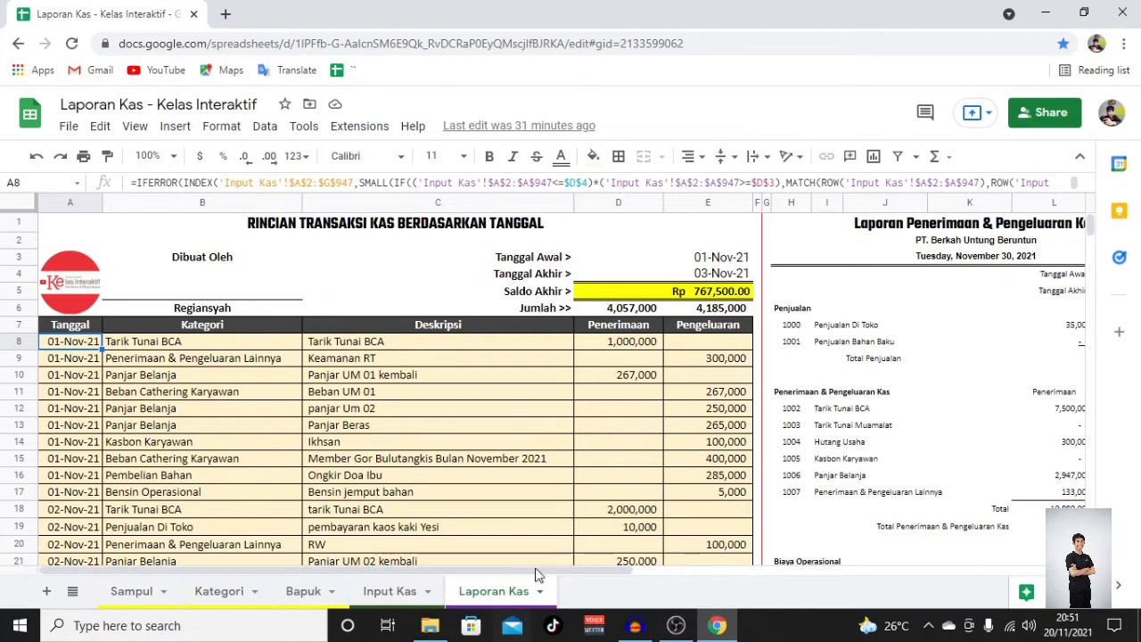
Step: Set the Tanggal Akhir of the date-based cash transaction report to 02-Nov-21 and review its listed transactions and Saldo Akhir
left_click(357, 375)
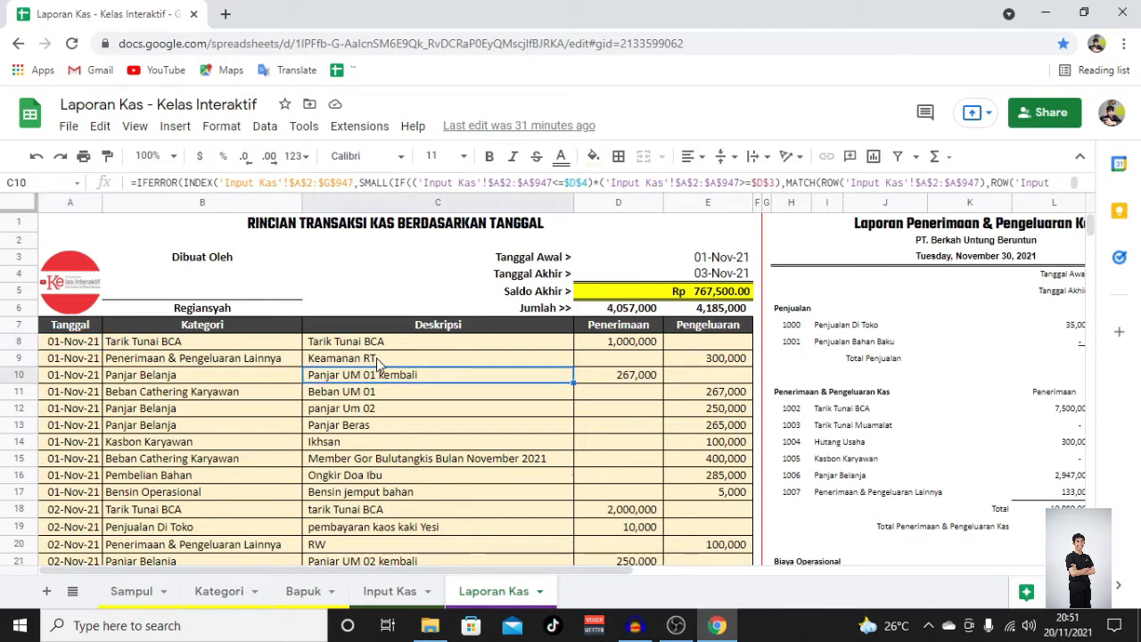
left_click(688, 264)
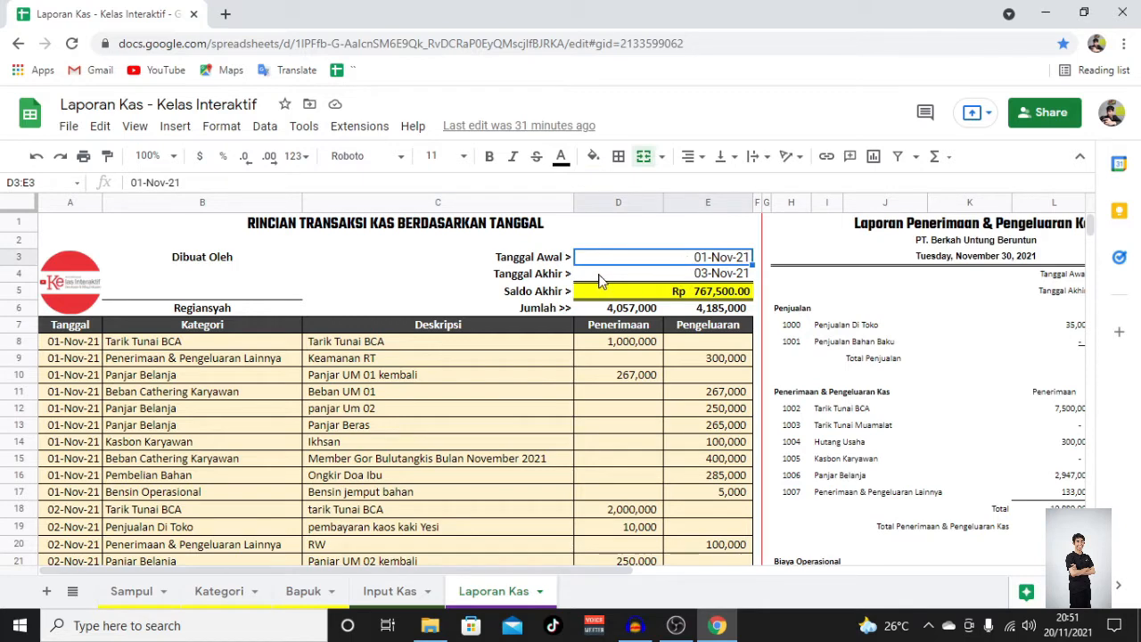
double_click(679, 276)
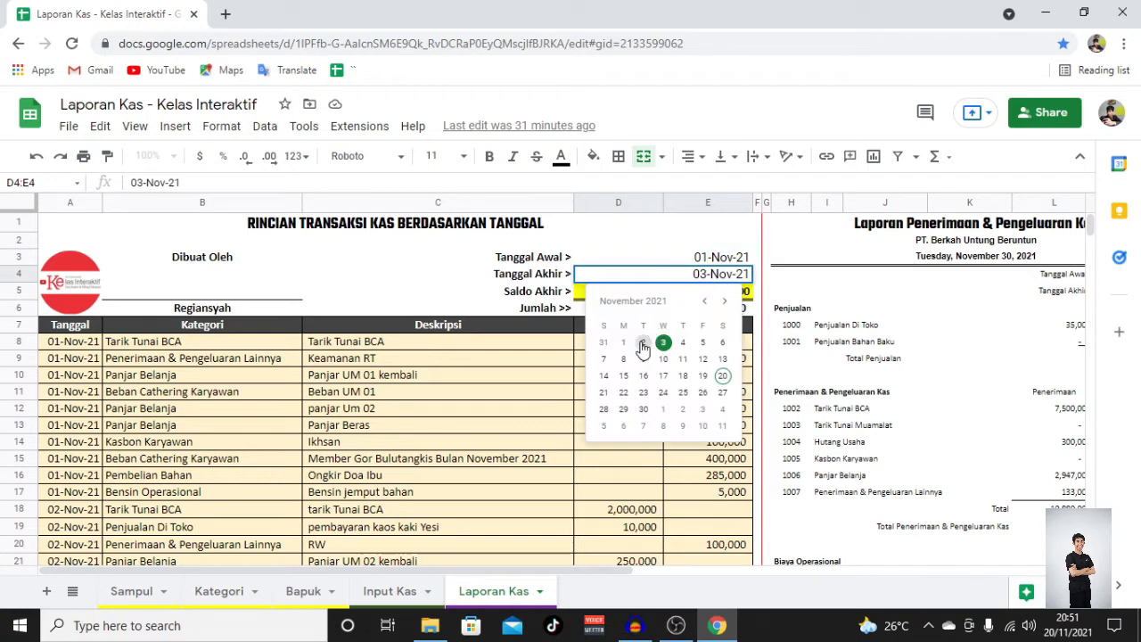
left_click(643, 343)
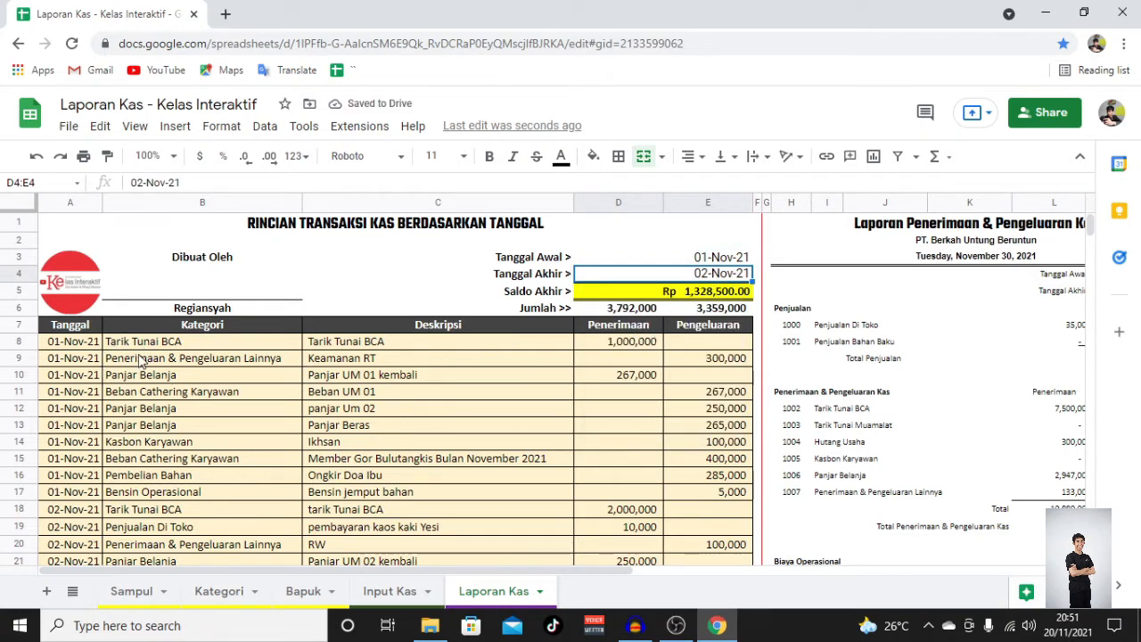
scroll(116, 392, "down", 5)
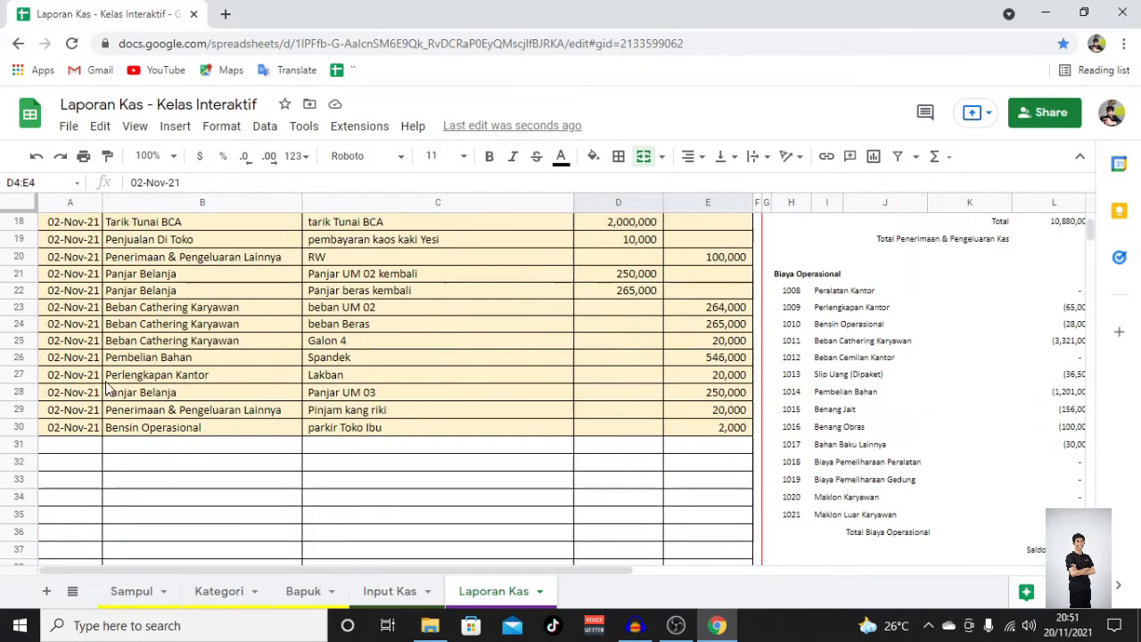
scroll(114, 392, "up", 5)
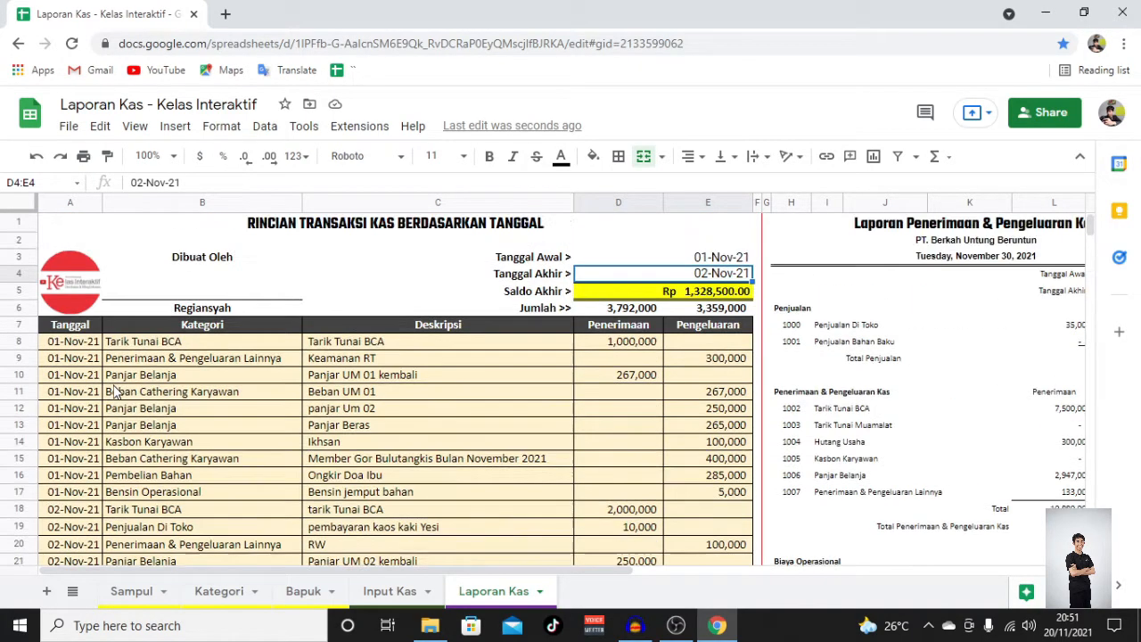
left_click(540, 297)
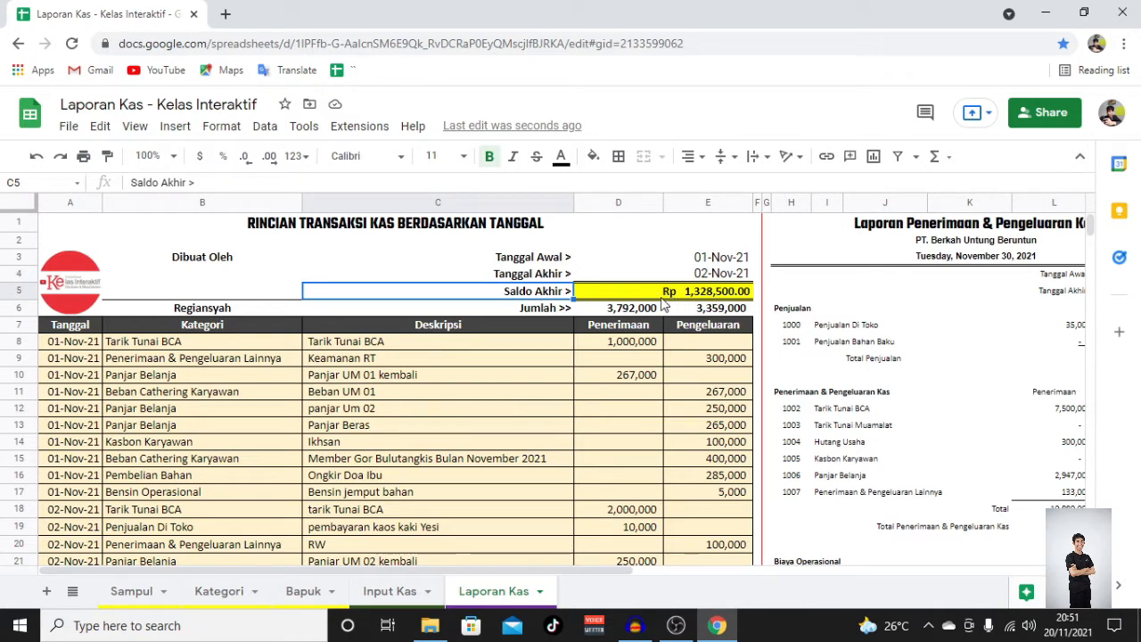
left_click(231, 361)
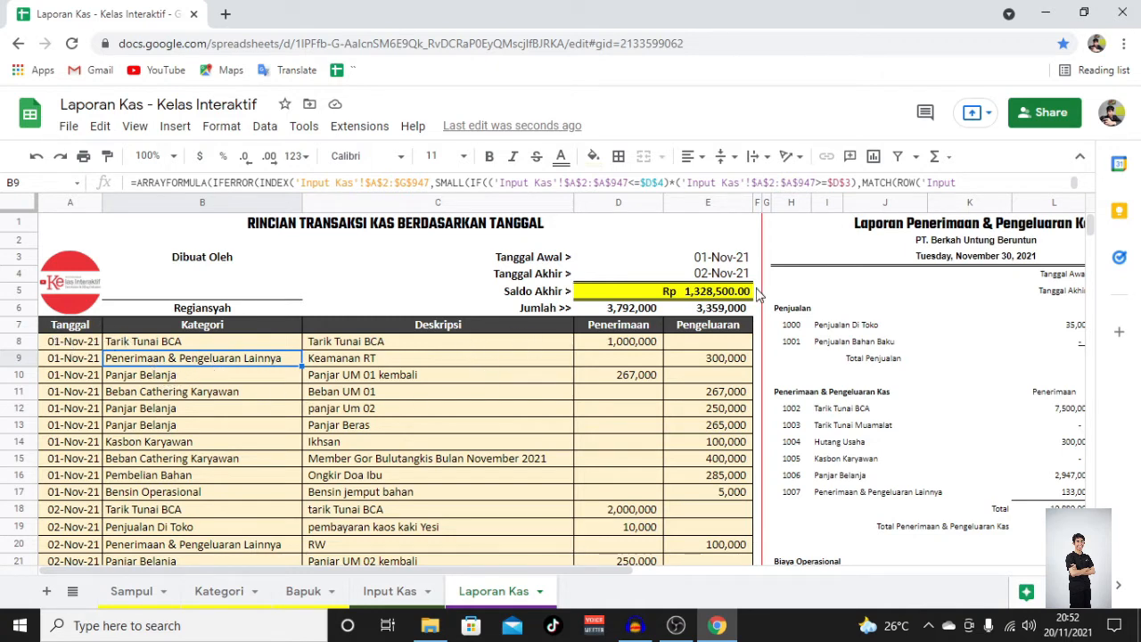
Step: Examine the Laporan Penerimaan & Pengeluaran Kas section, checking its start and end dates and the Penjualan Di Toko line
left_click(916, 223)
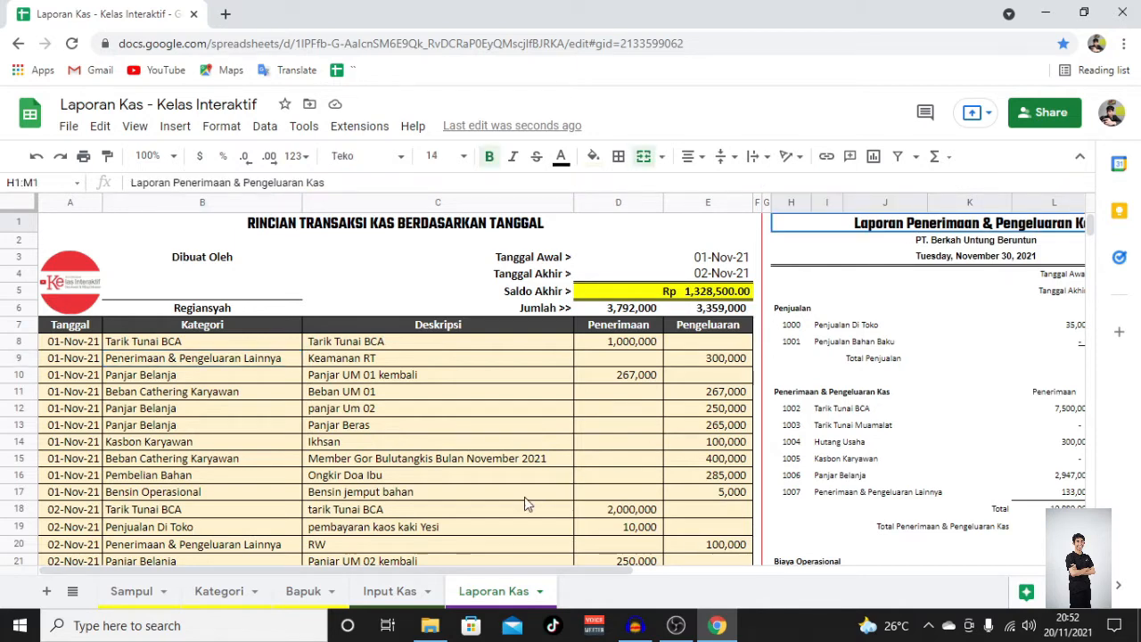
left_click_drag(433, 571, 635, 571)
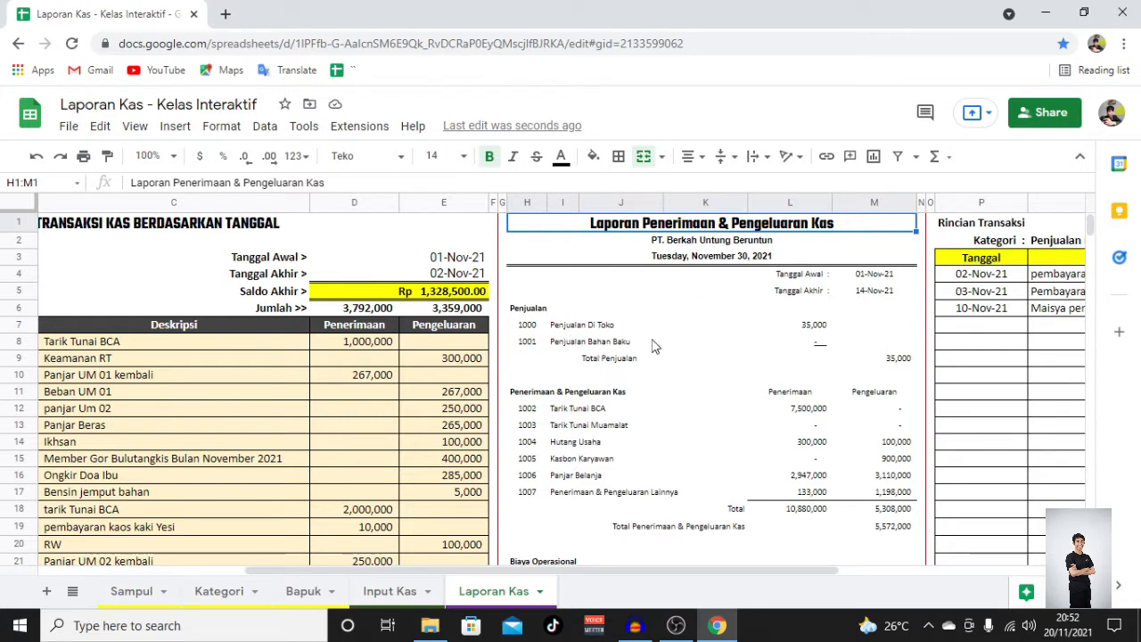
left_click(872, 277)
left_click(865, 294)
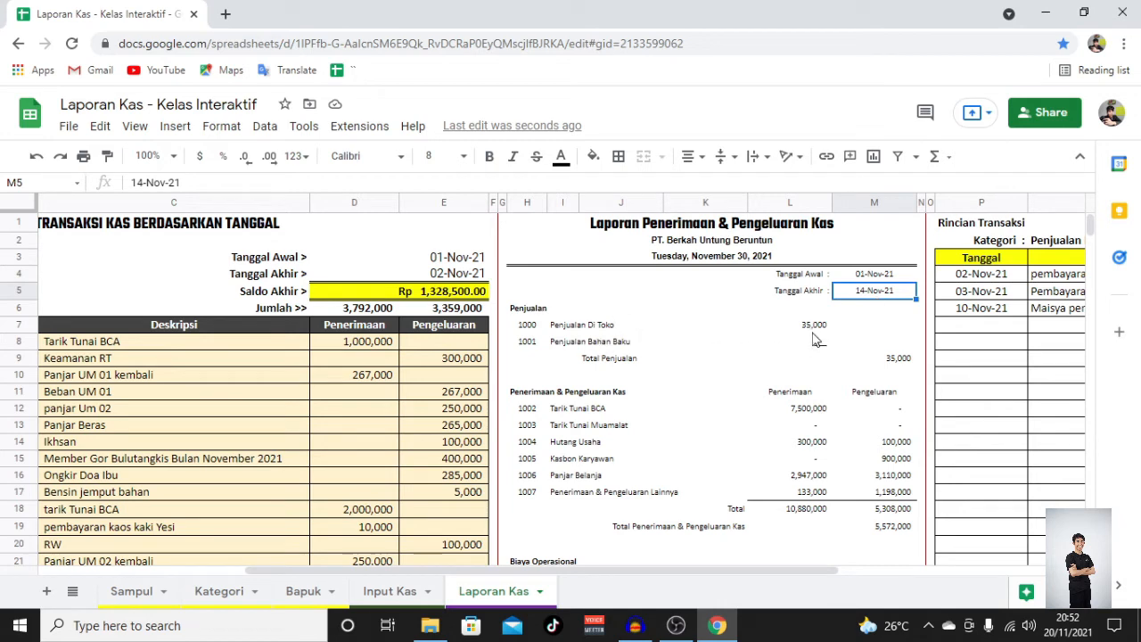
left_click(815, 324)
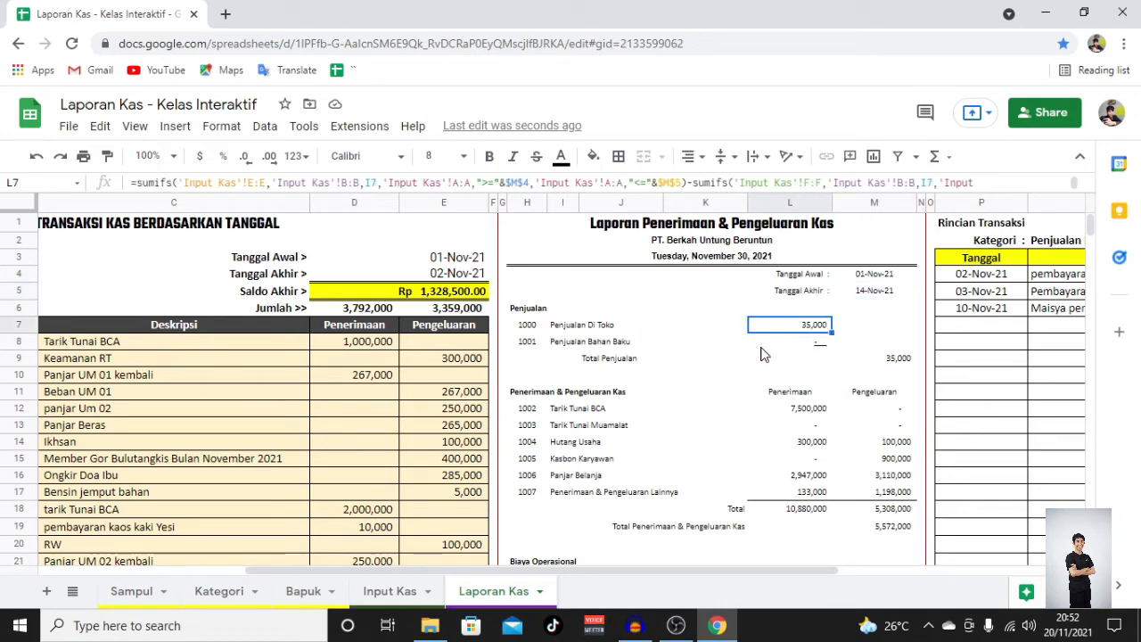
left_click(571, 326)
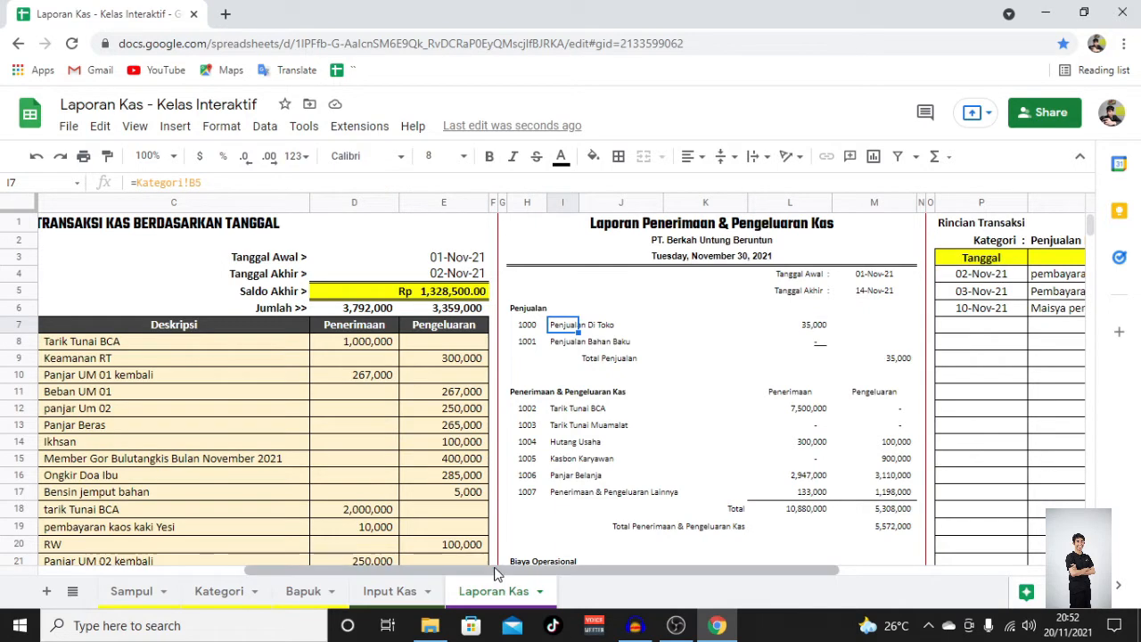
Step: Examine the Rincian Transaksi section and its Kategori selector
left_click_drag(496, 573, 714, 573)
left_click(471, 225)
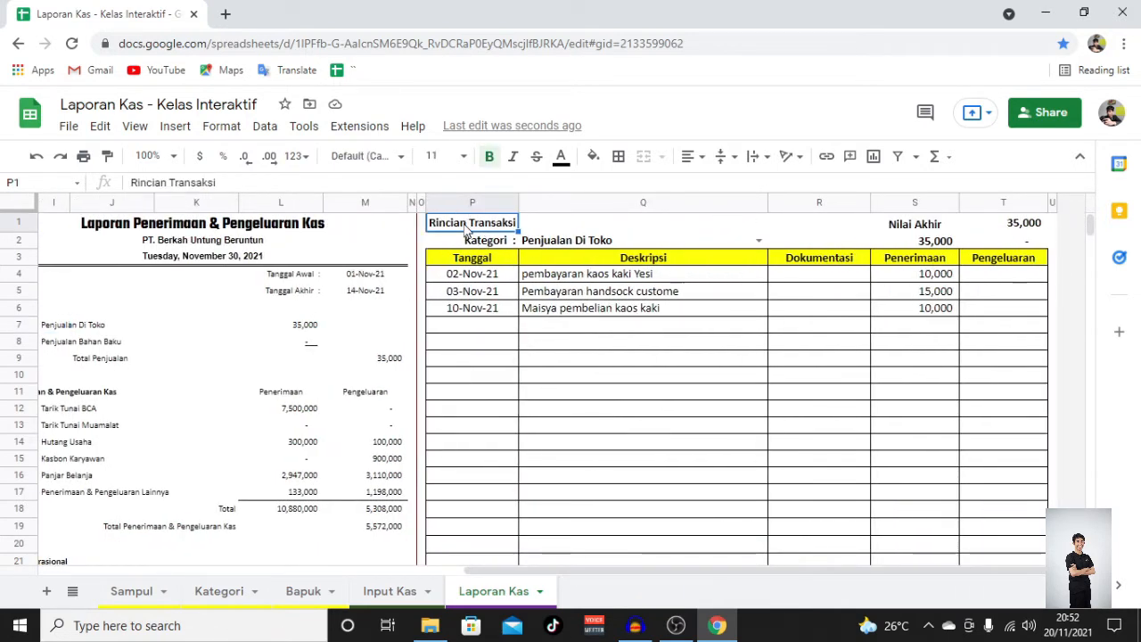
left_click(497, 246)
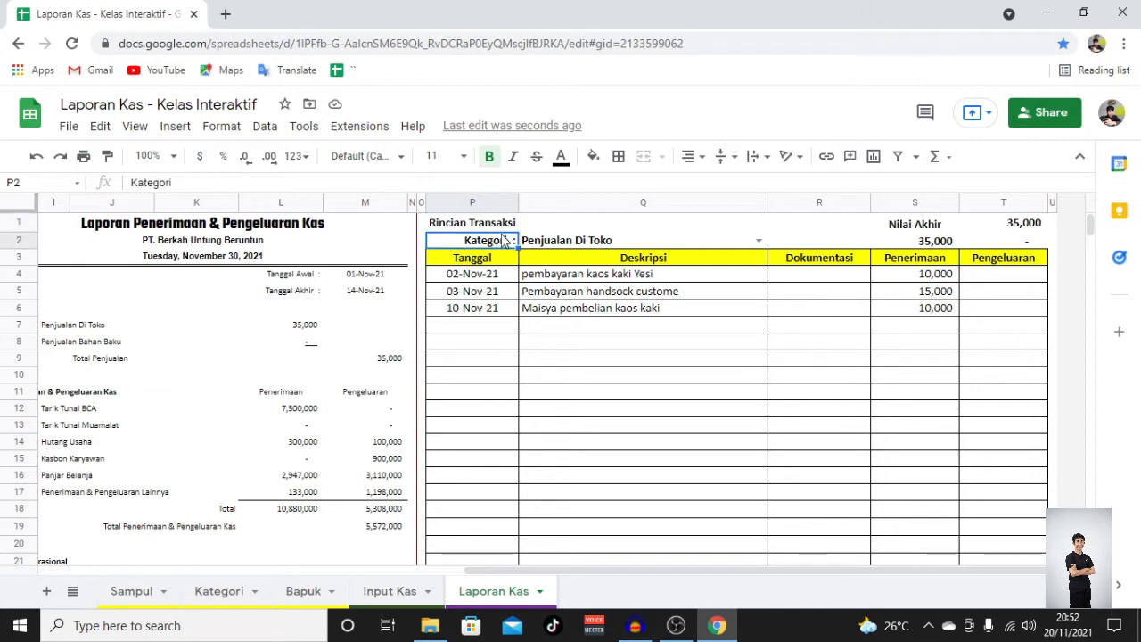
left_click(583, 241)
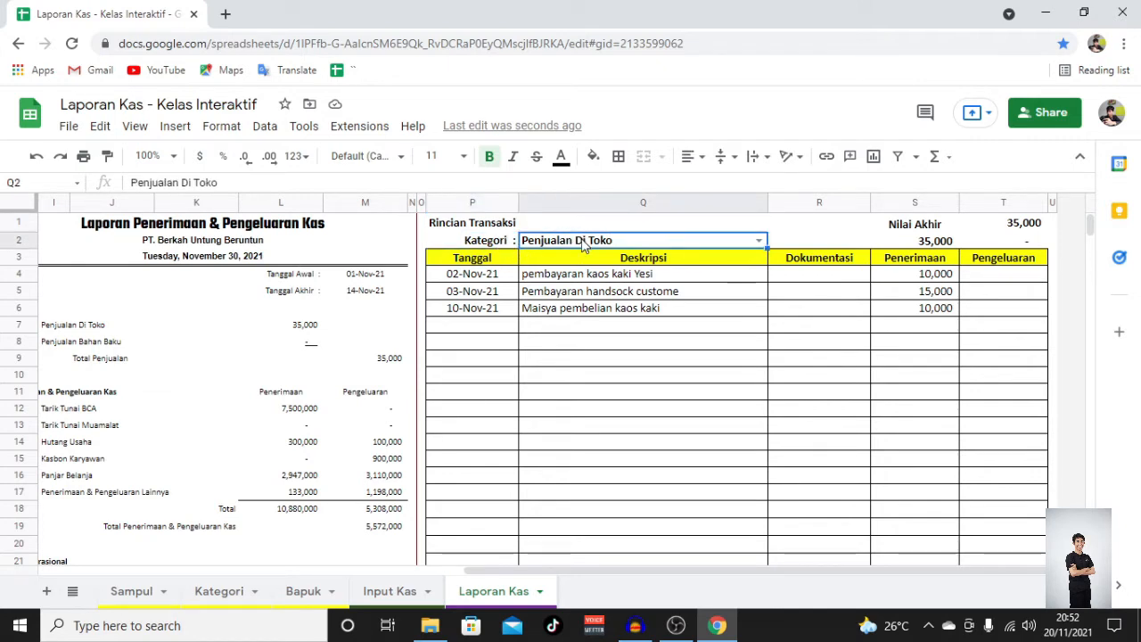
double_click(583, 243)
left_click(563, 265)
Step: Compare the Penjualan Di Toko amount in the cash report with the dates, receipts and receipt total in the Rincian Transaksi table
left_click(309, 328)
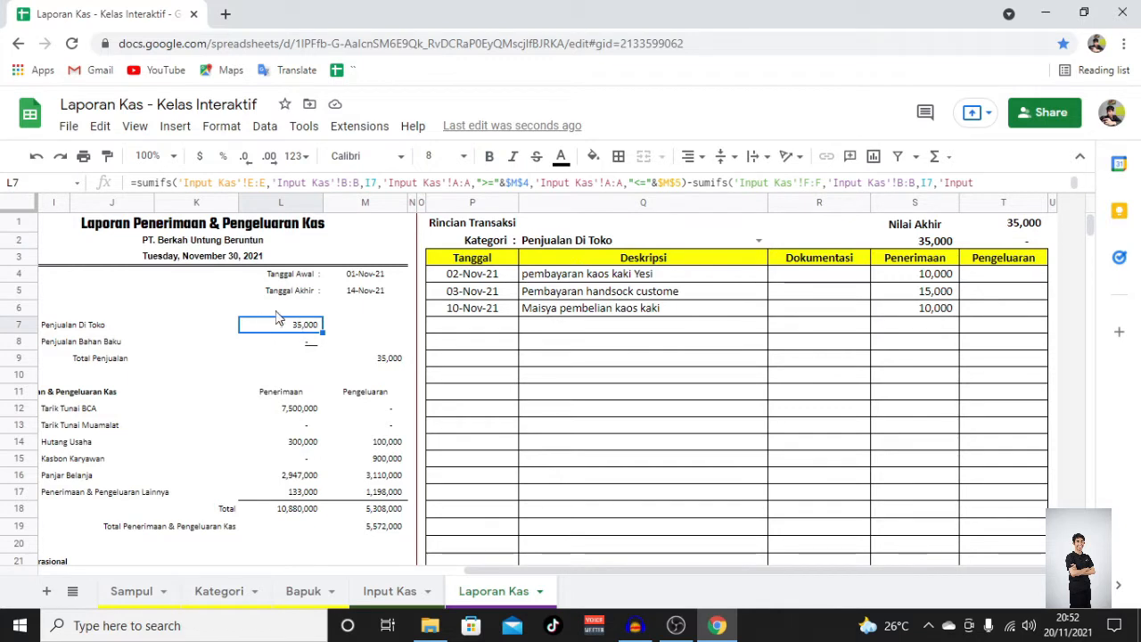
left_click(489, 277)
left_click(488, 294)
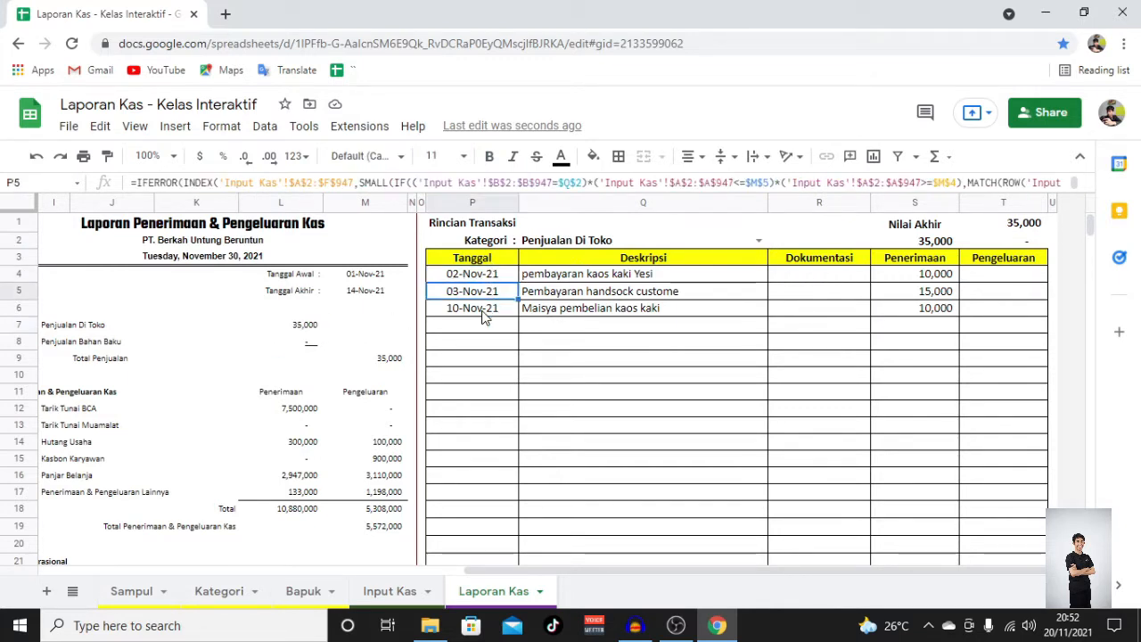
left_click(483, 312)
left_click(928, 276)
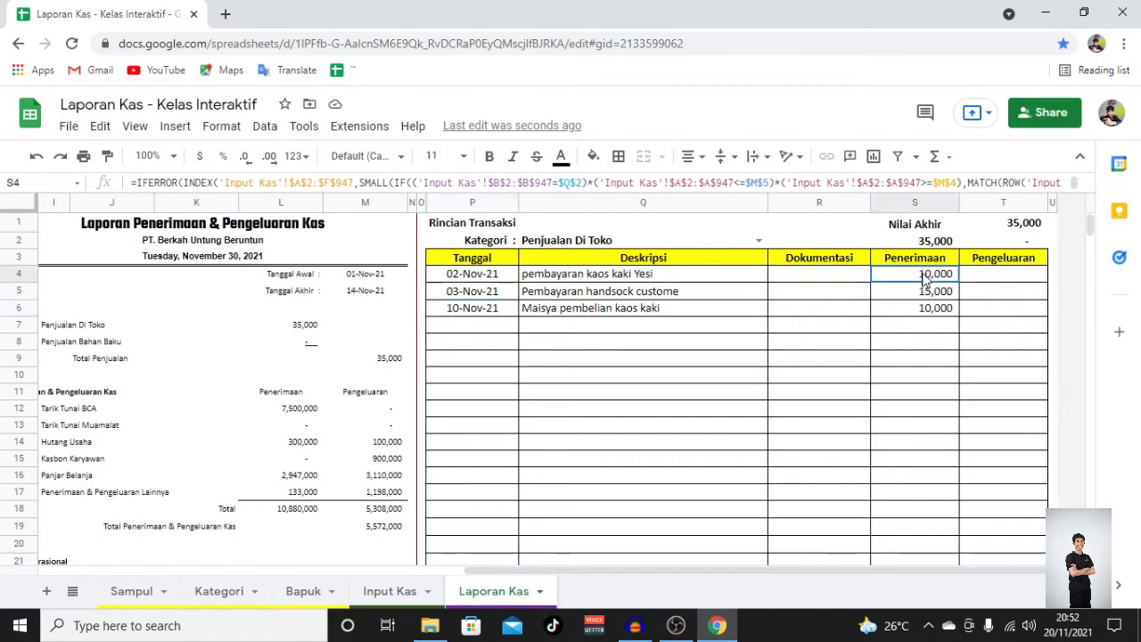
left_click(928, 292)
left_click(928, 310)
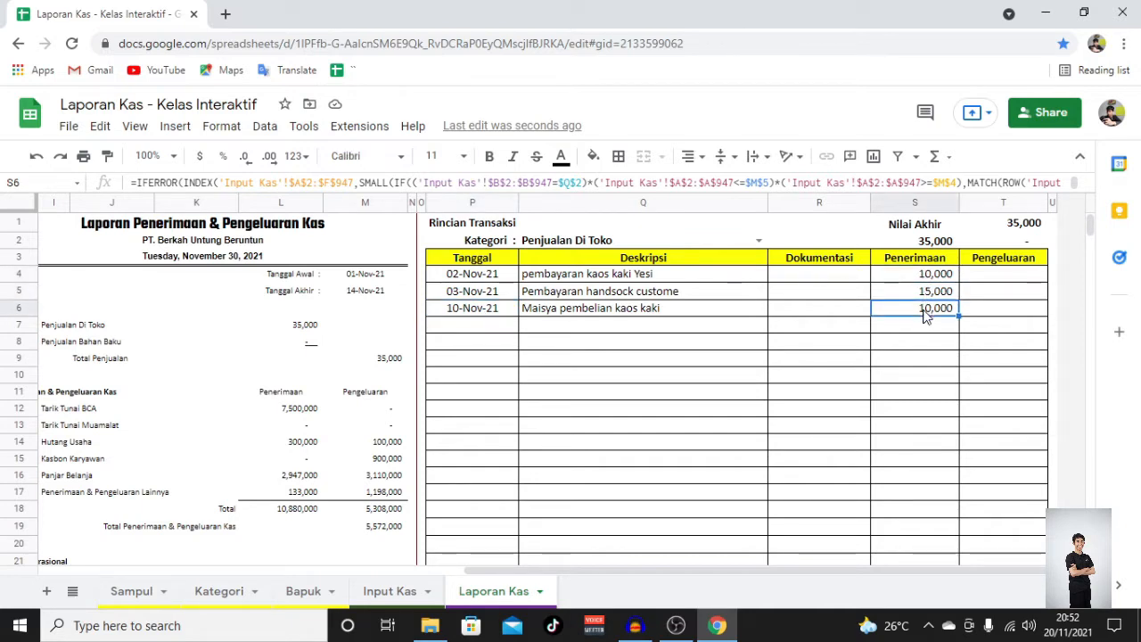
left_click(936, 243)
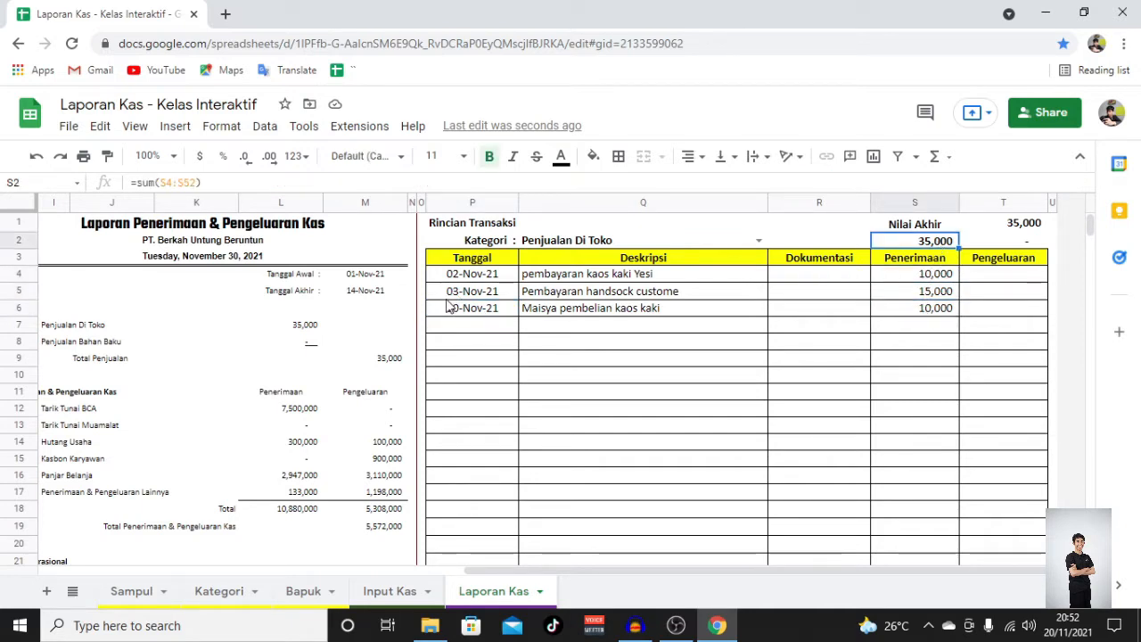
left_click(297, 328)
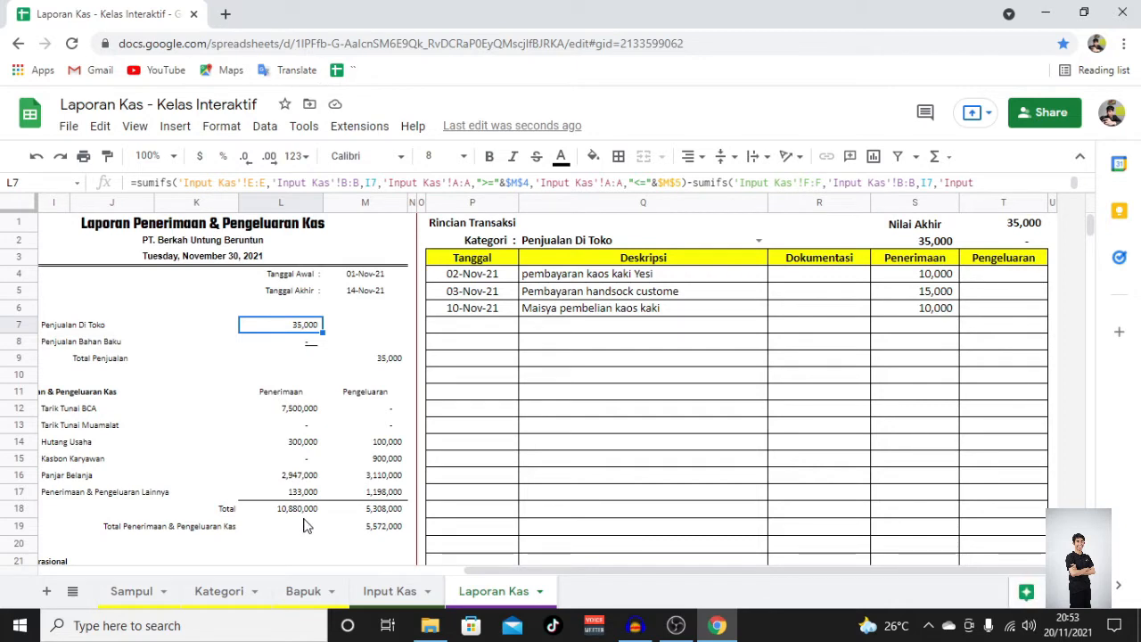
Step: Open the Sampul sheet and set its zoom to 125%
left_click(129, 591)
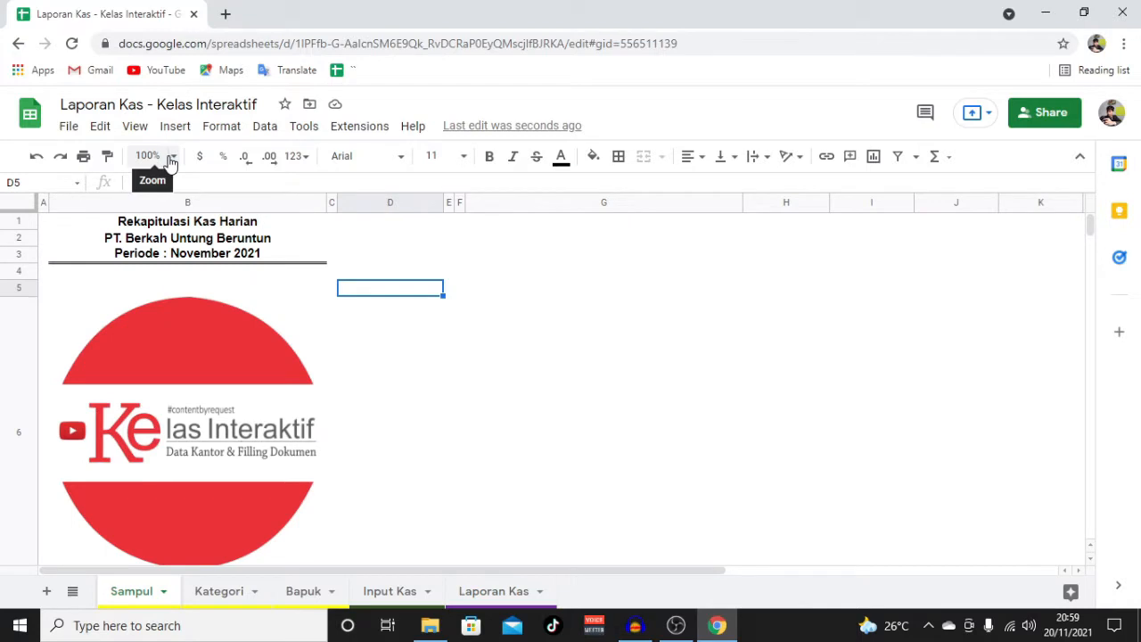
left_click(172, 159)
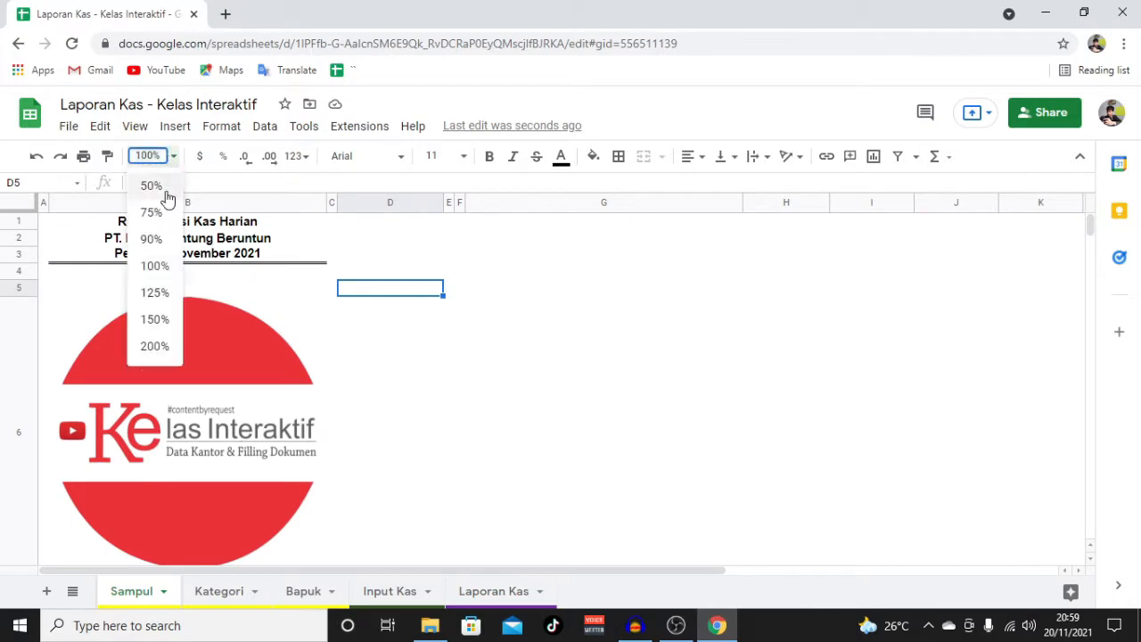
left_click(169, 293)
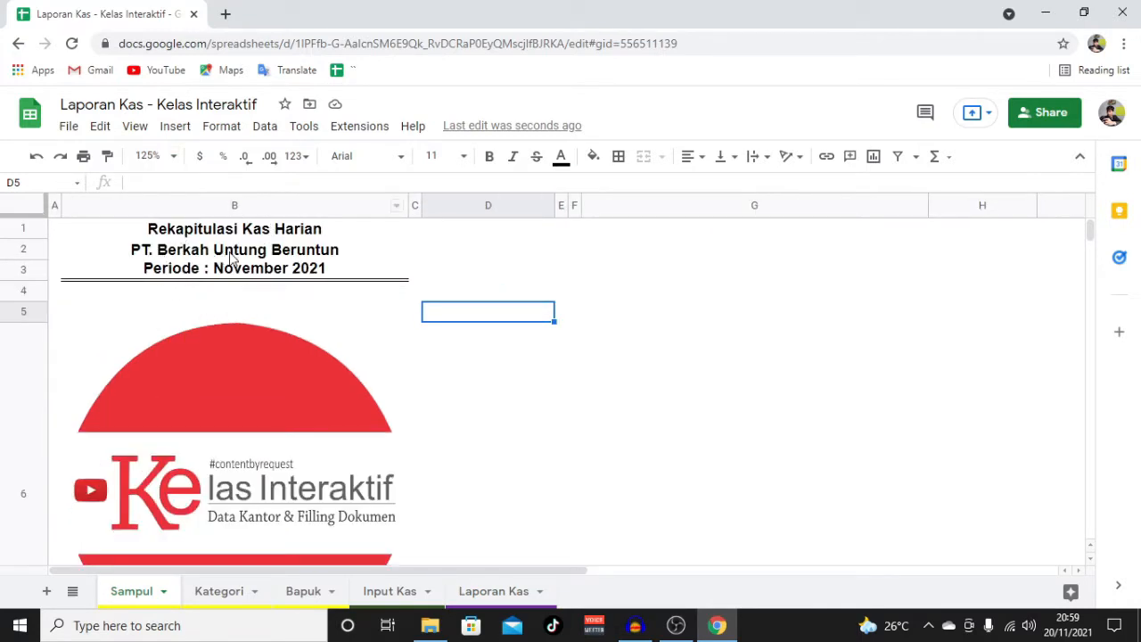
Step: Copy column B of the Sampul sheet and paste only its values into column G
left_click(273, 207)
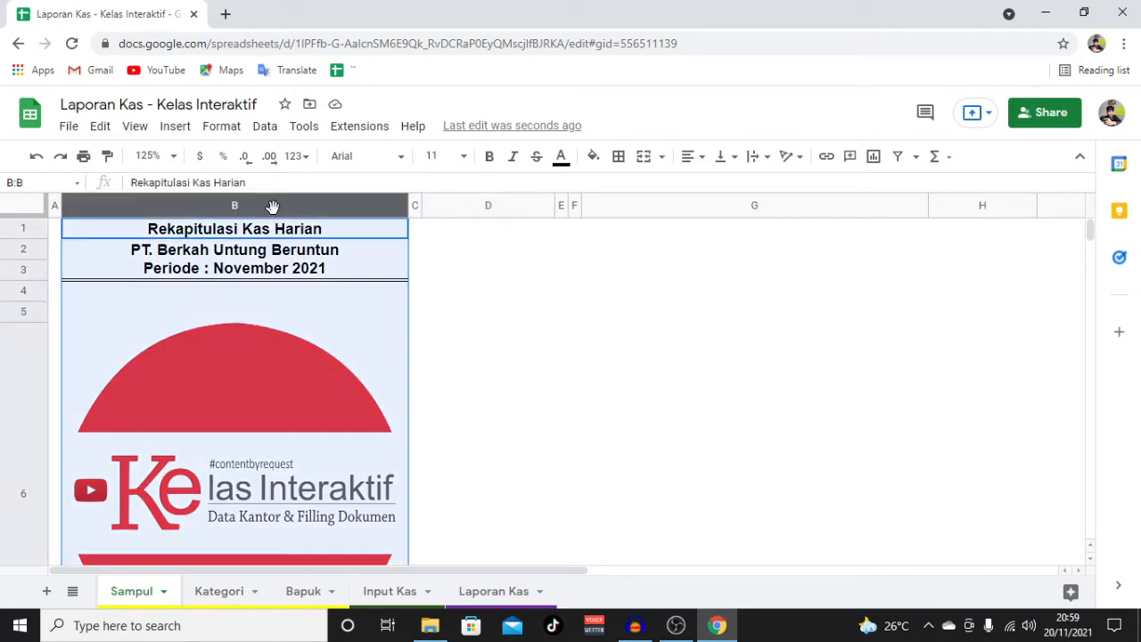
key("ctrl+c")
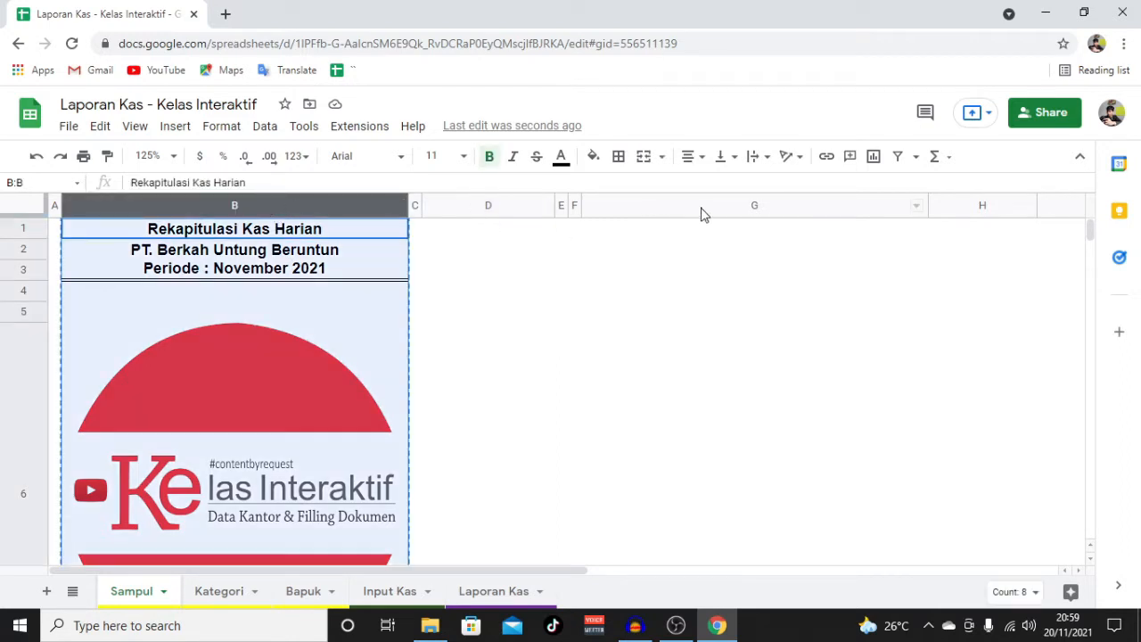
left_click(700, 206)
right_click(700, 206)
mouse_move(739, 233)
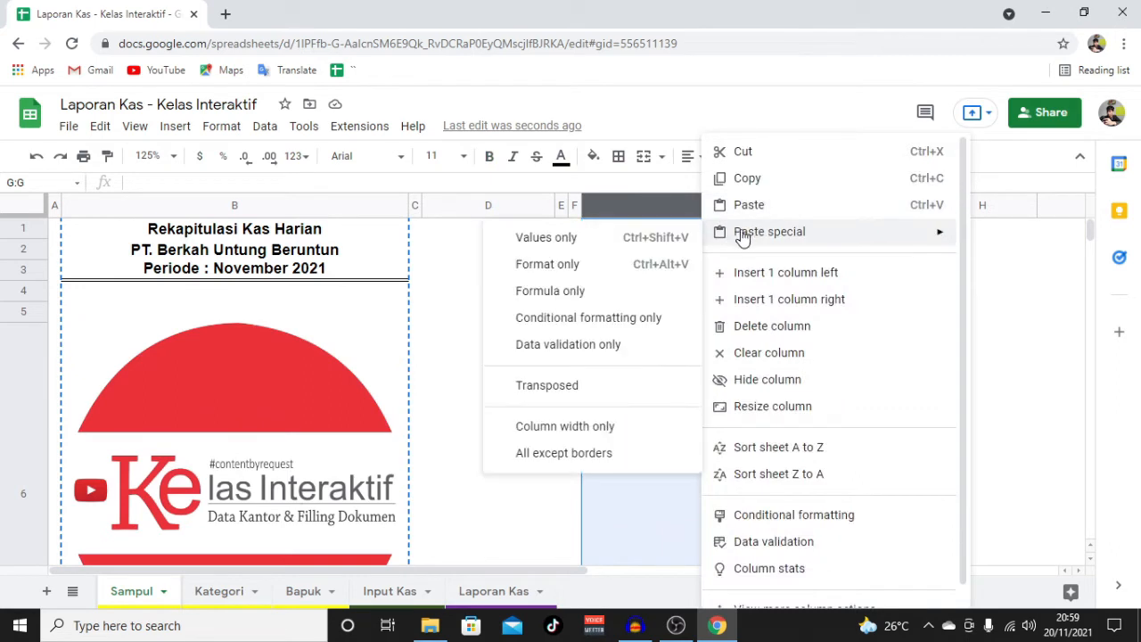
left_click(592, 239)
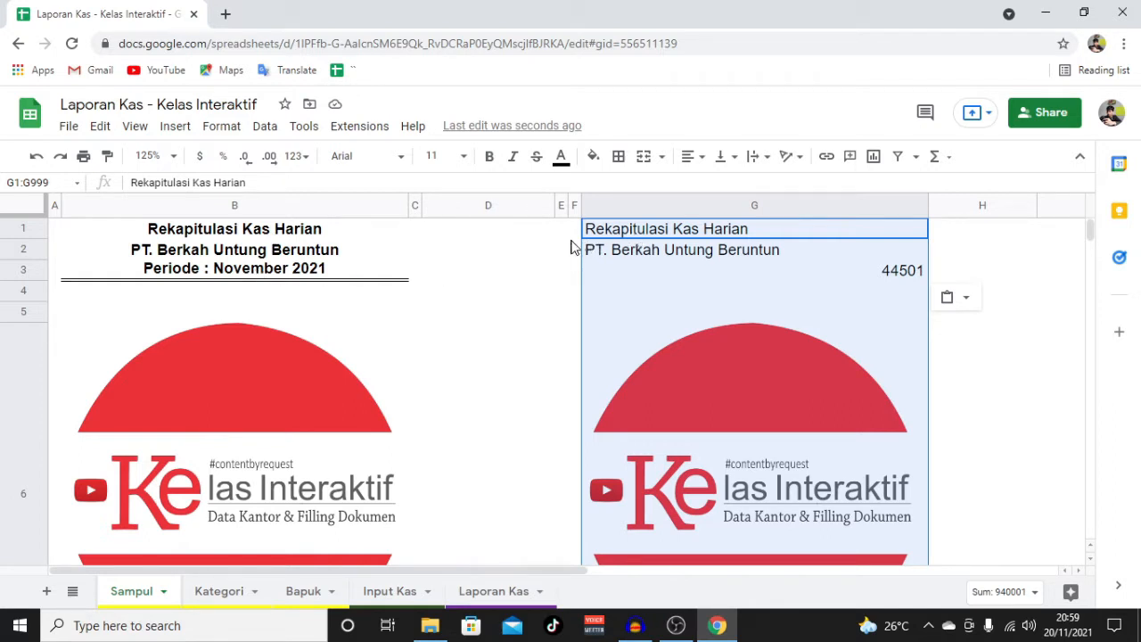
Step: Make the pasted heading cells G1:G3 bold and center them horizontally
left_click(692, 231)
left_click(673, 272, "shift")
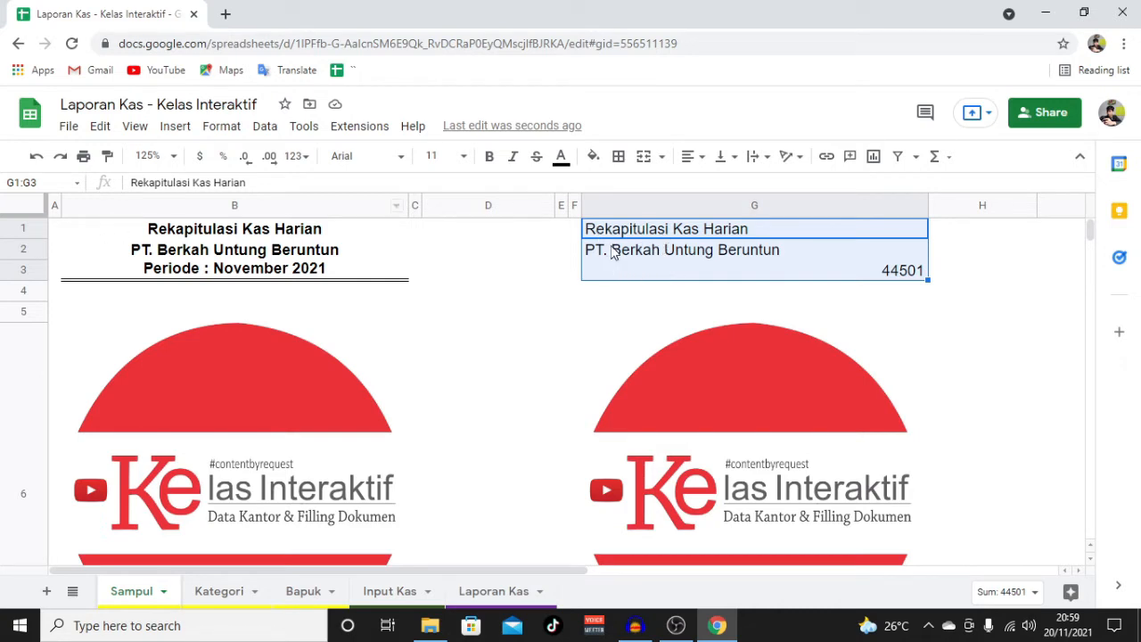
left_click(488, 158)
left_click(692, 156)
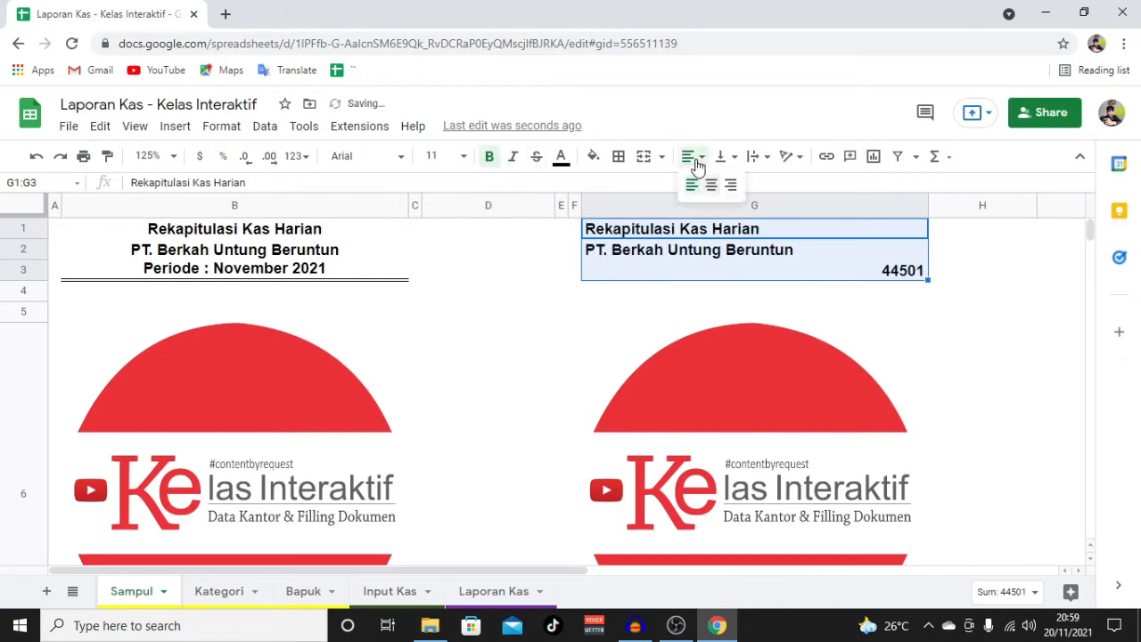
left_click(720, 188)
Step: Start a custom date and time format for cell G3, replacing its day, month and year elements with the text "Periode :"
left_click(653, 269)
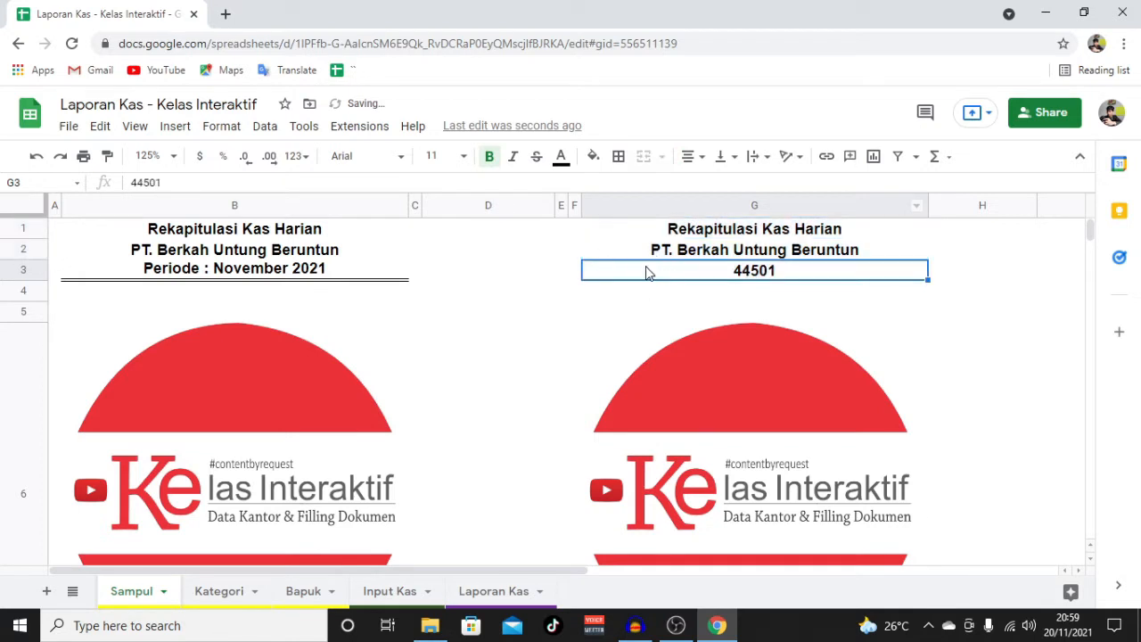
left_click(221, 125)
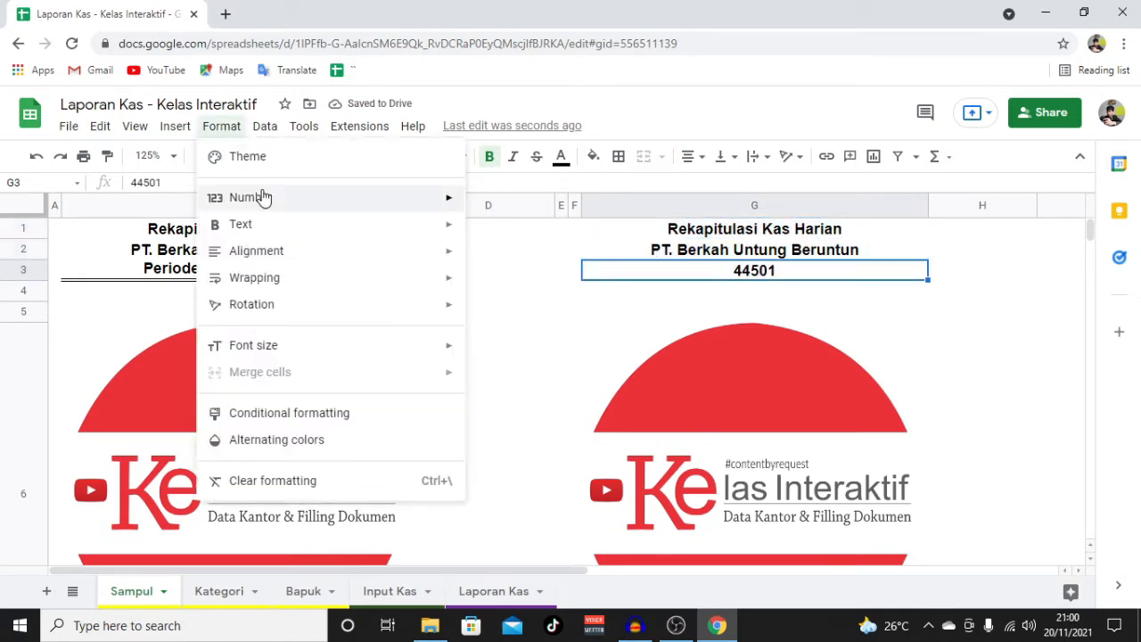
mouse_move(262, 195)
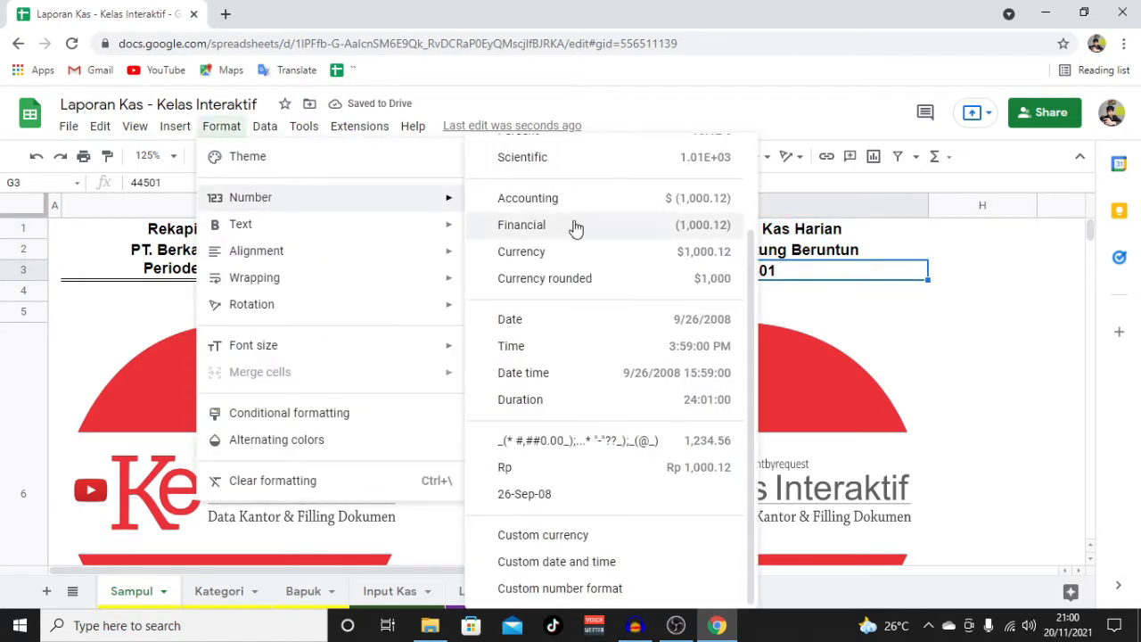
left_click(584, 564)
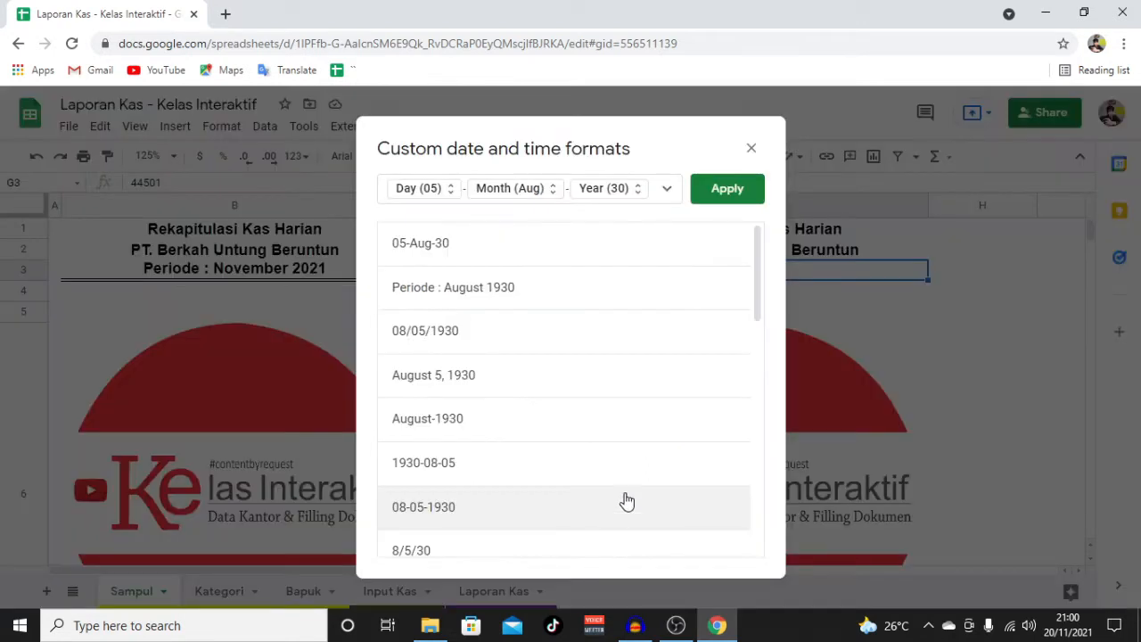
left_click(454, 190)
left_click(462, 192)
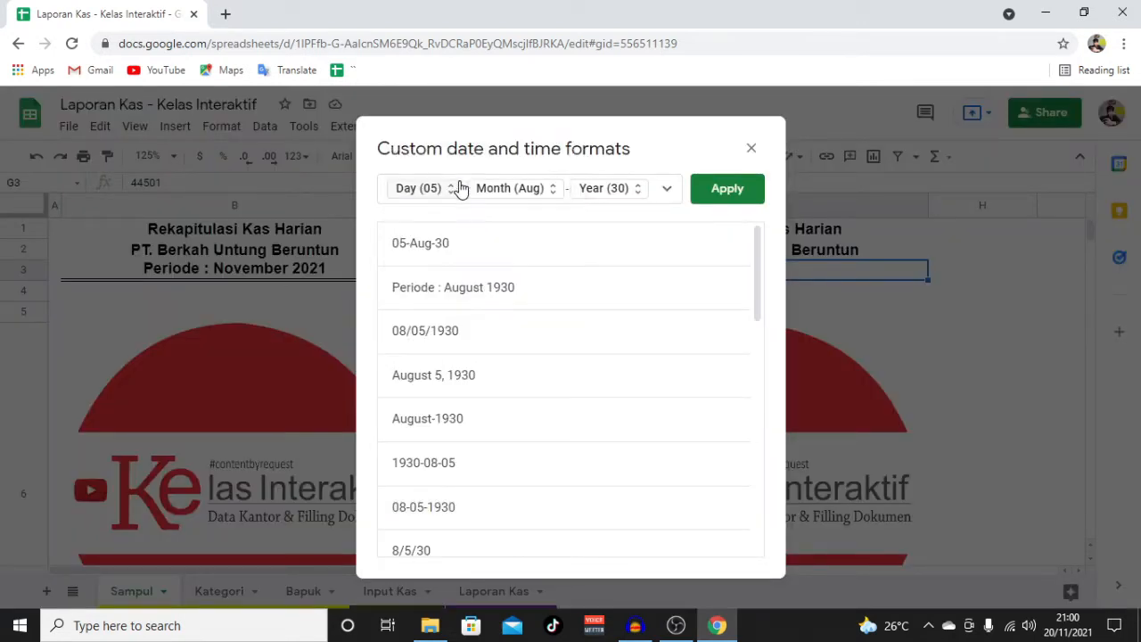
key("BackSpace")
key("Delete")
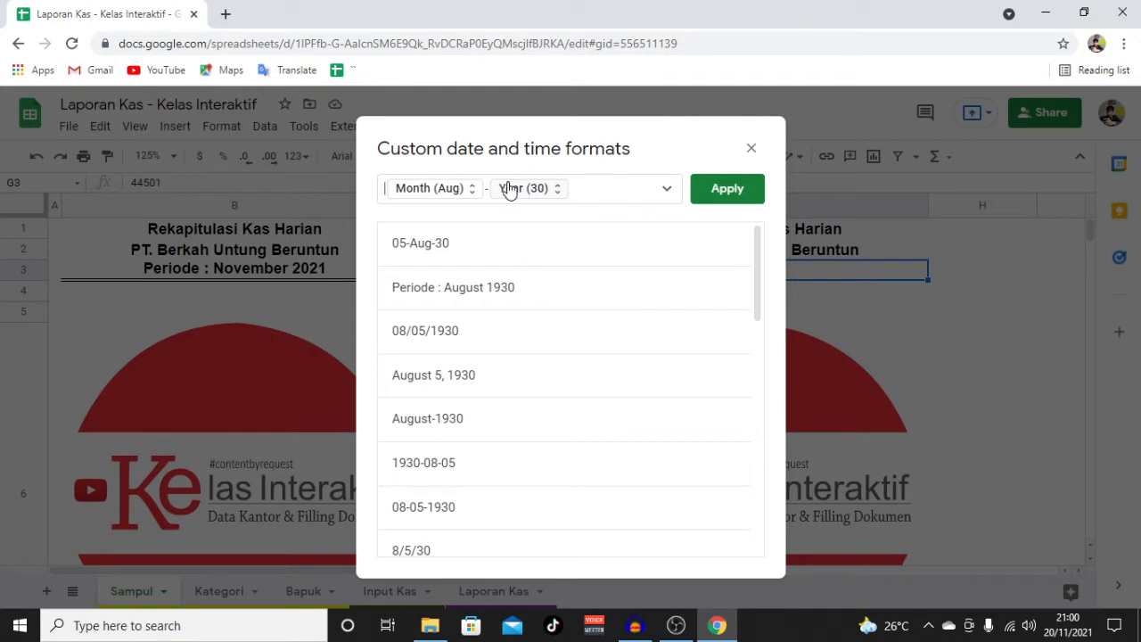
key("Delete")
key("Delete")
key("Delete")
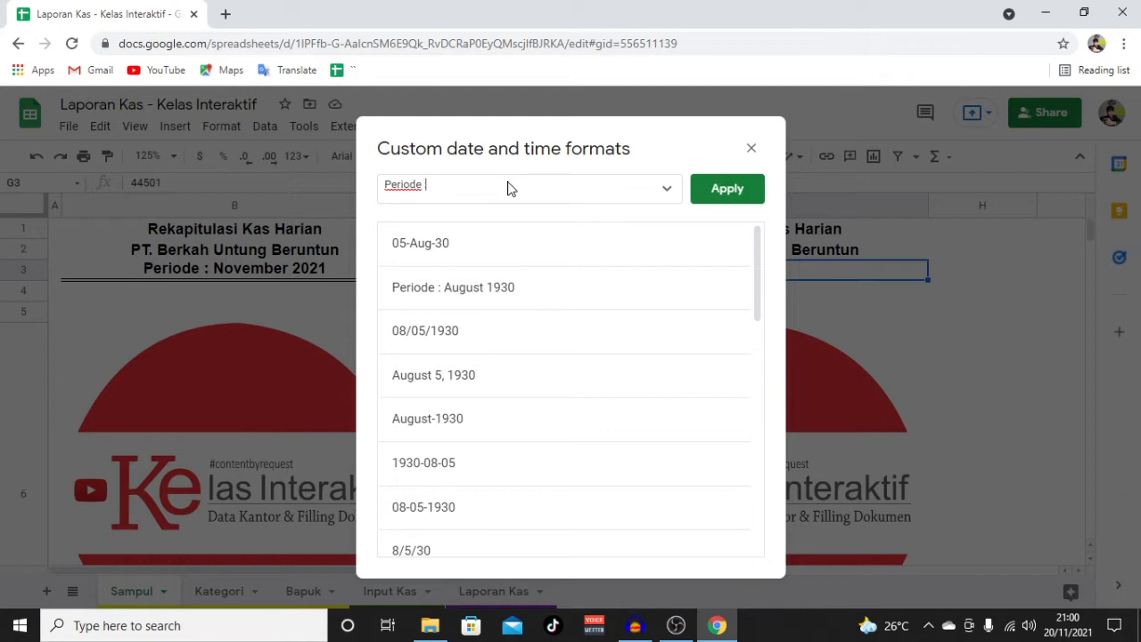
Step: Add the month as full name and the full numeric year to the custom format, and apply it to G3
left_click(667, 188)
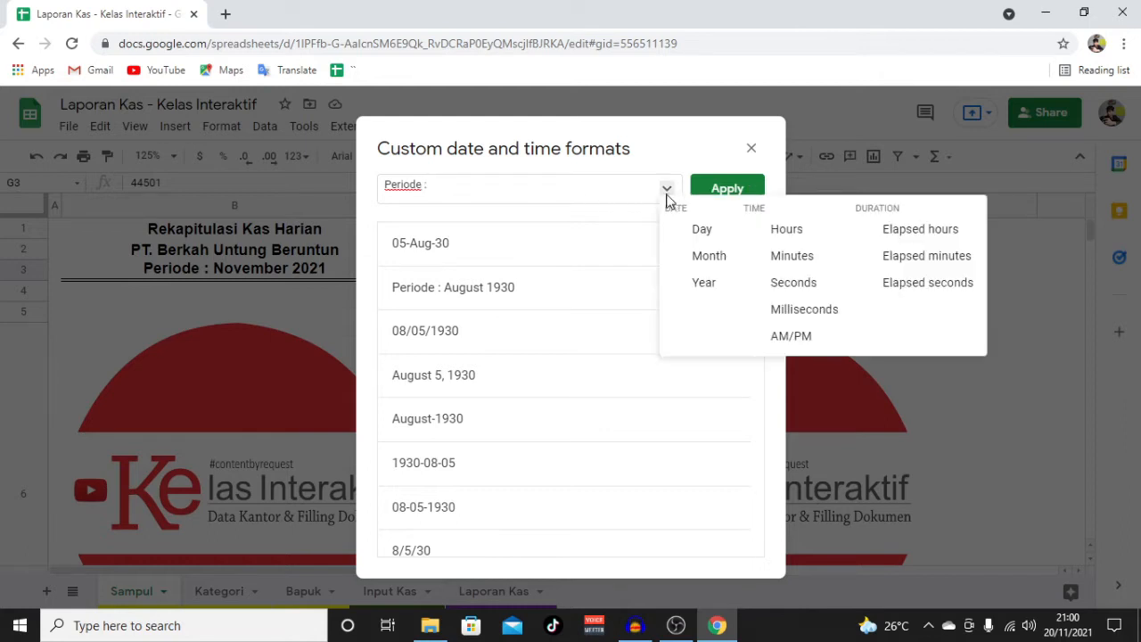
left_click(709, 262)
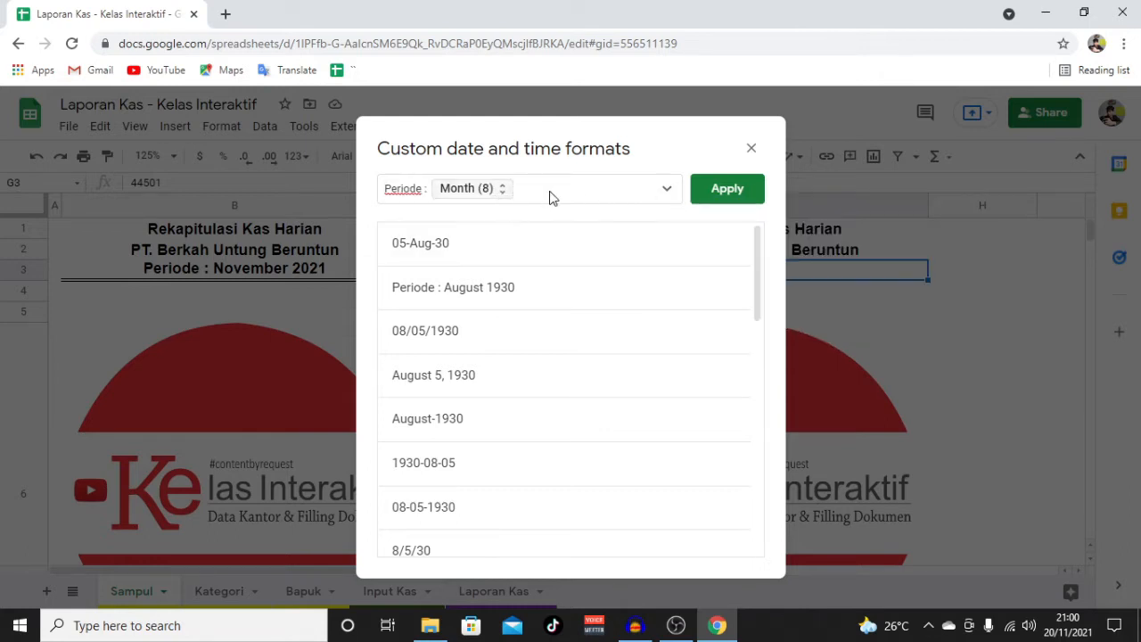
left_click(666, 190)
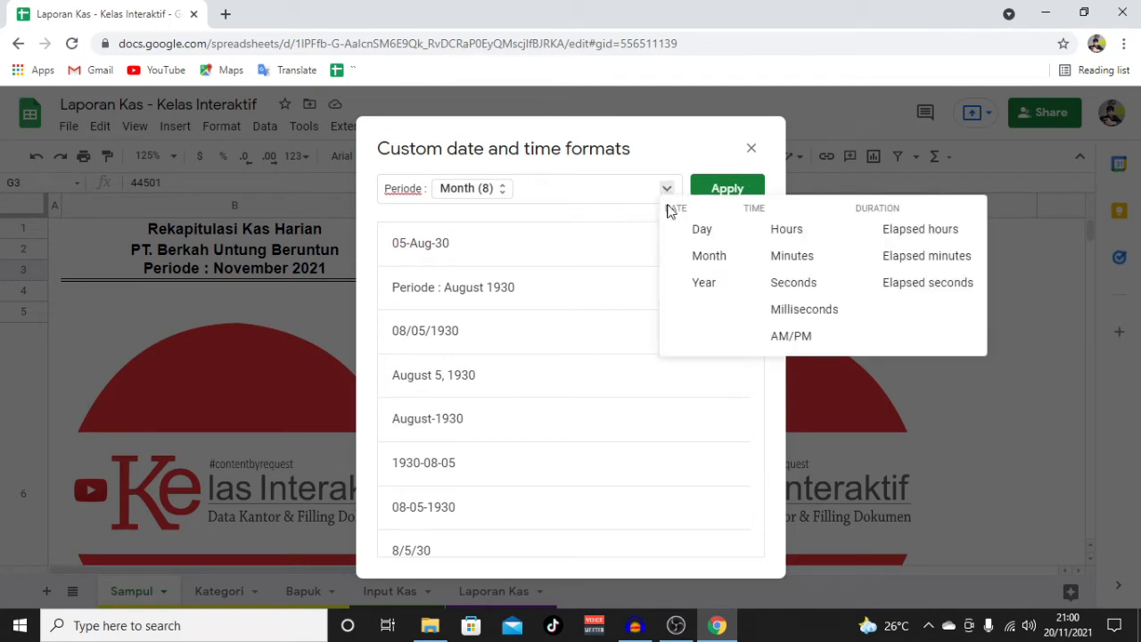
left_click(709, 287)
left_click(496, 191)
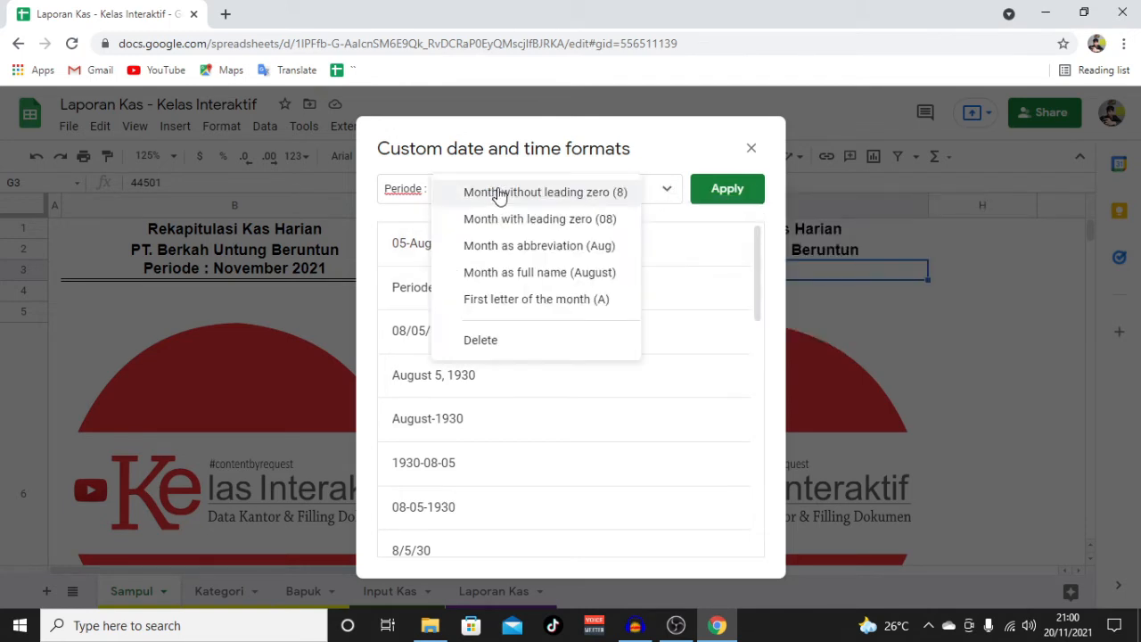
left_click(530, 278)
left_click(588, 193)
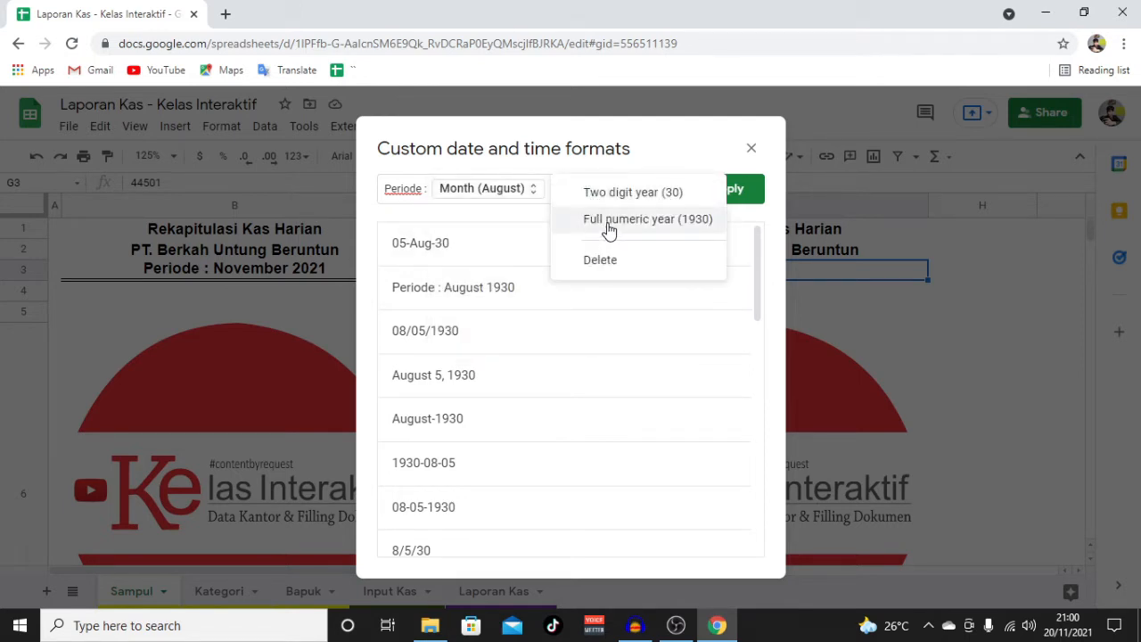
left_click(608, 223)
left_click(740, 190)
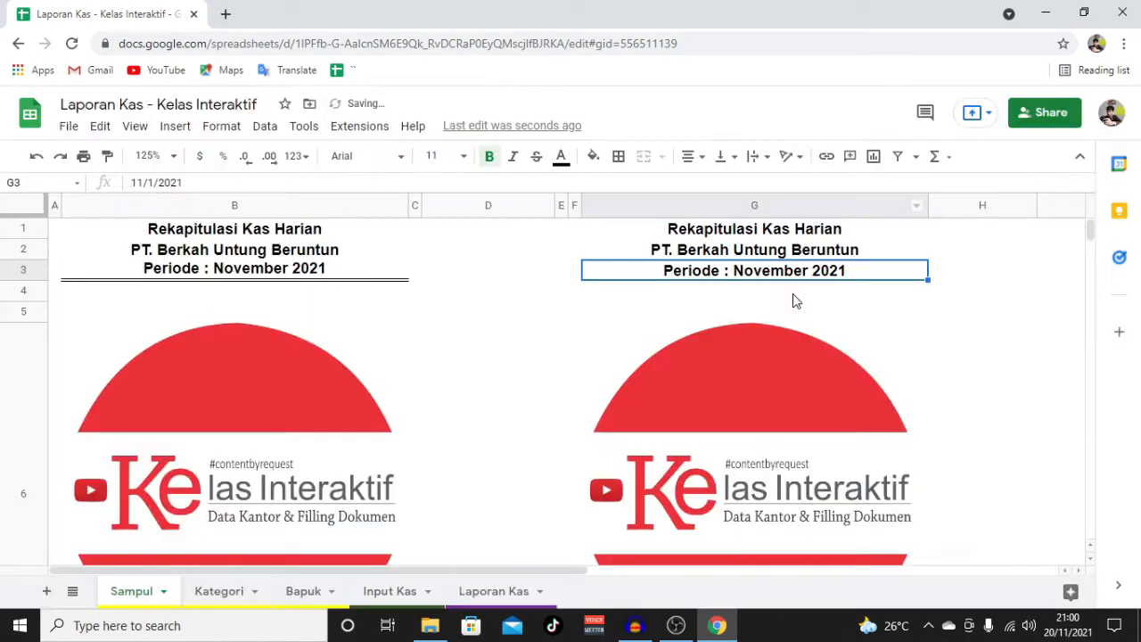
Step: Add a double-line bottom border to the period heading in cell G3
left_click(621, 157)
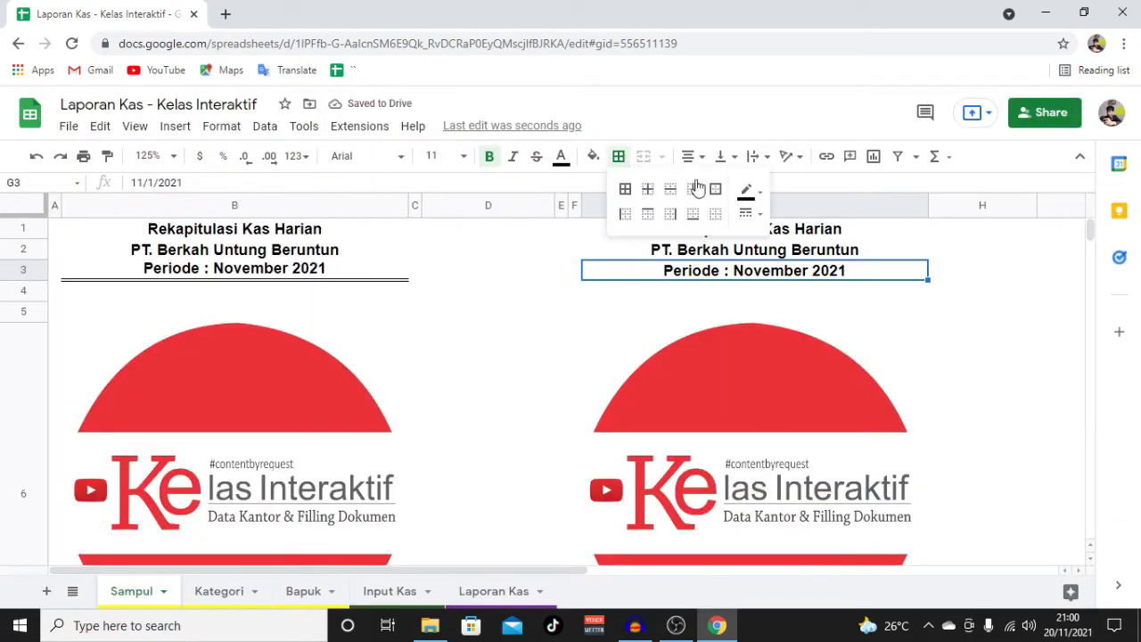
left_click(750, 214)
left_click(781, 341)
left_click(694, 215)
Step: Delete the logo from cell G6 and insert the JPG file Picture from the Branding Picture folder as an in-cell image
left_click(724, 355)
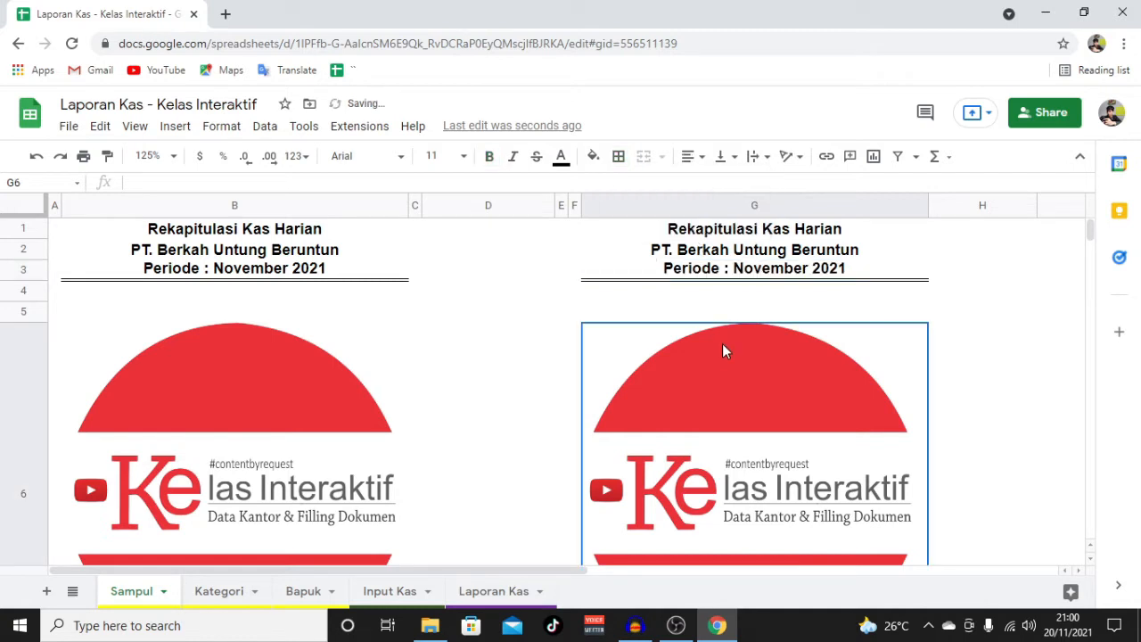
key("Delete")
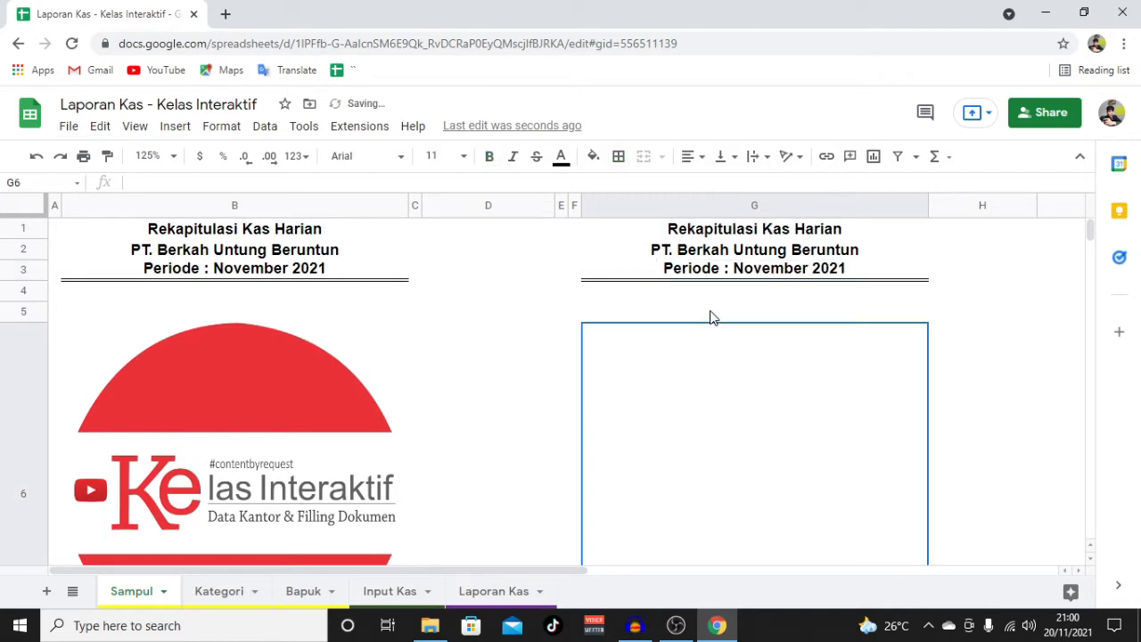
scroll(380, 311, "down", 3)
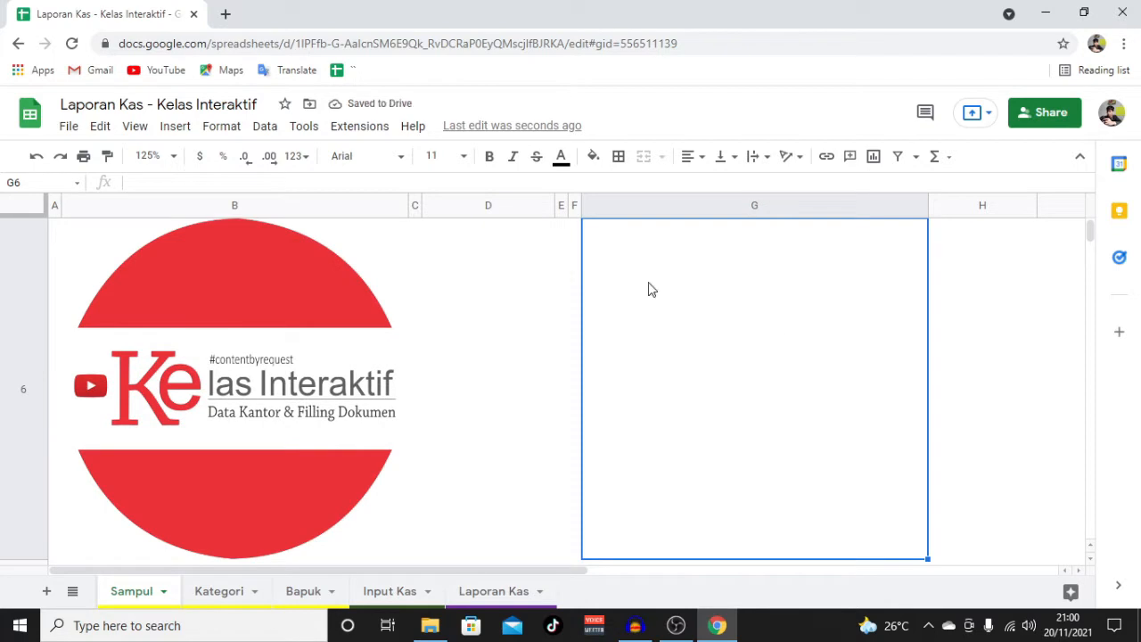
left_click(174, 126)
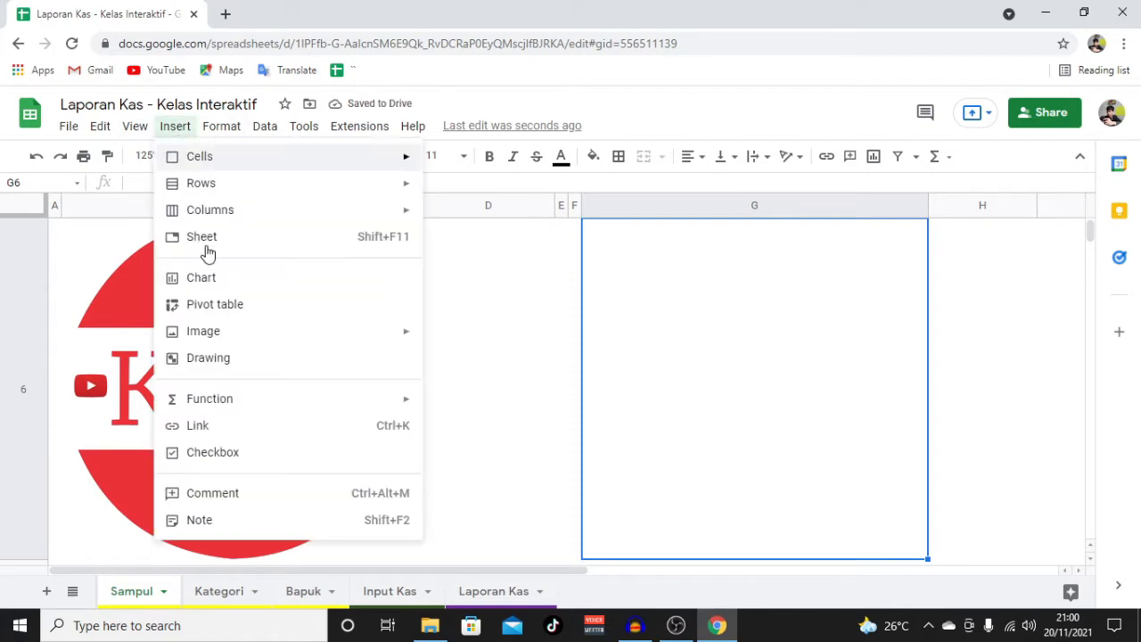
mouse_move(411, 332)
left_click(499, 346)
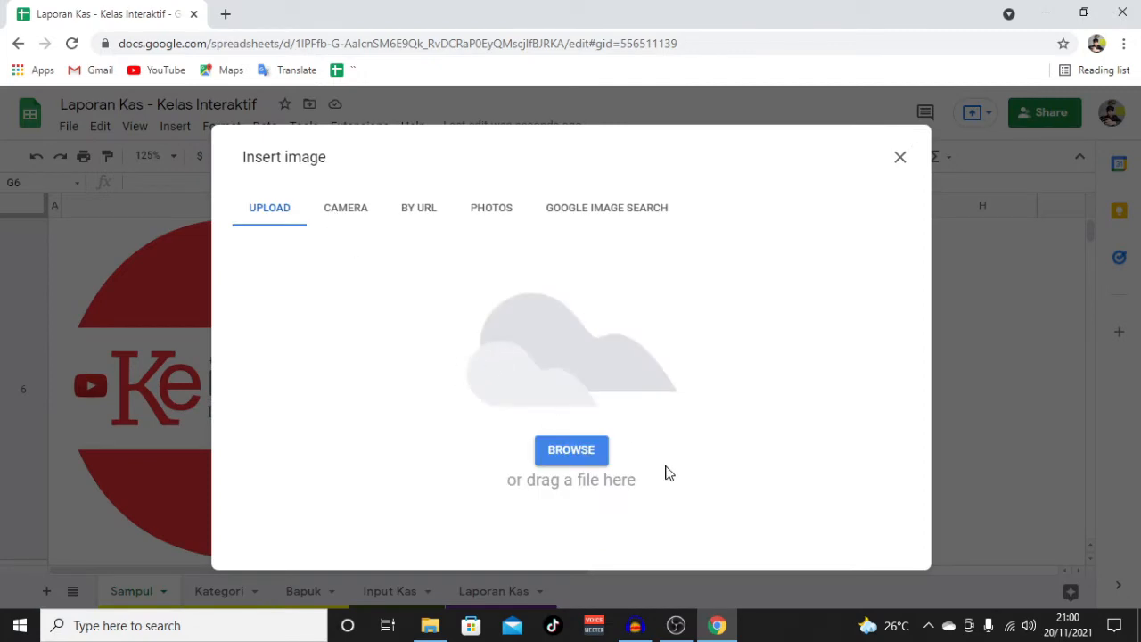
left_click(590, 452)
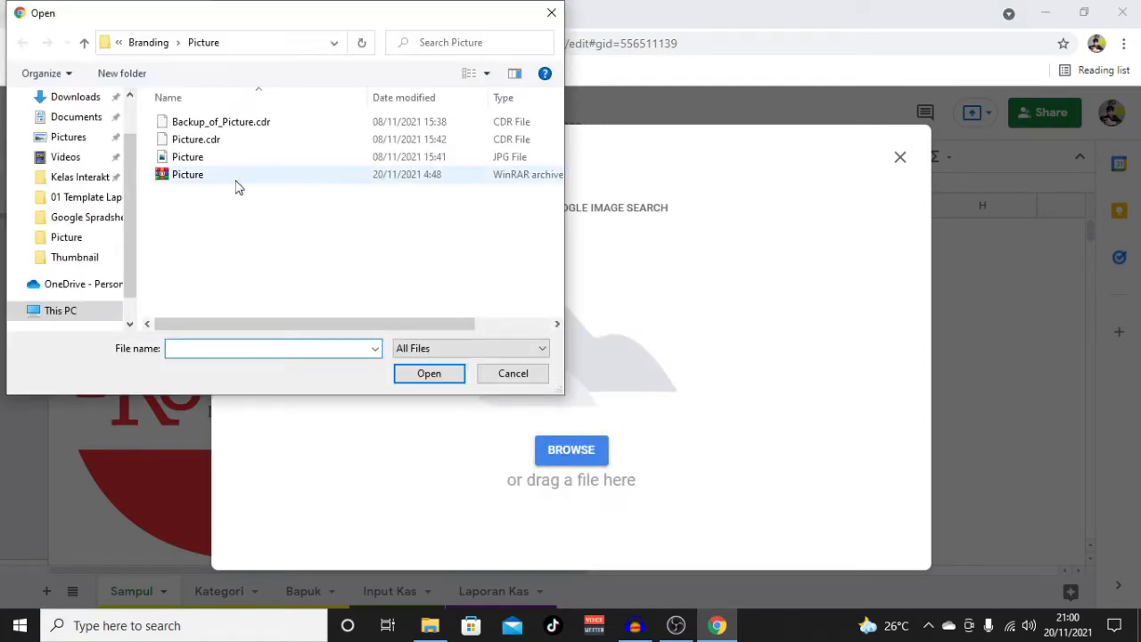
left_click(188, 156)
left_click(421, 378)
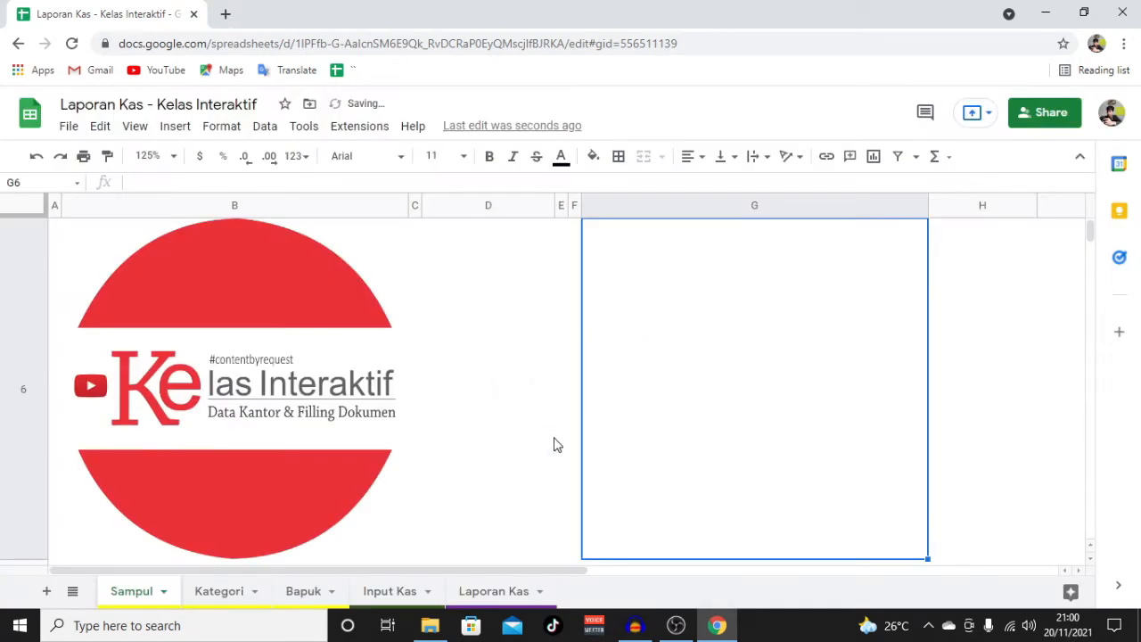
Step: Center cells G8:G12 horizontally and make the SUKABUMI, JAWA BARAT line in G8 bold
scroll(680, 357, "down", 3)
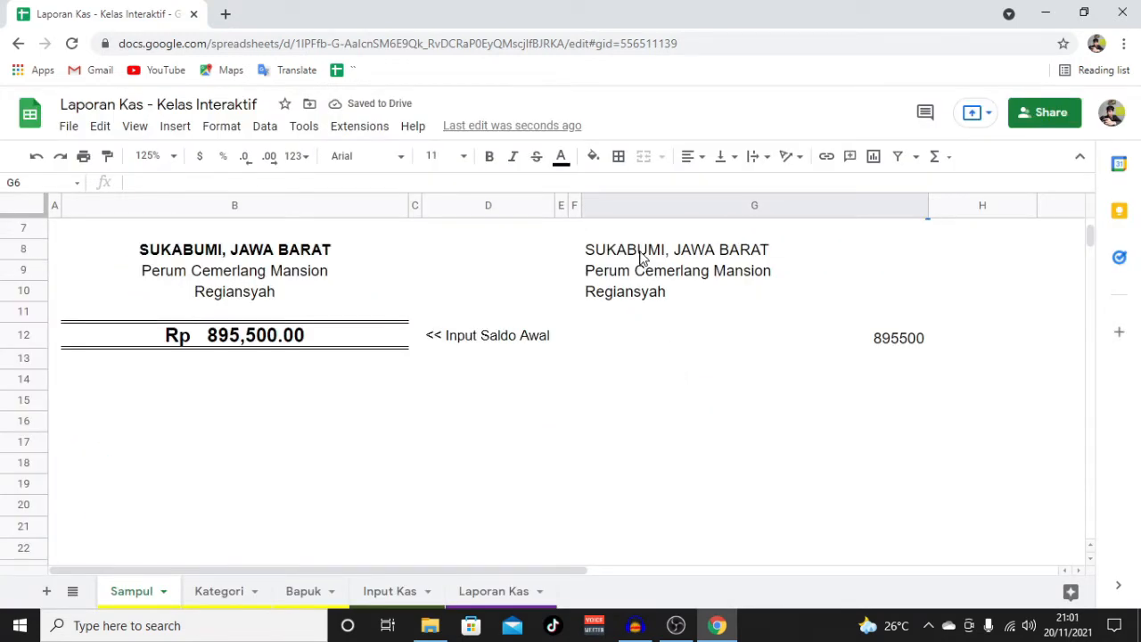
left_click_drag(641, 257, 648, 335)
left_click(690, 157)
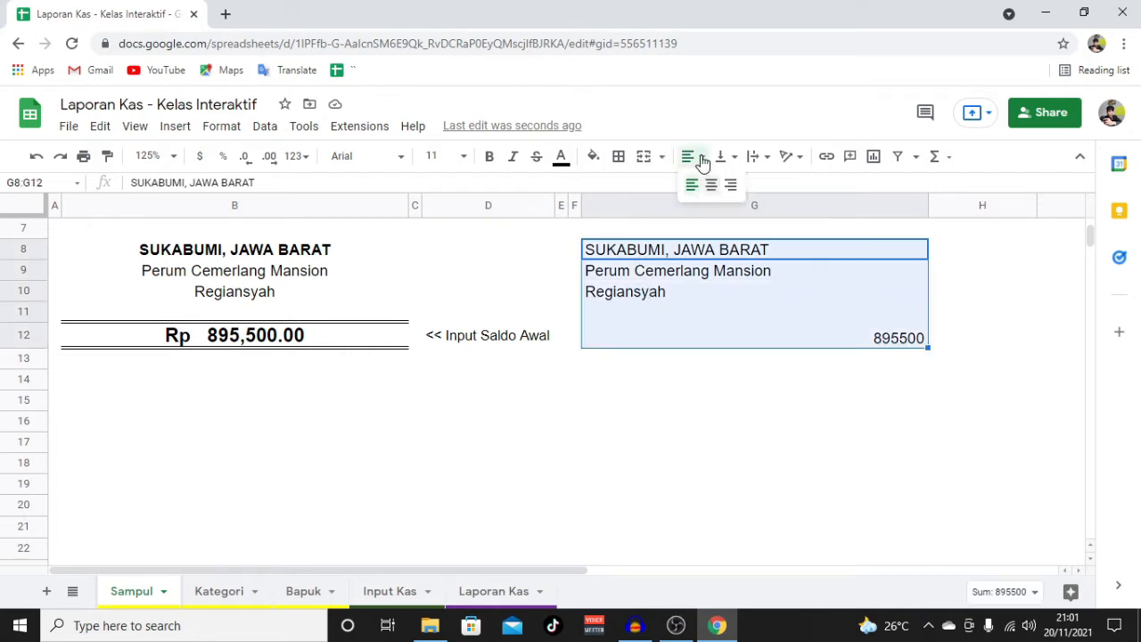
left_click(730, 184)
left_click(690, 159)
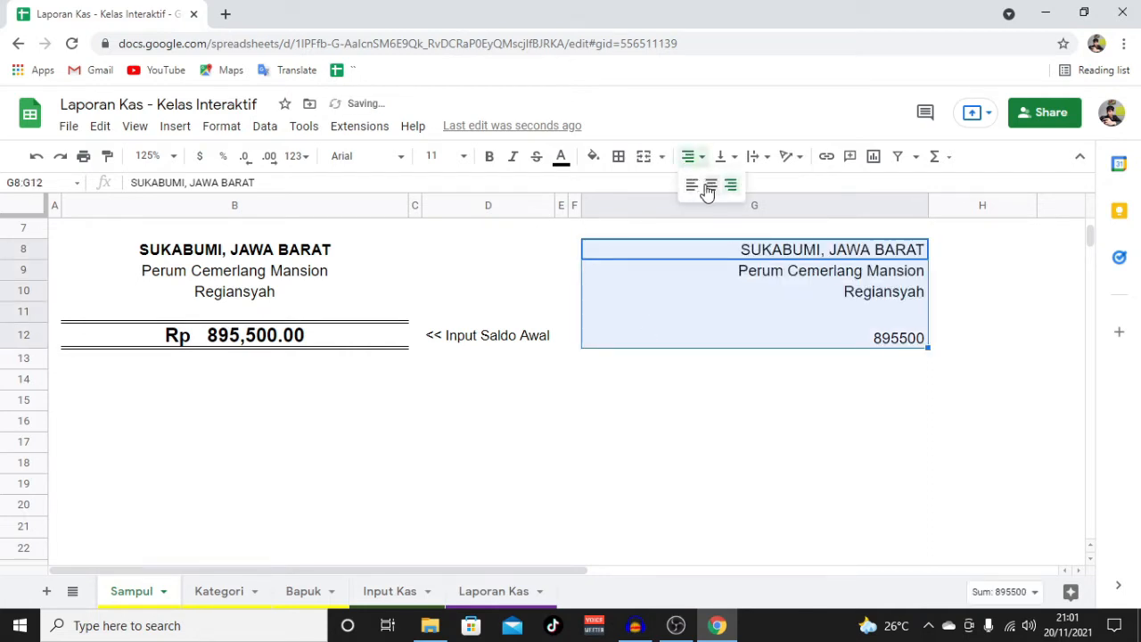
left_click(711, 183)
left_click(726, 360)
left_click(723, 249)
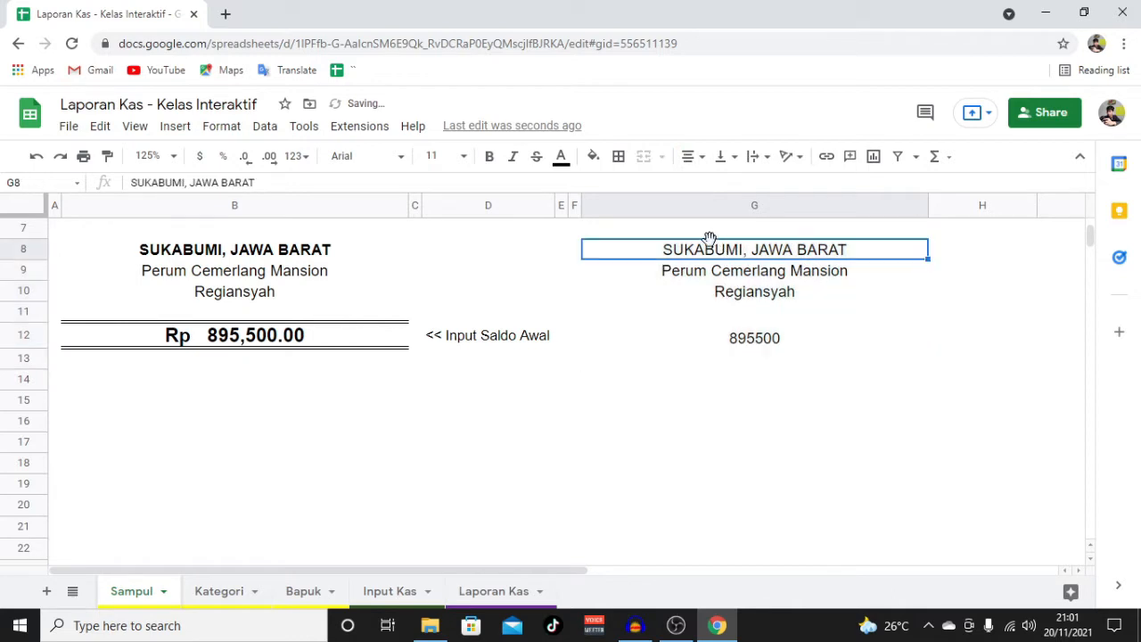
left_click(489, 158)
left_click(735, 298)
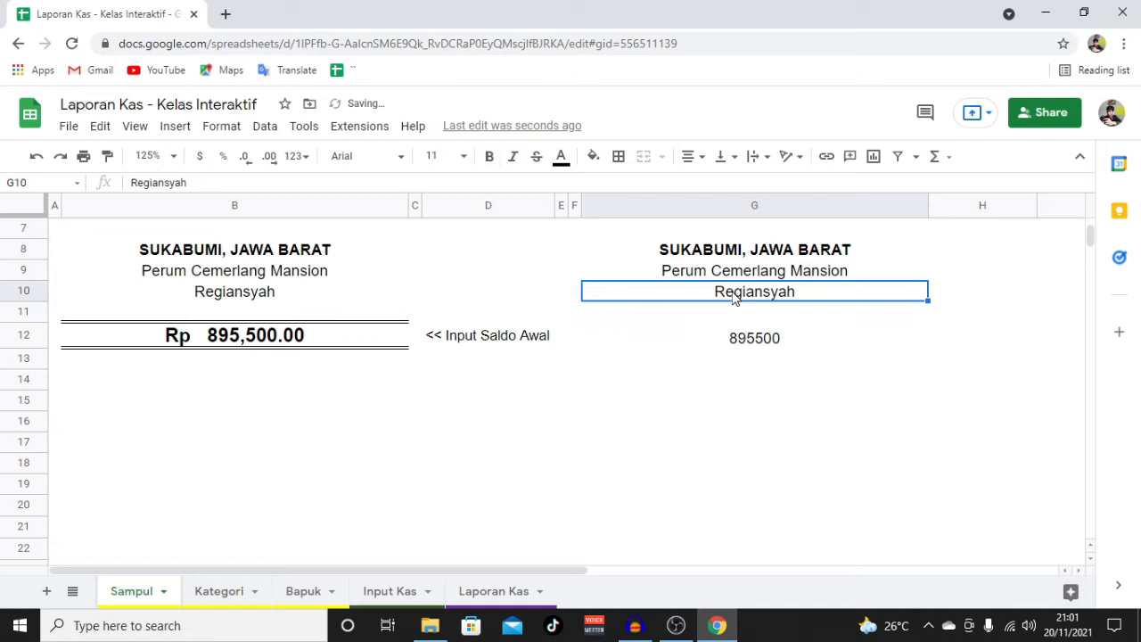
Step: Apply the custom currency format Rp 1,000.00 to the opening balance in cell G12
left_click(756, 343)
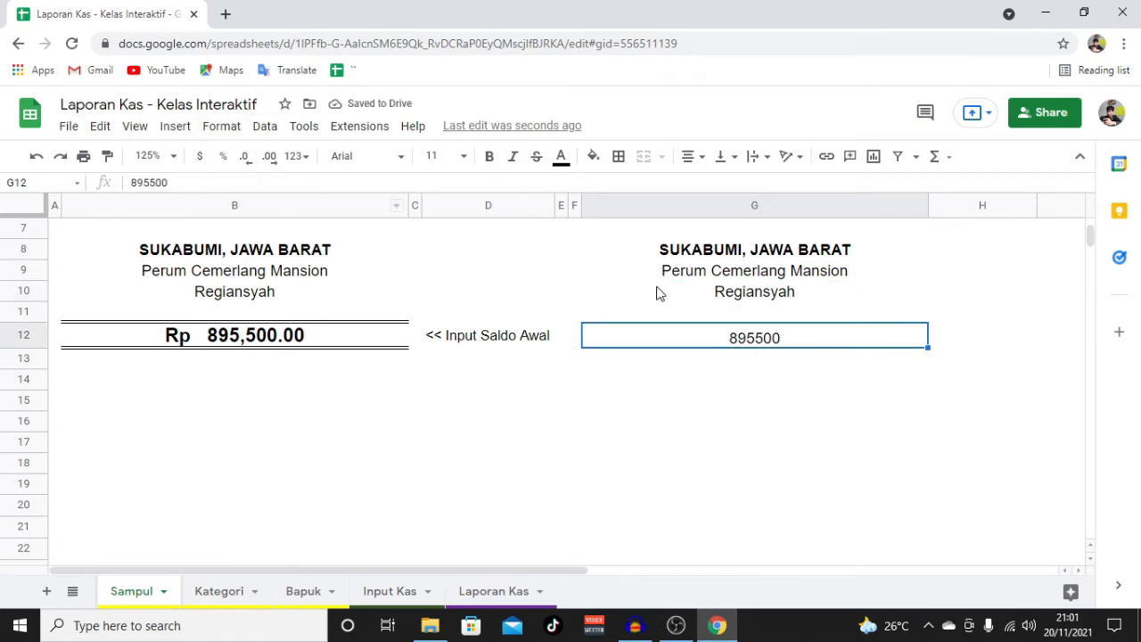
left_click(220, 130)
mouse_move(270, 208)
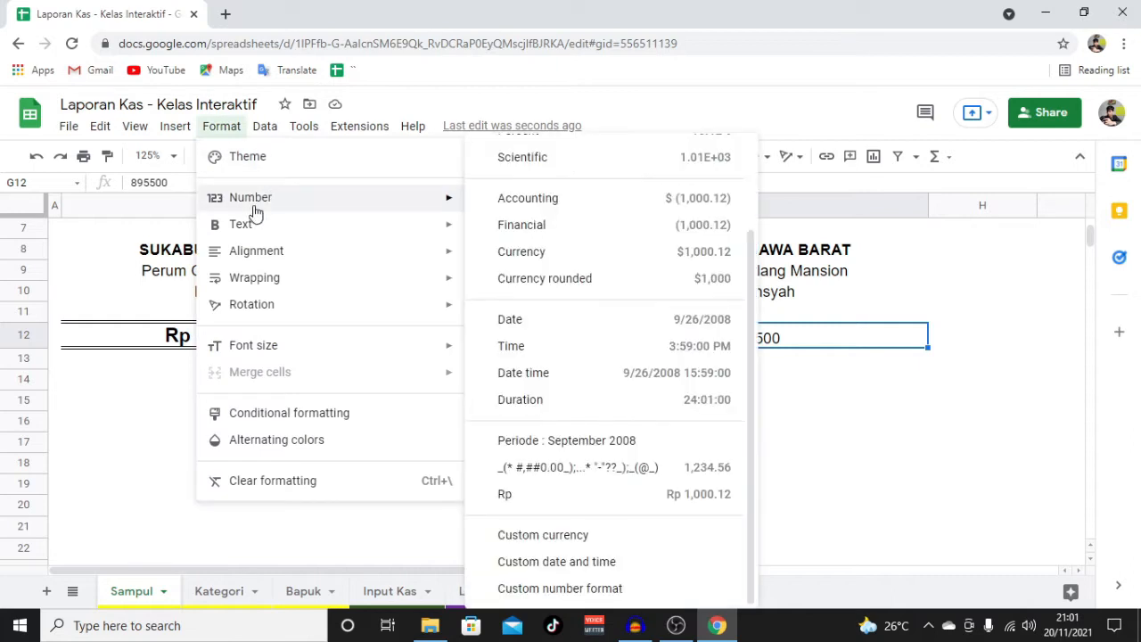
left_click(587, 542)
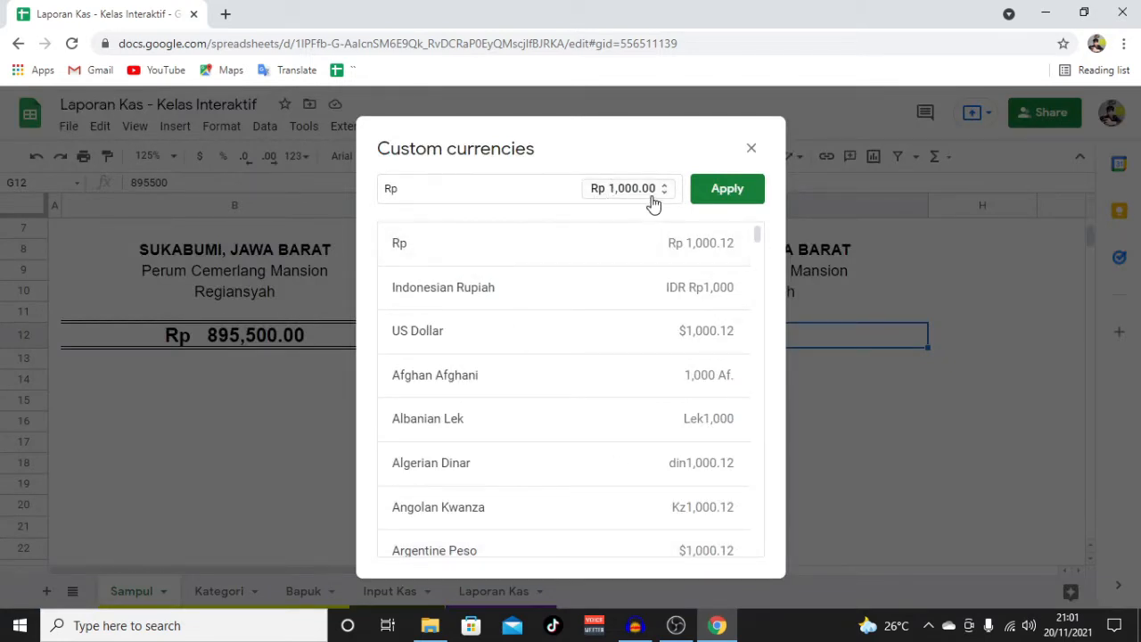
left_click(752, 197)
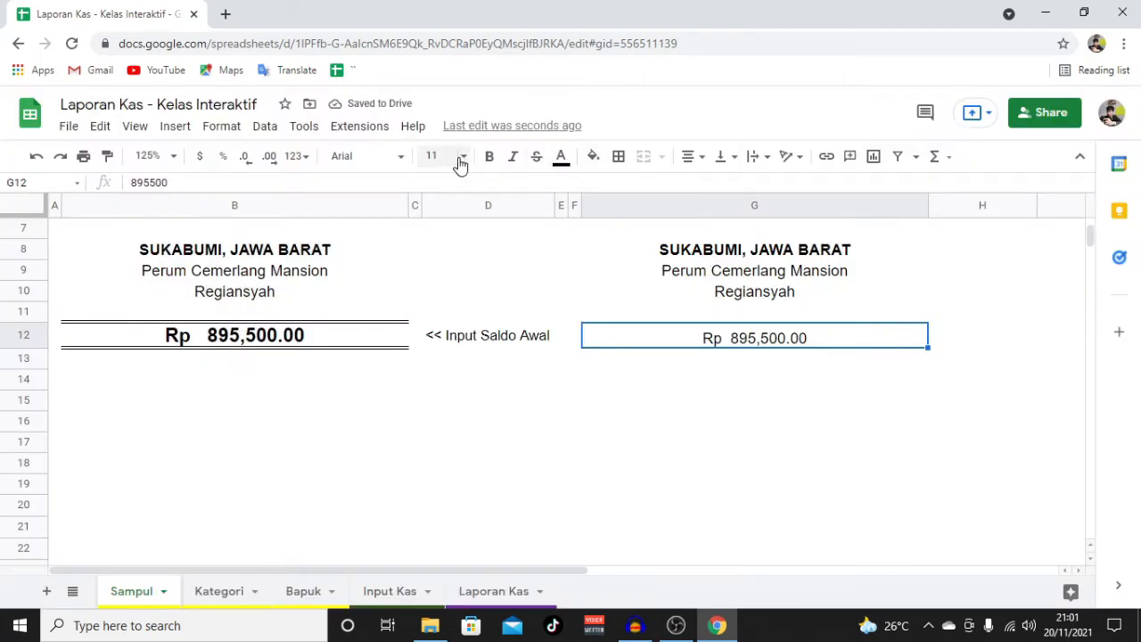
Step: Match the opening balance in G12 to B12 by setting its font size to 14 and making it bold
left_click(326, 340)
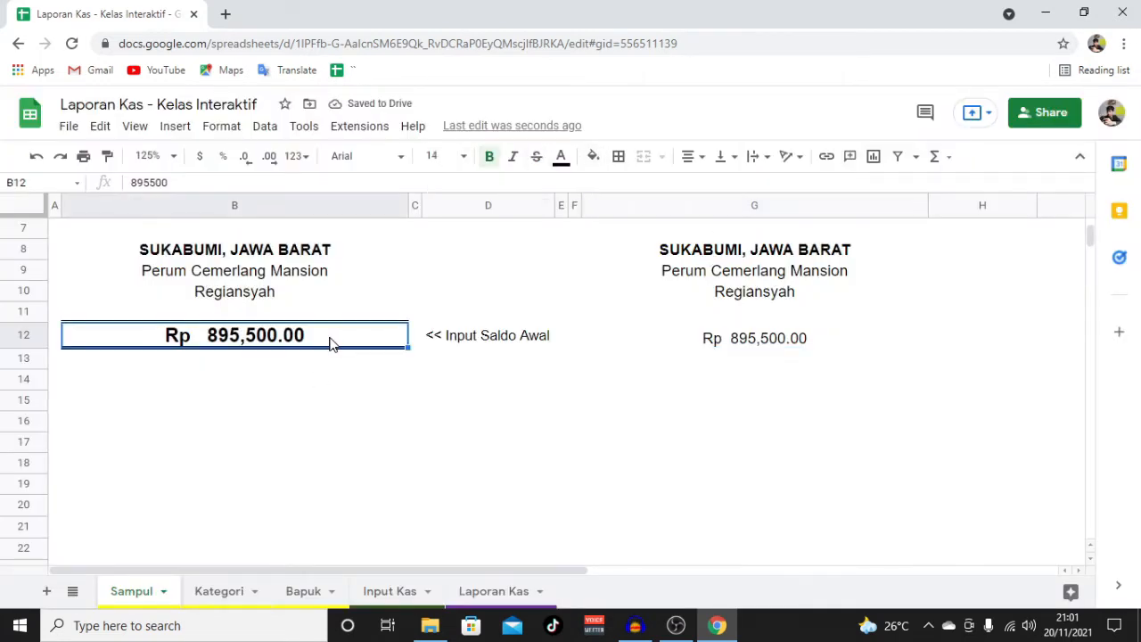
left_click(730, 345)
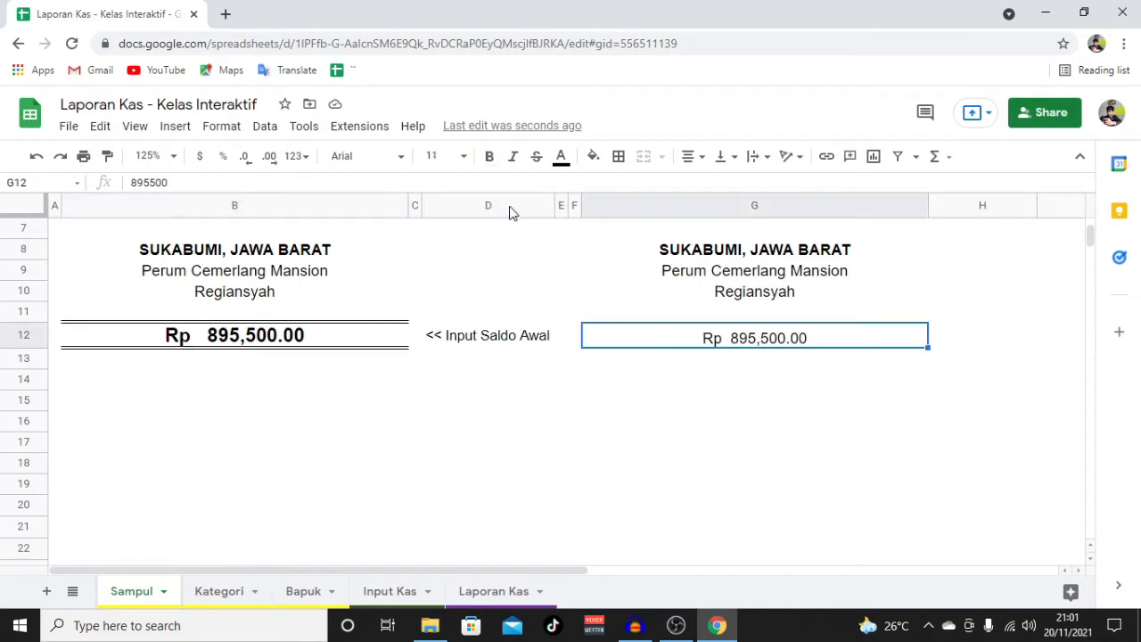
left_click(464, 157)
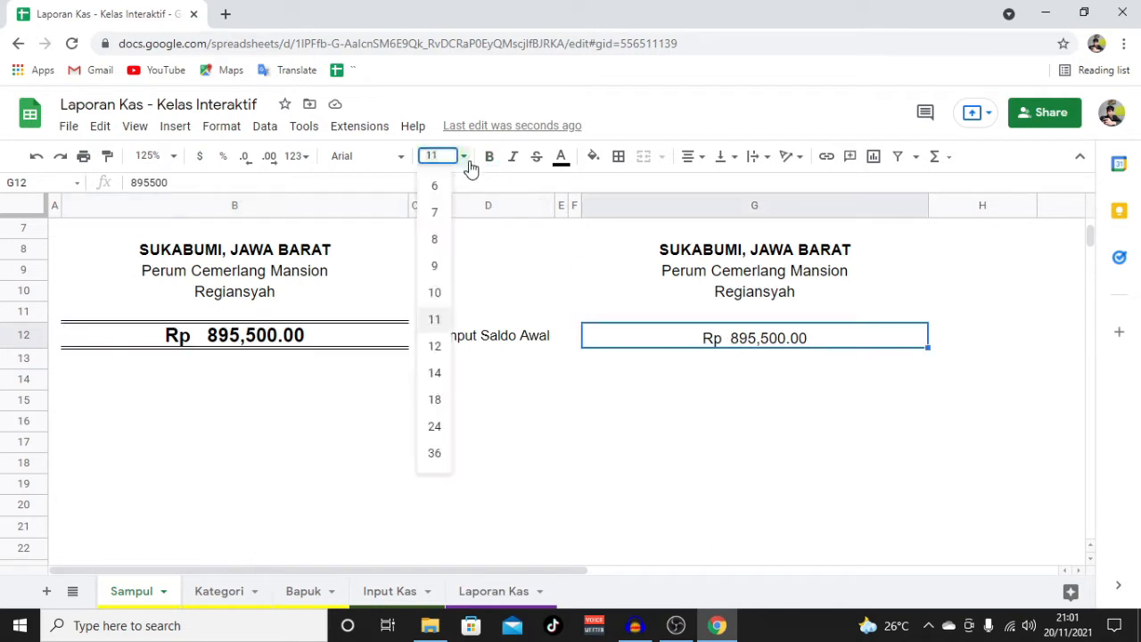
left_click(437, 374)
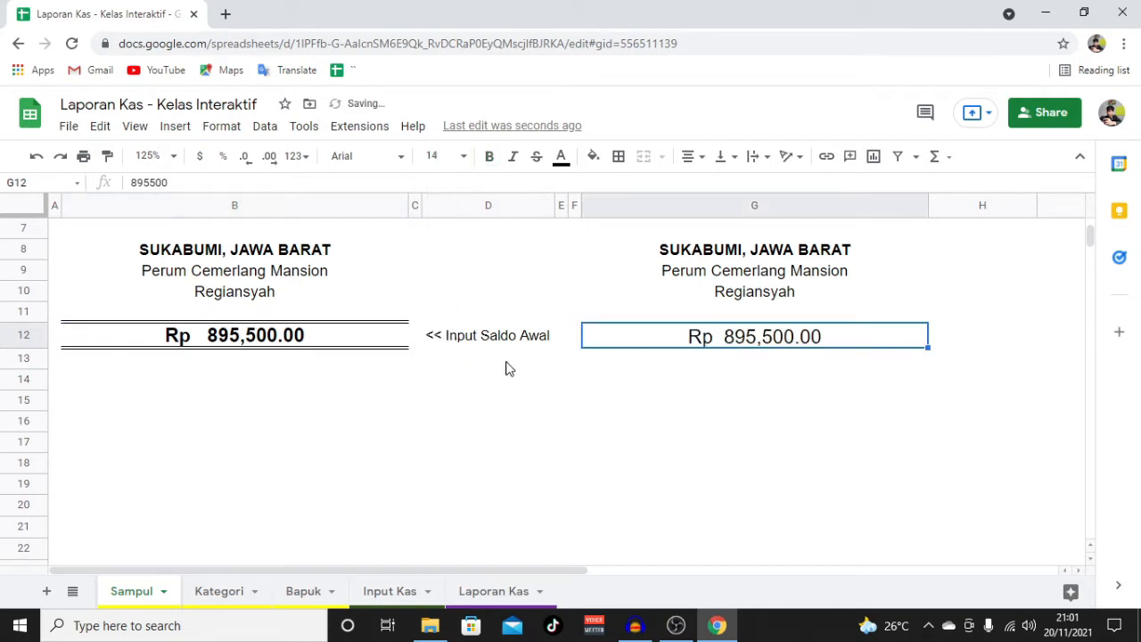
left_click(489, 157)
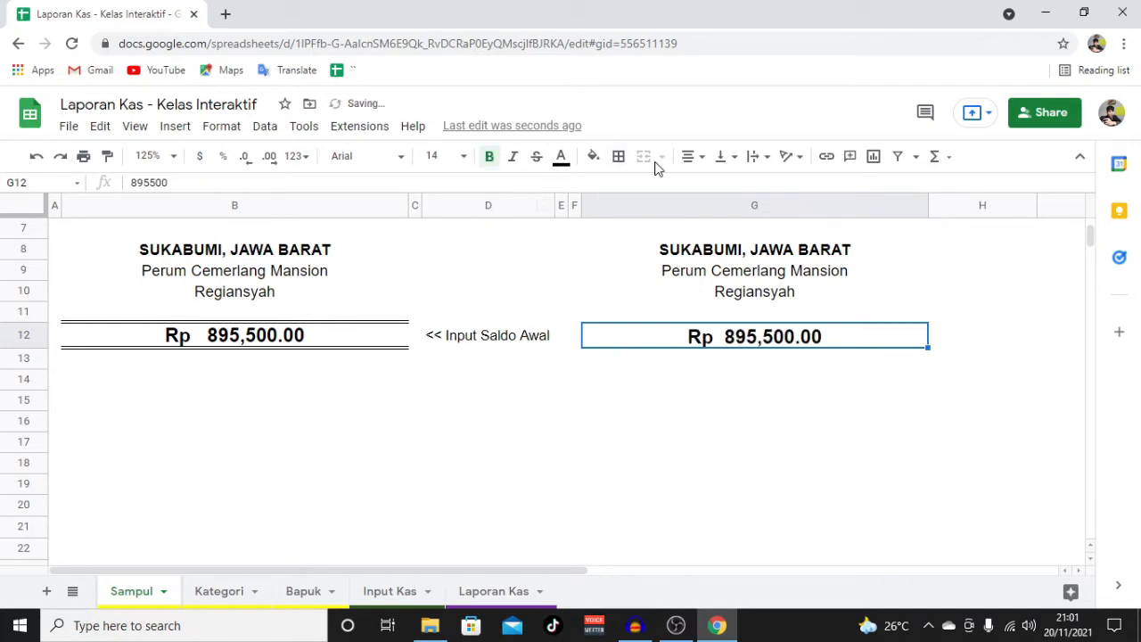
Step: Add double-line borders along the top and bottom of the opening balance cell G12
left_click(619, 157)
left_click(748, 214)
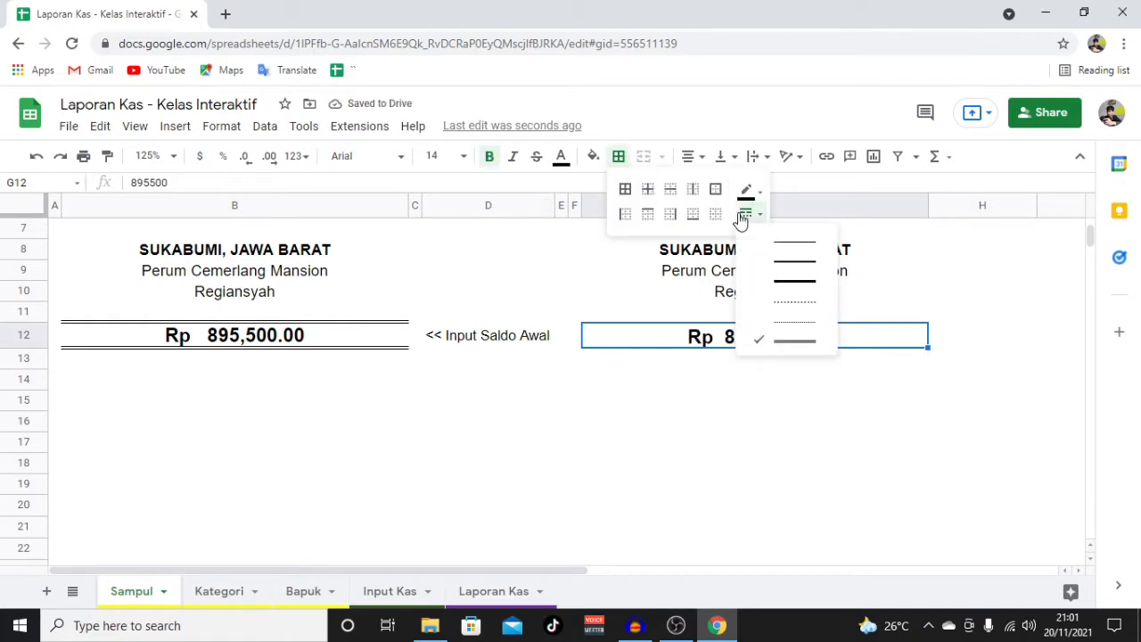
left_click(805, 348)
left_click(647, 214)
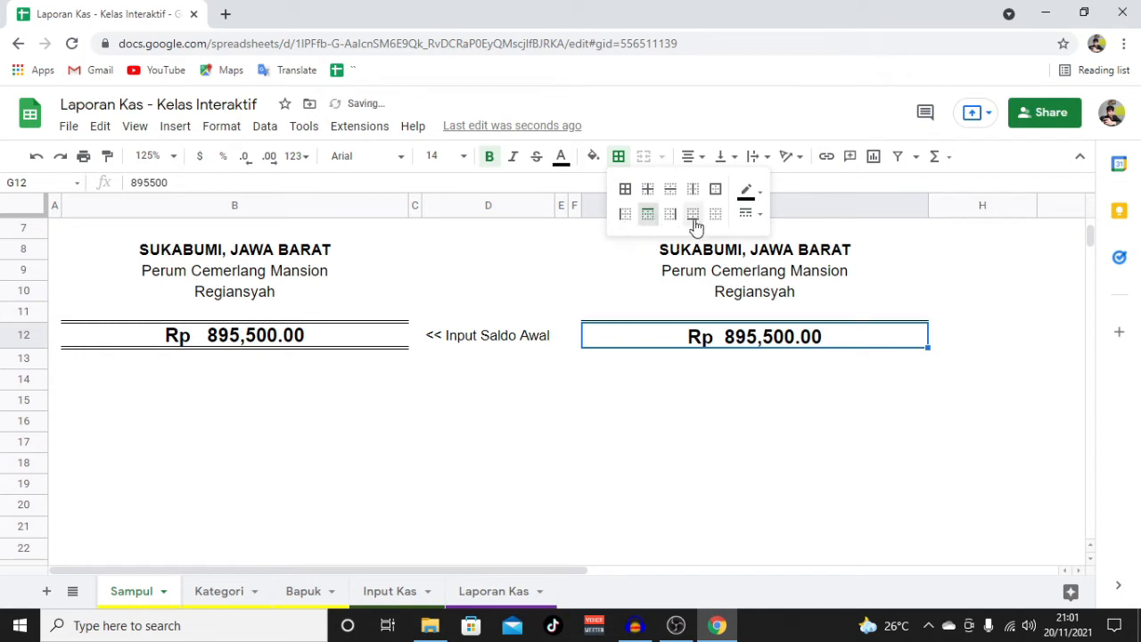
left_click(693, 214)
left_click(779, 442)
Step: Align the opening balance in G12 vertically to the middle, with its text wrapping set to overflow
left_click(727, 337)
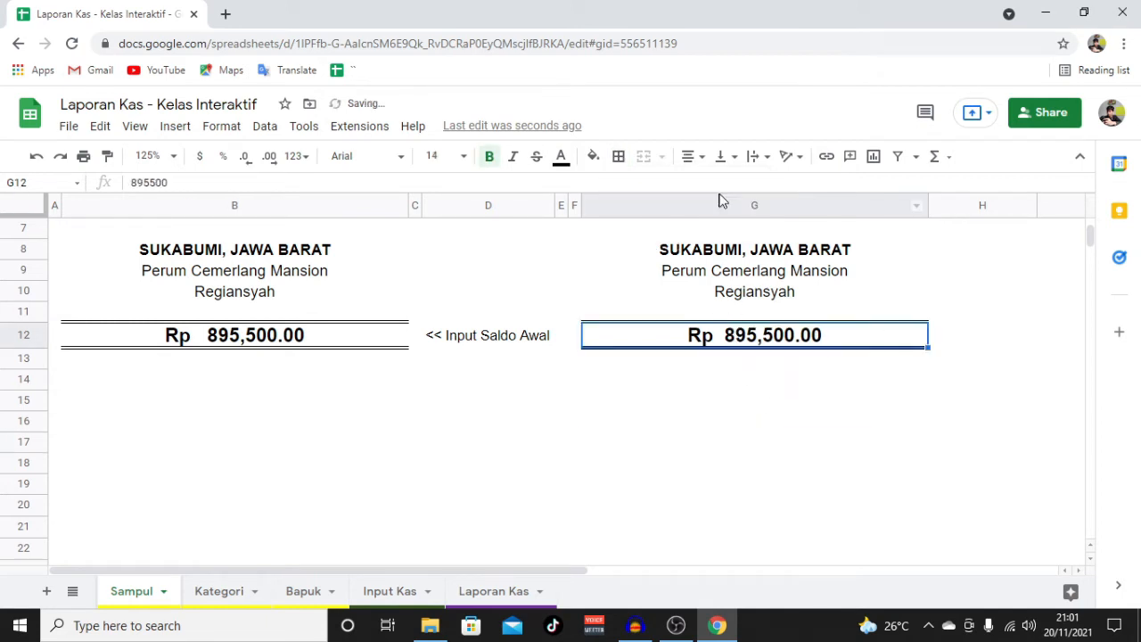
left_click(752, 158)
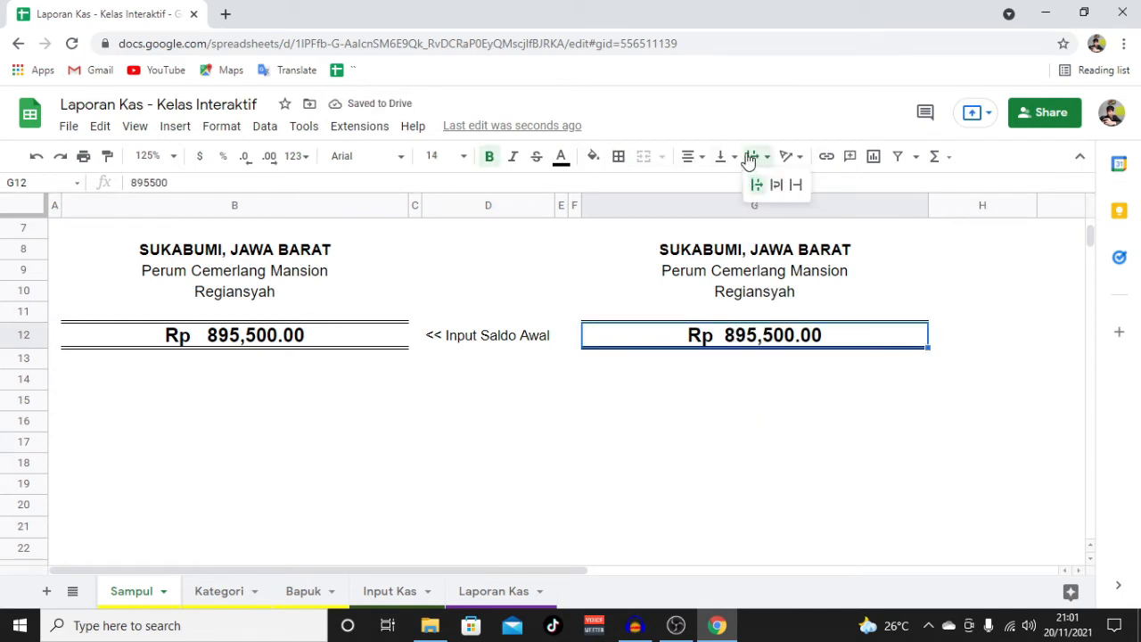
left_click(776, 184)
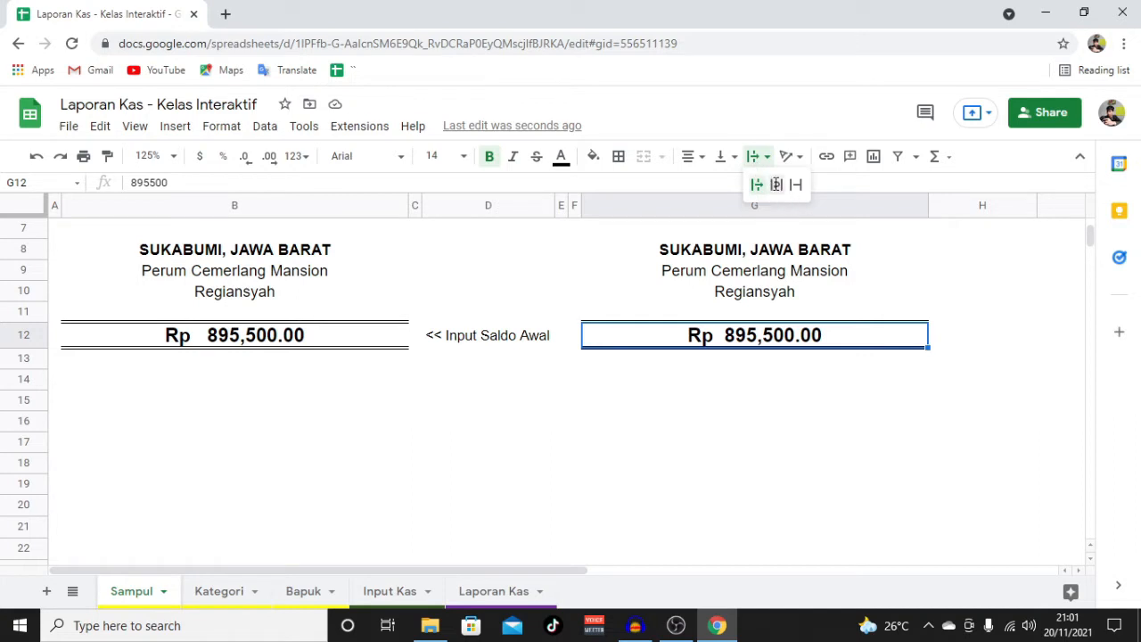
left_click(726, 159)
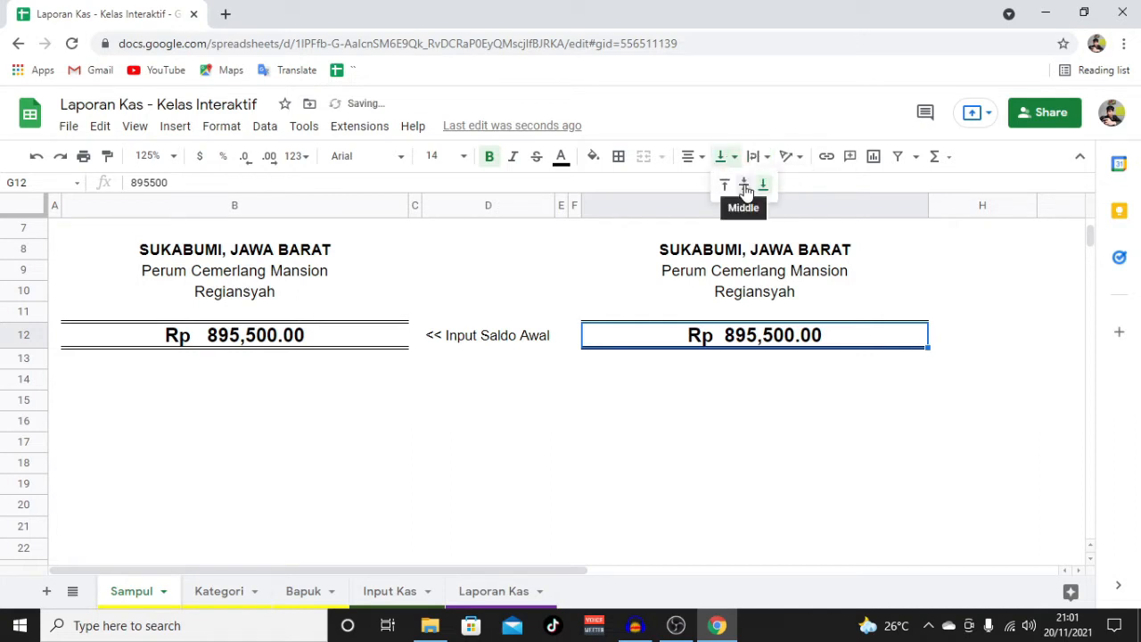
left_click(746, 187)
left_click(753, 159)
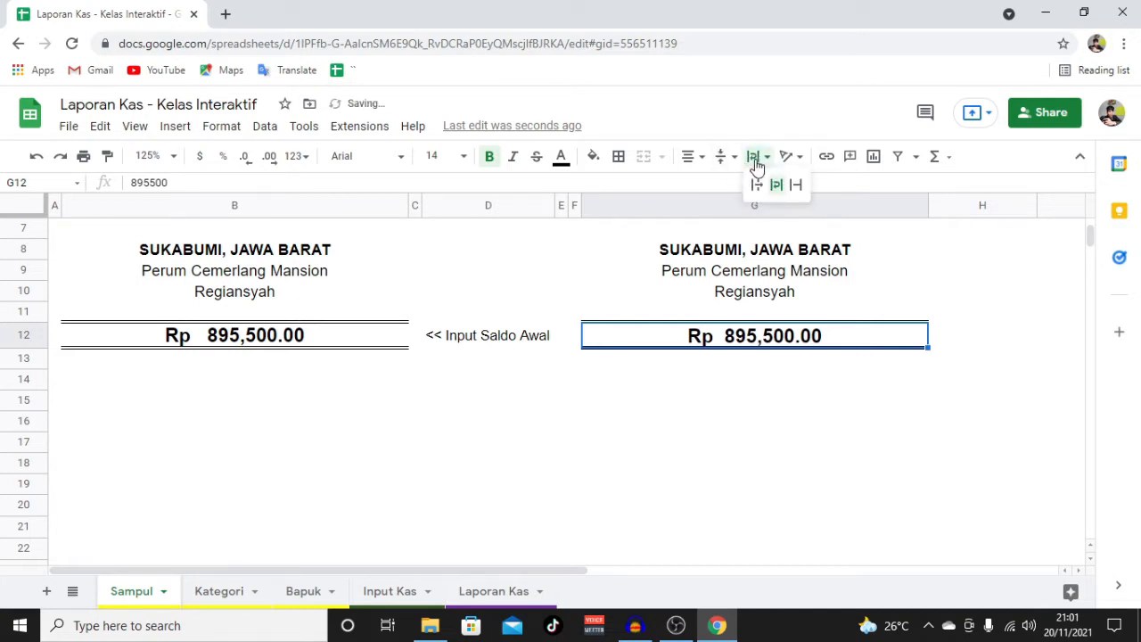
left_click(756, 184)
left_click(841, 505)
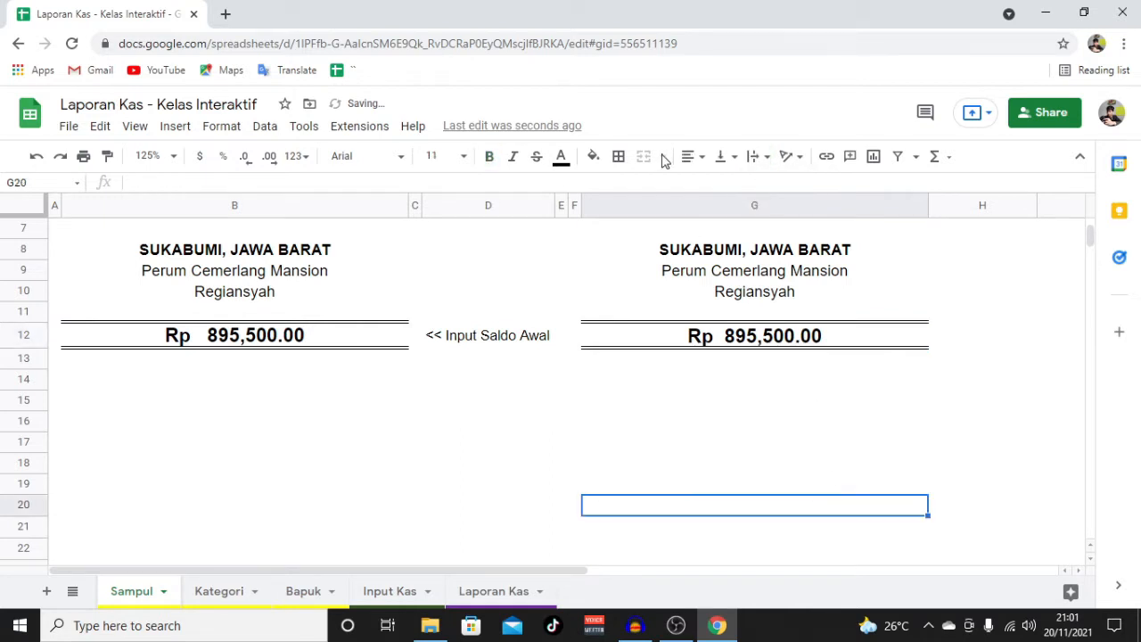
Step: On the Kategori sheet, copy columns A:B and paste only their values into the columns starting at D
scroll(700, 405, "up", 5)
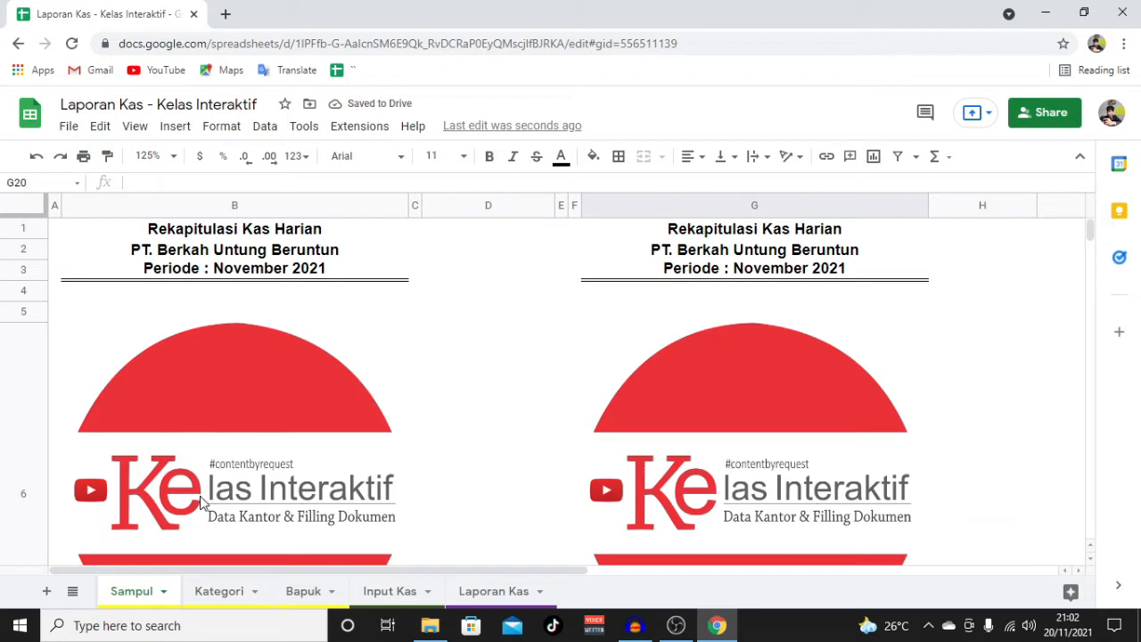
left_click(207, 593)
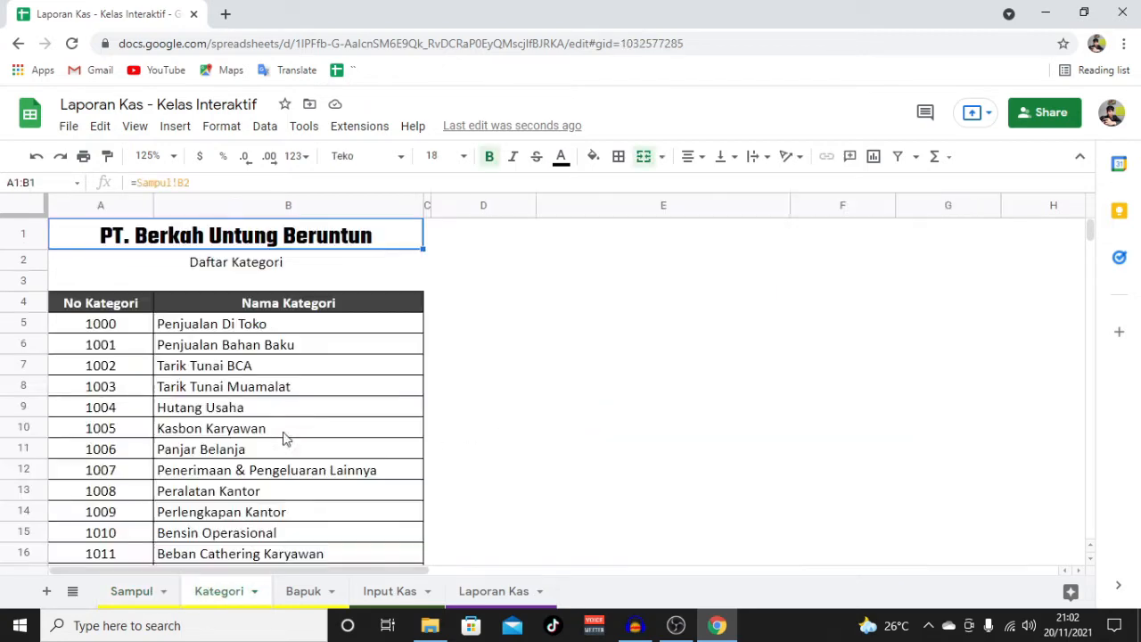
scroll(265, 337, "down", 3)
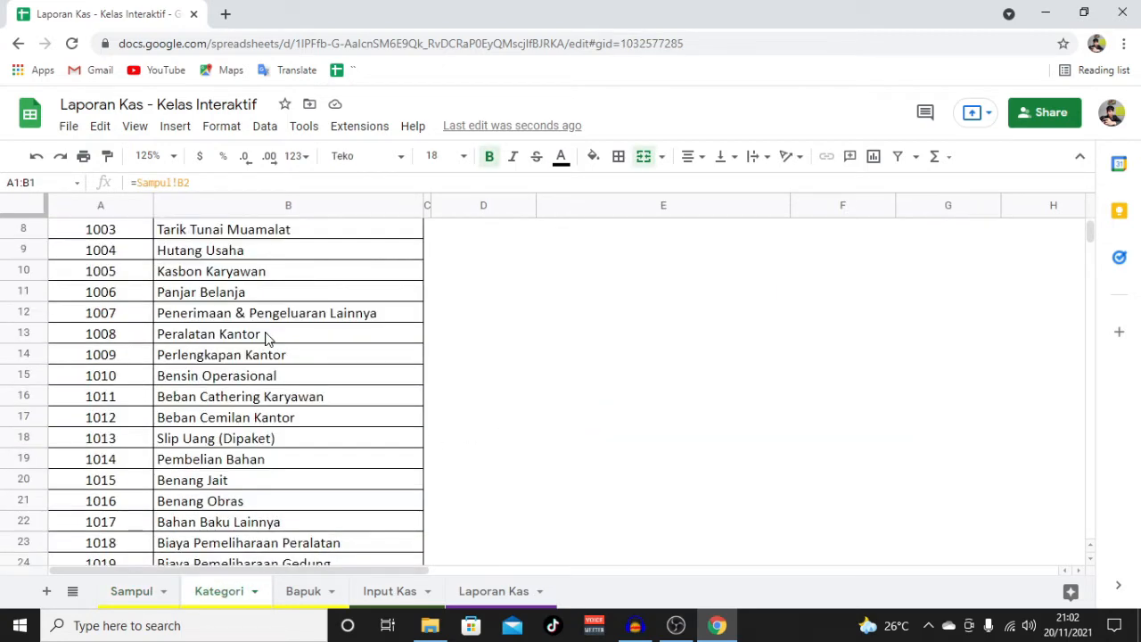
scroll(265, 337, "up", 3)
left_click_drag(111, 207, 291, 208)
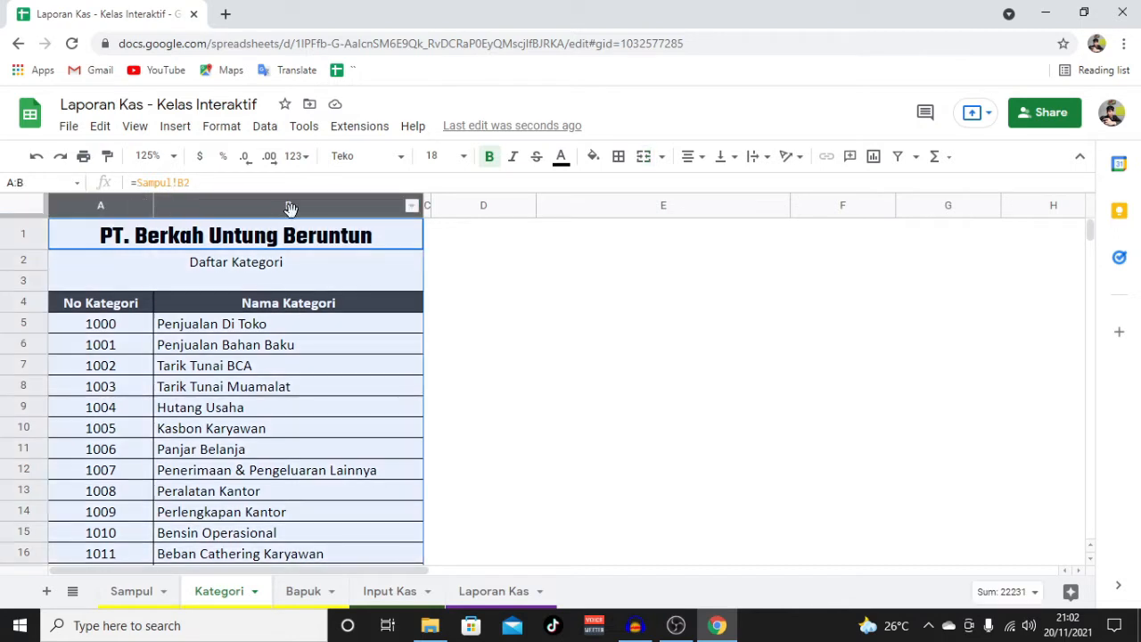
key("ctrl+c")
left_click(492, 205)
right_click(489, 204)
mouse_move(571, 239)
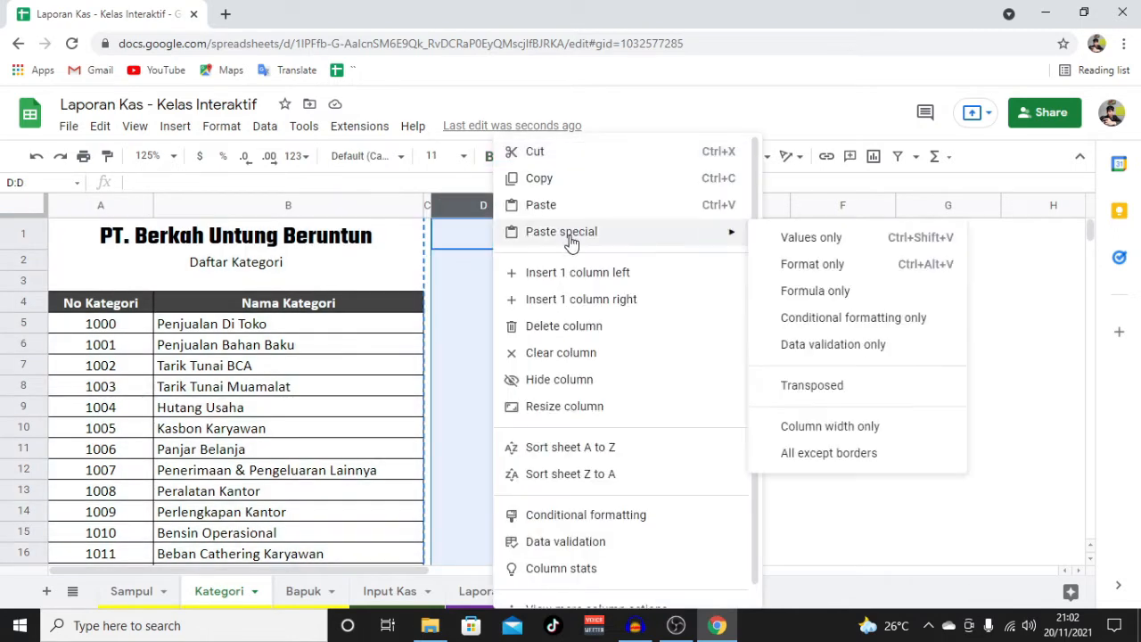
left_click(753, 236)
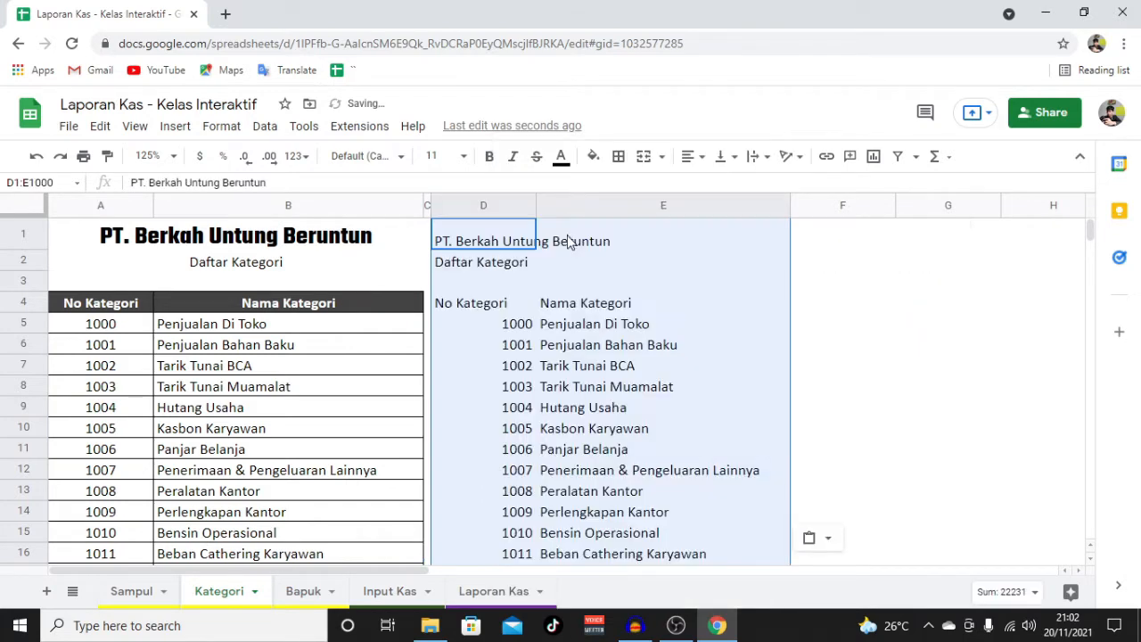
Step: Replace the company name in Kategori cell D1 with the formula =Sampul!G2, linking it to the recreated cover sheet
left_click(473, 246)
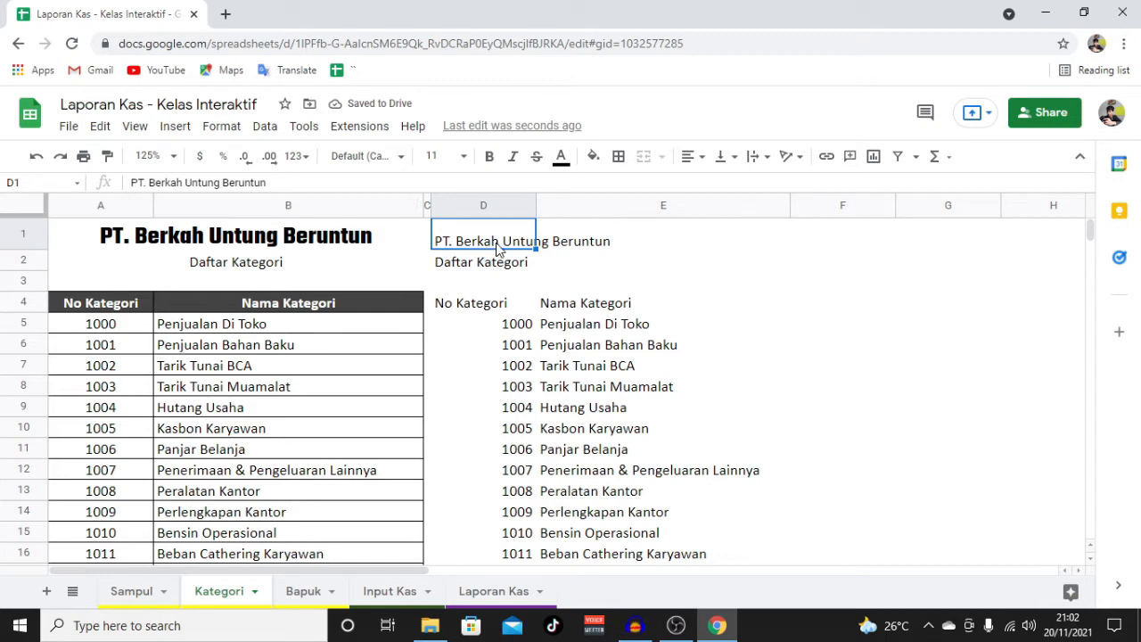
type("=")
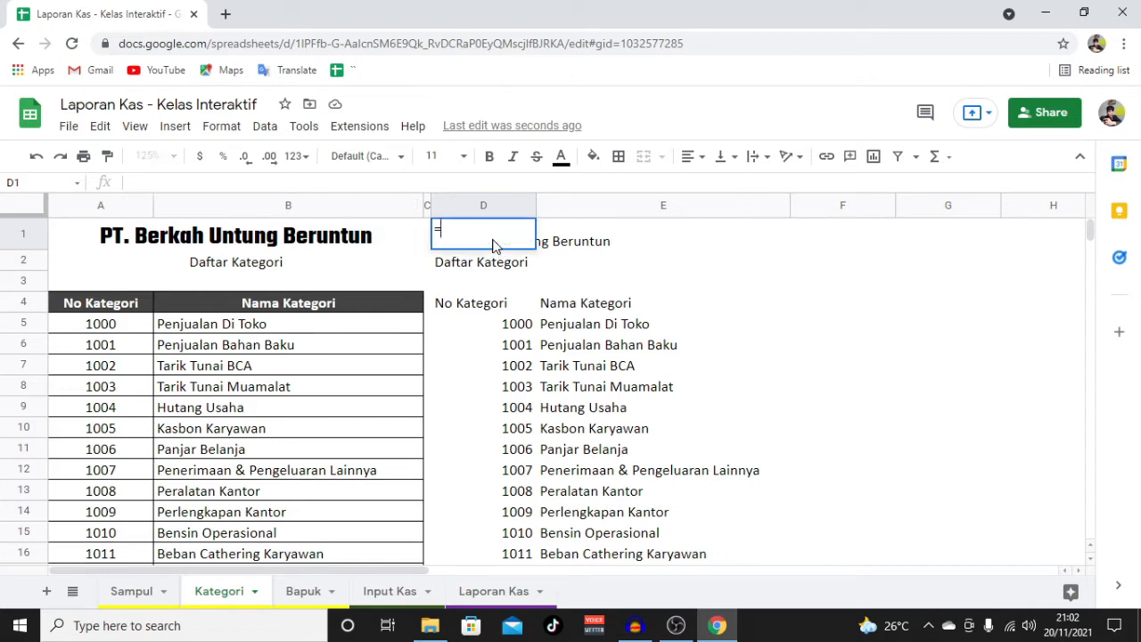
left_click(142, 591)
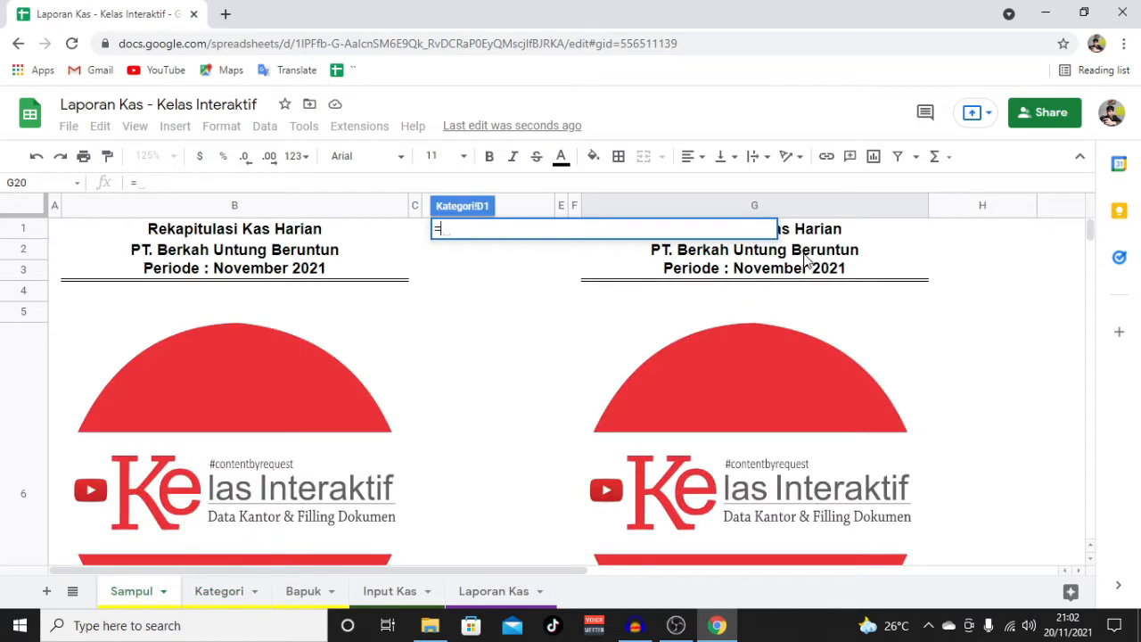
left_click(843, 257)
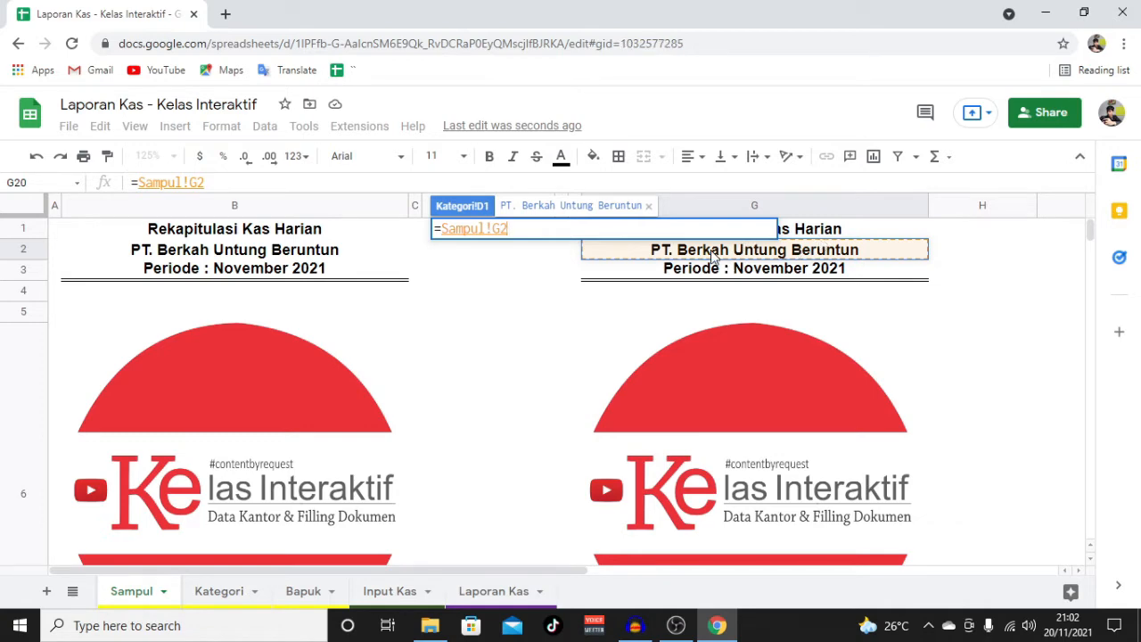
key("Return")
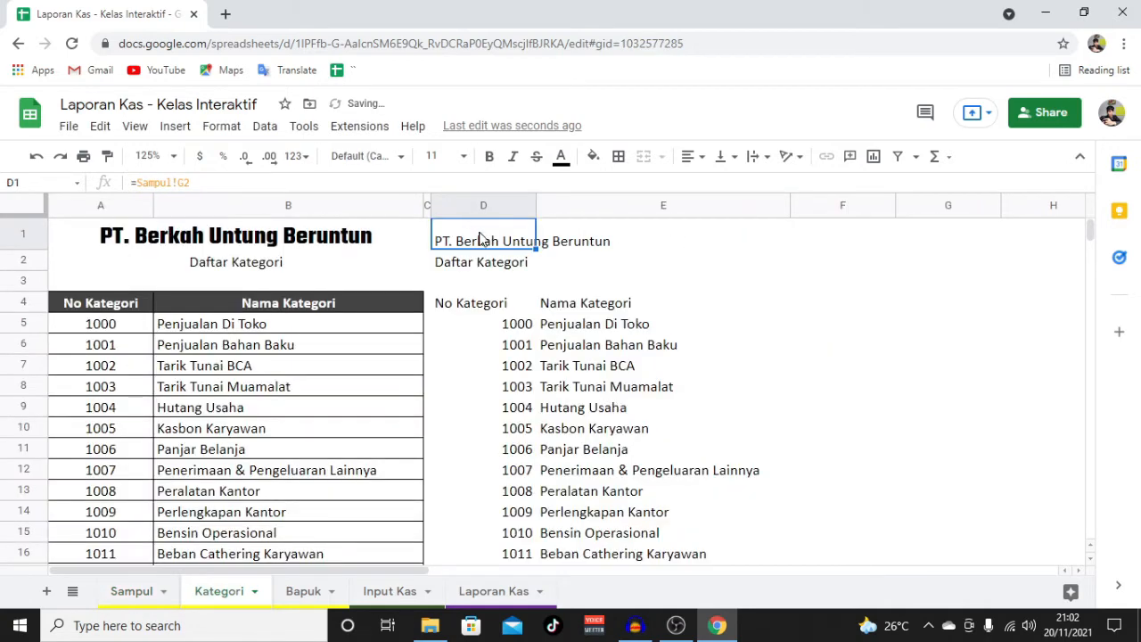
Step: Merge cells D1:E1 and center the company name both horizontally and vertically
left_click_drag(611, 239, 703, 234)
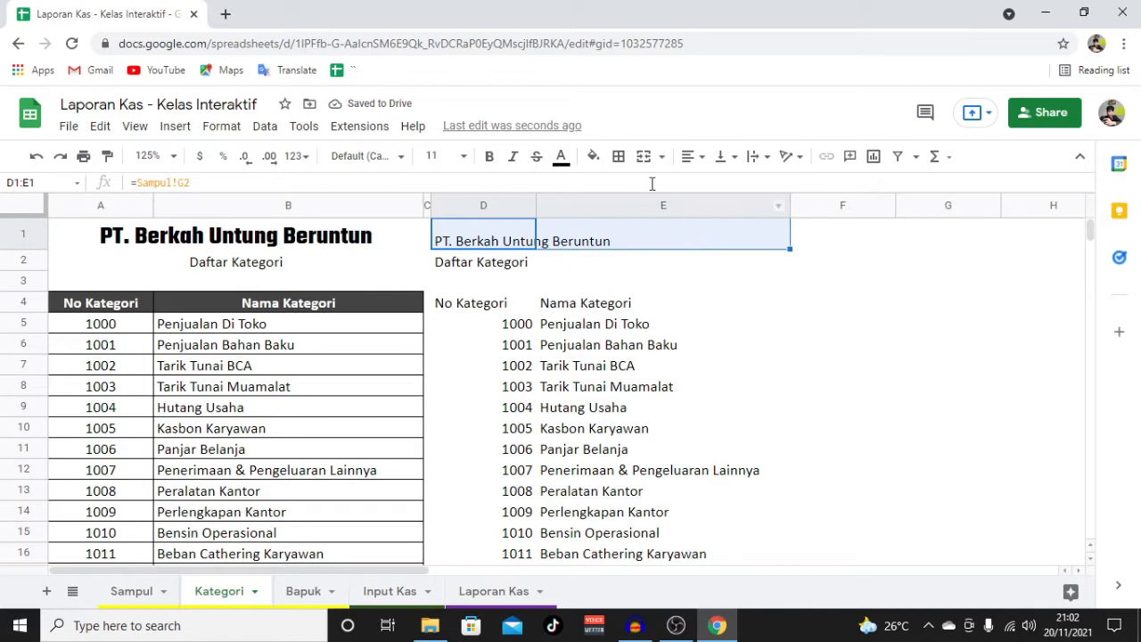
left_click(645, 157)
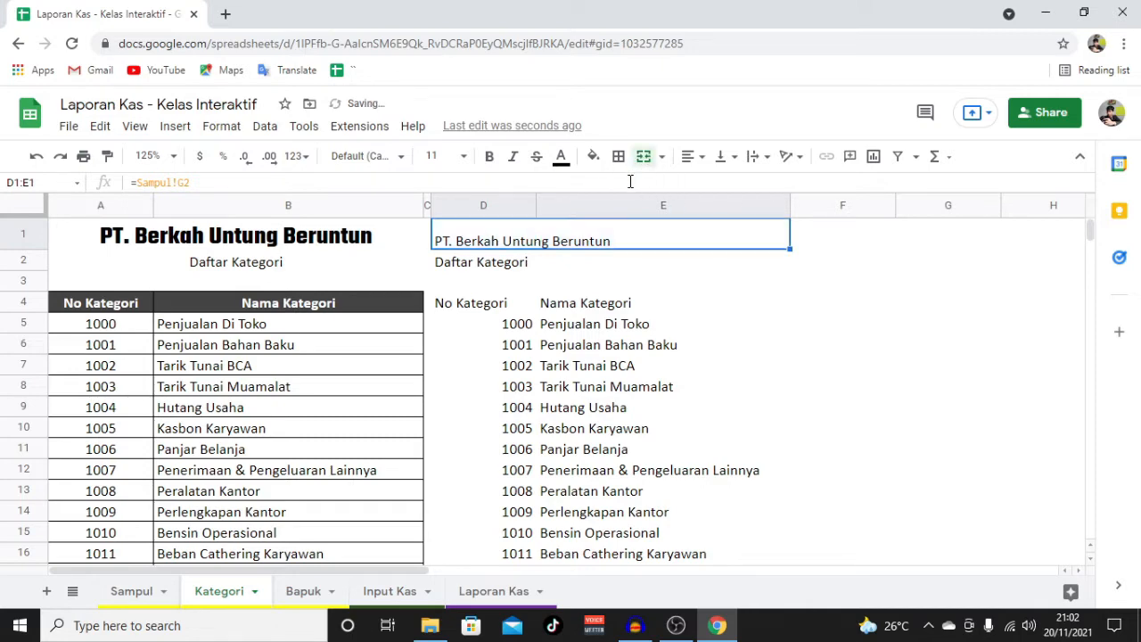
left_click(683, 164)
left_click(718, 191)
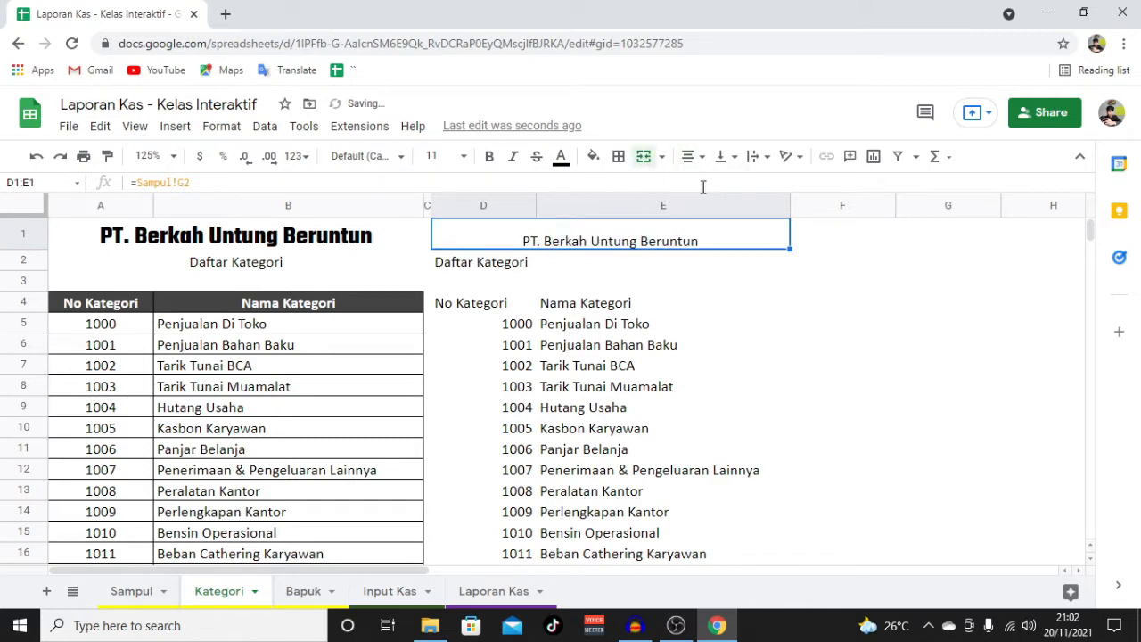
left_click(721, 161)
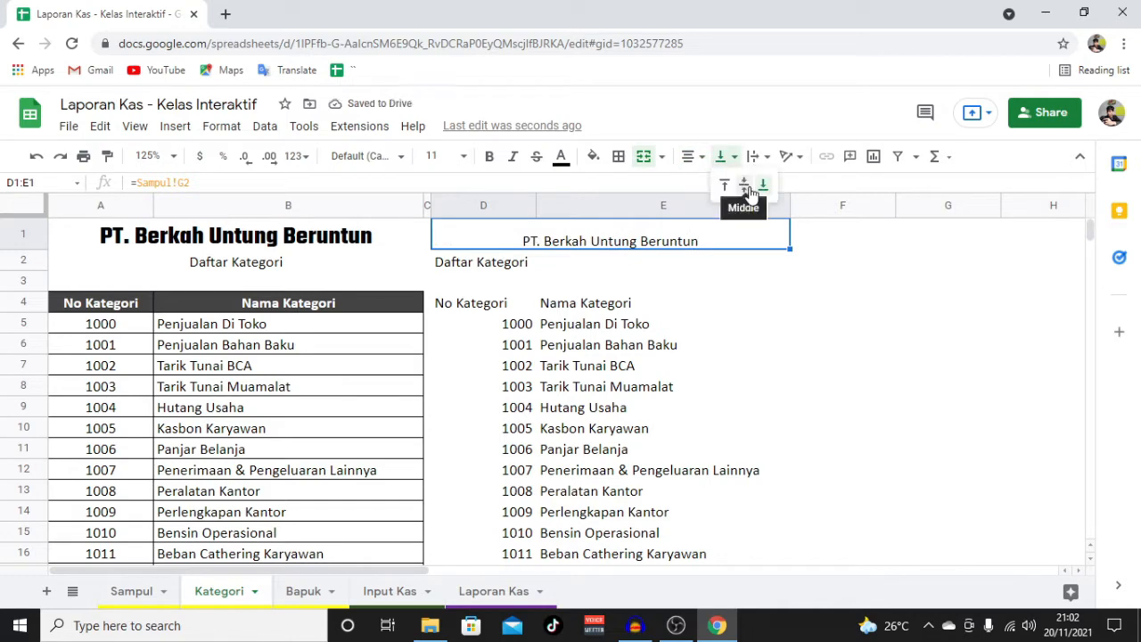
left_click(749, 189)
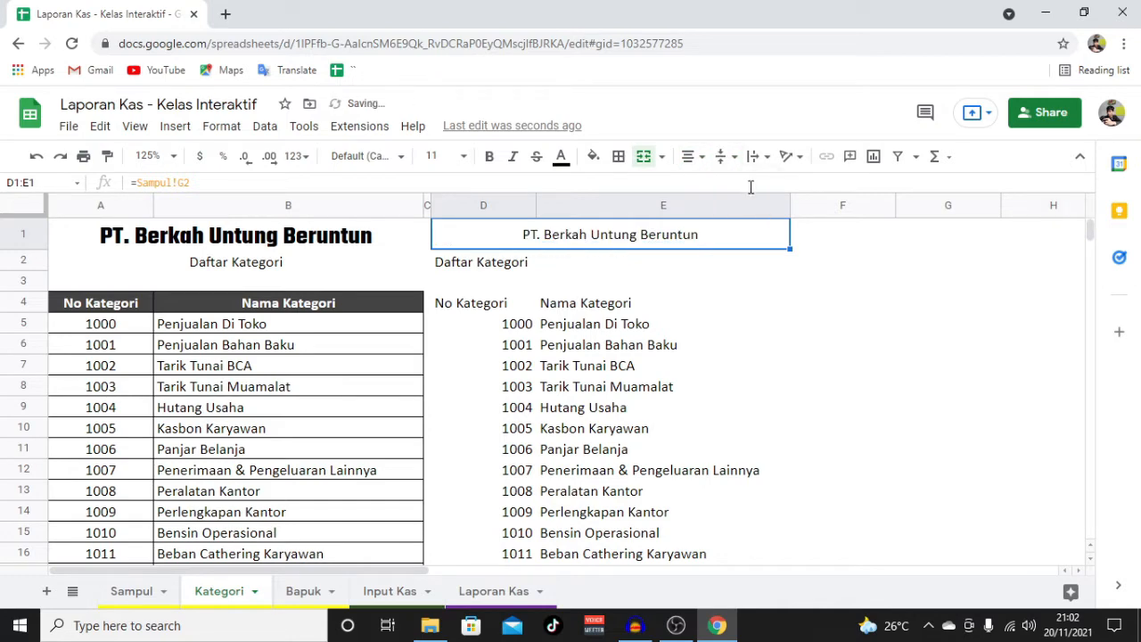
Step: Format the company name in D1:E1 as bold Teko at size 18, matching the heading in A1:B1
left_click(488, 156)
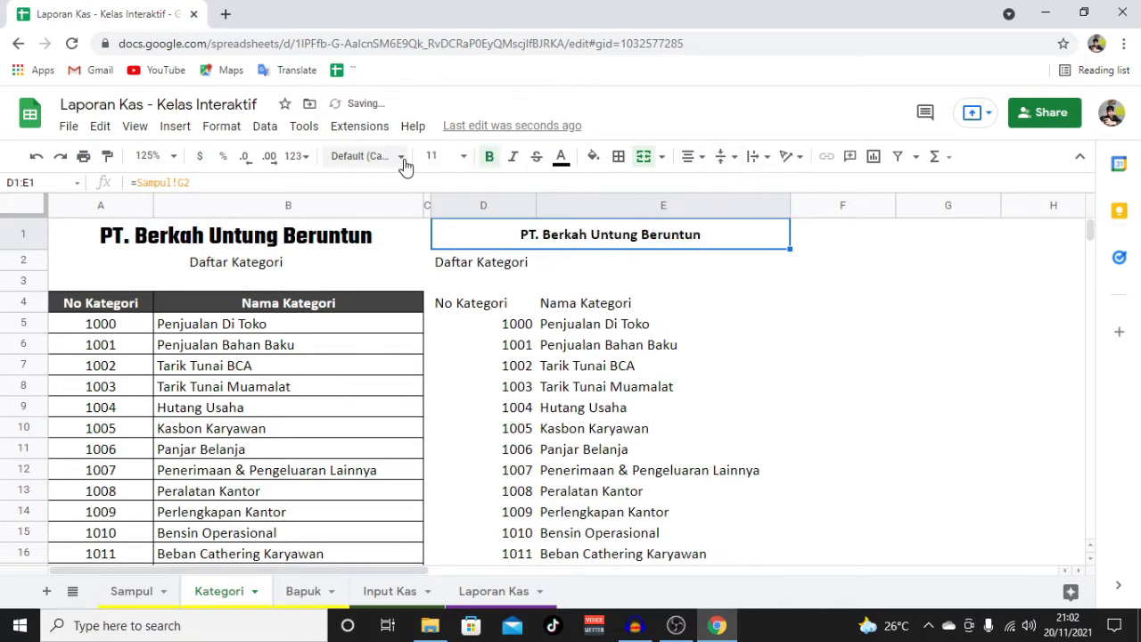
left_click(302, 246)
left_click(478, 245)
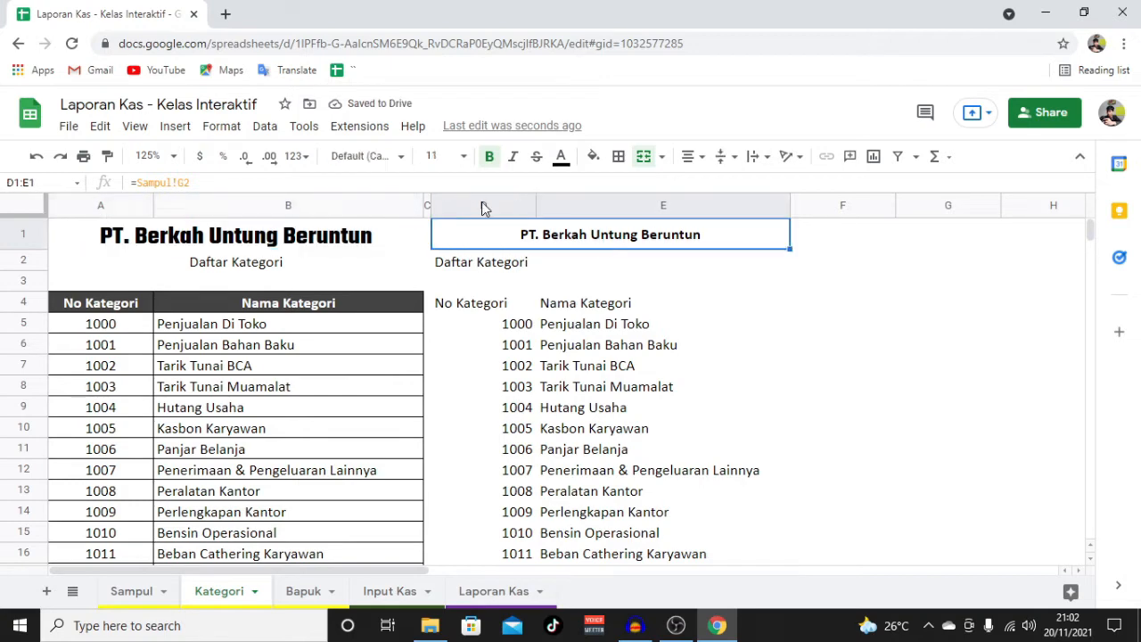
left_click(403, 160)
left_click(378, 323)
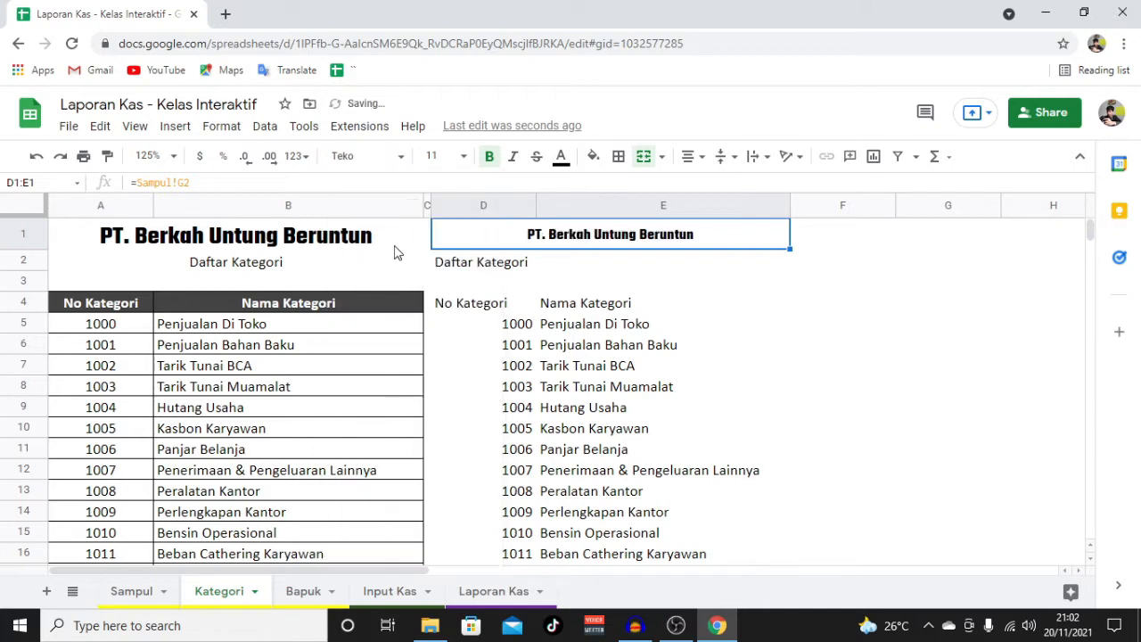
left_click(410, 241)
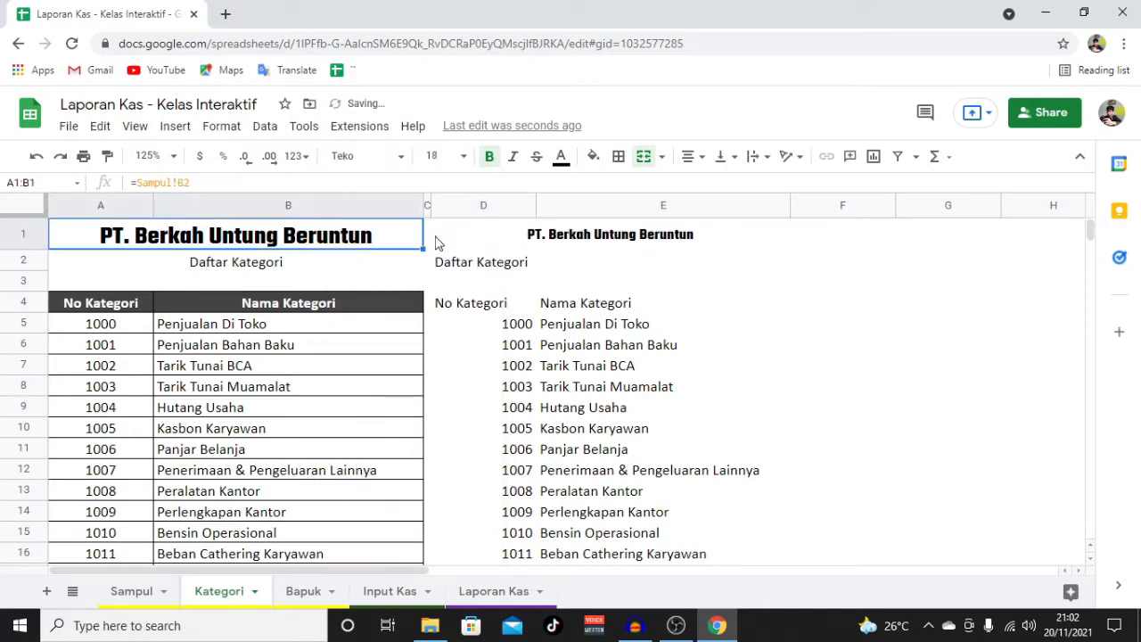
left_click(436, 242)
left_click(463, 156)
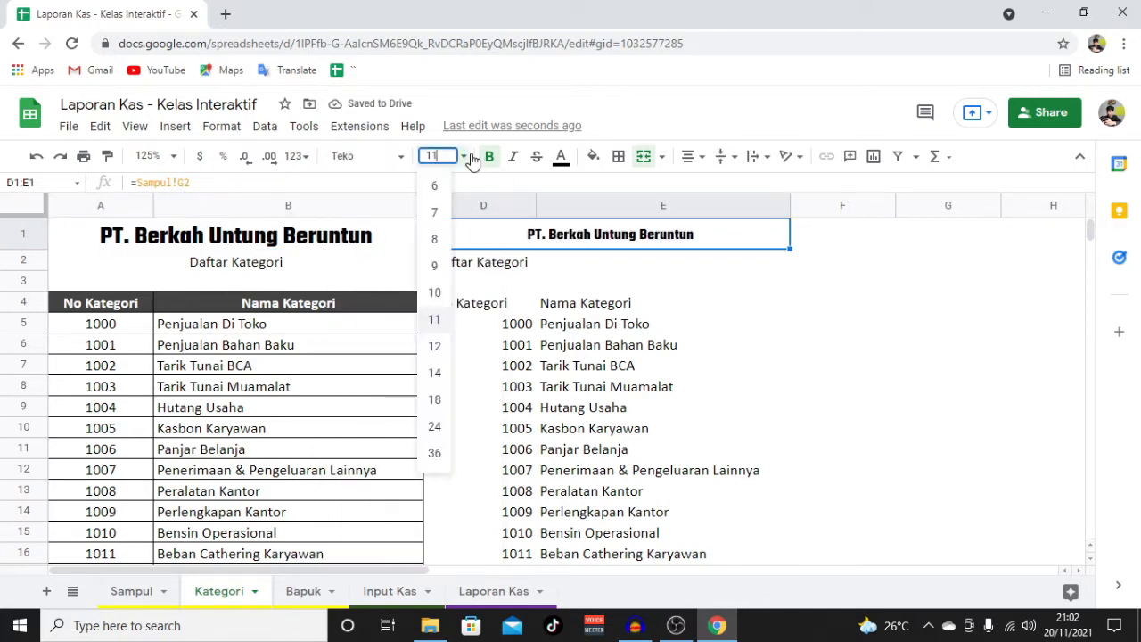
left_click(446, 401)
Step: Merge cells D2:E2 and center the Daftar Kategori subtitle horizontally
left_click(465, 264)
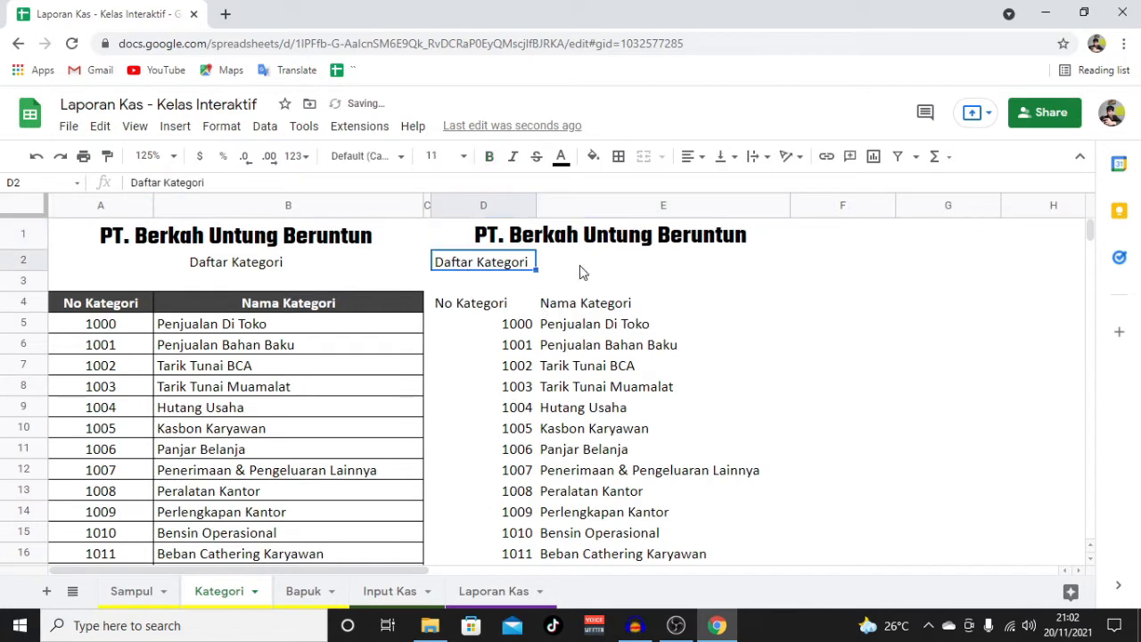
left_click_drag(471, 271, 645, 266)
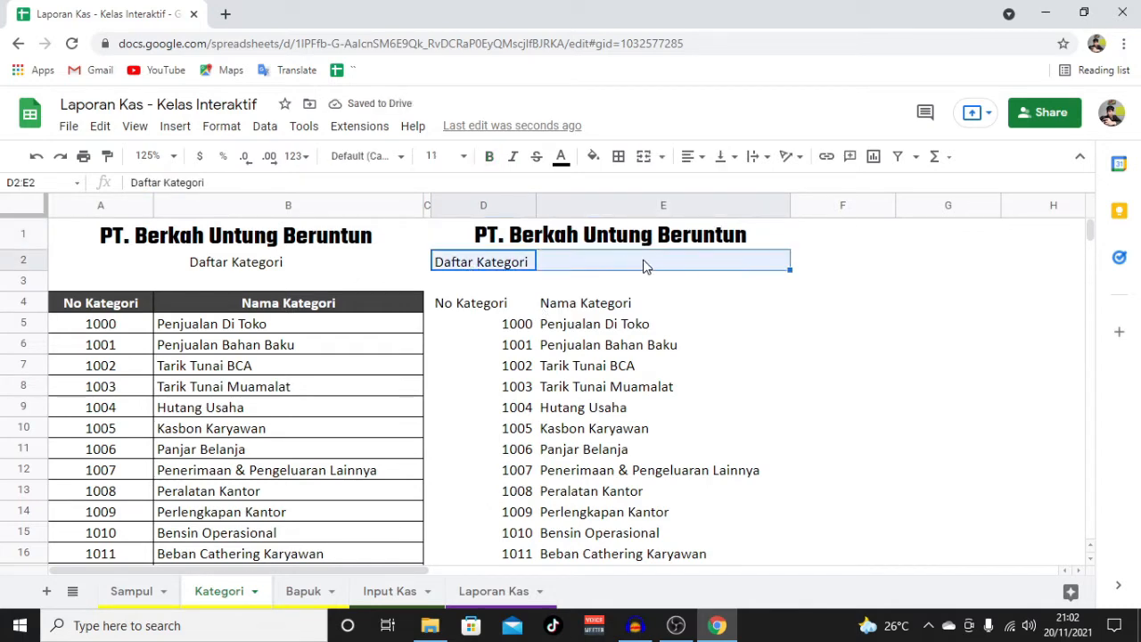
left_click(644, 157)
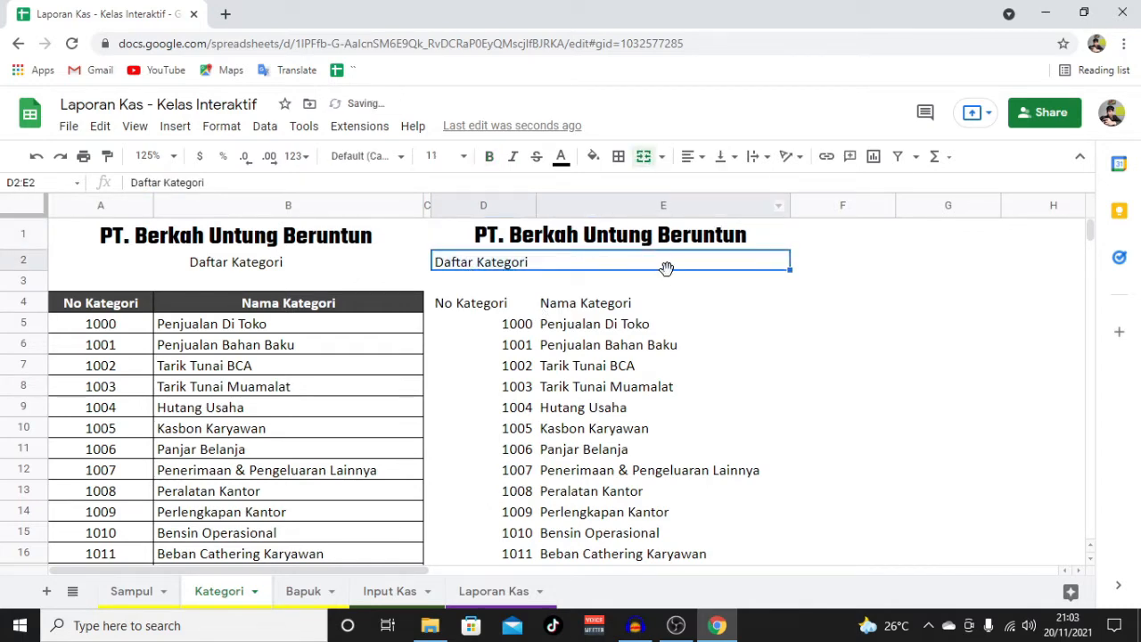
left_click(695, 157)
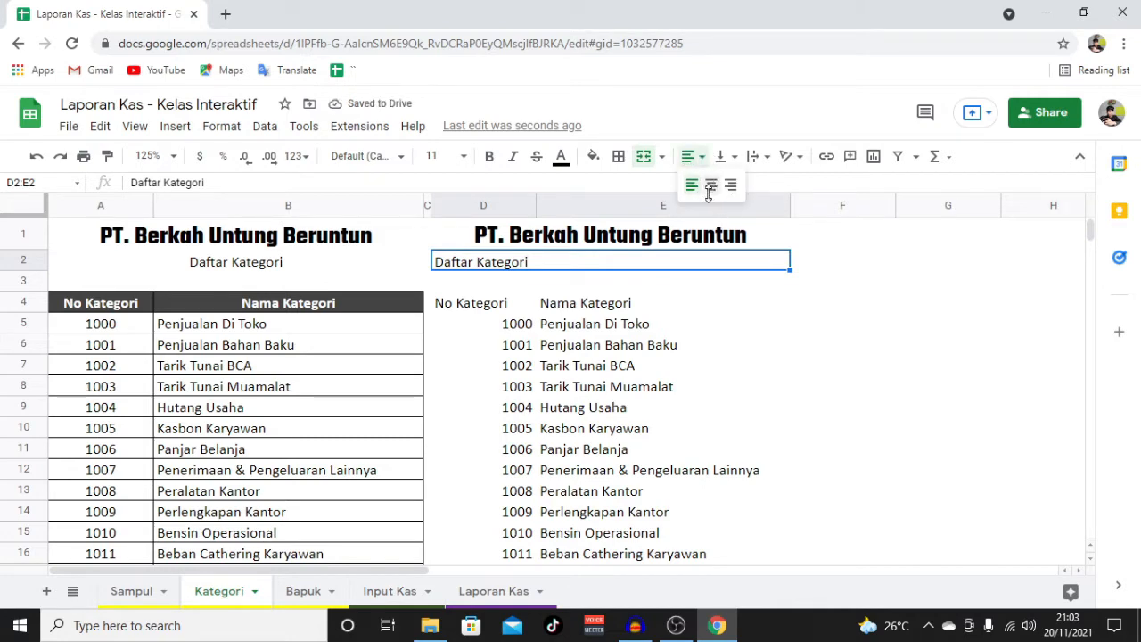
left_click(712, 186)
Step: Center the No Kategori and Nama Kategori headers in D4:E4 horizontally
left_click(479, 308)
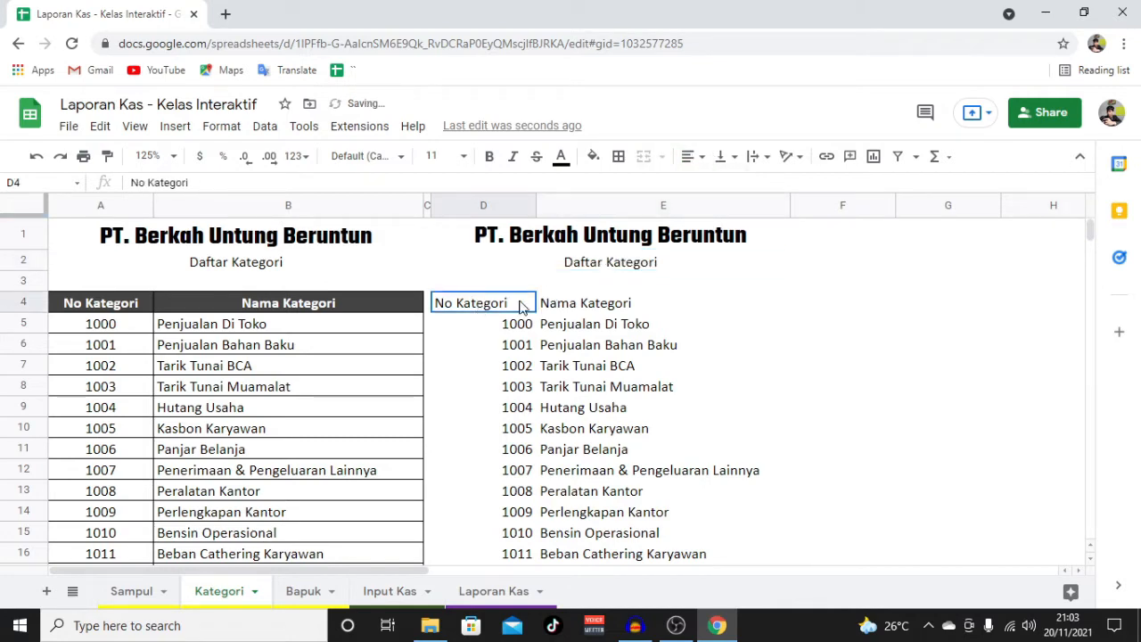
left_click_drag(521, 306, 588, 305)
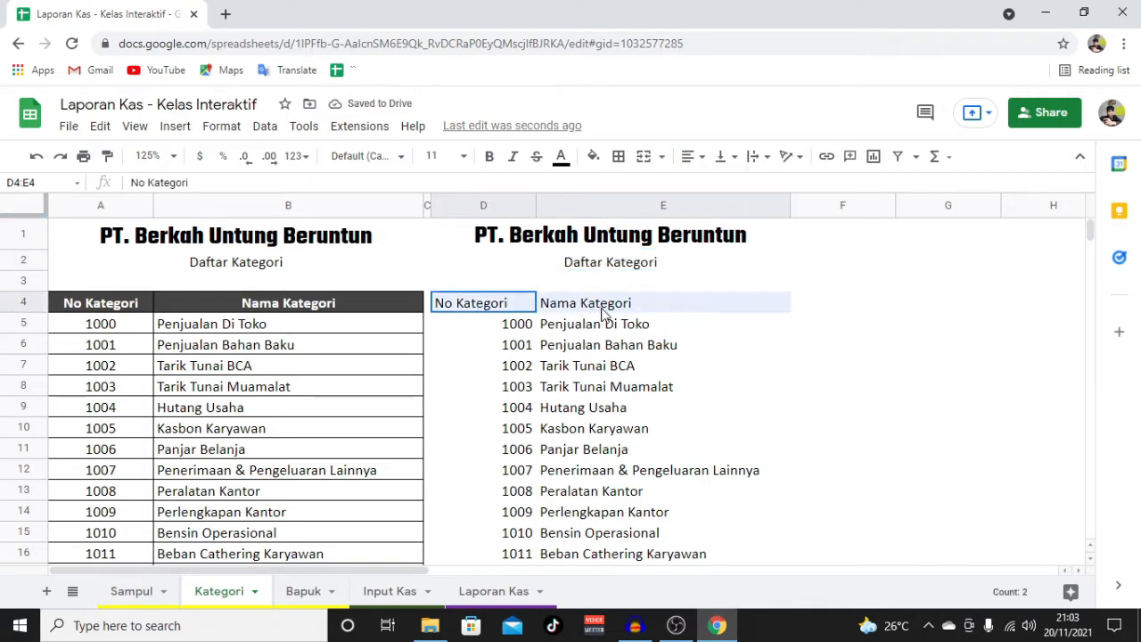
left_click(687, 158)
left_click(711, 186)
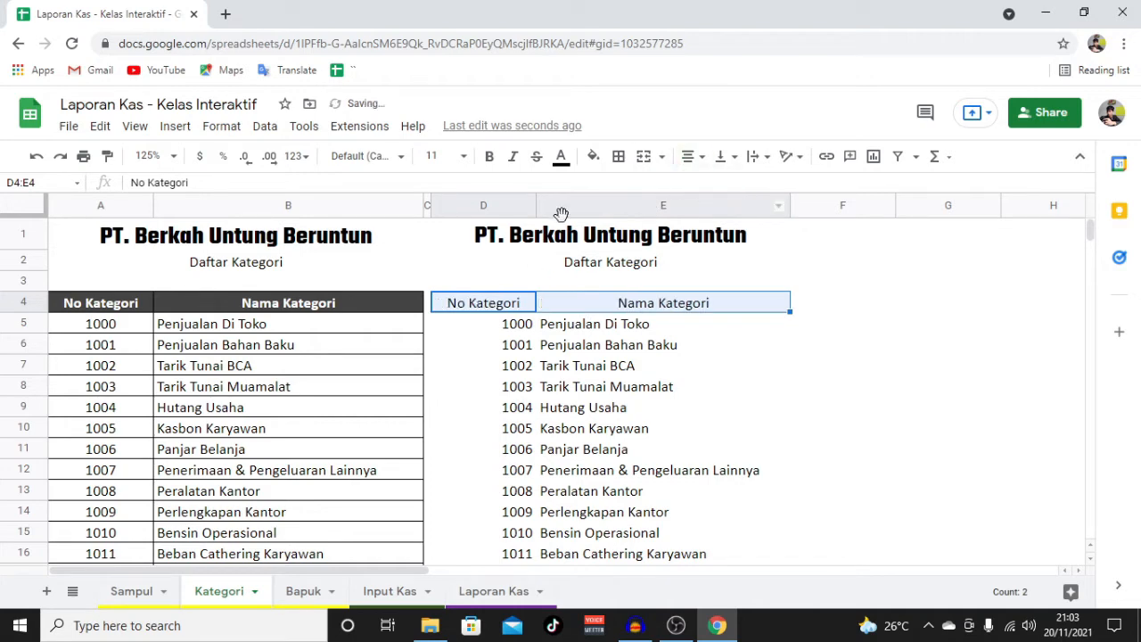
Step: Give the header cells D4:E4 a dark grey fill and white text
left_click(593, 157)
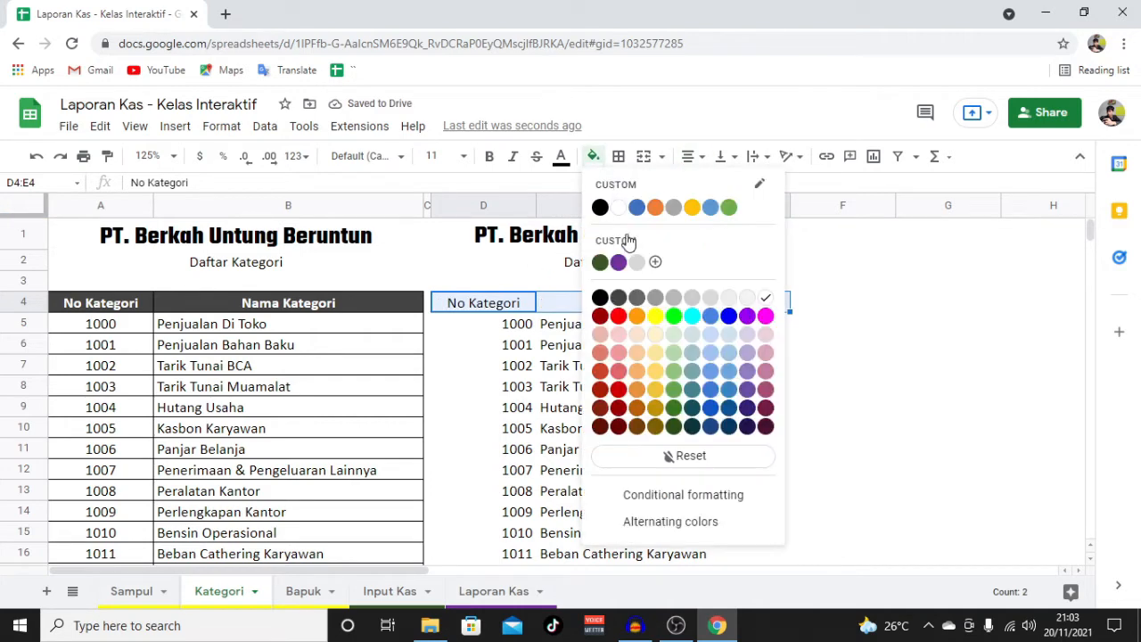
left_click(621, 298)
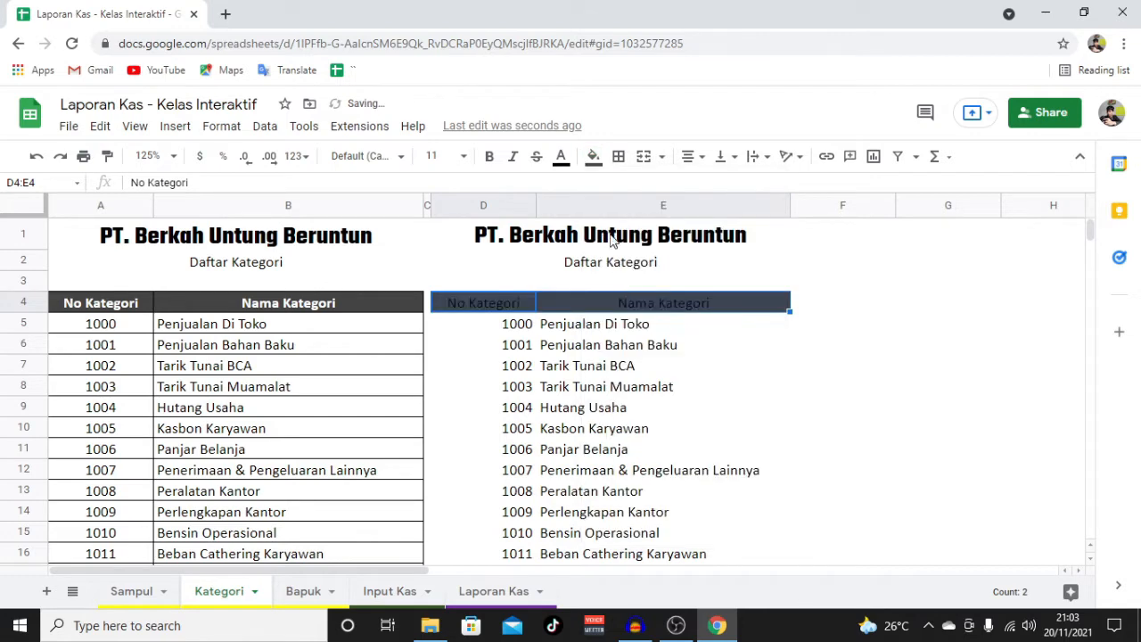
left_click(561, 157)
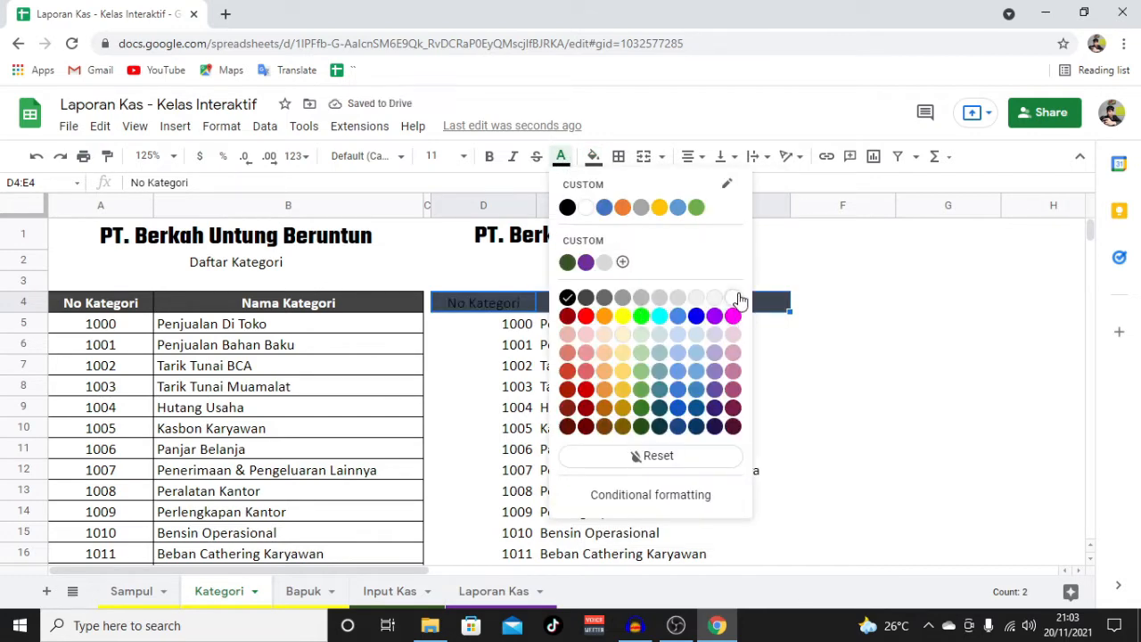
left_click(733, 297)
scroll(531, 330, "down", 1)
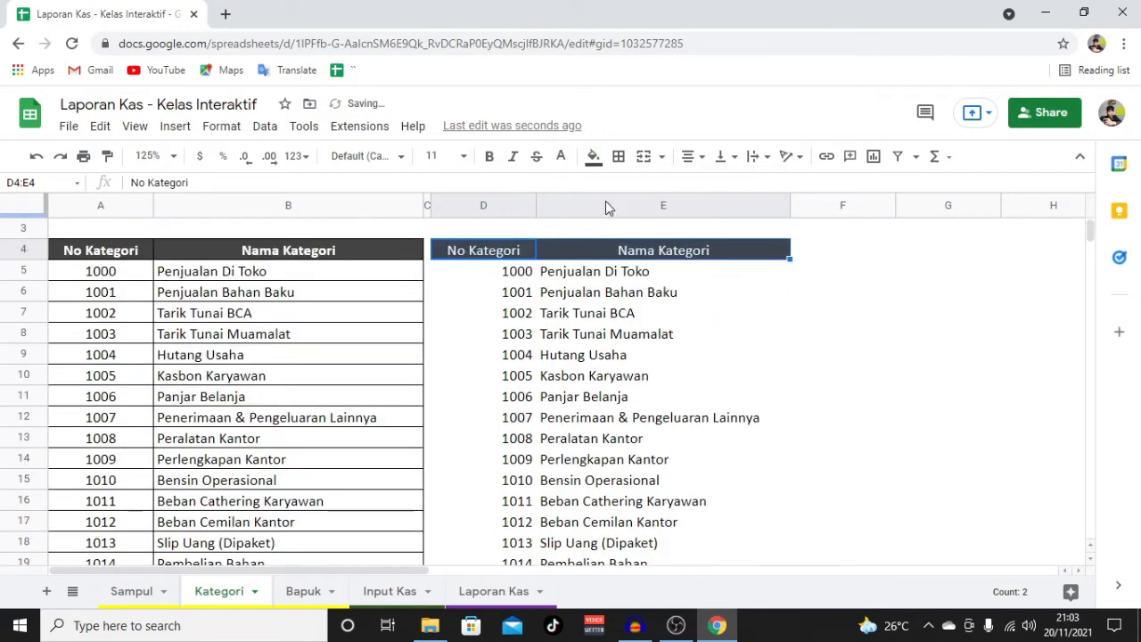
left_click(580, 313)
Step: Apply black borders to all inner and outer edges of the category table D4:E27
left_click(490, 255)
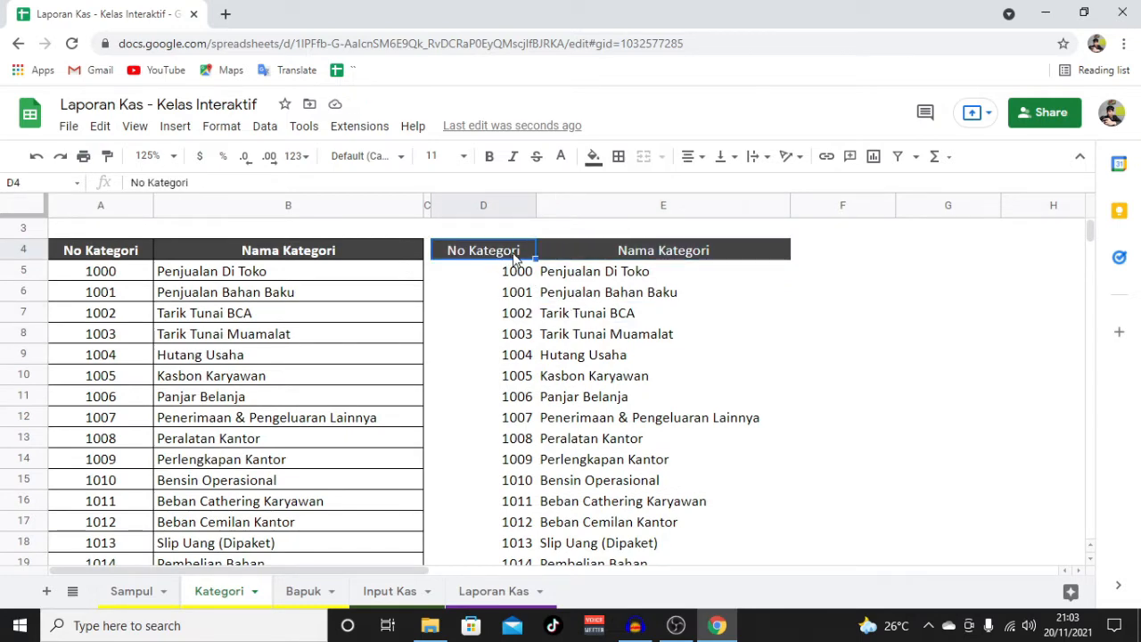
scroll(589, 370, "down", 5)
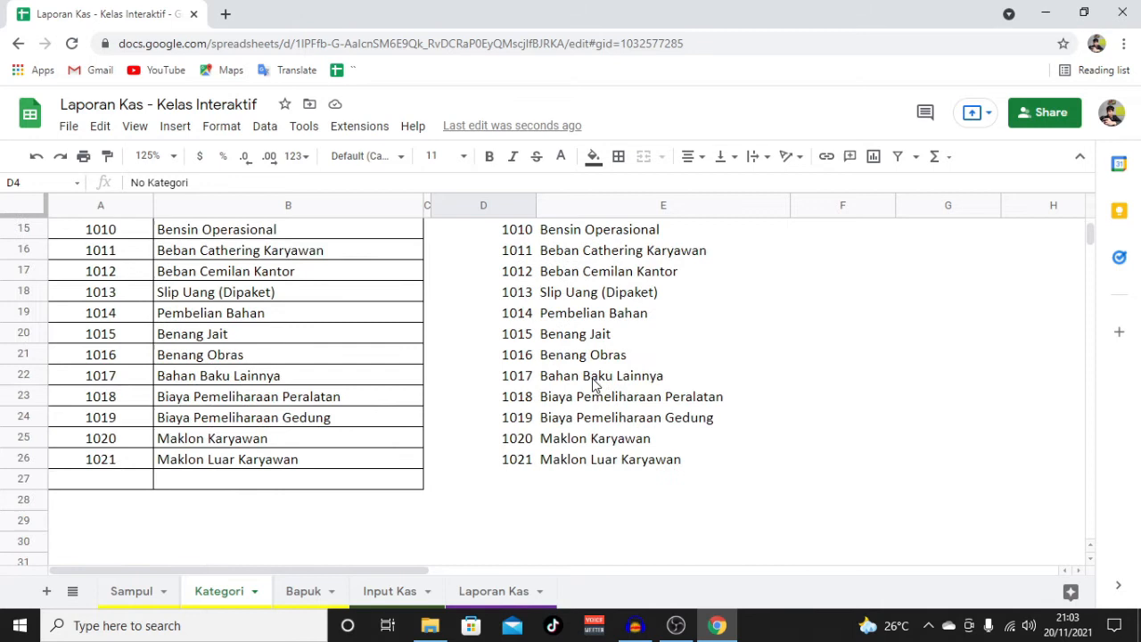
left_click(614, 480, "shift")
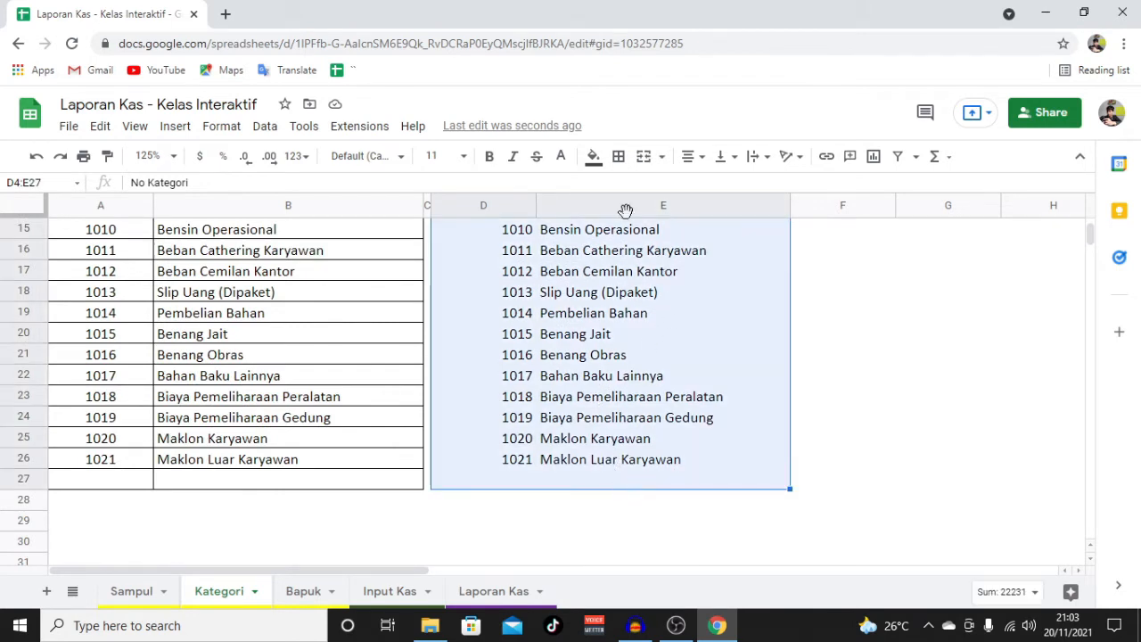
left_click(617, 156)
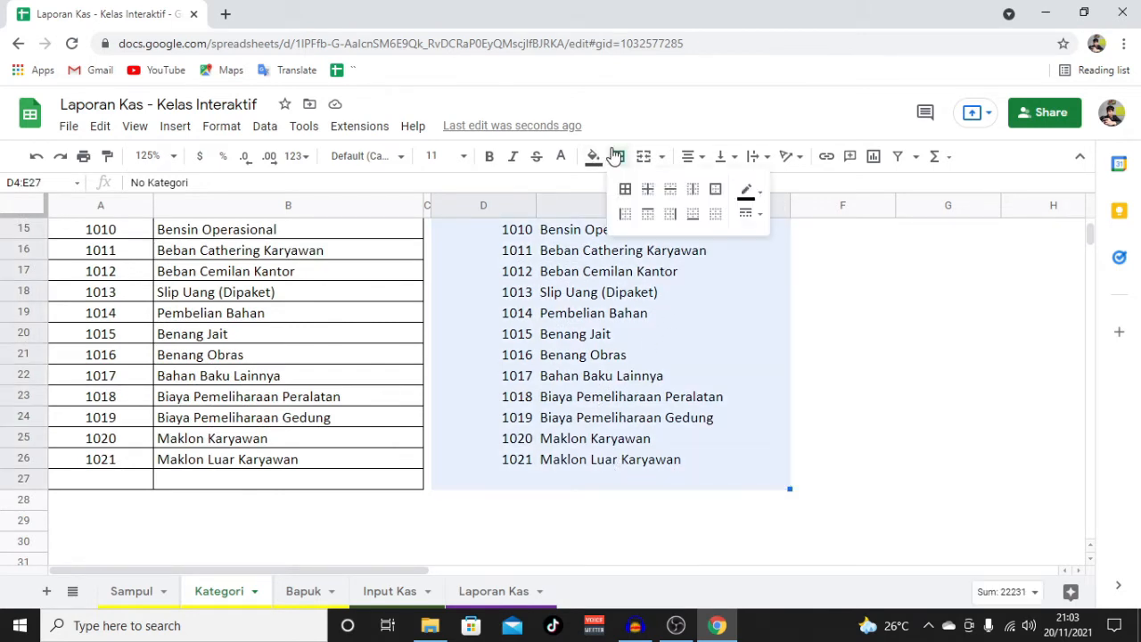
left_click(747, 216)
left_click(795, 242)
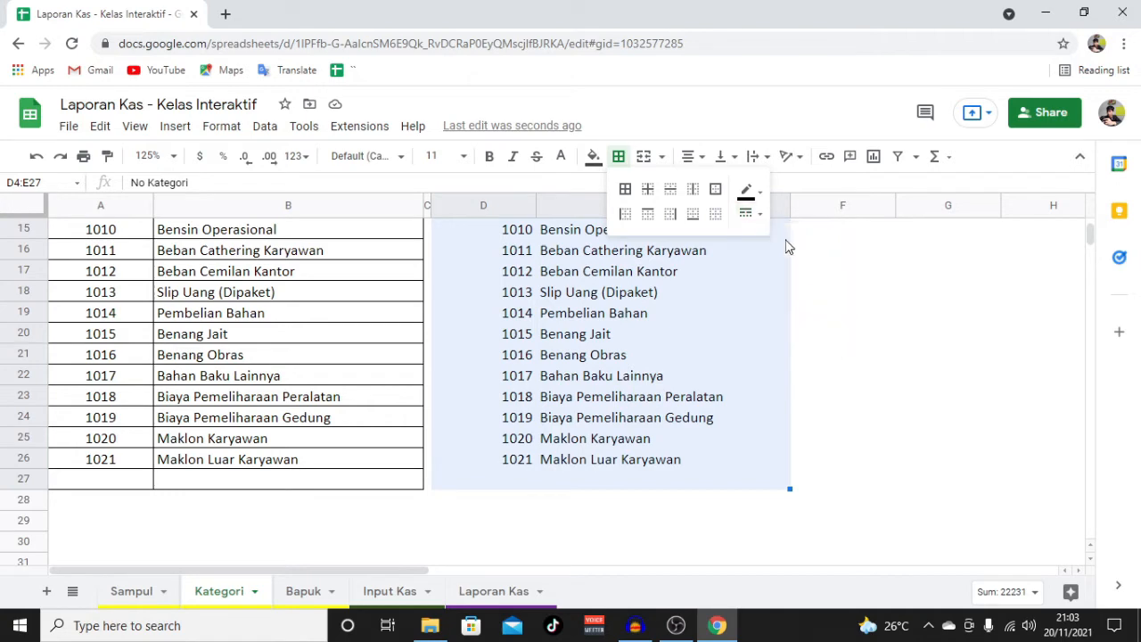
left_click(627, 190)
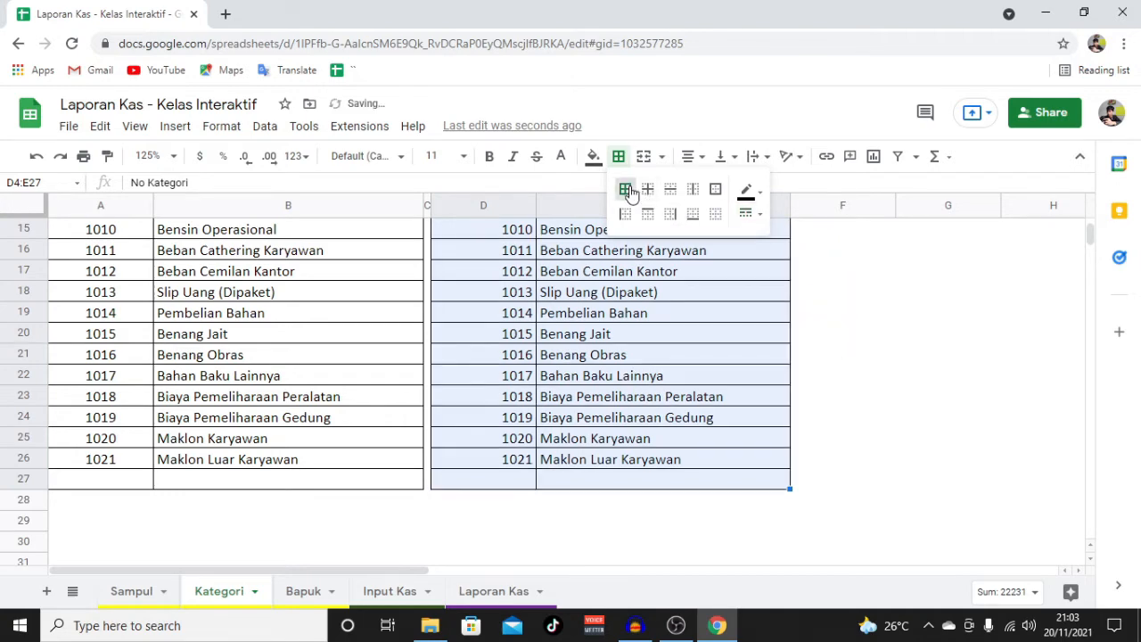
left_click(747, 191)
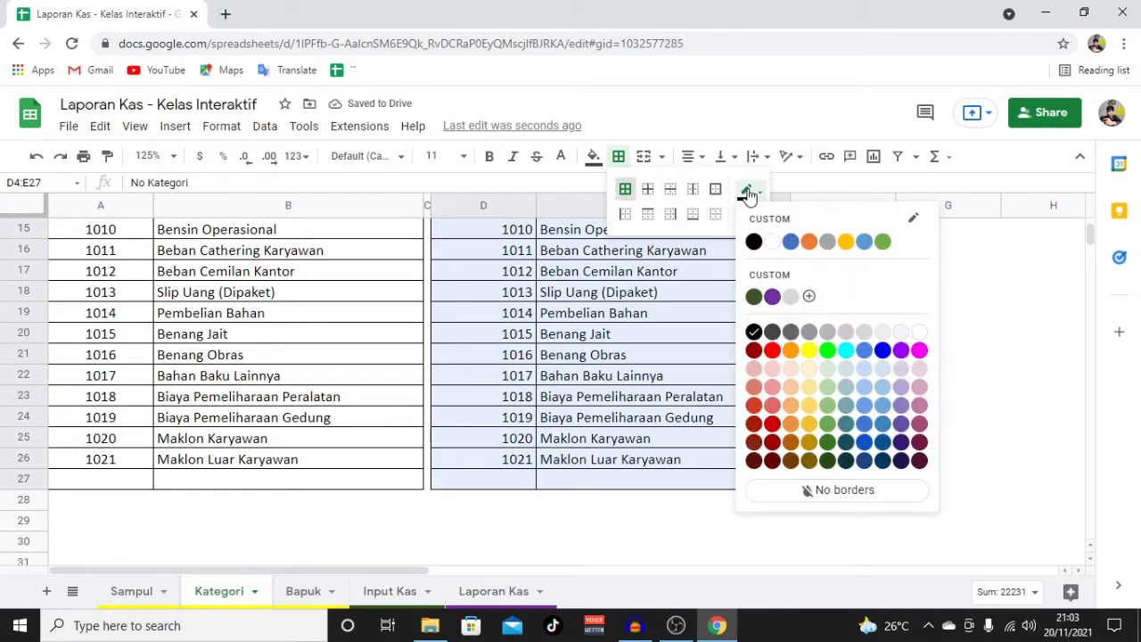
left_click(754, 242)
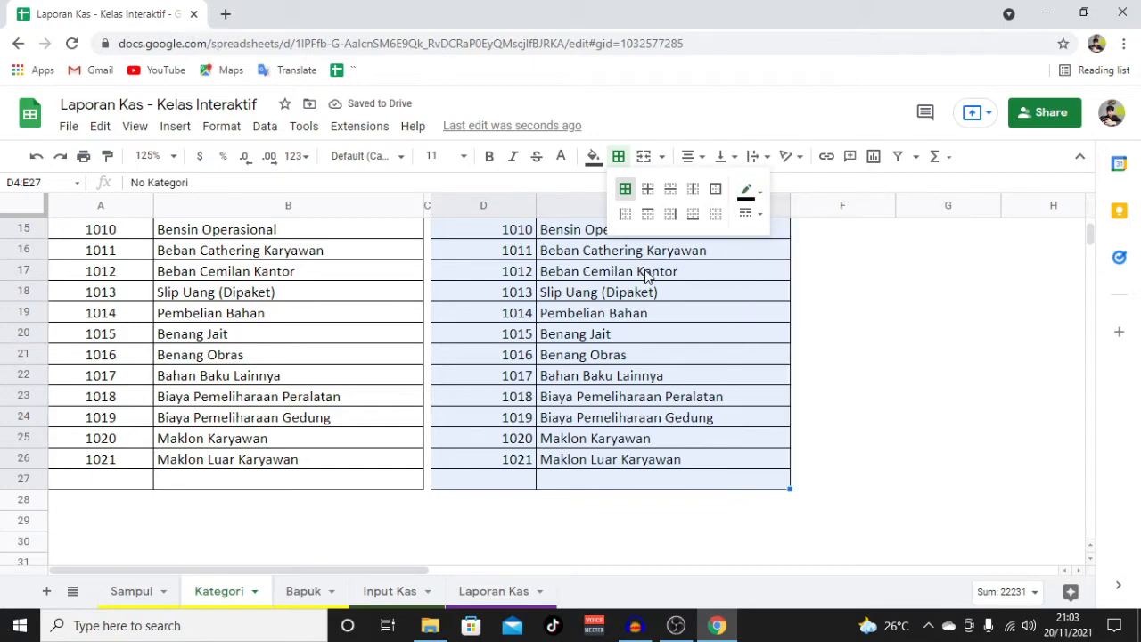
left_click(635, 323)
Step: Center the category numbers in D5:D27 horizontally
scroll(624, 330, "up", 5)
left_click(499, 323)
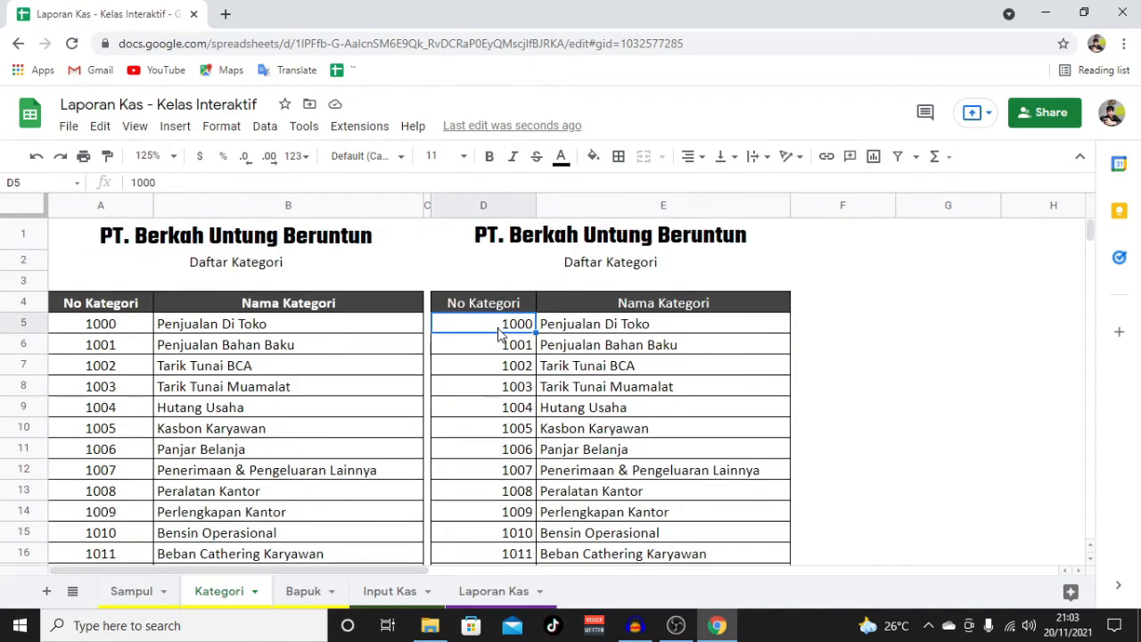
scroll(521, 366, "down", 7)
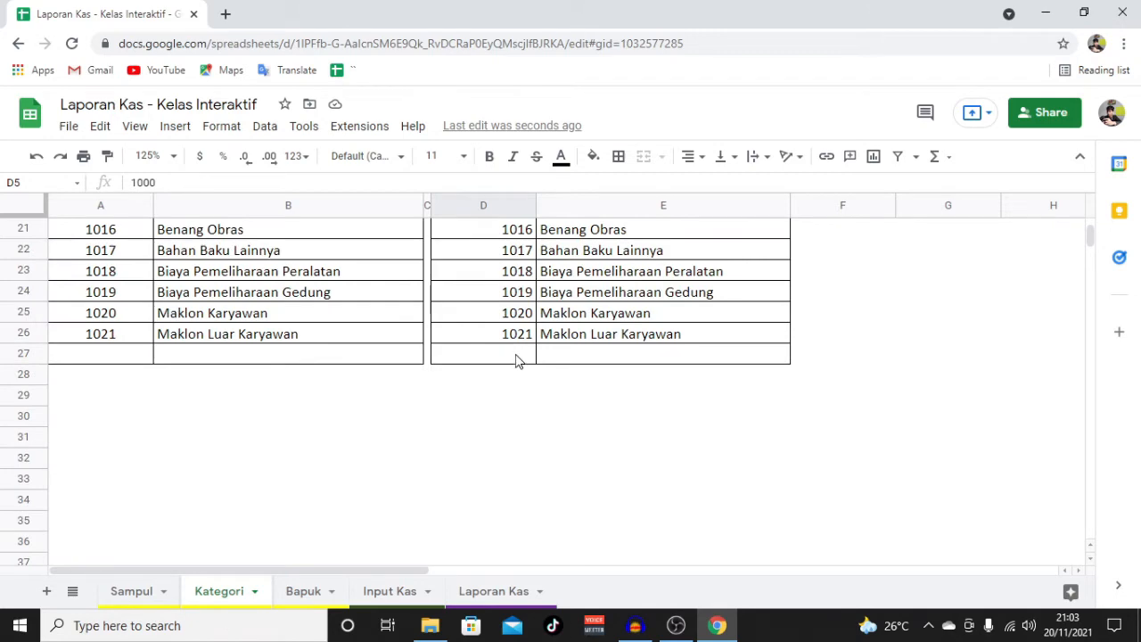
left_click(516, 359, "shift")
left_click(701, 158)
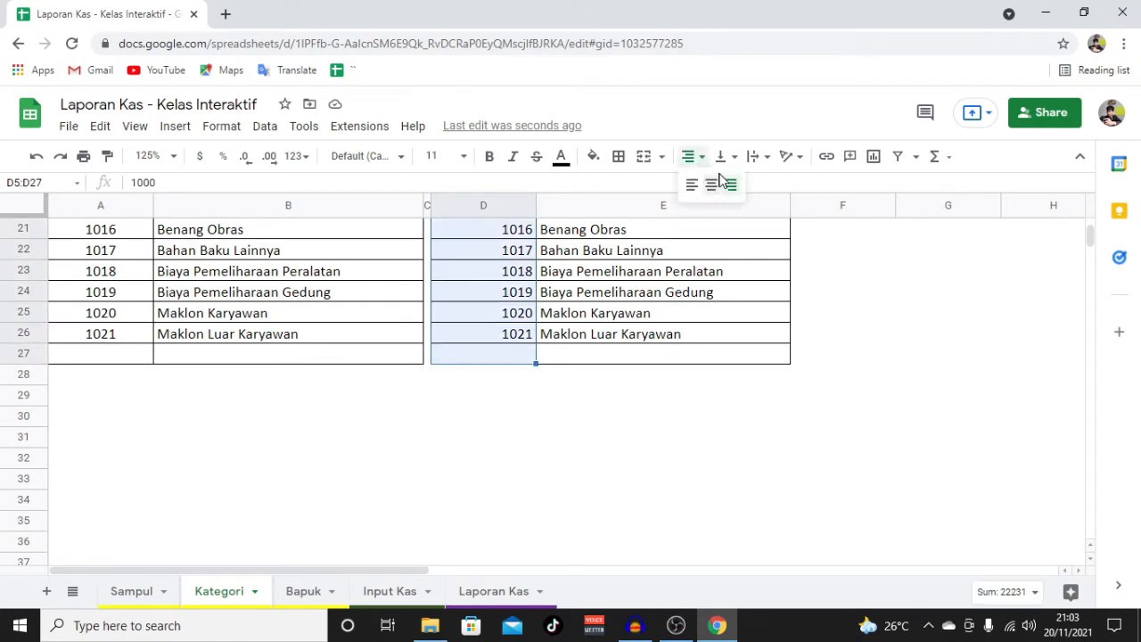
left_click(712, 185)
scroll(600, 310, "up", 7)
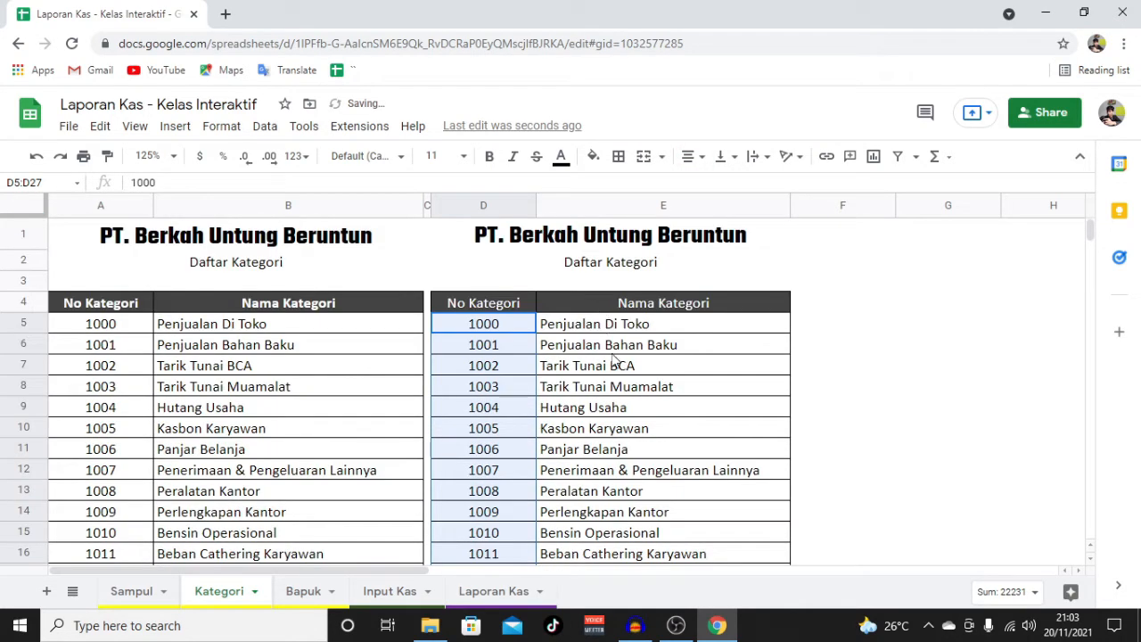
Step: Widen column E of the recreated category list very slightly
left_click(612, 346)
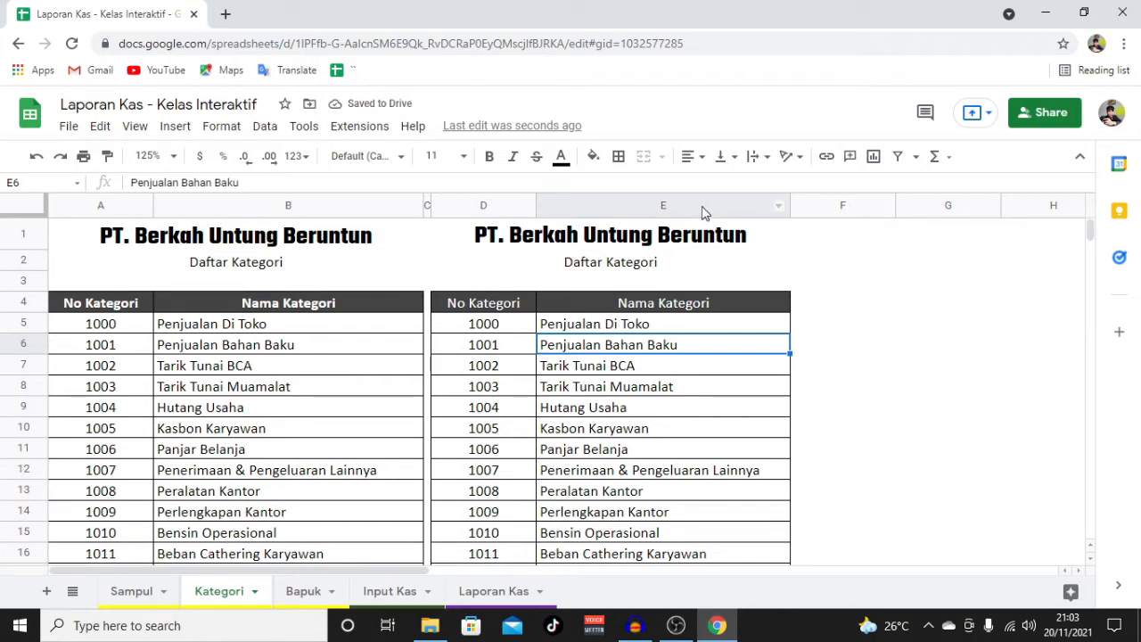
left_click(786, 203)
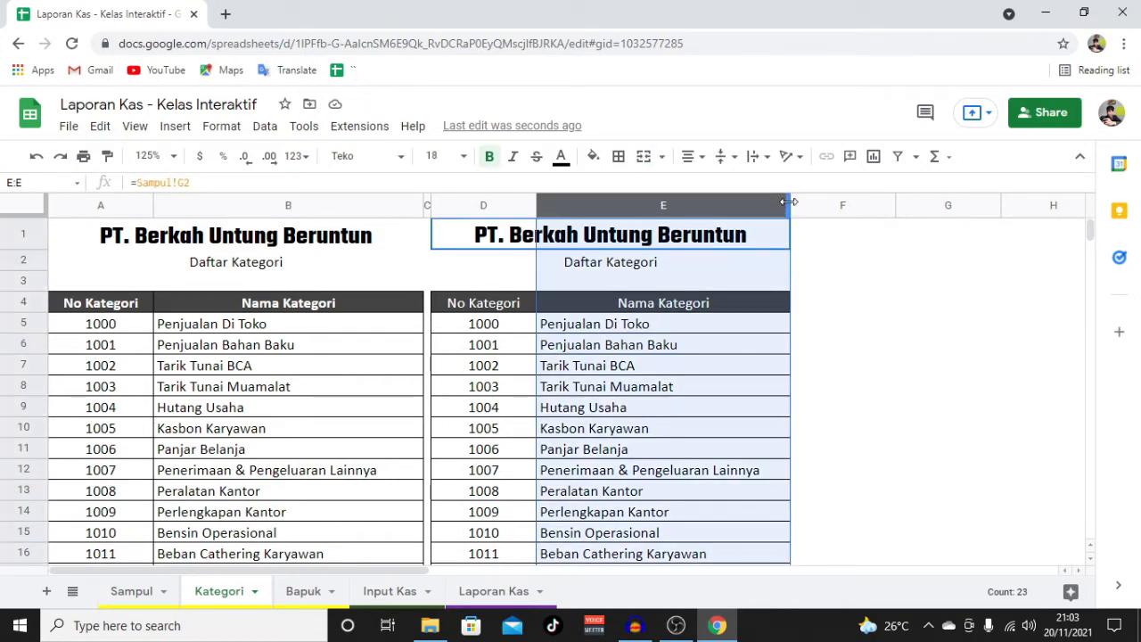
left_click_drag(788, 202, 791, 202)
left_click(571, 371)
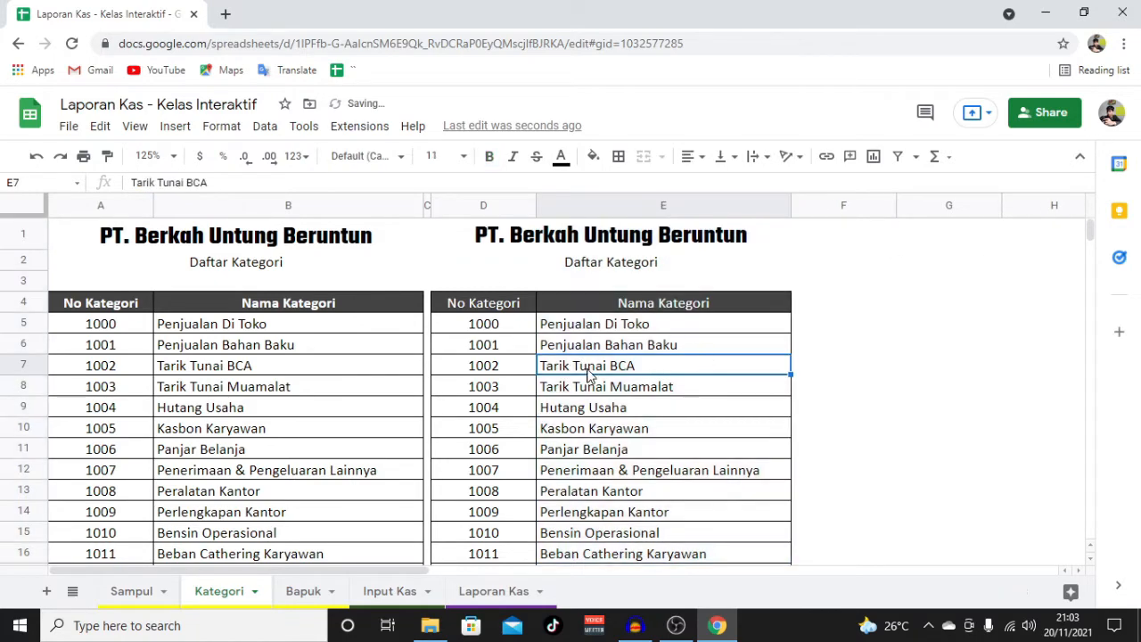
scroll(484, 467, "down", 3)
scroll(446, 503, "up", 3)
Step: On the Bapuk sheet, copy columns A:J and paste only their values starting at column L
left_click(299, 593)
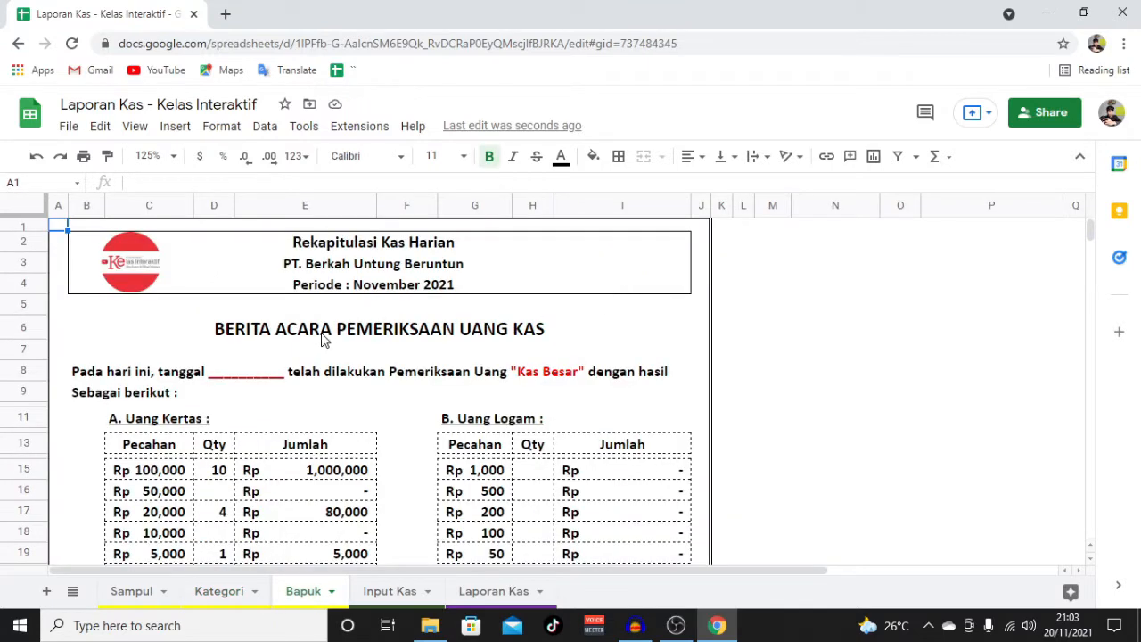
left_click(139, 333)
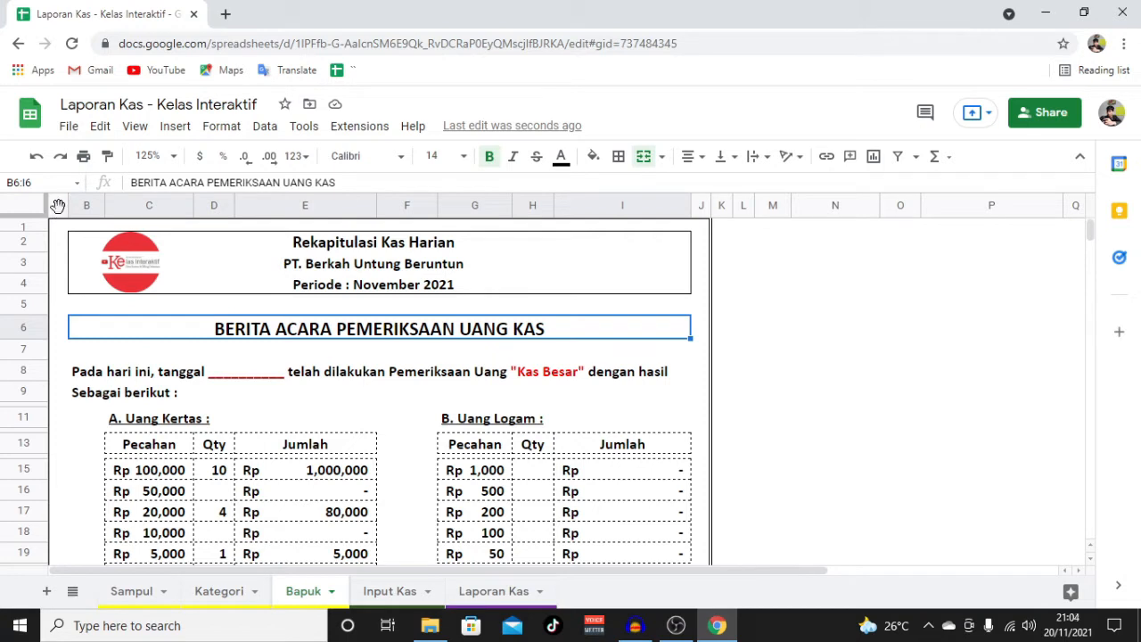
left_click_drag(57, 206, 714, 224)
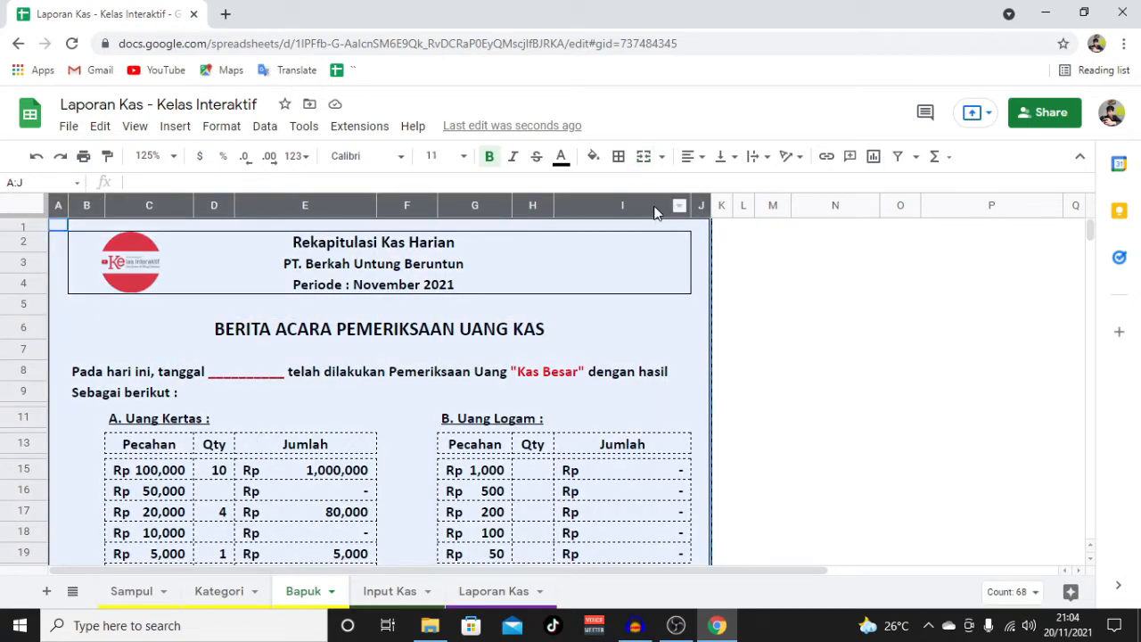
right_click(654, 212)
left_click(703, 181)
left_click(745, 205)
right_click(745, 205)
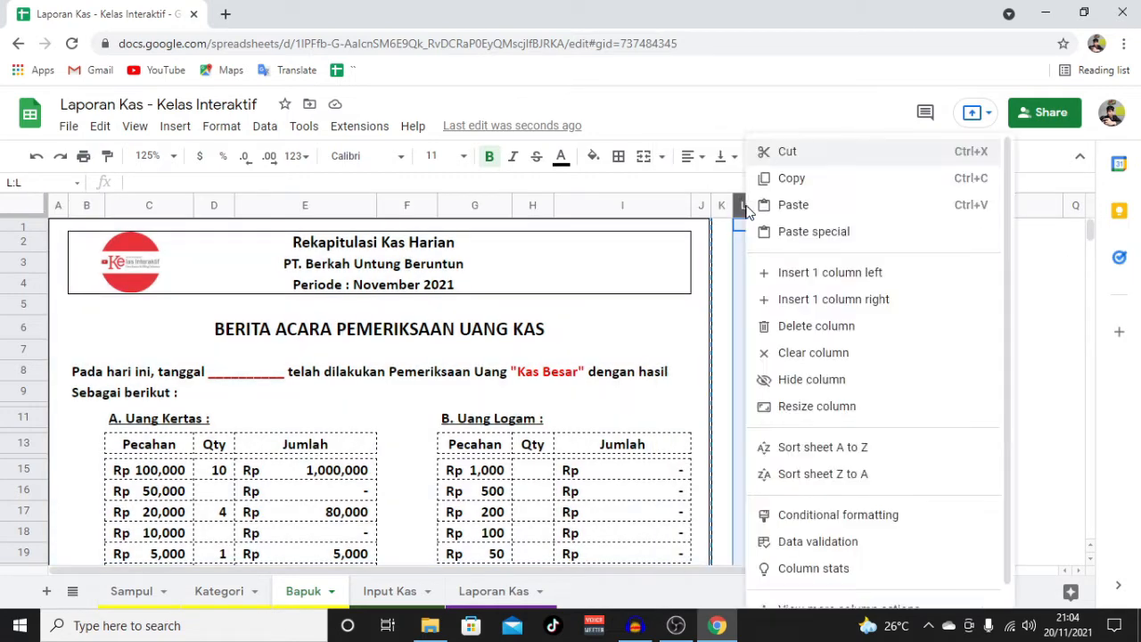
mouse_move(789, 236)
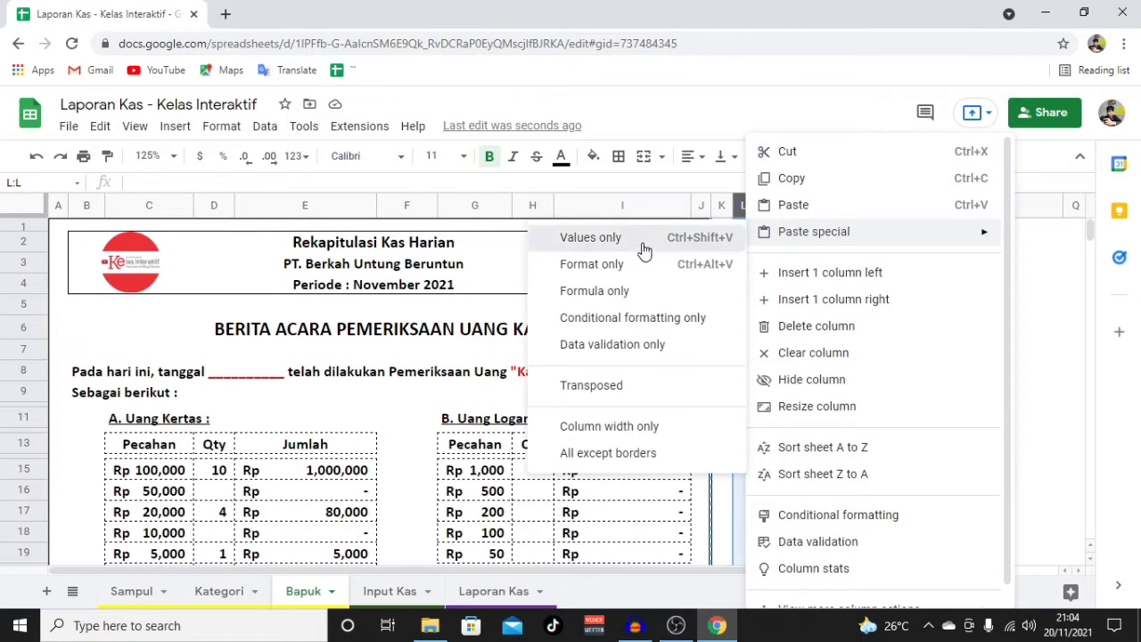
left_click(591, 237)
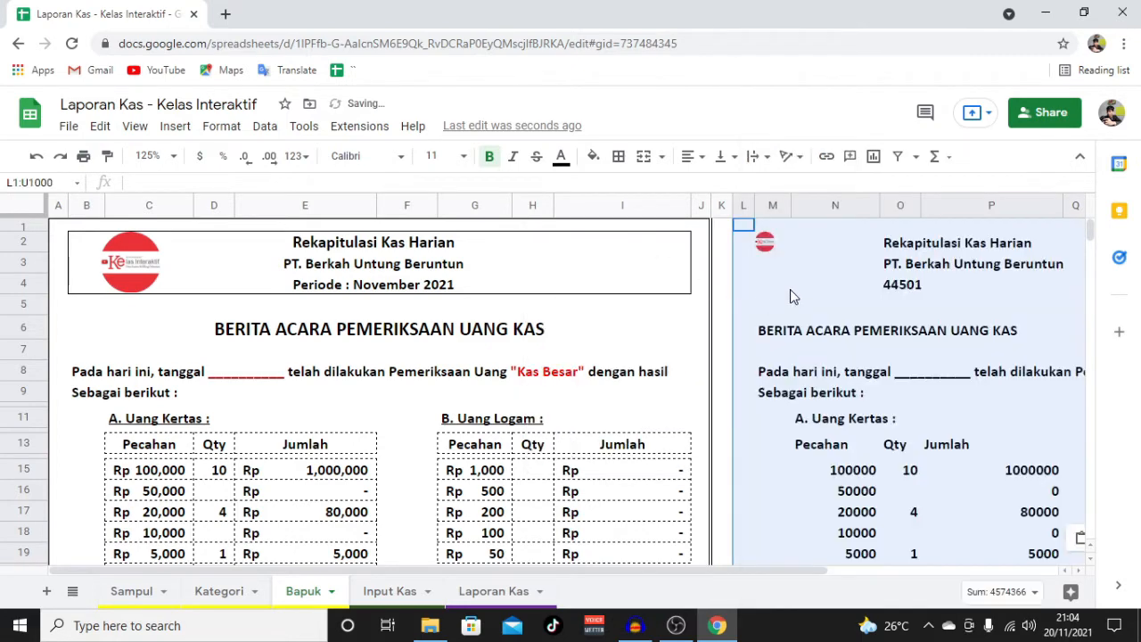
Step: Delete the pasted logo from cell M2 and merge M2:N4 into one logo cell
left_click(790, 291)
left_click(772, 248)
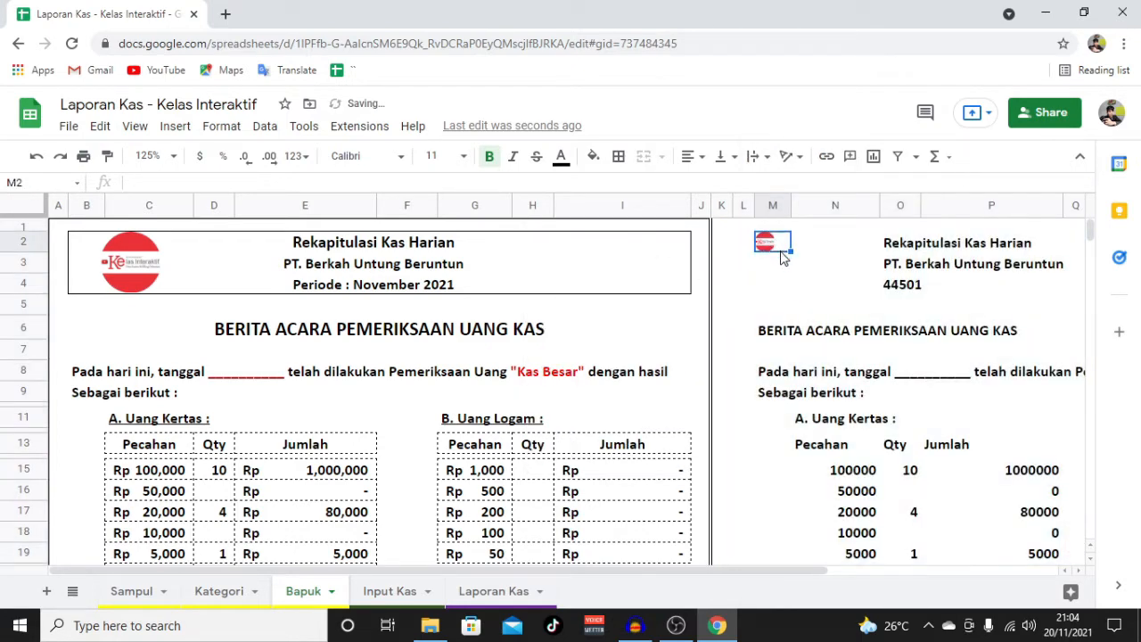
key("Delete")
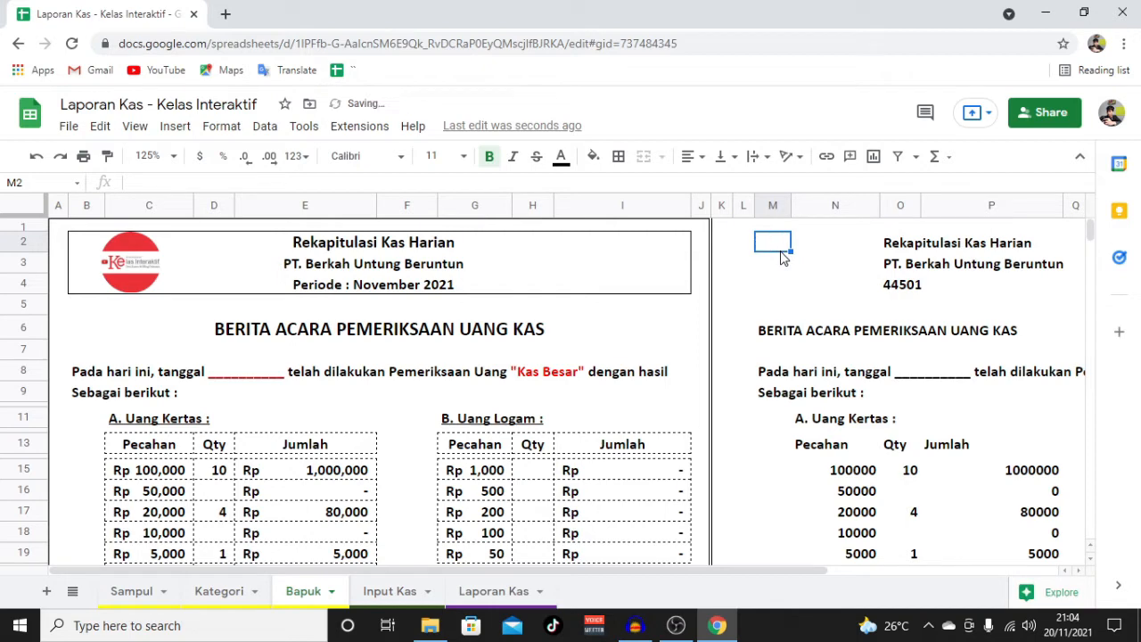
left_click_drag(762, 247, 835, 291)
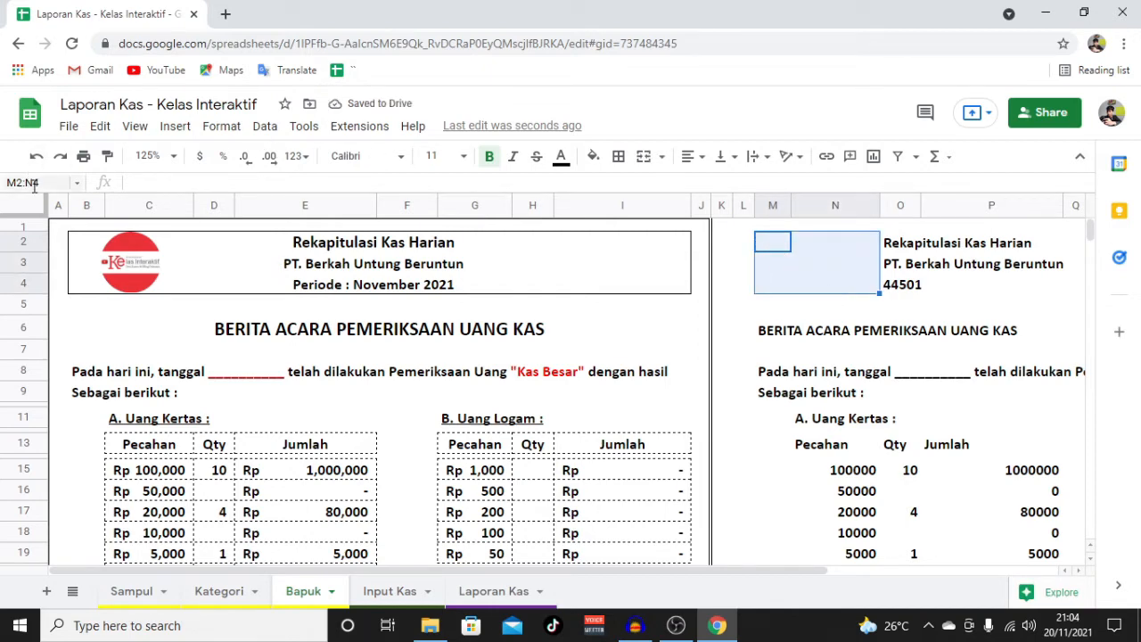
left_click(645, 158)
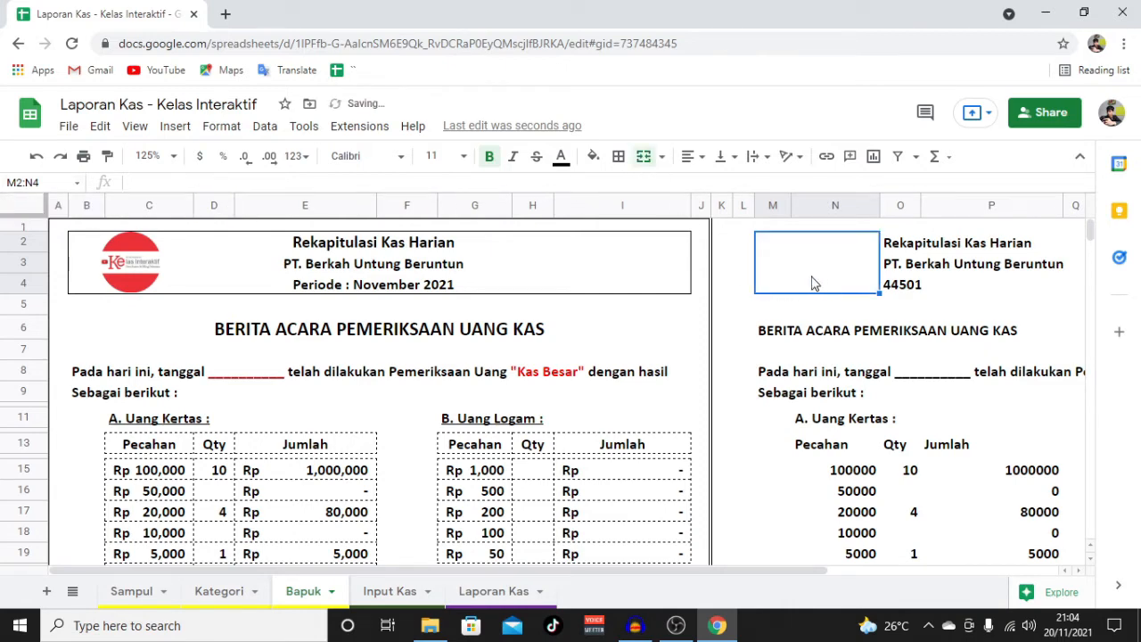
Step: Link the merged logo cell M2:N4 to the cover sheet's logo with the formula =Sampul!G6
type("=")
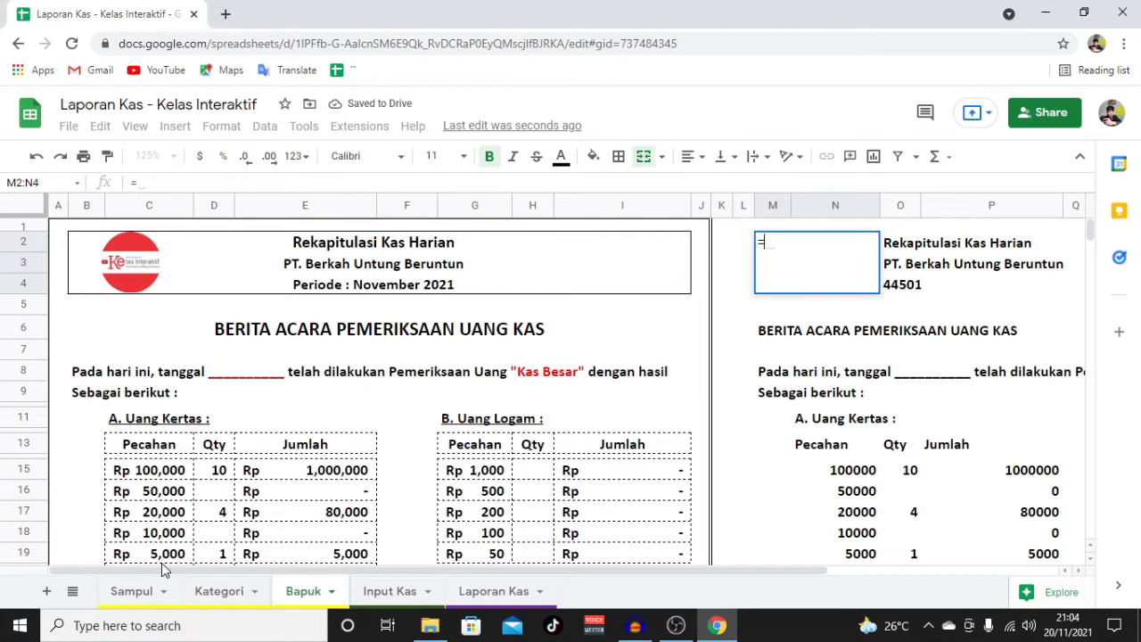
left_click(148, 589)
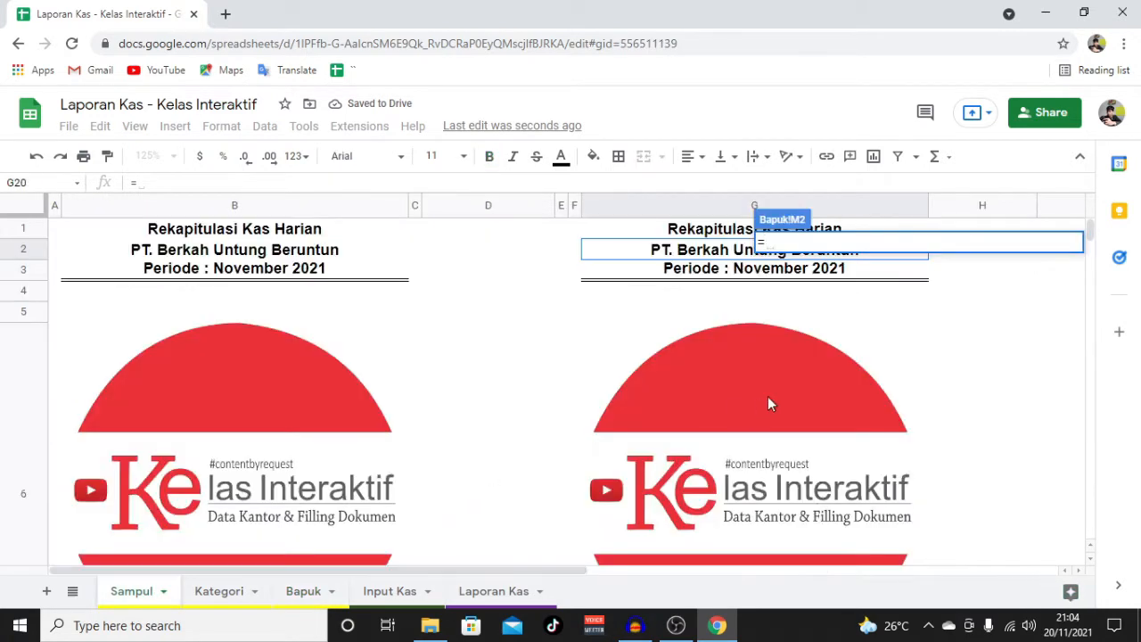
left_click(719, 433)
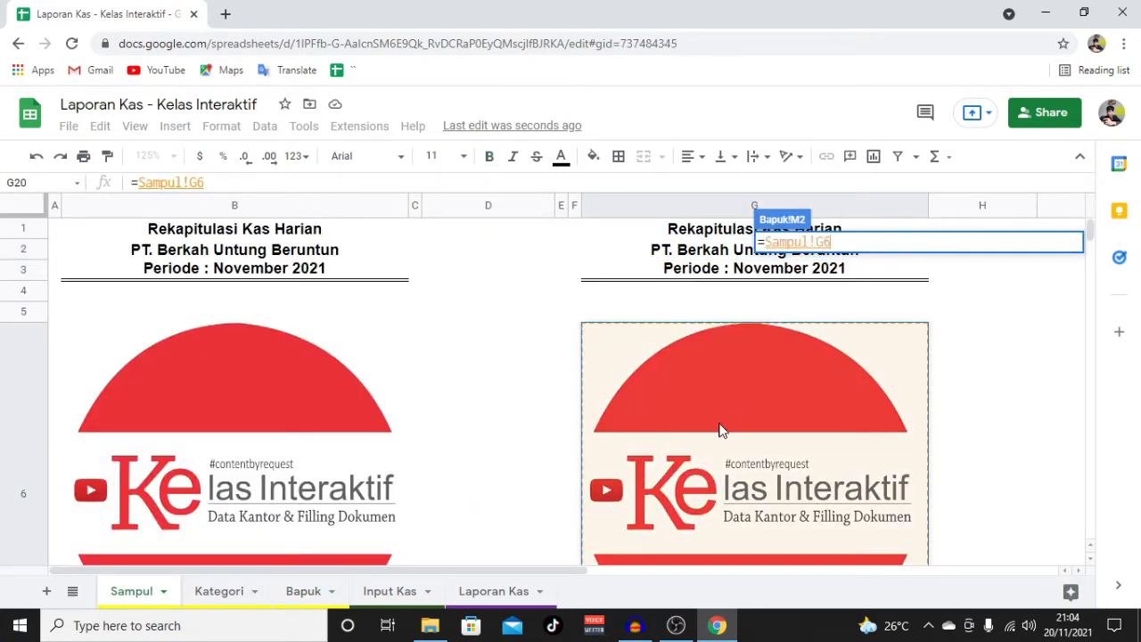
key("Return")
Step: Center the logo horizontally and align it to the middle vertically in M2:N4
left_click(698, 157)
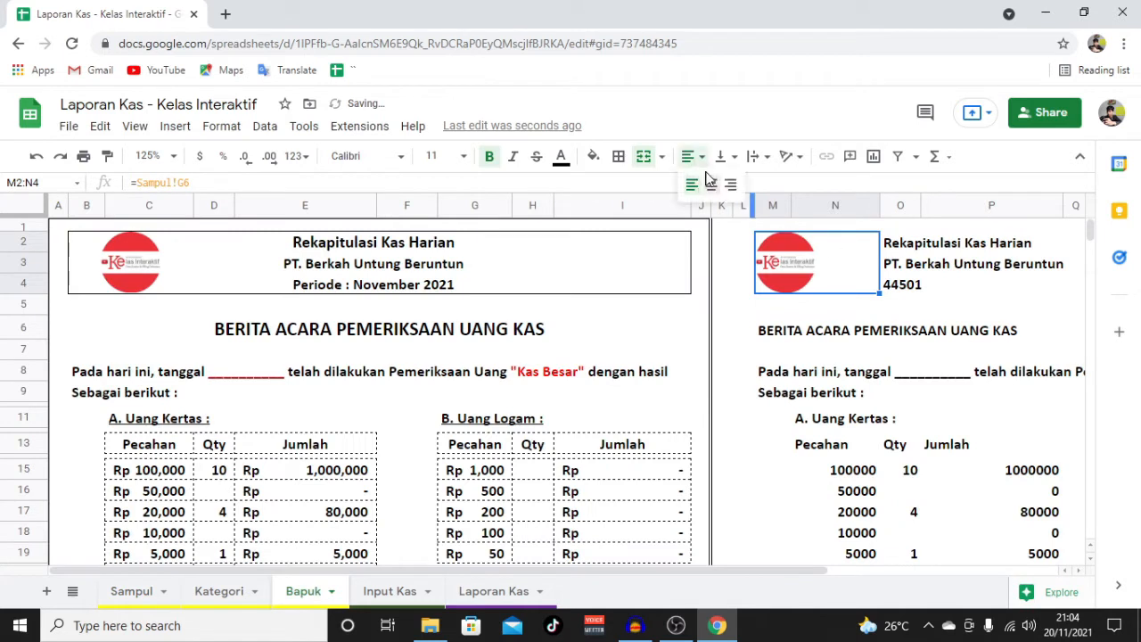
left_click(711, 183)
left_click(729, 156)
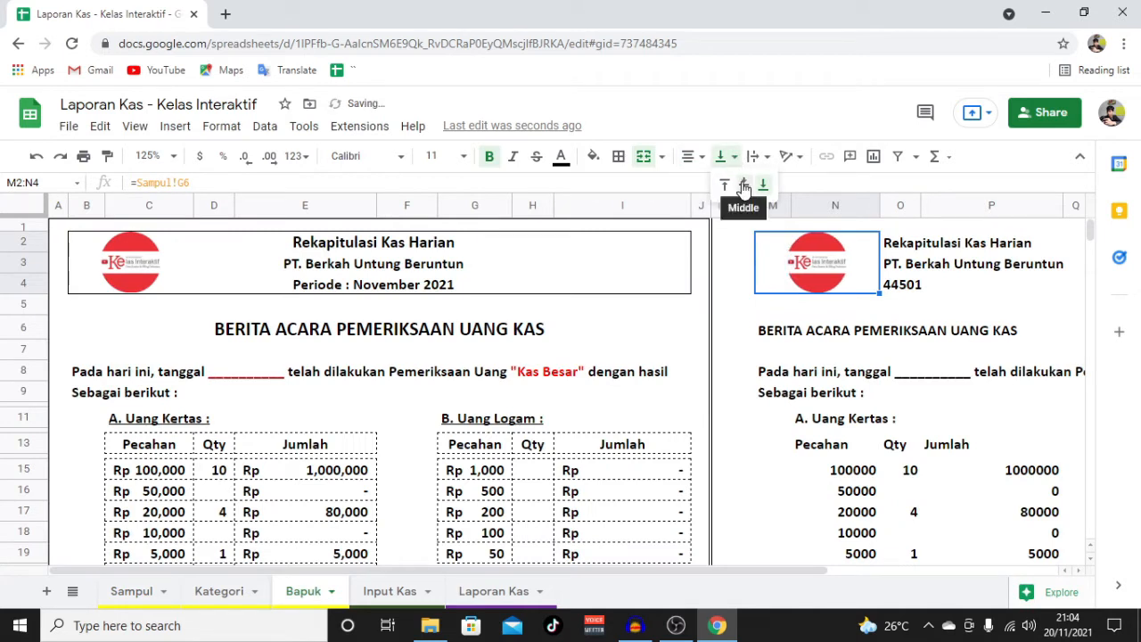
left_click(743, 186)
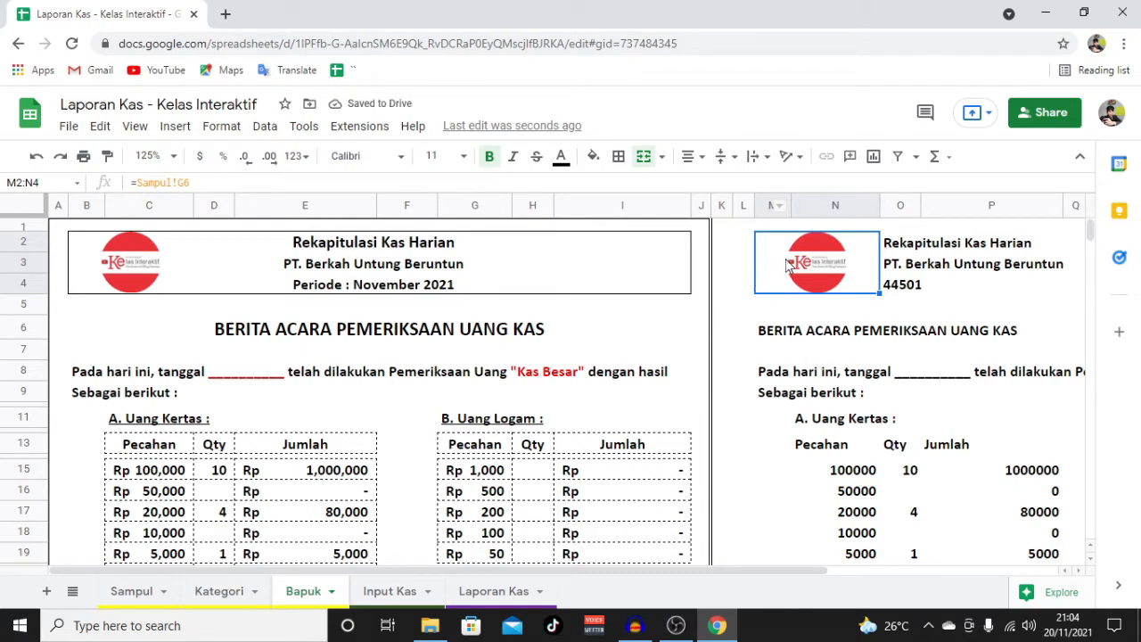
Step: Add a thin solid outer border around the recreated header block M2:T4
scroll(774, 268, "right", 4)
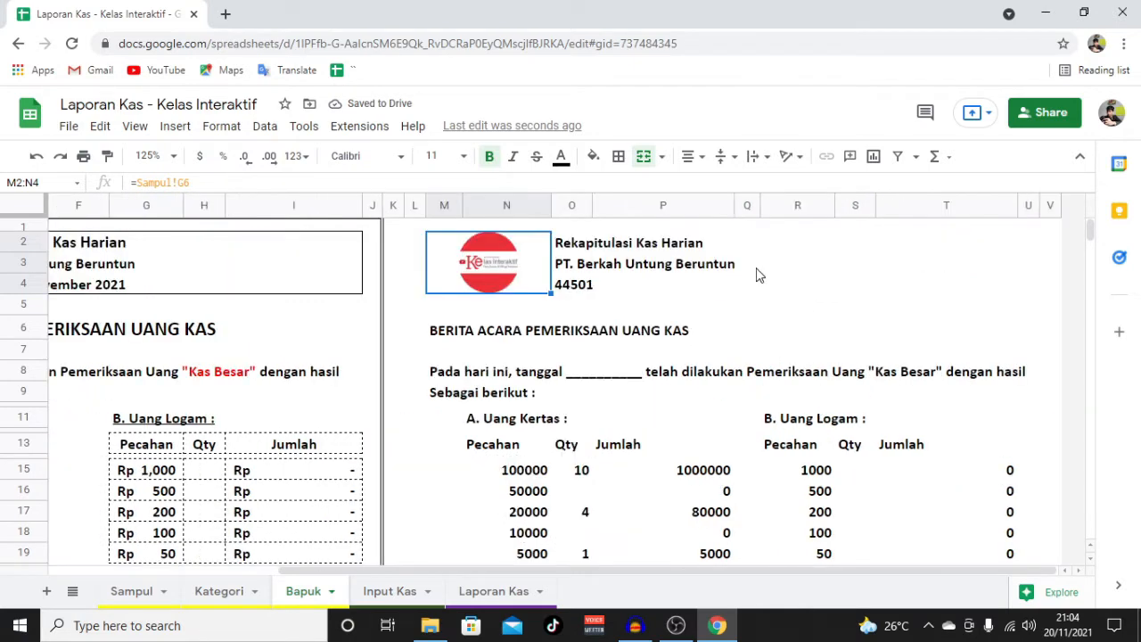
scroll(756, 275, "left", 4)
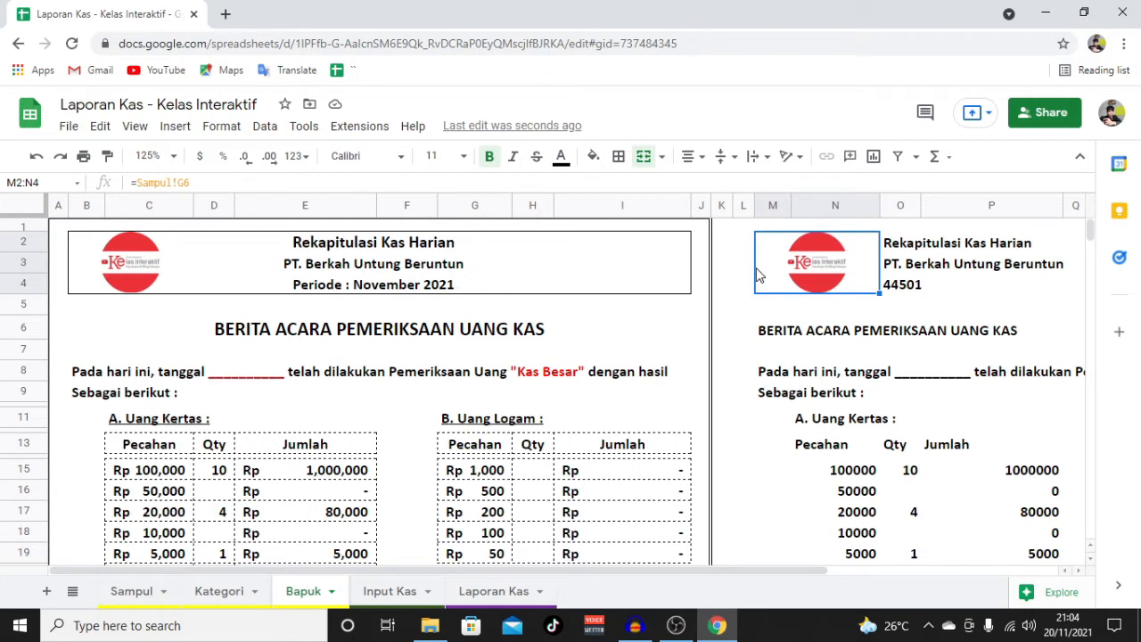
scroll(759, 275, "right", 4)
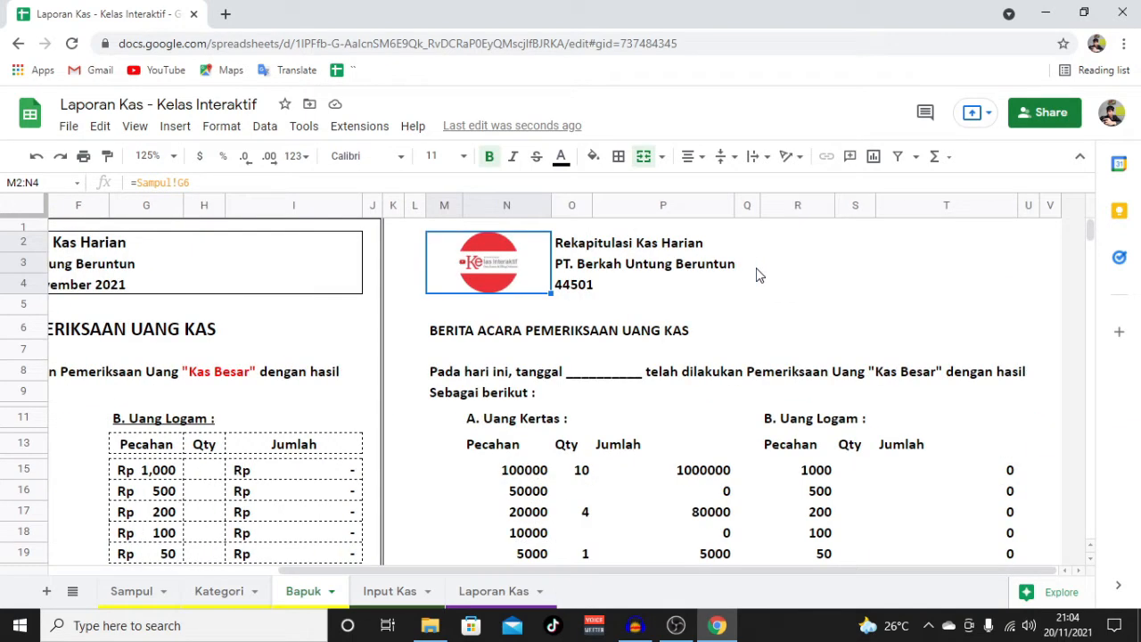
left_click(989, 283, "shift")
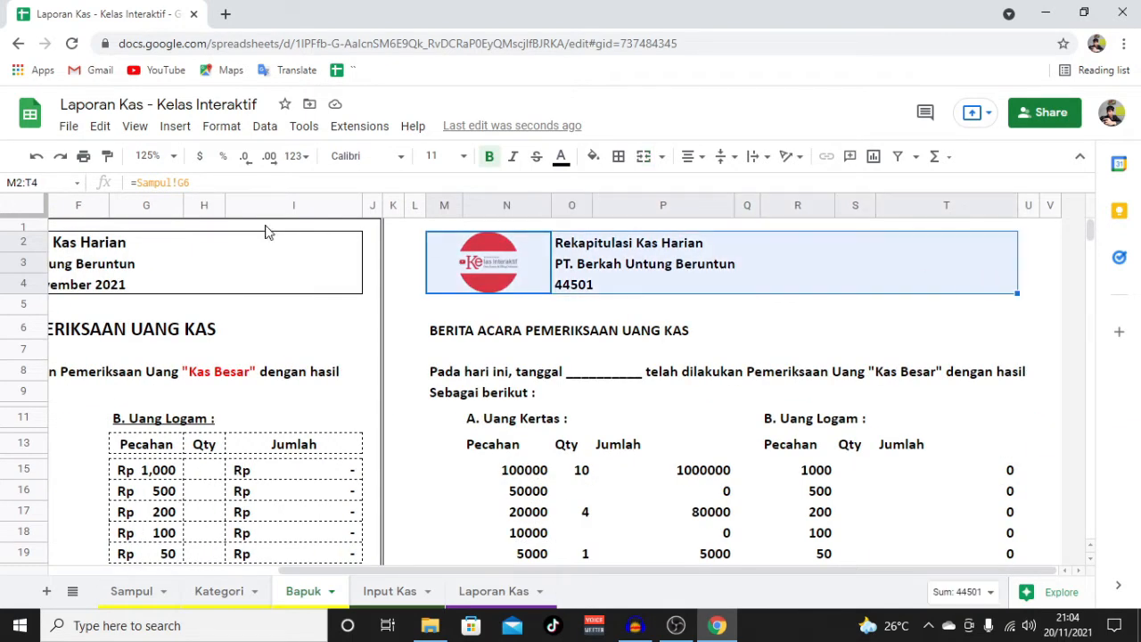
left_click(626, 158)
left_click(749, 214)
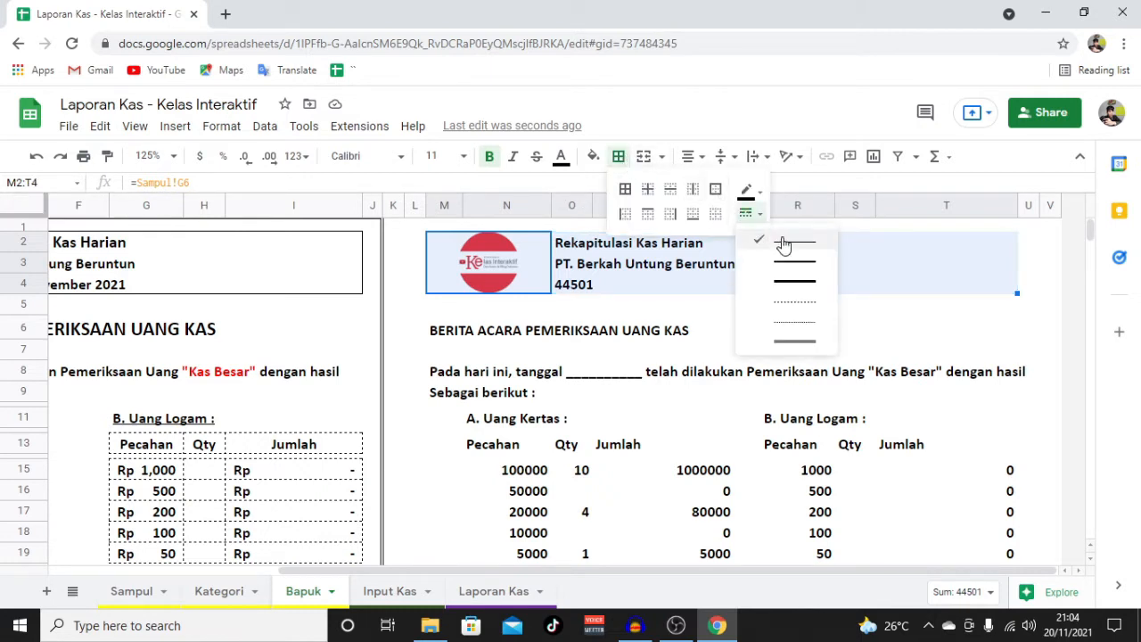
left_click(788, 254)
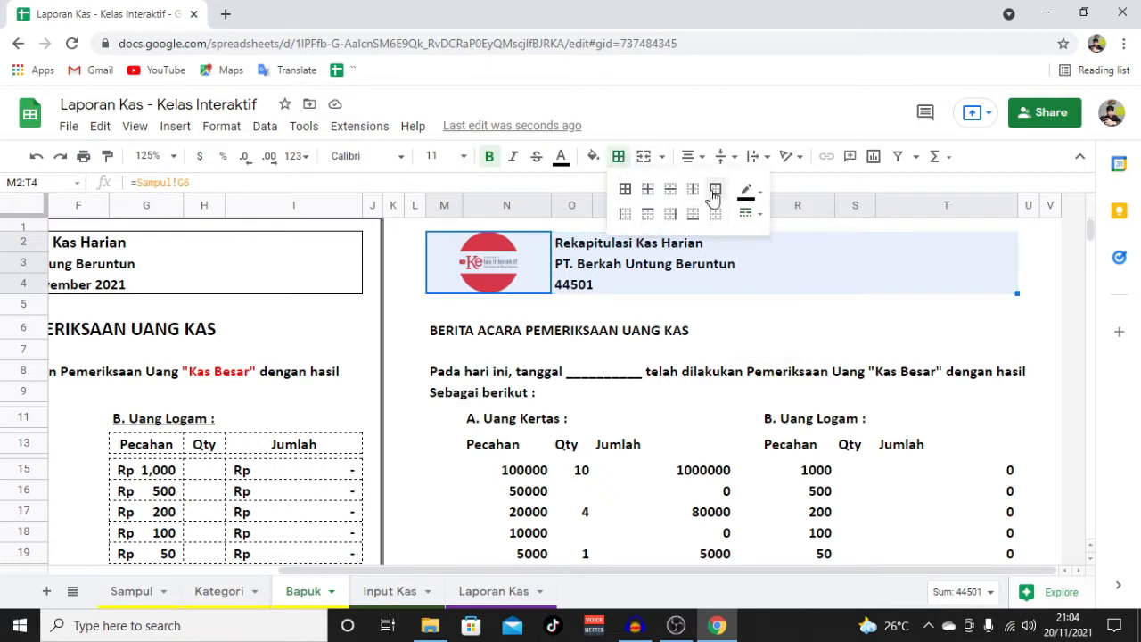
left_click(715, 191)
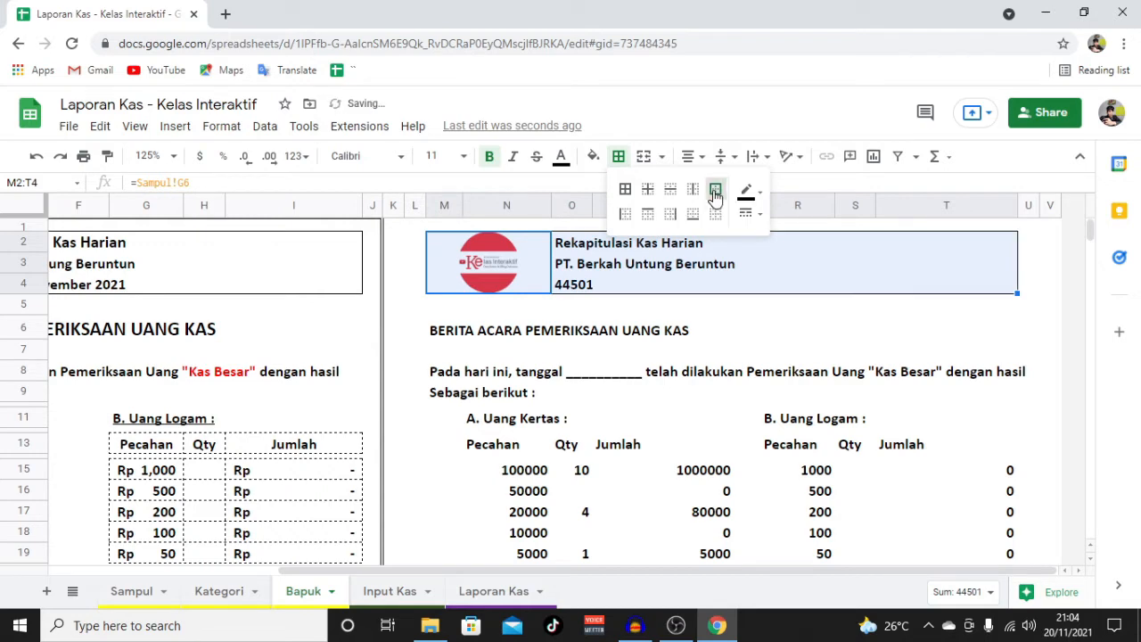
left_click(654, 308)
Step: Merge the three recreated header lines separately across O2:S2, O3:S3 and O4:S4, matching the original header
left_click_drag(574, 249, 846, 256)
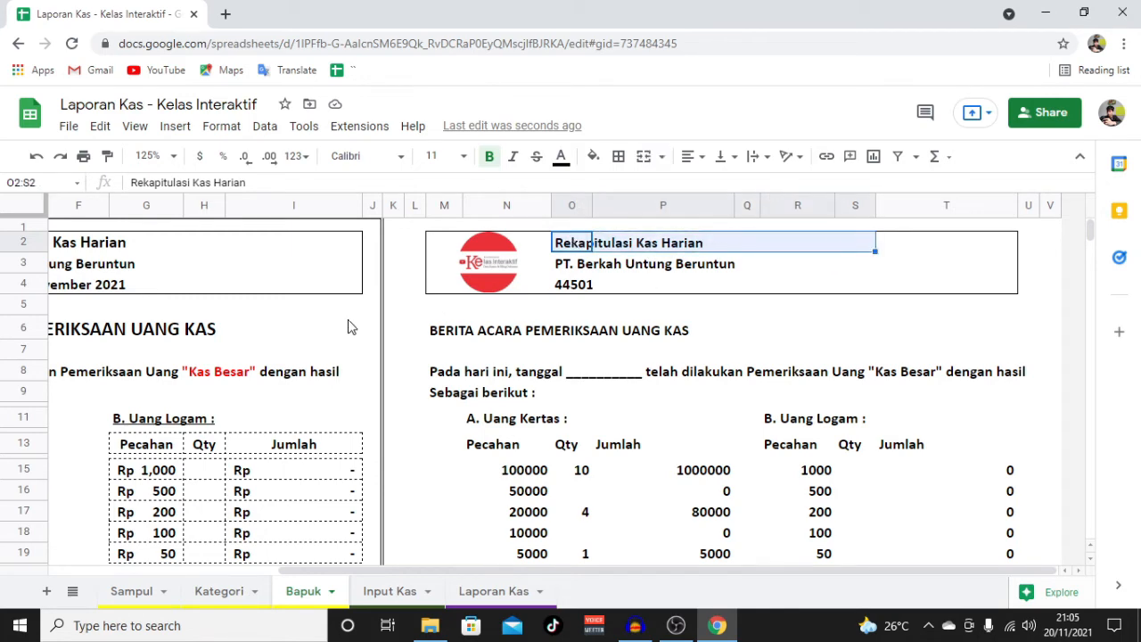
scroll(329, 321, "left", 5)
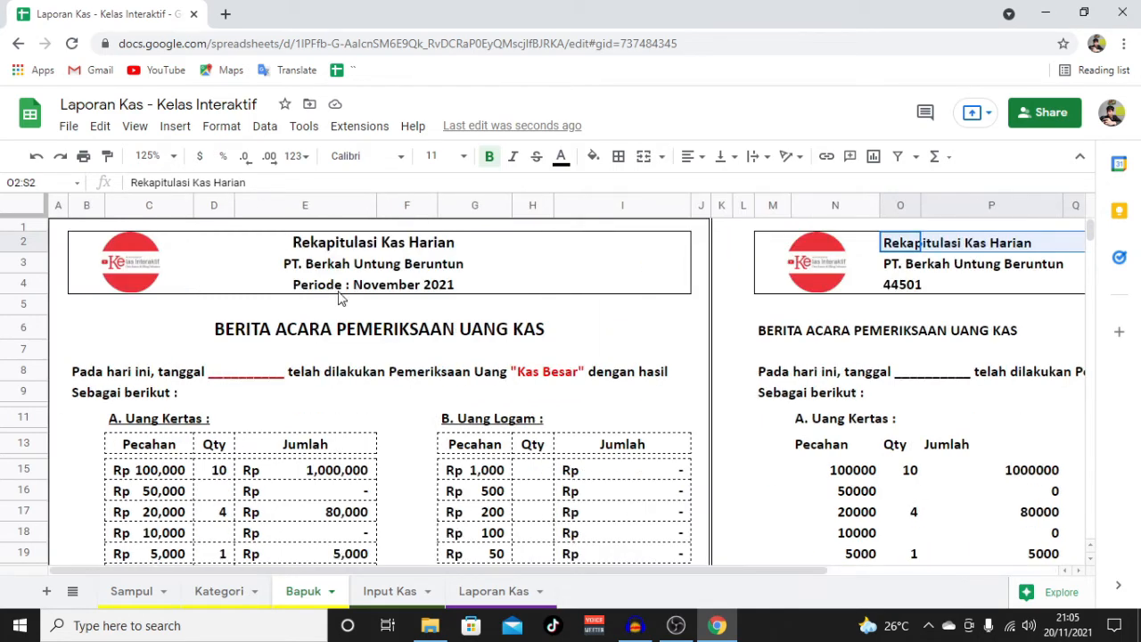
left_click(390, 249)
scroll(447, 248, "right", 5)
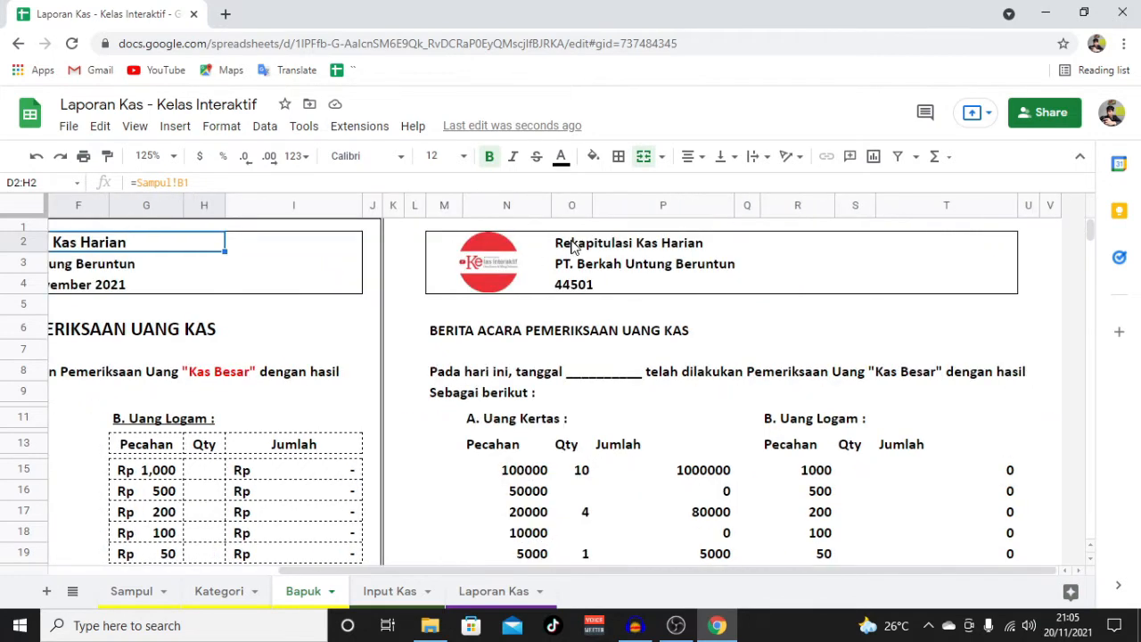
left_click_drag(573, 246, 863, 277)
left_click(644, 156)
left_click(573, 268)
left_click(644, 156)
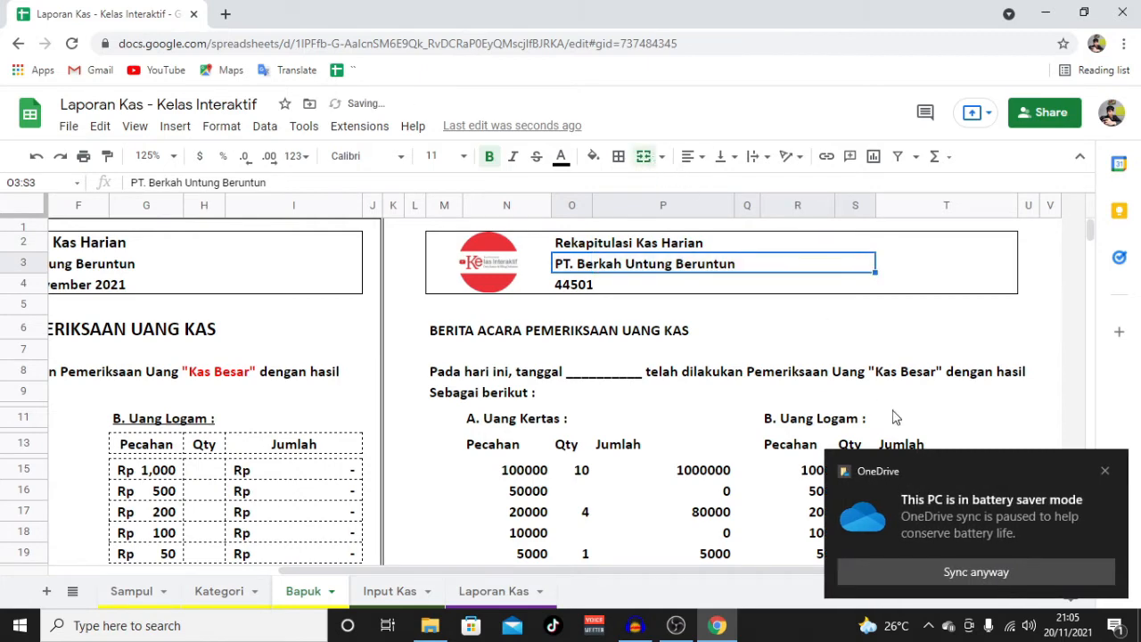
left_click(1107, 472)
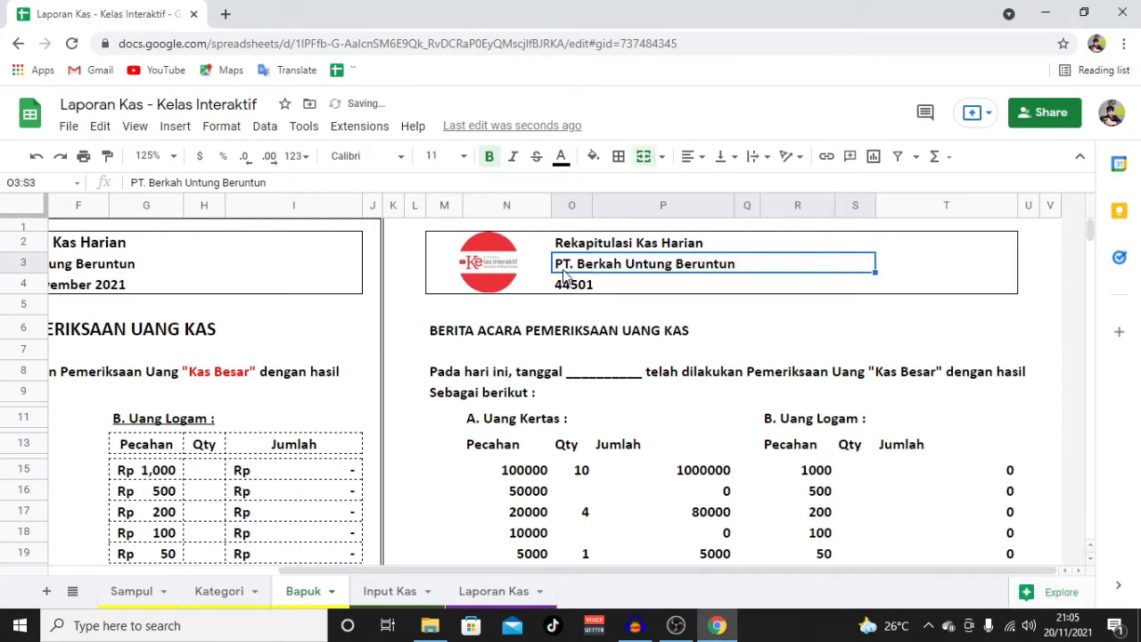
left_click_drag(566, 283, 863, 282)
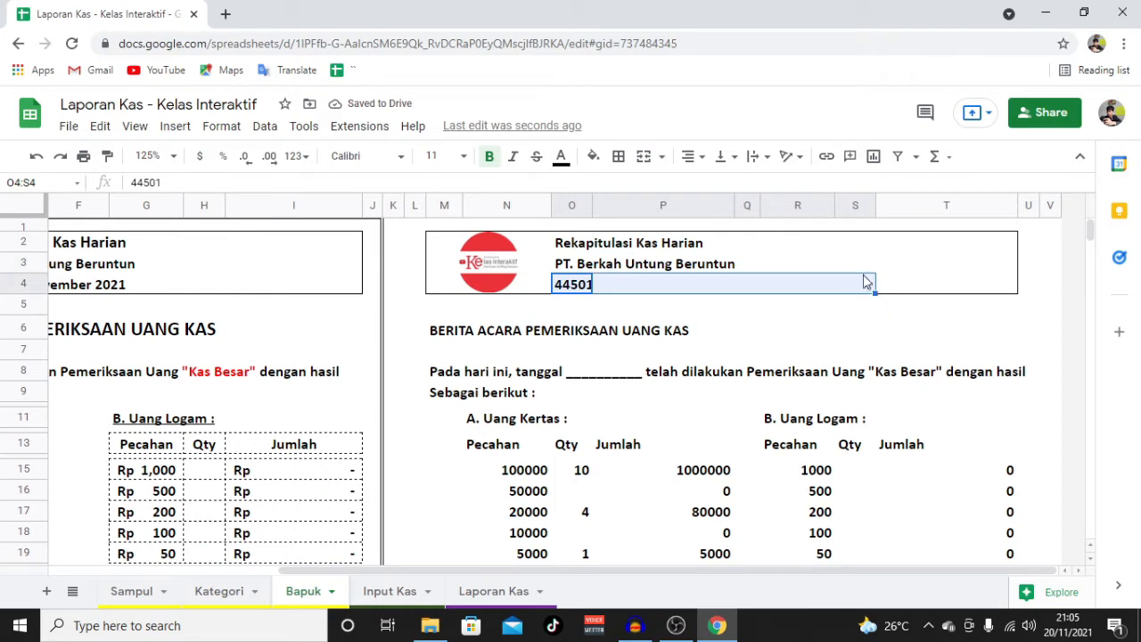
left_click(644, 156)
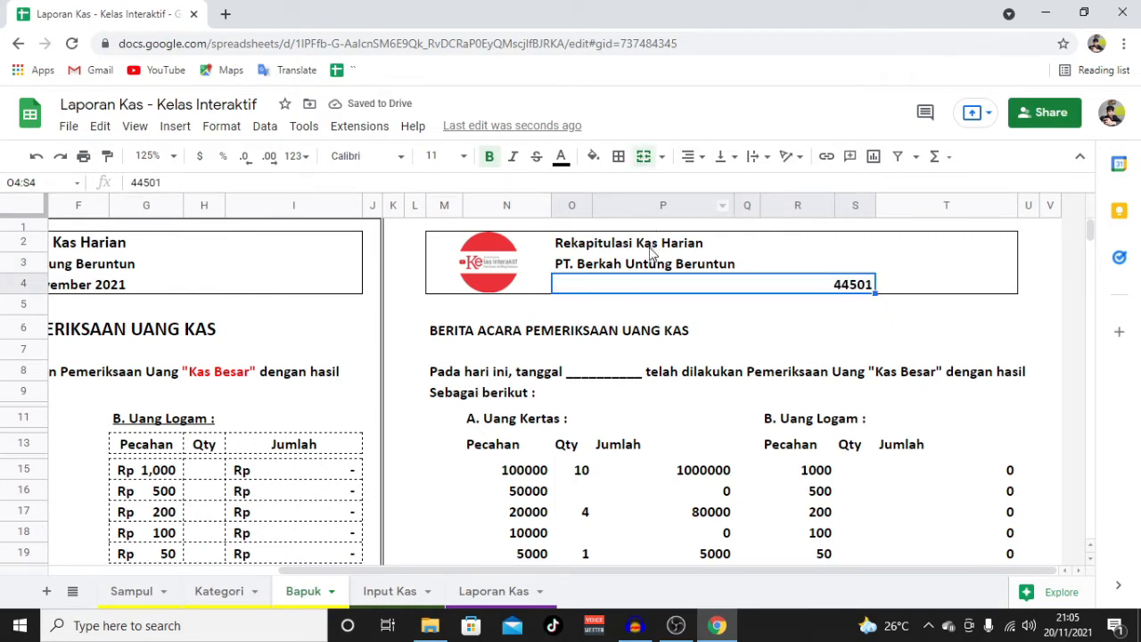
Step: Center the three merged header lines in O2:S4 horizontally
left_click(658, 246)
left_click(662, 286, "shift")
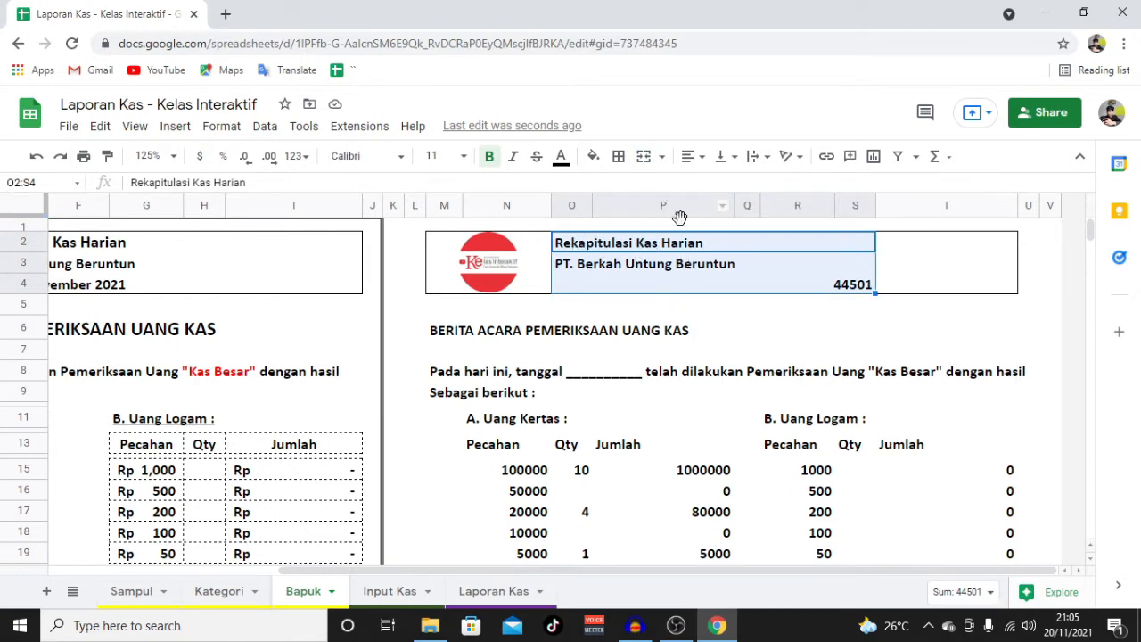
left_click(692, 157)
left_click(712, 186)
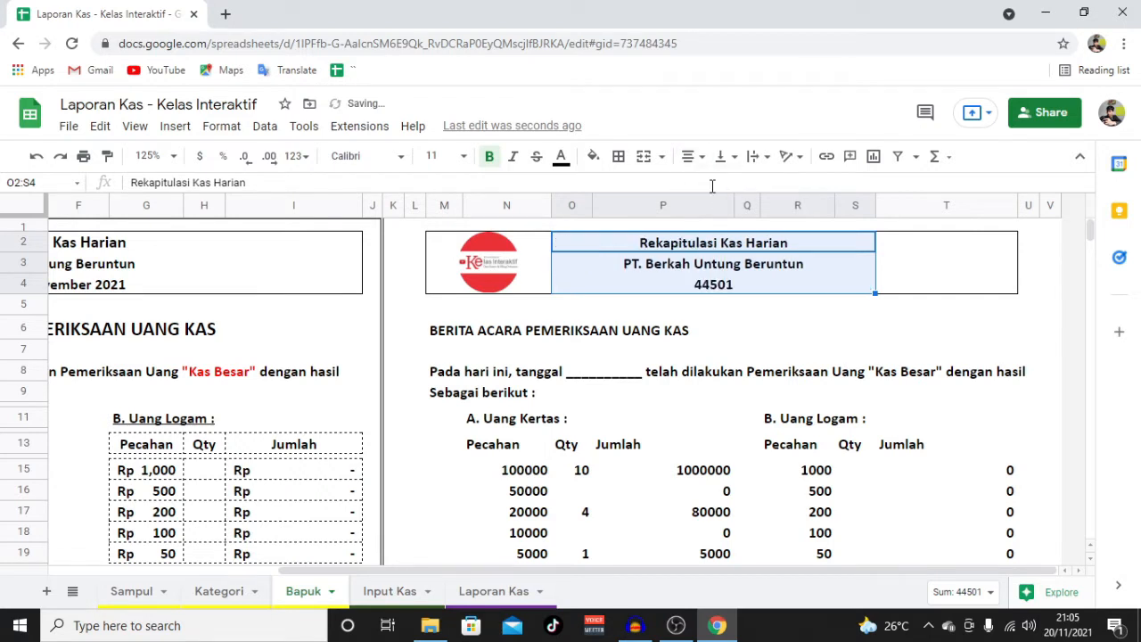
Step: Apply the custom date format "Periode : Month Year" with full month name and four-digit year to O4:S4
left_click(715, 295)
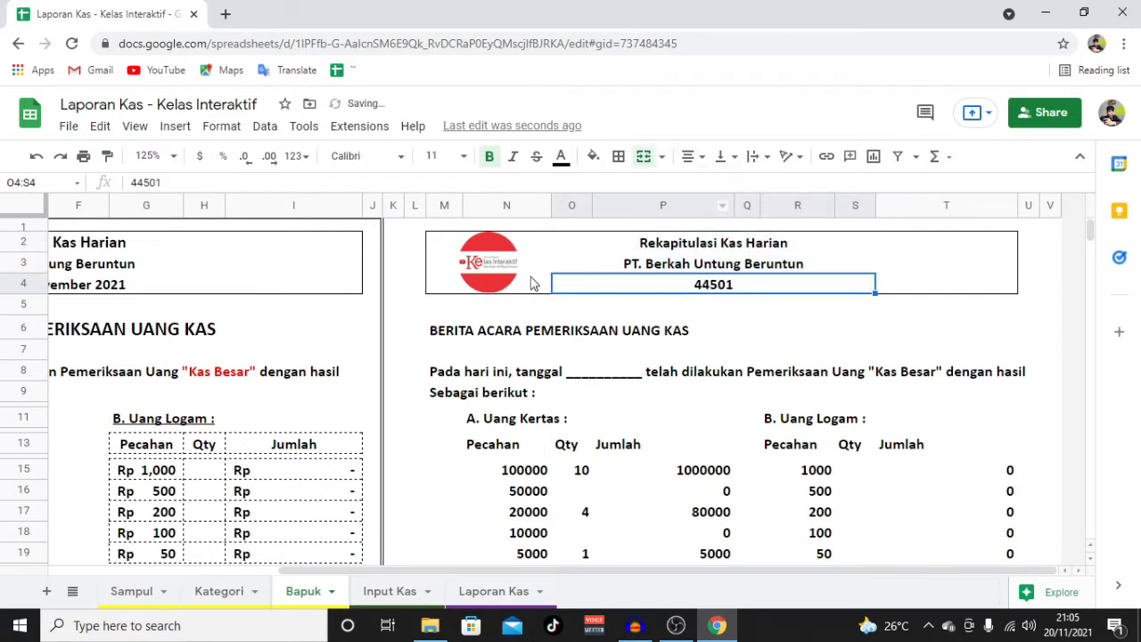
left_click(220, 125)
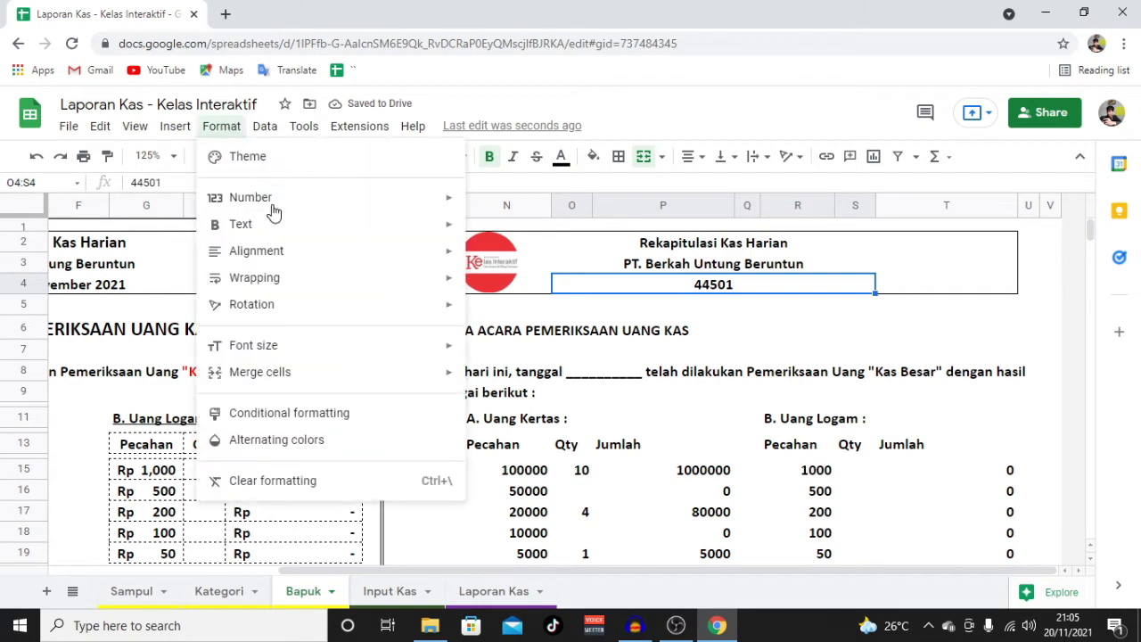
mouse_move(272, 210)
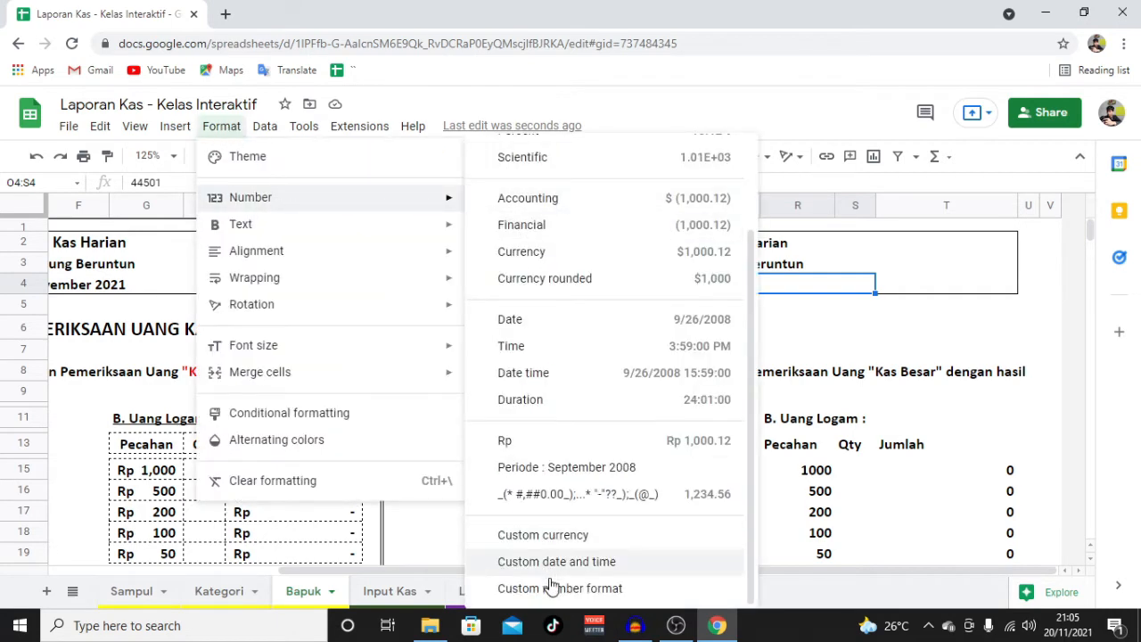
left_click(575, 561)
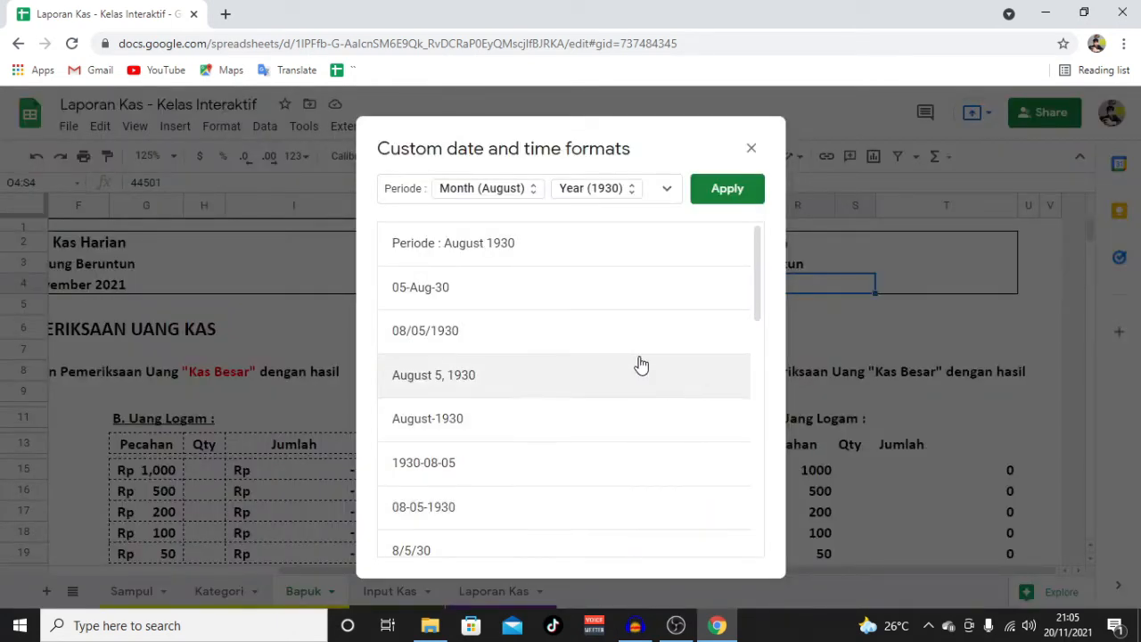
left_click(719, 188)
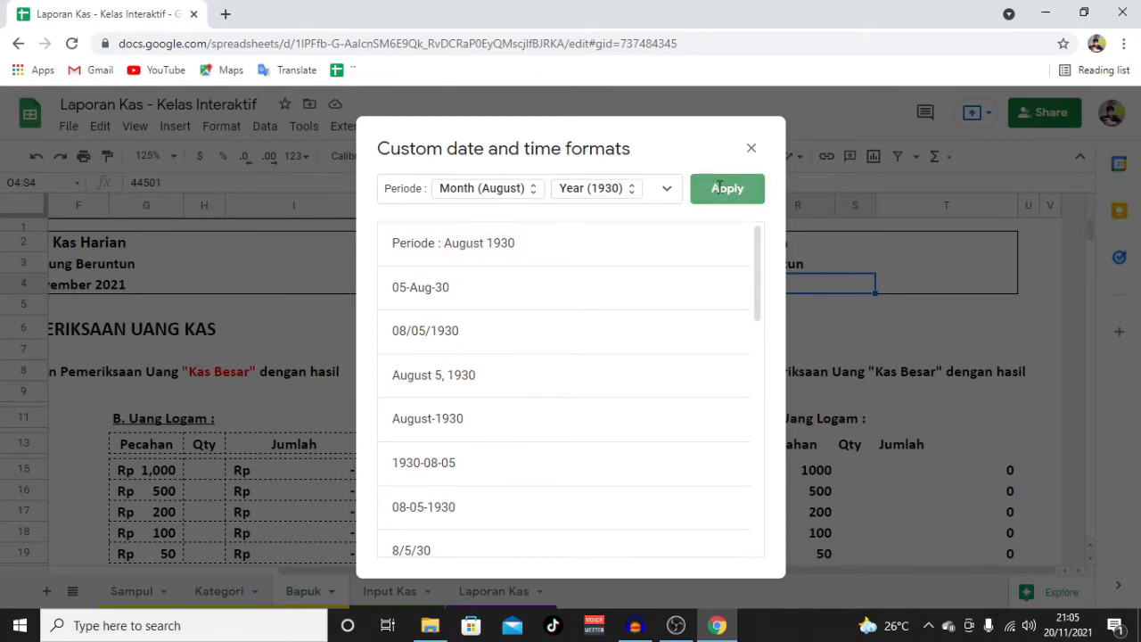
left_click(776, 337)
Step: Replace the company name in O3:S3 with the formula =Sampul!G2
left_click(724, 272)
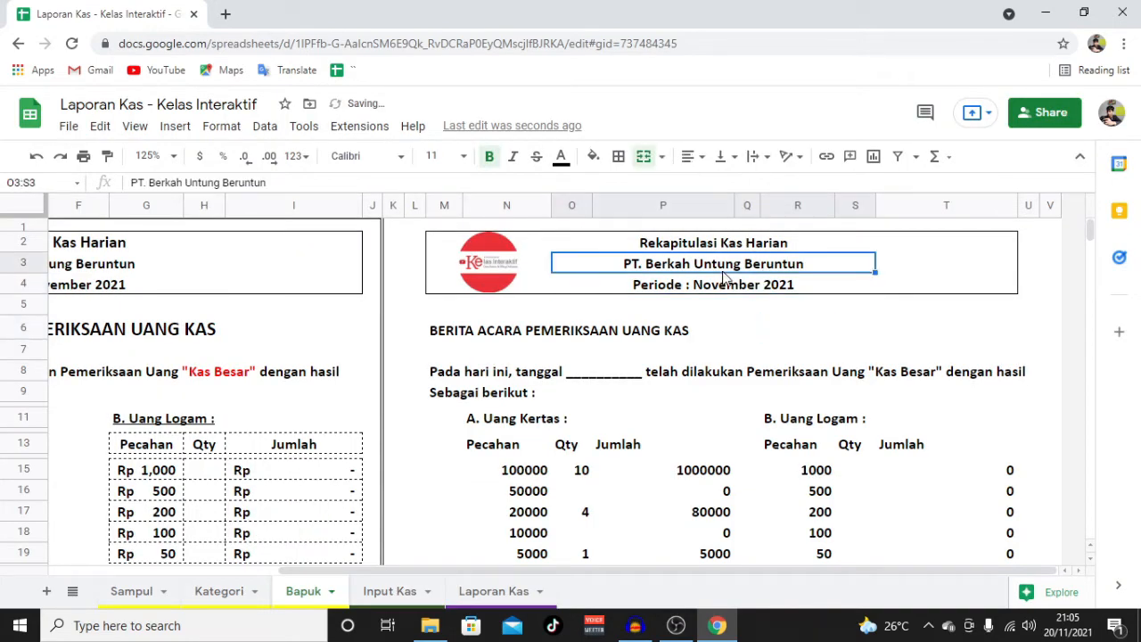
left_click(710, 312)
left_click(698, 271)
key("Delete")
type("=")
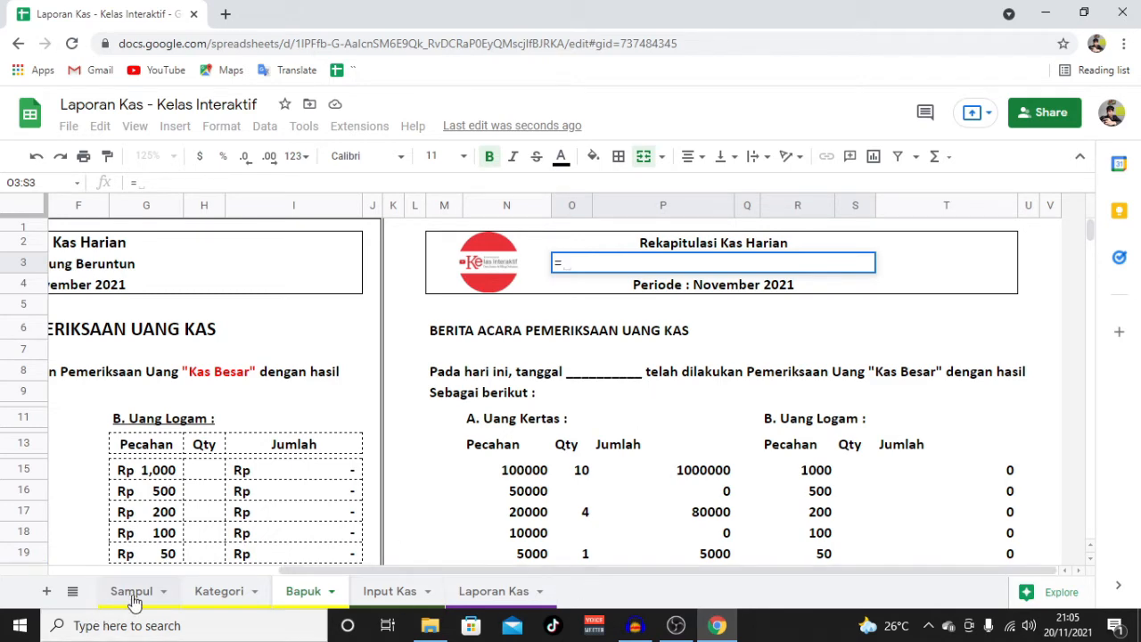
left_click(130, 593)
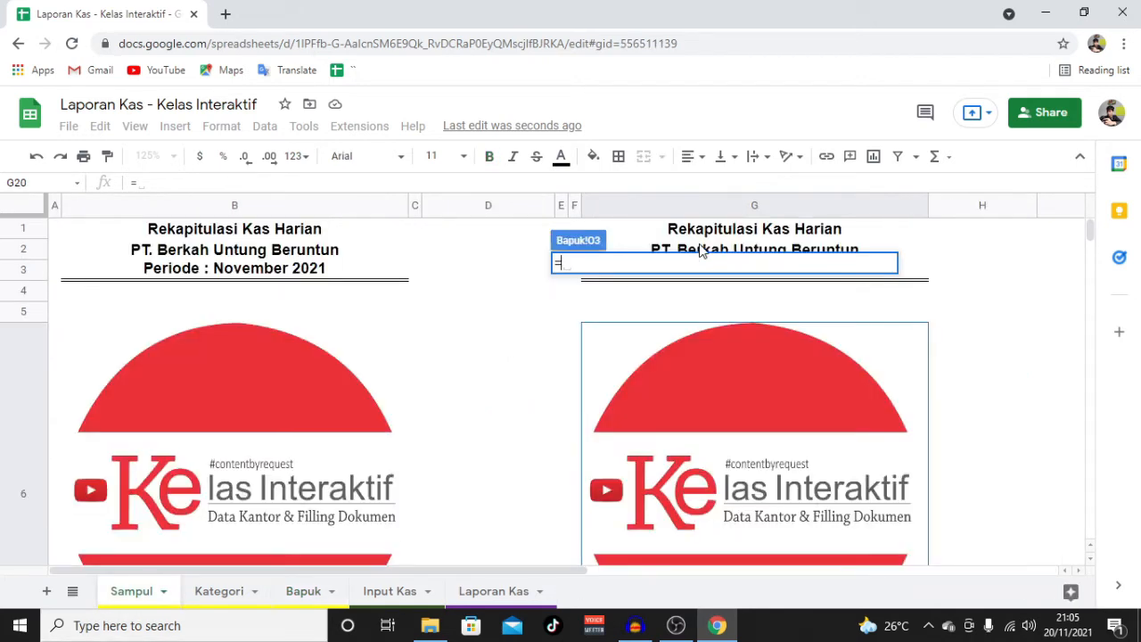
left_click(701, 246)
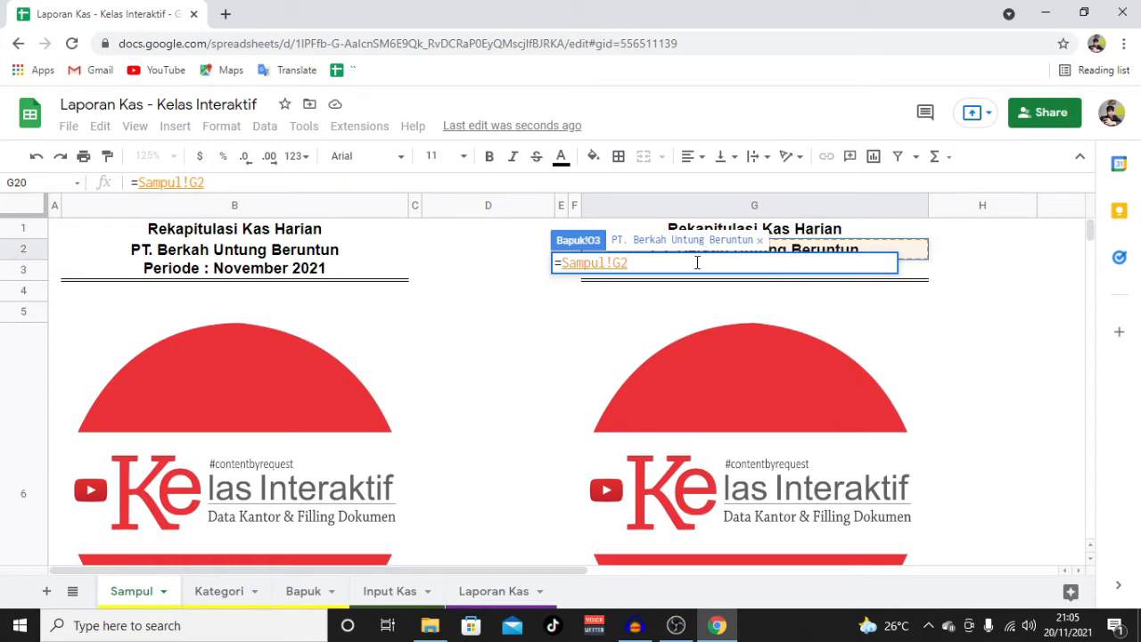
key("Return")
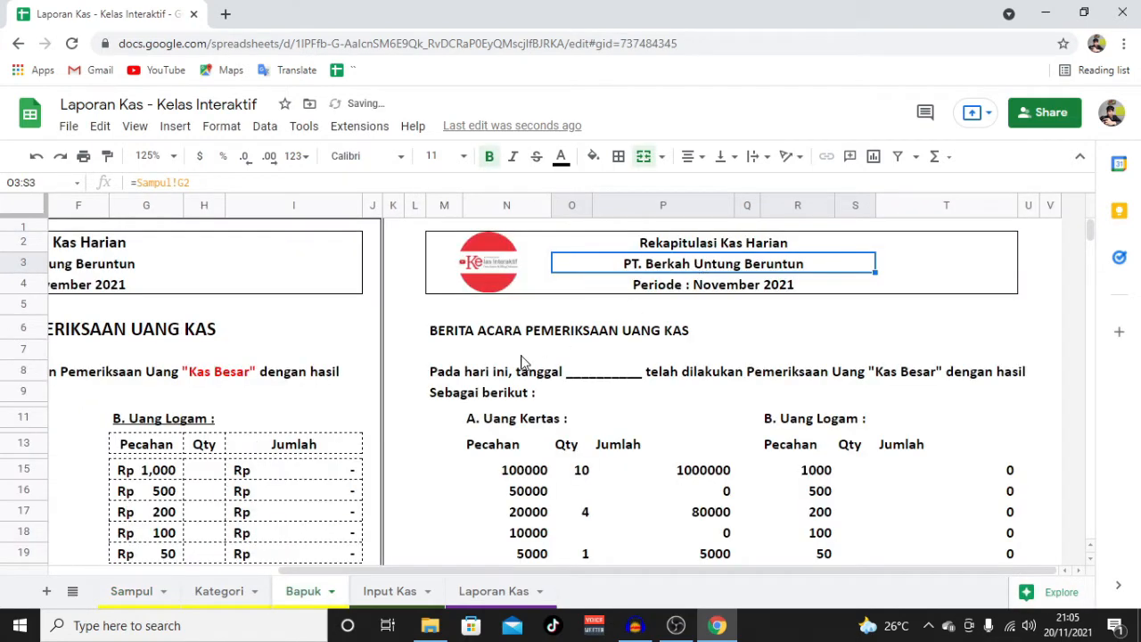
left_click(421, 229)
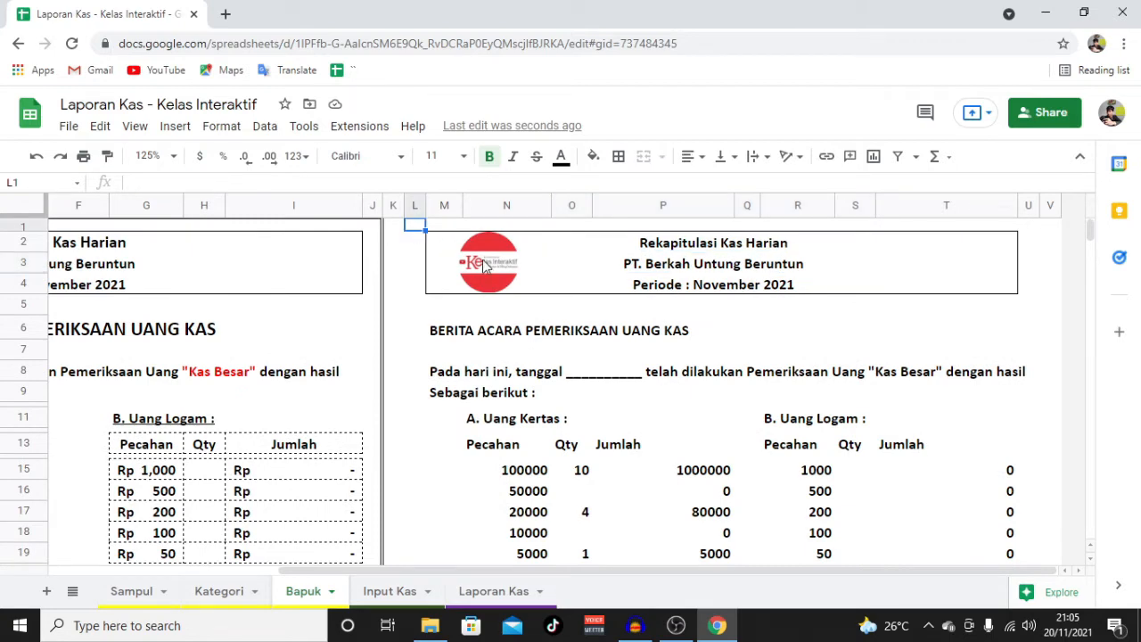
scroll(372, 252, "left", 5)
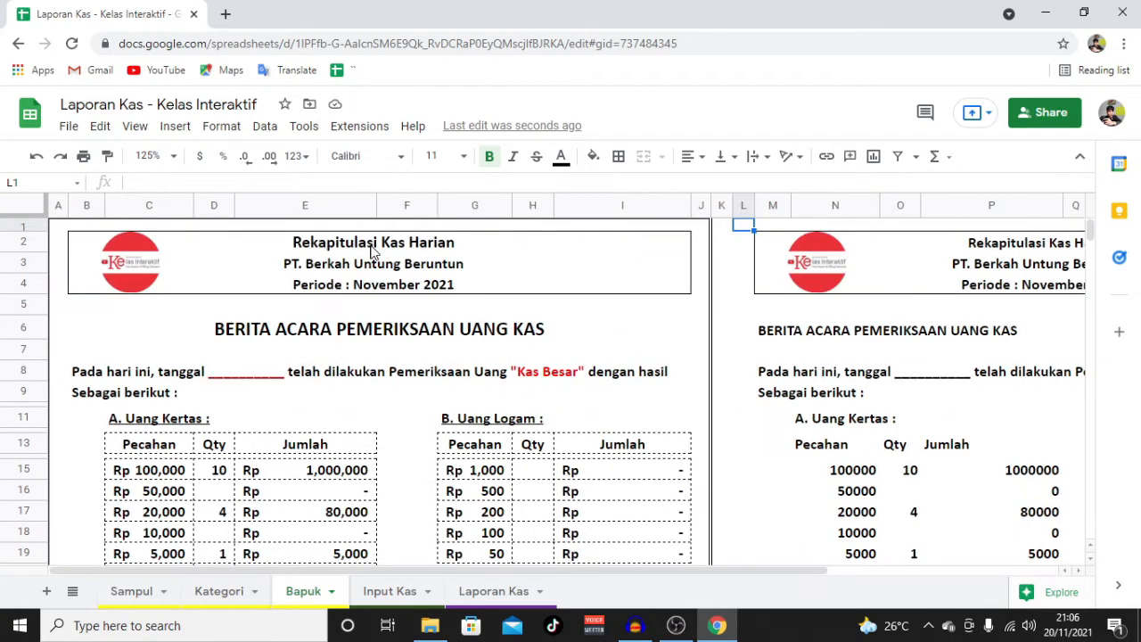
scroll(747, 271, "right", 5)
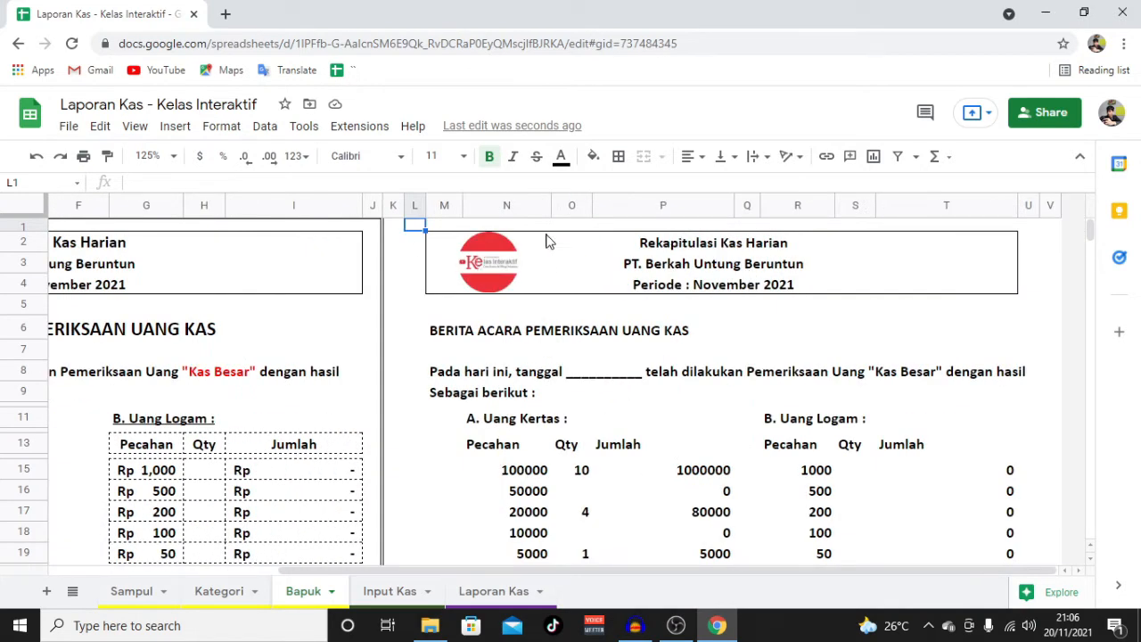
Step: Apply a double-line outer border around the recreated form in L1:U42
scroll(953, 268, "down", 10)
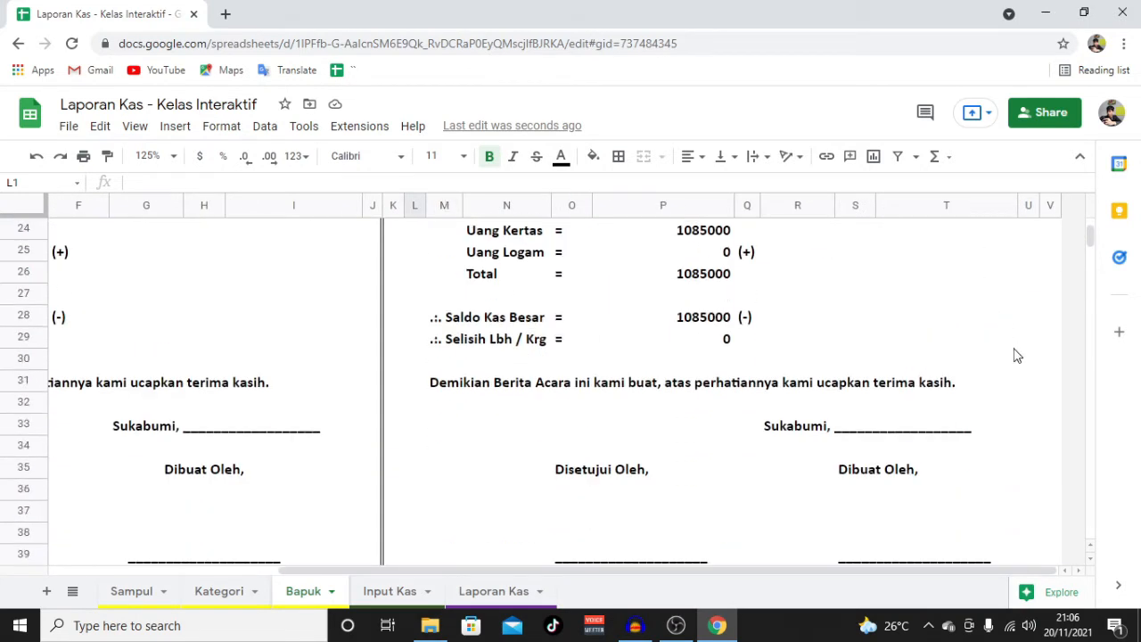
left_click(1031, 390, "shift")
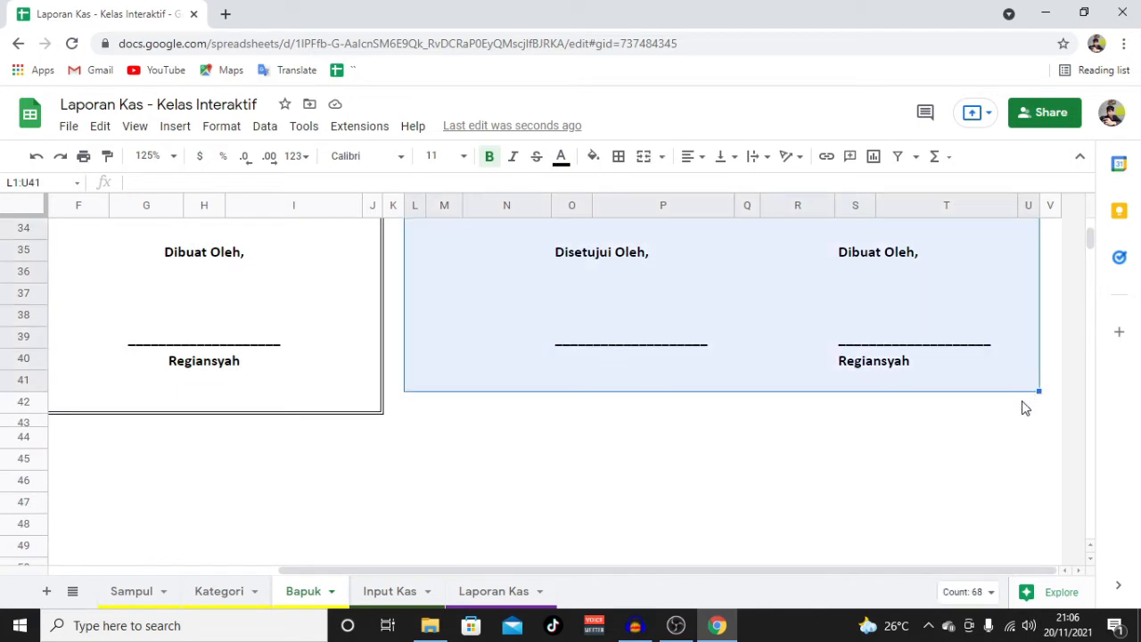
left_click(1003, 403, "shift")
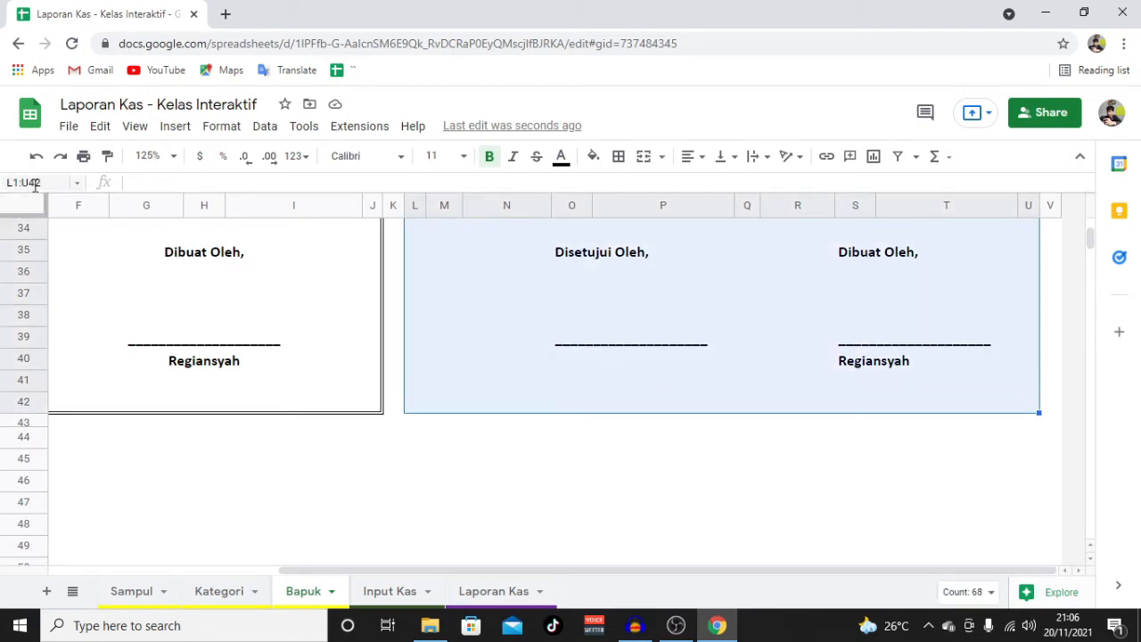
left_click(618, 157)
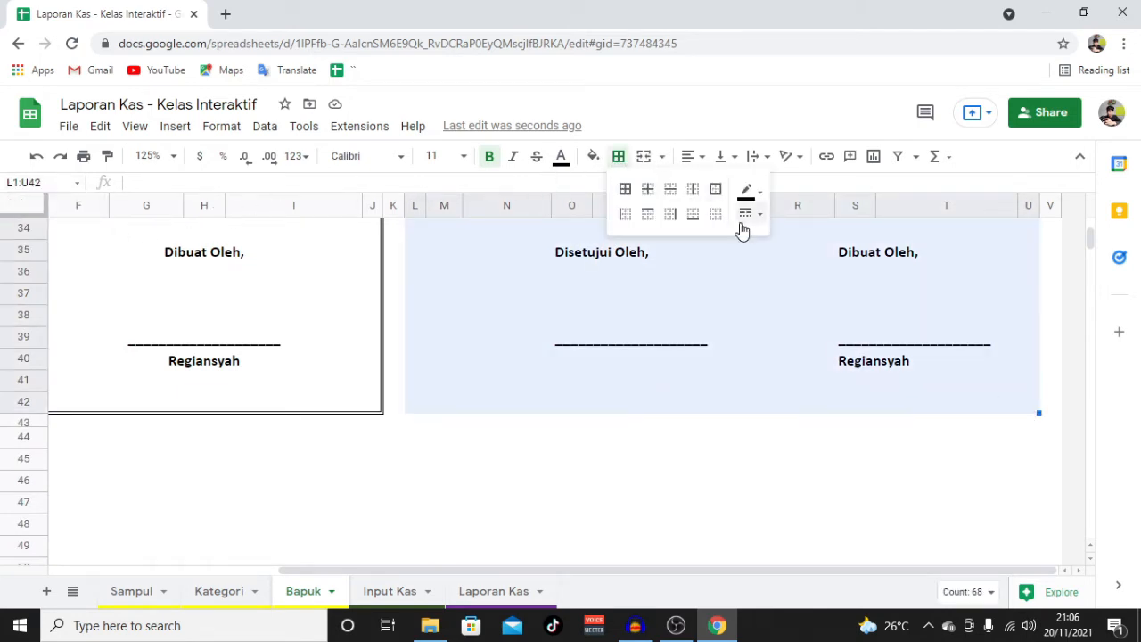
left_click(747, 216)
left_click(790, 340)
left_click(722, 196)
scroll(675, 330, "up", 10)
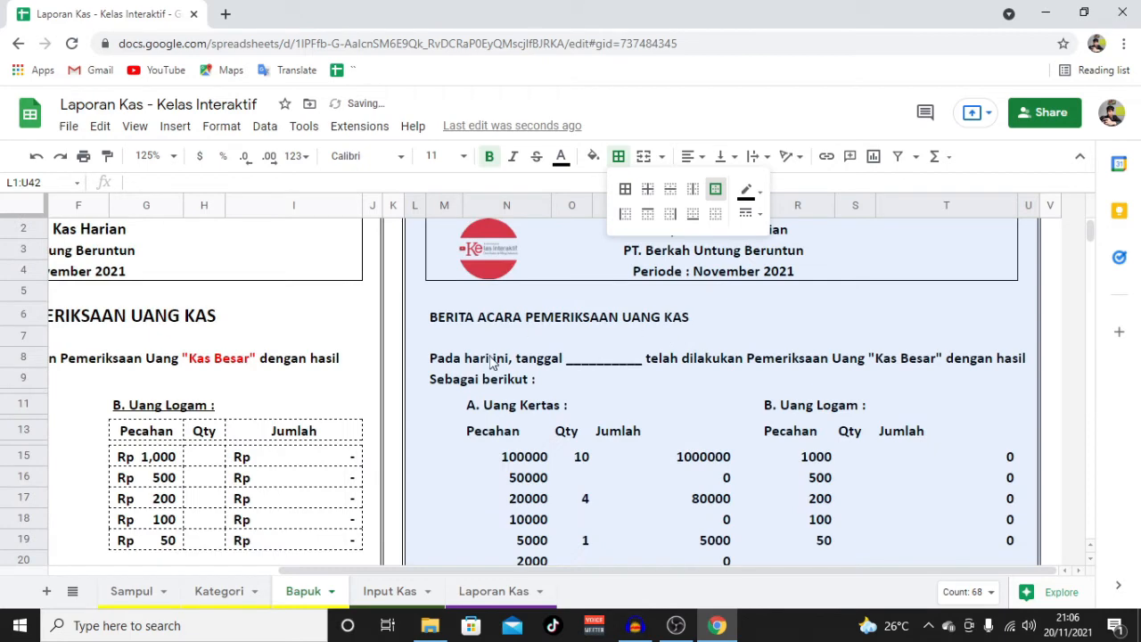
left_click(489, 361)
Step: Apply dashed borders on all sides to the Uang Kertas table's header cells N13:P13 and center their text horizontally
scroll(494, 364, "down", 5)
scroll(505, 323, "up", 1)
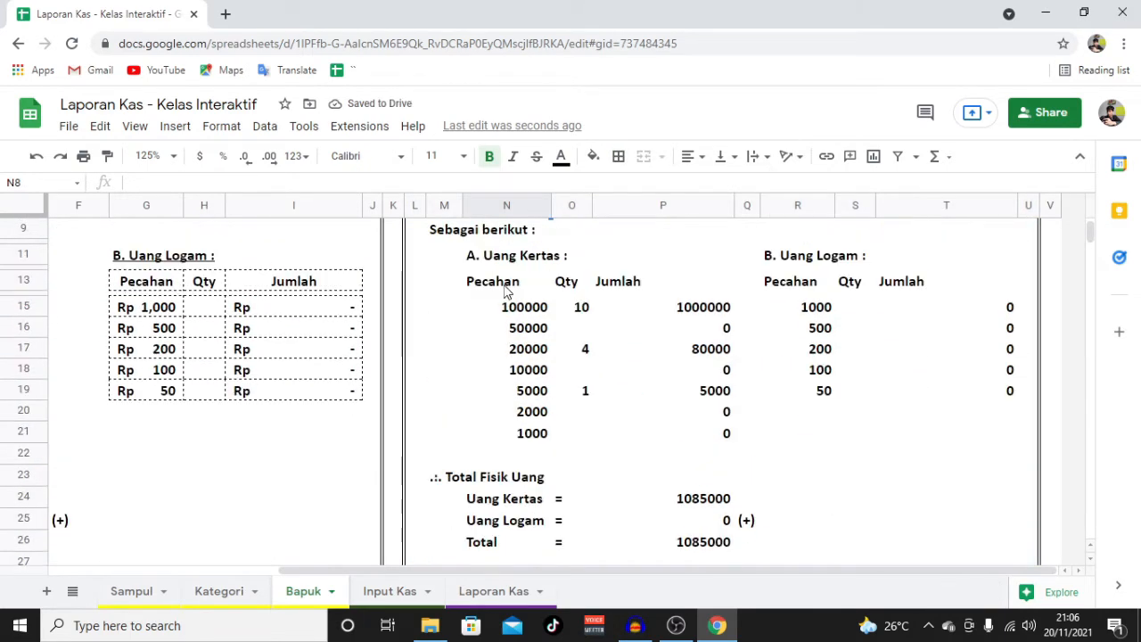
left_click_drag(505, 292, 698, 295)
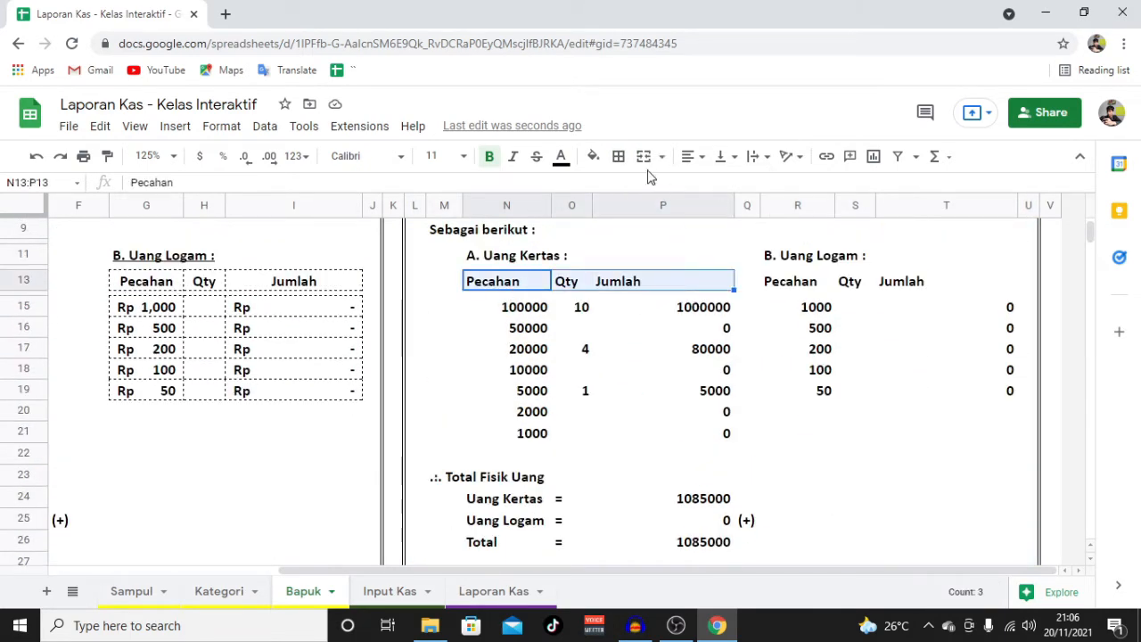
left_click(618, 156)
left_click(747, 214)
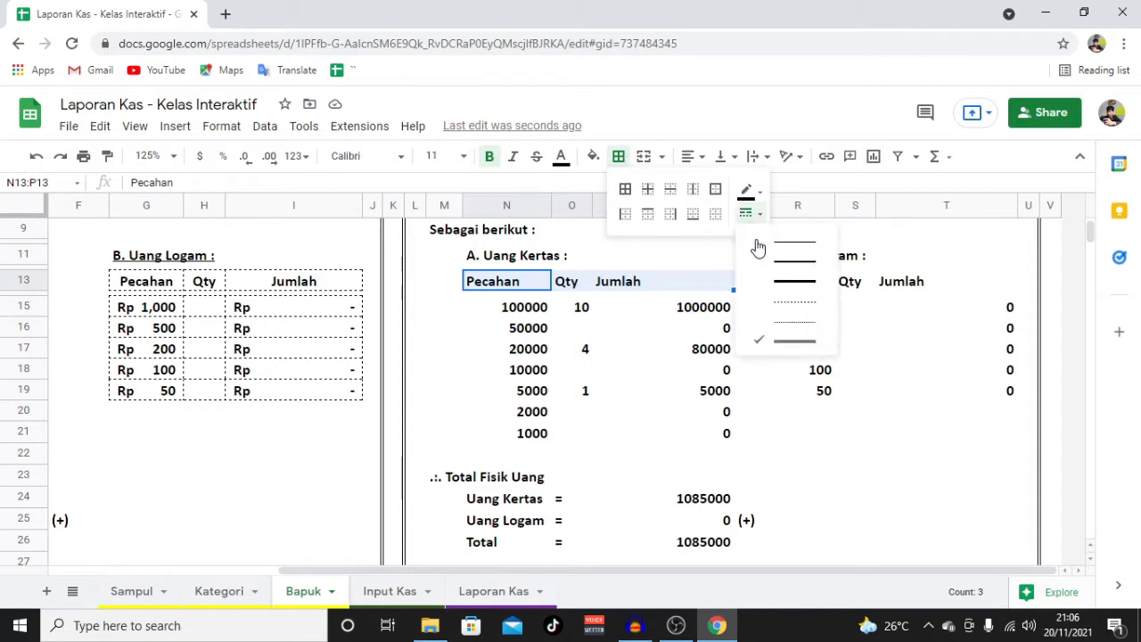
left_click(779, 314)
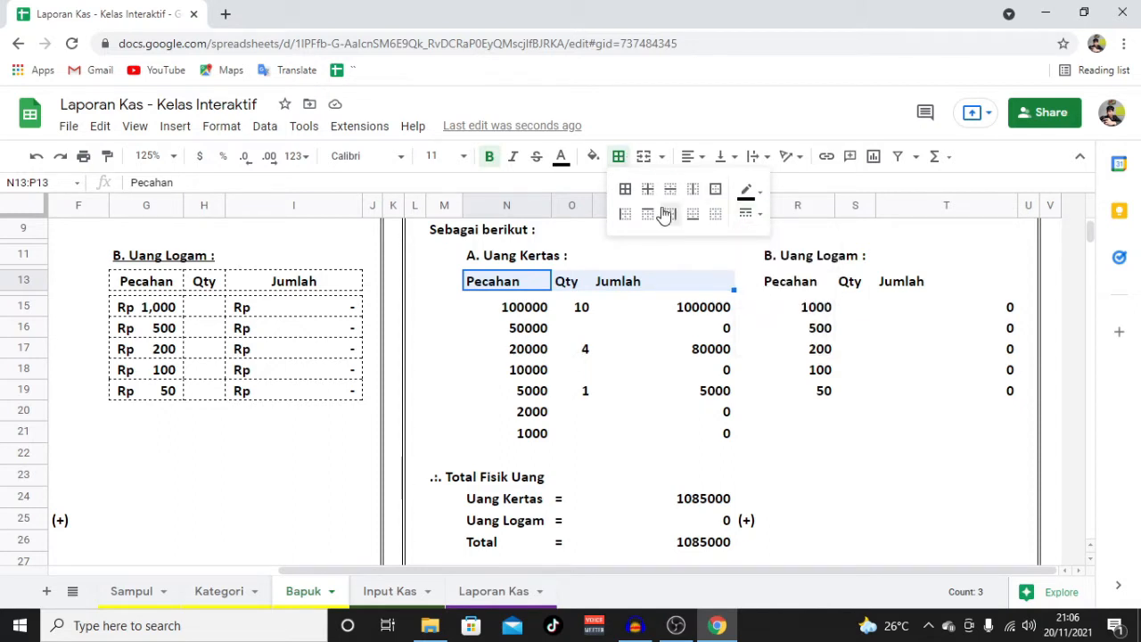
left_click(625, 190)
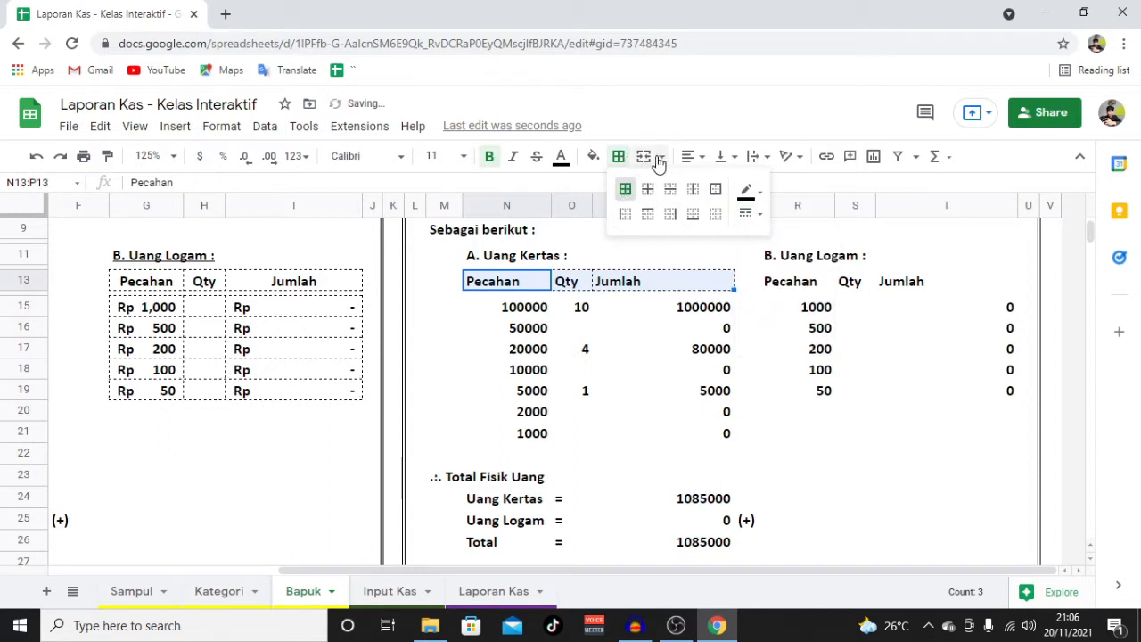
left_click(689, 157)
left_click(714, 189)
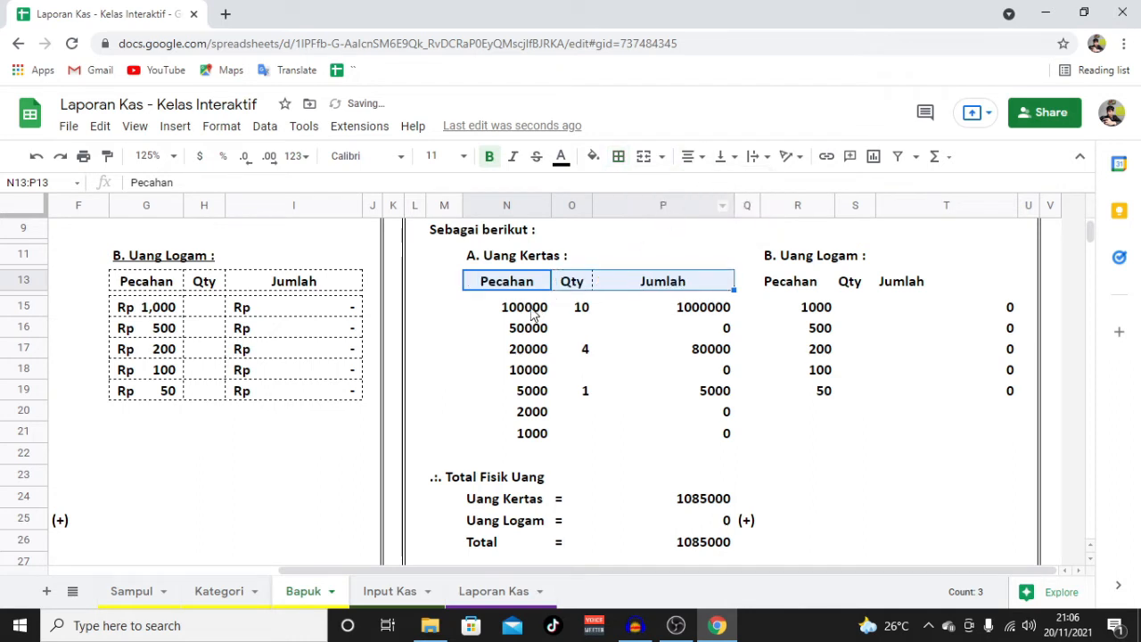
Step: Apply dashed borders to all cells of the Uang Kertas table body in N15:P21
left_click_drag(532, 312, 693, 448)
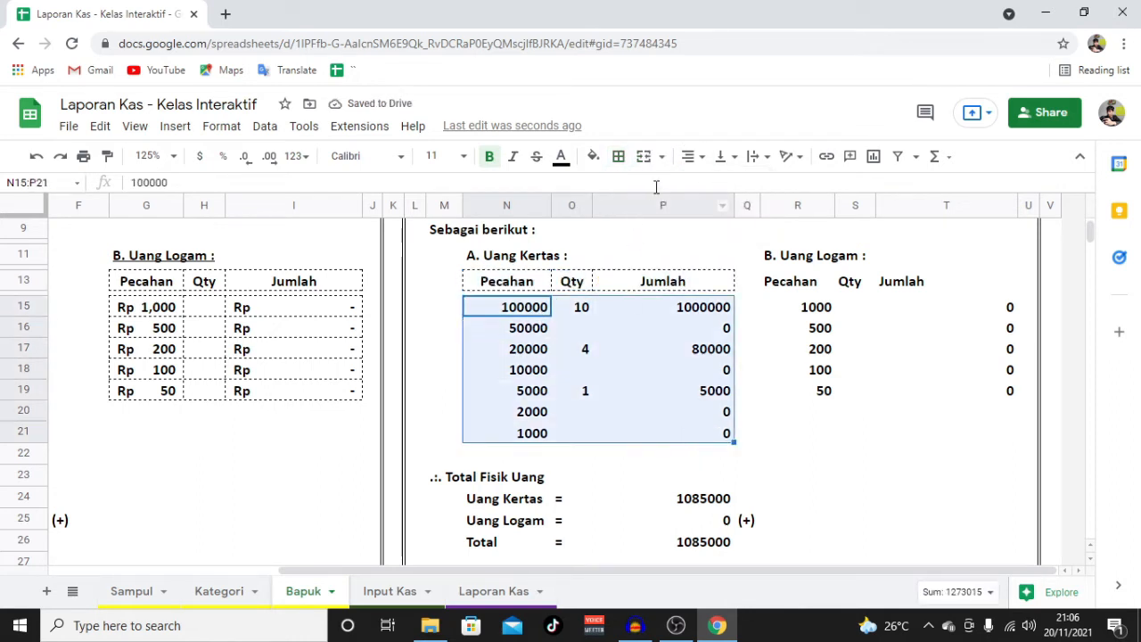
left_click(618, 156)
left_click(749, 214)
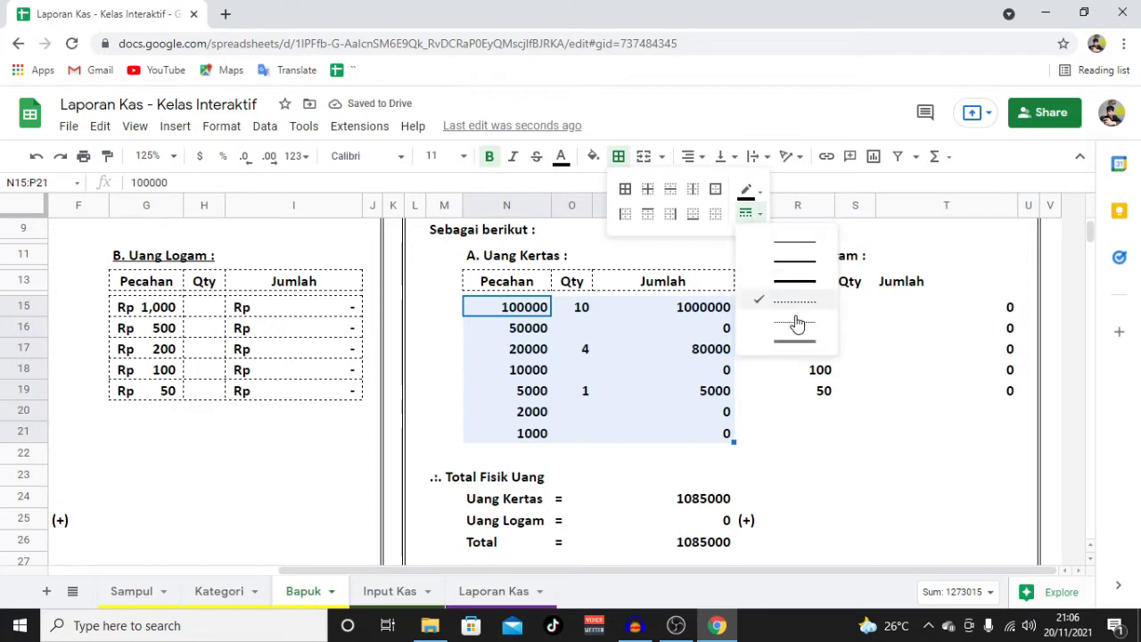
left_click(766, 300)
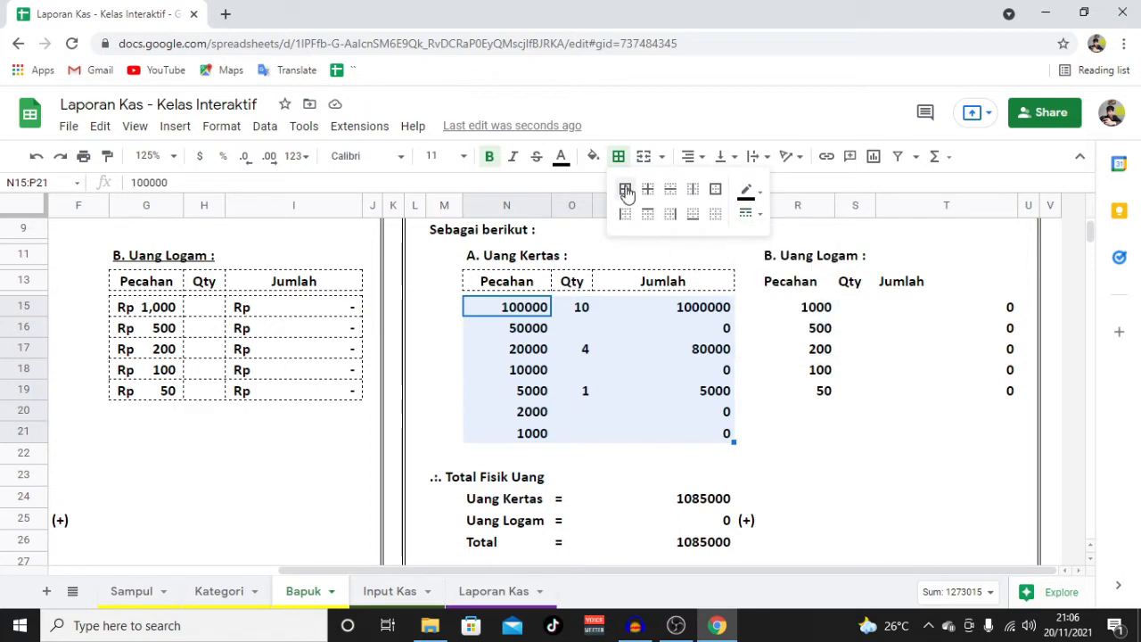
left_click(626, 191)
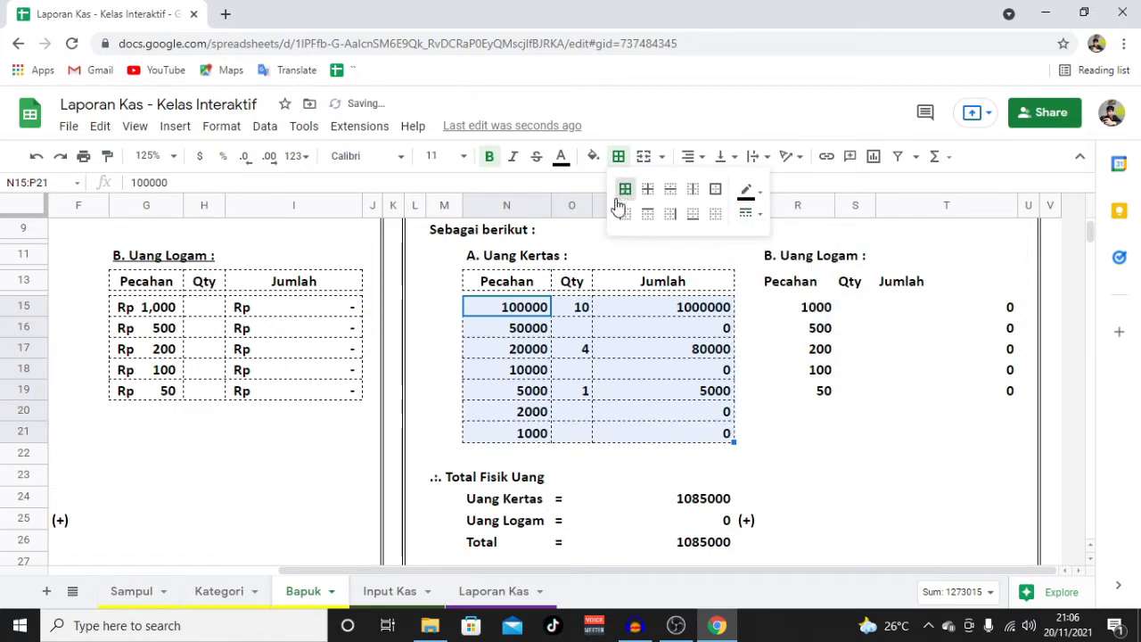
Step: Center the Qty values in O15:O21 horizontally
left_click(581, 307)
left_click_drag(581, 309, 591, 434)
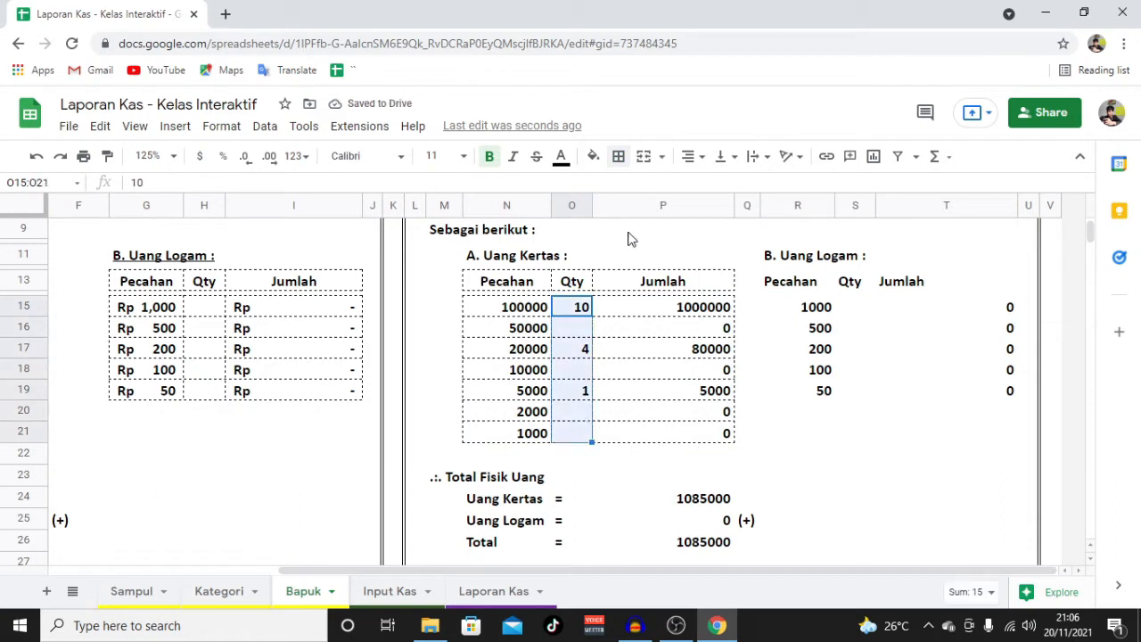
left_click(691, 156)
left_click(720, 191)
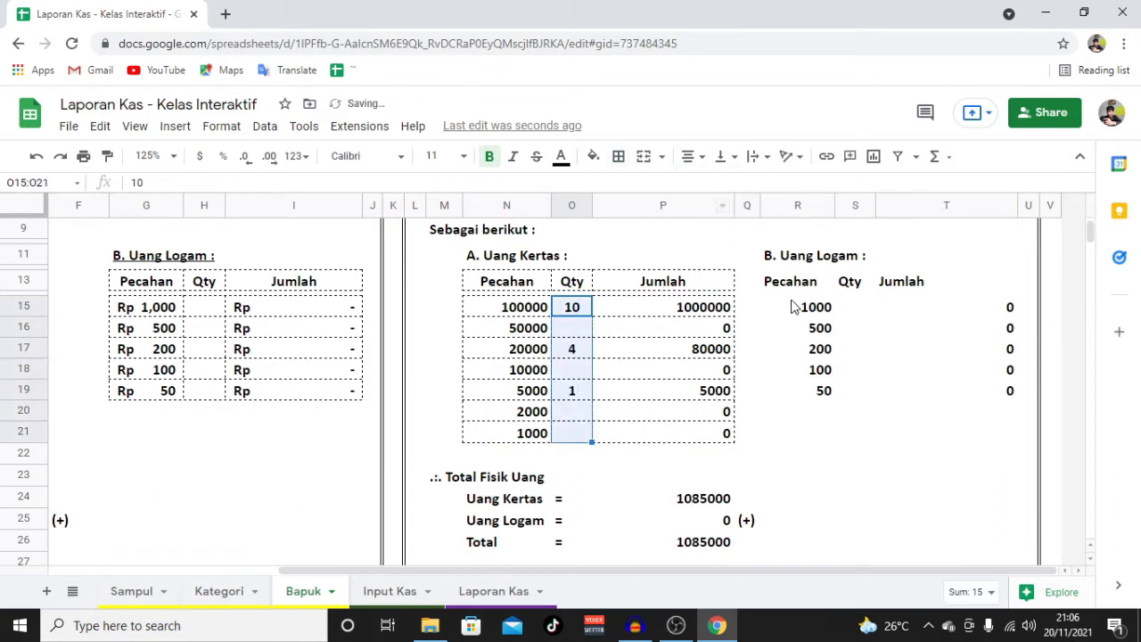
left_click(822, 328)
Step: Copy N13:P19 of the Uang Kertas table and paste only its formatting onto the Uang Logam table in R13:T19
left_click(525, 283)
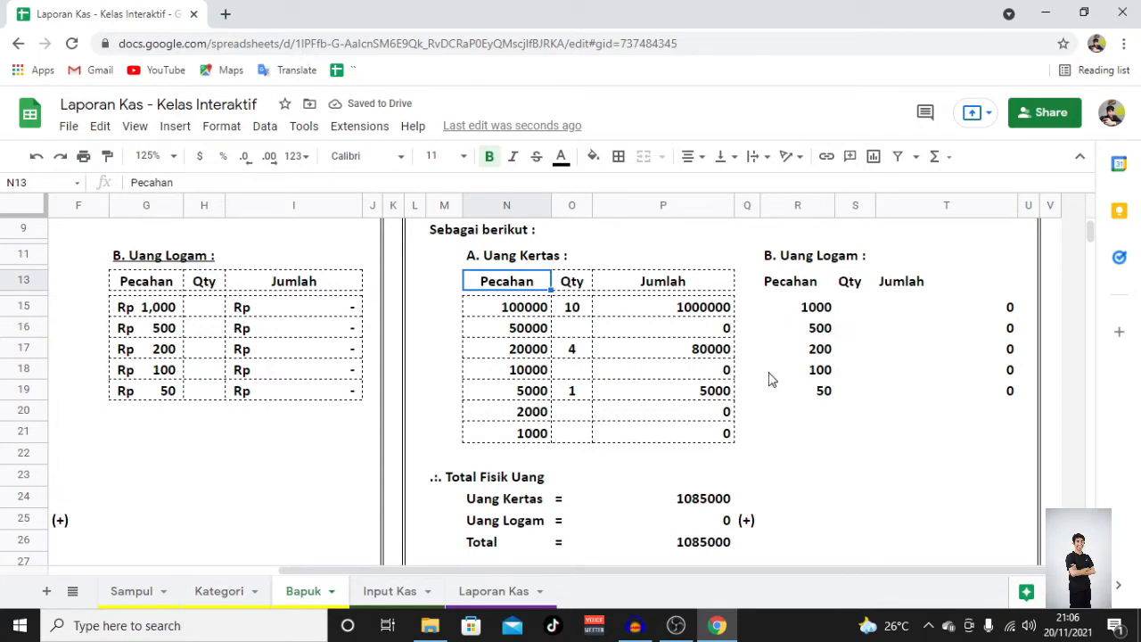
left_click(803, 283)
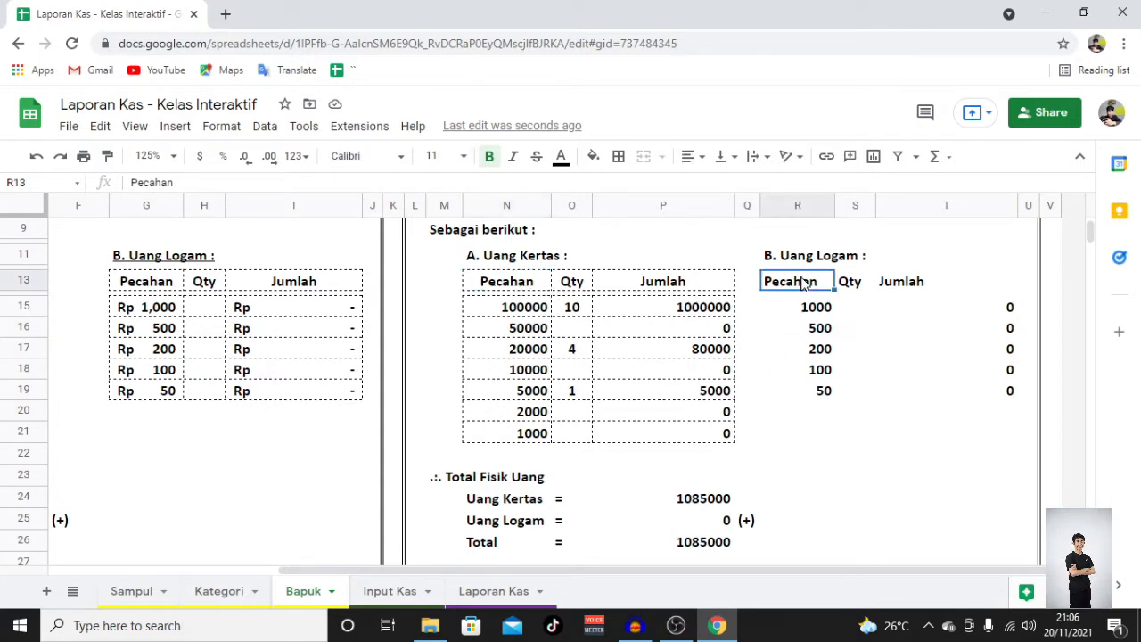
left_click(1001, 403)
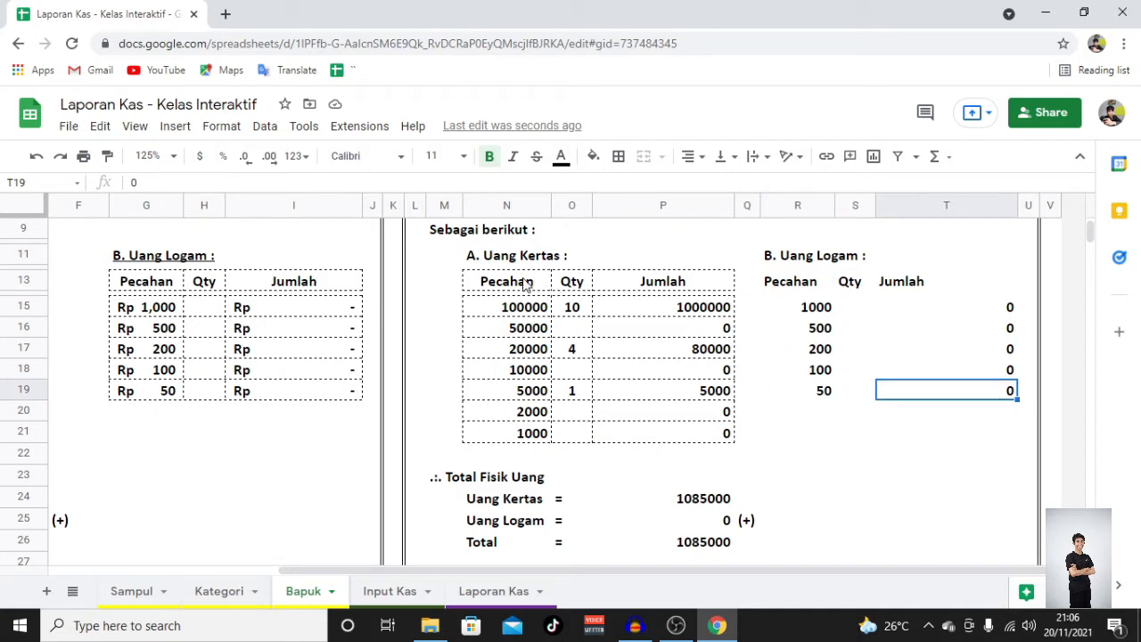
left_click_drag(525, 283, 712, 395)
right_click(689, 392)
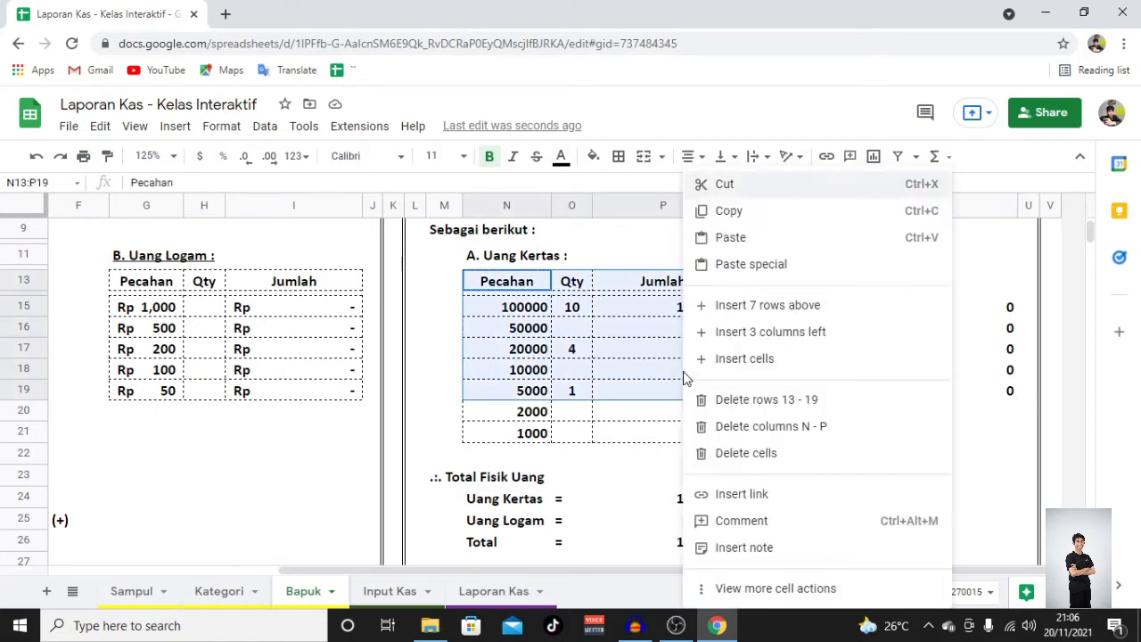
left_click(742, 214)
left_click_drag(800, 287, 1011, 399)
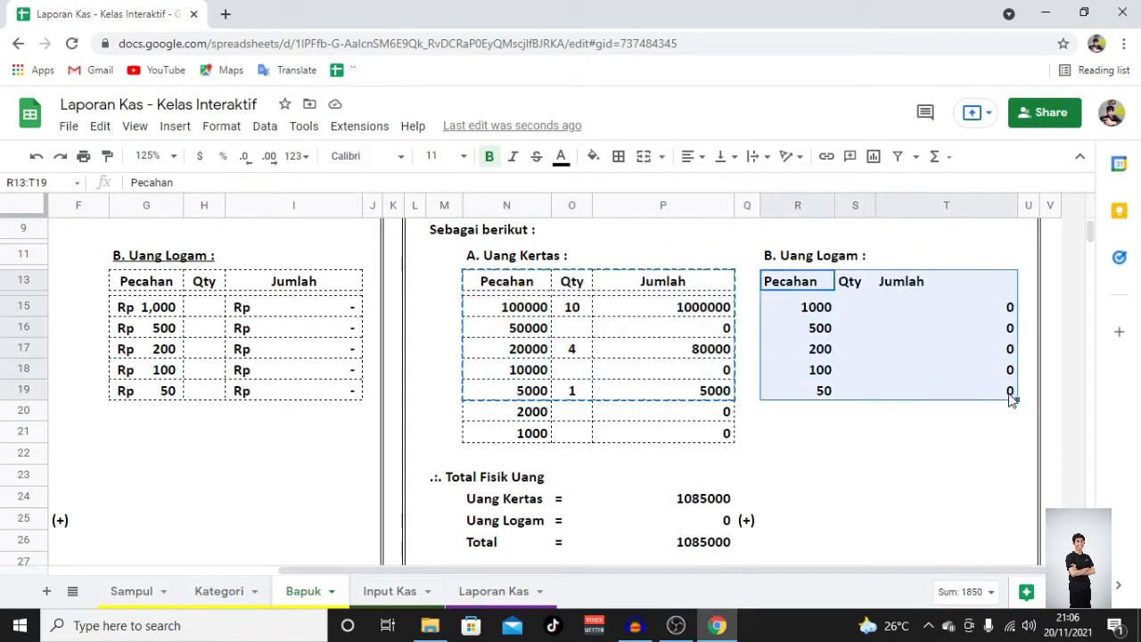
right_click(824, 330)
mouse_move(854, 278)
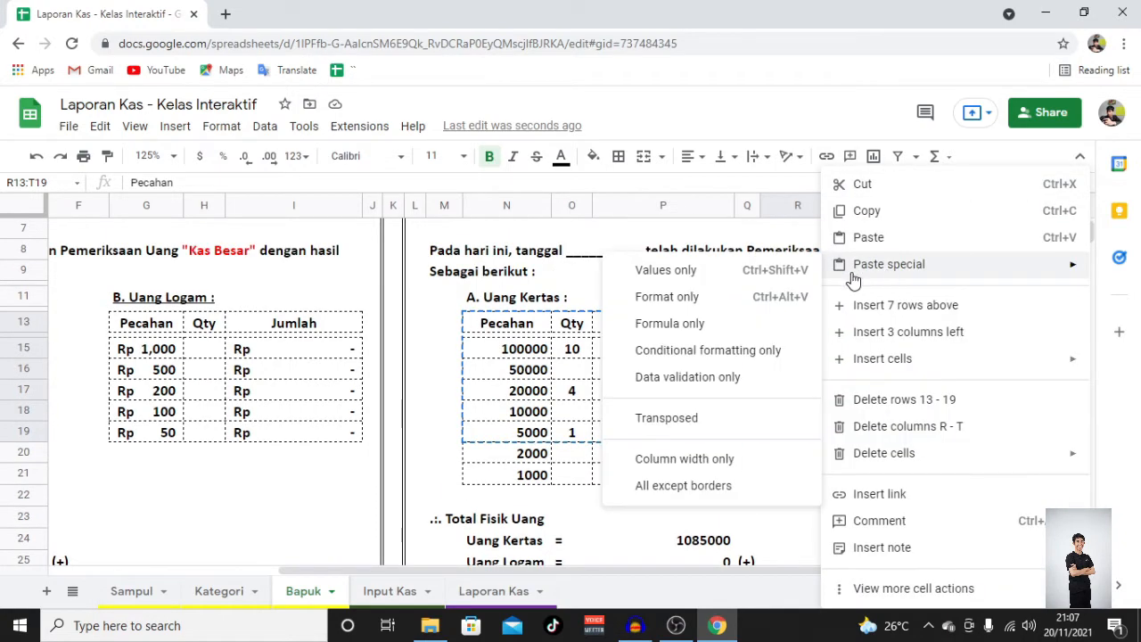
left_click(667, 297)
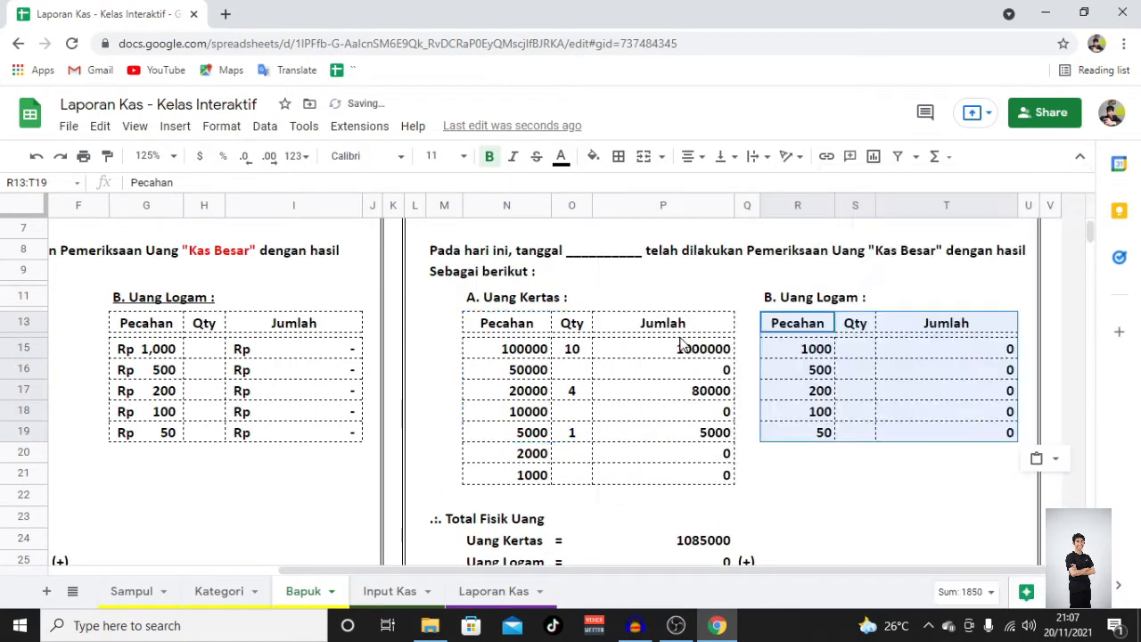
left_click(860, 468)
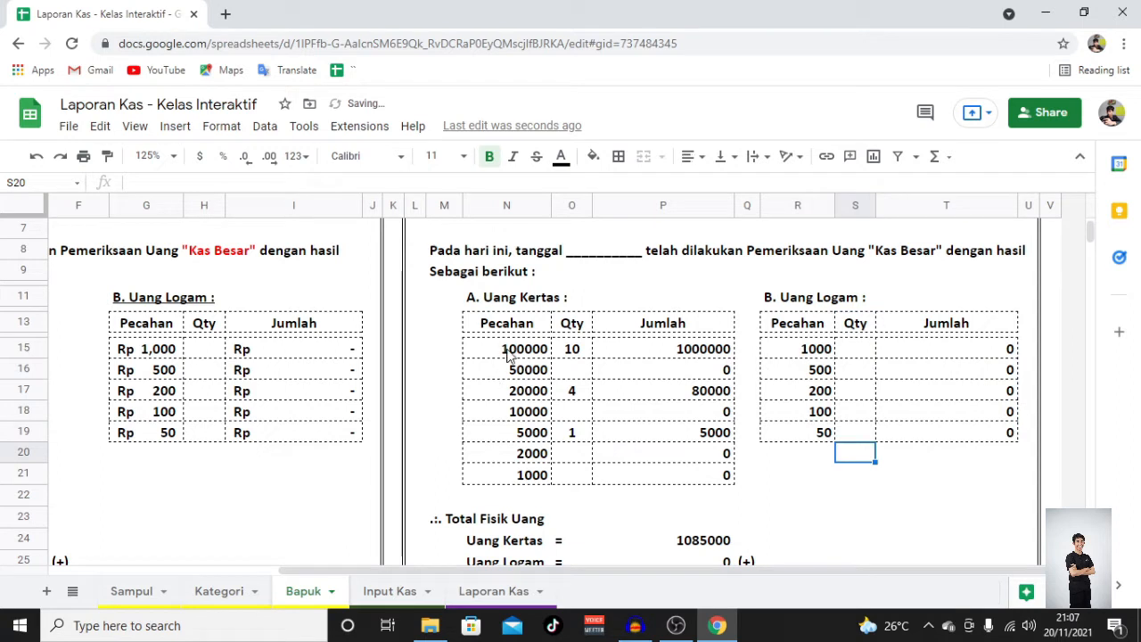
Step: Format the Pecahan values in N15:N21 with the custom currency Rp and no decimal places
left_click(513, 355)
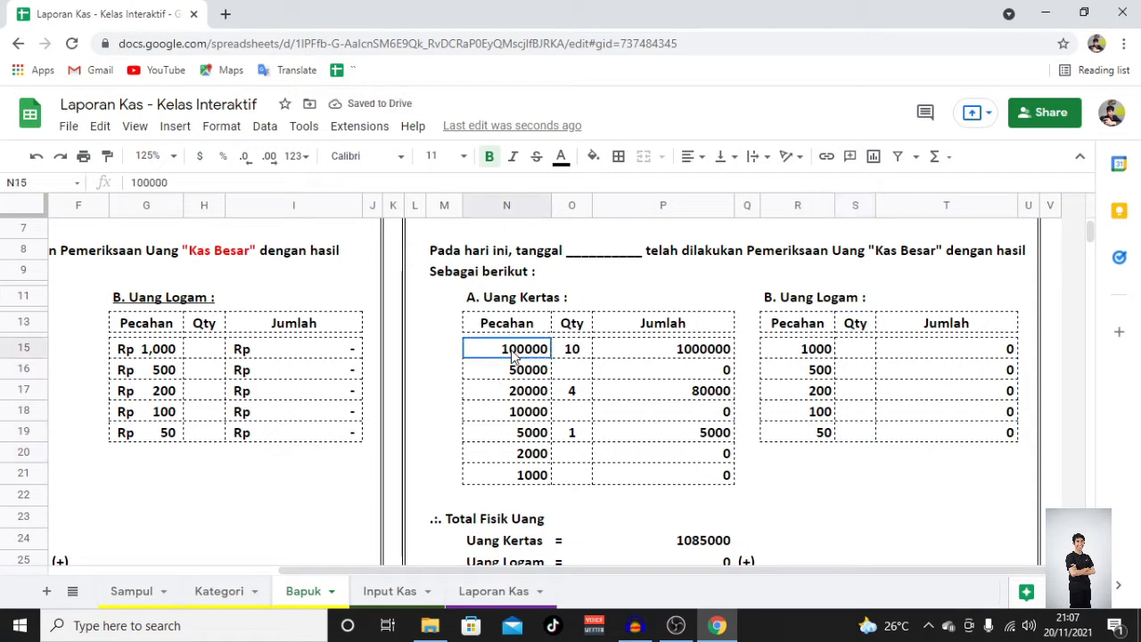
left_click(521, 477, "shift")
left_click(225, 129)
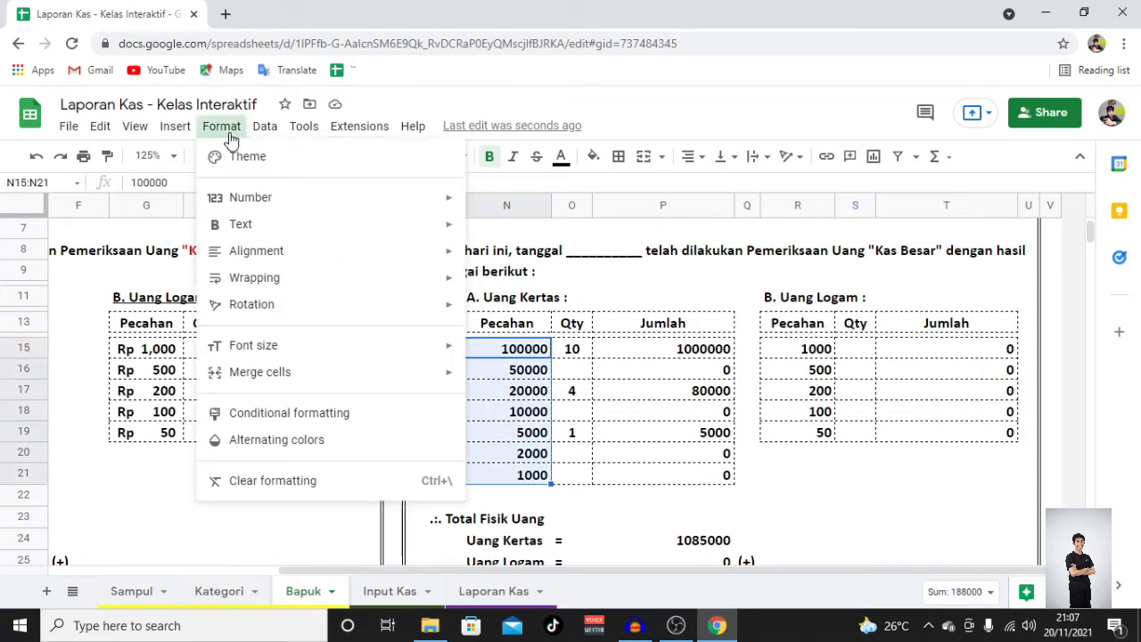
mouse_move(297, 198)
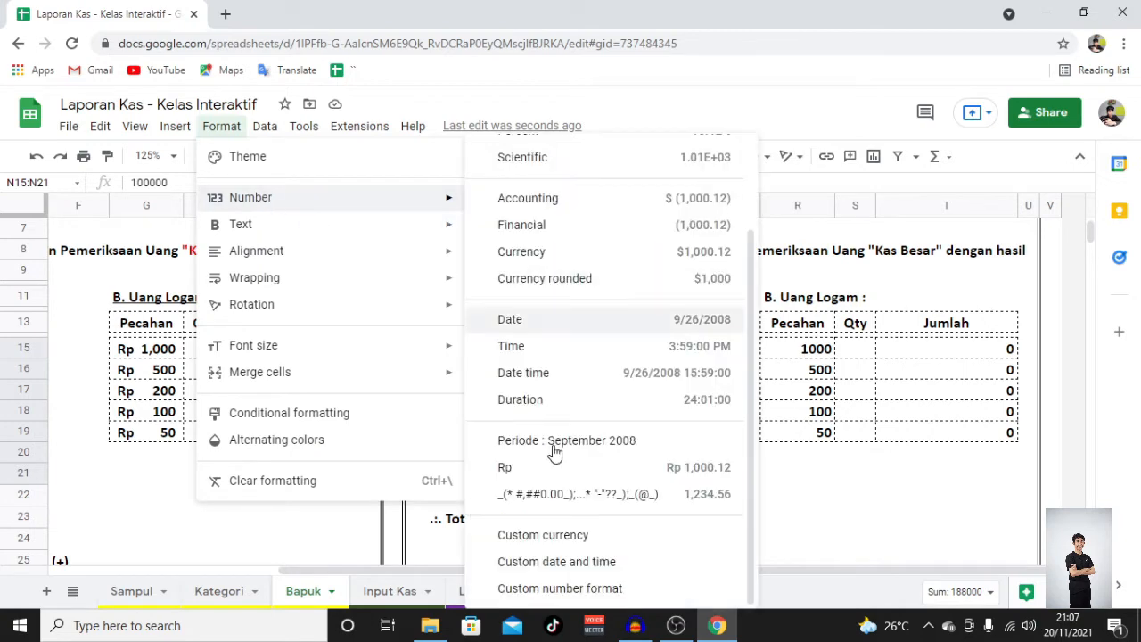
left_click(558, 538)
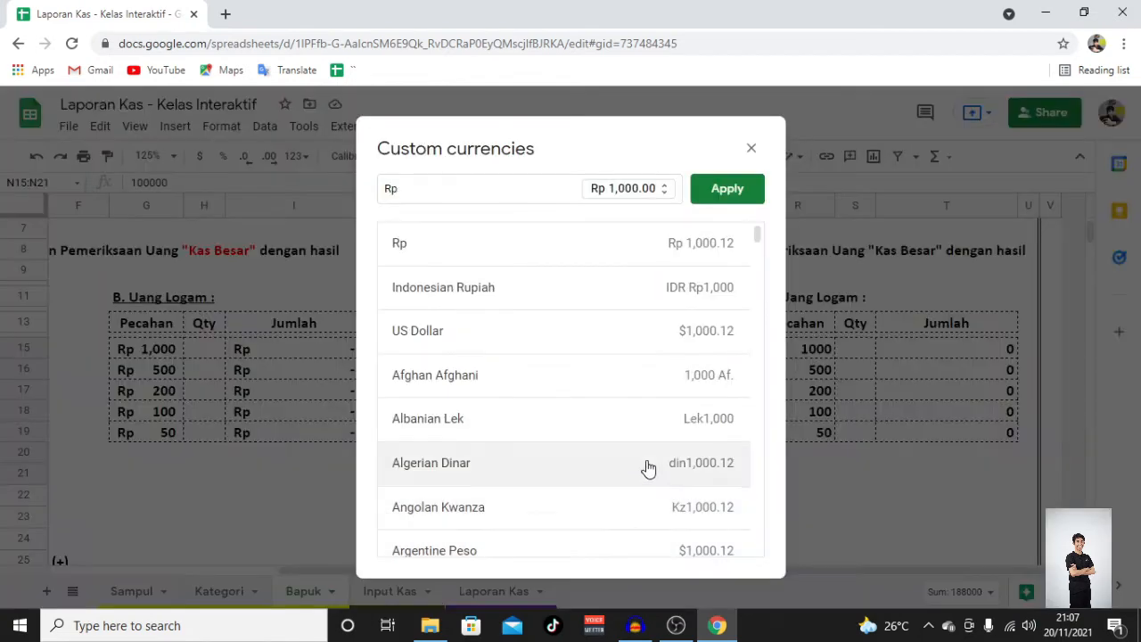
left_click(722, 188)
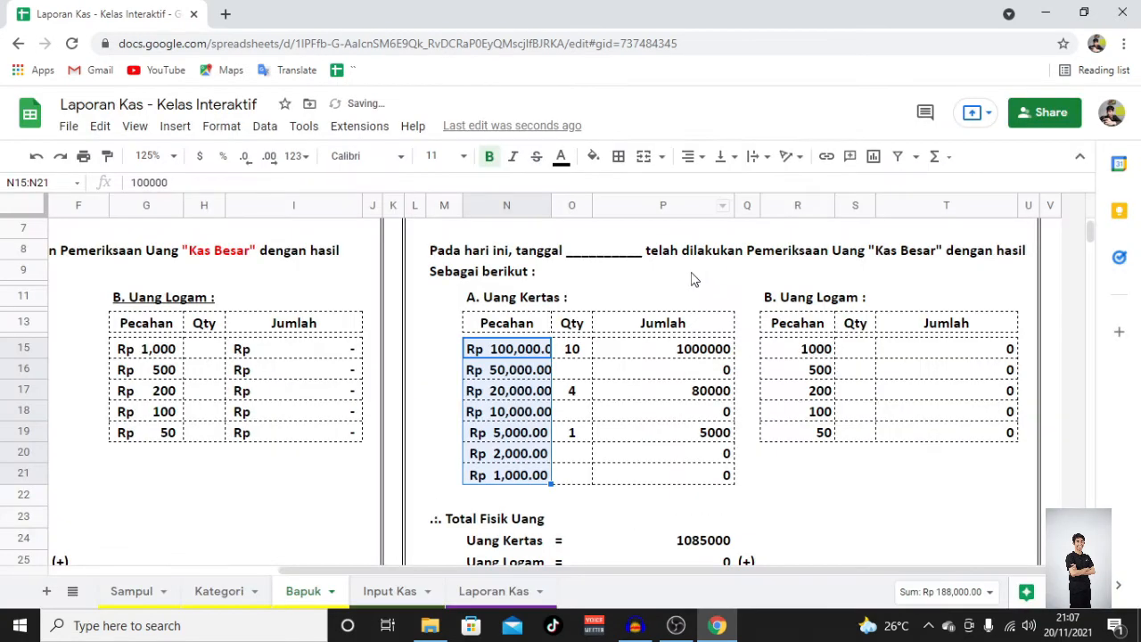
left_click(246, 160)
left_click(245, 161)
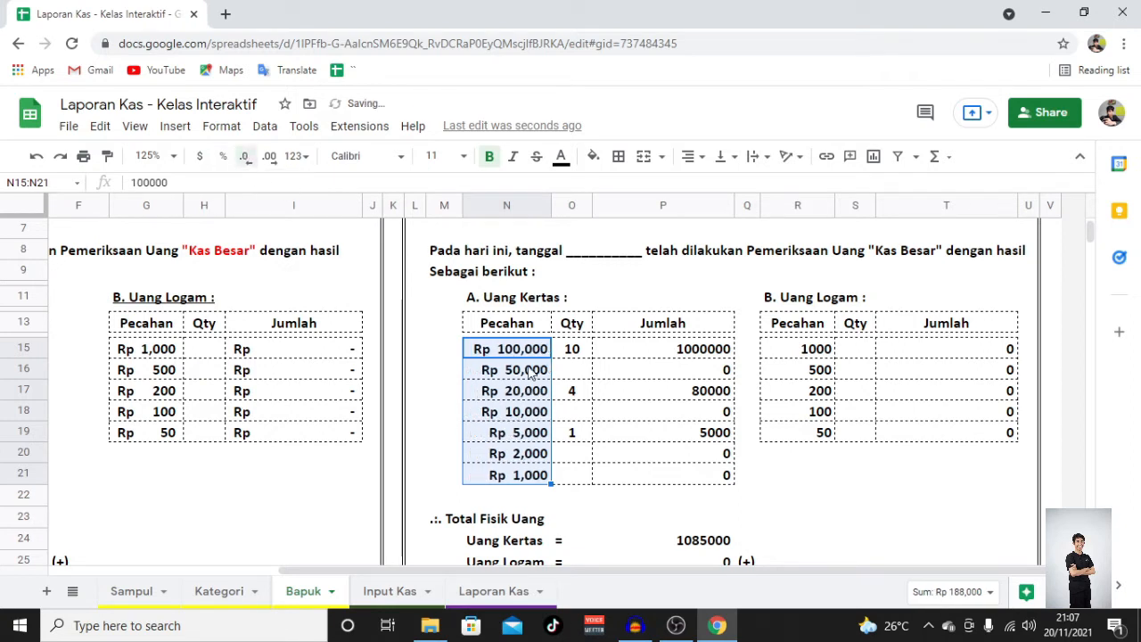
Step: Copy N15 and paste only its formatting onto the Jumlah values in P15:P21
left_click(702, 351)
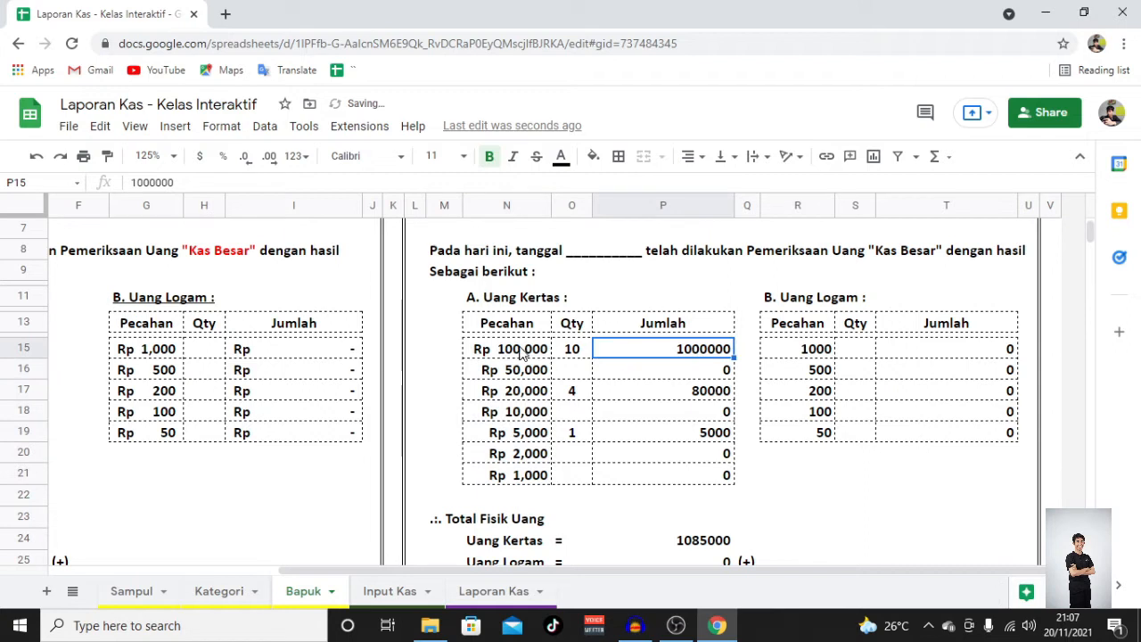
left_click(525, 353)
key("ctrl+c")
left_click_drag(669, 355, 692, 481)
right_click(687, 439)
mouse_move(760, 268)
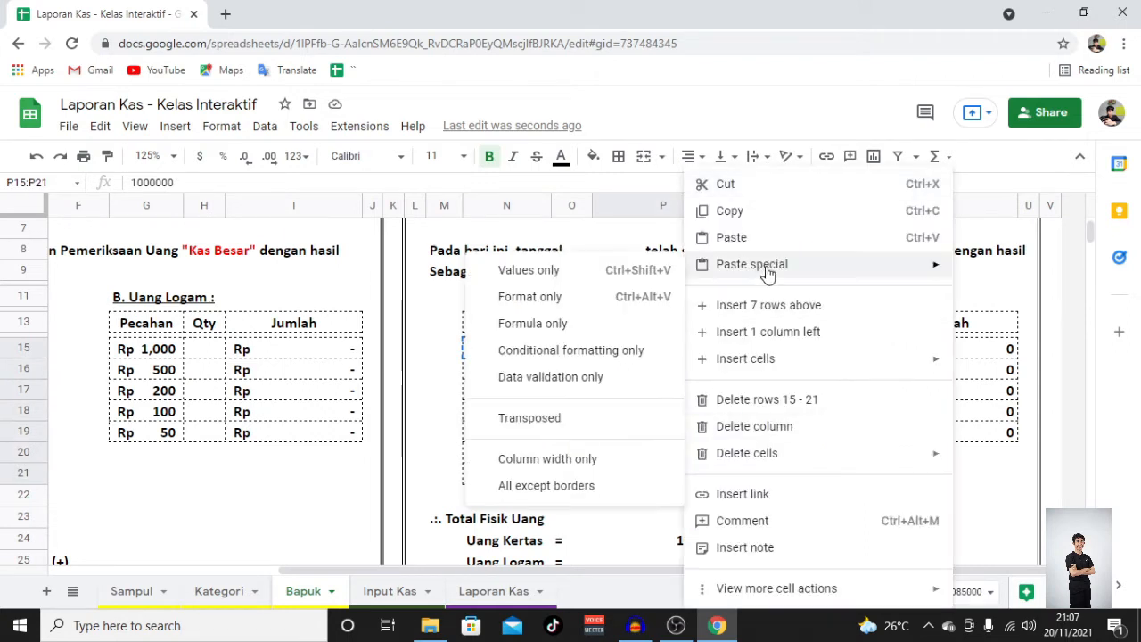
left_click(555, 305)
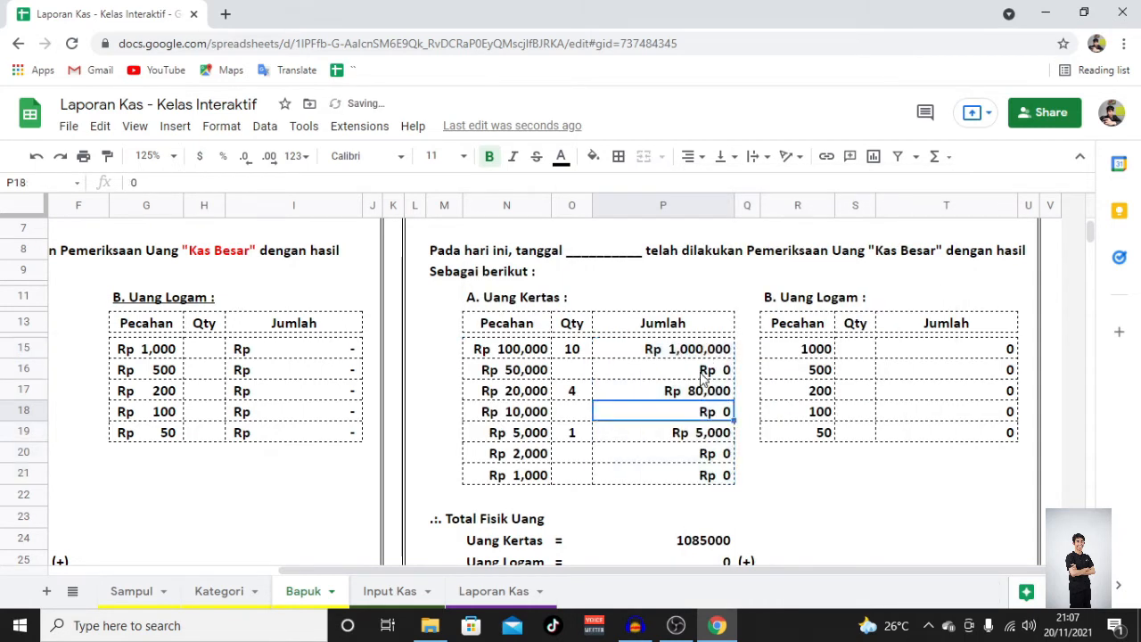
left_click(703, 371)
left_click(671, 354)
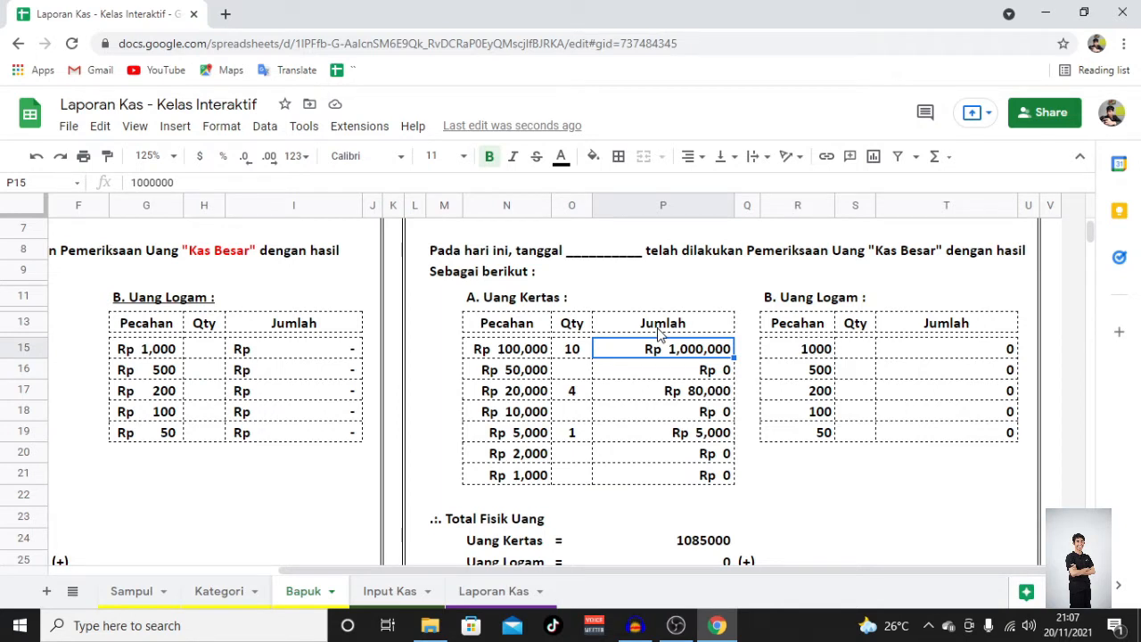
Step: Enter the formula =sum(N15*O15) in the first Jumlah cell, P15, of the Uang Kertas table
type("=")
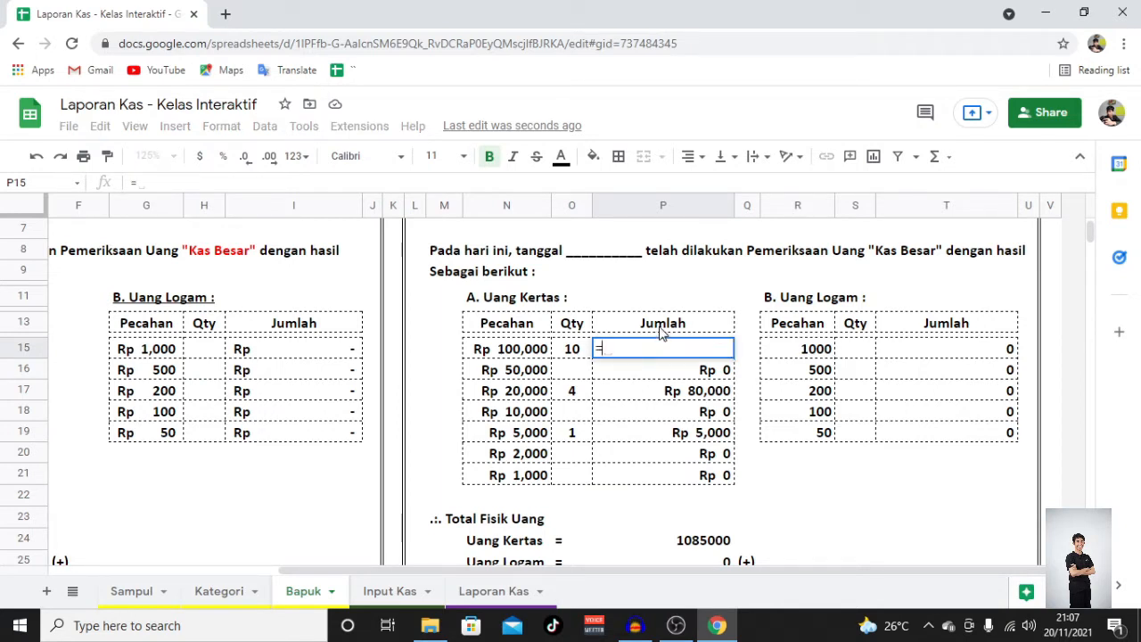
type("sum(")
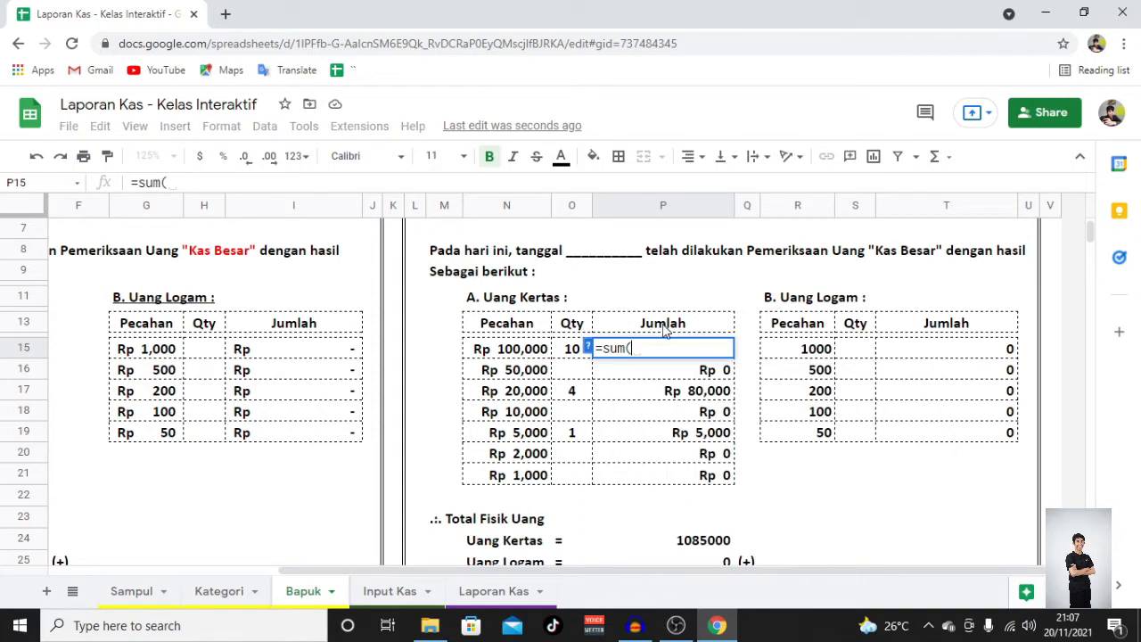
left_click(536, 353)
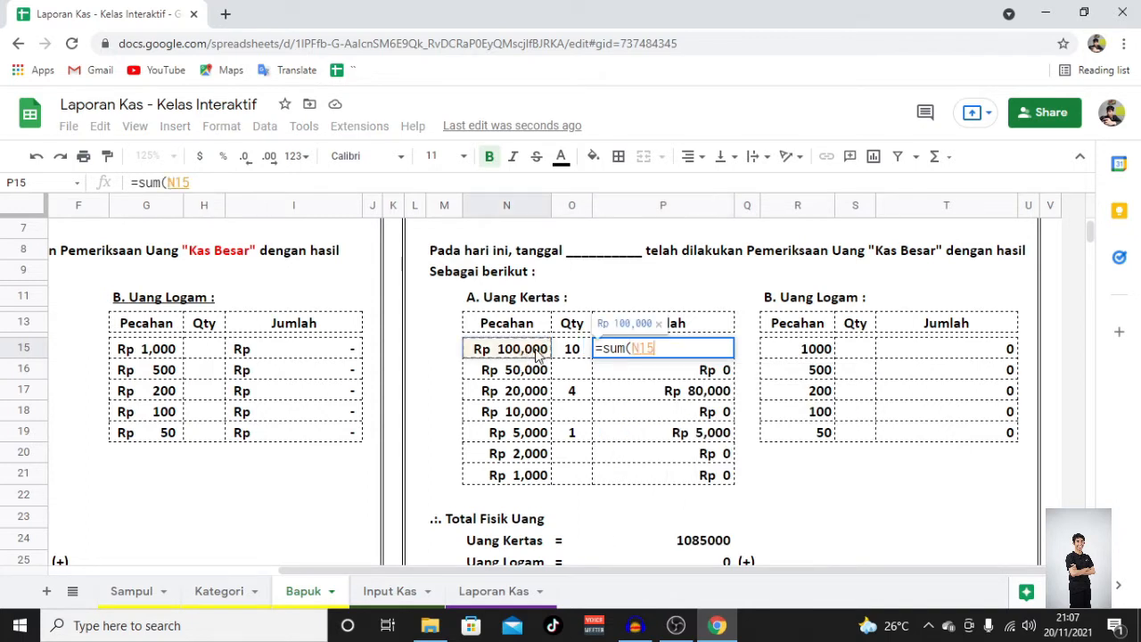
type("*")
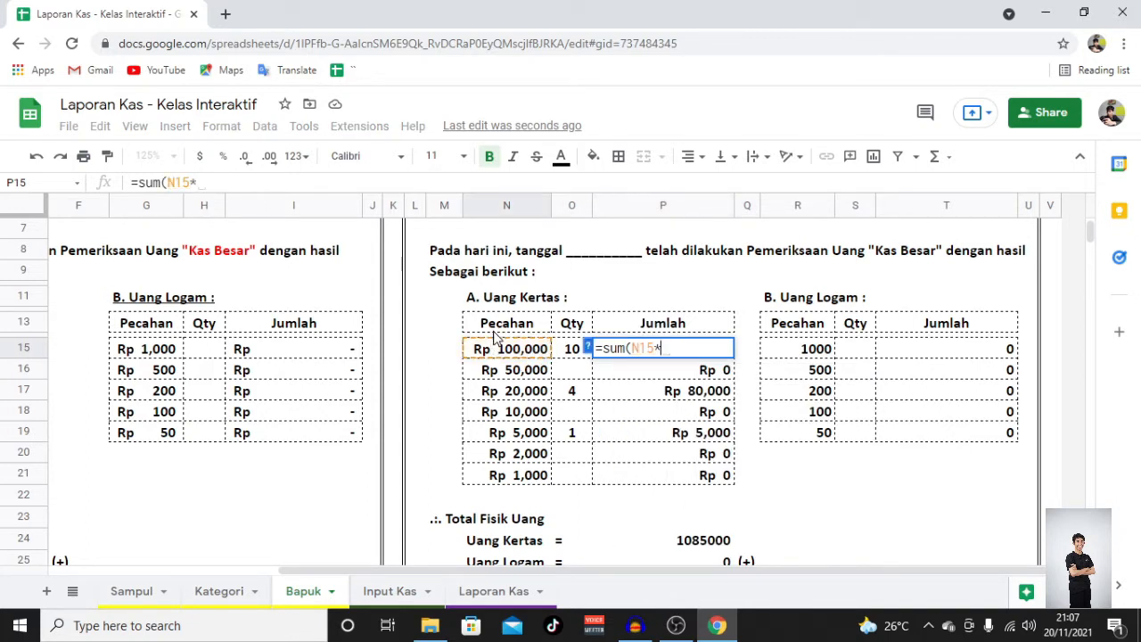
left_click(575, 353)
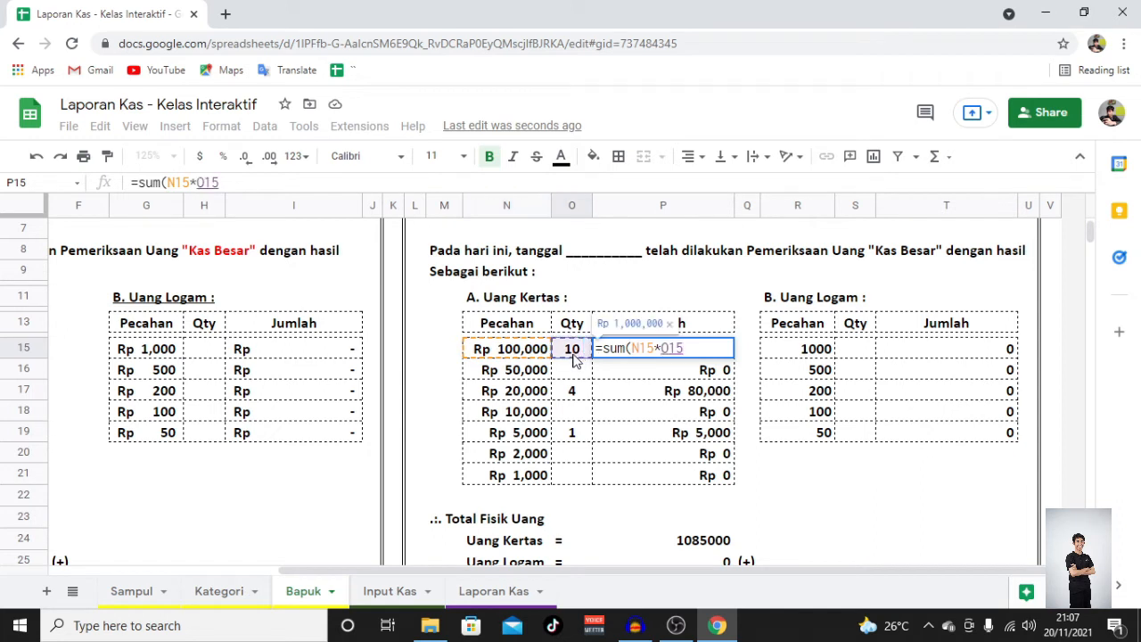
key("Return")
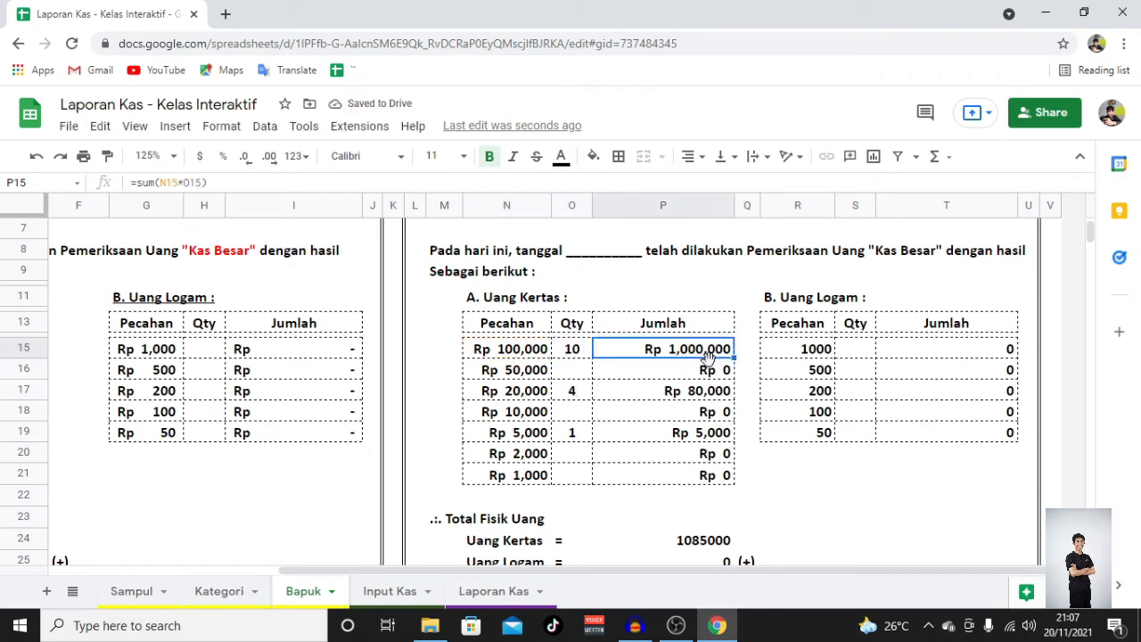
Step: Copy the P15 formula to the whole Uang Kertas Jumlah range P15:P21
key("ctrl+c")
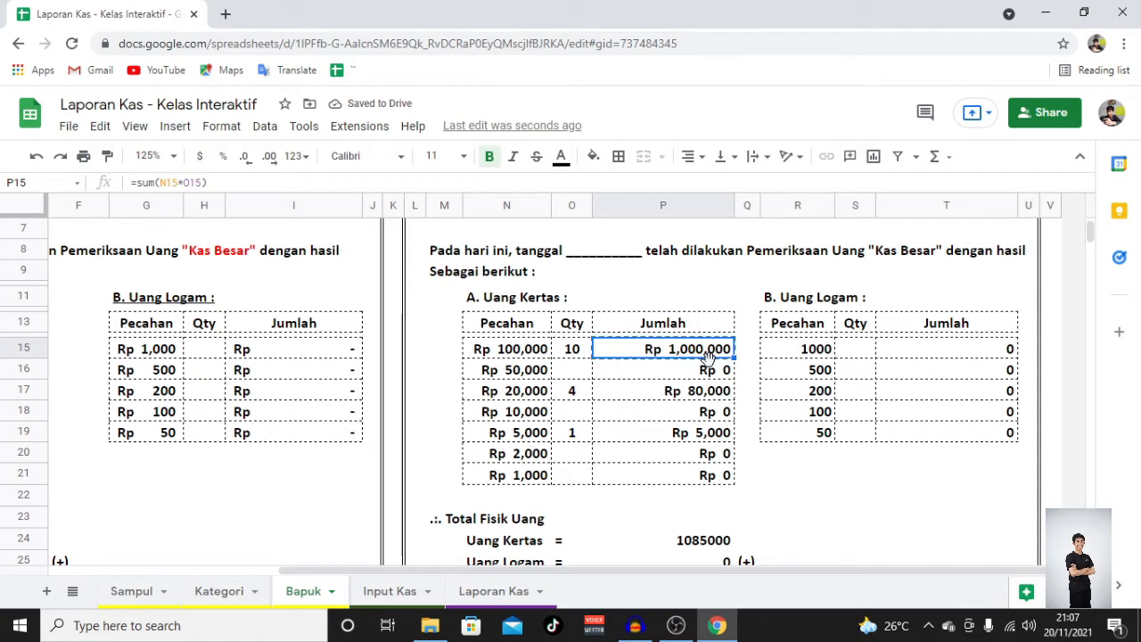
left_click(717, 482, "shift")
key("ctrl+v")
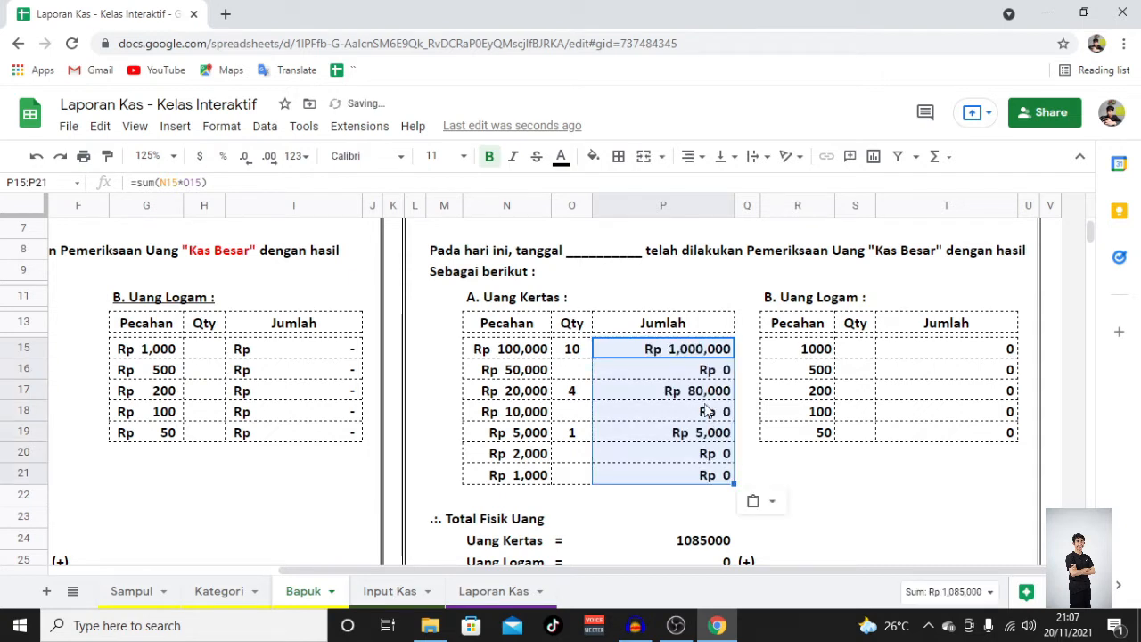
Step: Compare the Jumlah number formatting with the original form and inspect the custom number format of the original cell I15
left_click(692, 357)
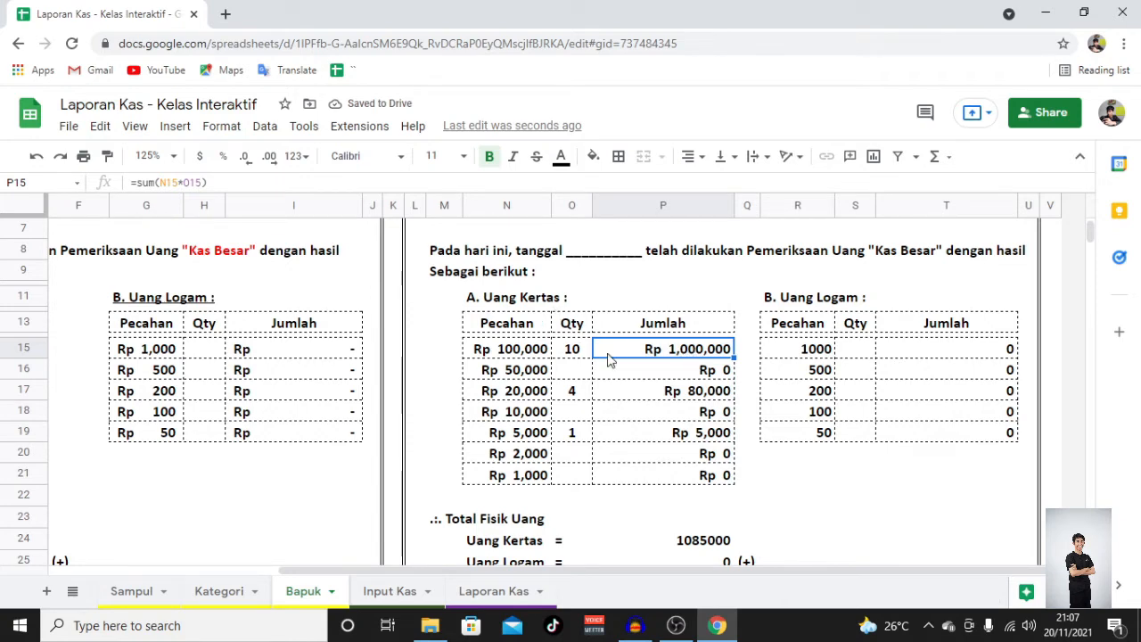
scroll(624, 374, "left", 5)
scroll(624, 375, "right", 3)
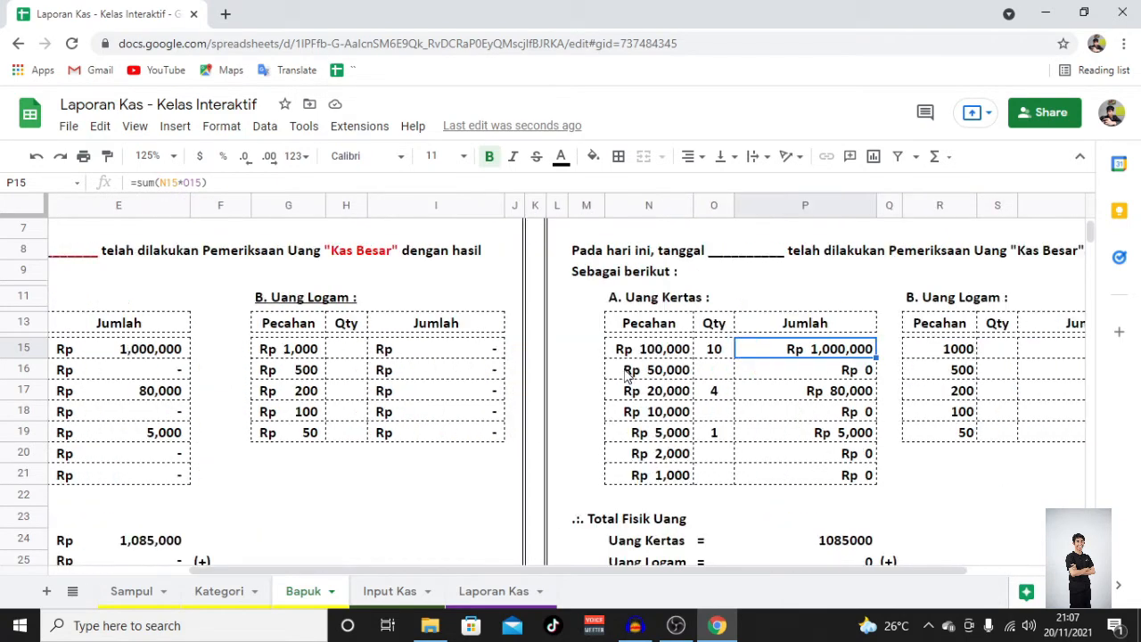
scroll(682, 371, "right", 2)
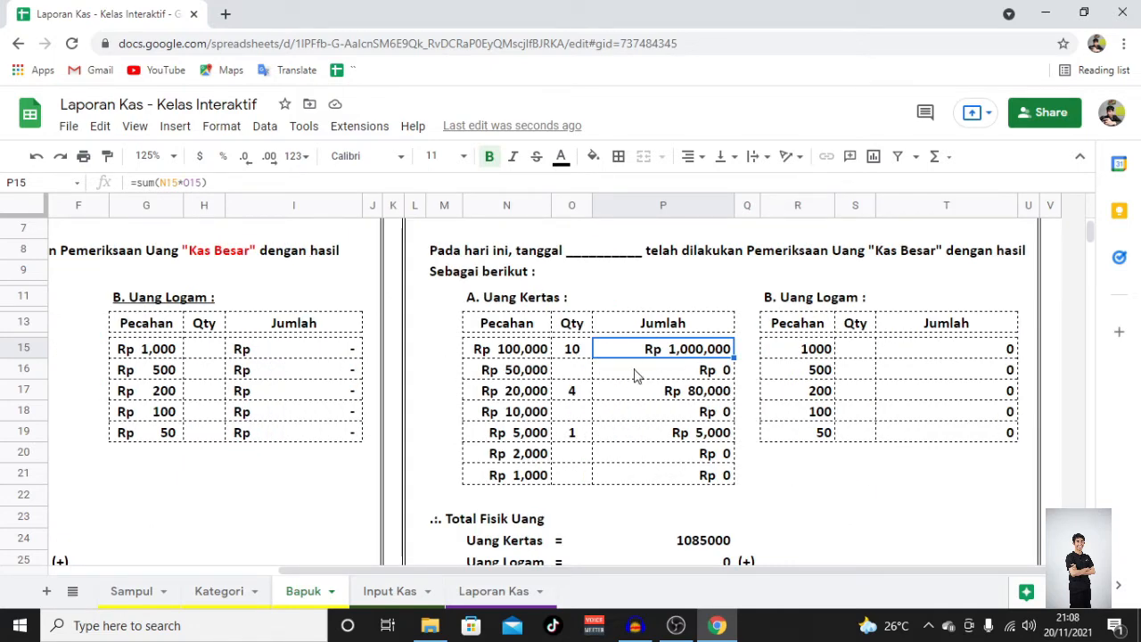
left_click(638, 370)
left_click(298, 352)
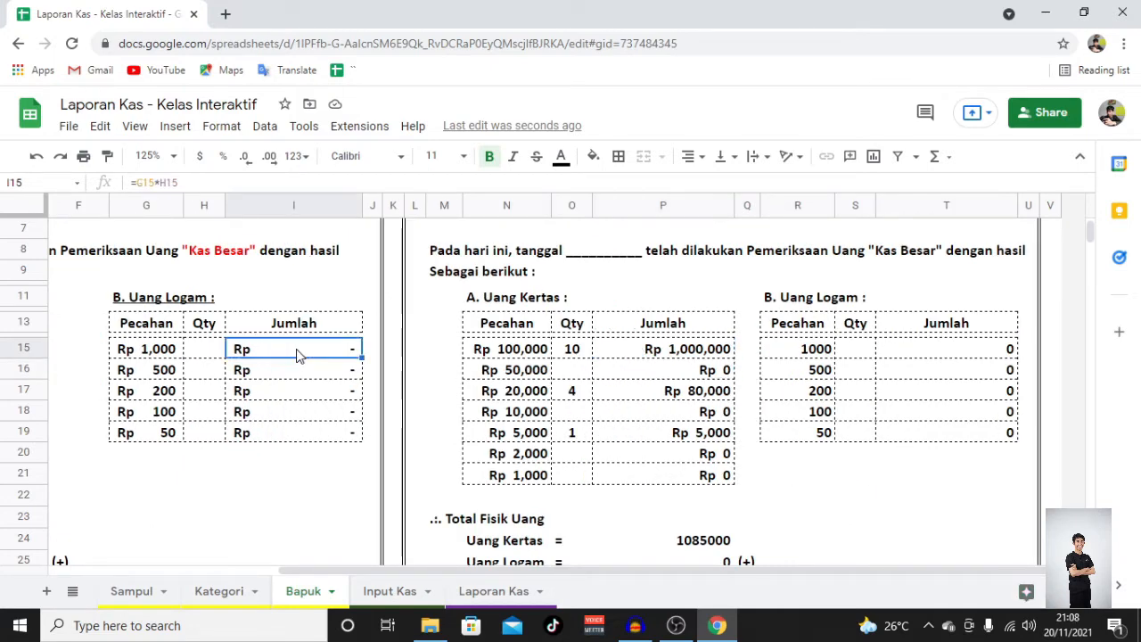
left_click(223, 133)
mouse_move(265, 201)
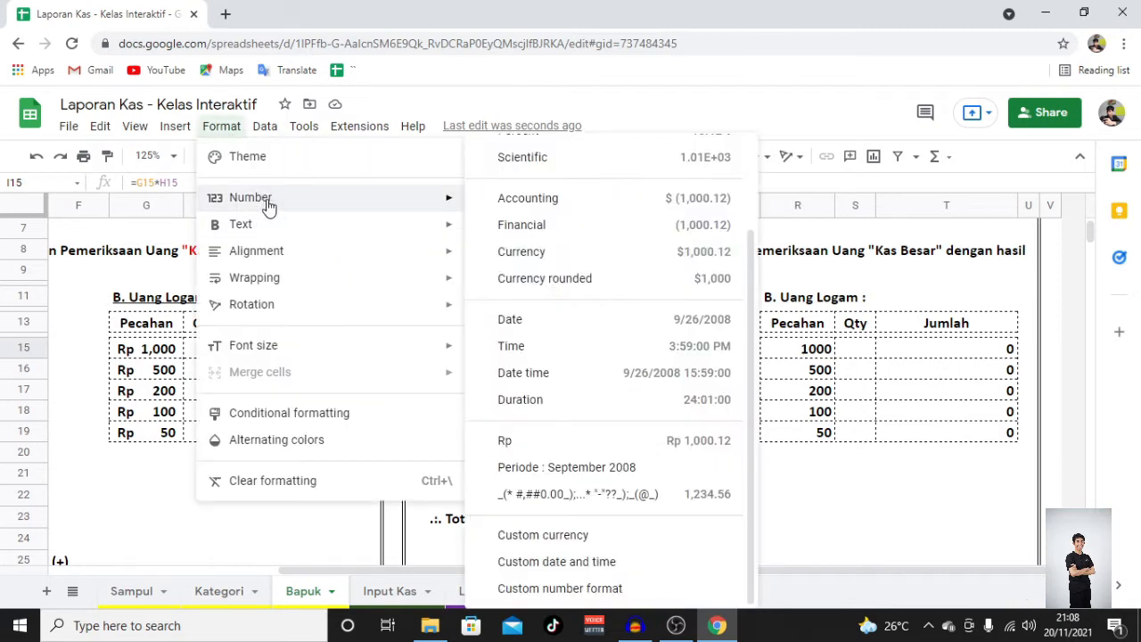
left_click(554, 589)
key("Escape")
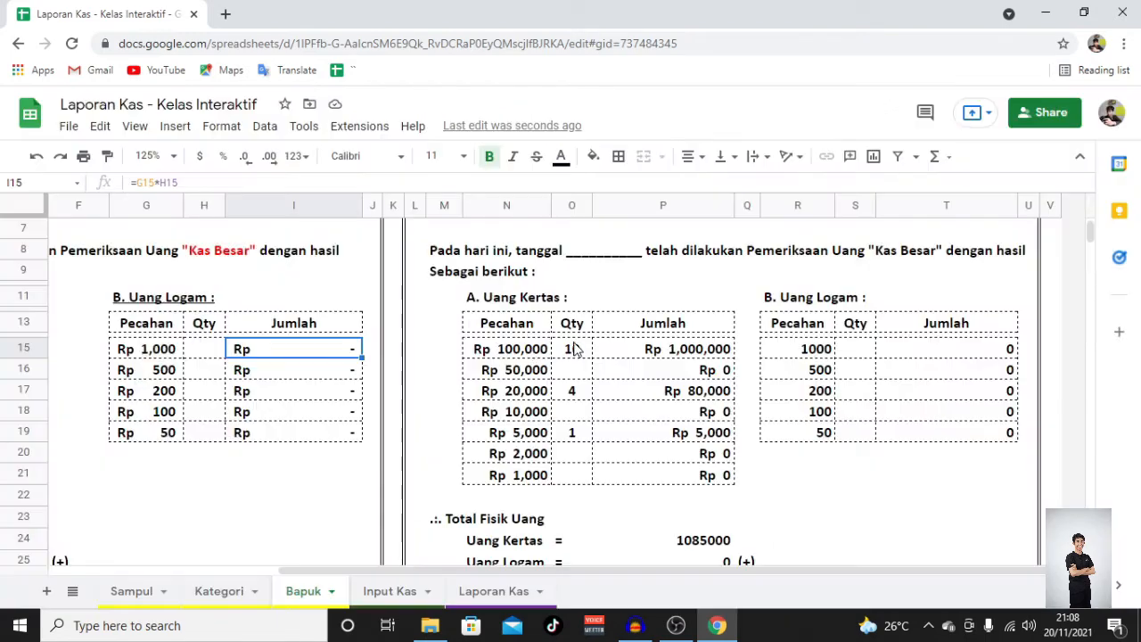
Step: Start a custom number format for P15 from the dollar accounting preset without decimals, _($* #,##0_);_($* (#,##0);_($* "-"_);_(@_)
left_click(675, 352)
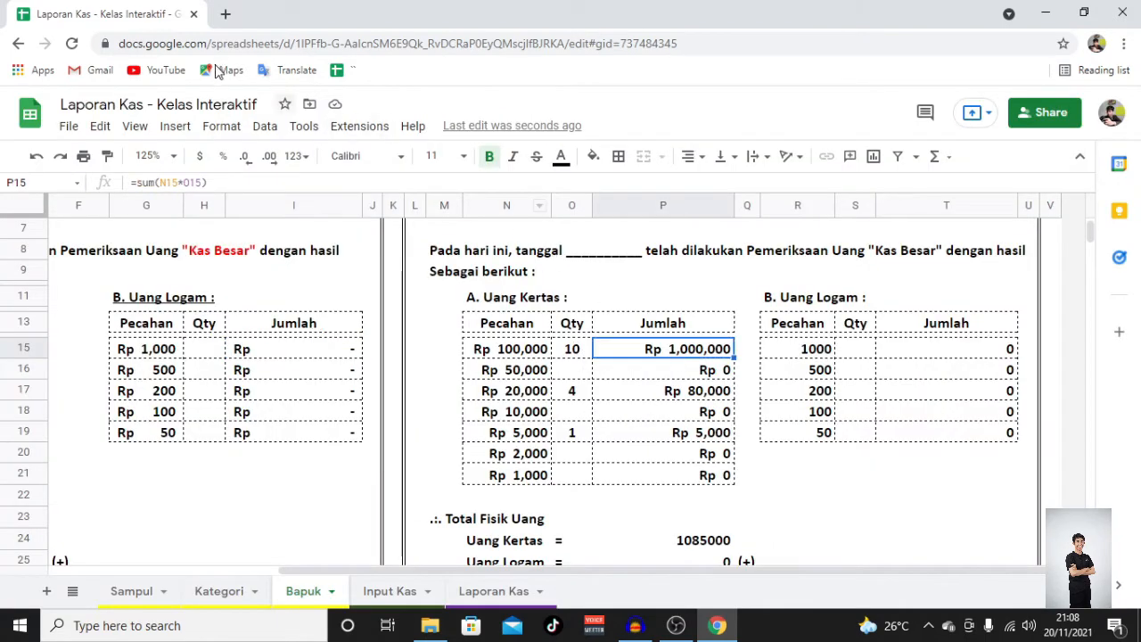
left_click(223, 128)
mouse_move(247, 196)
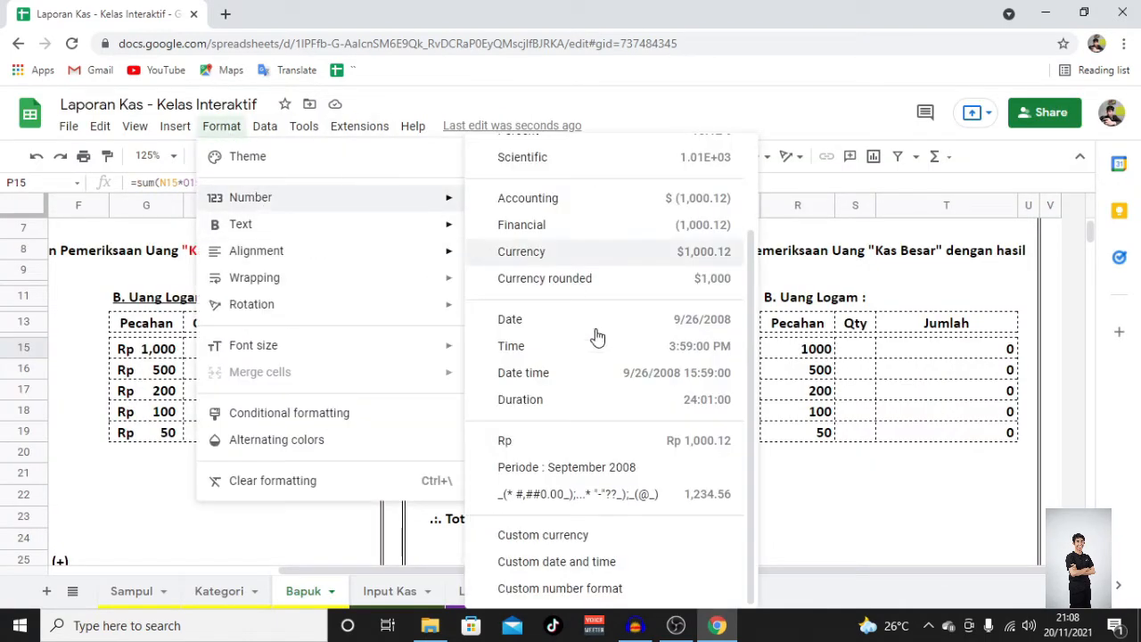
left_click(591, 590)
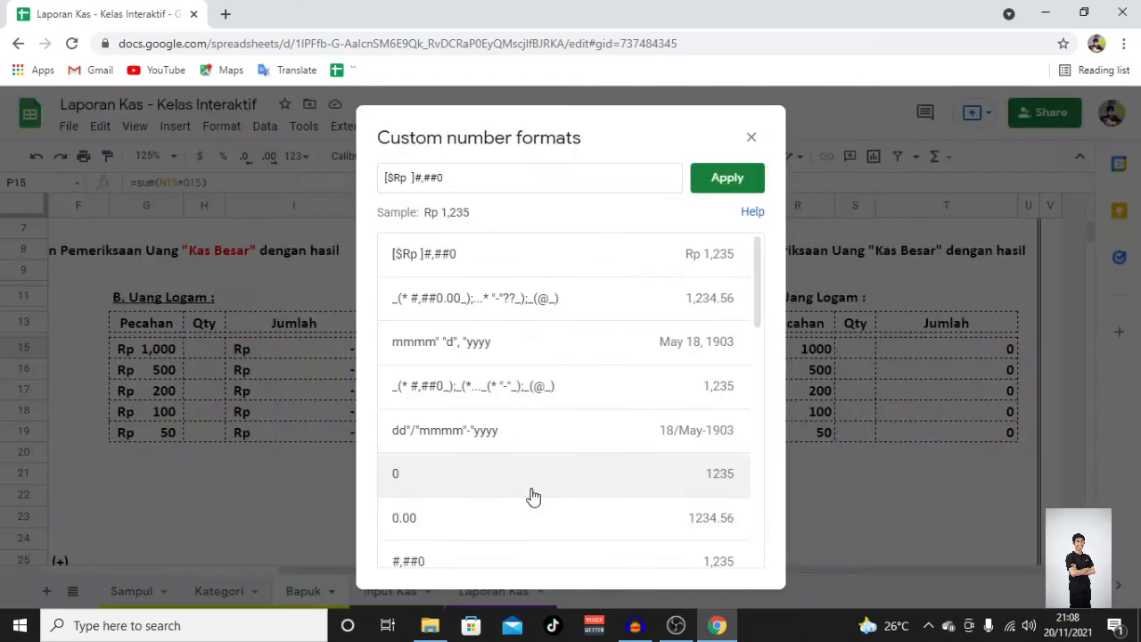
scroll(461, 330, "down", 10)
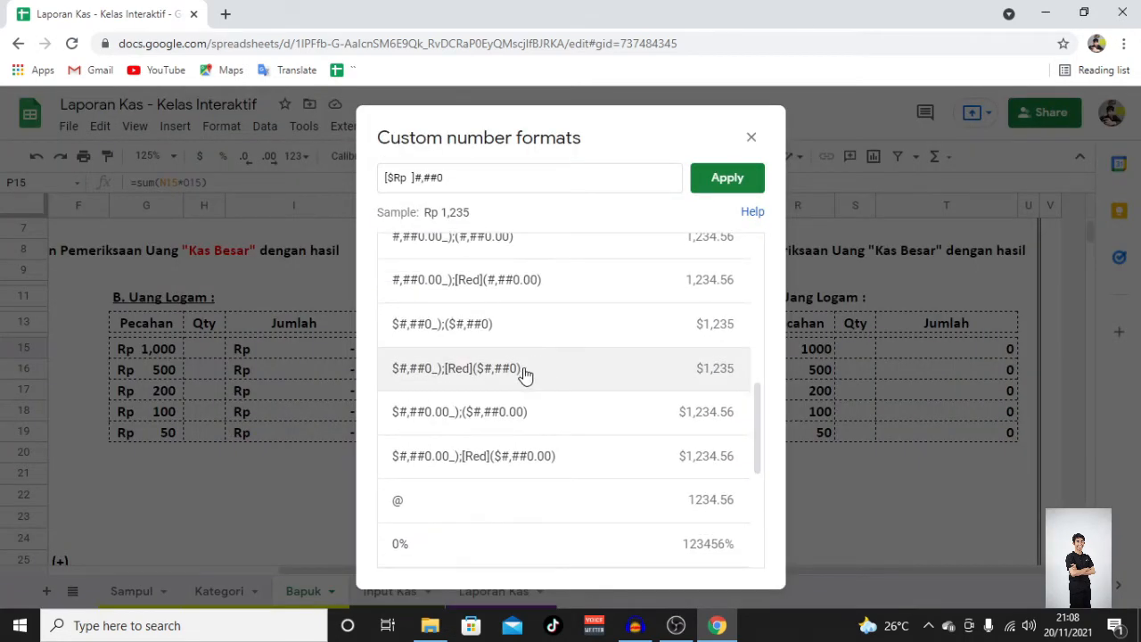
scroll(524, 375, "down", 4)
scroll(535, 370, "up", 2)
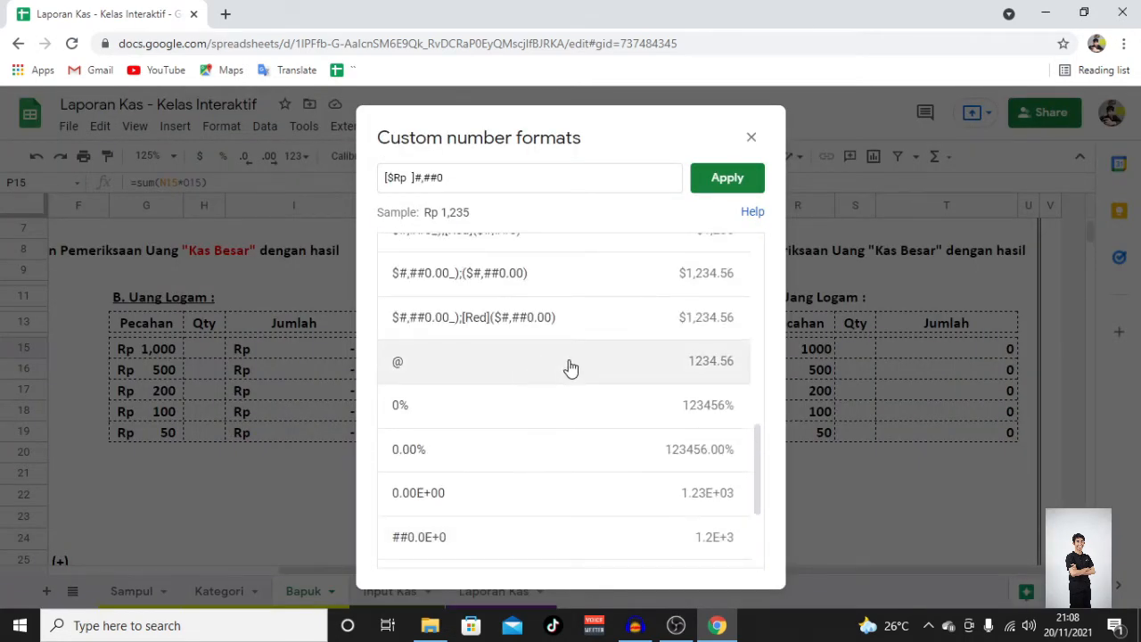
scroll(571, 369, "up", 2)
scroll(576, 371, "down", 6)
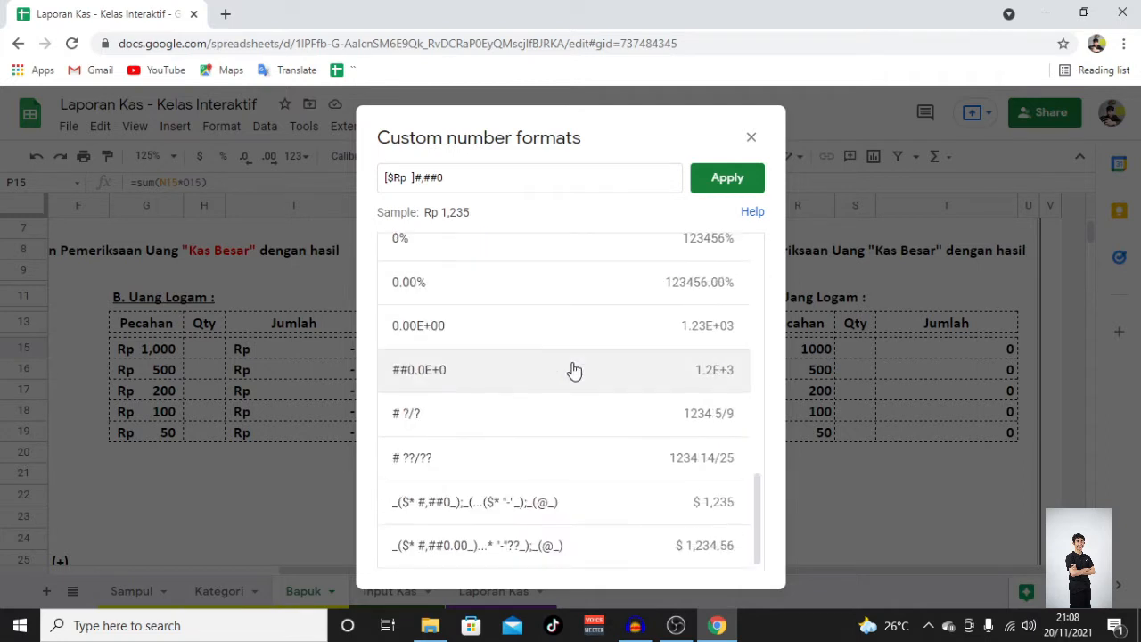
left_click(634, 515)
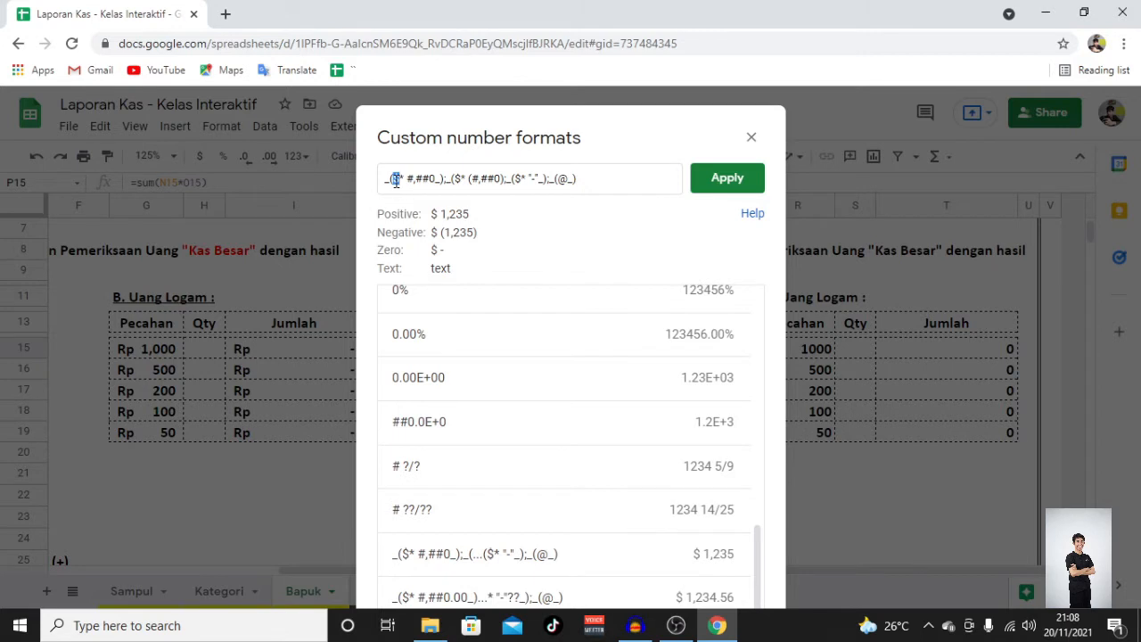
Step: Replace the dollar signs in the positive, negative and zero sections with Rp and apply the custom format to P15
type("Rp")
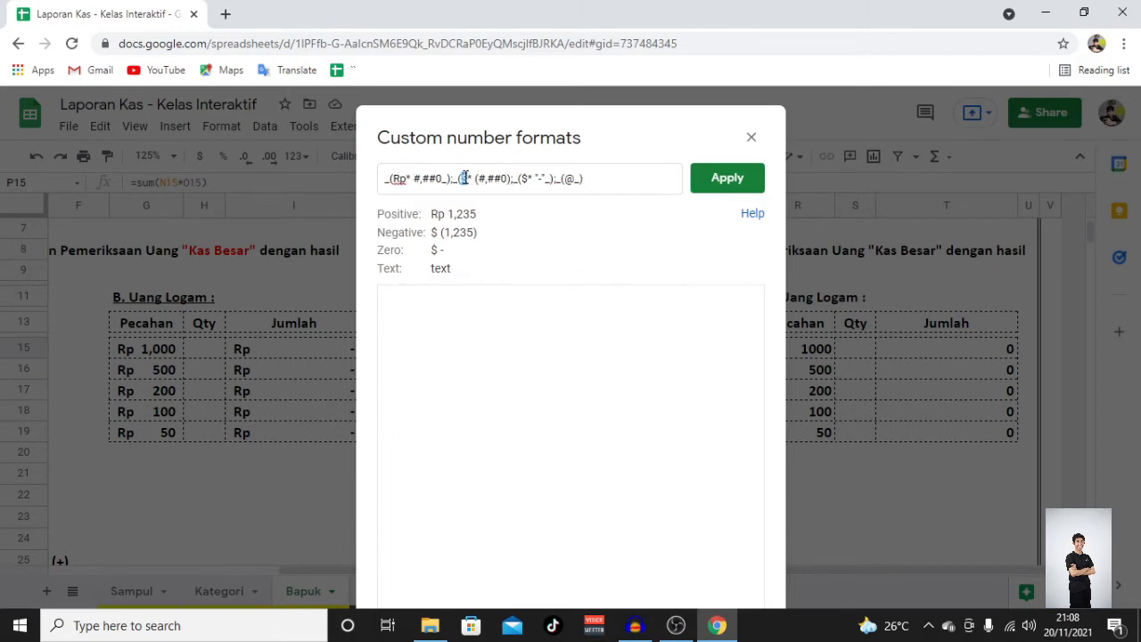
type("Rp")
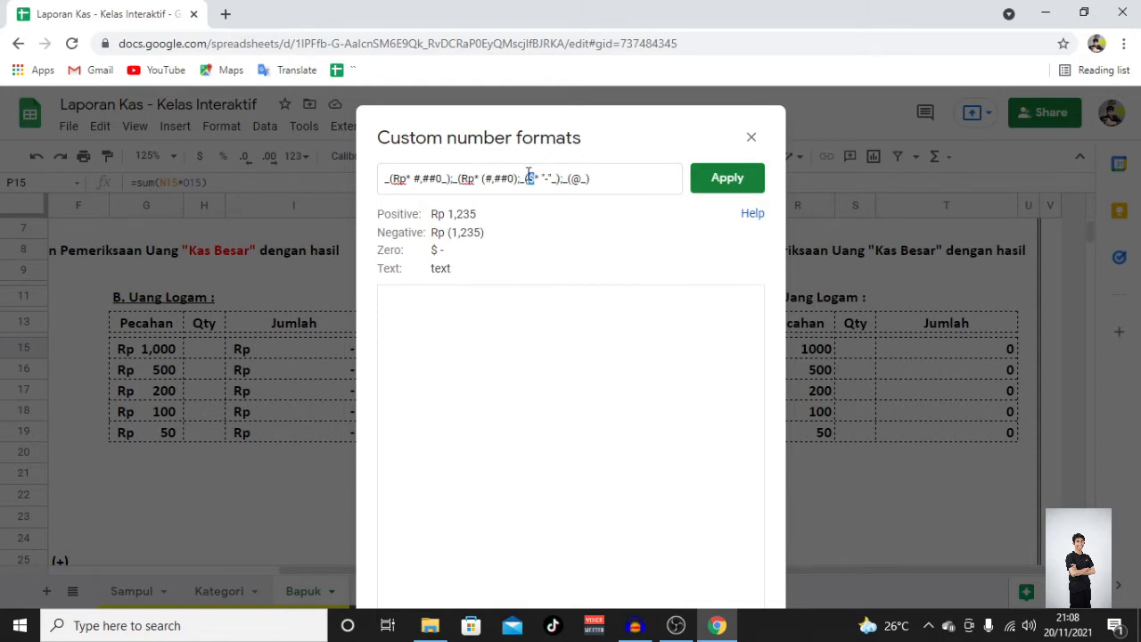
type("Rp")
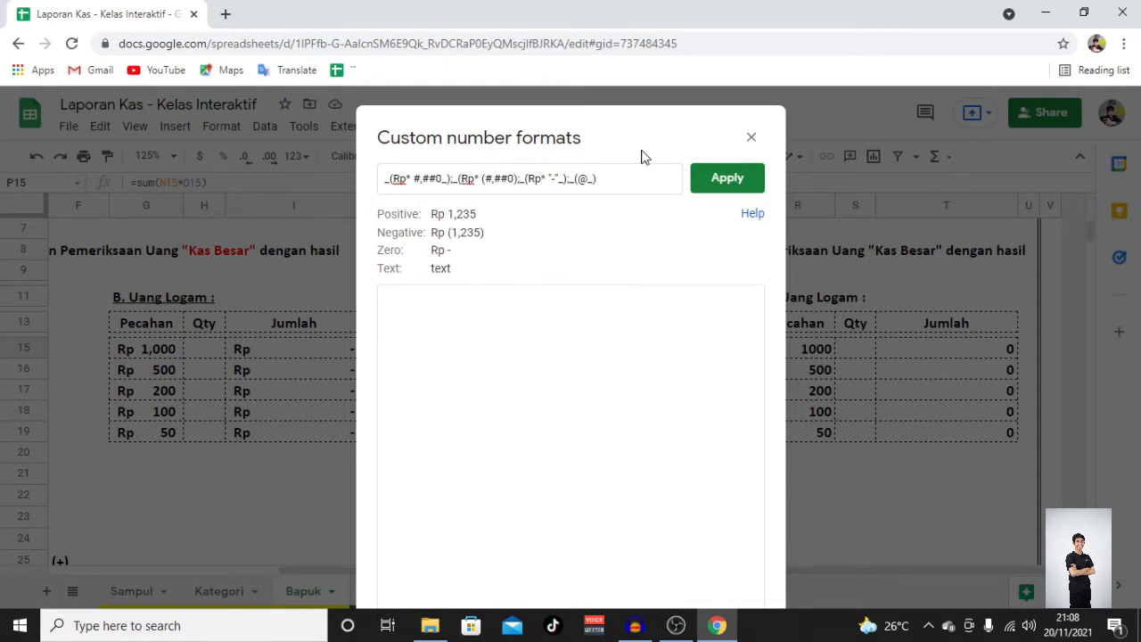
left_click(703, 180)
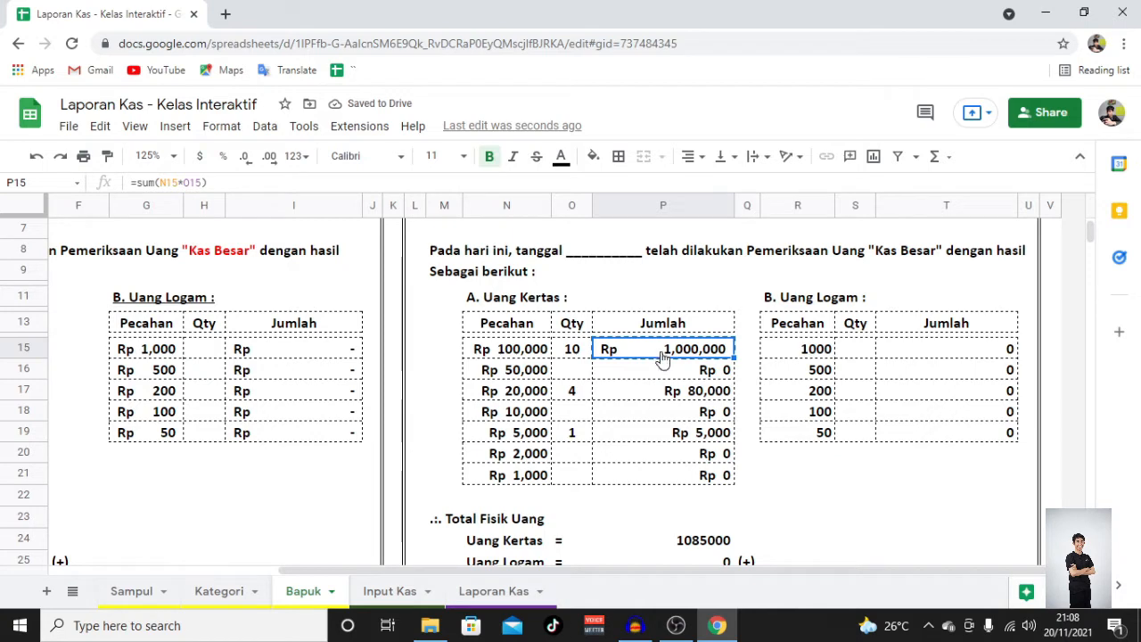
Step: Copy P15 and paste only its Rp accounting format onto the Jumlah values in P15:P21
right_click(660, 358)
left_click(725, 214)
left_click_drag(663, 352, 678, 479)
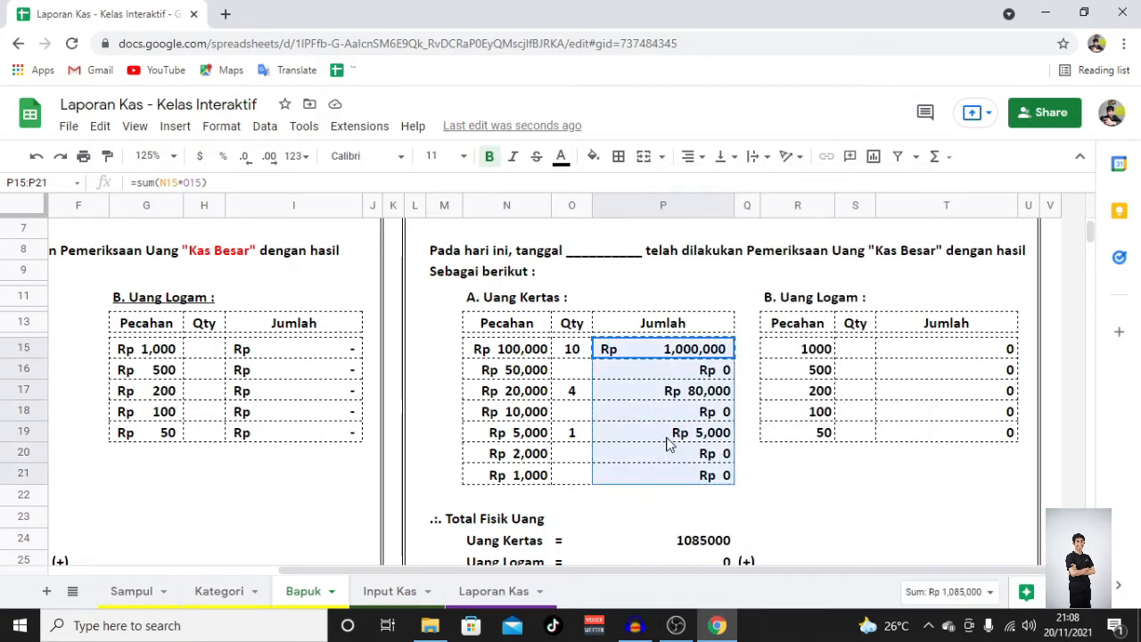
right_click(669, 443)
mouse_move(705, 289)
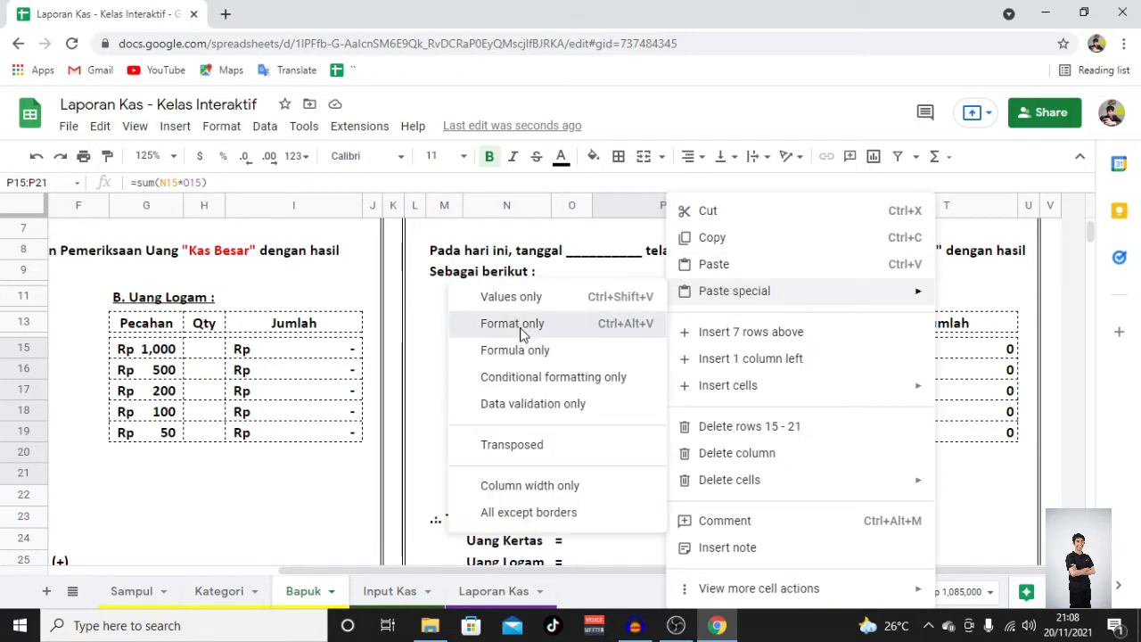
left_click(523, 333)
Step: Paste only the copied Rp accounting format onto the Pecahan values in N15:N21
left_click_drag(526, 354, 520, 470)
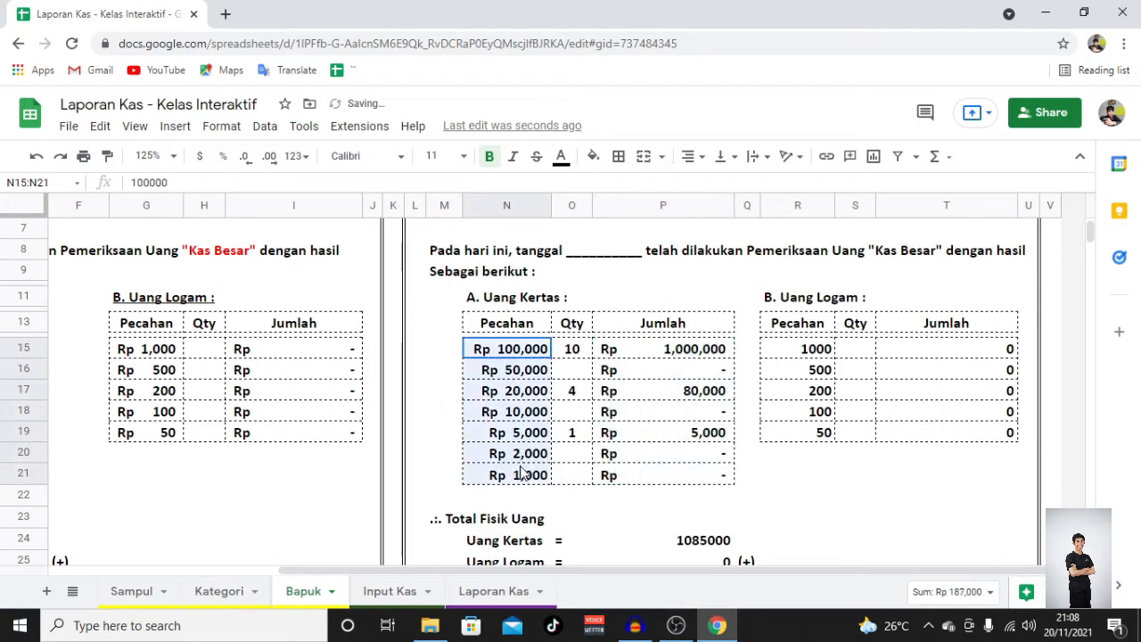
right_click(530, 401)
mouse_move(531, 264)
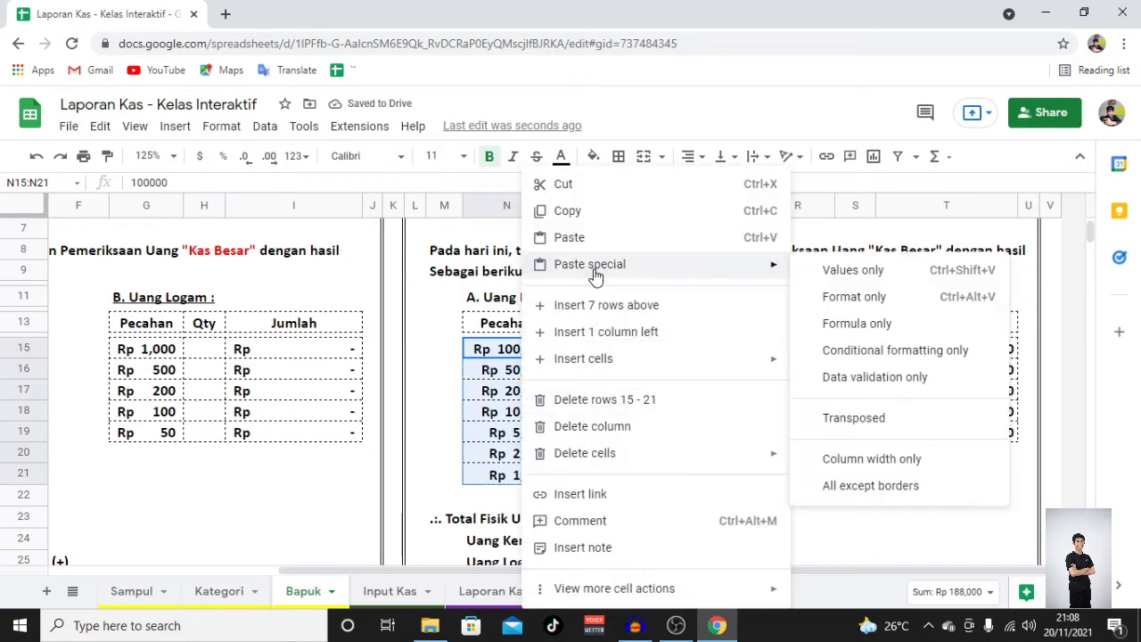
left_click(857, 301)
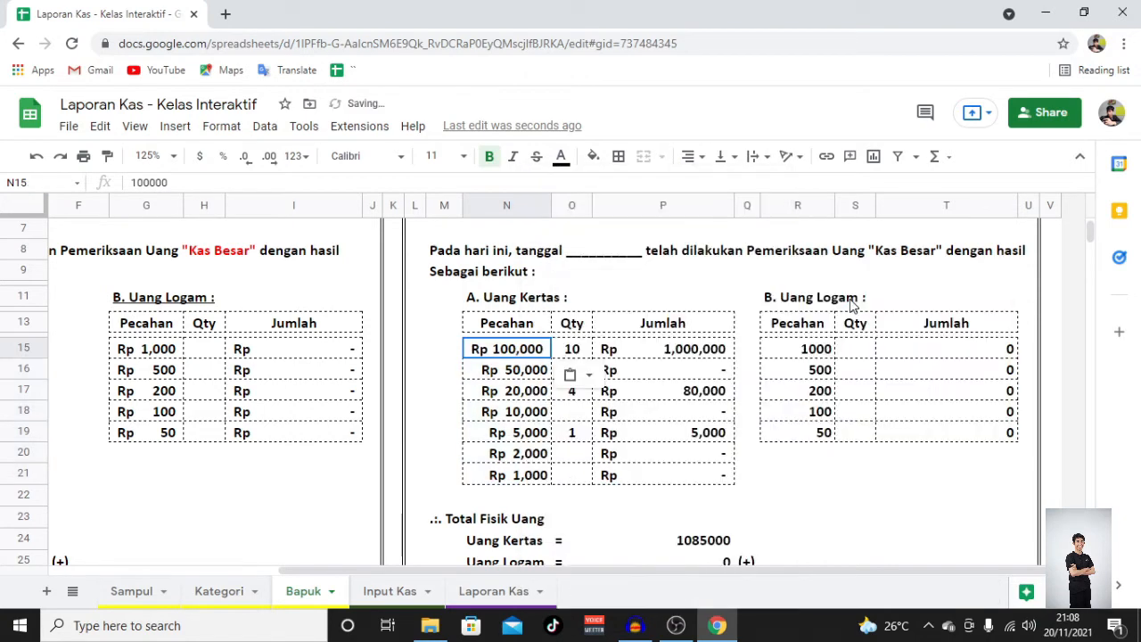
left_click(535, 486, "shift")
right_click(535, 482)
mouse_move(606, 264)
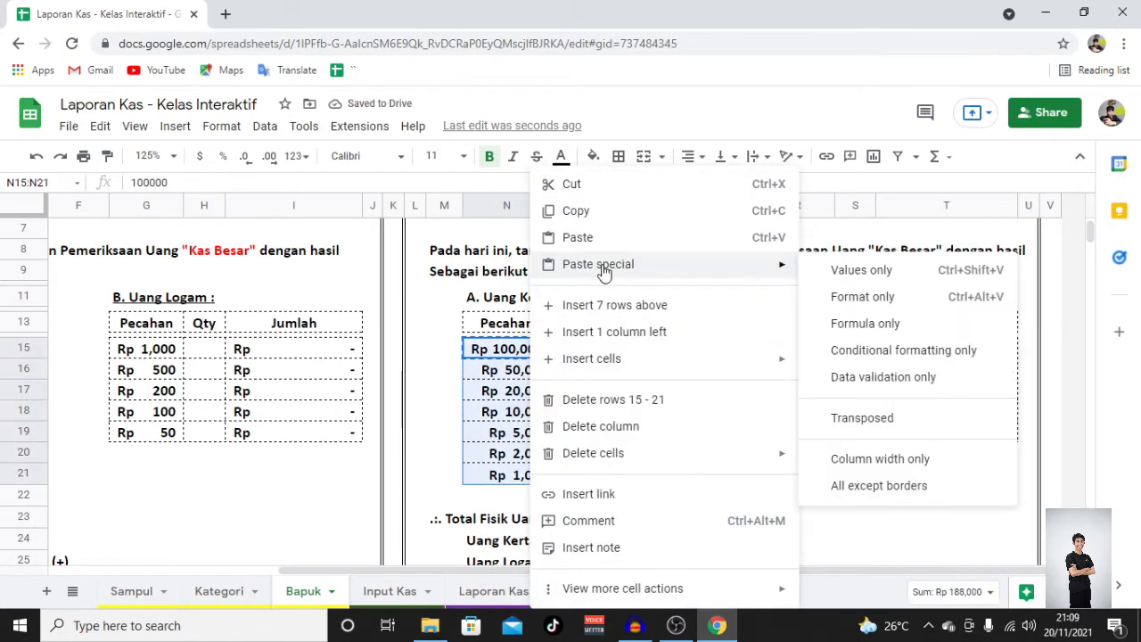
left_click(886, 303)
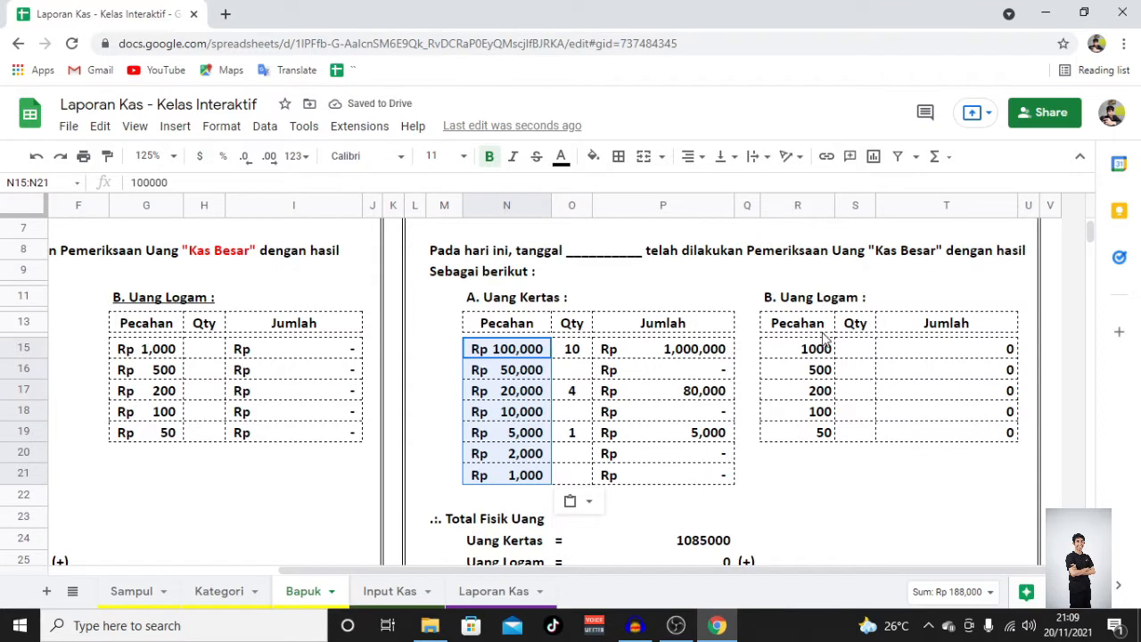
Step: Copy N15:P19 from the Uang Kertas table and paste only its format onto the Uang Logam table starting at R15
left_click_drag(512, 358, 663, 444)
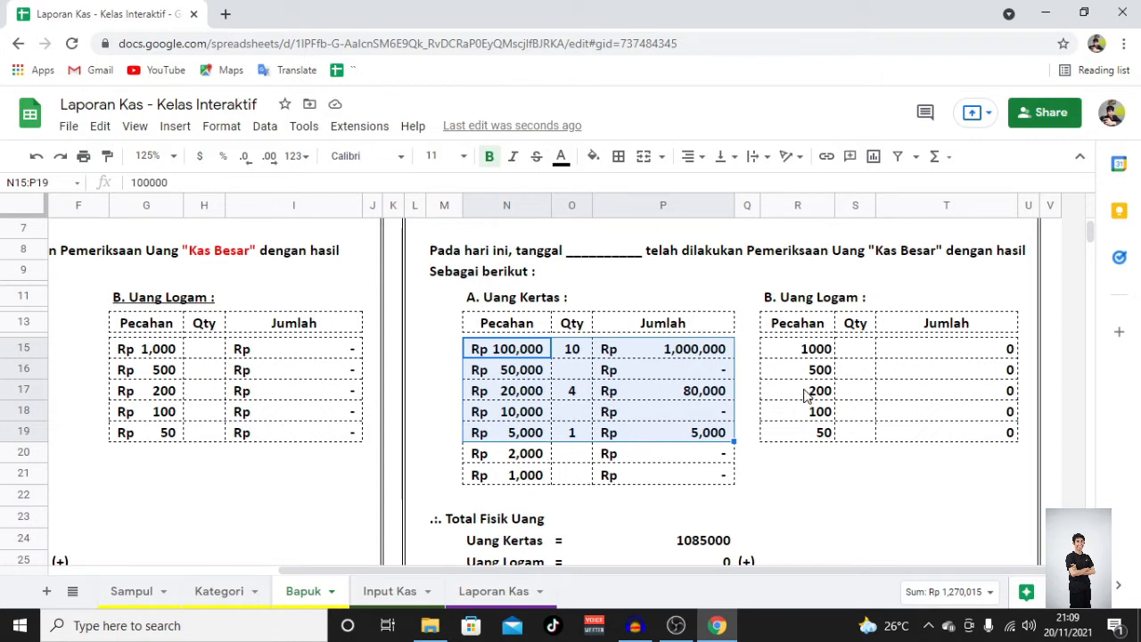
key("ctrl+c")
left_click(812, 357)
right_click(812, 357)
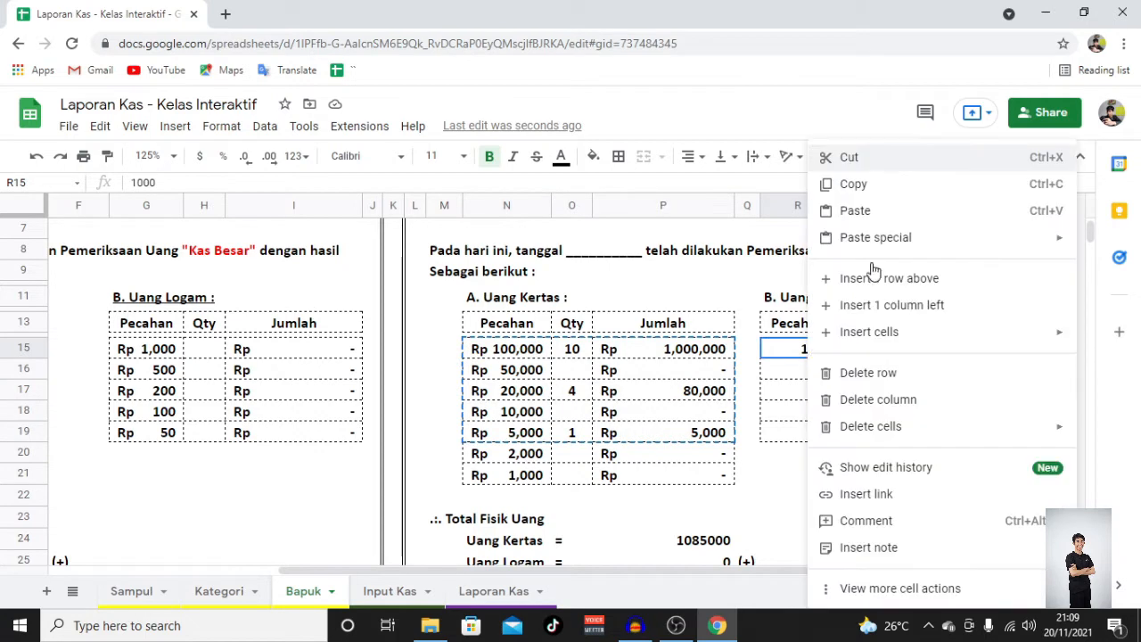
mouse_move(874, 238)
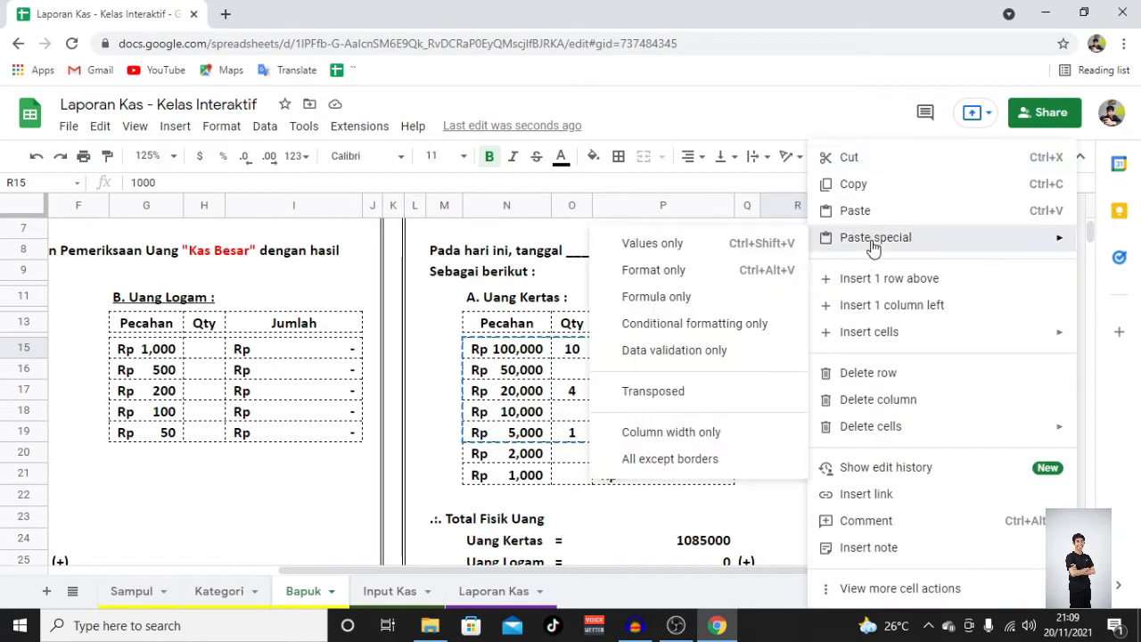
left_click(701, 270)
left_click(856, 515)
Step: Replace the Uang Kertas amount in P24 with the formula =sum(P15:P21)
scroll(704, 481, "down", 3)
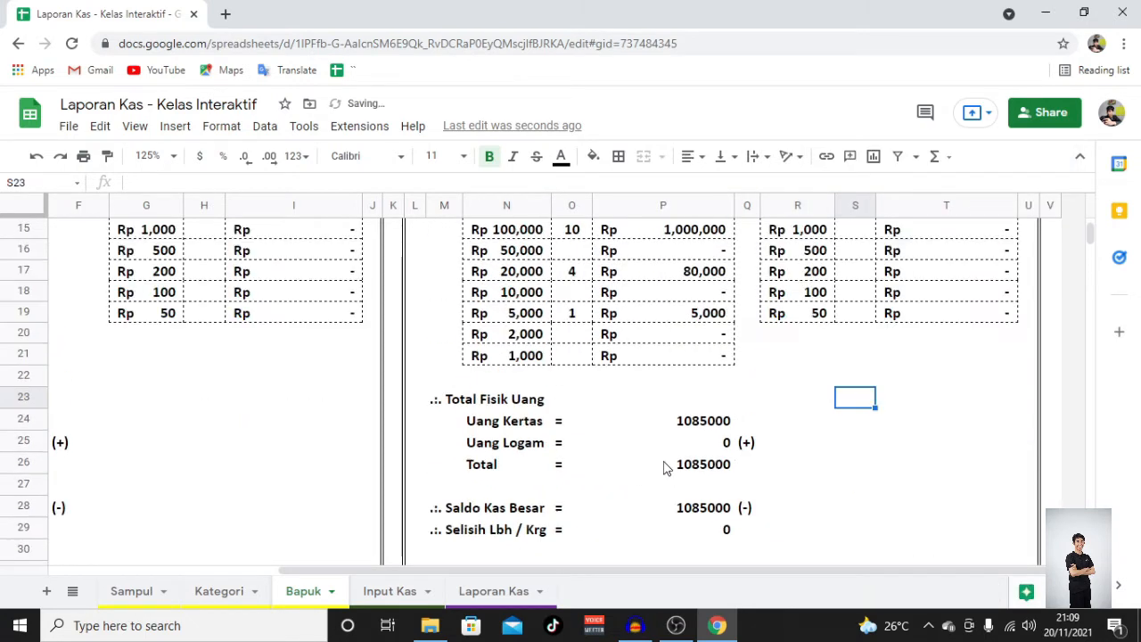
left_click(711, 426)
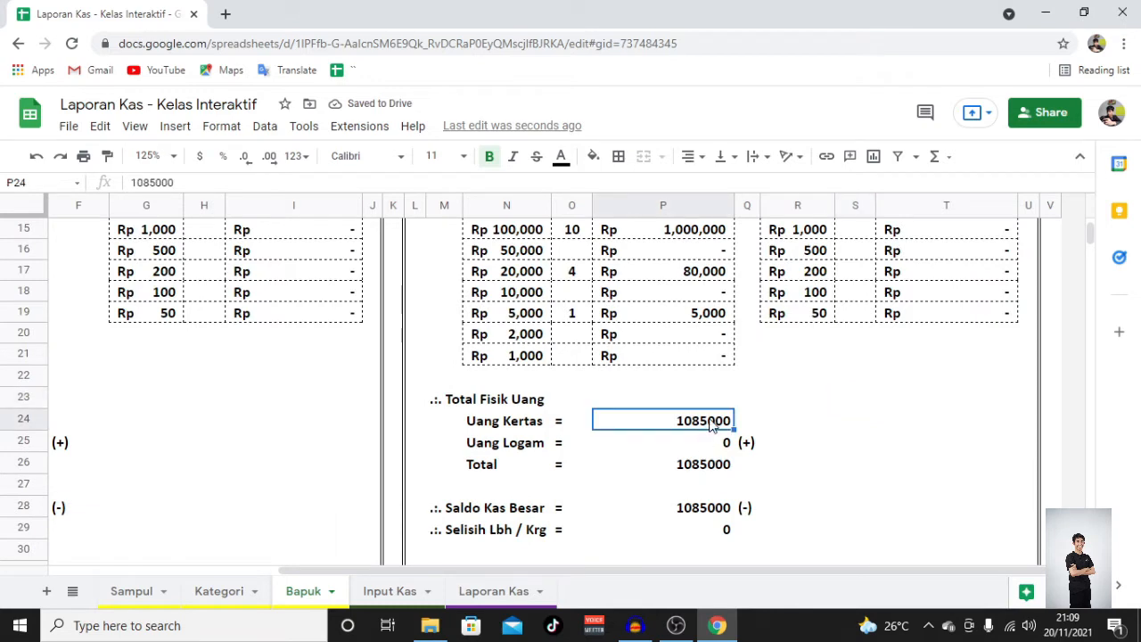
type("=sum(")
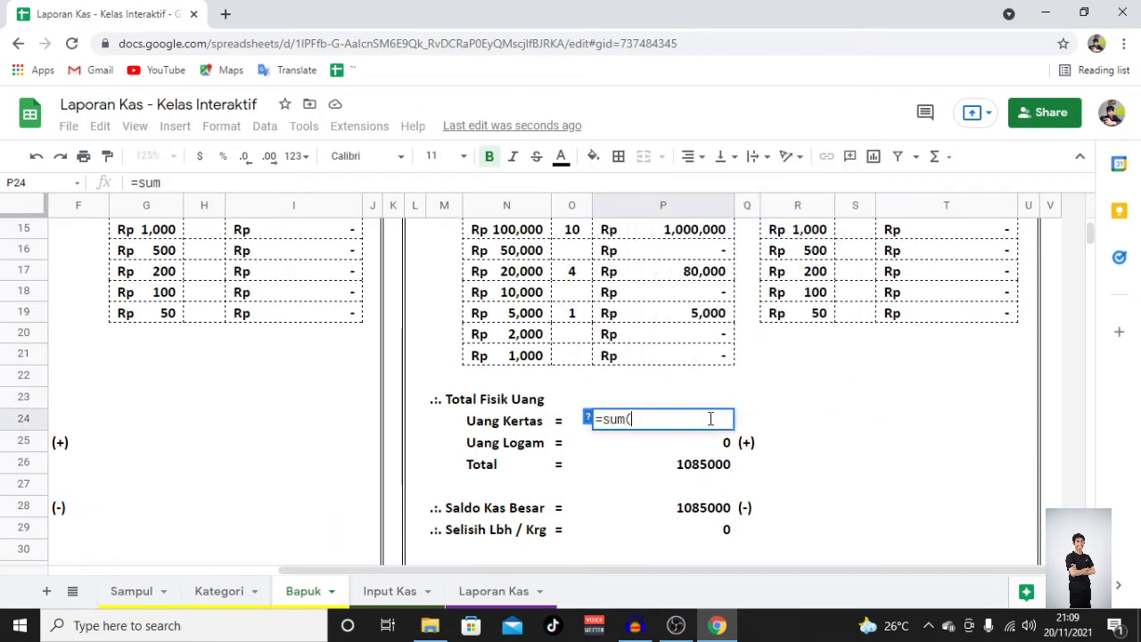
scroll(660, 303, "up", 3)
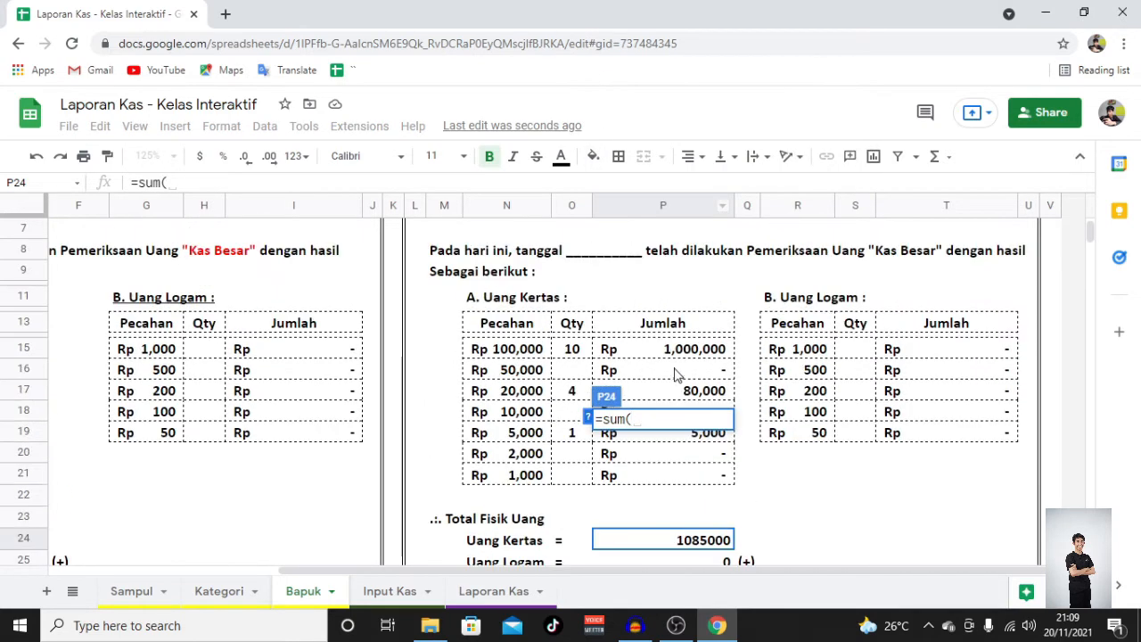
left_click(668, 353)
scroll(669, 357, "down", 2)
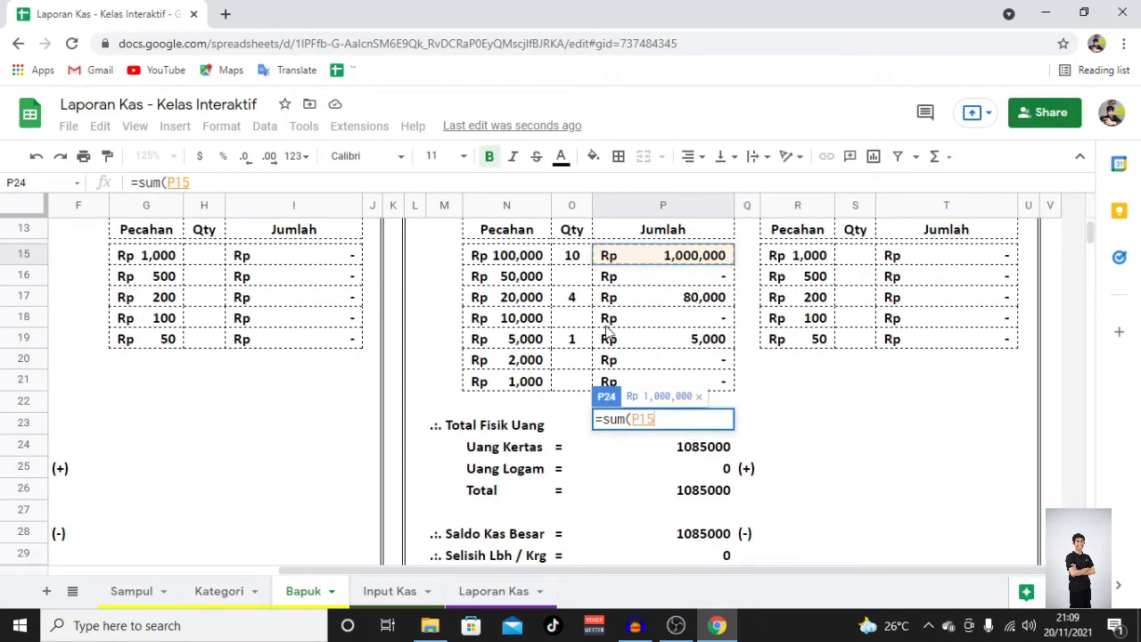
left_click(718, 386, "shift")
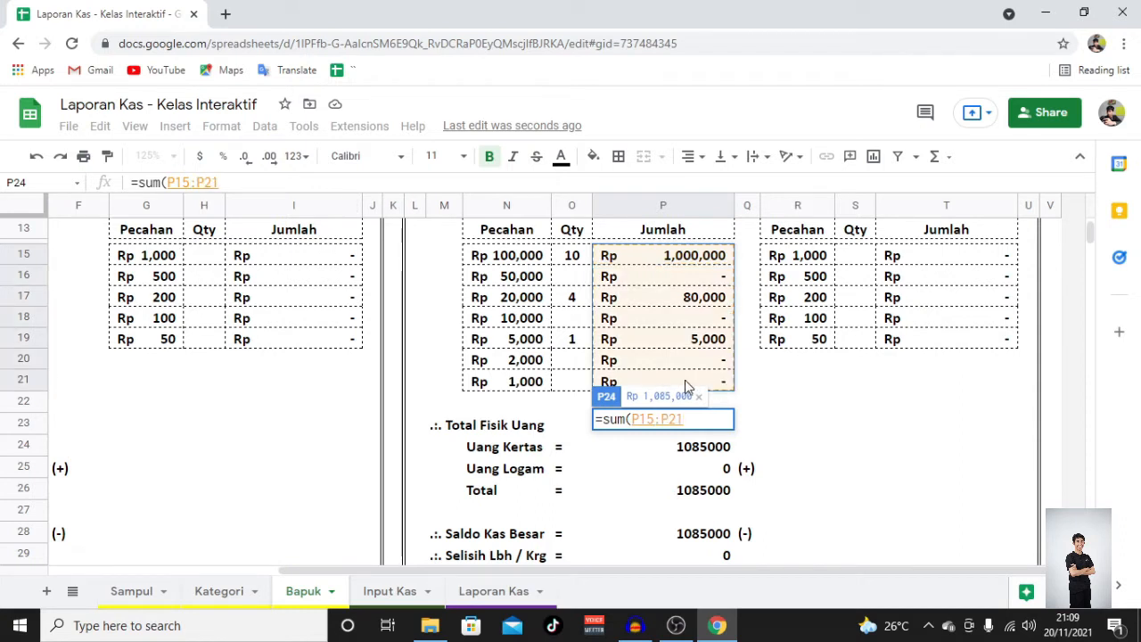
key("Return")
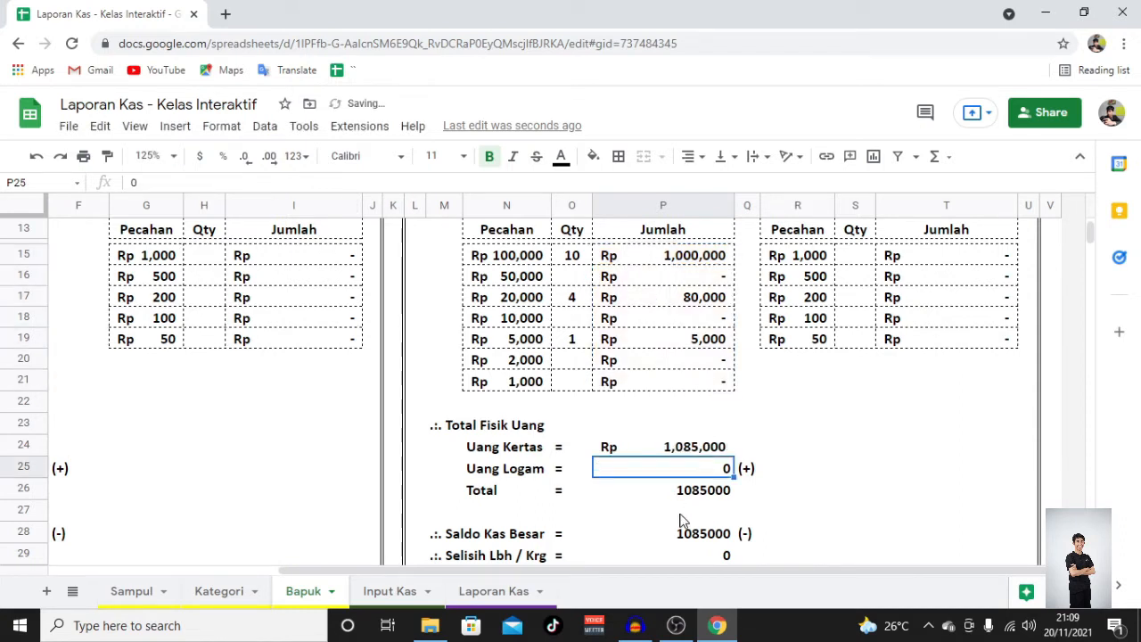
Step: Replace the Uang Logam amount in P25 with the formula =sum(T15:T19)
type("=sum(")
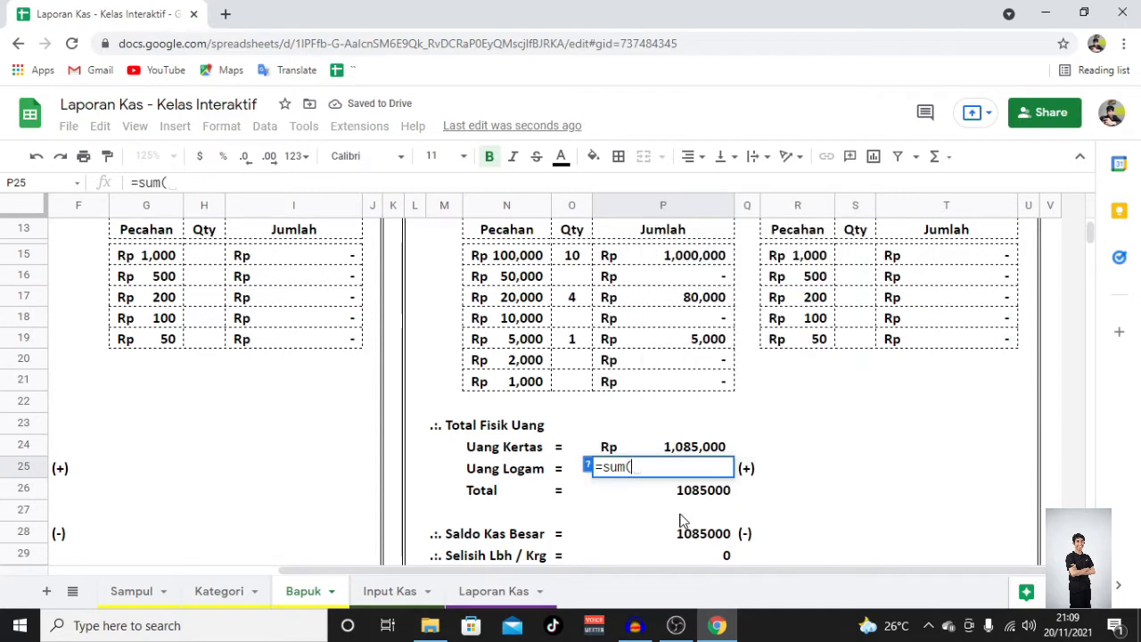
scroll(905, 444, "up", 3)
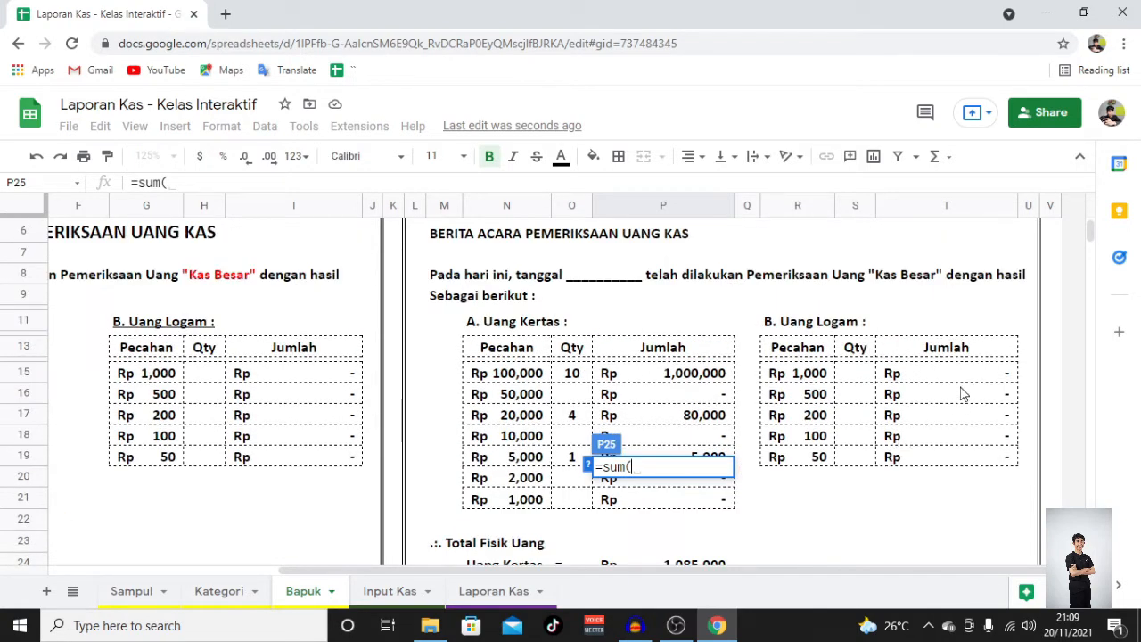
left_click_drag(963, 381, 968, 457)
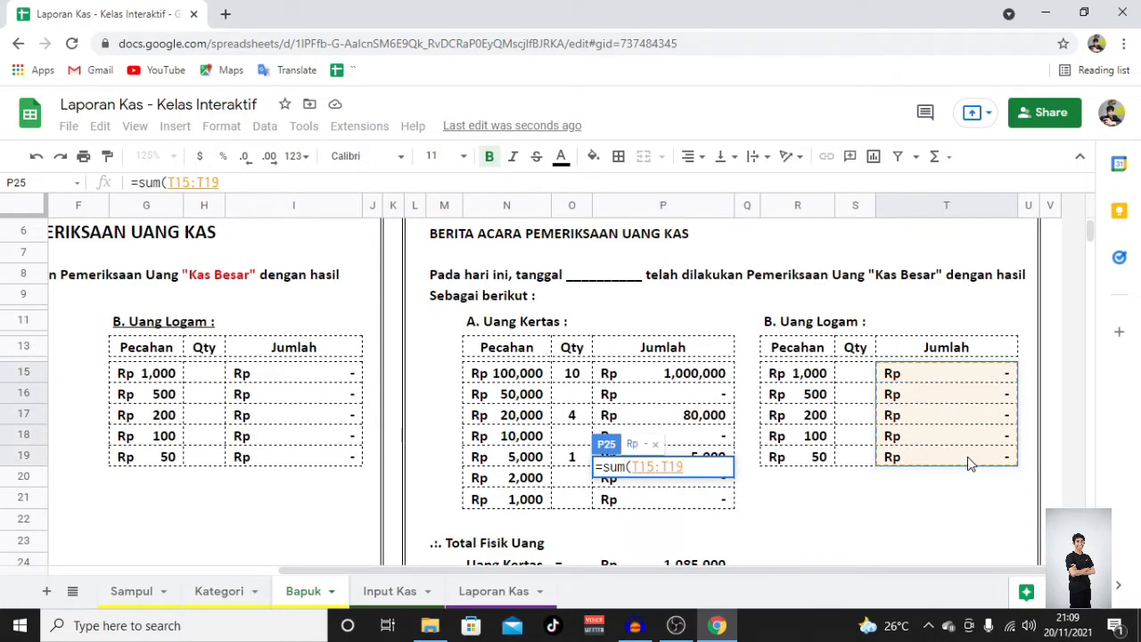
key("Return")
Step: Replace the Total amount in P26 with a SUM of the Uang Kertas and Uang Logam amounts, P24:P25
scroll(970, 464, "down", 5)
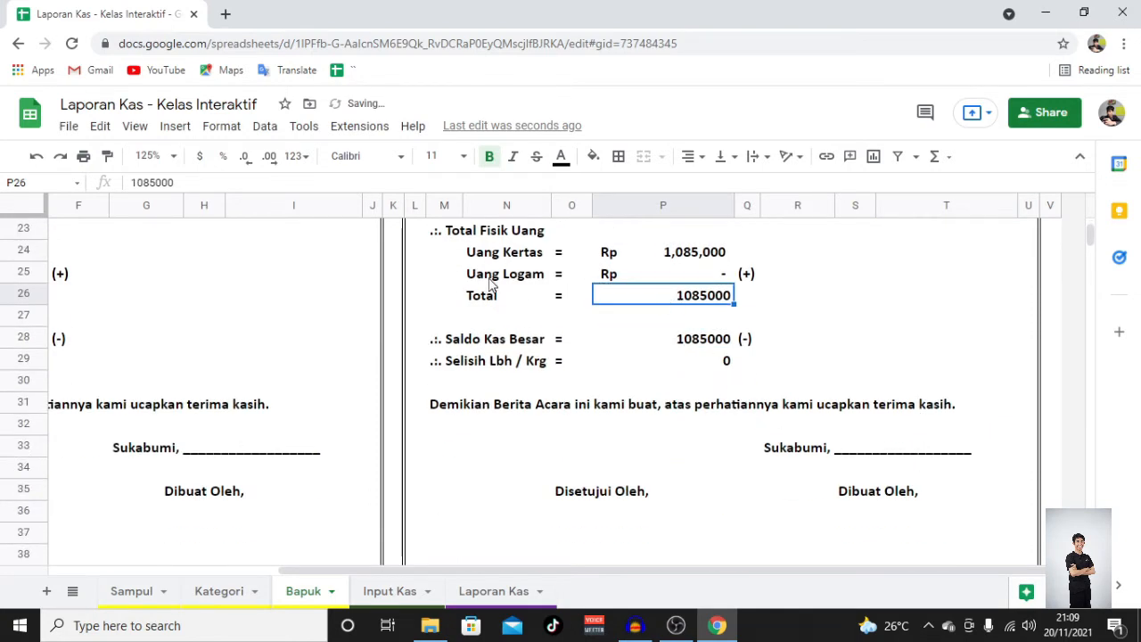
type("=sum(")
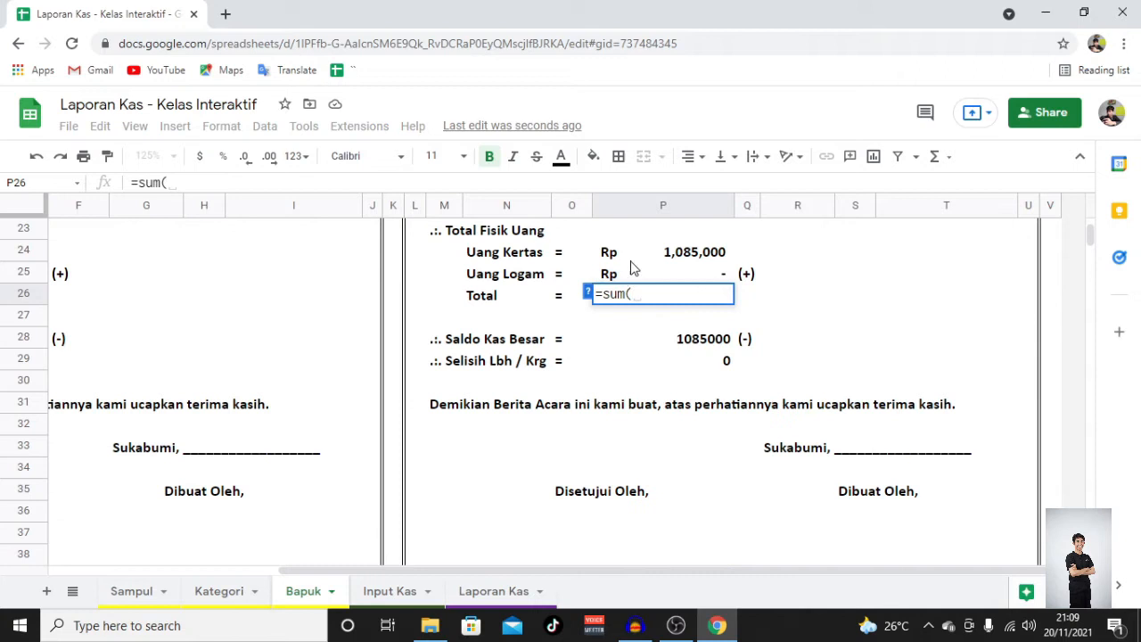
left_click_drag(652, 253, 655, 271)
key("Return")
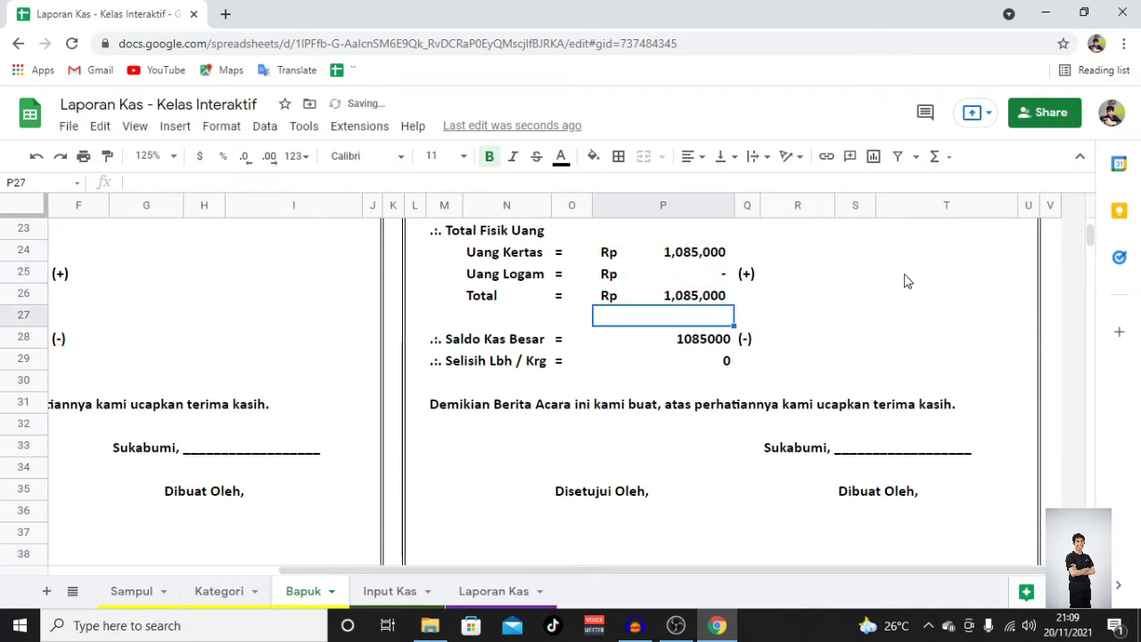
Step: Add a thin solid bottom border under the Uang Logam amount in P25
left_click(671, 282)
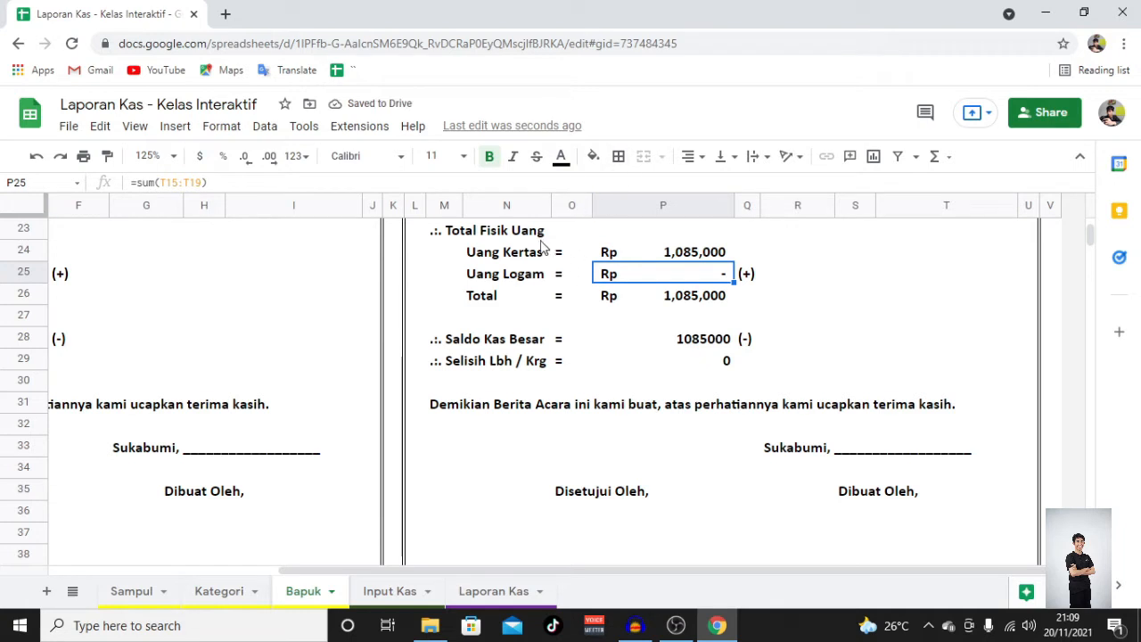
left_click(621, 161)
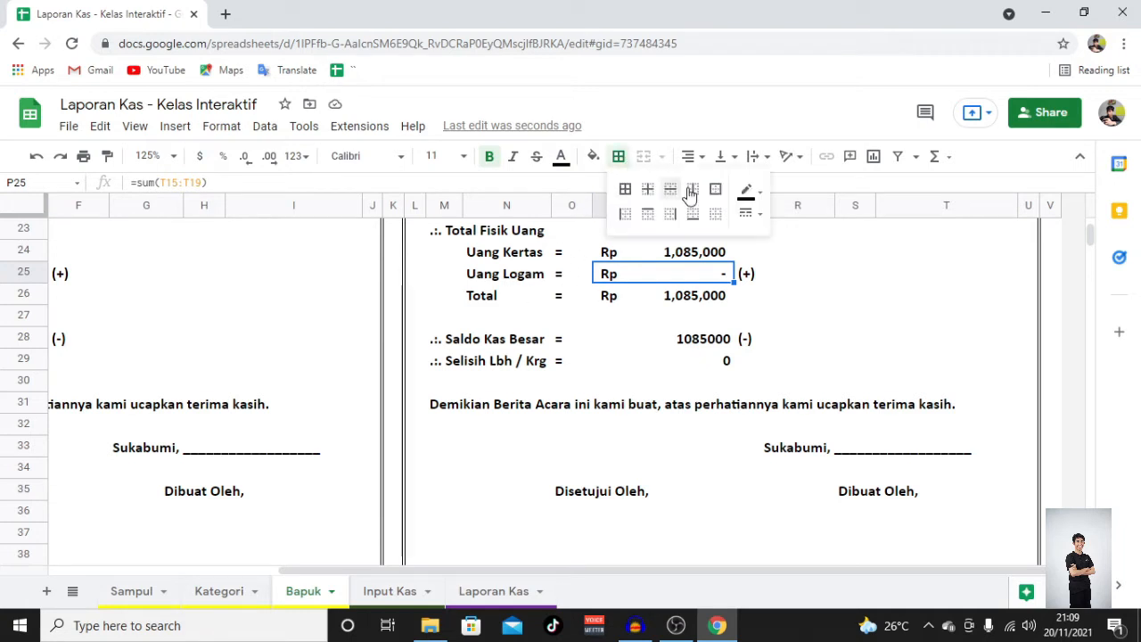
left_click(747, 214)
left_click(772, 243)
left_click(693, 214)
left_click(749, 214)
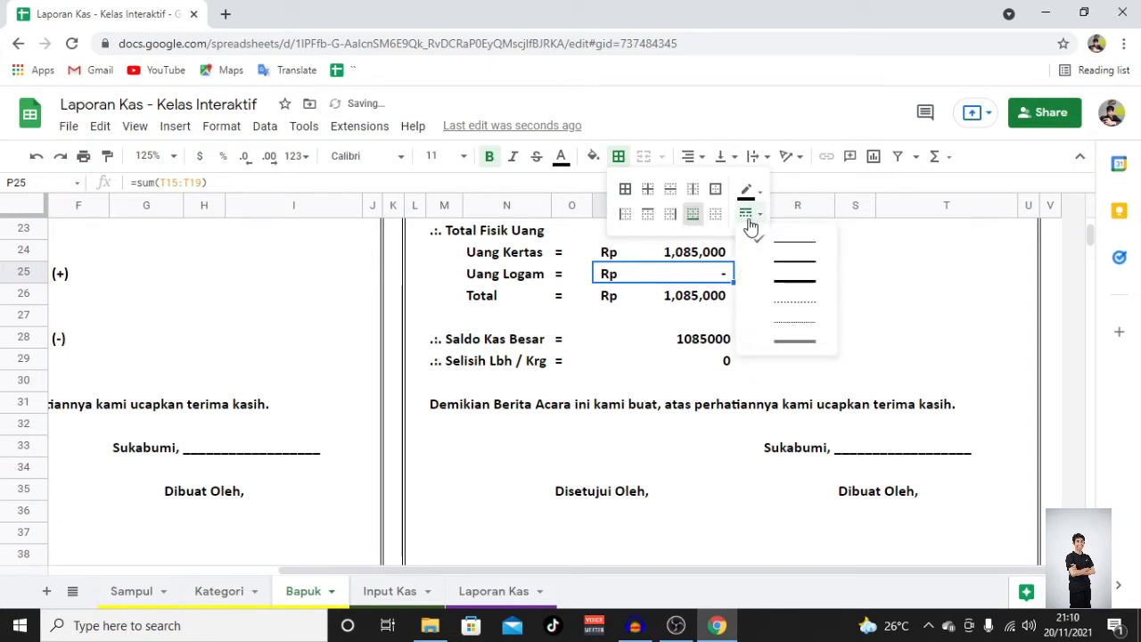
left_click(972, 301)
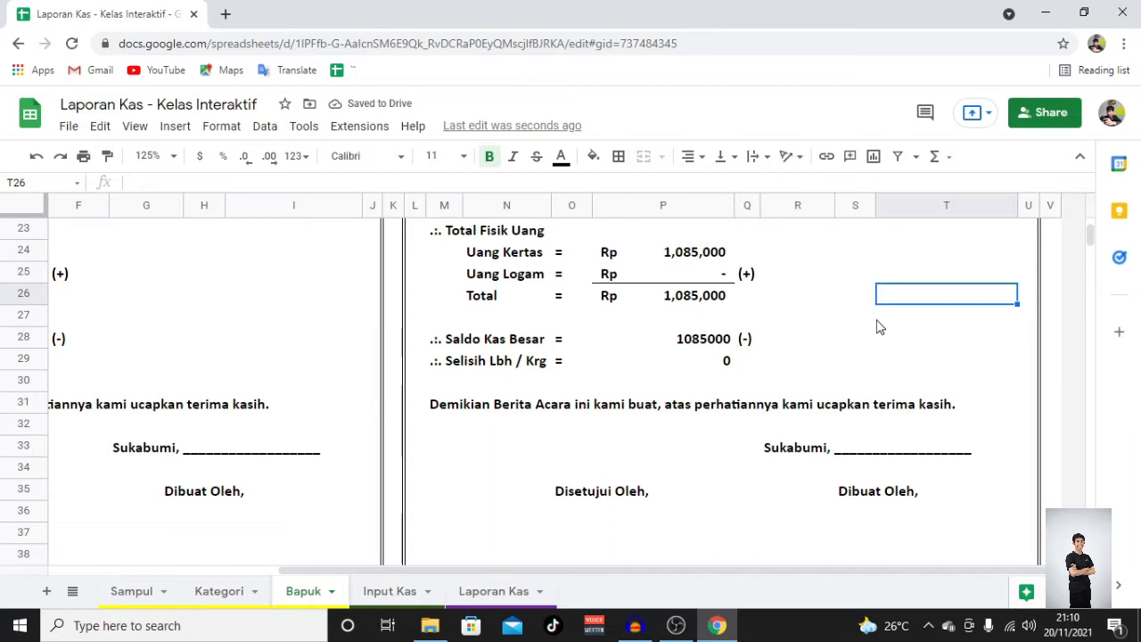
Step: Clear the hard-coded Saldo Kas Besar amount from P28
left_click(680, 298)
left_click(638, 346)
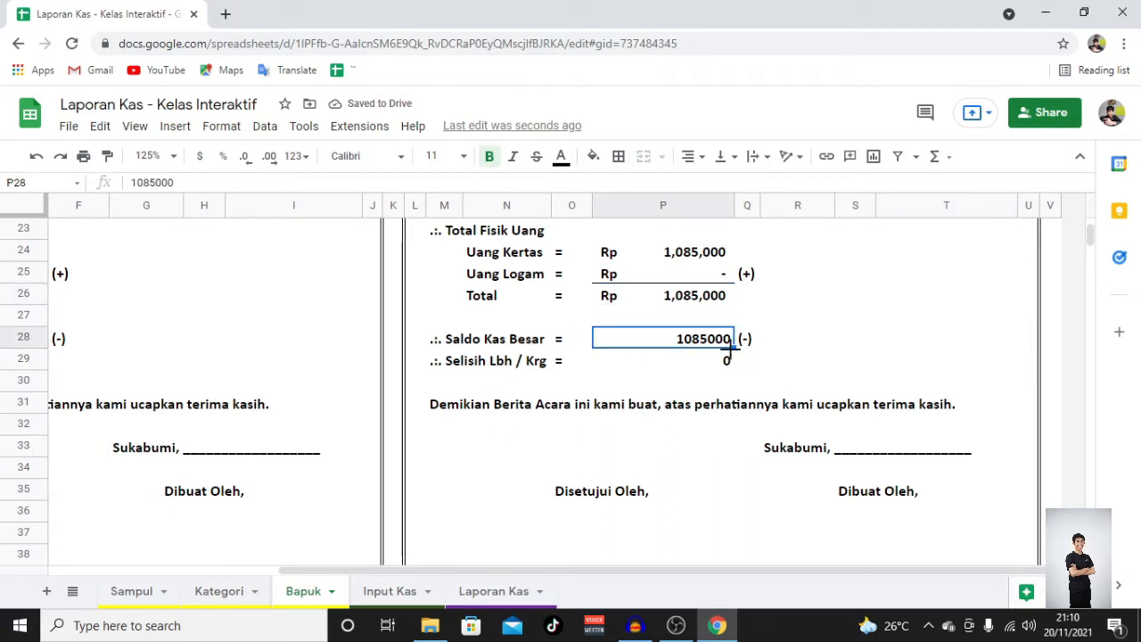
key("Delete")
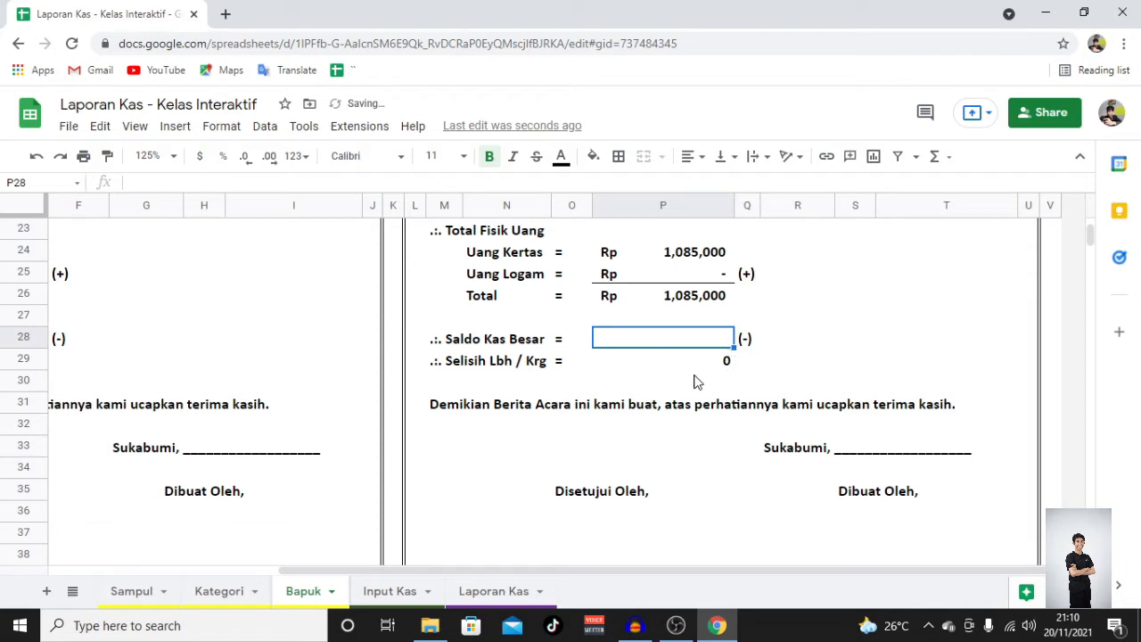
Step: Replace the Selisih Lbh / Krg amount in P29 with the formula =sum(P26-P28)
left_click(697, 382)
left_click(698, 367)
type("=")
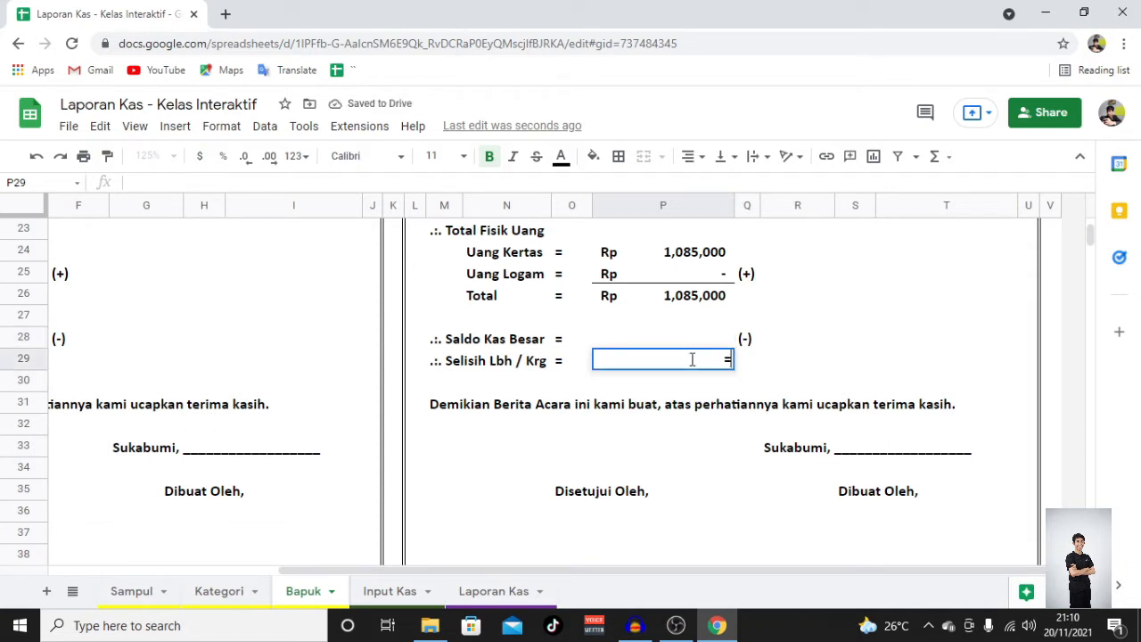
type("sum(")
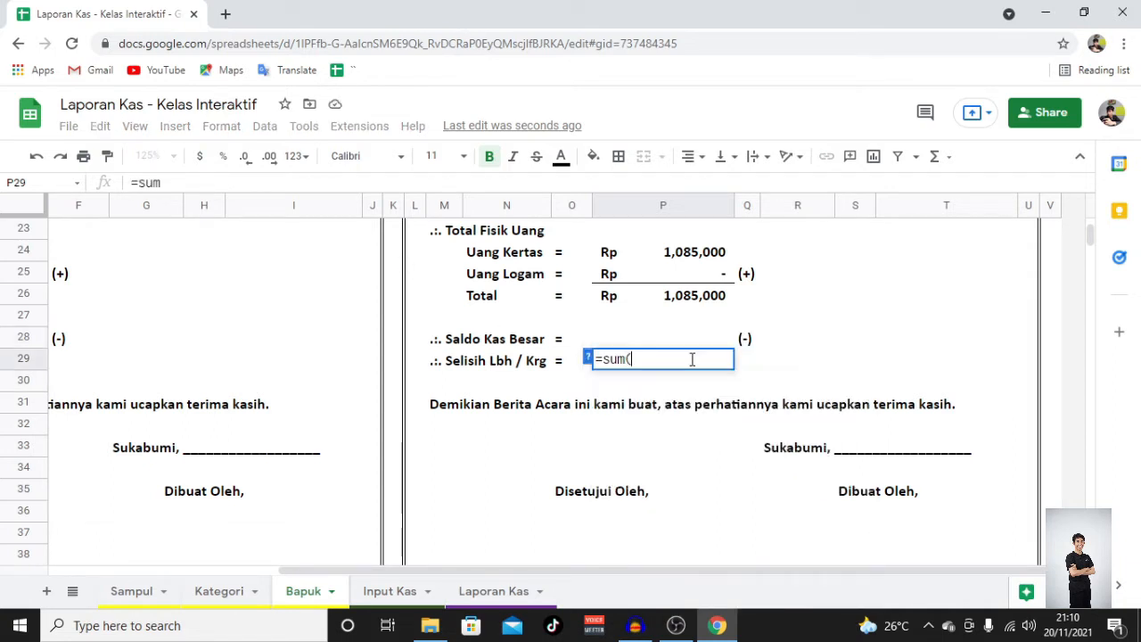
left_click(686, 300)
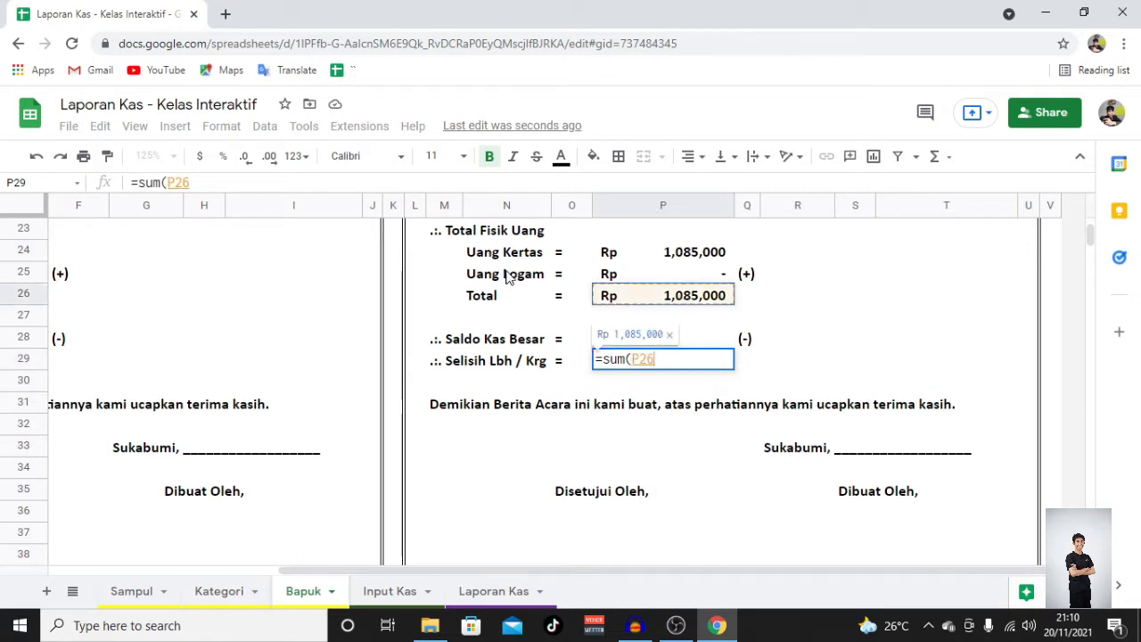
type("-")
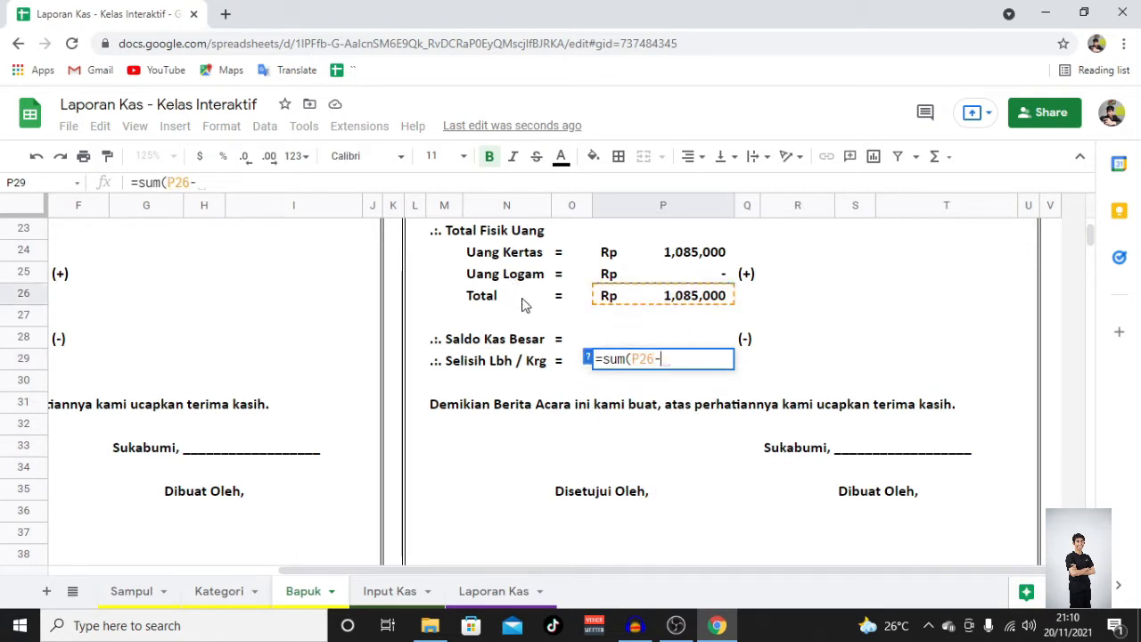
left_click(669, 338)
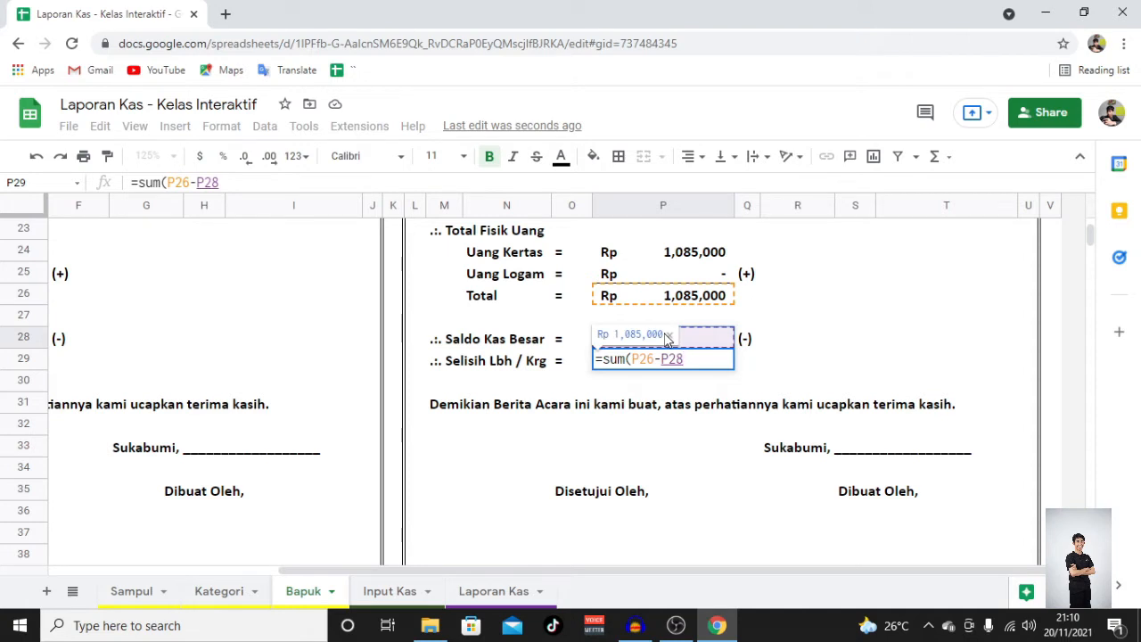
key("Return")
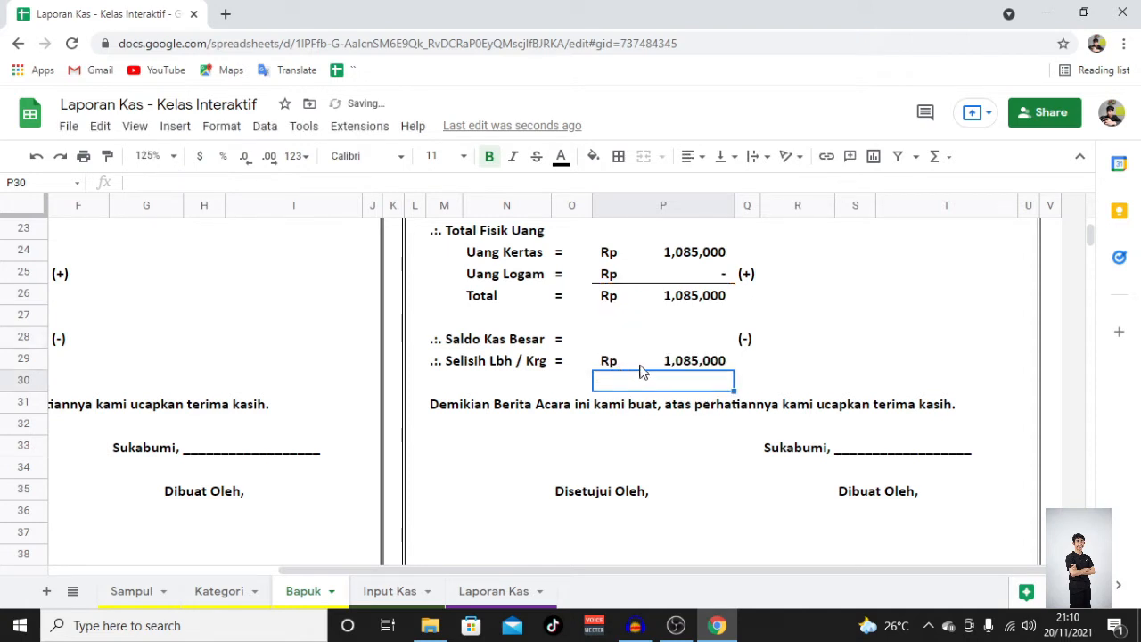
Step: Change the text colour of the Saldo Kas Besar label in M28 to red
left_click(511, 343)
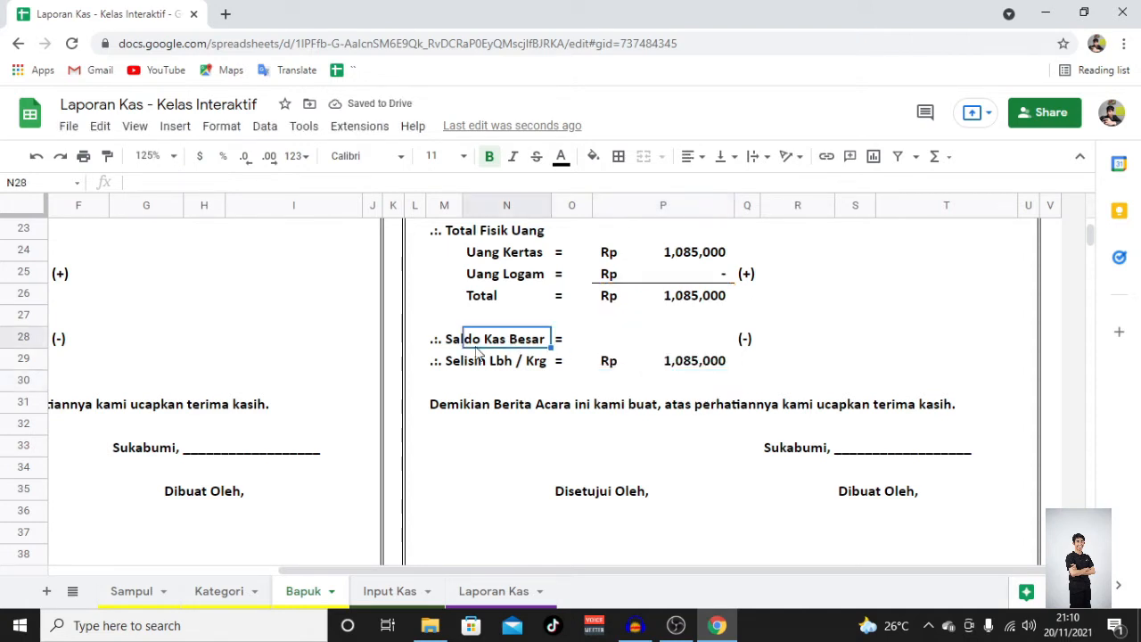
left_click(647, 341)
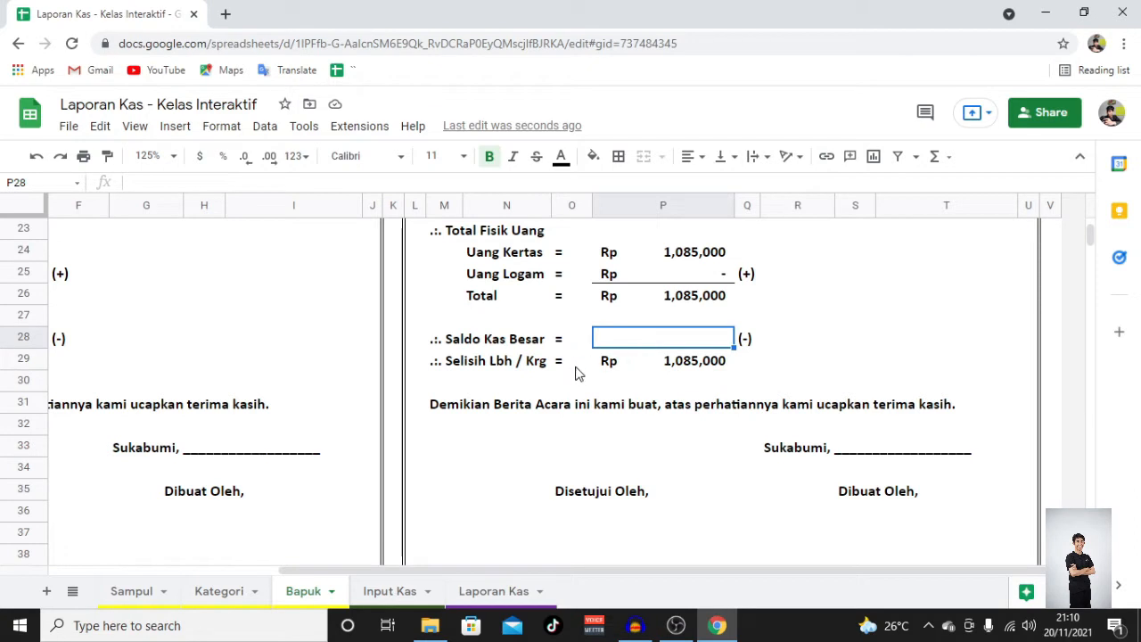
scroll(581, 375, "left", 5)
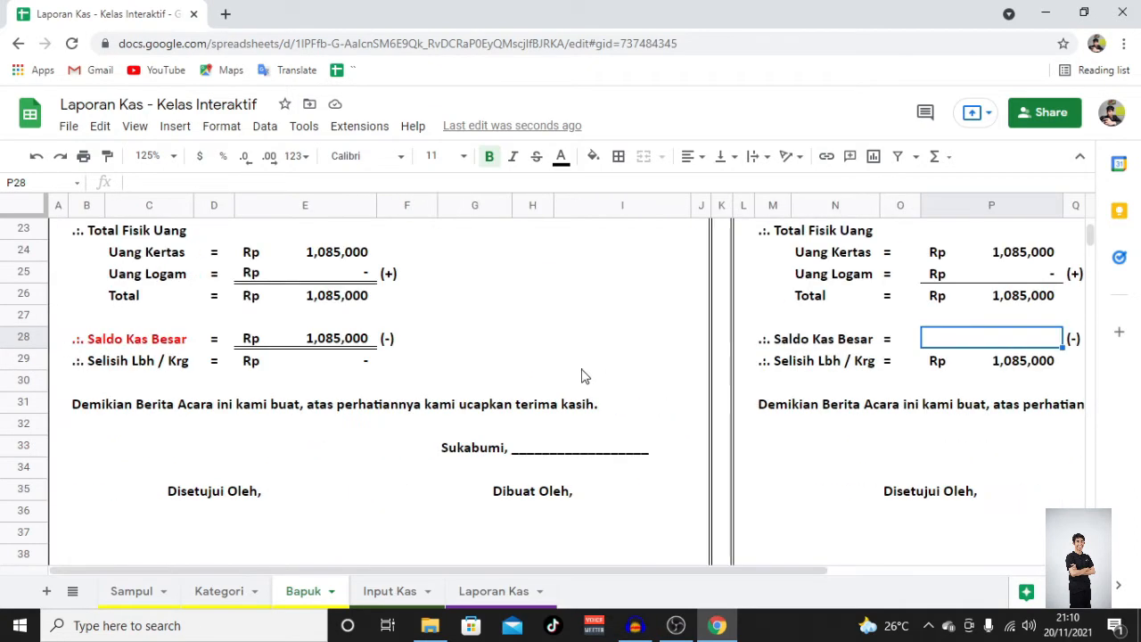
left_click(774, 346)
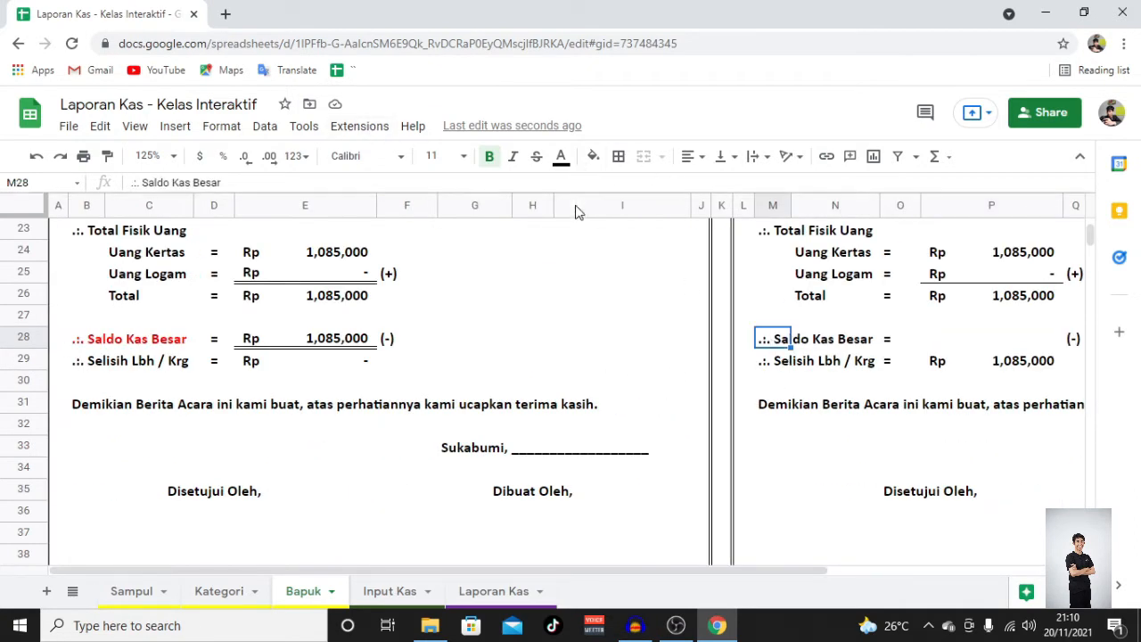
left_click(561, 158)
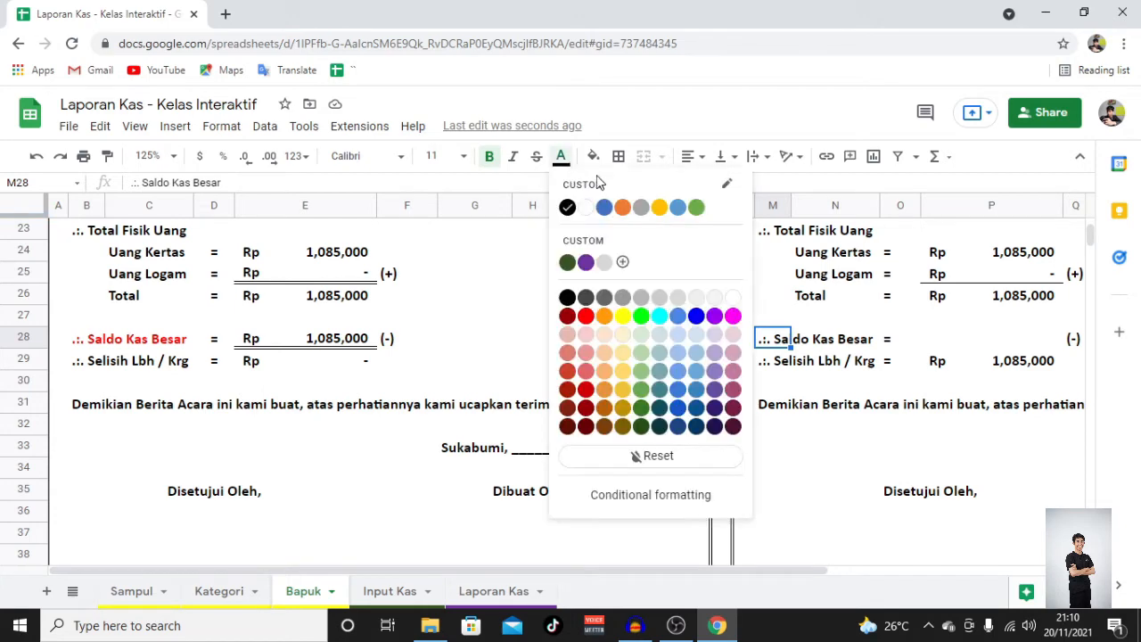
left_click(585, 316)
Step: Colour the blank underscore date line in the M8 sentence red
scroll(824, 320, "up", 8)
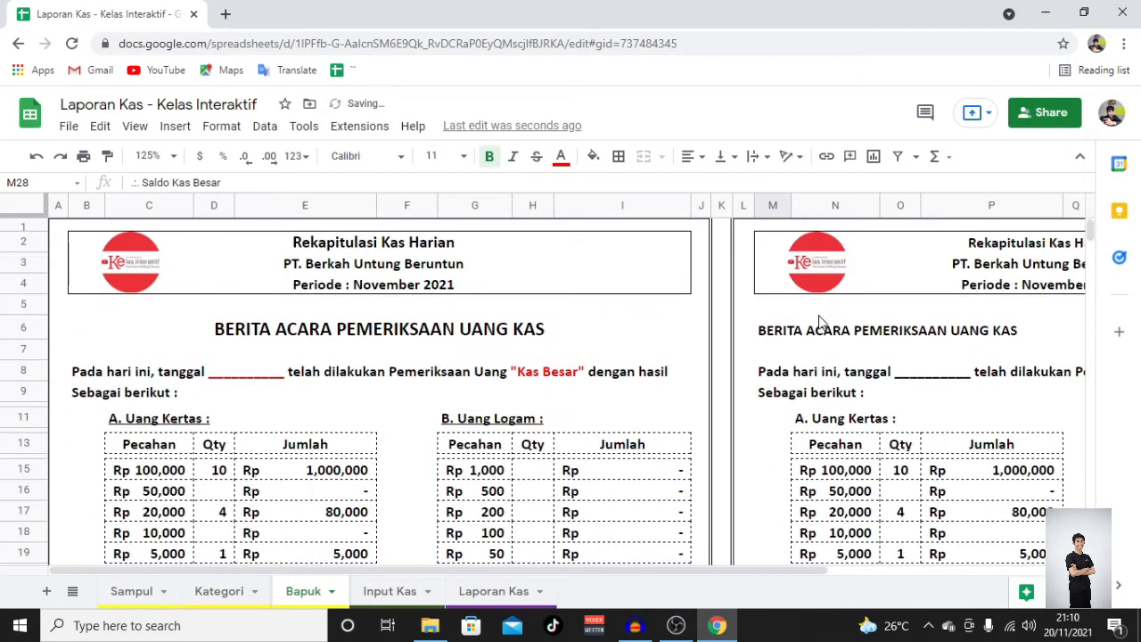
scroll(818, 322, "right", 2)
left_click(811, 373)
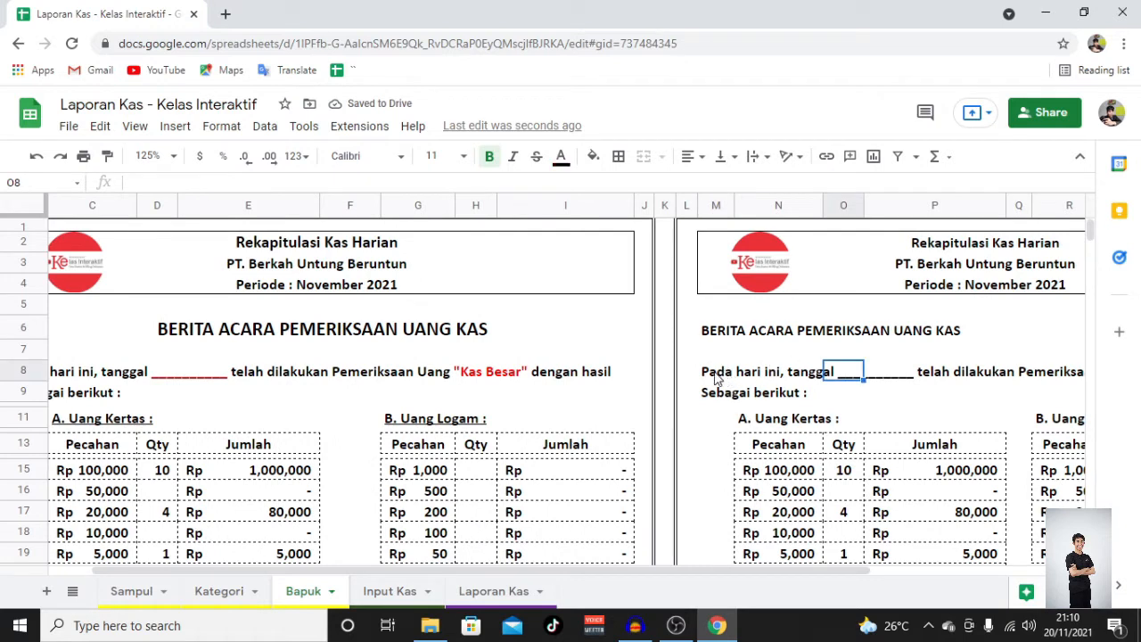
double_click(716, 372)
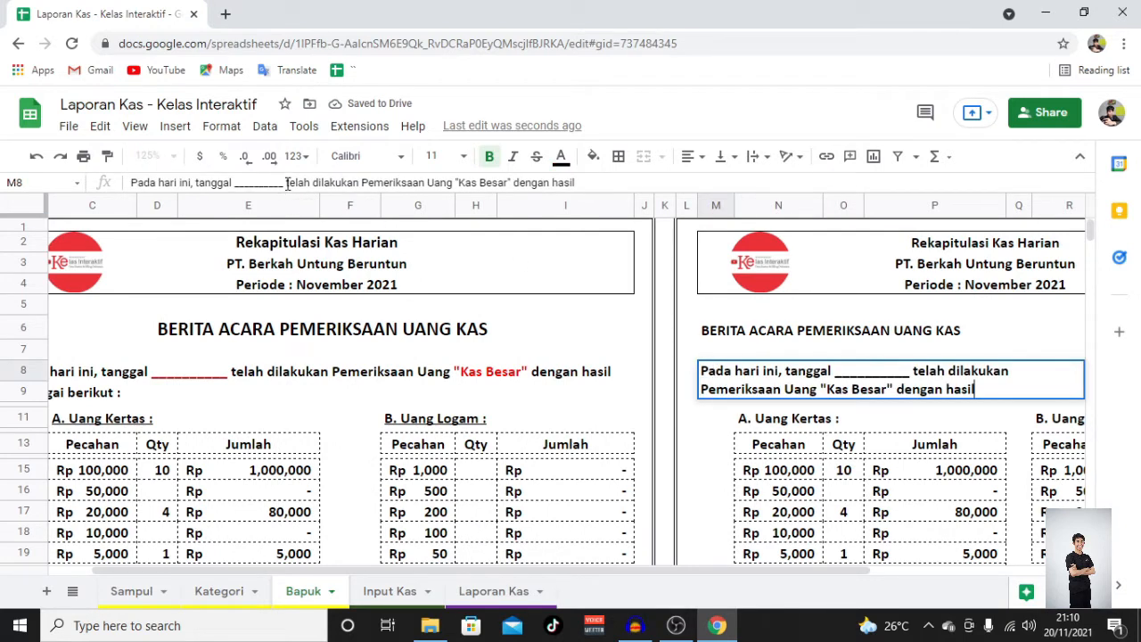
left_click_drag(285, 183, 231, 183)
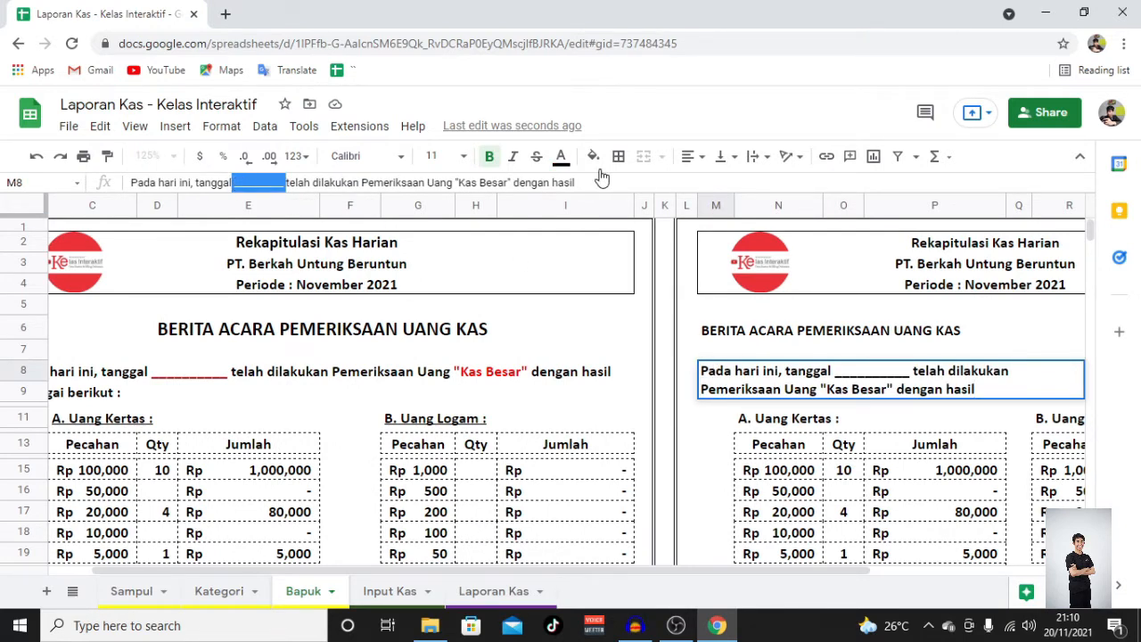
left_click(561, 158)
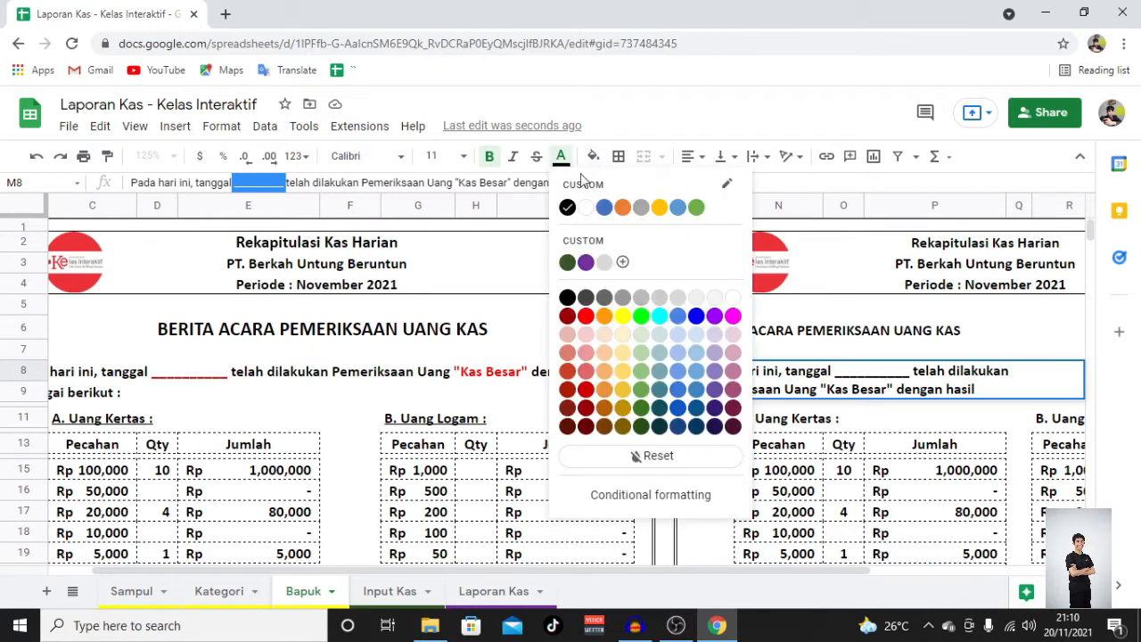
left_click(586, 316)
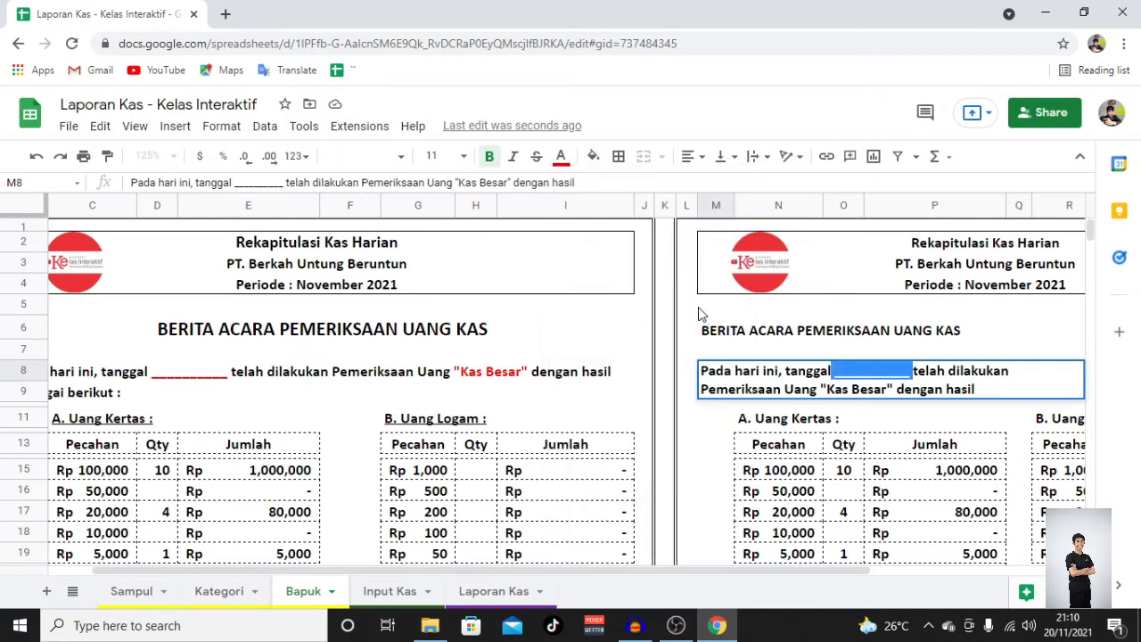
left_click(984, 408)
Step: Colour the quoted words "Kas Besar" in the M8 sentence red
scroll(957, 385, "right", 3)
left_click(918, 375)
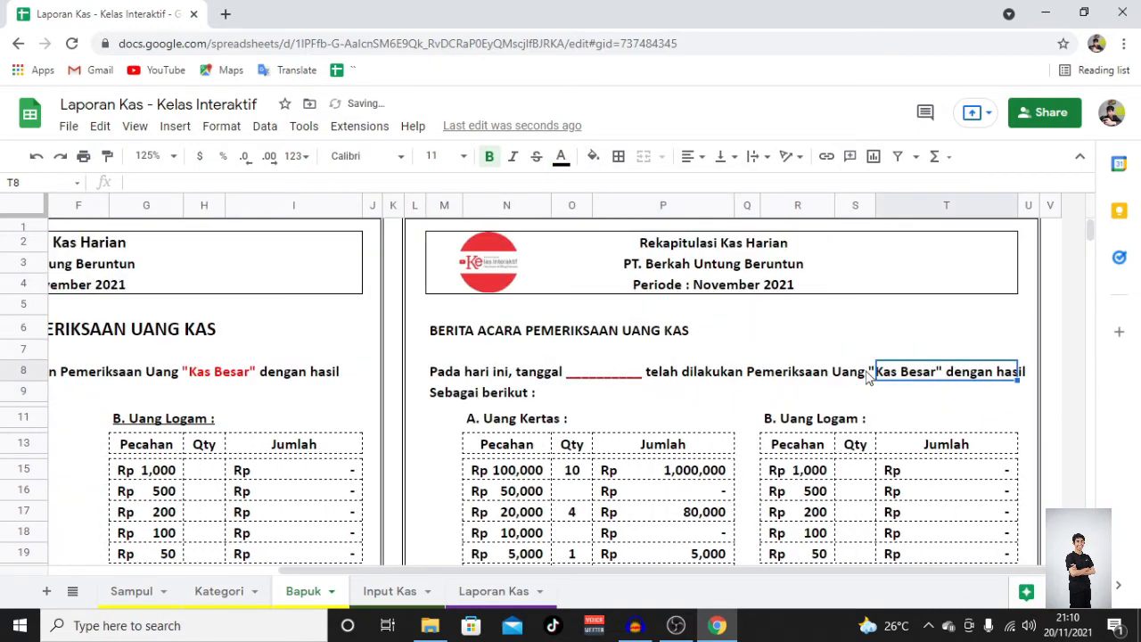
left_click(437, 371)
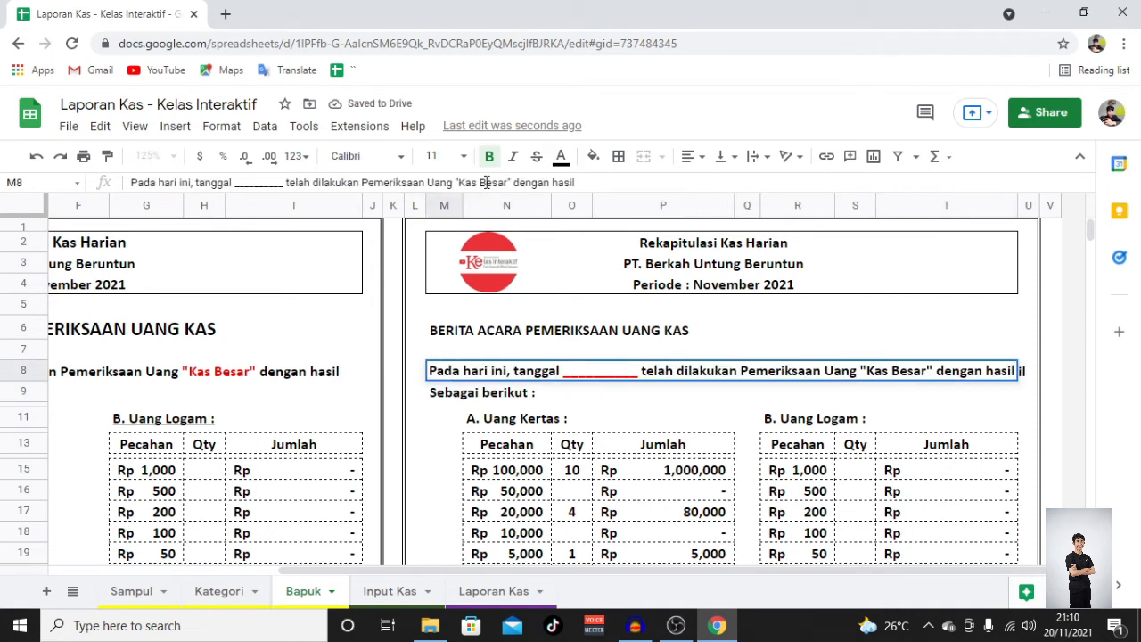
left_click_drag(512, 182, 455, 183)
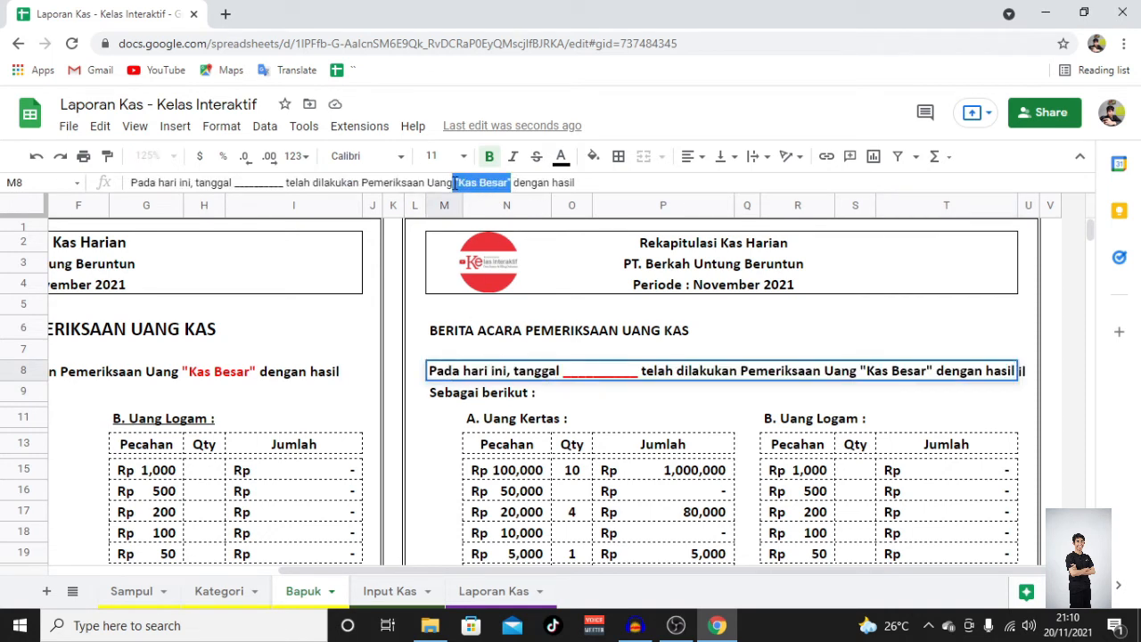
left_click(561, 156)
left_click(575, 318)
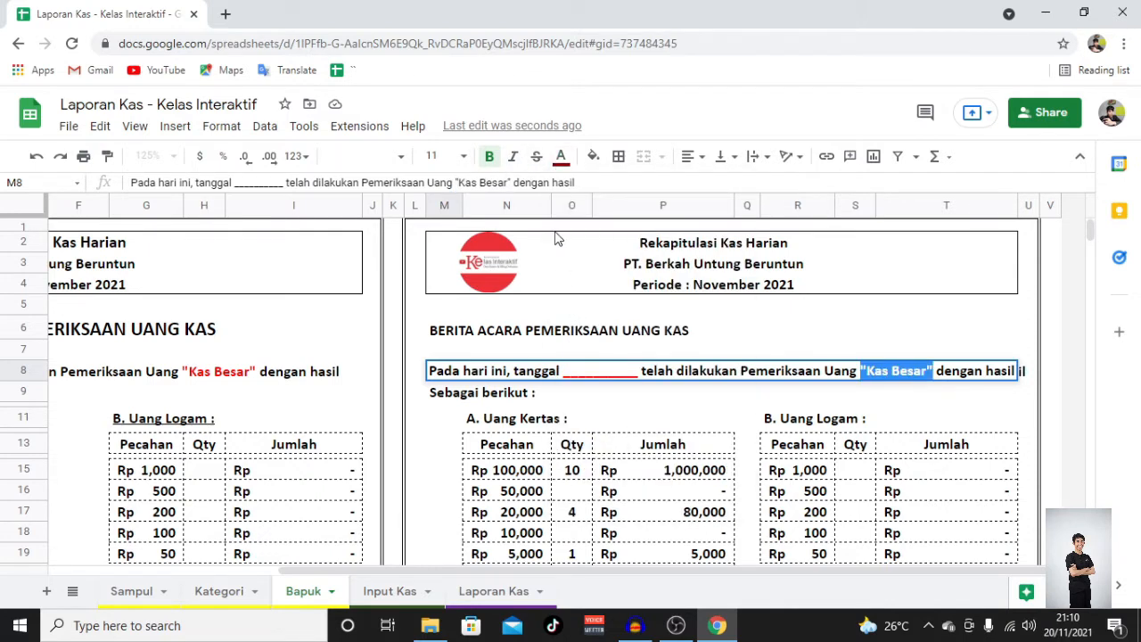
left_click(560, 156)
left_click(591, 321)
left_click(626, 397)
scroll(627, 418, "down", 2)
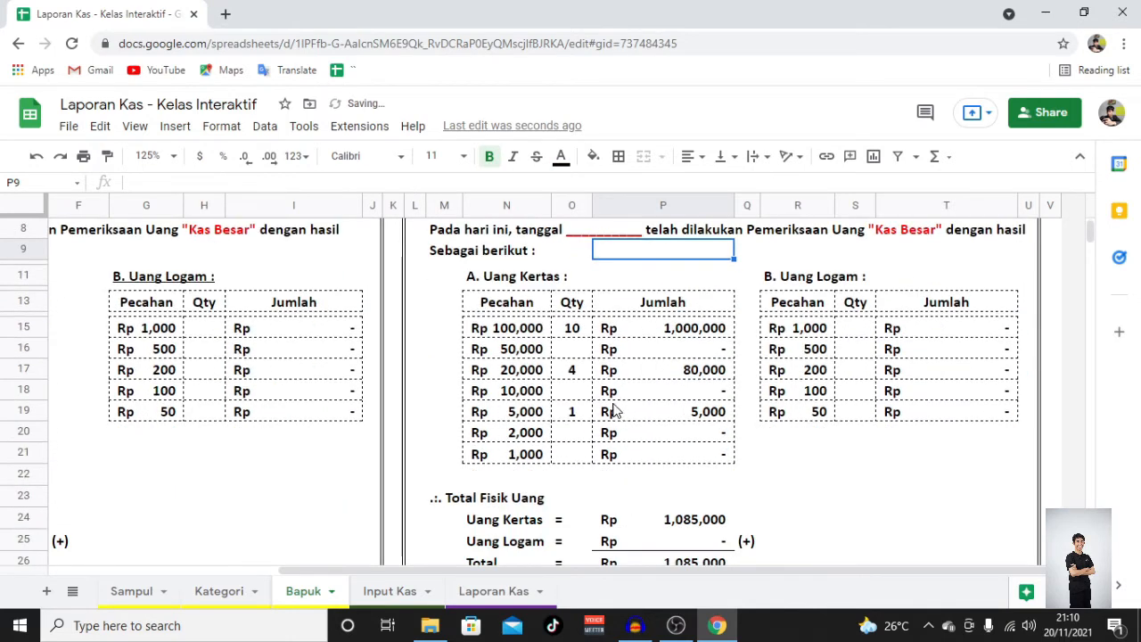
scroll(614, 410, "down", 3)
left_click(649, 472)
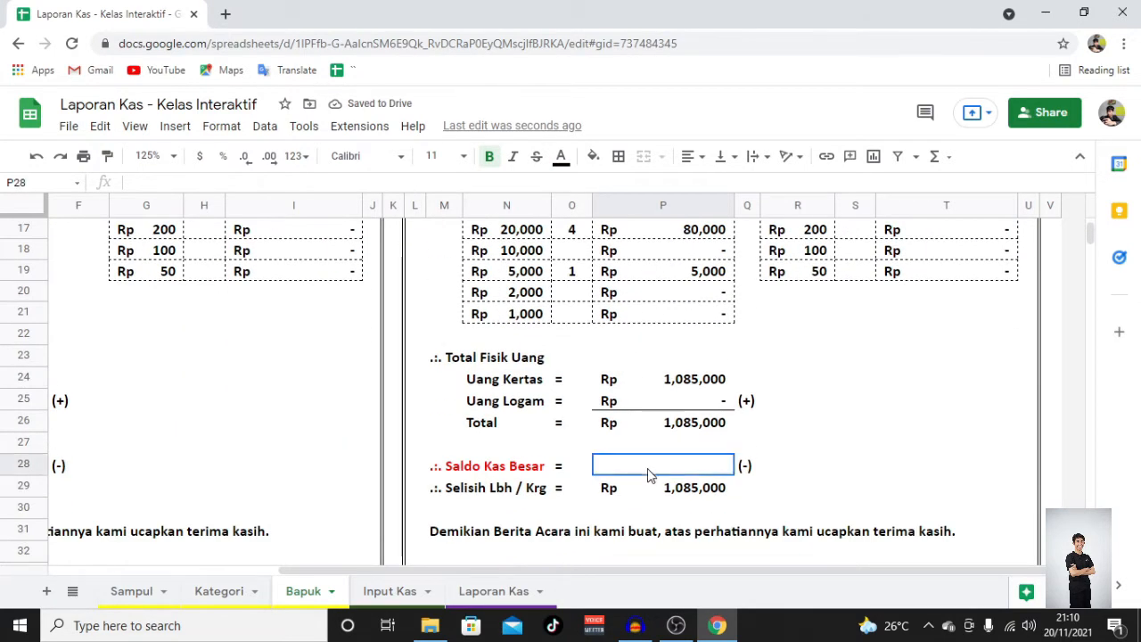
left_click(392, 593)
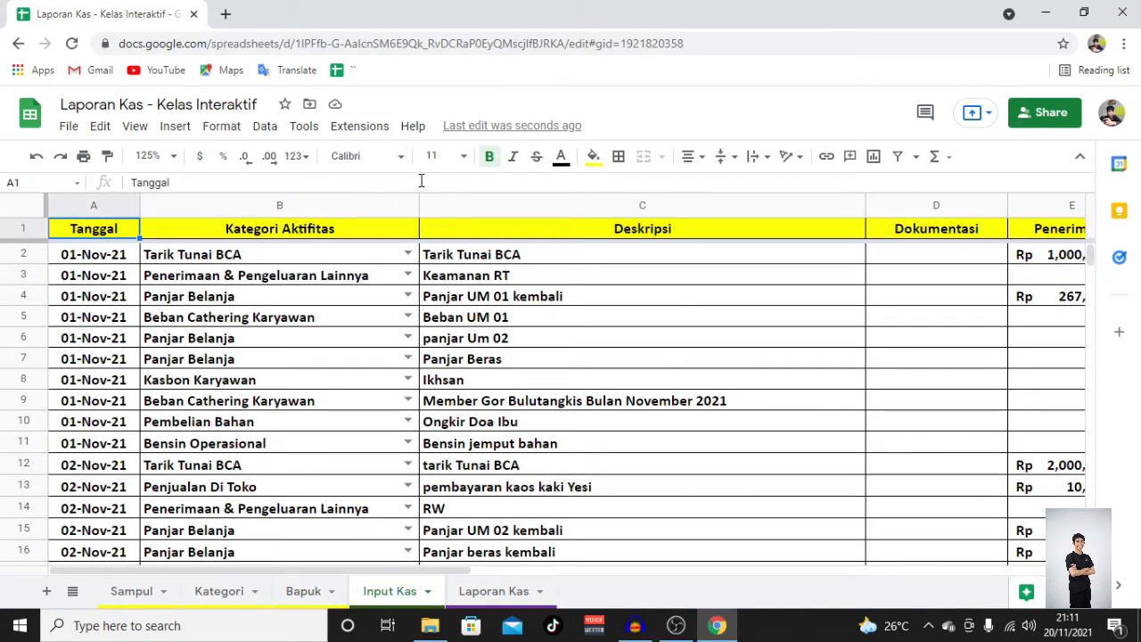
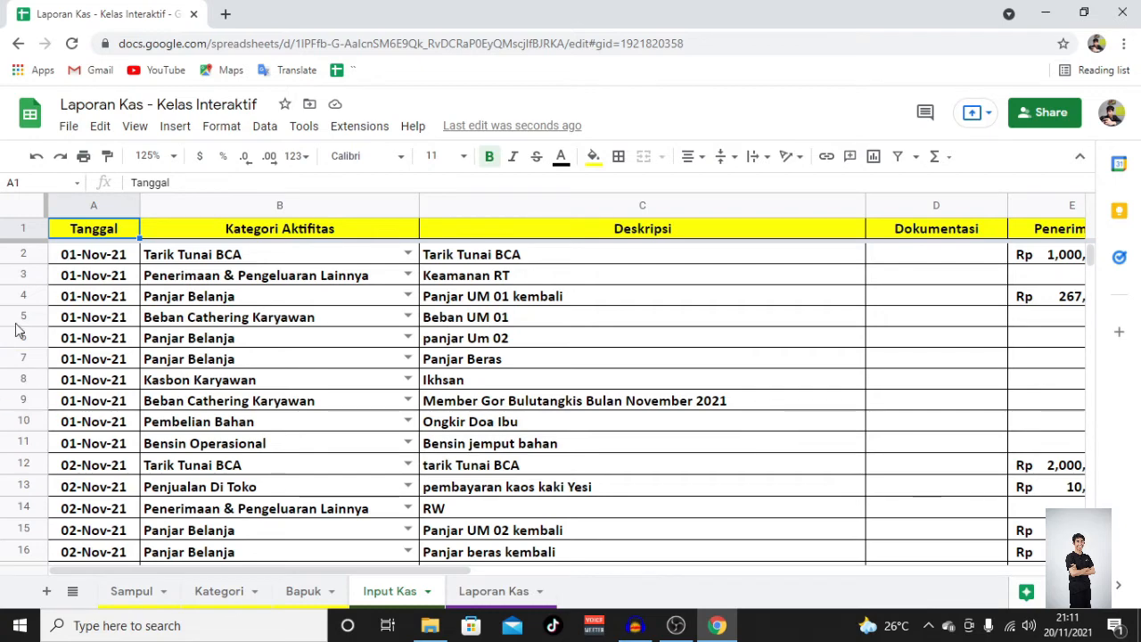
left_click(312, 595)
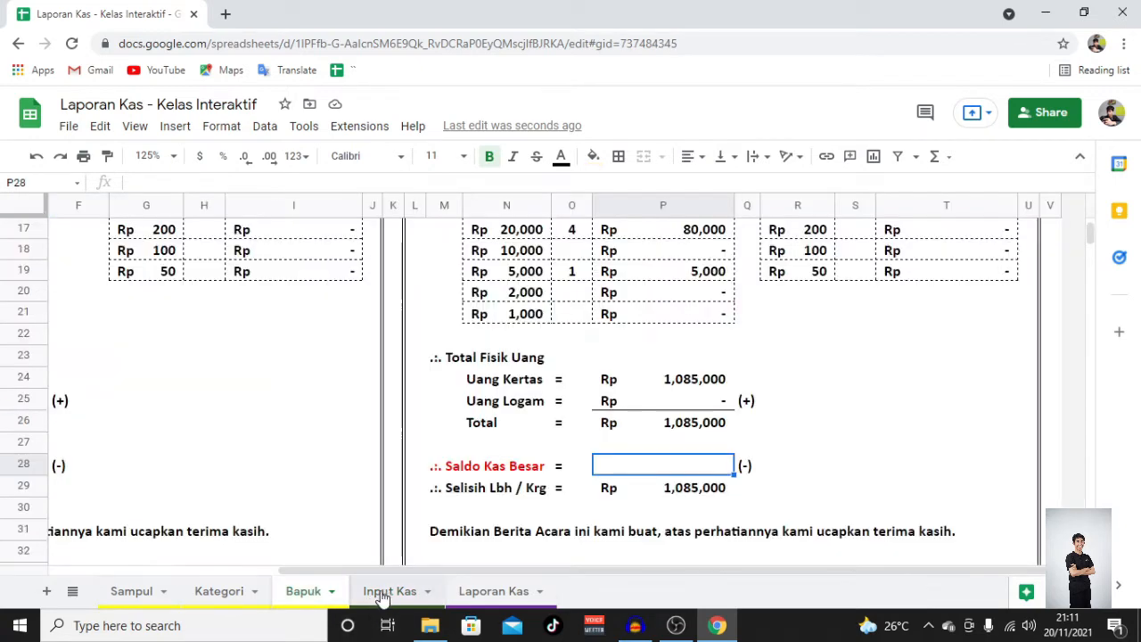
Step: On the Input Kas sheet, copy the headers in A1:G1 and paste them as values only starting at I1
left_click(383, 588)
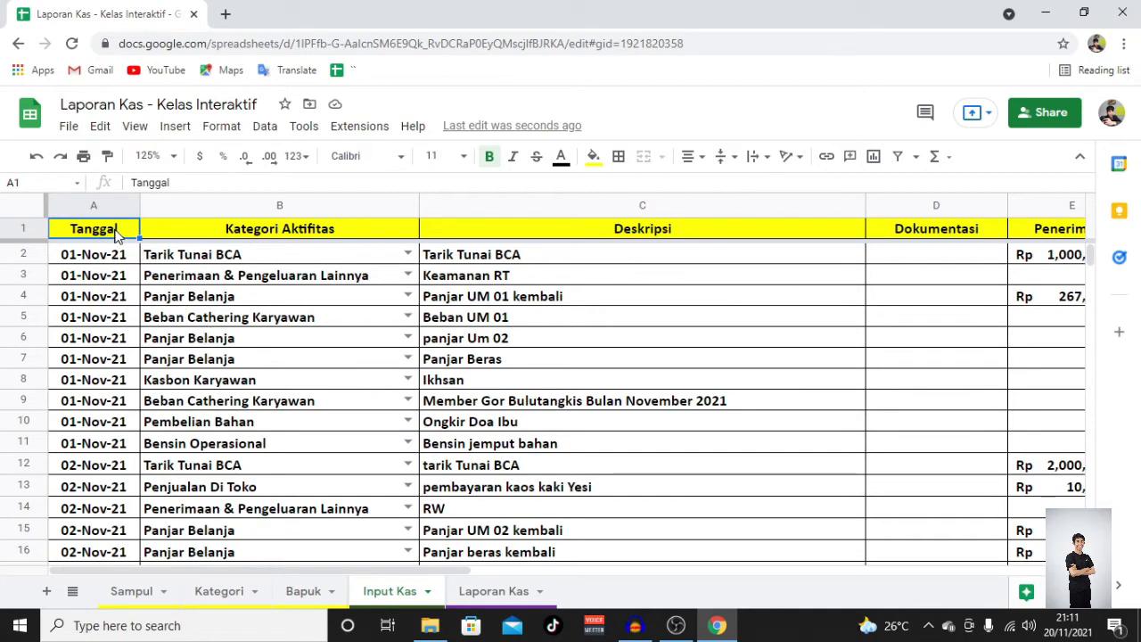
scroll(106, 230, "right", 5)
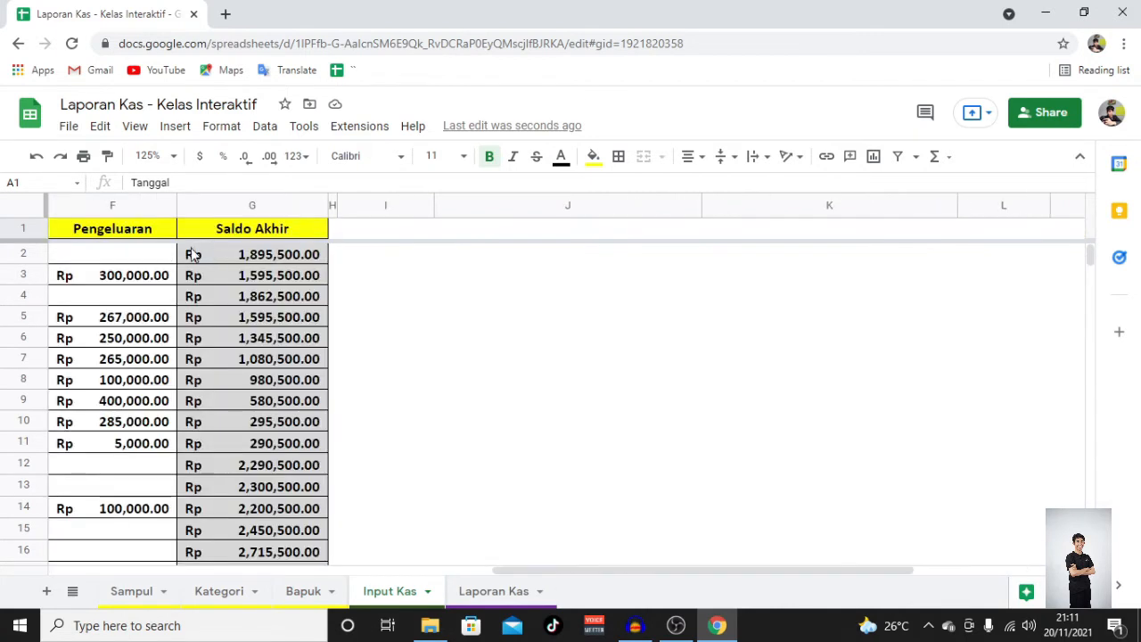
left_click(235, 234, "shift")
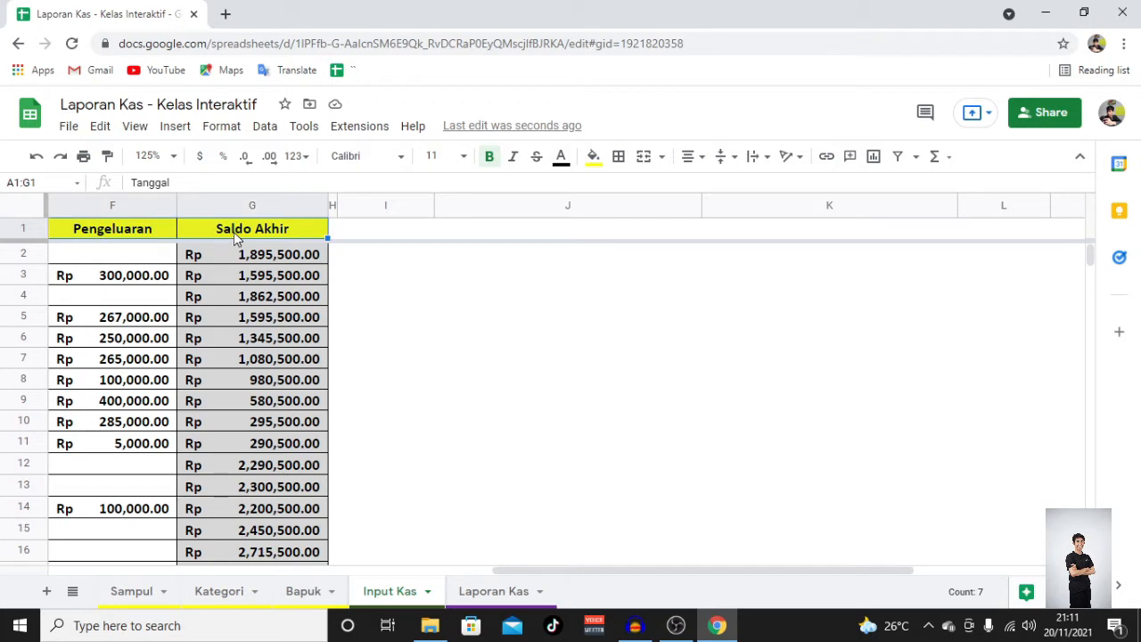
left_click(412, 233)
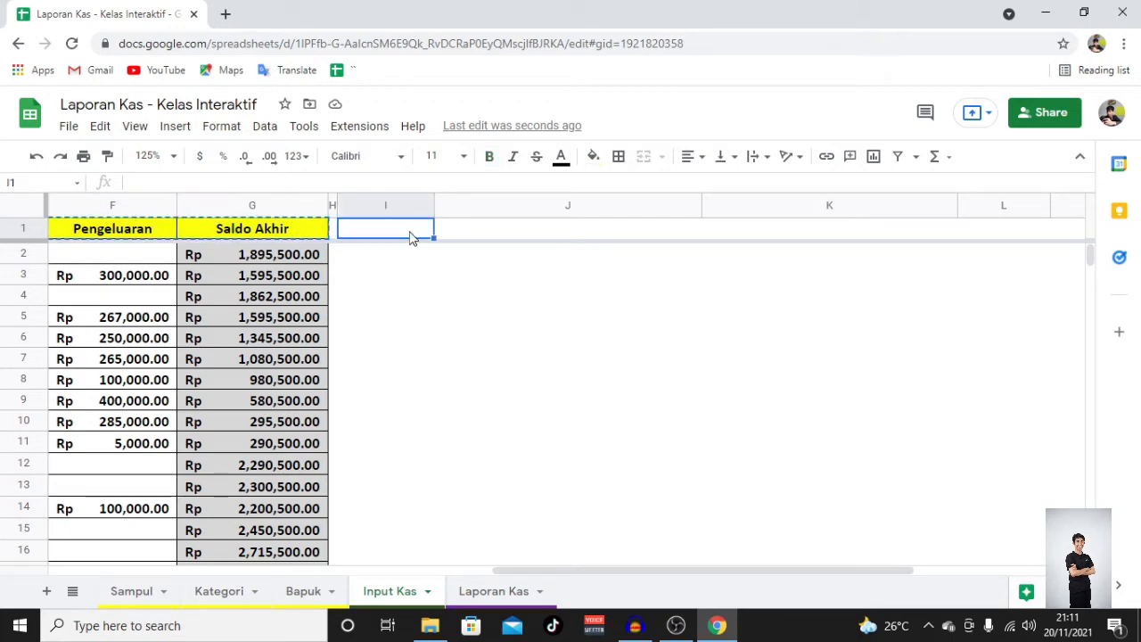
right_click(410, 236)
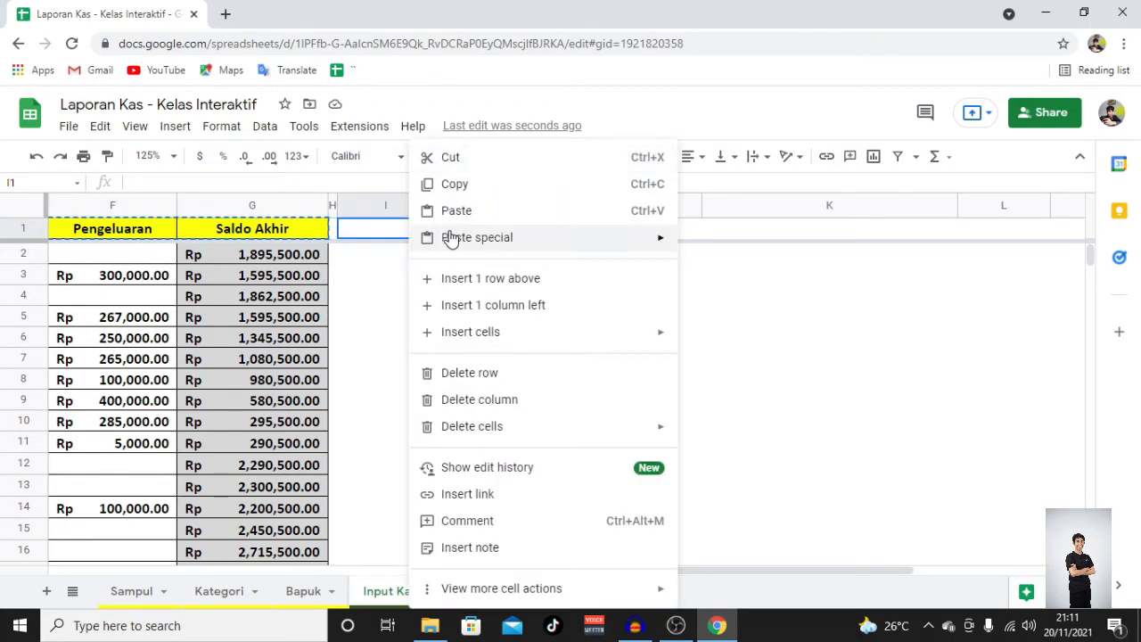
mouse_move(448, 237)
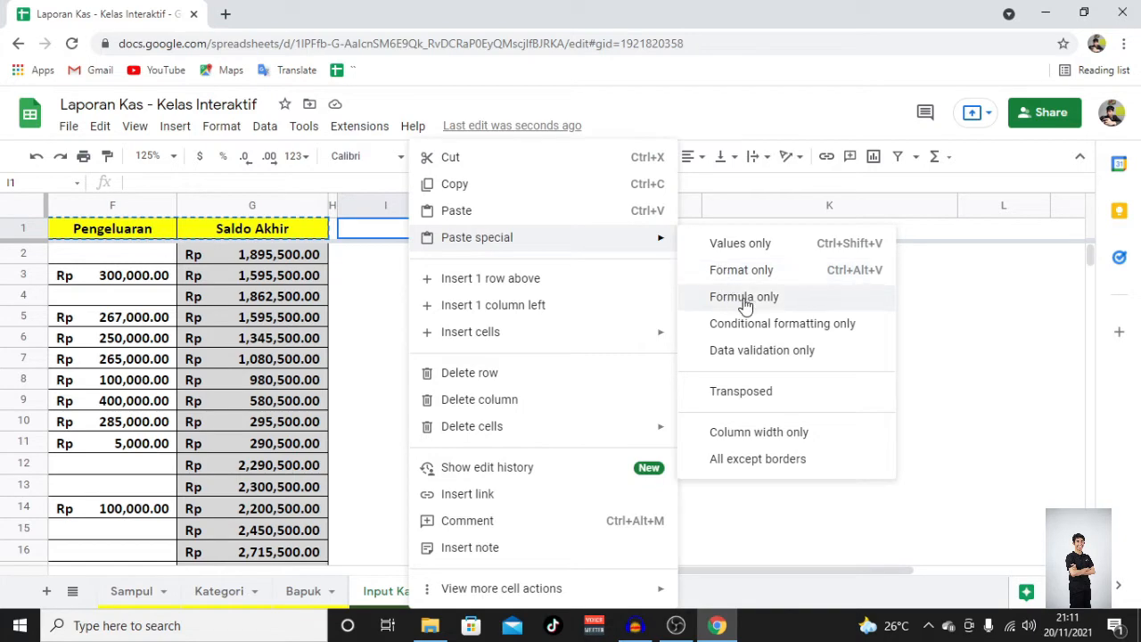
left_click(749, 252)
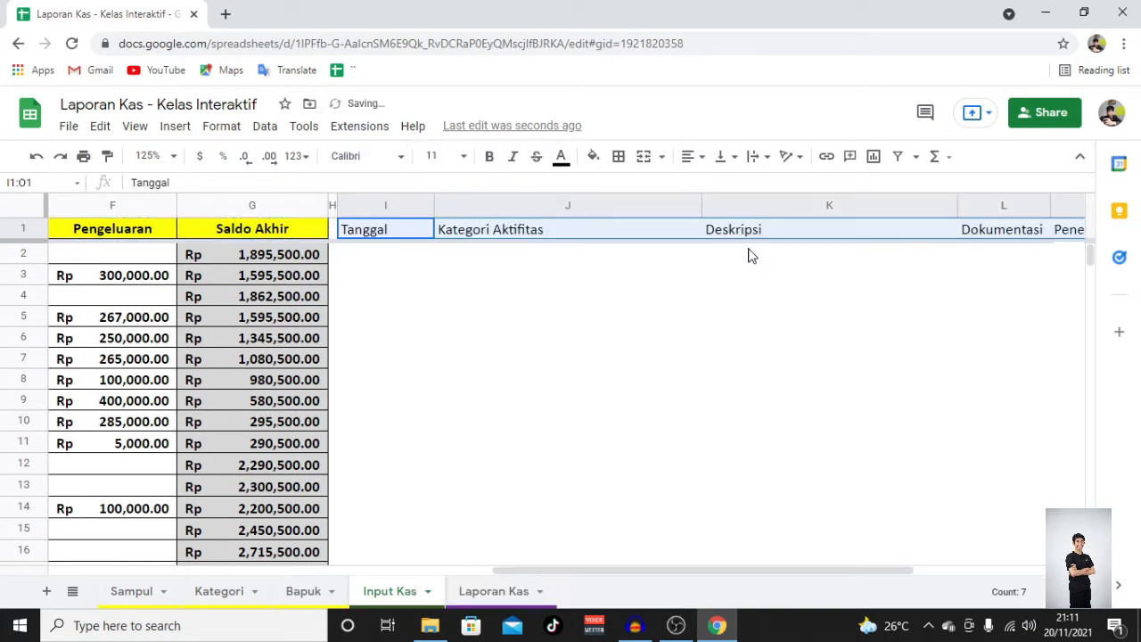
Step: Format the pasted headers in I1:O1 with yellow fill, bold text, and centred horizontal and middle vertical alignment
left_click(594, 160)
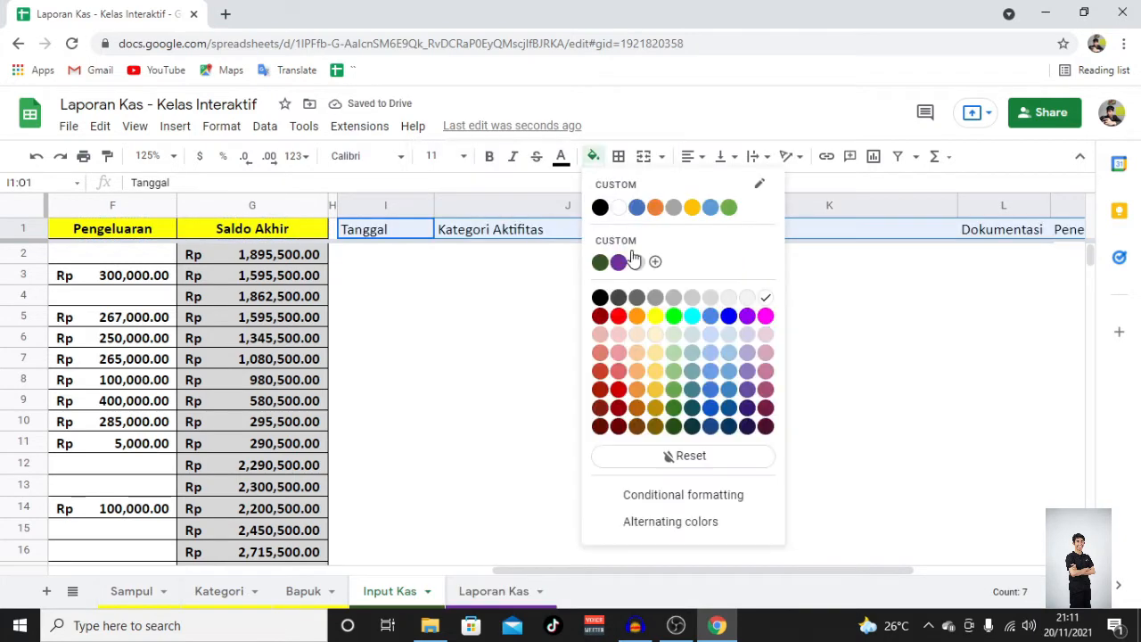
left_click(661, 317)
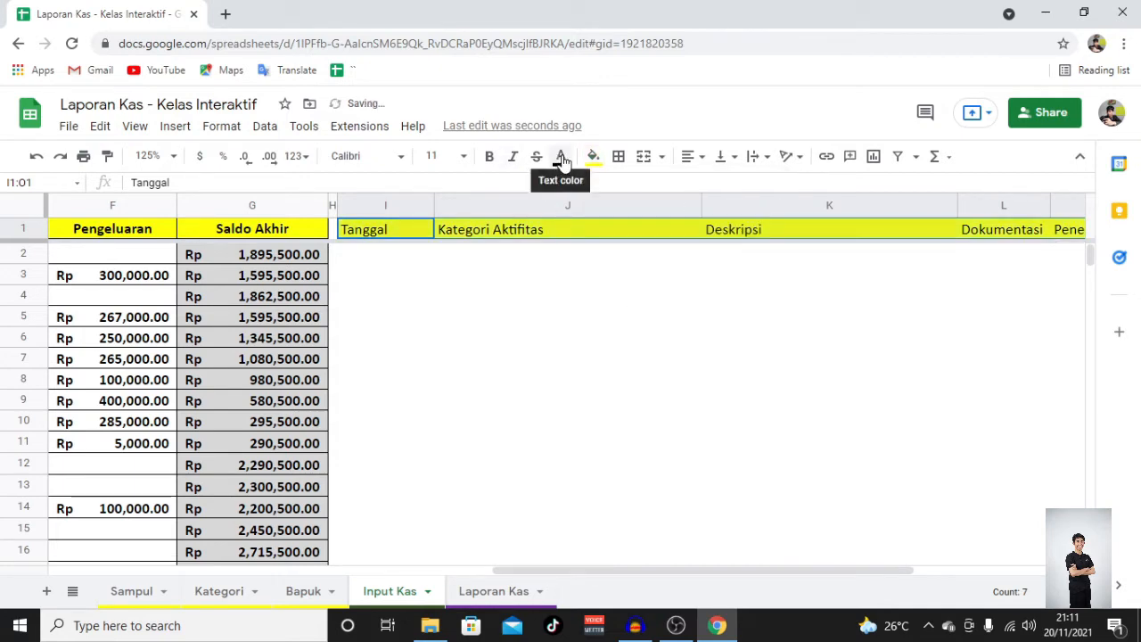
left_click(692, 156)
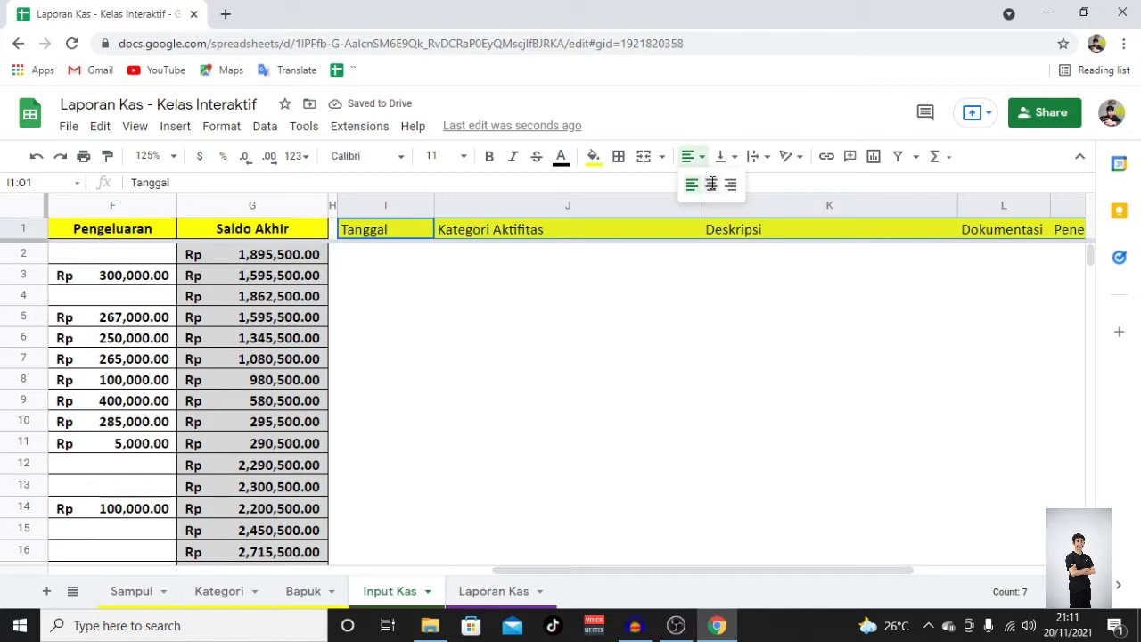
left_click(712, 184)
left_click(489, 156)
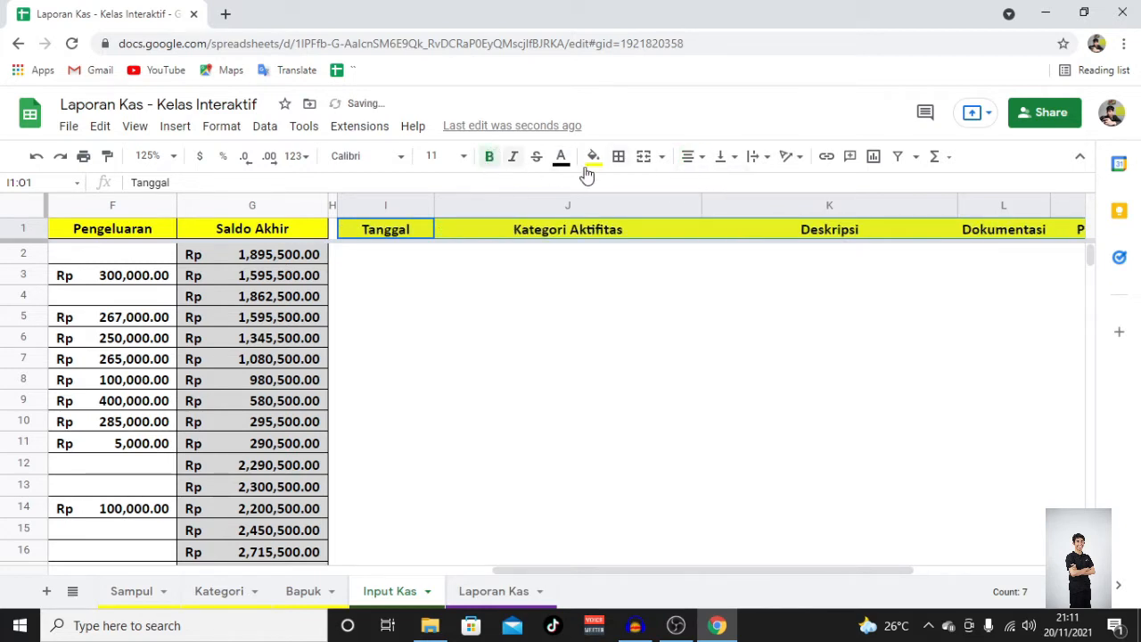
left_click(722, 157)
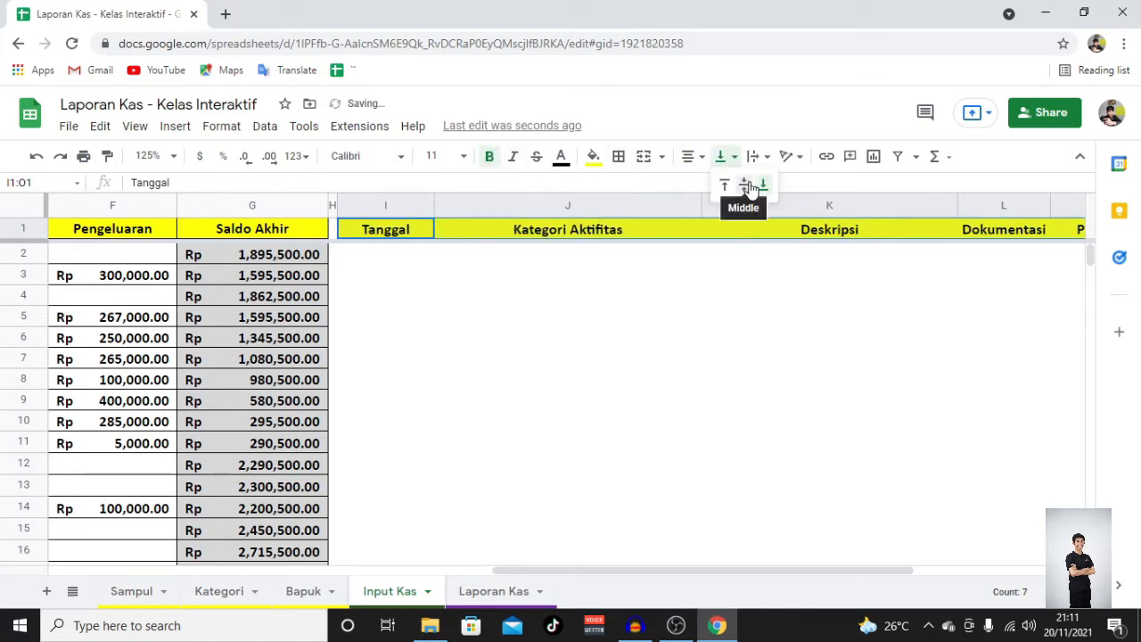
left_click(749, 185)
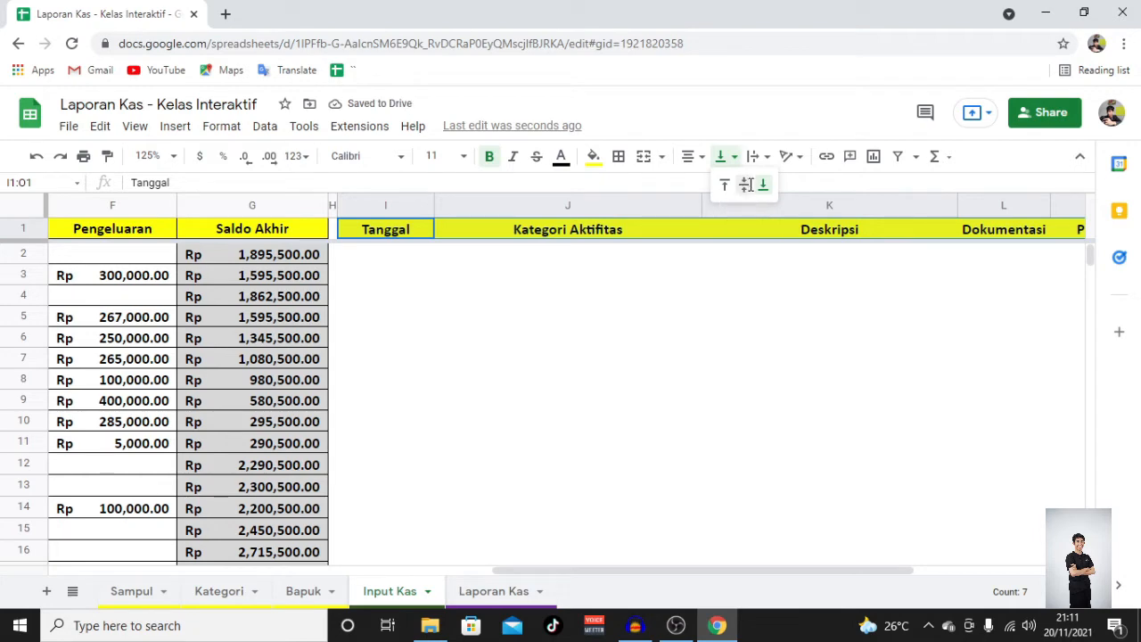
left_click(581, 303)
Step: Compare the original Input Kas table, from Tanggal to Saldo Akhir, with the new header row beside it
left_click(403, 233)
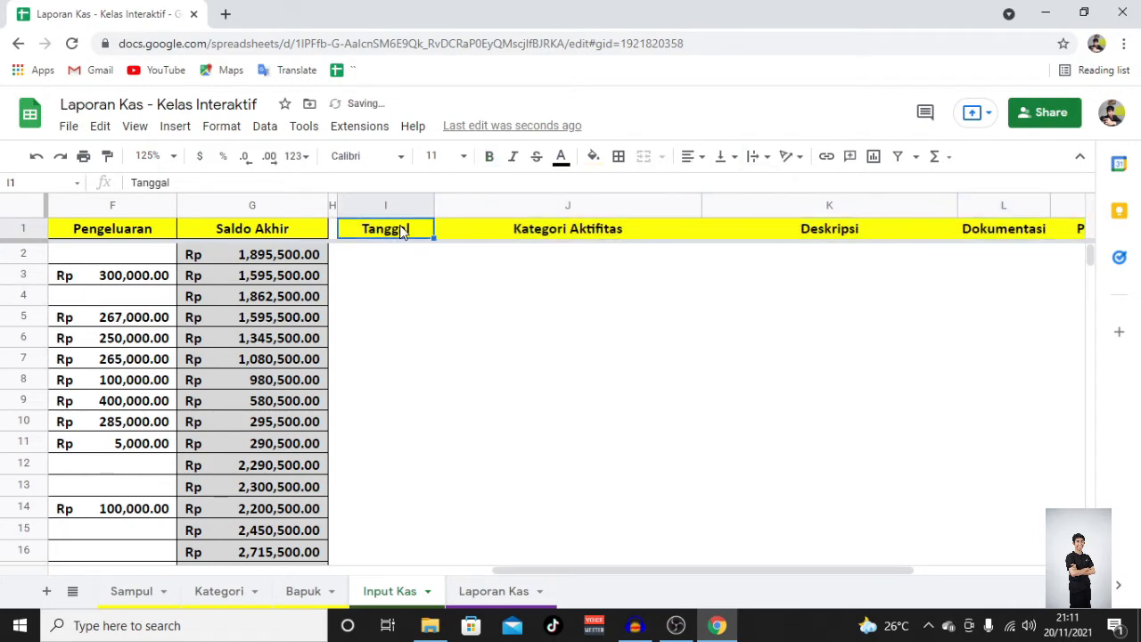
left_click(292, 282)
scroll(295, 287, "left", 5)
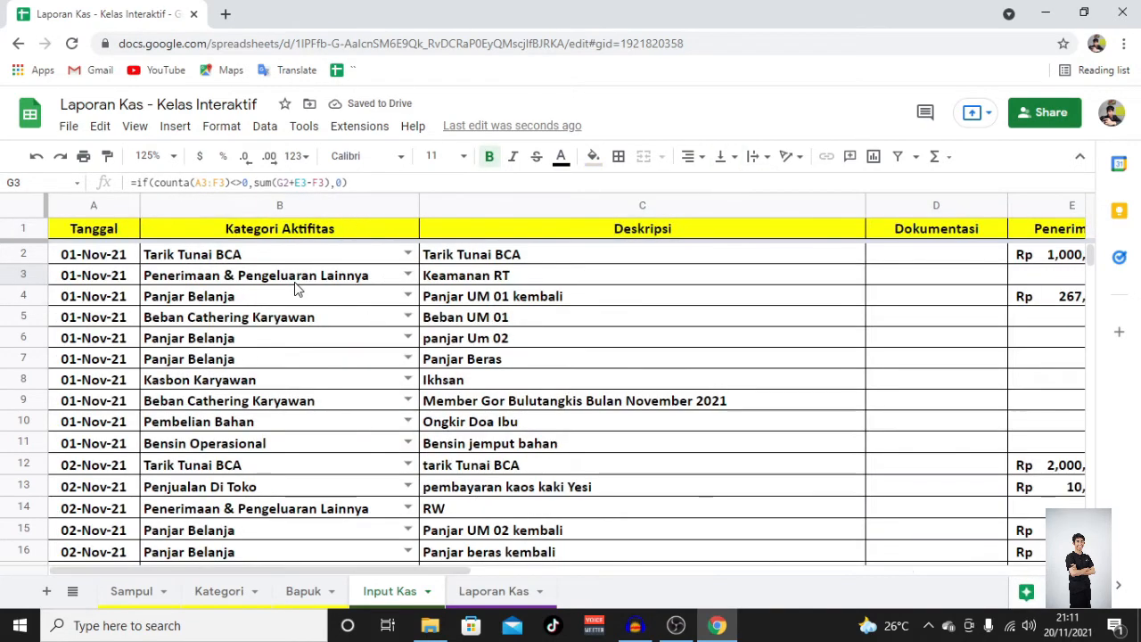
scroll(294, 286, "right", 5)
scroll(296, 287, "left", 3)
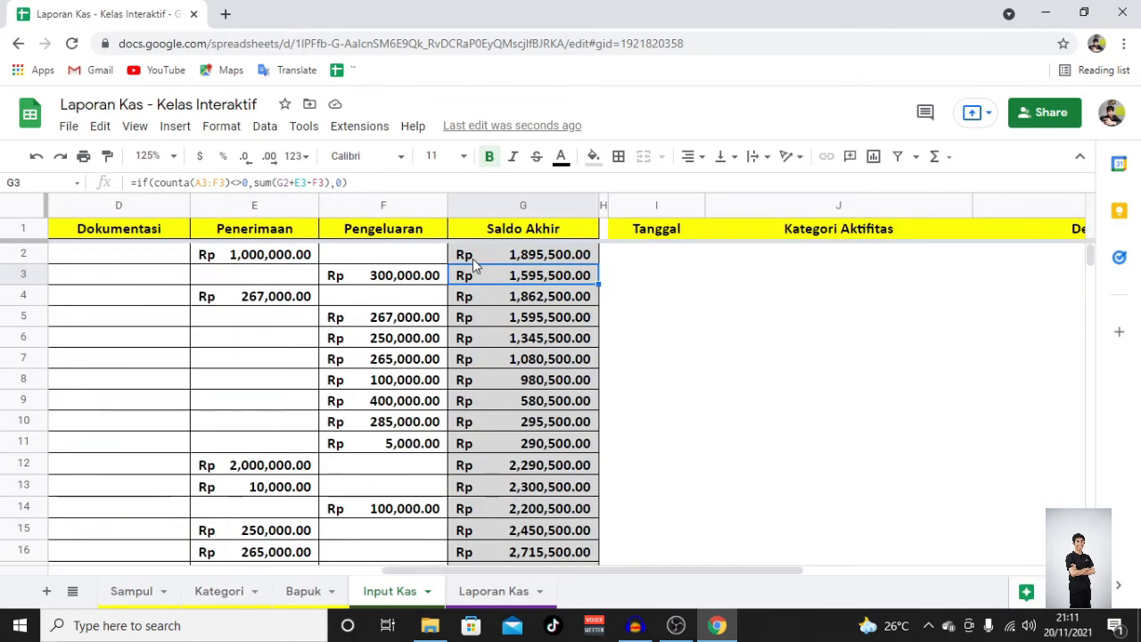
scroll(471, 262, "left", 4)
scroll(455, 297, "right", 2)
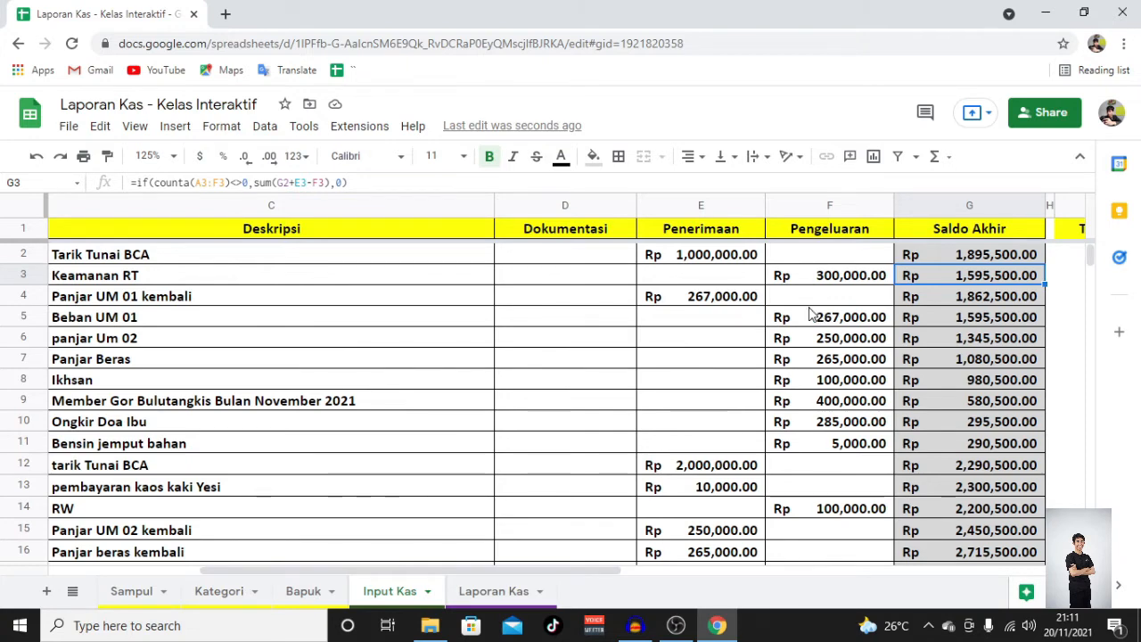
Step: Go to the last row of the original Input Kas table and select I280 beside it in the new Tanggal column
key("ctrl+Down")
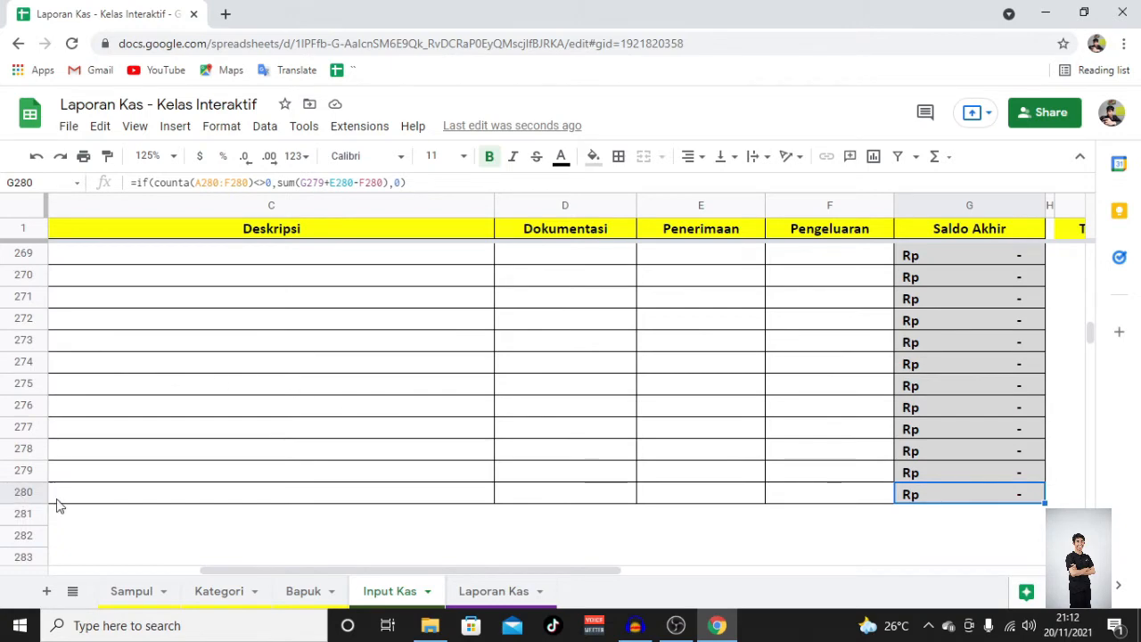
scroll(645, 481, "right", 2)
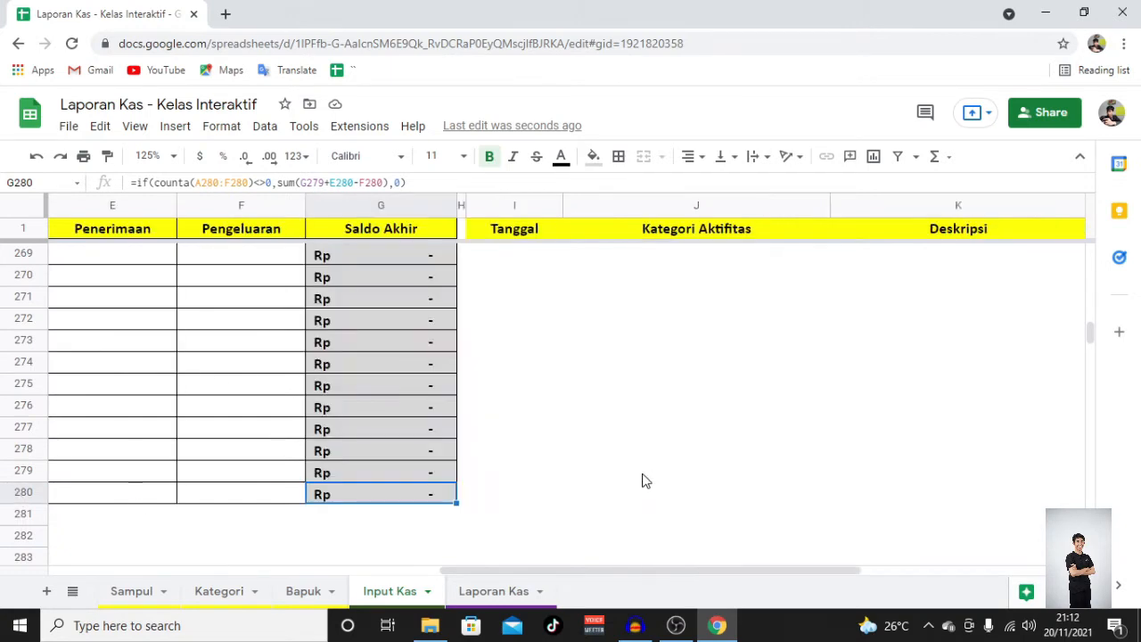
left_click(506, 499)
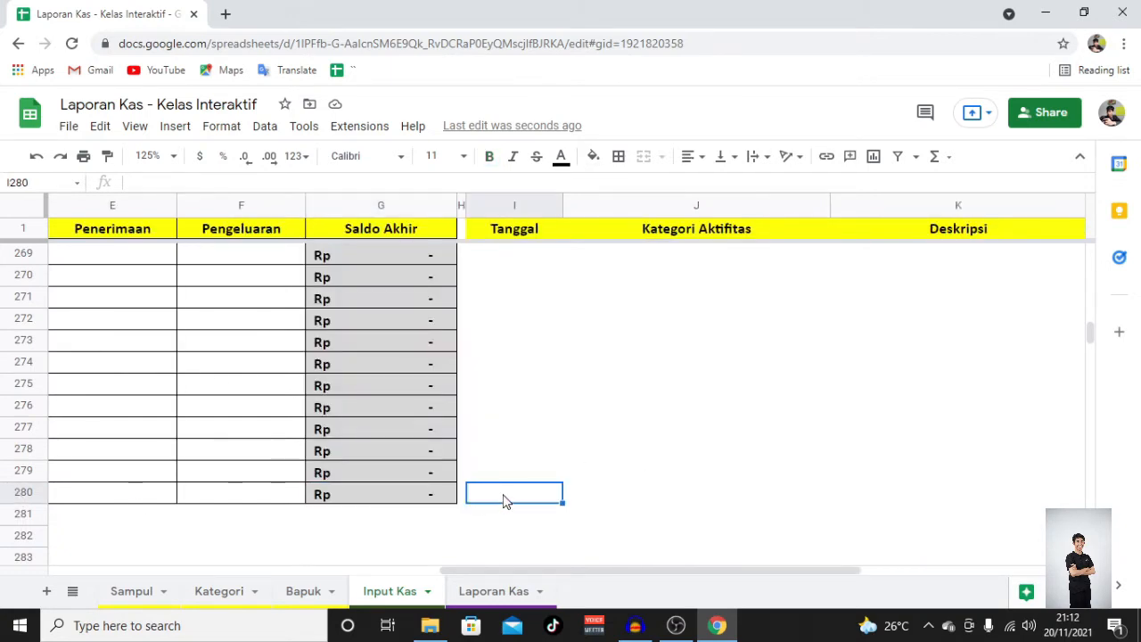
scroll(646, 420, "right", 5)
scroll(625, 422, "left", 7)
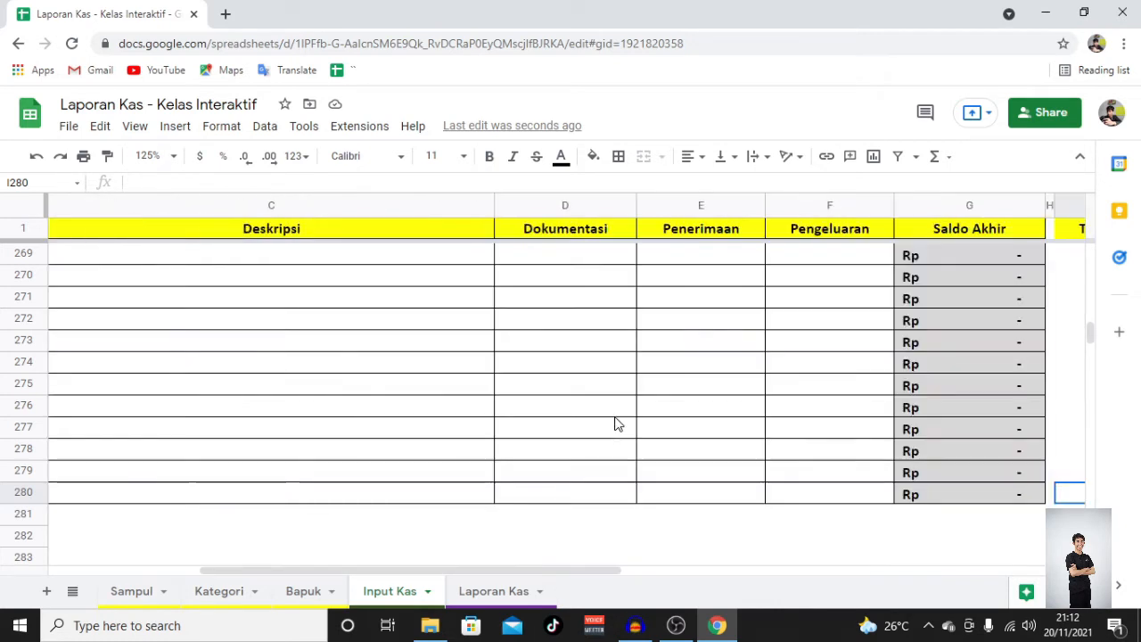
scroll(615, 422, "right", 5)
scroll(614, 423, "left", 2)
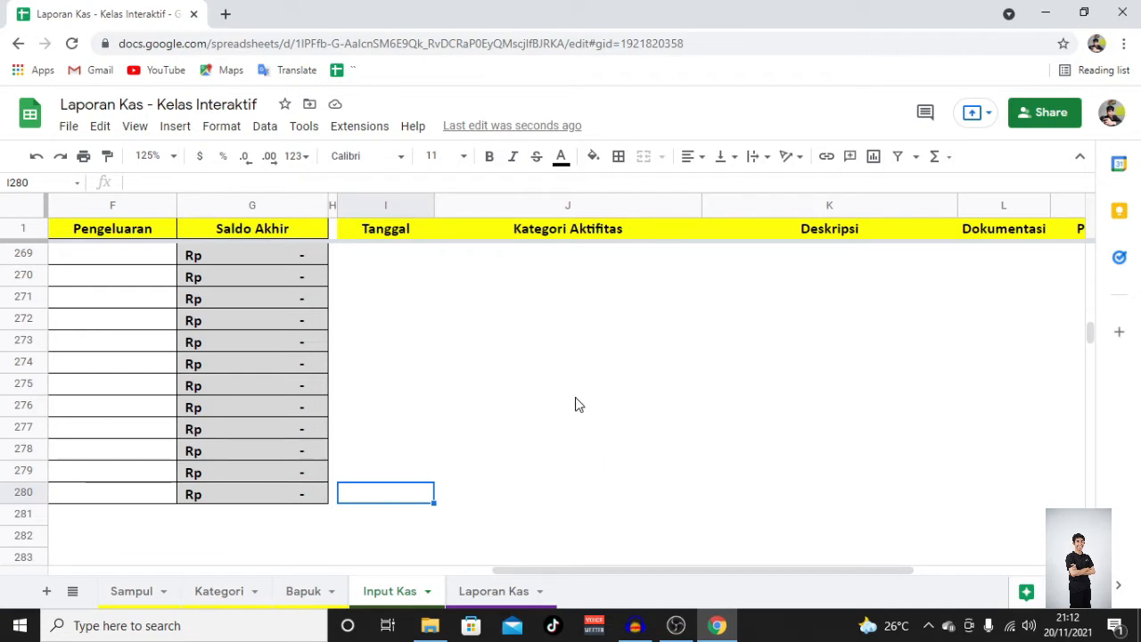
key("ctrl+shift+Up")
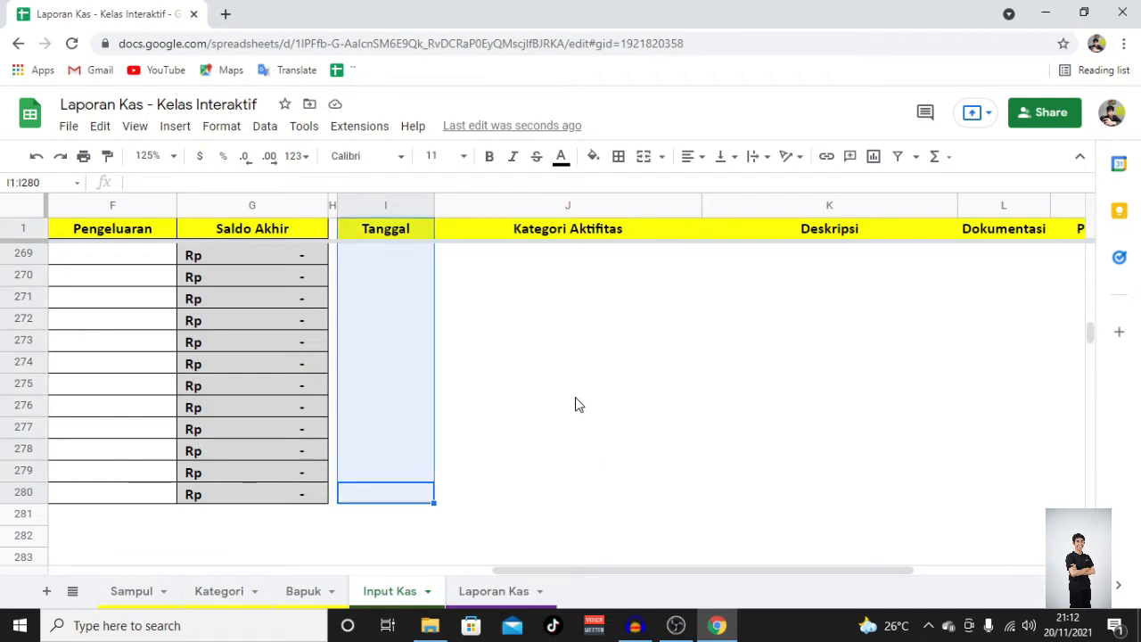
key("ctrl+shift+Right")
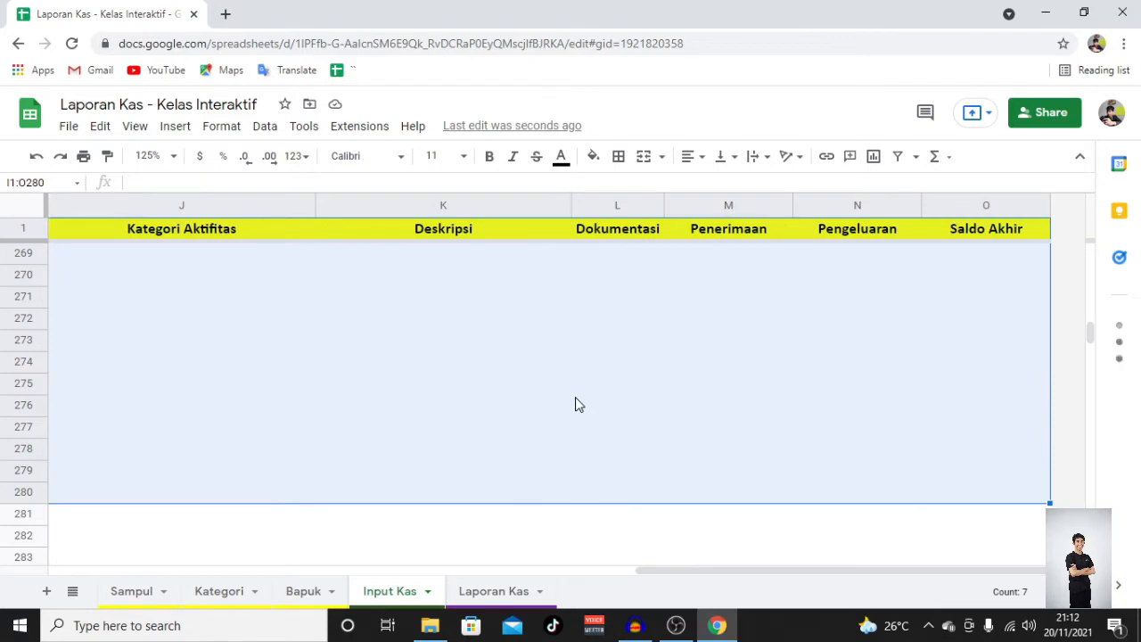
scroll(583, 410, "left", 3)
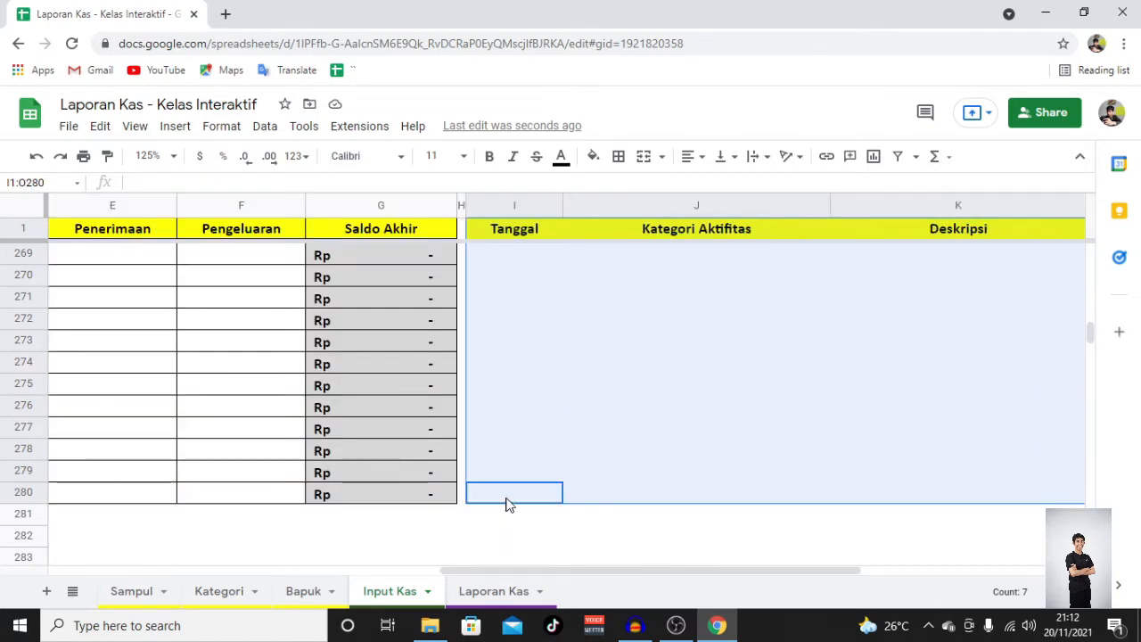
Step: Apply thin black borders to all cells of the new table in I1:O280
left_click(506, 499)
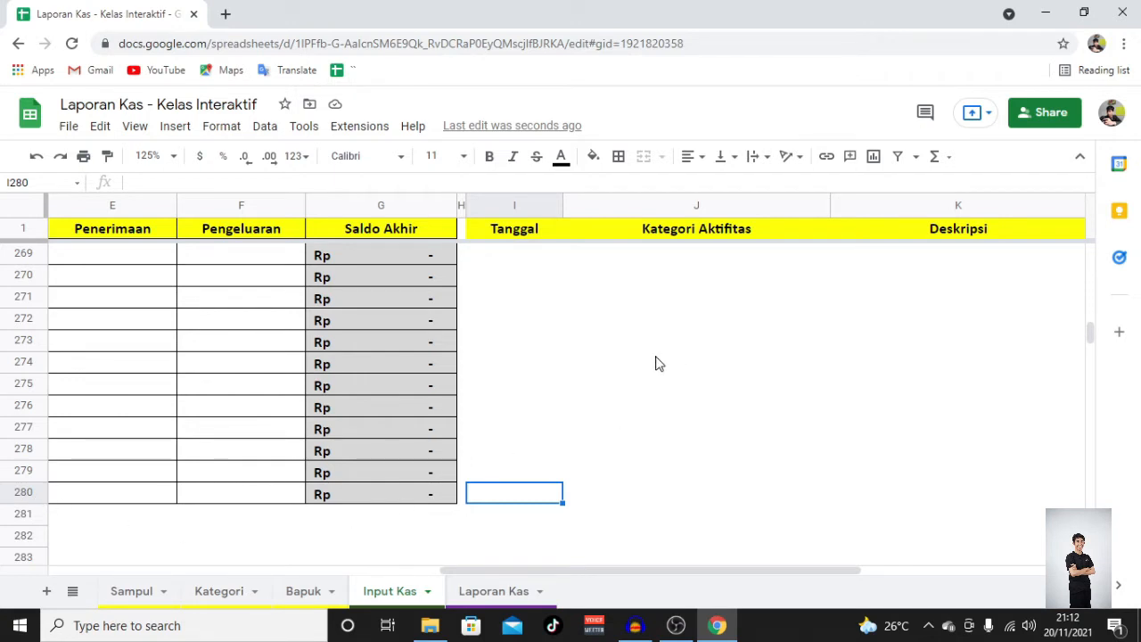
scroll(714, 346, "right", 3)
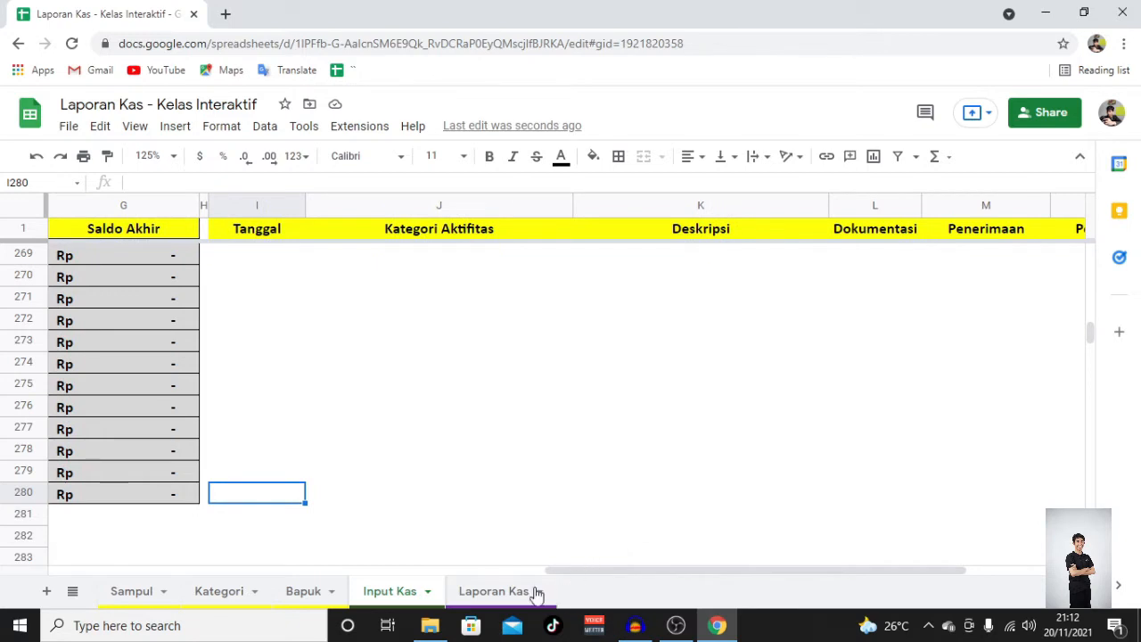
left_click_drag(612, 573, 739, 585)
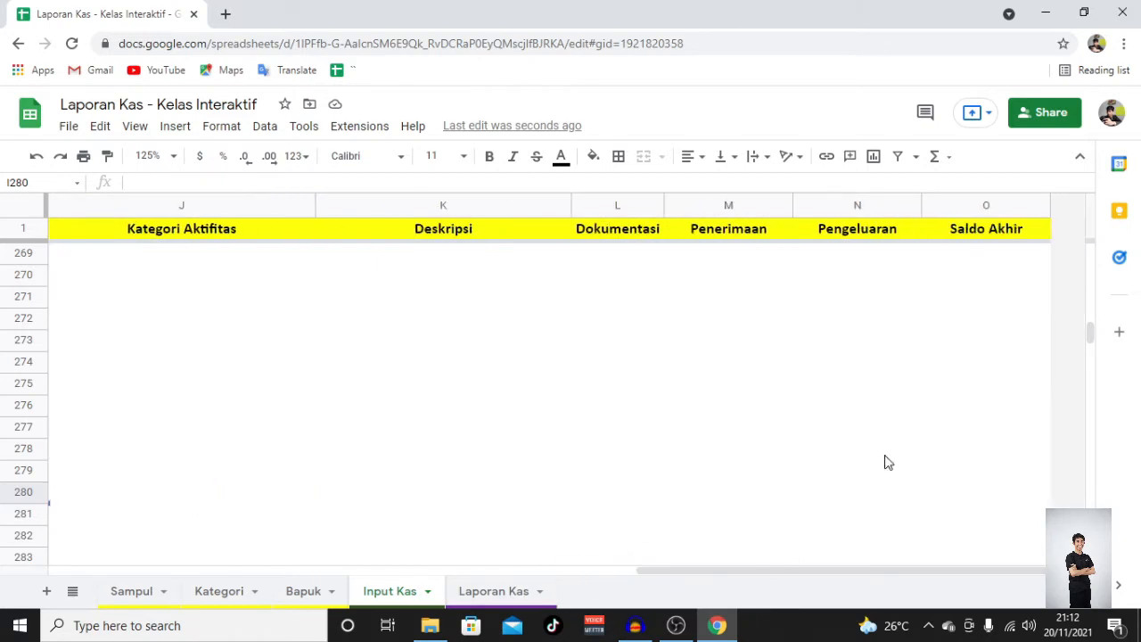
left_click(1004, 242, "shift")
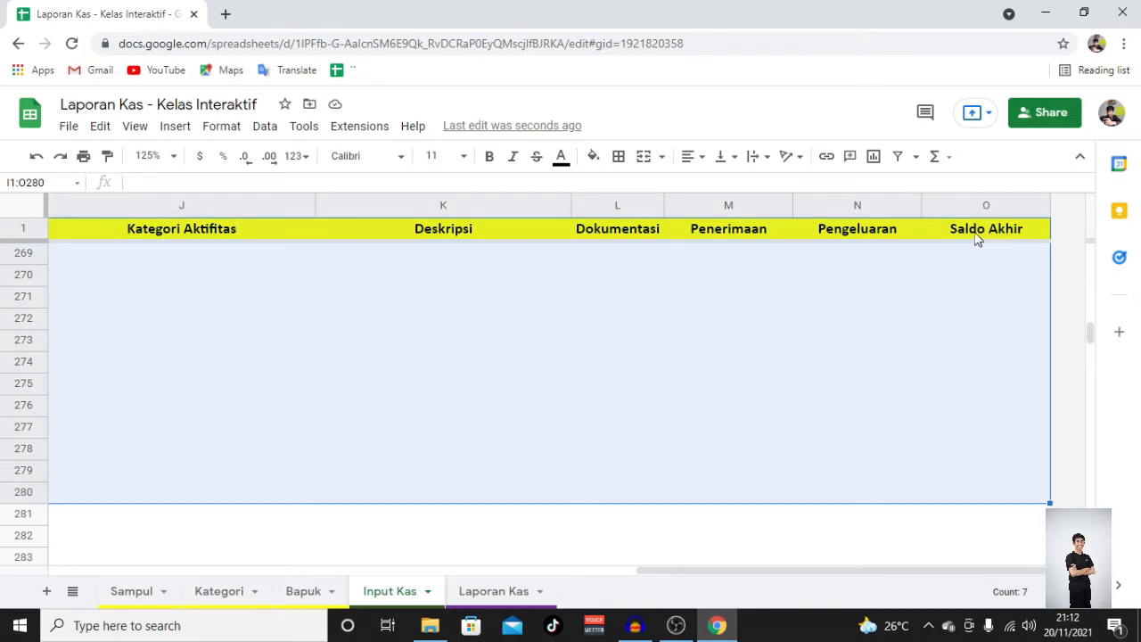
left_click(618, 156)
left_click(747, 216)
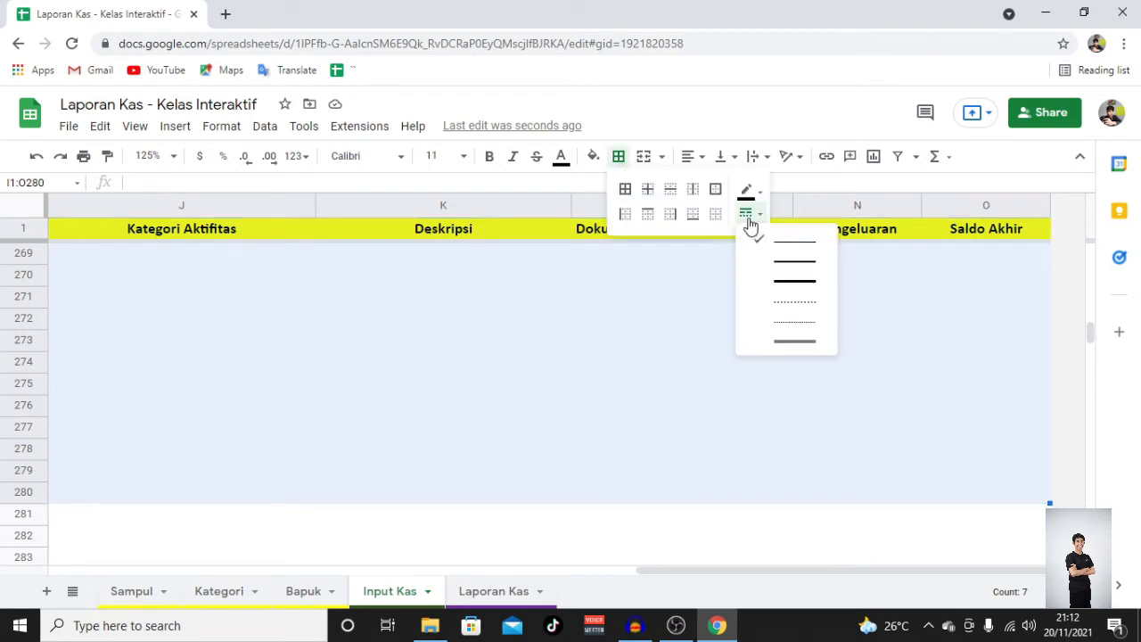
left_click(774, 245)
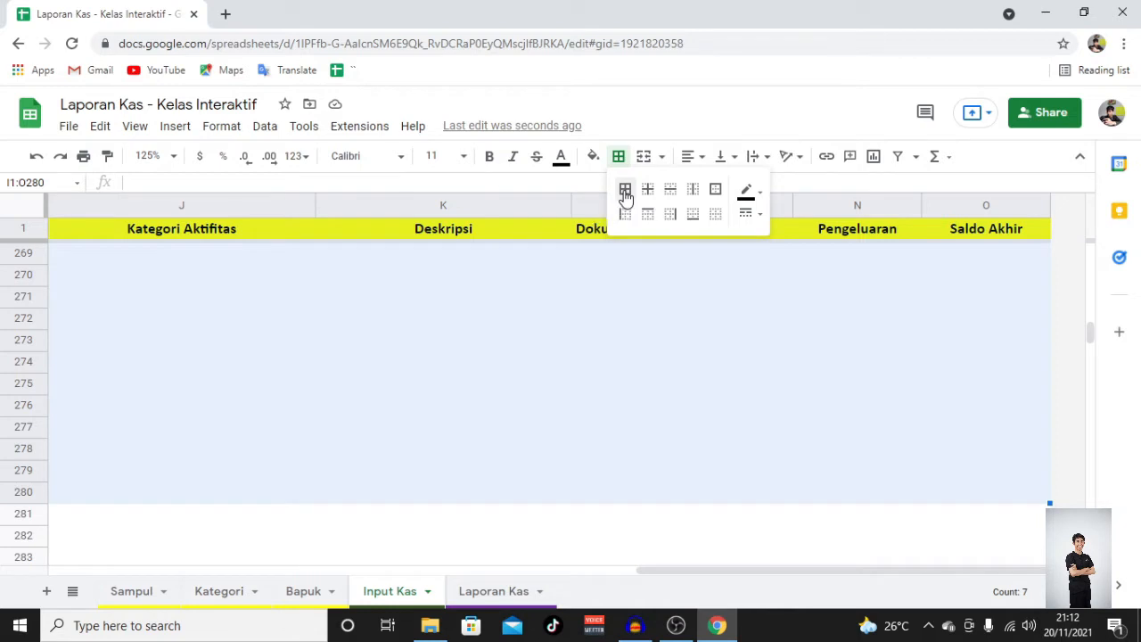
left_click(625, 192)
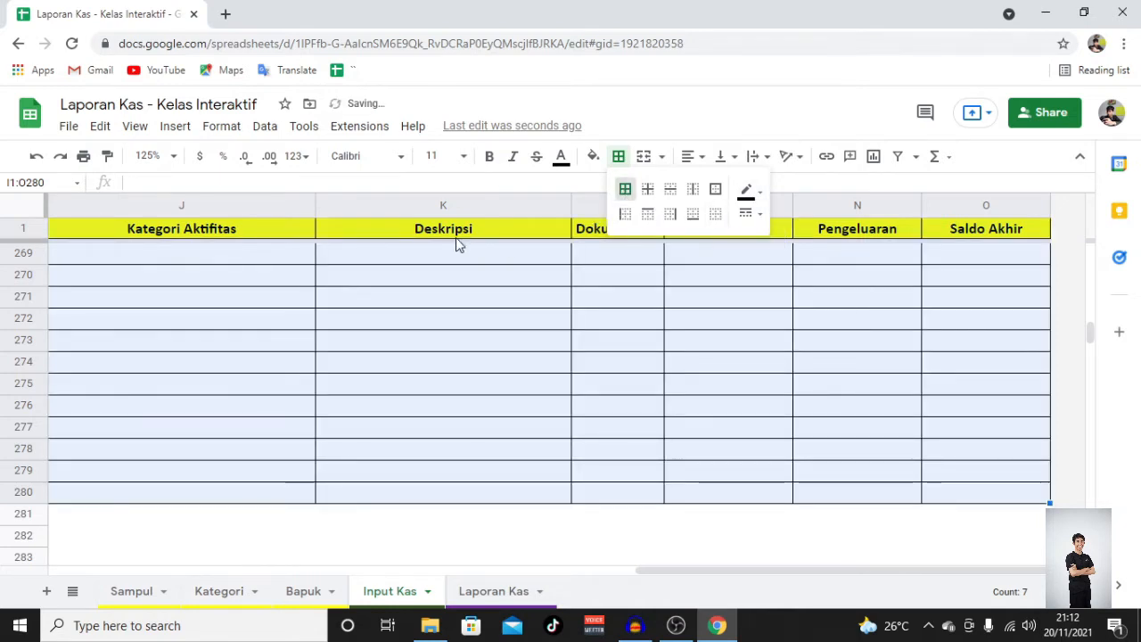
left_click(273, 255)
scroll(274, 259, "left", 5)
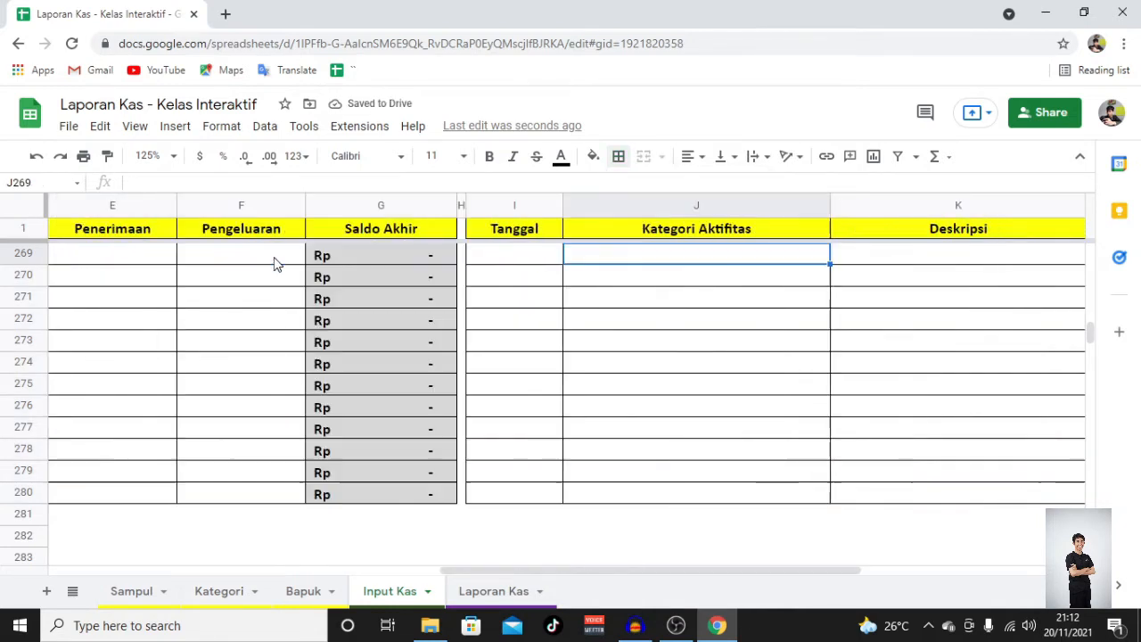
scroll(505, 267, "left", 4)
scroll(871, 286, "right", 4)
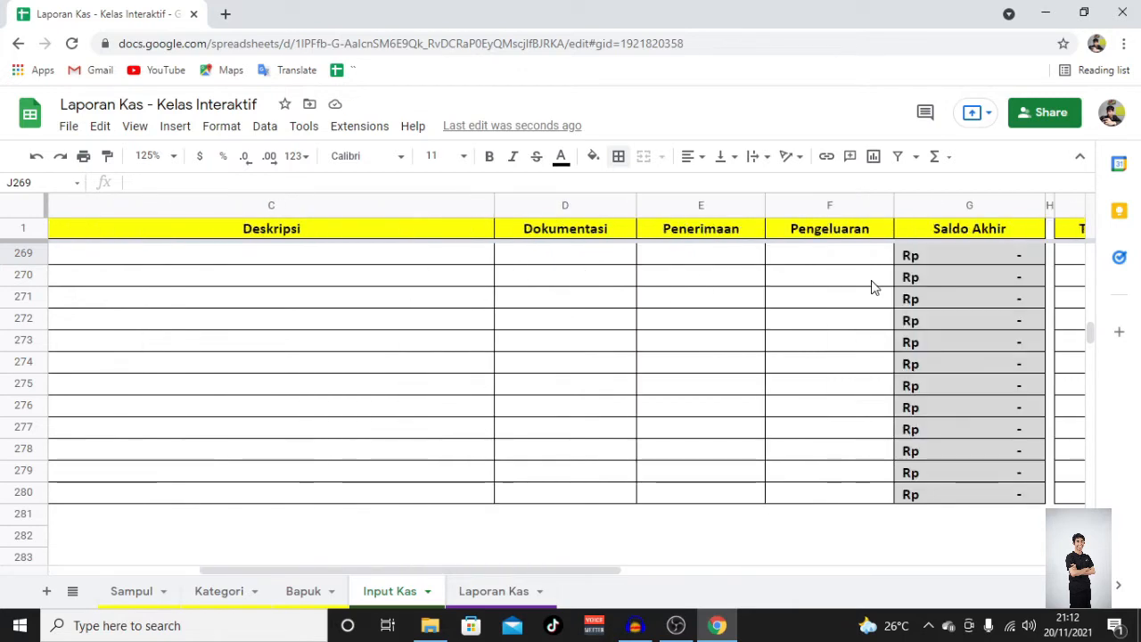
Step: Enter the current date, 11/20/2021, in I2 under the new Tanggal header
left_click(524, 269)
key("ctrl+Up")
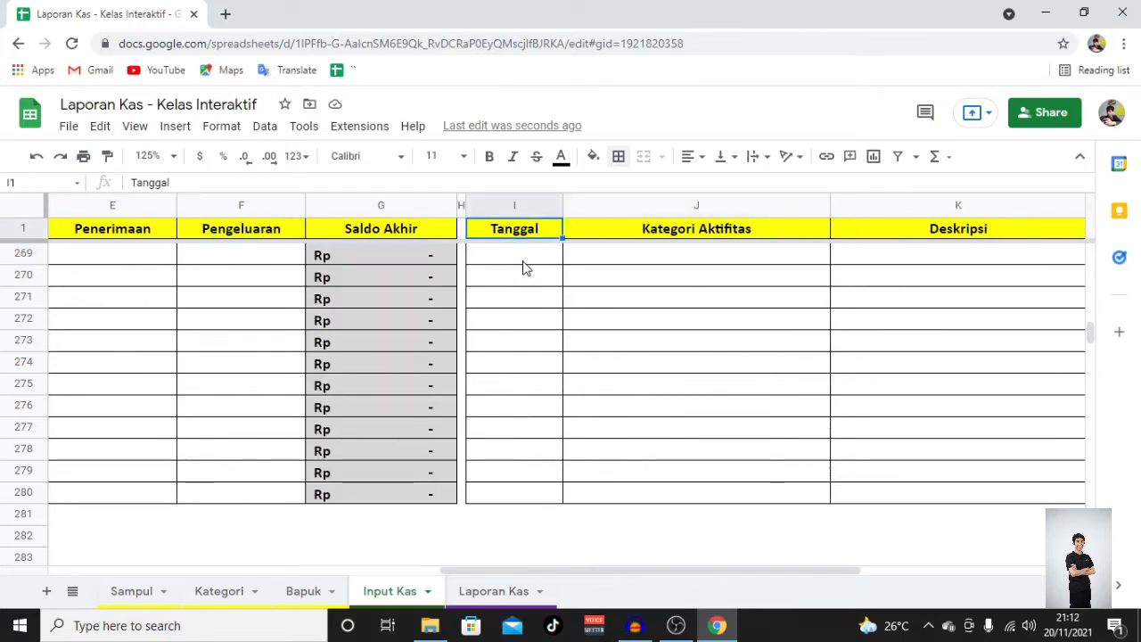
key("Down")
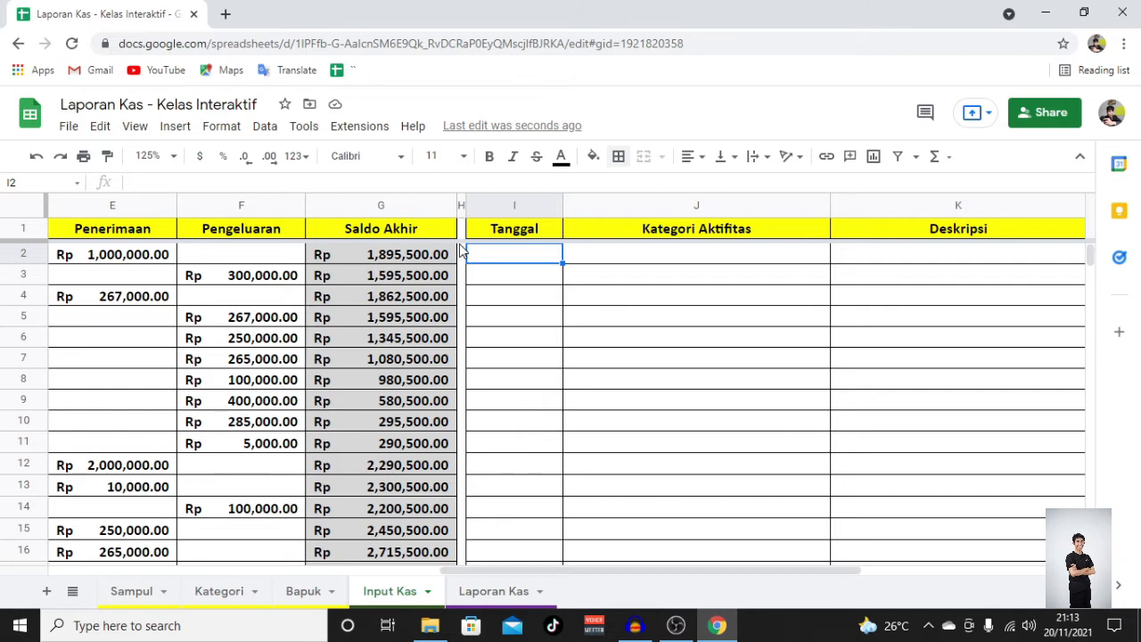
key("ctrl+semicolon")
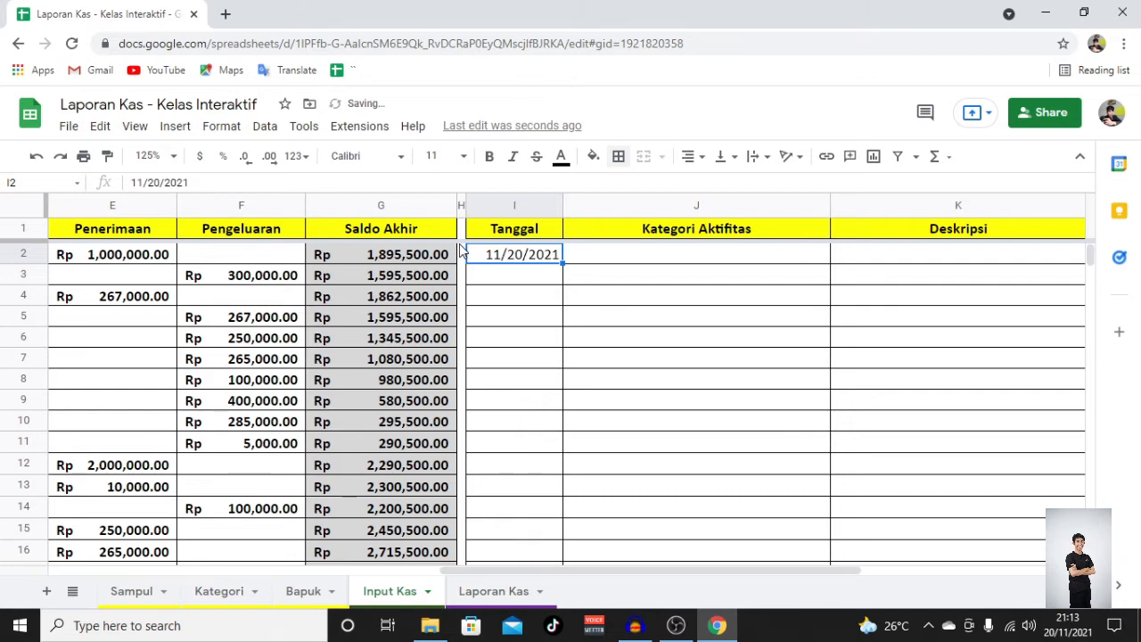
Step: Give the date in I2 the custom 05-Aug-30 date format, matching the style of A2 in the original table
scroll(374, 268, "left", 5)
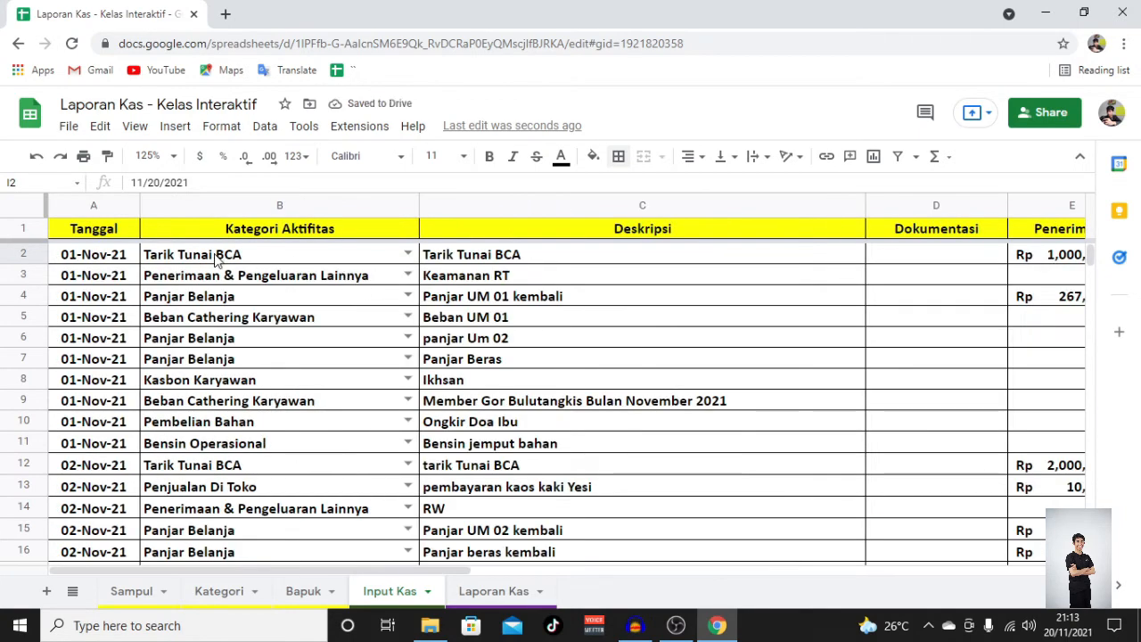
left_click(89, 258)
scroll(121, 312, "right", 5)
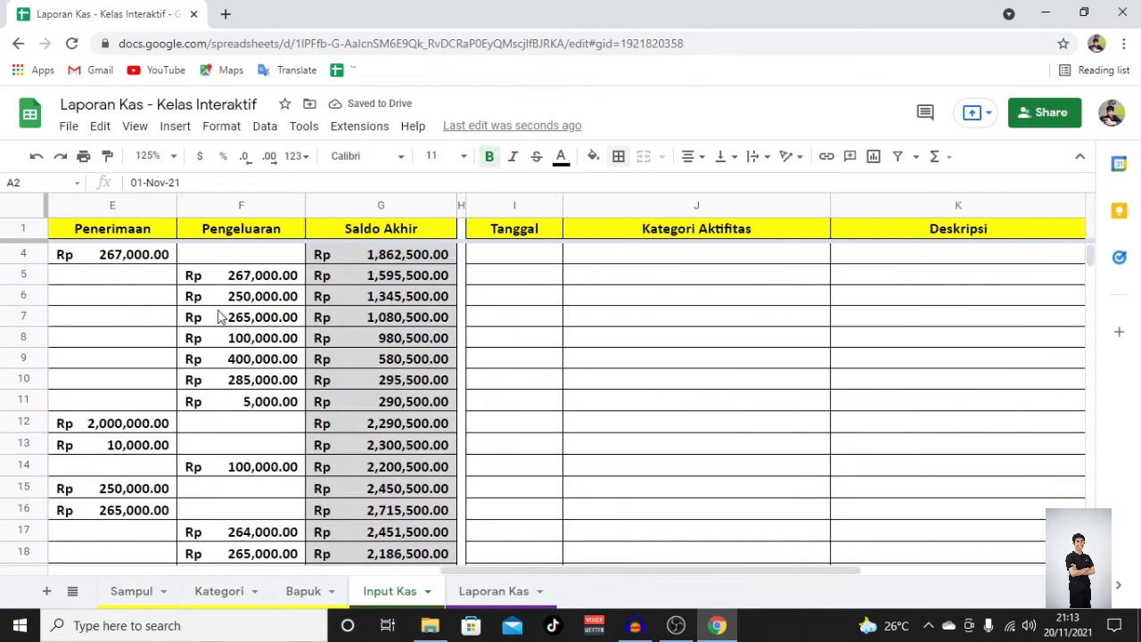
scroll(481, 295, "up", 1)
left_click(519, 258)
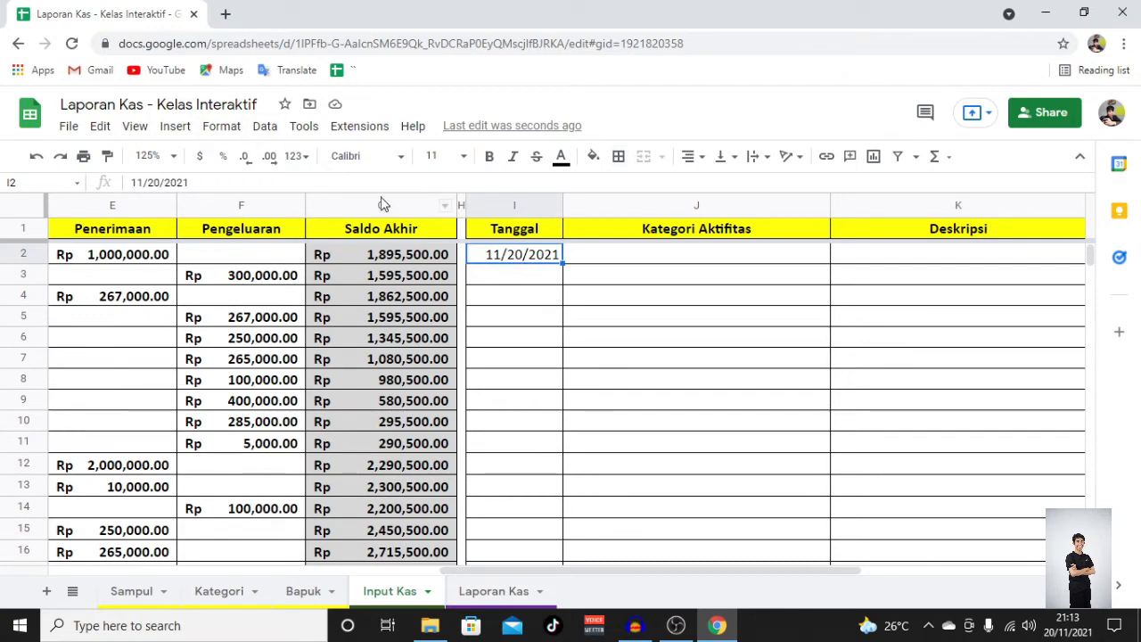
left_click(227, 126)
mouse_move(344, 213)
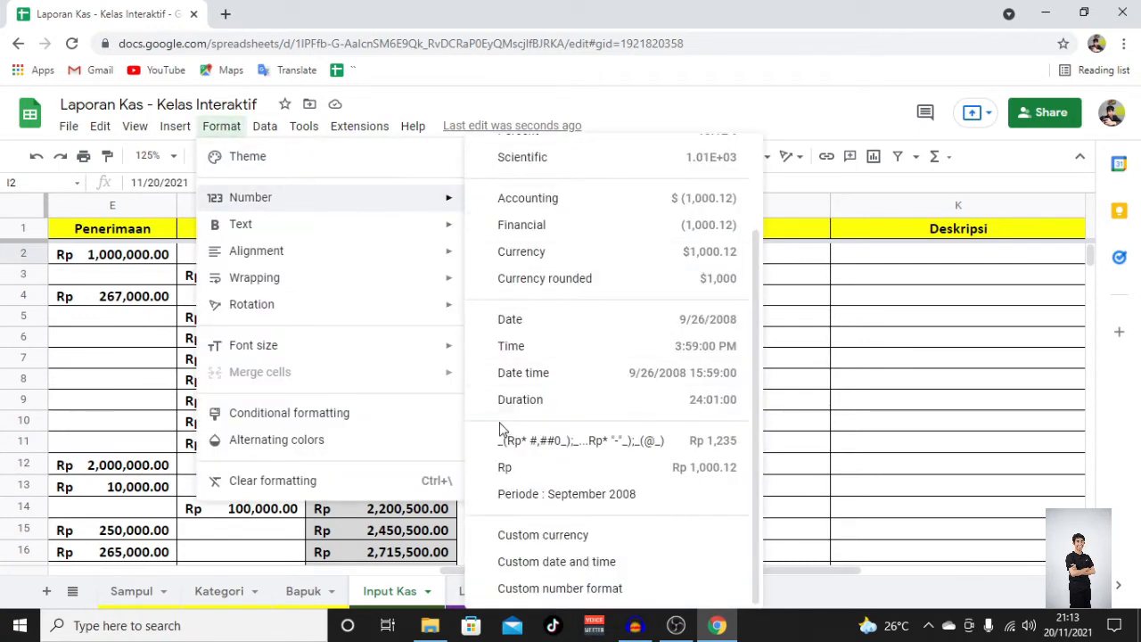
left_click(595, 565)
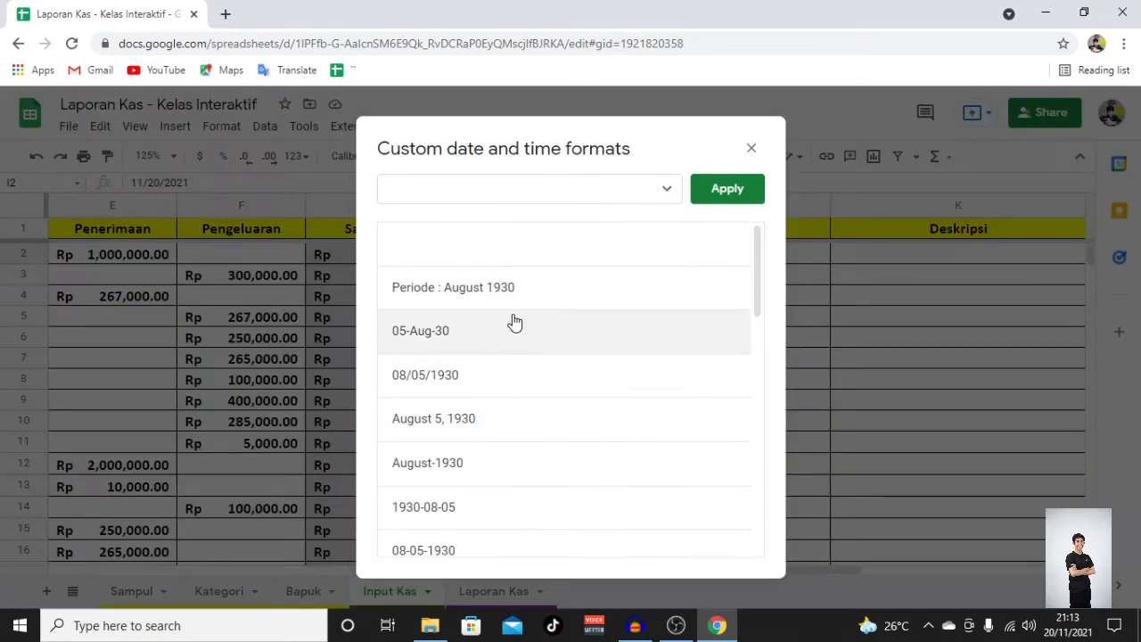
left_click(446, 336)
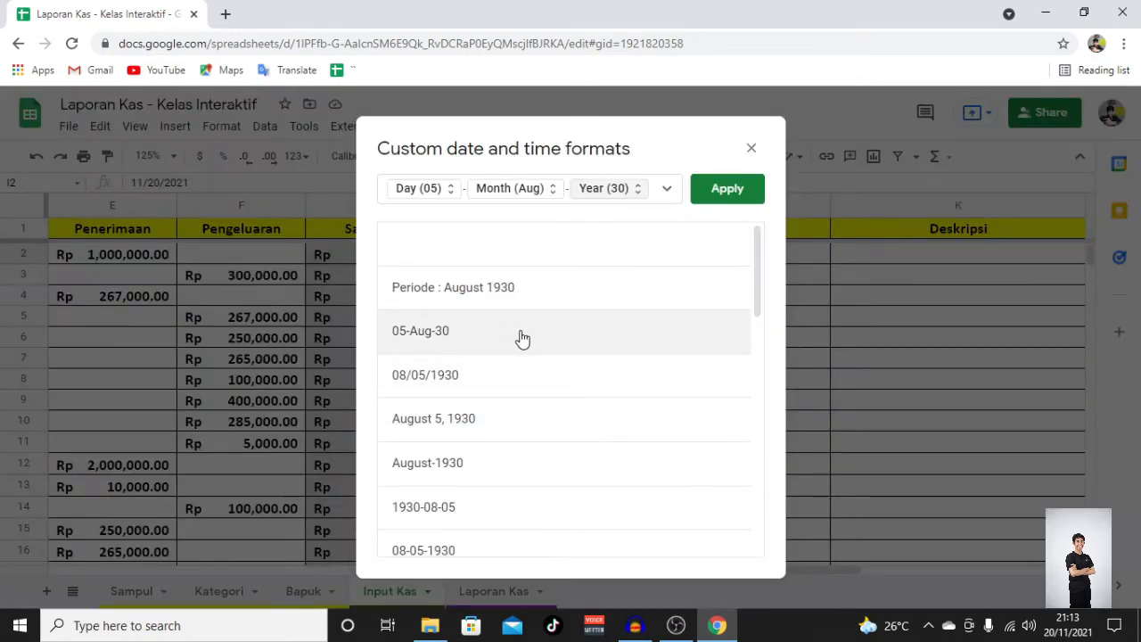
left_click(718, 192)
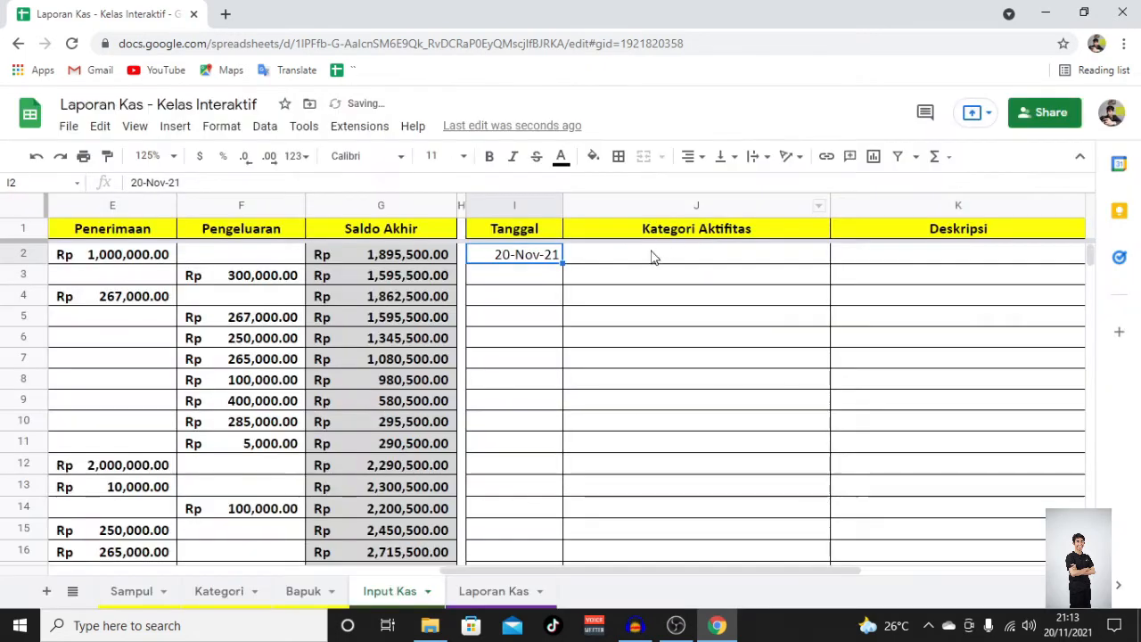
Step: Centre the date in I2 horizontally and make it bold
left_click(691, 156)
left_click(709, 184)
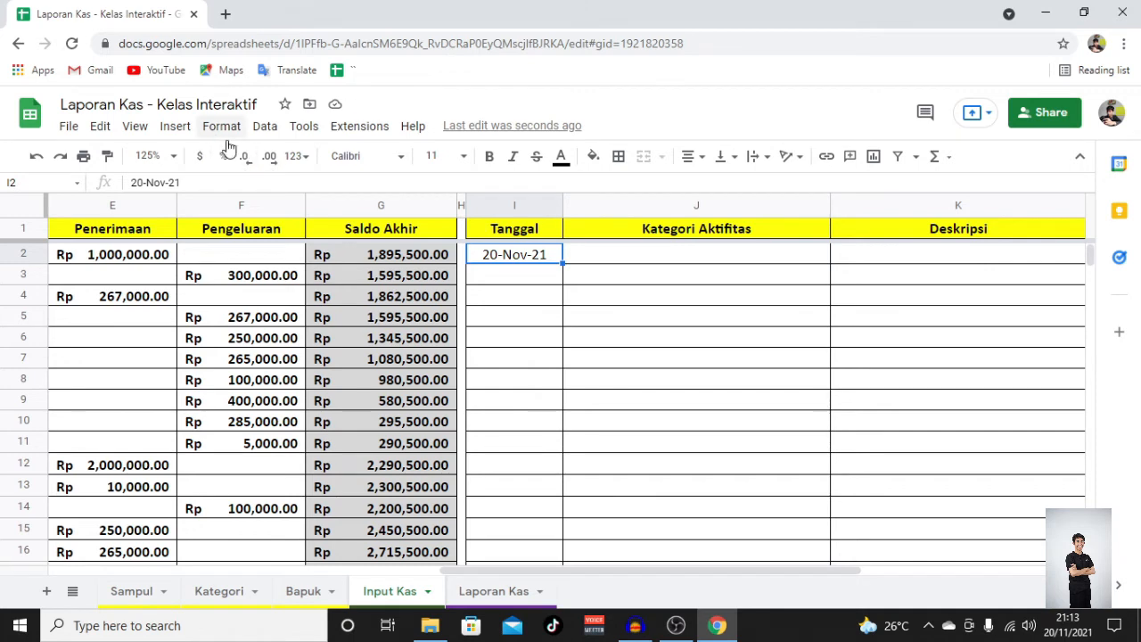
left_click(489, 158)
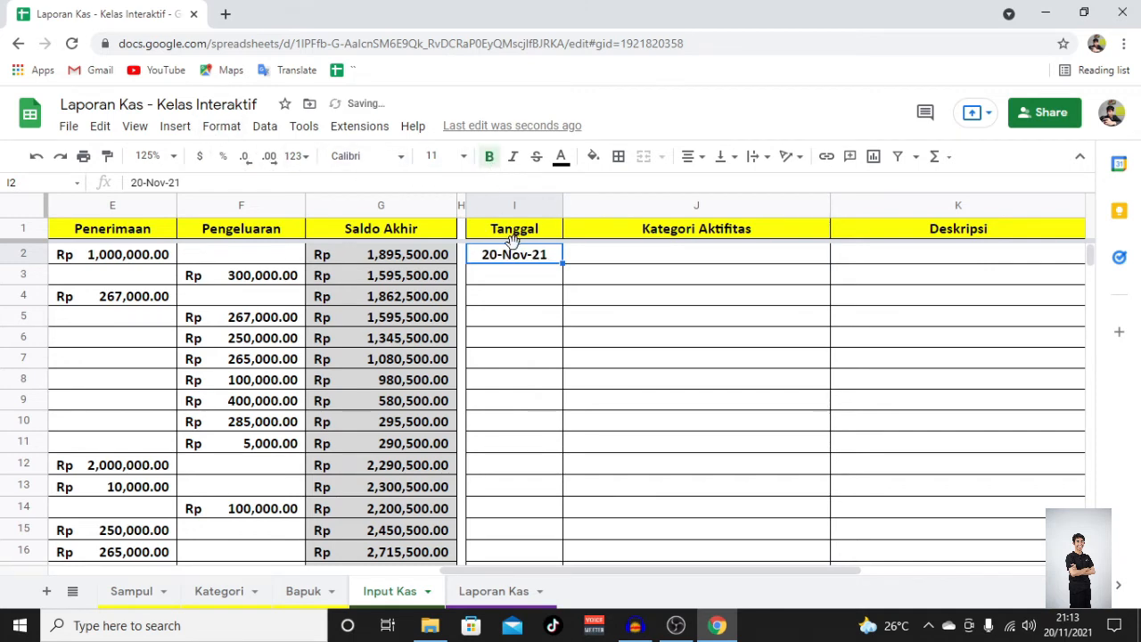
Step: Copy I2 and paste only its format over the Tanggal cells I2:I280
key("ctrl+c")
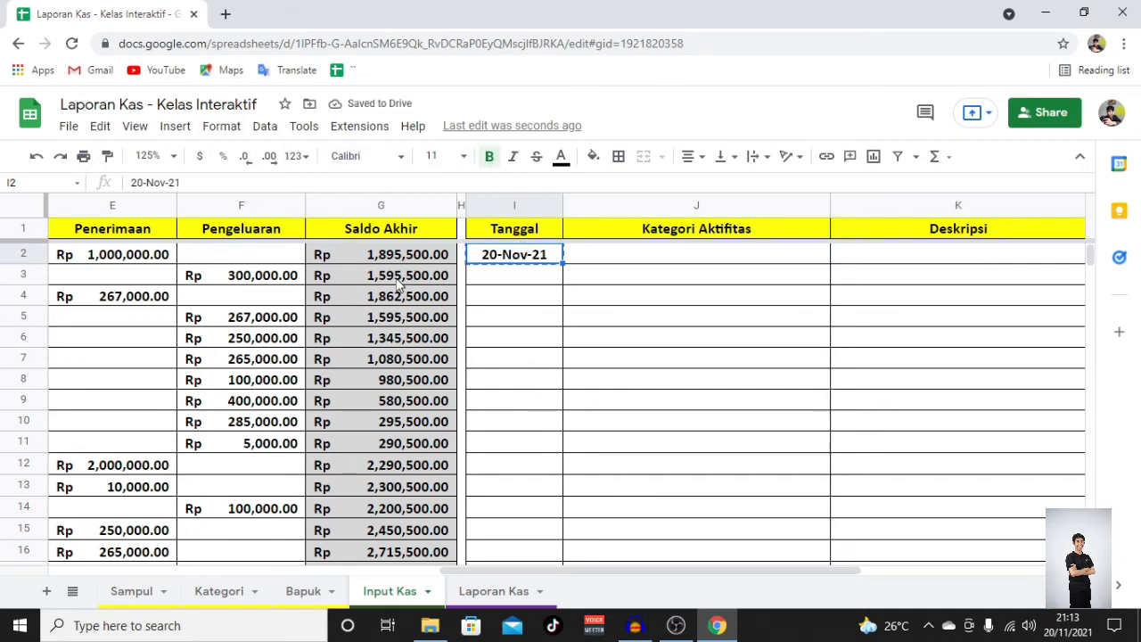
left_click(398, 279)
key("ctrl+Down")
key("Right")
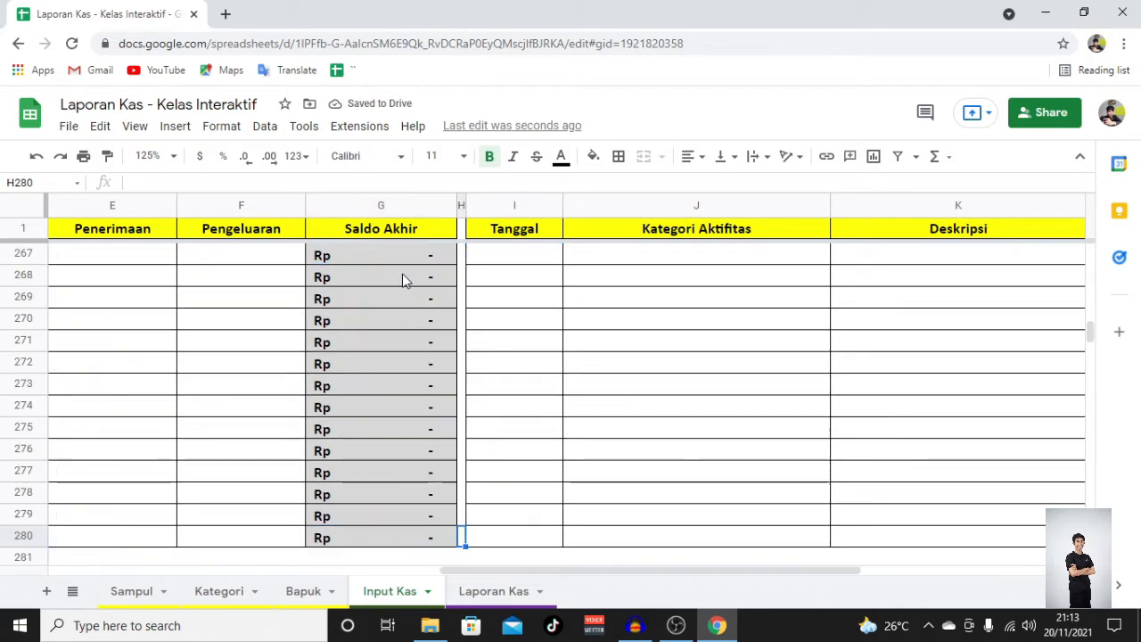
key("Right")
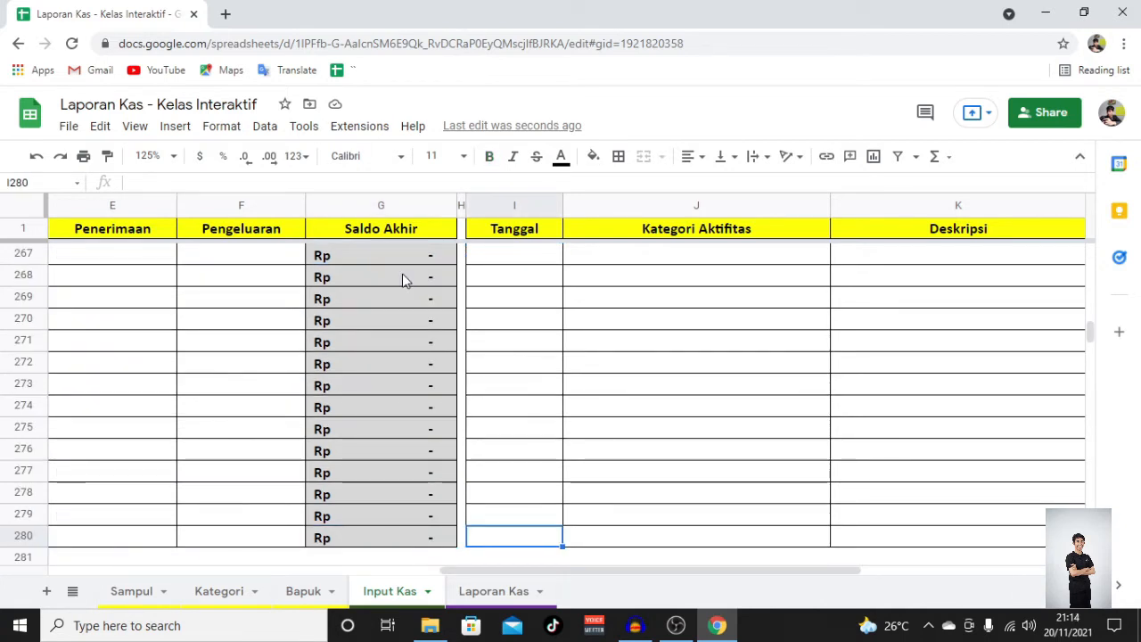
key("ctrl+shift+Up")
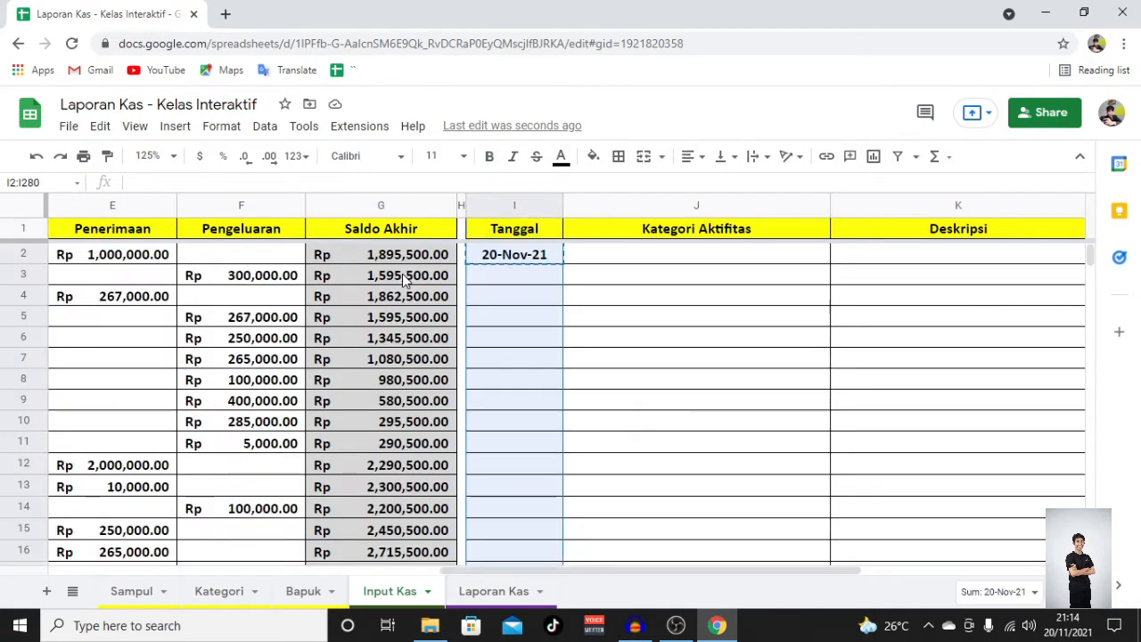
right_click(489, 256)
mouse_move(544, 265)
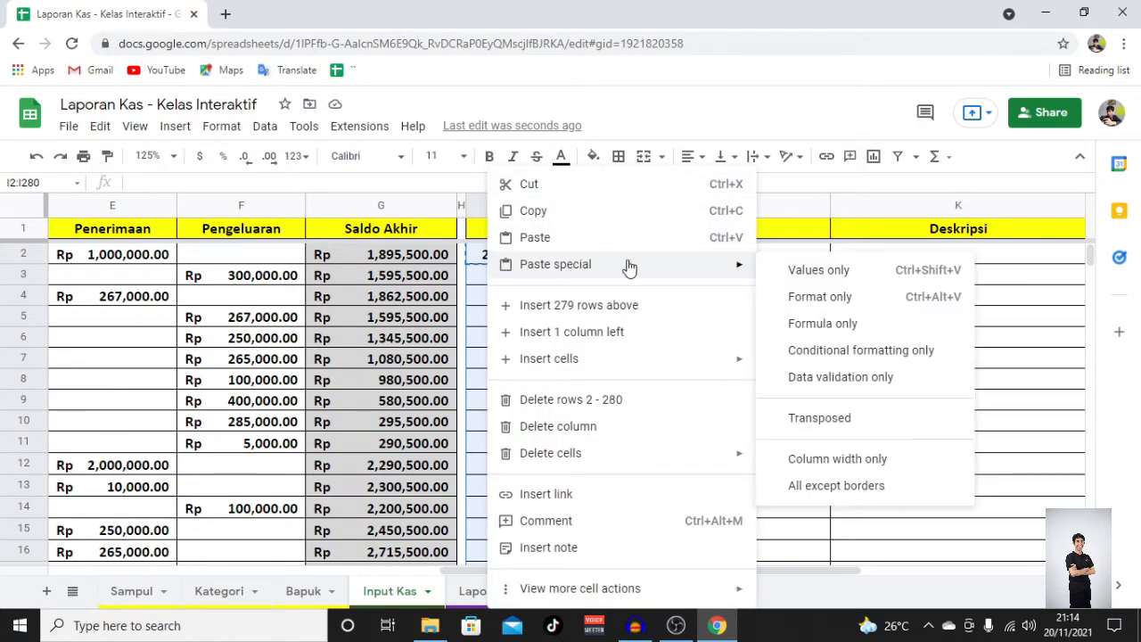
left_click(835, 298)
left_click(635, 257)
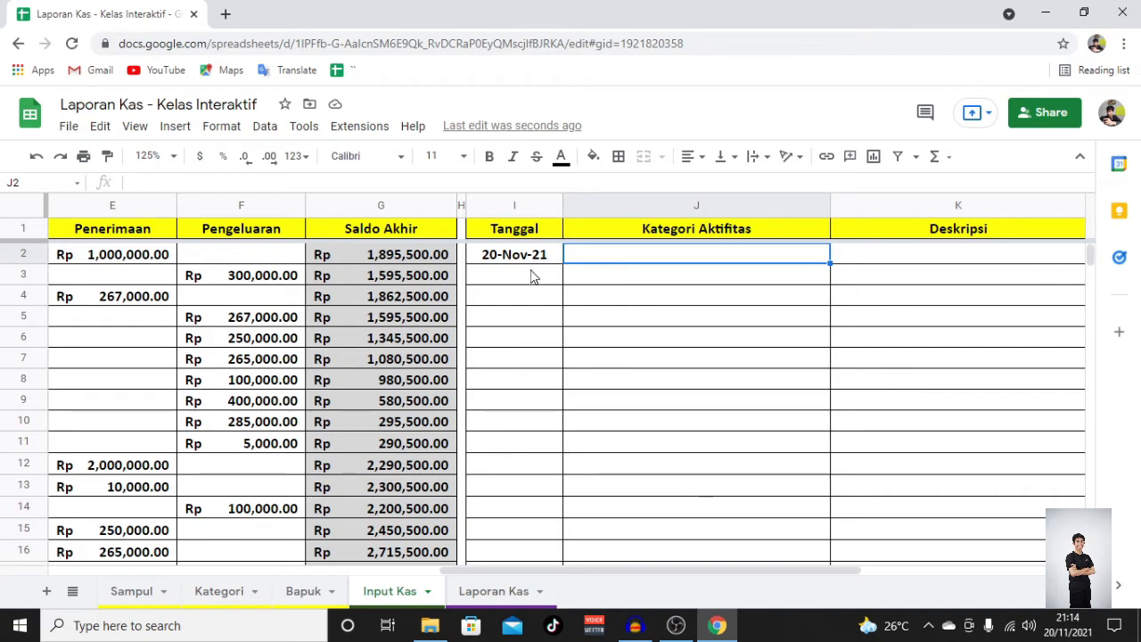
Step: Add data validation to J2 with a dropdown list from the range Kategori!E5:E27, rejecting invalid input
left_click(265, 128)
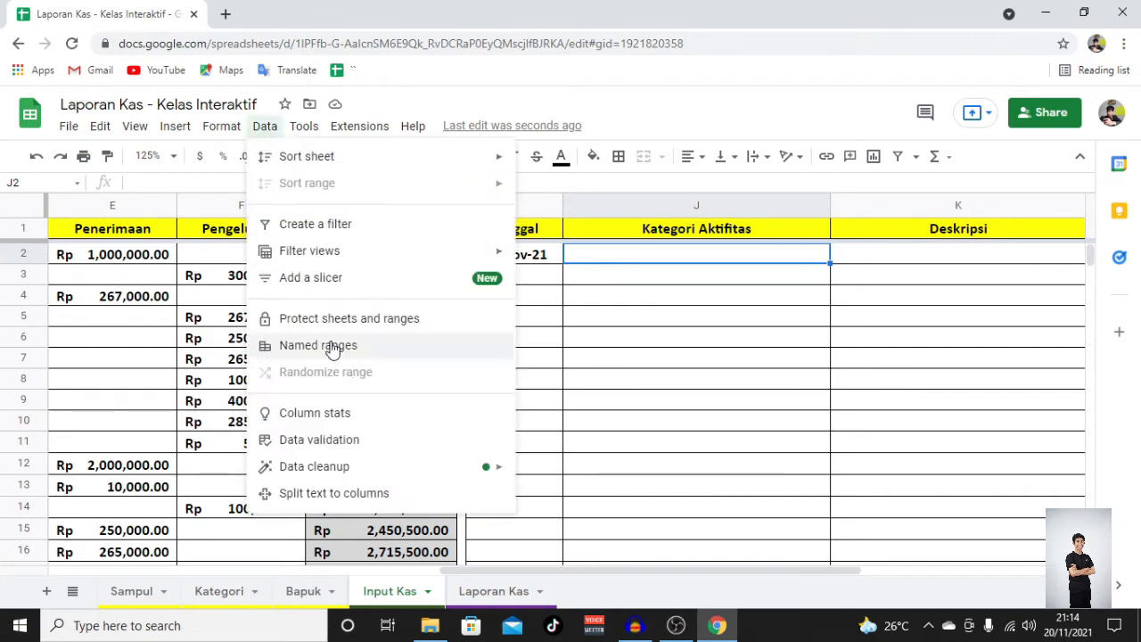
left_click(347, 439)
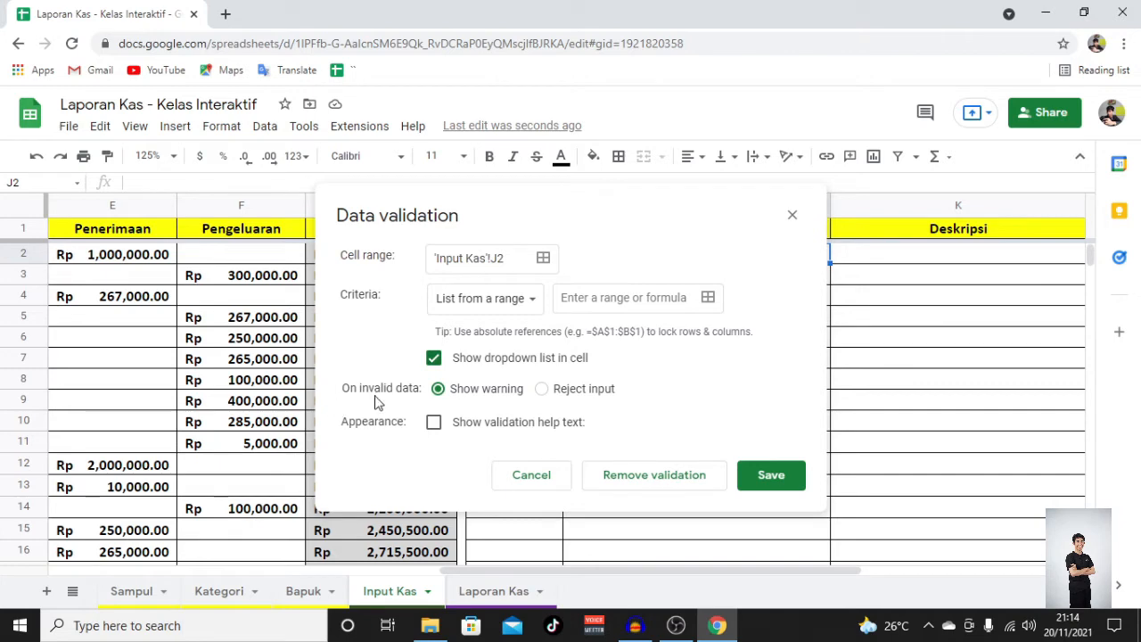
left_click(543, 389)
left_click(622, 300)
left_click(707, 298)
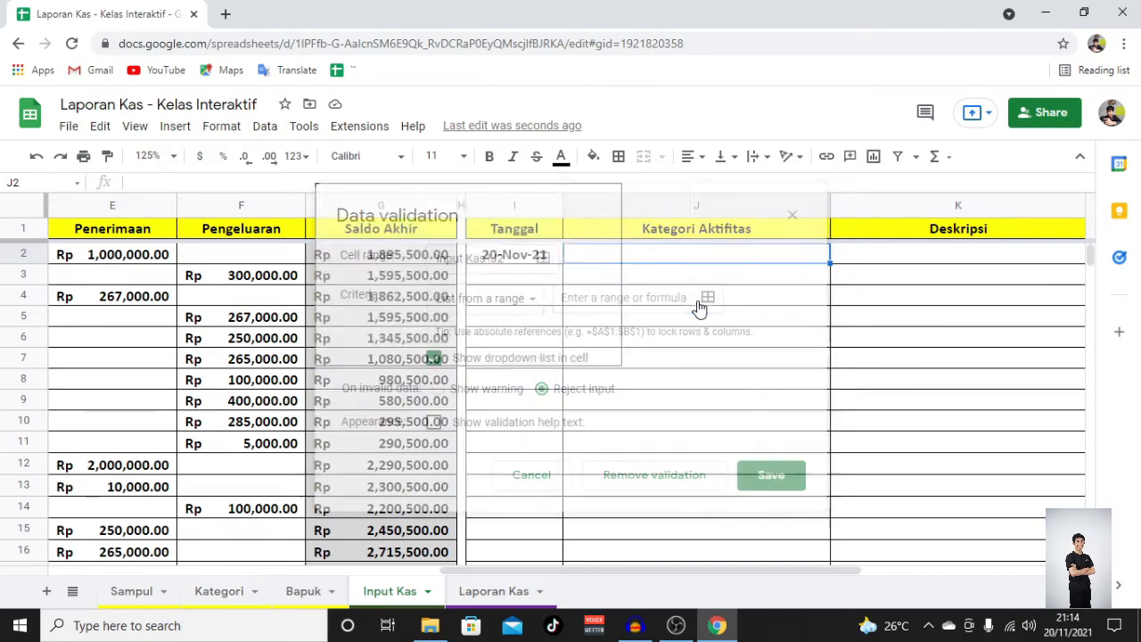
left_click(223, 591)
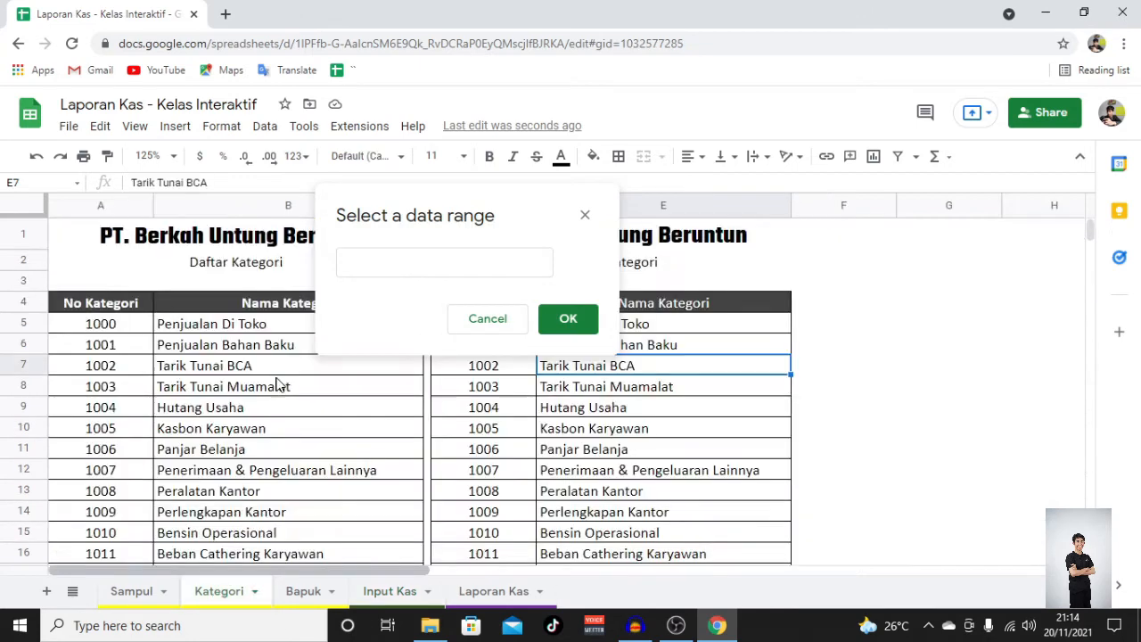
left_click(649, 329)
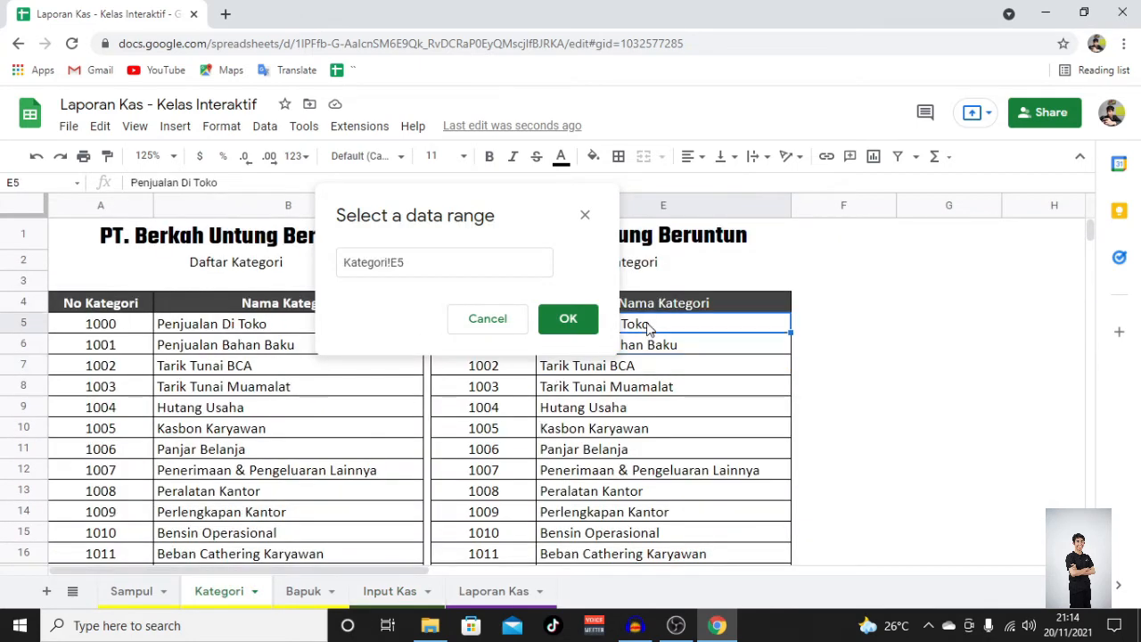
scroll(646, 370, "down", 5)
left_click(650, 375, "shift")
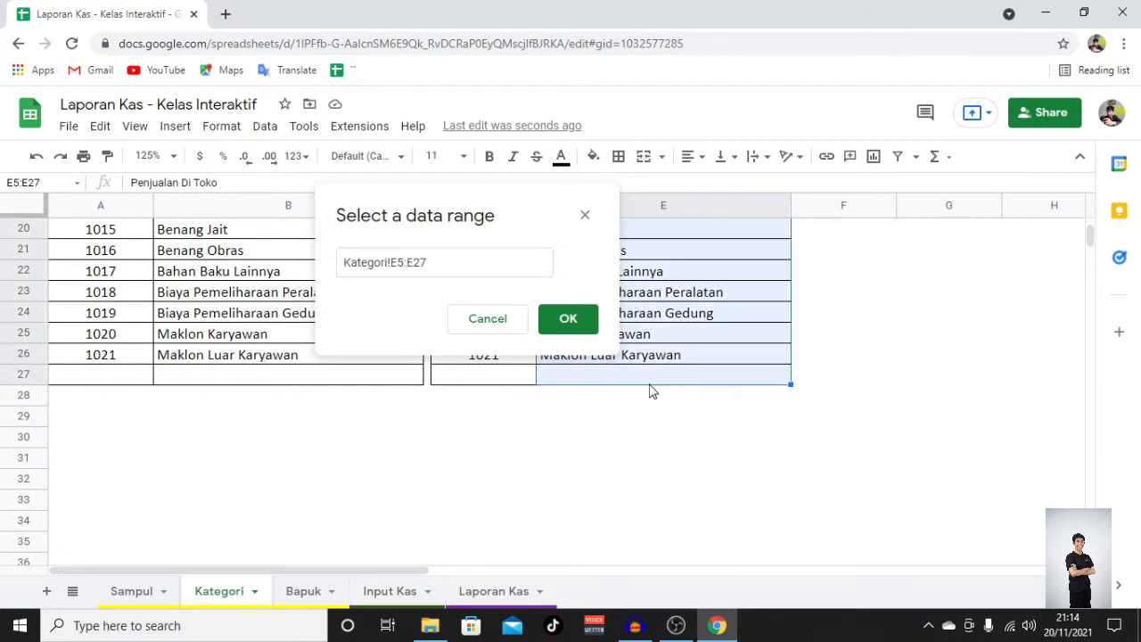
left_click(568, 320)
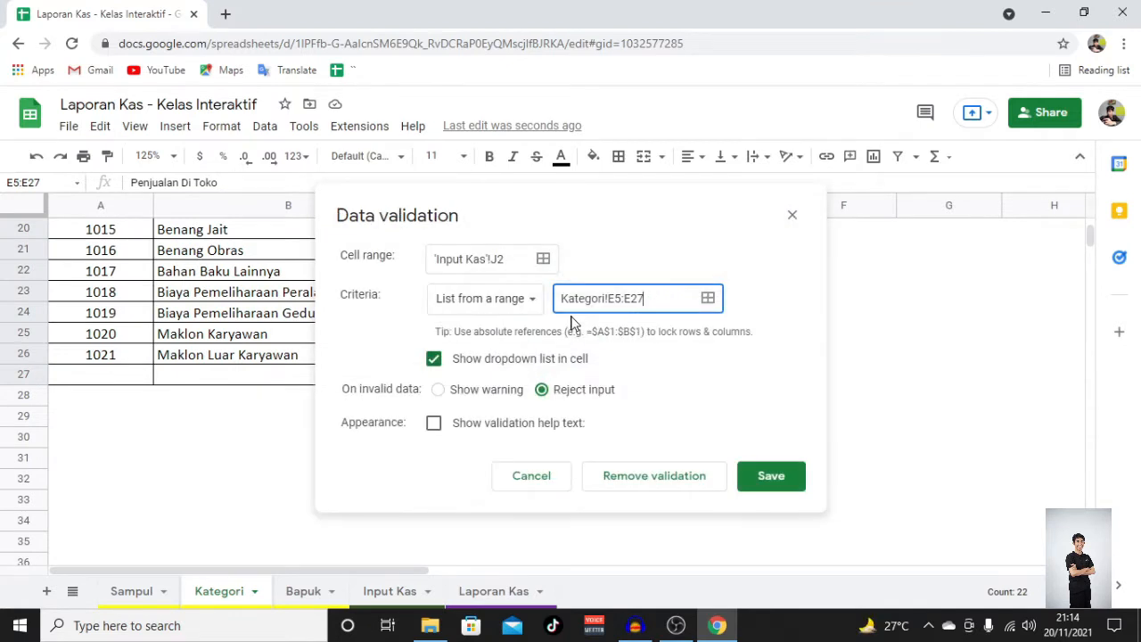
left_click(757, 486)
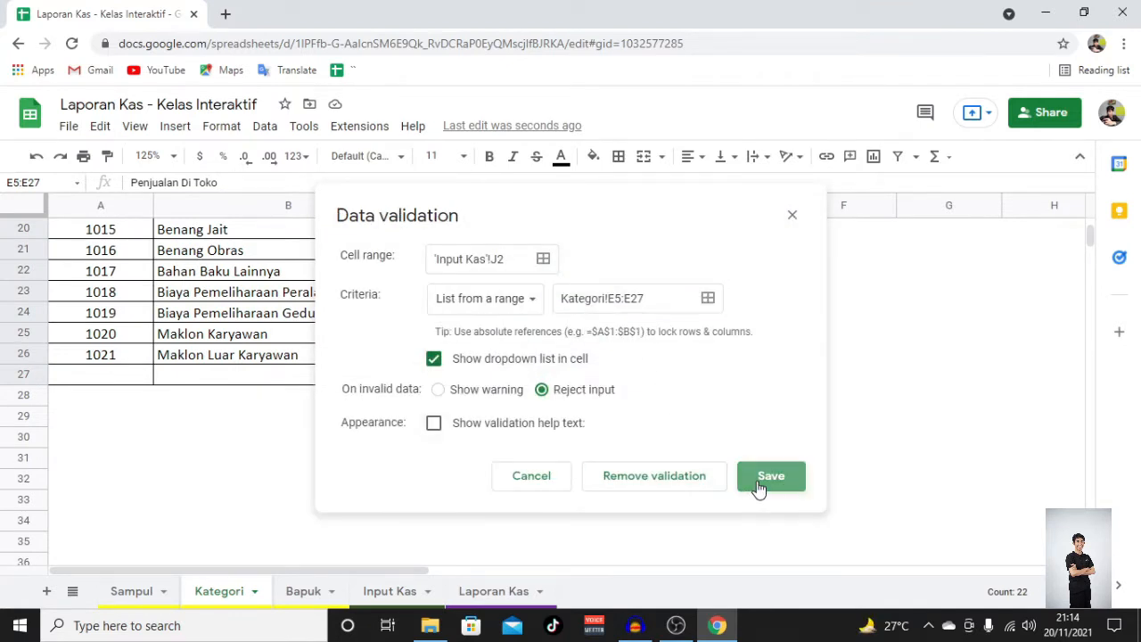
Step: On the Input Kas sheet, choose Tarik Tunai Muamalat from J2's dropdown and make the cell bold
left_click(403, 596)
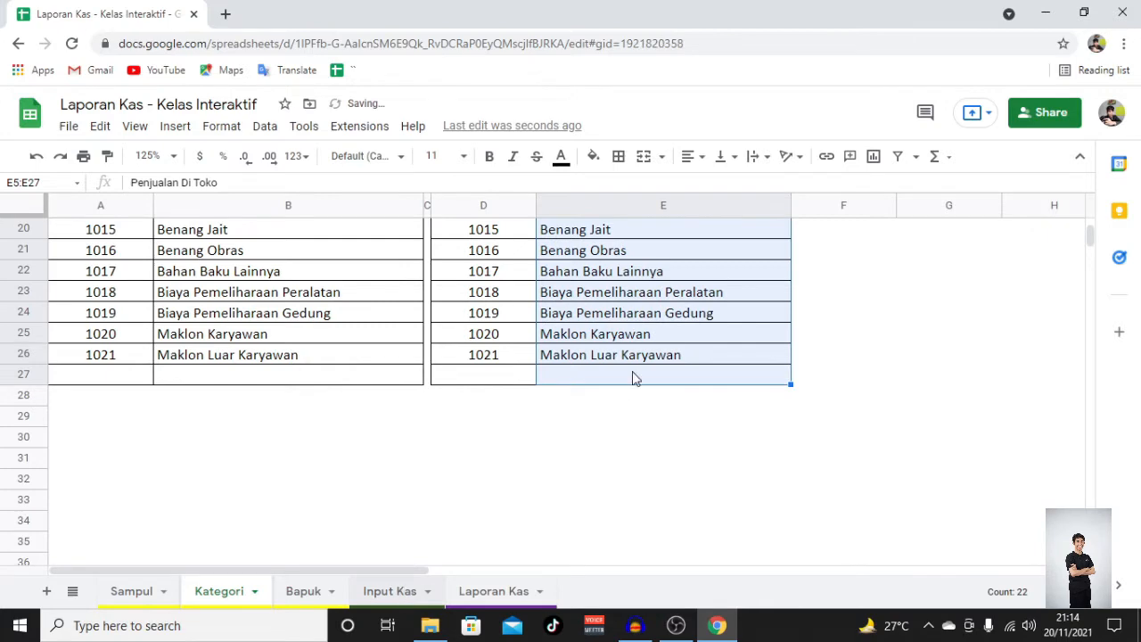
left_click(819, 253)
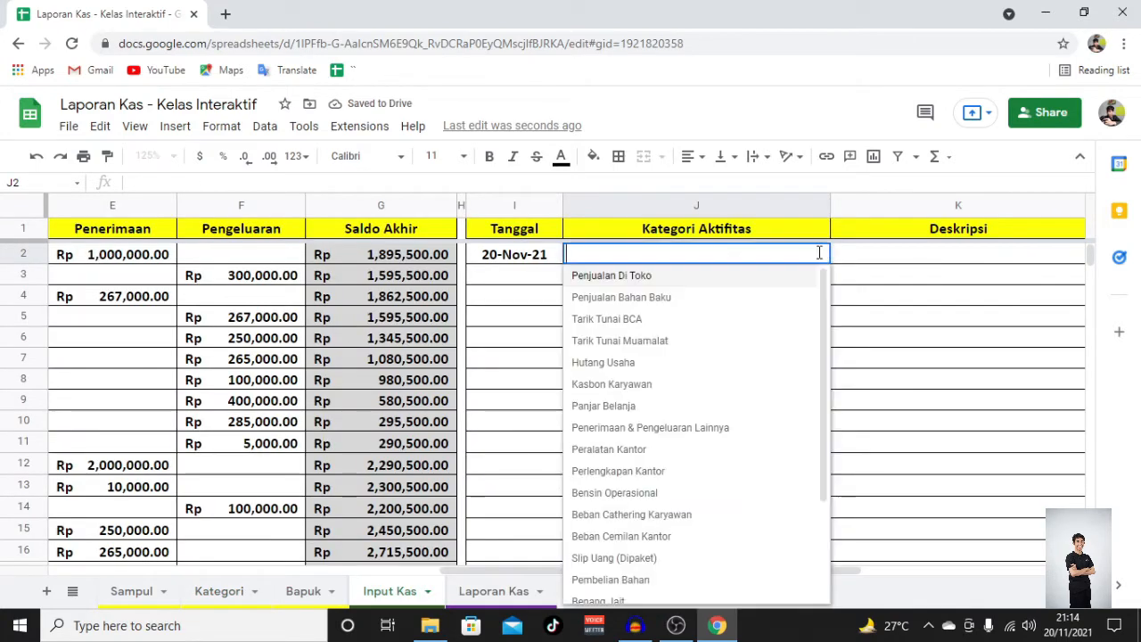
left_click(731, 341)
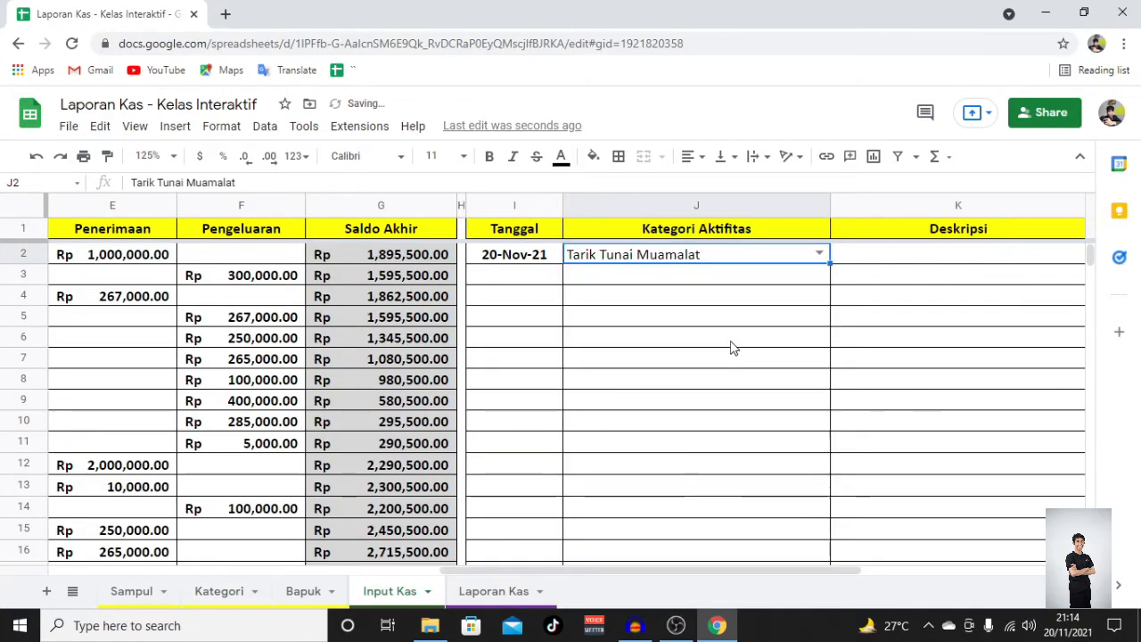
left_click(489, 157)
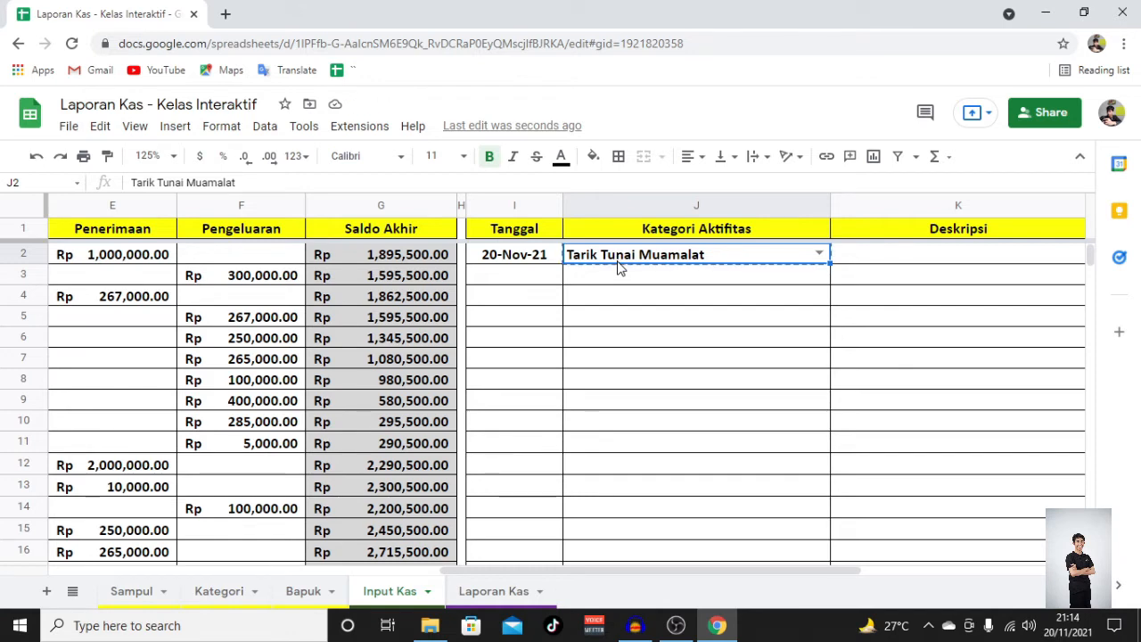
Step: Try to extend J2 down the Kategori Aktifitas column by pasting only its format over J2:J280
left_click(452, 388)
key("ctrl+Down")
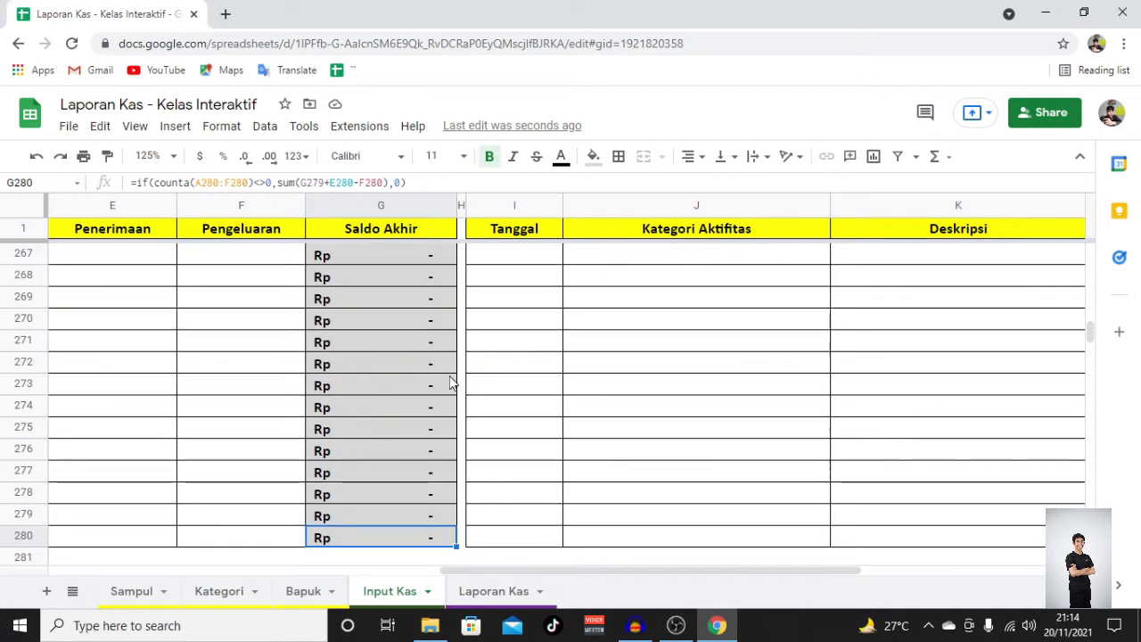
key("Right")
key("Right")
key("Right")
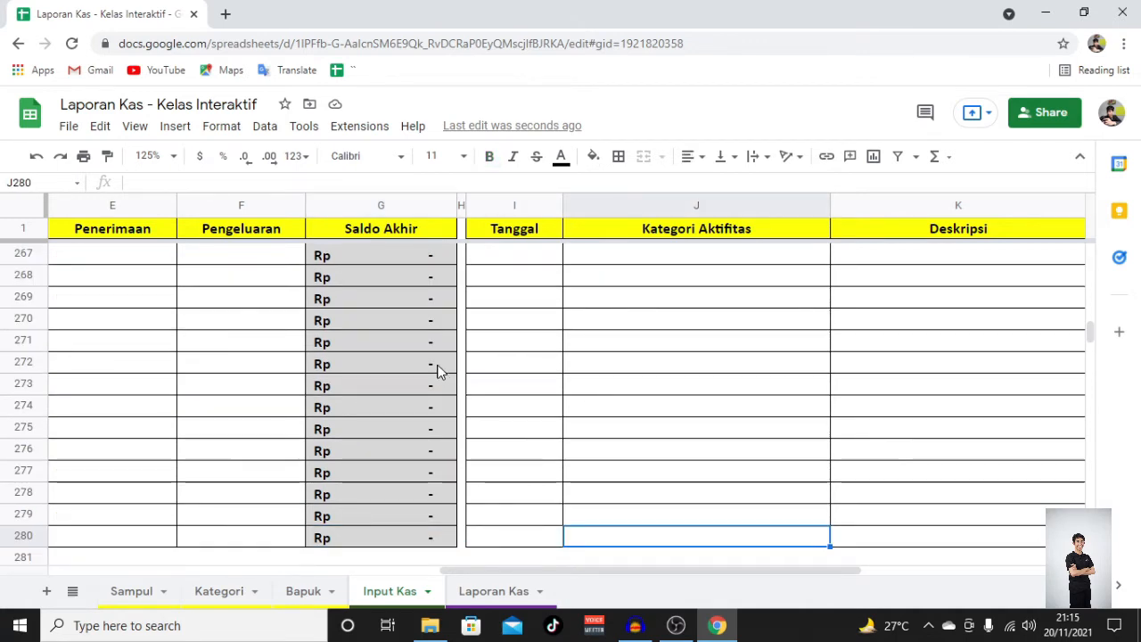
left_click(682, 234, "shift")
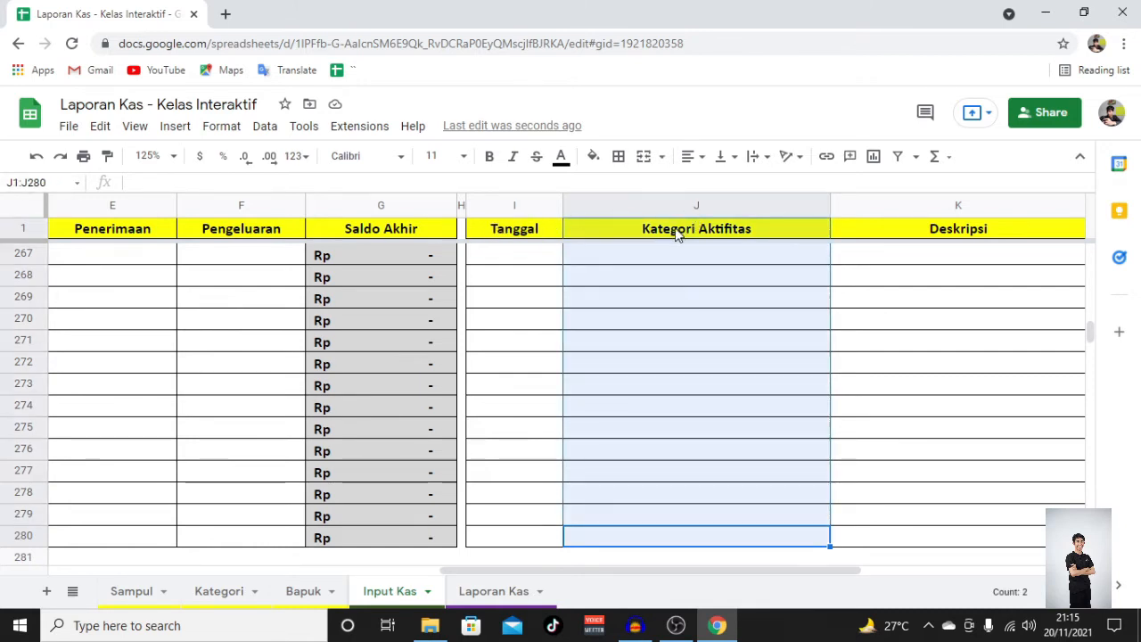
key("shift+Down")
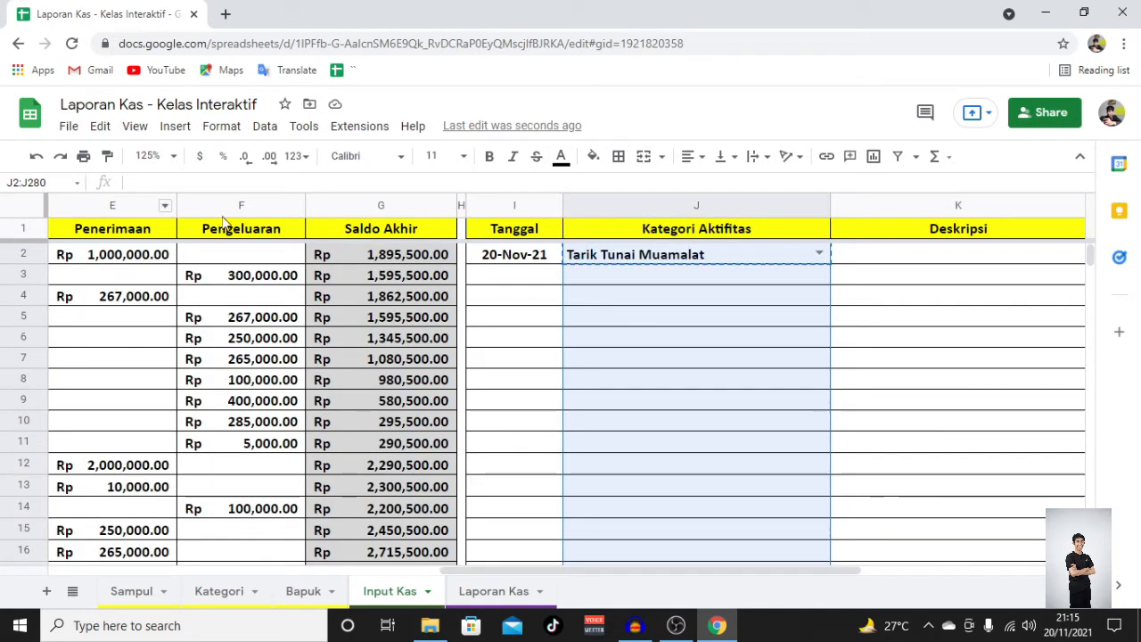
right_click(661, 260)
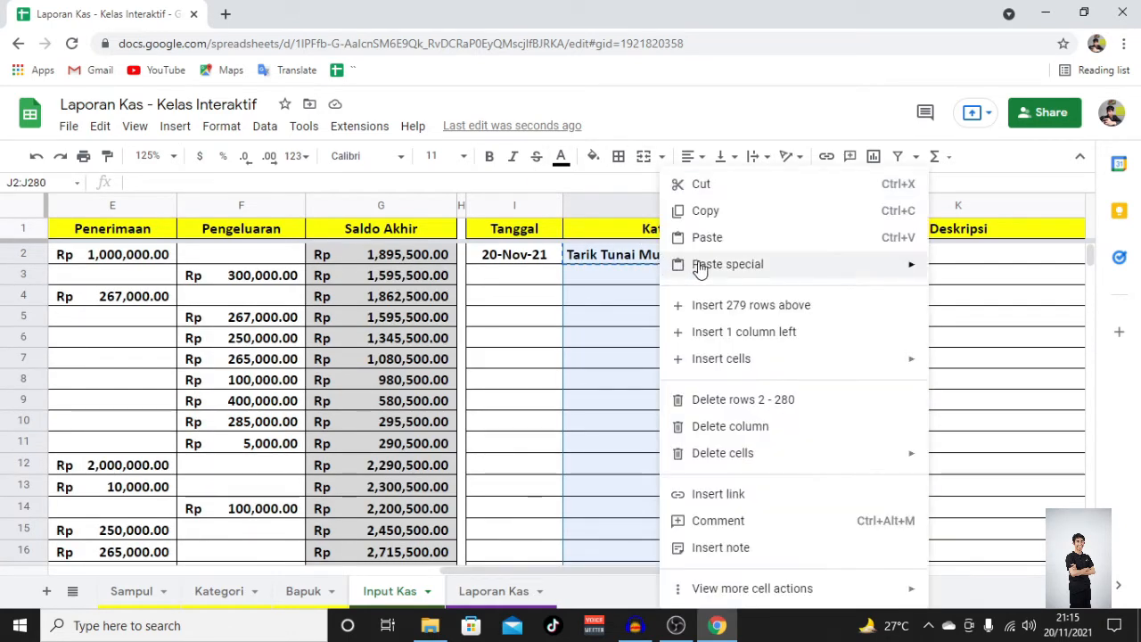
mouse_move(912, 264)
left_click(537, 301)
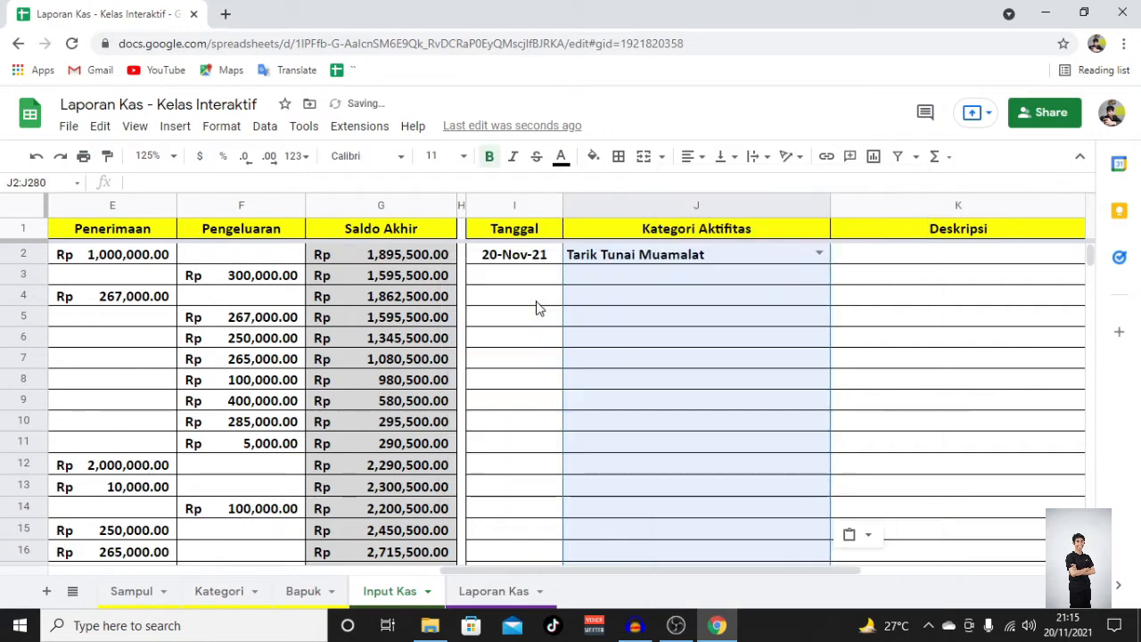
Step: Copy J2 and paste it in full, including its dropdown, over the Kategori Aktifitas cells J2:J280
left_click(617, 256)
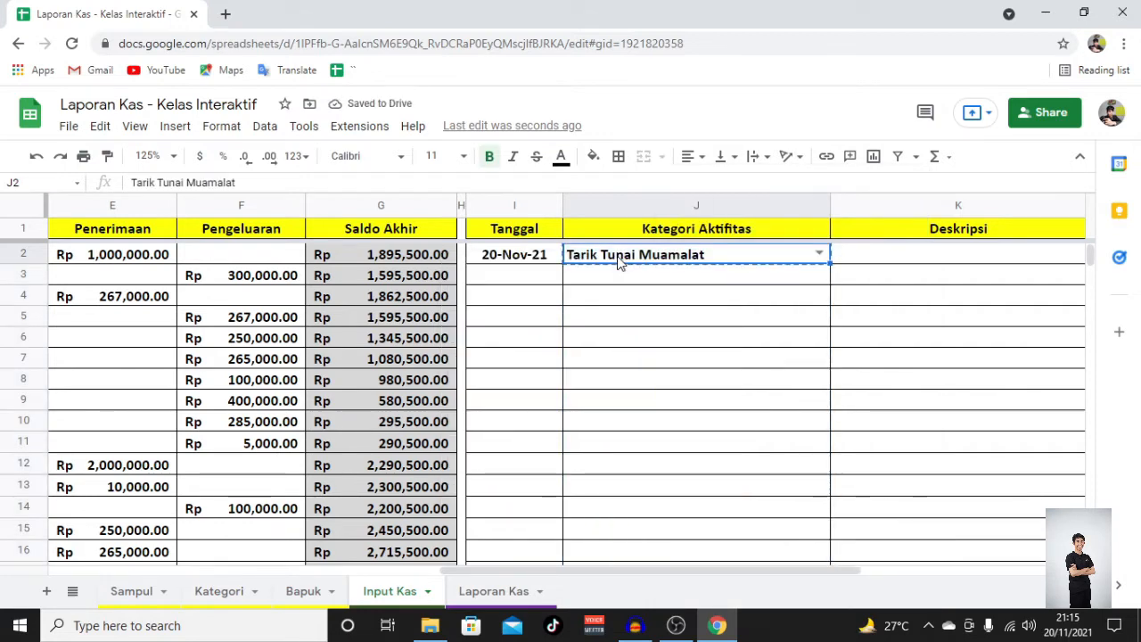
key("Left")
key("Left")
key("Left")
key("ctrl+Down")
key("Right")
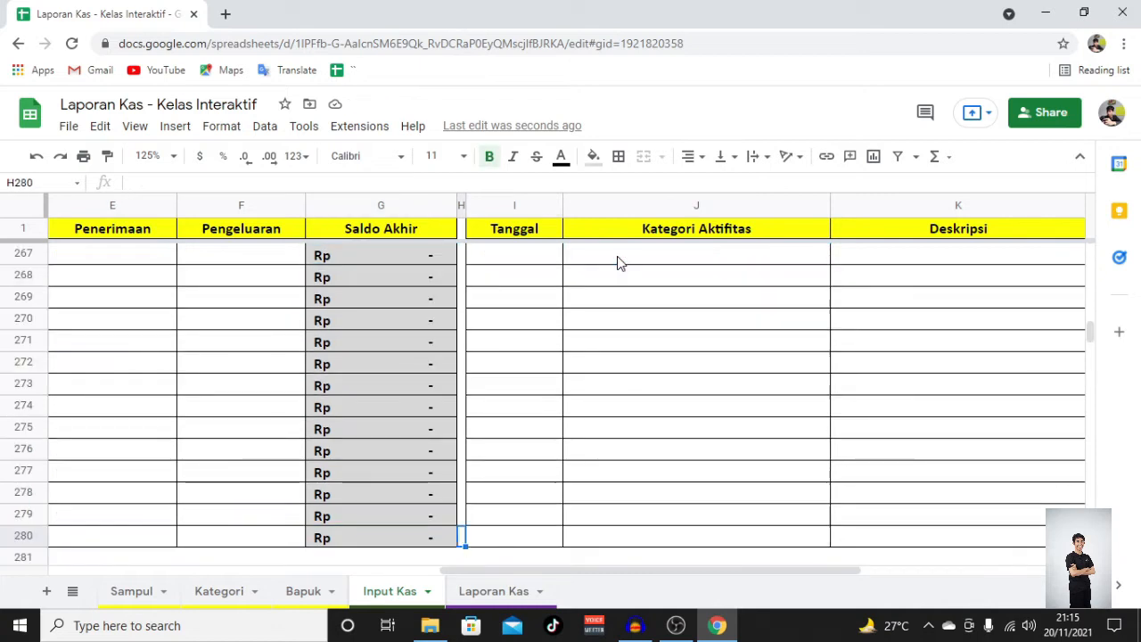
key("Right")
key("Right")
key("ctrl+shift+Up")
key("shift+Down")
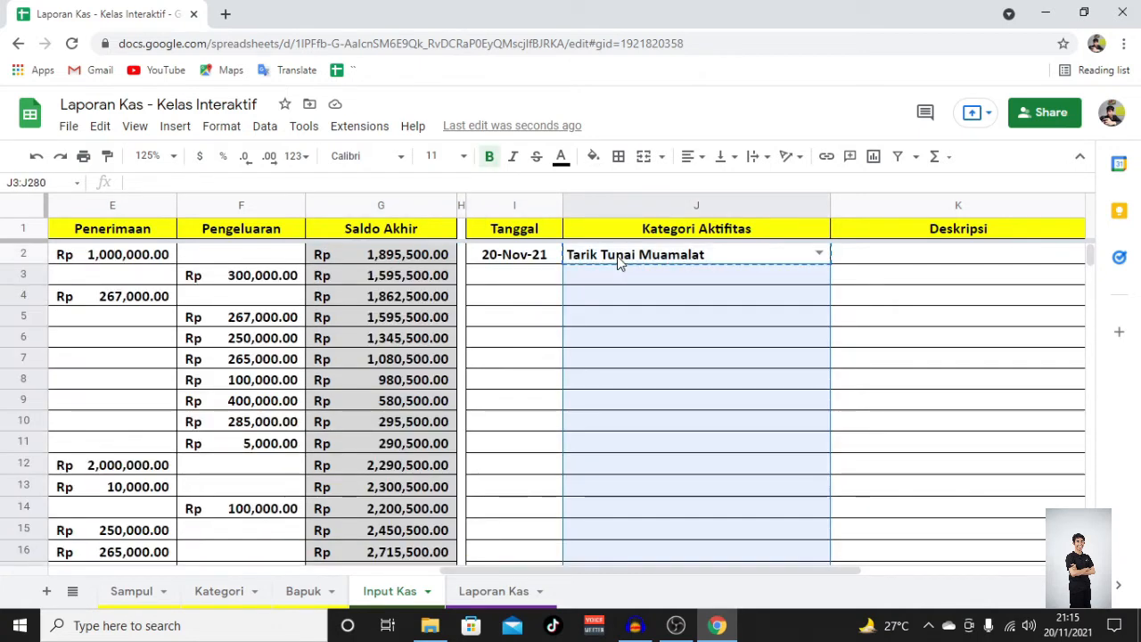
key("shift+Up")
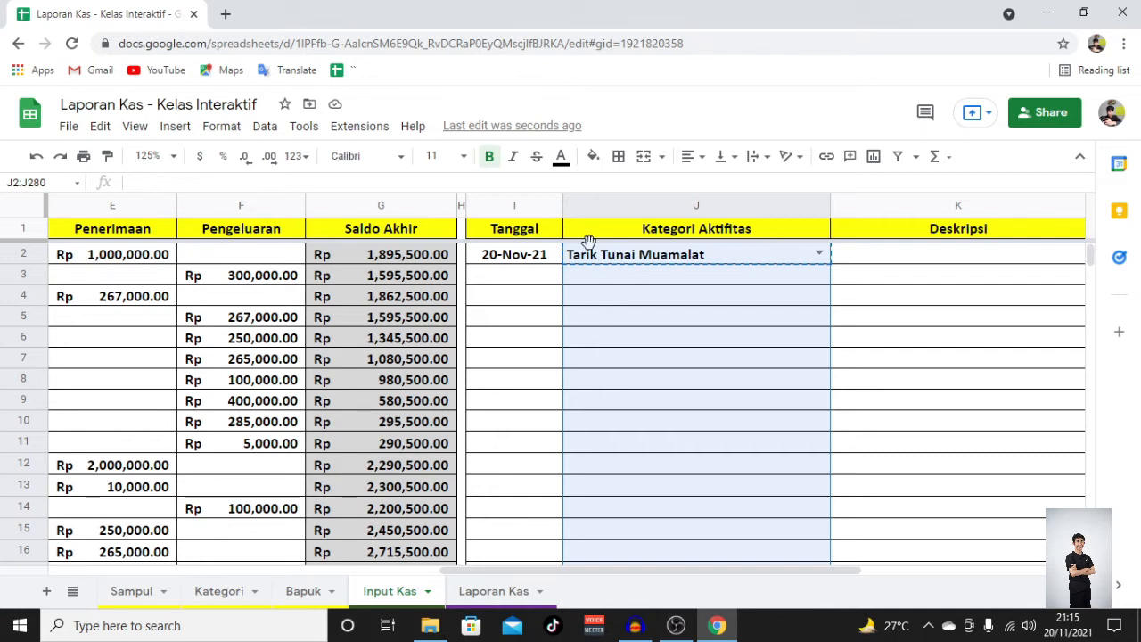
right_click(589, 242)
mouse_move(650, 255)
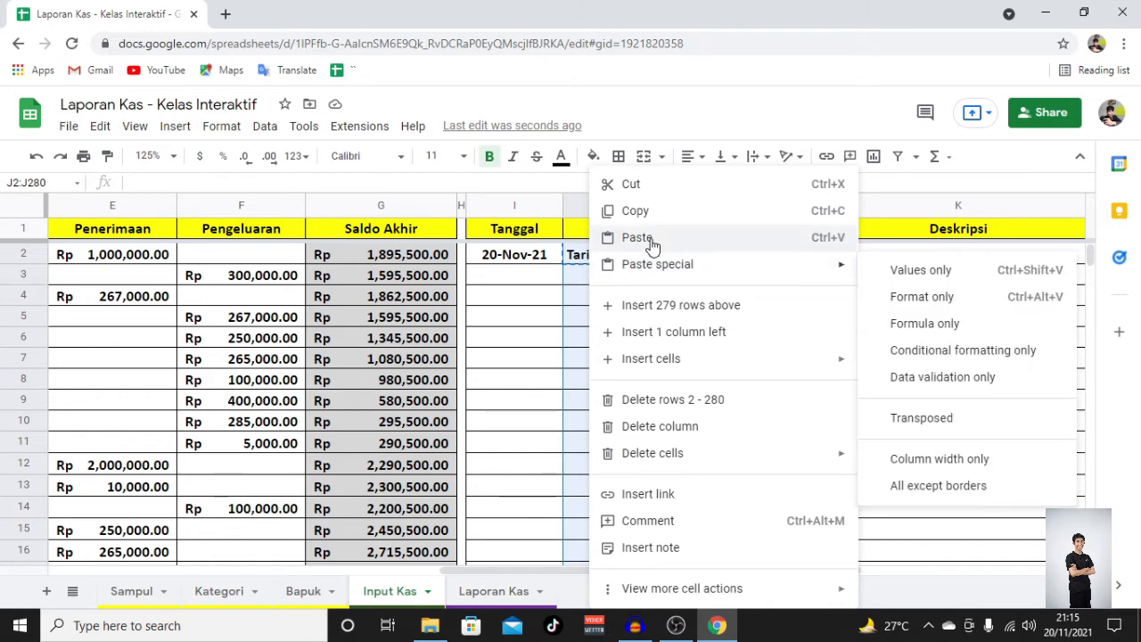
left_click(651, 241)
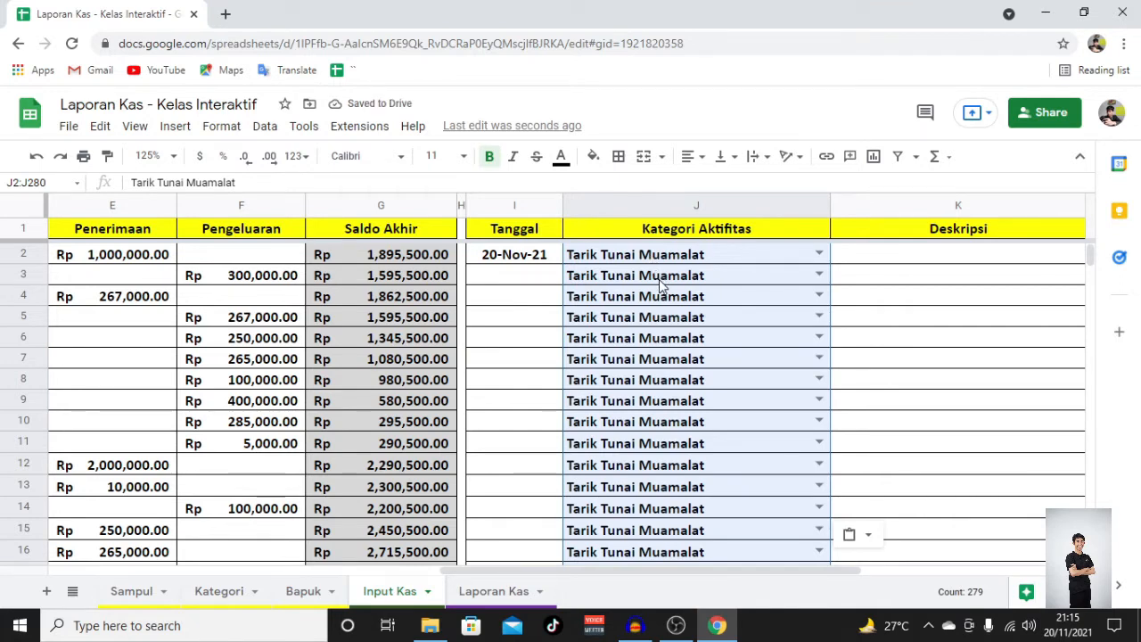
Step: Clear the pasted category text from J2:J280, keeping the dropdowns
left_click(657, 276)
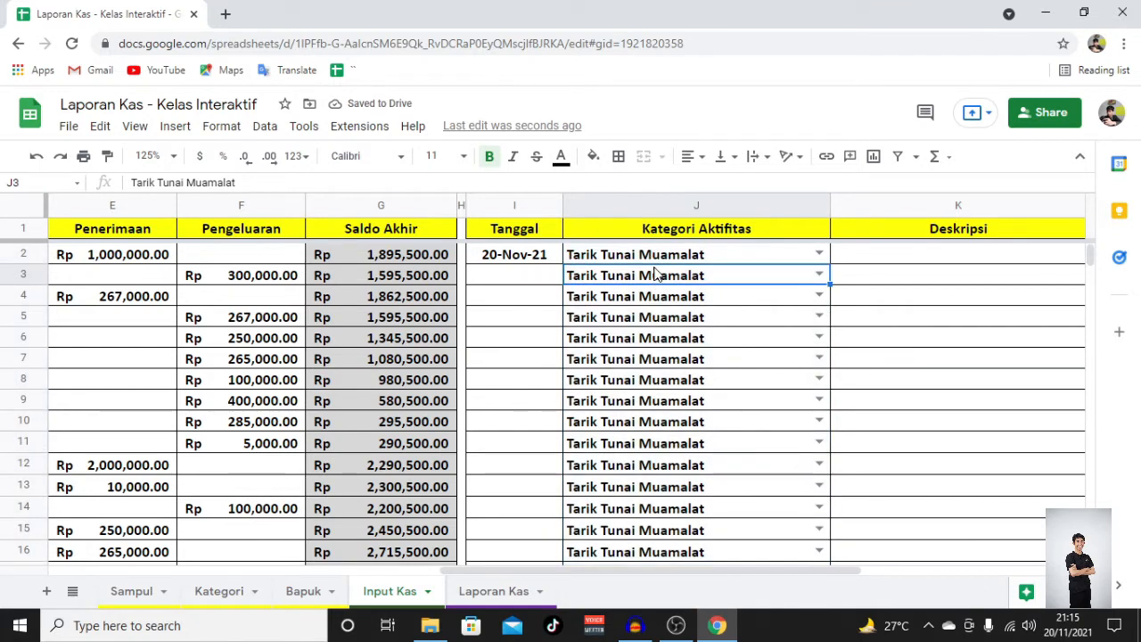
key("Up")
key("ctrl+shift+Down")
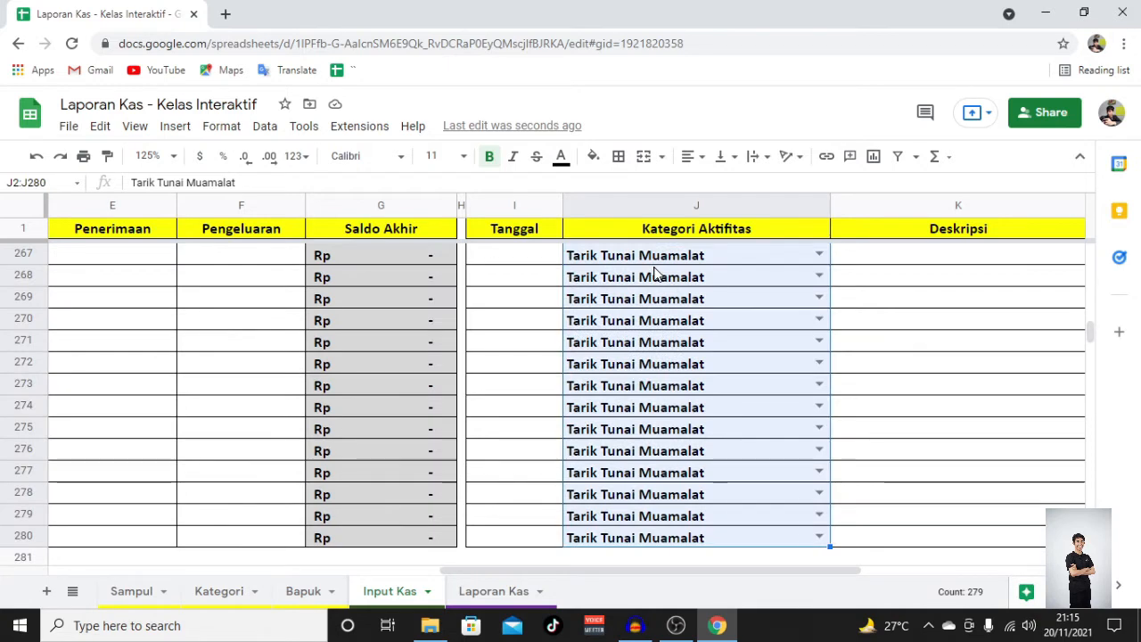
key("Delete")
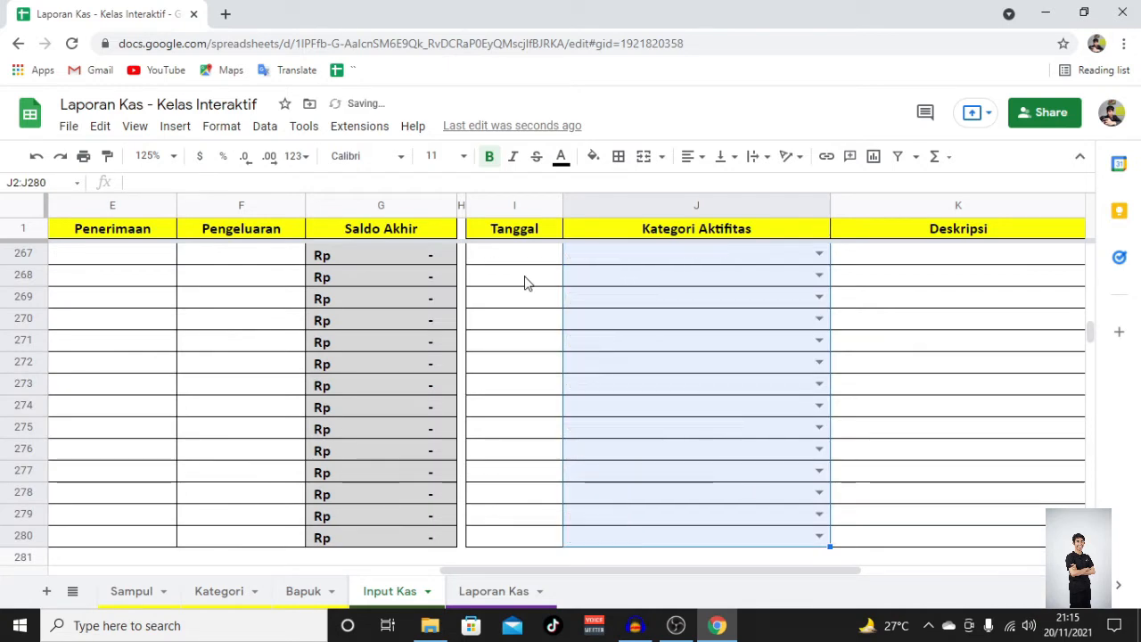
Step: Enter the sample amount 1220000 in M2 under the new Penerimaan header
left_click(523, 277)
key("ctrl+Up")
key("Down")
key("Right")
key("Right")
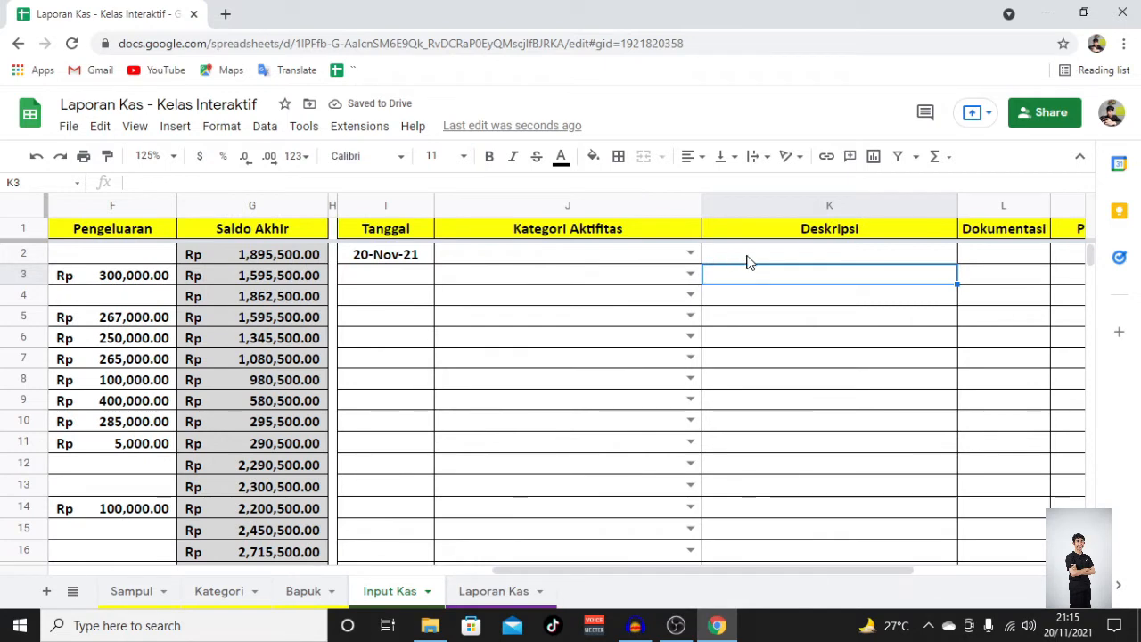
scroll(749, 261, "right", 3)
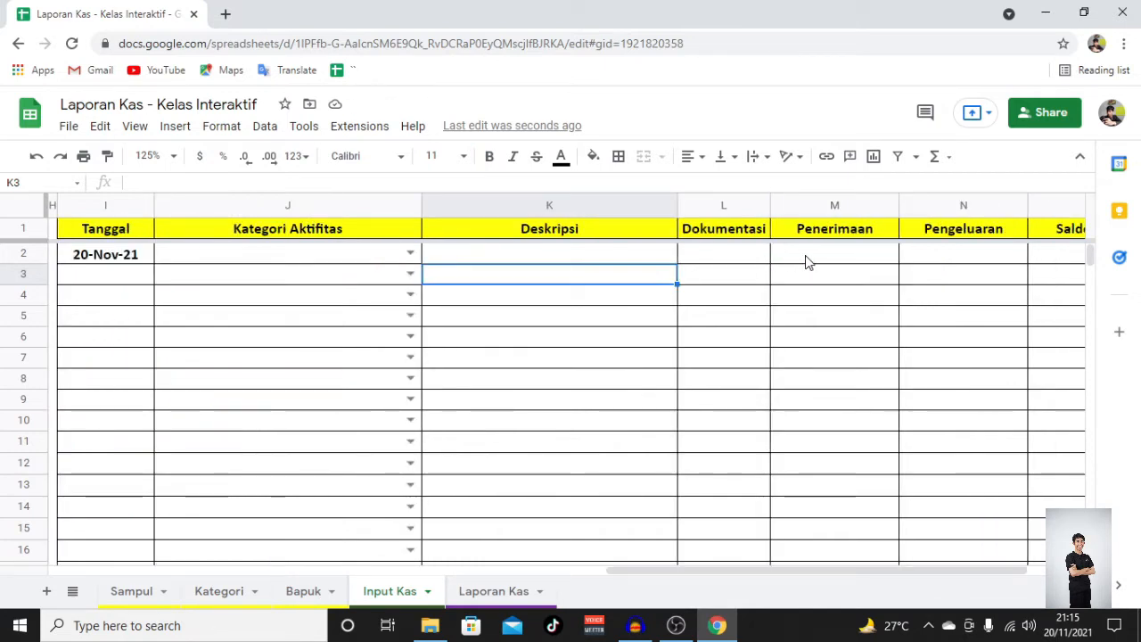
left_click(661, 255)
left_click(738, 256)
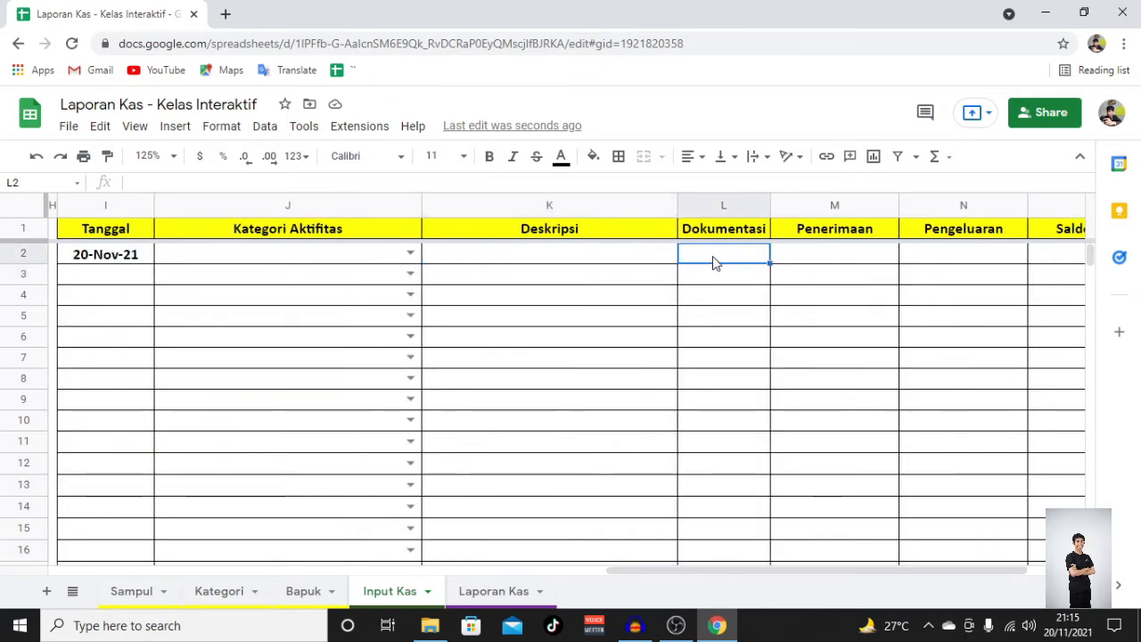
left_click(838, 254)
type("1220000")
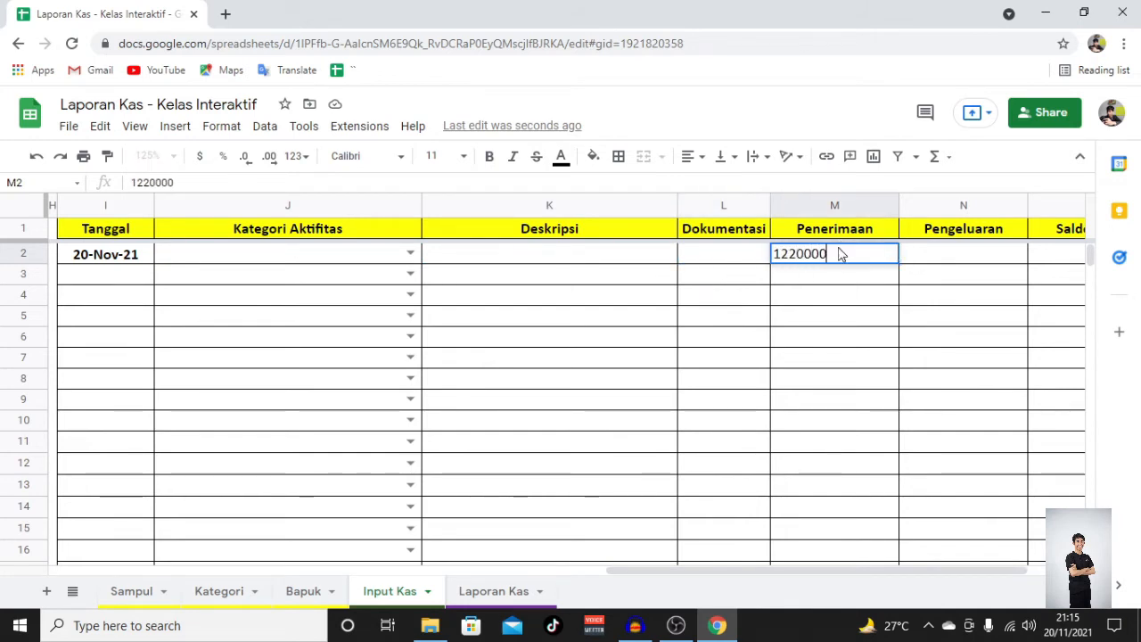
Step: Enter the sample amount 120000 in both N2 under Pengeluaran and O2 under Saldo Akhir
key("Tab")
type("122000")
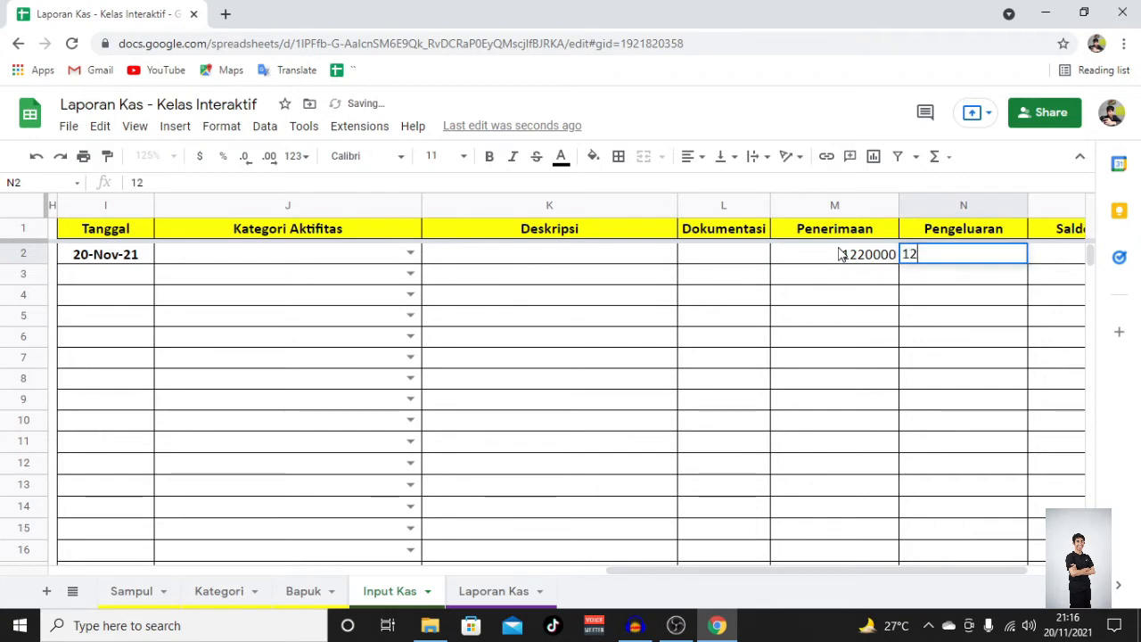
type("0")
key("Tab")
type("120000")
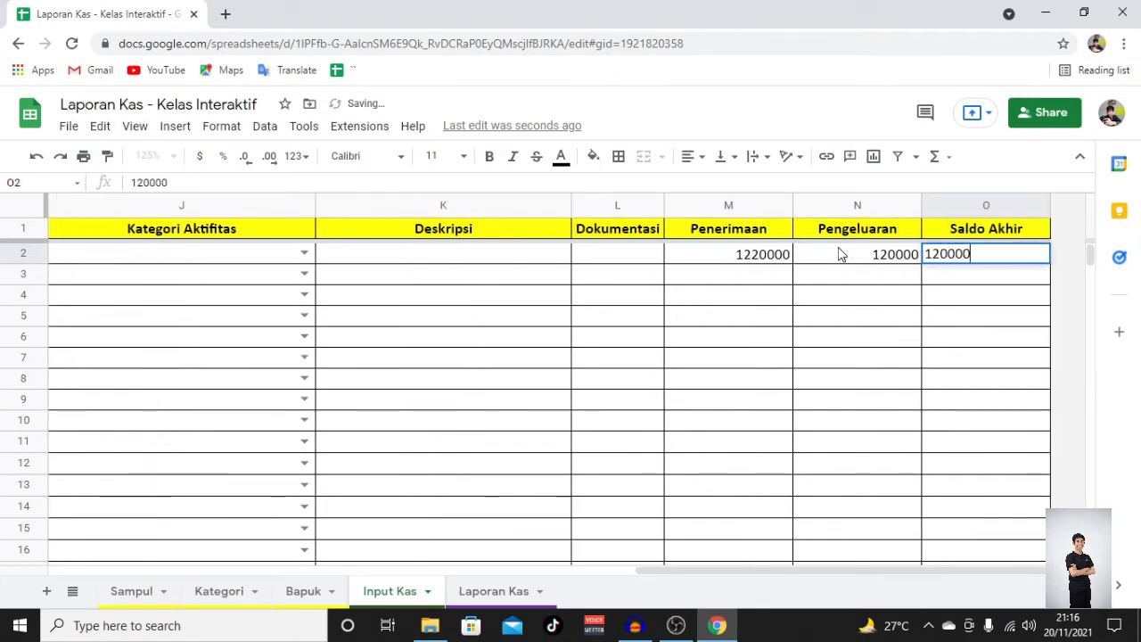
key("Return")
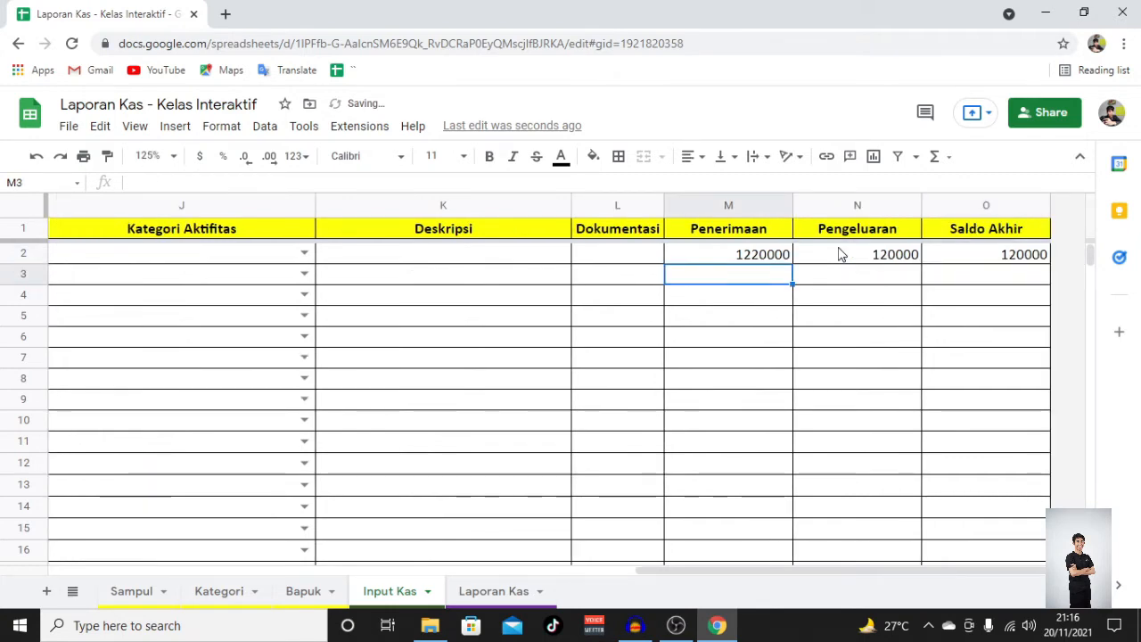
Step: Apply the custom number format _(Rp* #,##0_);_(Rp* (#,##0);_(Rp* "-"_);_(@_) to the Penerimaan cell M2
left_click(774, 258)
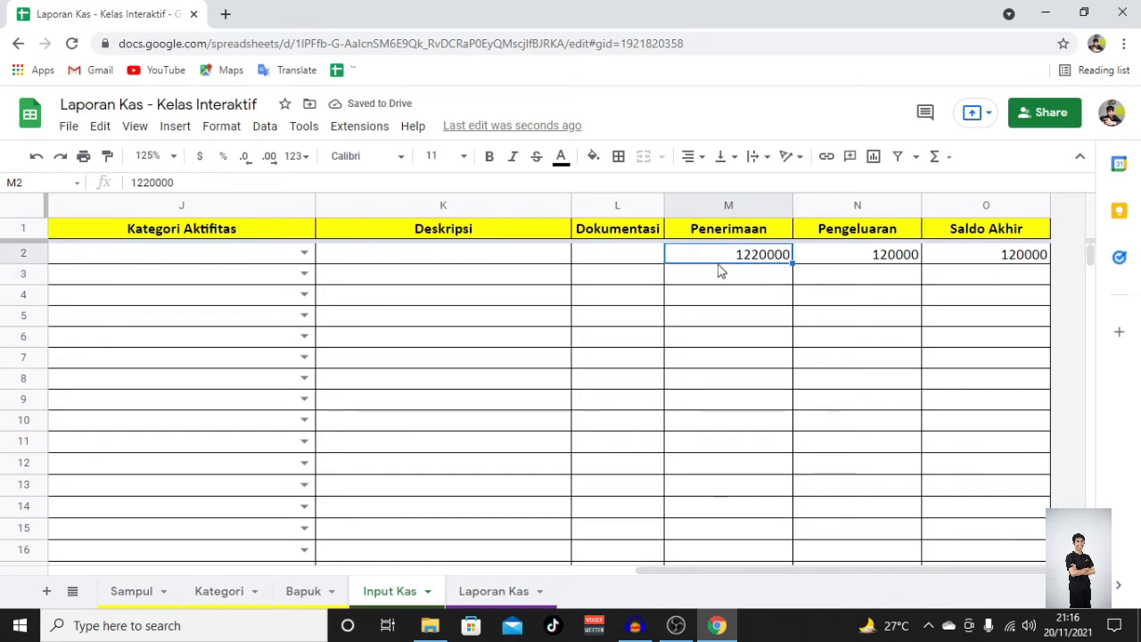
left_click(235, 134)
mouse_move(280, 201)
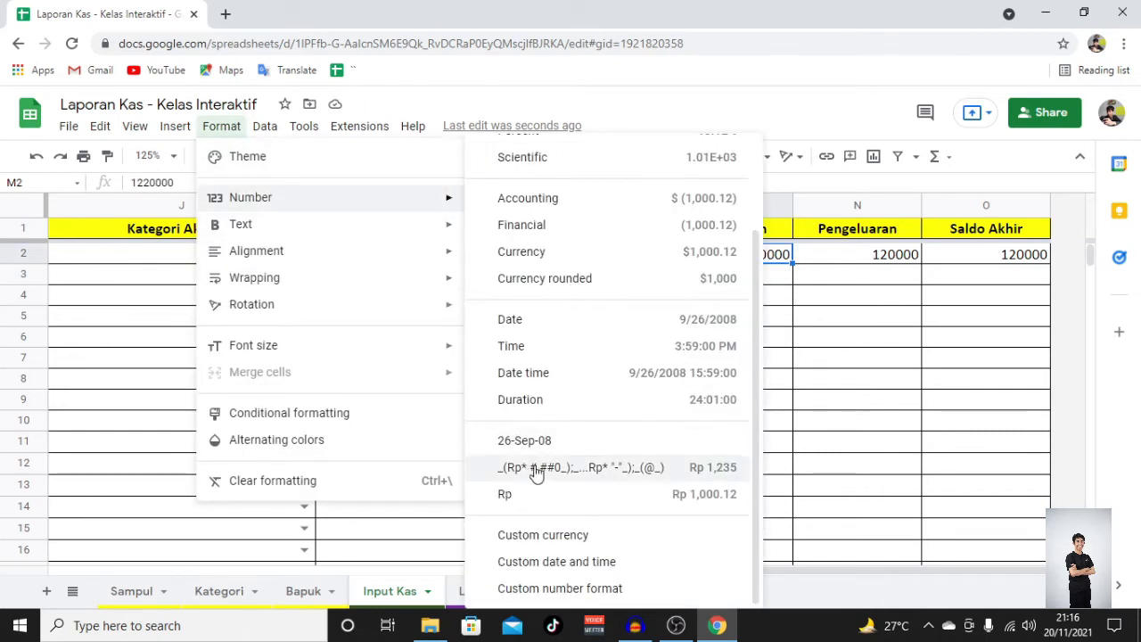
left_click(581, 589)
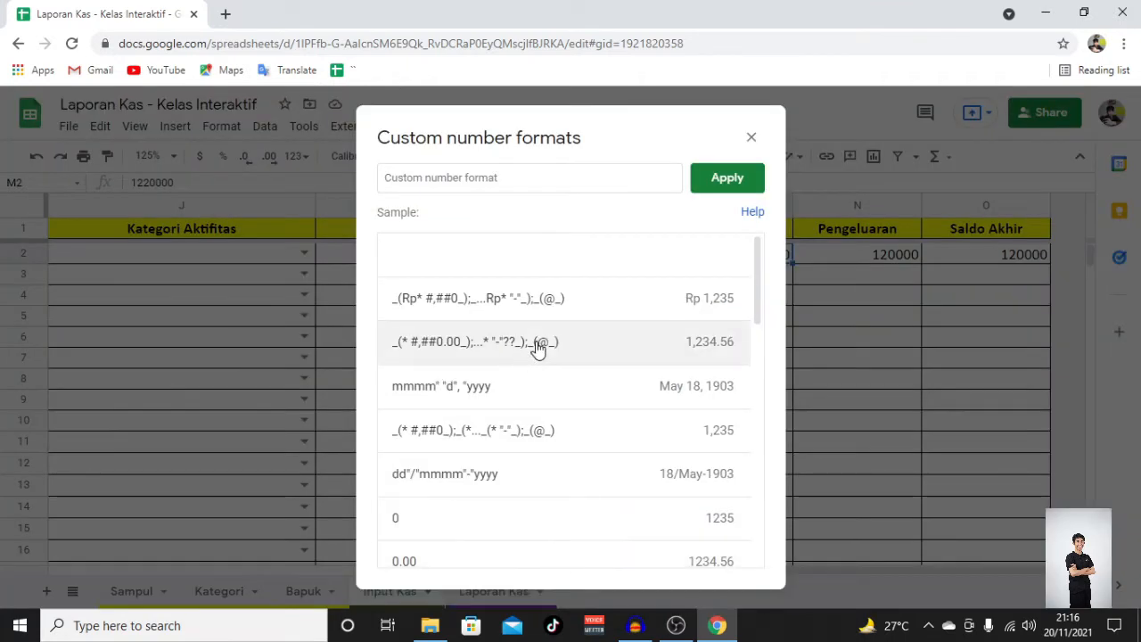
scroll(553, 339, "down", 10)
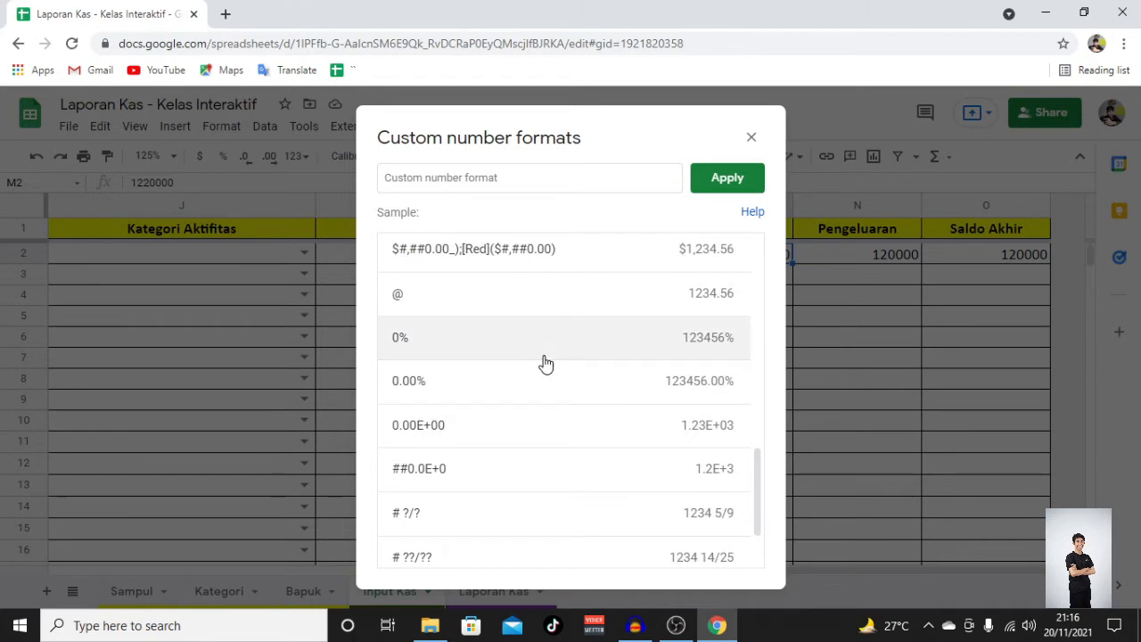
scroll(547, 364, "down", 2)
scroll(546, 365, "up", 10)
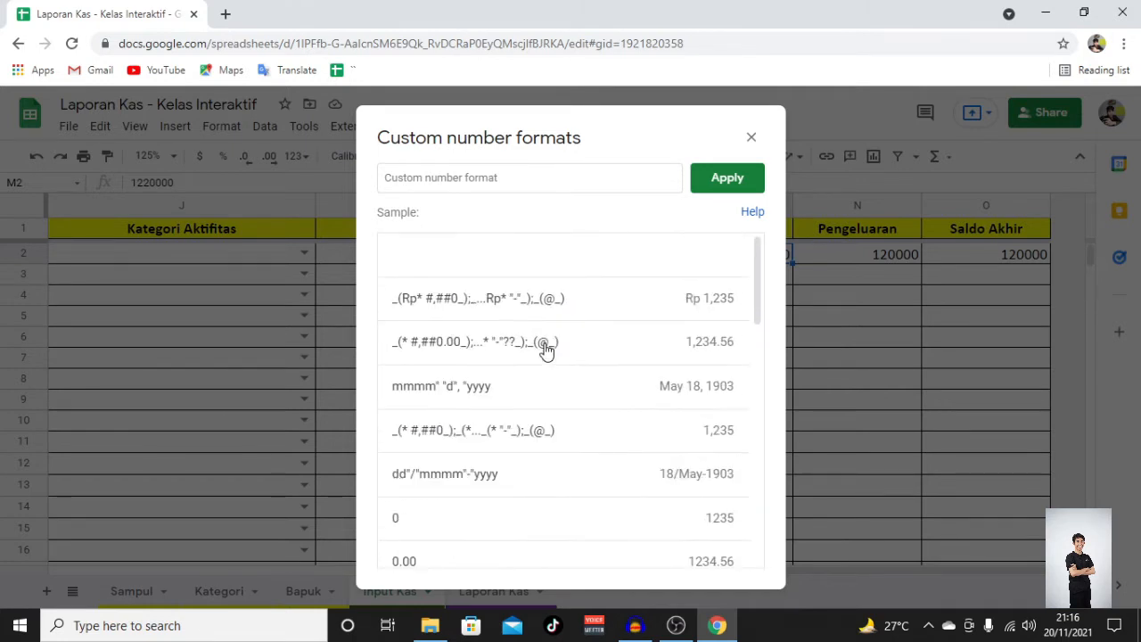
left_click(638, 310)
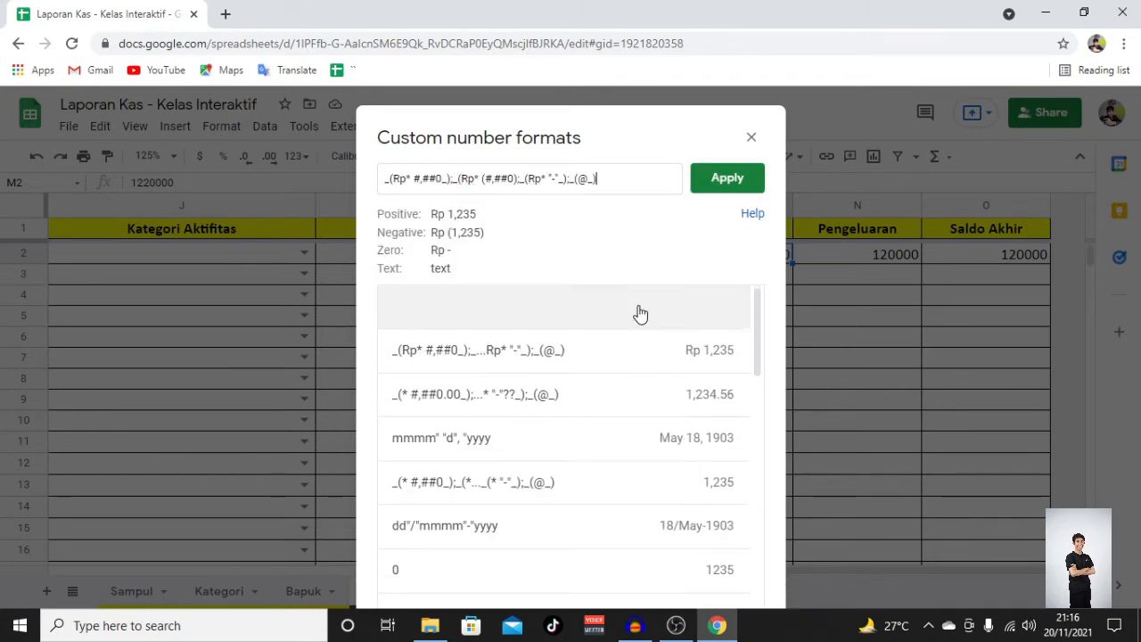
left_click(722, 179)
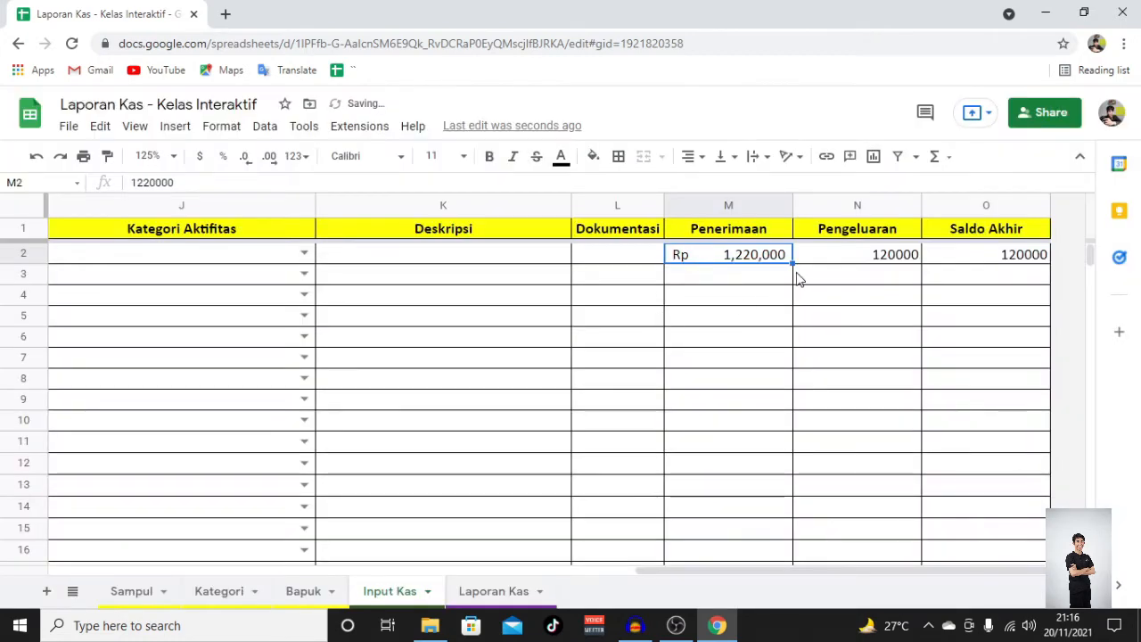
Step: Copy M2's formatting only to the whole Penerimaan, Pengeluaran and Saldo Akhir range M2:O280
scroll(669, 348, "left", 10)
scroll(616, 341, "right", 5)
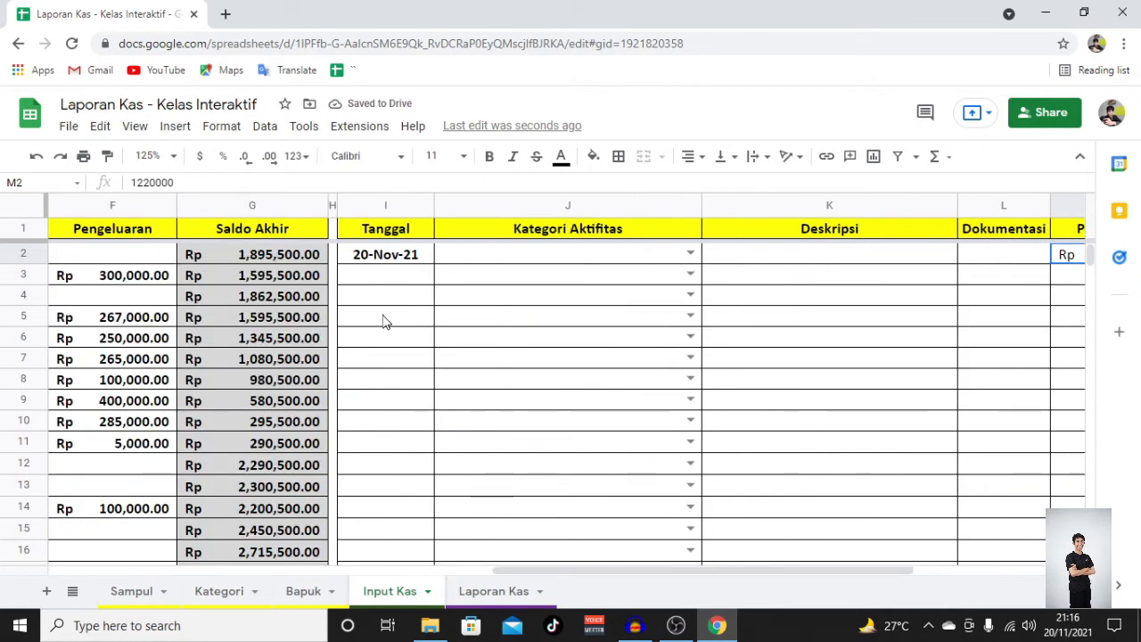
scroll(385, 322, "right", 3)
scroll(678, 327, "right", 1)
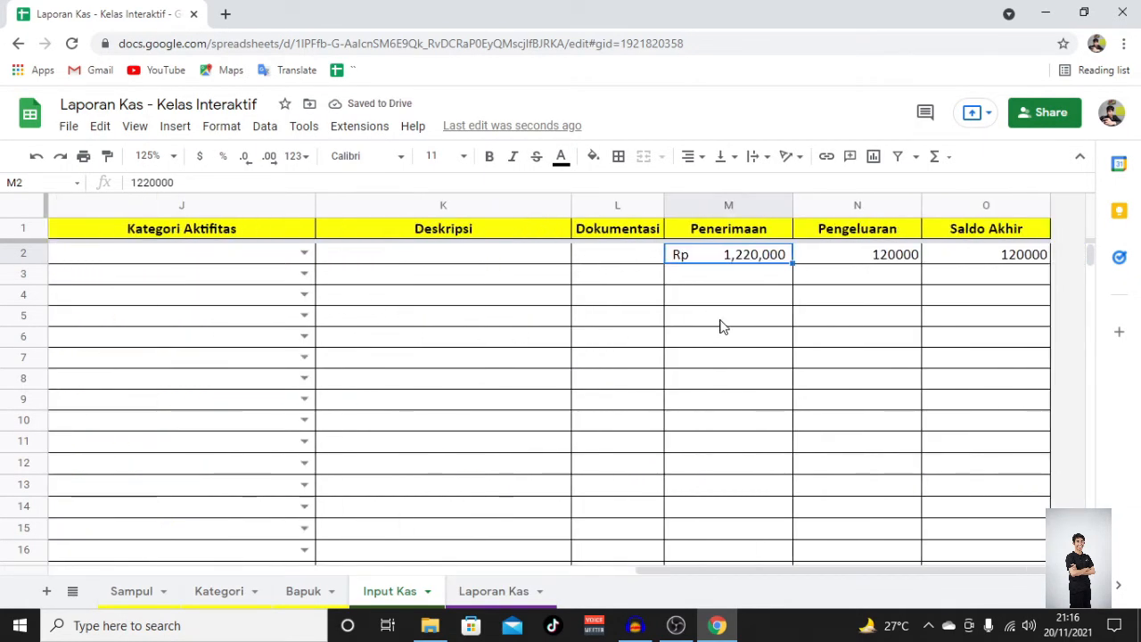
key("ctrl+c")
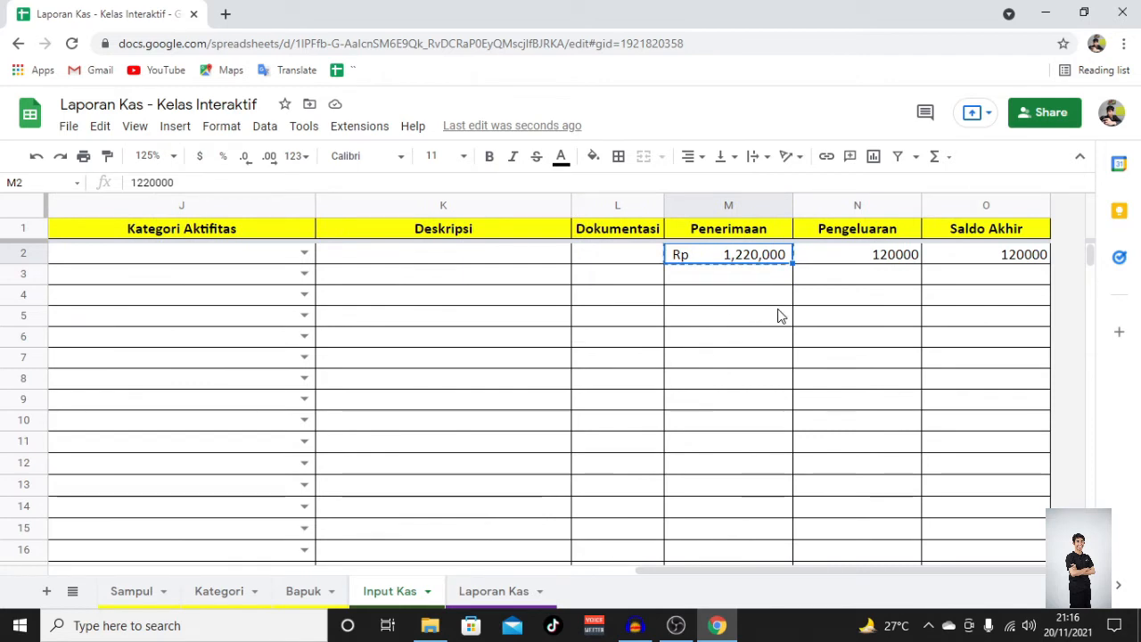
scroll(1042, 315, "down", 5)
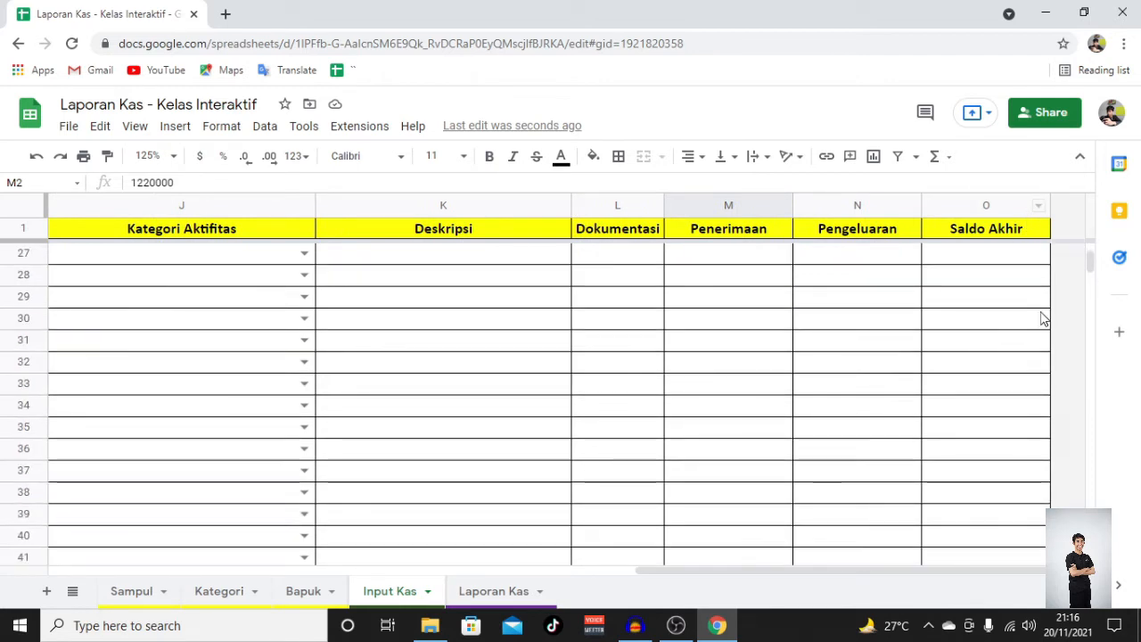
left_click_drag(1085, 276, 1090, 326)
scroll(973, 371, "down", 7)
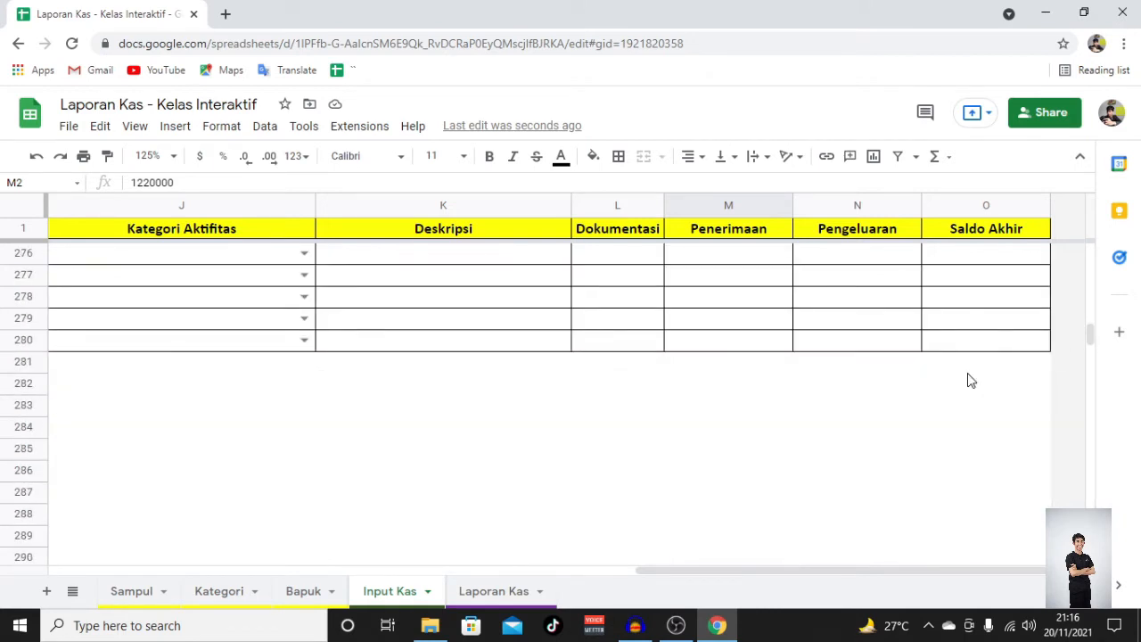
left_click(991, 349, "shift")
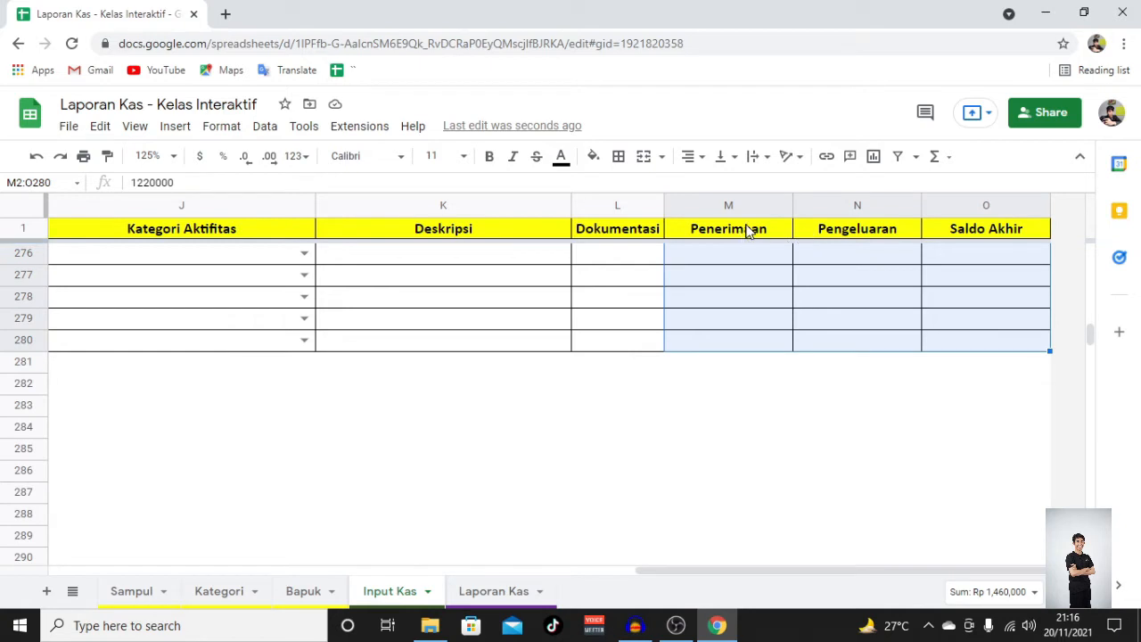
right_click(870, 315)
mouse_move(896, 264)
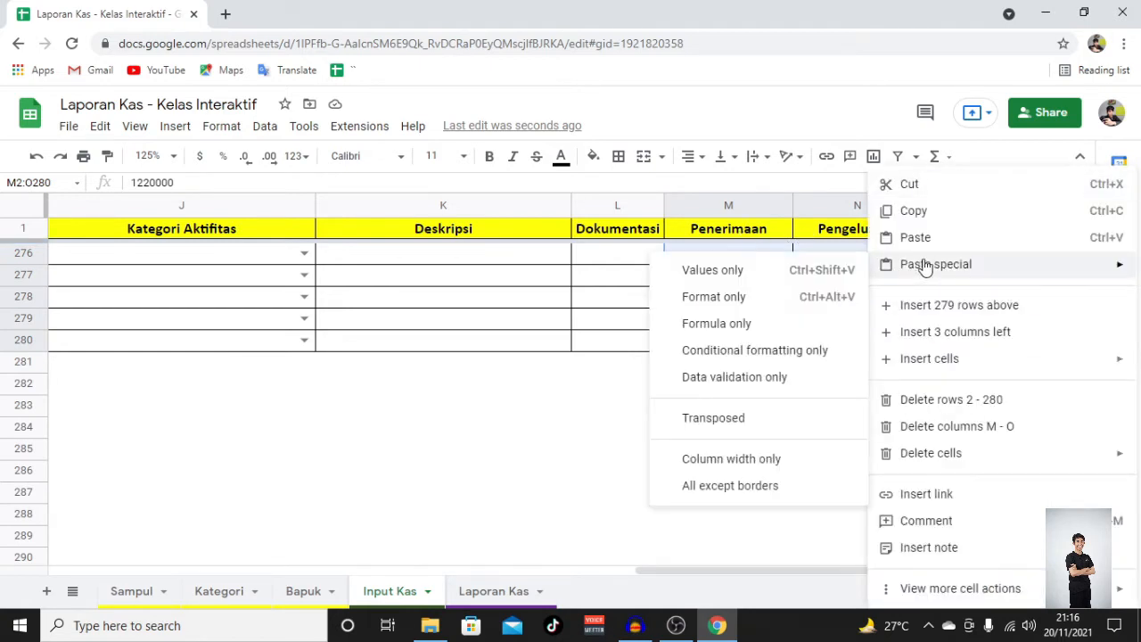
left_click(755, 305)
left_click(755, 299)
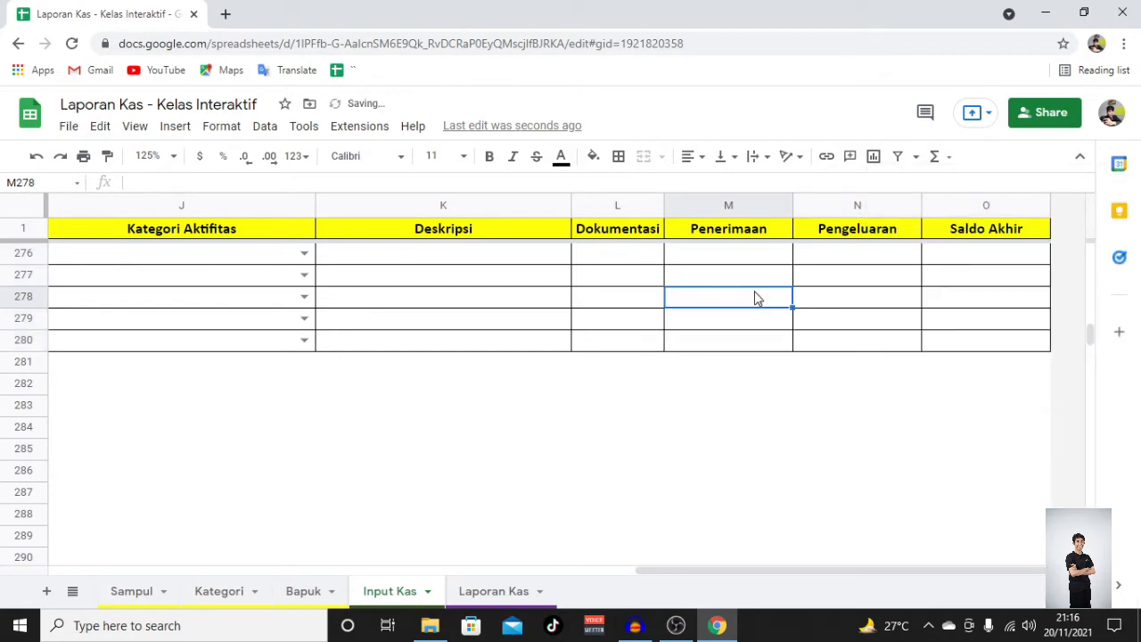
Step: Delete the sample amounts in row 2 of Penerimaan, Pengeluaran and Saldo Akhir (M2:O2)
key("ctrl+Up")
key("Up")
key("Down")
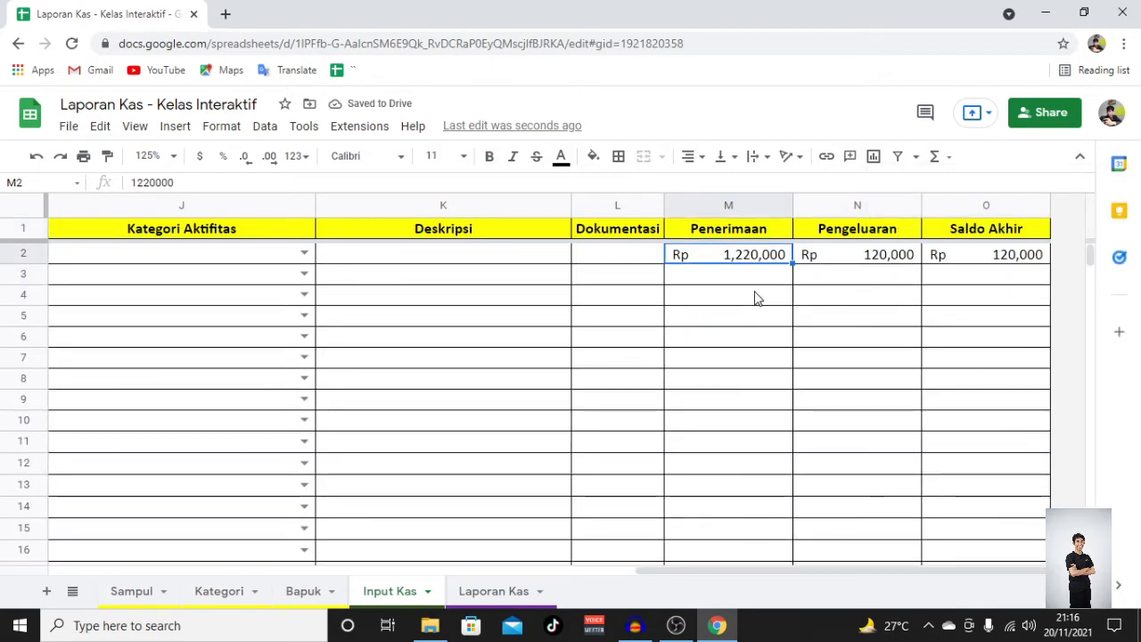
key("ctrl+shift+Right")
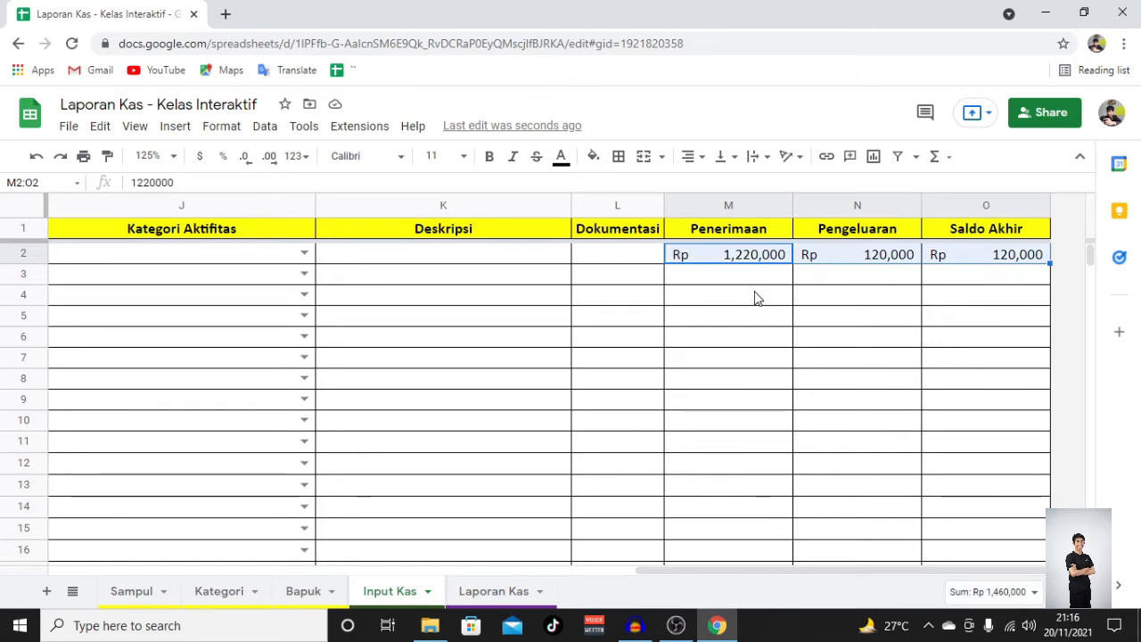
key("Delete")
Step: Review the row 2 entry columns one by one from Tanggal to Saldo Akhir and back
key("Left")
key("ctrl+Left")
key("Up")
key("Left")
key("Down")
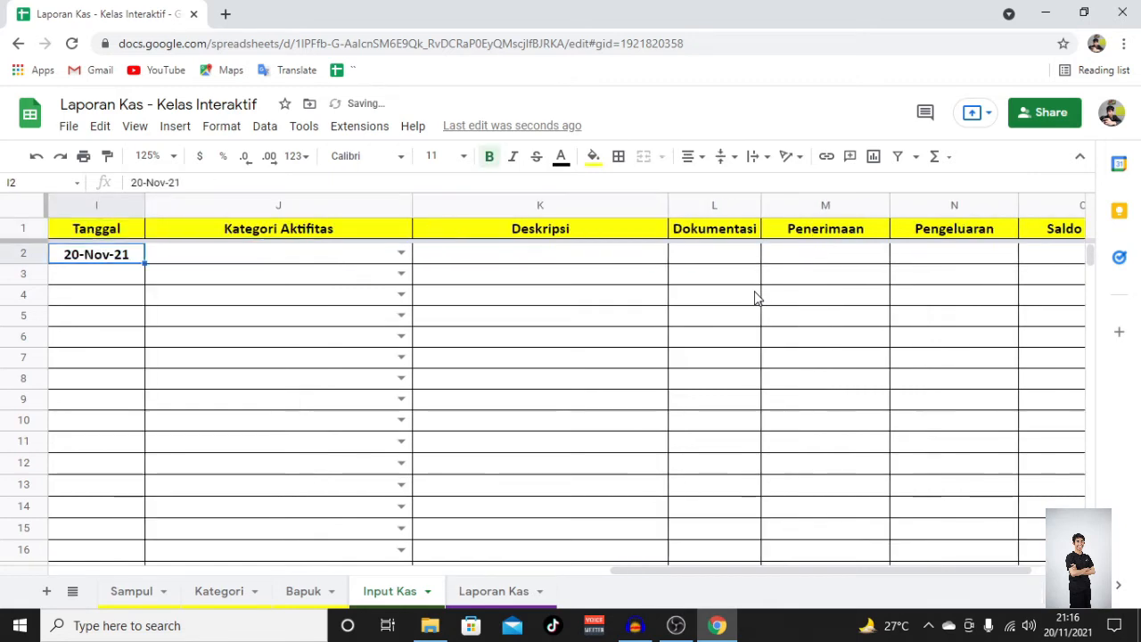
key("Right")
key("Right")
key("Right")
key("Right")
key("Right")
key("Right")
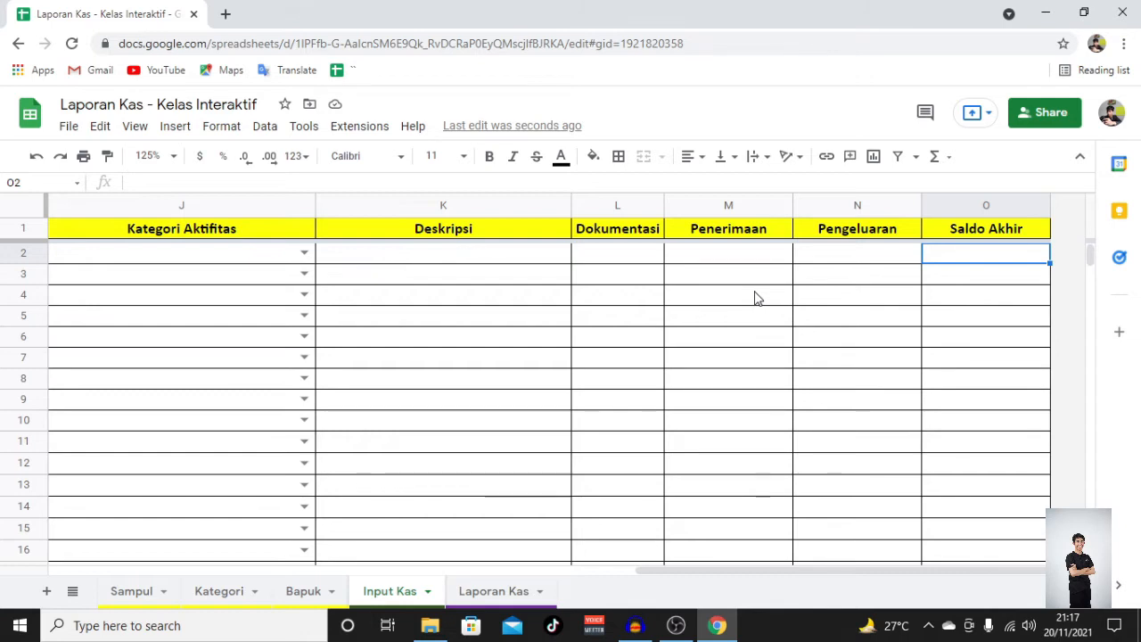
key("Left")
key("Left")
key("Left")
key("Left")
key("Left")
key("Left")
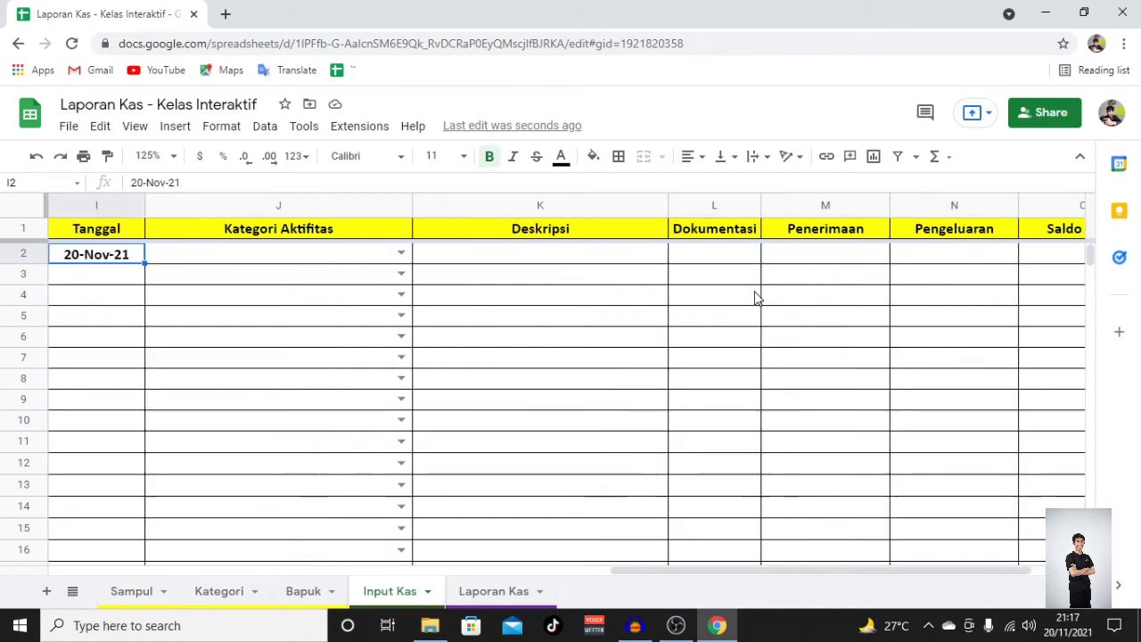
Step: Set row 2's Kategori Aktifitas to Tarik Tunai BCA and enter PJ with the responsible person's name as its Deskripsi
key("Right")
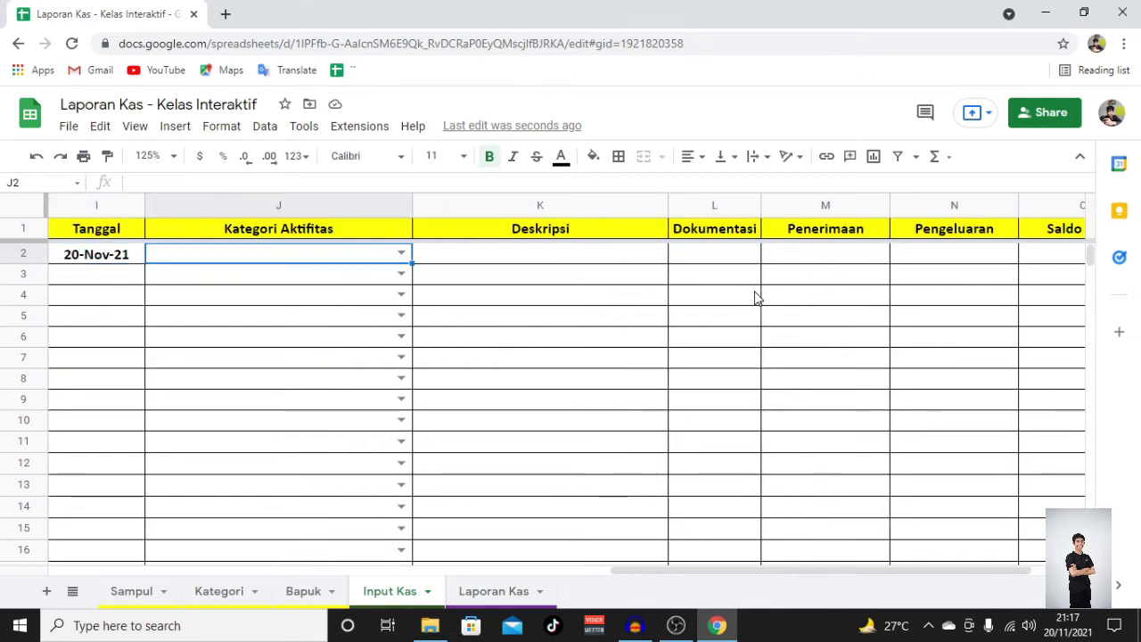
left_click(401, 254)
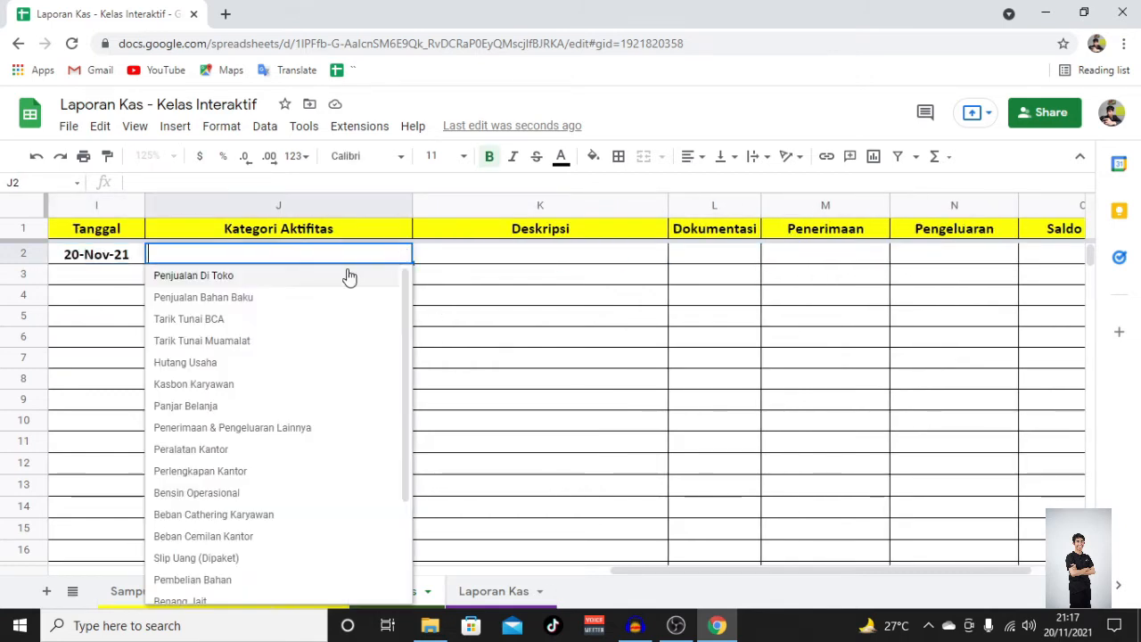
left_click(242, 321)
left_click(477, 261)
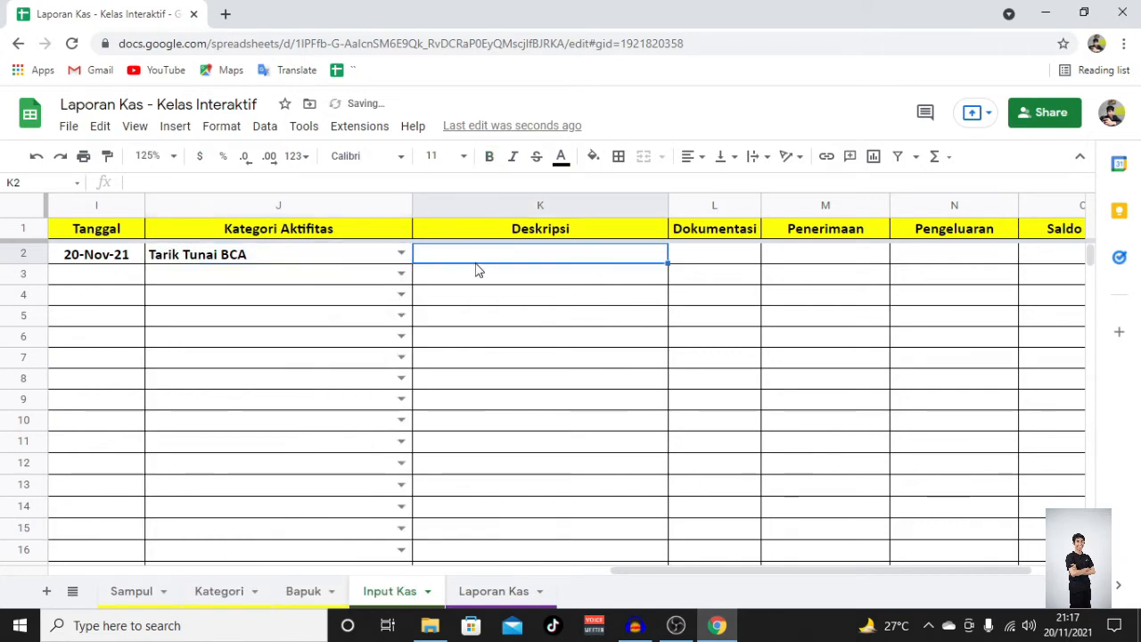
type("PJ")
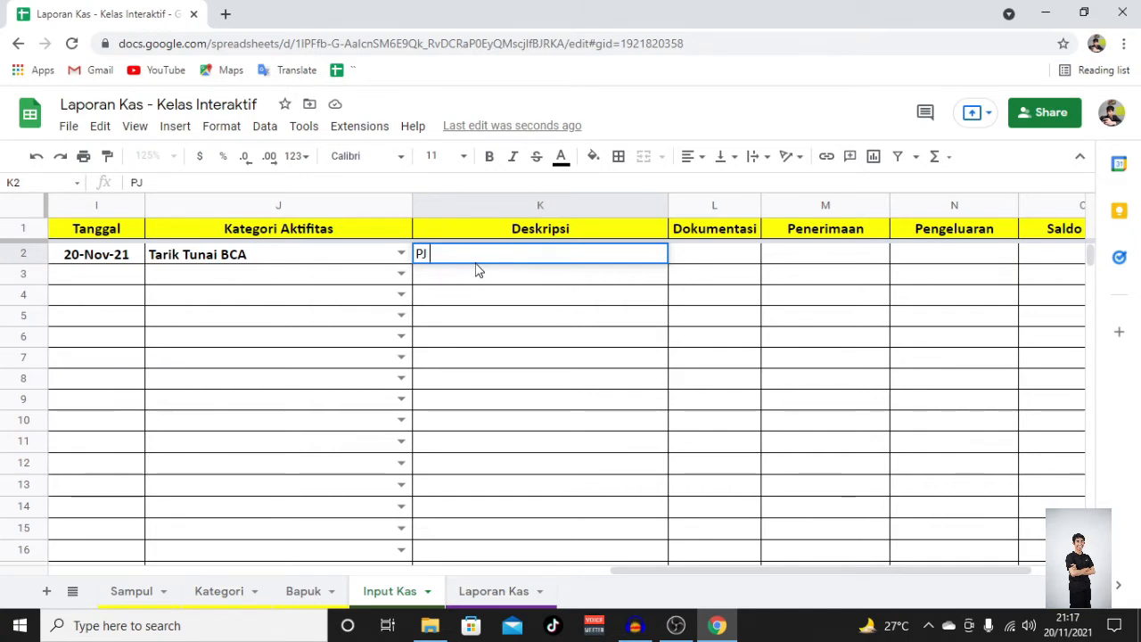
type(" Rafan")
key("Tab")
key("Tab")
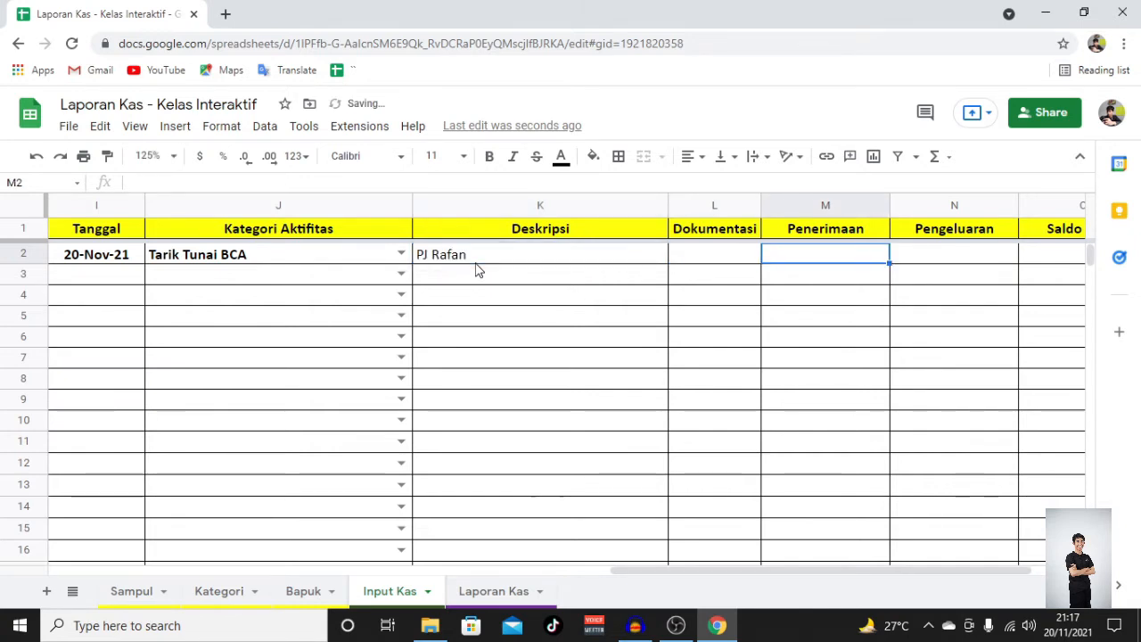
Step: Enter 2000000 as the Penerimaan amount in M2, leaving Pengeluaran empty
type("2")
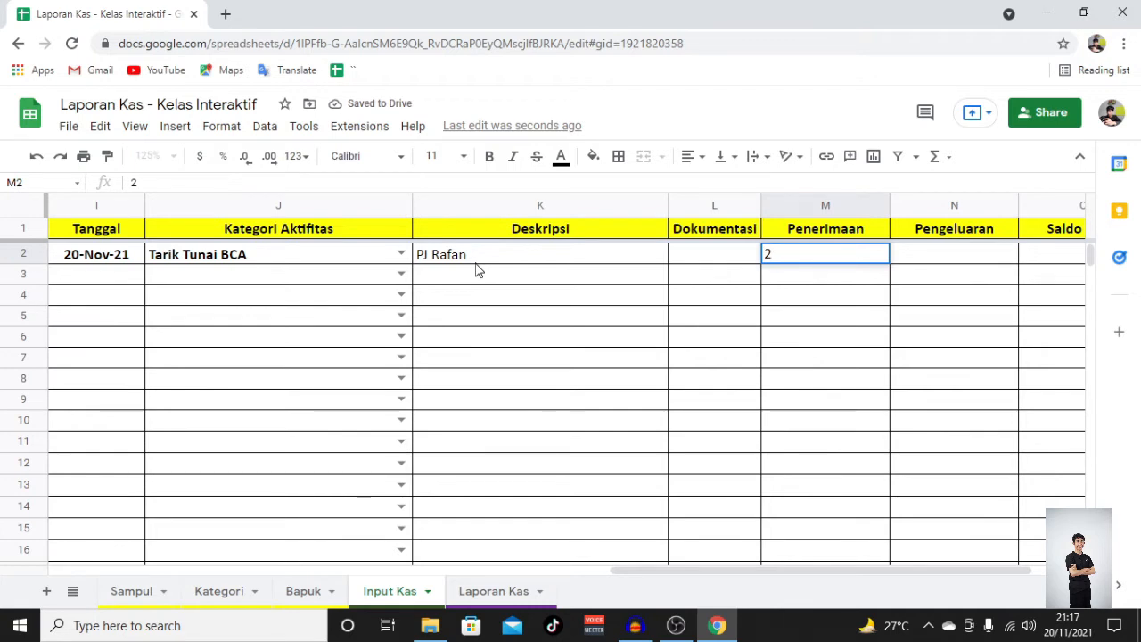
type(",000,000")
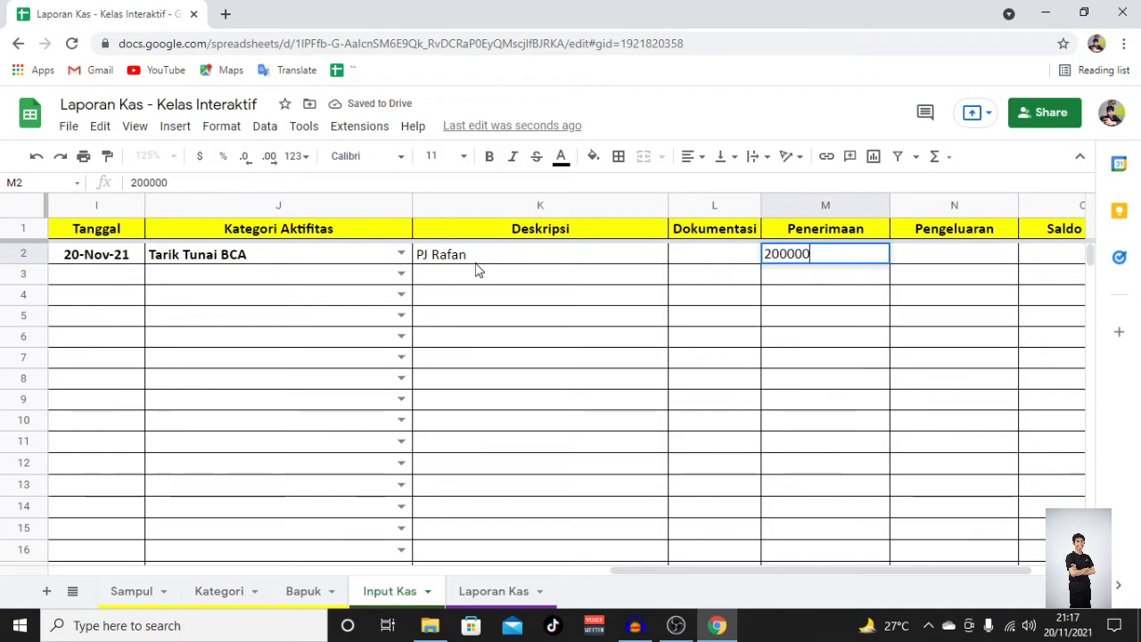
key("Tab")
key("Tab")
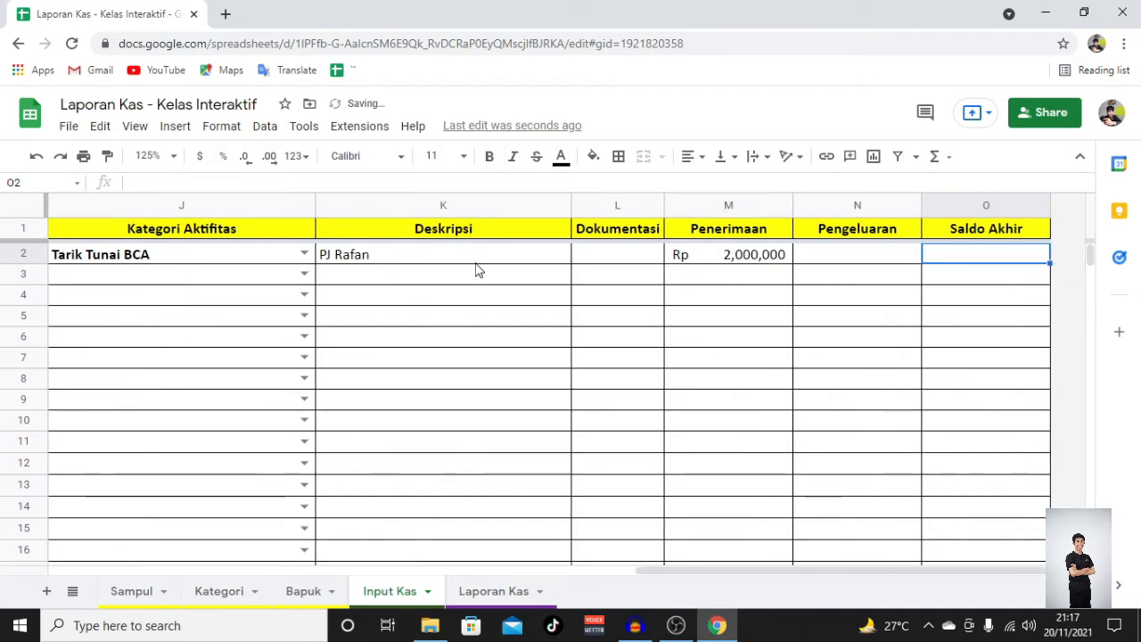
Step: Start an IF formula in Saldo Akhir cell O2 that returns empty text when the sum is zero: =if(sum(M2:N2)=0;"";
type("=if(")
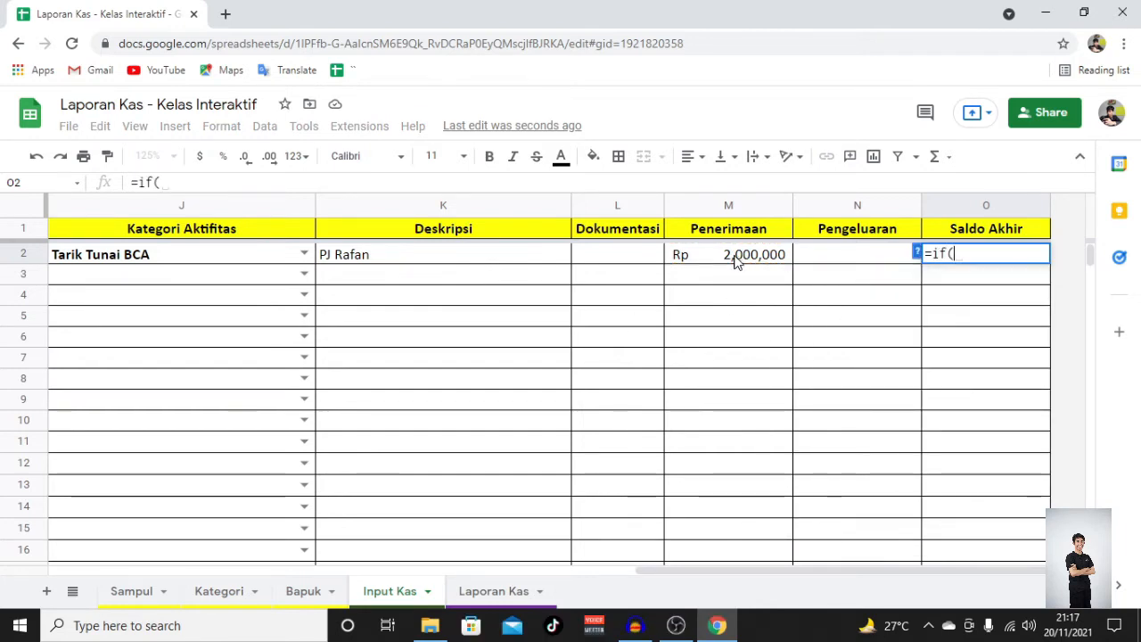
type("sum(")
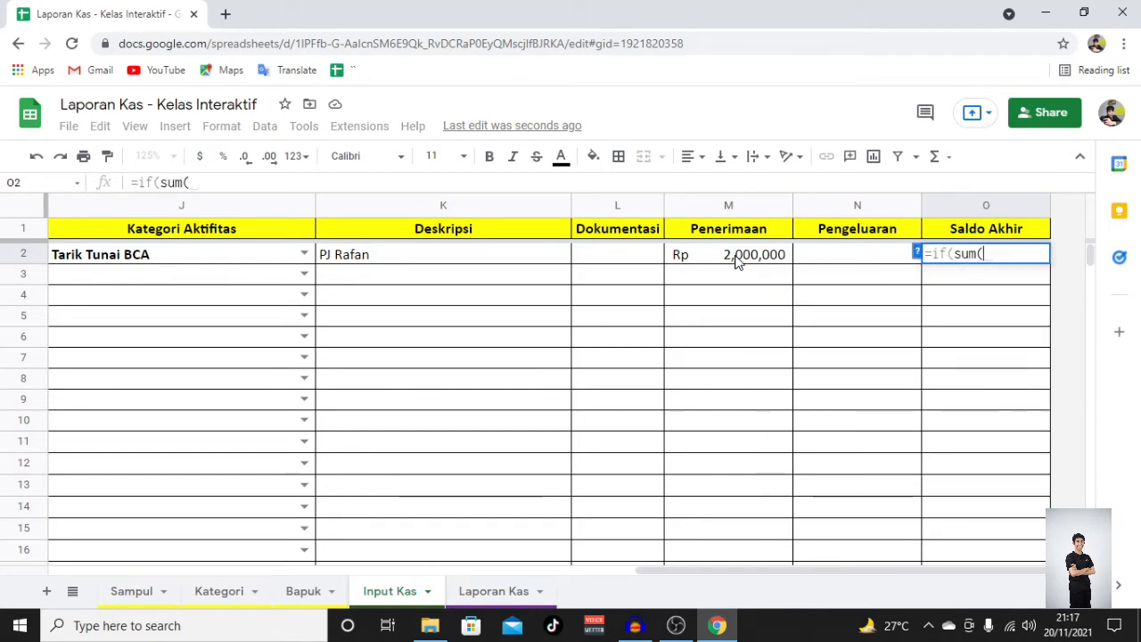
left_click_drag(737, 261, 805, 264)
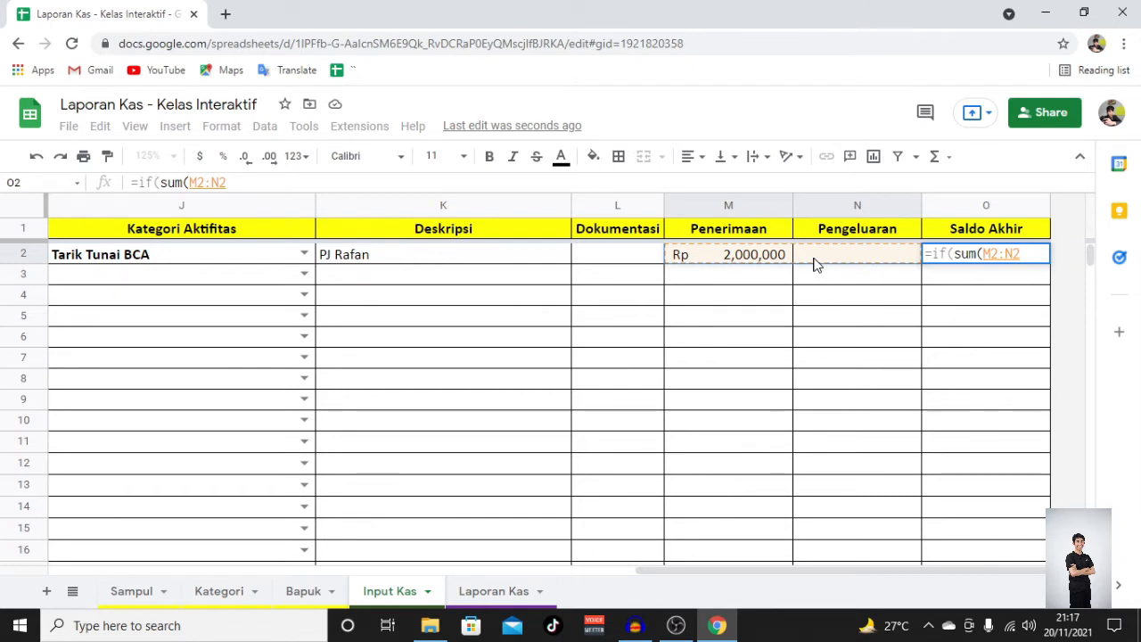
type(")=")
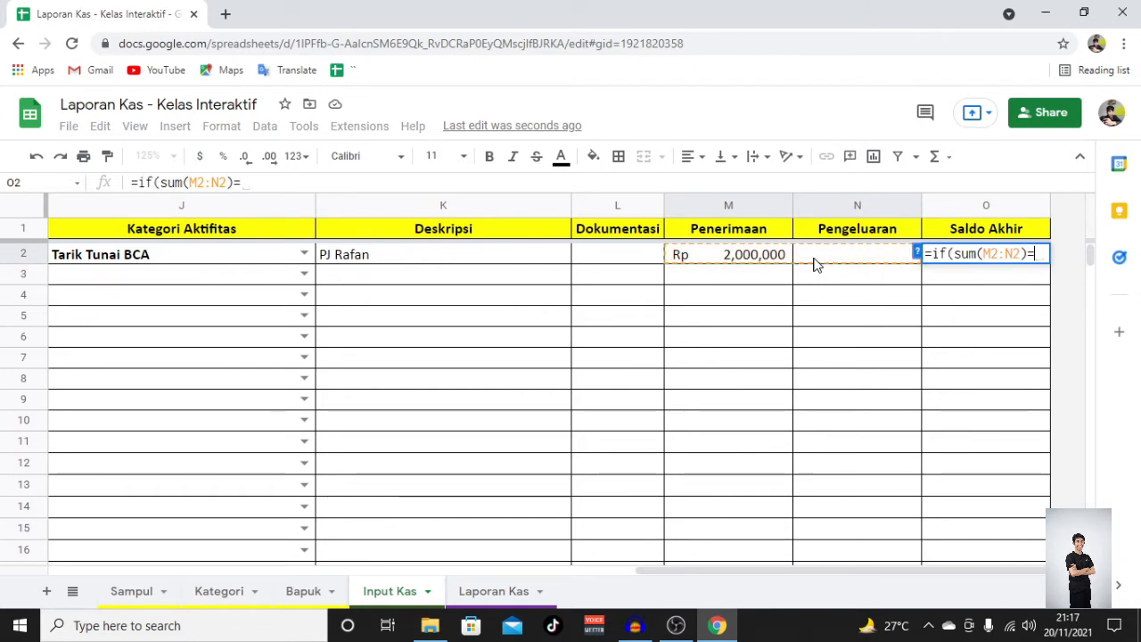
type("0;")
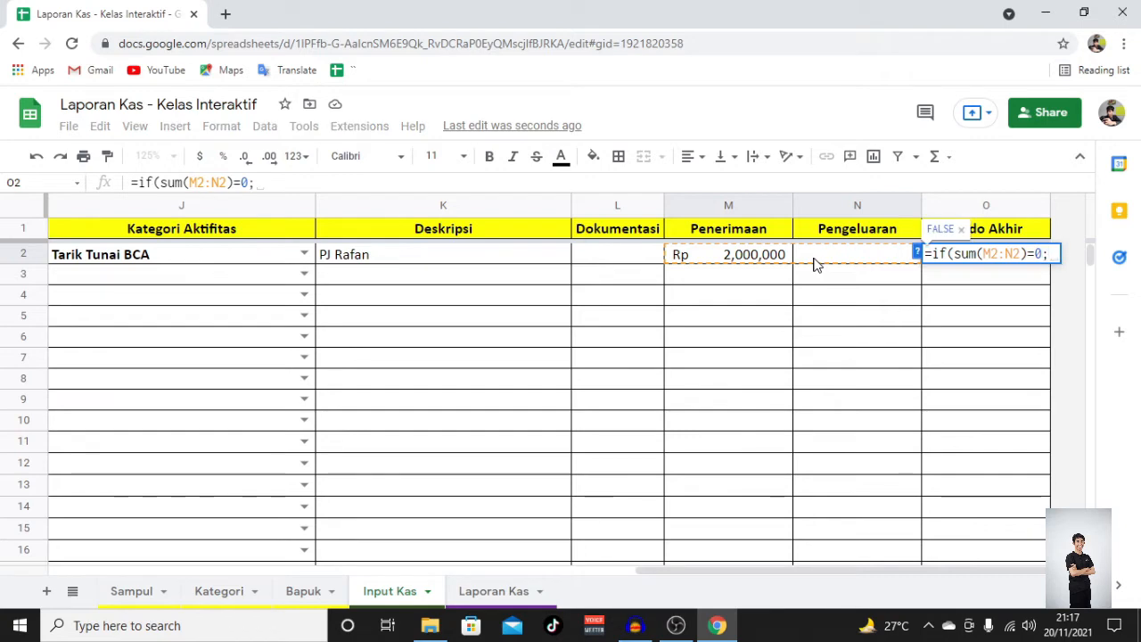
type("\"\"")
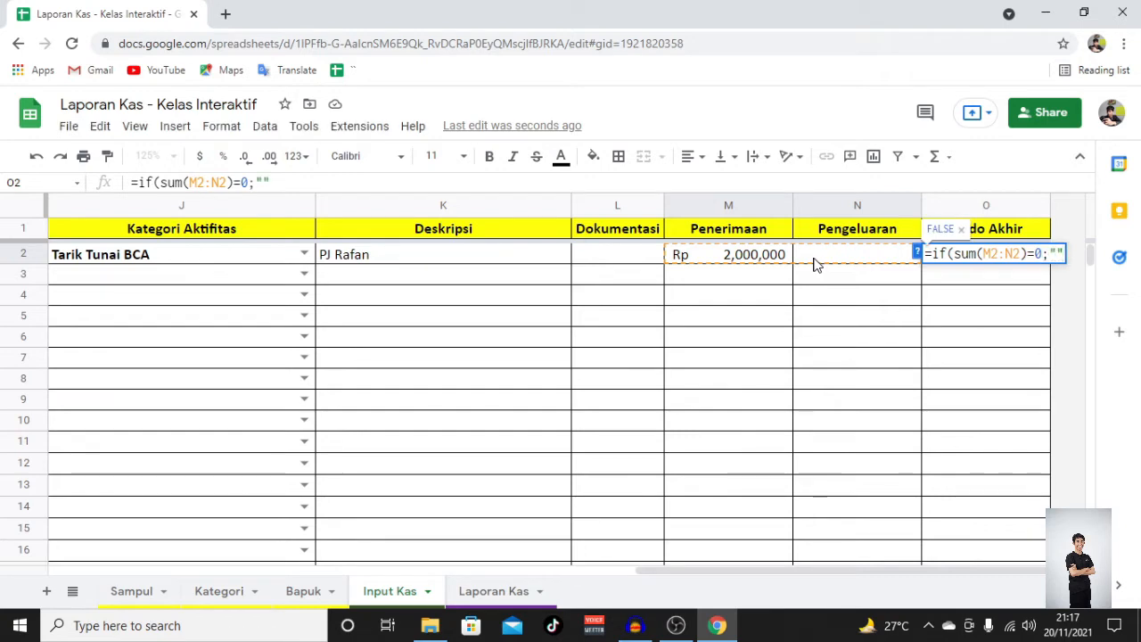
type(";")
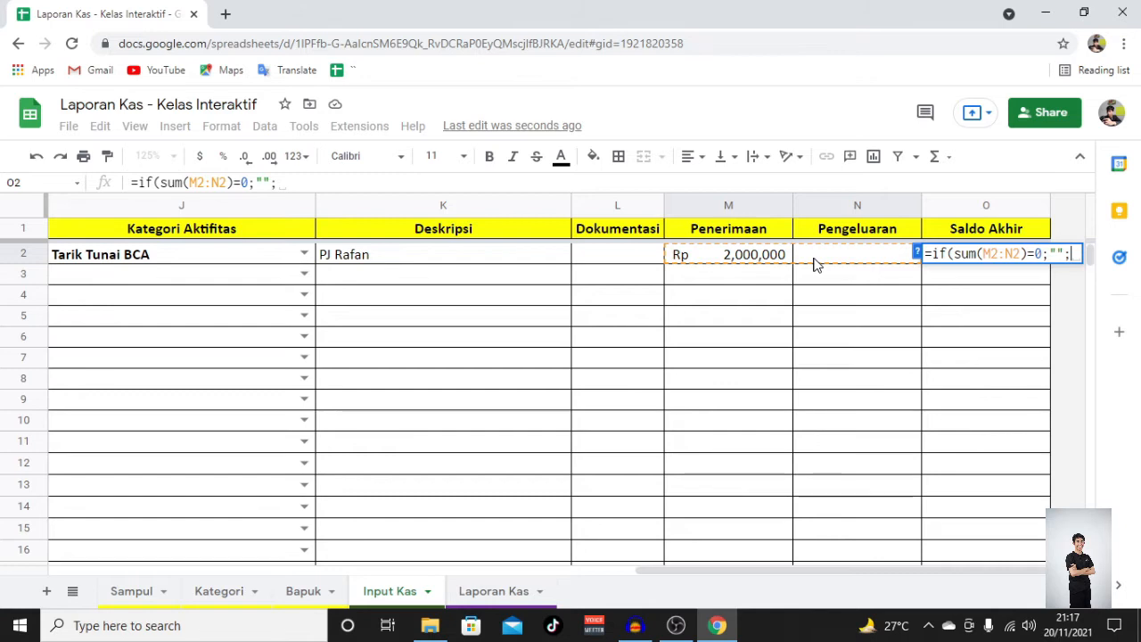
Step: Continue the O2 formula's false result with a sum starting from the opening balance on the Sampul sheet: sum(Sampul!G12+
type("su")
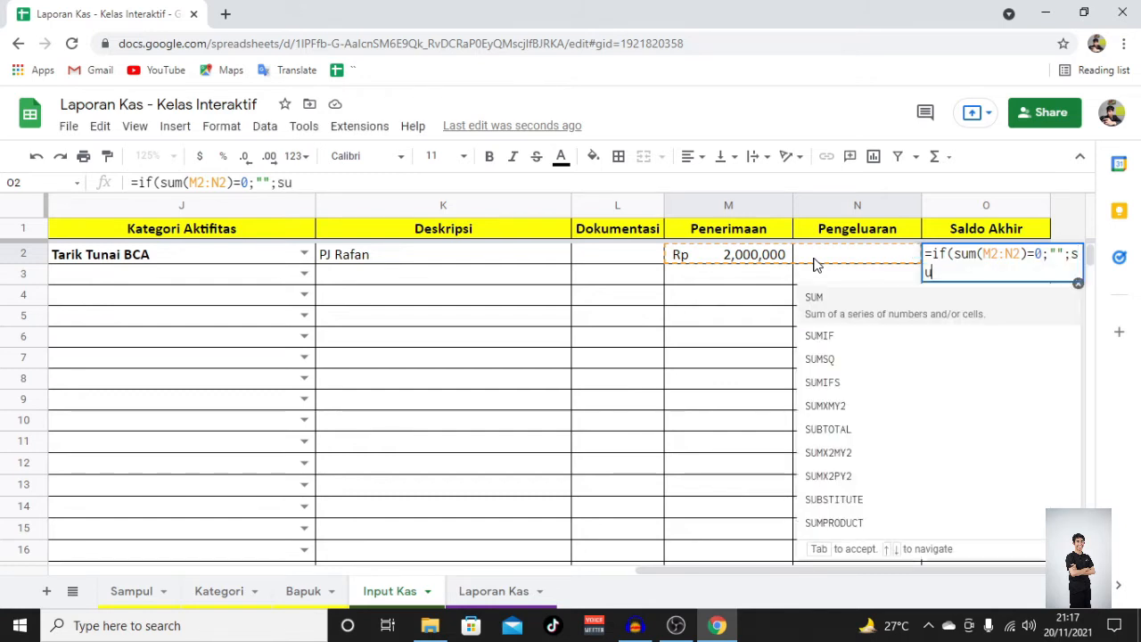
type("m(")
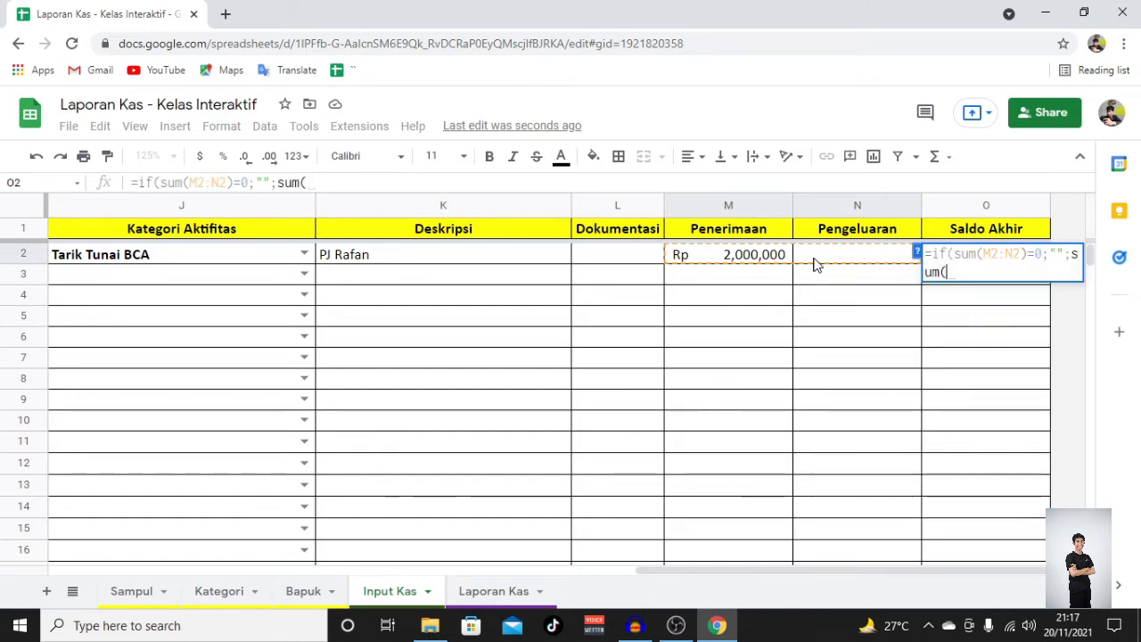
left_click(140, 592)
scroll(653, 442, "down", 1)
scroll(656, 441, "down", 3)
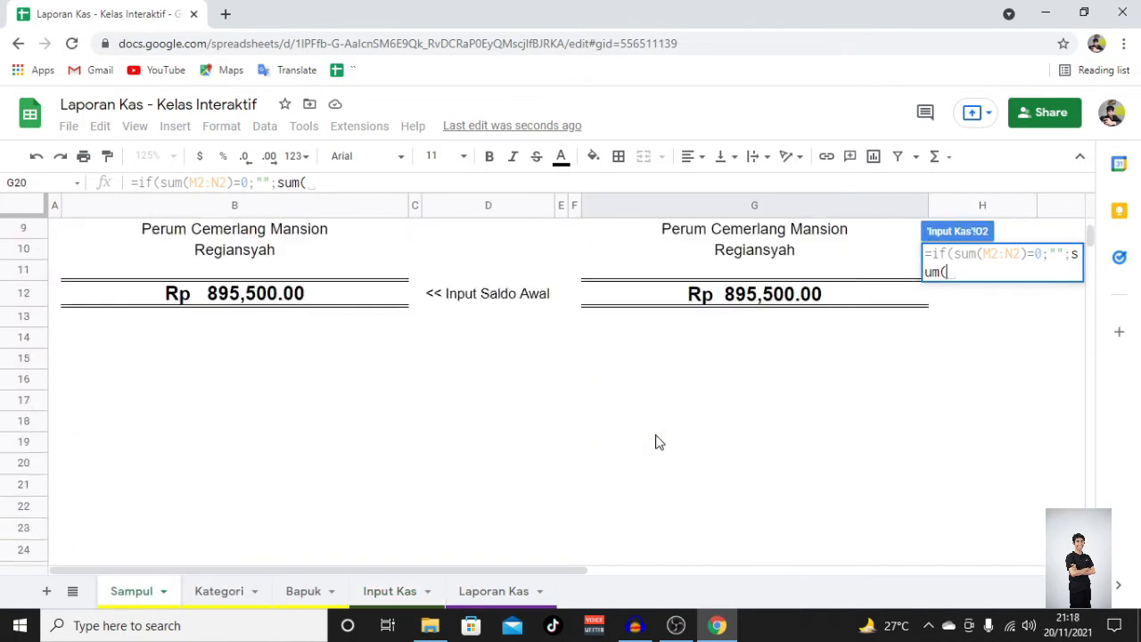
scroll(753, 372, "up", 1)
left_click(758, 343)
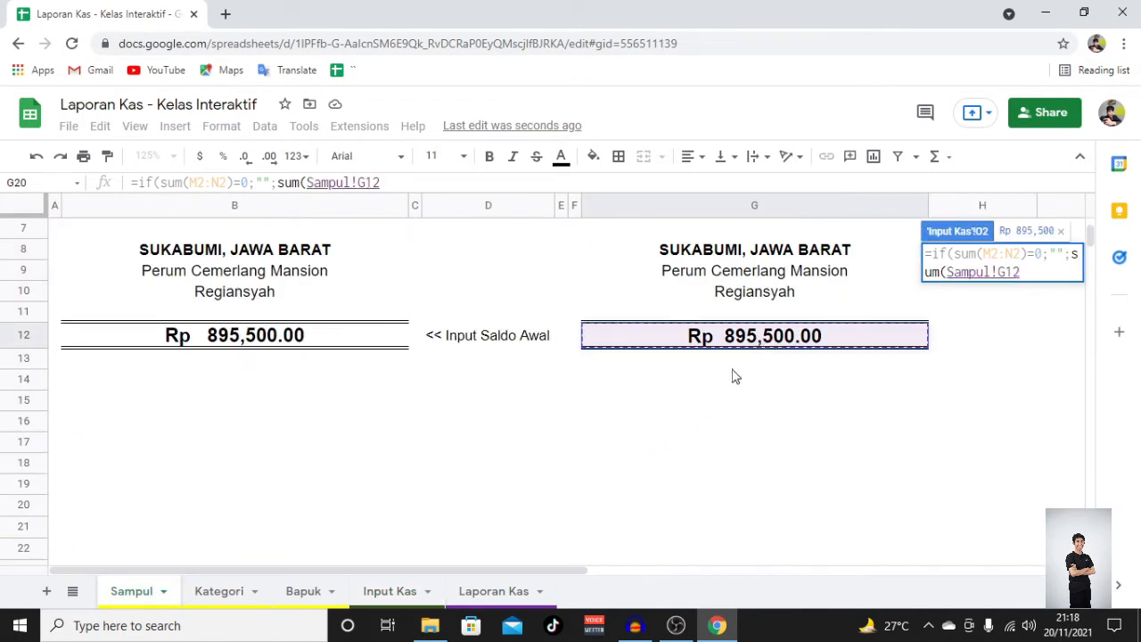
type("+")
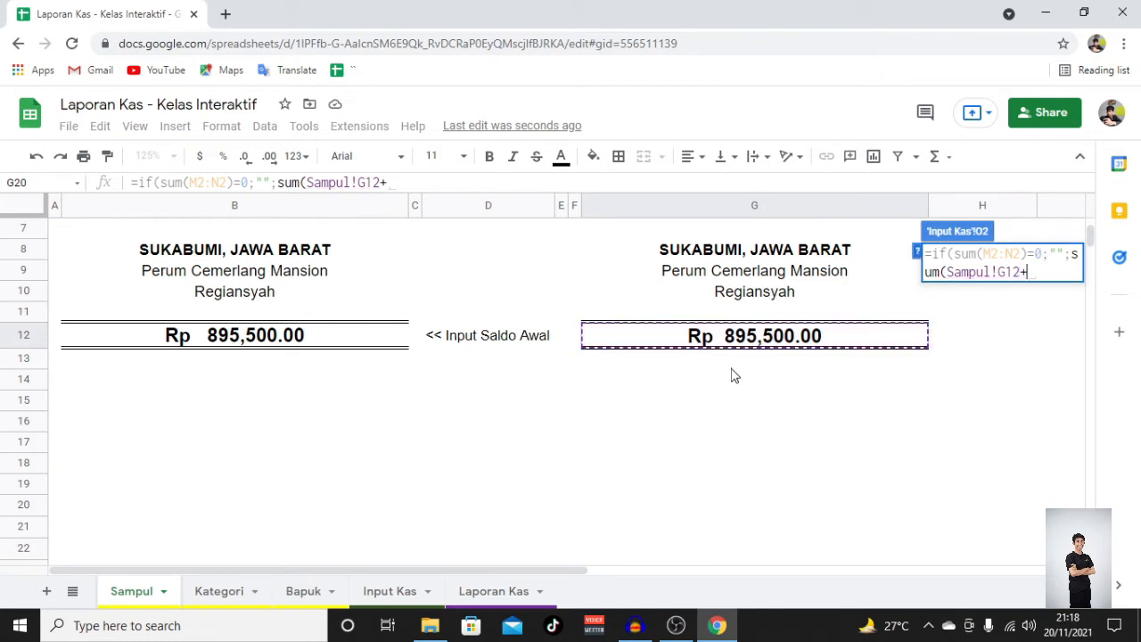
Step: Complete the O2 formula by adding Penerimaan M2 from Input Kas and subtracting Pengeluaran N2, ending in +M2)-N2
left_click(399, 593)
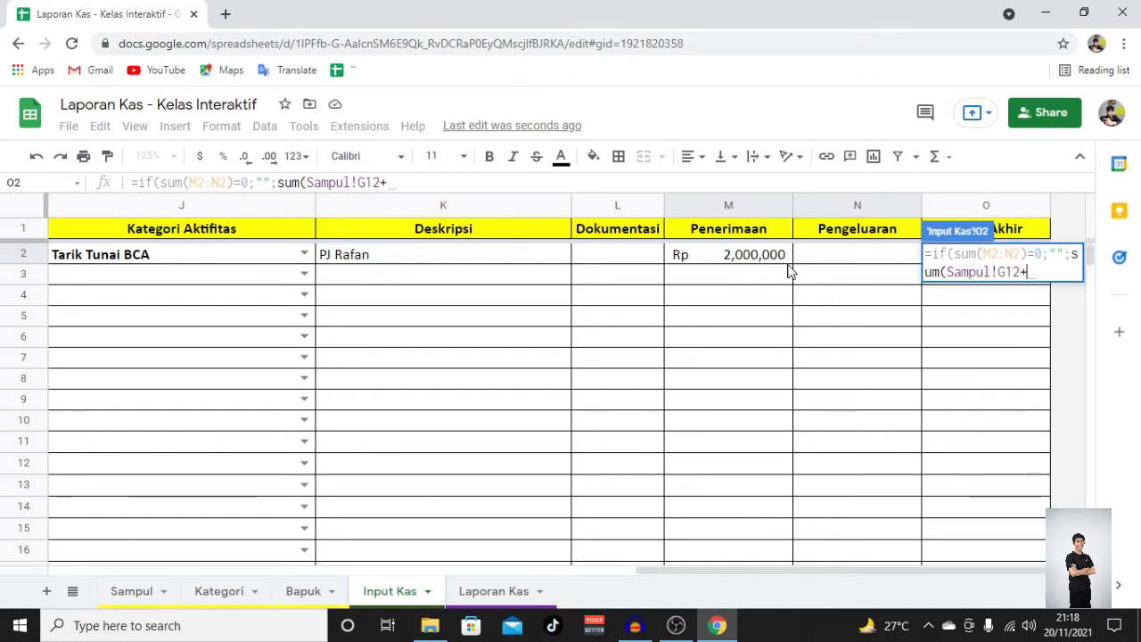
left_click(755, 257)
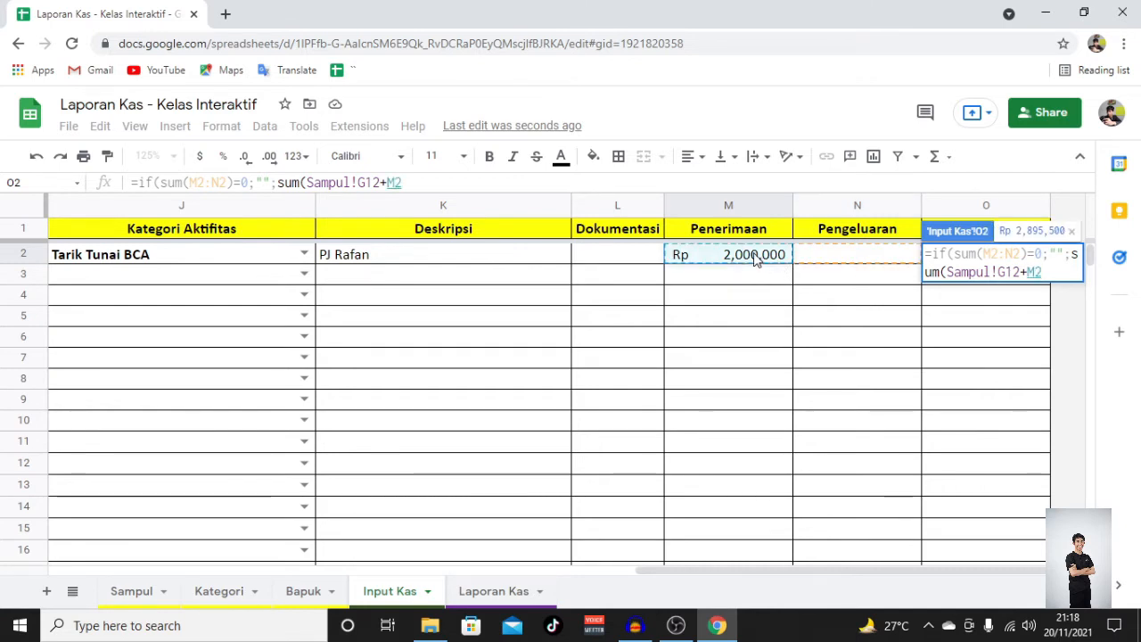
type(")-")
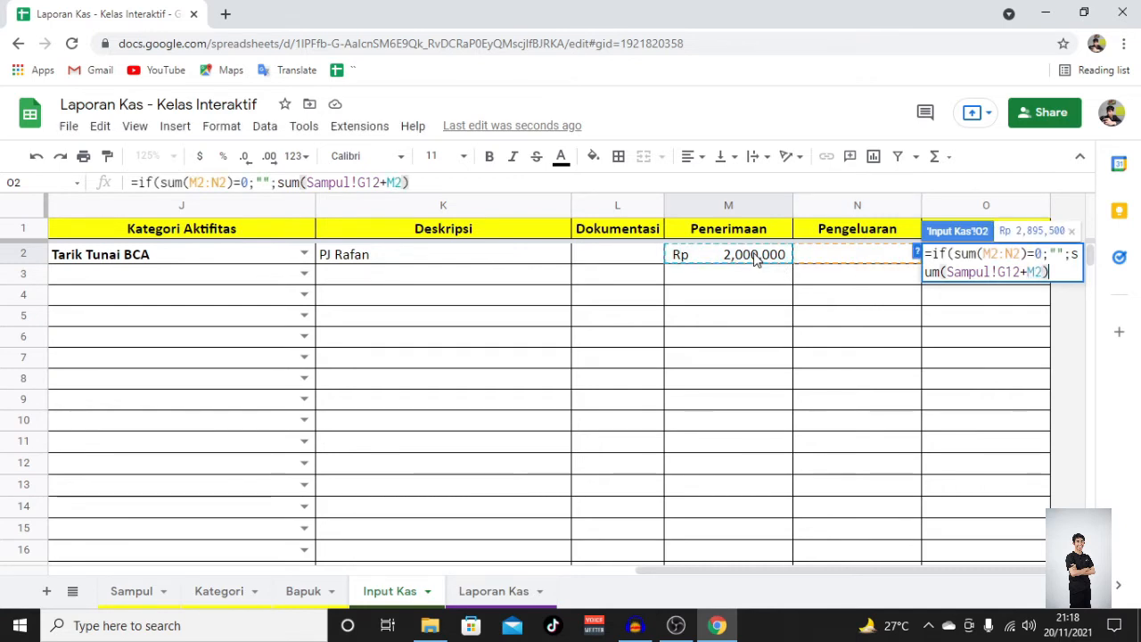
left_click(843, 258)
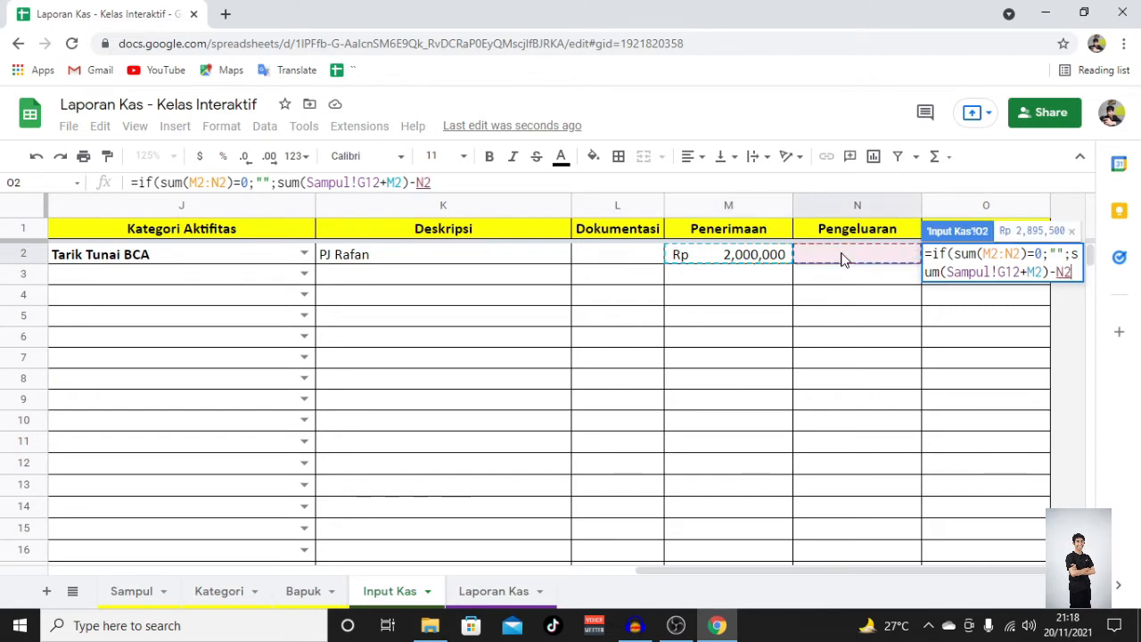
key("Return")
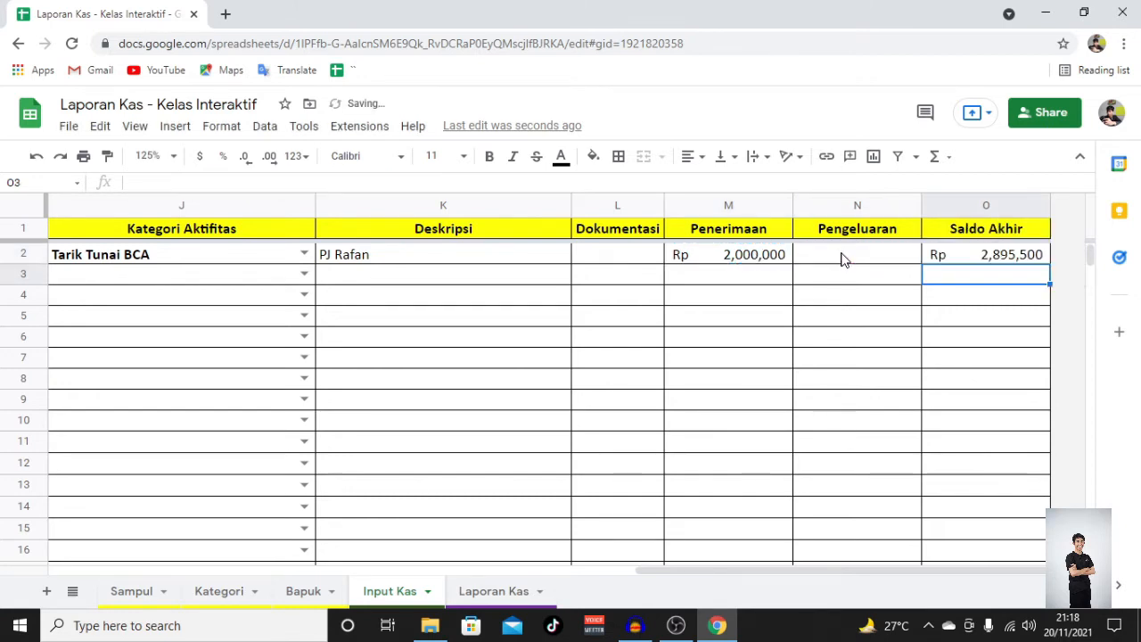
Step: Enter the current date, 20-Nov-21, as row 3's Tanggal and set its Kategori Aktifitas to Penjualan Di Toko
key("Left")
key("Left")
key("Left")
key("Left")
key("Left")
key("Left")
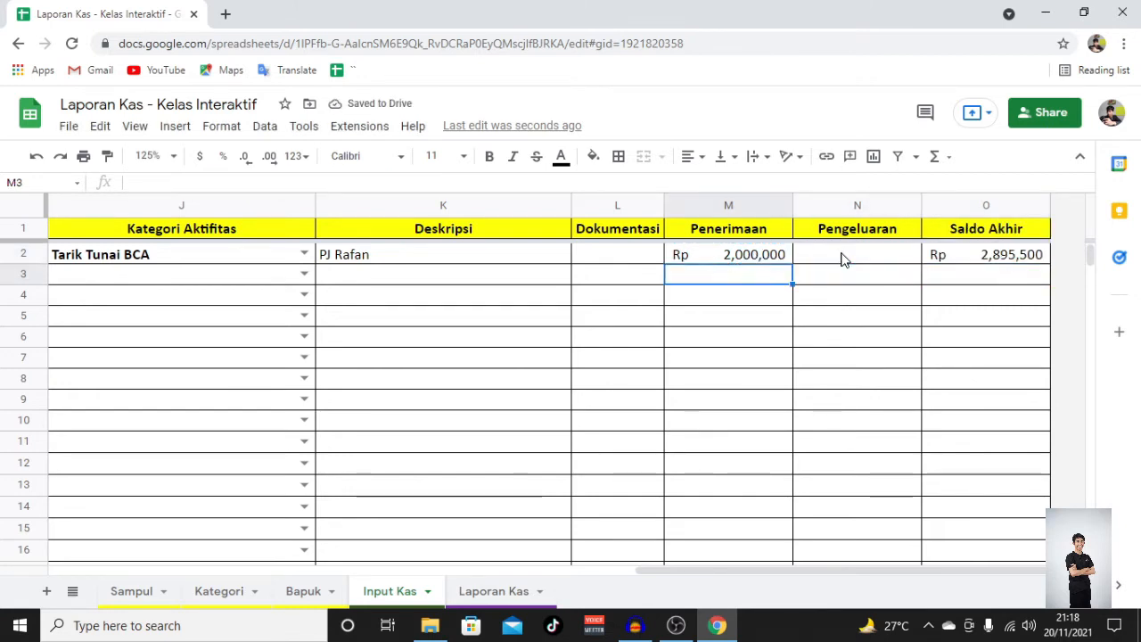
key("ctrl+semicolon")
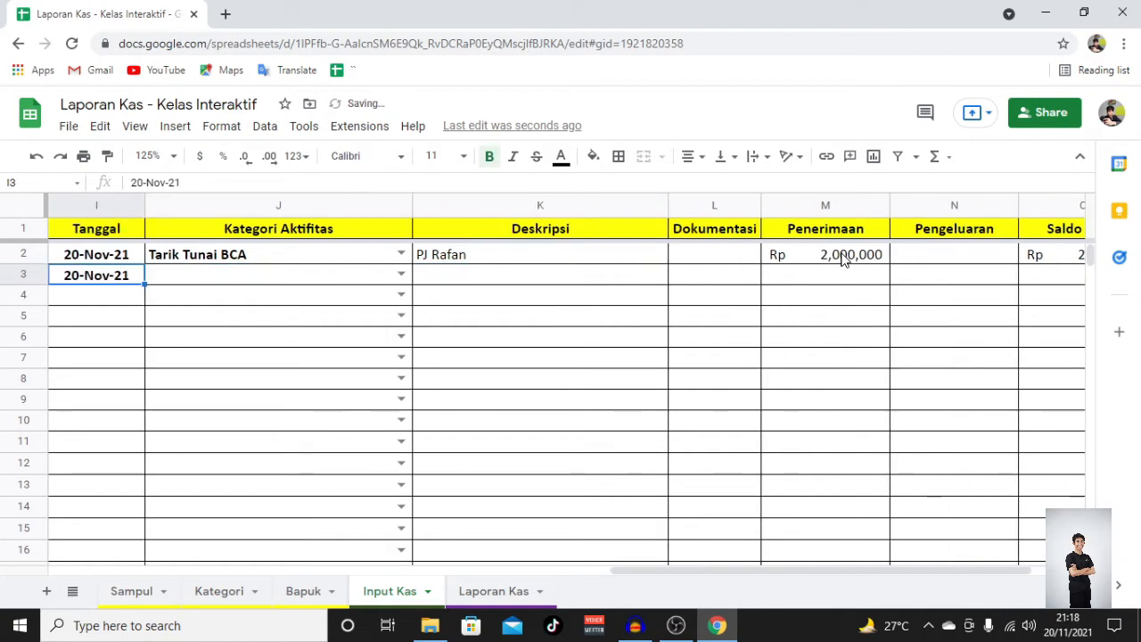
key("Right")
type("Pen")
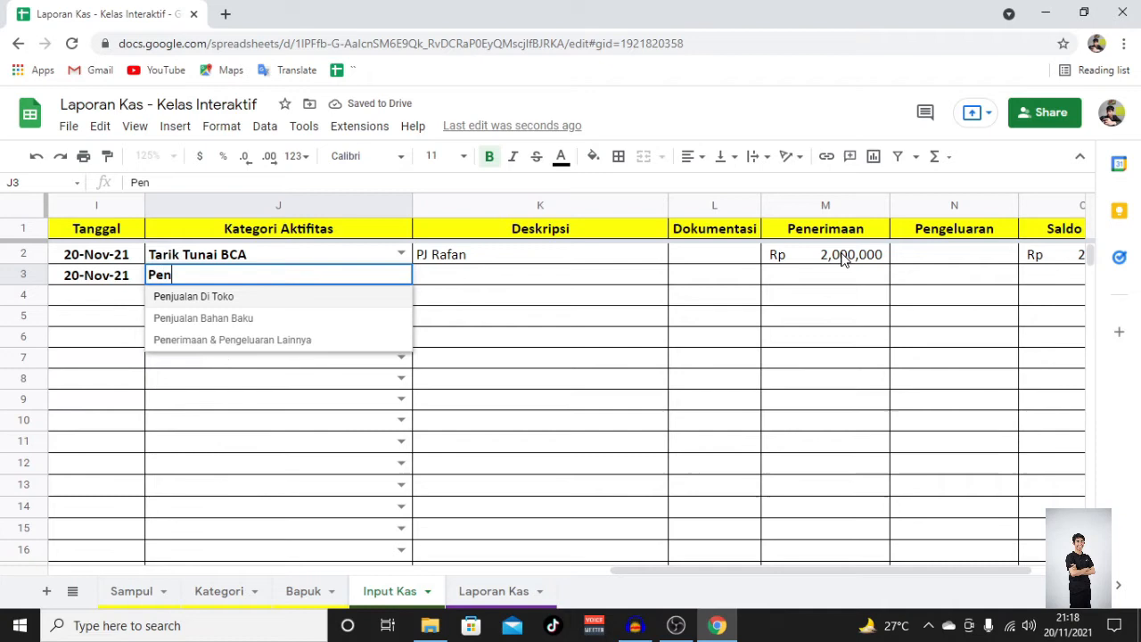
key("Return")
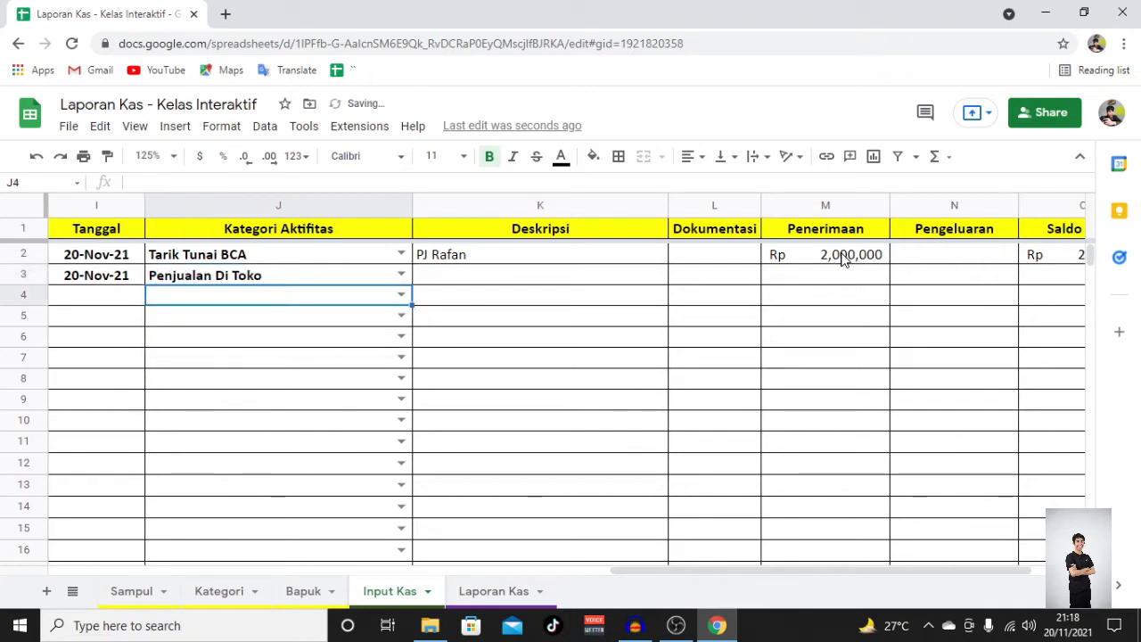
Step: Enter Kaos Kaki as row 3's Deskripsi and 14,000 as its Penerimaan, leaving Dokumentasi and Pengeluaran empty
key("Up")
key("Right")
type("Kaos")
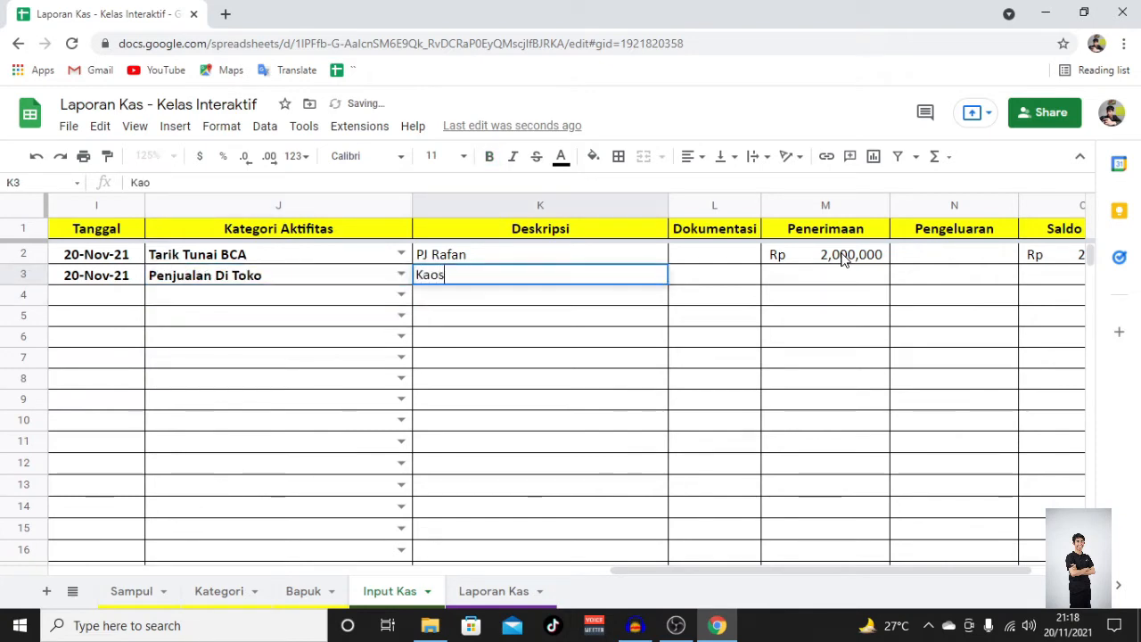
type(" Kaki")
key("Tab")
key("Tab")
key("Tab")
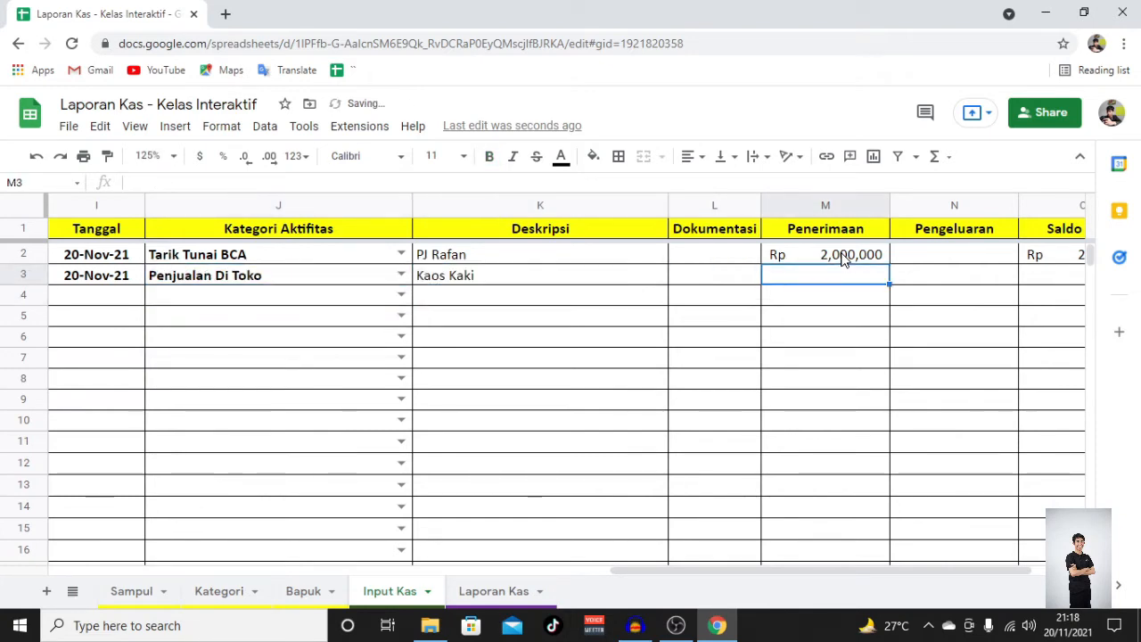
key("Left")
type("14")
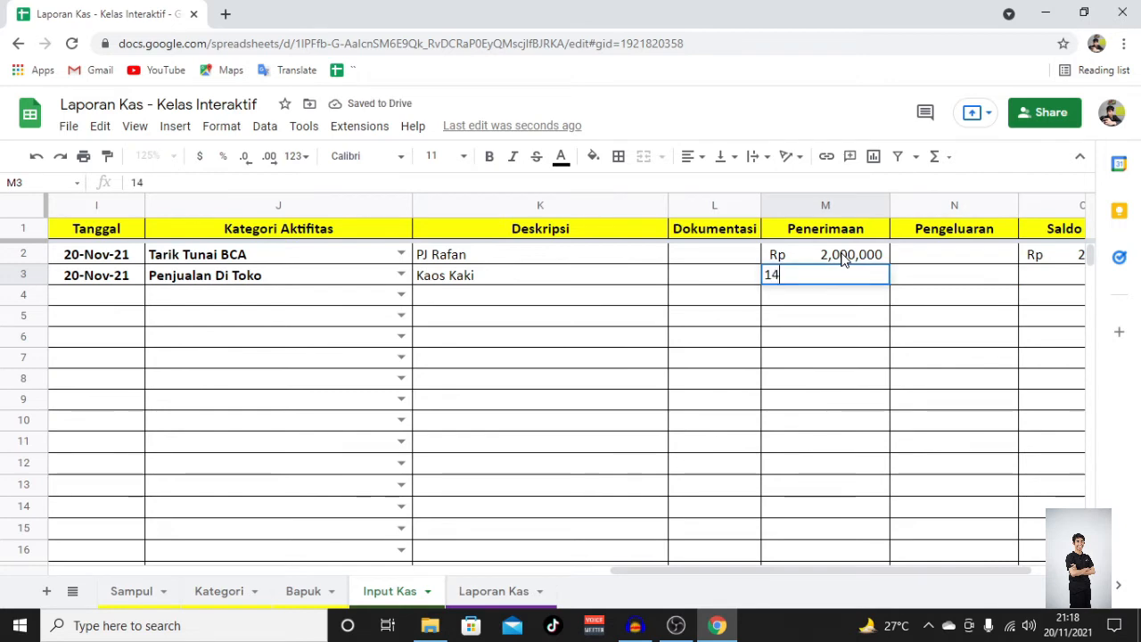
type(",000")
key("Tab")
key("Tab")
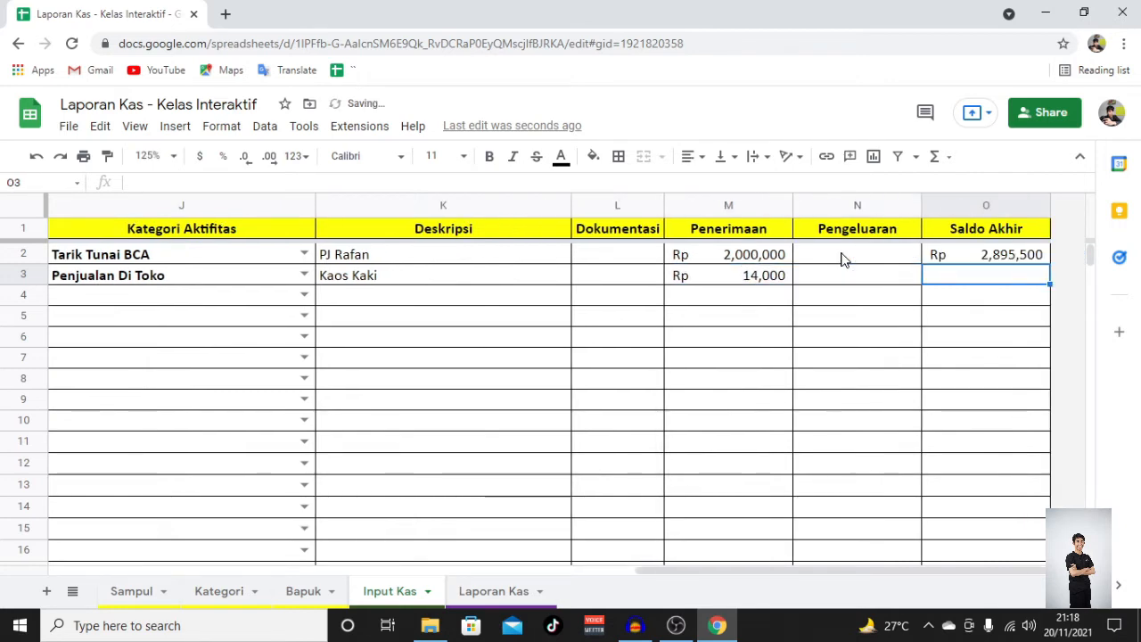
Step: Begin an IF formula in row 3's Saldo Akhir cell O3 with =if(
type("=s")
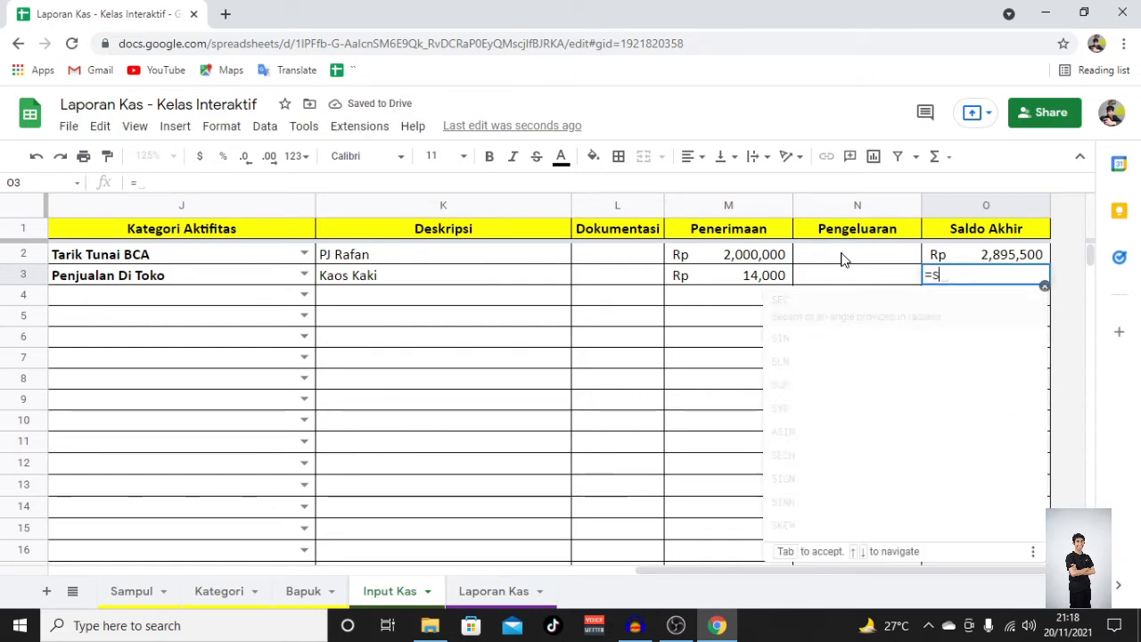
type("um")
key("BackSpace")
key("BackSpace")
key("BackSpace")
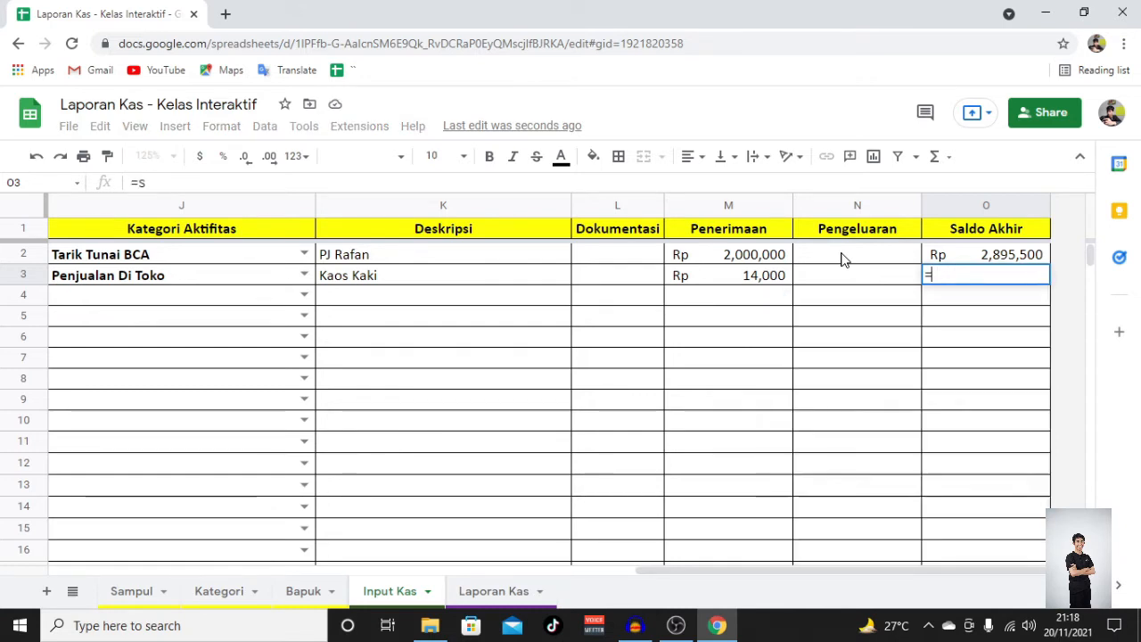
type("if(")
key("Left")
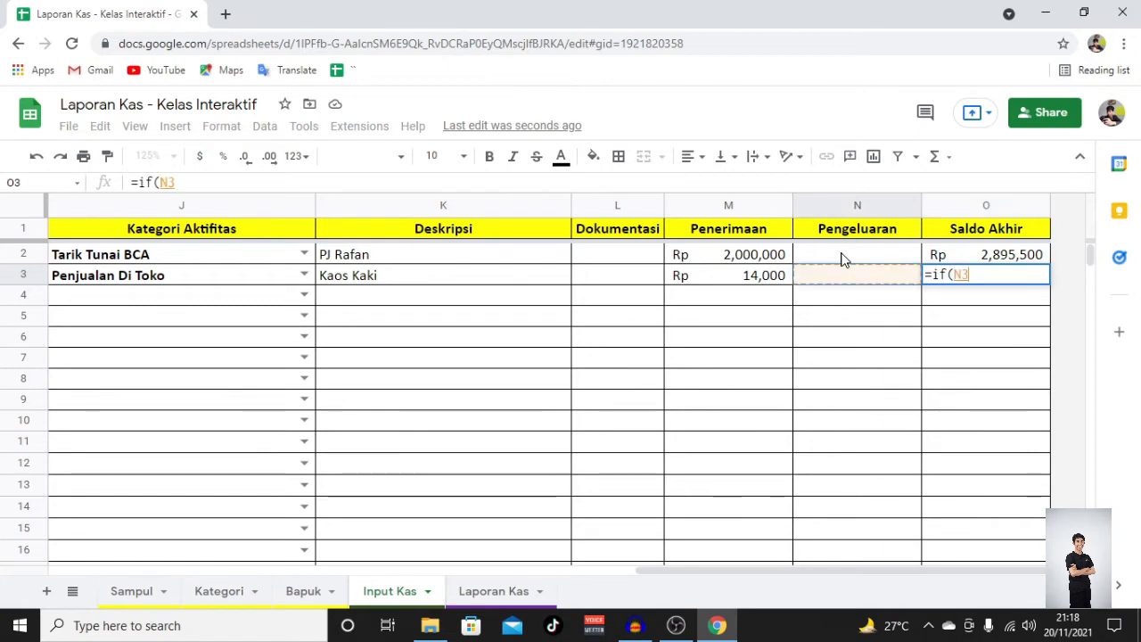
key("BackSpace")
key("BackSpace")
Step: Extend O3's IF formula with the condition sum(M3:N3)=0 and an empty string "" as its true result
type("sum")
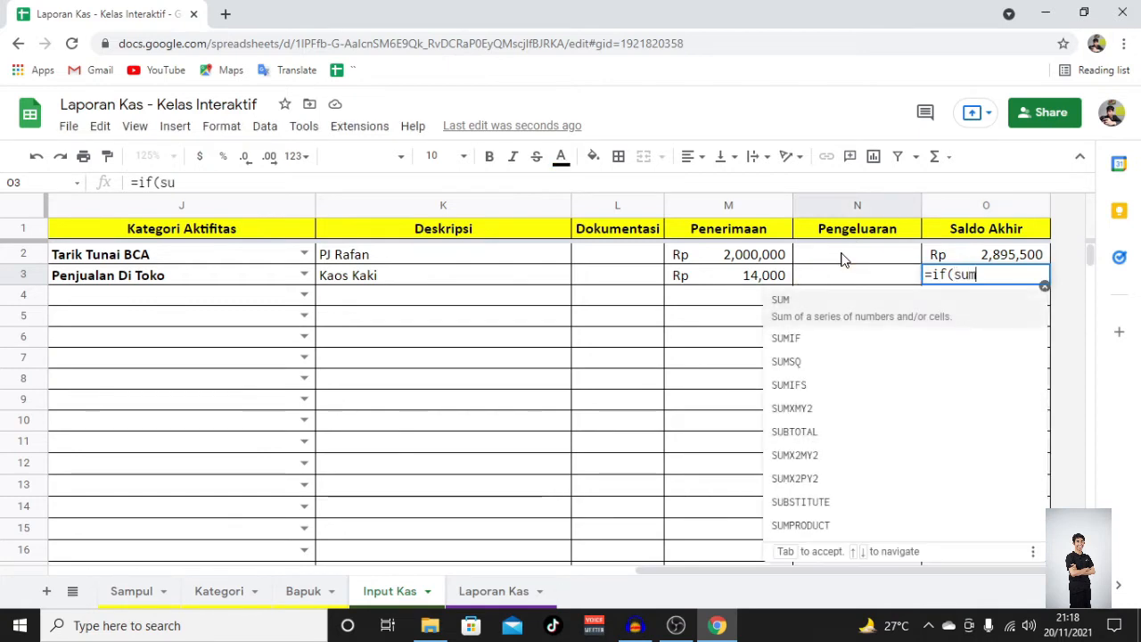
type("(")
key("Left")
key("Left")
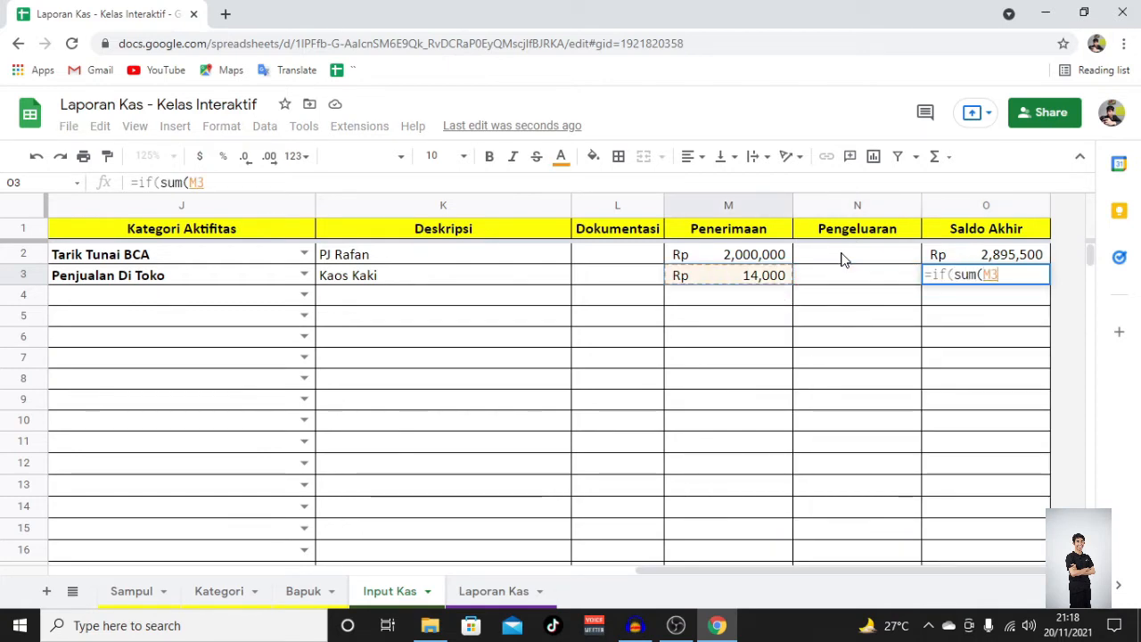
key("shift+Right")
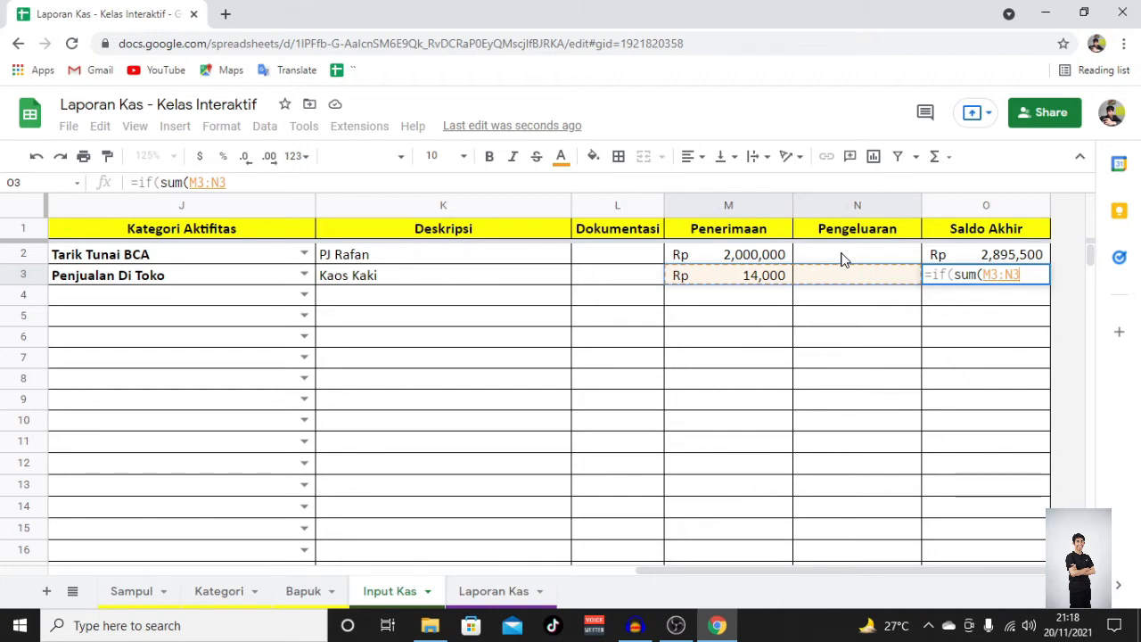
type(")")
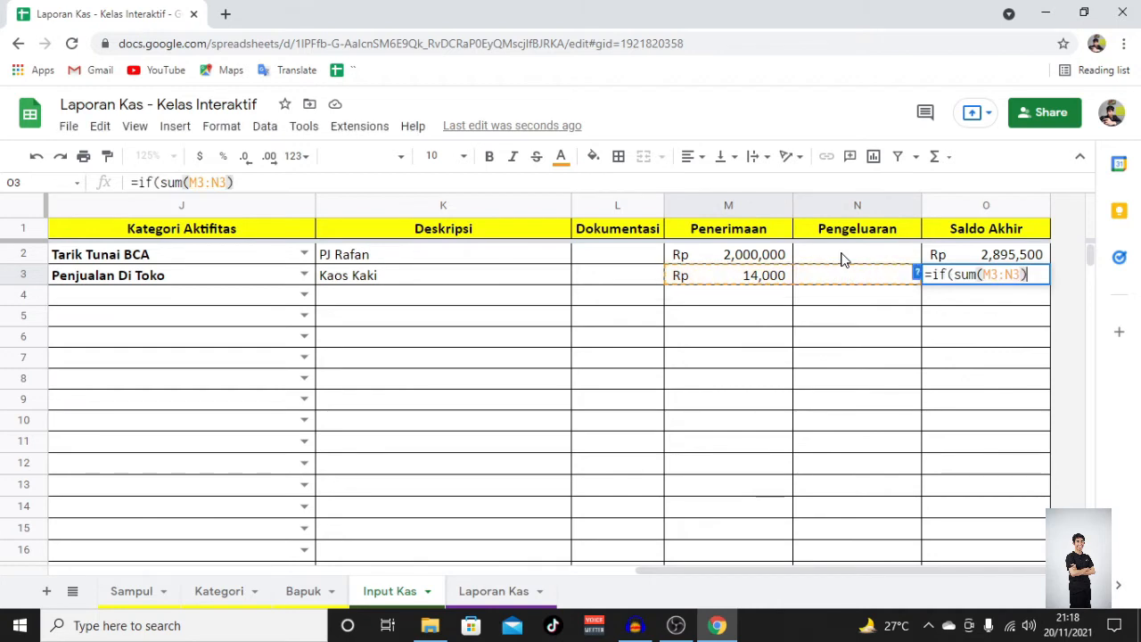
type("=")
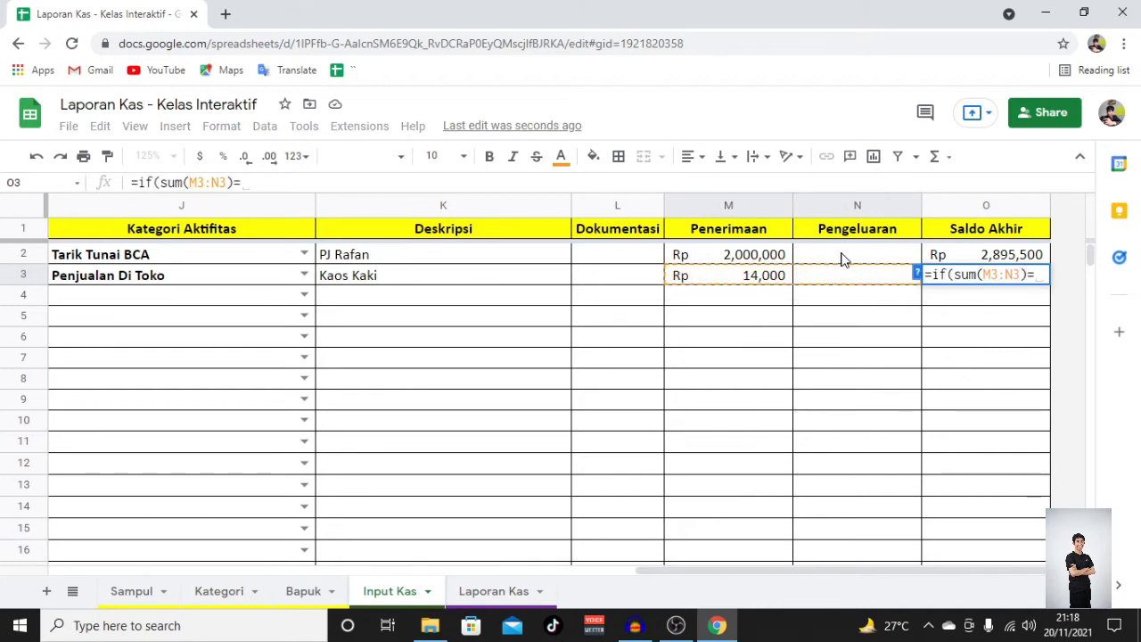
type("0;")
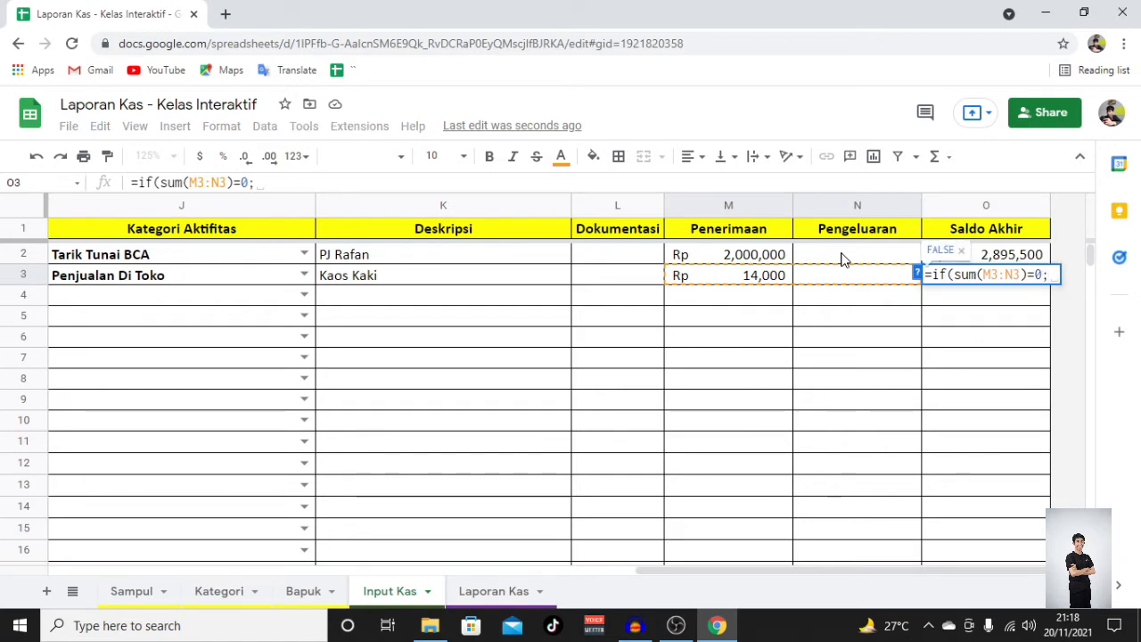
type("\"\";")
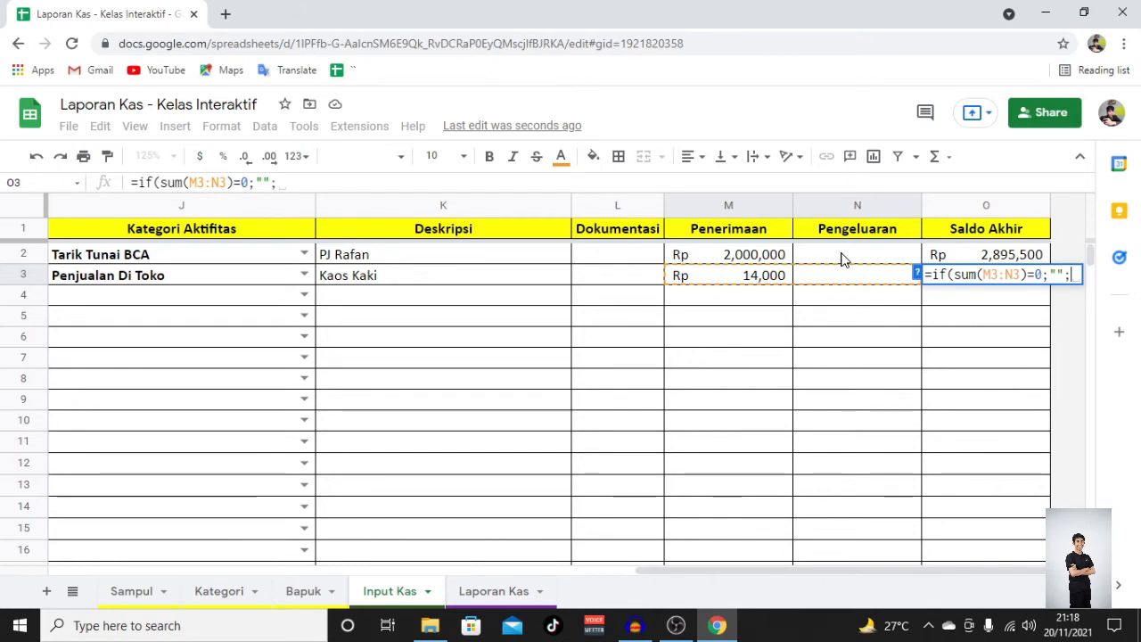
Step: Finish the O3 formula with sum(O2+M3)-N3, carrying the previous Saldo Akhir forward plus Penerimaan minus Pengeluaran
type("sum(")
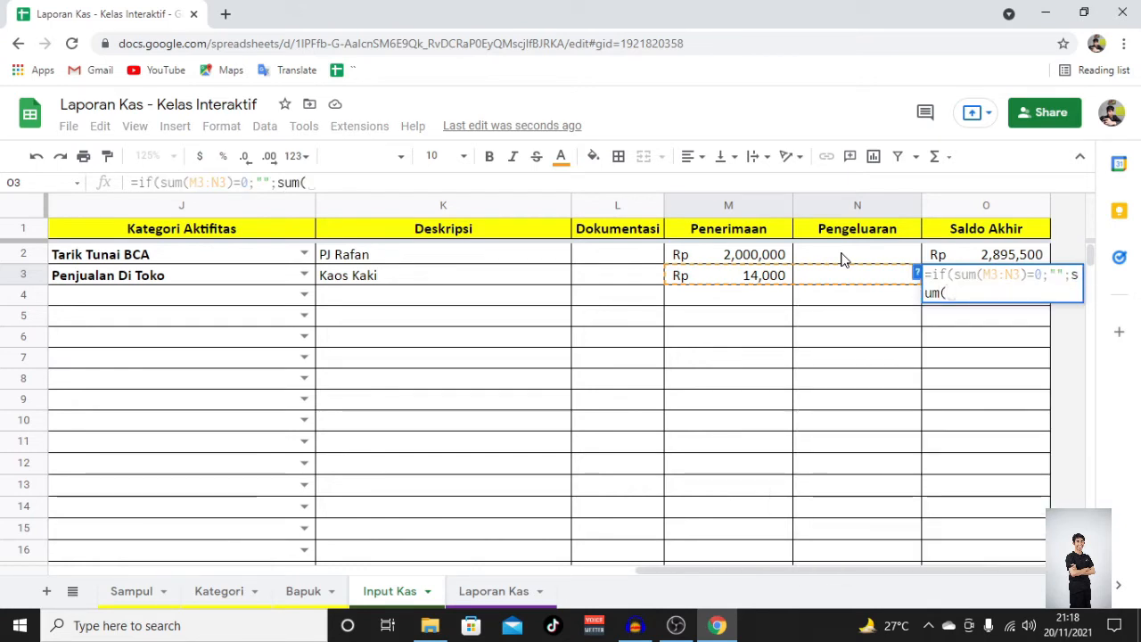
left_click(968, 252)
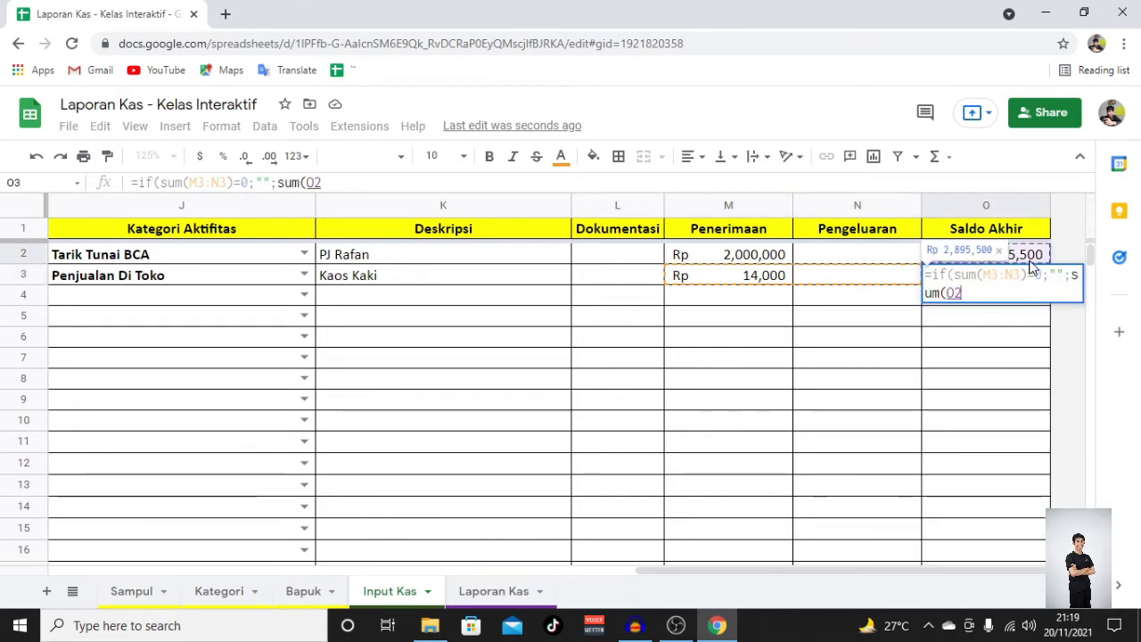
type("+")
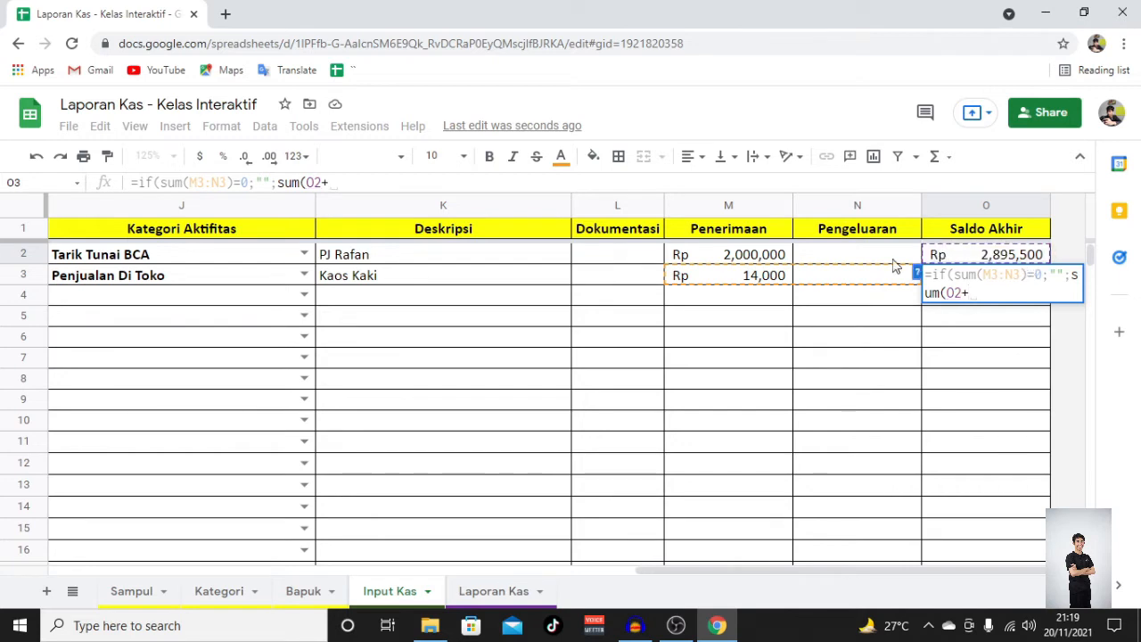
left_click(754, 278)
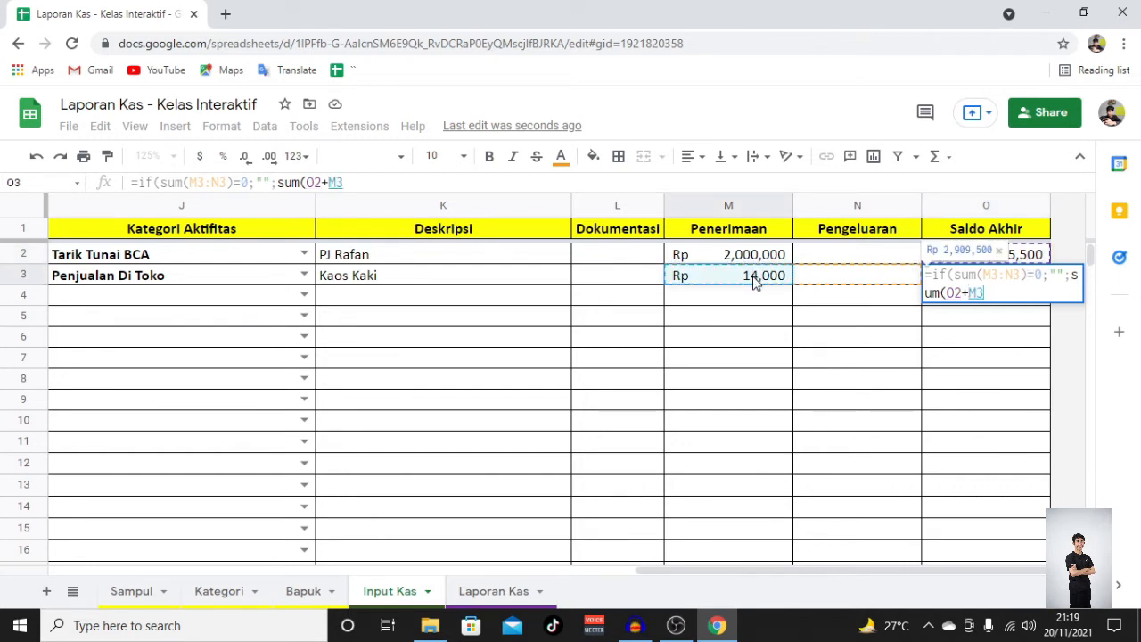
type(")-")
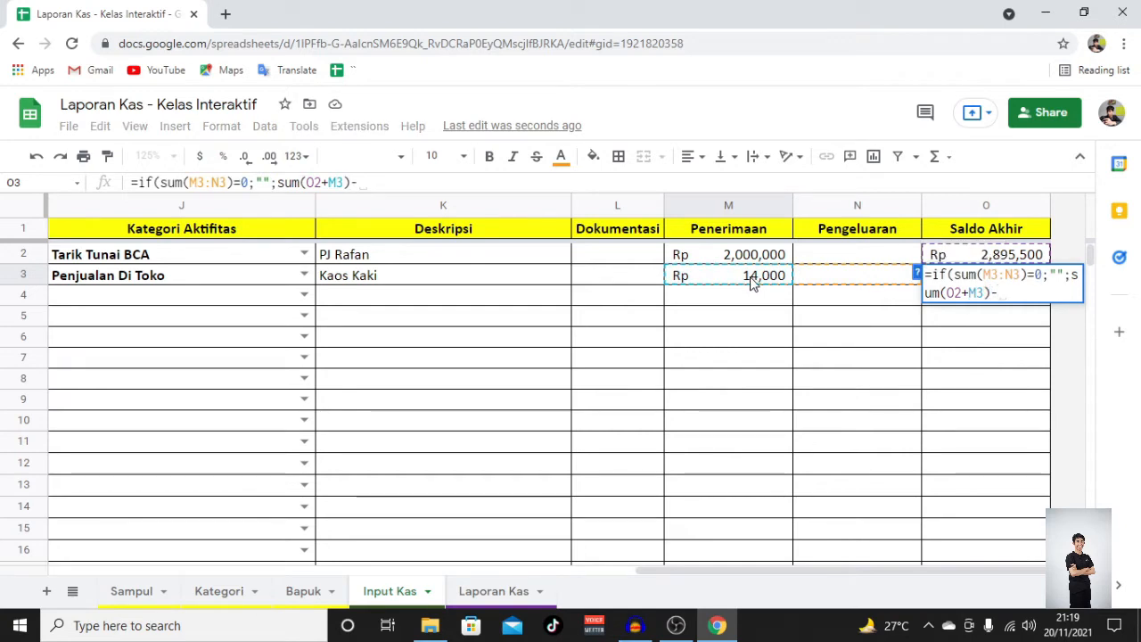
left_click(814, 283)
key("Return")
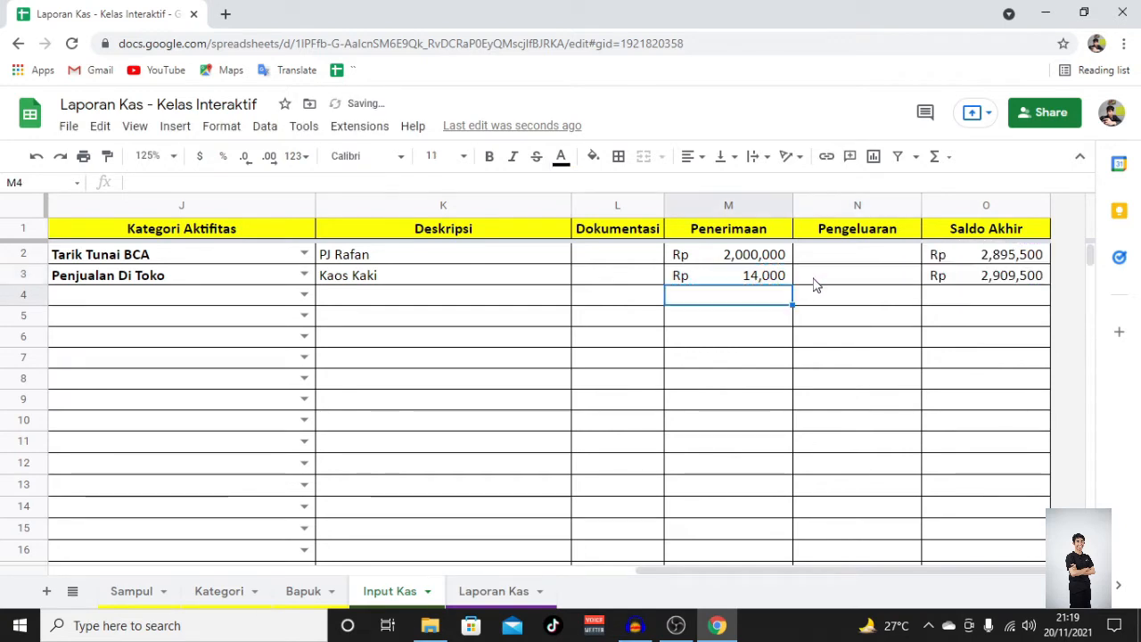
Step: Copy the O3 Saldo Akhir formula down the table through O280
key("Up")
key("Right")
key("Right")
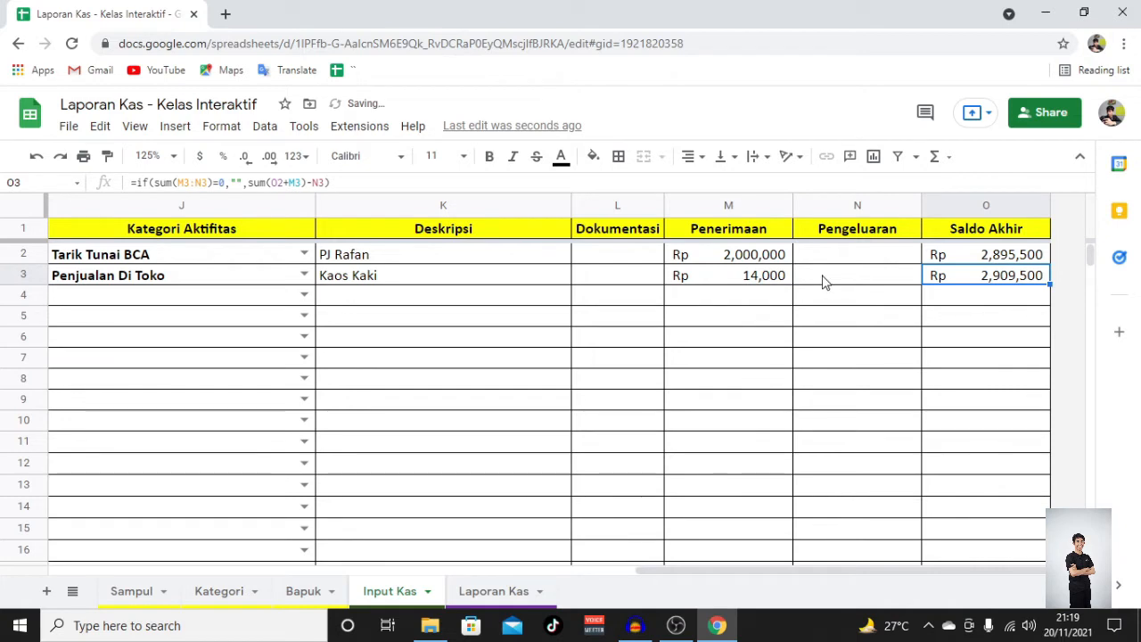
key("ctrl+c")
scroll(901, 357, "down", 15)
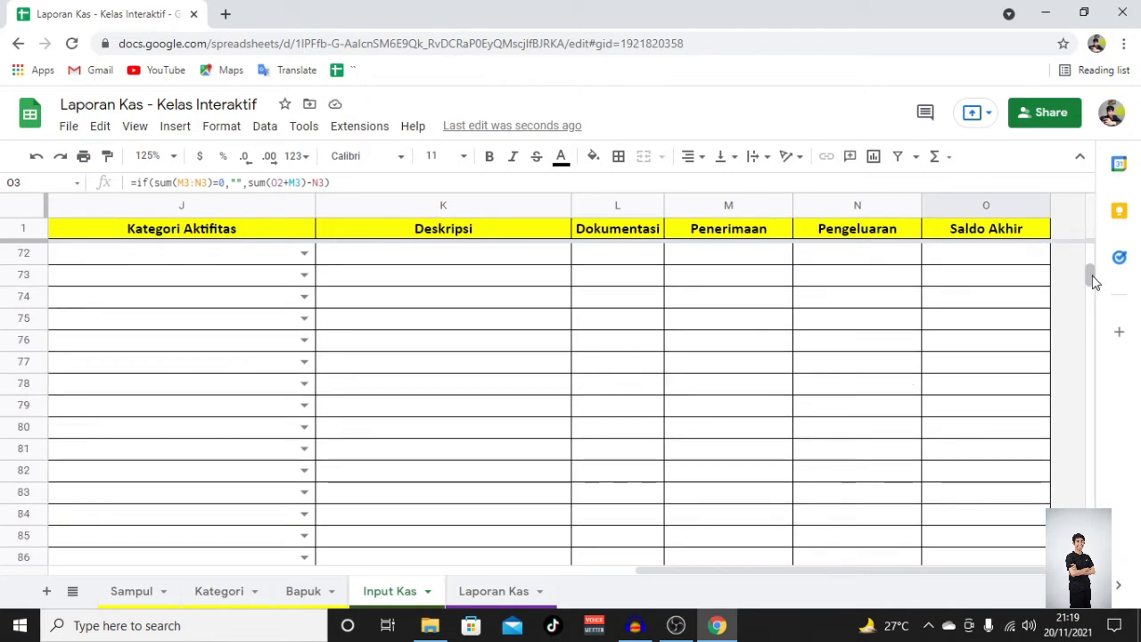
left_click_drag(1093, 276, 1095, 339)
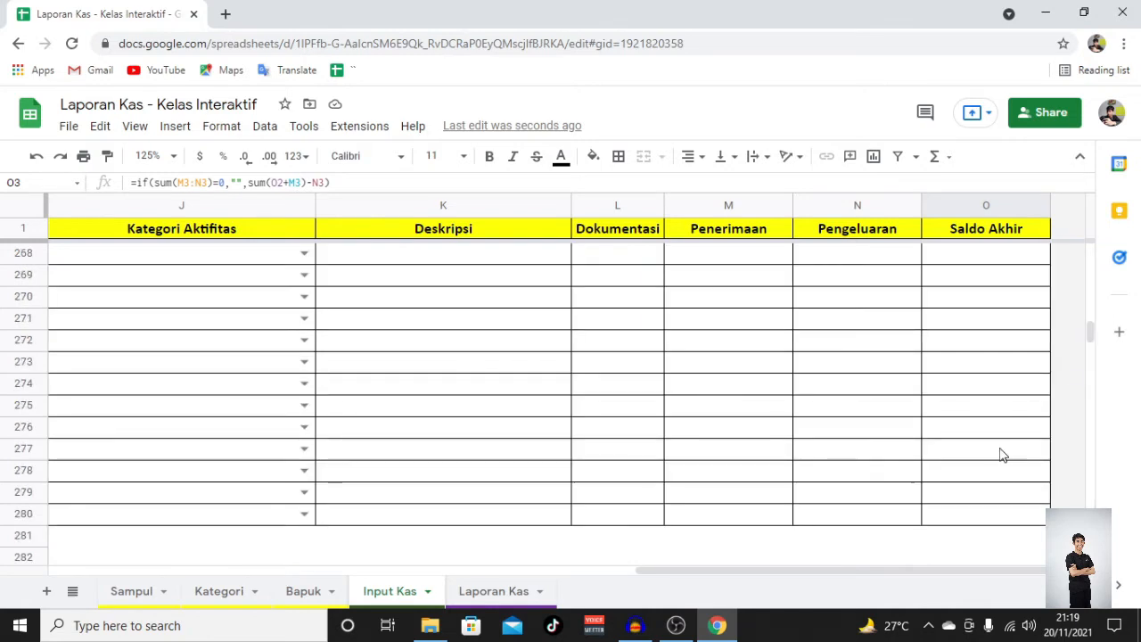
left_click(980, 515, "shift")
right_click(973, 454)
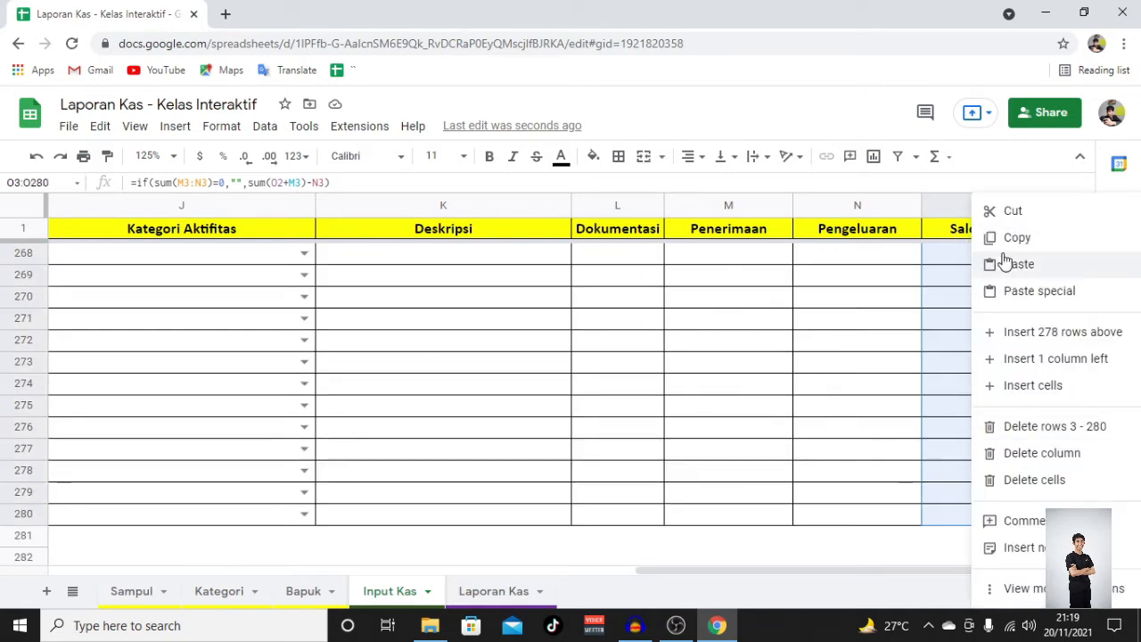
left_click(1007, 265)
left_click(862, 321)
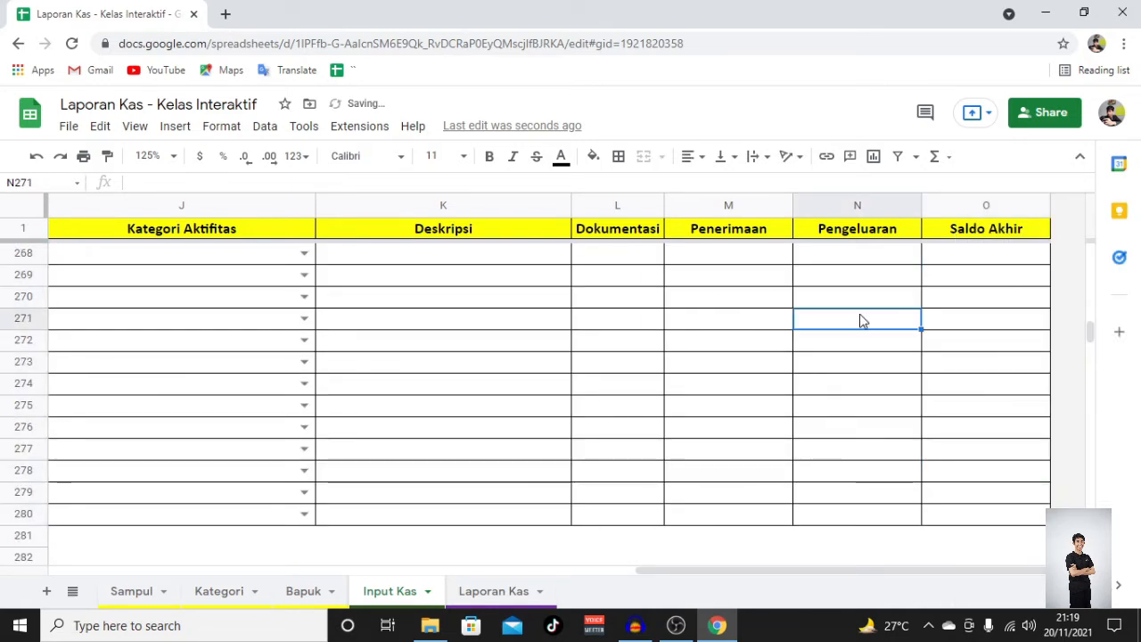
Step: Check the cell references of the copied Saldo Akhir formula in O4, leaving it unedited
key("ctrl+Up")
key("Down")
key("Right")
key("Down")
key("Down")
key("Return")
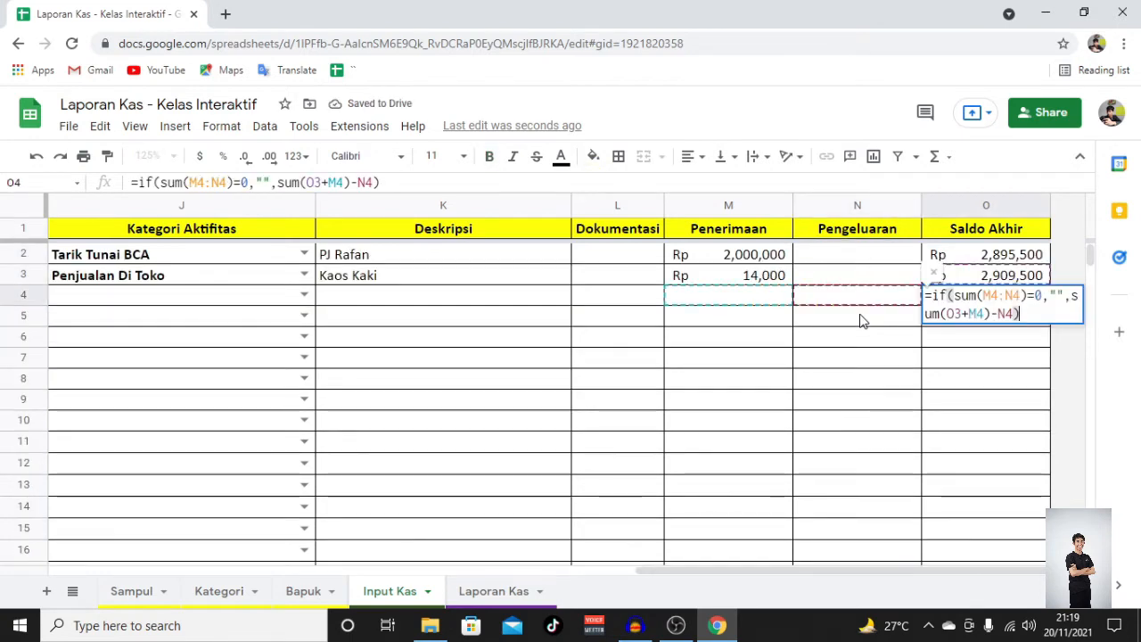
key("Escape")
Step: Clear the sample Penerimaan amounts in M2:M3
key("Left")
key("Up")
key("Left")
key("Up")
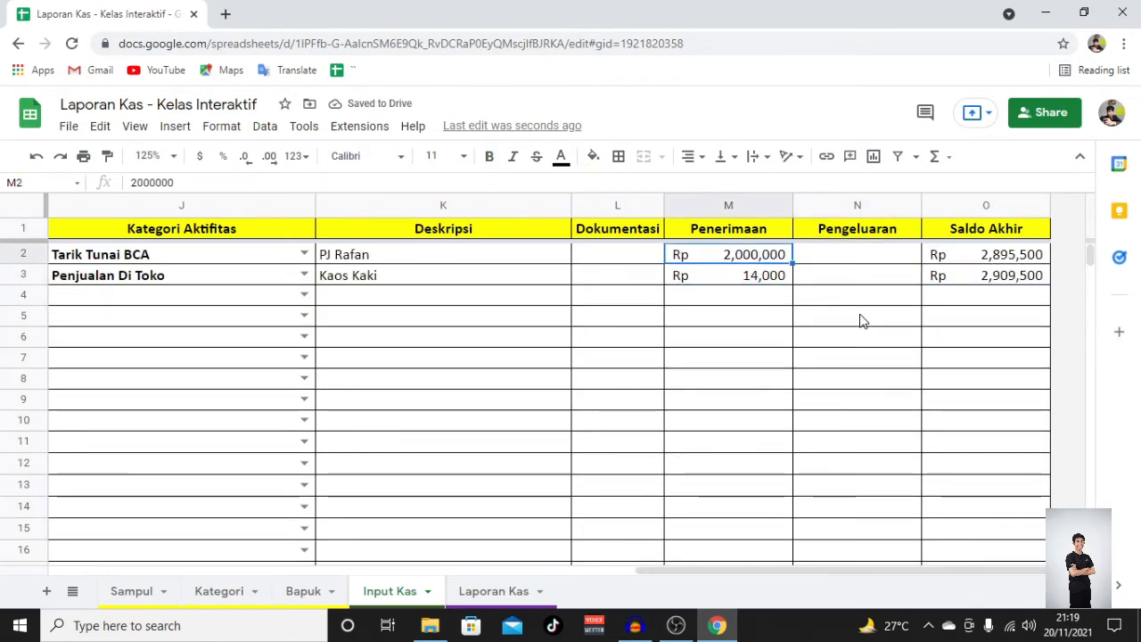
key("shift+Down")
key("Delete")
Step: Clear the sample Tanggal, Kategori Aktifitas and Deskripsi entries in I2:K3
key("Left")
key("Left")
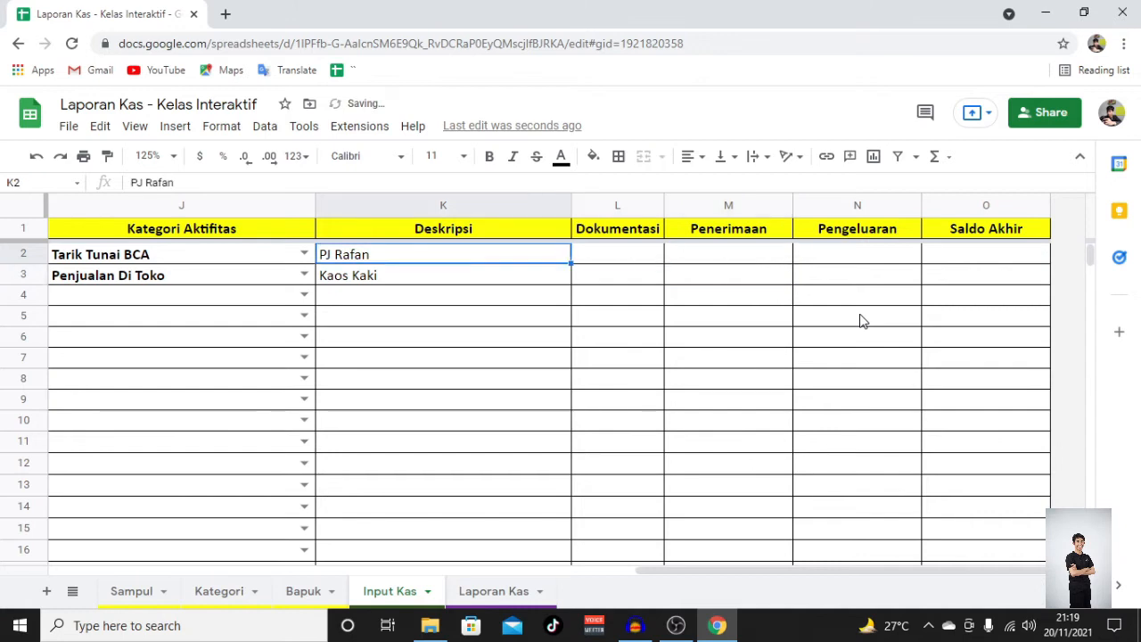
key("shift+Down")
key("shift+Left")
key("shift+Left")
key("shift+Left")
key("shift+Right")
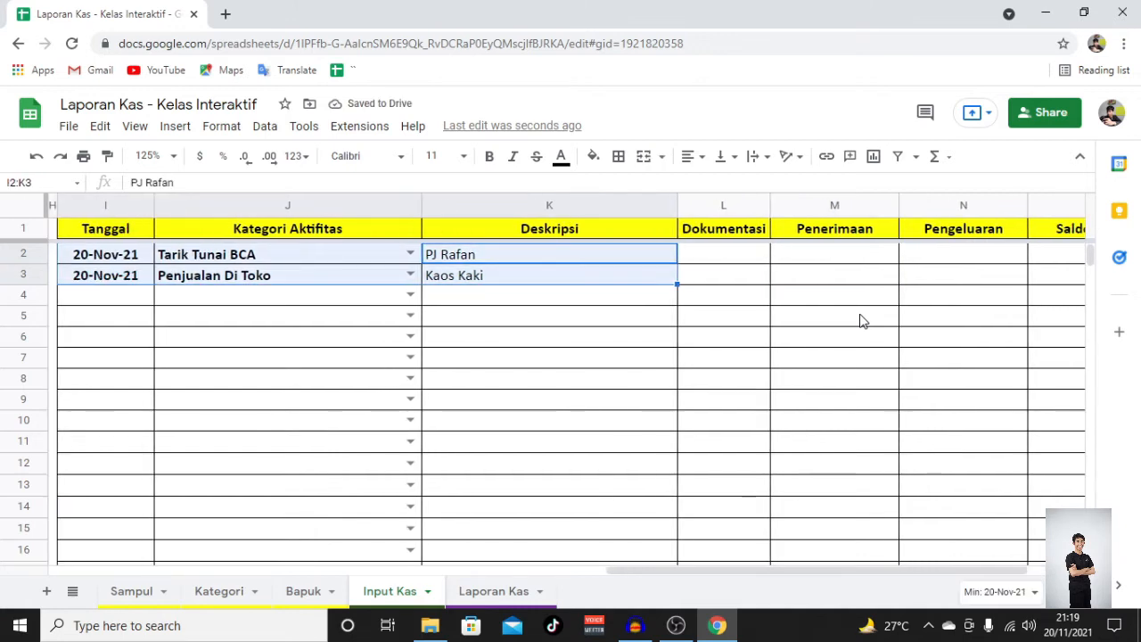
key("Delete")
Step: Copy the existing November transactions A2:F91 from the original table, leaving out its Saldo Akhir column
scroll(364, 315, "left", 10)
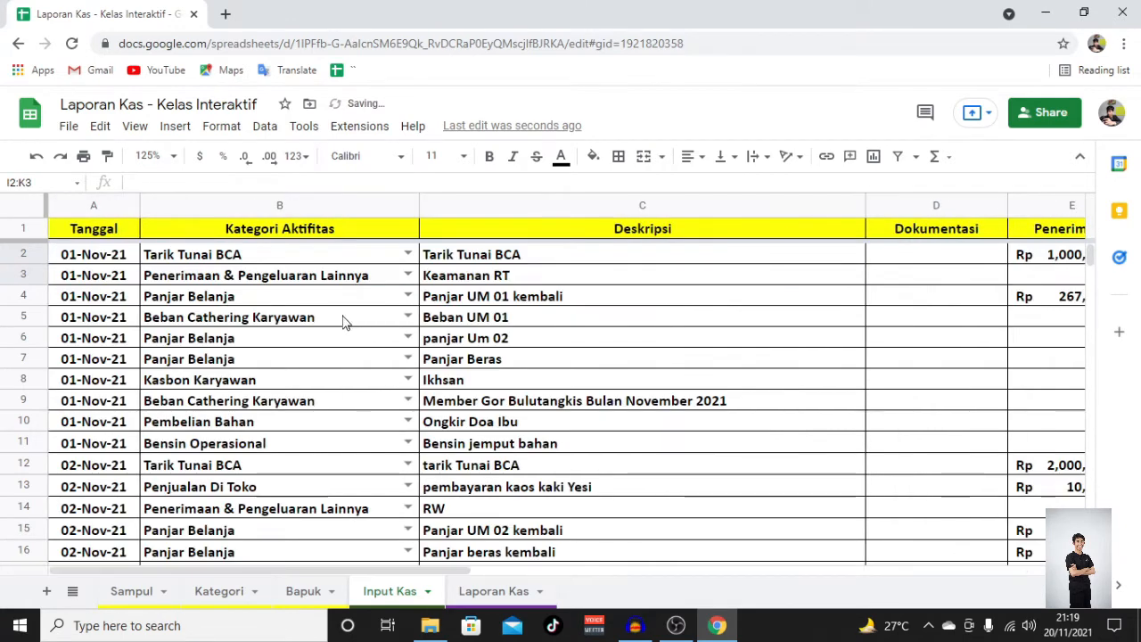
left_click(96, 256)
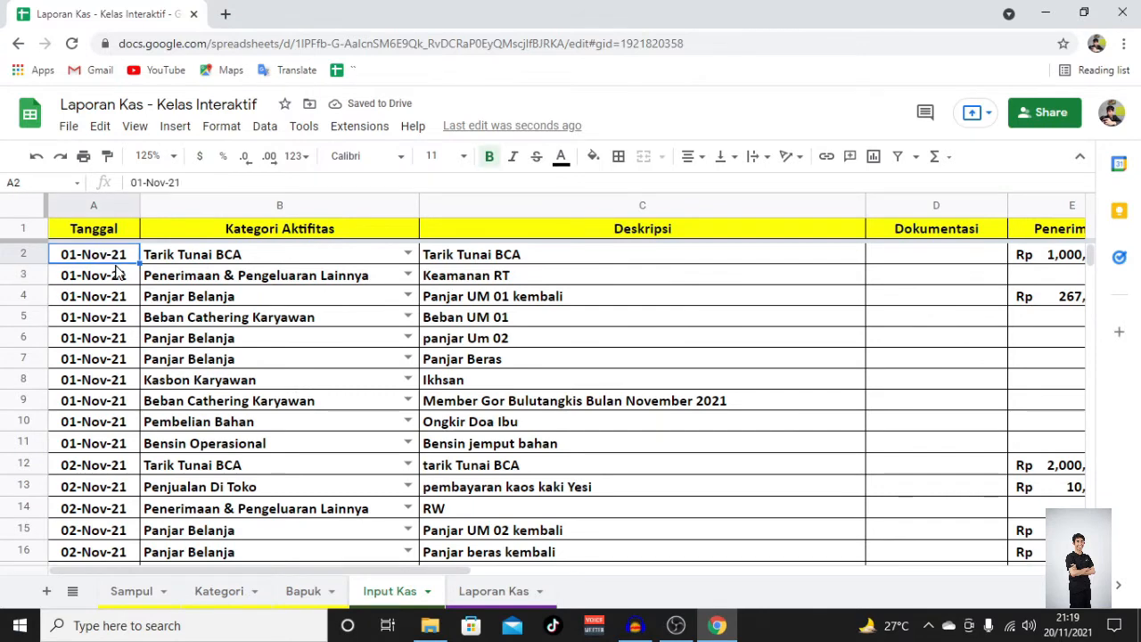
key("ctrl+shift+Down")
key("shift+Right")
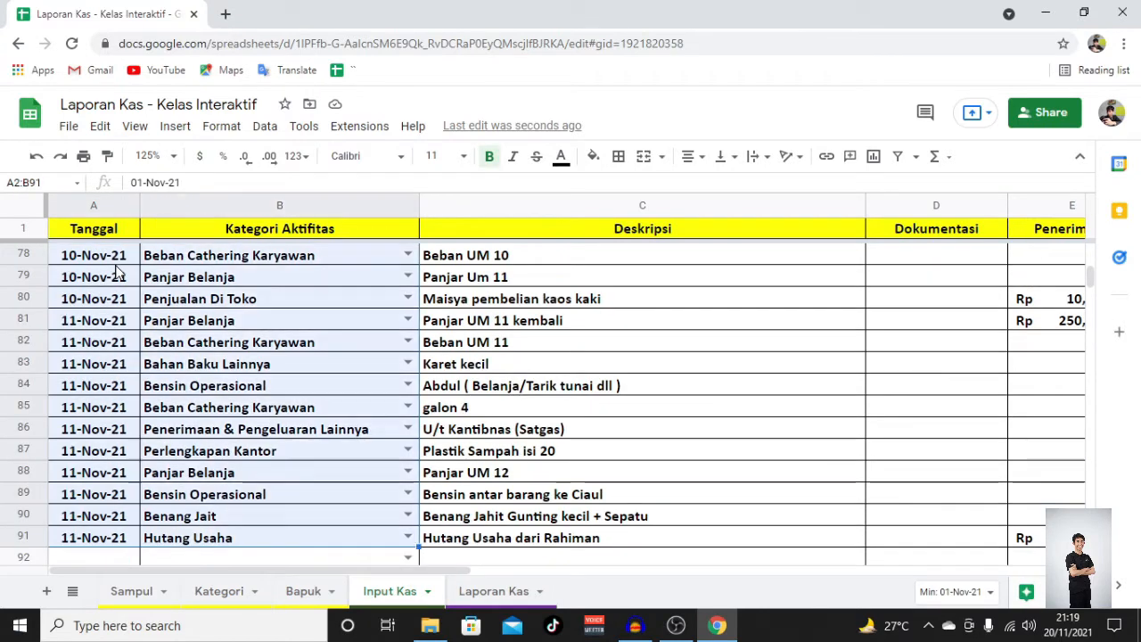
key("shift+Right")
key("shift+Right")
key("shift+Right")
key("shift+Right")
key("shift+Right")
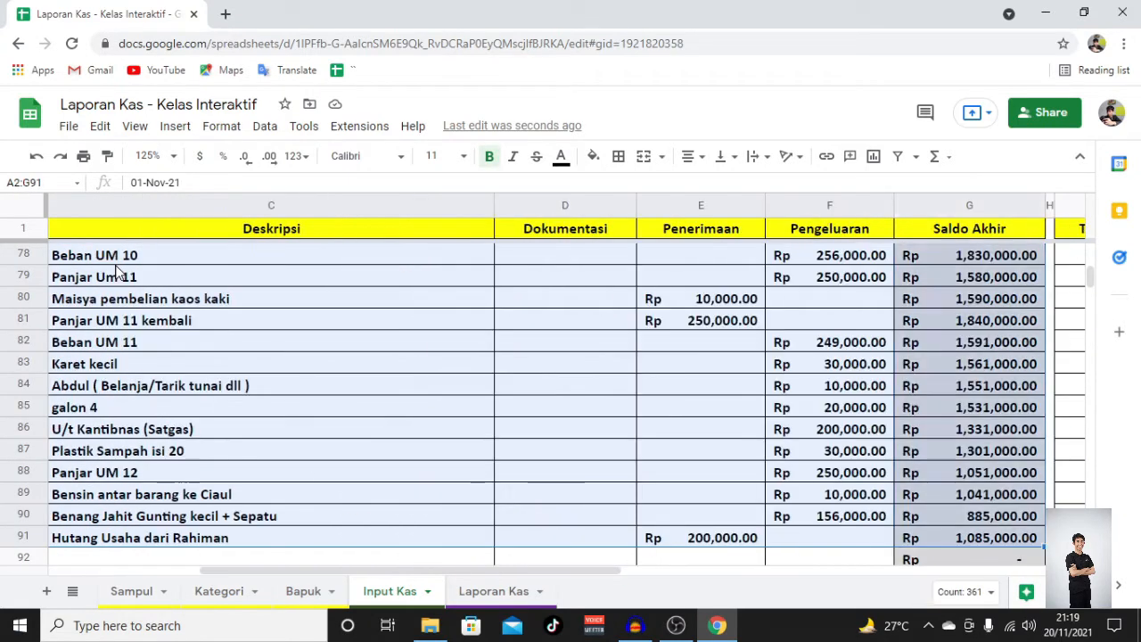
key("shift+Left")
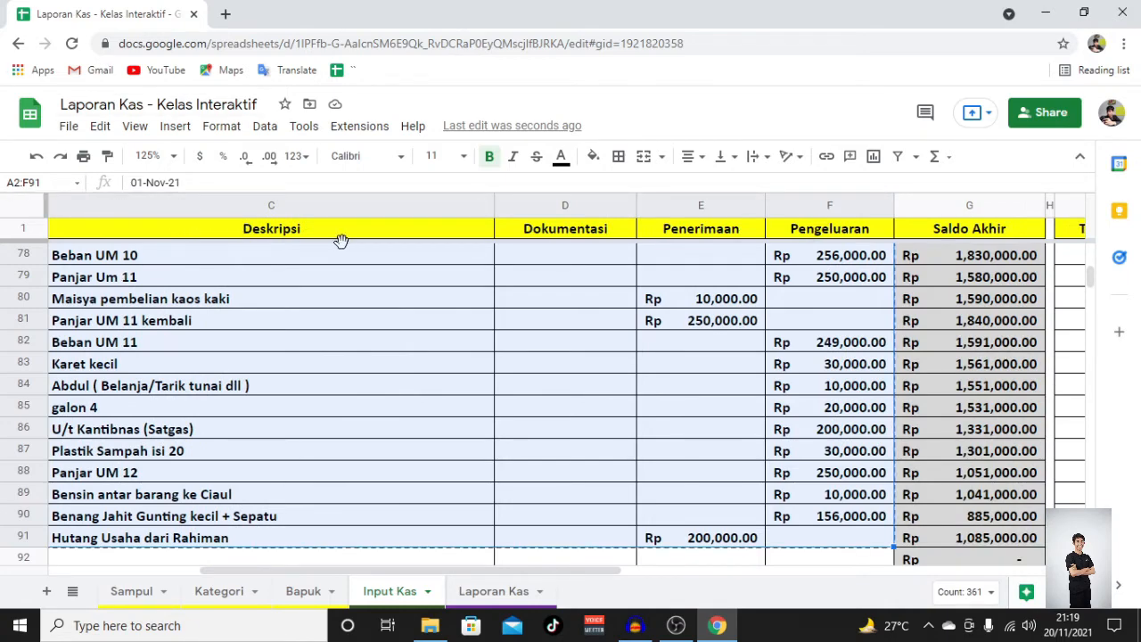
Step: Paste the copied transactions as values only into the new table, starting at Tanggal cell I2
key("Down")
key("Right")
key("Right")
key("Right")
key("Right")
key("Right")
key("Right")
key("Right")
key("Right")
key("Right")
key("Right")
key("Right")
key("Right")
key("Right")
key("Right")
key("Left")
key("Left")
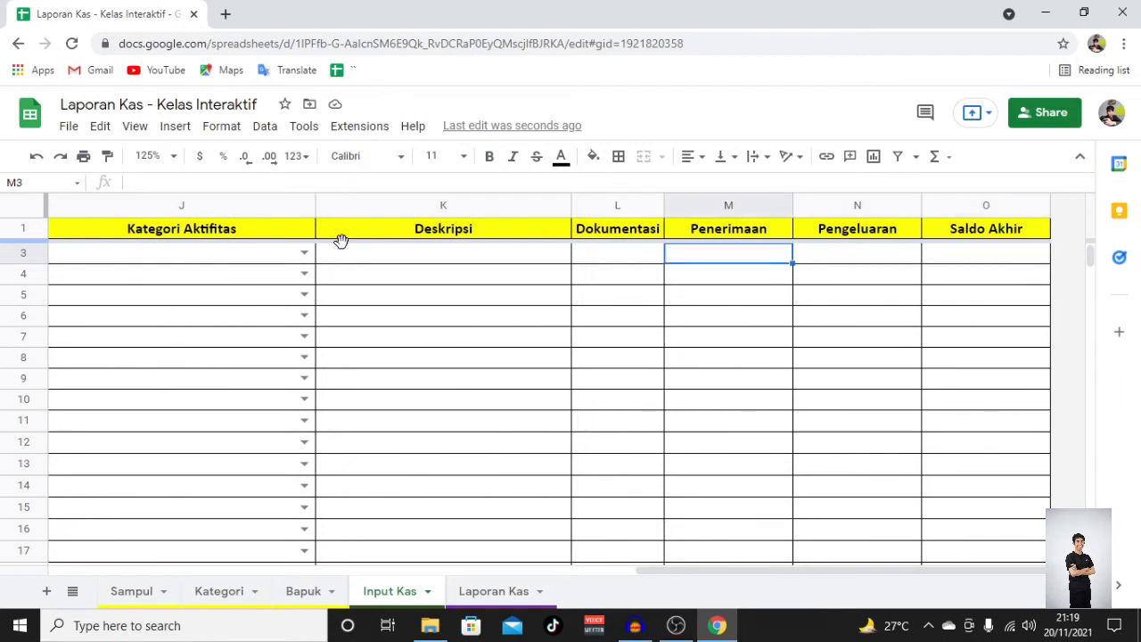
key("Up")
key("Left")
key("Left")
key("Left")
key("Left")
key("Left")
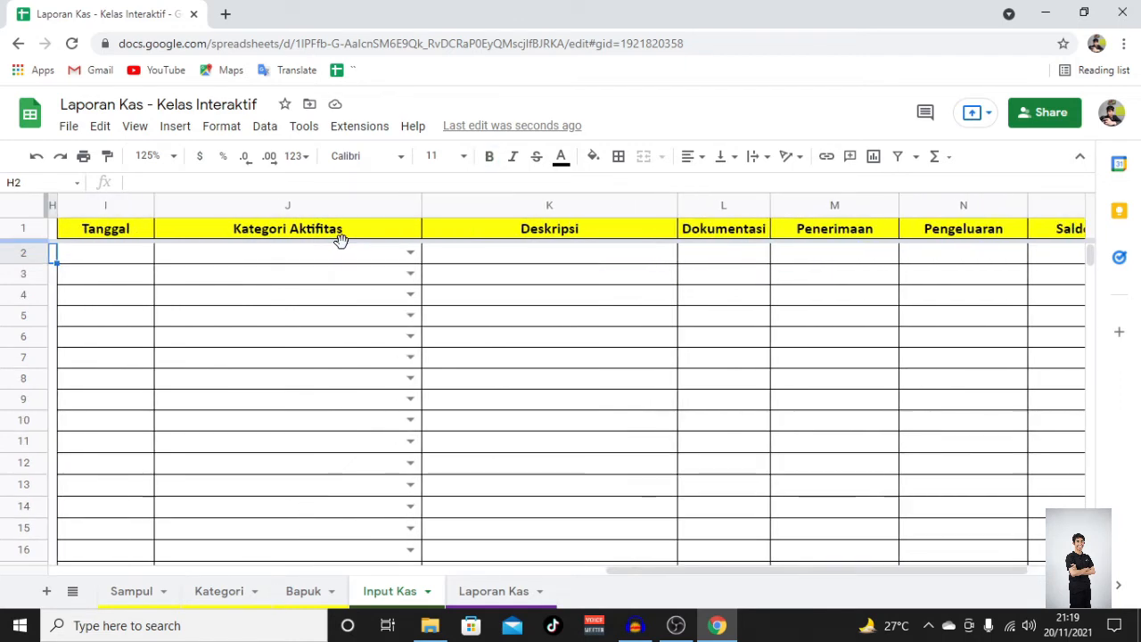
right_click(107, 259)
mouse_move(173, 237)
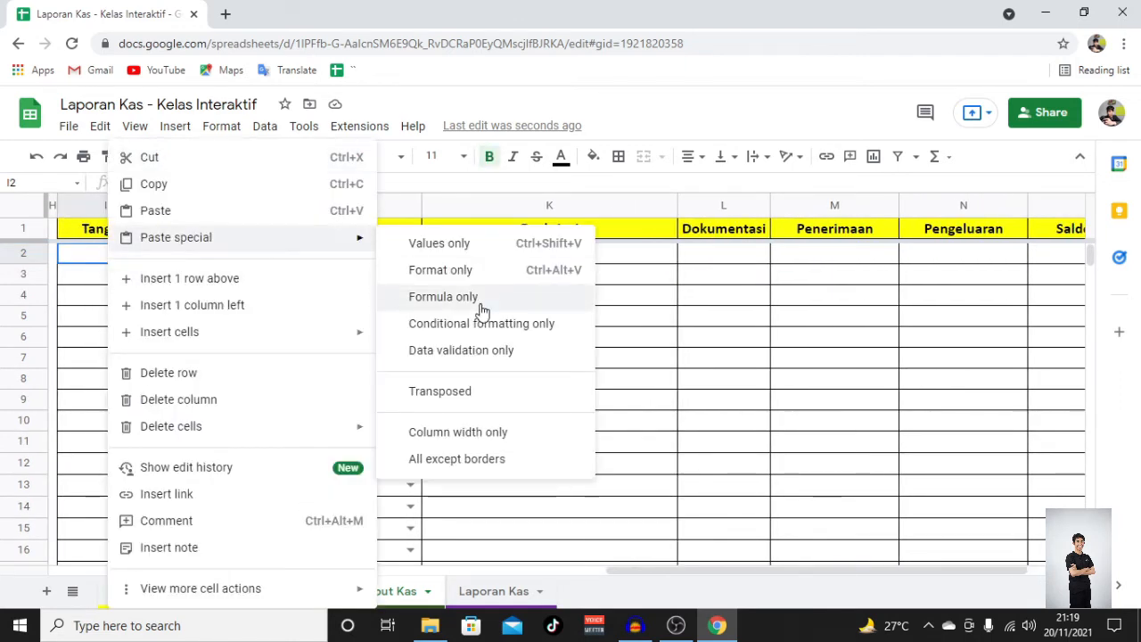
left_click(453, 250)
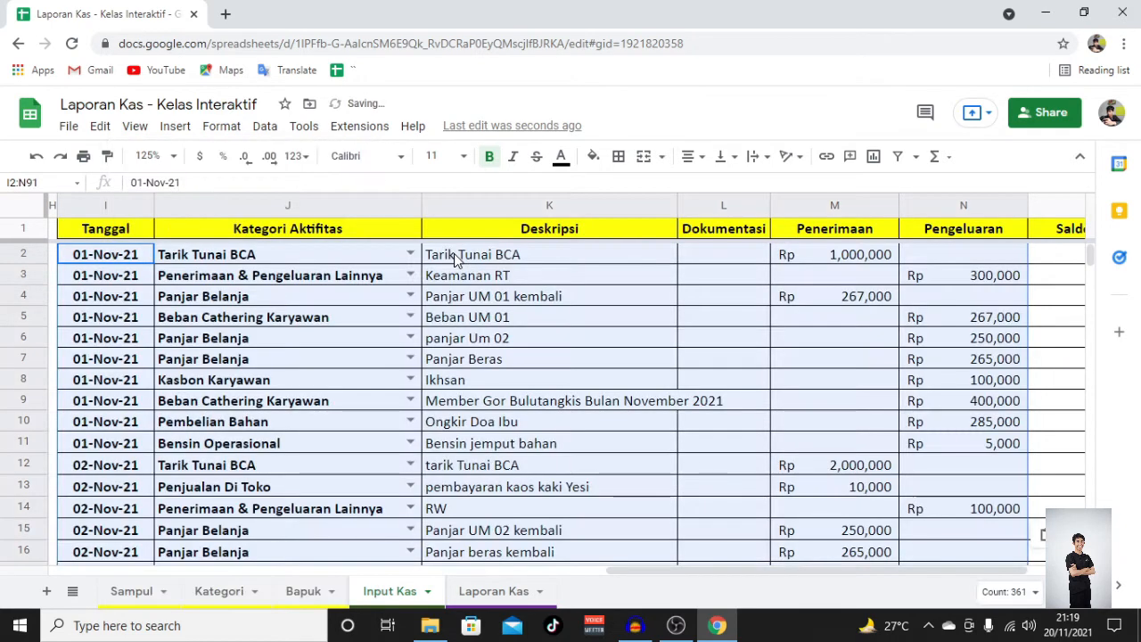
Step: Make the pasted transactions I2:N91 and the Saldo Akhir cells O2:O280 bold
left_click(490, 157)
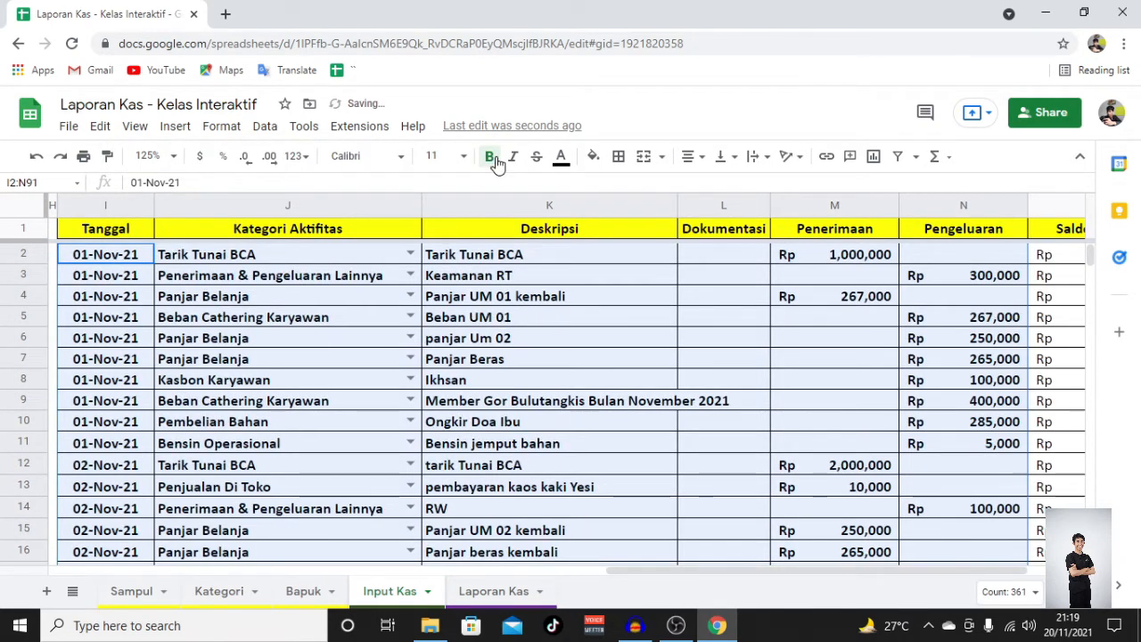
scroll(635, 363, "right", 2)
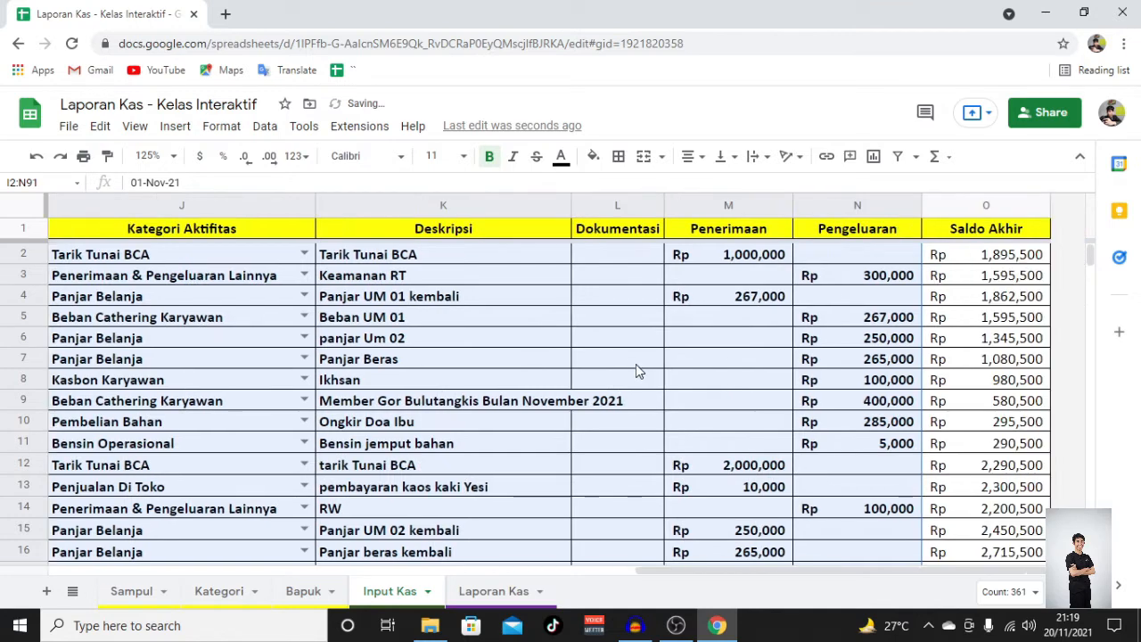
left_click(980, 256)
key("ctrl+shift+Down")
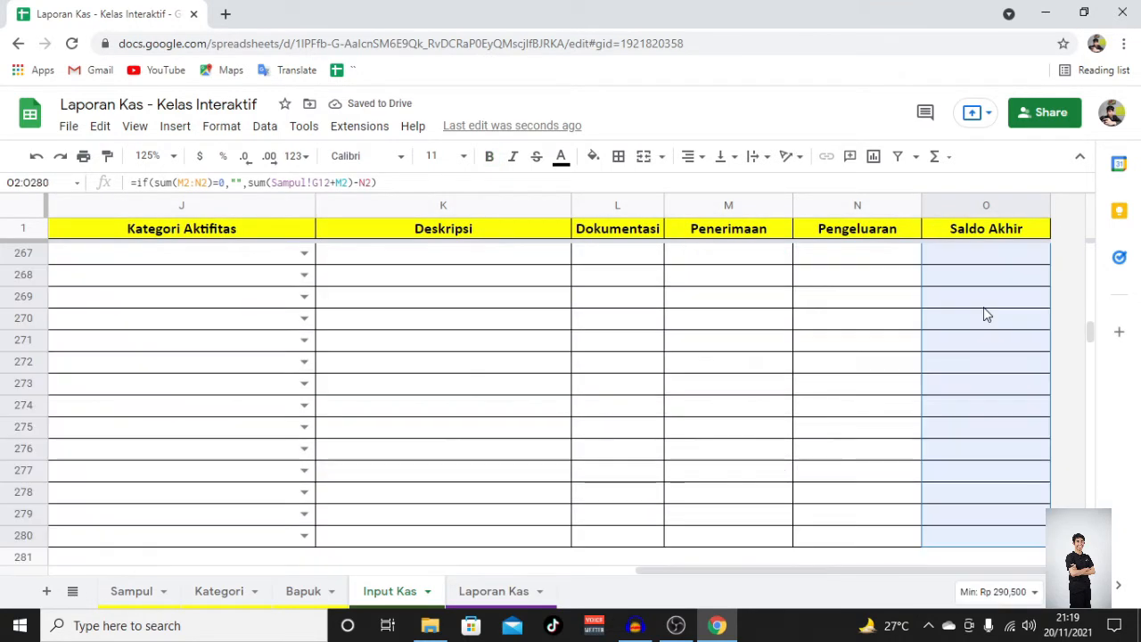
left_click(489, 157)
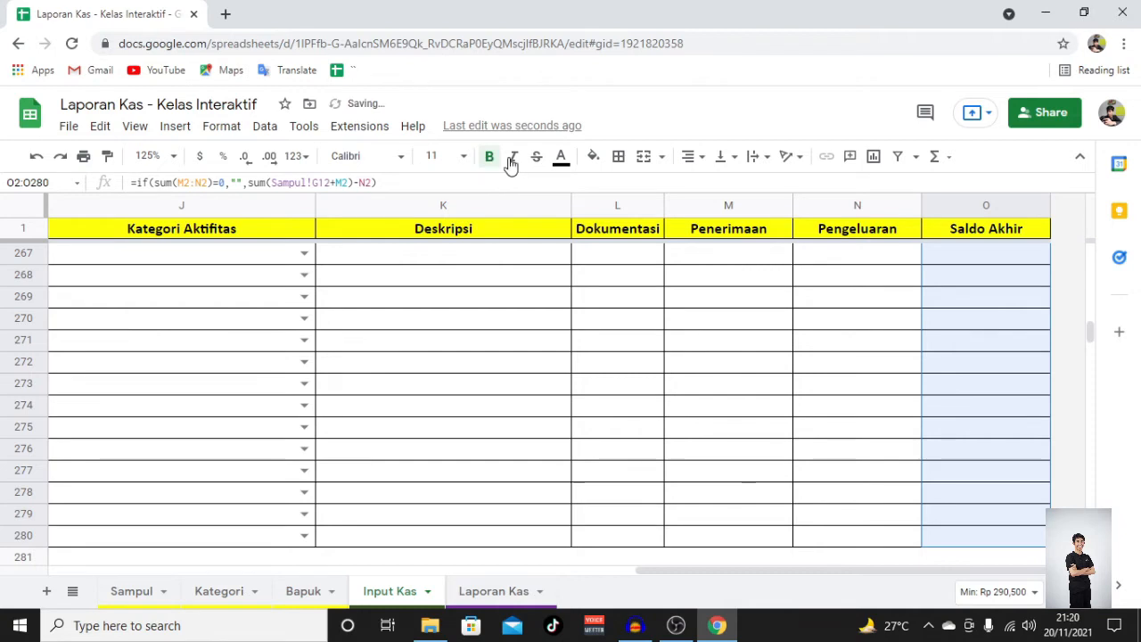
Step: Fill the Saldo Akhir cells O2:O280 with light cornflower blue
left_click(593, 157)
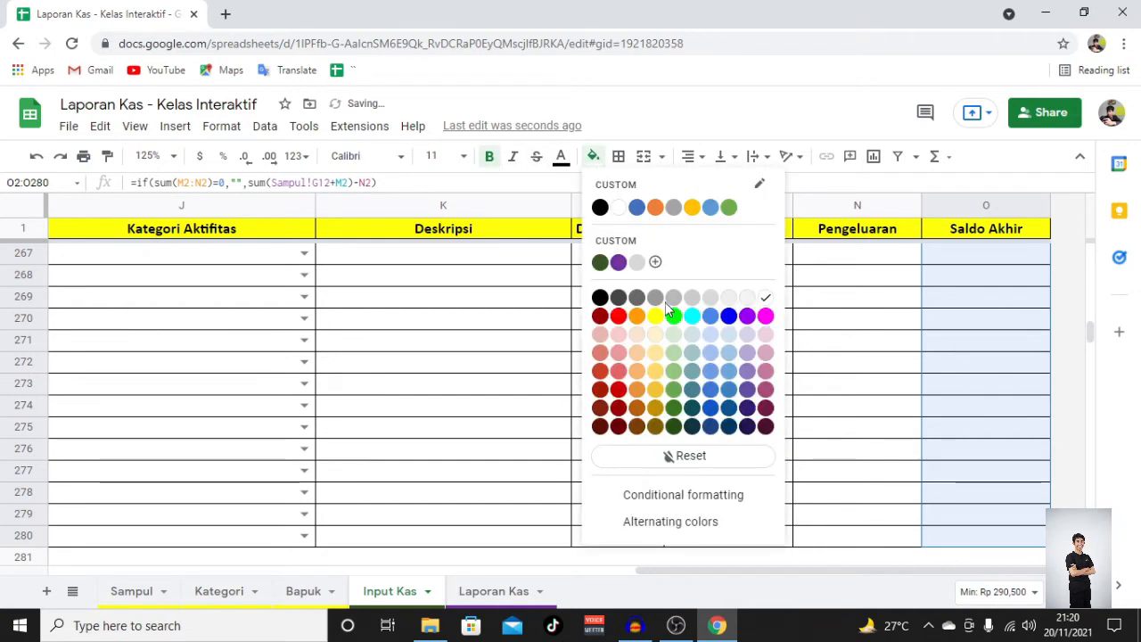
left_click(710, 331)
left_click(843, 323)
key("ctrl+Up")
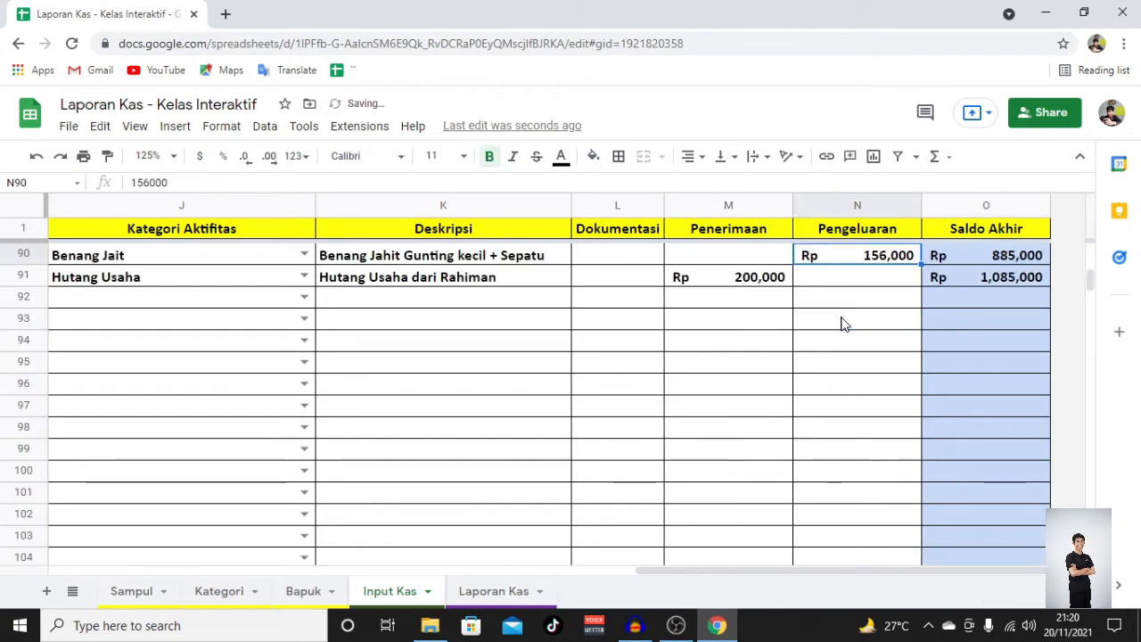
Step: Set the background of the Saldo Akhir cells O2:O280 to gray
key("ctrl+Up")
key("Right")
key("Up")
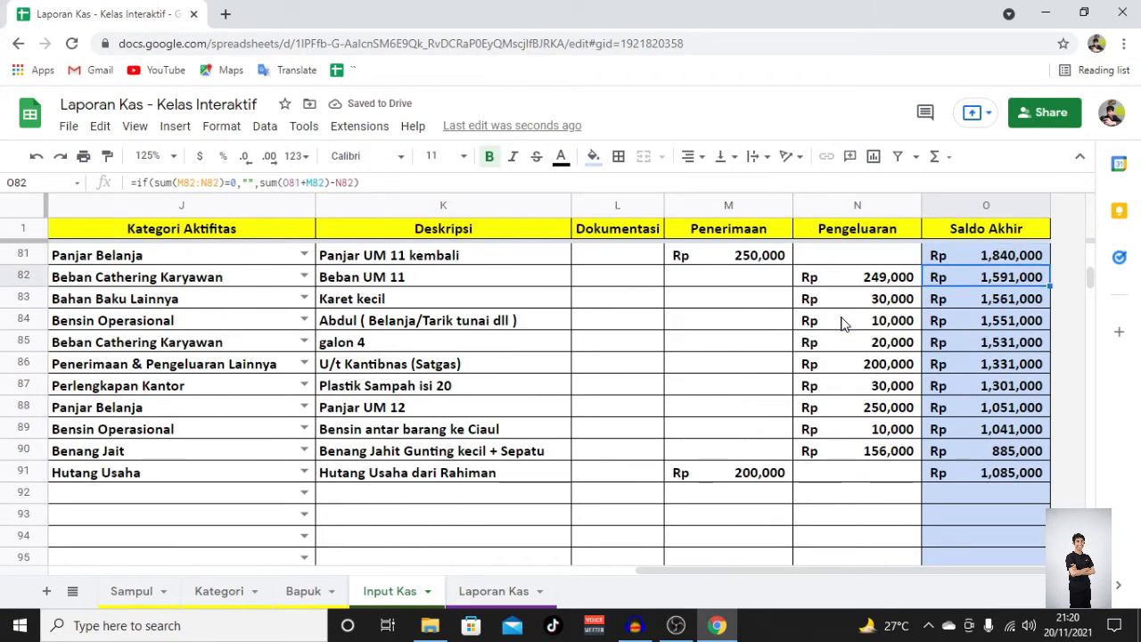
key("ctrl+Up")
key("Down")
key("ctrl+shift+Down")
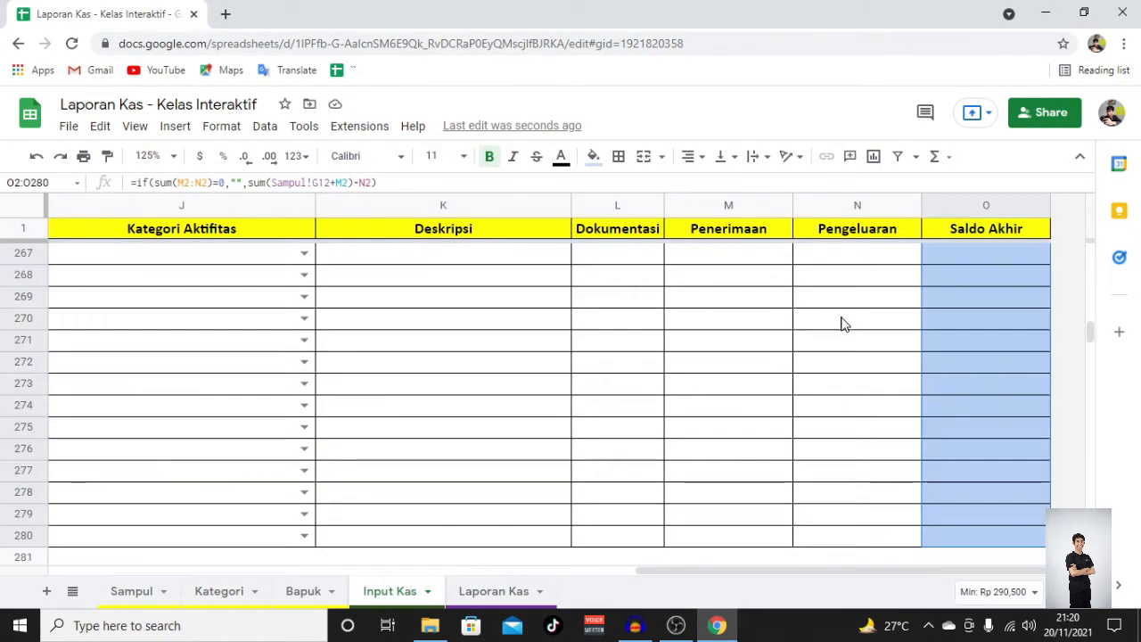
left_click(591, 157)
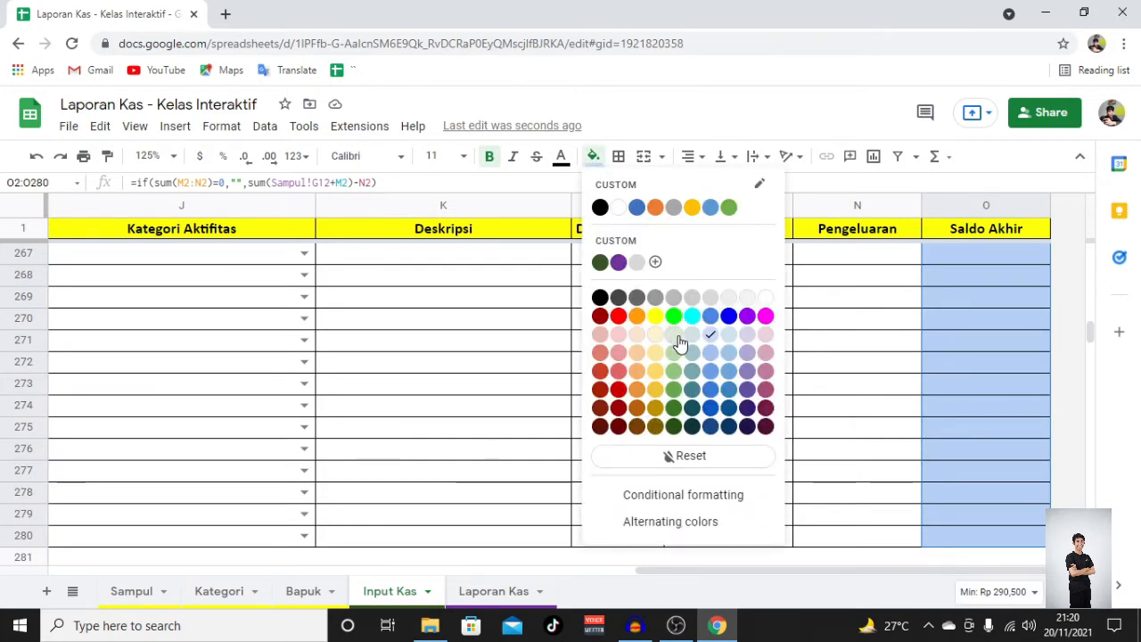
left_click(692, 298)
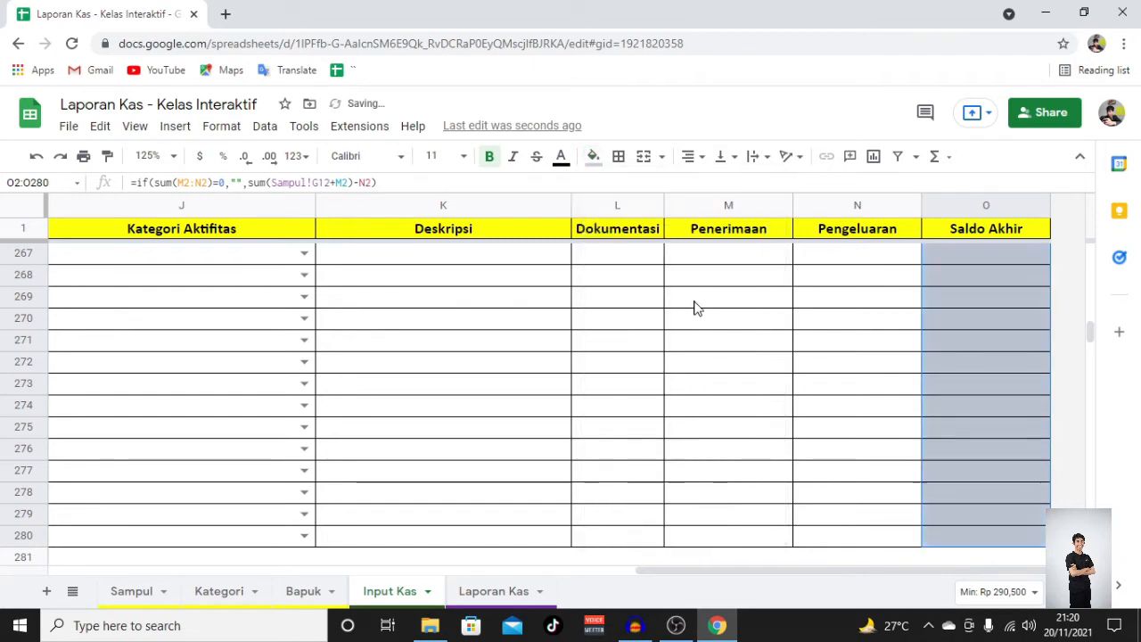
left_click(912, 324)
key("ctrl+Up")
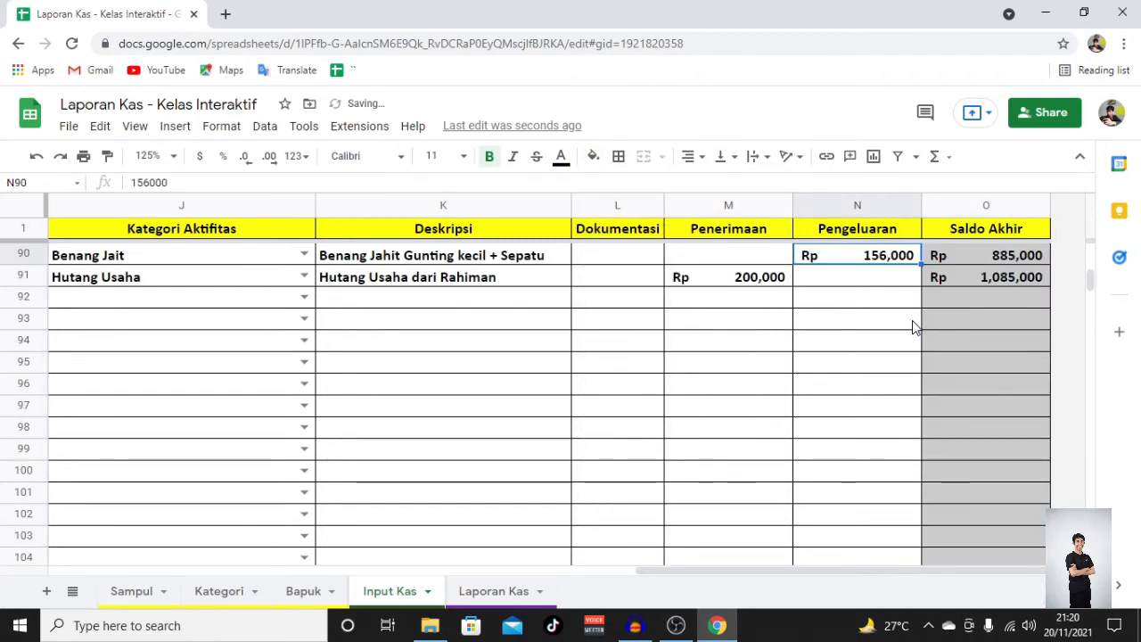
key("Right")
key("ctrl+Up")
key("Down")
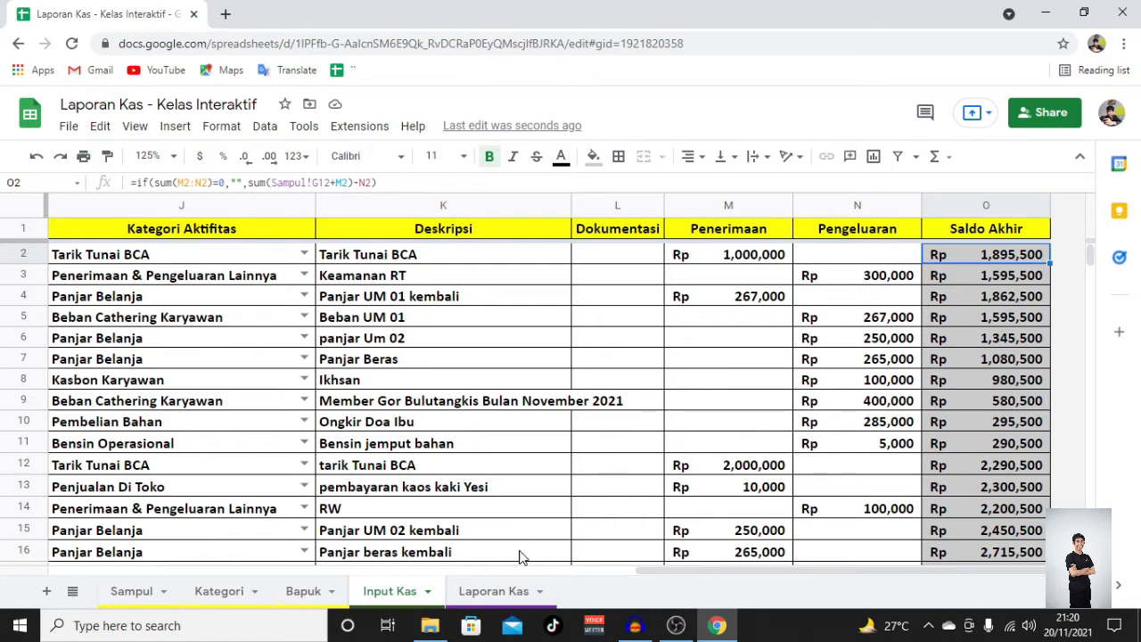
Step: Copy the Rincian Transaksi Kas header block A1:E6 on the Laporan Kas sheet
left_click(505, 591)
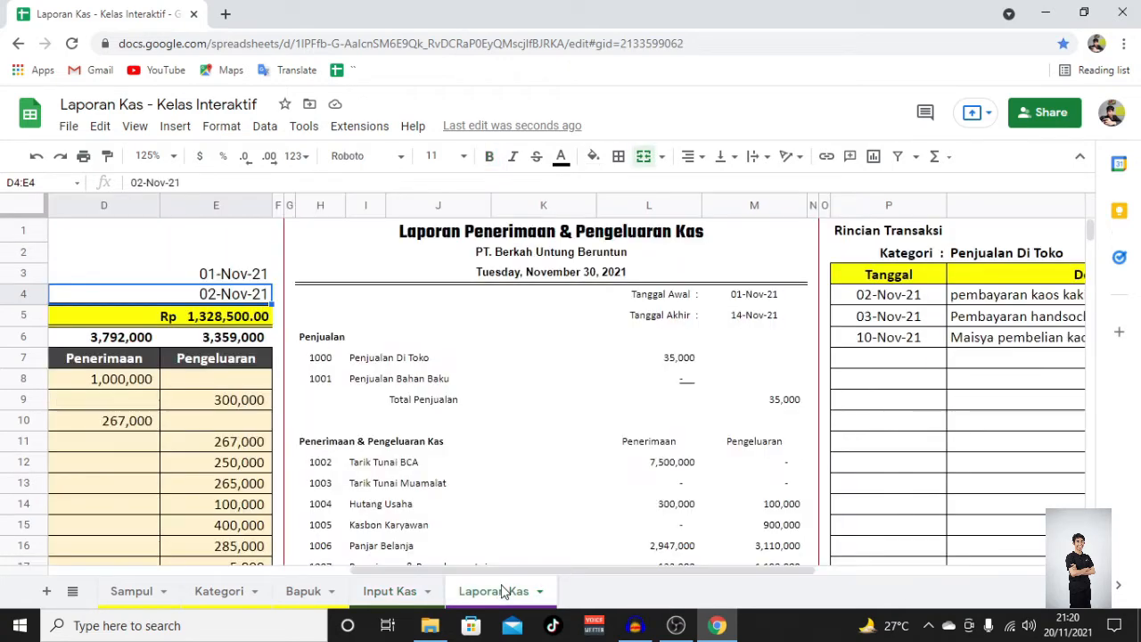
scroll(453, 454, "left", 3)
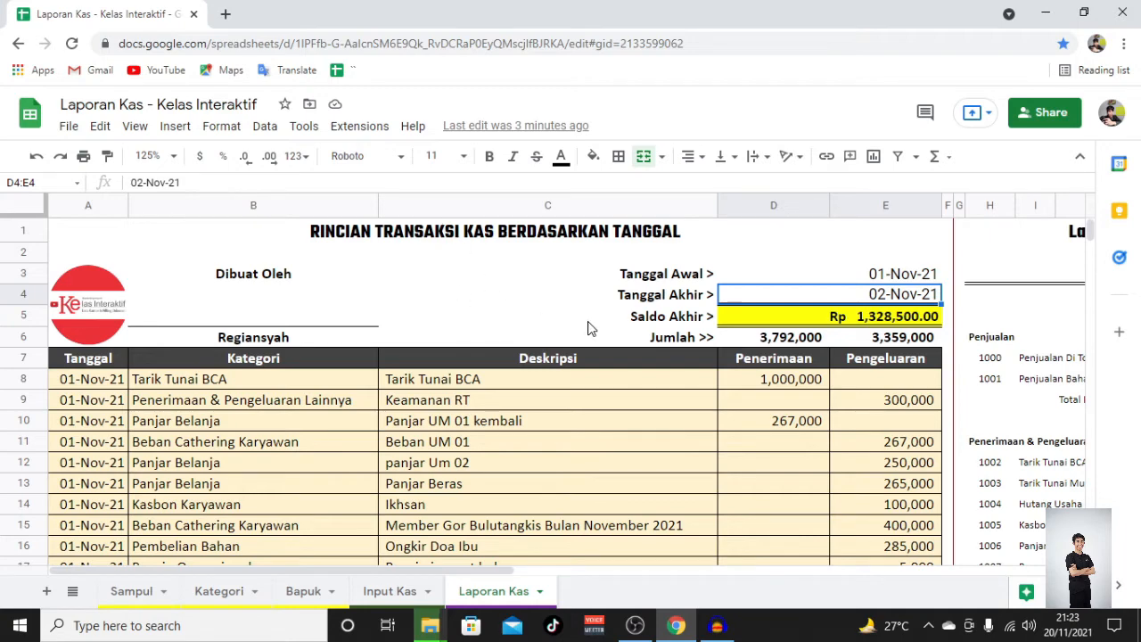
scroll(238, 362, "down", 9)
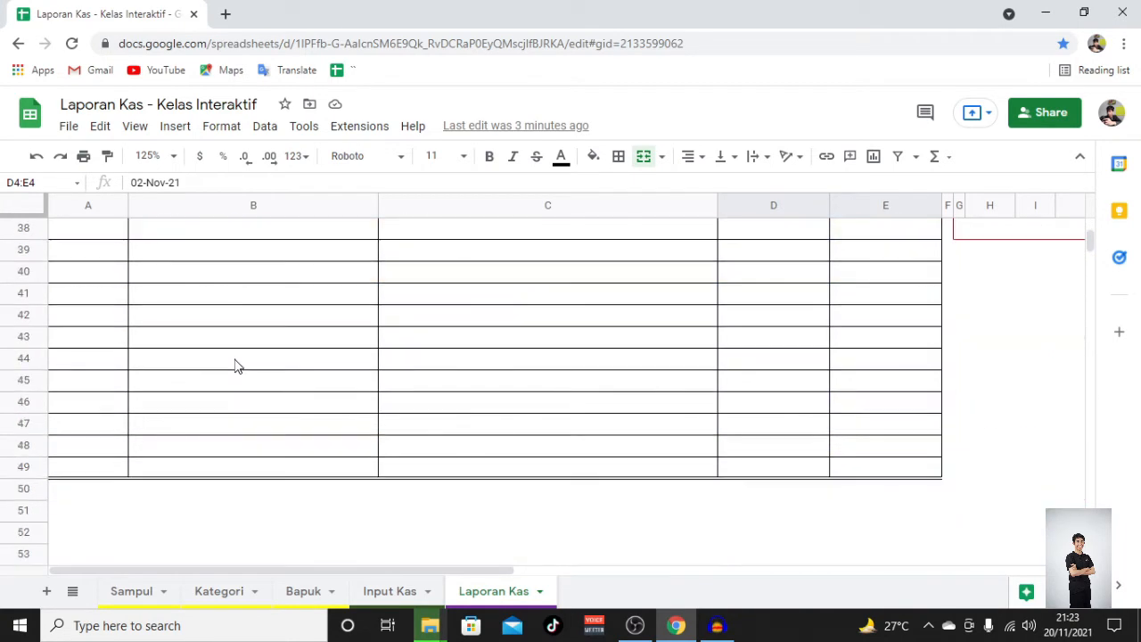
scroll(237, 363, "down", 3)
scroll(237, 364, "up", 12)
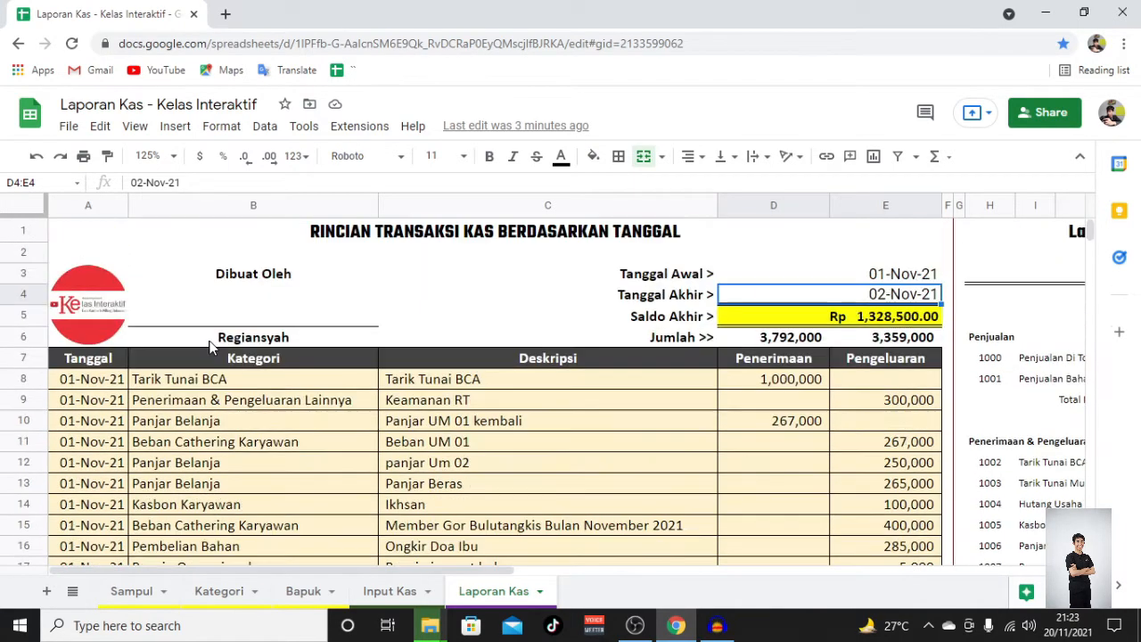
left_click_drag(89, 232, 874, 342)
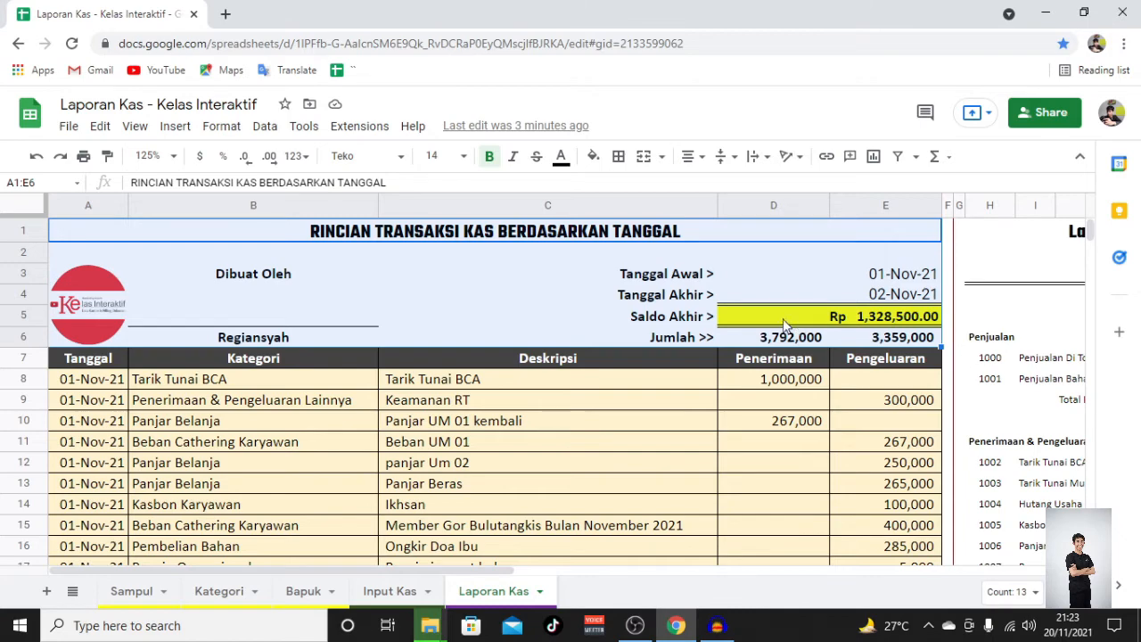
right_click(613, 285)
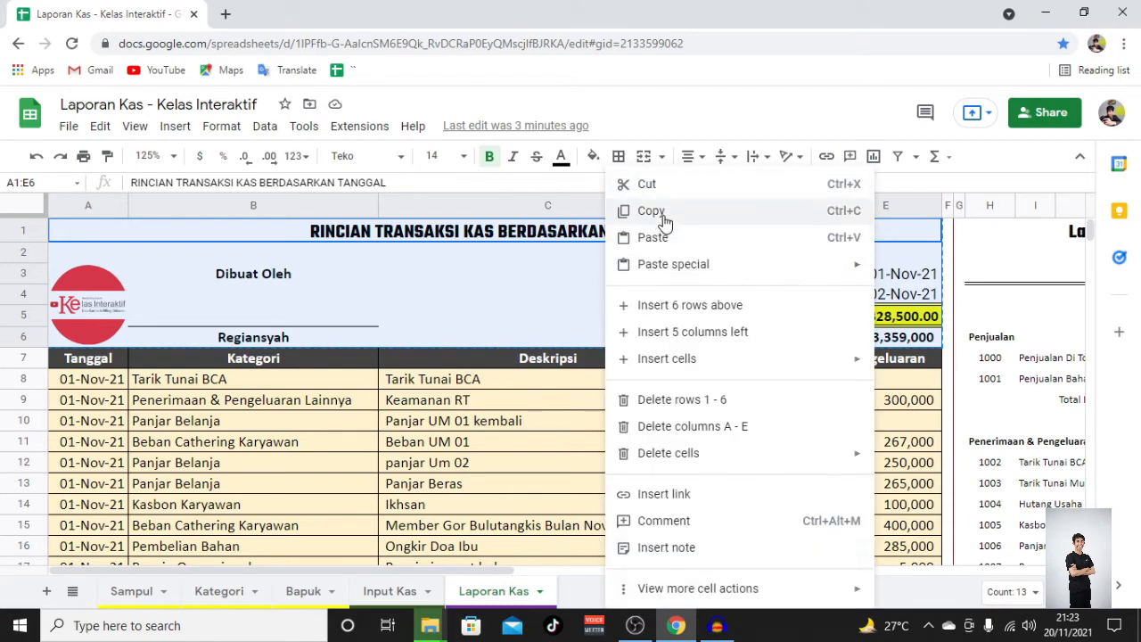
left_click(624, 211)
Step: Paste the copied header block as values only below the existing table, starting at cell A51
scroll(223, 410, "down", 15)
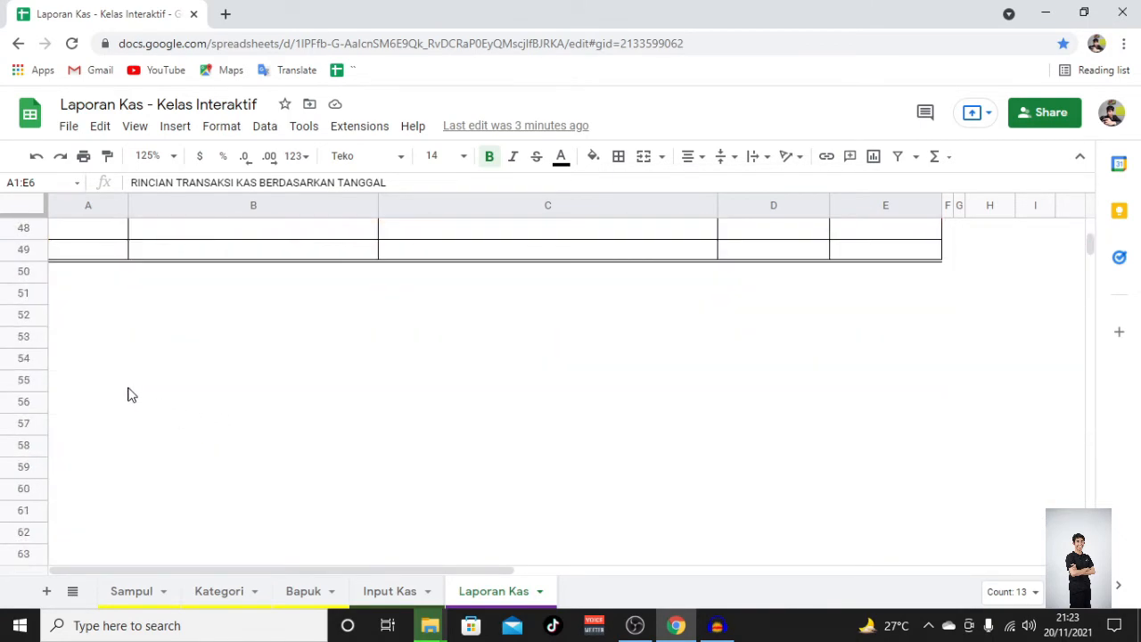
left_click(75, 302)
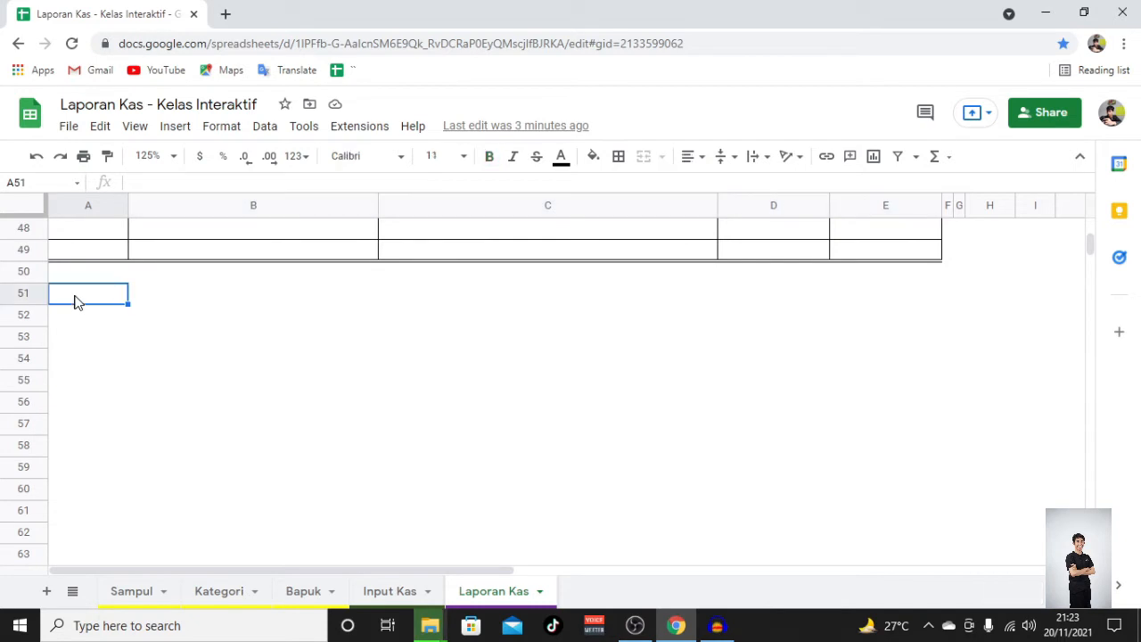
right_click(75, 302)
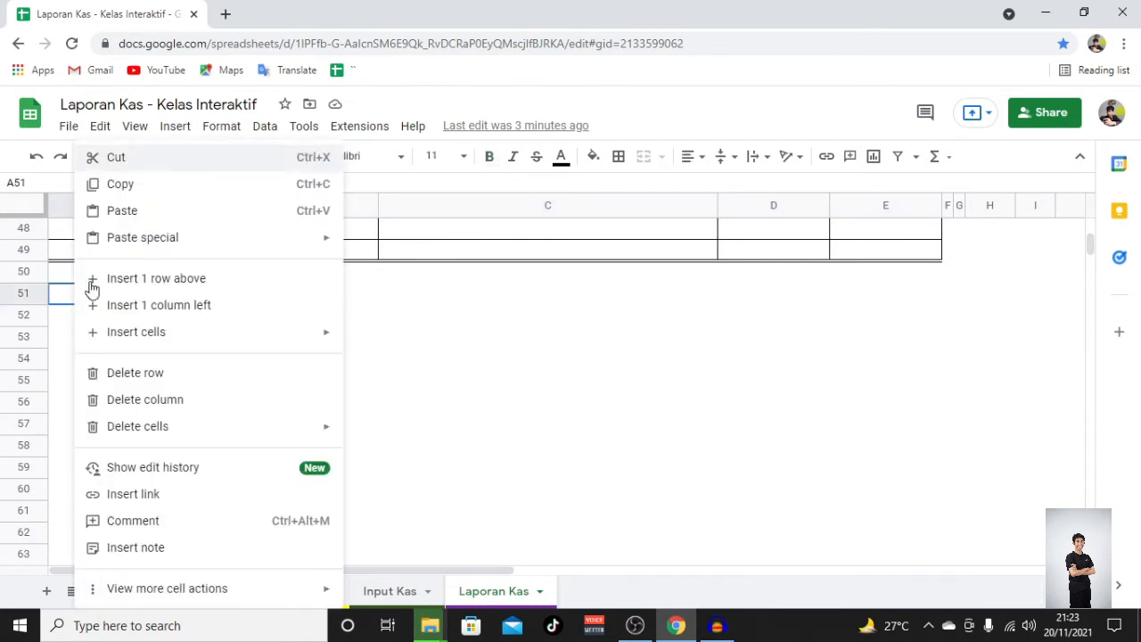
mouse_move(163, 243)
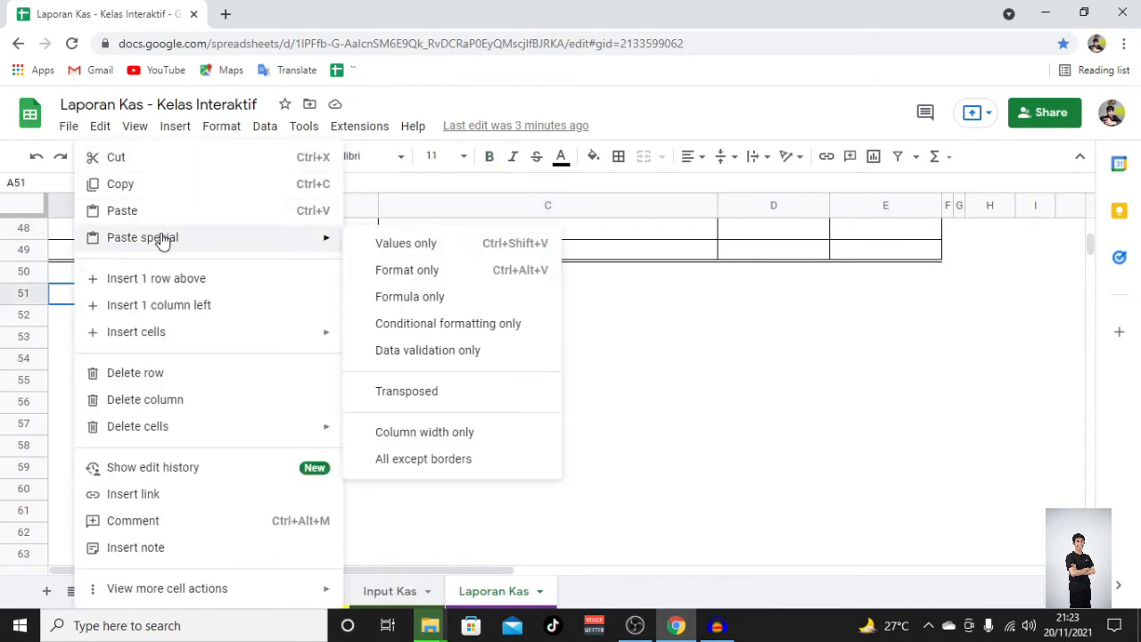
left_click(434, 251)
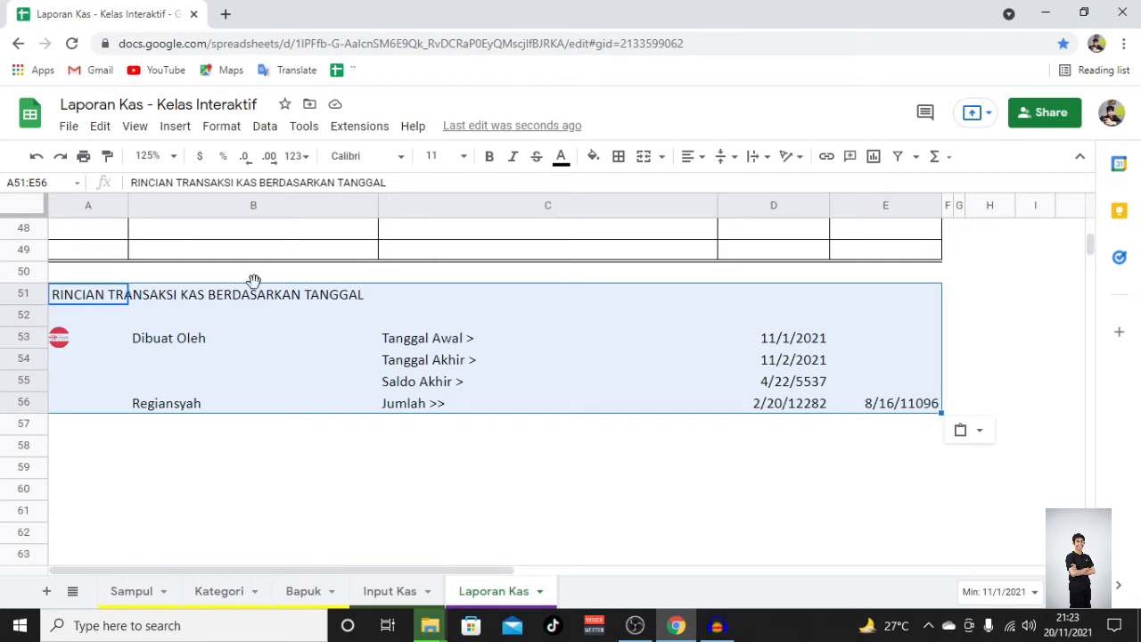
left_click(791, 385)
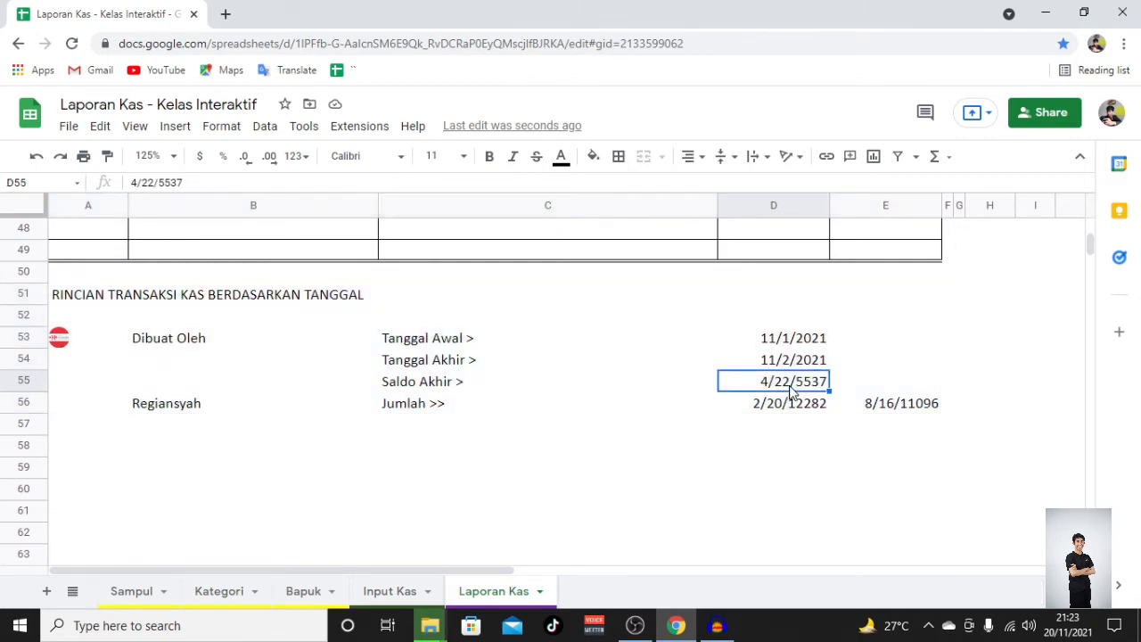
left_click_drag(800, 408, 894, 415)
left_click(792, 492)
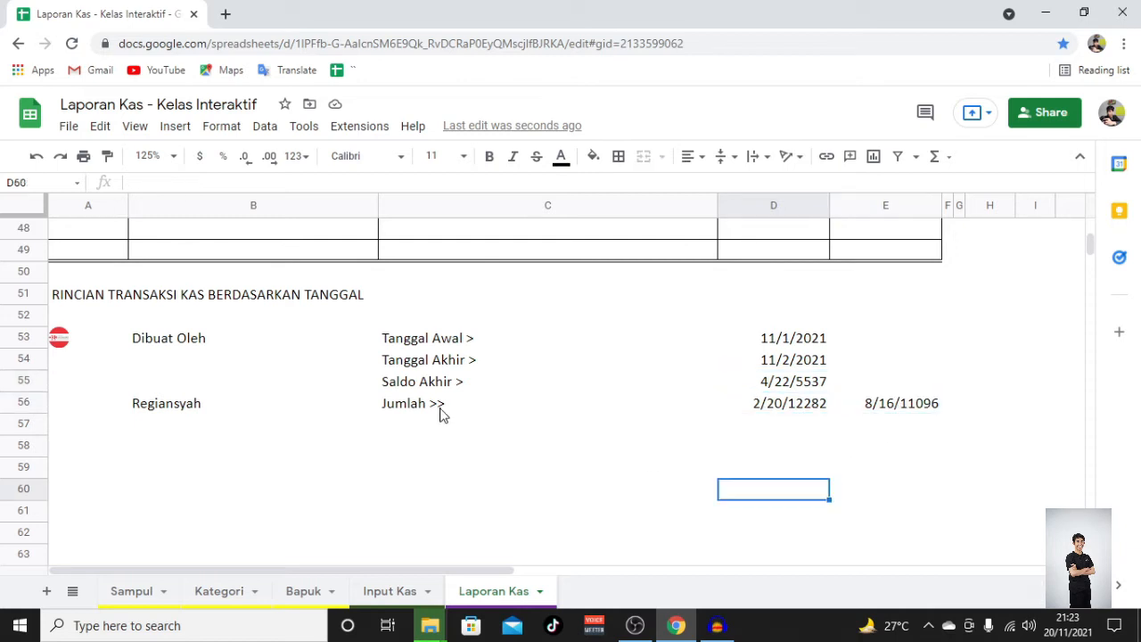
Step: Merge the logo cells A53:A56 into one cell
left_click(73, 344)
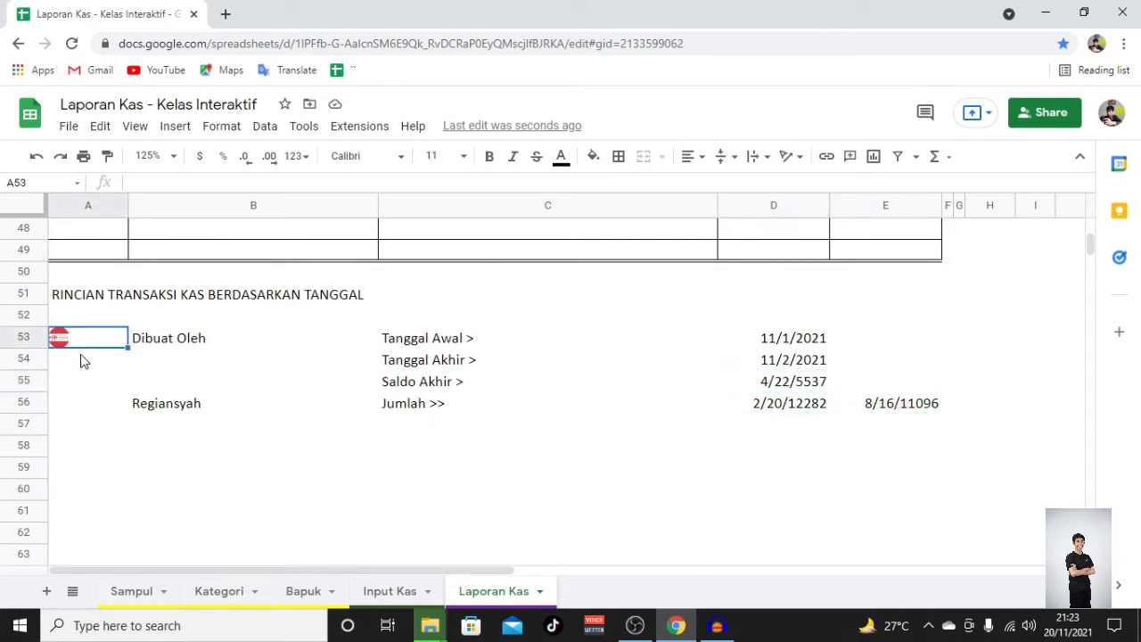
left_click_drag(95, 341, 102, 401)
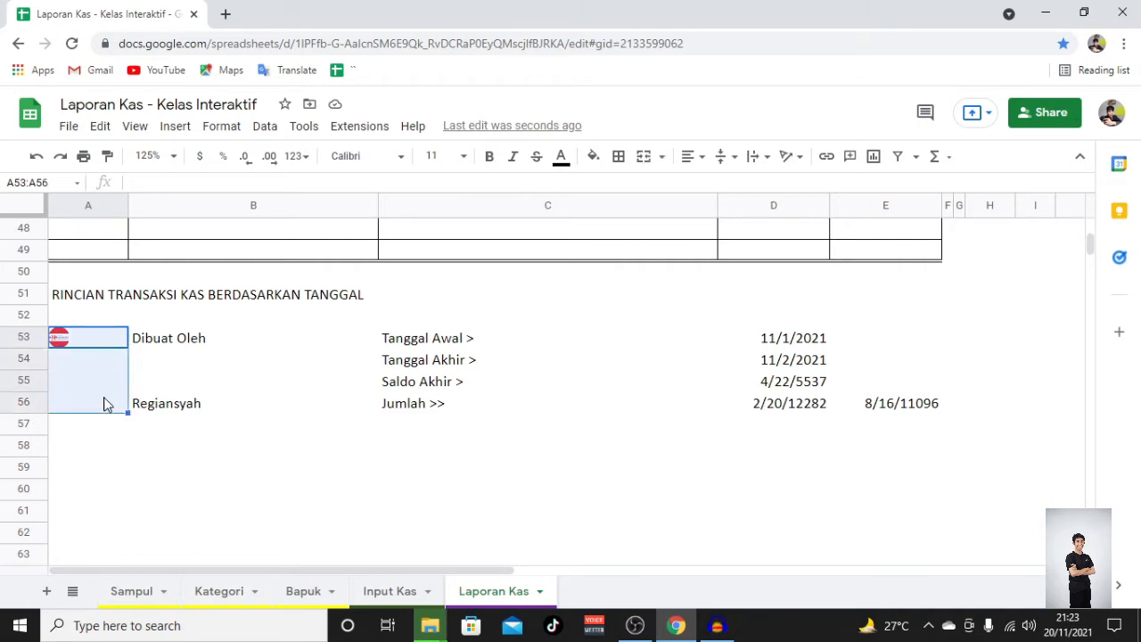
left_click(643, 156)
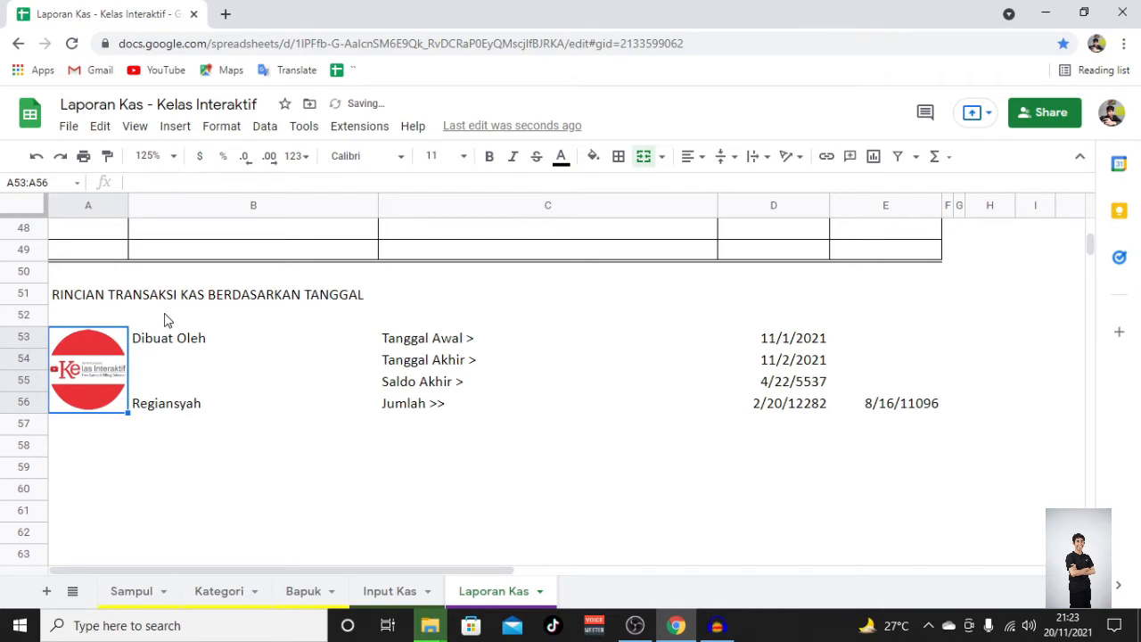
Step: Link the merged logo cell A53 to the logo on the Sampul sheet with the formula =Sampul!G6
type("=")
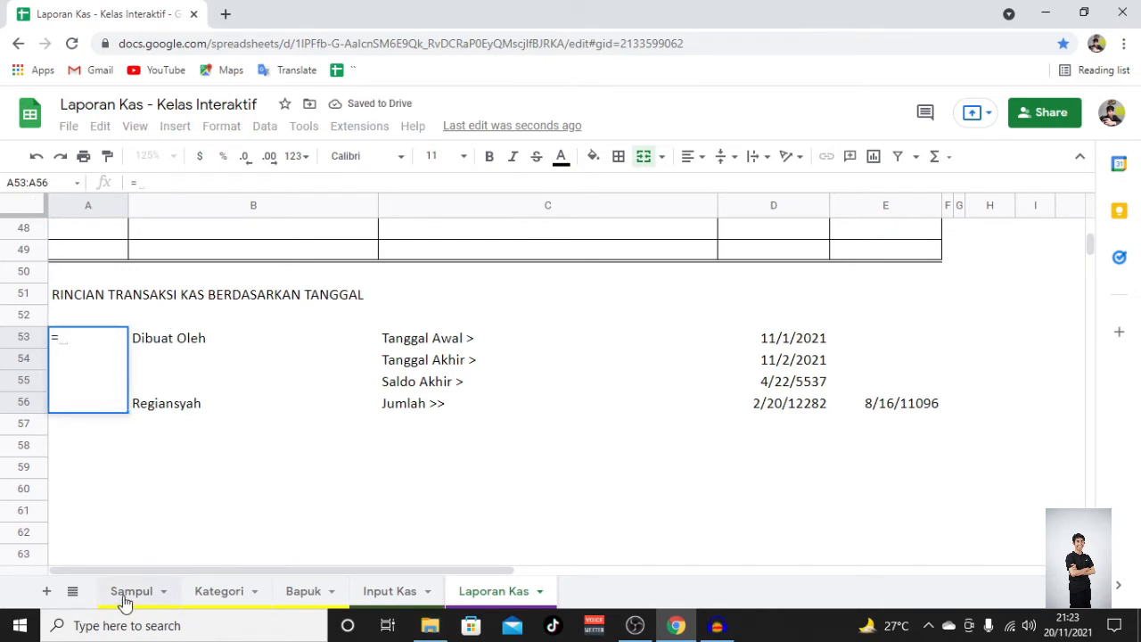
left_click(131, 591)
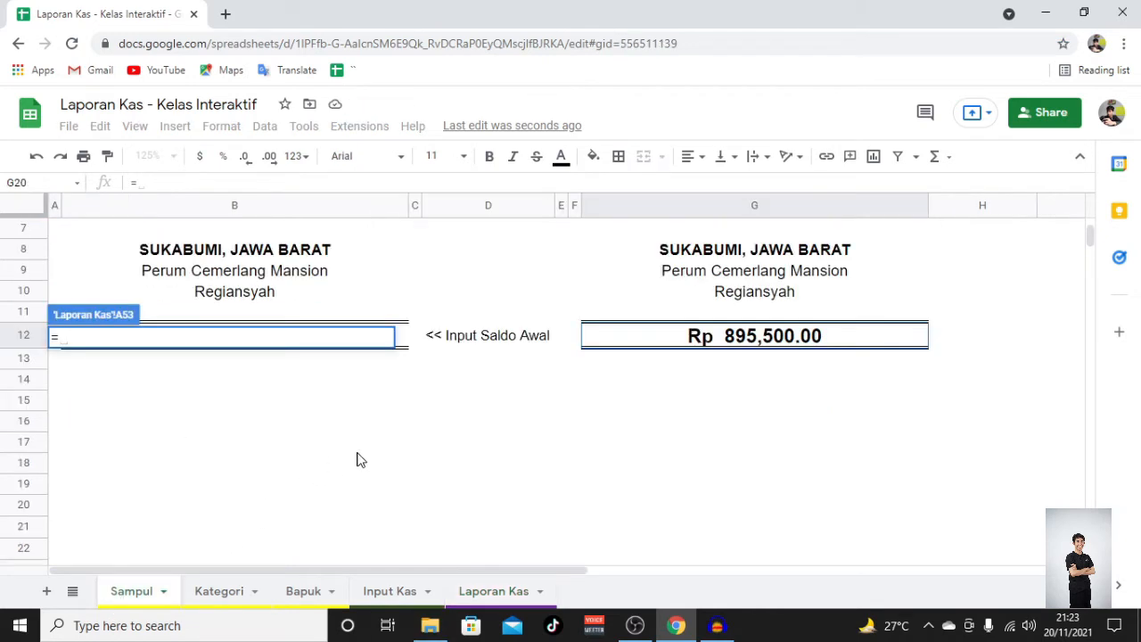
scroll(523, 464, "up", 3)
left_click(721, 394)
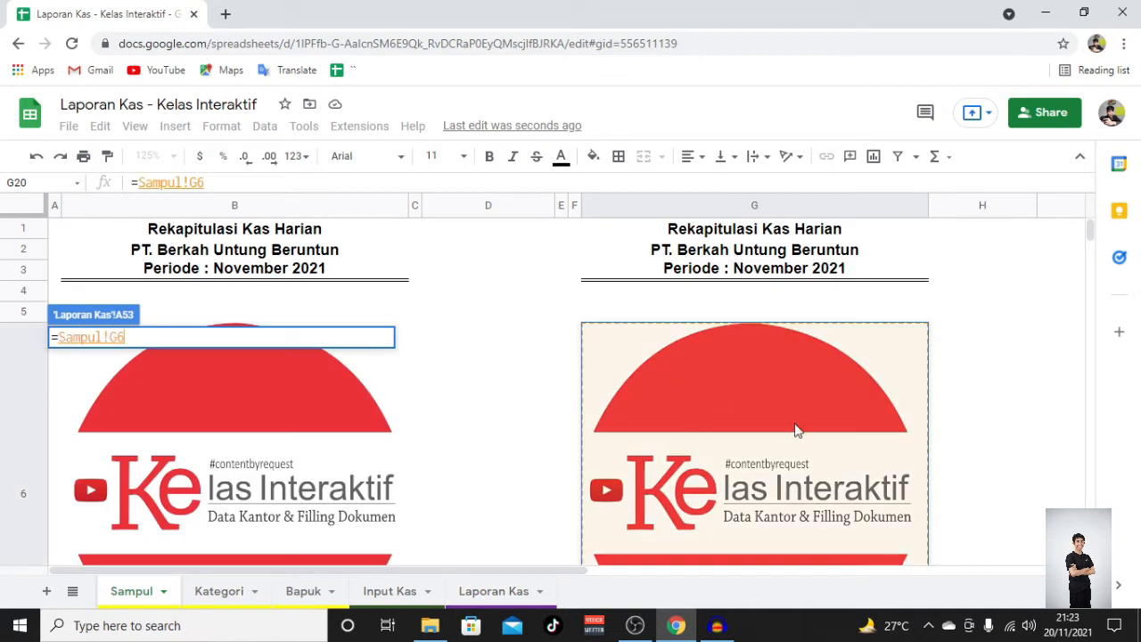
key("Return")
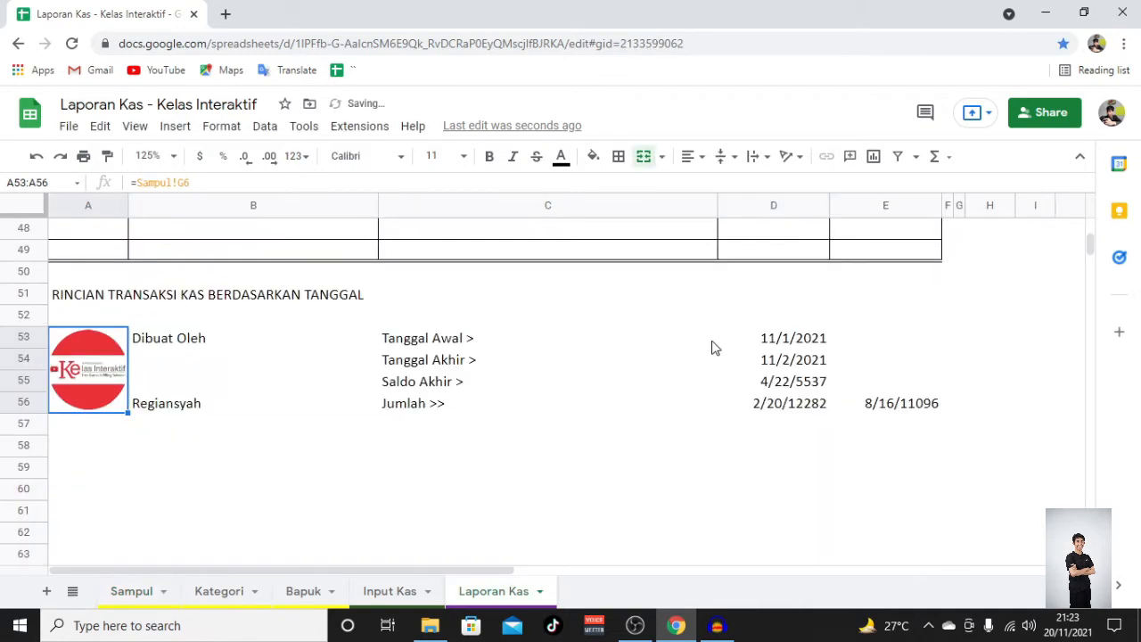
Step: Center the Dibuat Oleh label and the name below it in B53:B56 and make them bold
left_click(229, 334)
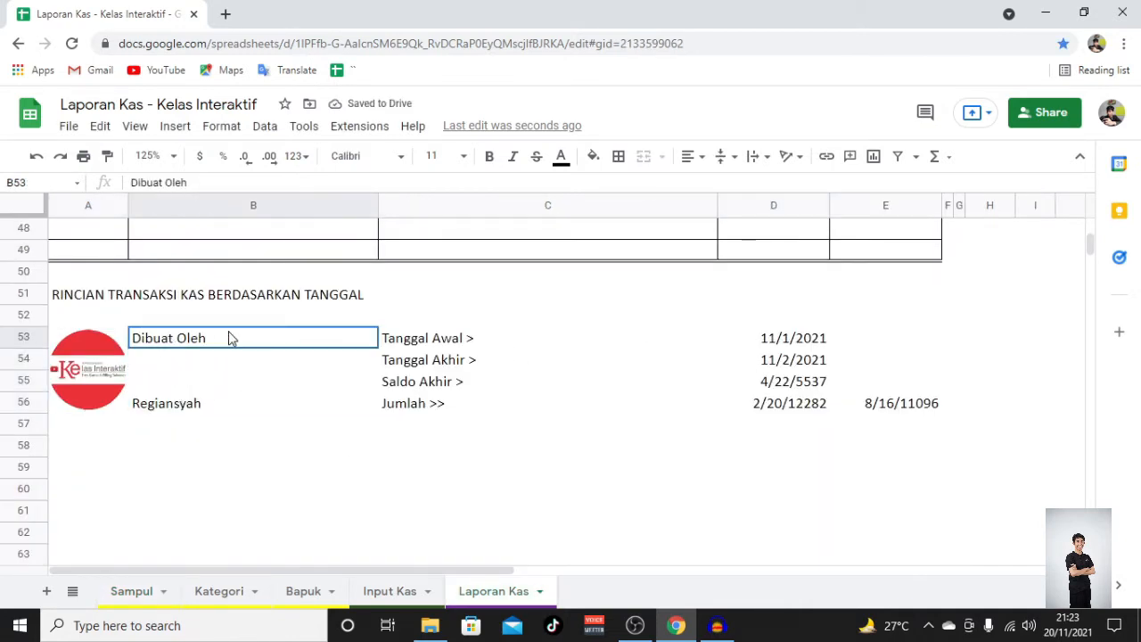
left_click_drag(229, 342, 239, 395)
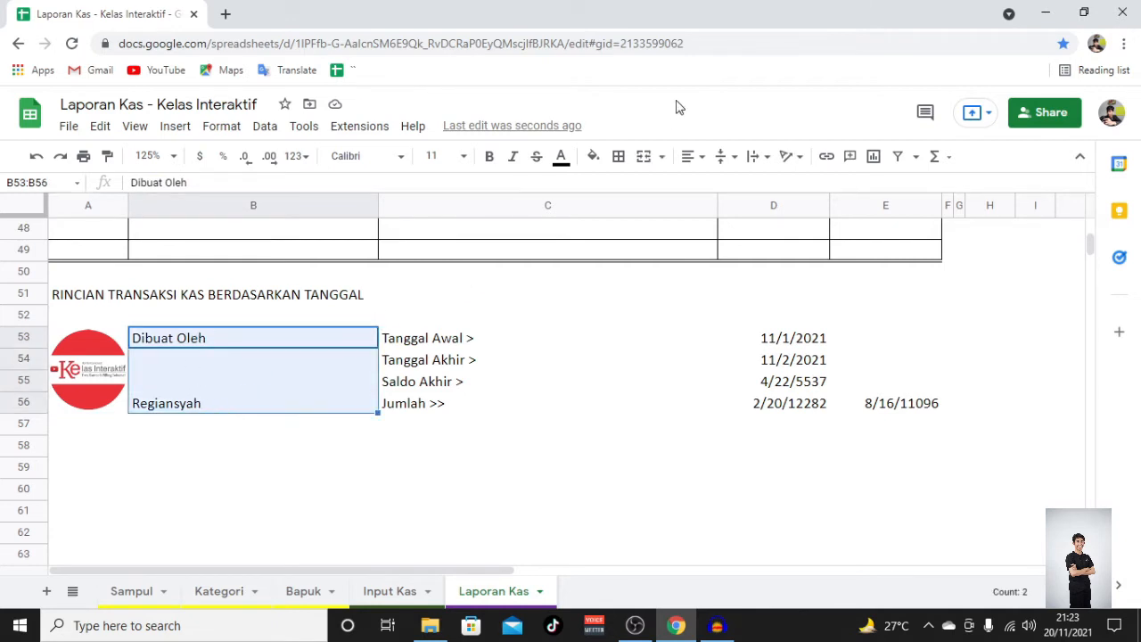
left_click(691, 156)
left_click(711, 184)
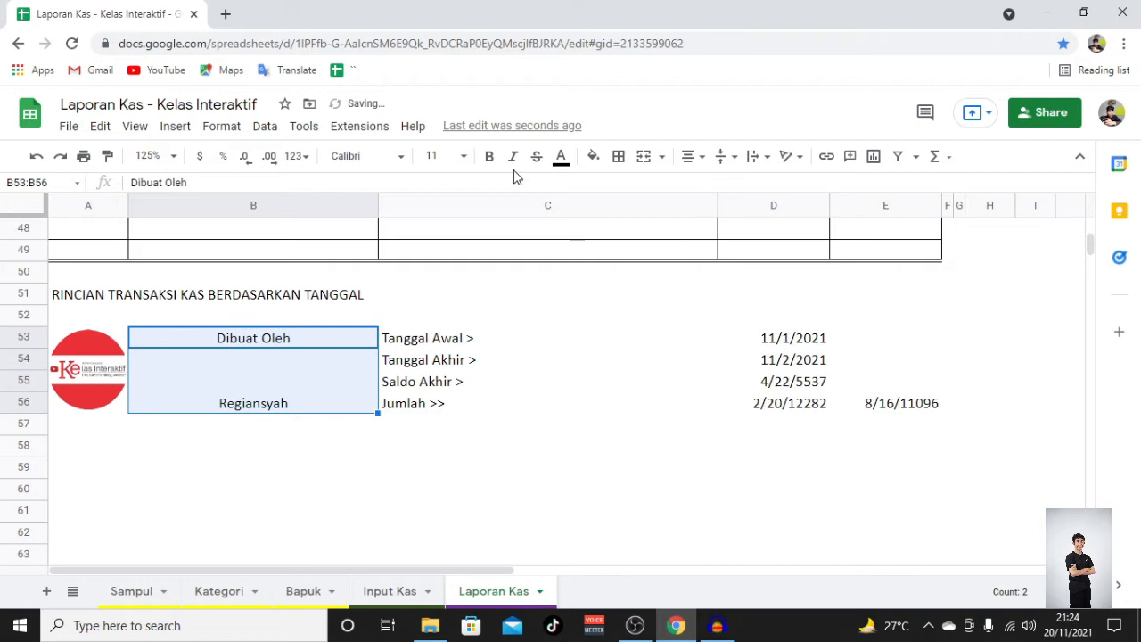
left_click(489, 157)
Step: Right-align the Tanggal Awal, Tanggal Akhir, Saldo Akhir and Jumlah labels in C53:C56 and make them bold
left_click_drag(443, 344, 430, 385)
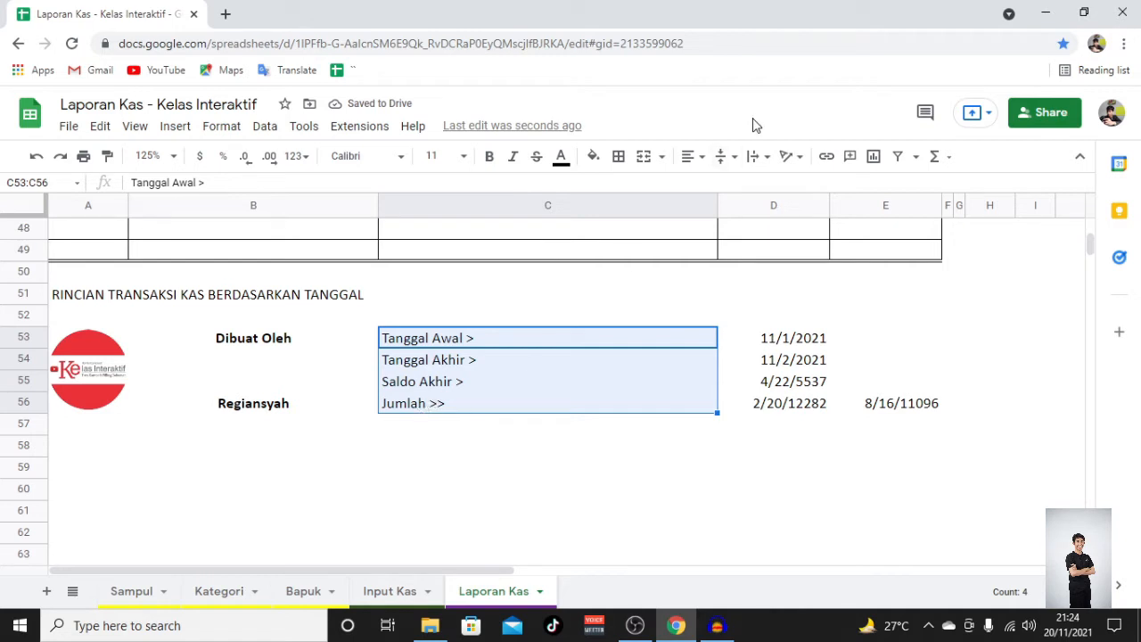
left_click(687, 156)
left_click(734, 189)
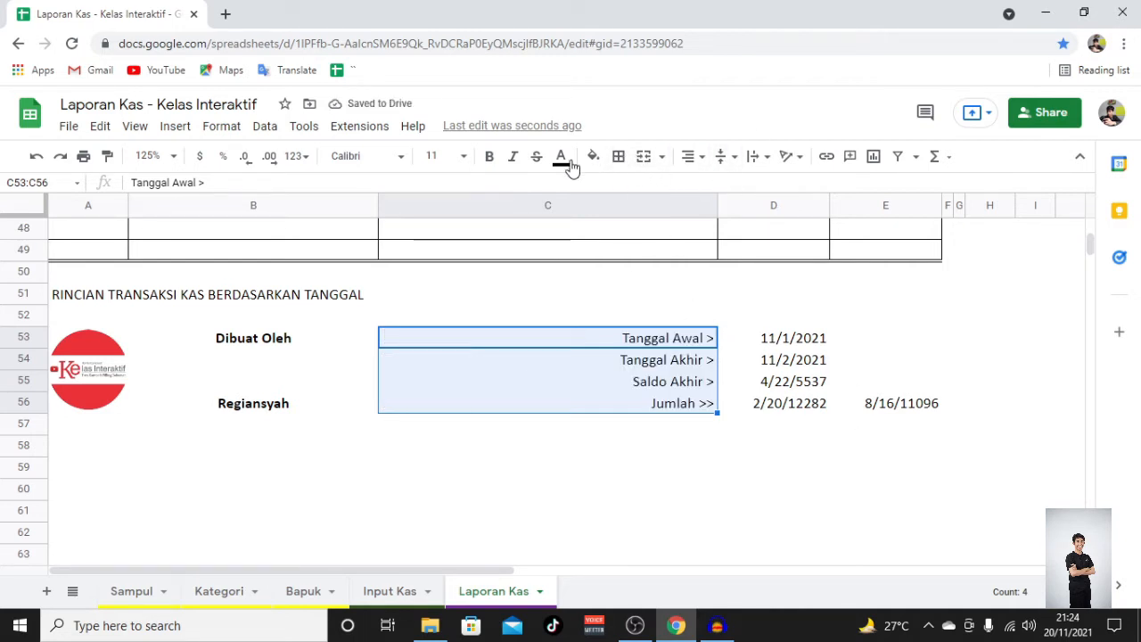
left_click(493, 163)
left_click(815, 440)
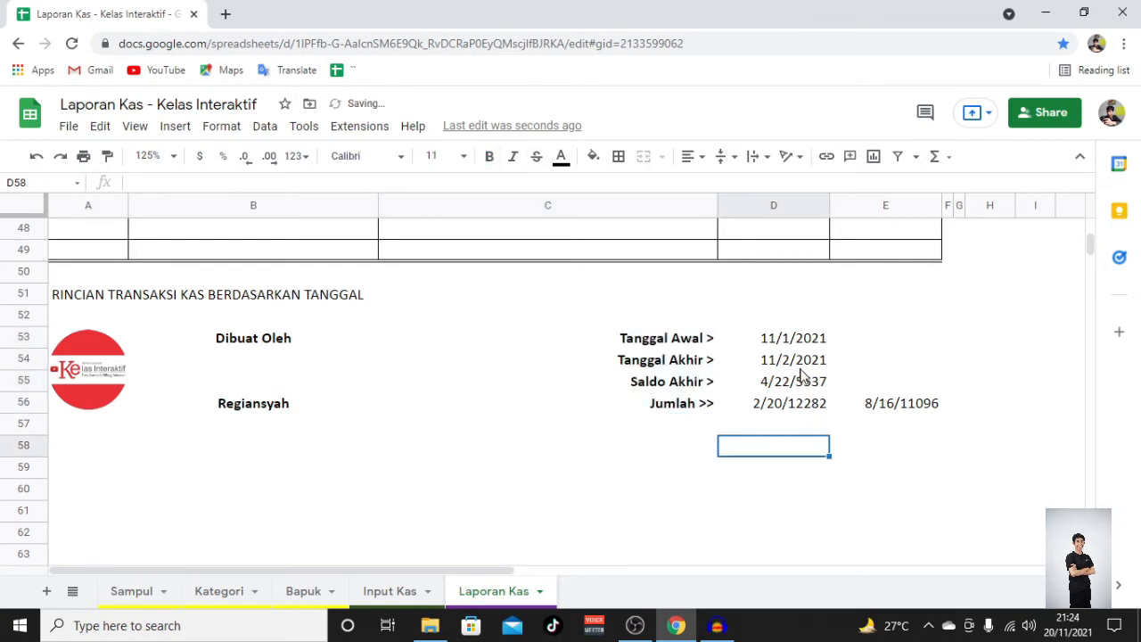
Step: Format the Tanggal Awal and Tanggal Akhir dates in D53:D54 with the 26-Sep-08 style date format
left_click_drag(789, 346, 789, 360)
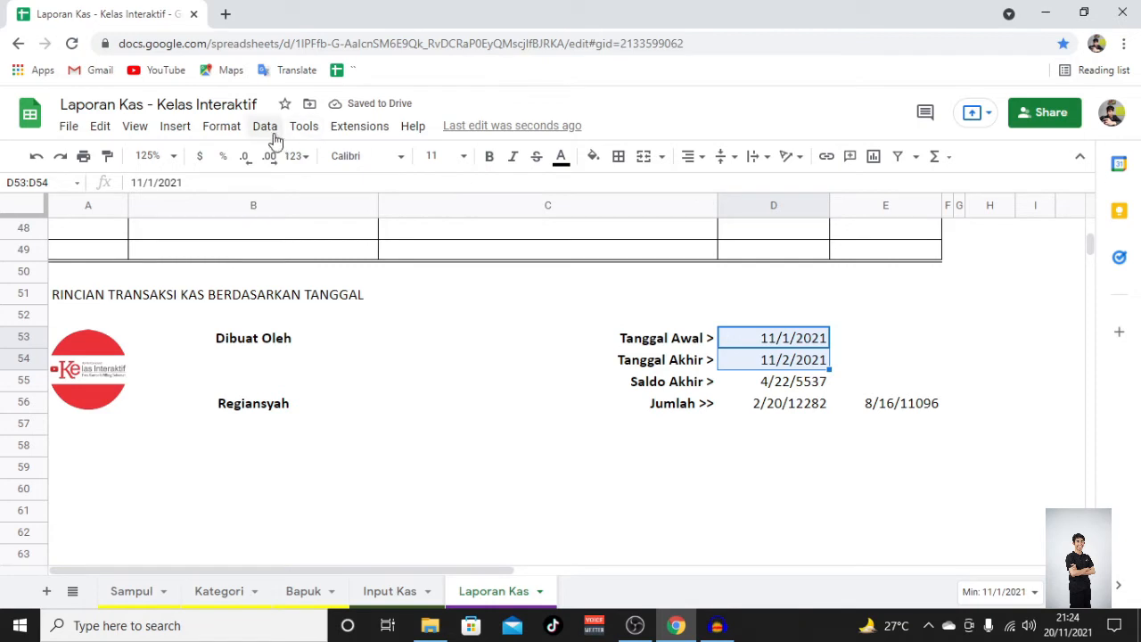
left_click(227, 127)
mouse_move(270, 198)
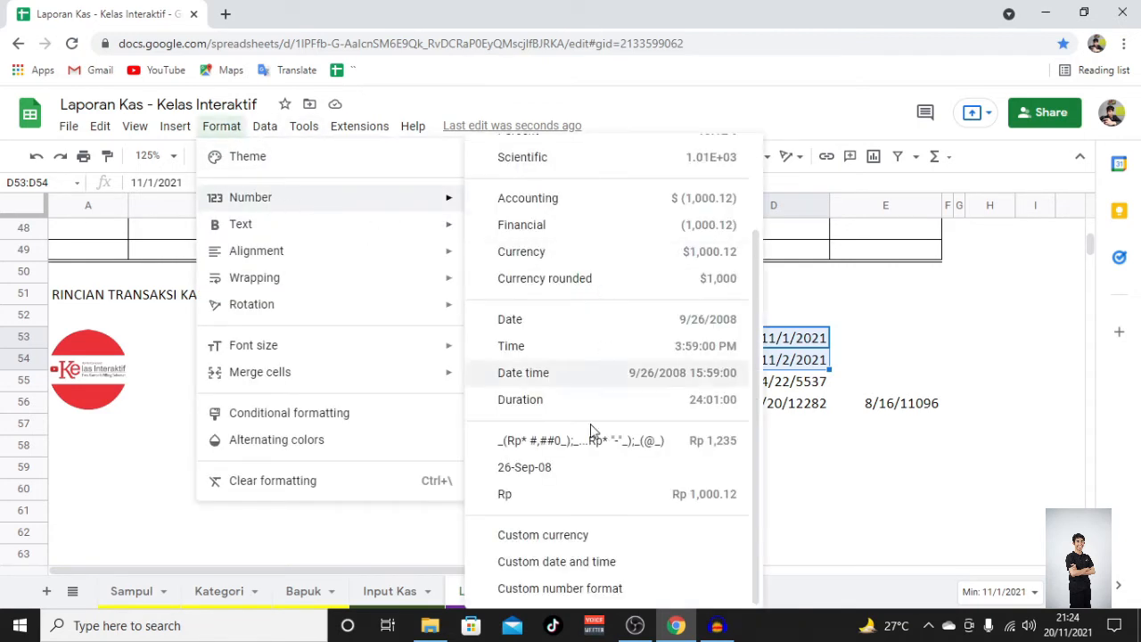
left_click(543, 472)
left_click(776, 454)
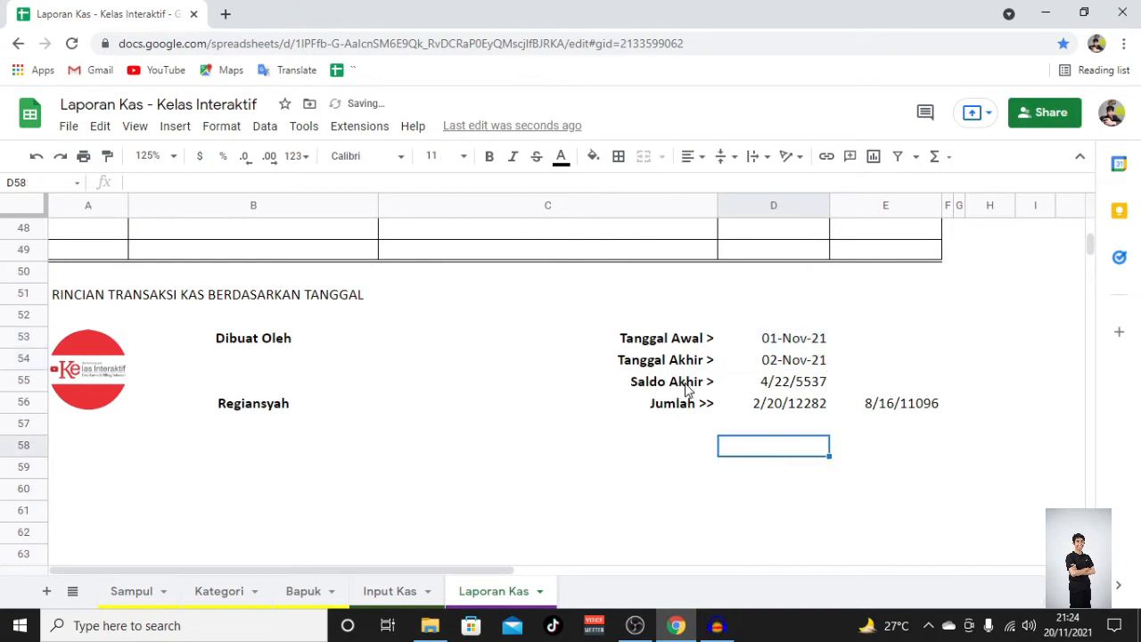
Step: Apply the custom Rp accounting format without decimals (Rp 1,235 style) to the Saldo Akhir amount in D55
left_click(770, 386)
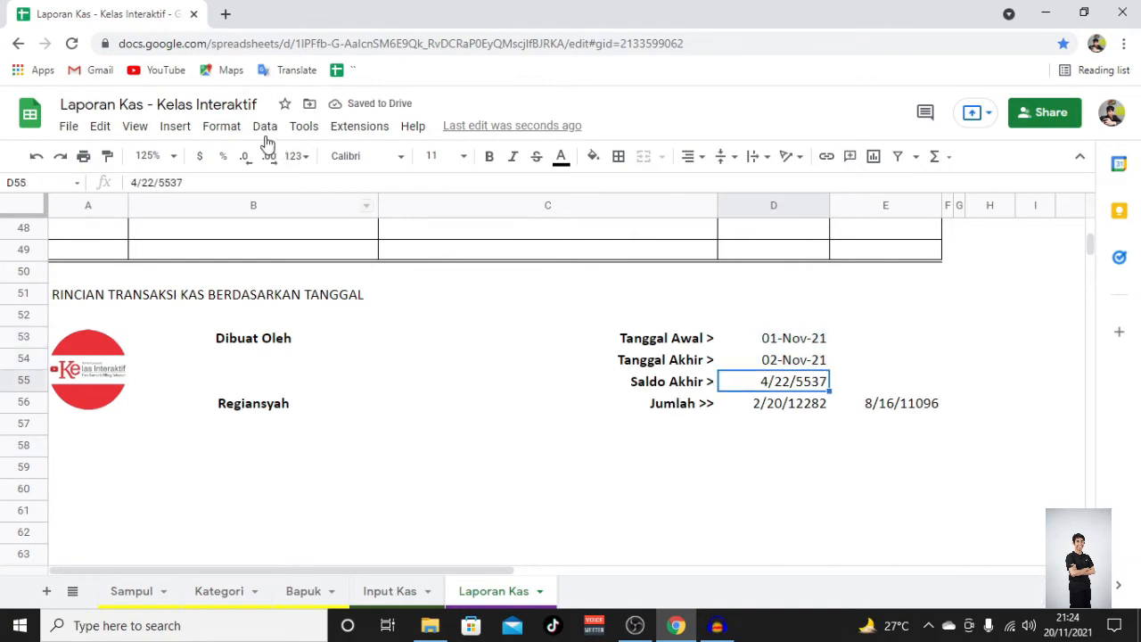
left_click(223, 126)
mouse_move(263, 197)
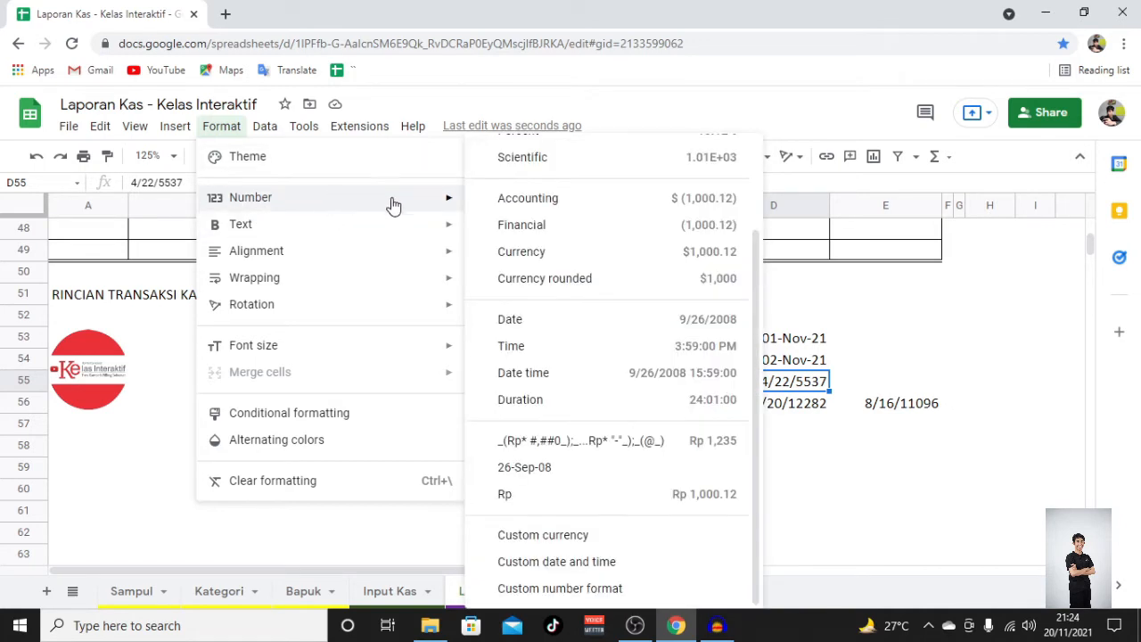
left_click(611, 436)
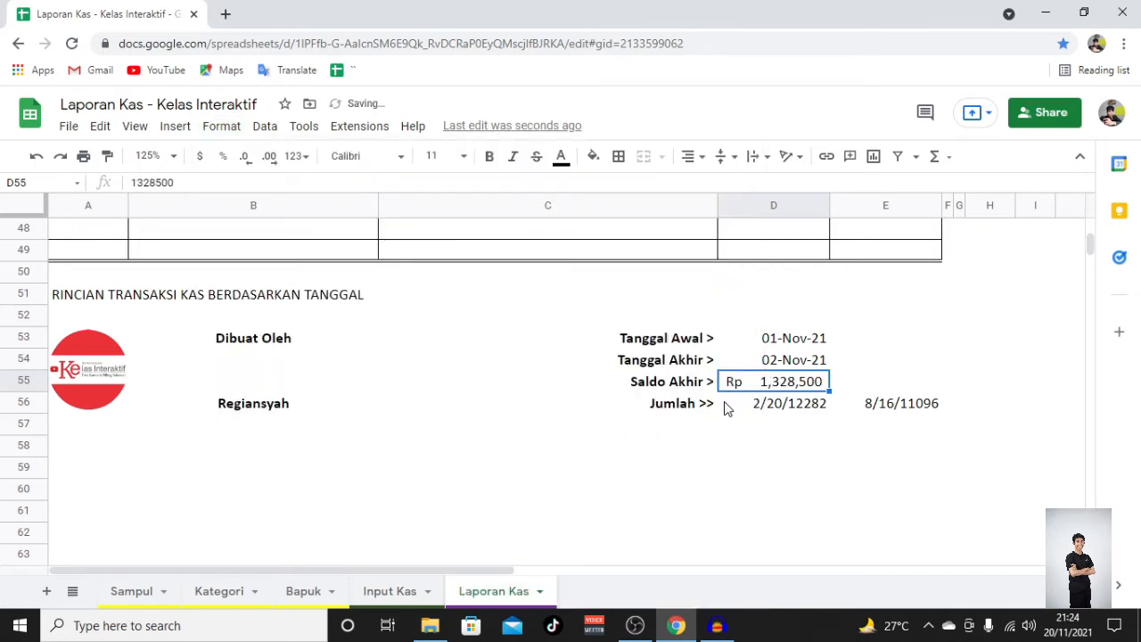
Step: Copy D55 and paste only its format onto the Jumlah amounts in D56:E56
scroll(724, 408, "up", 10)
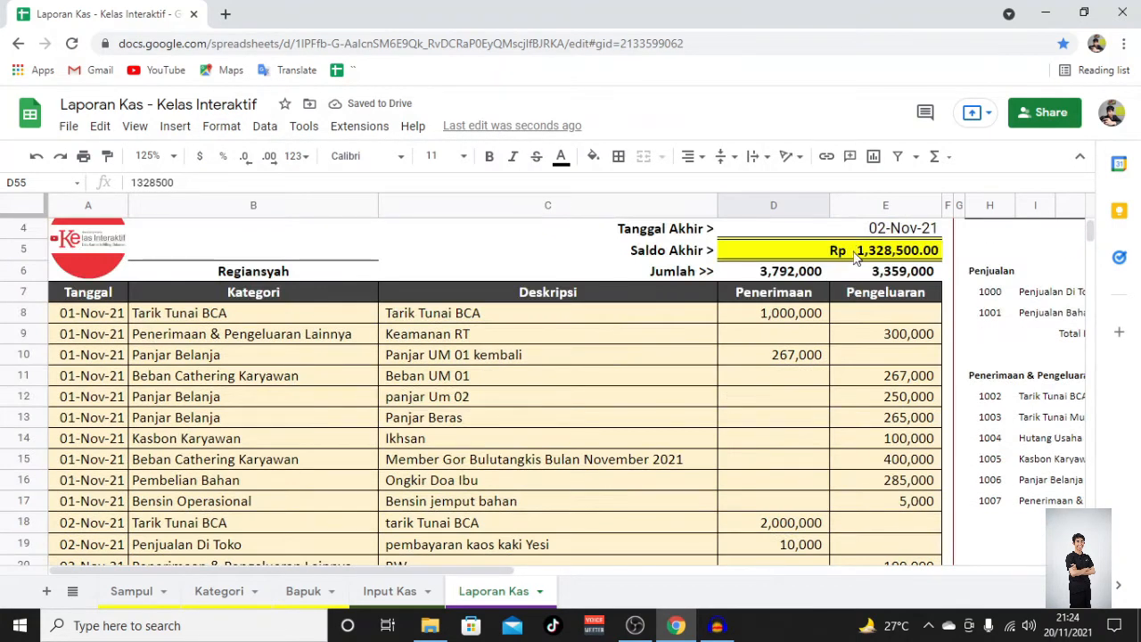
scroll(785, 379, "down", 10)
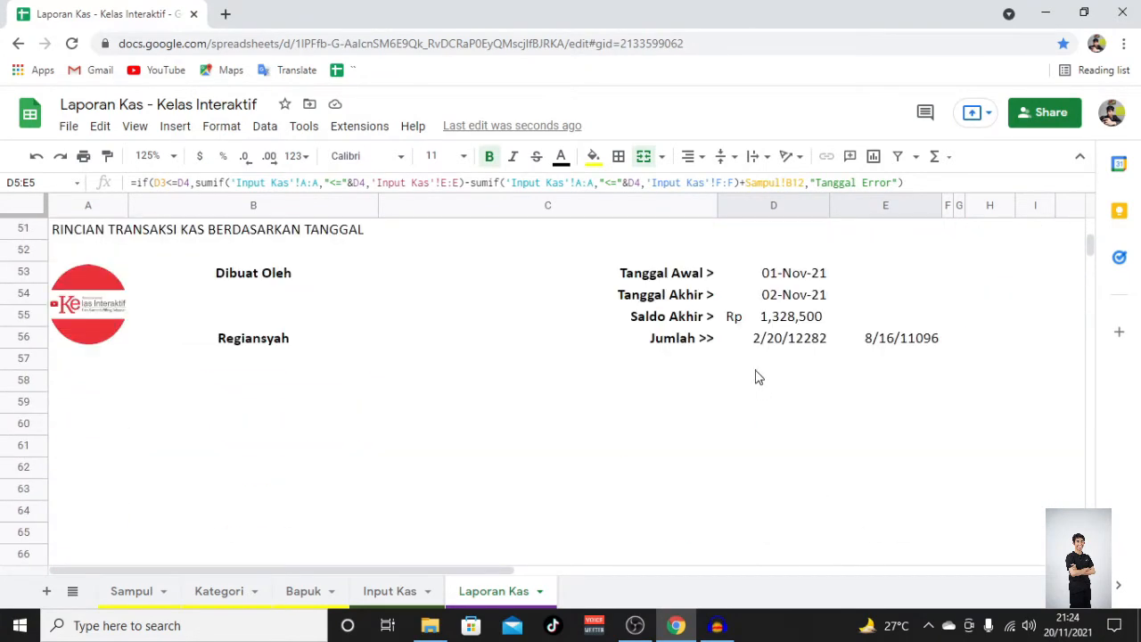
left_click(770, 323)
right_click(771, 328)
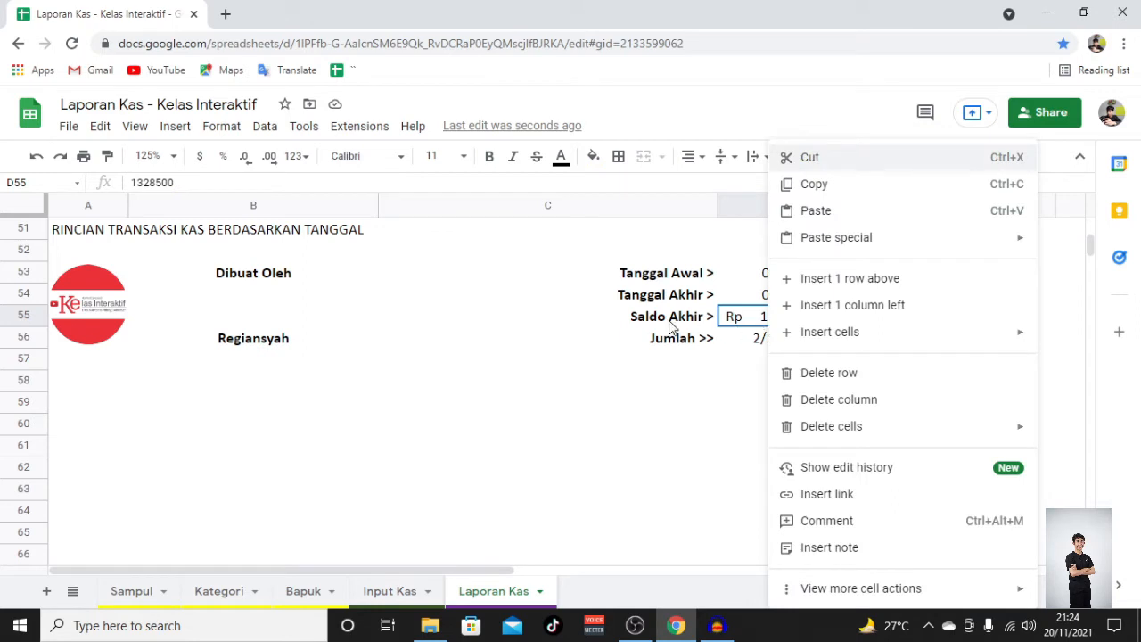
left_click(820, 185)
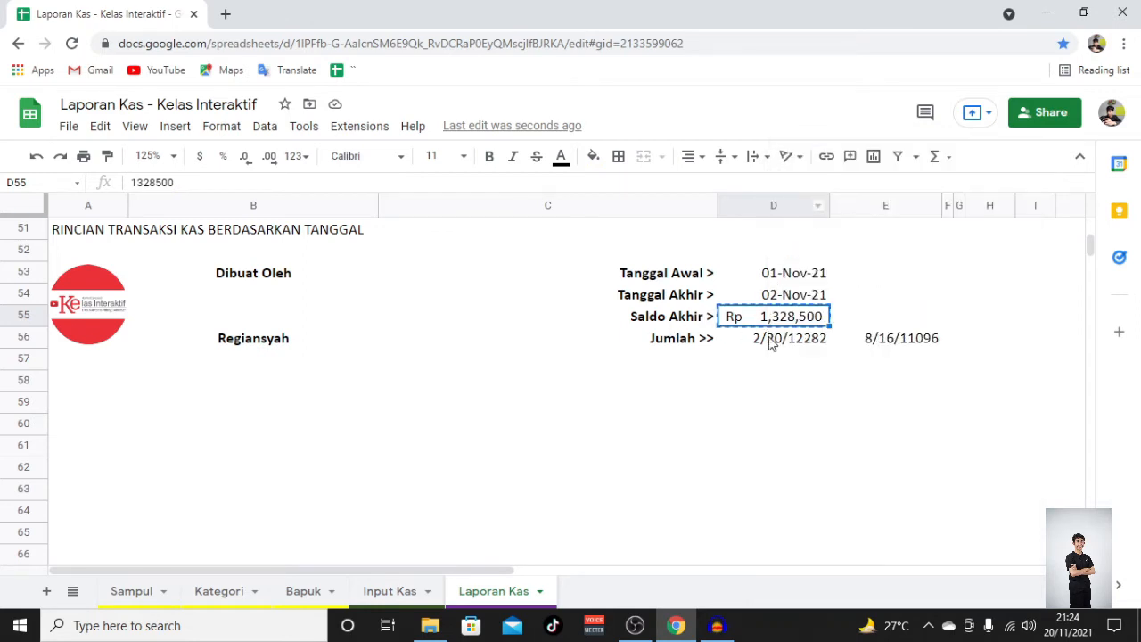
left_click_drag(772, 345, 892, 348)
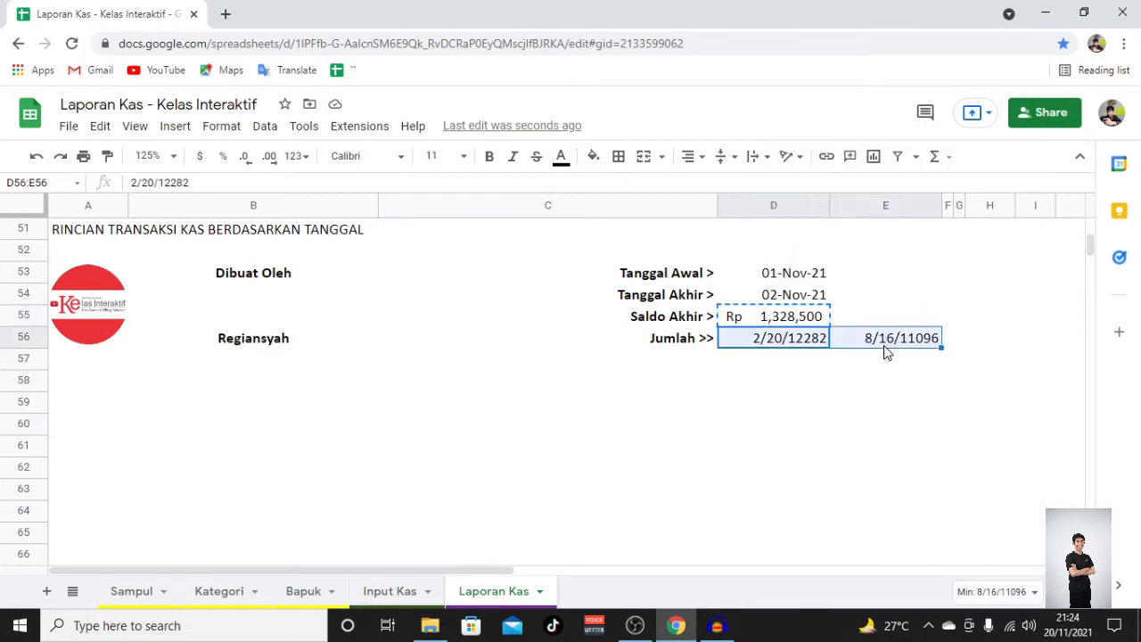
right_click(794, 349)
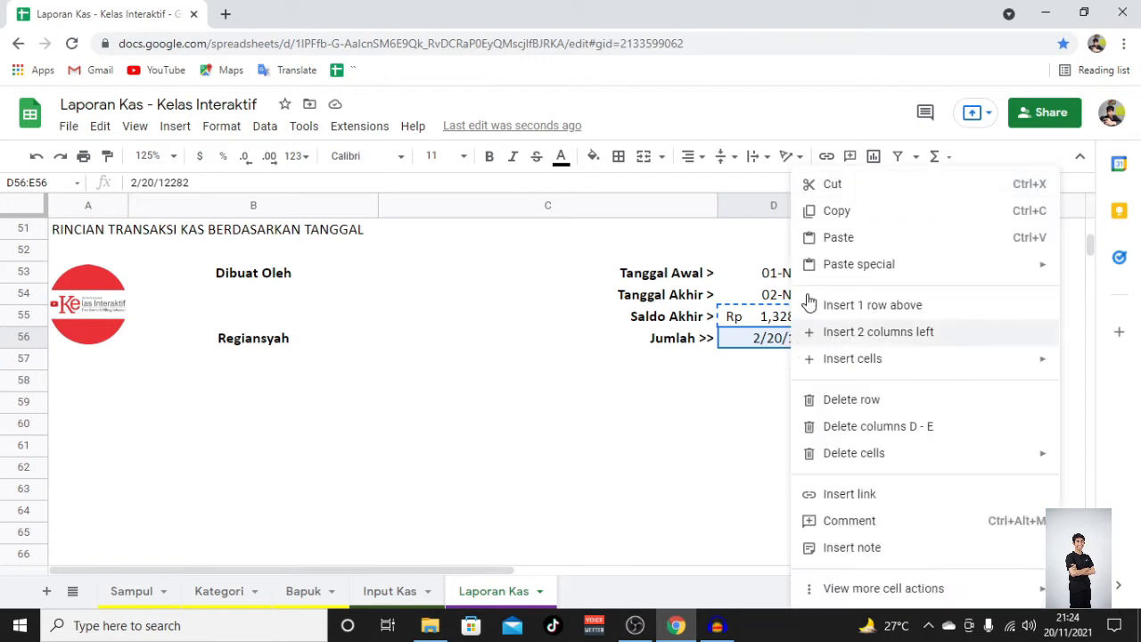
mouse_move(828, 264)
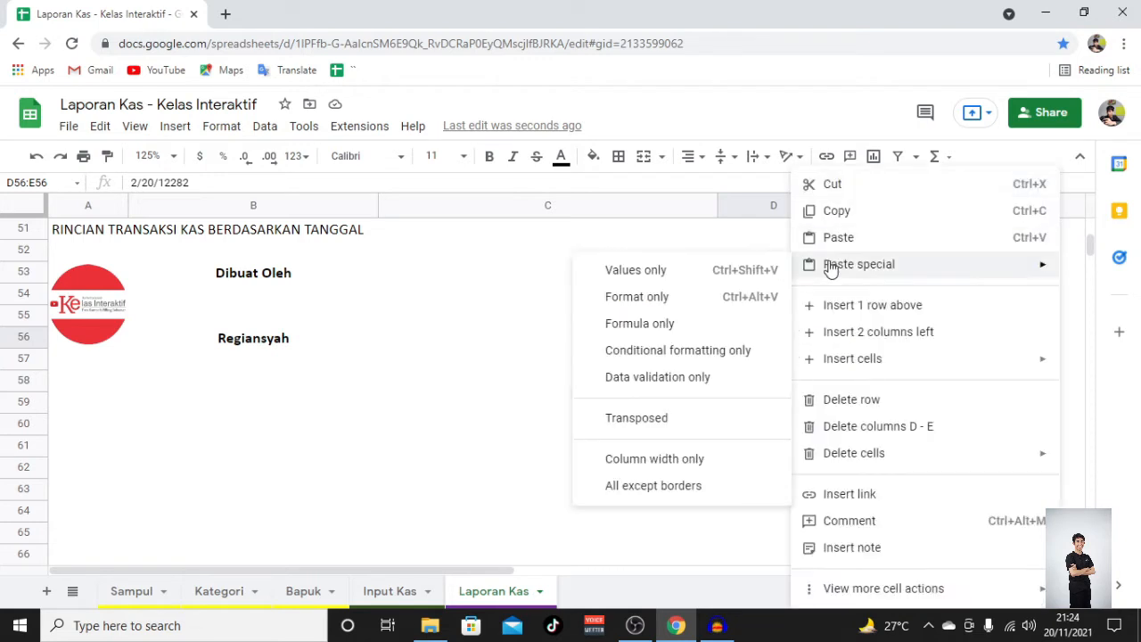
left_click(666, 301)
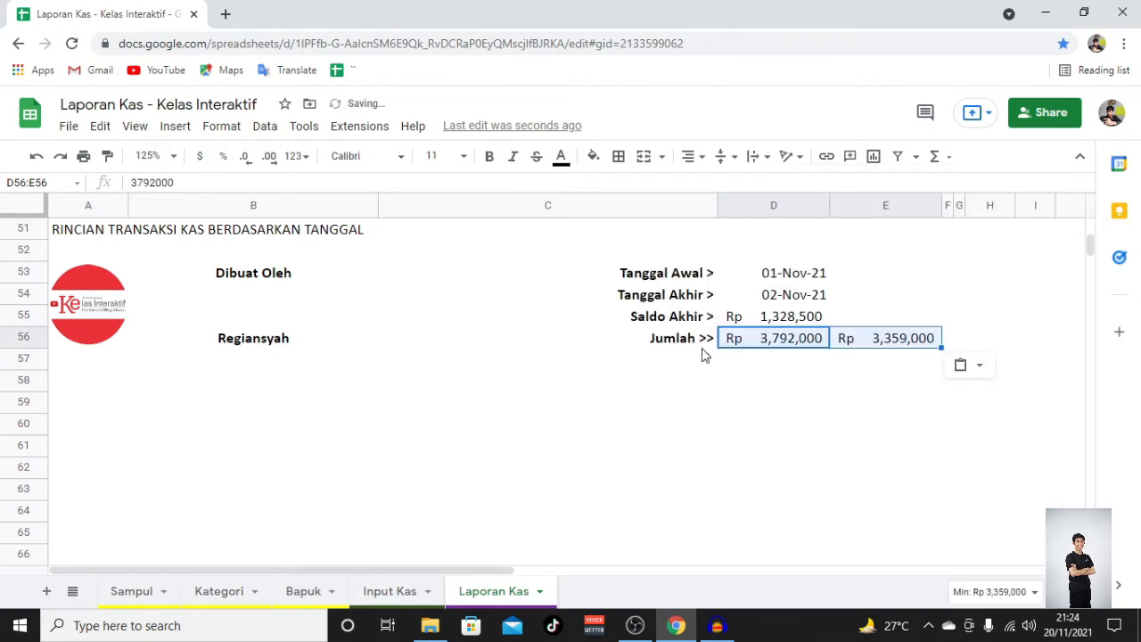
left_click(776, 424)
Step: Merge D53:E53, D54:E54 and D55:E55 so each date and the Saldo Akhir amount spans both columns
left_click(780, 278)
left_click(870, 277, "shift")
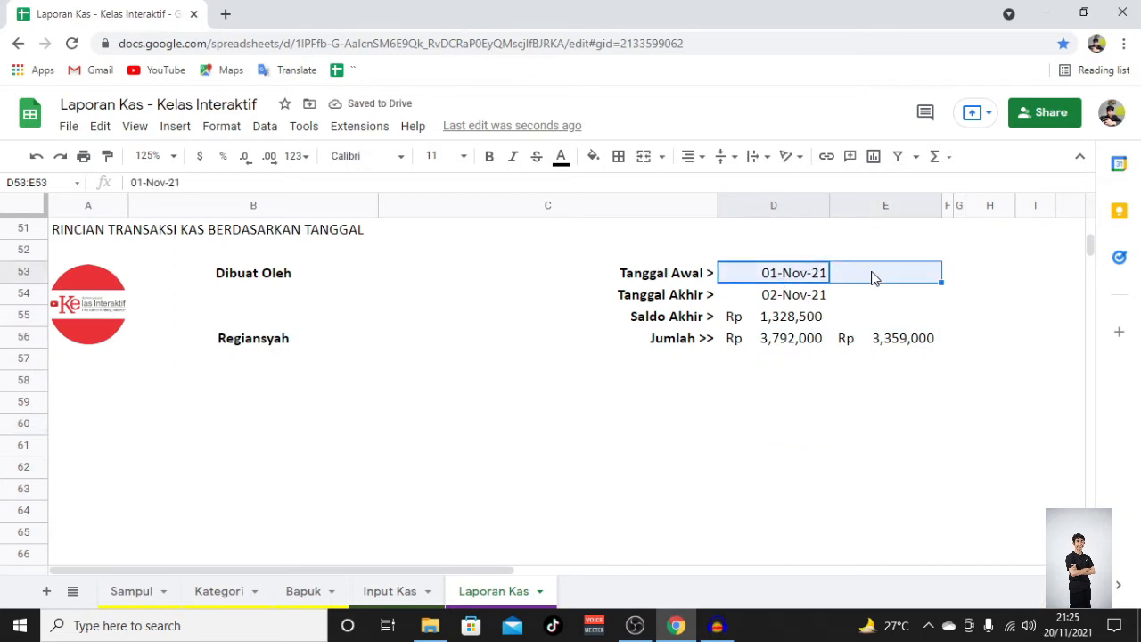
left_click(644, 156)
left_click_drag(793, 299, 918, 303)
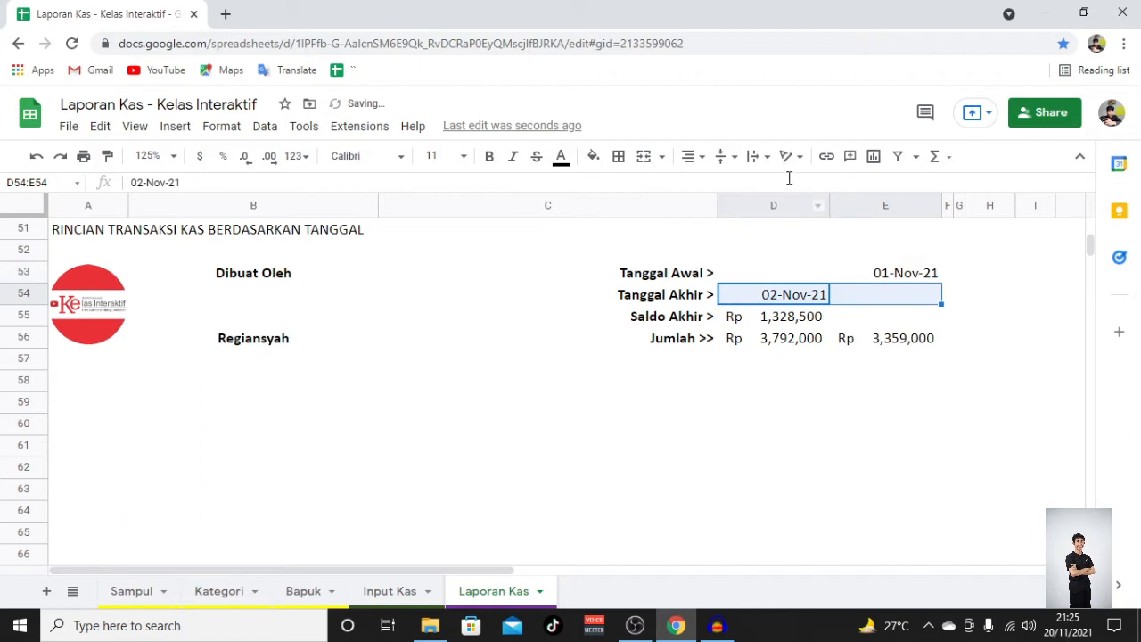
left_click(645, 156)
left_click(790, 322)
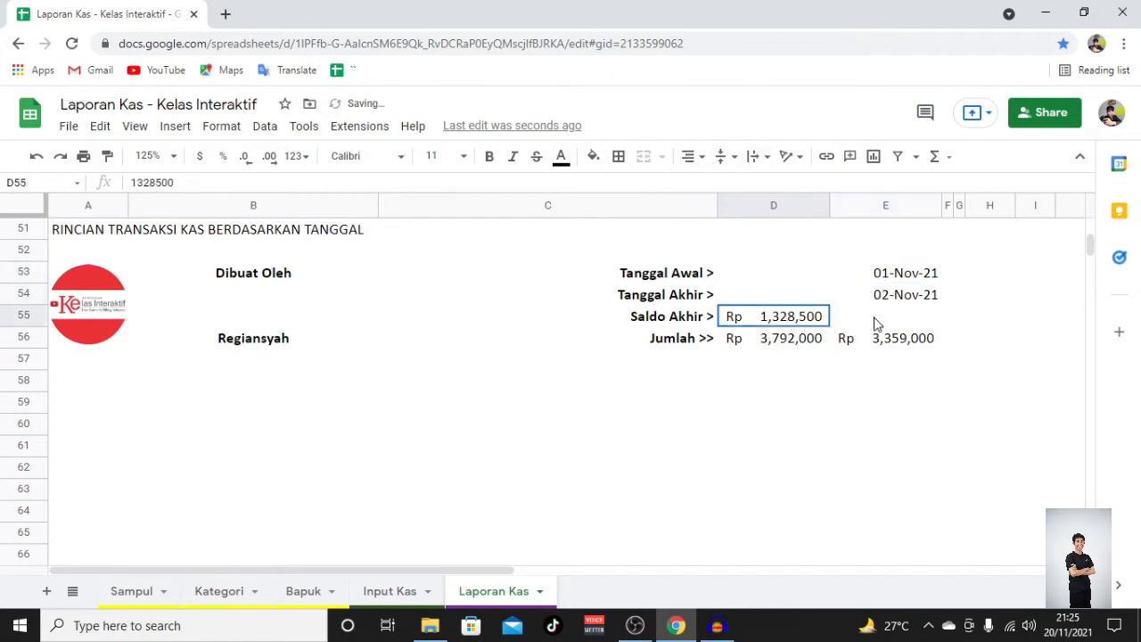
left_click(877, 323, "shift")
left_click(643, 157)
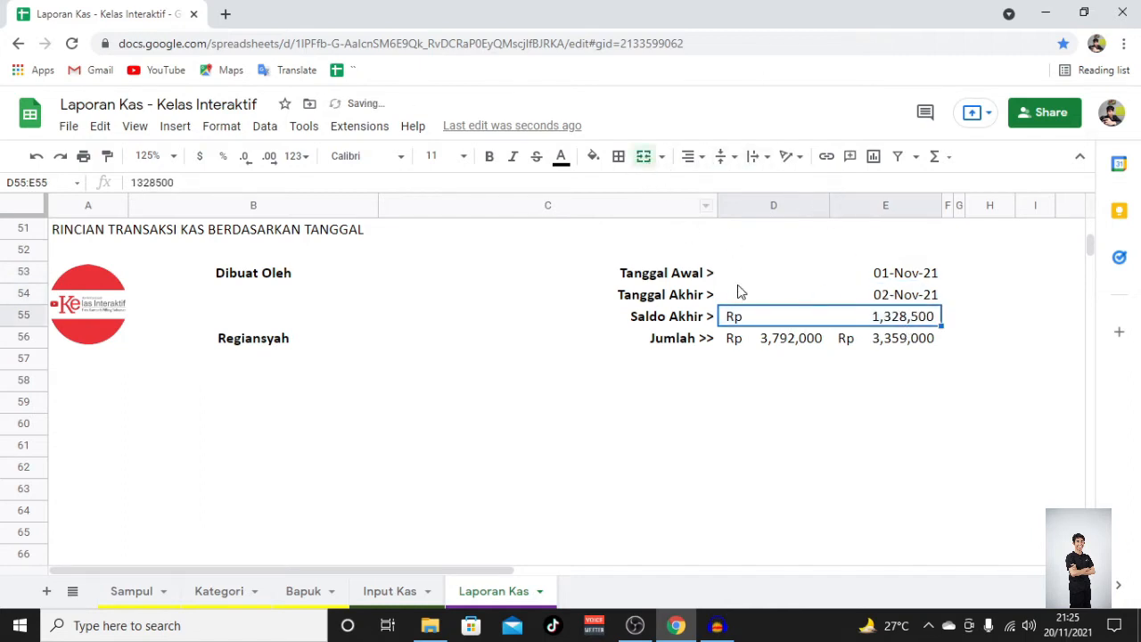
Step: Apply the custom Rp currency format with two decimals (Rp 1,000.00) to the merged Saldo Akhir cell D55:E55
scroll(794, 355, "up", 12)
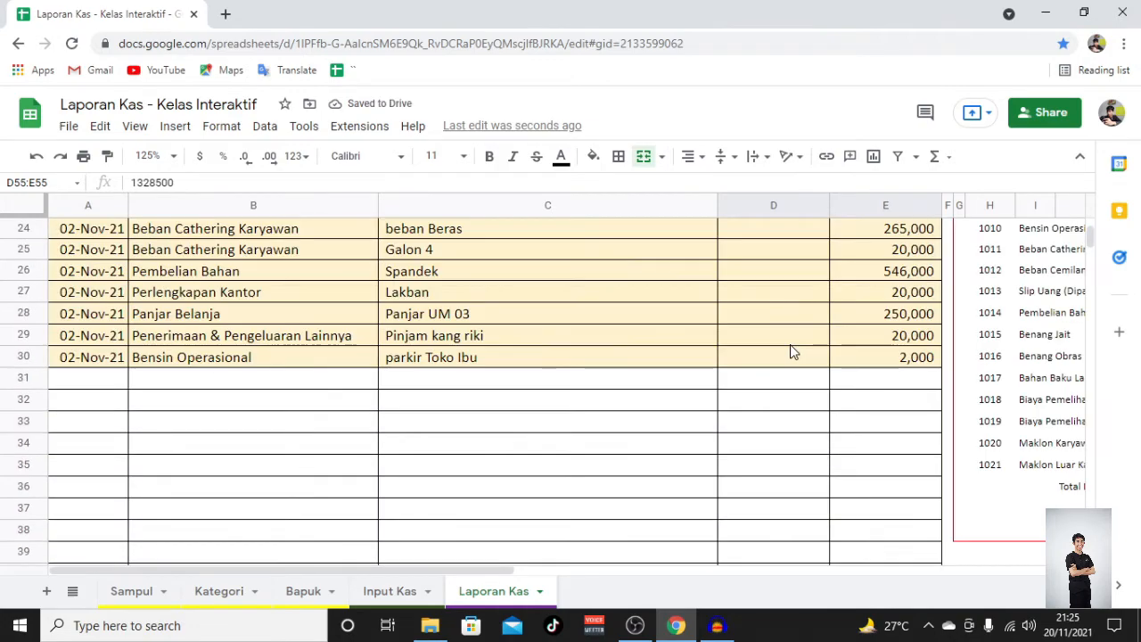
scroll(788, 350, "down", 2)
scroll(788, 350, "down", 13)
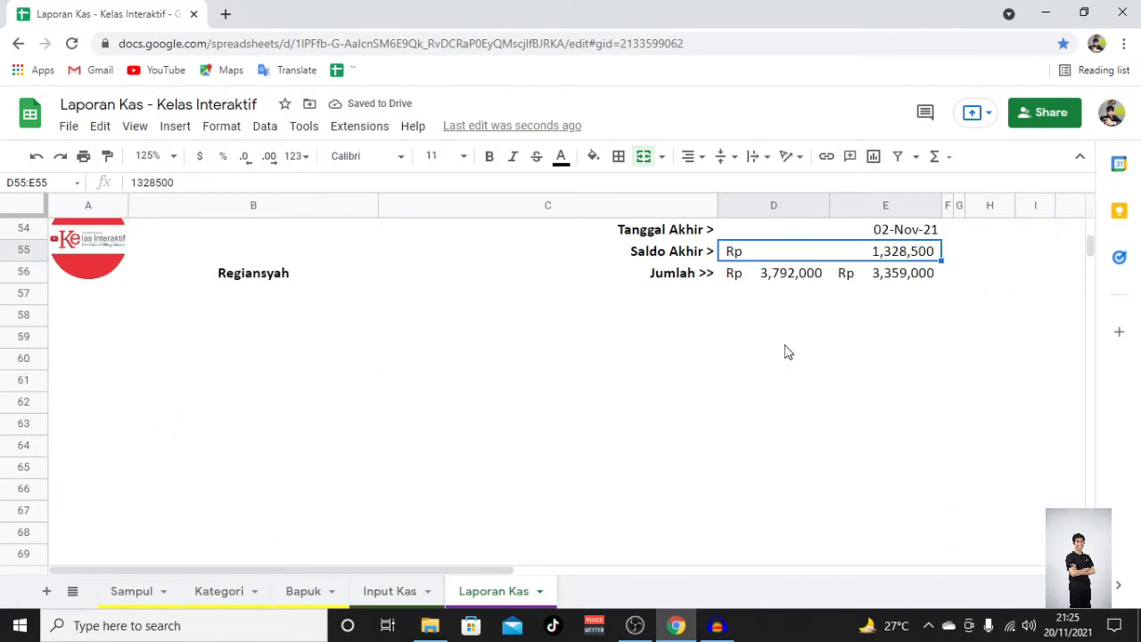
left_click(239, 131)
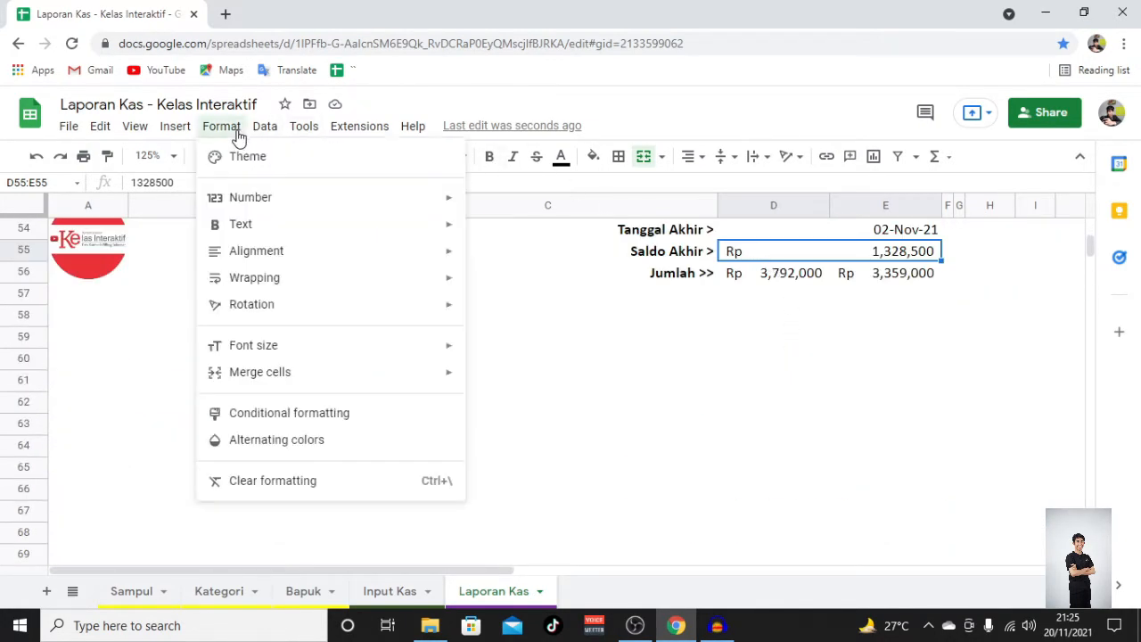
mouse_move(260, 130)
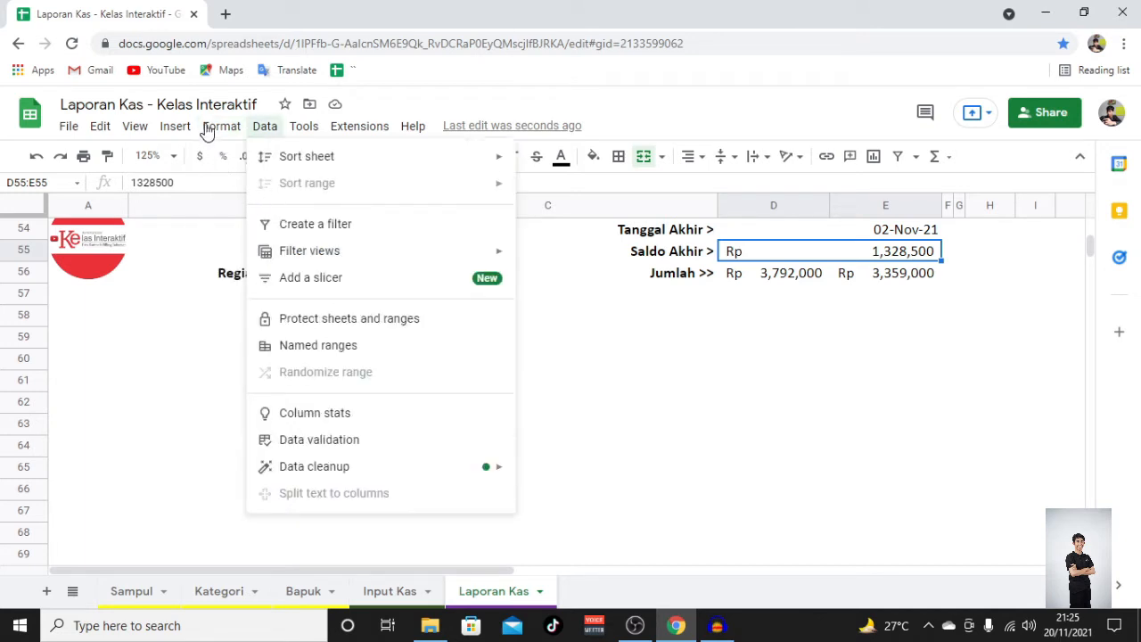
mouse_move(206, 131)
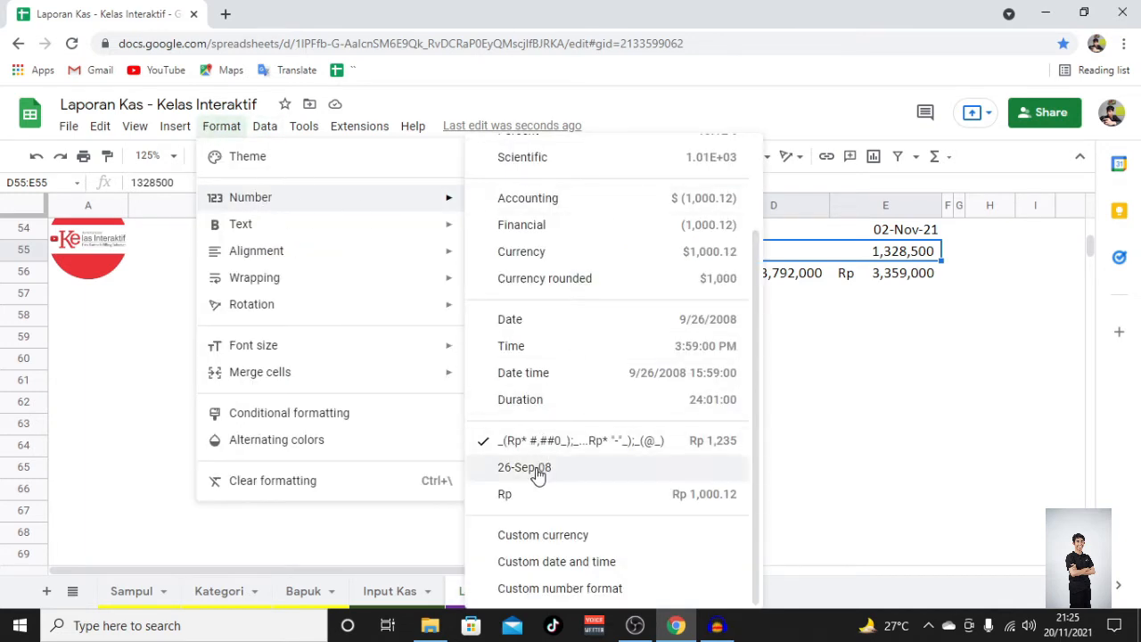
left_click(548, 536)
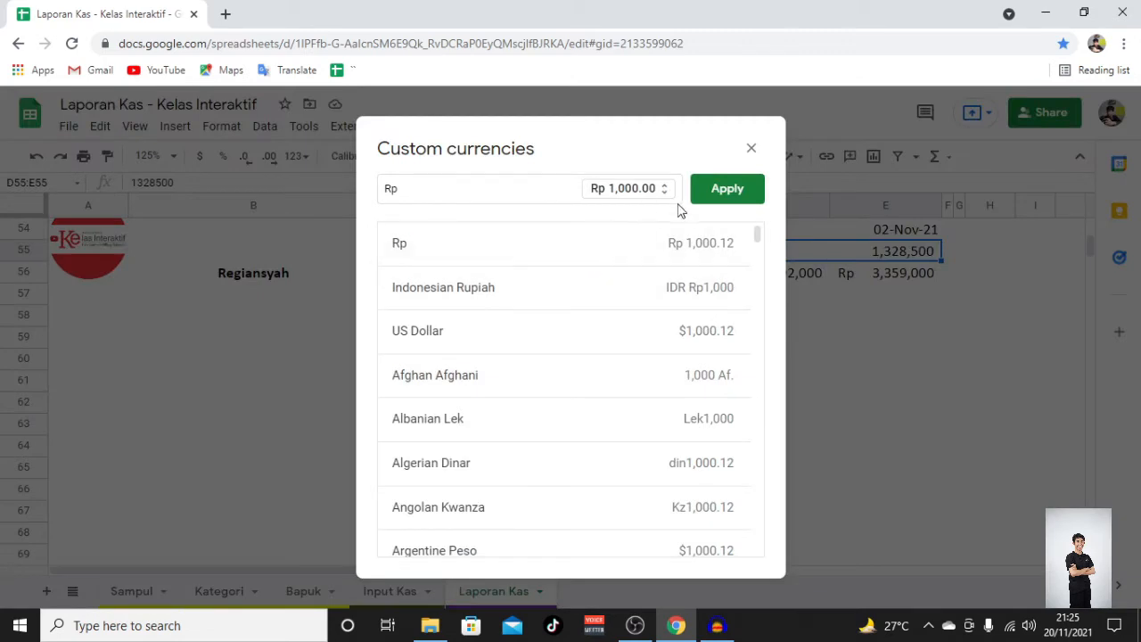
left_click(722, 191)
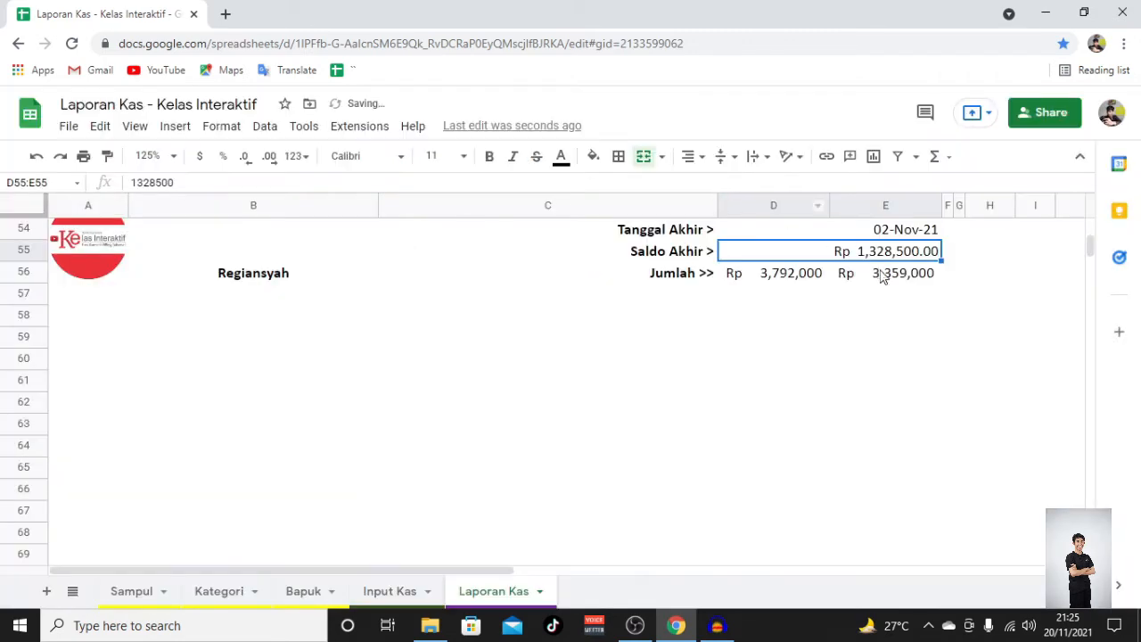
left_click(826, 361)
Step: Give the Jumlah amounts in D56:E56 the custom number format _(* #,##0.00_) without a currency symbol and reduce it to no decimals
scroll(828, 363, "up", 3)
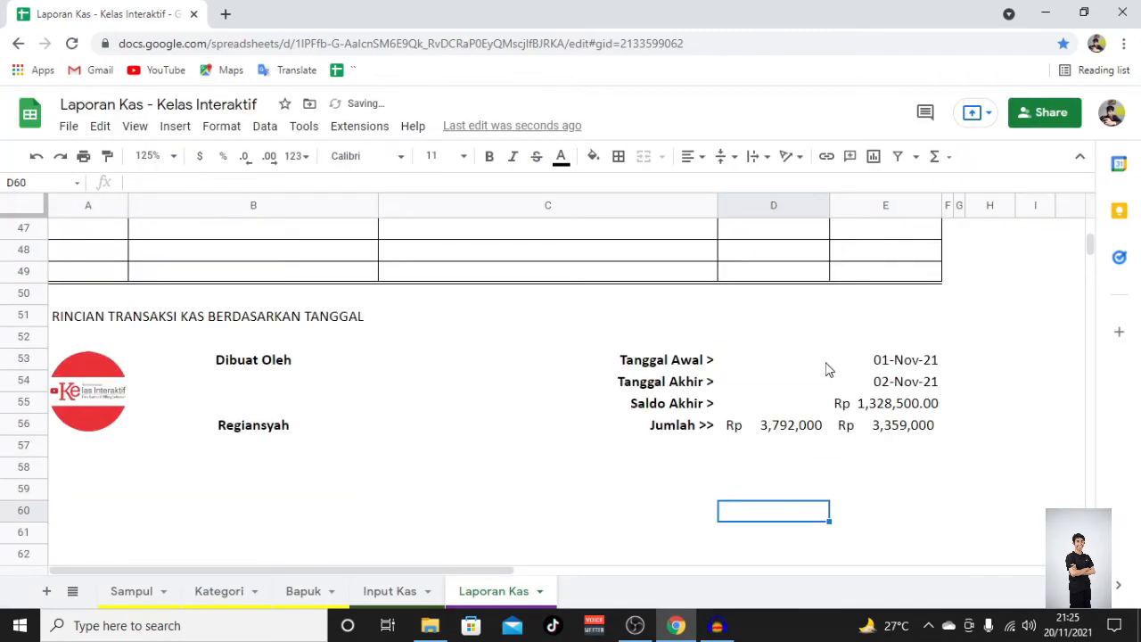
left_click(796, 408)
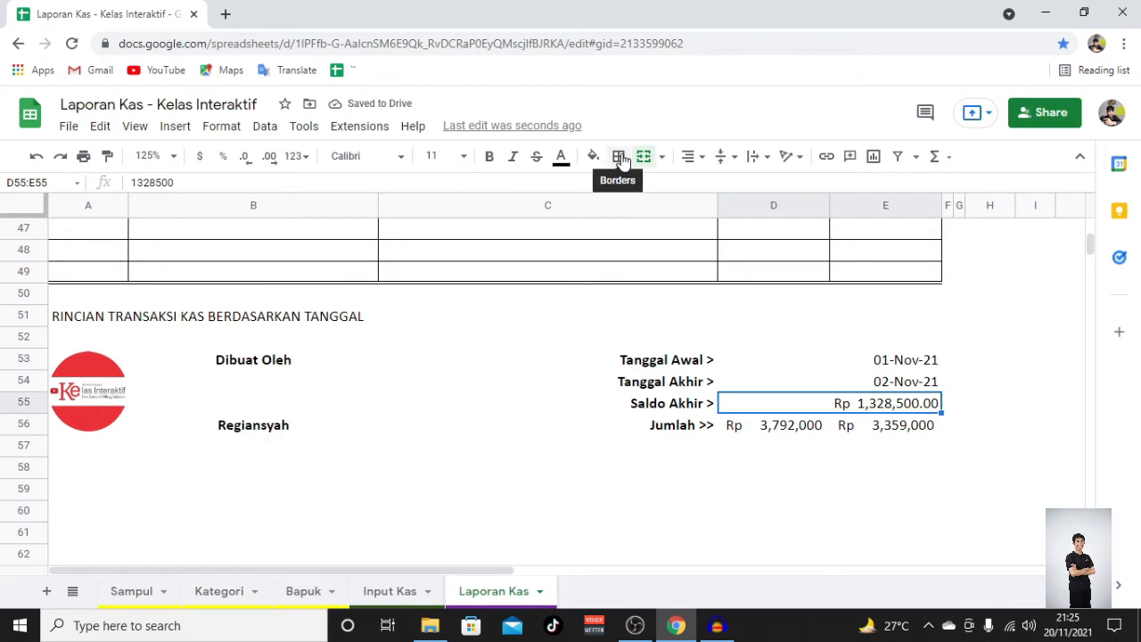
scroll(794, 362, "up", 15)
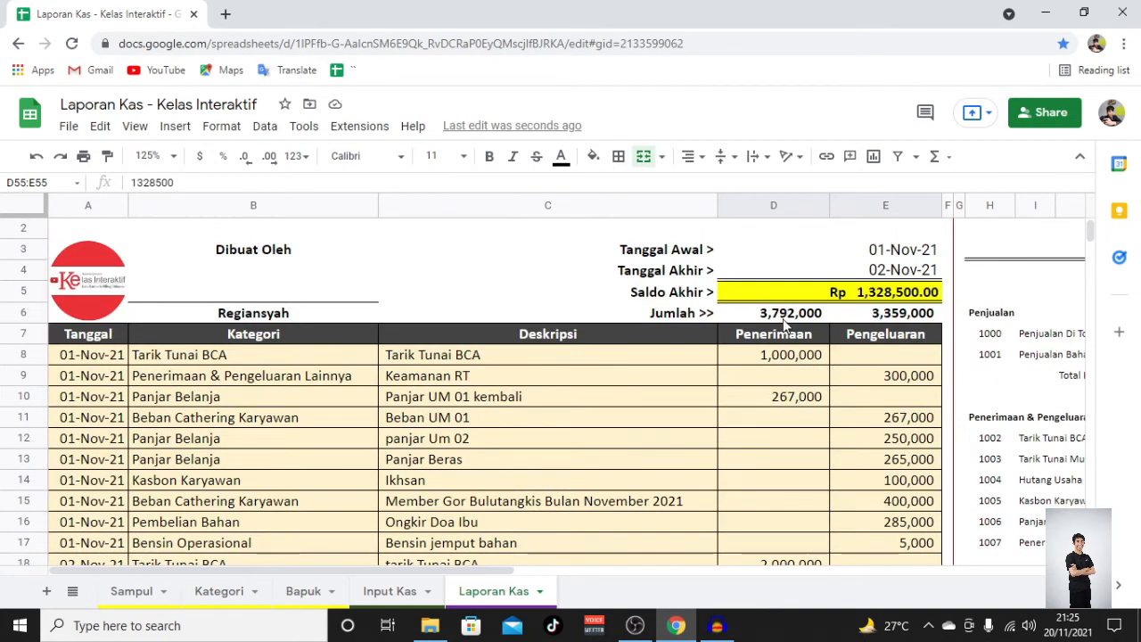
left_click(785, 321)
scroll(847, 330, "down", 15)
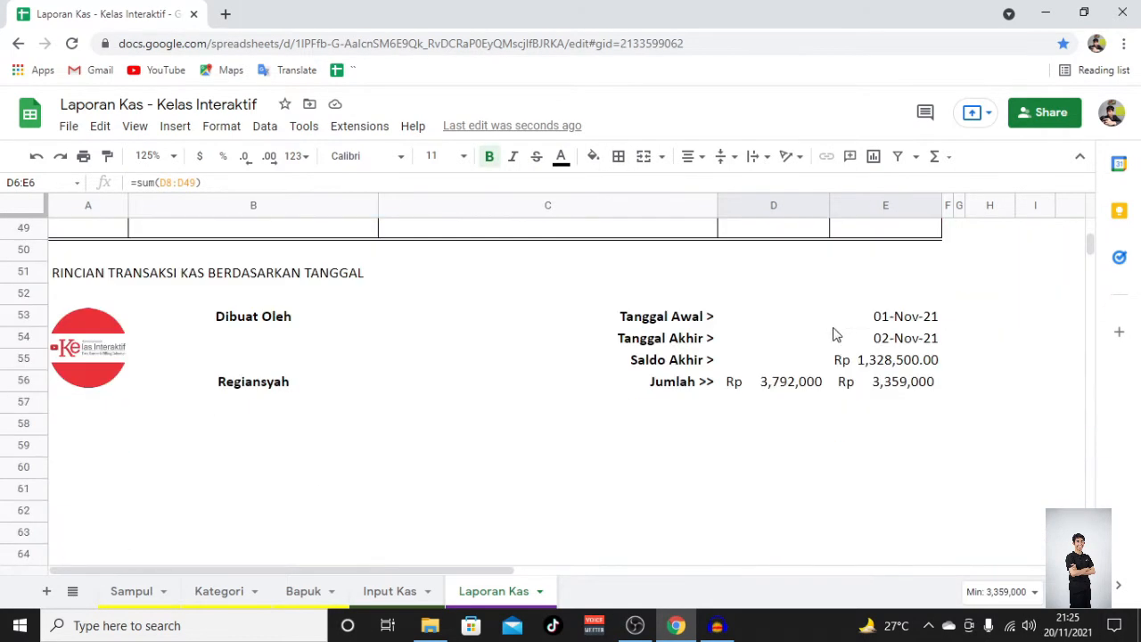
left_click_drag(806, 388, 869, 383)
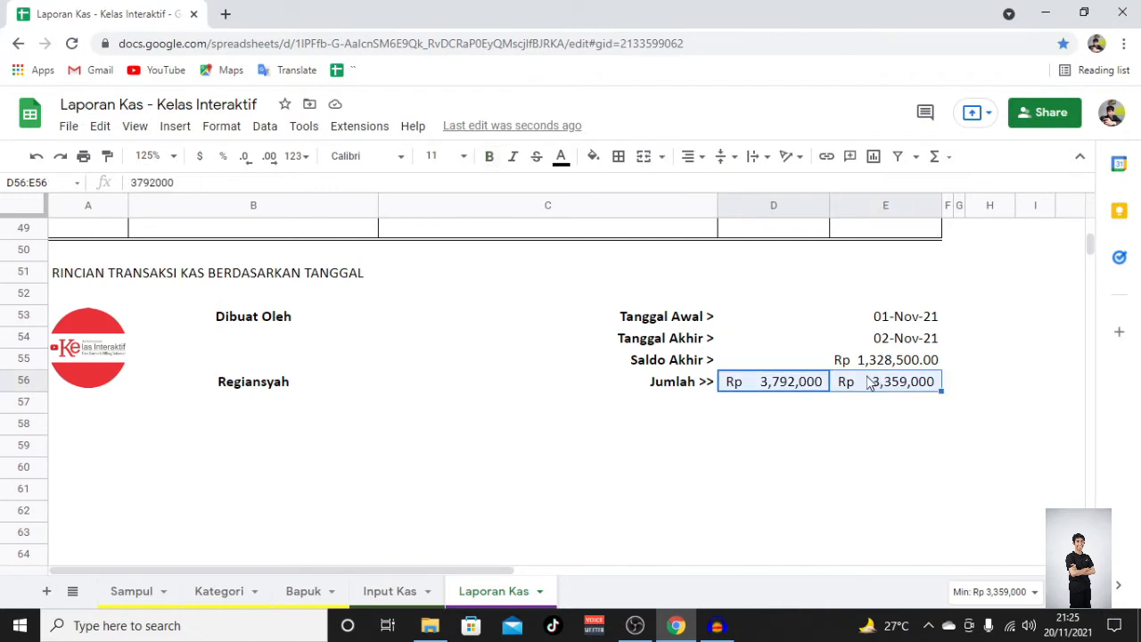
left_click(256, 130)
mouse_move(256, 198)
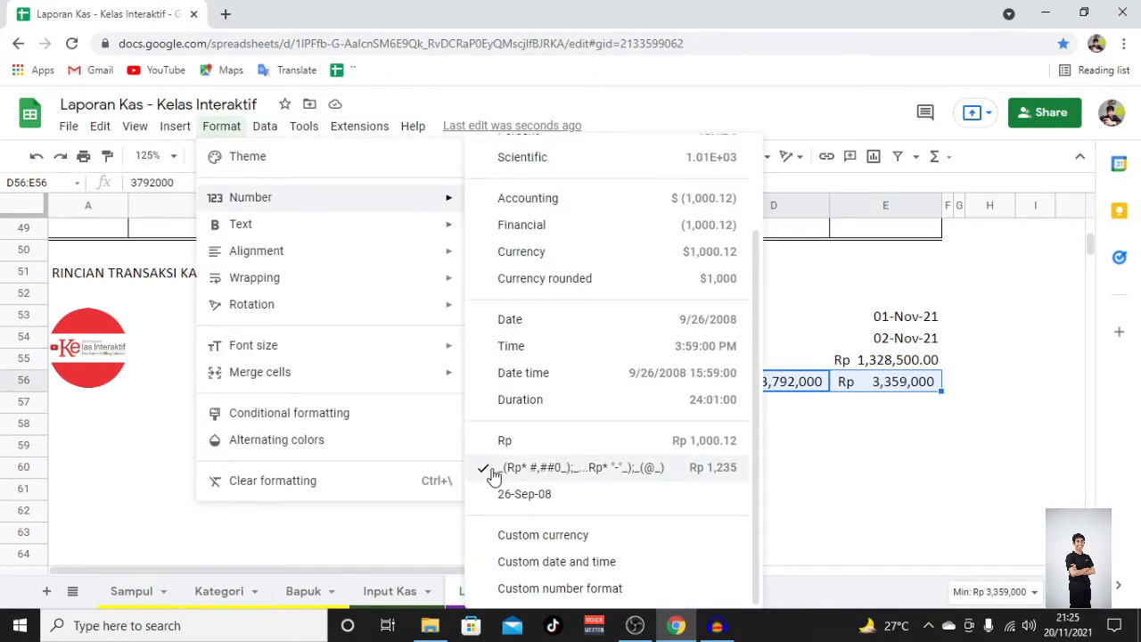
left_click(580, 591)
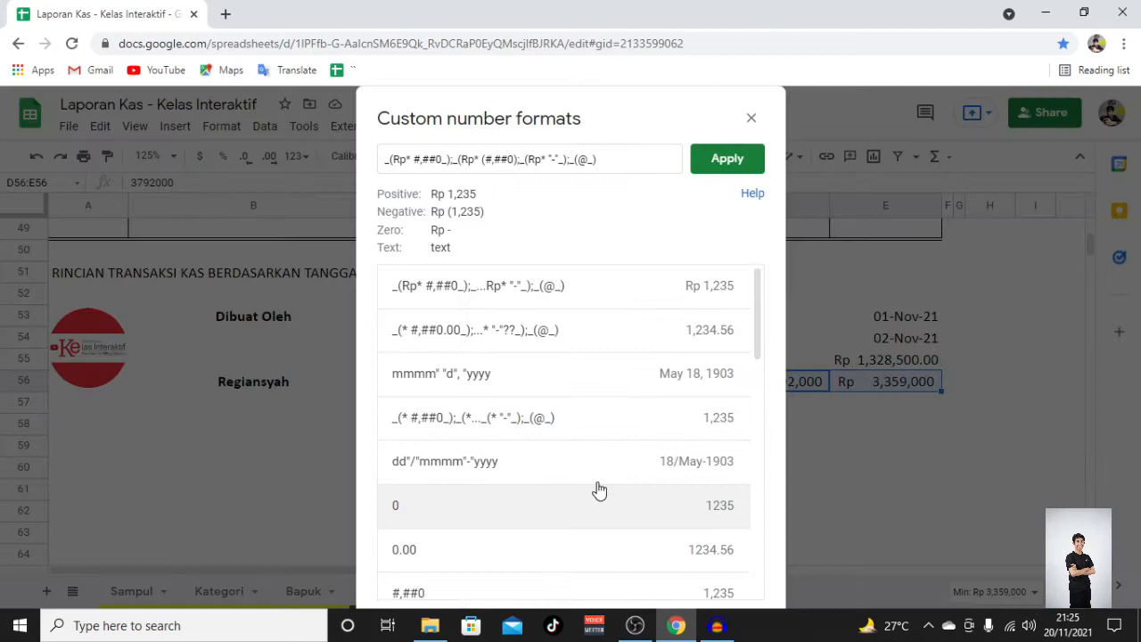
left_click(504, 339)
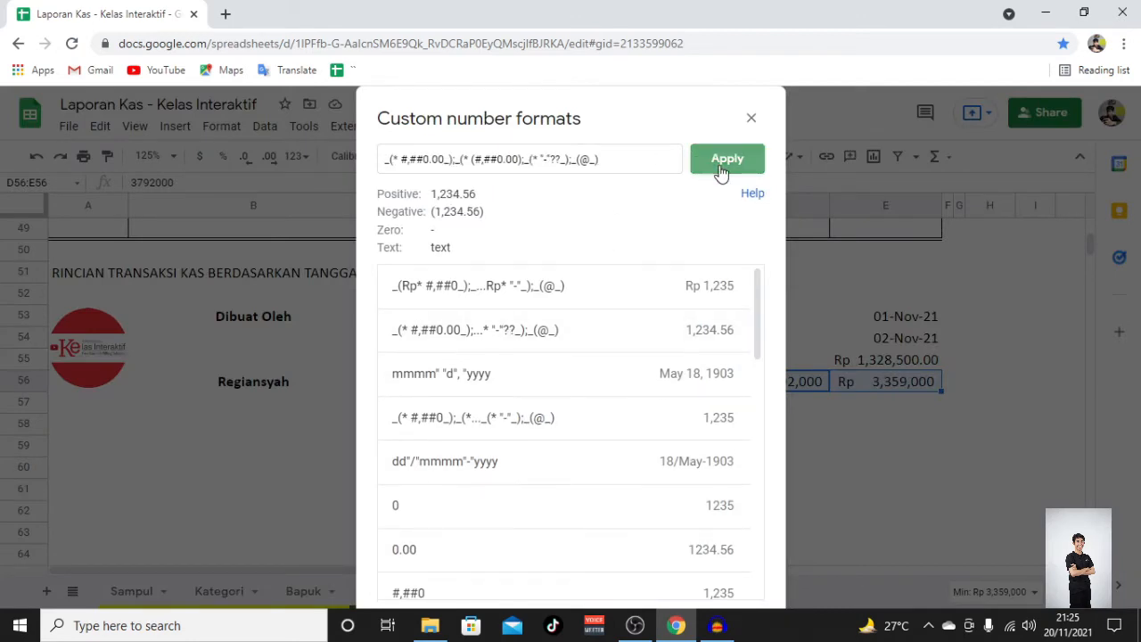
left_click(705, 159)
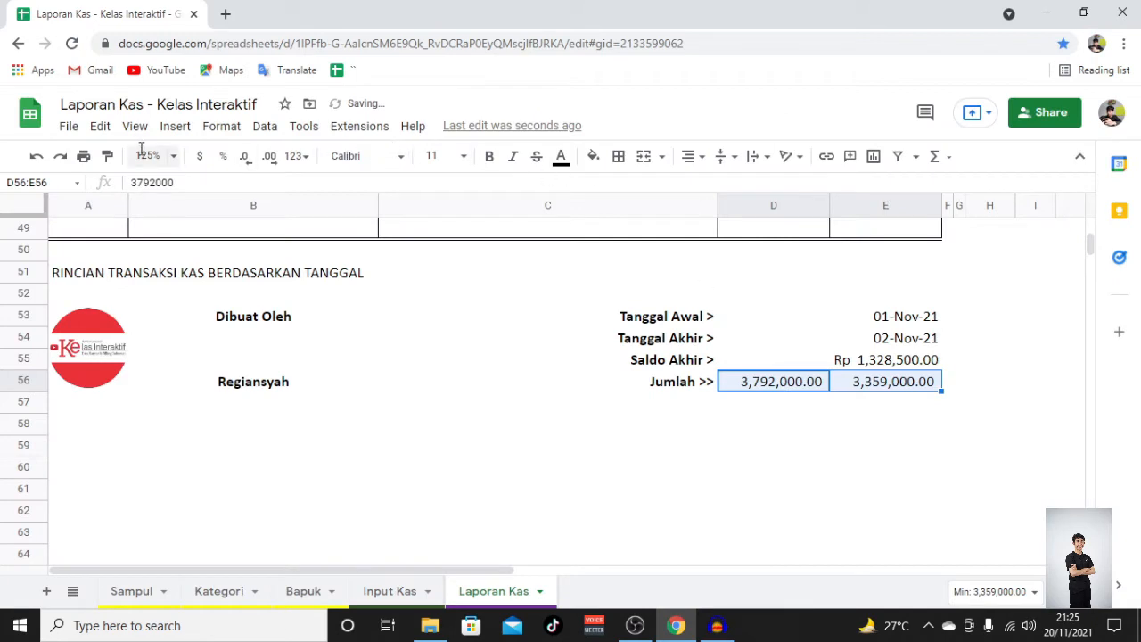
left_click(244, 158)
left_click(244, 158)
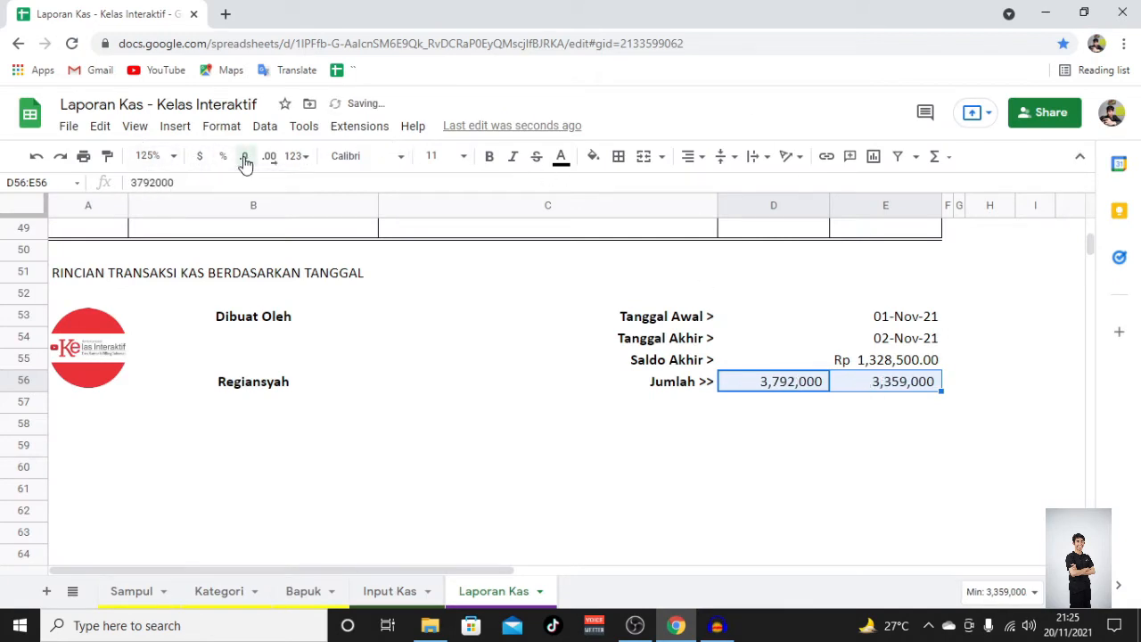
Step: Fill the merged Saldo Akhir amount cell D55:E55 with yellow
left_click(652, 428)
left_click(894, 364)
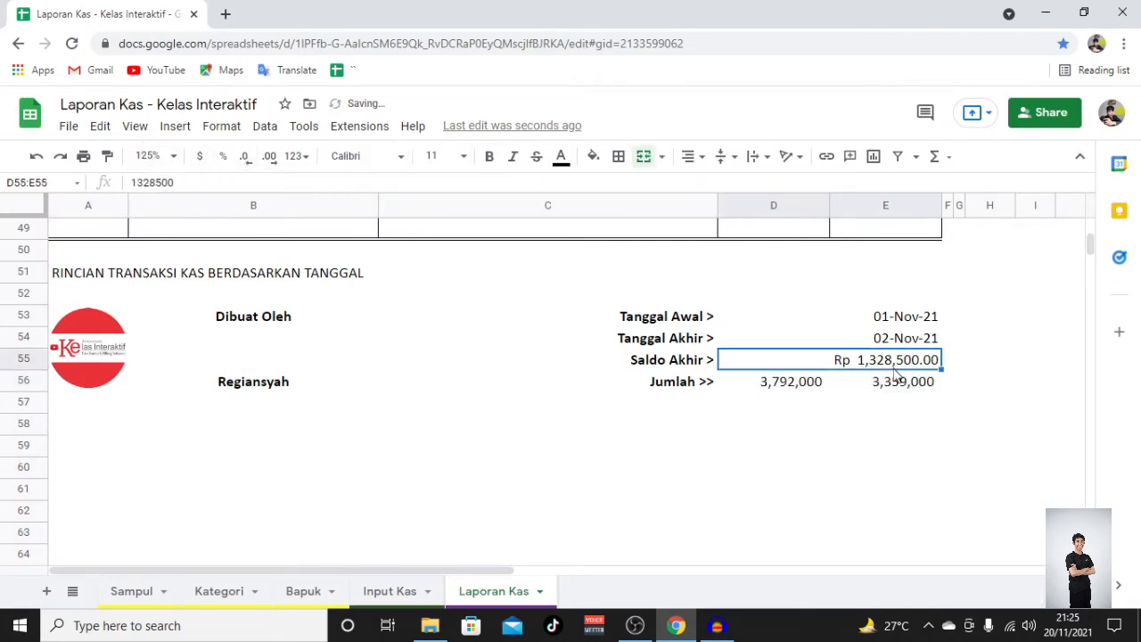
left_click(593, 156)
left_click(656, 317)
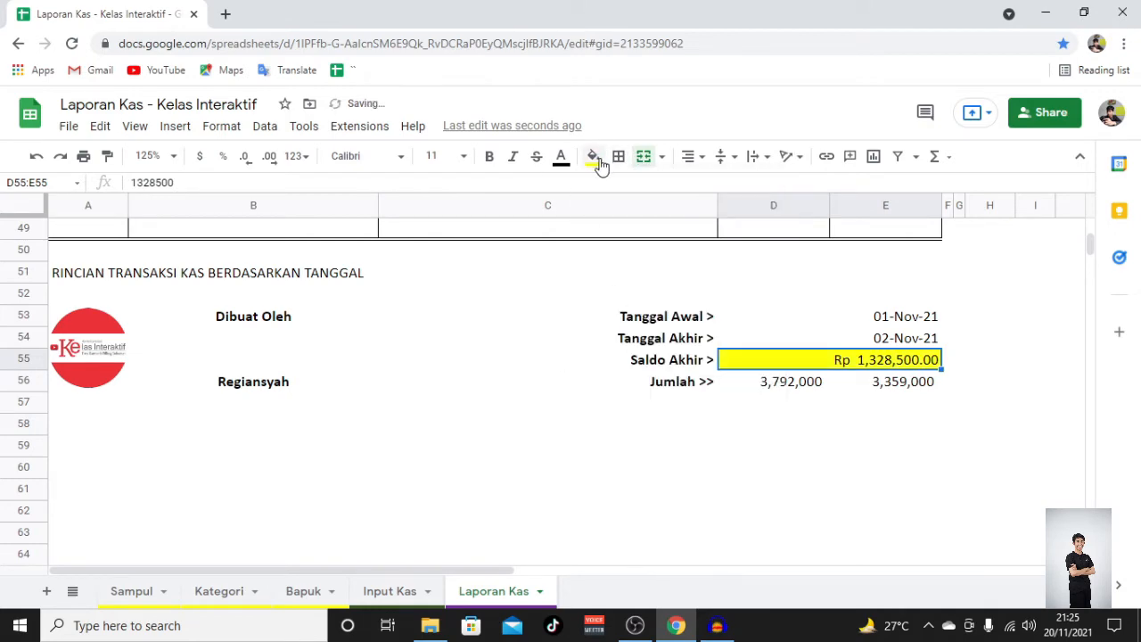
Step: Make the Saldo Akhir and Jumlah amounts in D55:E56 bold, matching the original report header
scroll(661, 349, "up", 1)
scroll(664, 350, "up", 10)
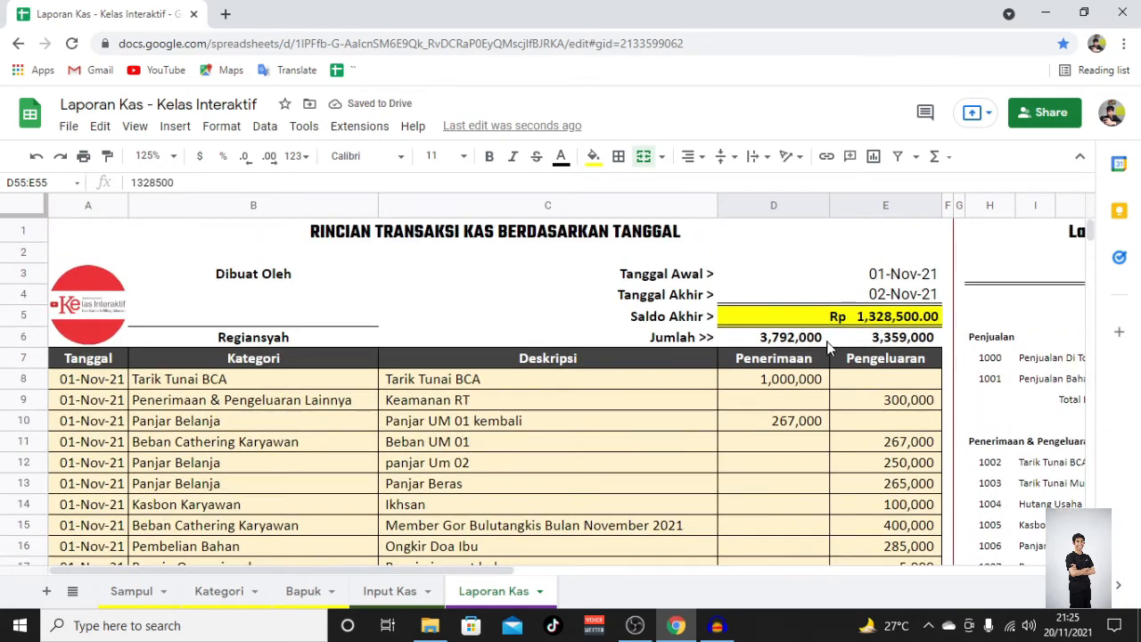
scroll(838, 323, "down", 3)
scroll(812, 323, "up", 3)
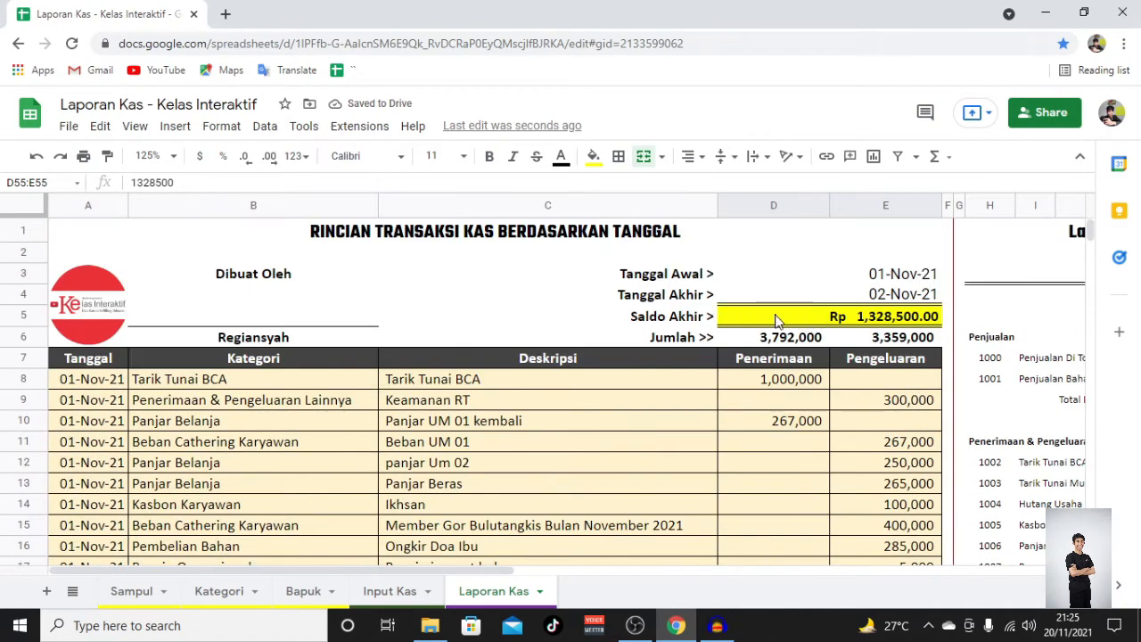
scroll(776, 321, "down", 10)
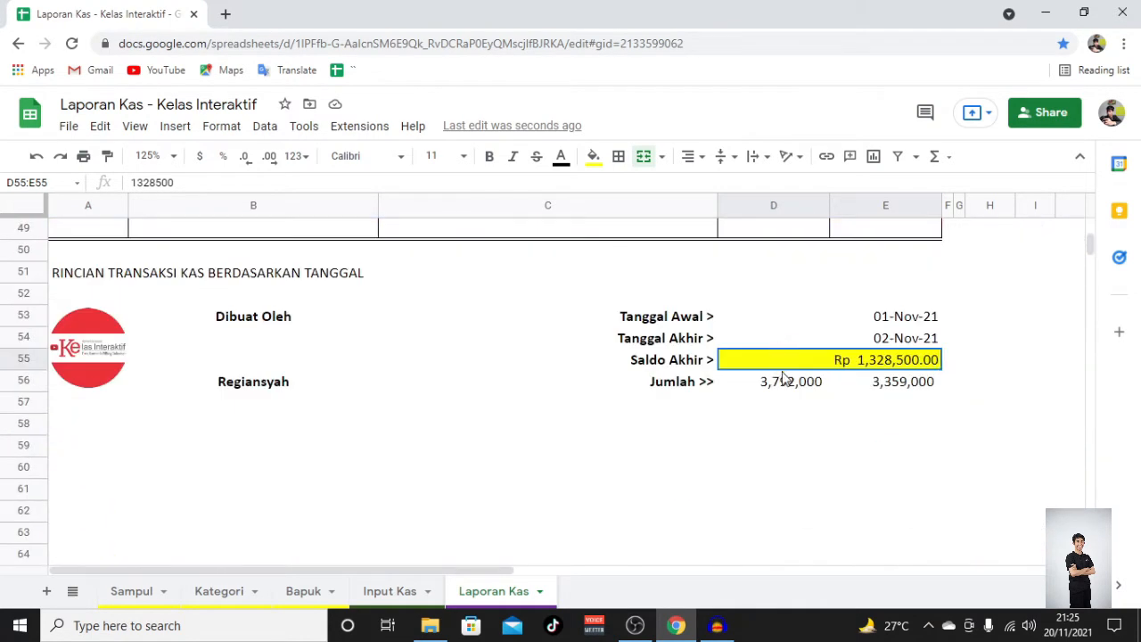
left_click(798, 383, "shift")
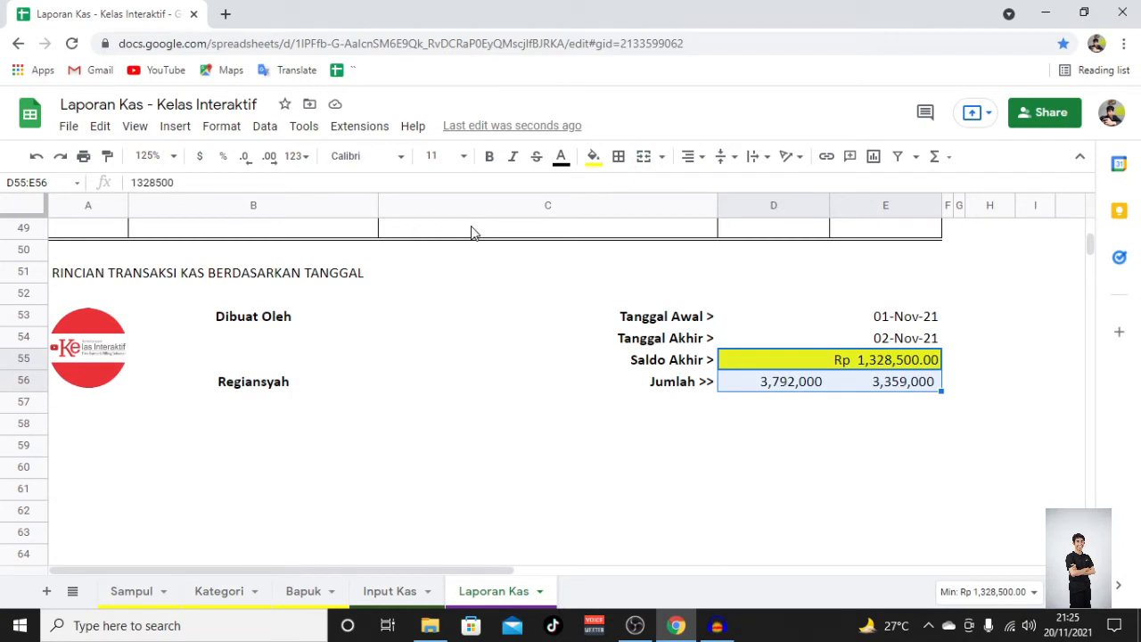
left_click(489, 156)
left_click_drag(895, 461, 888, 451)
Step: Add double-line borders above and below the merged Saldo Akhir cell D55:E55
left_click(817, 360)
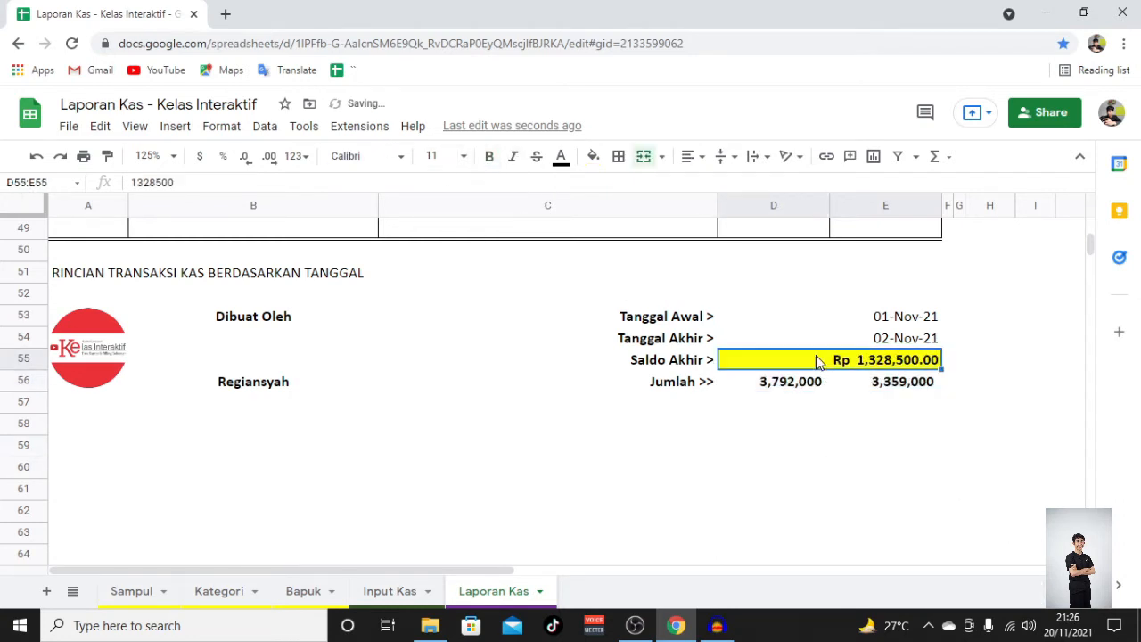
left_click(618, 157)
left_click(748, 214)
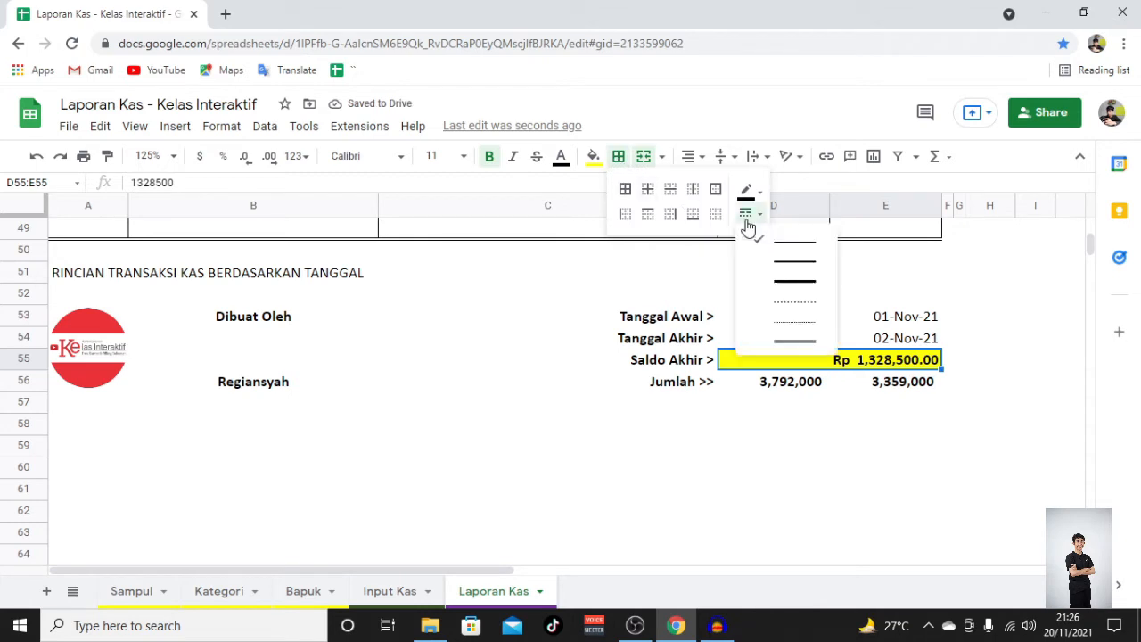
left_click(789, 342)
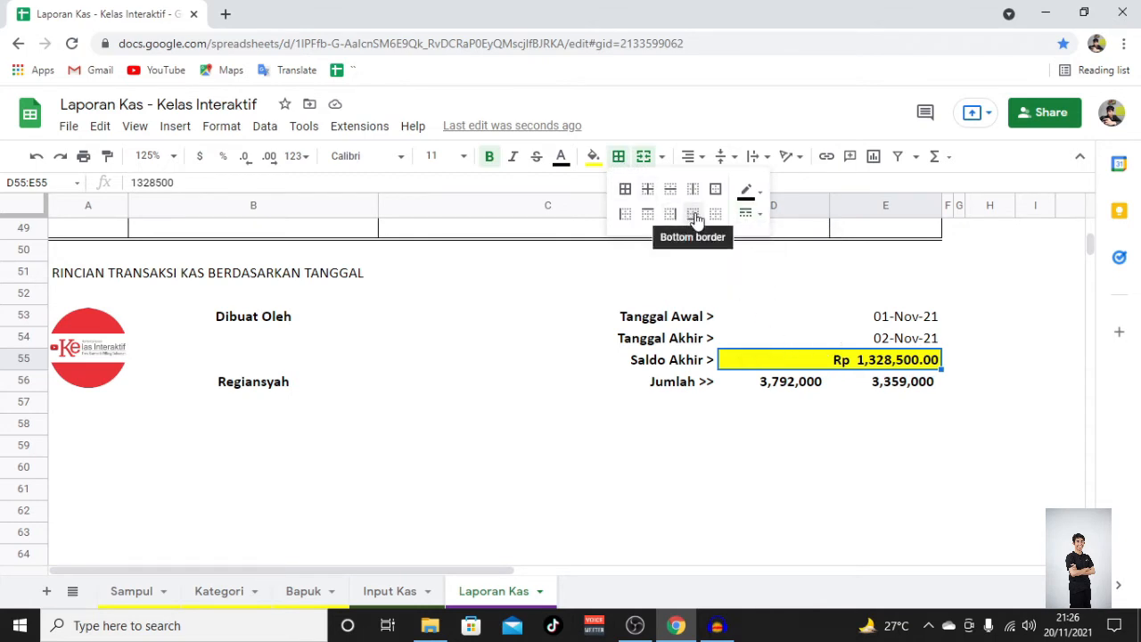
left_click(693, 216)
left_click(648, 215)
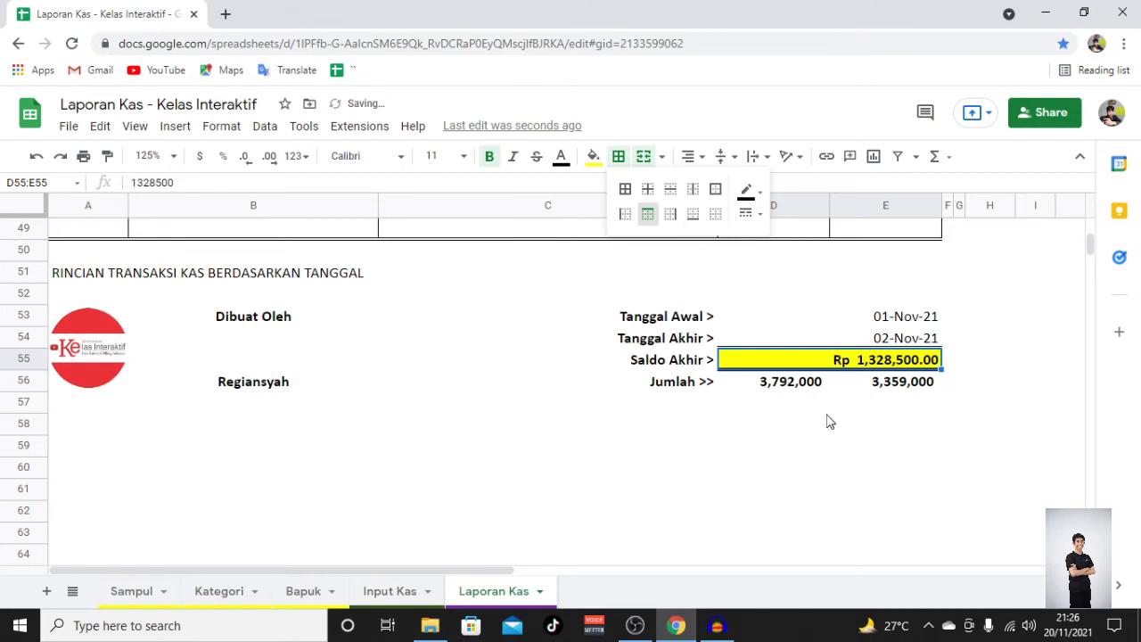
left_click(826, 403)
left_click(501, 383)
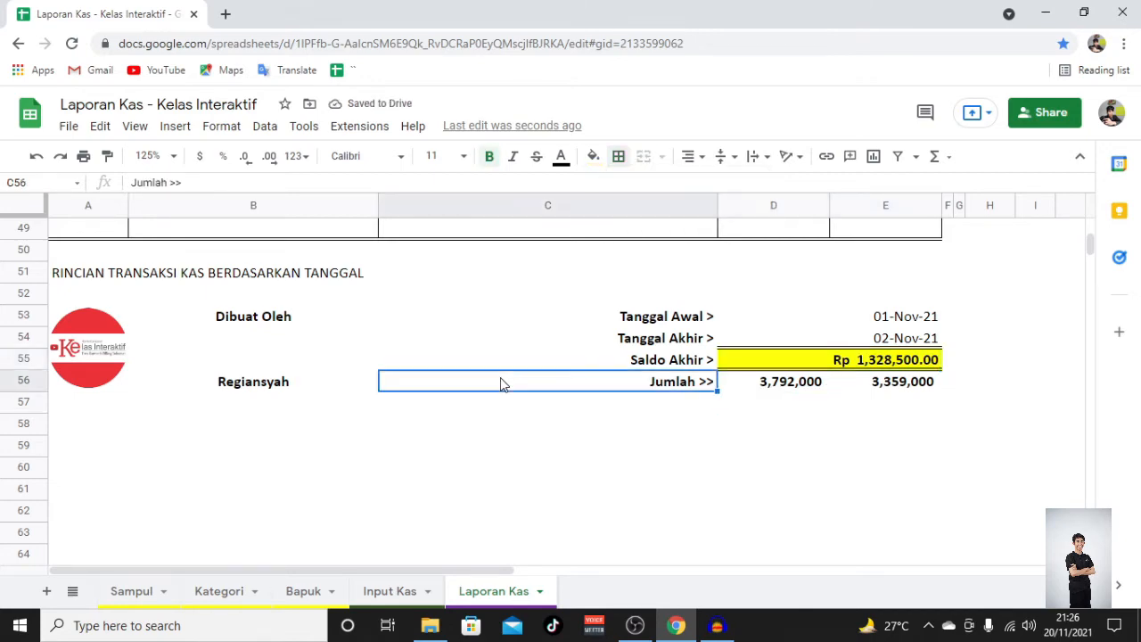
Step: Copy the column headers Tanggal to Pengeluaran from A7:E7 and paste only their values into row 57 starting at A57
scroll(268, 383, "up", 10)
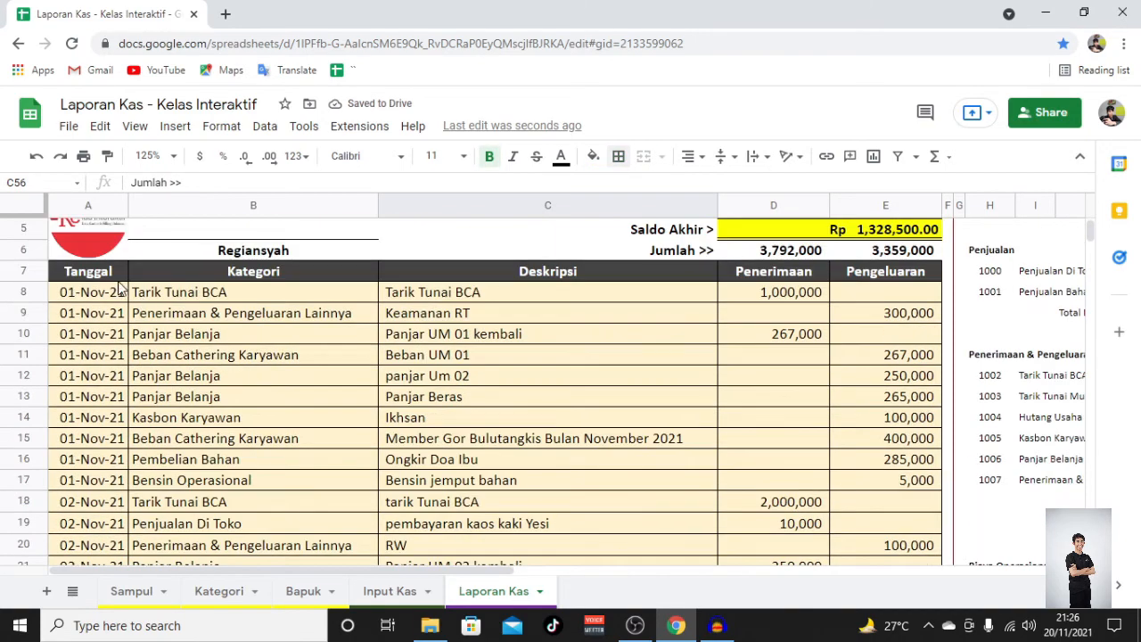
left_click_drag(101, 281, 874, 283)
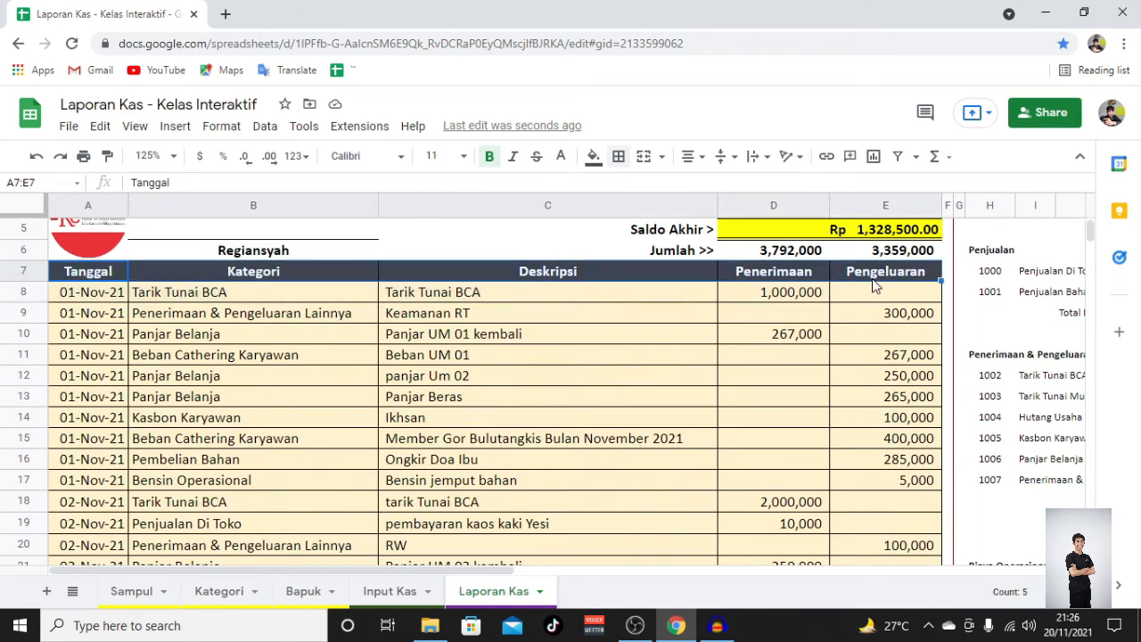
right_click(870, 276)
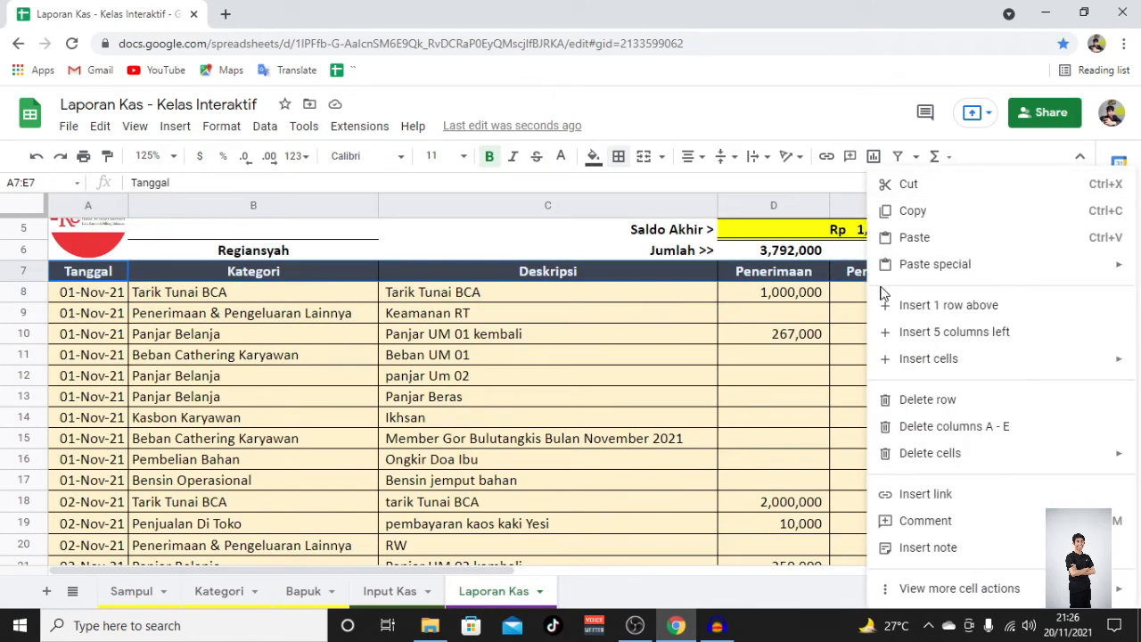
left_click(906, 211)
scroll(294, 373, "down", 10)
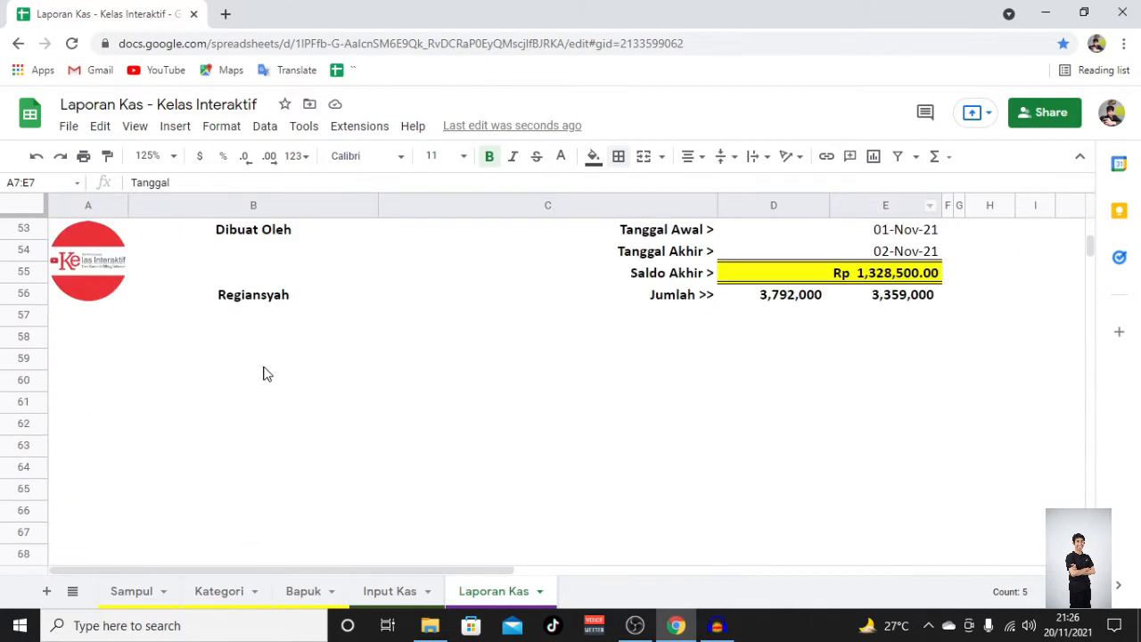
left_click(73, 321)
right_click(72, 324)
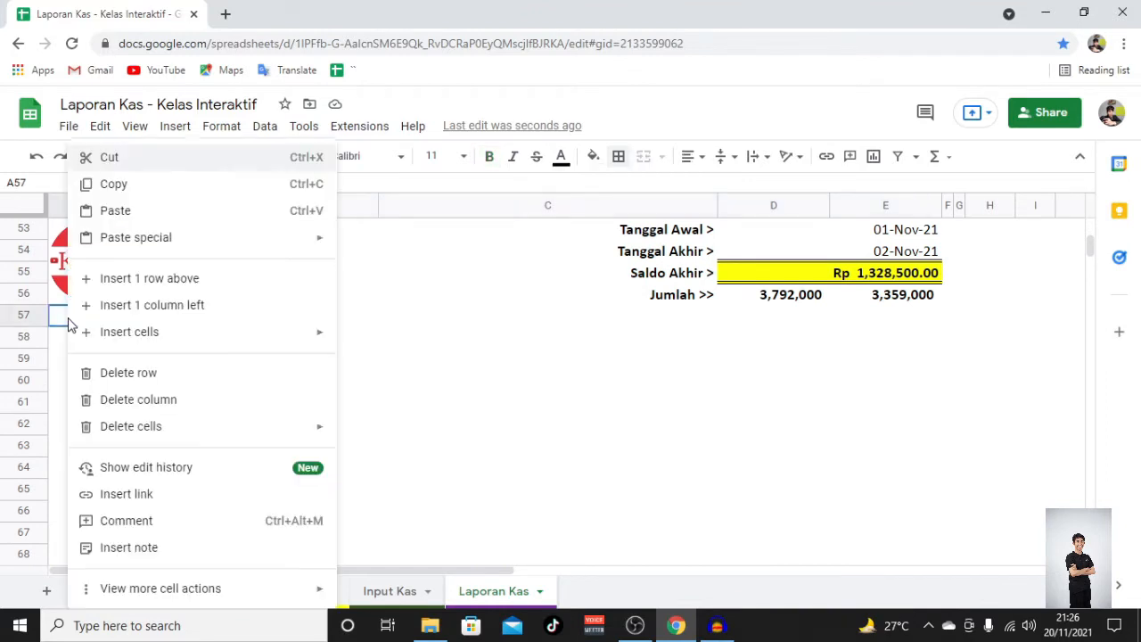
mouse_move(163, 242)
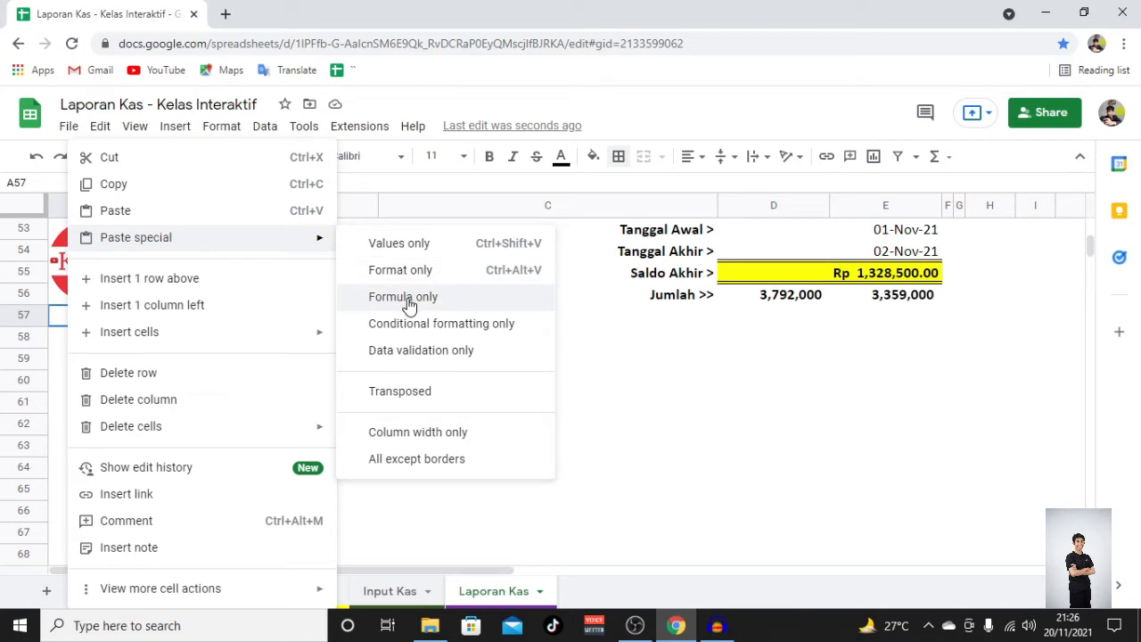
left_click(390, 246)
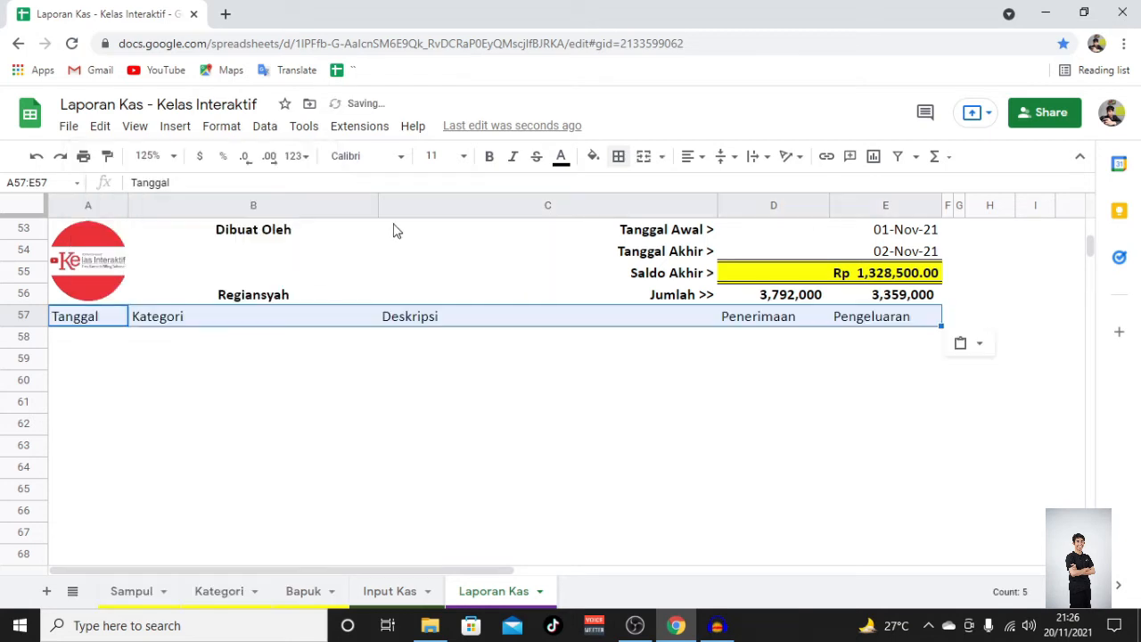
Step: Format the header row A57:E57 with a dark grey fill, white text and centred alignment
left_click(593, 157)
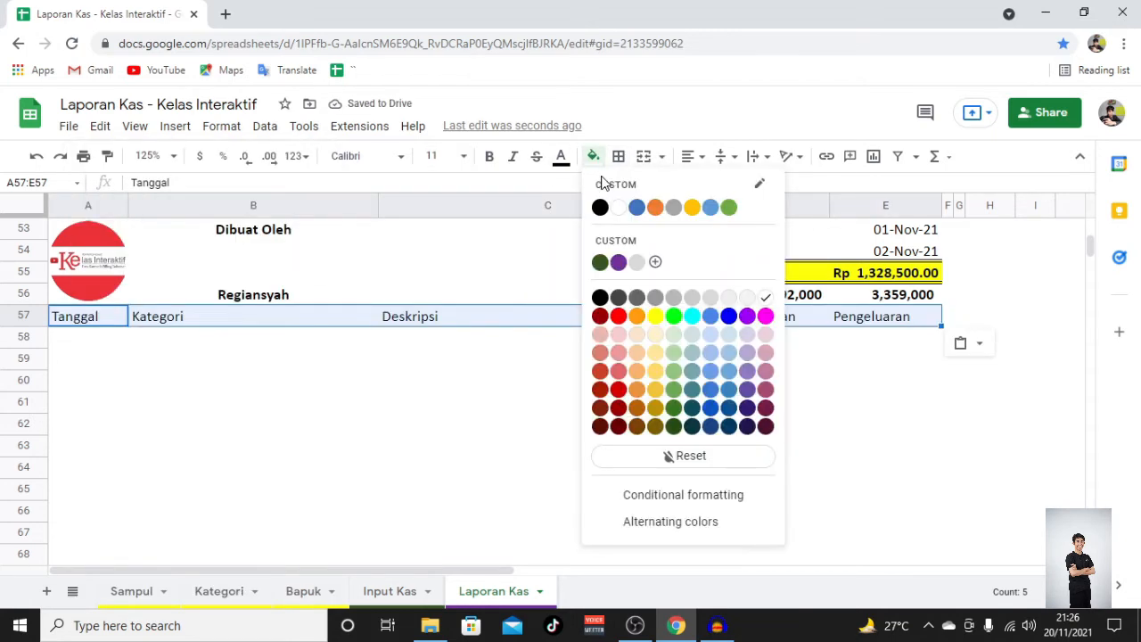
left_click(619, 297)
left_click(561, 157)
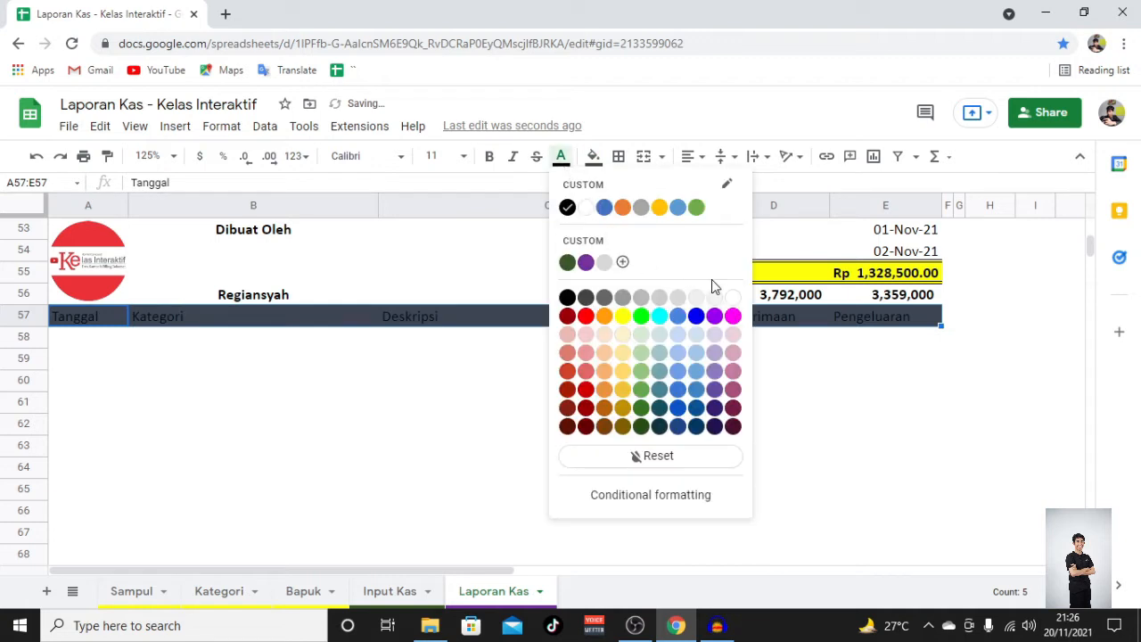
left_click(732, 297)
left_click(689, 156)
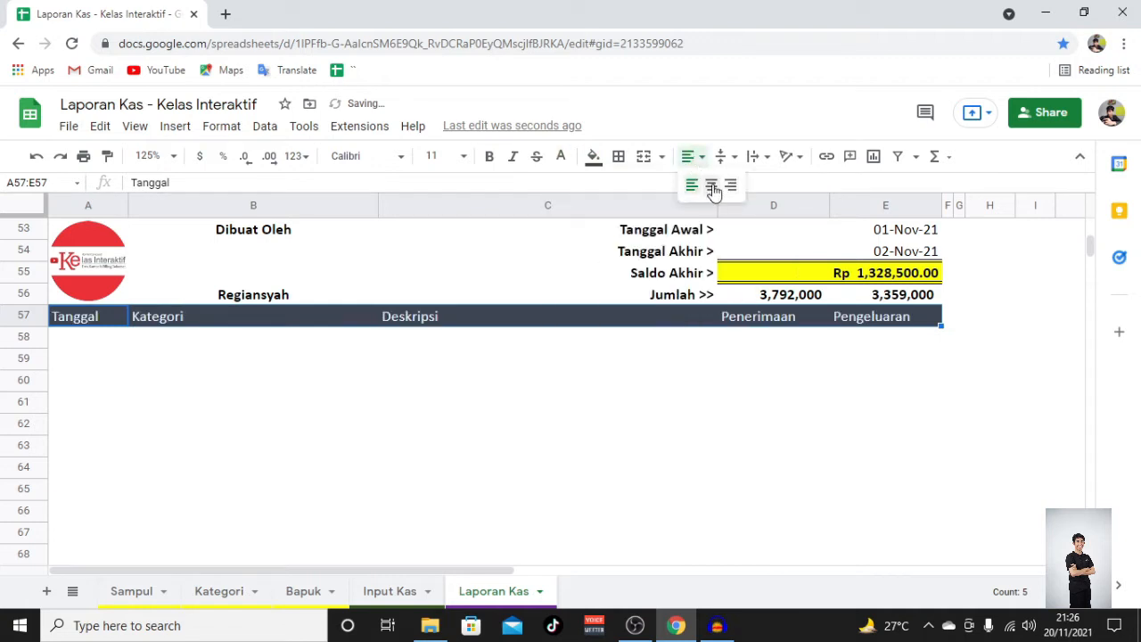
left_click(711, 186)
left_click(121, 337)
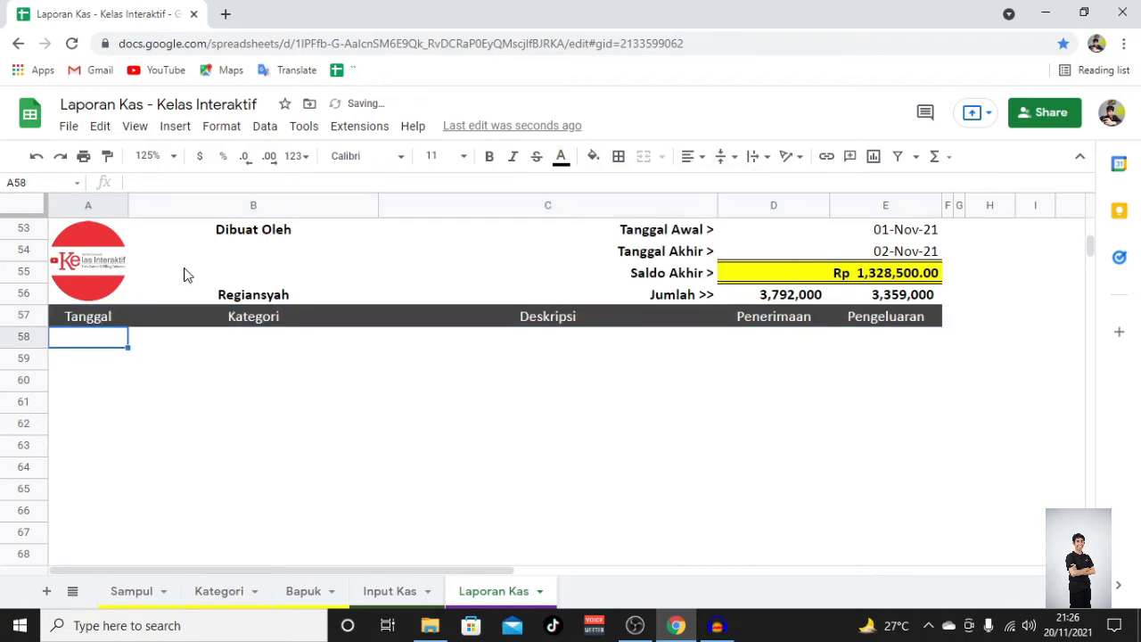
Step: Start an INDEX formula in A58 of Laporan Kas, using the Input Kas sheet's Tanggal range I1:I91 as its reference
scroll(168, 272, "up", 3)
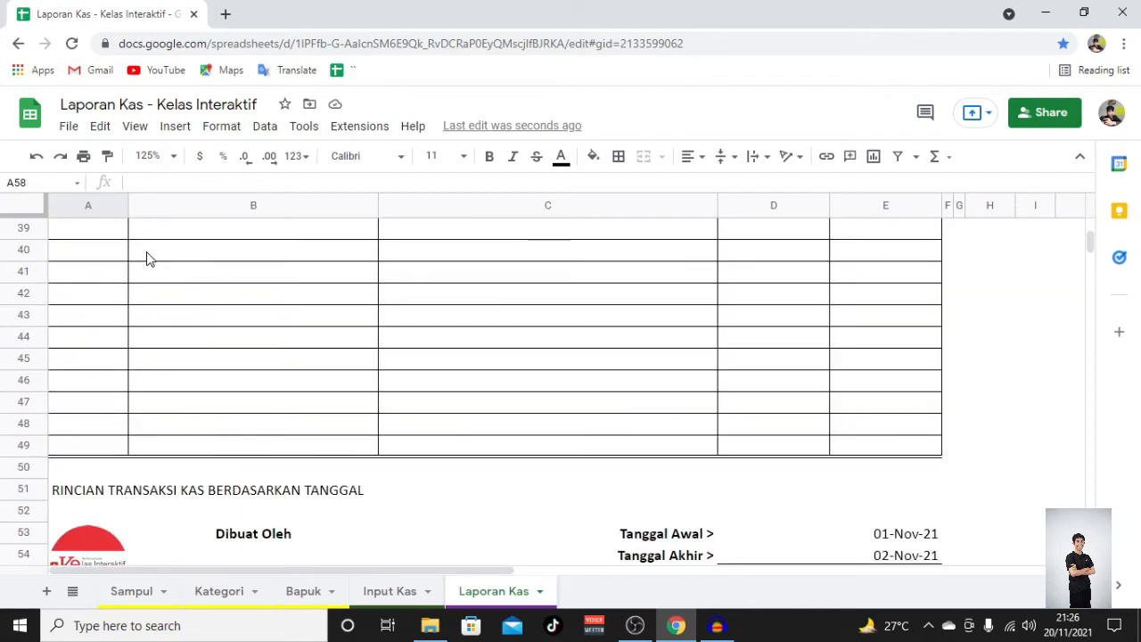
scroll(145, 272, "down", 3)
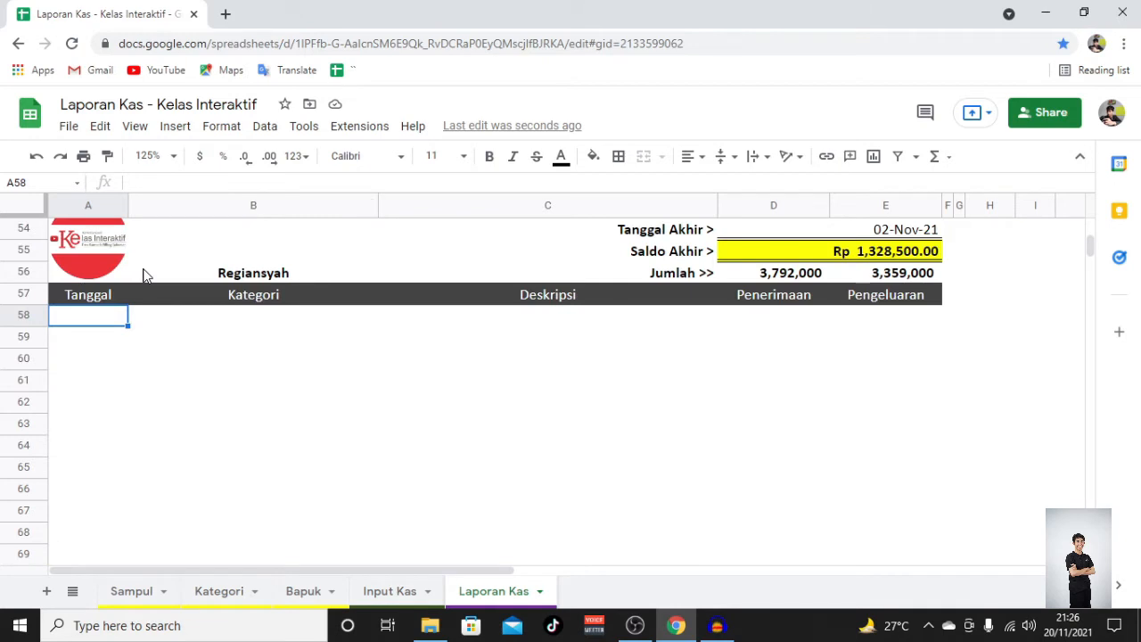
type("=index")
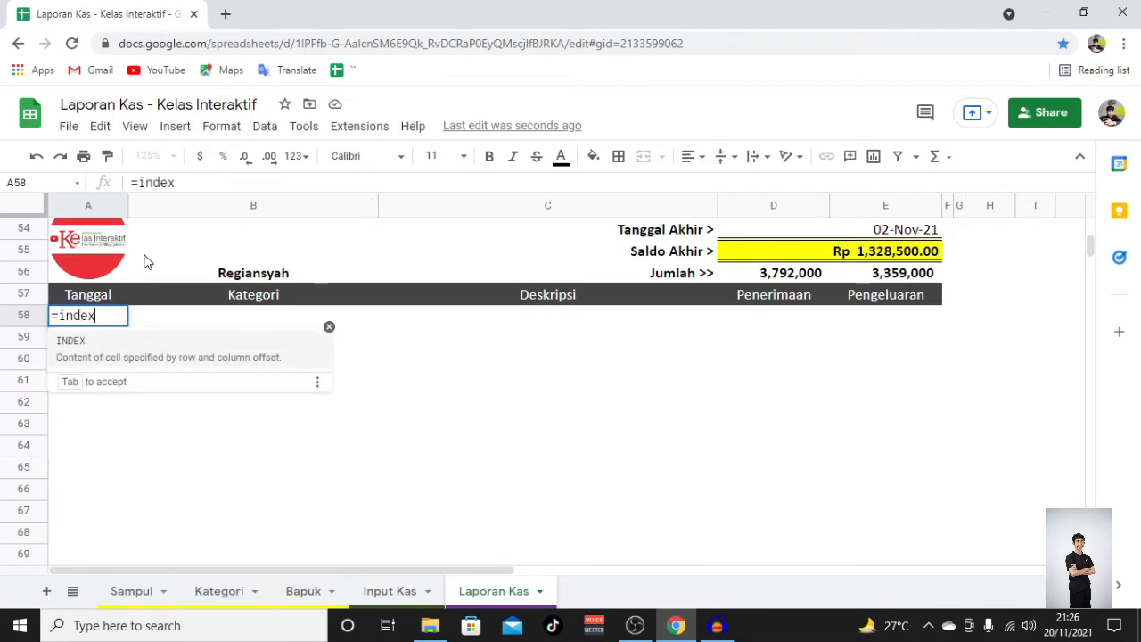
type("(")
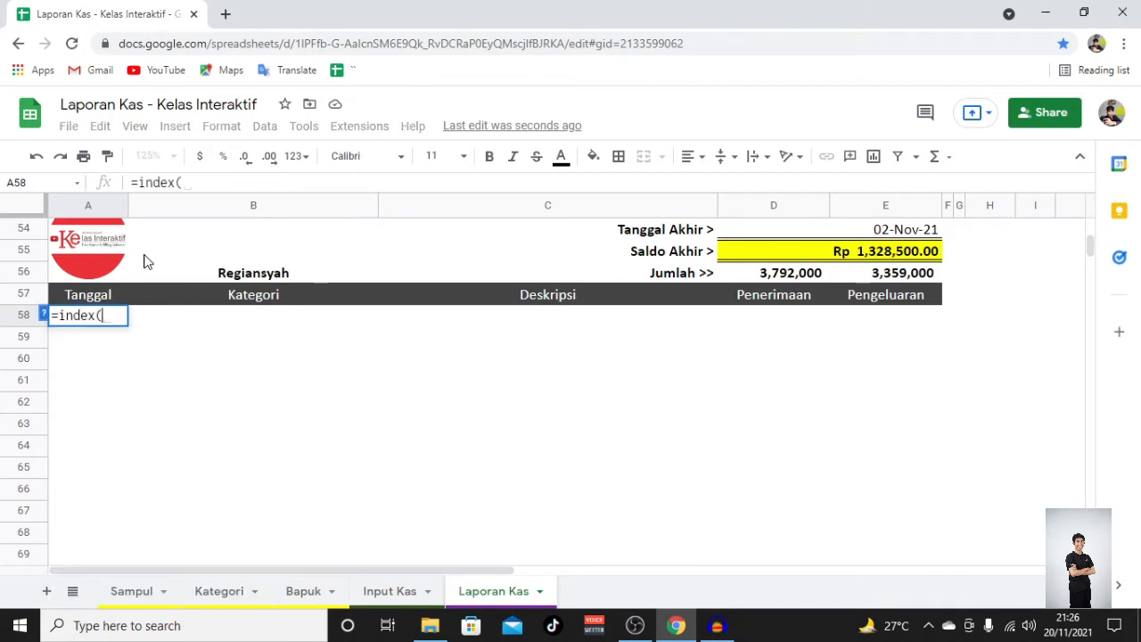
left_click(43, 313)
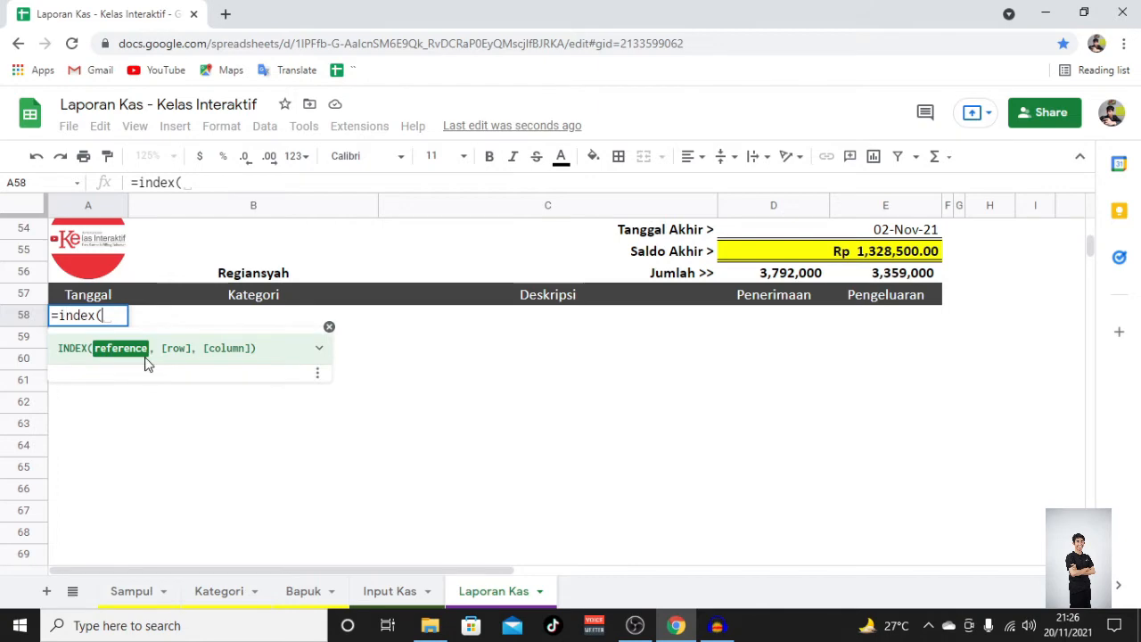
left_click(373, 596)
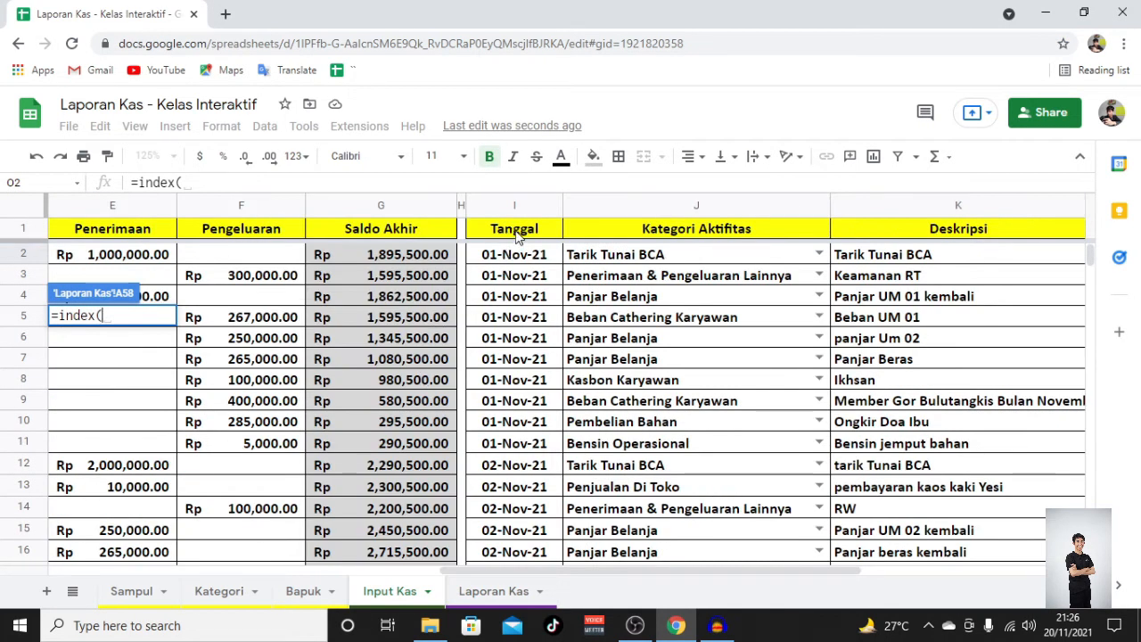
left_click(516, 234)
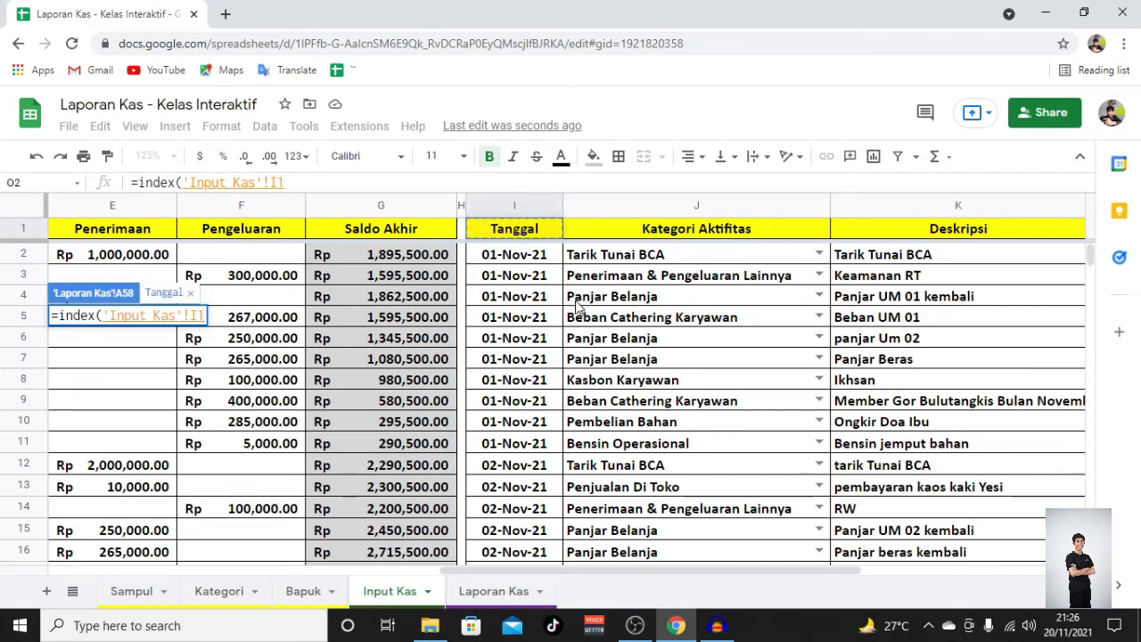
key("ctrl+shift+Down")
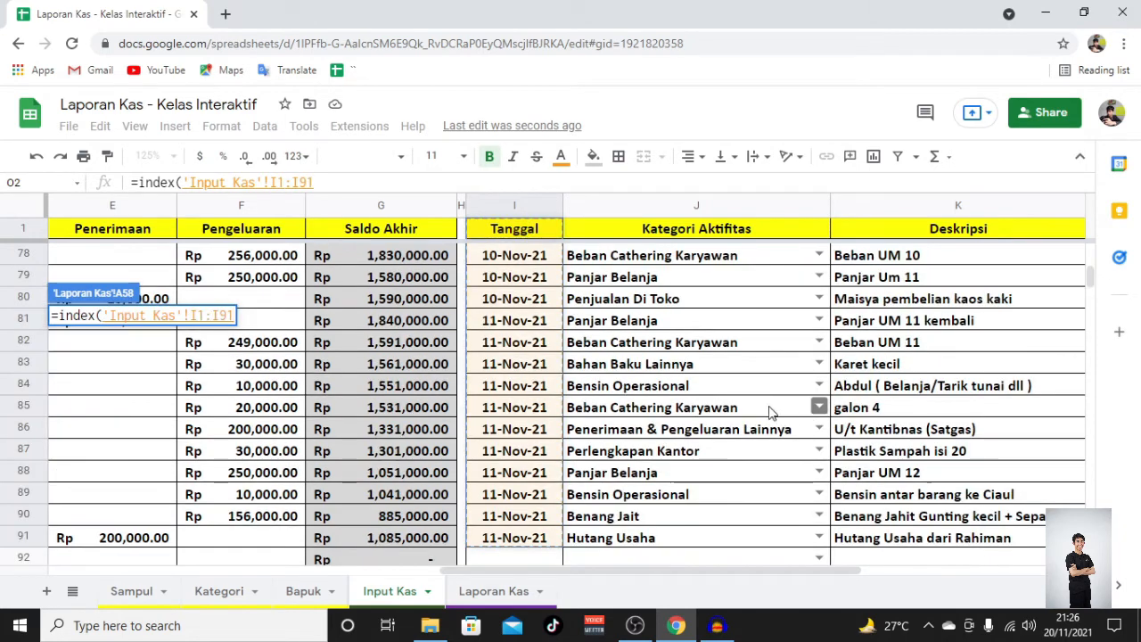
Step: Extend the INDEX reference to 'Input Kas'!I1:I280 and check that it reaches the last row of the input table
scroll(588, 405, "down", 10)
scroll(564, 411, "down", 3)
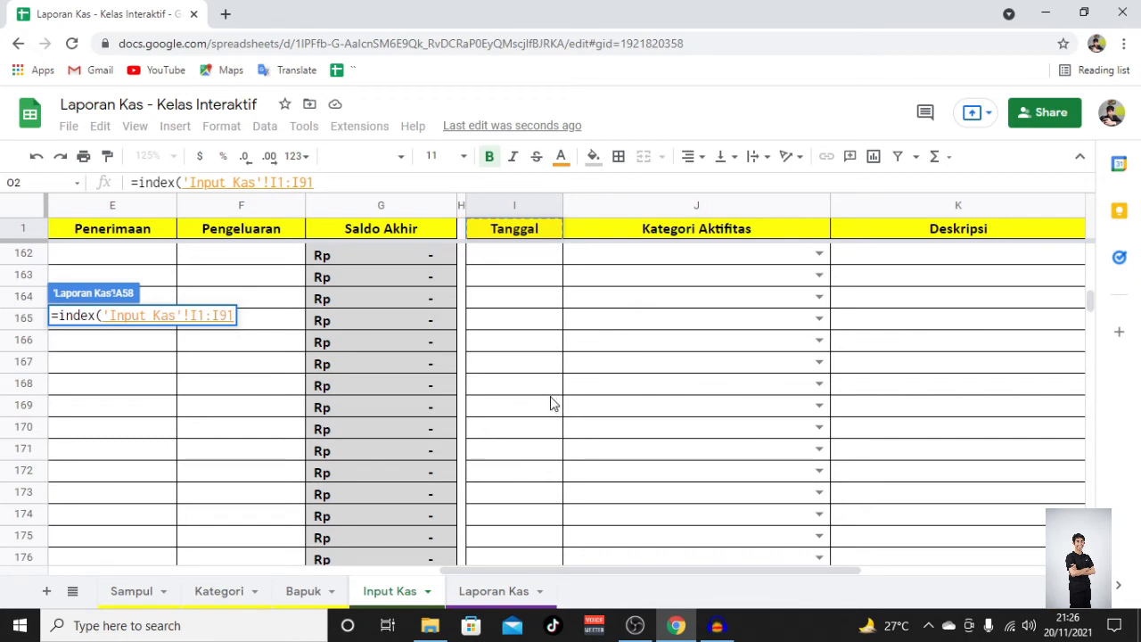
key("BackSpace")
key("BackSpace")
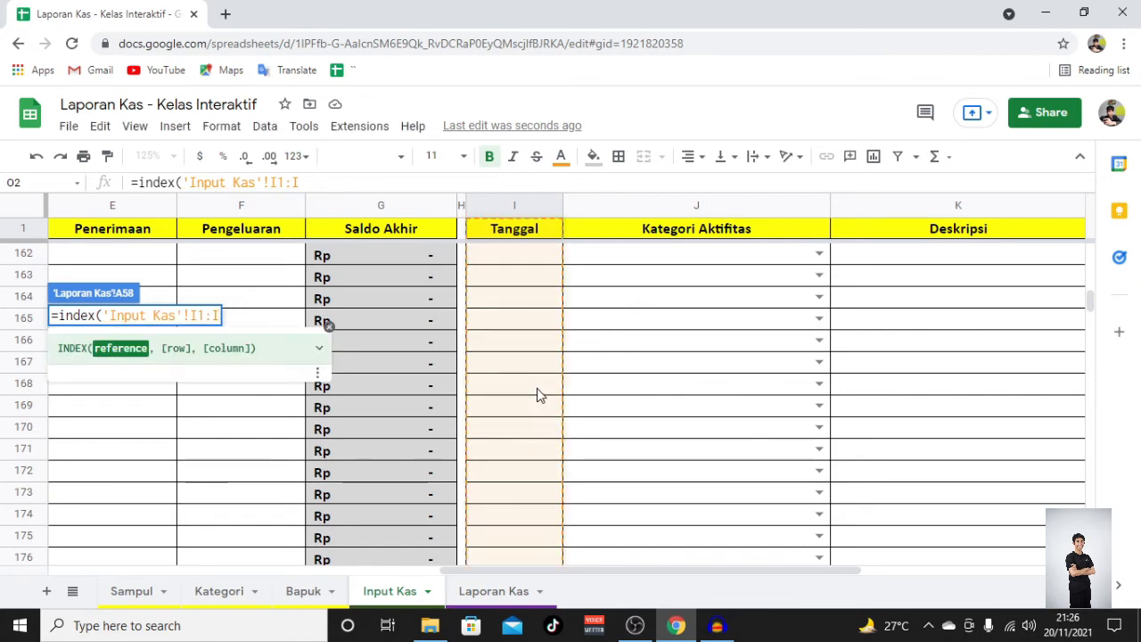
type("28")
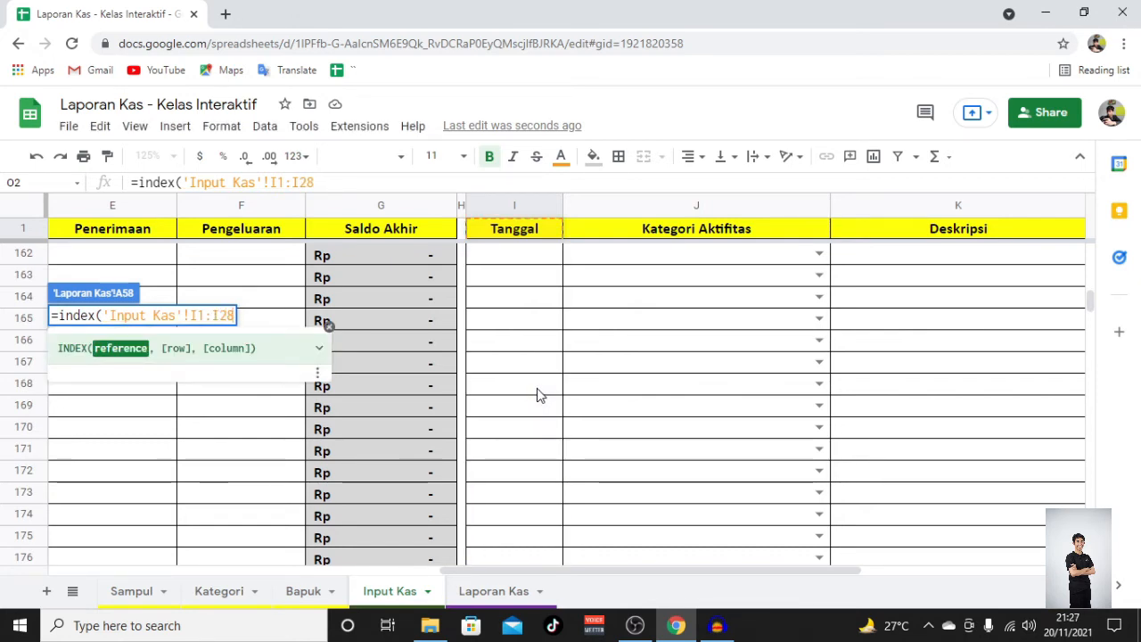
type("0")
scroll(553, 504, "down", 18)
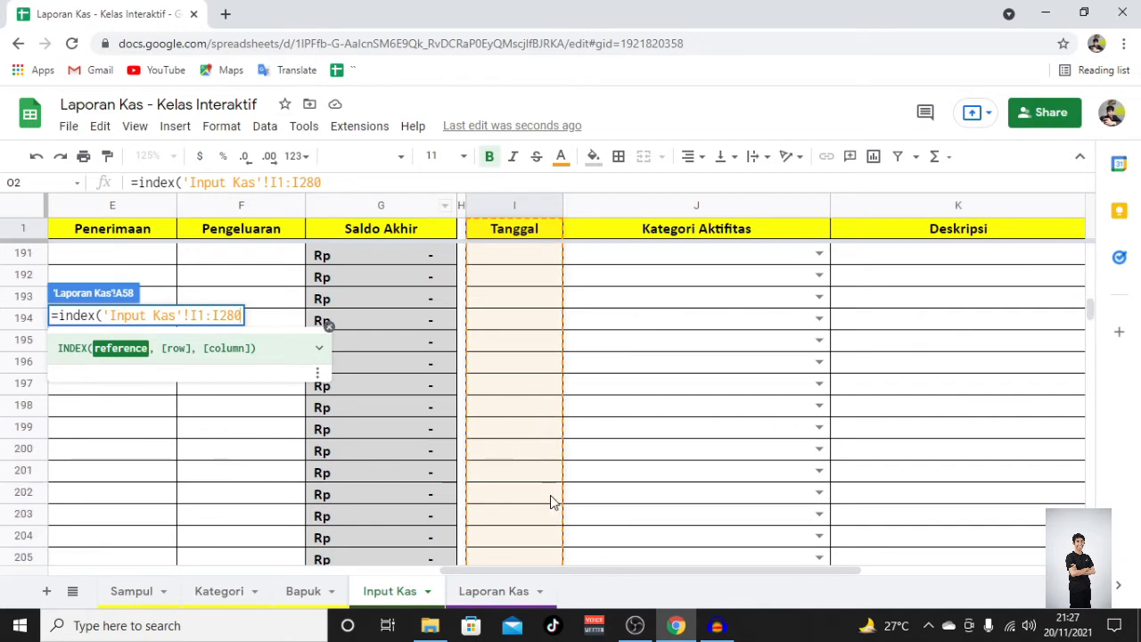
mouse_move(1089, 314)
left_mouse_down()
mouse_move(1088, 342)
mouse_move(1090, 331)
left_mouse_up()
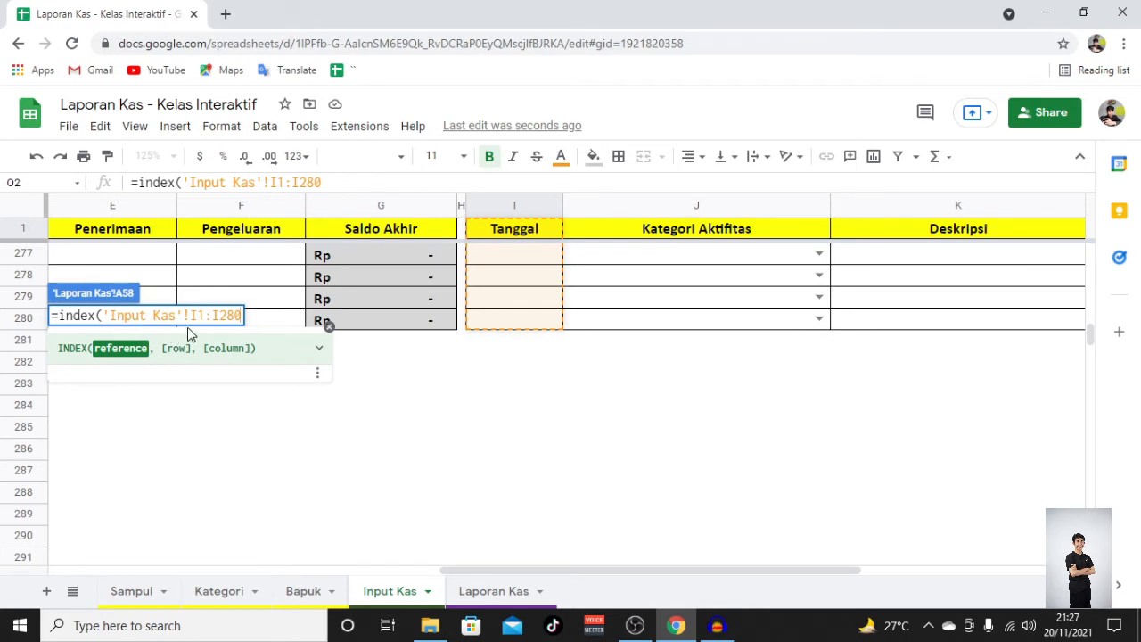
Step: Commit the INDEX formula in A58 with the reference 'Input Kas'!I1:I280 and recheck its arguments
scroll(586, 382, "right", 5)
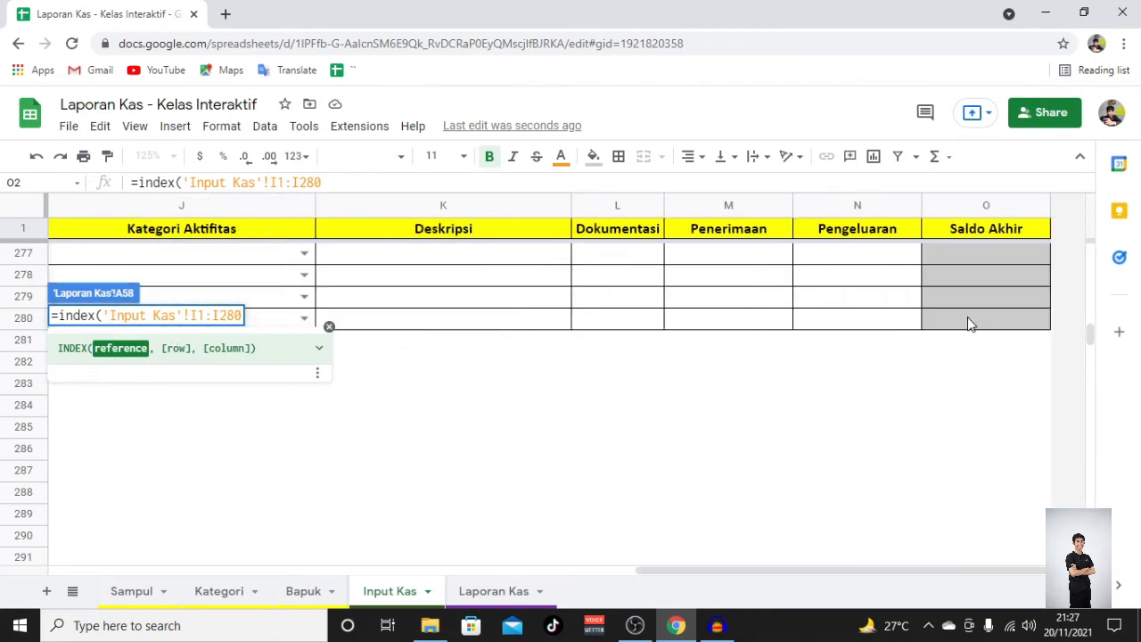
key("Return")
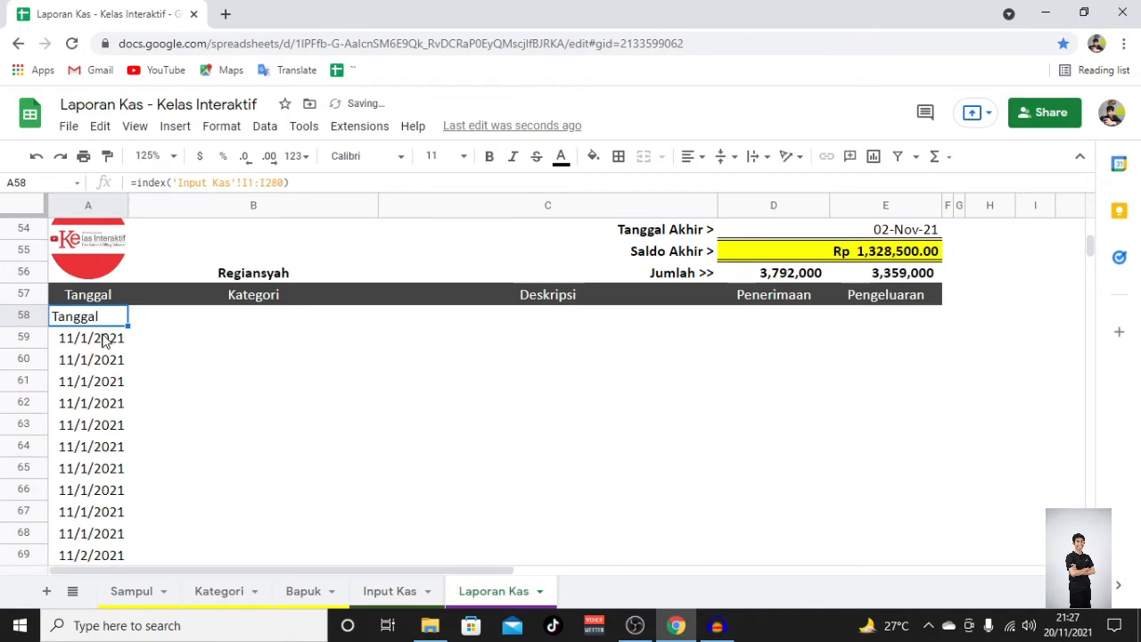
scroll(140, 290, "down", 1)
key("Return")
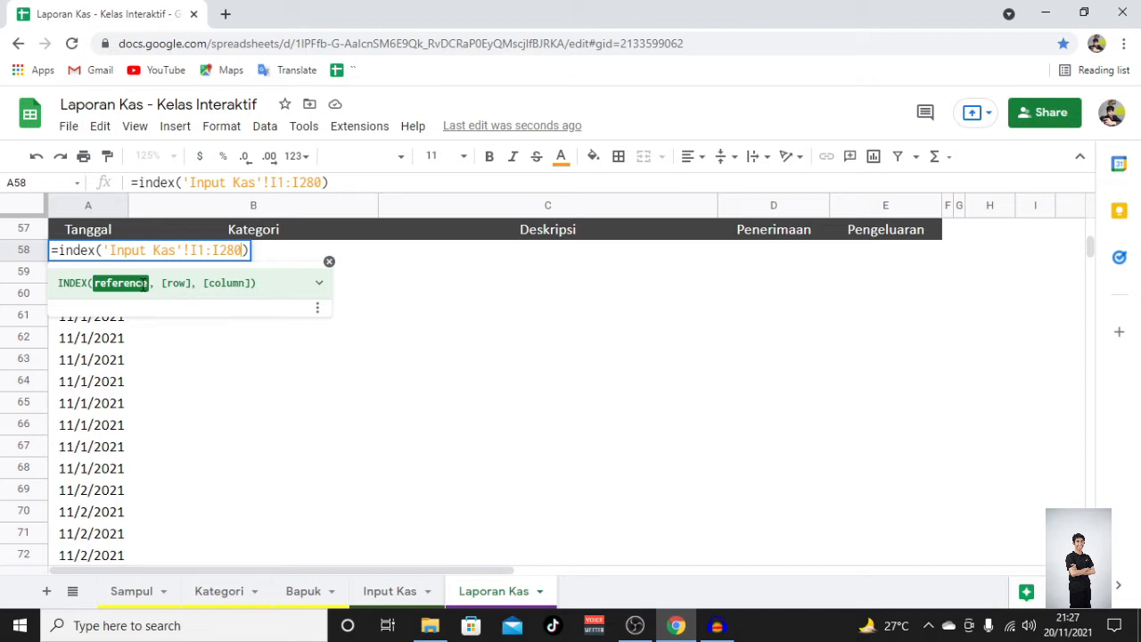
key("Return")
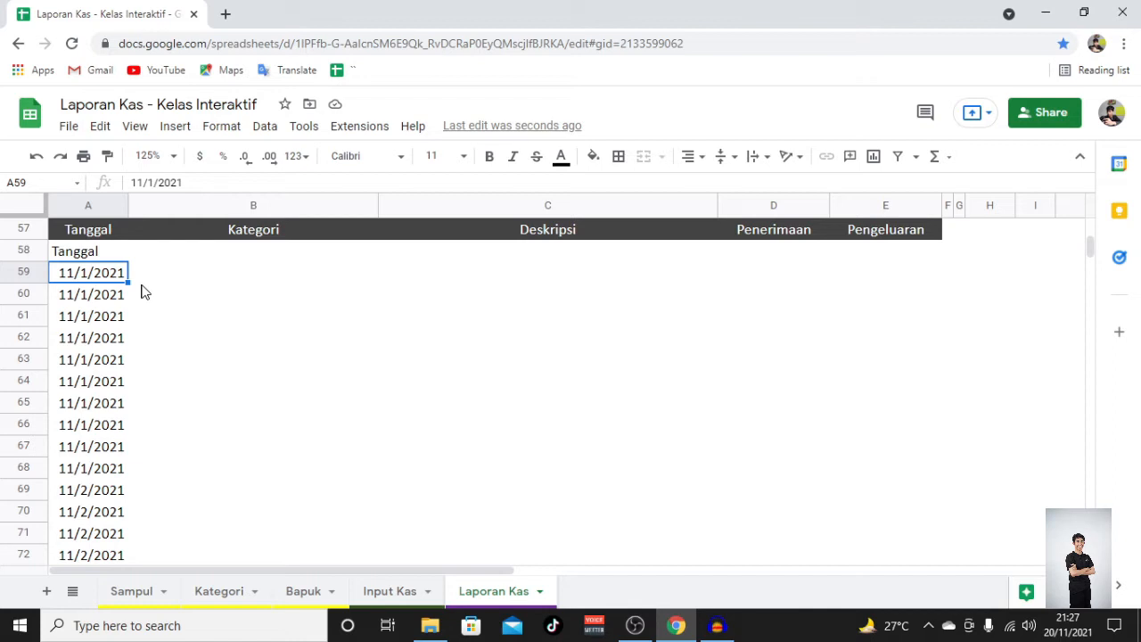
key("Up")
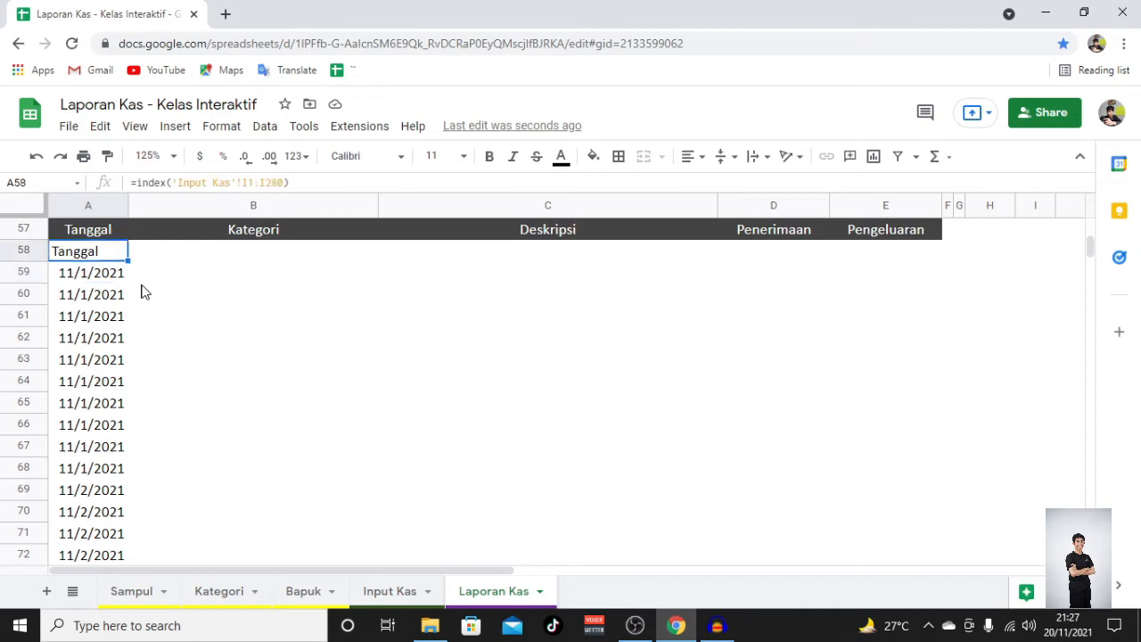
key("Return")
key("Escape")
key("Delete")
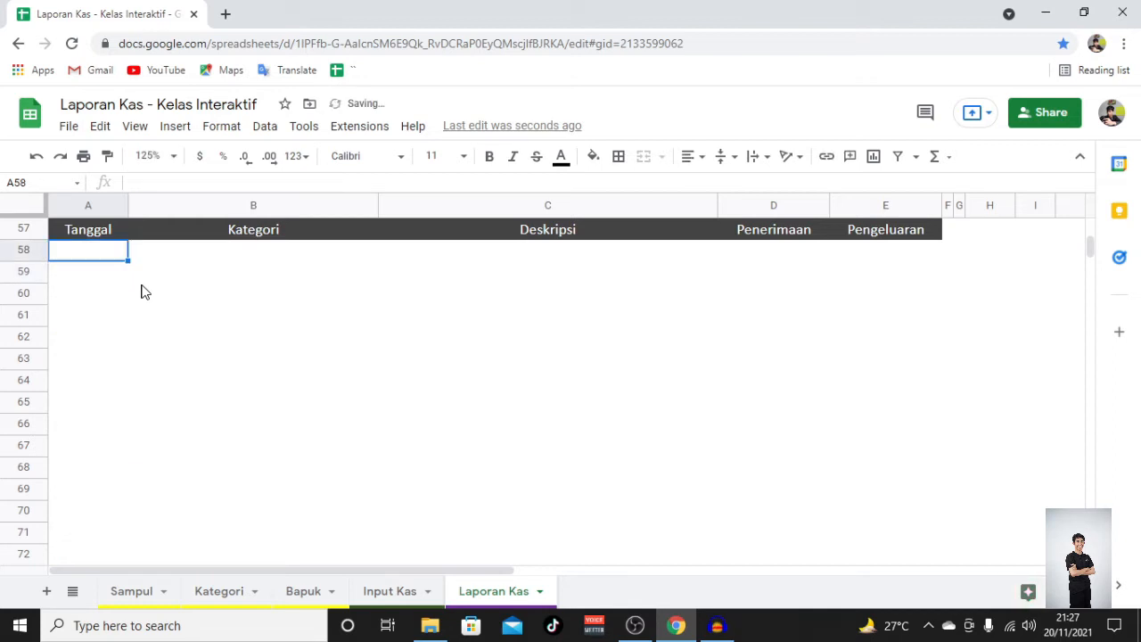
key("Right")
key("Left")
key("Return")
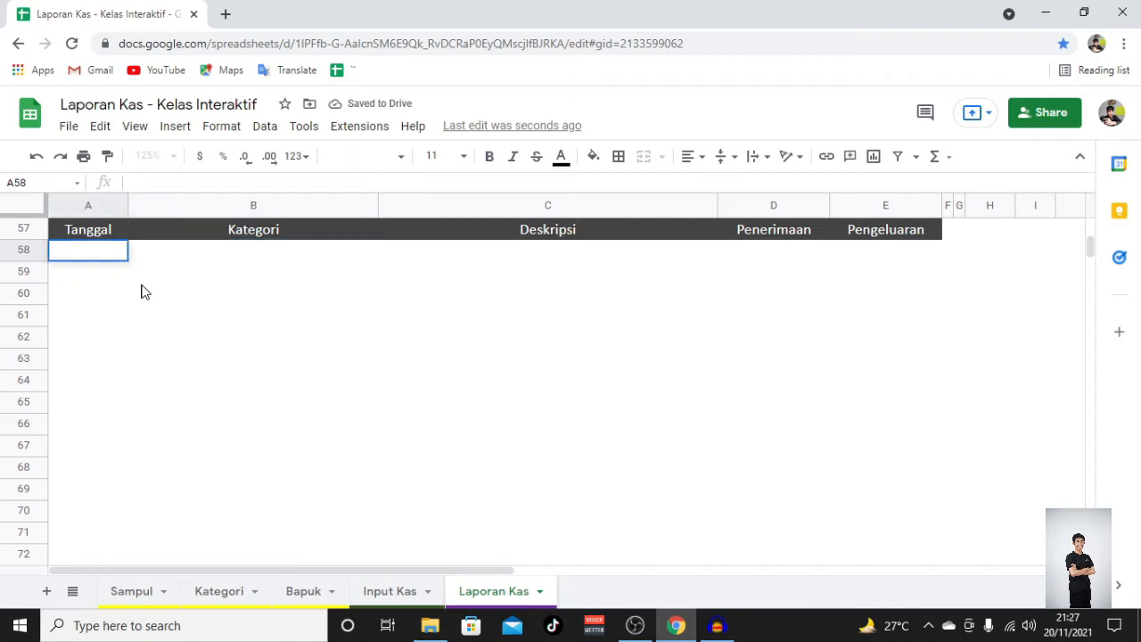
key("Escape")
key("ctrl+z")
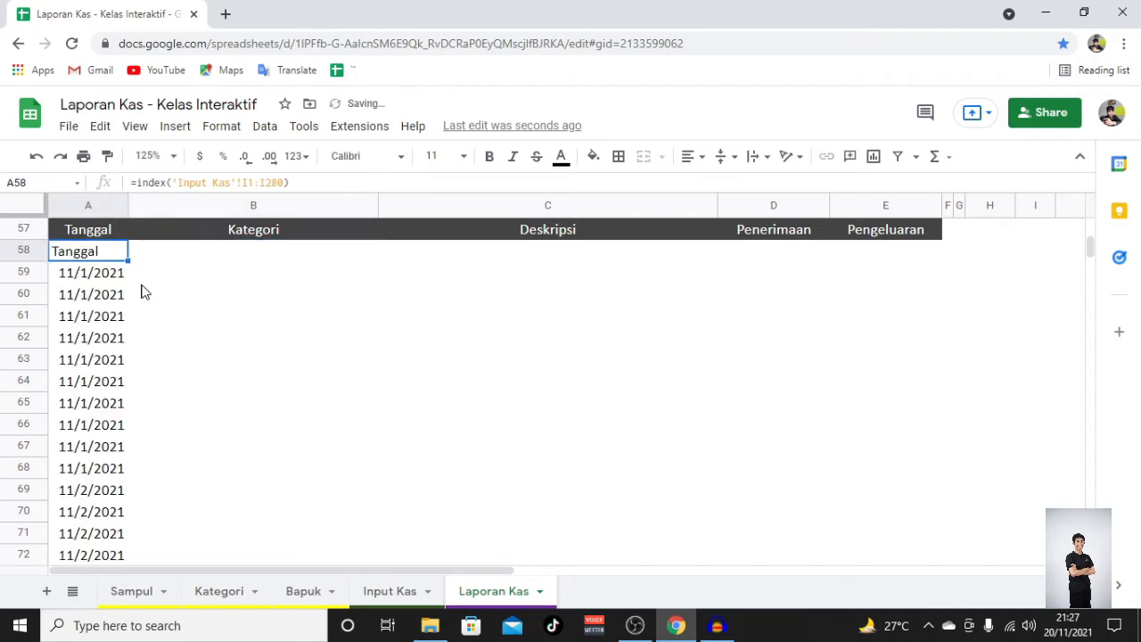
Step: Widen the INDEX reference in A58 to 'Input Kas'!I1:O280 and add a semicolon for the row argument
key("Return")
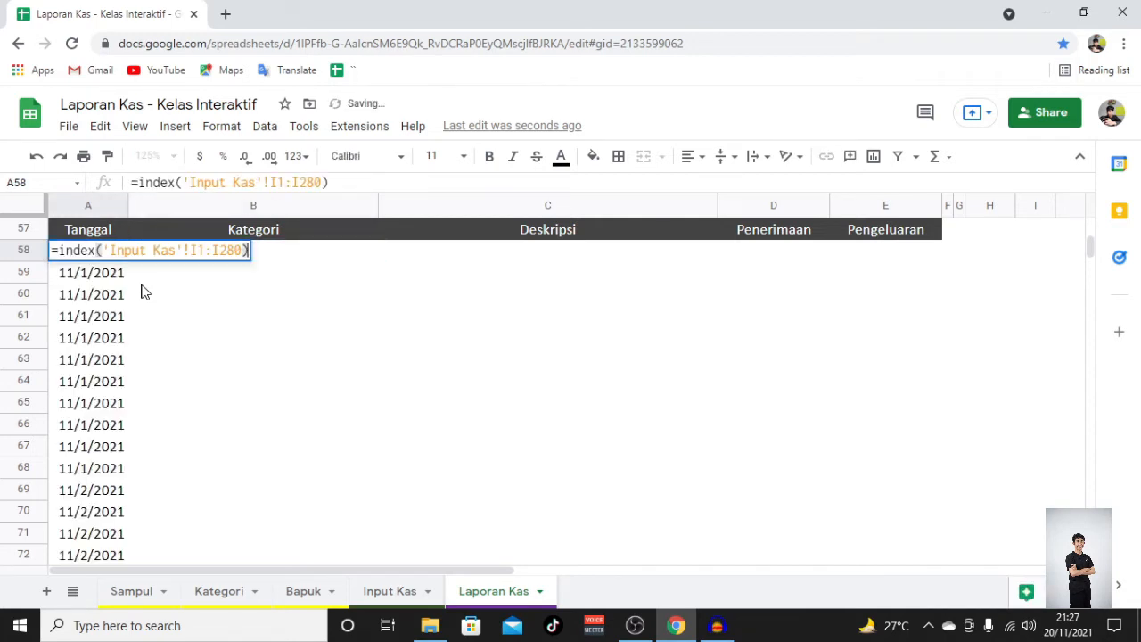
key("BackSpace")
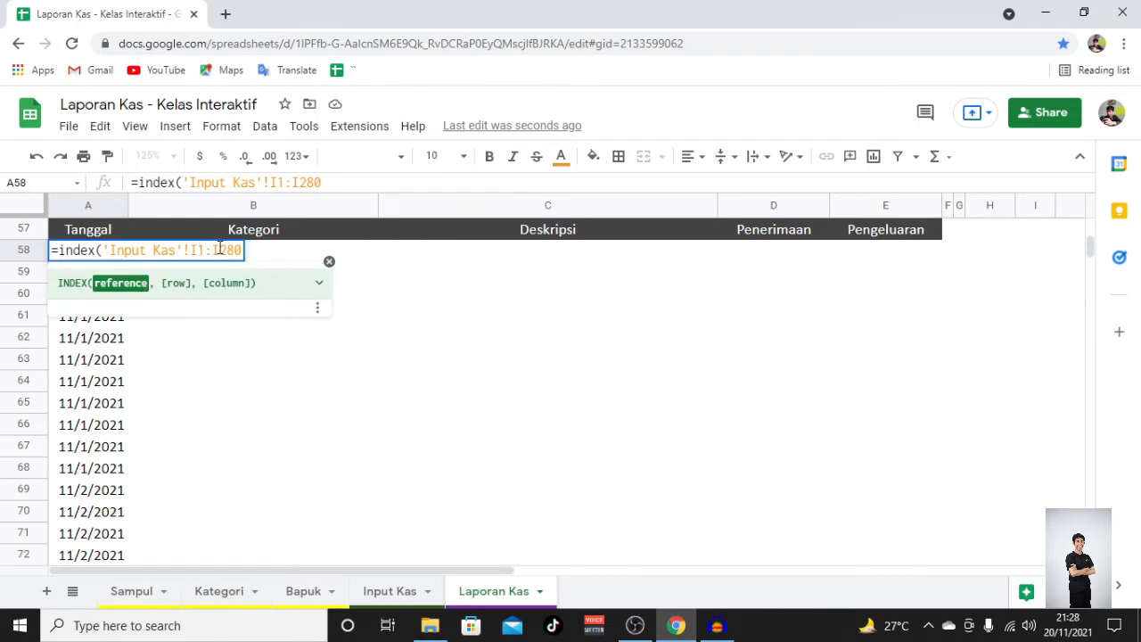
left_click_drag(217, 251, 213, 250)
type("O")
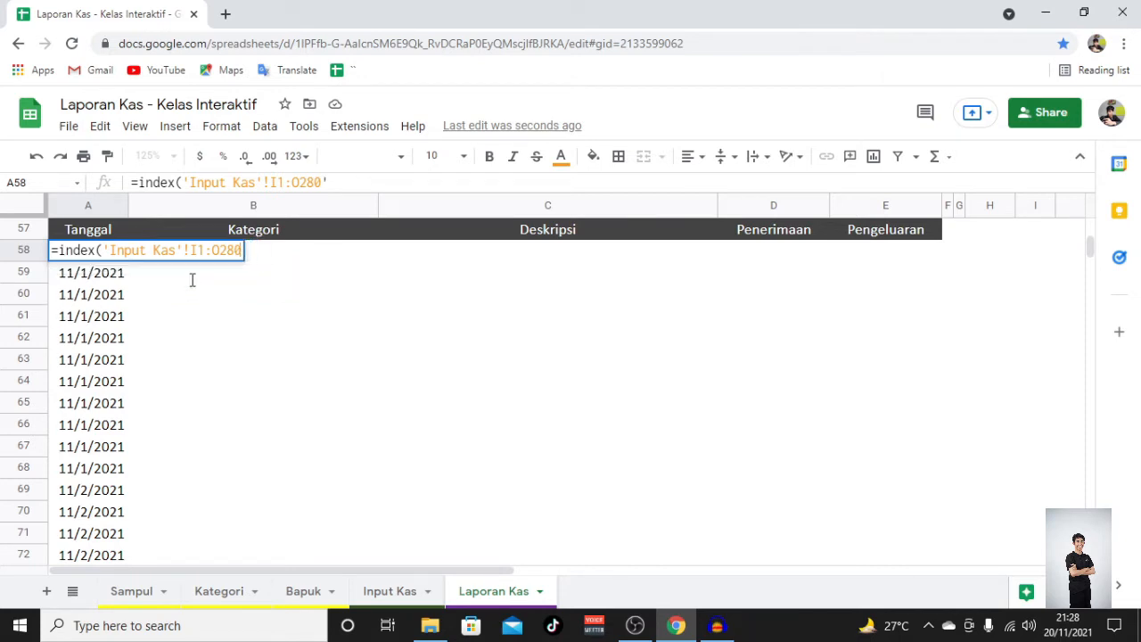
type(";")
left_click(328, 390)
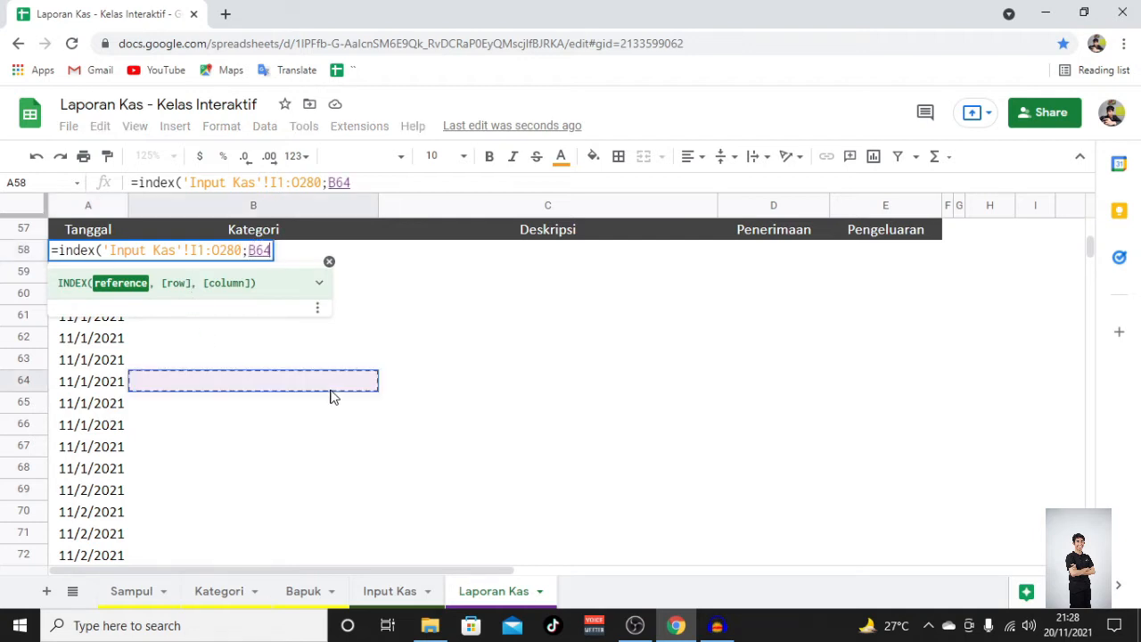
left_click(421, 589)
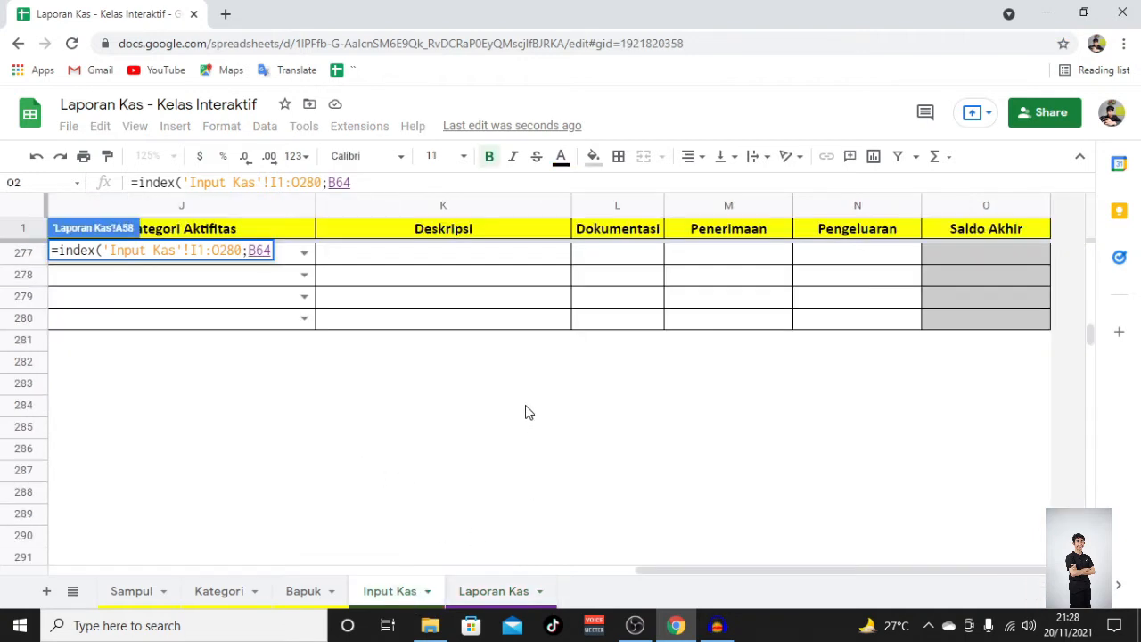
scroll(251, 339, "up", 4)
left_click(190, 233)
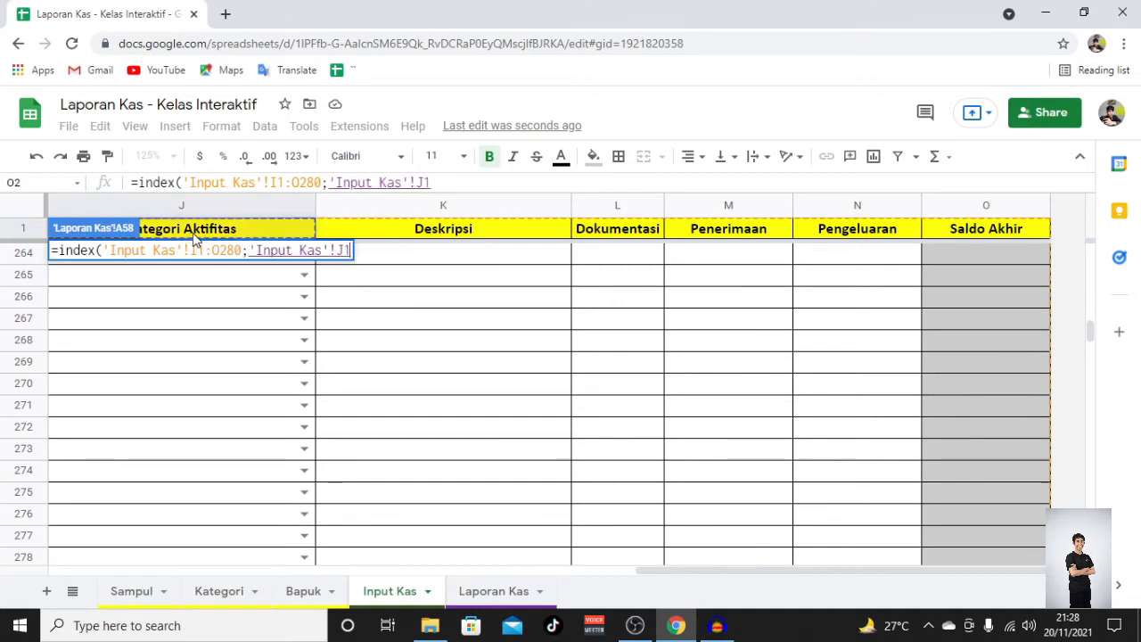
left_click(453, 259)
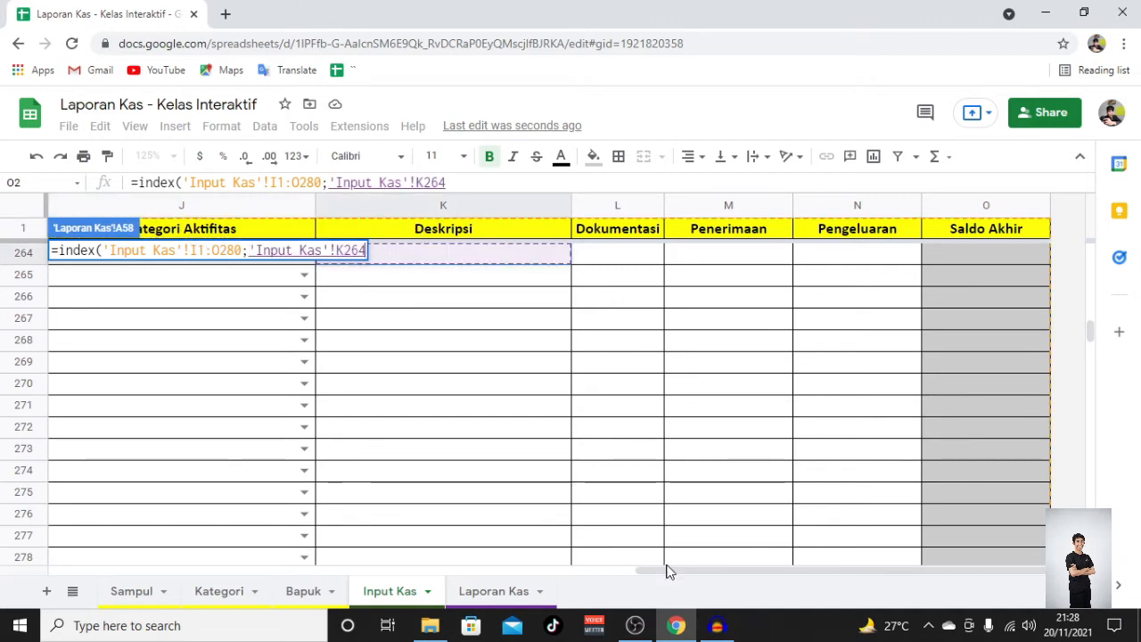
left_click_drag(746, 570, 581, 567)
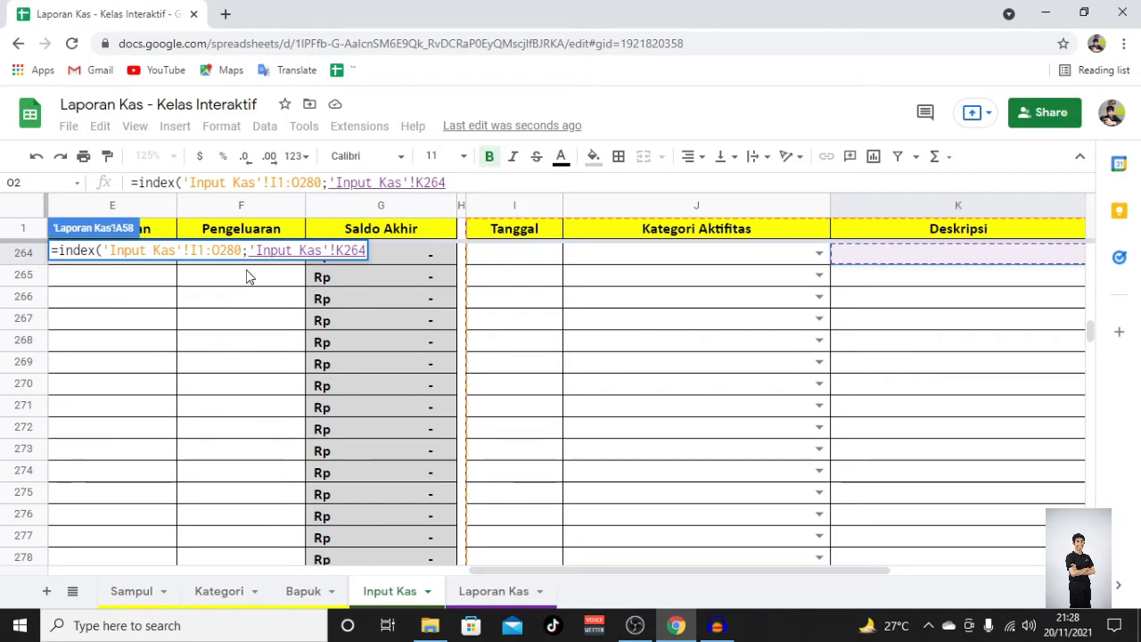
key("BackSpace")
key("BackSpace")
key("BackSpace")
key("BackSpace")
key("BackSpace")
key("BackSpace")
key("BackSpace")
key("BackSpace")
key("BackSpace")
key("BackSpace")
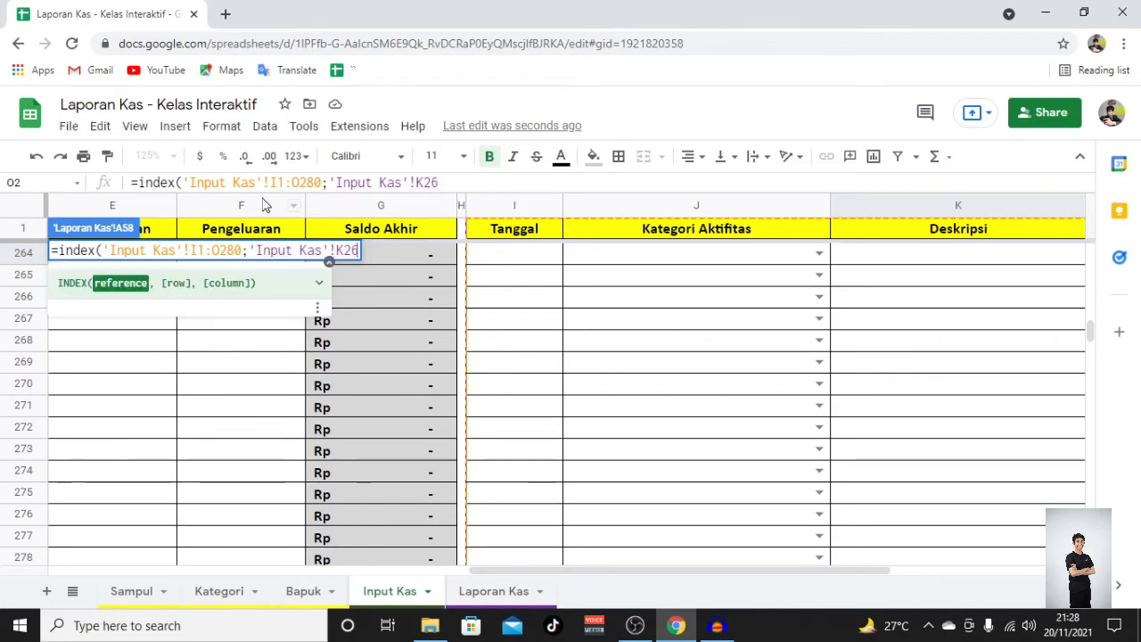
key("BackSpace")
key("BackSpace")
key("BackSpace")
key("BackSpace")
key("BackSpace")
key("BackSpace")
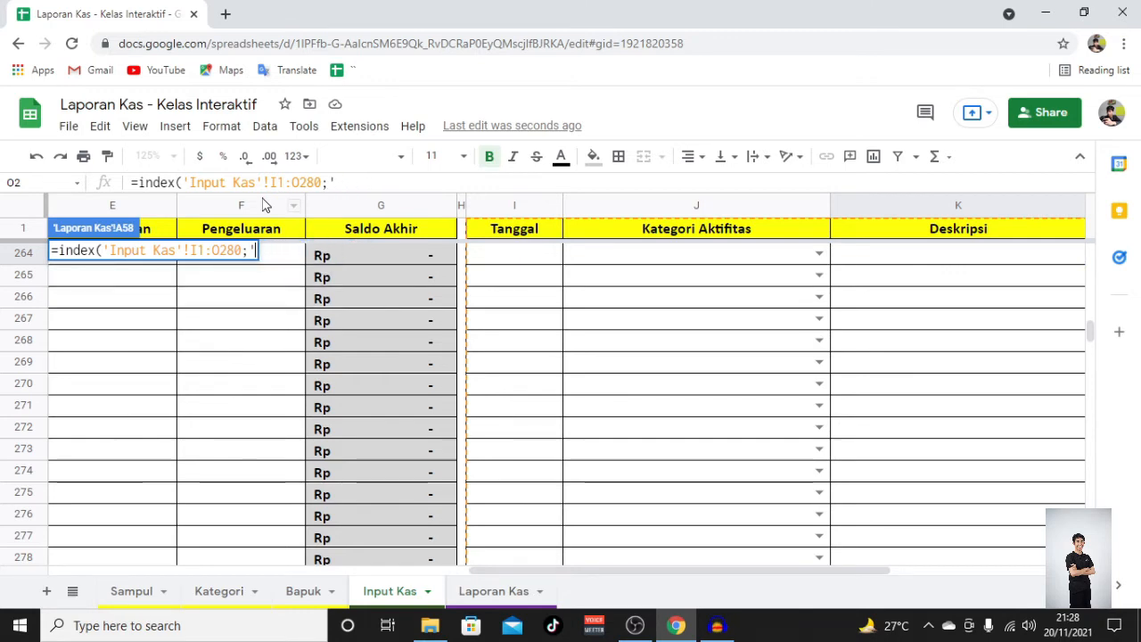
Step: Begin the row argument with SMALL(IF(( and reference the Tanggal column 'Input Kas'!I1:I280 as the tested range
type("SMALL")
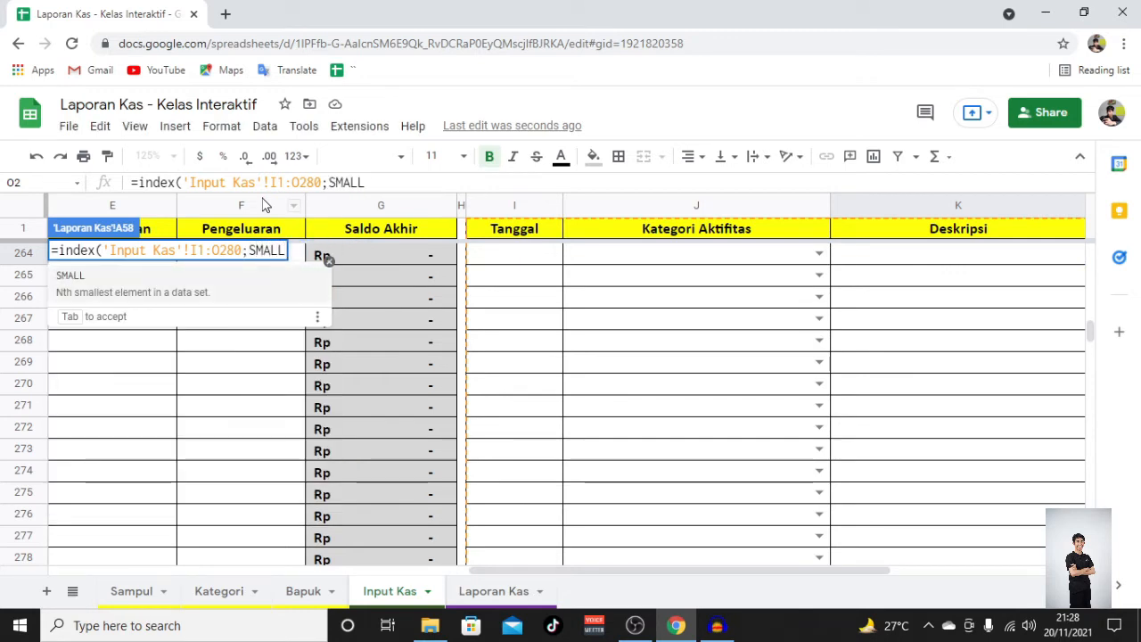
type("(IF((")
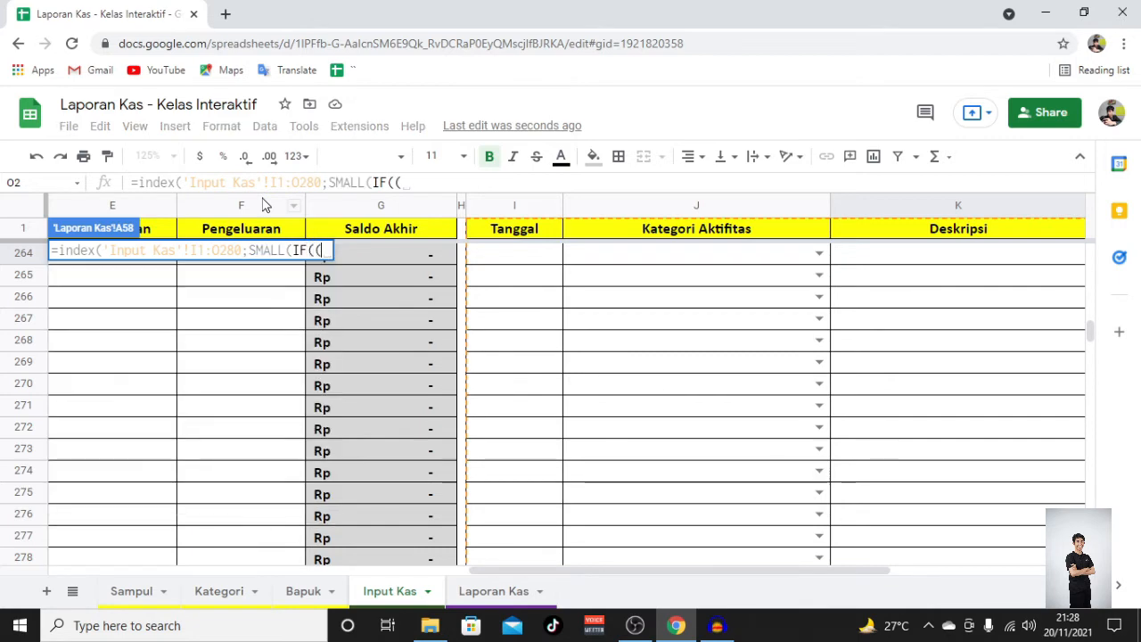
left_click(533, 234)
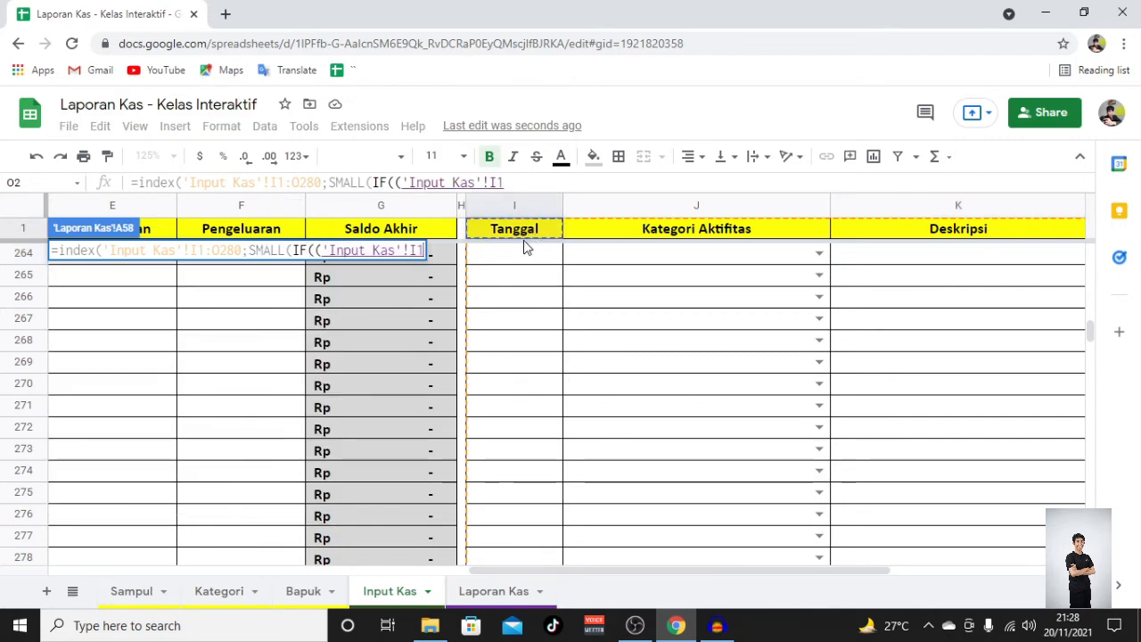
scroll(473, 352, "down", 5)
scroll(490, 370, "up", 2)
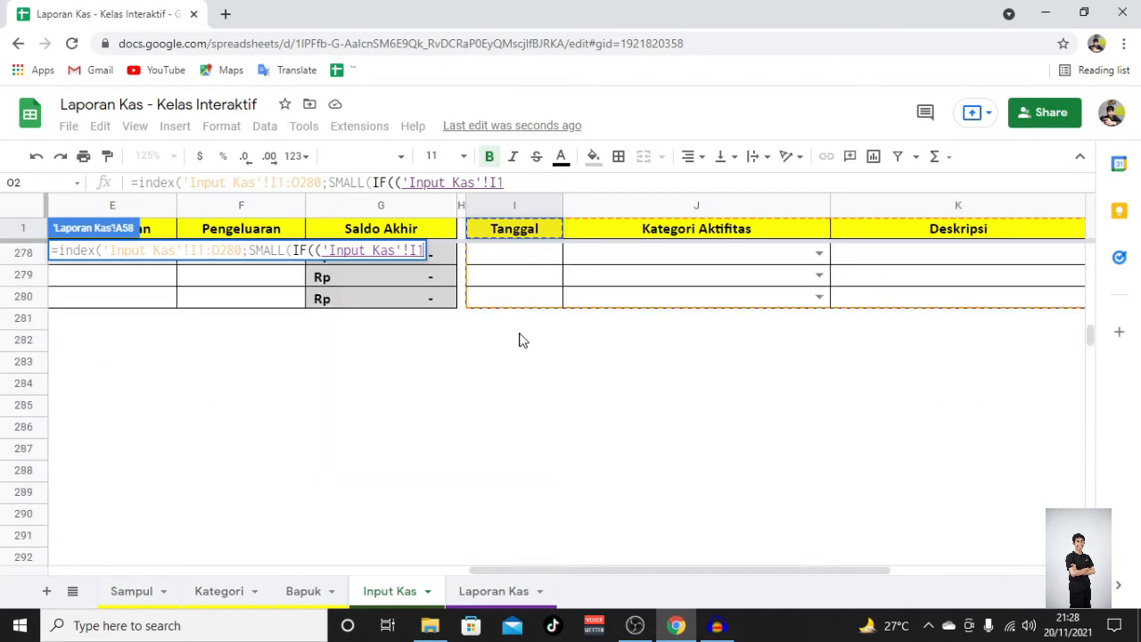
left_click(522, 306, "shift")
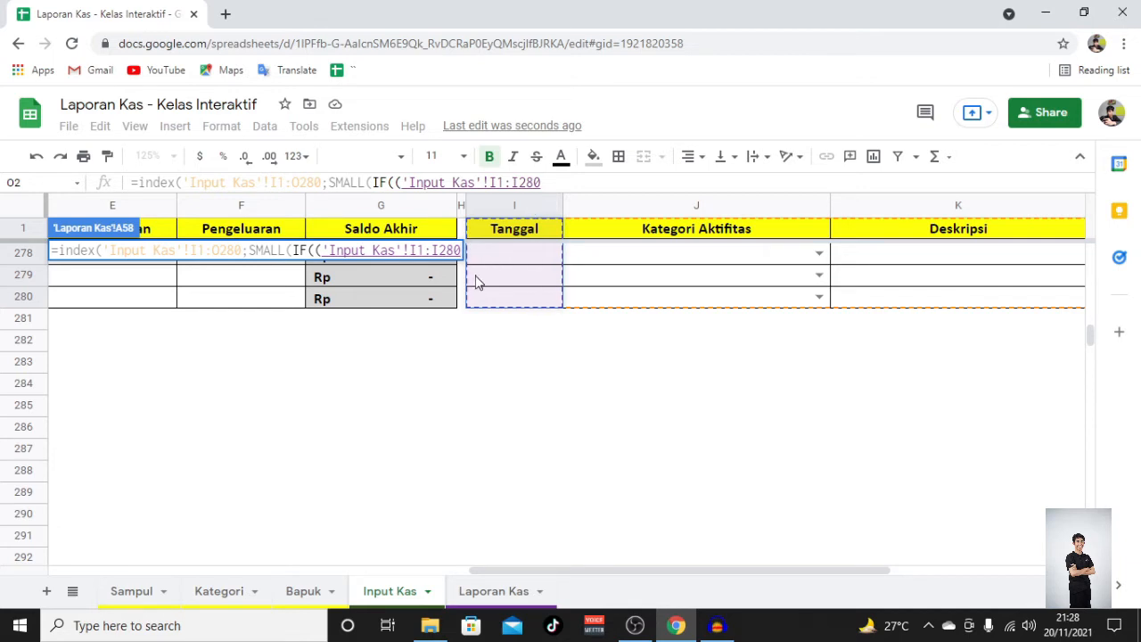
Step: Complete the first IF condition as >=D53, using the Tanggal Awal cell on Laporan Kas, and close its parenthesis
type(">=")
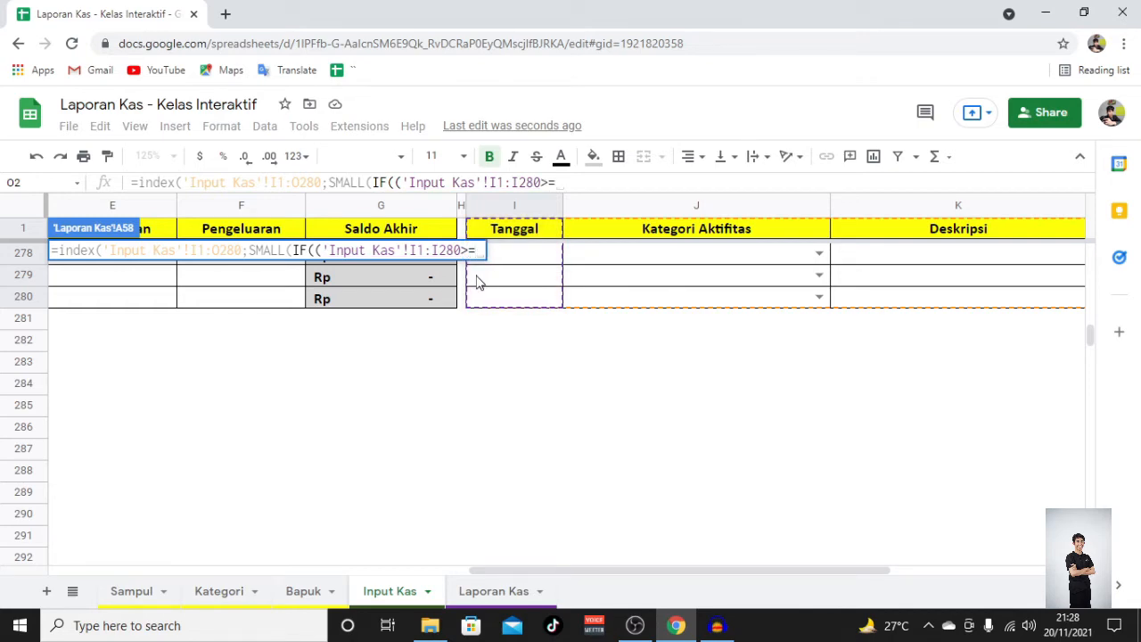
left_click(461, 384)
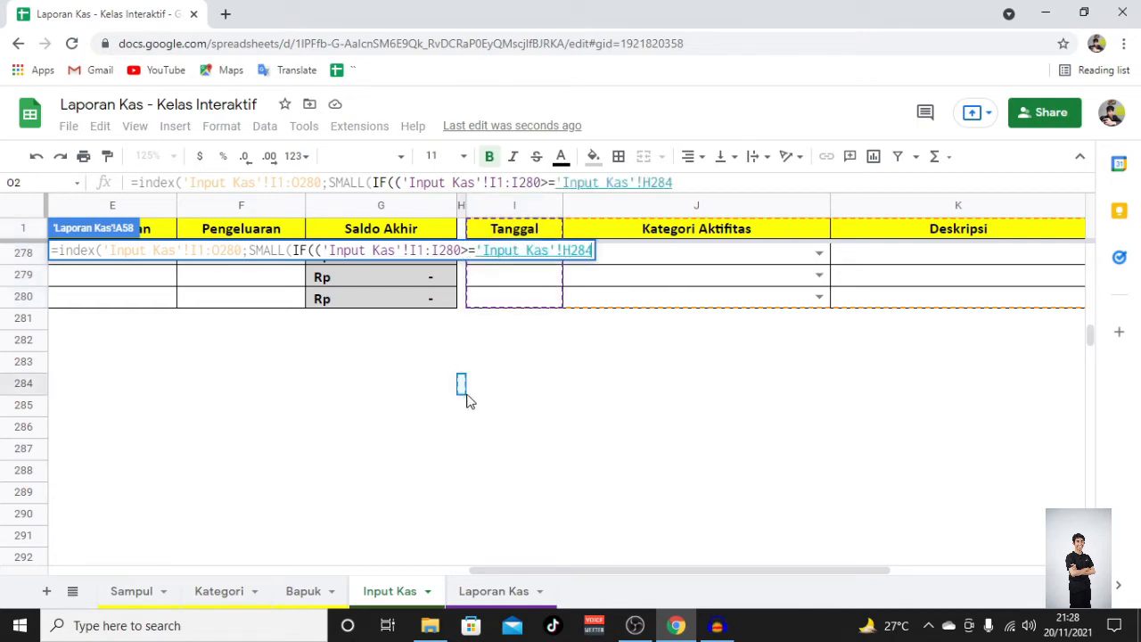
left_click(515, 590)
scroll(729, 428, "up", 6)
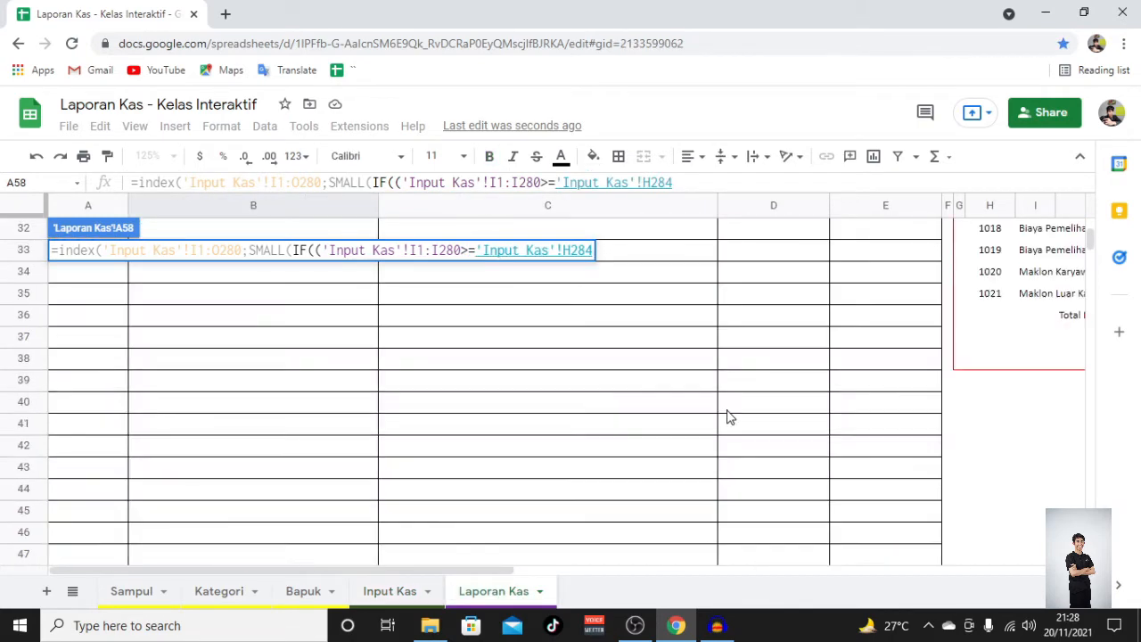
scroll(731, 415, "down", 3)
left_click(856, 429)
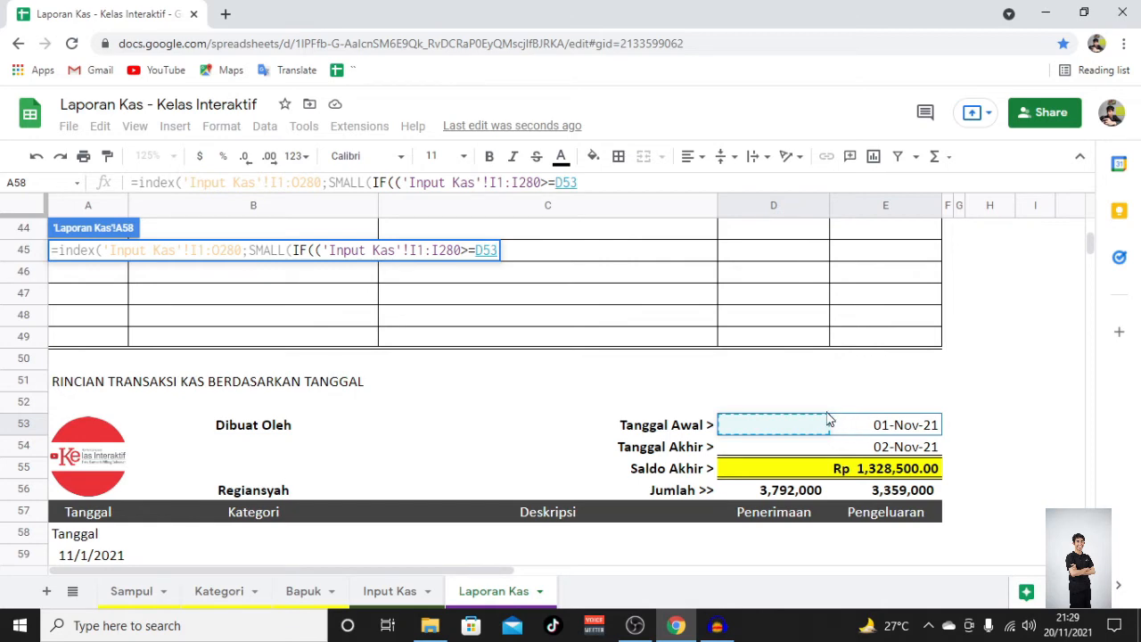
type(")")
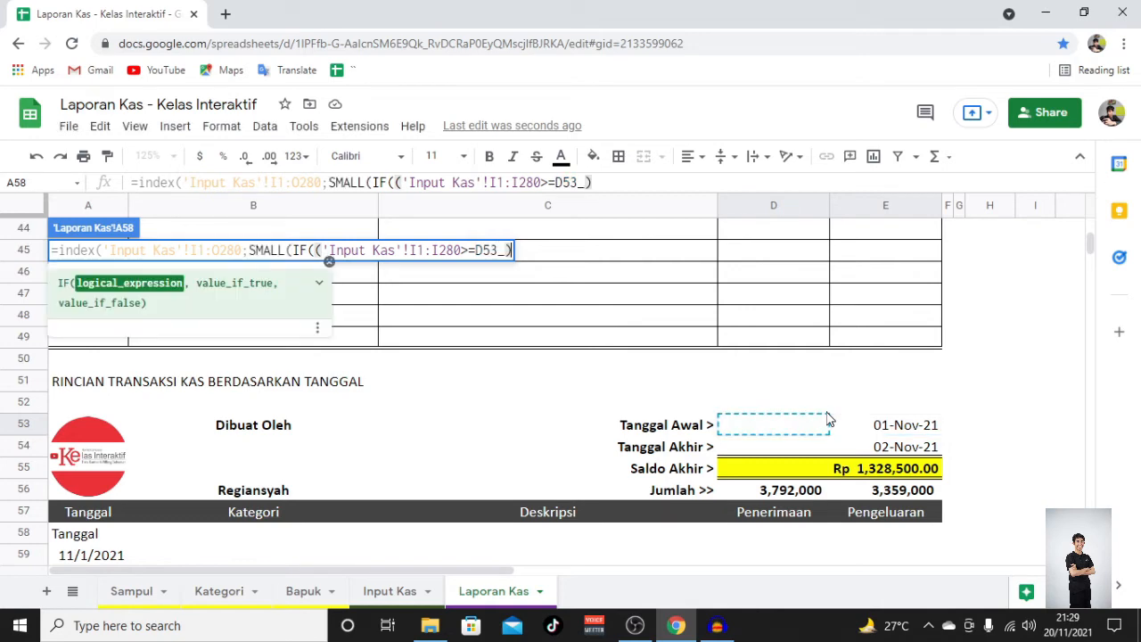
key("BackSpace")
key("BackSpace")
type(")")
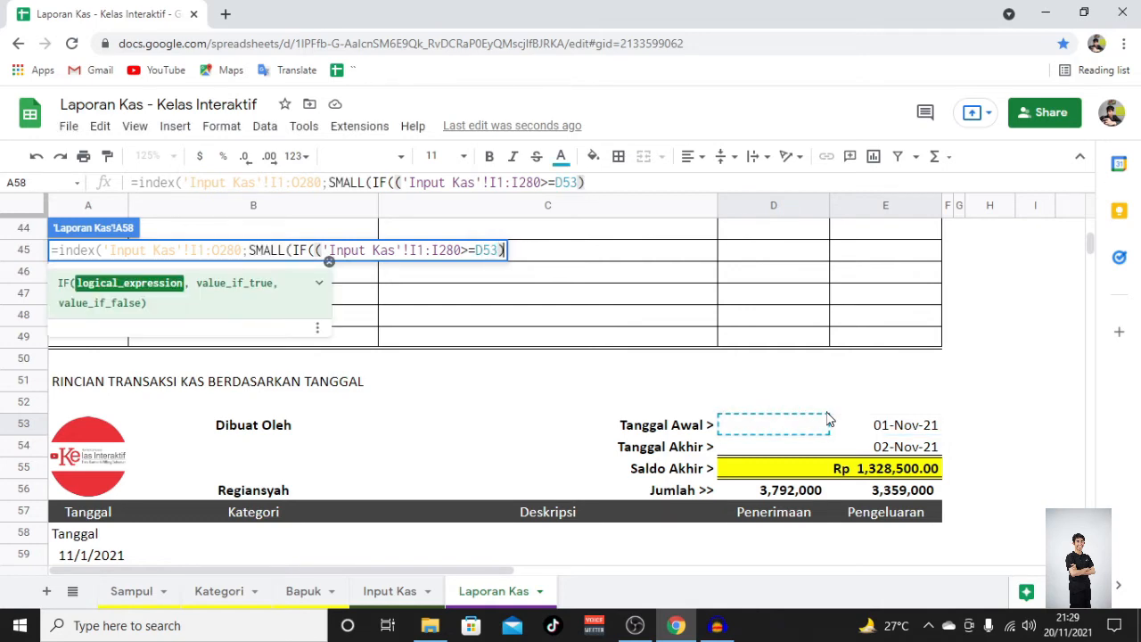
Step: Multiply the start-date condition by a copy of itself, ('Input Kas'!I1:I280>=D53), inside the IF function
type("*")
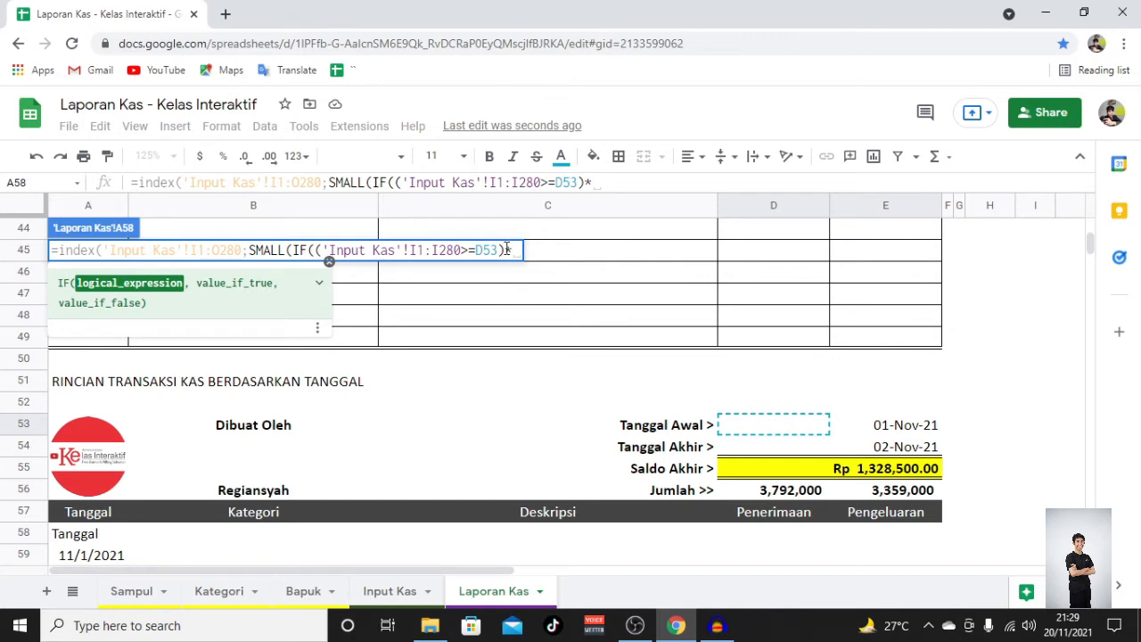
left_click_drag(507, 250, 315, 250)
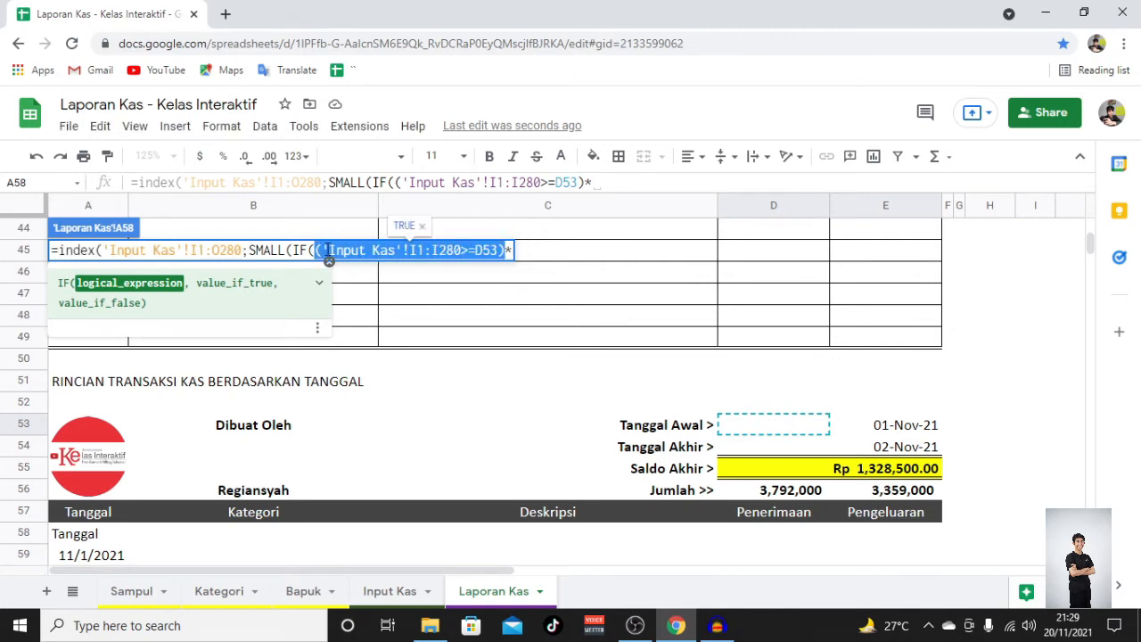
key("ctrl+c")
left_click(531, 255)
key("ctrl+v")
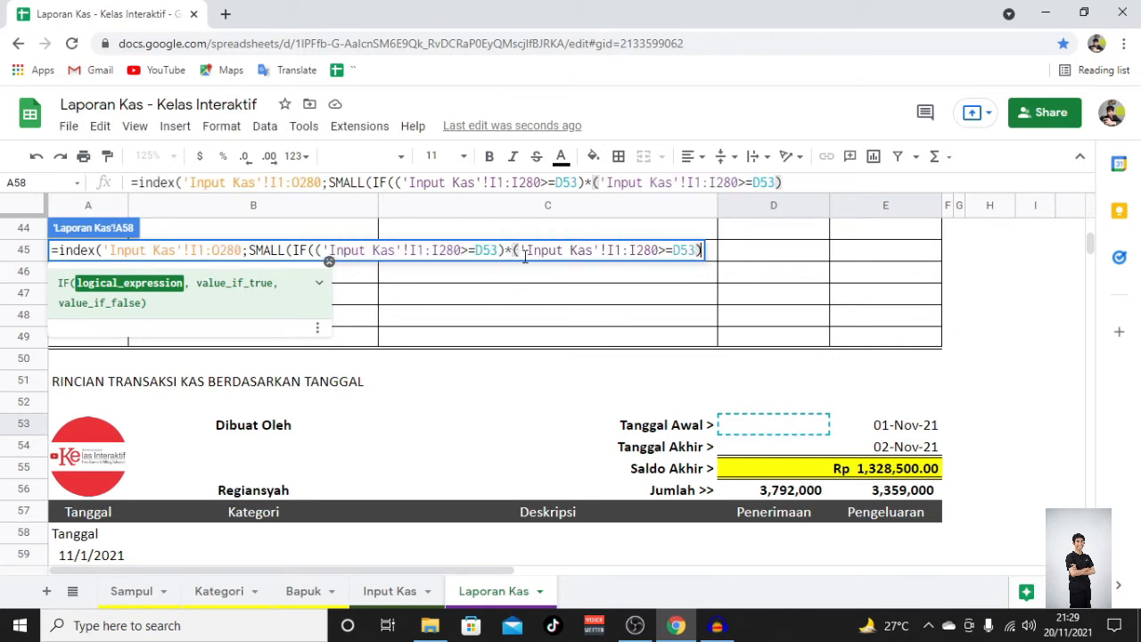
Step: Change the second condition to <=D54 so it compares the dates with the Tanggal Akhir cell
left_click_drag(667, 250, 659, 250)
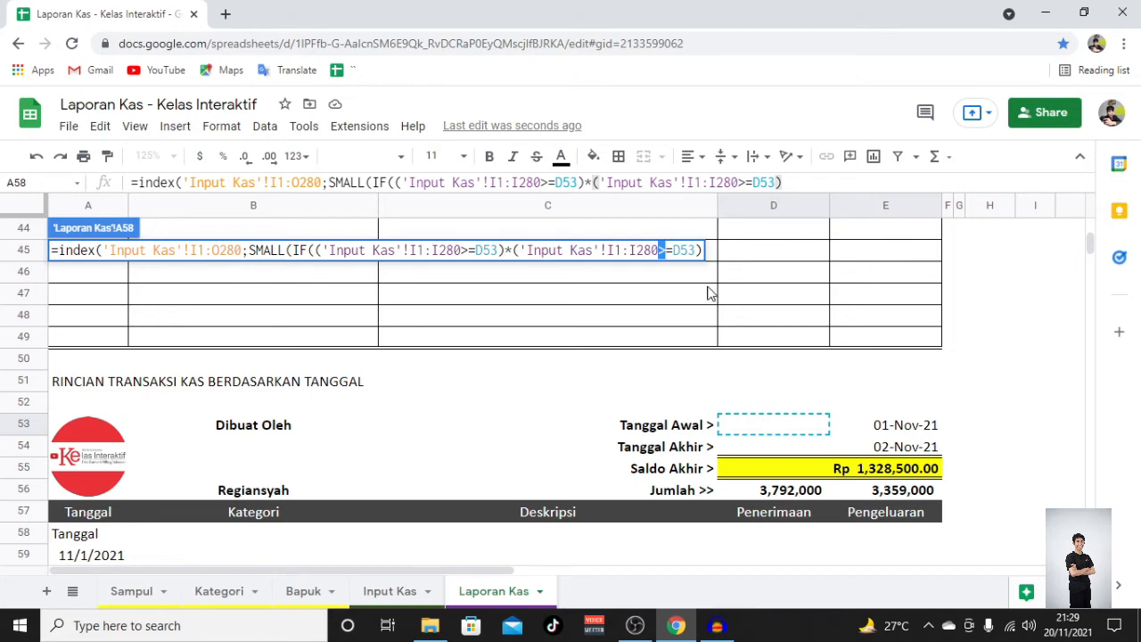
type("<")
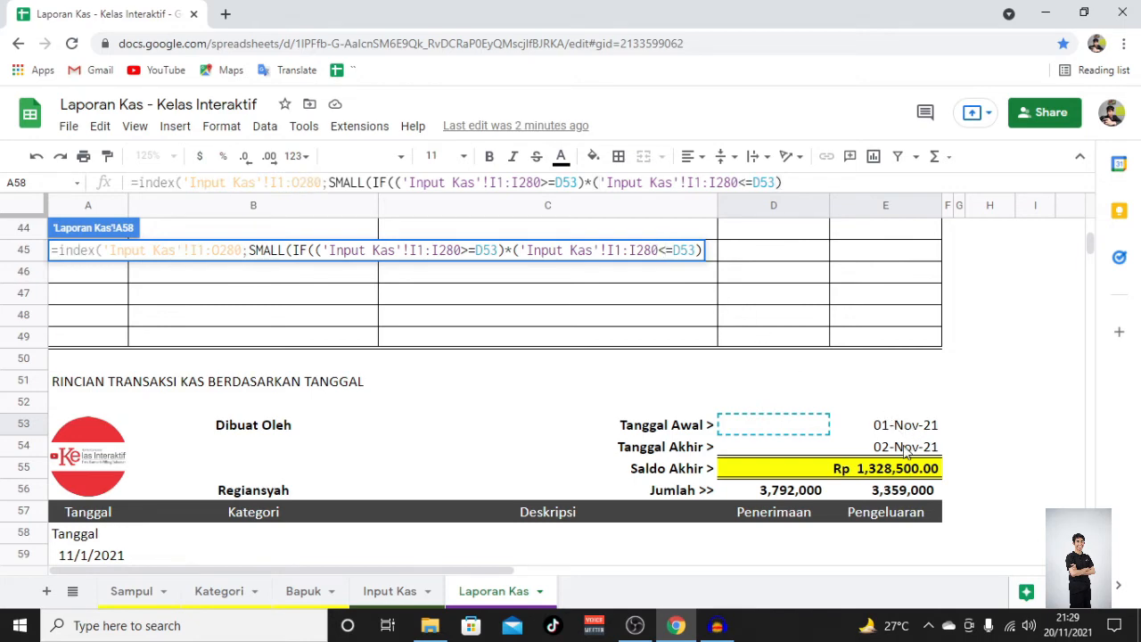
left_click_drag(695, 250, 674, 256)
left_click(872, 450)
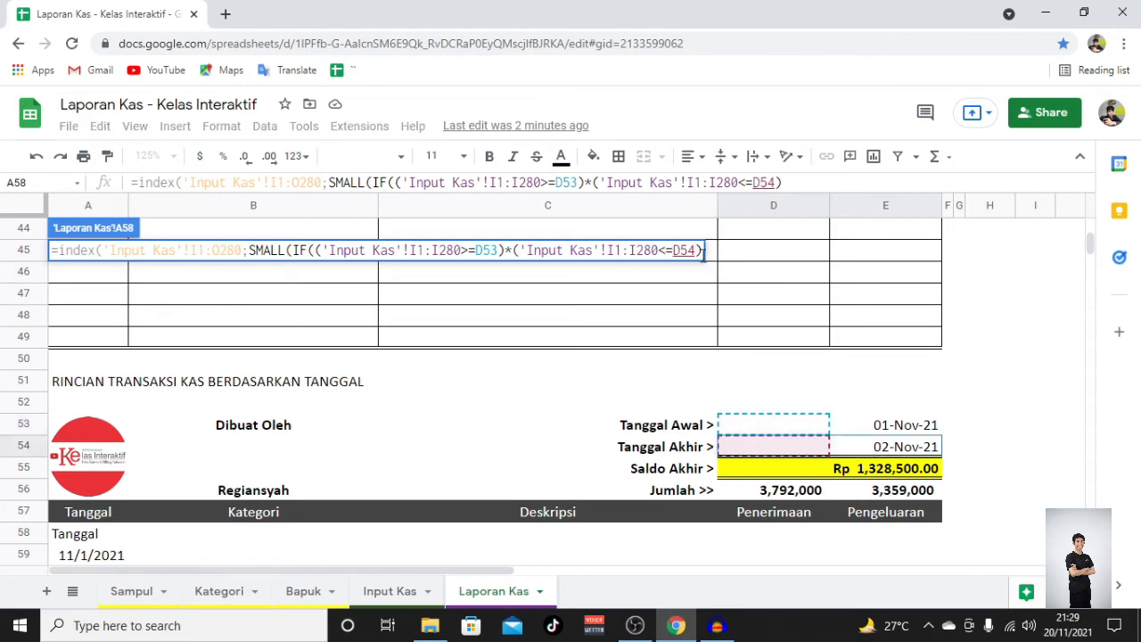
Step: After the two date conditions, begin the IF function's value-if-true argument with MATCH(ROW(
left_click(705, 250)
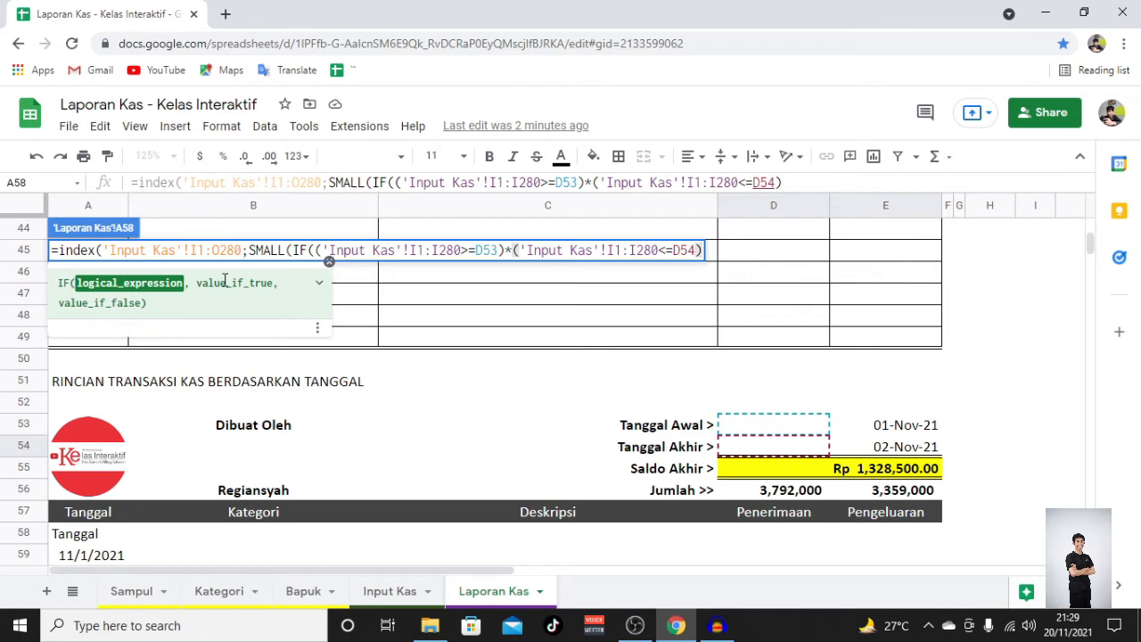
left_click(225, 281)
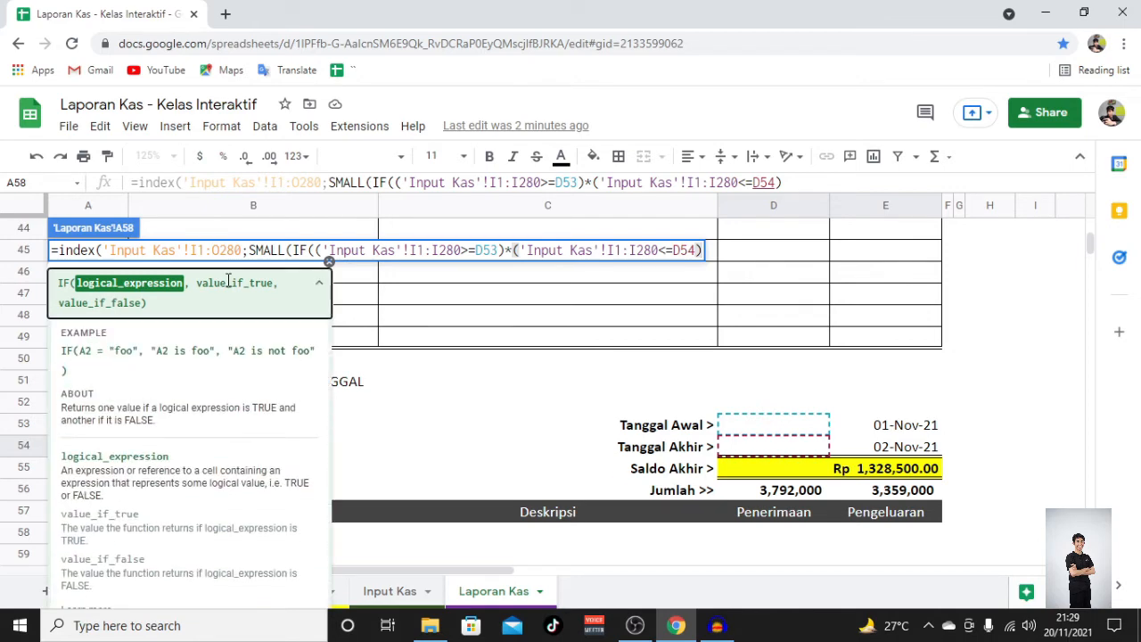
type(";")
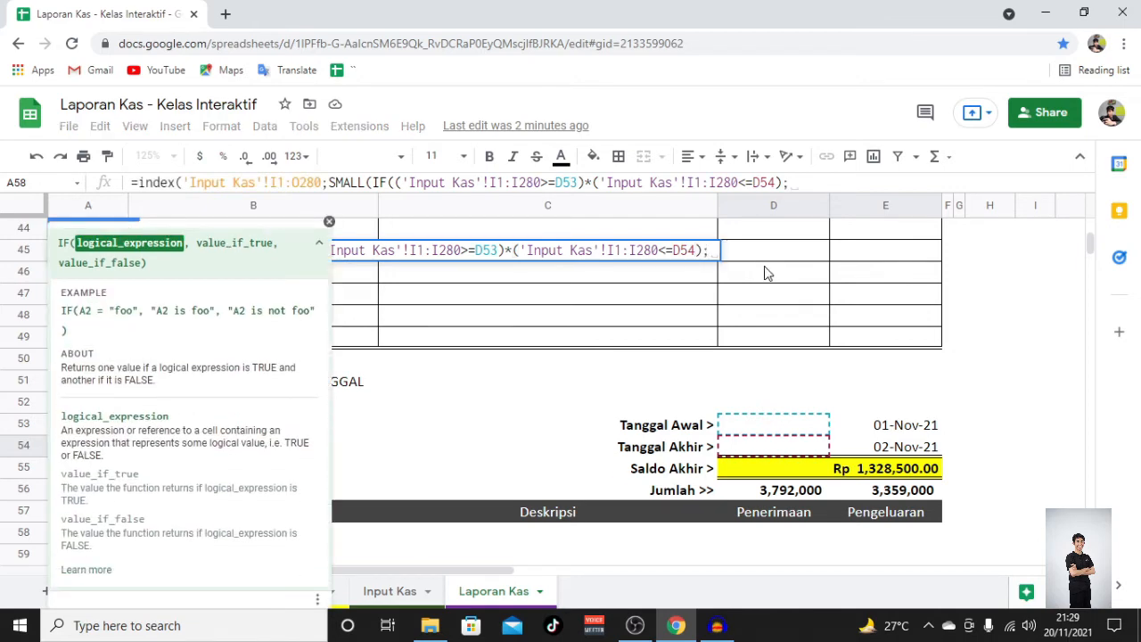
type("MAT")
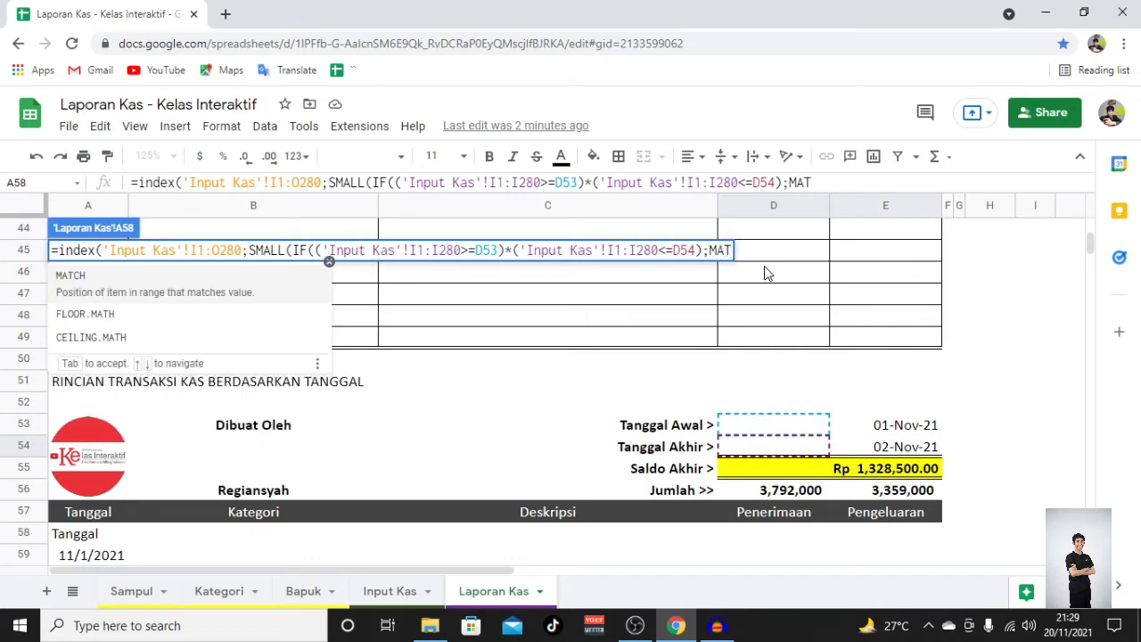
type("CH(")
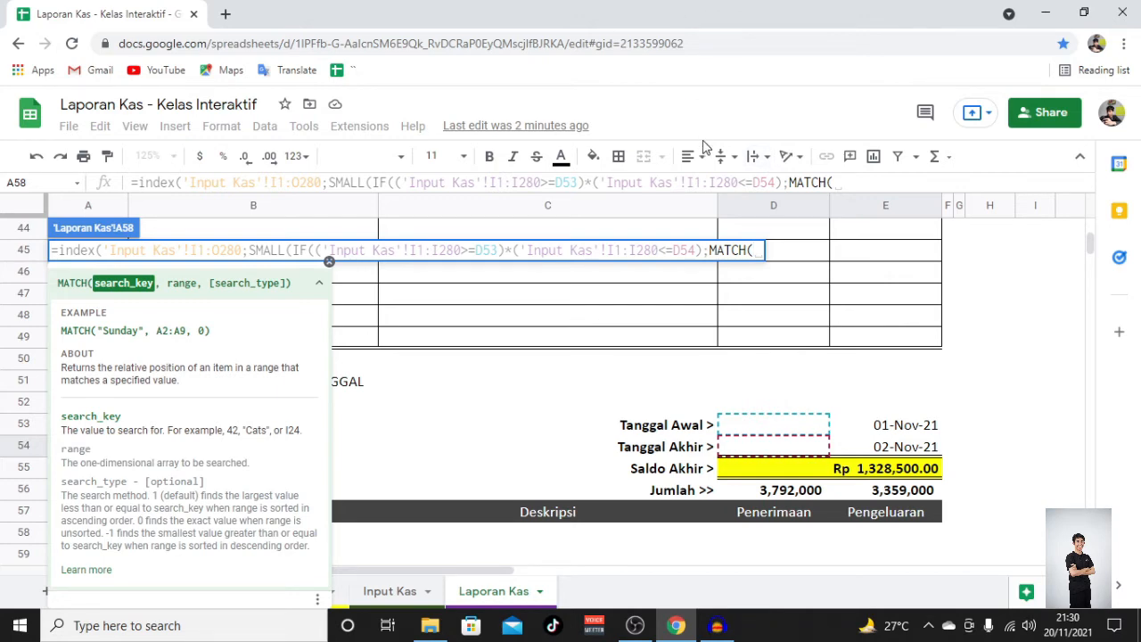
type("ROW")
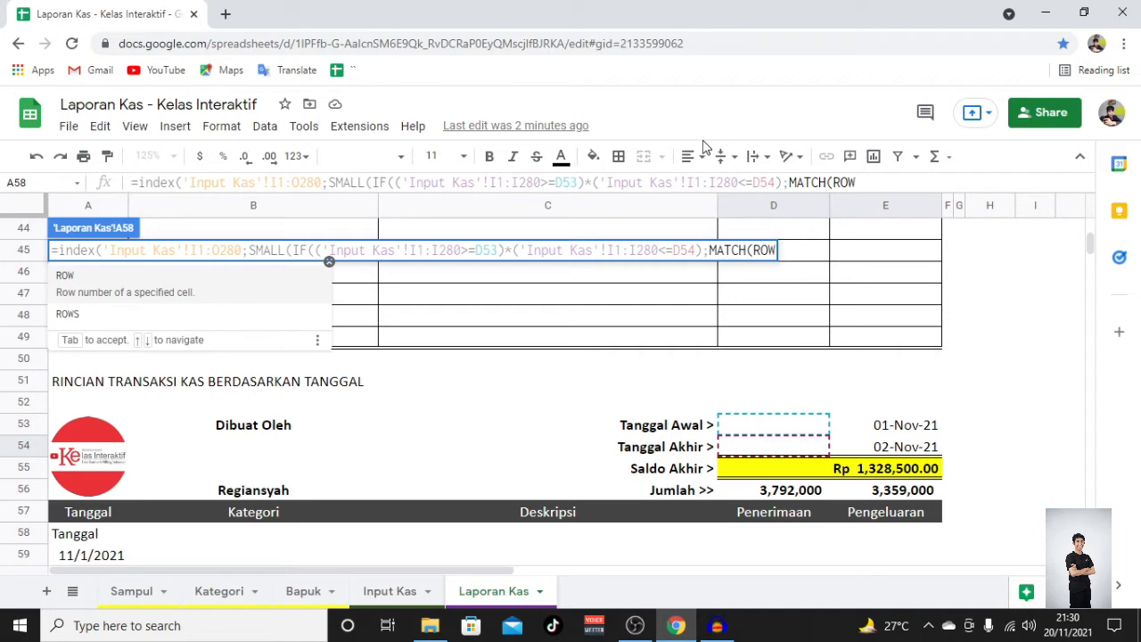
type("(")
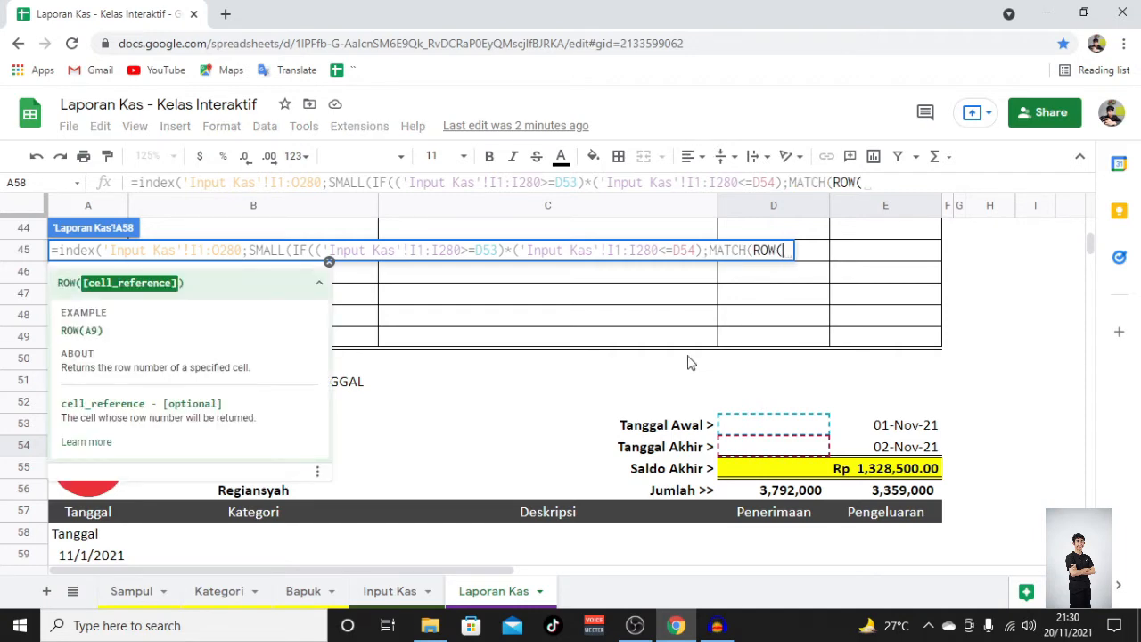
Step: Reuse the 'Input Kas'!I1:I280 range as the argument of ROW inside MATCH, close ROW and add a semicolon
left_click(627, 251)
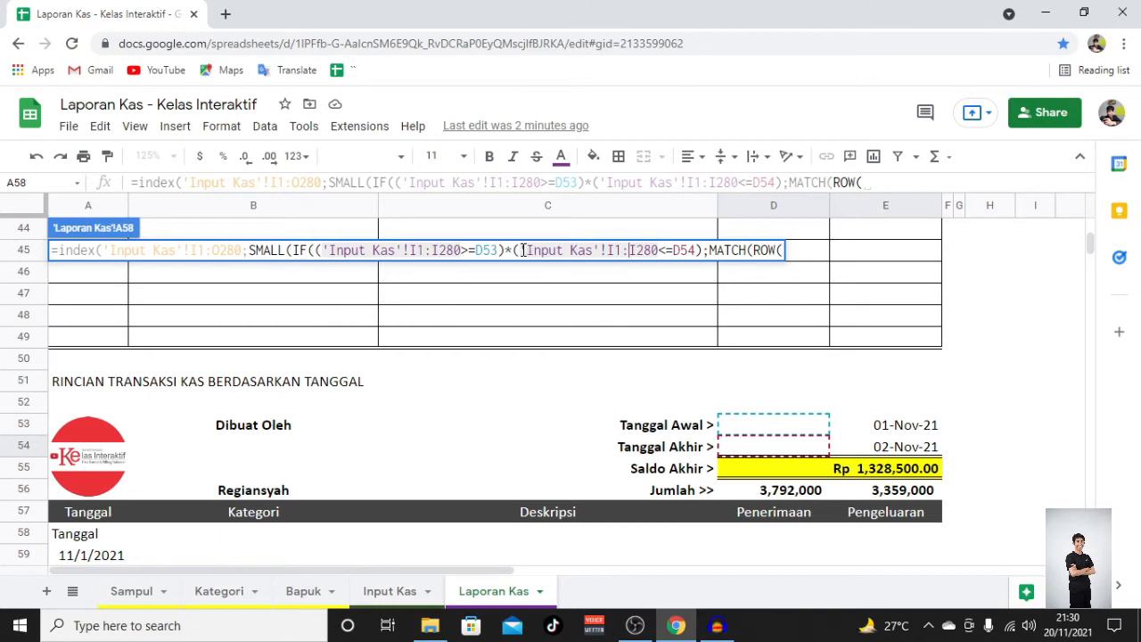
left_click_drag(522, 250, 660, 254)
key("ctrl+c")
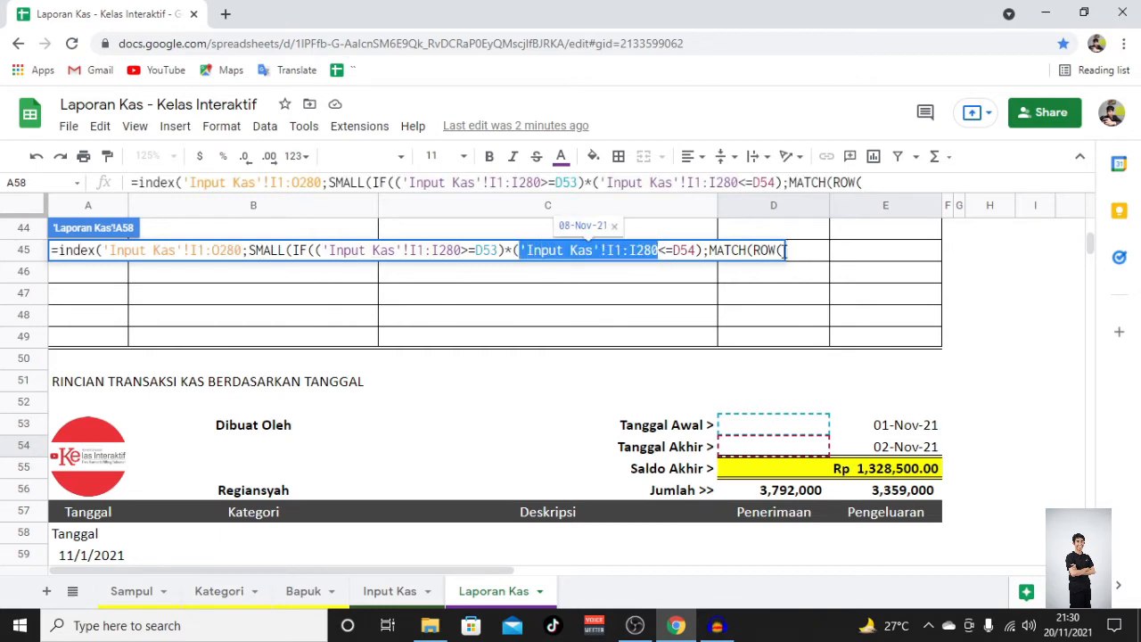
left_click(783, 251)
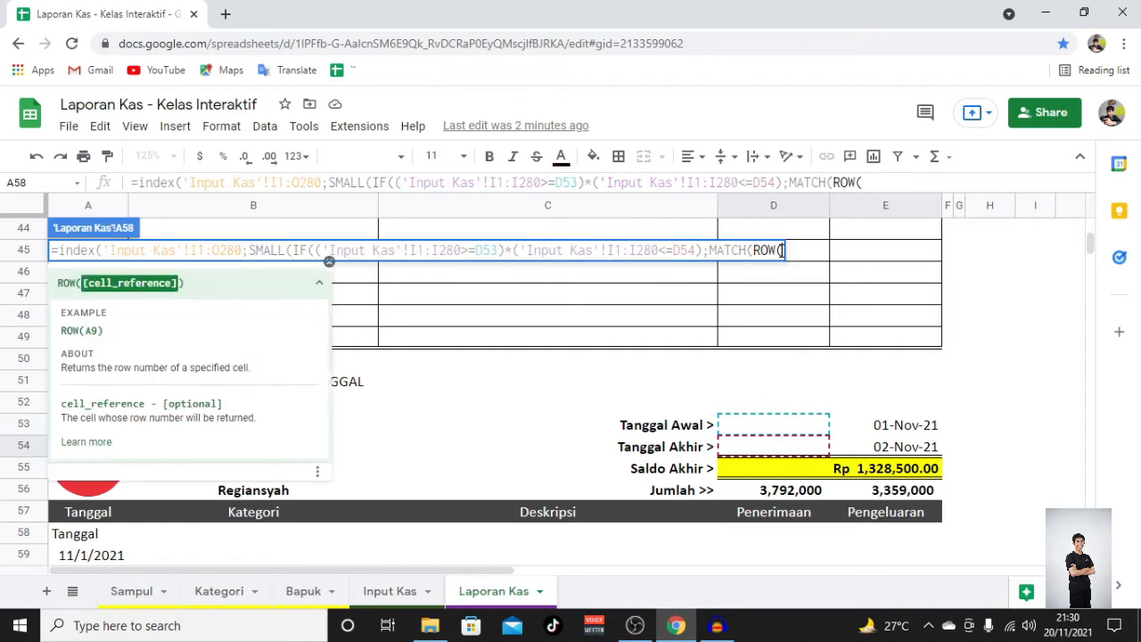
key("ctrl+v")
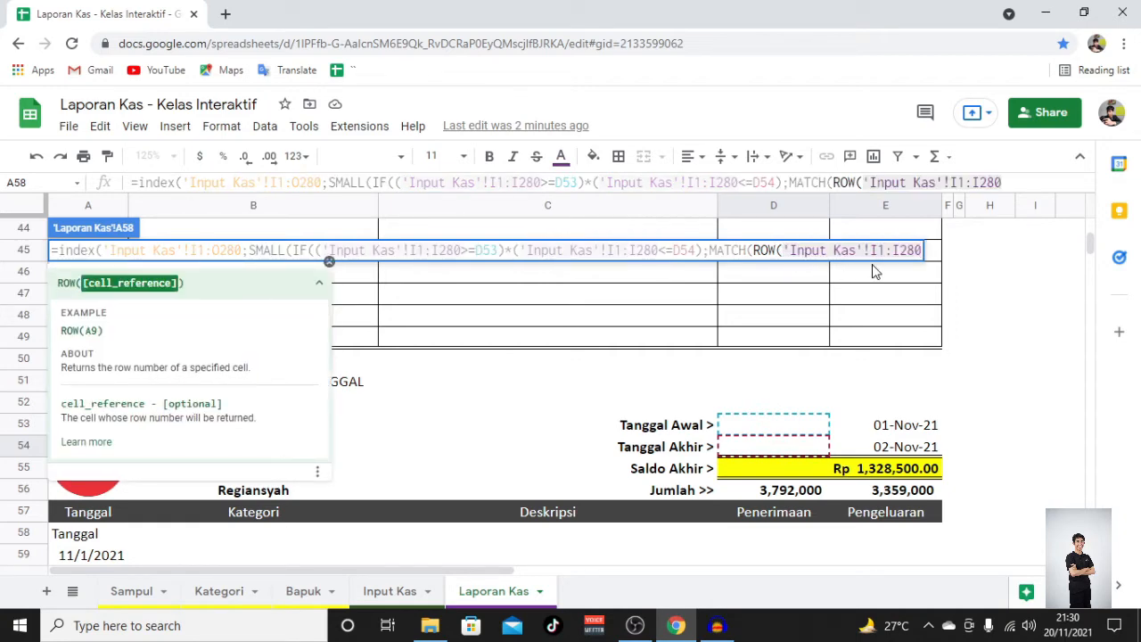
type(");")
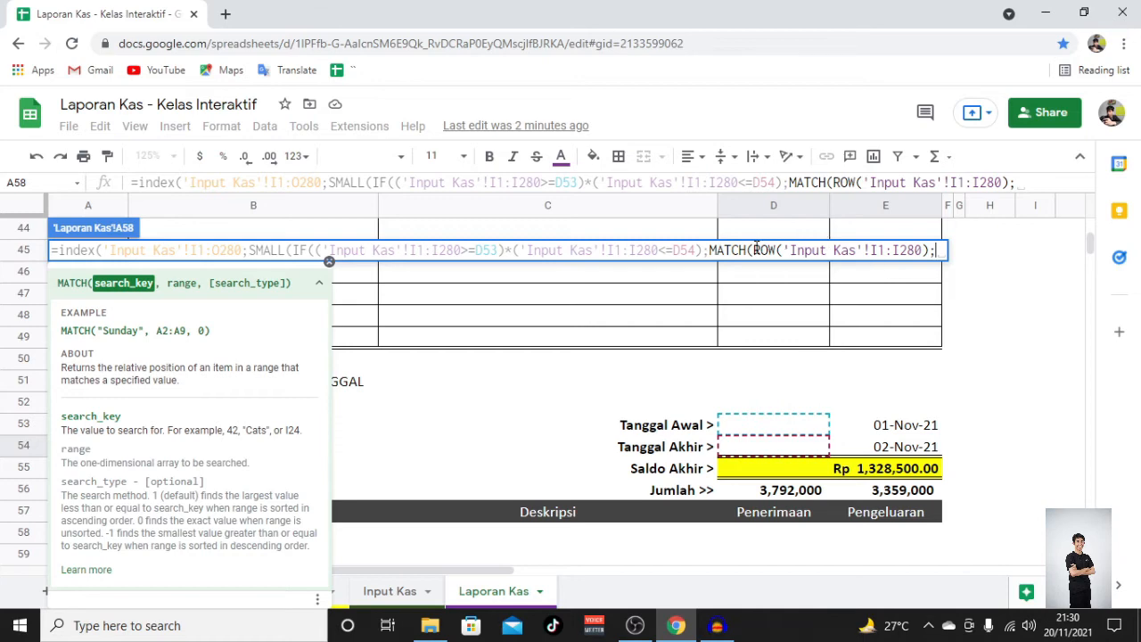
Step: Repeat ROW('Input Kas'!I1:I280) as the search range of MATCH and close the MATCH function
left_click_drag(754, 250, 934, 253)
key("ctrl+c")
left_click(935, 254)
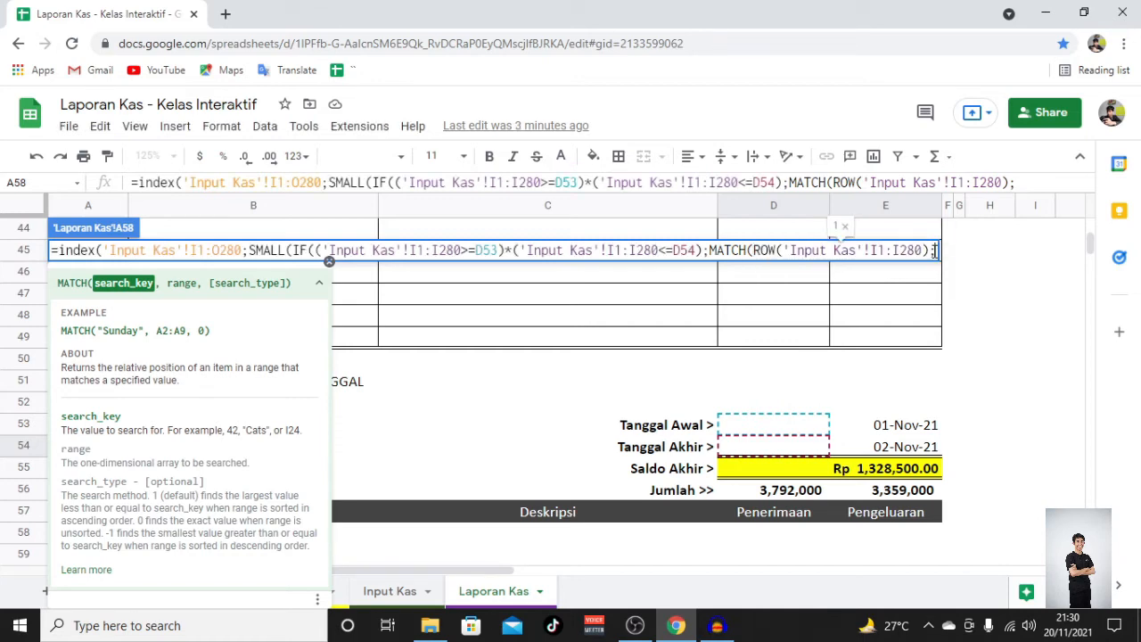
key("ctrl+v")
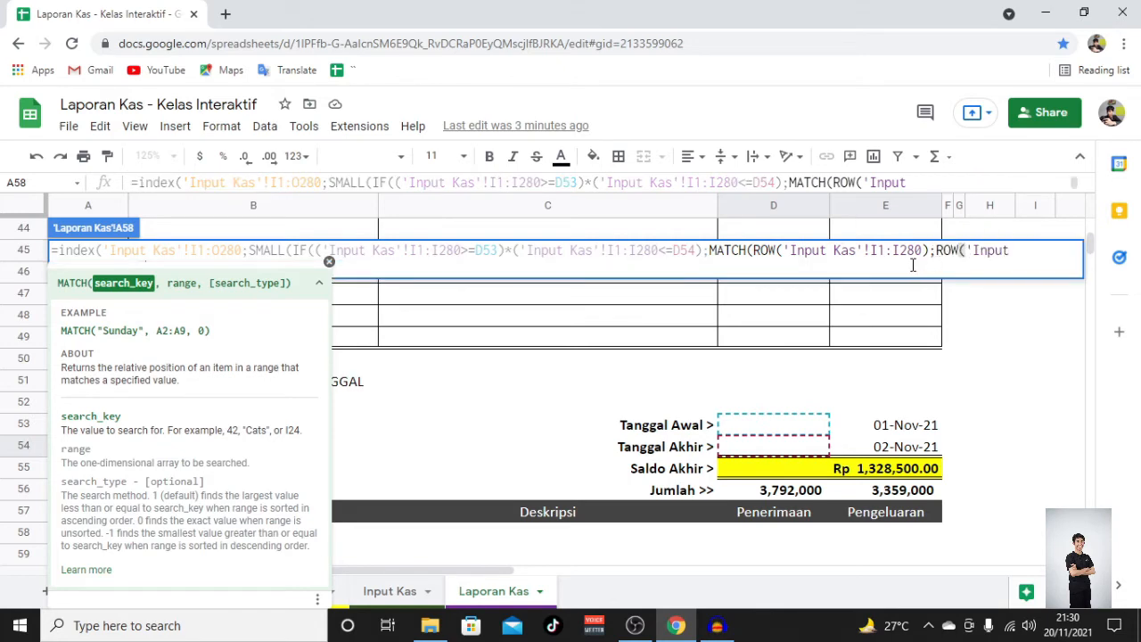
left_click(329, 261)
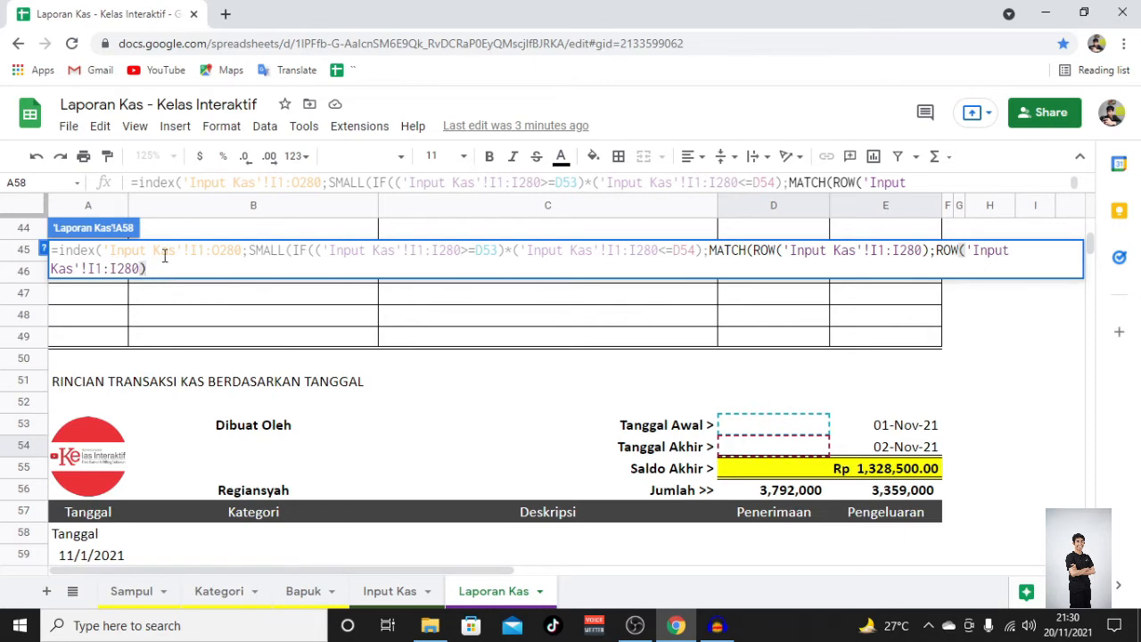
type(")")
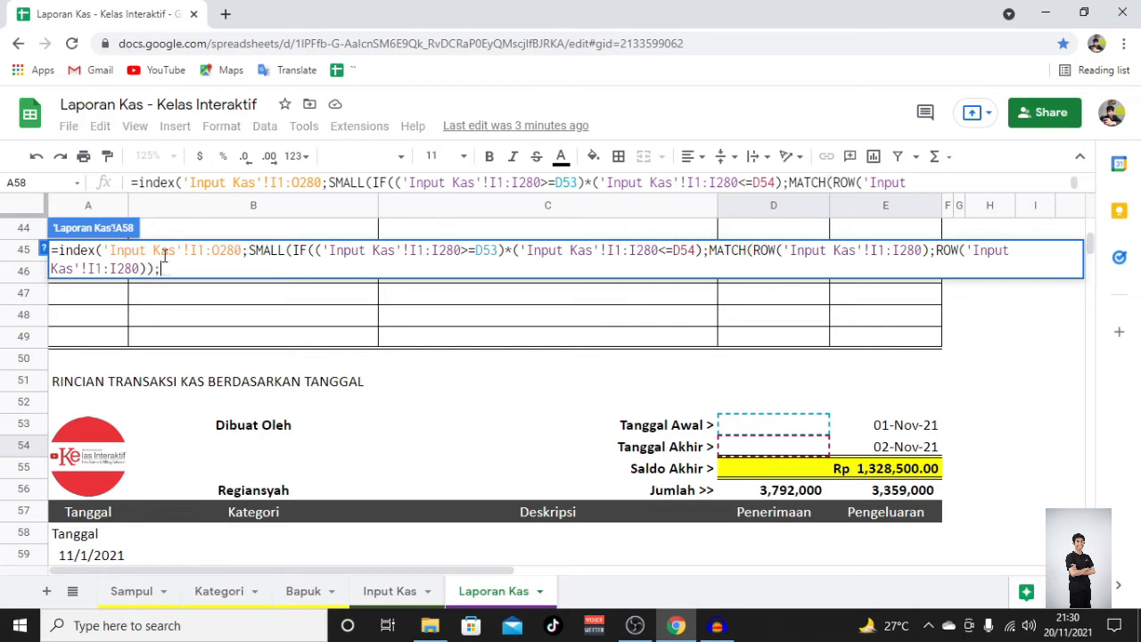
Step: Enter an empty string "" as the IF function's value-if-false and close the IF function
type("\"")
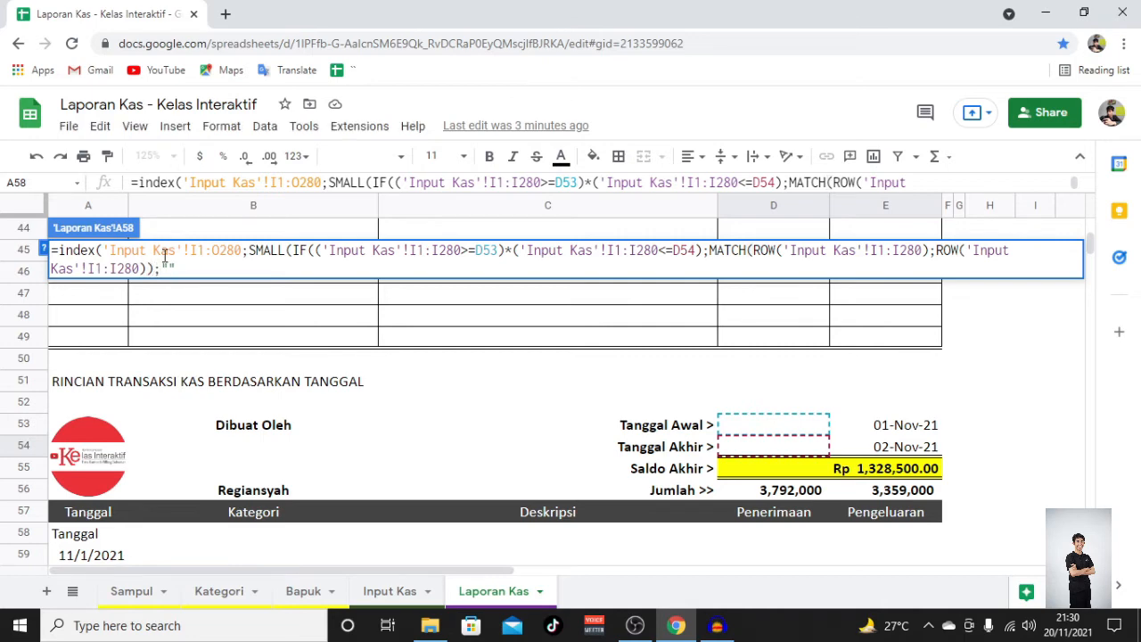
scroll(549, 410, "up", 3)
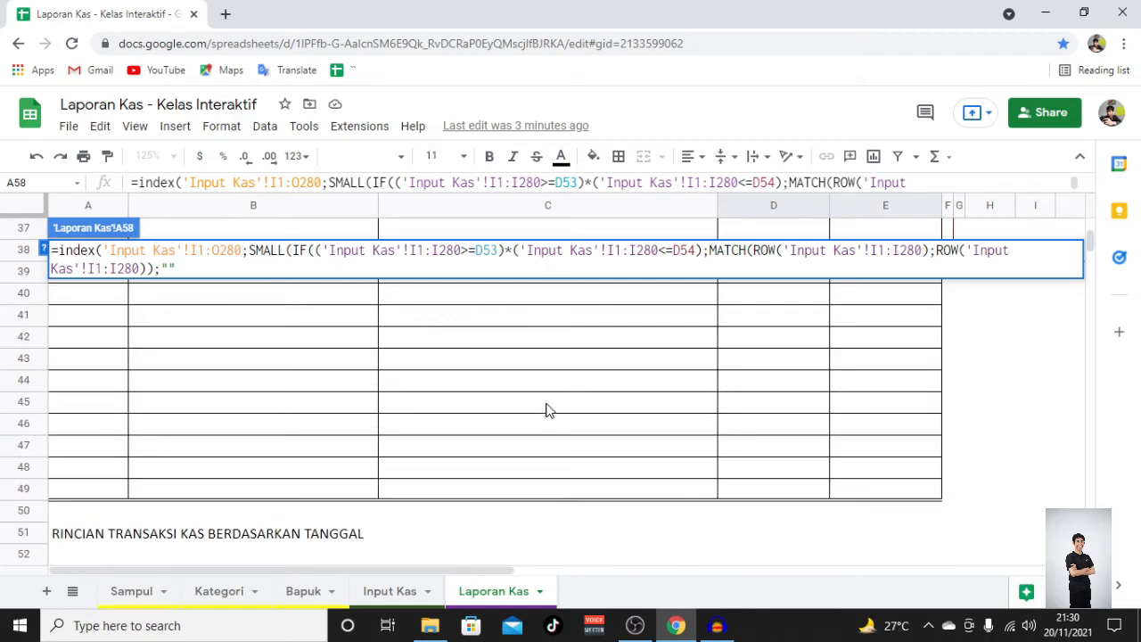
scroll(550, 411, "down", 4)
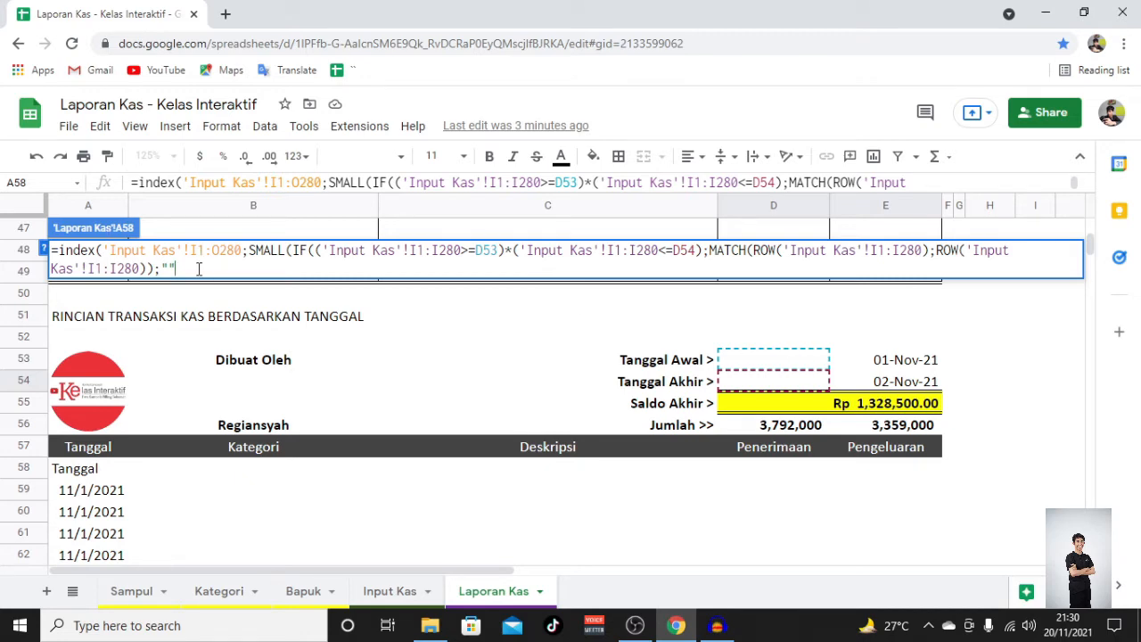
type(")")
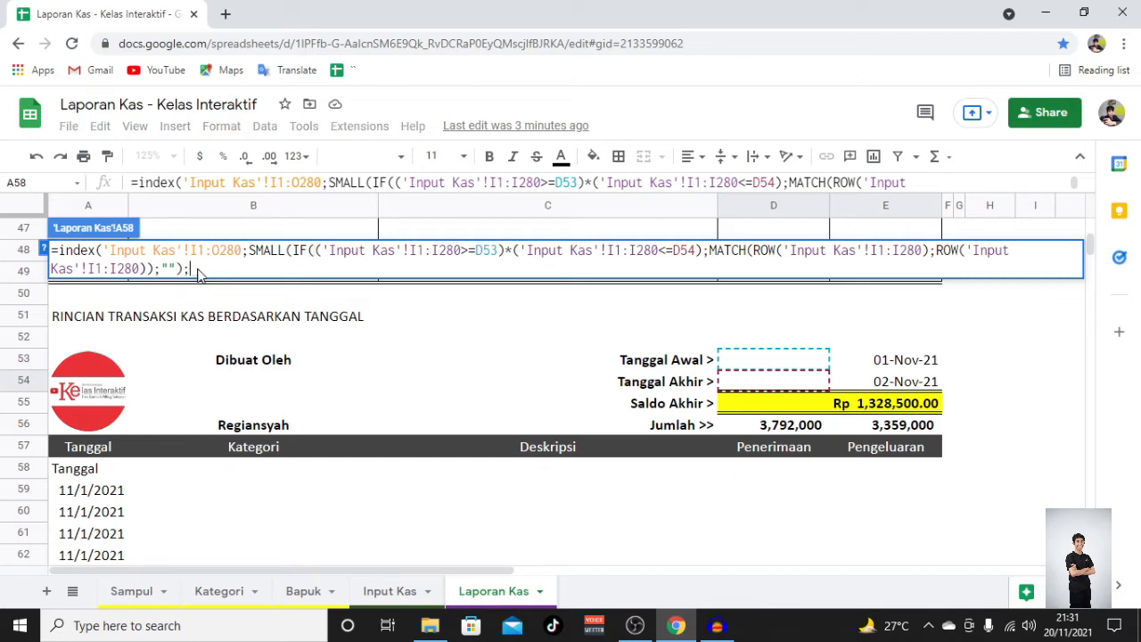
Step: Add ROW('Input Kas'!I1) as the position argument of SMALL, referencing the Tanggal header, and close SMALL with a semicolon
type(";ROWN")
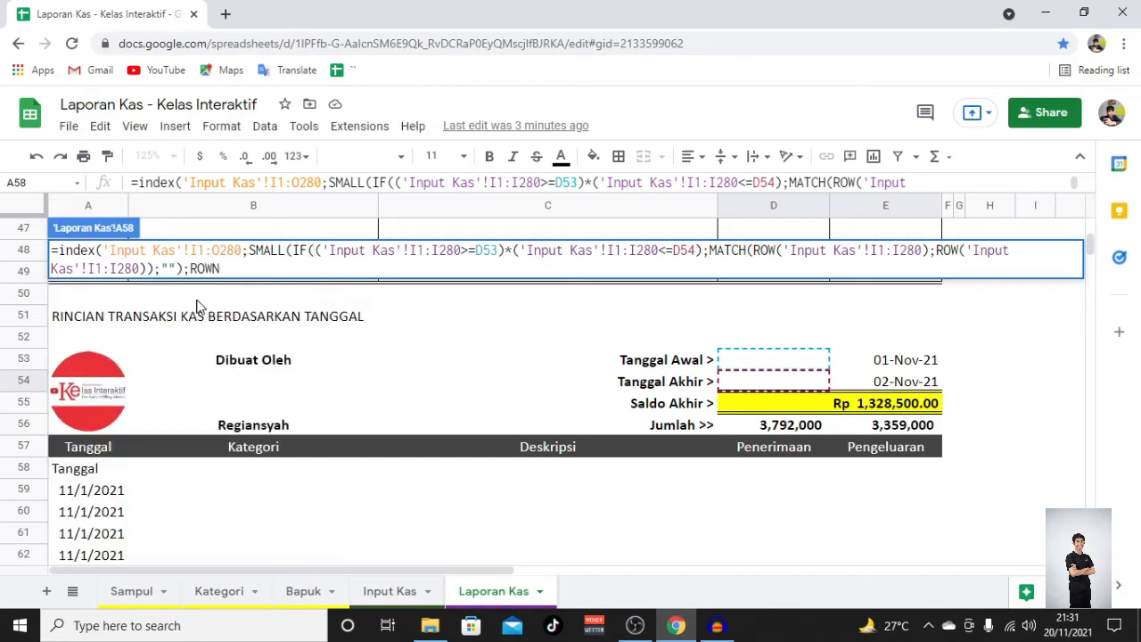
key("BackSpace")
type("(")
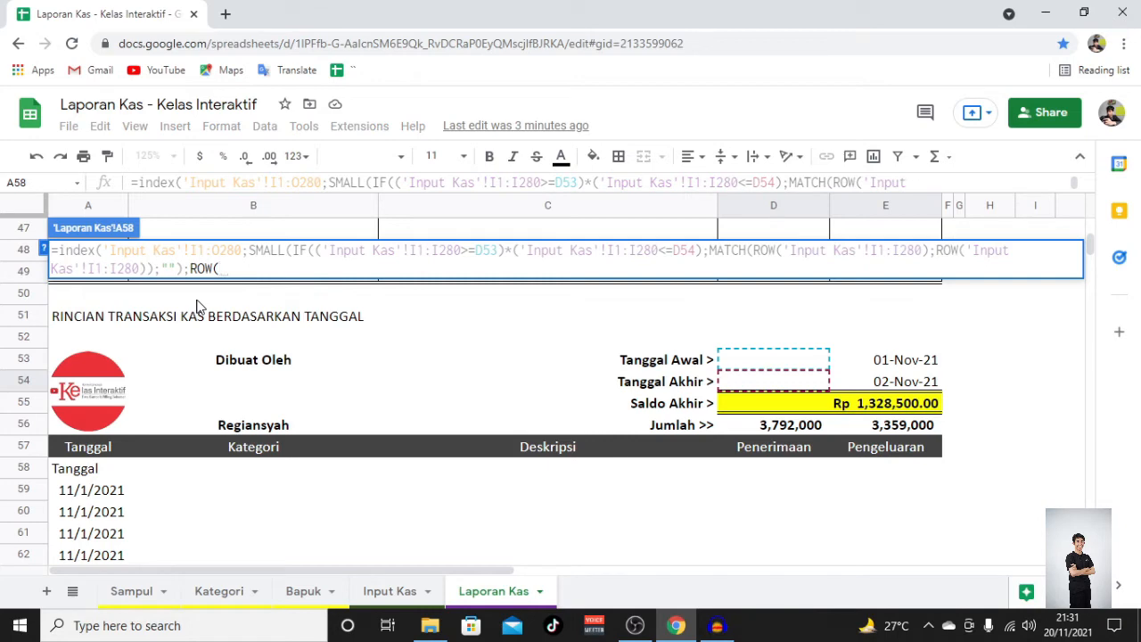
left_click(395, 591)
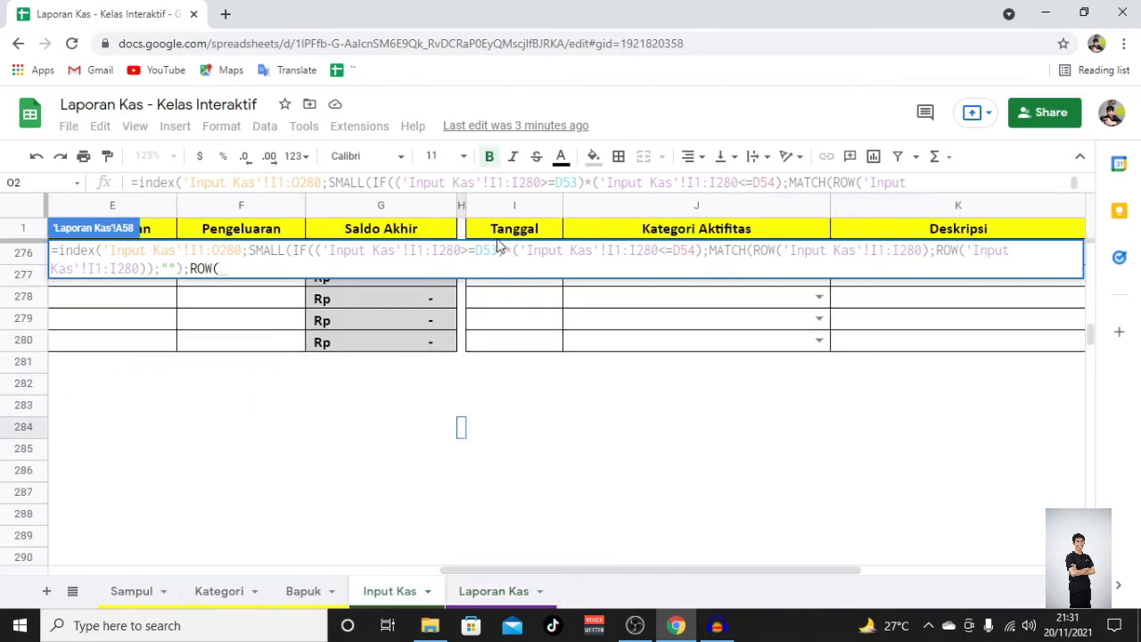
left_click(513, 230)
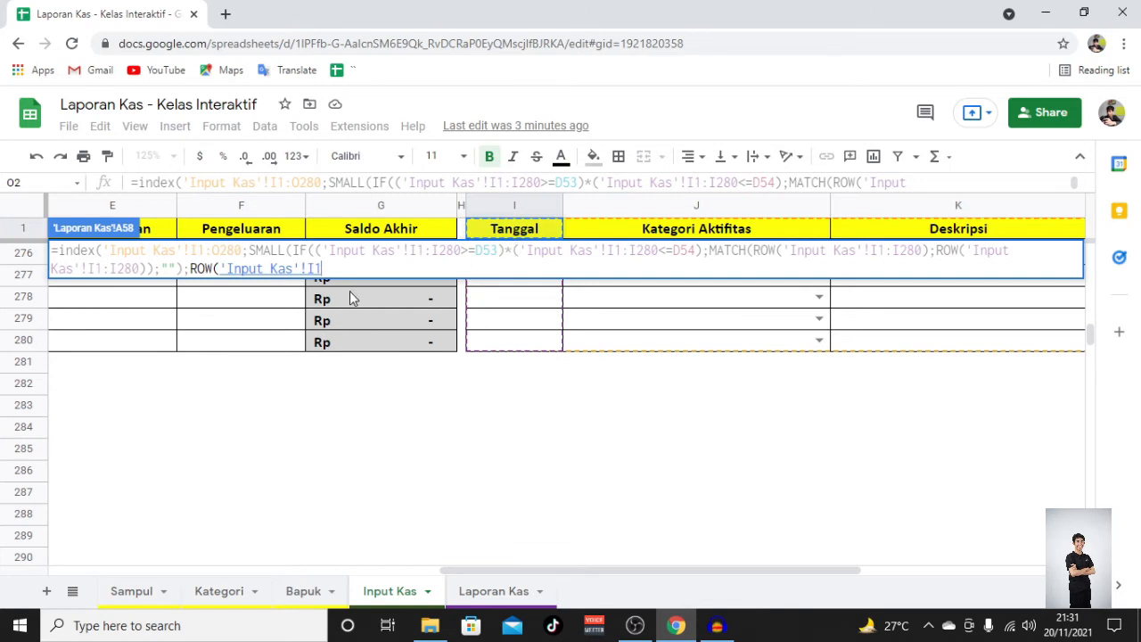
type("))")
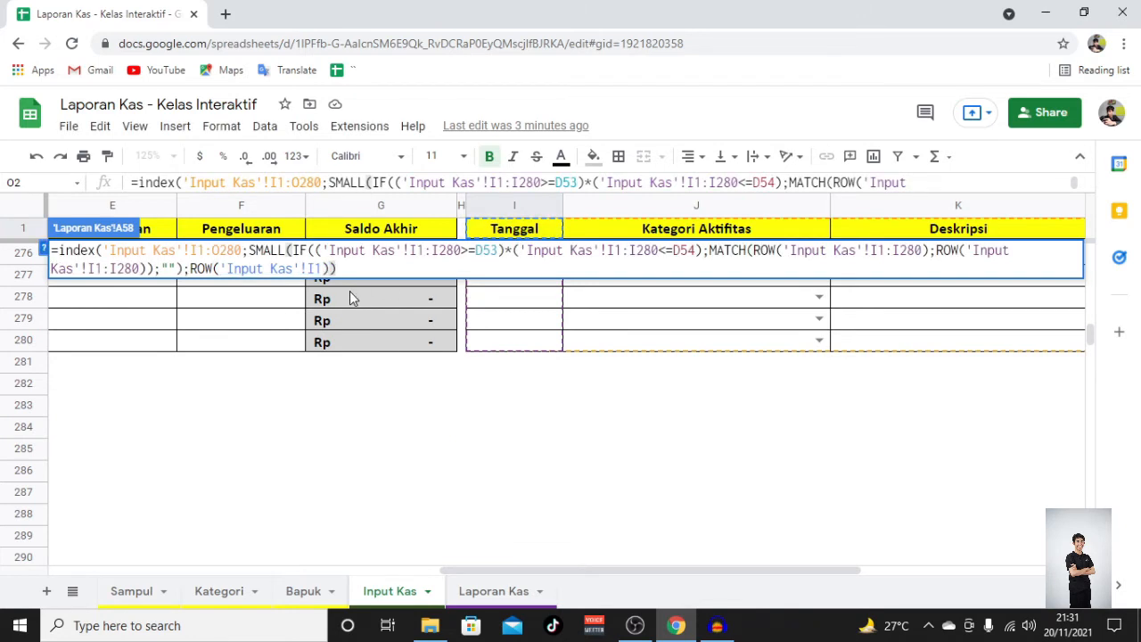
type(";")
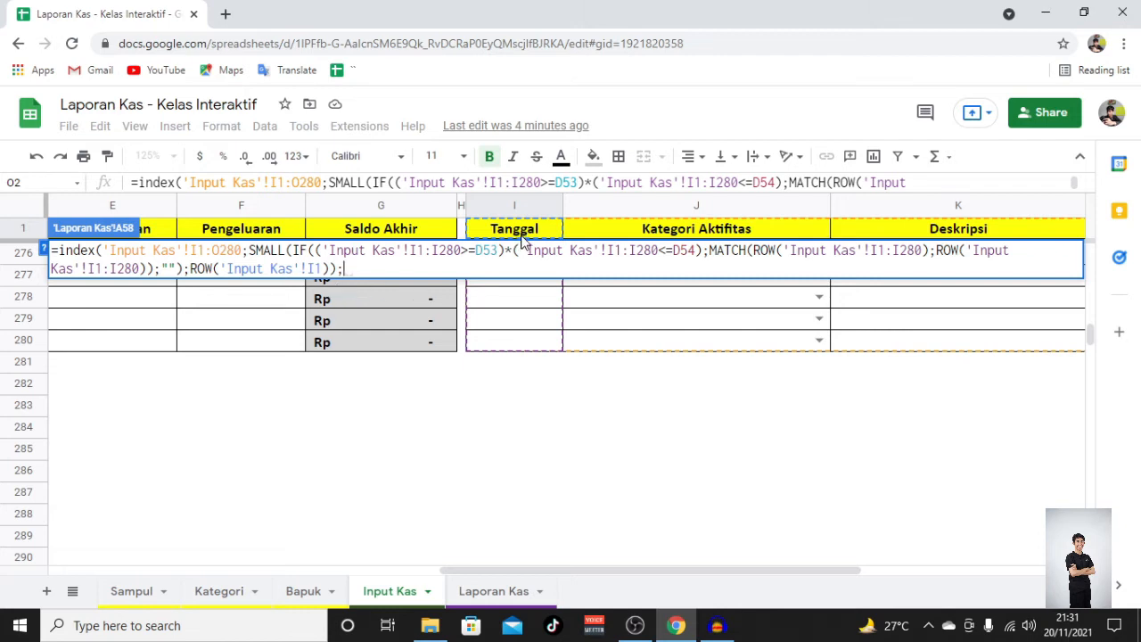
Step: Begin the INDEX column argument with COLUMN( and reference cell A1 of the Input Kas sheet
scroll(524, 230, "right", 5)
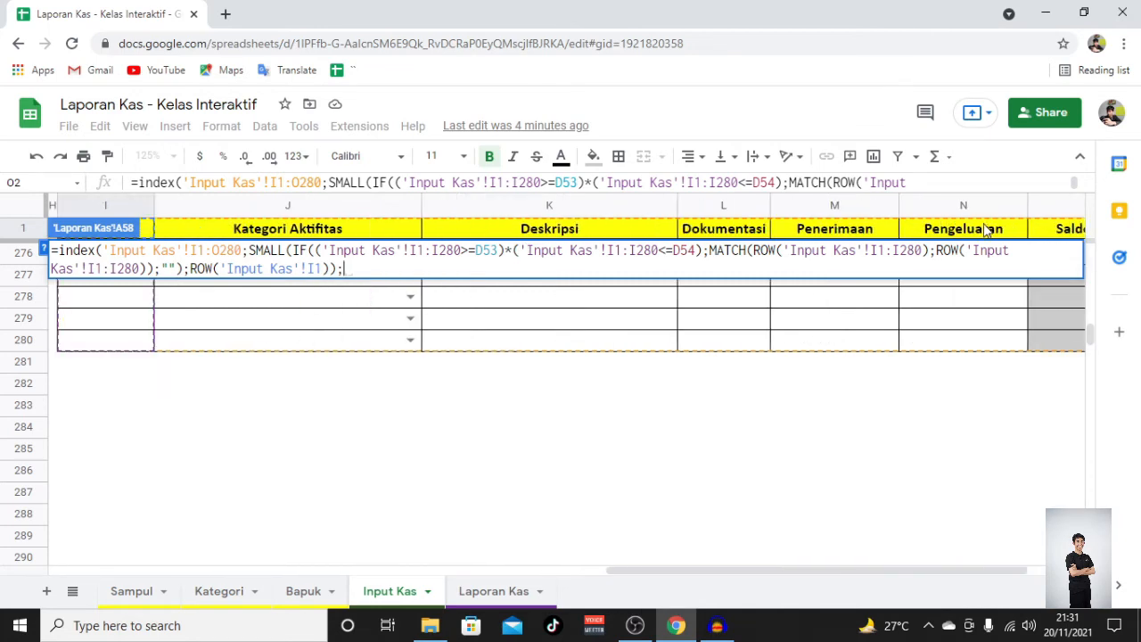
scroll(419, 236, "left", 4)
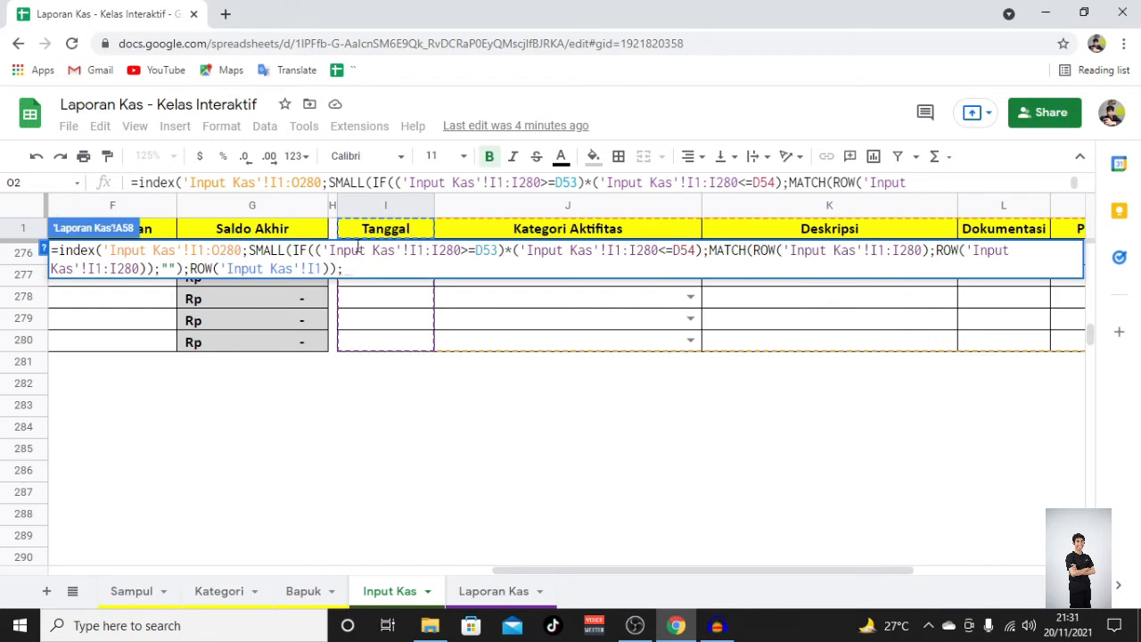
type("COLO")
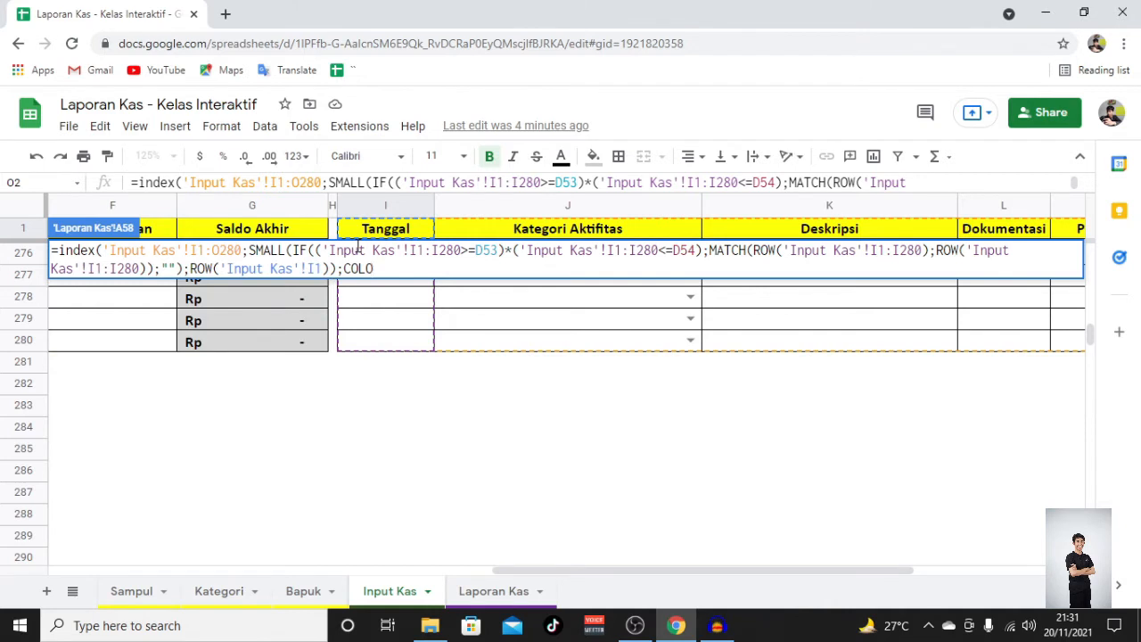
key("BackSpace")
type("UMN")
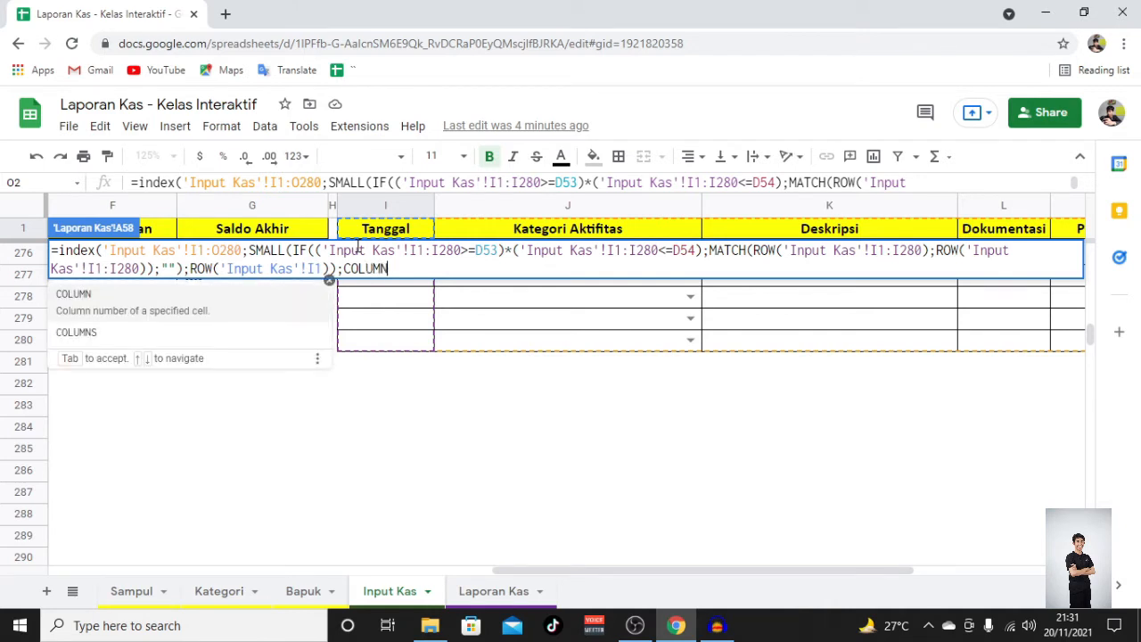
type("(")
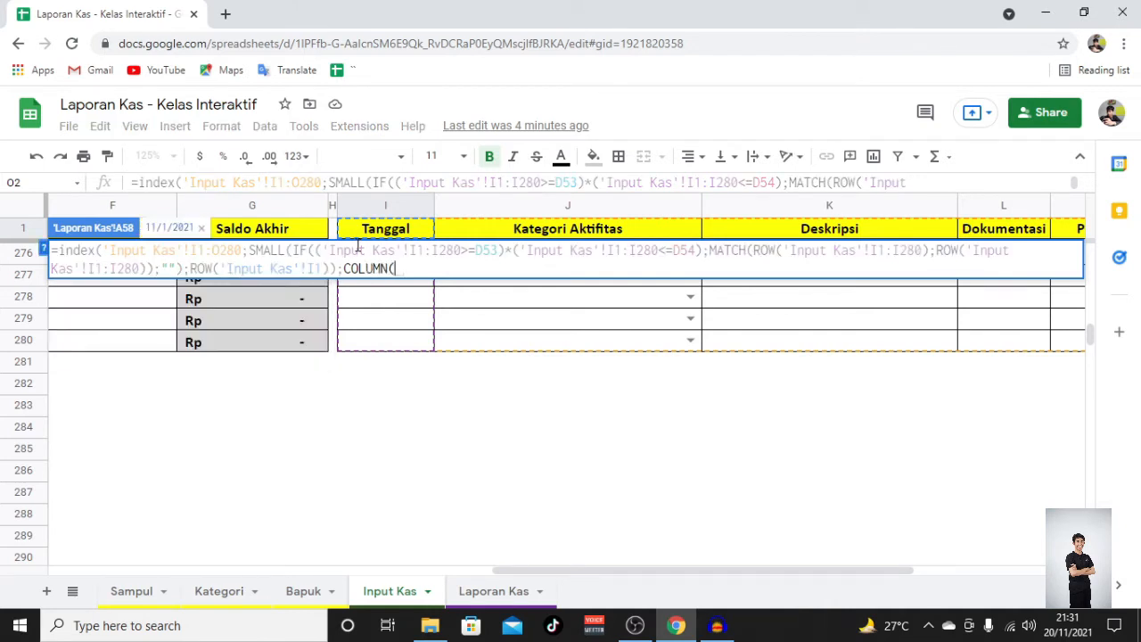
left_click(395, 234)
scroll(395, 233, "left", 5)
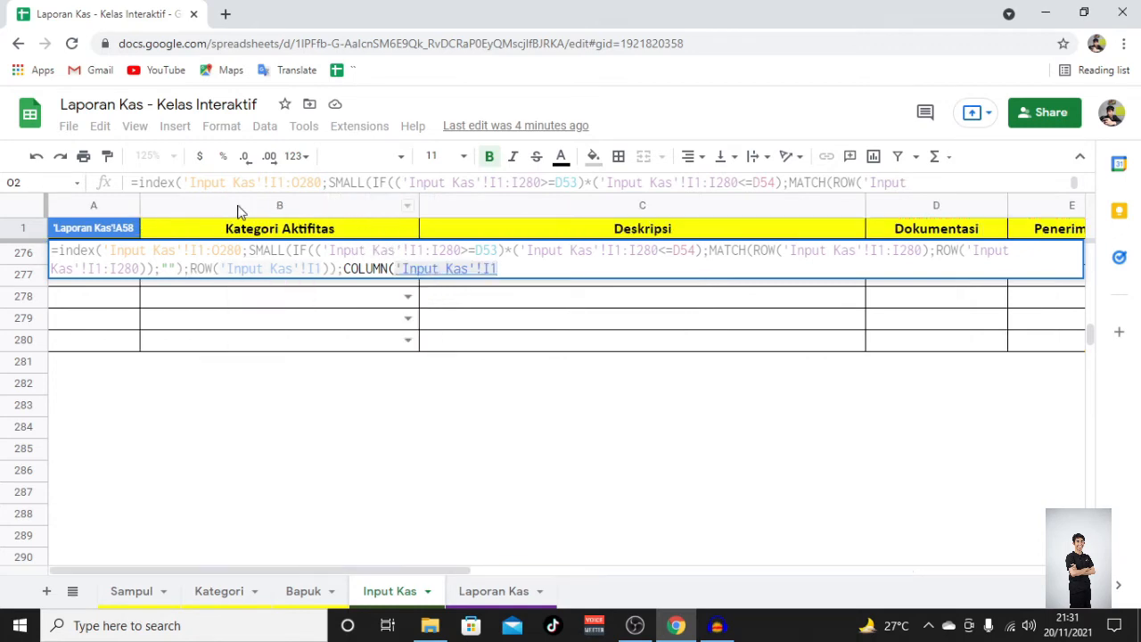
left_click(191, 227)
key("Left")
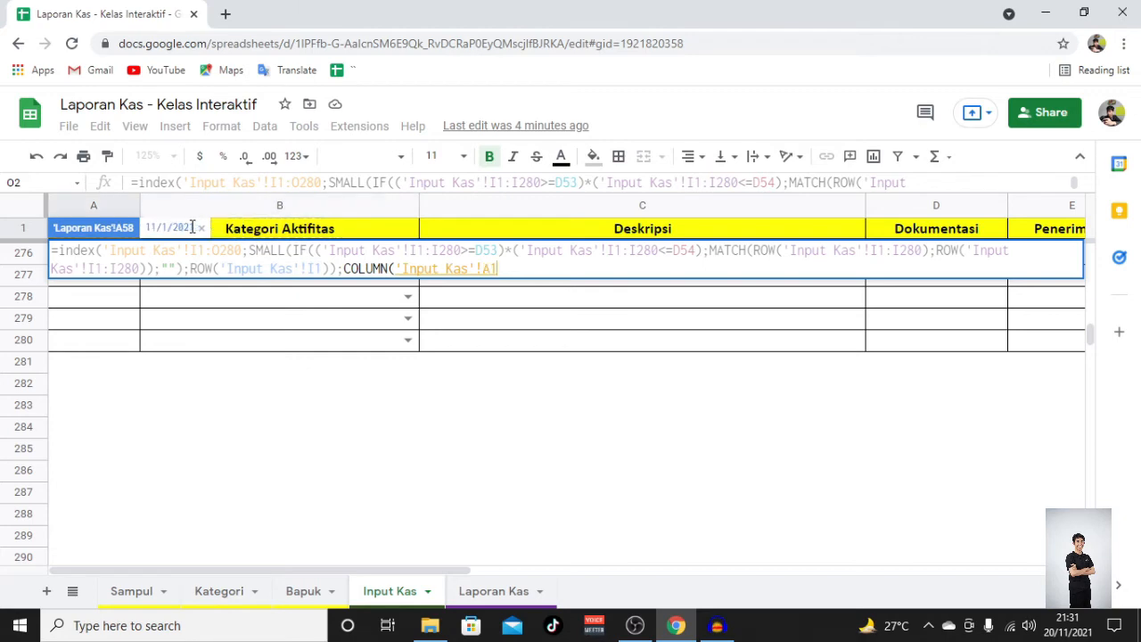
scroll(481, 363, "right", 5)
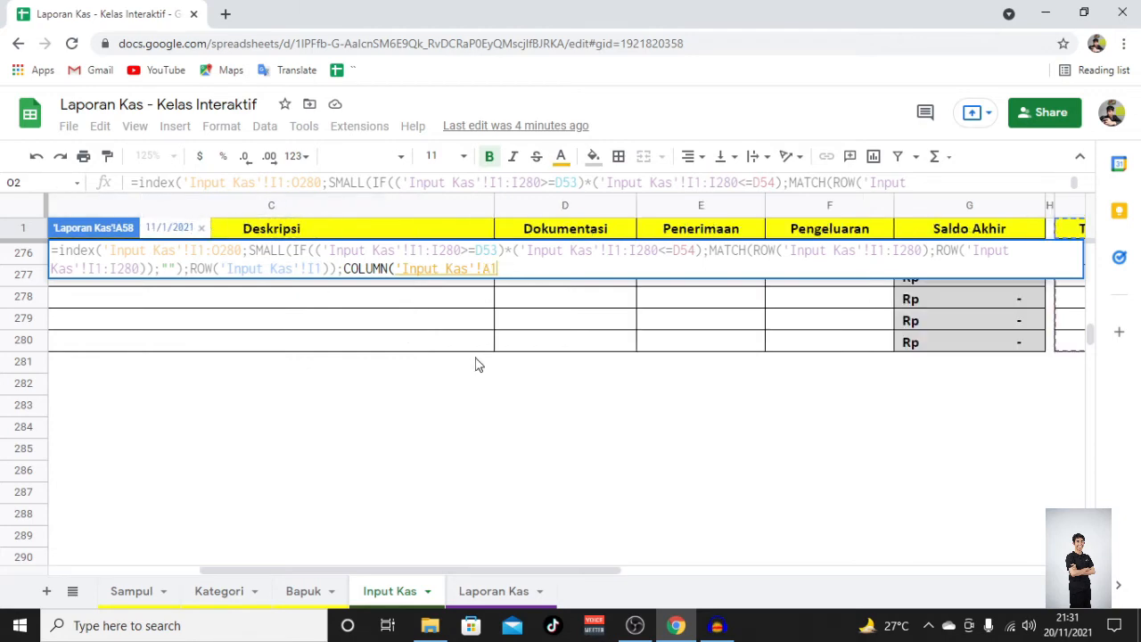
scroll(475, 363, "right", 5)
scroll(476, 362, "left", 5)
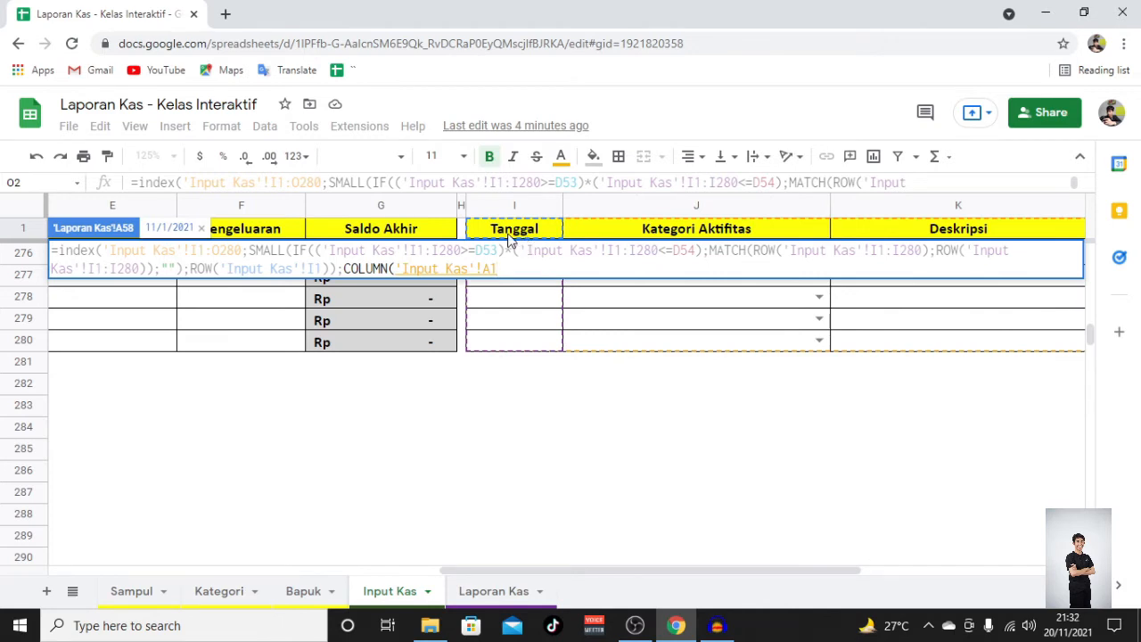
Step: Close the COLUMN function and enter the completed INDEX formula in A58 of Laporan Kas
type(")")
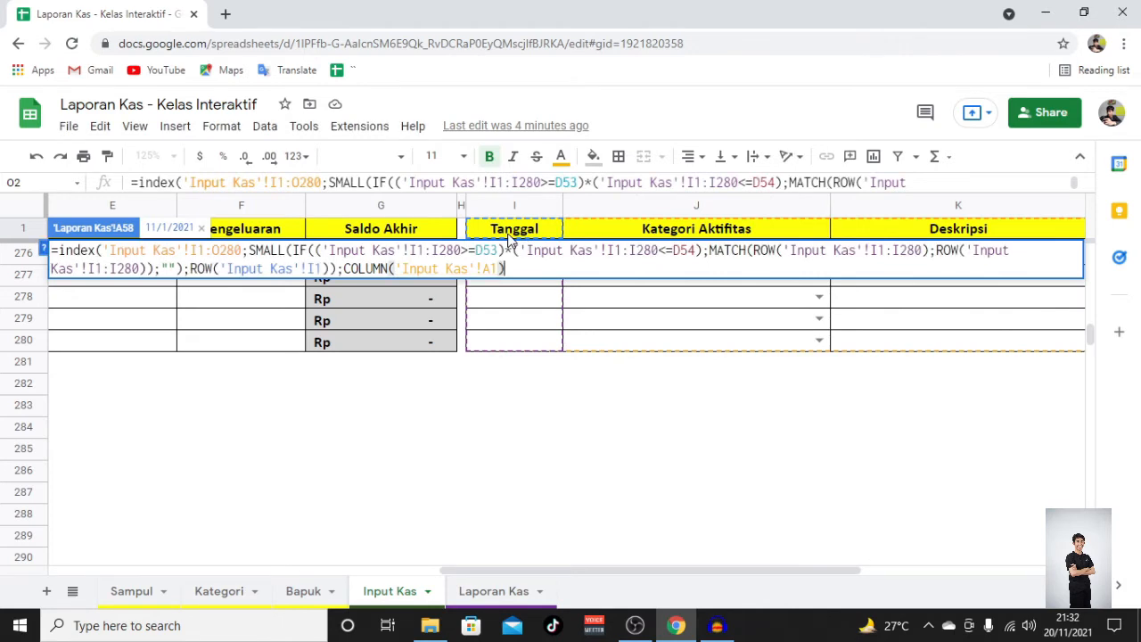
key("Return")
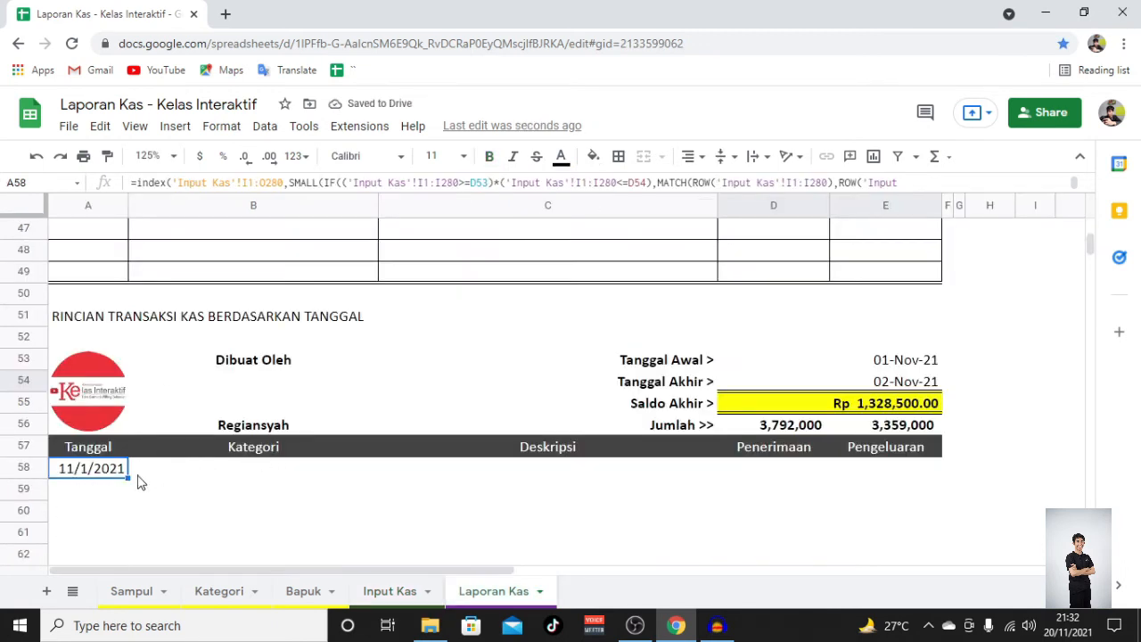
Step: Copy the INDEX formula from A58 into A58:A88 and inspect the result in A60
scroll(113, 485, "down", 5)
scroll(109, 468, "up", 2)
key("ctrl+c")
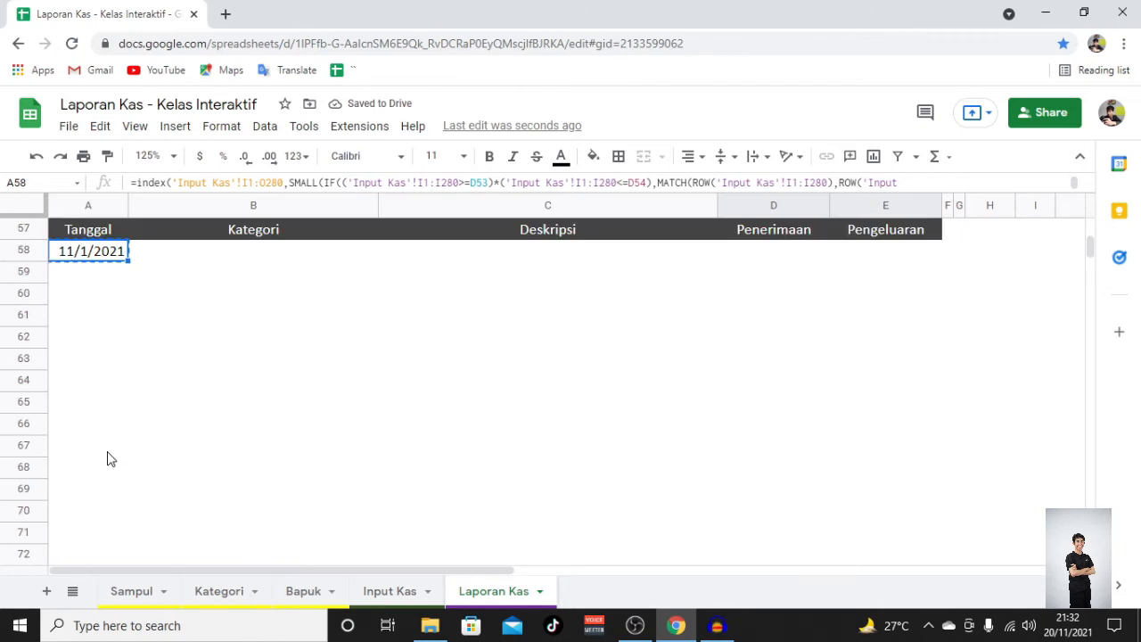
scroll(104, 461, "down", 2)
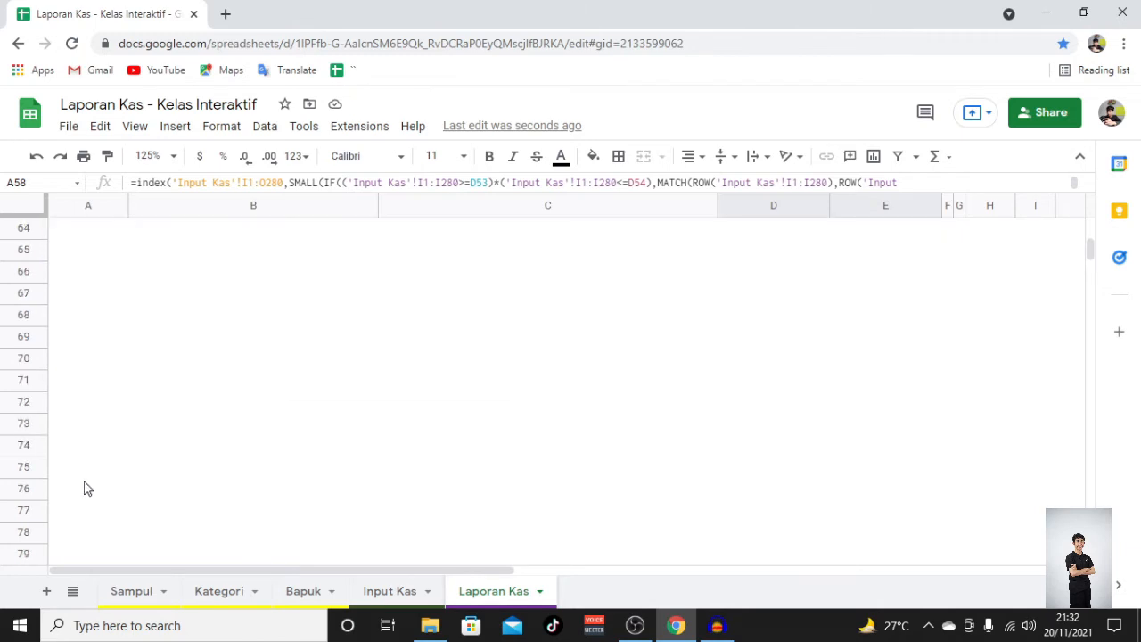
scroll(89, 481, "up", 5)
scroll(100, 472, "down", 9)
left_click(87, 475, "shift")
key("ctrl+v")
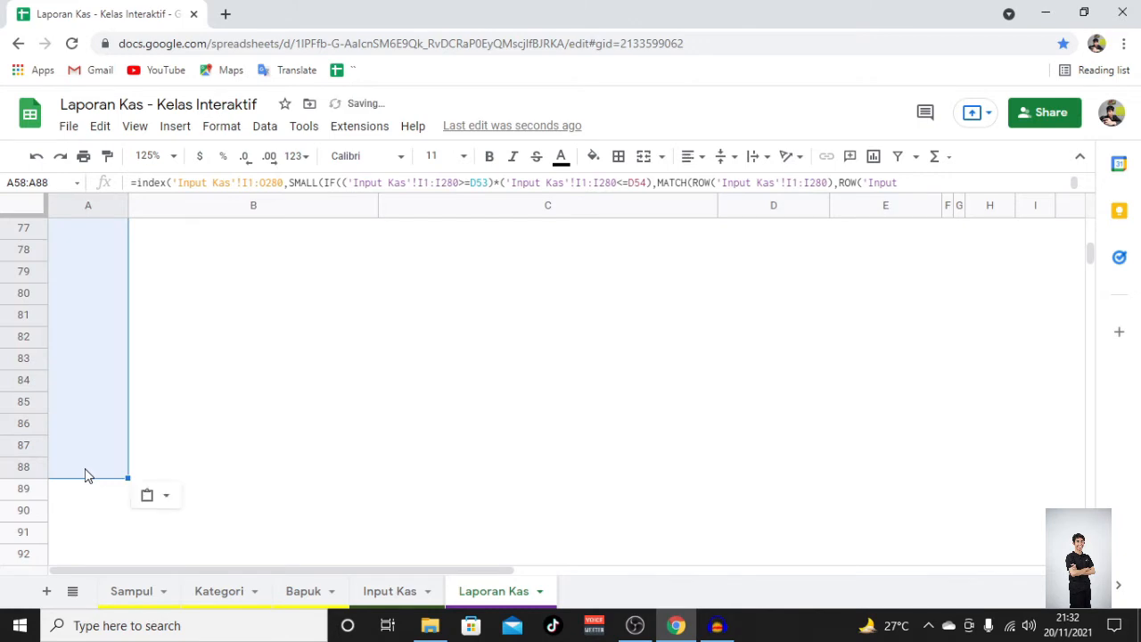
scroll(98, 463, "up", 5)
scroll(101, 455, "up", 3)
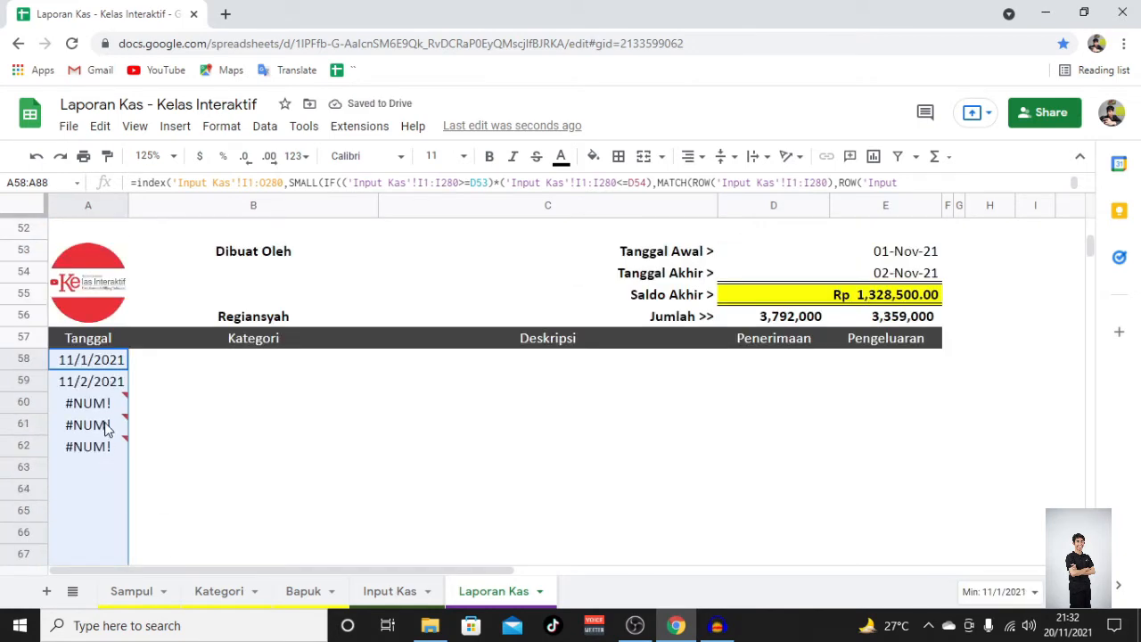
left_click(103, 406)
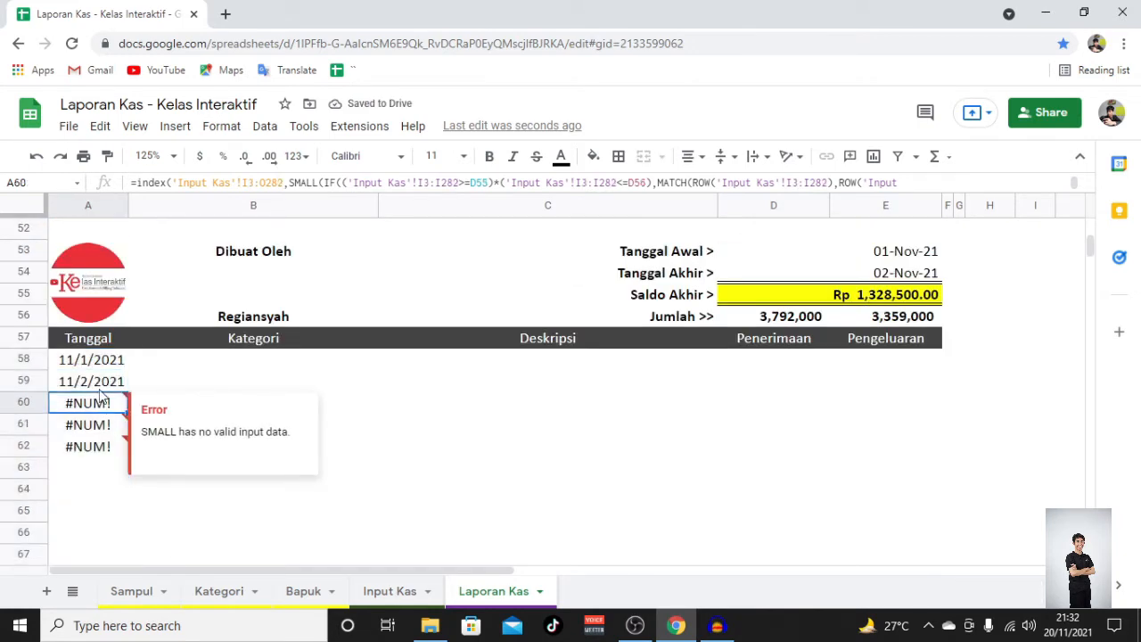
Step: Make the INDEX range in A58's formula absolute as 'Input Kas'!$I$1:$O$280
left_click(105, 367)
double_click(104, 370)
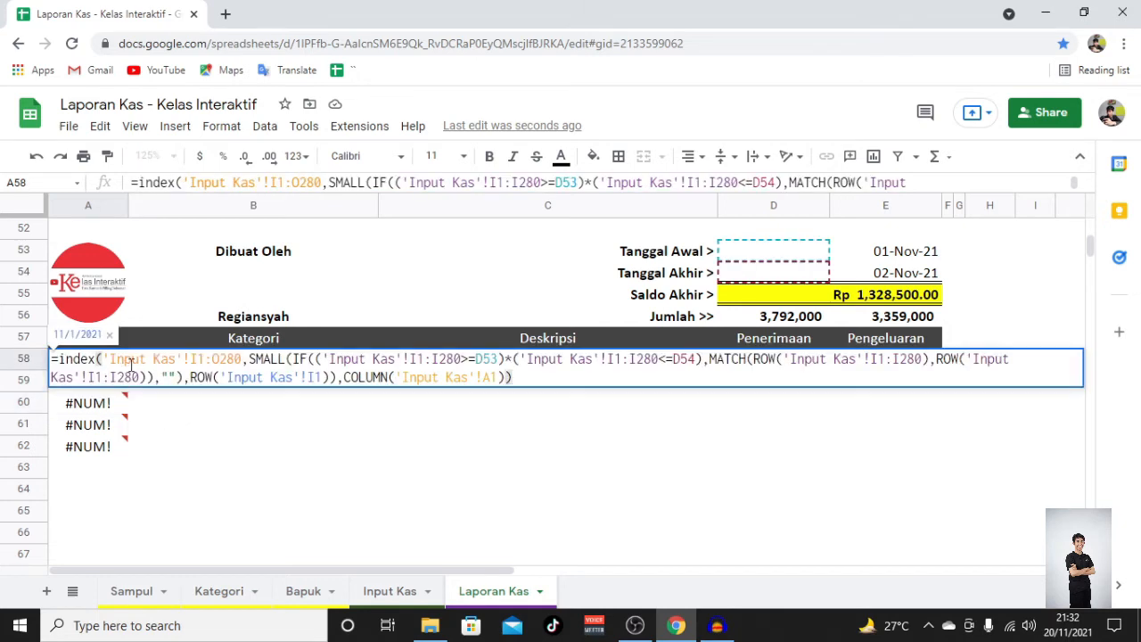
left_click(205, 359)
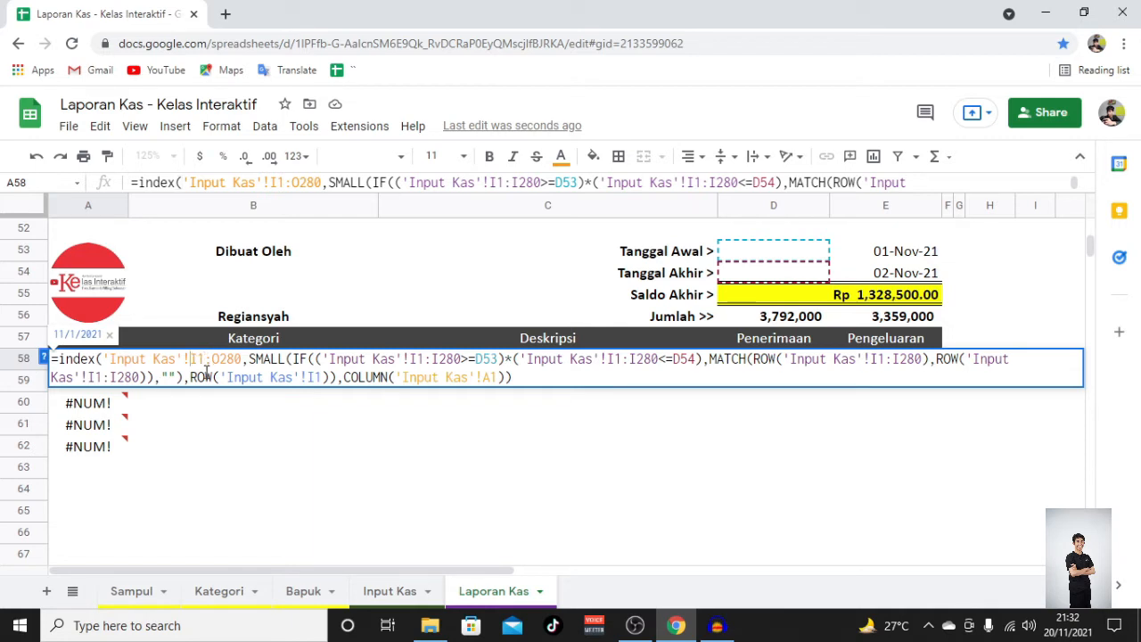
type("$")
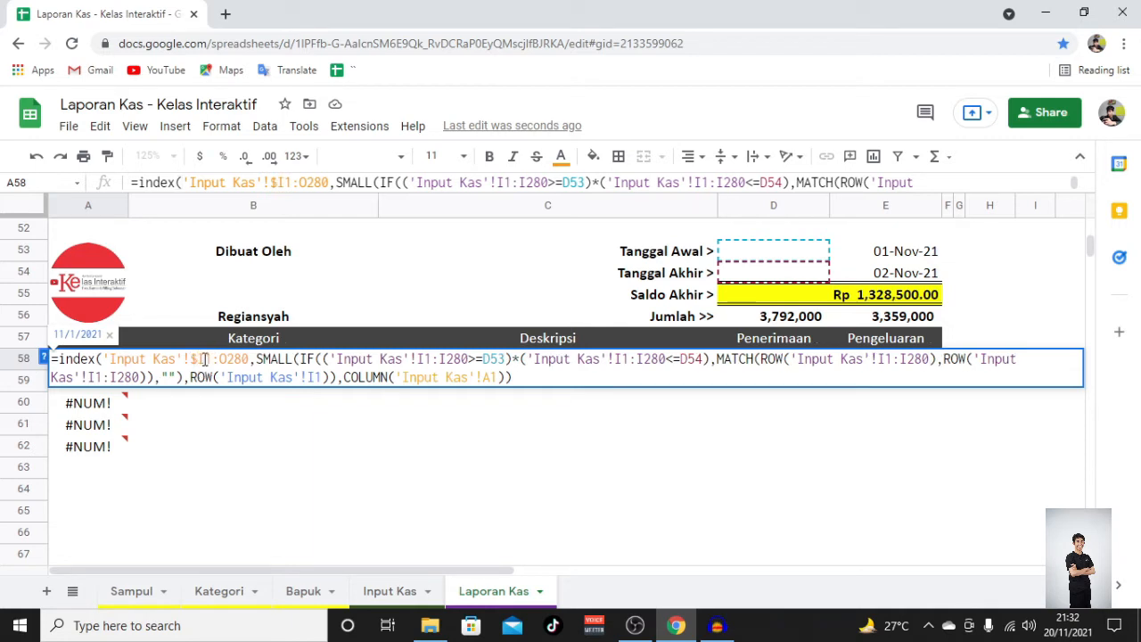
left_click(205, 359)
type("$")
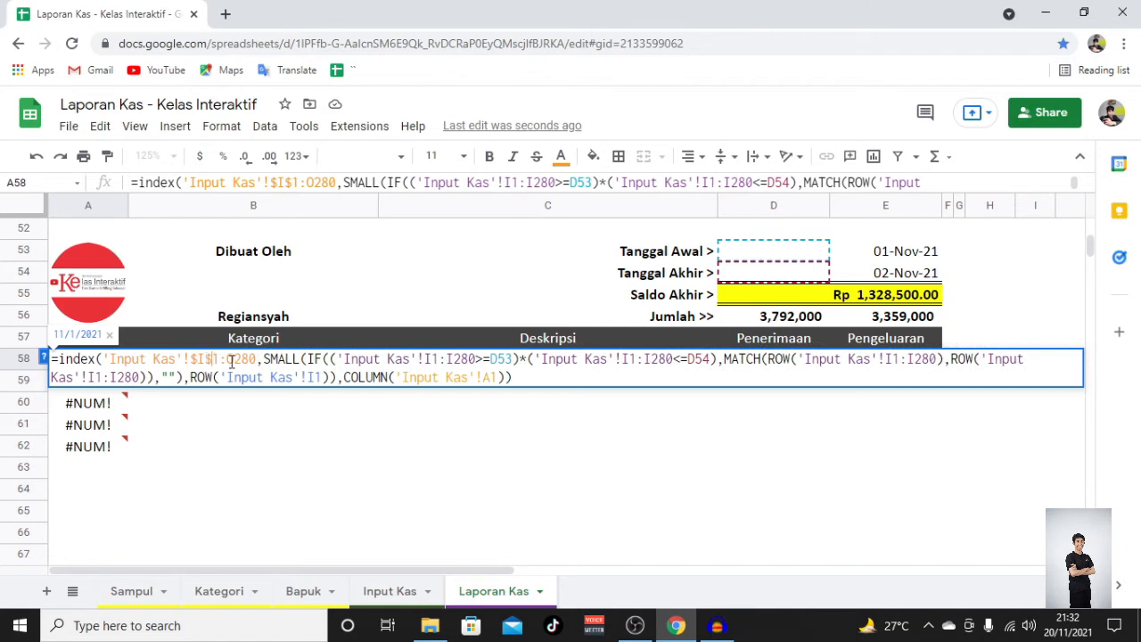
left_click(230, 358)
type("$")
left_click(251, 358)
type("$O$")
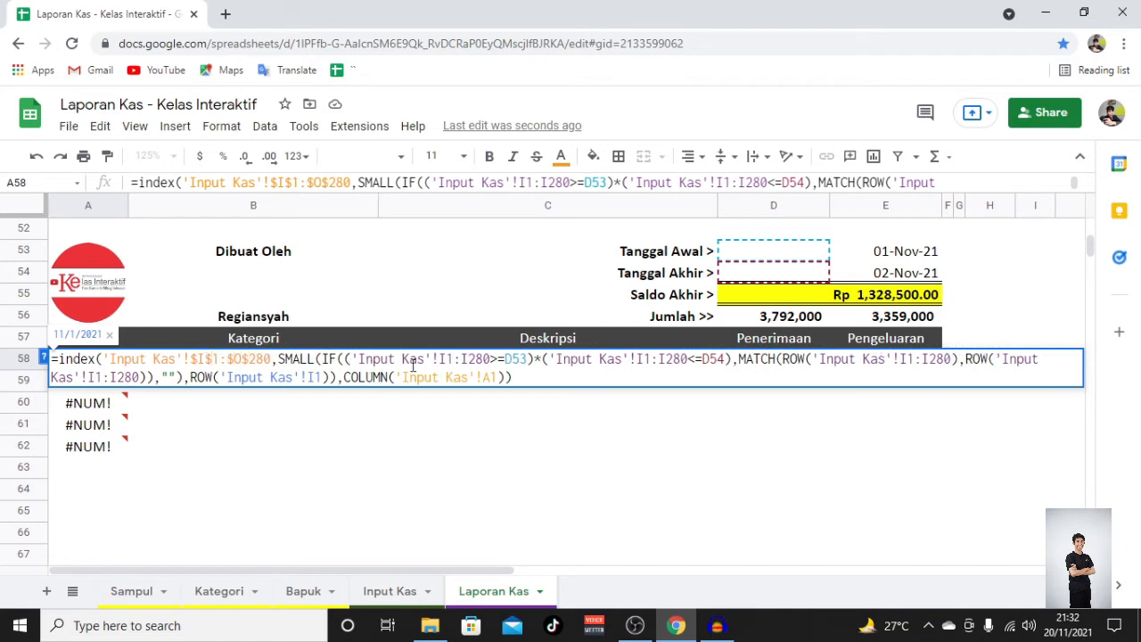
Step: Make the first IF condition absolute as 'Input Kas'!$I$1:$I$280>=$D$53
left_click(444, 358)
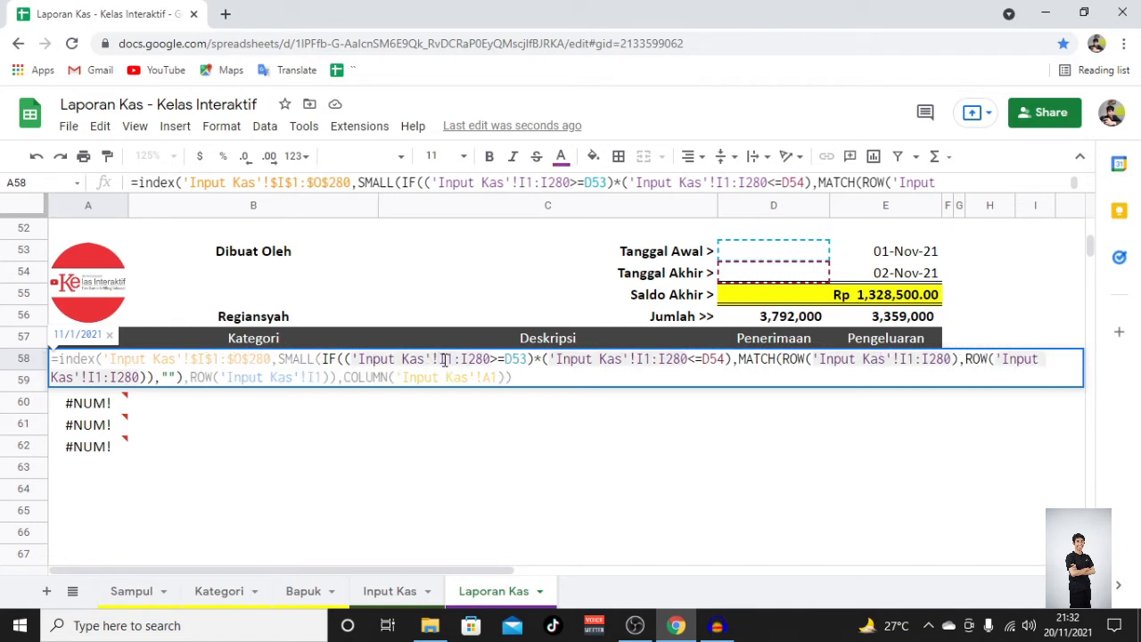
type("$")
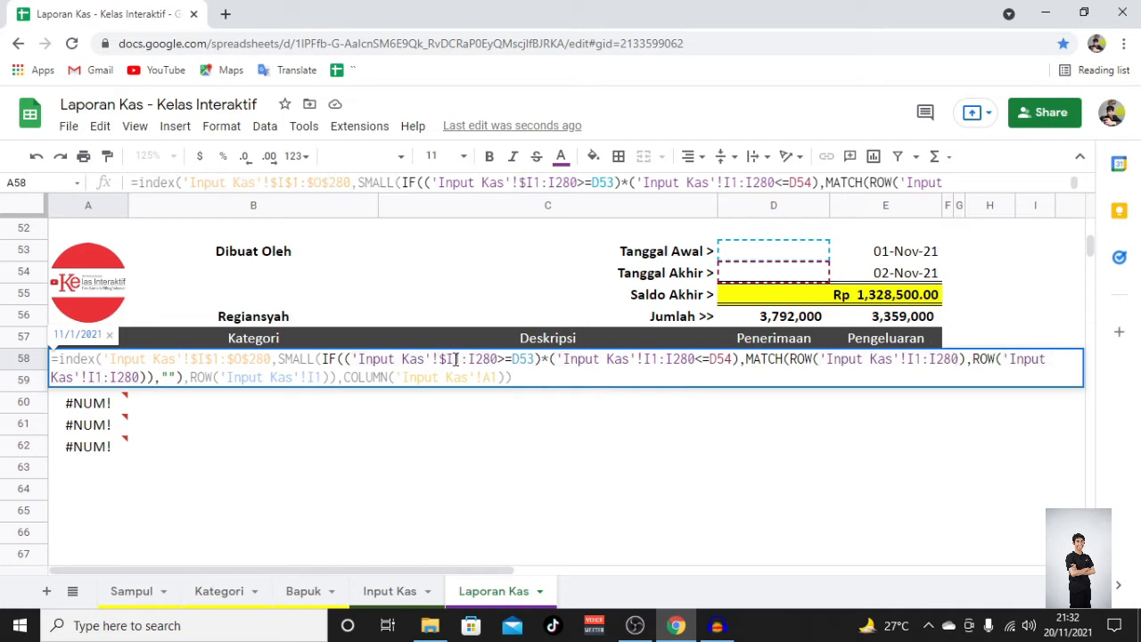
left_click(455, 360)
type("$")
left_click(478, 359)
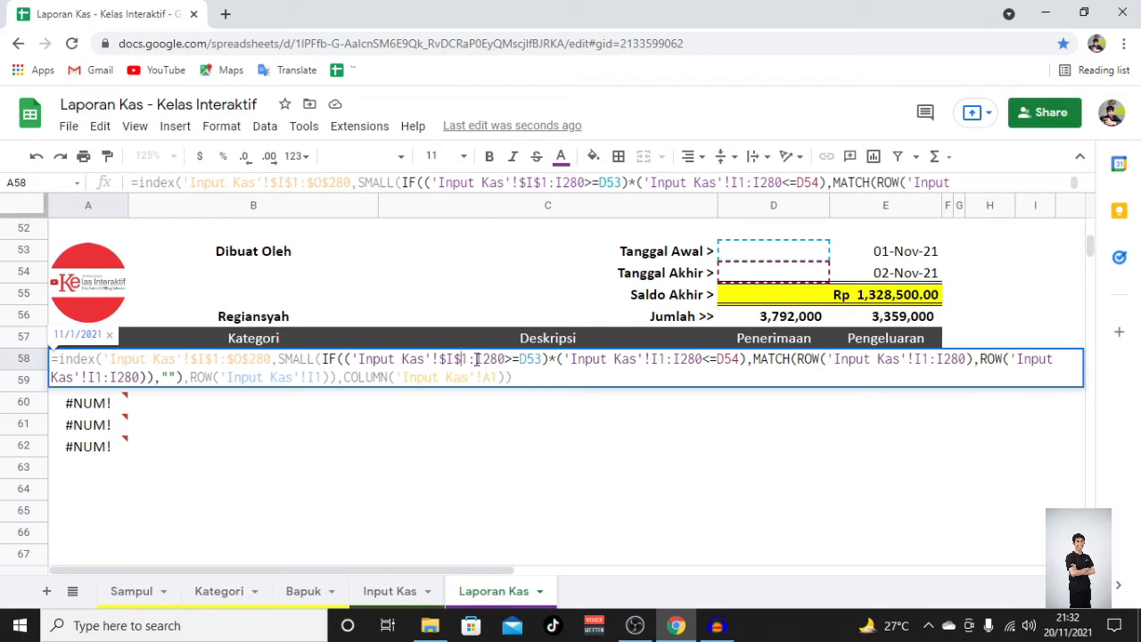
type("$I$")
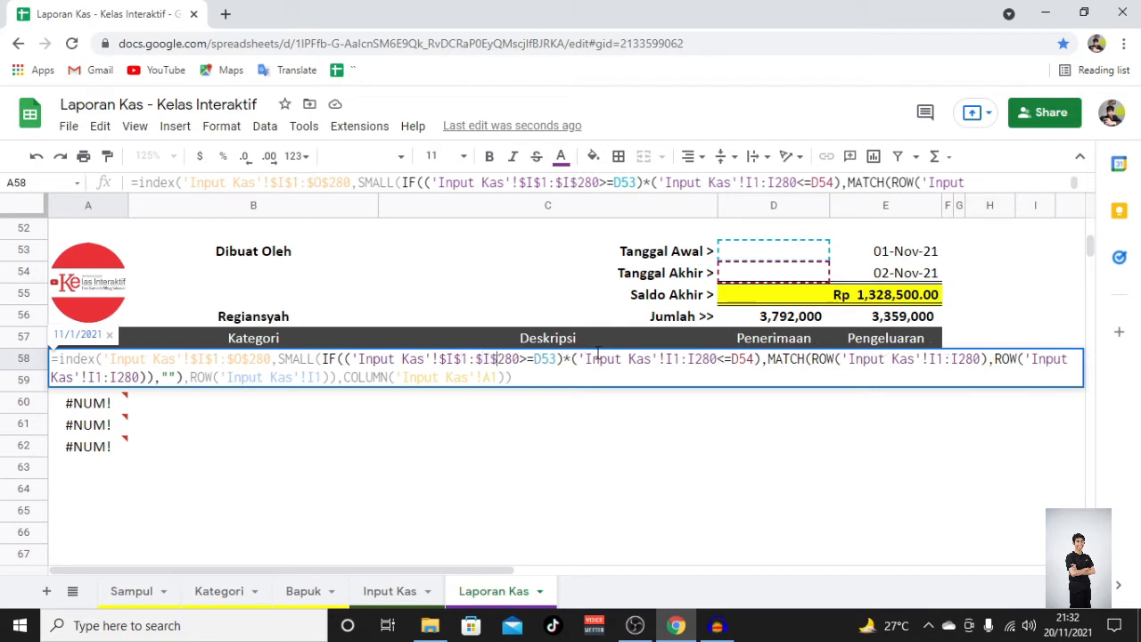
left_click(554, 365)
key("F4")
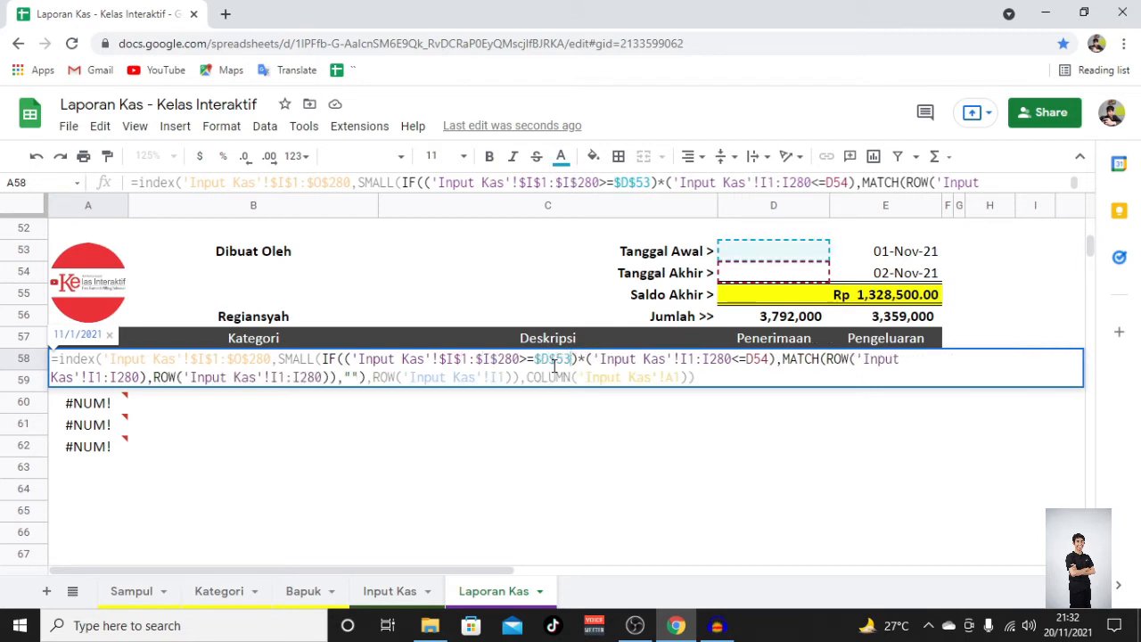
Step: Make the second IF condition absolute as 'Input Kas'!$I$1:$I$280<=$D$54
left_click(711, 364)
key("F4")
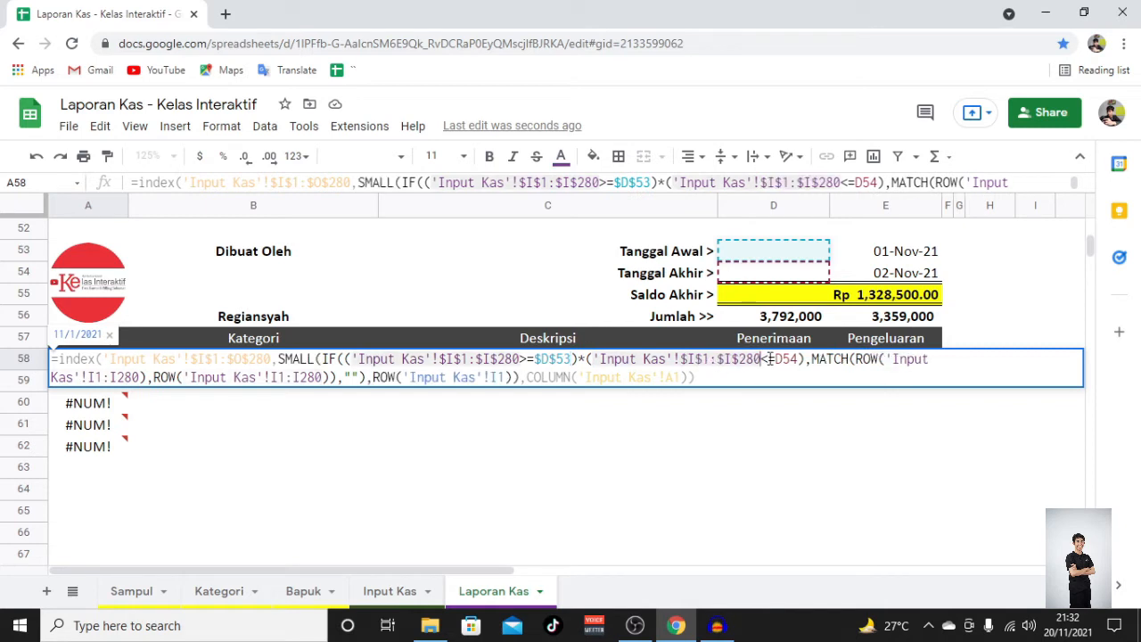
left_click(783, 362)
key("F4")
Step: Make both ROW ranges inside MATCH absolute as 'Input Kas'!$I$1:$I$280, and enter the revised formula in A58
left_click(936, 361)
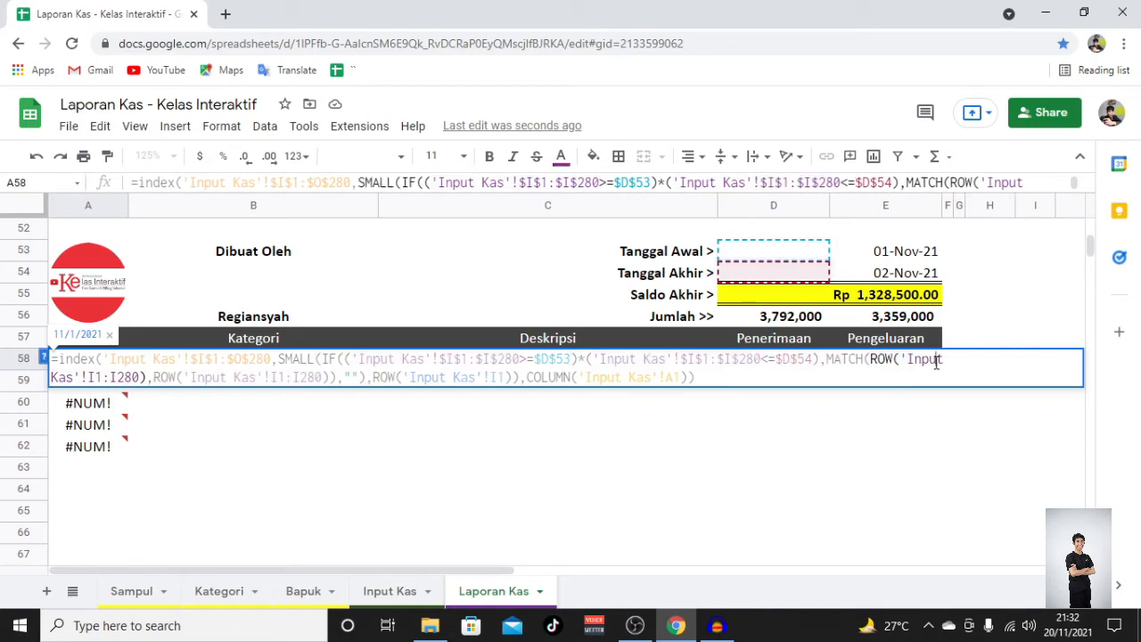
key("F4")
left_click(266, 377)
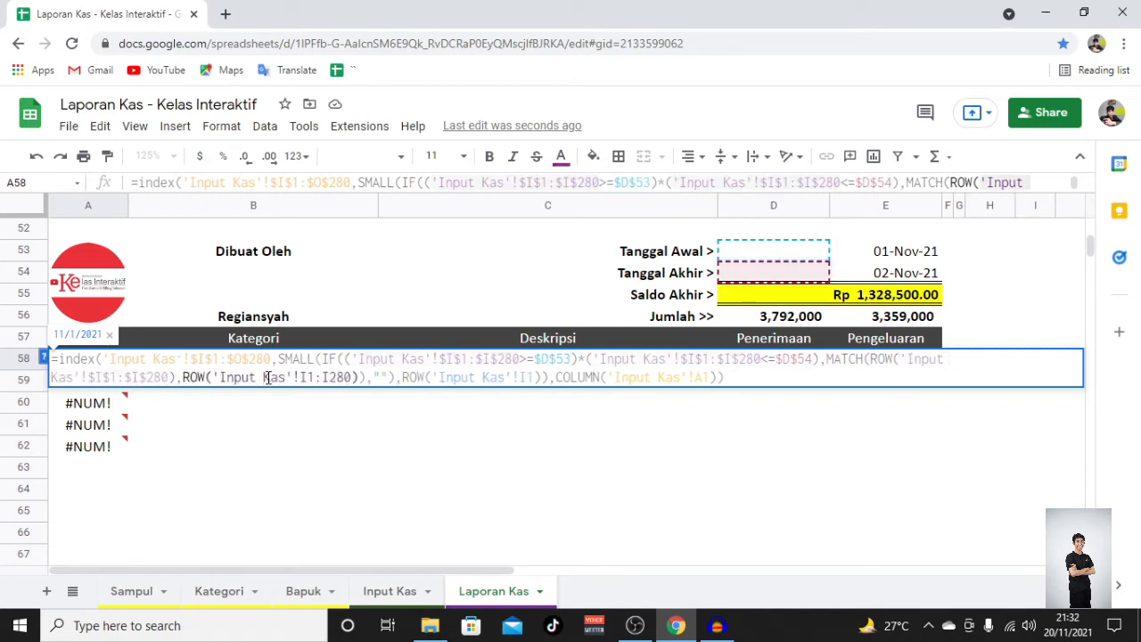
key("F4")
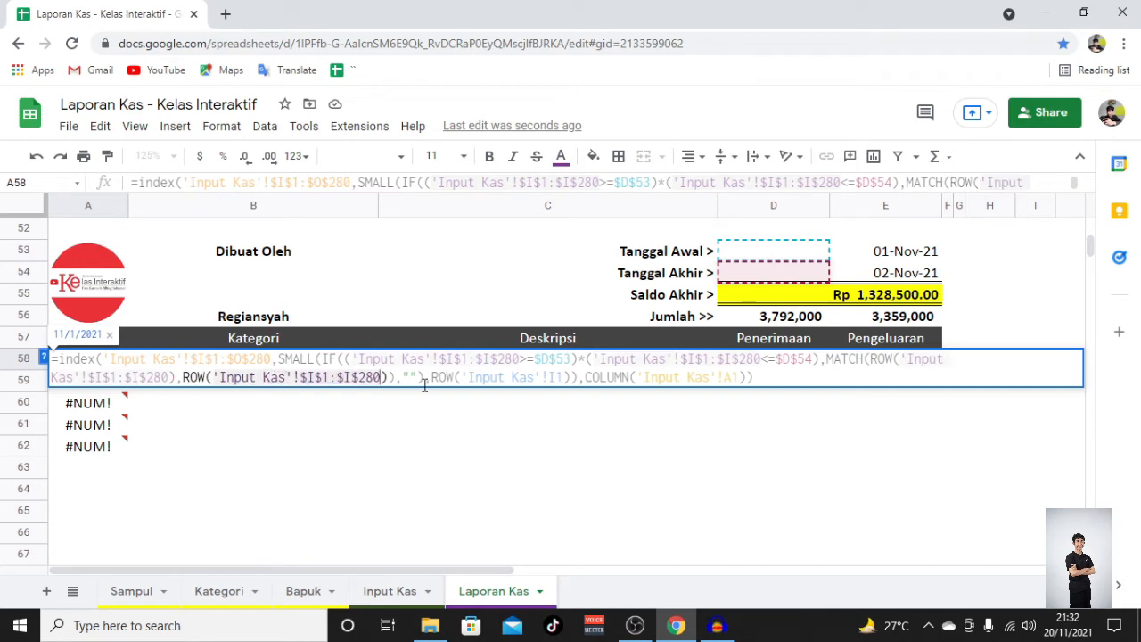
left_click(504, 377)
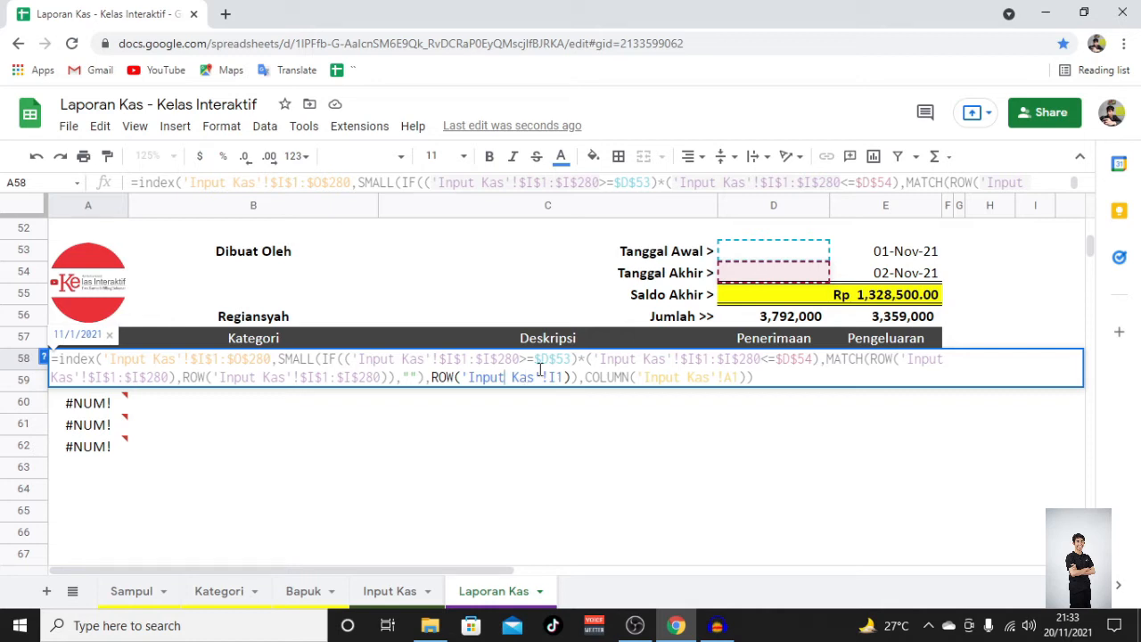
left_click(707, 376)
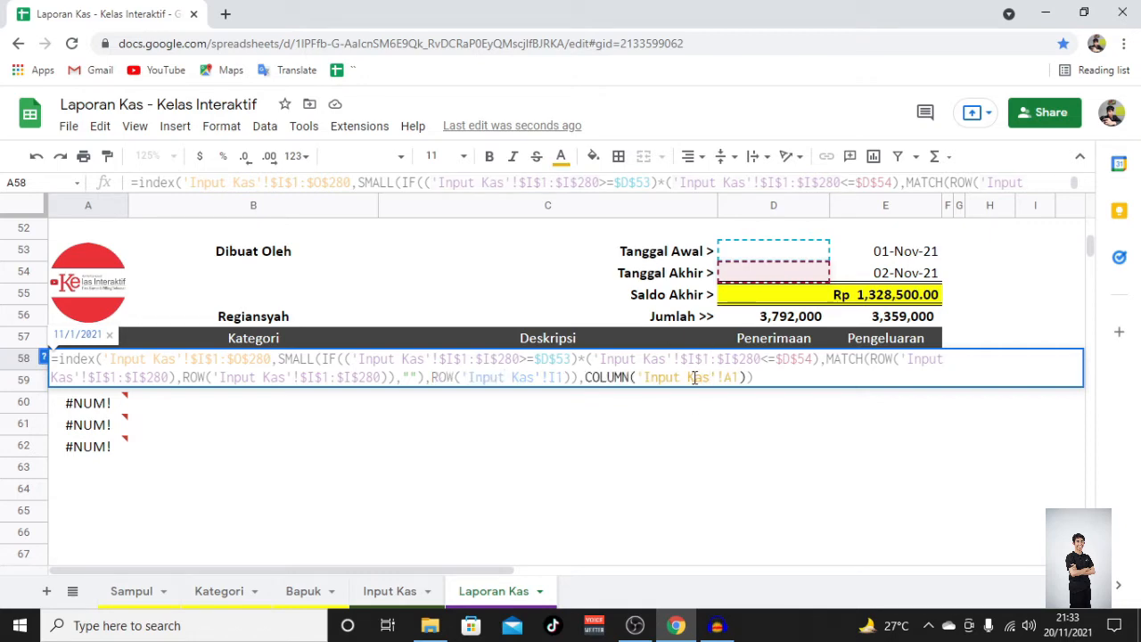
key("Return")
key("Up")
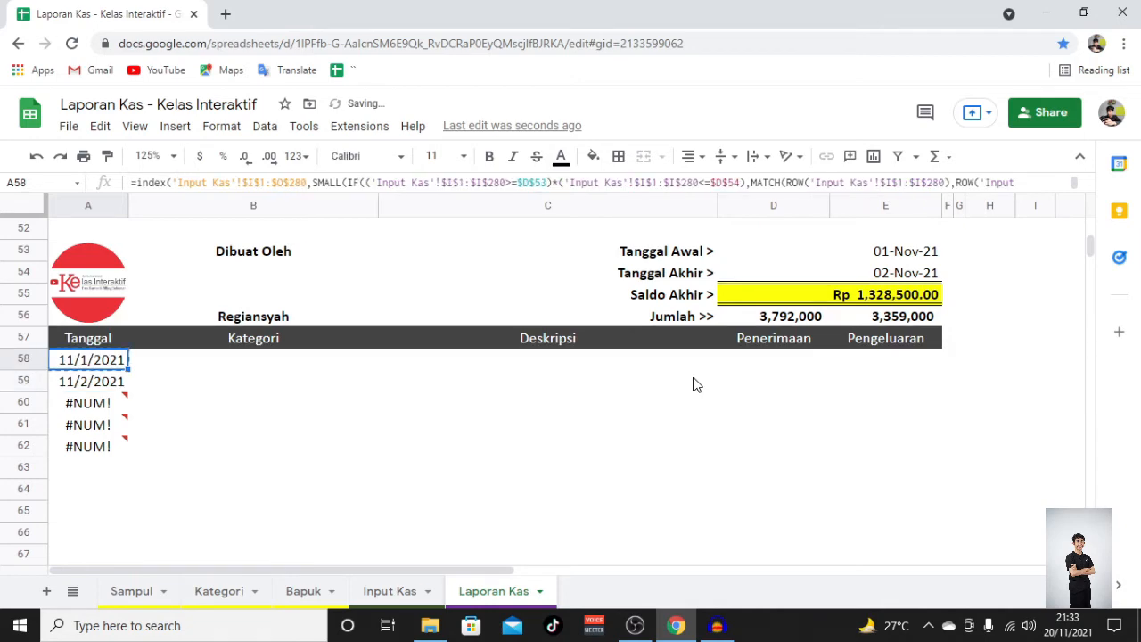
Step: Fill the revised formula from A58 down through A88 in the Tanggal column
key("shift+Page_Down")
key("shift+Page_Down")
type("11/1/2021 11/1/2021 11/1/2021 11/1/2021 11/1/2021 11/1/2021 11/1/2021 11/1/2021 11/1/2021 11/1/2021 11/2/2021 11/2/2021 11/2/2021 11/2/2021 11/2/2021 11/2/2021 11/2/2021 11/2/2021 11/2/2021 11/2/2021 11/2/2021 11/2/2021 11/2/2021 #NUM! #NUM! #NUM! #NUM! #NUM! #NUM! #NUM! #NUM!")
key("Up")
key("Down")
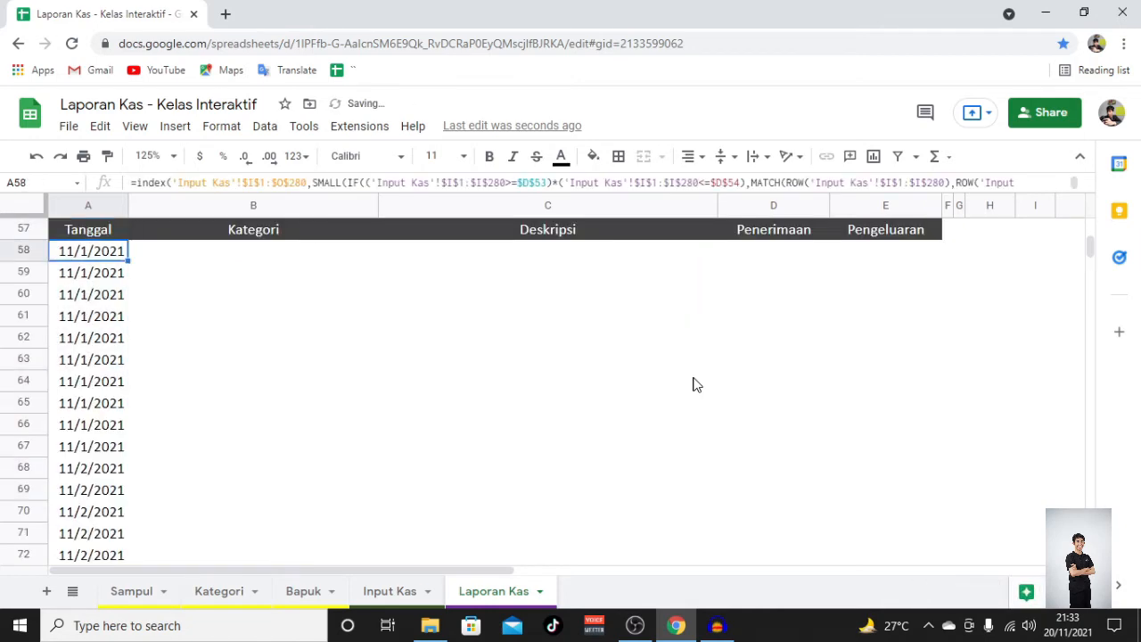
Step: Examine the filled Tanggal cells from A58 down to row 88
key("Down")
key("Down")
key("Down")
key("Down")
key("Down")
key("Down")
key("Down")
key("Down")
key("Down")
key("Down")
key("Down")
key("Down")
key("Down")
key("Down")
key("Down")
key("Down")
key("Down")
key("Down")
key("Down")
key("Down")
key("Up")
key("Up")
key("Up")
key("Up")
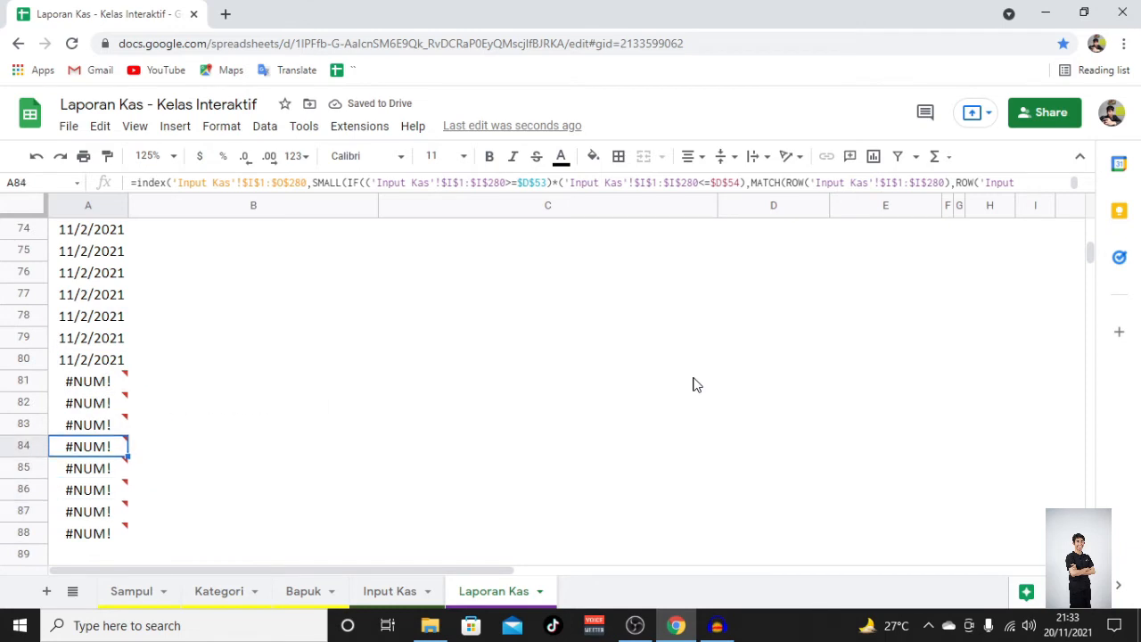
key("Up")
key("Up")
key("Up")
key("Up")
key("Up")
key("Up")
key("Up")
key("Up")
key("Up")
key("Up")
key("Up")
key("Up")
key("Up")
key("Up")
key("Up")
key("Up")
key("Up")
key("Up")
key("Up")
key("Up")
key("Down")
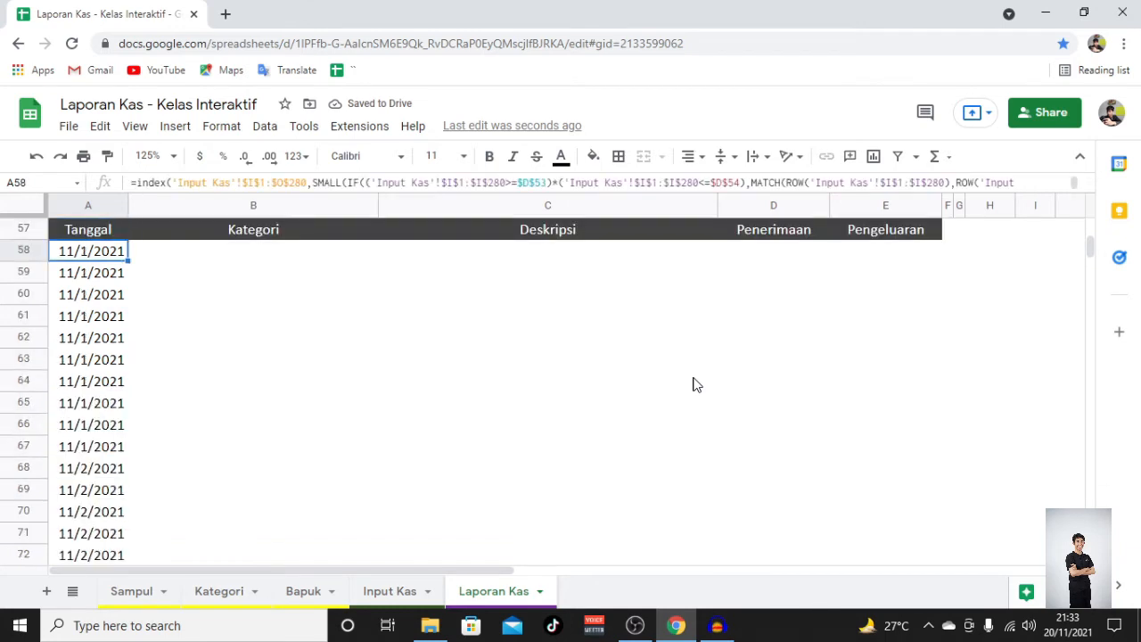
Step: Select the dates in A58:A80 and set the selection summary to Count Numbers
key("shift+Page_Down")
key("shift+Page_Down")
key("shift+Up")
key("shift+Up")
key("shift+Up")
key("shift+Up")
key("shift+Up")
key("shift+Up")
key("shift+Up")
key("shift+Up")
key("shift+Up")
key("shift+Down")
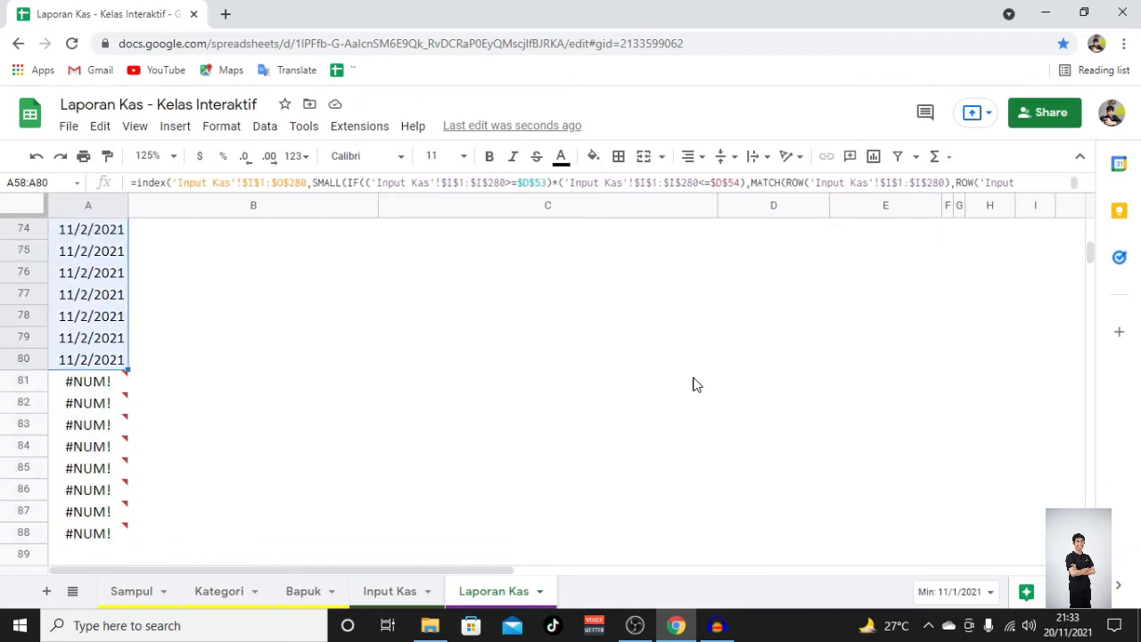
left_click(936, 592)
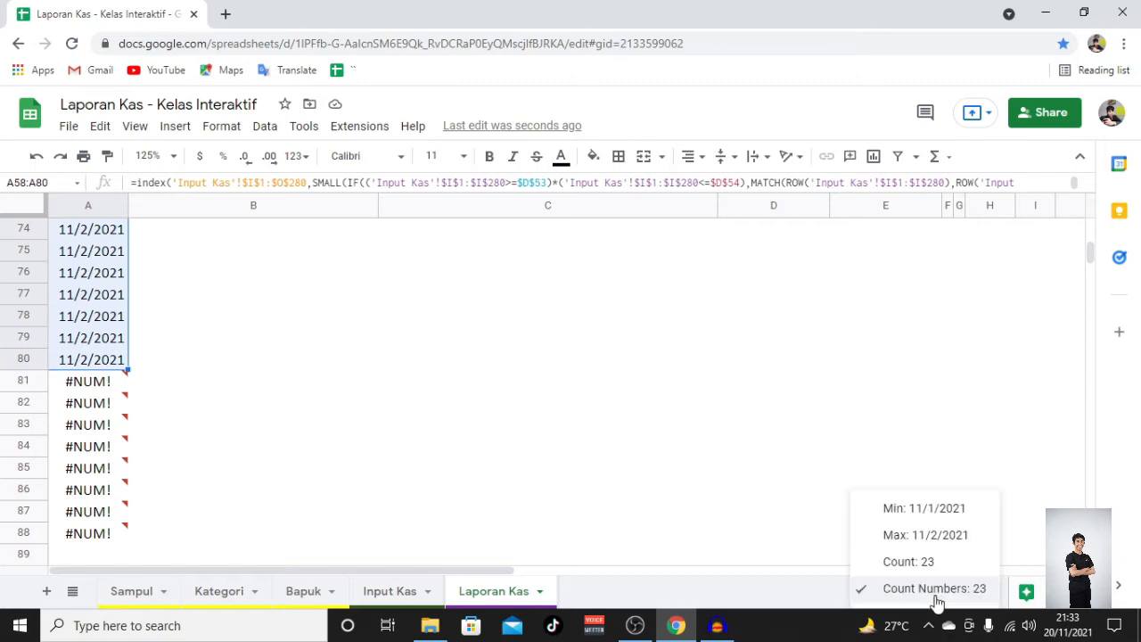
Step: Select the dates A8:A30 in the upper reference report to compare their number count
scroll(328, 470, "up", 8)
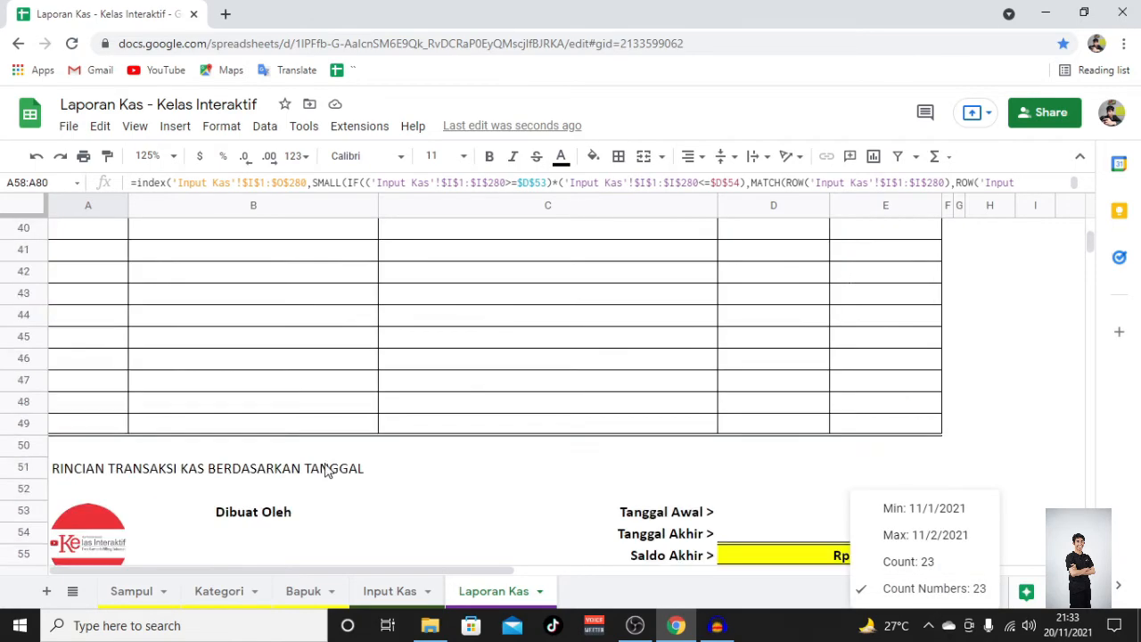
scroll(328, 470, "up", 10)
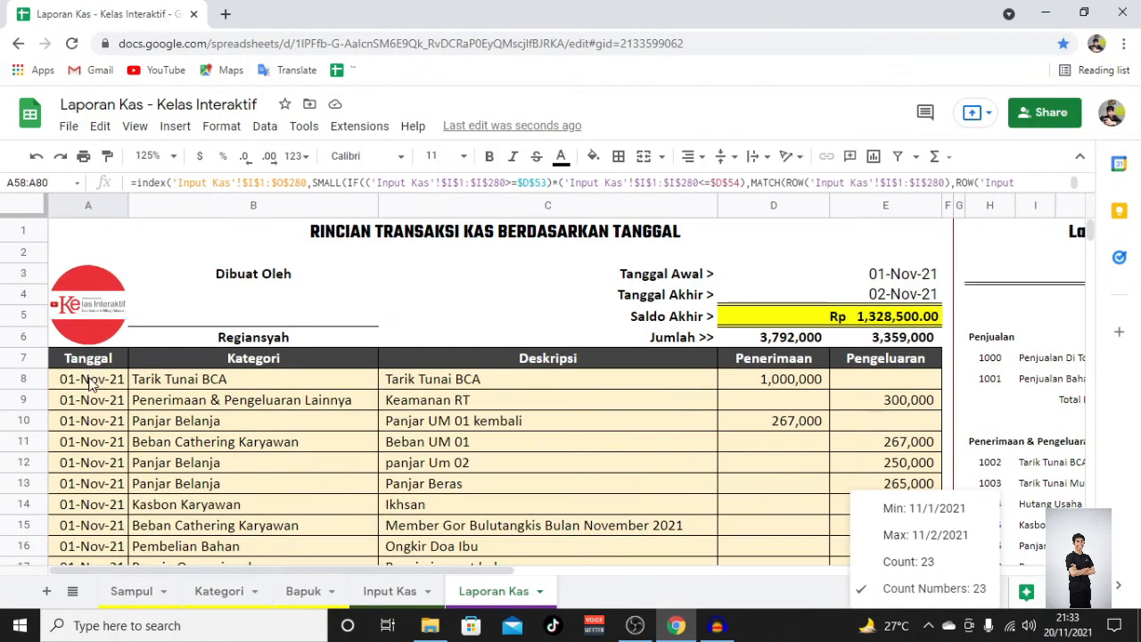
left_click(89, 382)
scroll(93, 379, "down", 6)
left_click(89, 339, "shift")
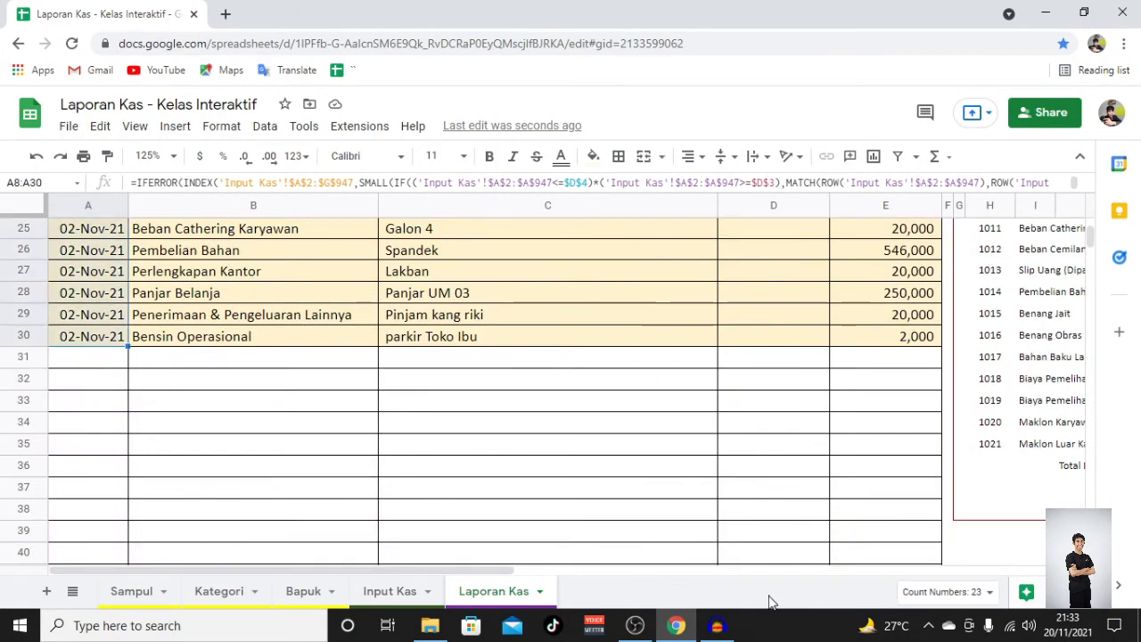
Step: Wrap the A58 formula in IFERROR with an empty text "" as the fallback value
scroll(223, 367, "down", 7)
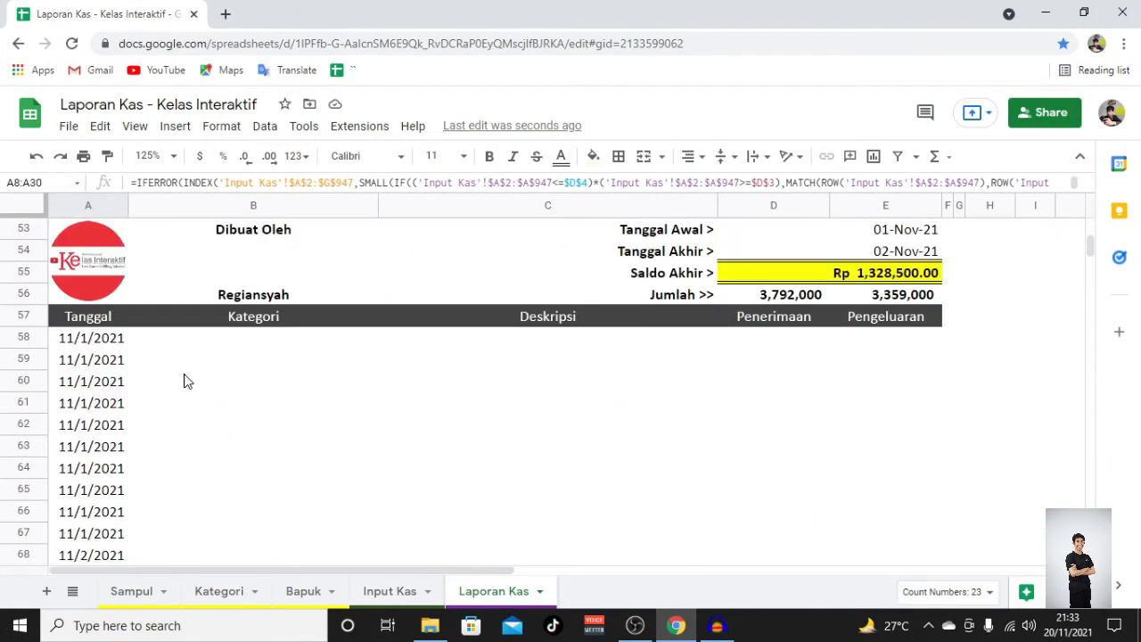
left_click(163, 364)
double_click(63, 339)
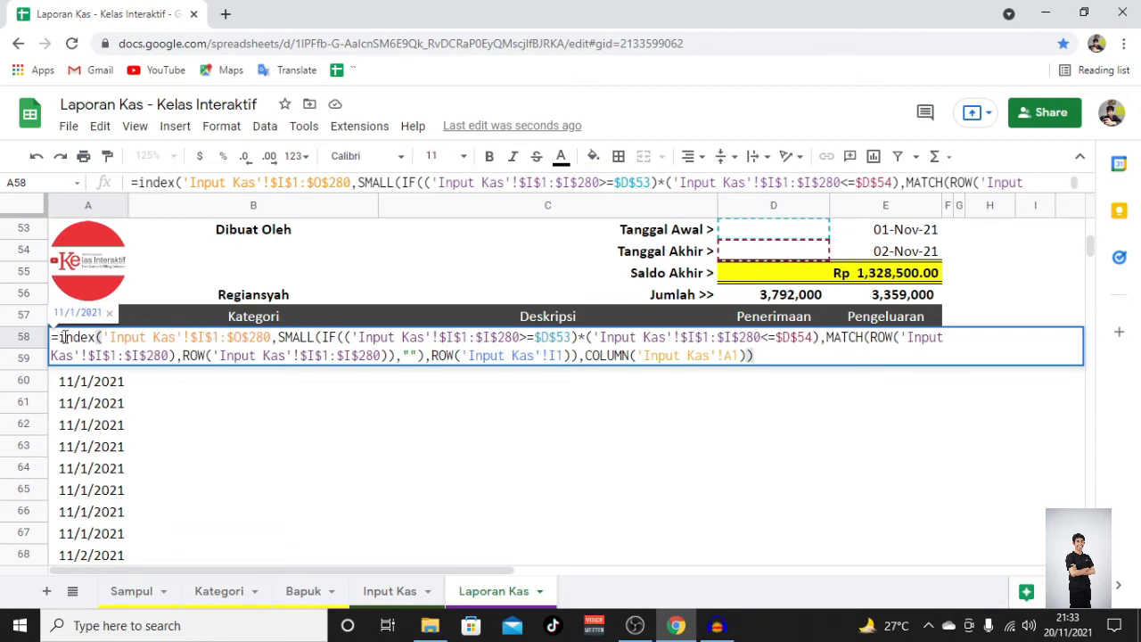
left_click(59, 337)
type("IFERROR")
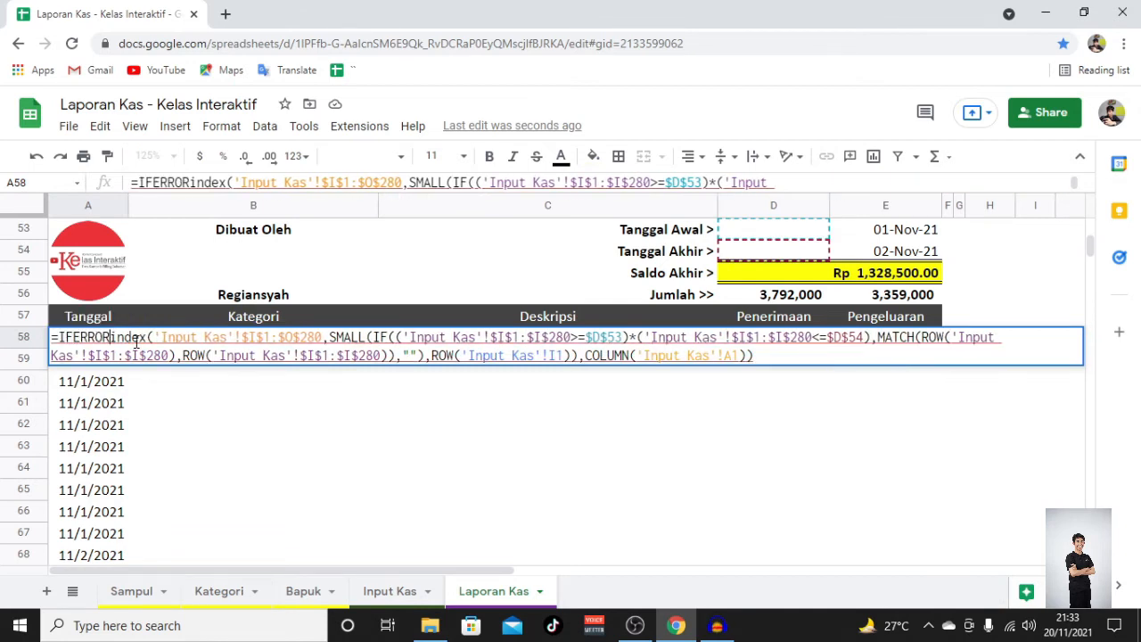
type("(")
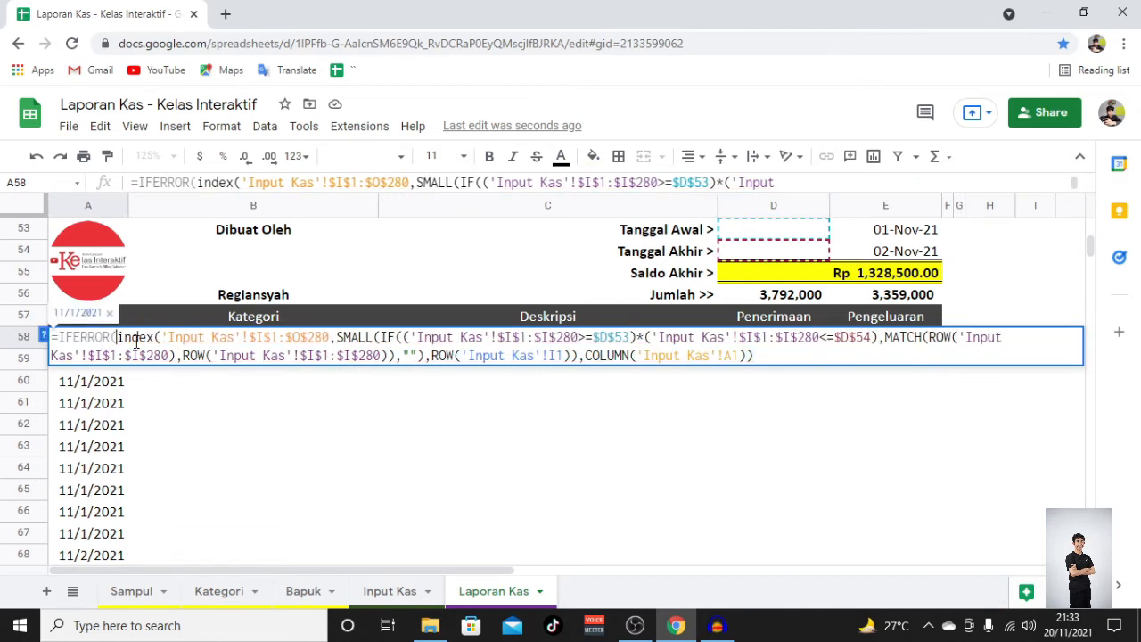
left_click(777, 350)
type(";\"\"")
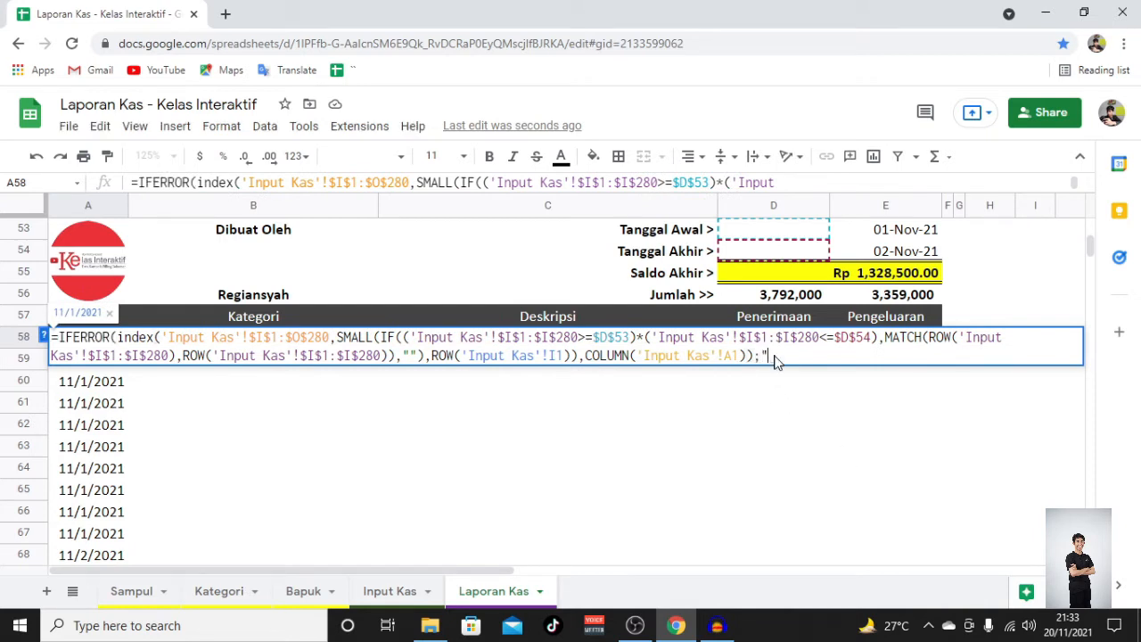
key("Return")
key("Up")
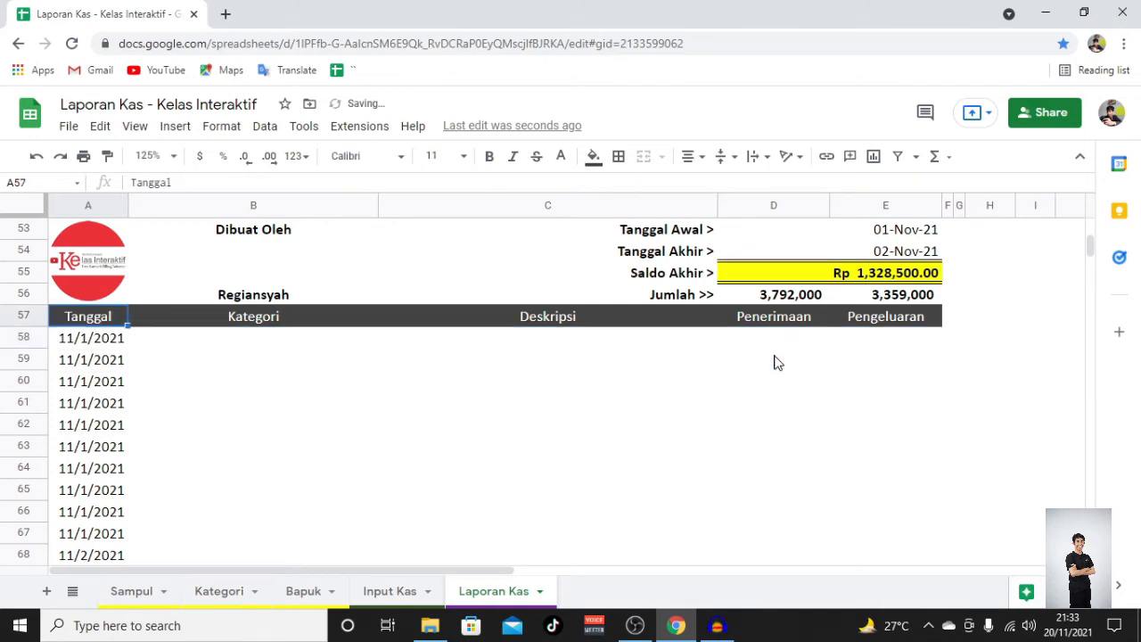
Step: Copy the IFERROR formula from A58 down through A88 in the Tanggal column
left_click(103, 344)
key("ctrl+v")
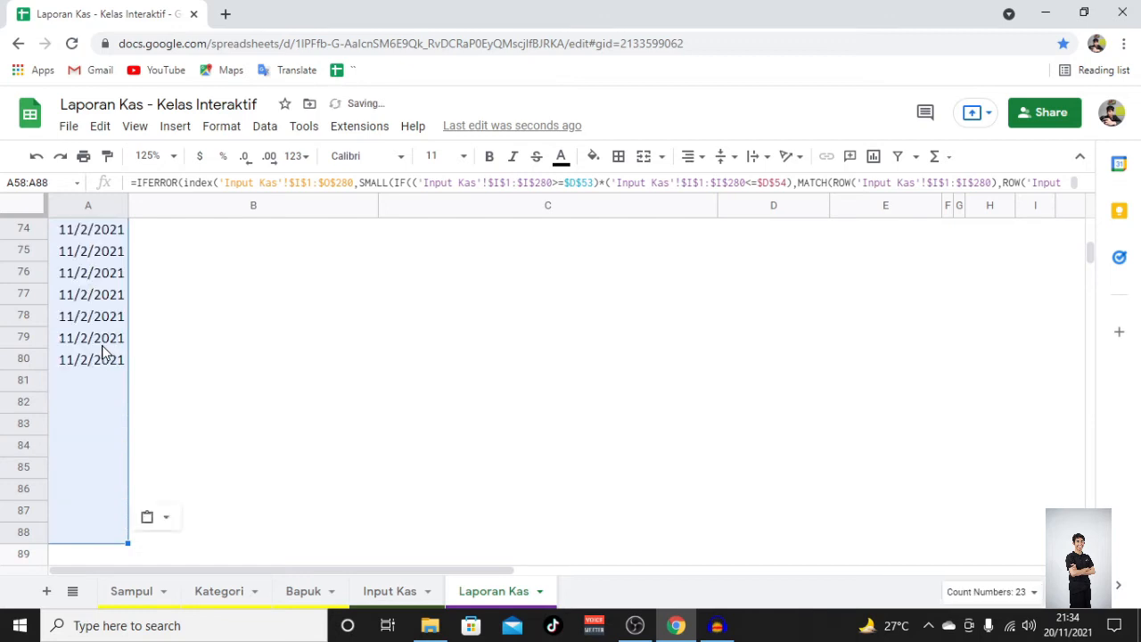
scroll(176, 387, "up", 7)
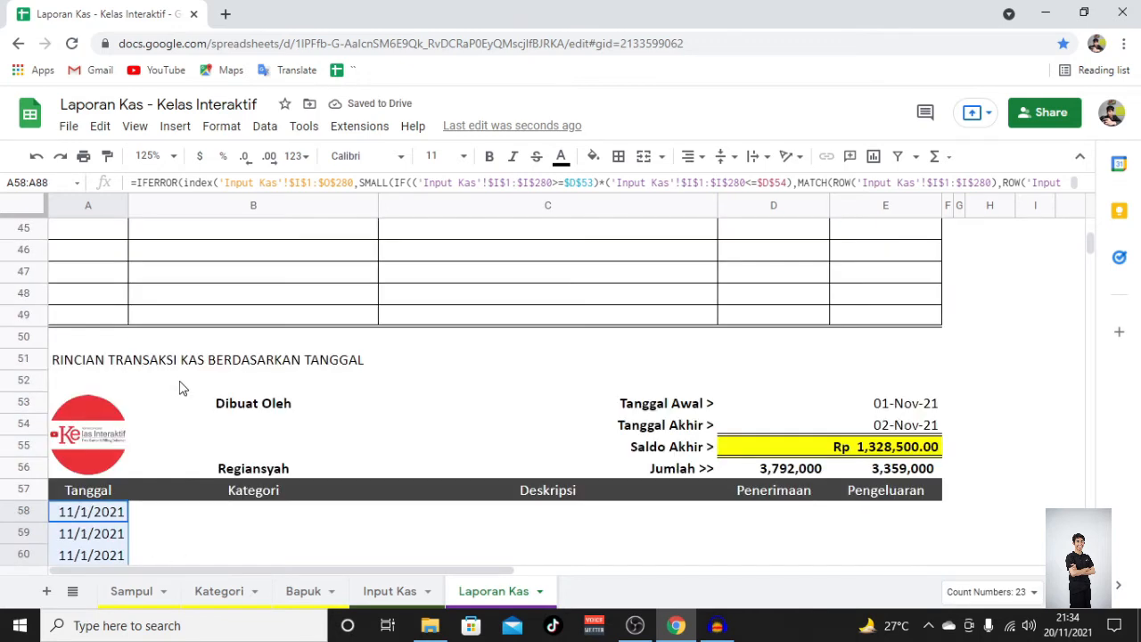
scroll(174, 401, "down", 5)
scroll(168, 413, "up", 3)
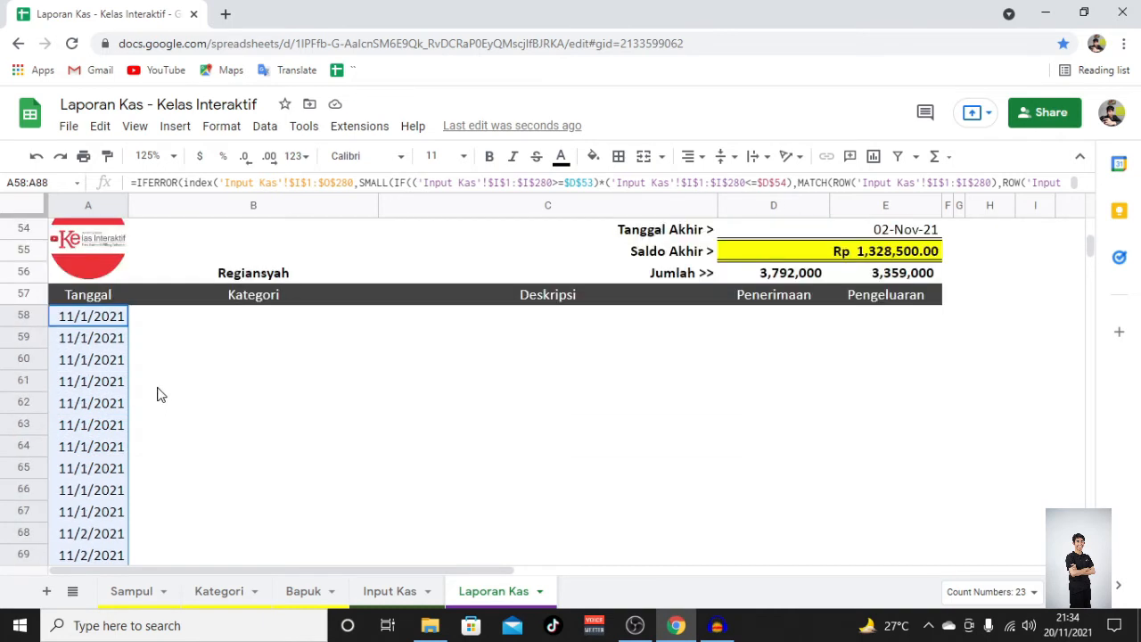
Step: Apply thin solid borders to all cells of the lower report table, A57:E88
left_click(103, 299)
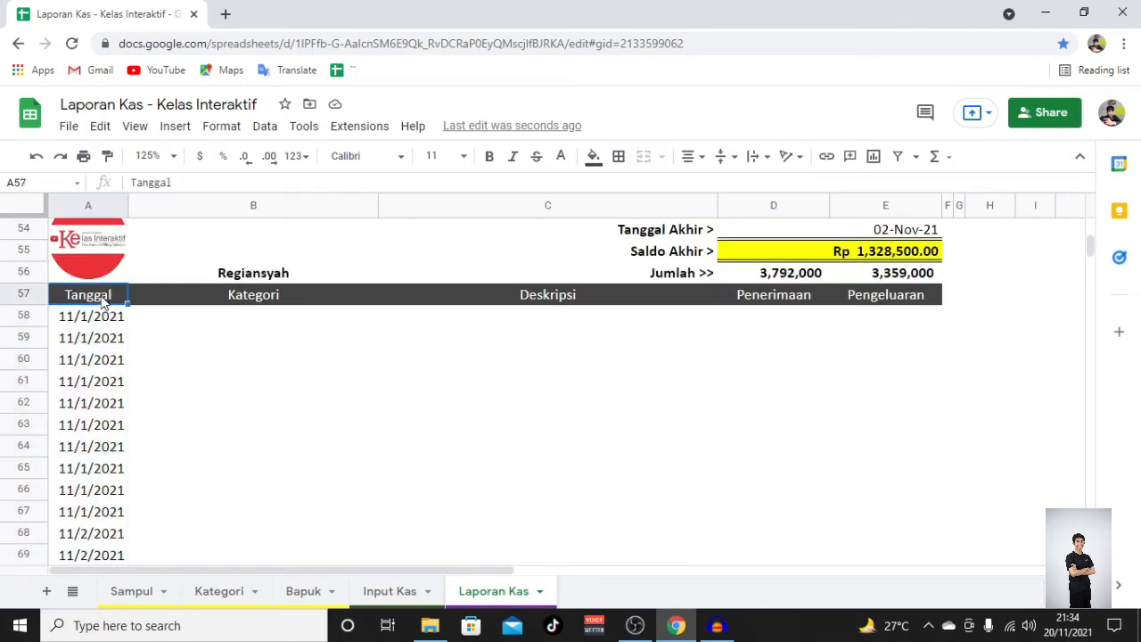
key("ctrl+shift+Down")
key("shift+Right")
key("shift+Right")
key("shift+Right")
key("shift+Right")
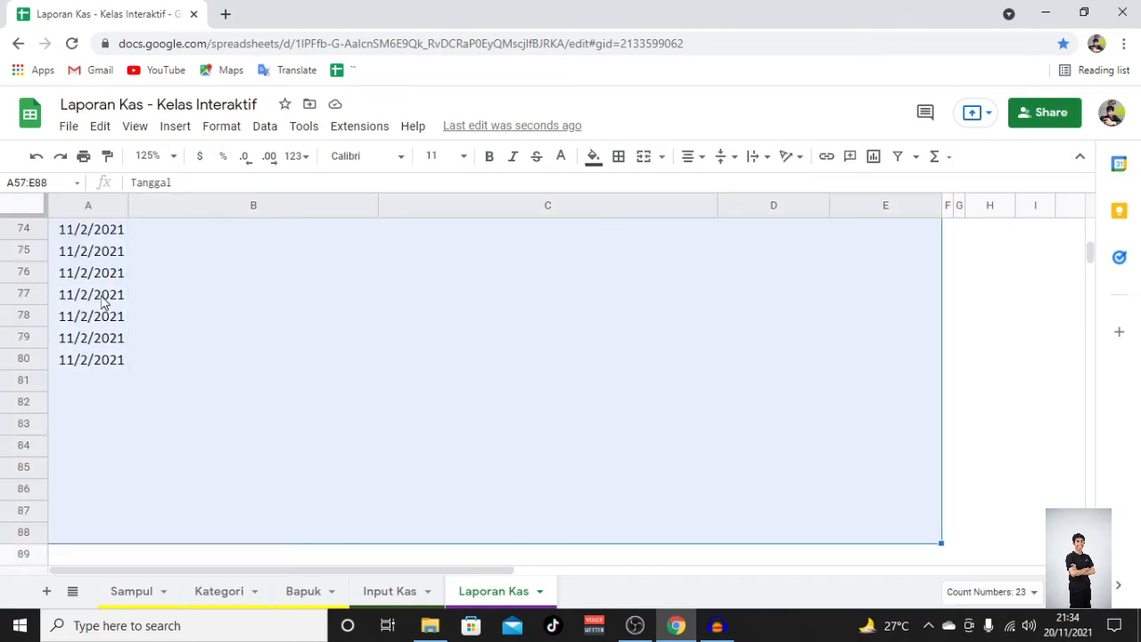
left_click(617, 156)
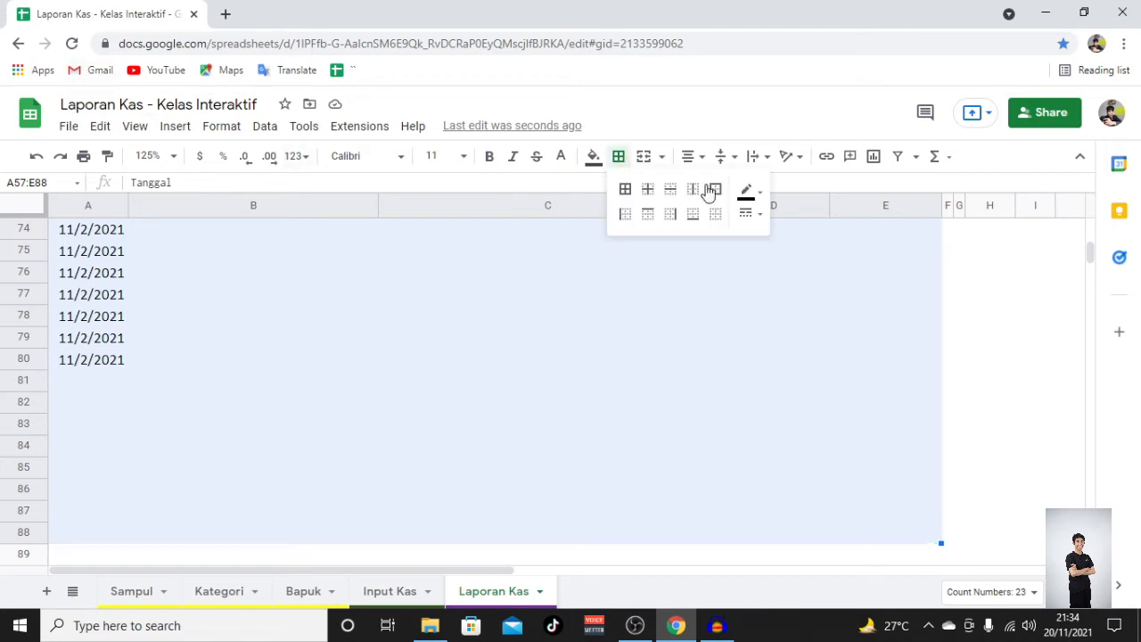
left_click(745, 214)
left_click(786, 246)
left_click(625, 189)
scroll(116, 351, "down", 1)
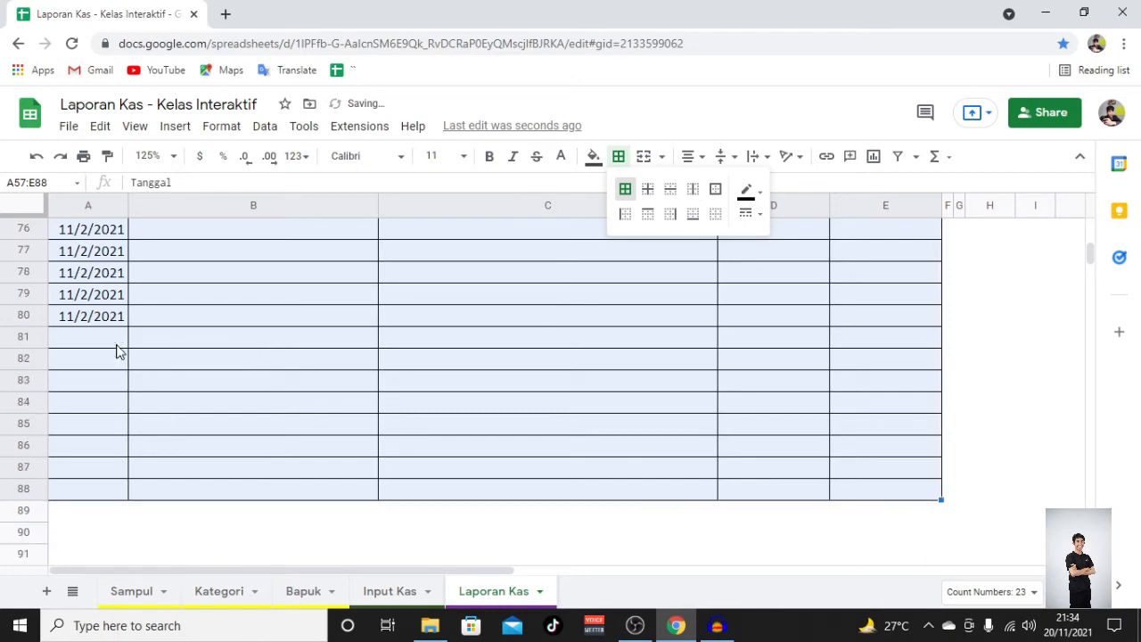
scroll(116, 350, "up", 10)
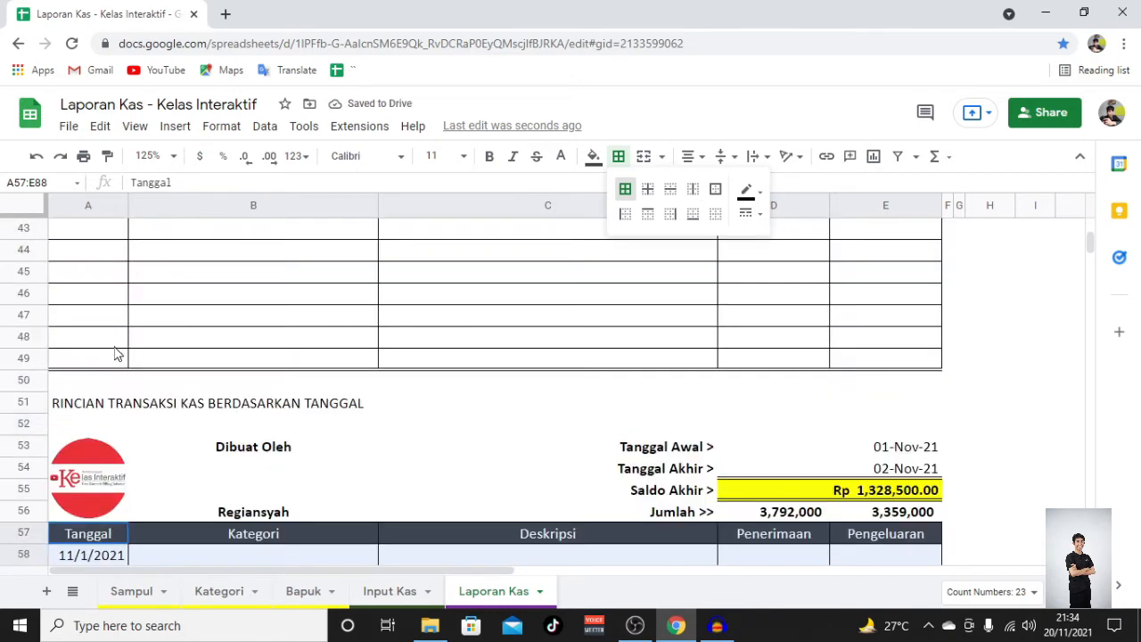
scroll(116, 354, "down", 3)
left_click(143, 385)
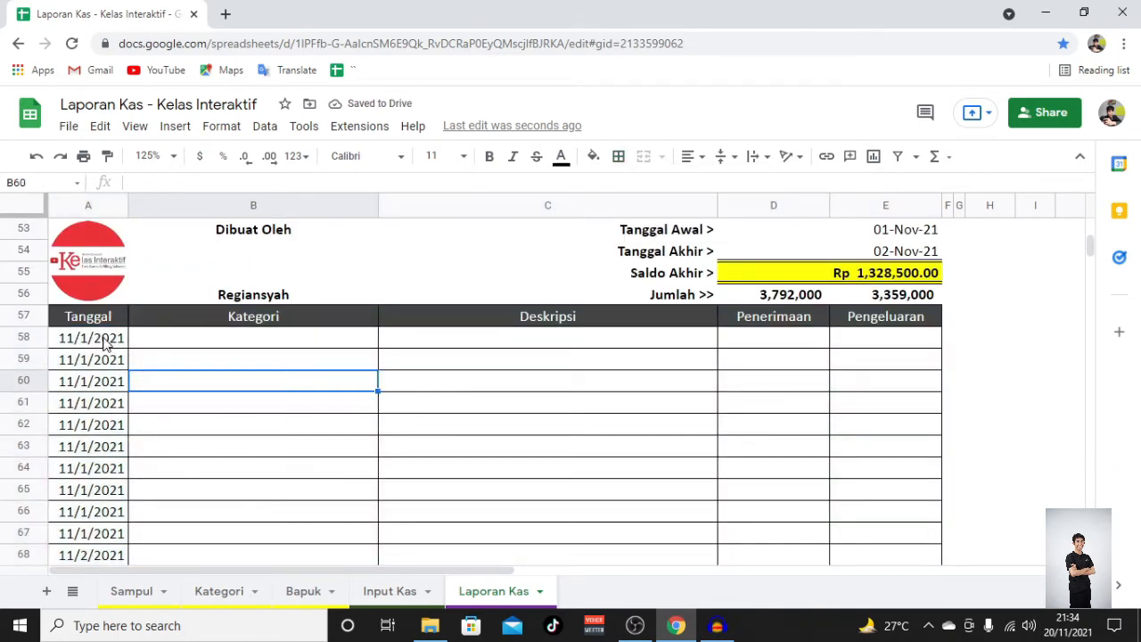
Step: Format the dates in A58:A88 with the custom date format 05-Aug-30 and centre them horizontally
left_click(109, 345)
scroll(116, 348, "up", 8)
scroll(116, 351, "down", 11)
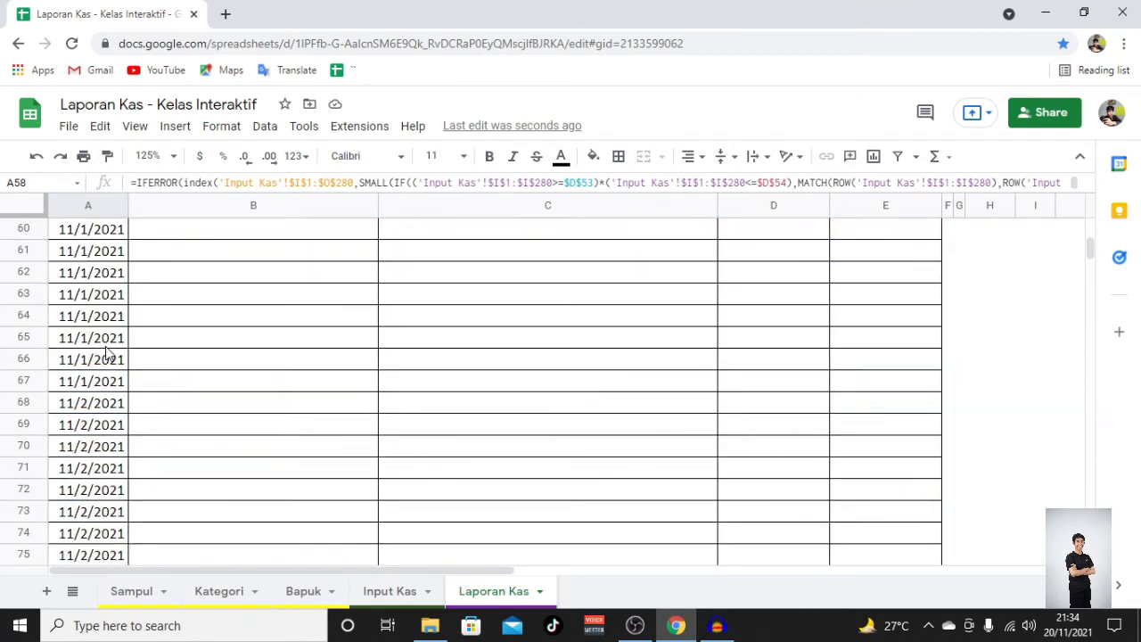
key("ctrl+shift+Down")
scroll(112, 348, "up", 5)
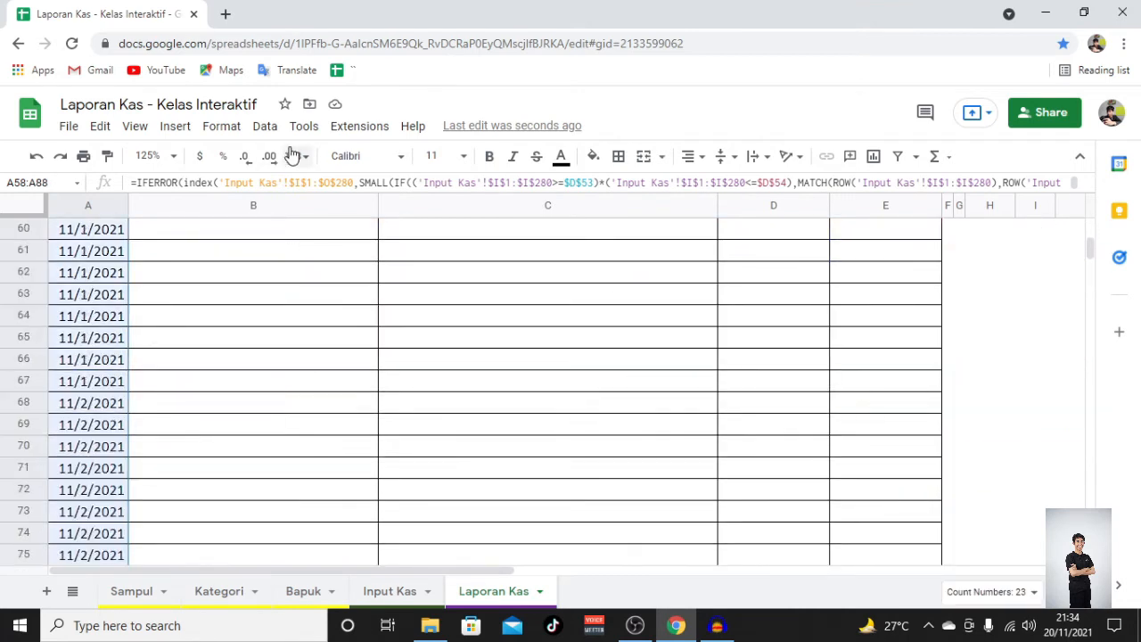
left_click(239, 134)
mouse_move(273, 207)
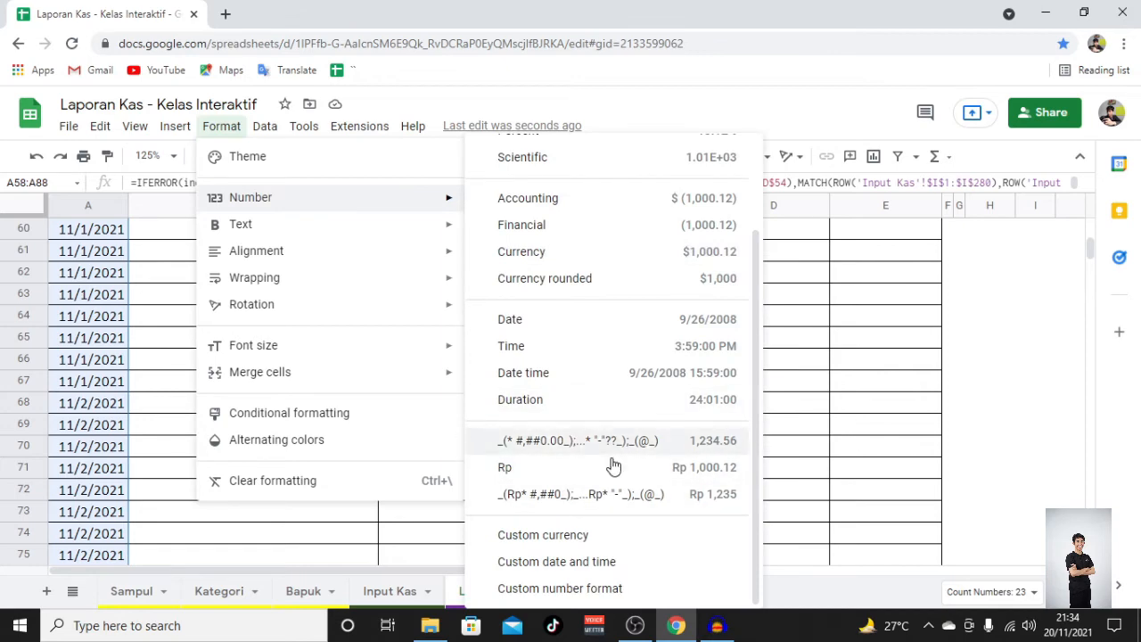
left_click(609, 562)
left_click(429, 286)
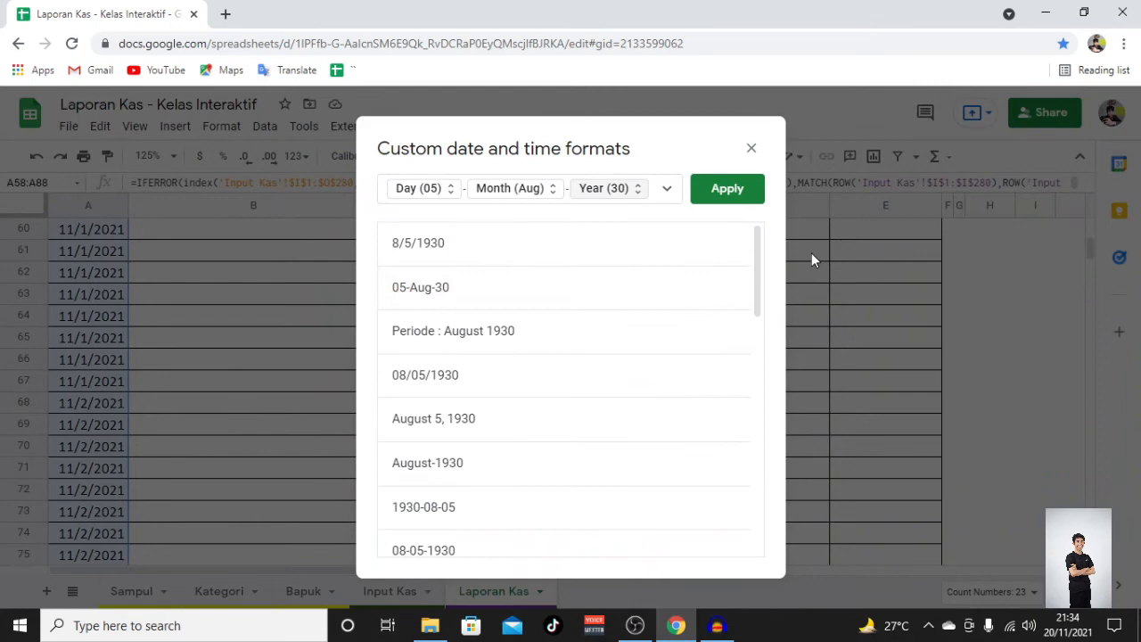
left_click(734, 190)
scroll(303, 332, "up", 3)
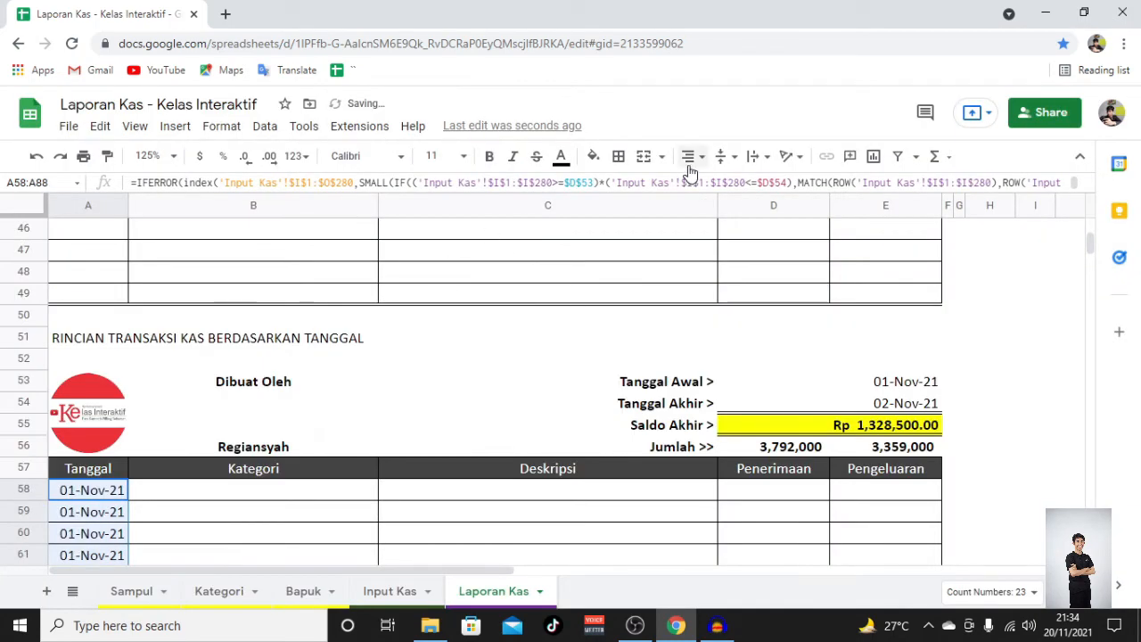
scroll(312, 428, "down", 4)
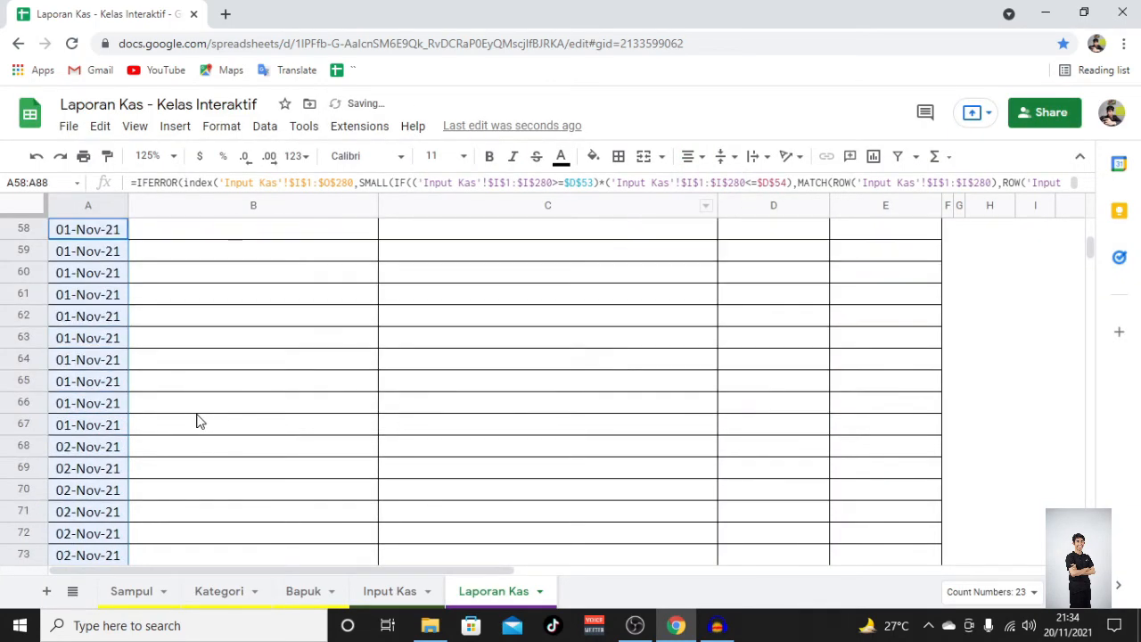
scroll(198, 414, "up", 3)
Step: Compare the positions of the Tanggal and Kategori Aktifitas header columns, I1 and J1, on the Input Kas sheet
left_click(89, 452)
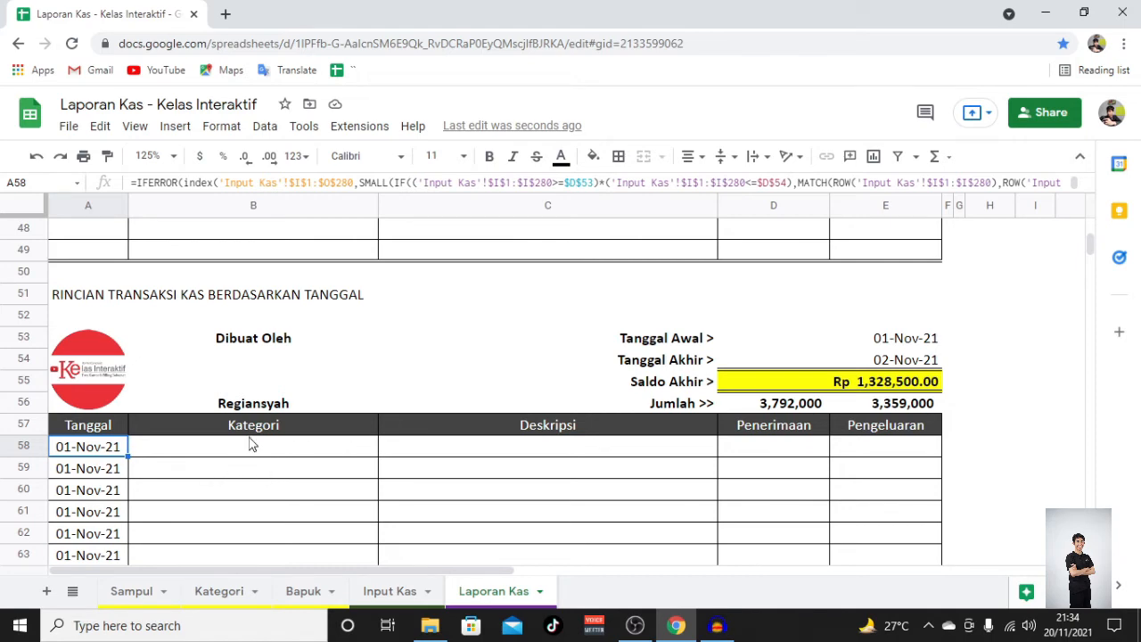
left_click(424, 596)
left_click(544, 237)
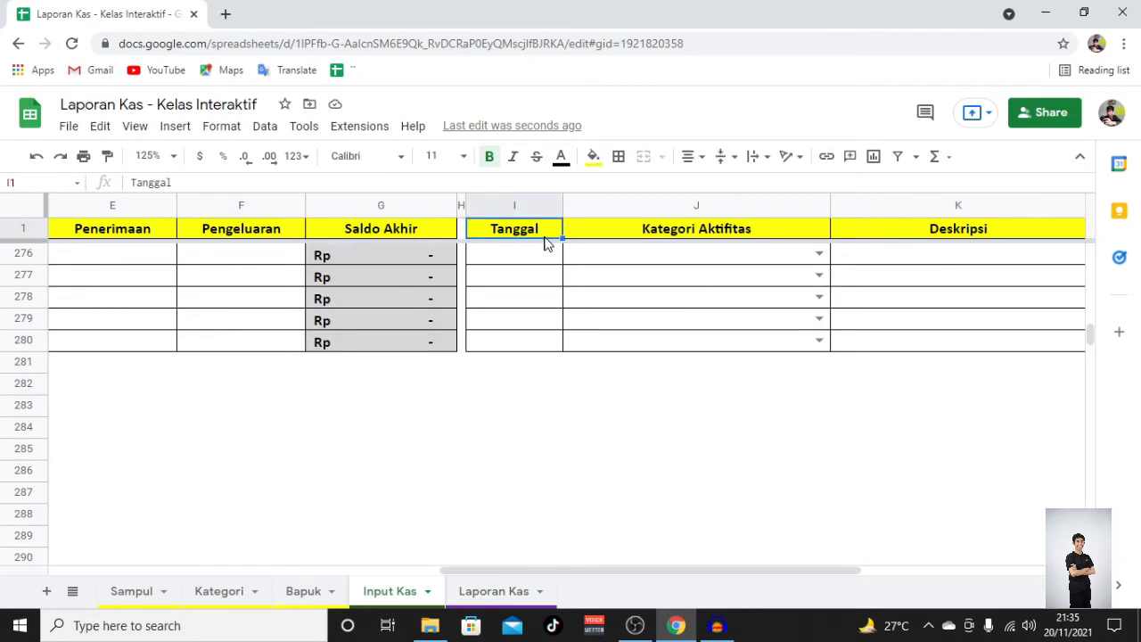
left_click(678, 235)
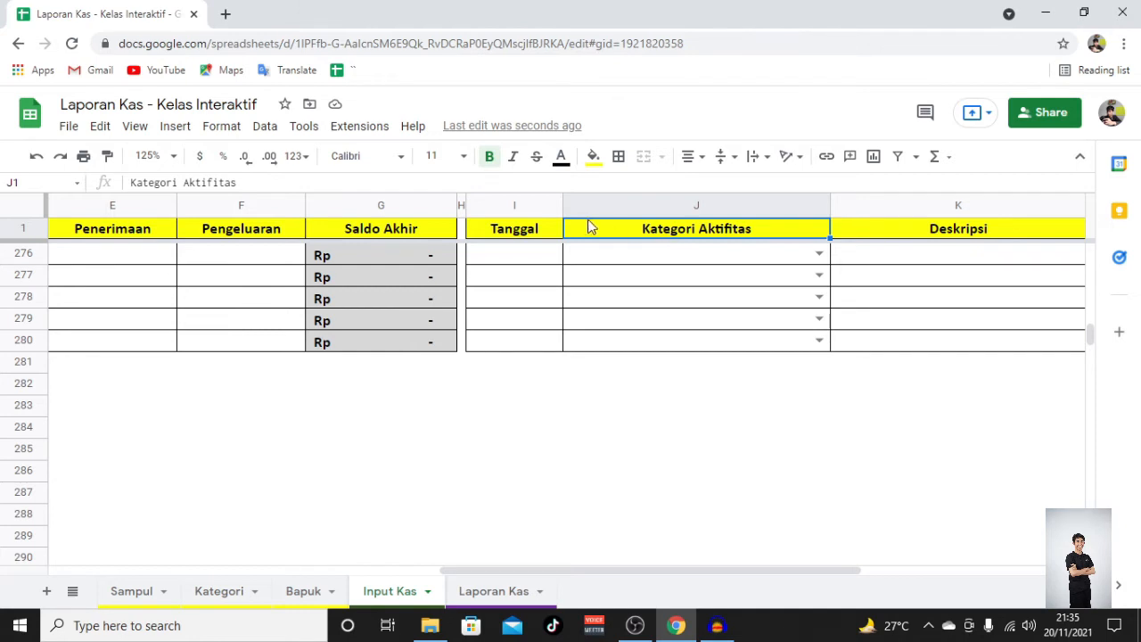
left_click(538, 230)
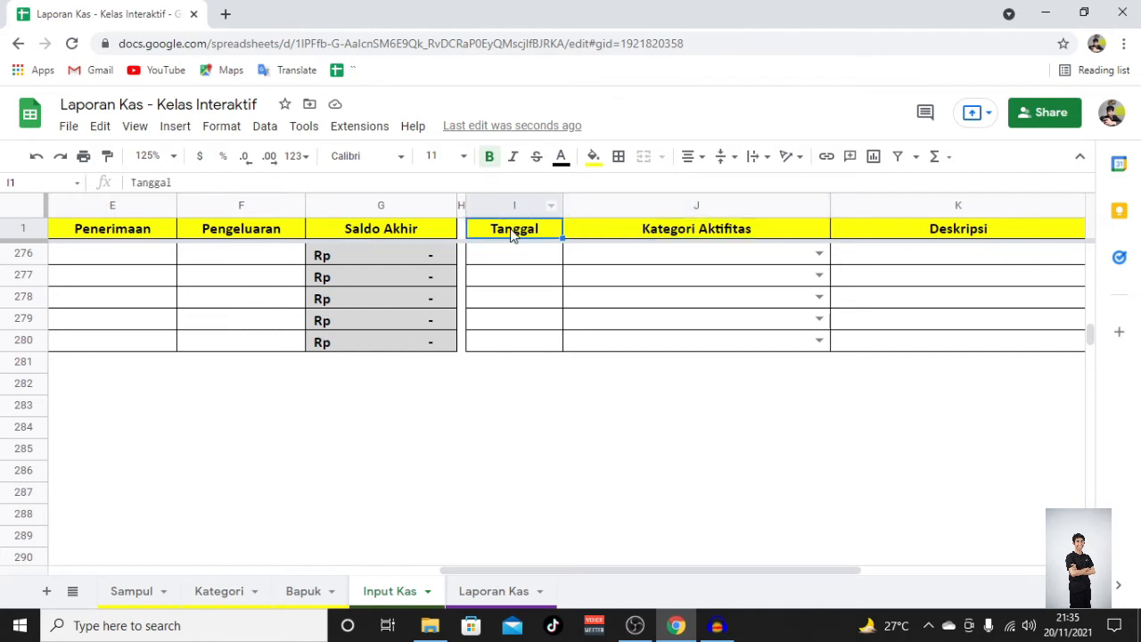
left_click(639, 239)
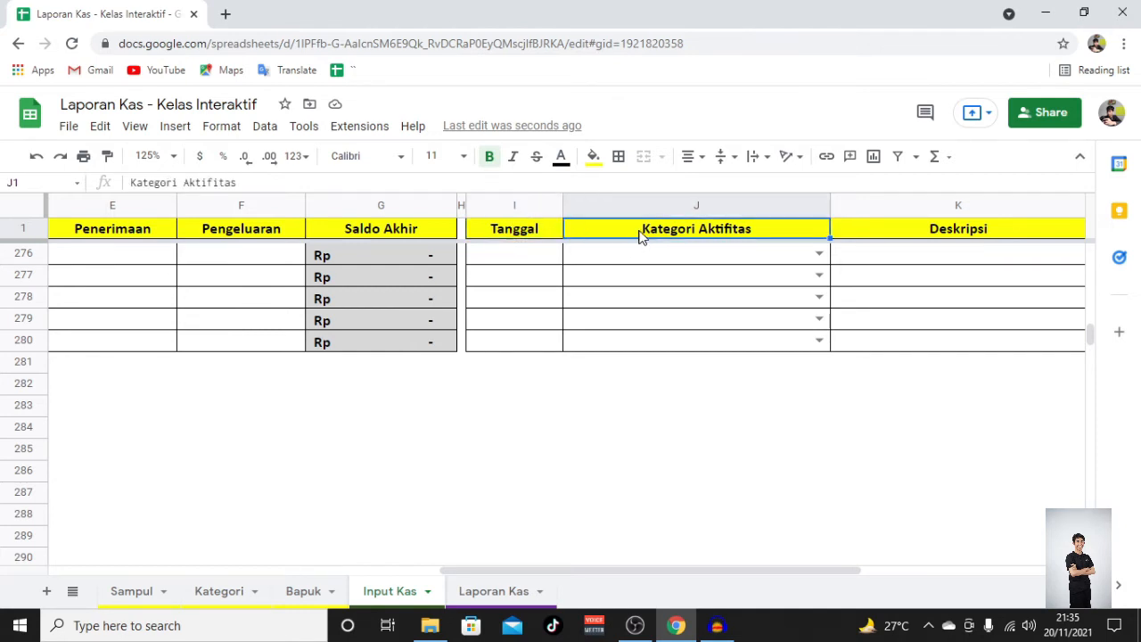
Step: Copy the formula from A58 on Laporan Kas into B58 under Kategori
left_click(503, 593)
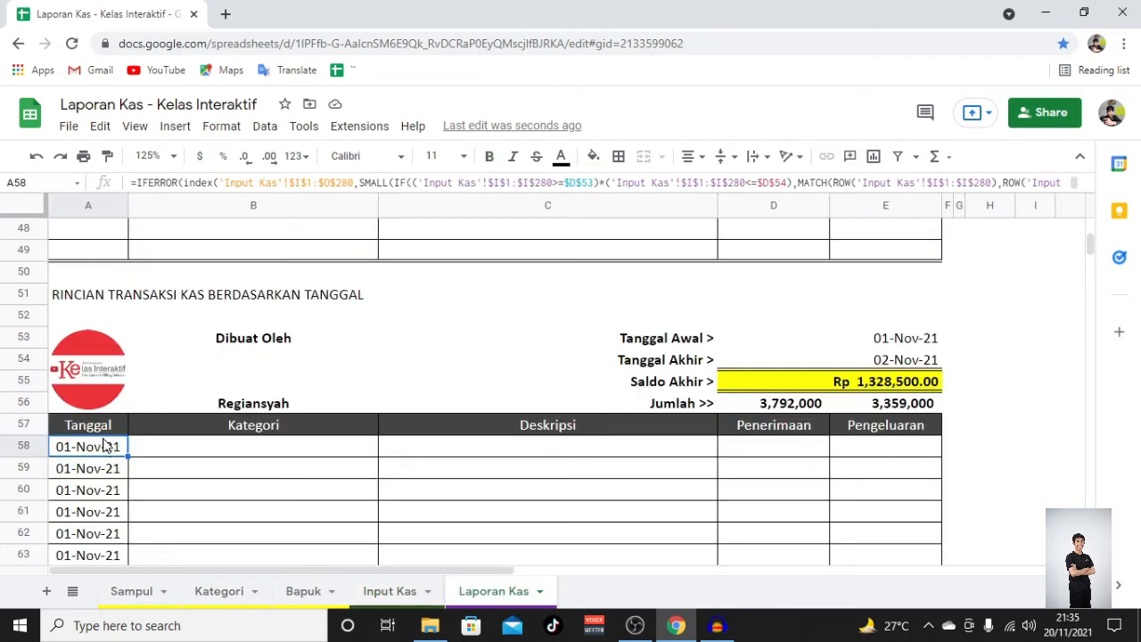
left_click(184, 453)
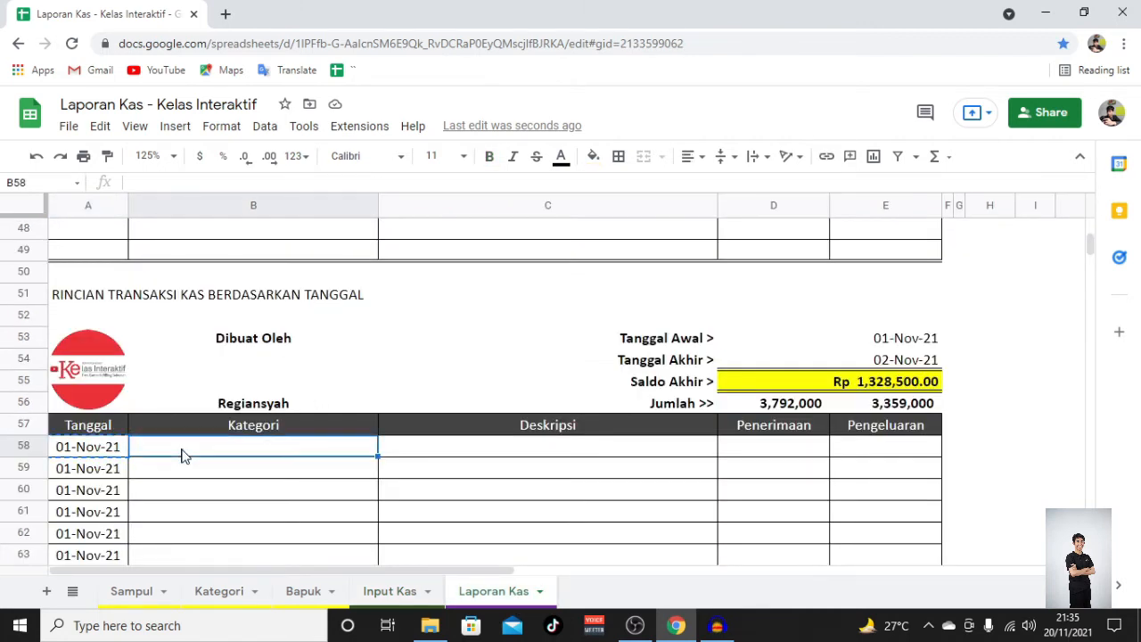
type("Tarik Tunai BCA")
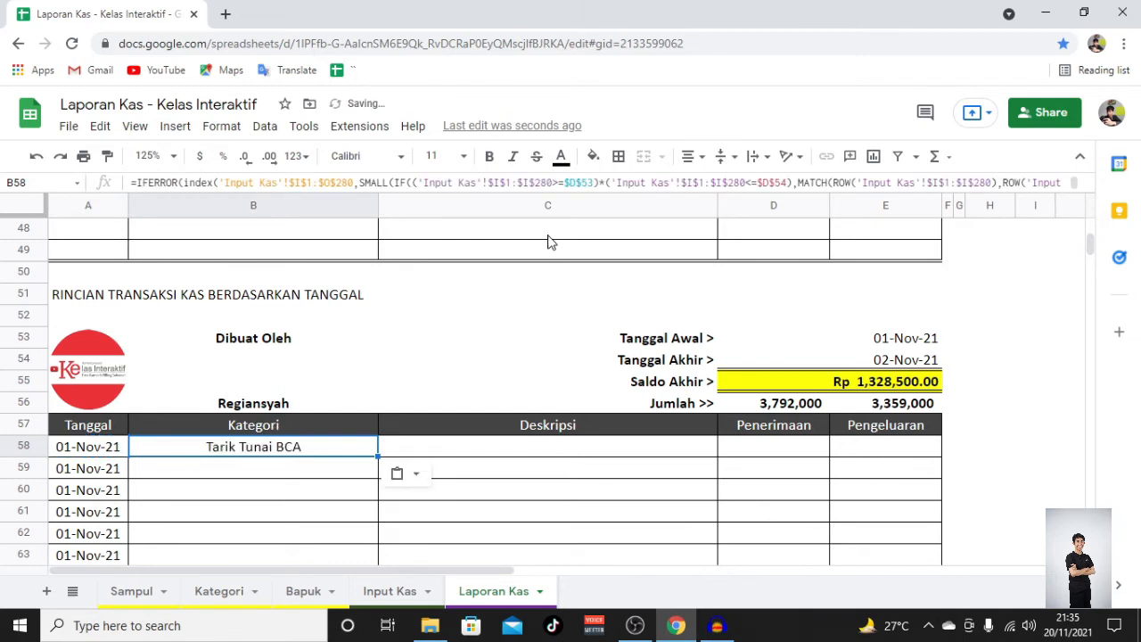
Step: Inspect the COLUMN reference in the B58 formula and check it against the Input Kas headers
left_click(566, 183)
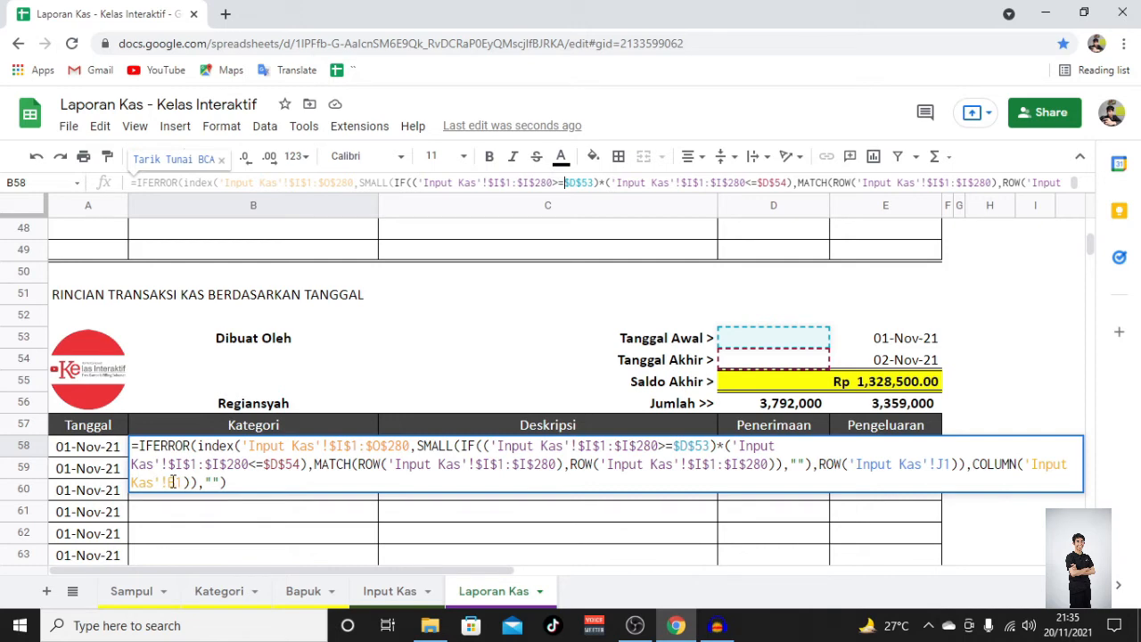
left_click_drag(176, 482, 168, 482)
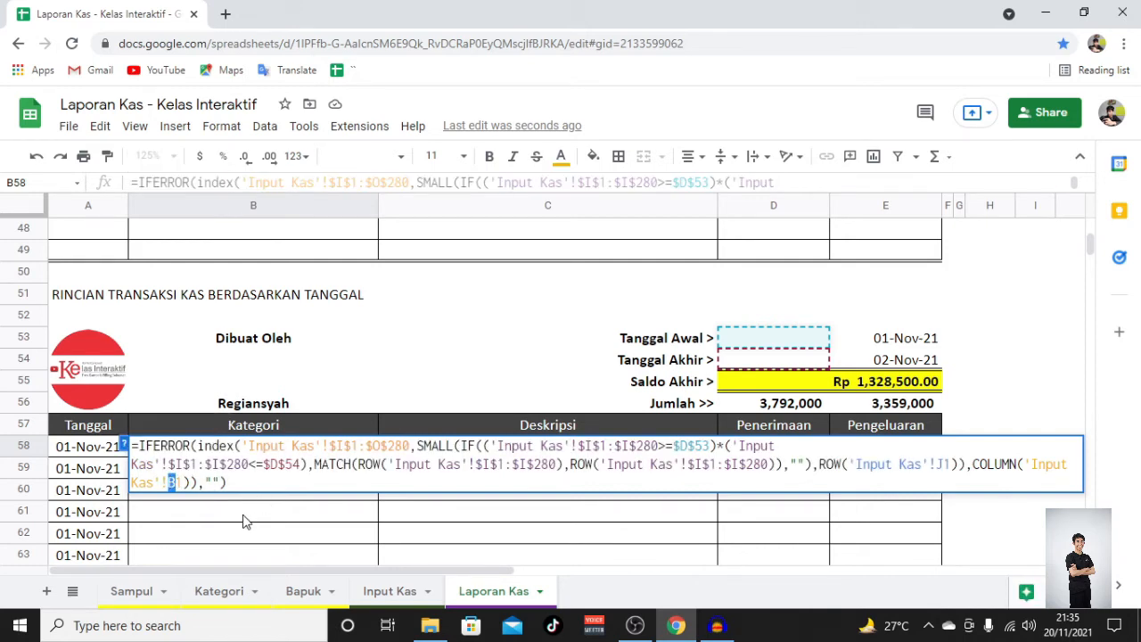
key("Return")
left_click(393, 591)
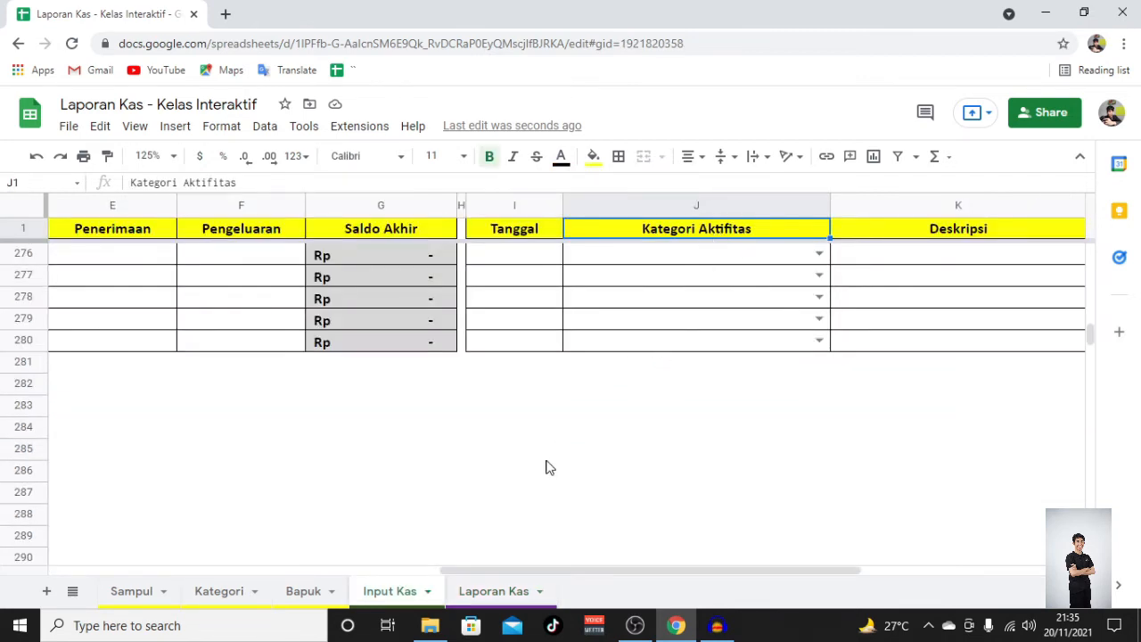
left_click(499, 584)
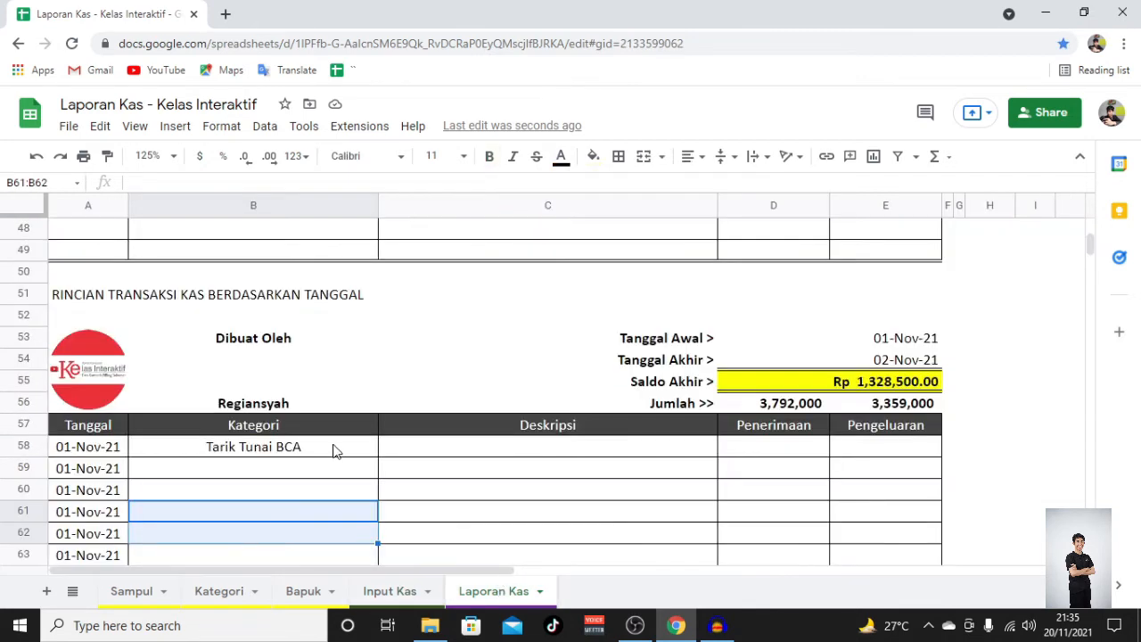
Step: Left-align the Kategori entry in B58
left_click(335, 450)
left_click(694, 156)
left_click(690, 188)
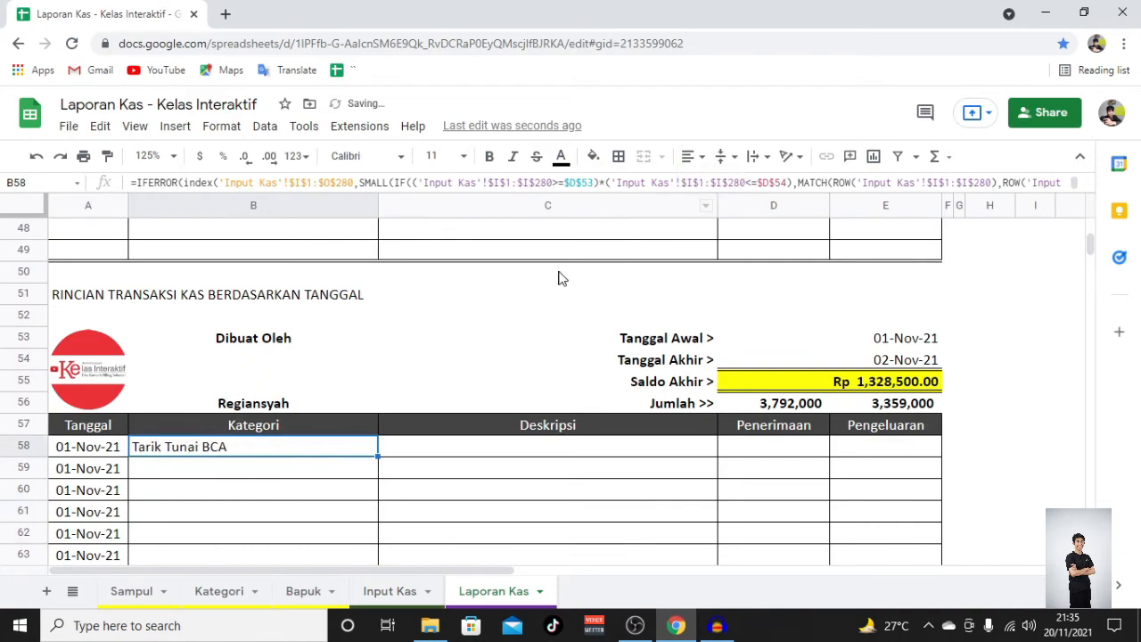
scroll(331, 455, "up", 7)
scroll(322, 437, "down", 10)
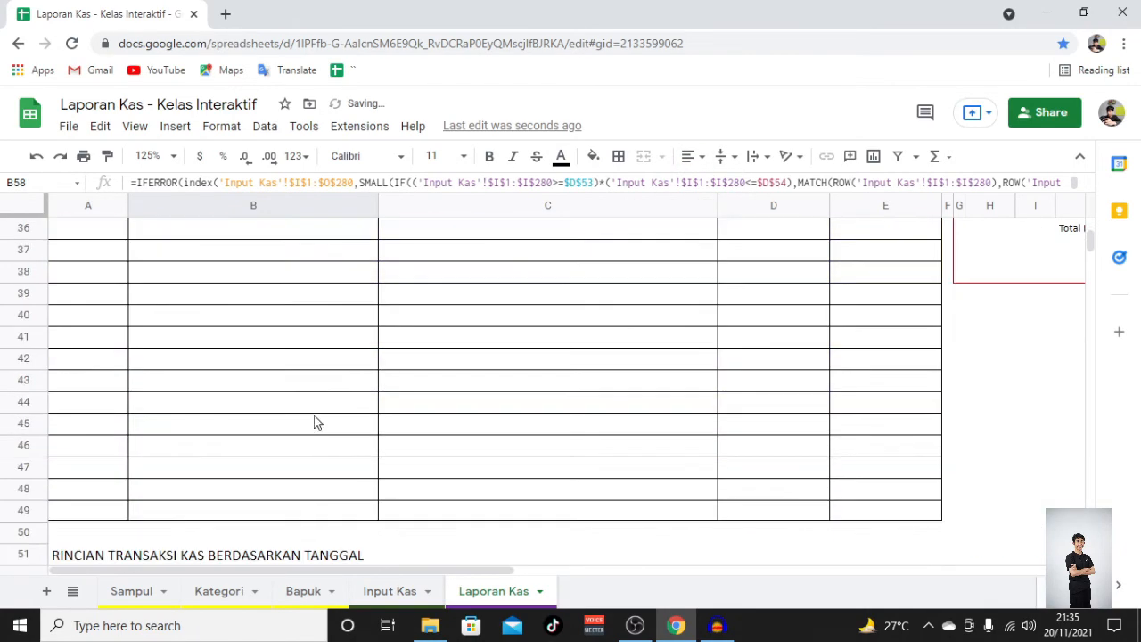
Step: Fill the Kategori formula from B58 down through B88 on Laporan Kas
scroll(303, 463, "up", 2)
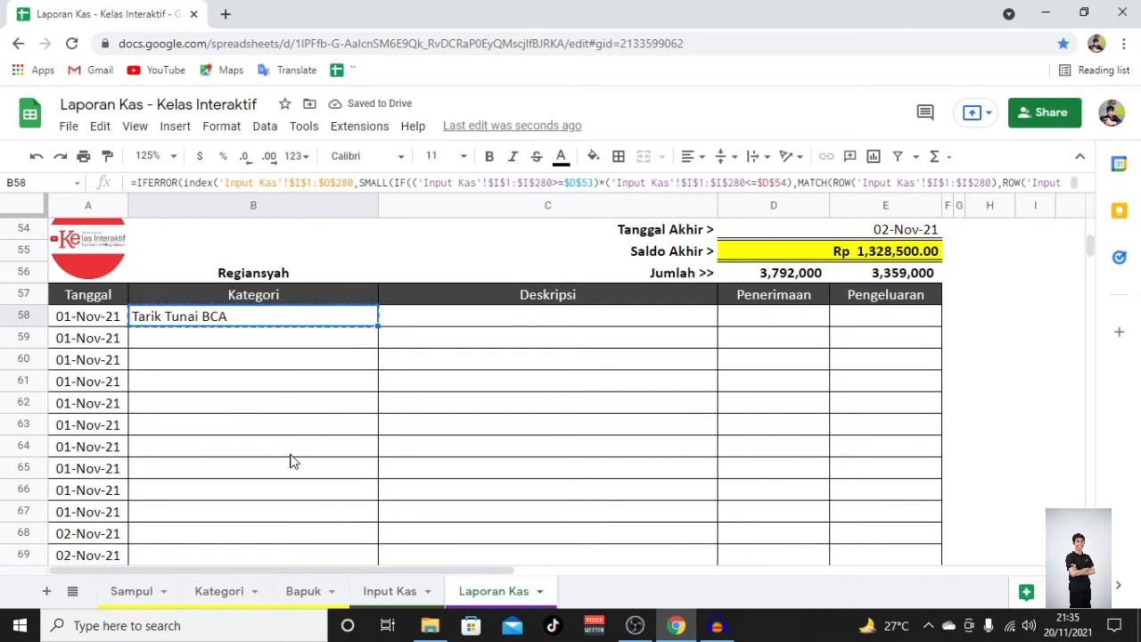
scroll(294, 461, "down", 8)
left_click(227, 360, "shift")
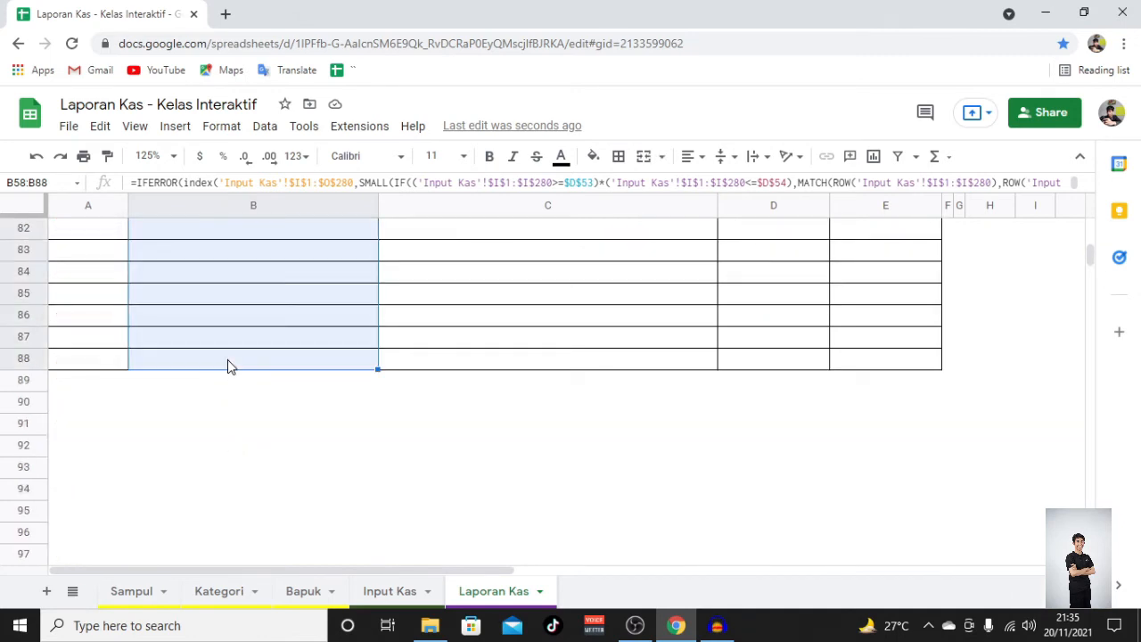
right_click(228, 359)
left_click(326, 265)
scroll(299, 375, "up", 7)
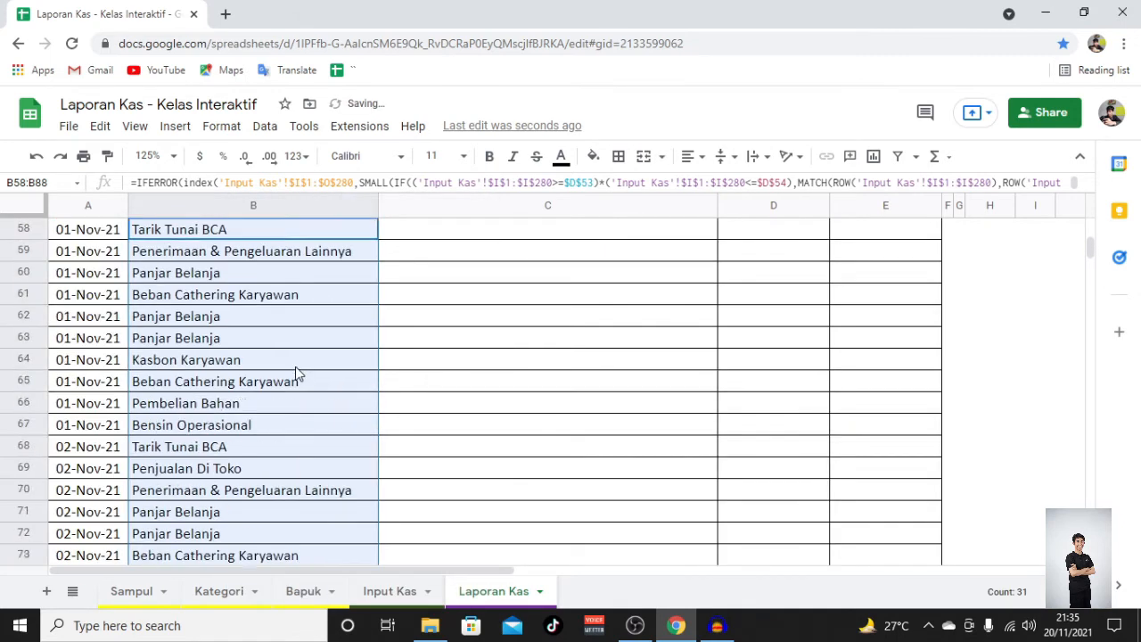
scroll(299, 374, "up", 2)
Step: Check the order of the Tanggal, Kategori Aktifitas and Deskripsi columns on the Input Kas sheet
left_click(461, 384)
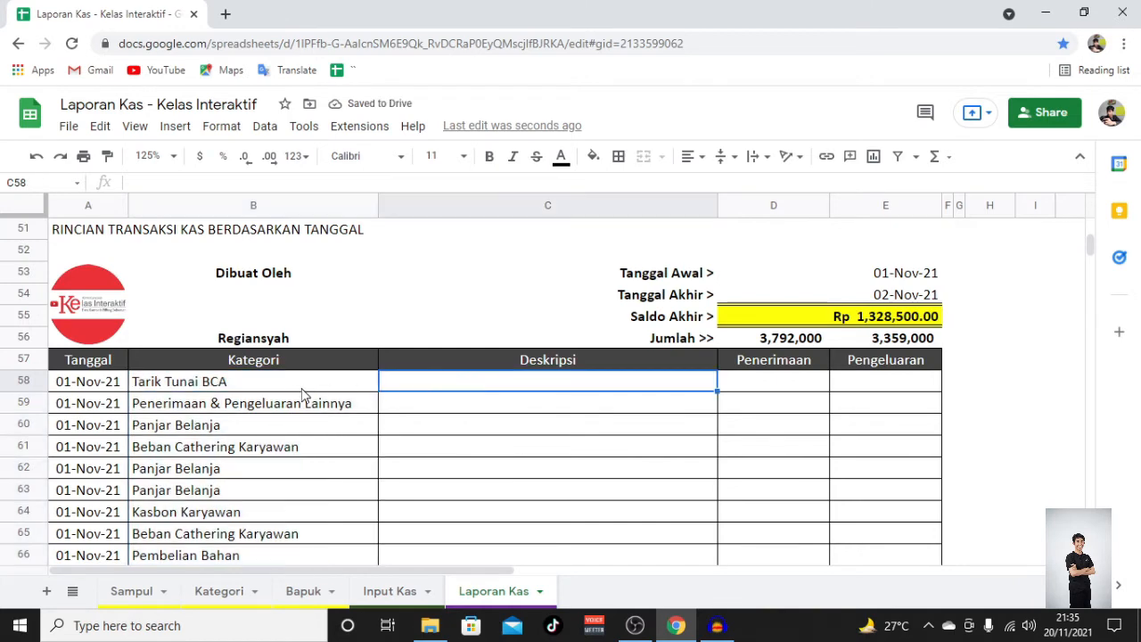
left_click(395, 591)
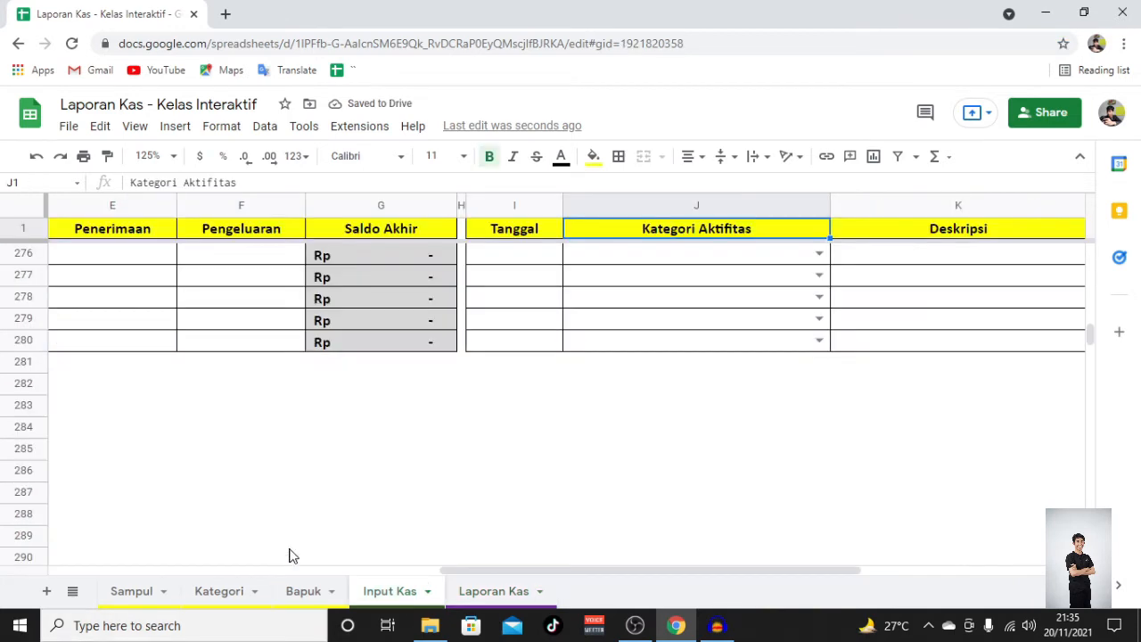
scroll(333, 509, "up", 4)
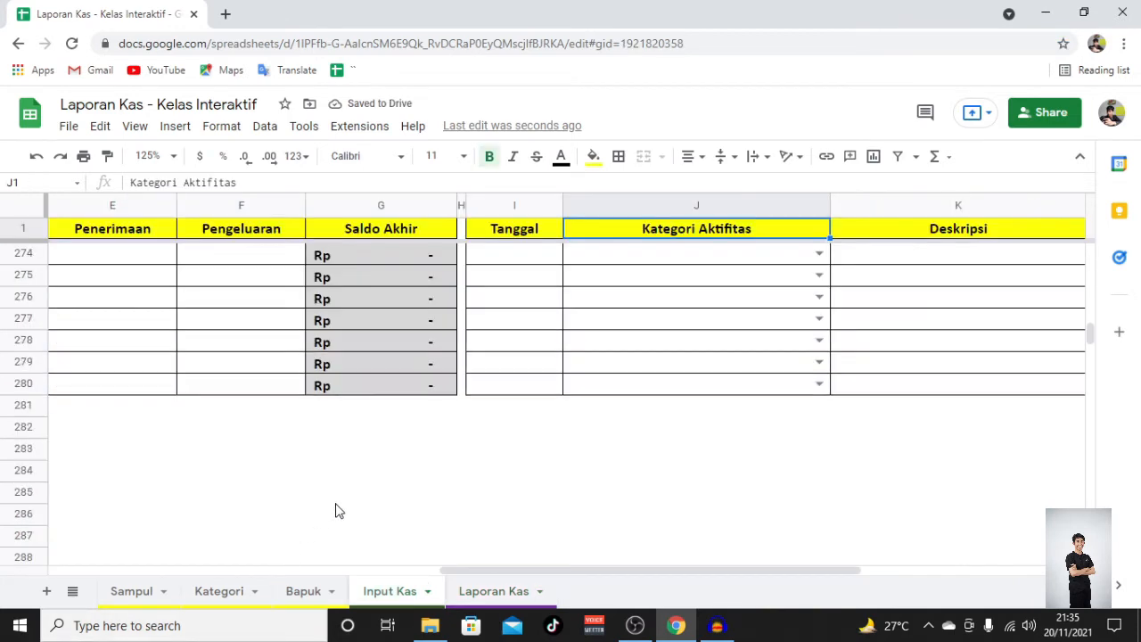
left_click(548, 276)
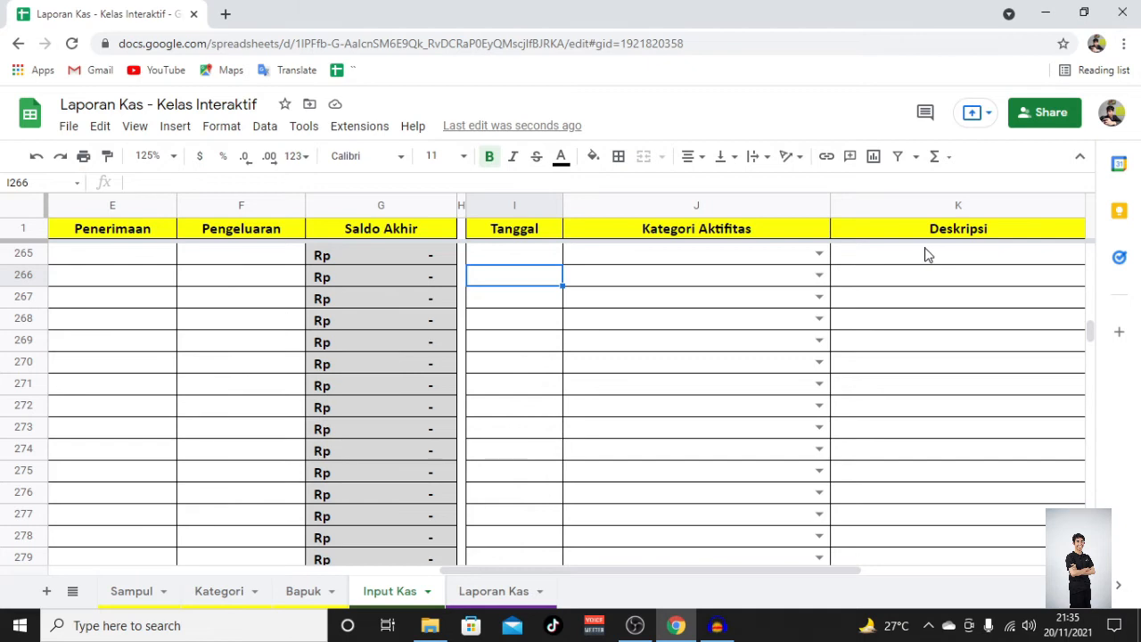
left_click(544, 258)
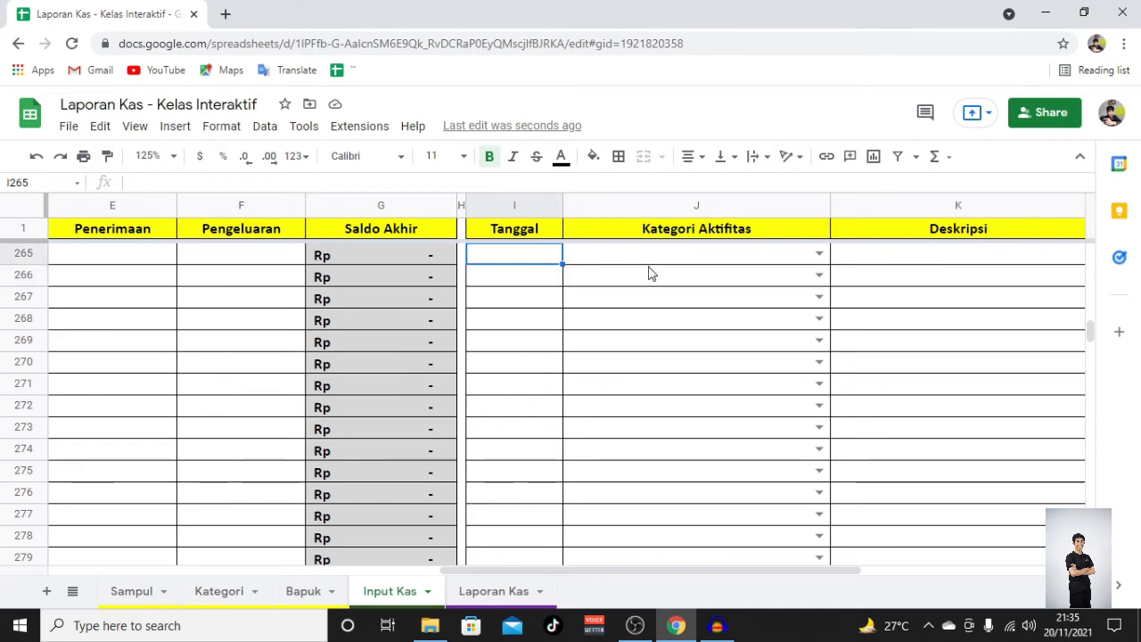
left_click(650, 272)
left_click(881, 281)
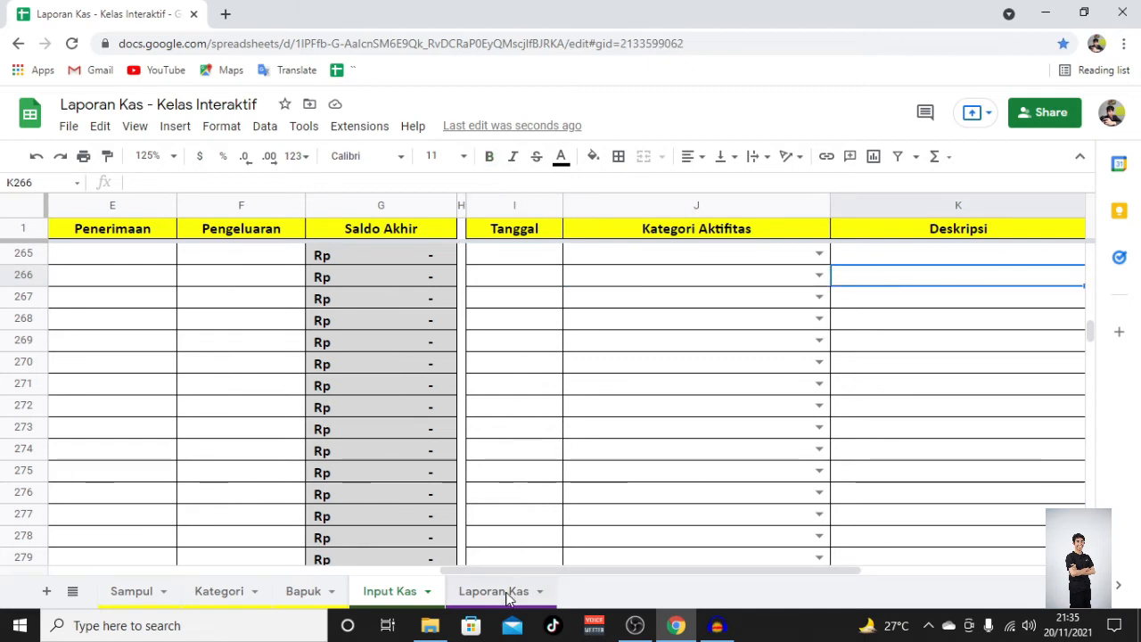
Step: Copy the formula from B58 on Laporan Kas into C58 under Deskripsi
left_click(506, 594)
left_click(352, 384)
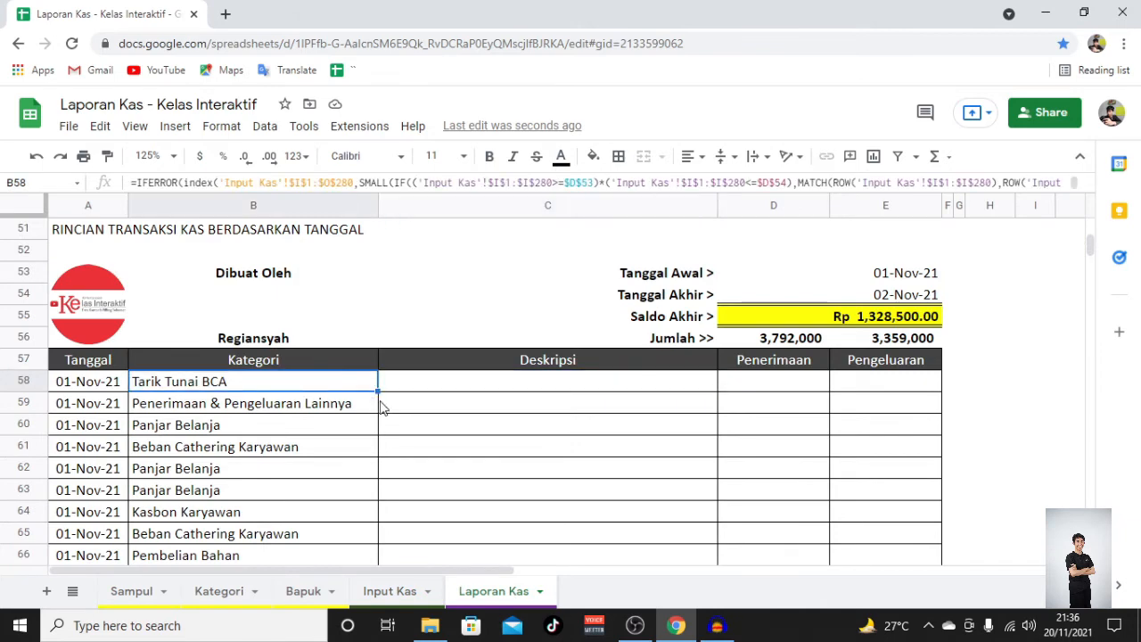
left_click(496, 390)
type("Tarik Tunai BCA")
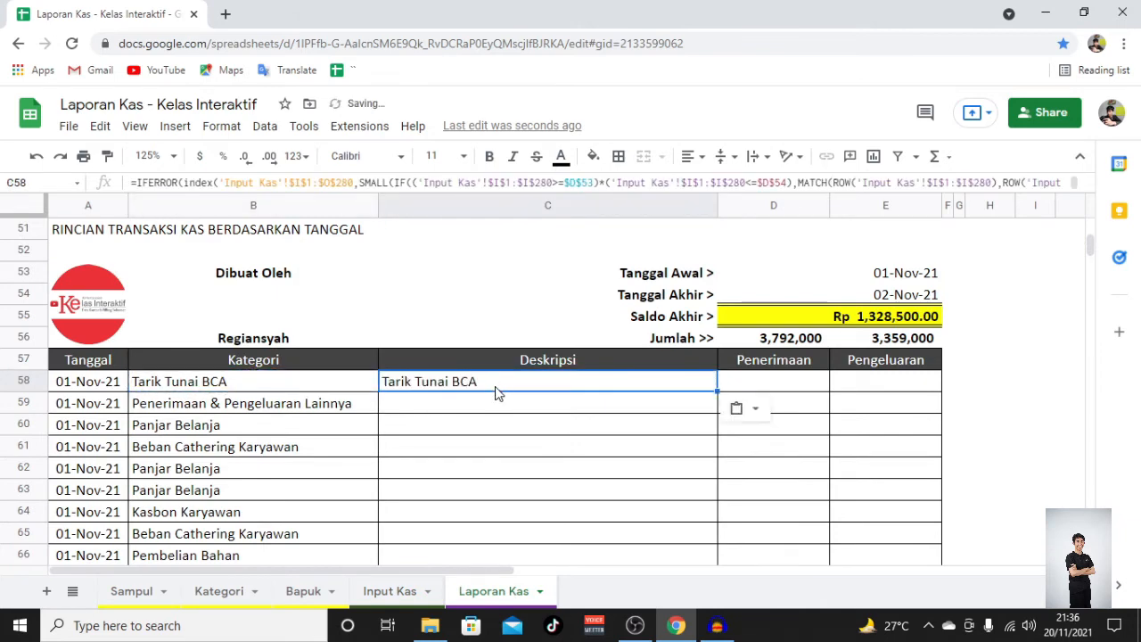
Step: Fill the Deskripsi formula from C58 down through C88
scroll(525, 395, "down", 10)
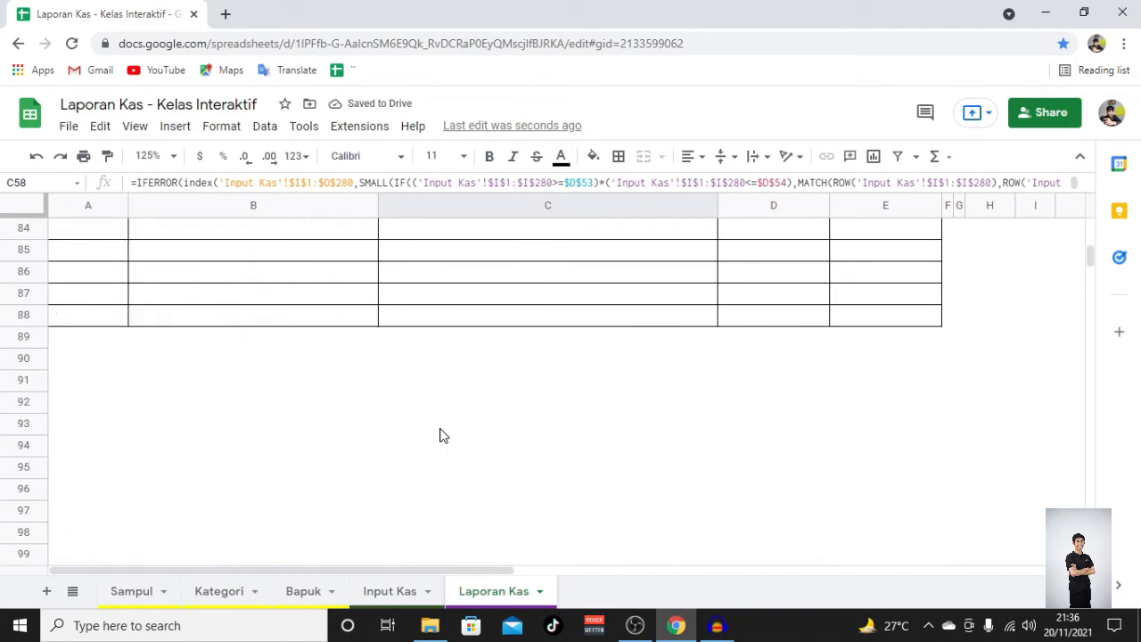
left_click(464, 321, "shift")
key("ctrl+v")
scroll(495, 424, "up", 4)
scroll(496, 427, "up", 8)
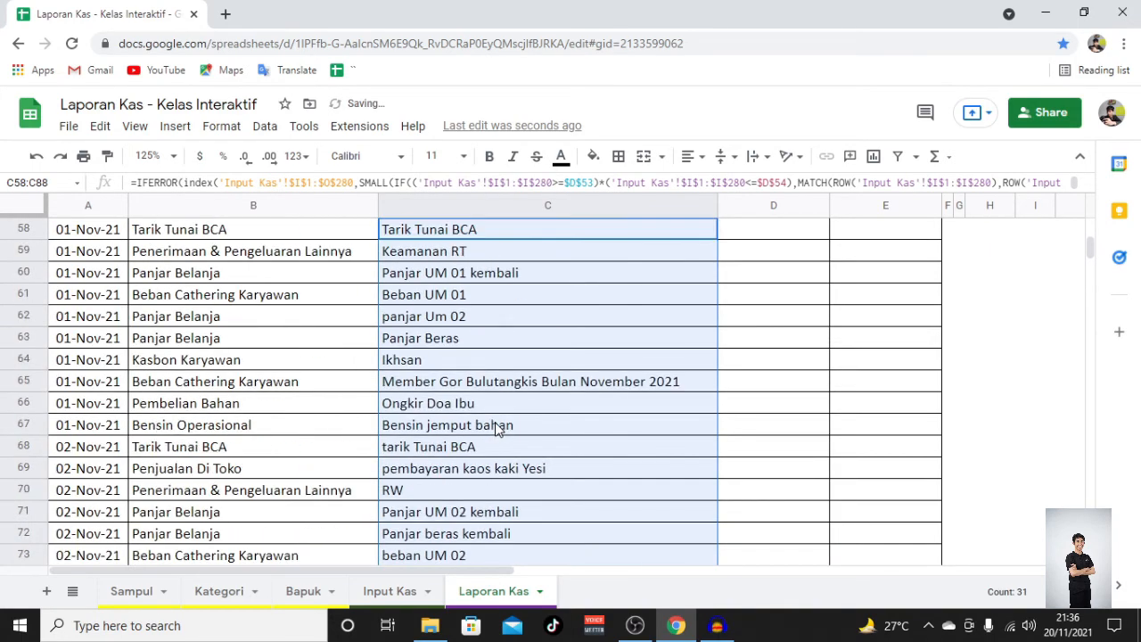
scroll(497, 428, "down", 3)
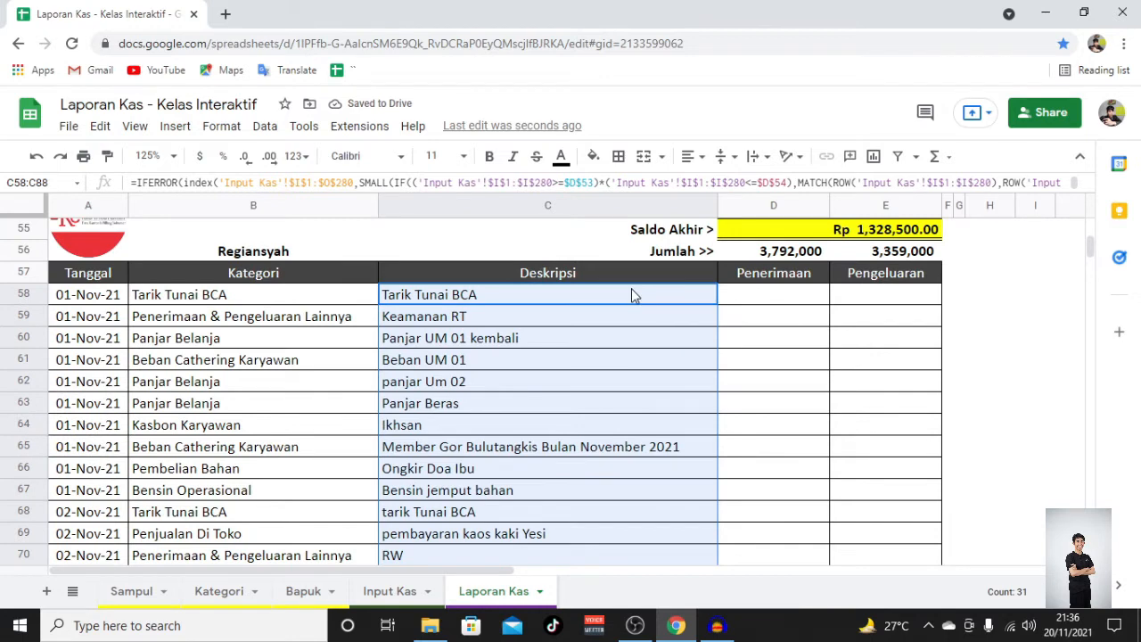
Step: Examine the Input Kas column order from Tanggal through Penerimaan, including where the Dokumentasi column falls
left_click(412, 590)
key("Right")
key("Right")
key("Right")
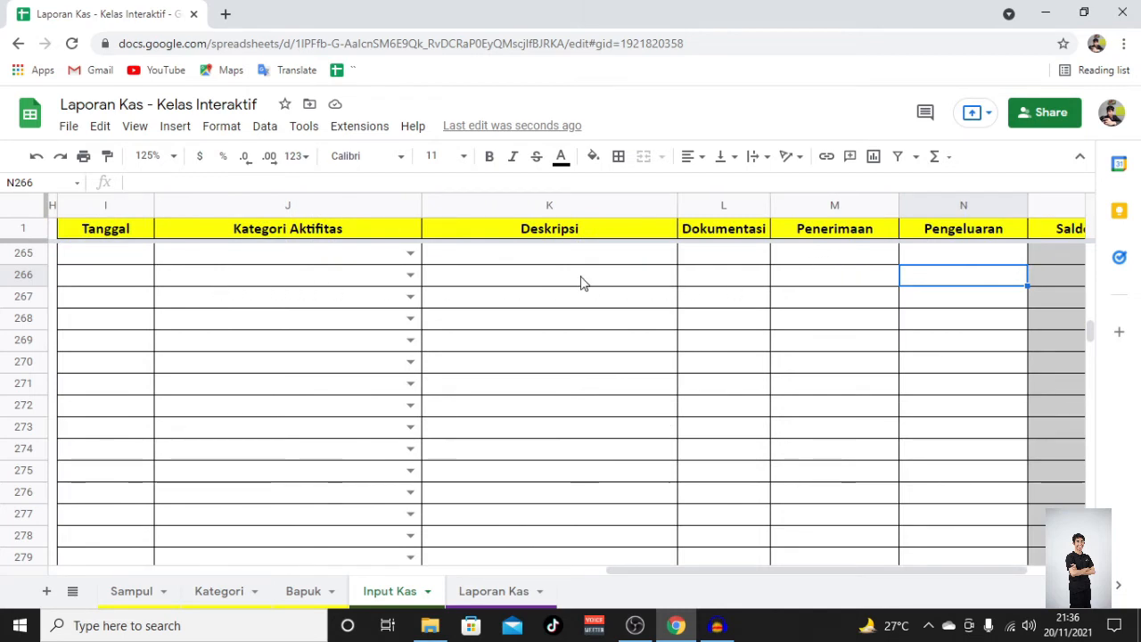
left_click(745, 275)
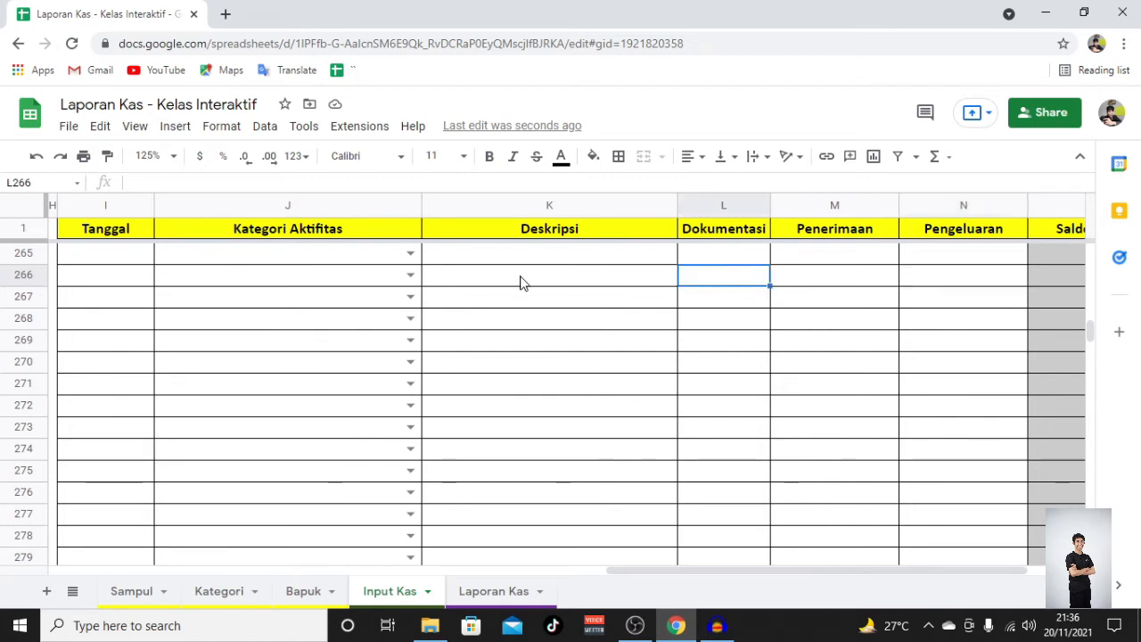
left_click(132, 282)
left_click(283, 284)
left_click(573, 284)
left_click(814, 282)
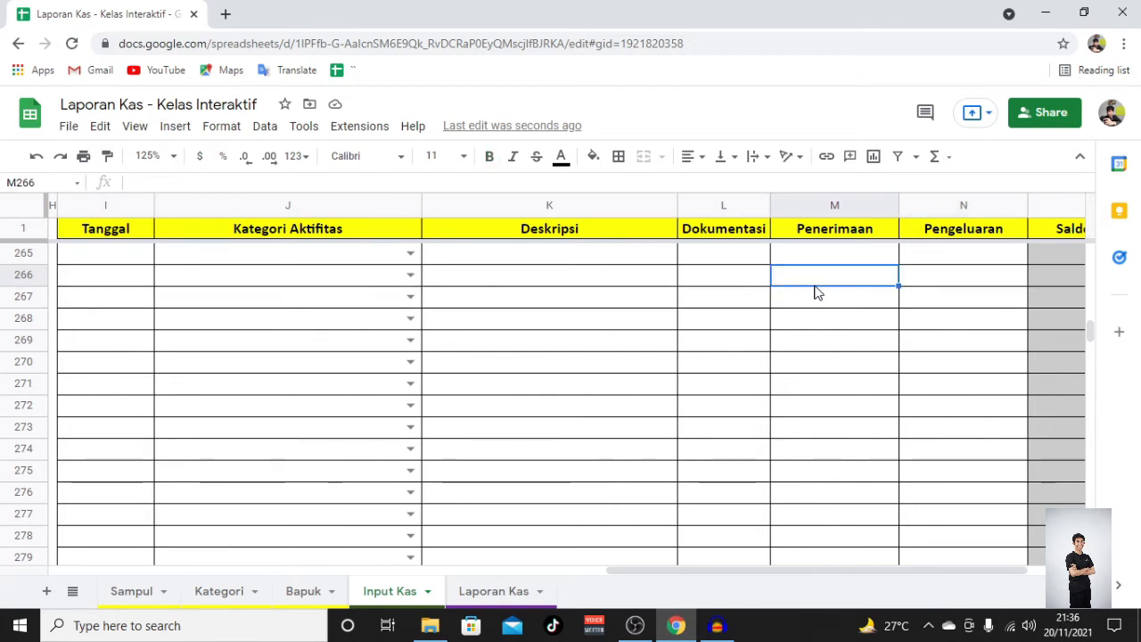
scroll(819, 299, "up", 5)
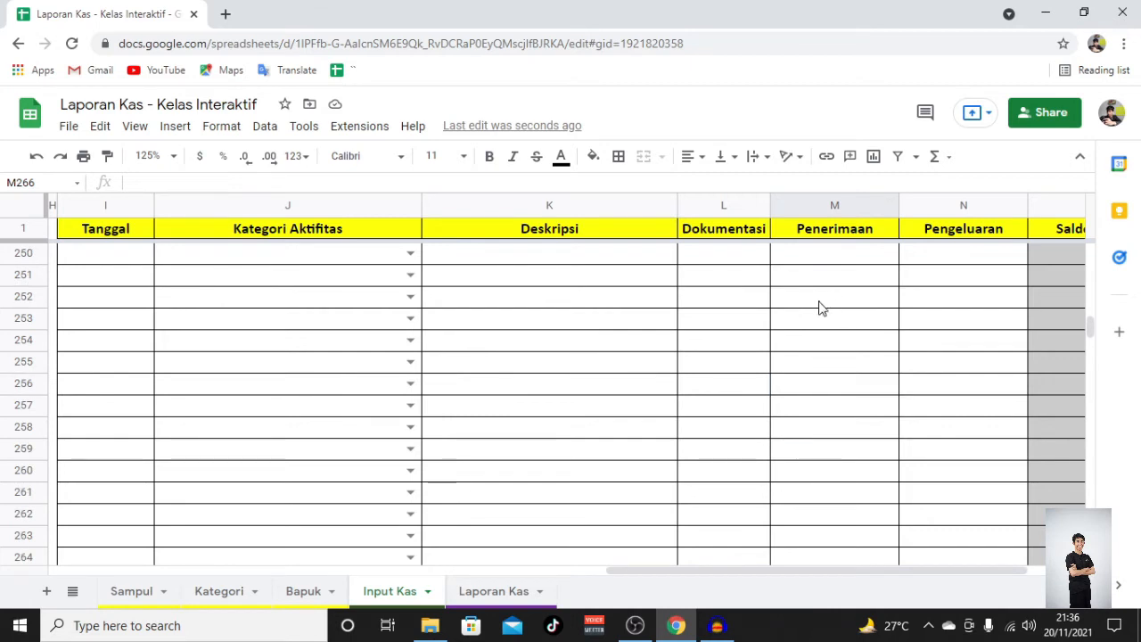
Step: Copy the formula from C58 on Laporan Kas into D58 under Penerimaan
left_click(520, 591)
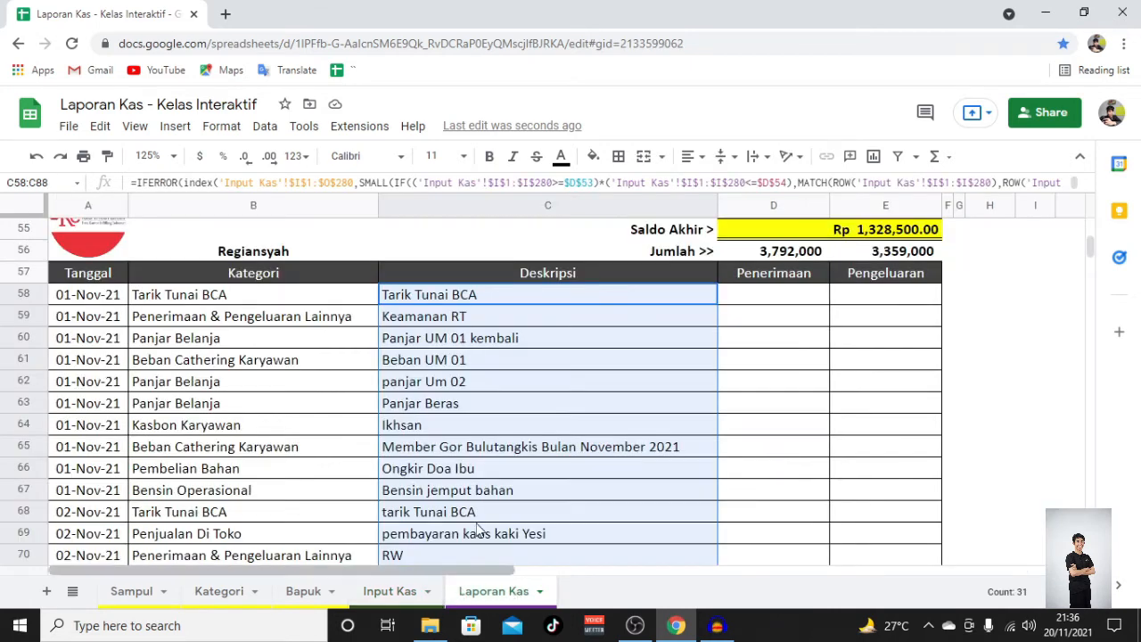
scroll(558, 454, "up", 2)
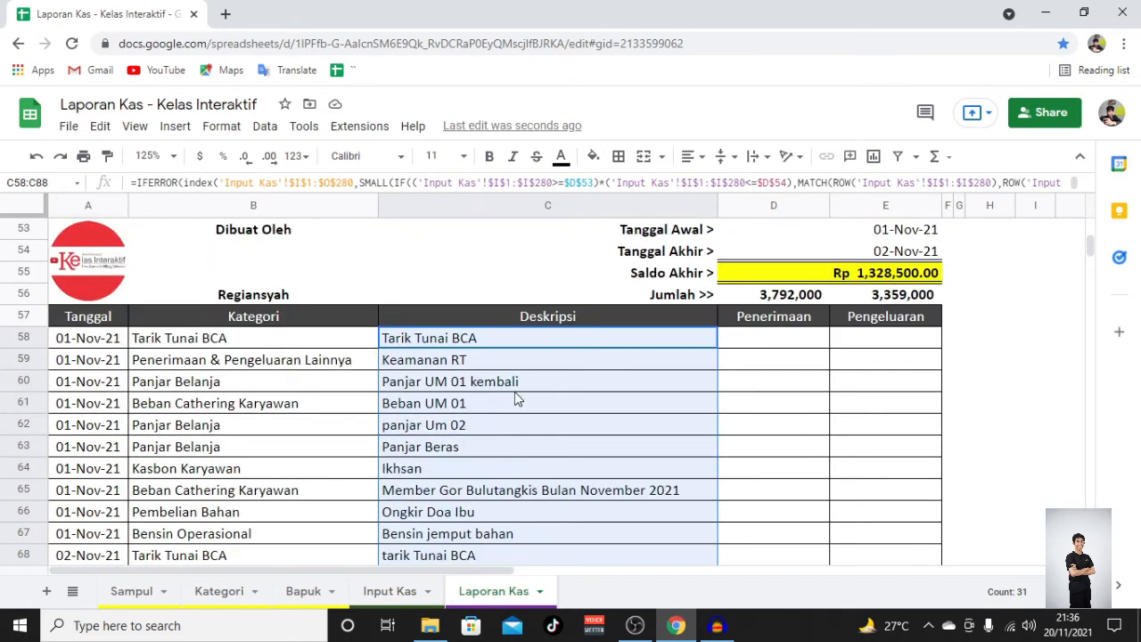
key("ctrl+c")
left_click(775, 352)
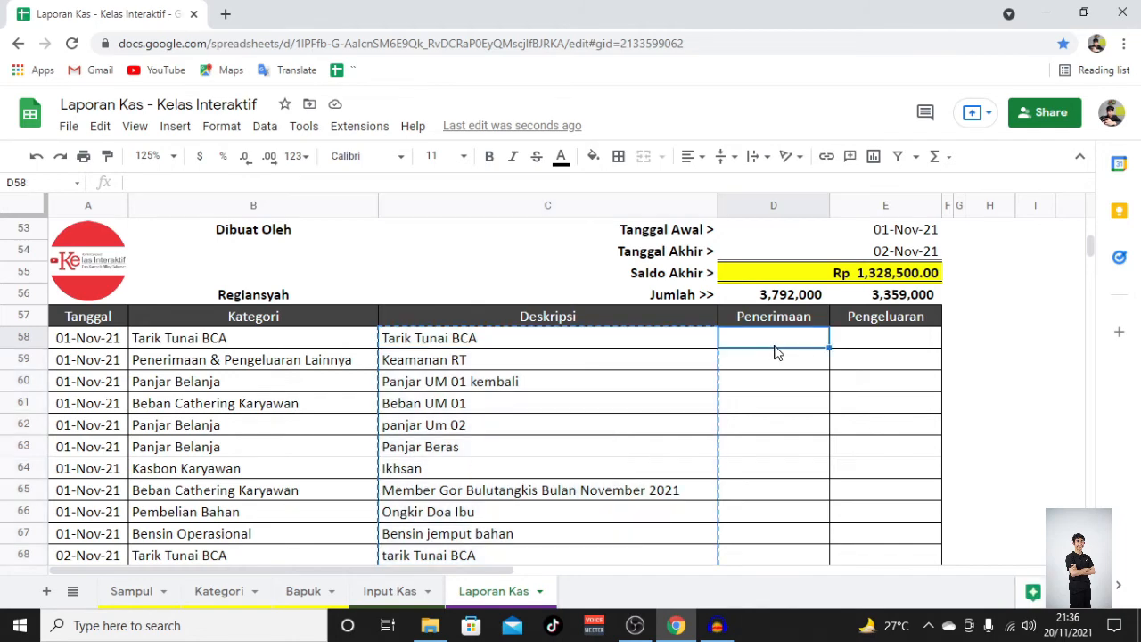
scroll(772, 357, "down", 4)
scroll(624, 349, "up", 4)
left_click(627, 367)
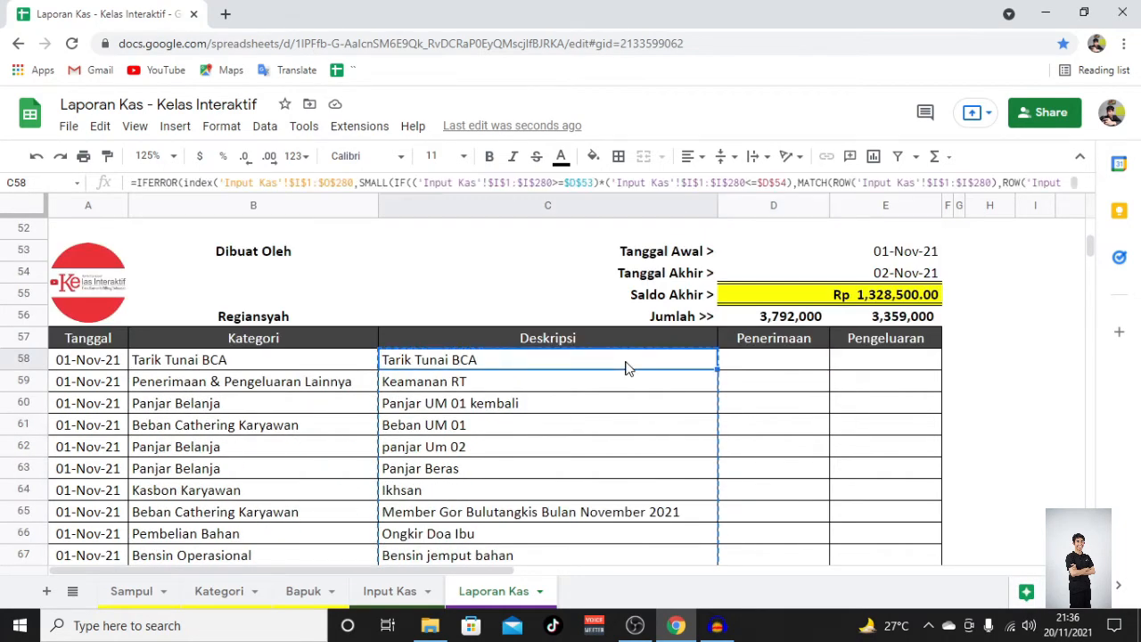
key("ctrl+c")
left_click(759, 365)
key("ctrl+v")
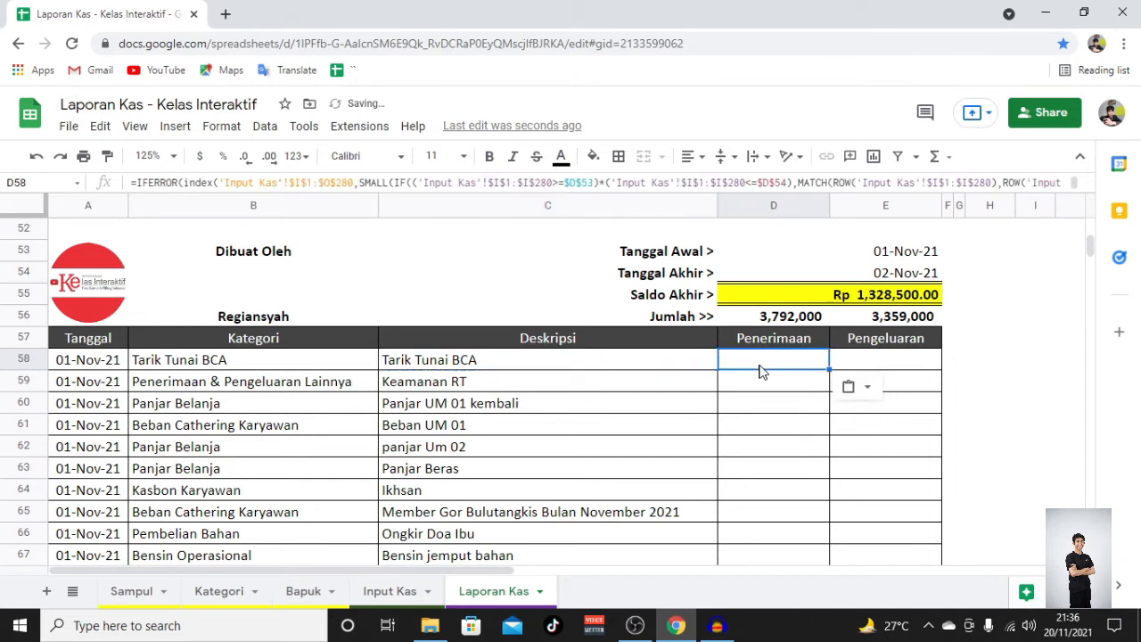
Step: Change the COLUMN reference in the D58 formula to 'Input Kas'!E1 so it skips the Dokumentasi column
double_click(760, 362)
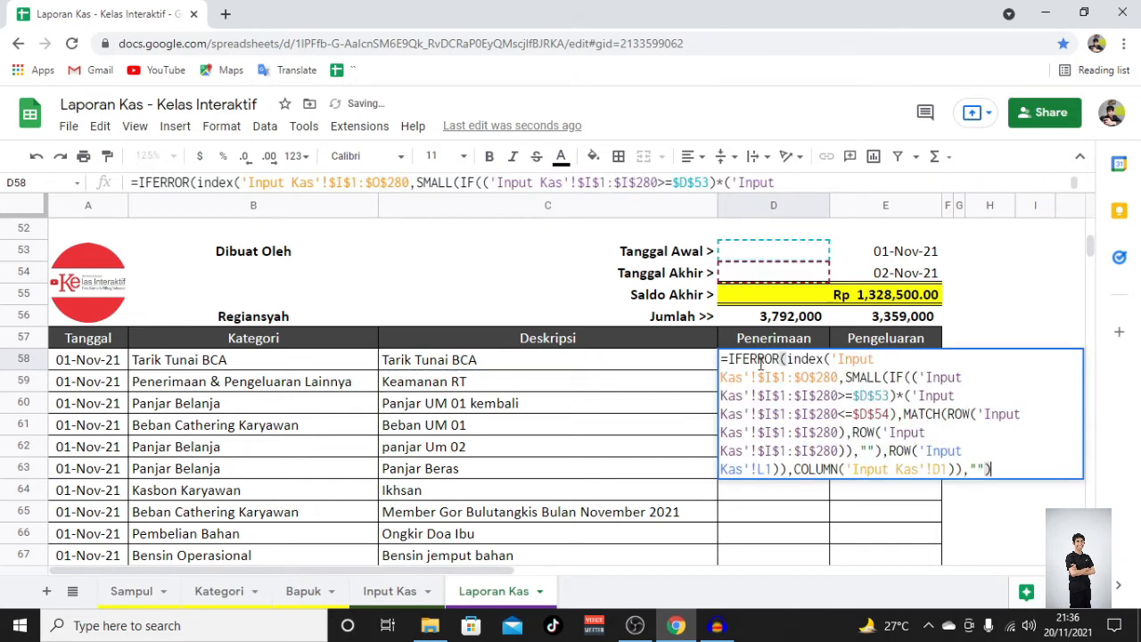
left_click(936, 469)
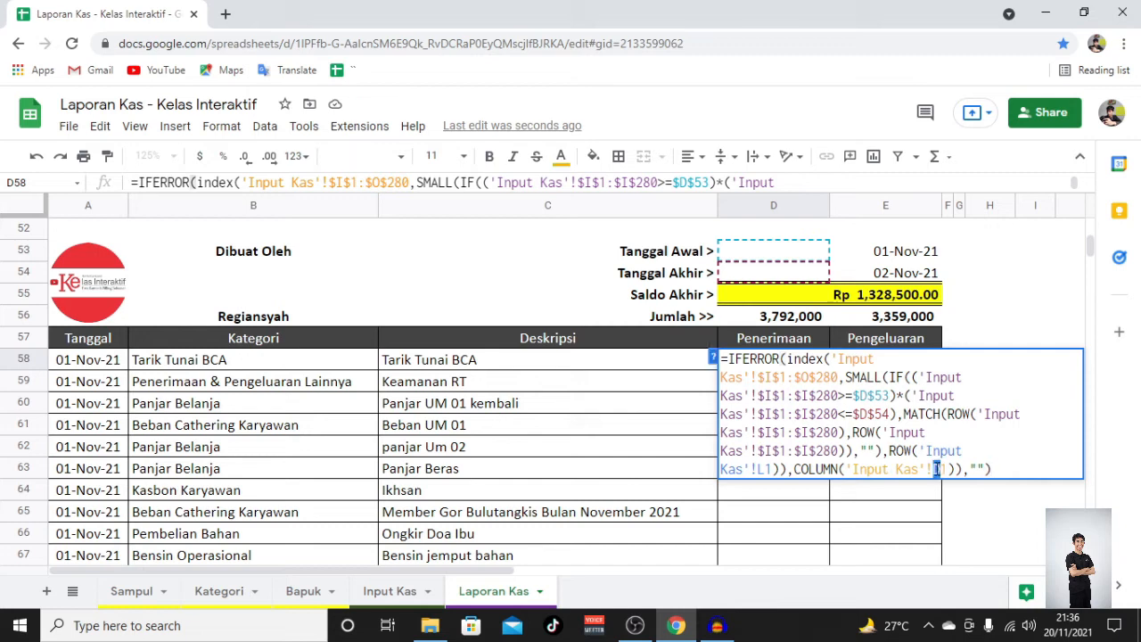
type("E")
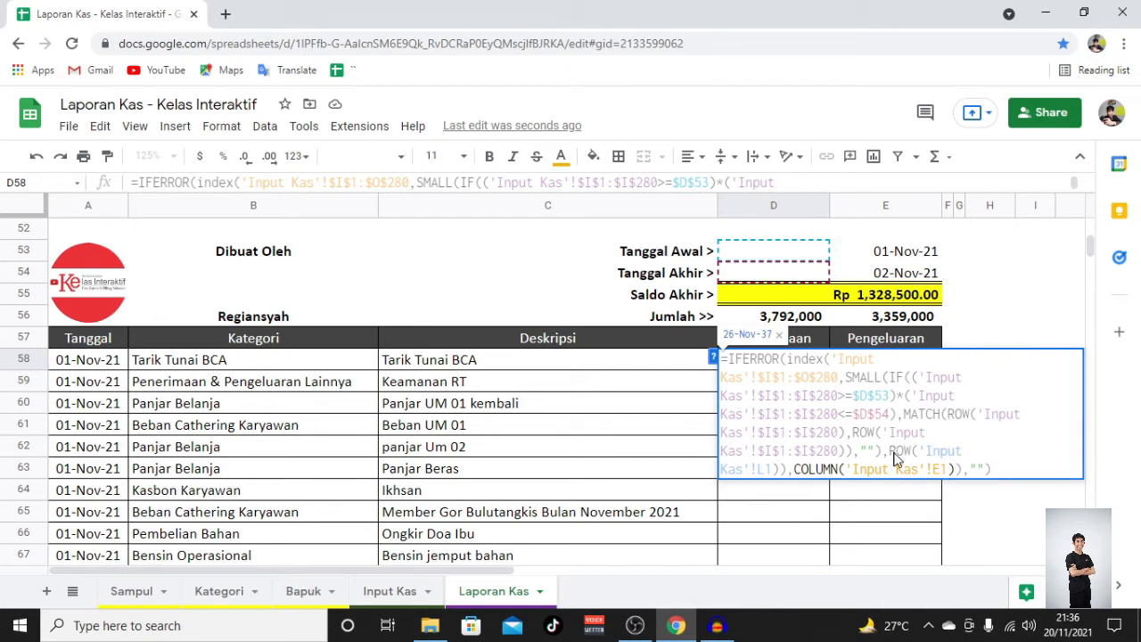
key("Return")
key("Up")
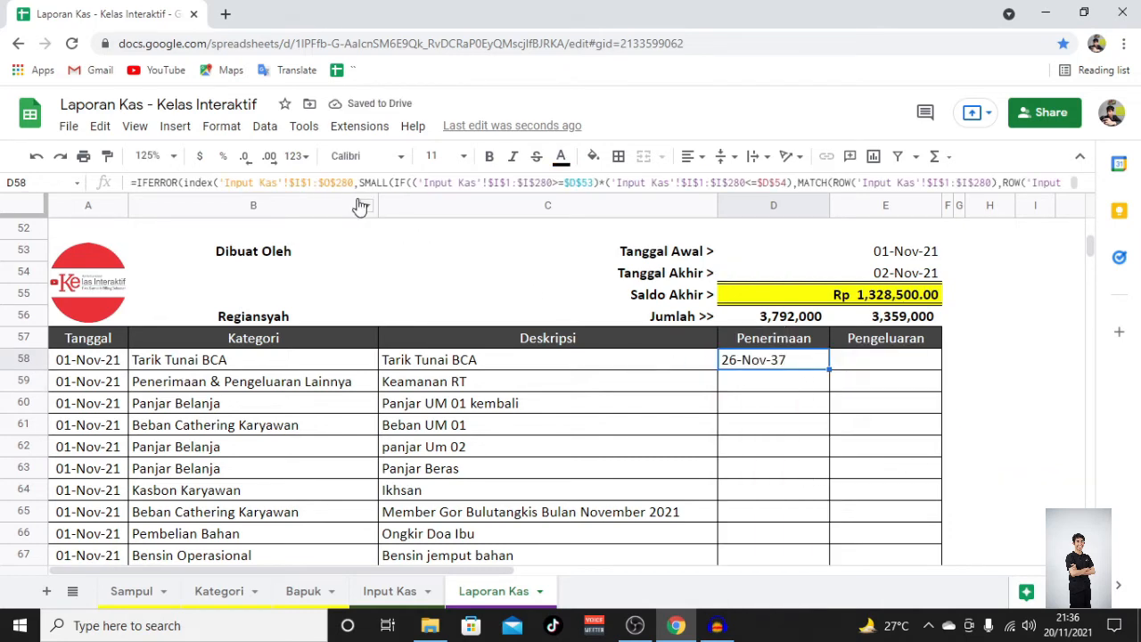
Step: Apply the custom accounting-style #,##0.00 number format without a currency symbol to D58 and remove both decimal places
left_click(228, 128)
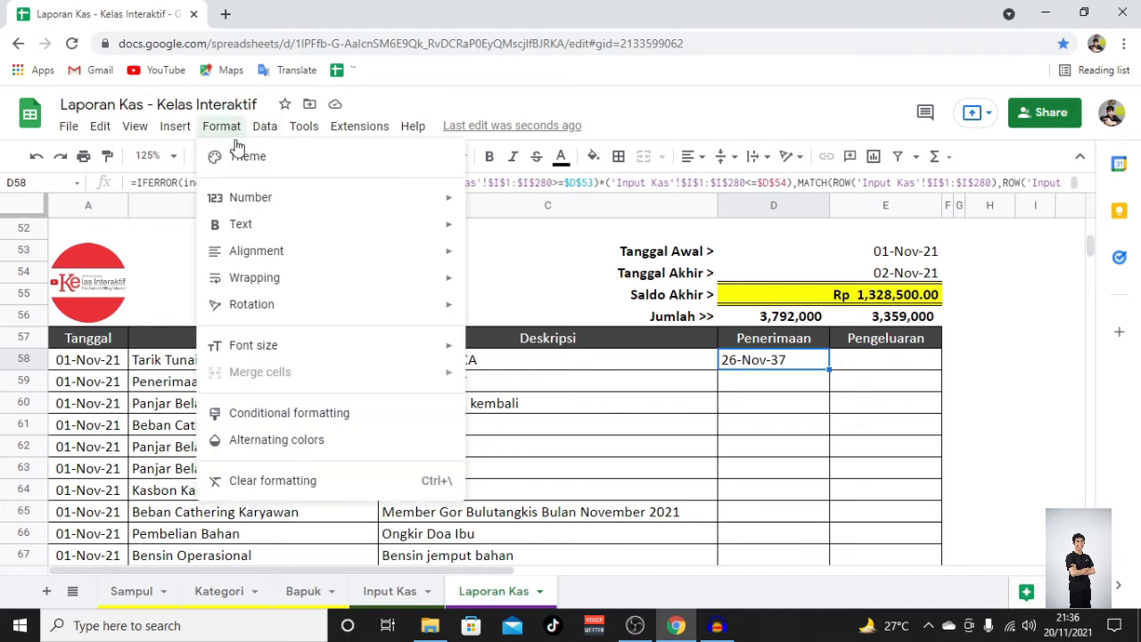
mouse_move(253, 196)
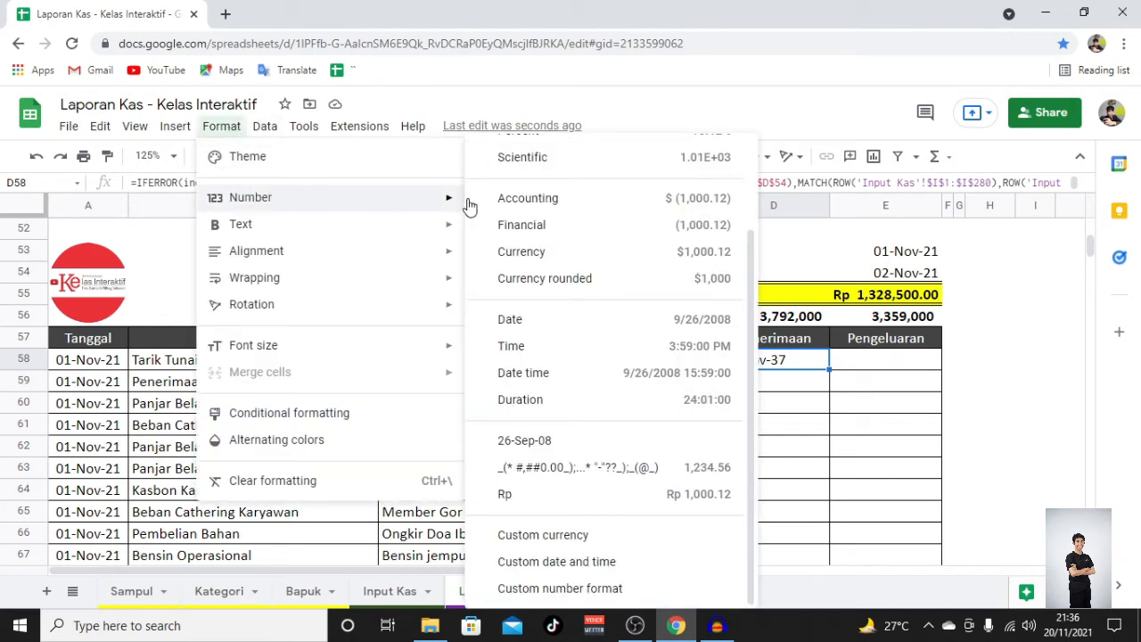
left_click(585, 468)
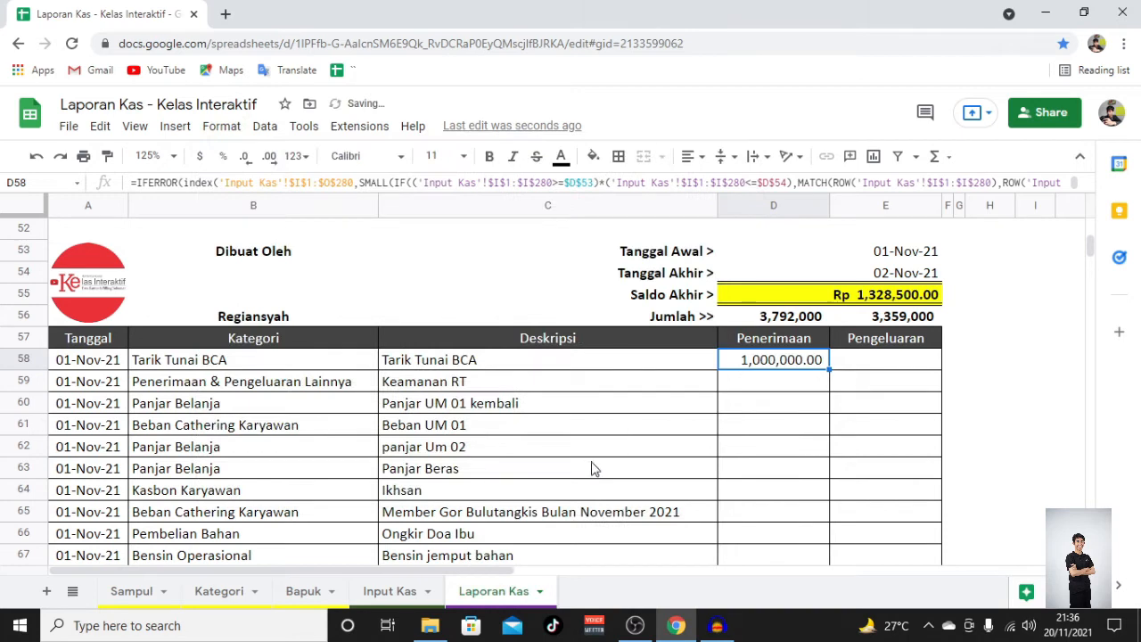
left_click(244, 159)
left_click(245, 159)
Step: Copy the formatted D58 formula across the Penerimaan and Pengeluaran columns, D58:E88
scroll(753, 424, "down", 6)
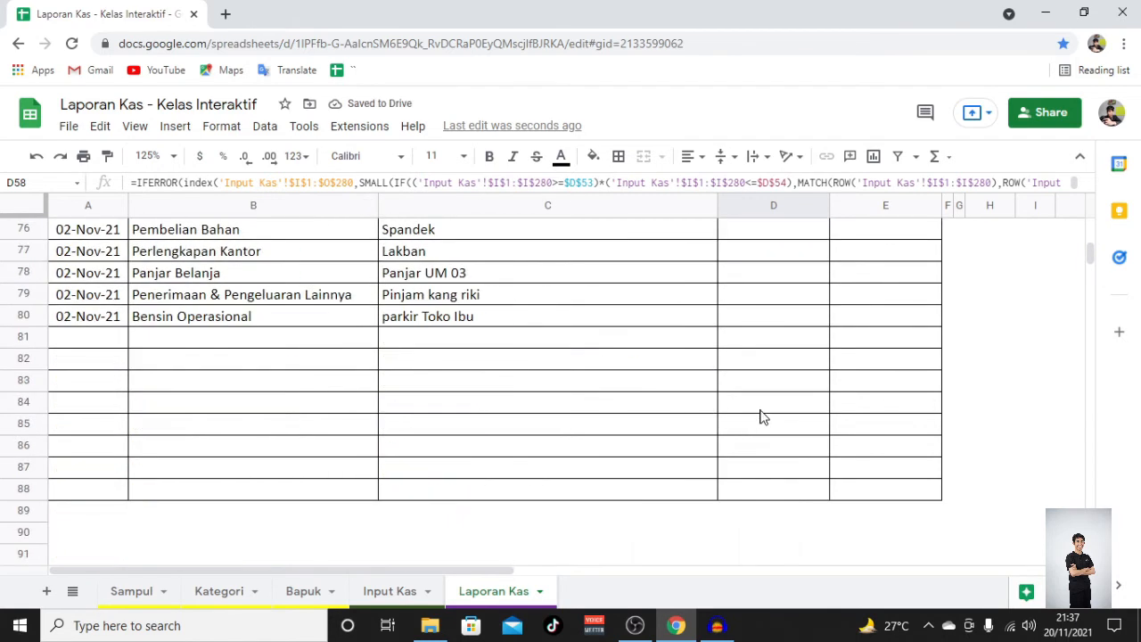
left_click(876, 497, "shift")
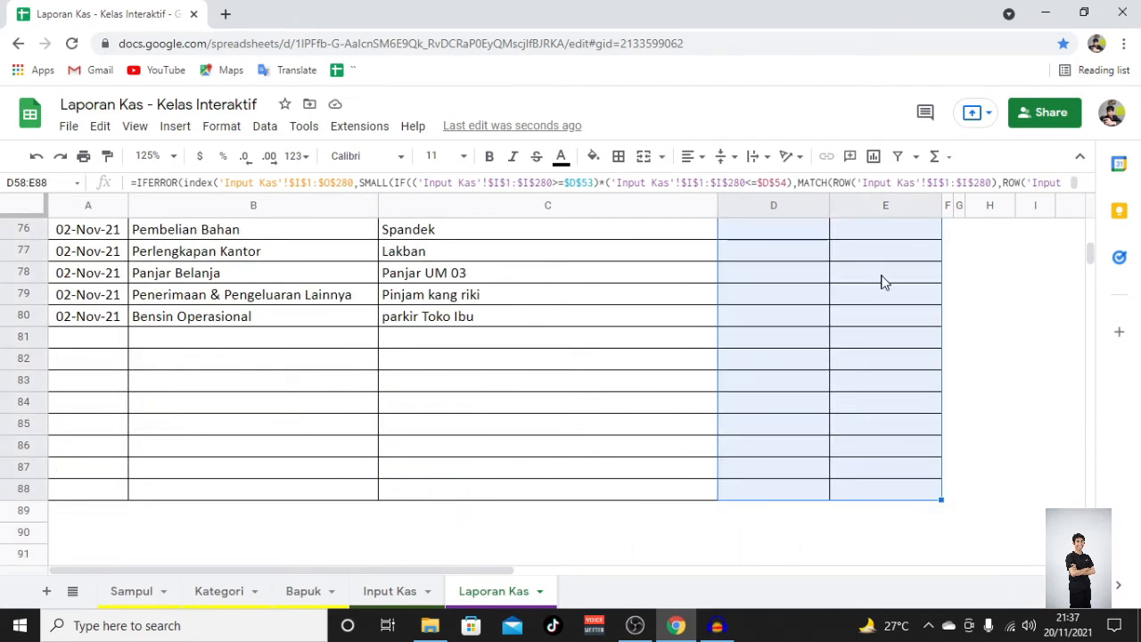
key("ctrl+v")
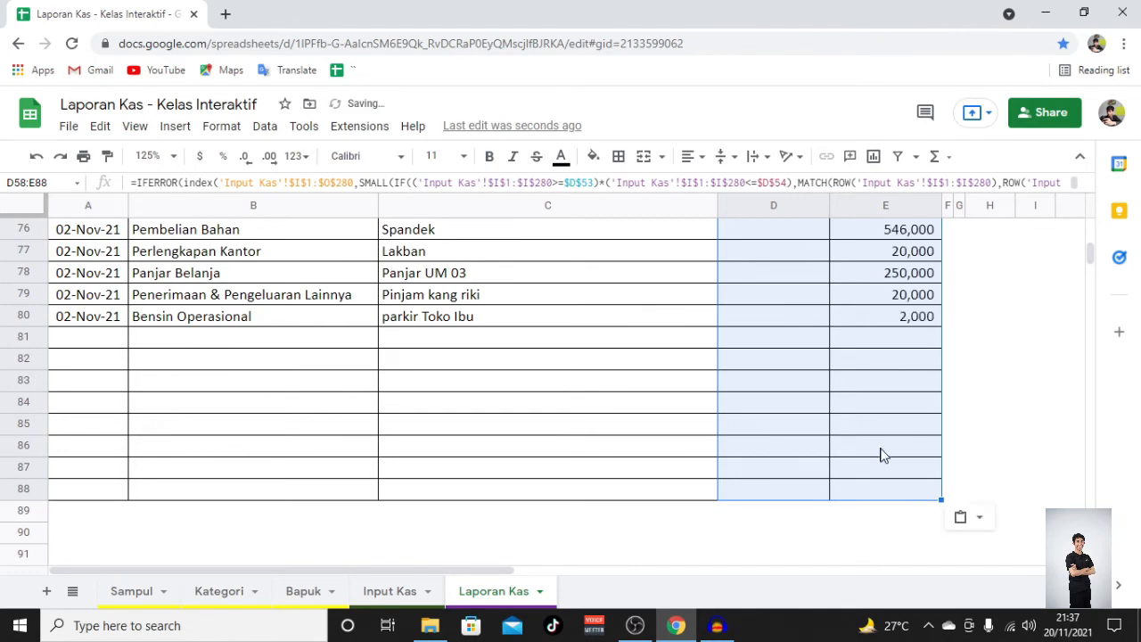
scroll(878, 449, "up", 6)
scroll(878, 449, "down", 5)
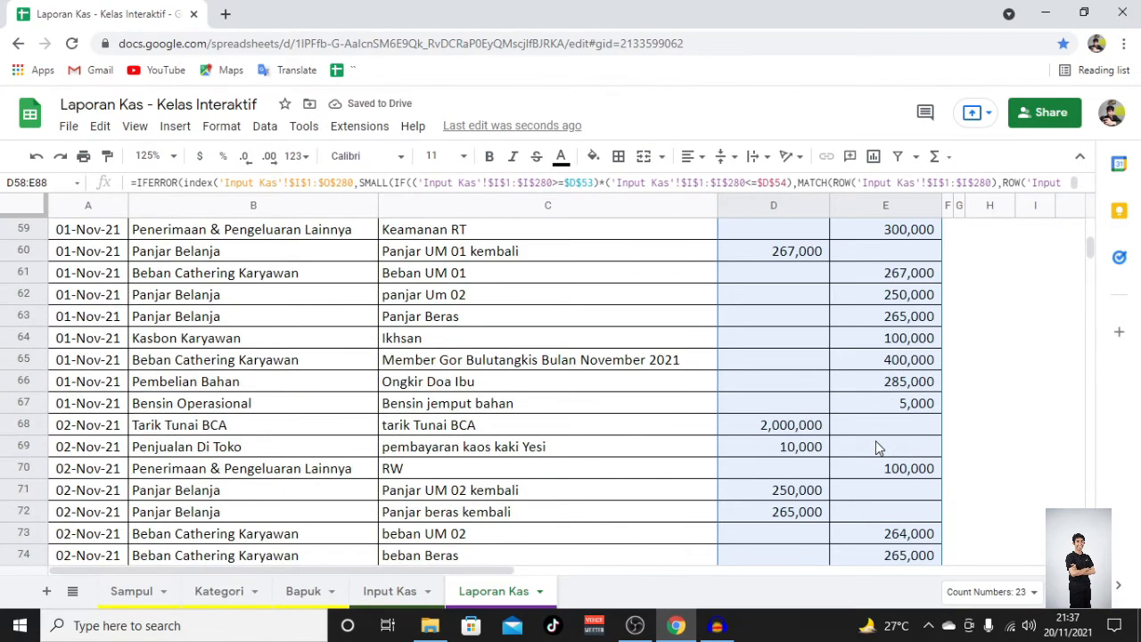
scroll(879, 446, "up", 4)
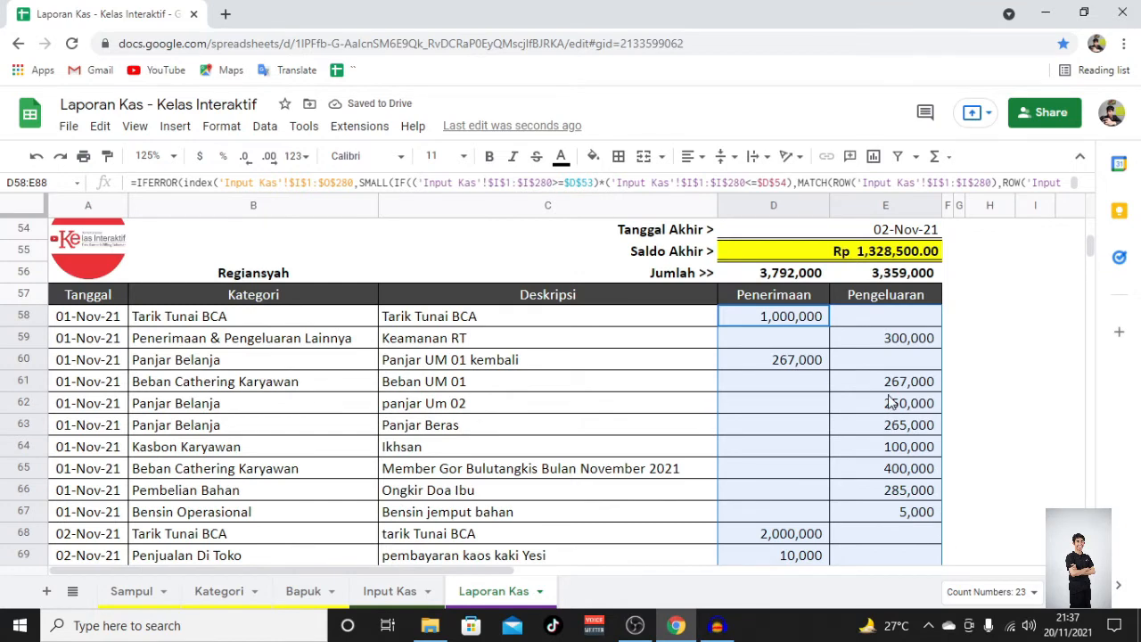
Step: Replace the Penerimaan total in D56 with the formula =SUM(D58:D88)
left_click(888, 403)
scroll(885, 406, "up", 2)
double_click(886, 406)
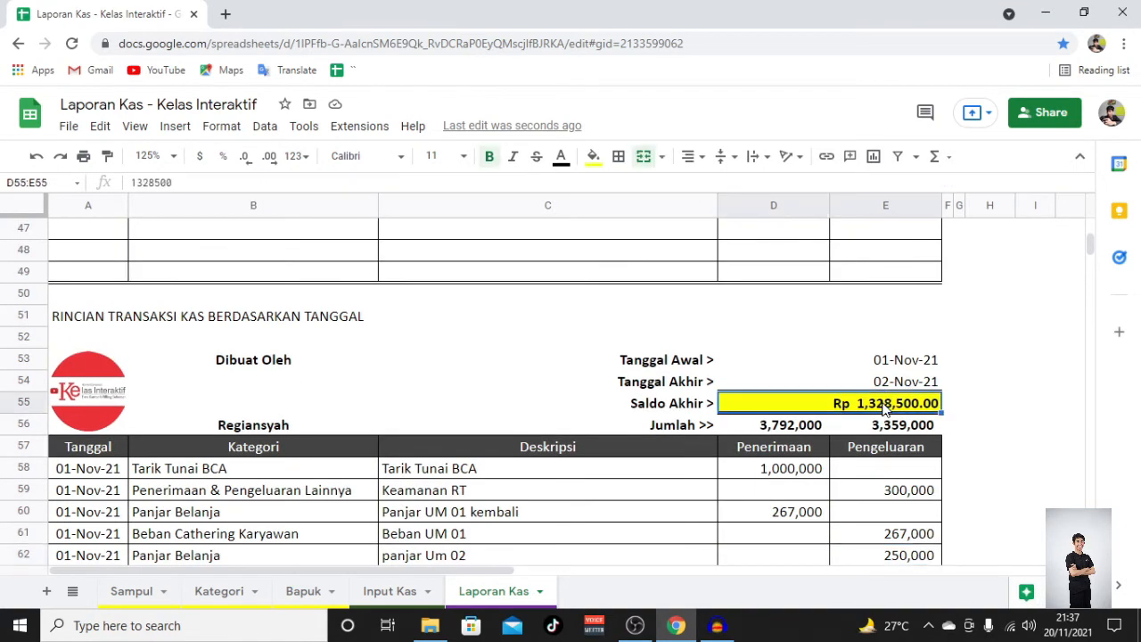
left_click(1006, 448)
double_click(818, 403)
left_click(790, 427)
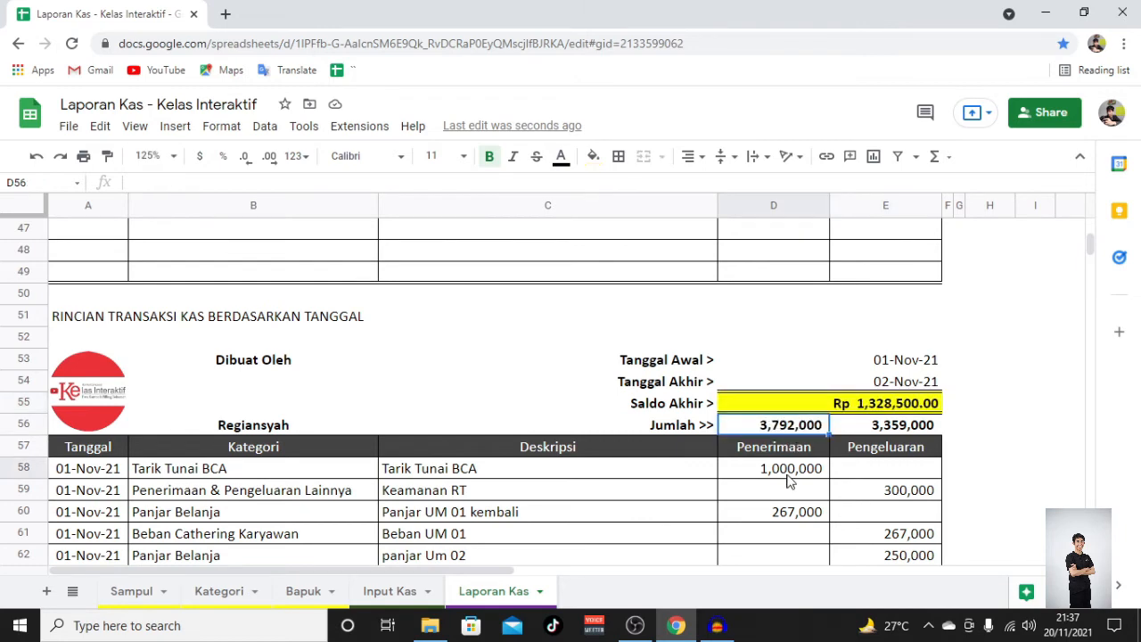
key("Delete")
type("=SUM(")
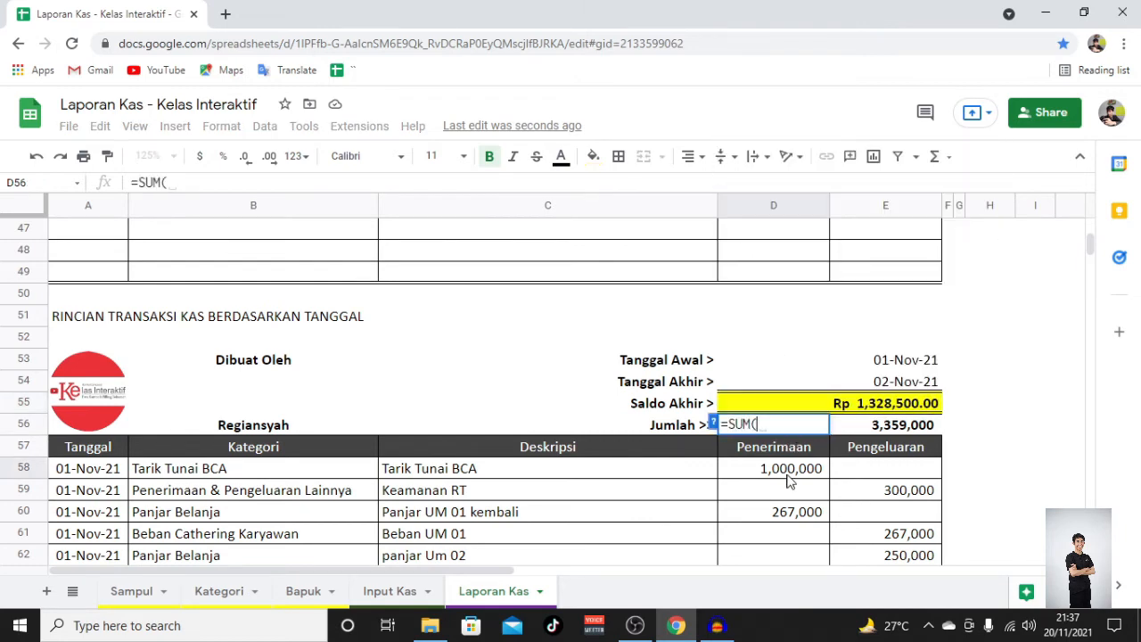
left_click(763, 470)
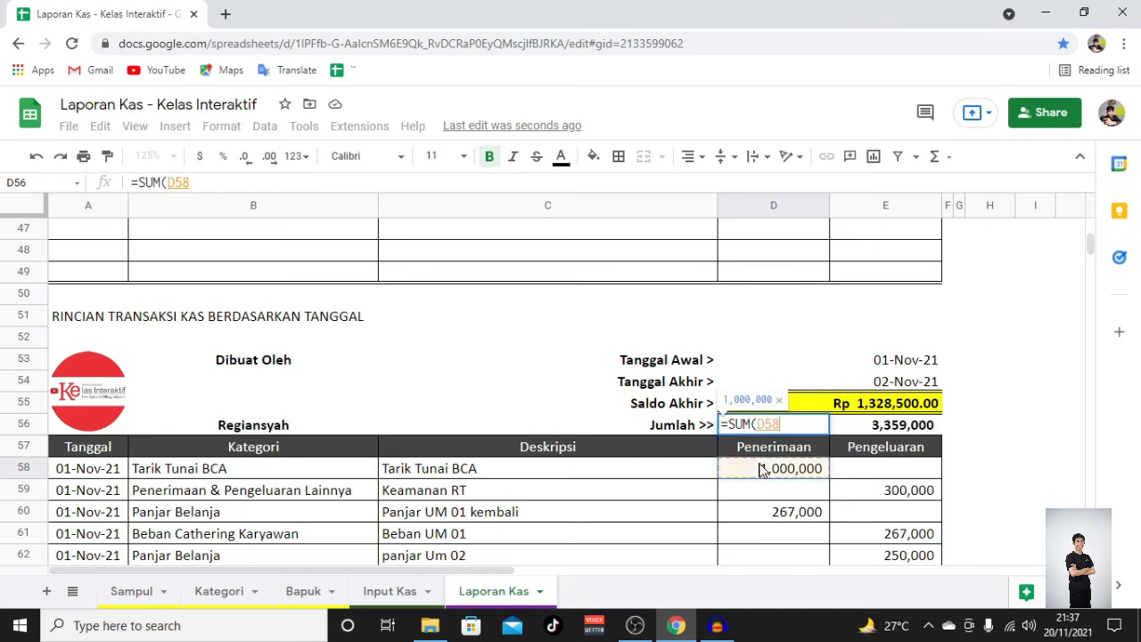
scroll(753, 428, "down", 10)
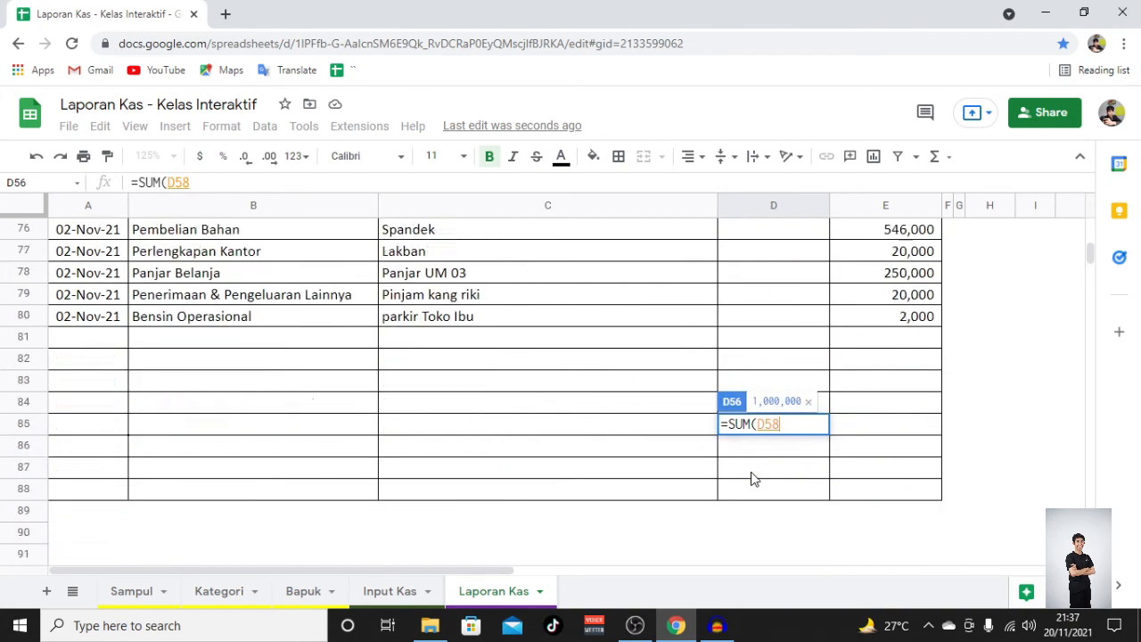
left_click(756, 323, "shift")
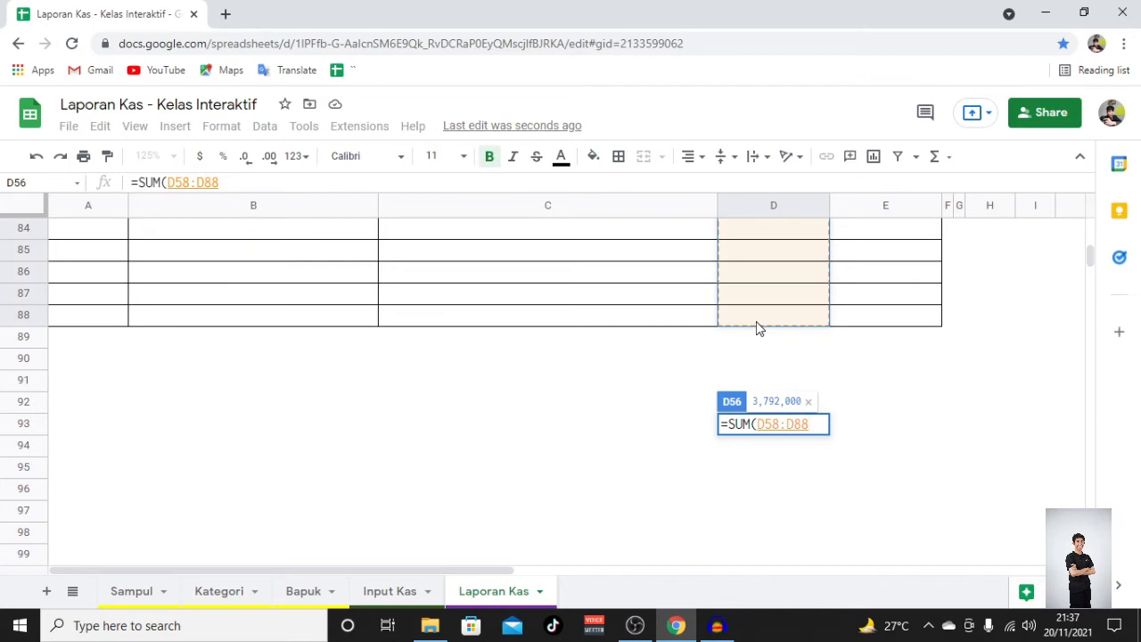
key("Return")
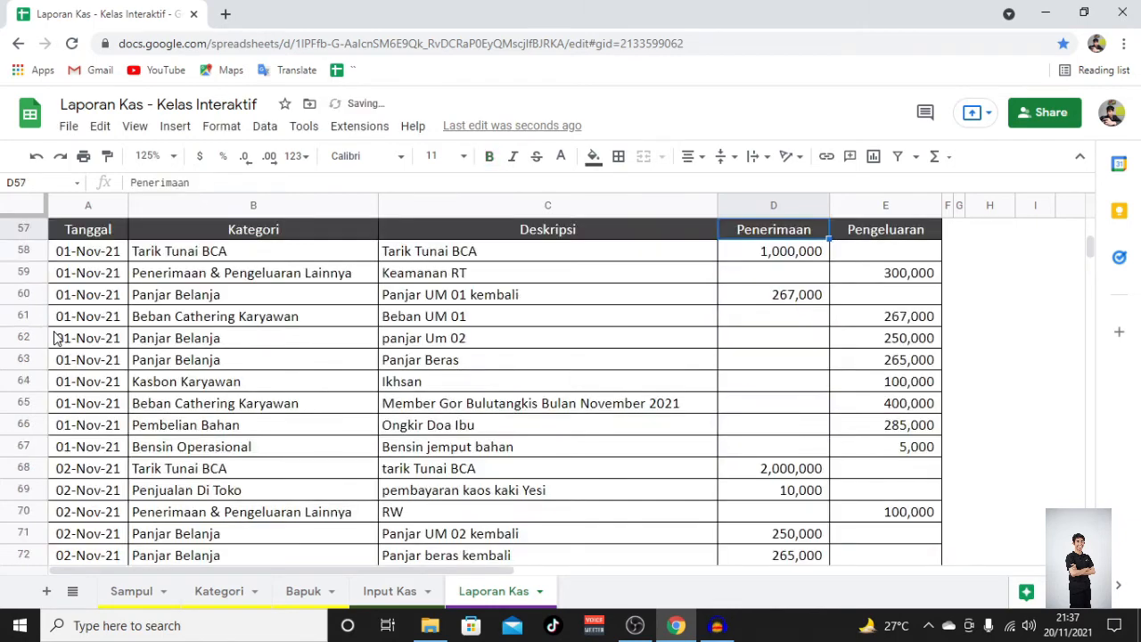
Step: Copy the sum formula from D56 into the Pengeluaran total in E56
key("ctrl+c")
key("Right")
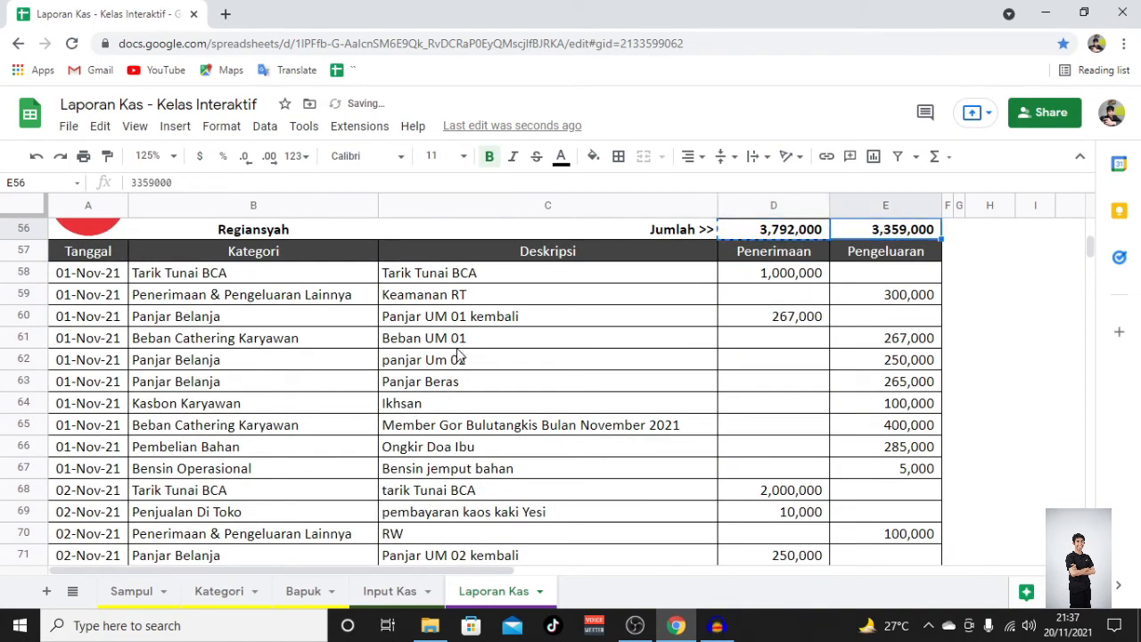
left_click(749, 232)
right_click(747, 232)
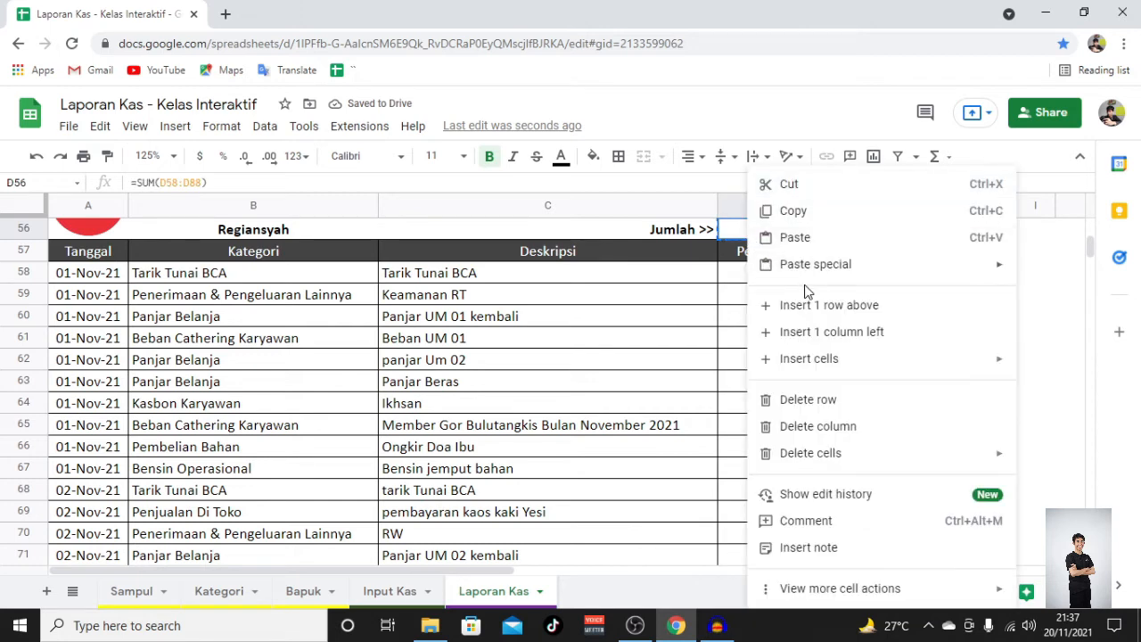
left_click(810, 211)
right_click(888, 235)
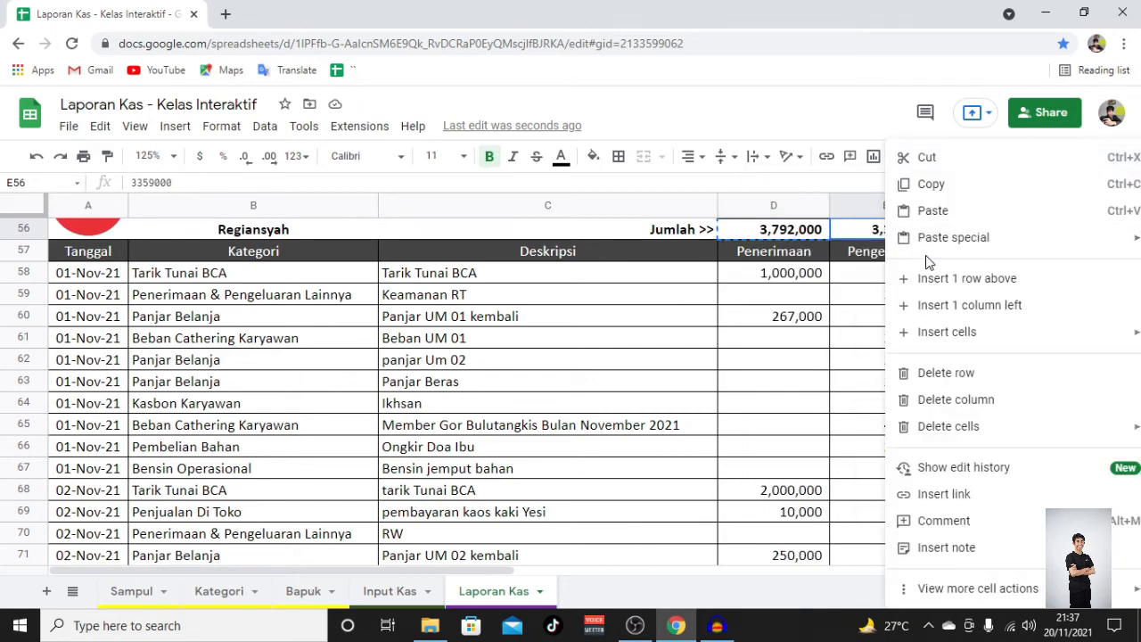
left_click(932, 211)
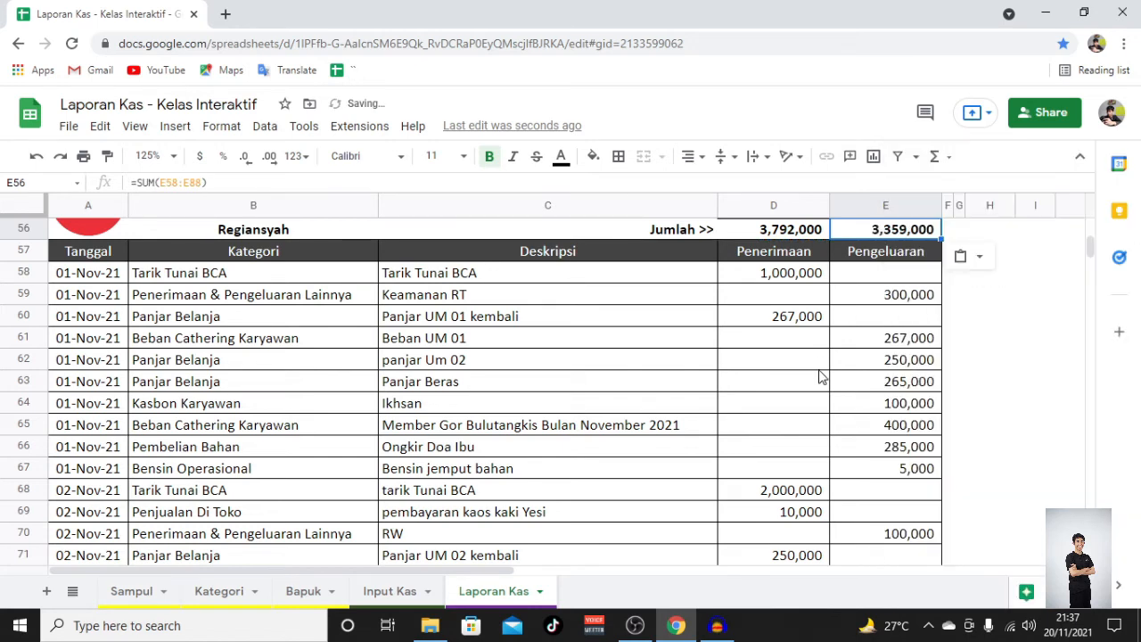
Step: Start the Saldo Akhir formula in D55 with =IF(D53>D54;"Tanggal Error"; to flag an invalid date range
scroll(820, 377, "up", 2)
left_click(675, 320)
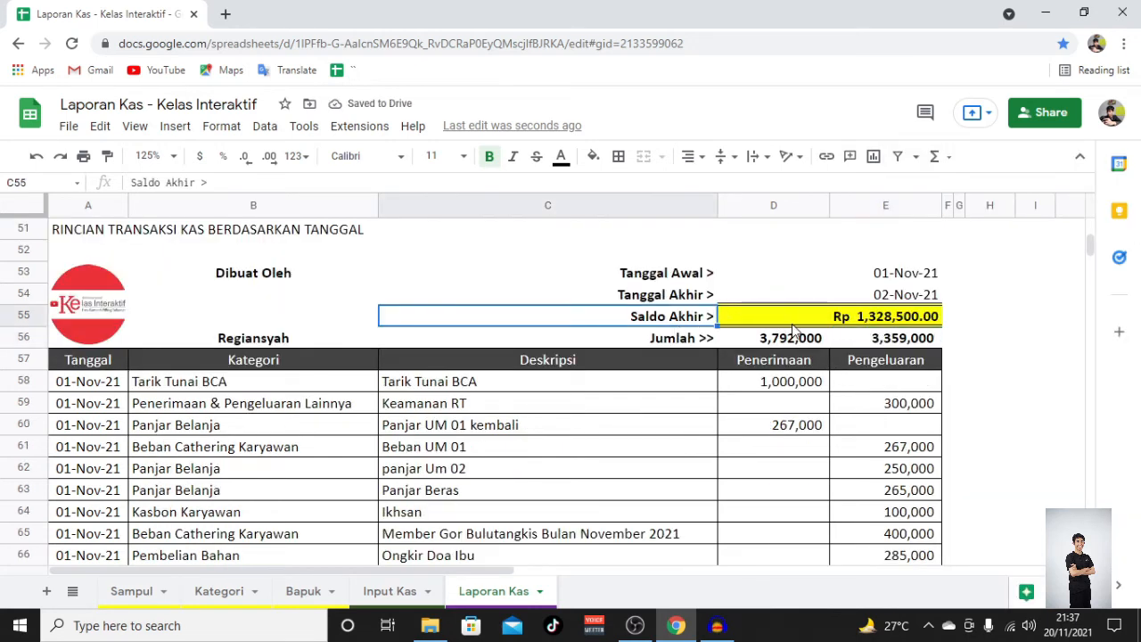
left_click(793, 323)
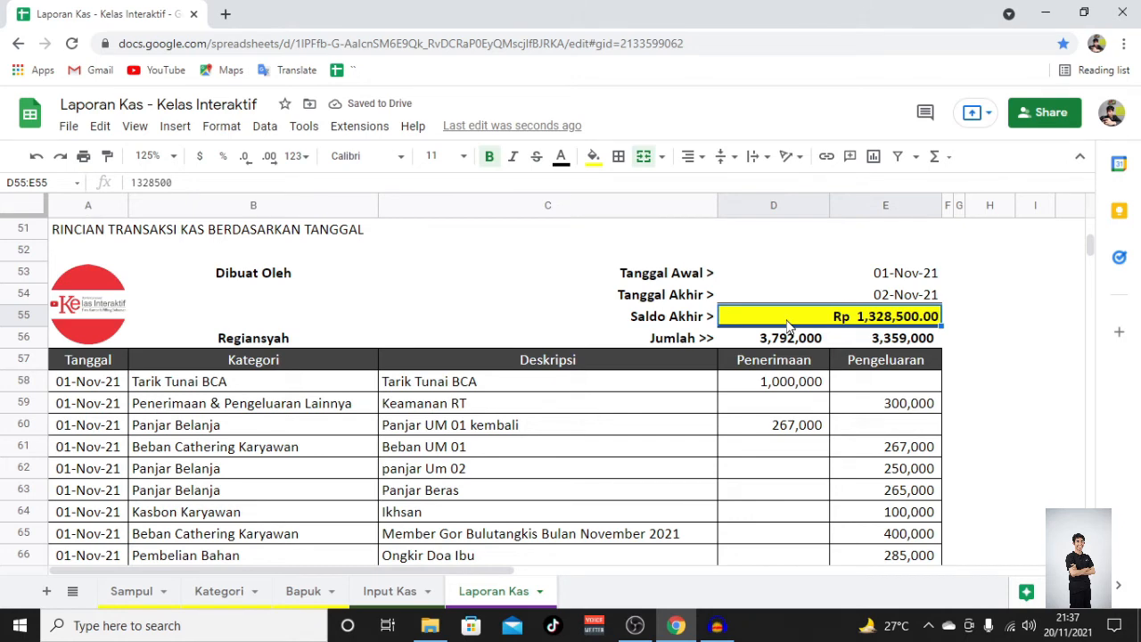
type("=IF(")
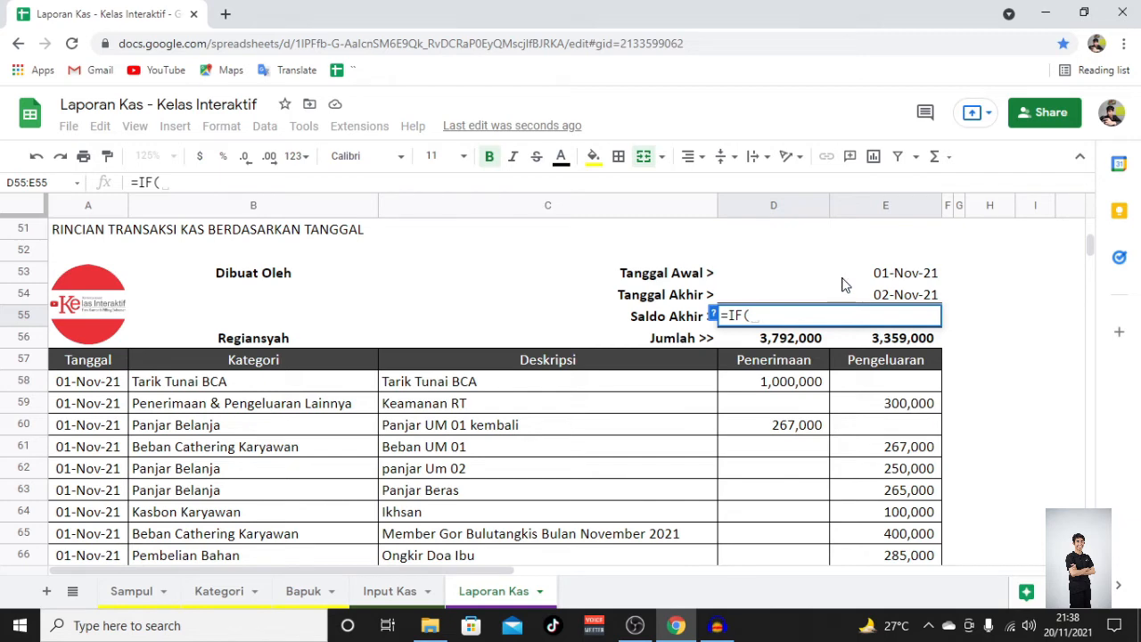
type("D53>")
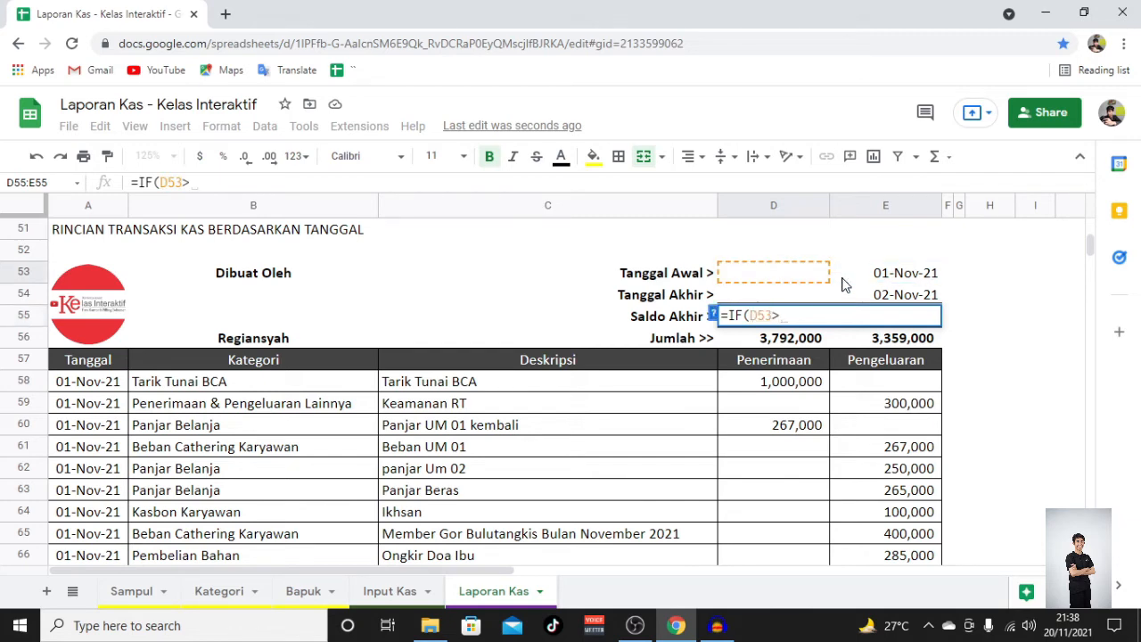
left_click(831, 297)
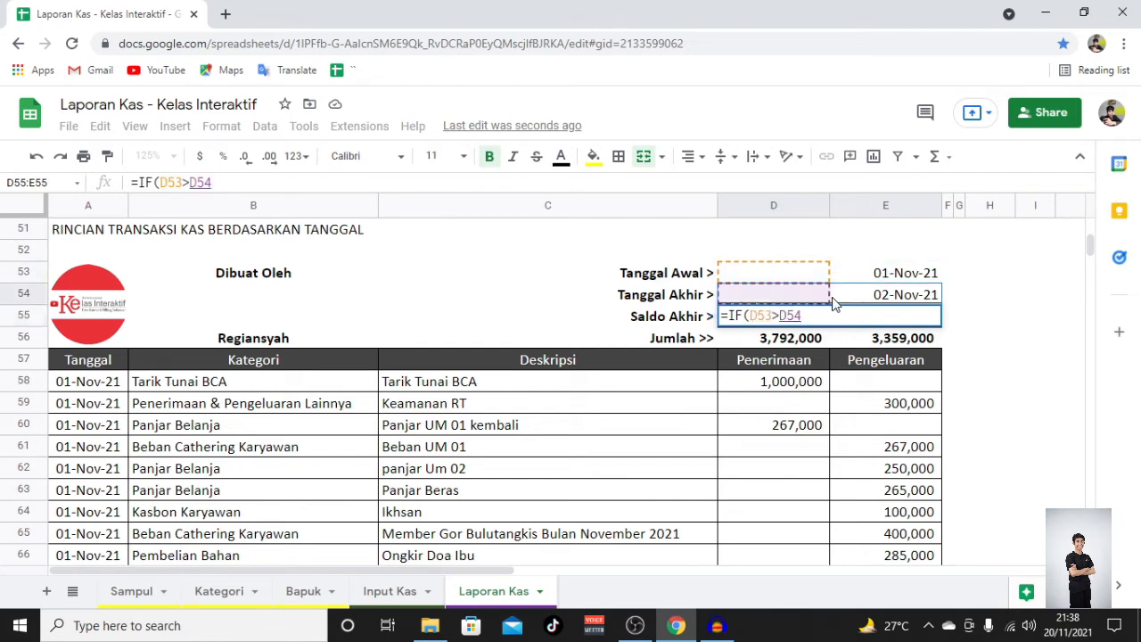
type(";\"tAN")
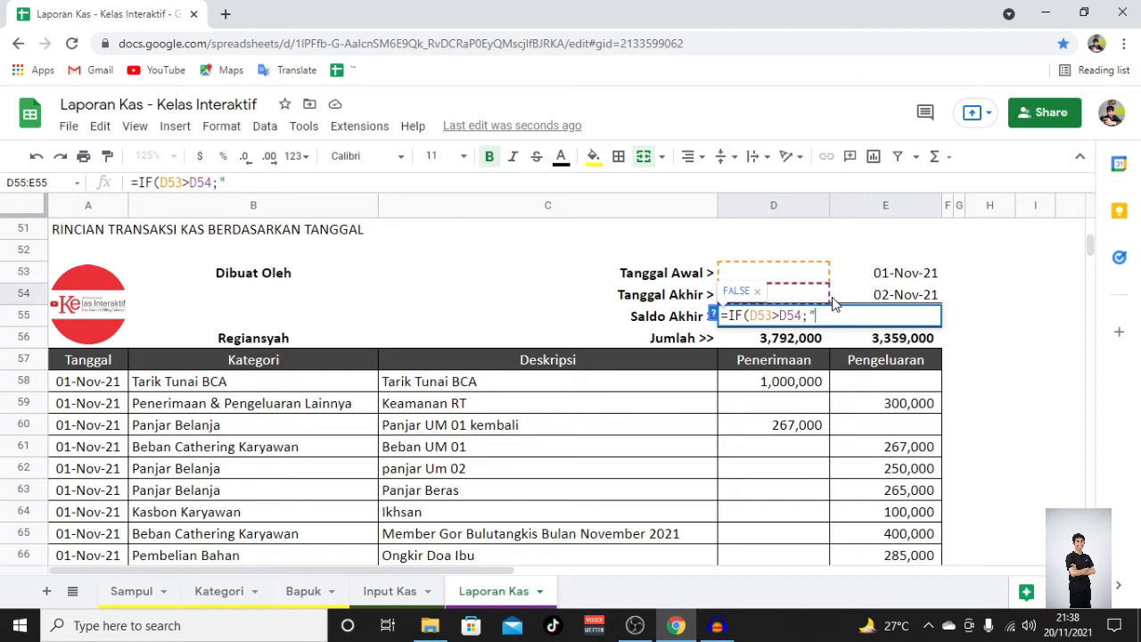
key("BackSpace")
key("BackSpace")
key("BackSpace")
type("Tanggal Error")
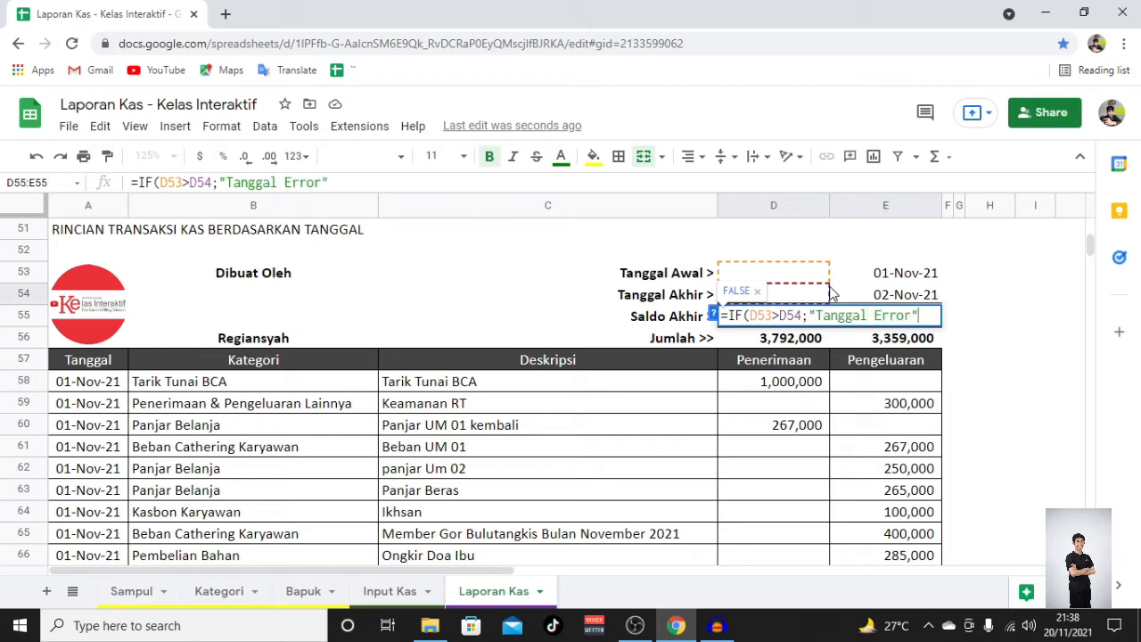
type("\";")
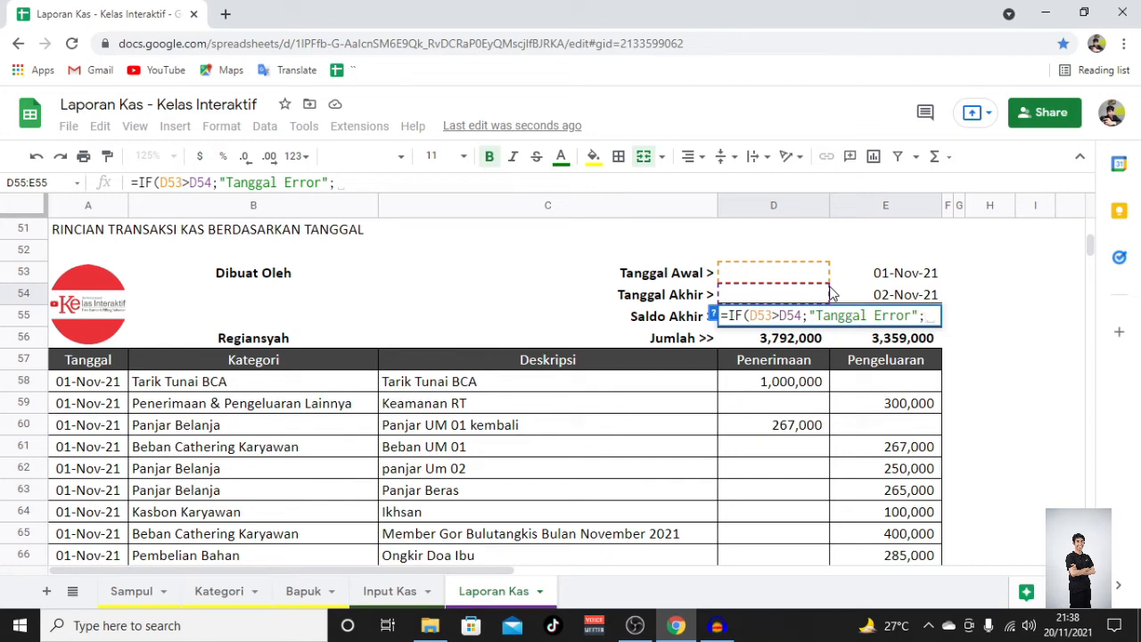
Step: Add a SUMIFS function as the false result, with the Saldo Akhir column 'Input Kas'!O:O as its sum range
type("sumif")
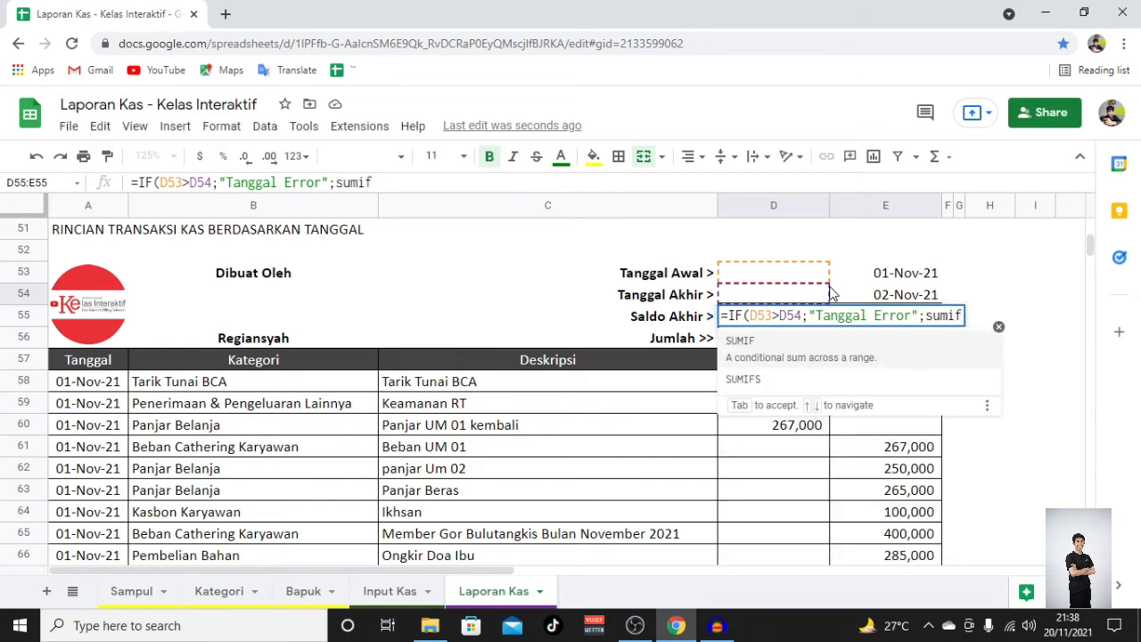
type("s(")
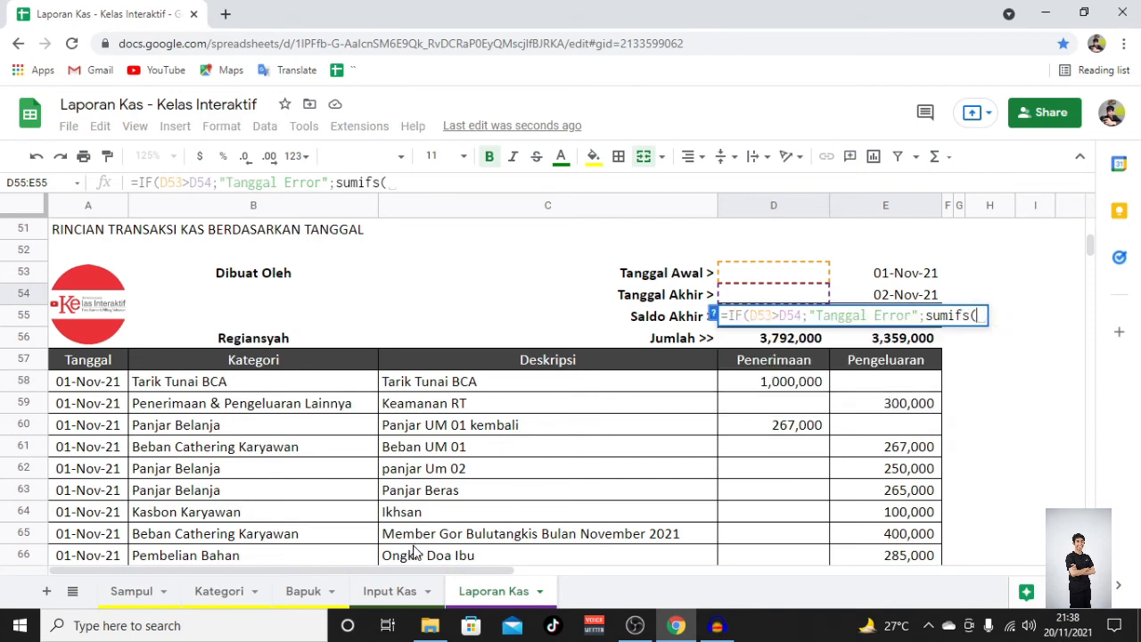
left_click(399, 596)
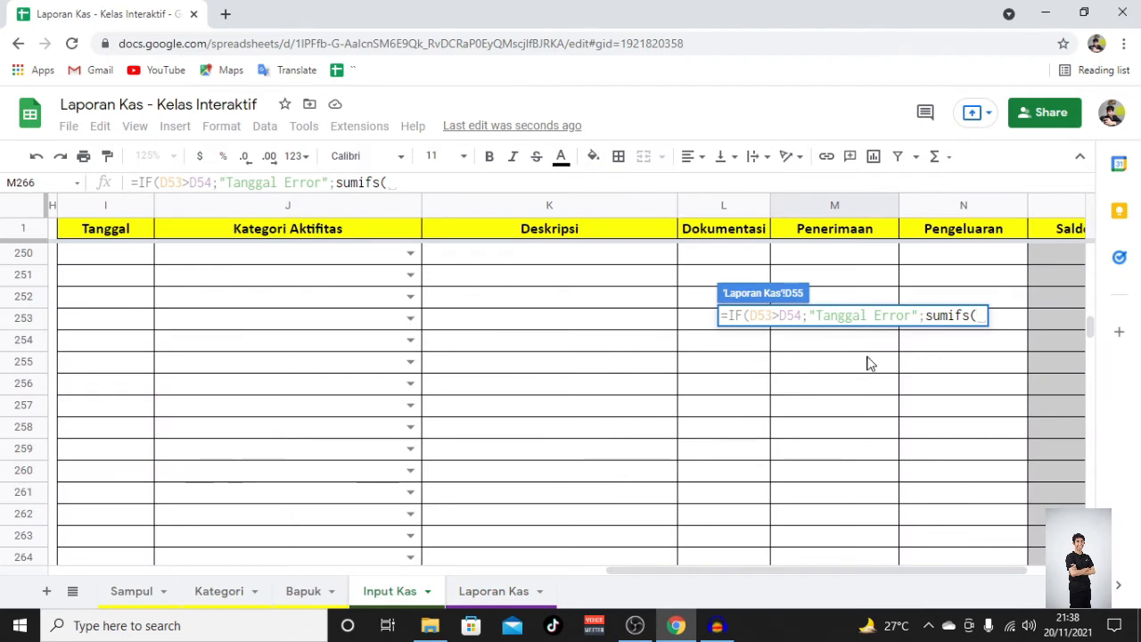
scroll(908, 376, "right", 2)
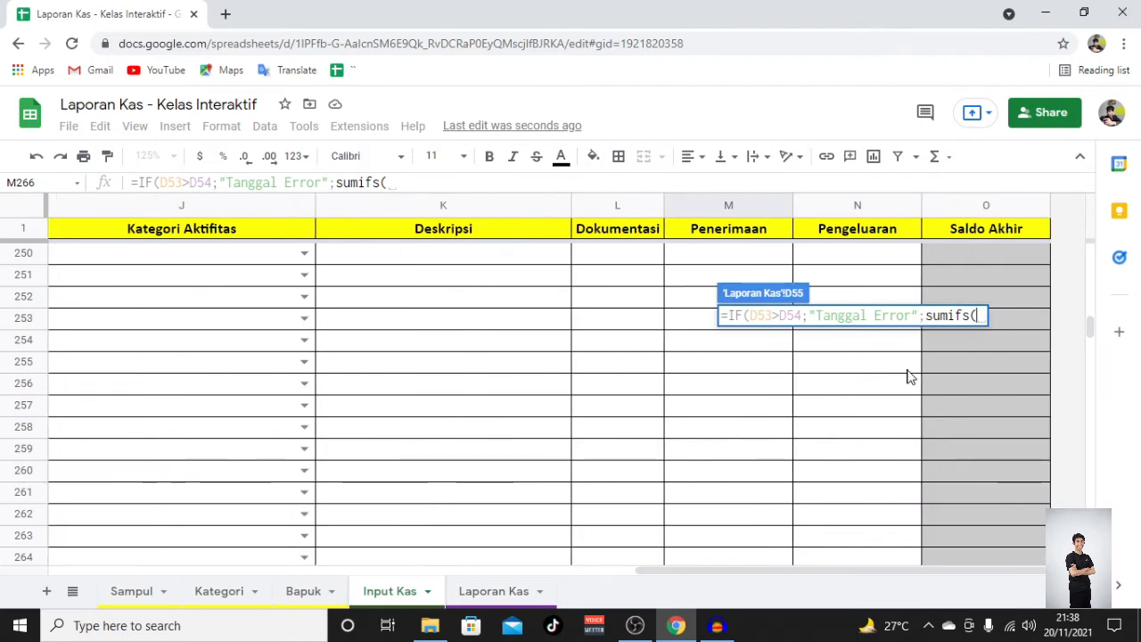
scroll(857, 383, "left", 2)
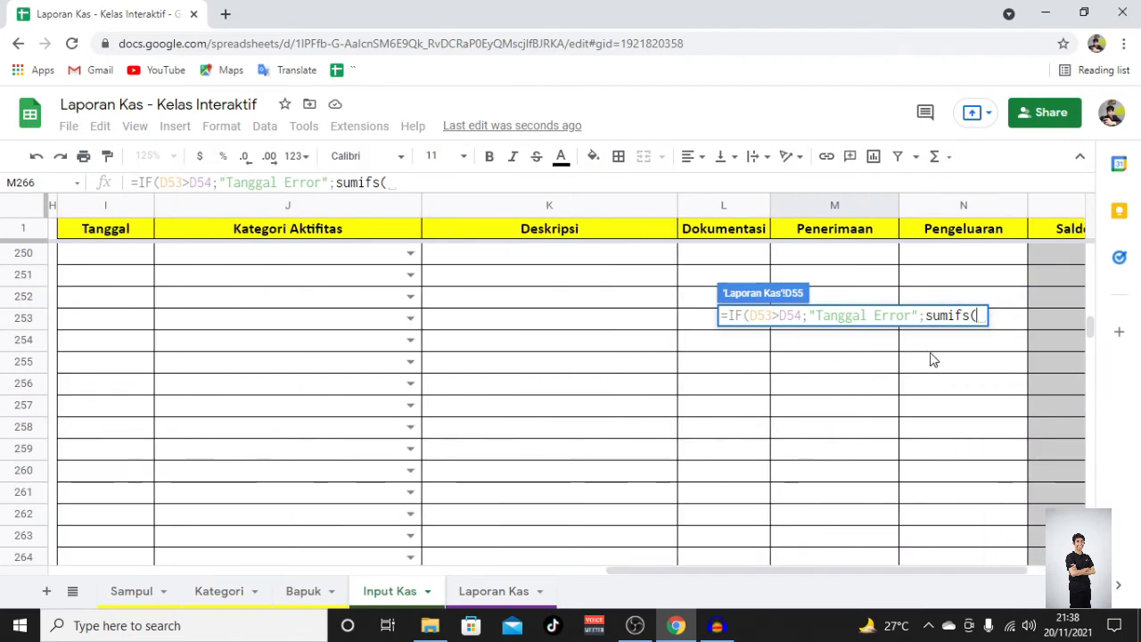
scroll(874, 373, "right", 2)
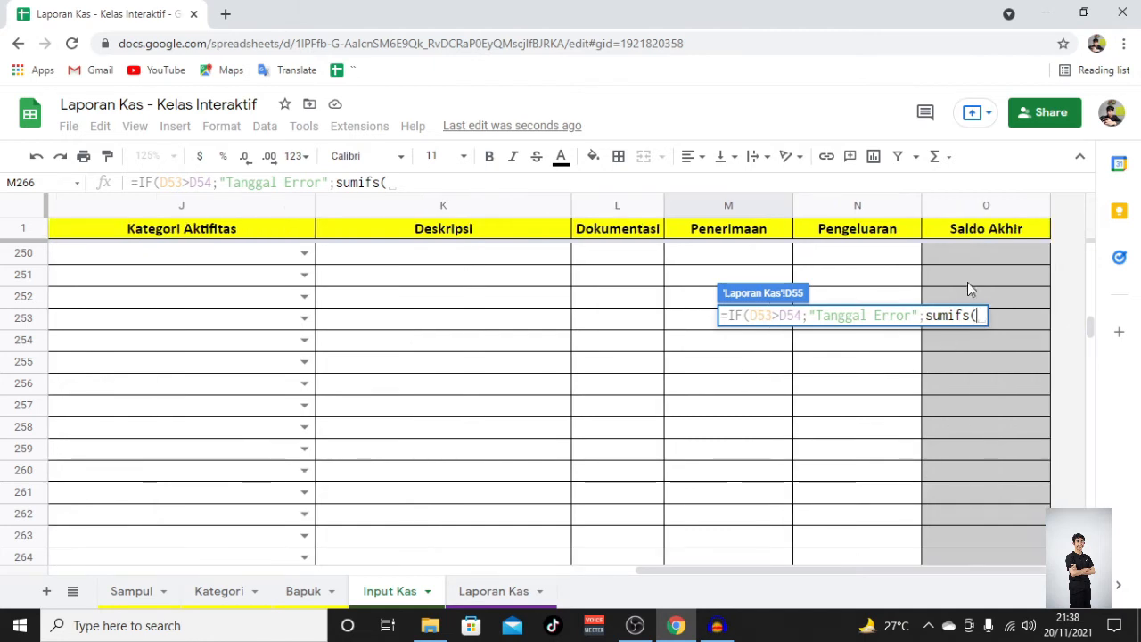
left_click(977, 209)
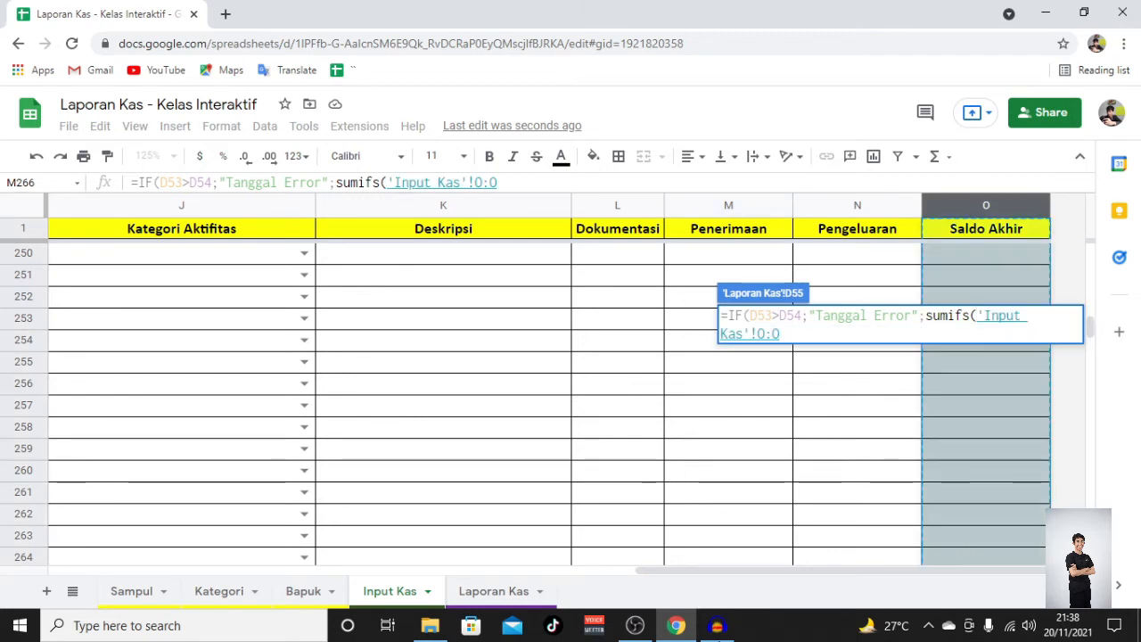
mouse_move(711, 628)
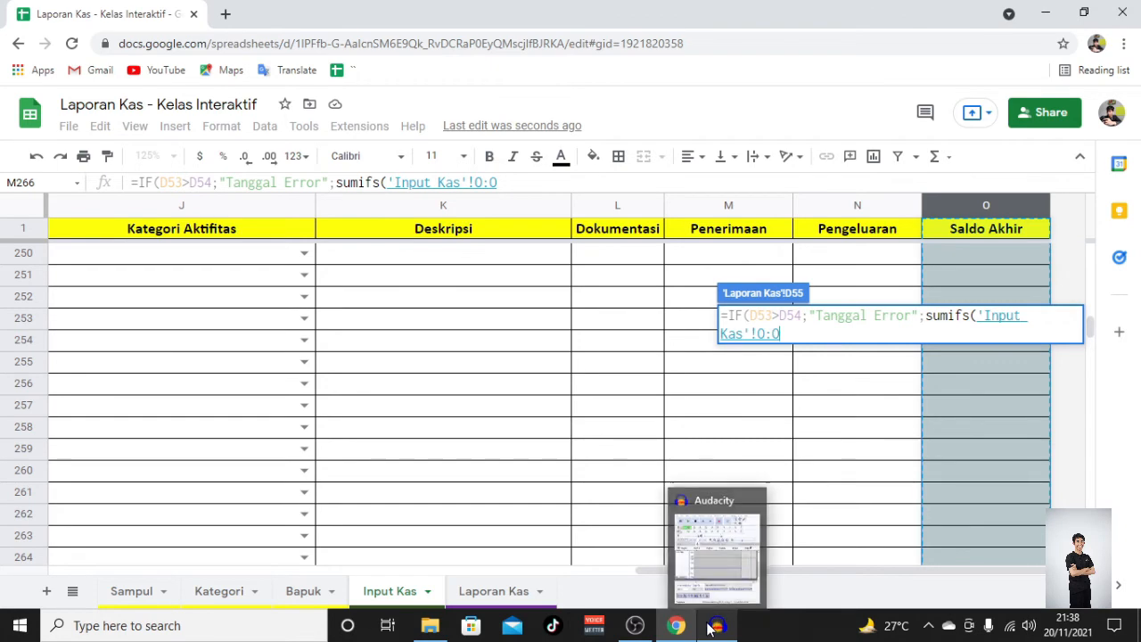
type(";")
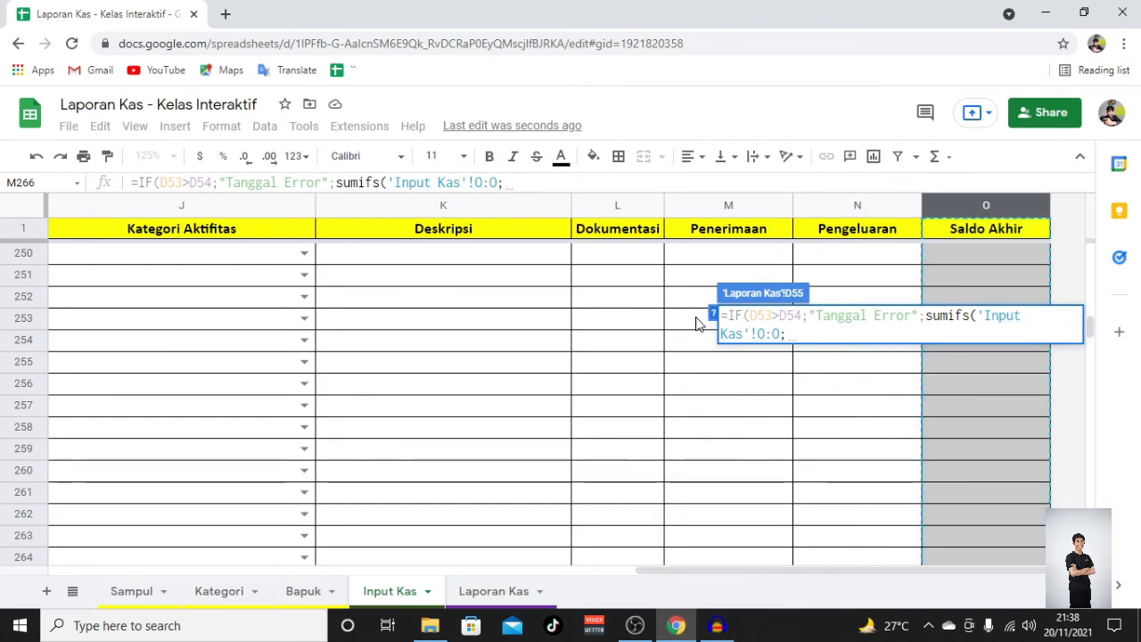
Step: Set the SUMIFS criteria range to the Tanggal column 'Input Kas'!I:I
left_click_drag(746, 576, 639, 570)
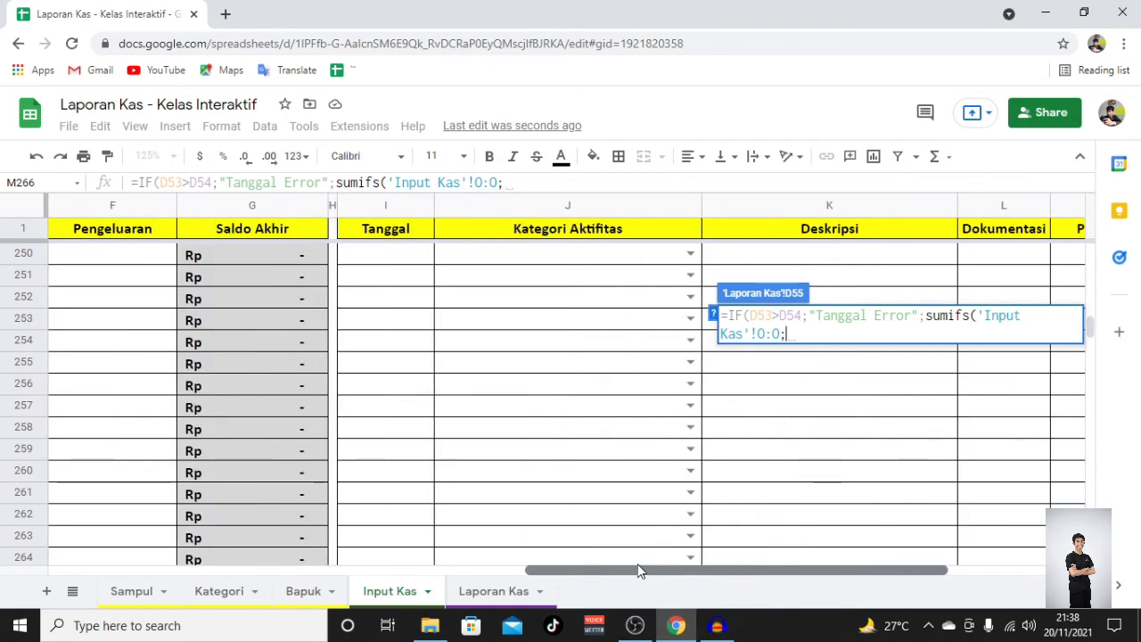
left_click(398, 212)
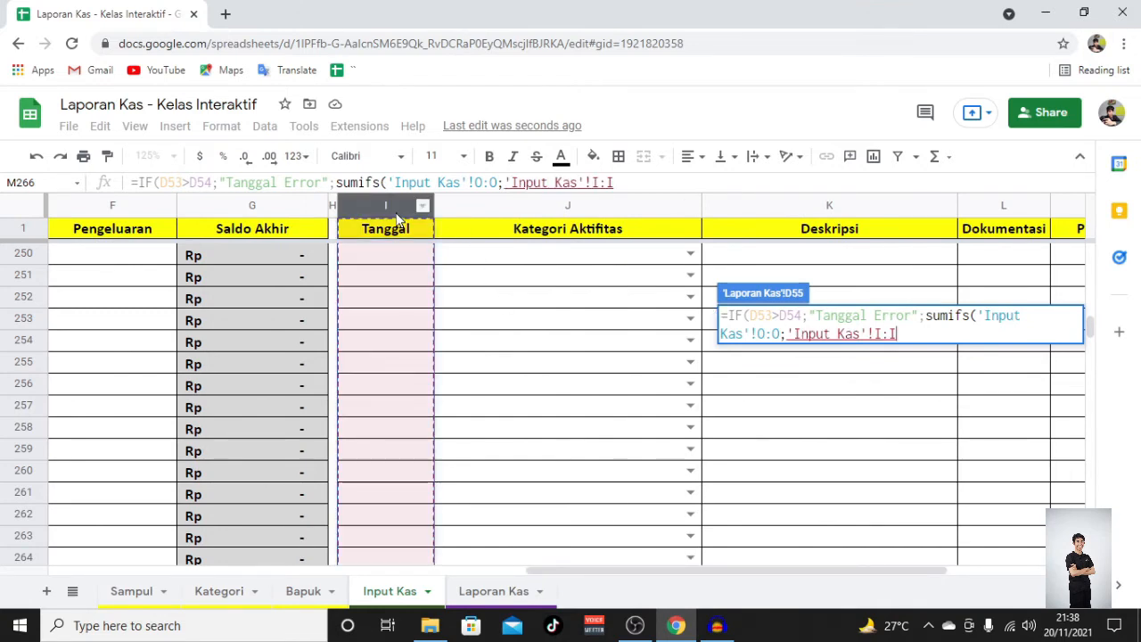
type(";")
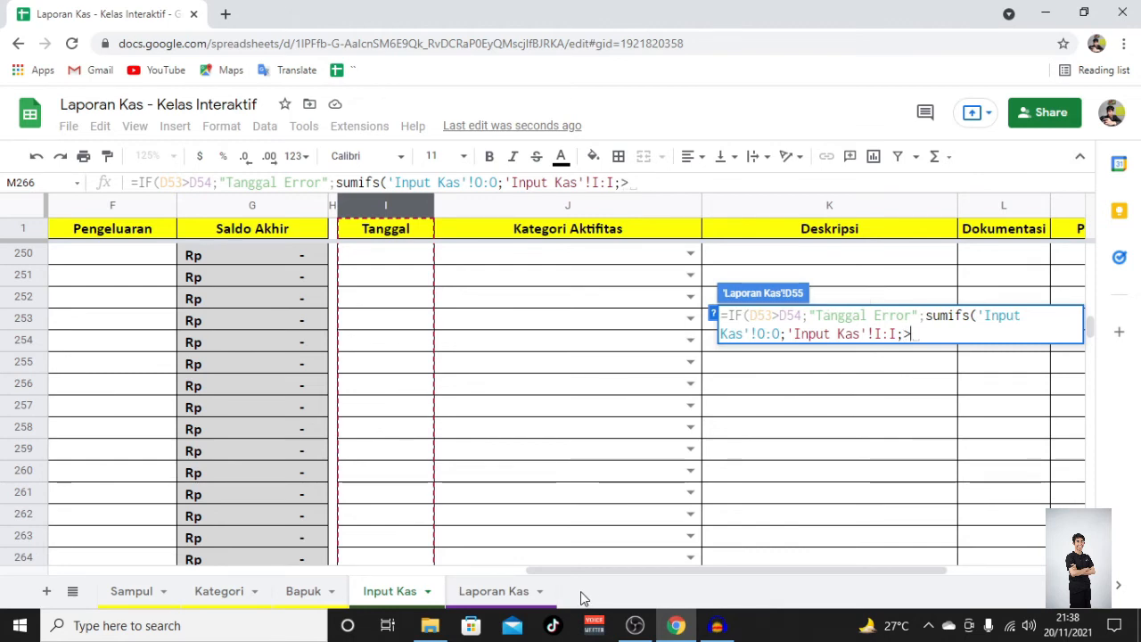
Step: Set the first SUMIFS criterion to ">="&D53, referencing the Tanggal Awal cell on the Laporan Kas sheet
type(">")
key("BackSpace")
type("\"")
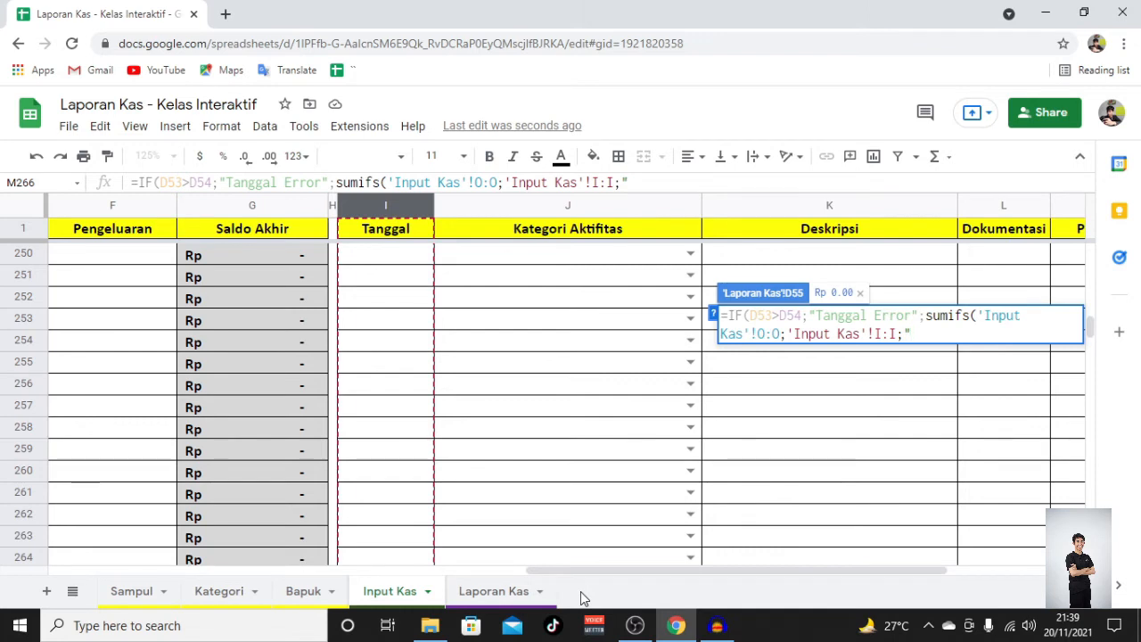
type(">=\"")
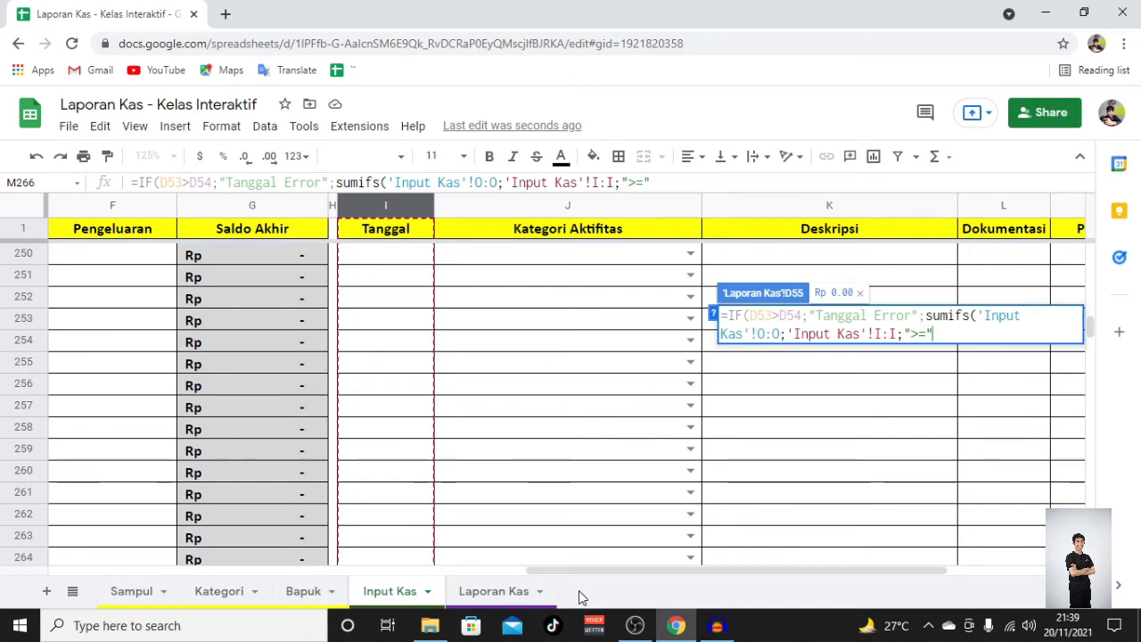
type("&")
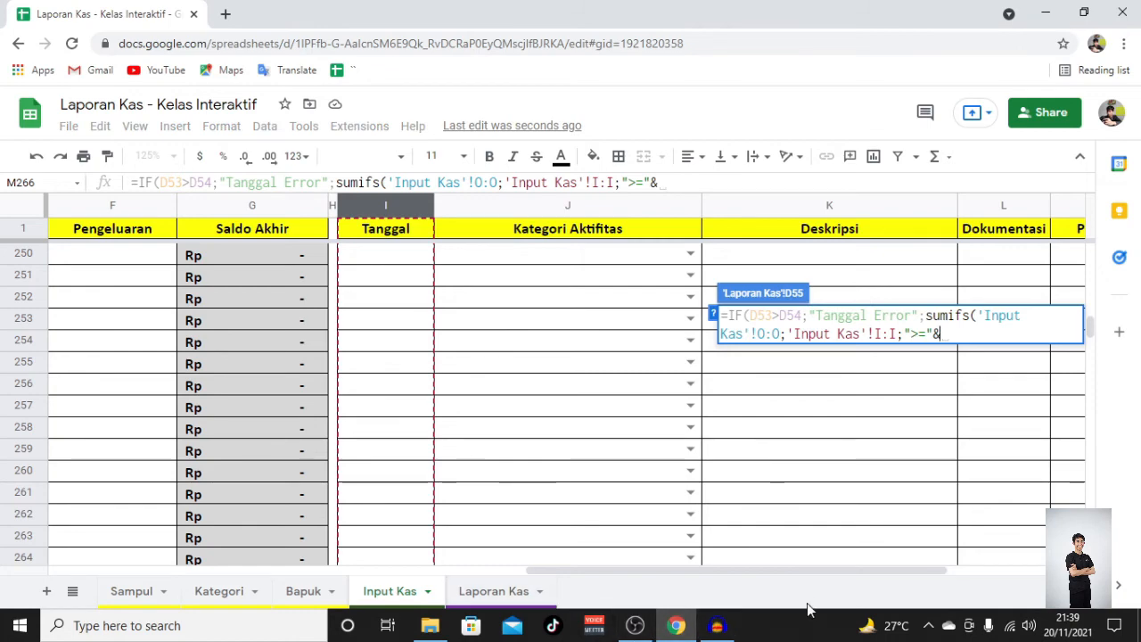
left_click(519, 591)
scroll(695, 428, "down", 3)
scroll(696, 428, "up", 5)
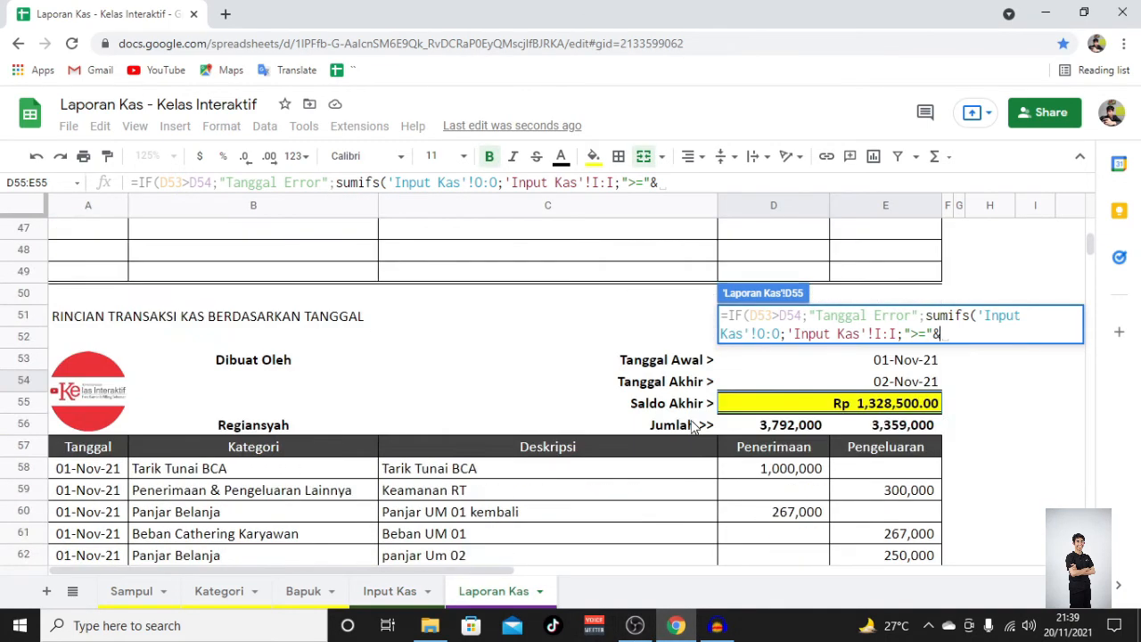
left_click(893, 368)
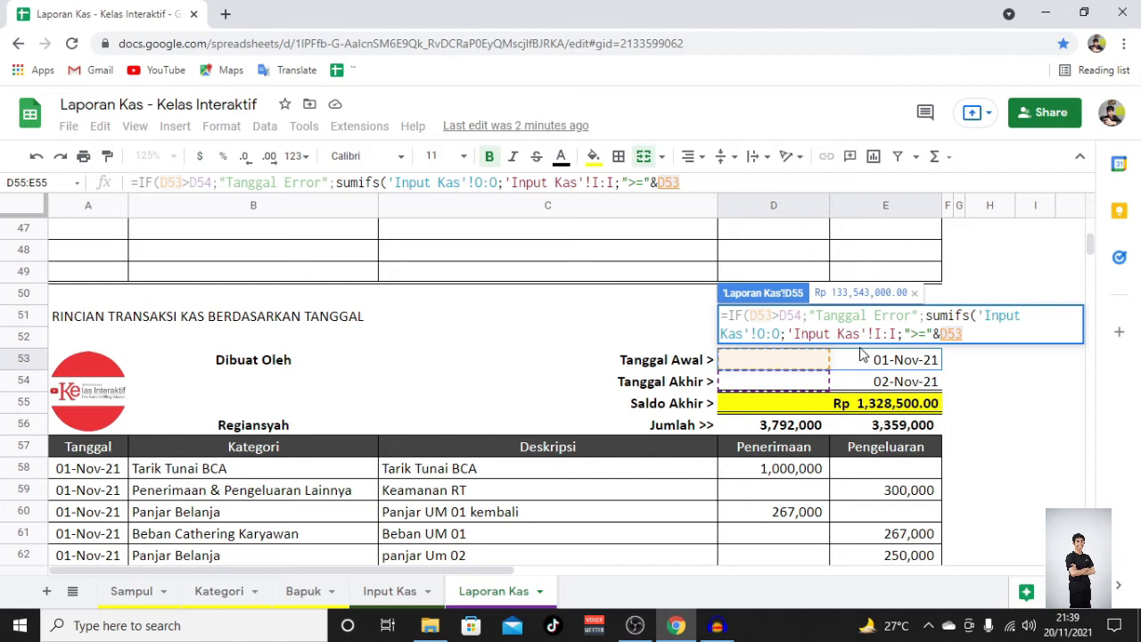
Step: Duplicate the date condition as a second SUMIFS condition and change it to 'Input Kas'!I:I;"<="&D54
left_click(789, 334, "shift")
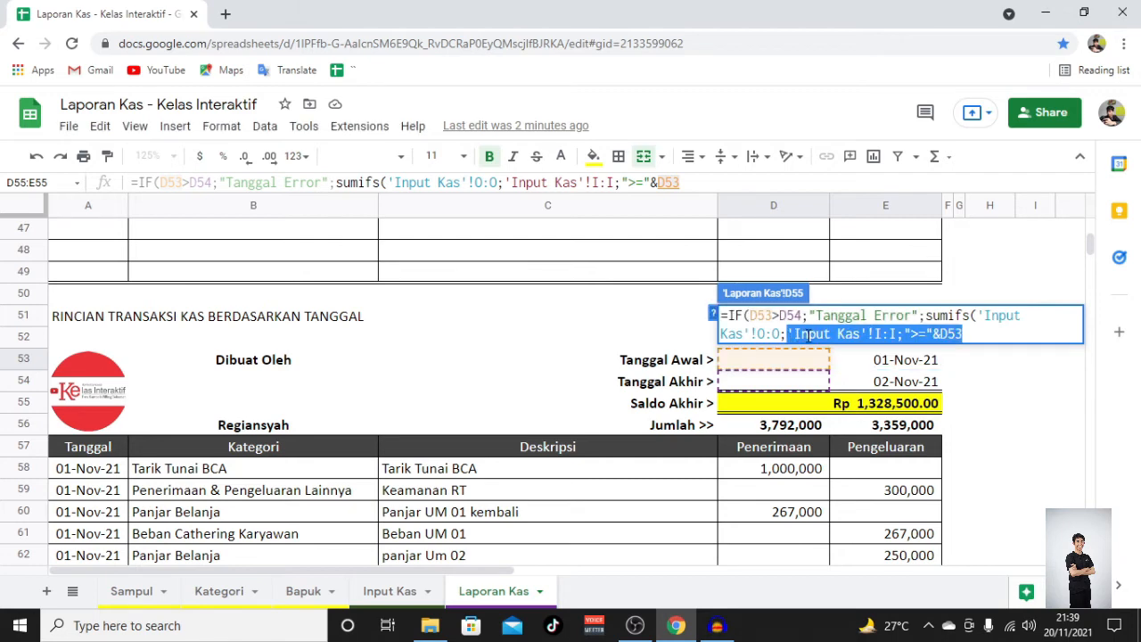
left_click(992, 337)
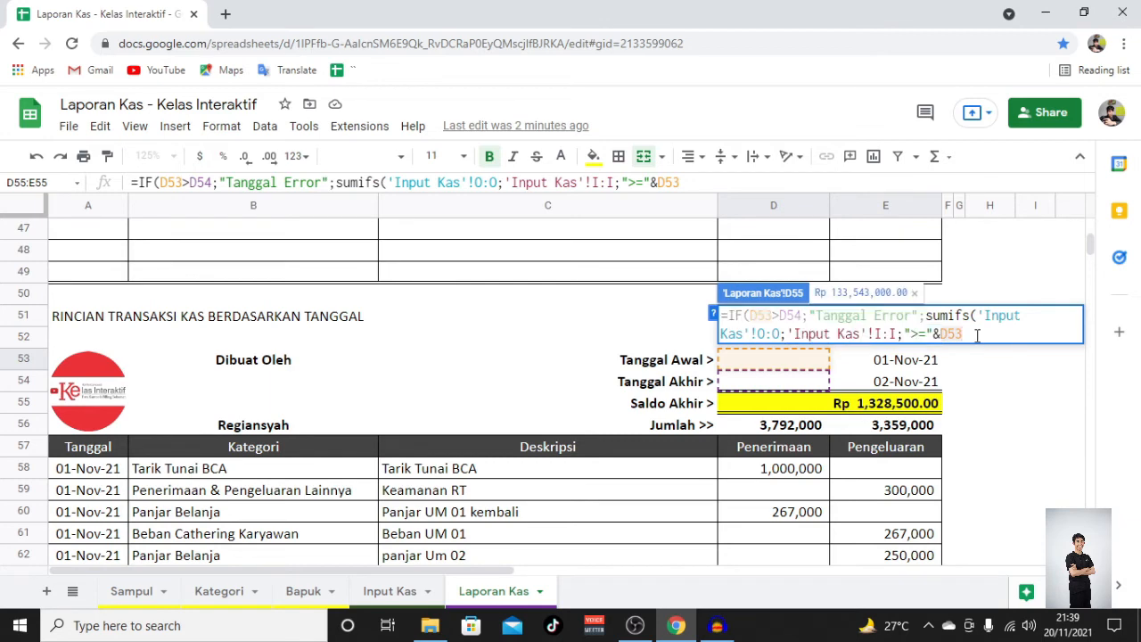
type(";")
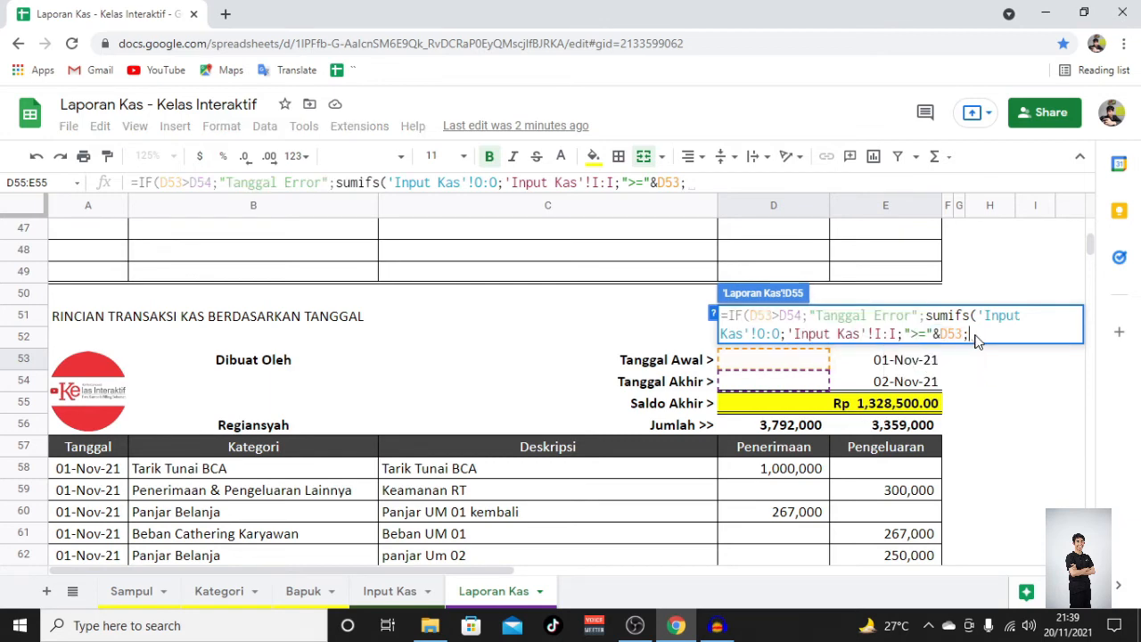
key("ctrl+v")
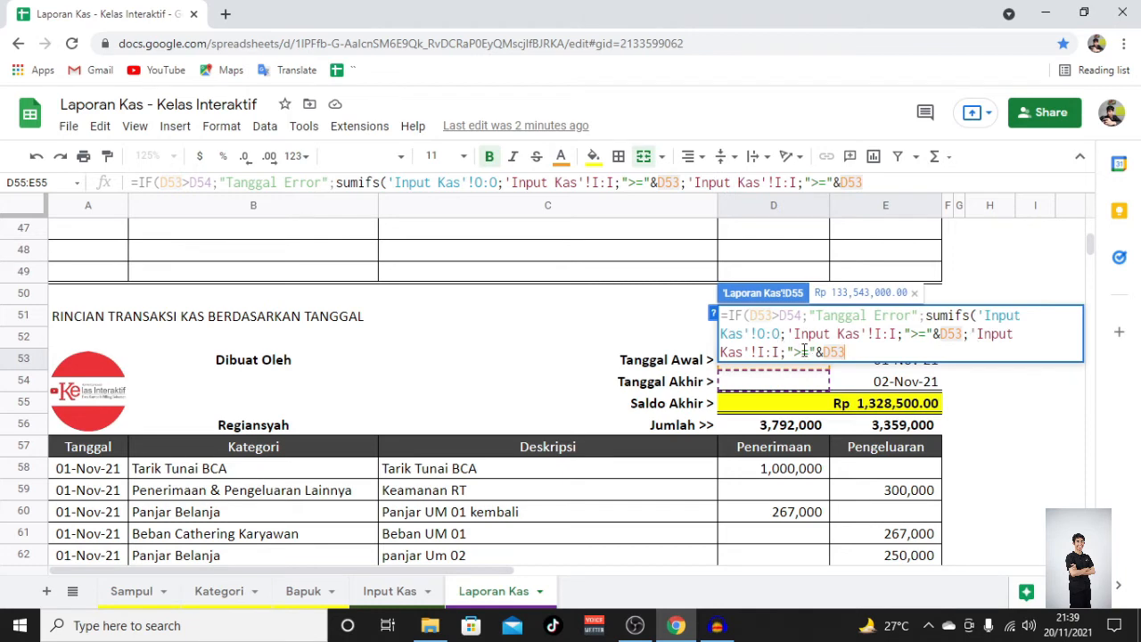
left_click(802, 351)
key("BackSpace")
type("<")
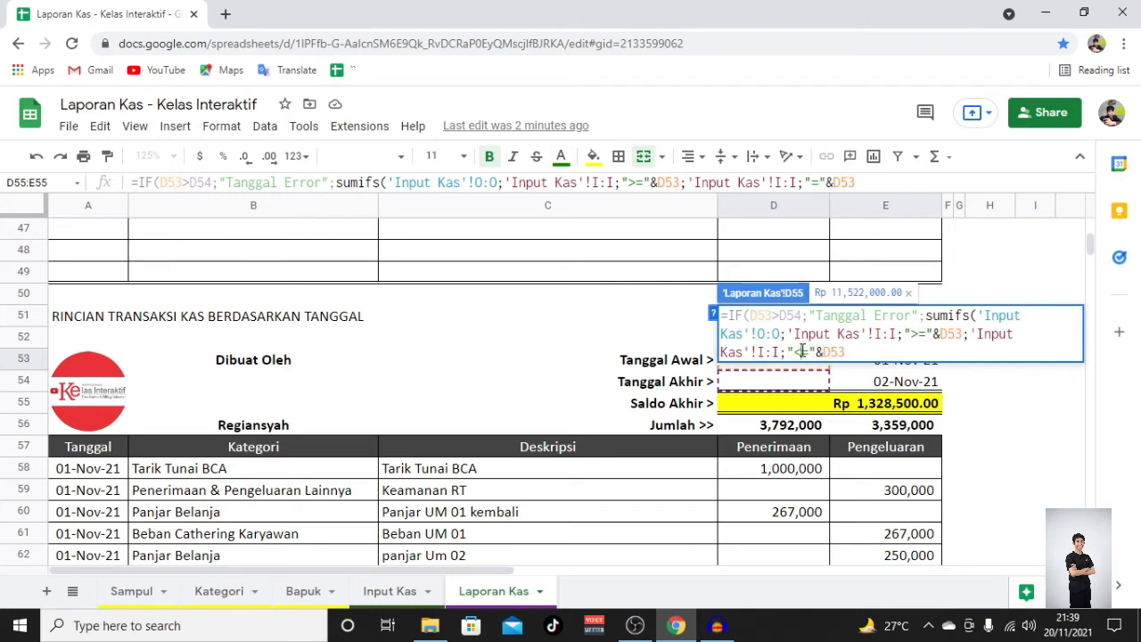
left_click(850, 351)
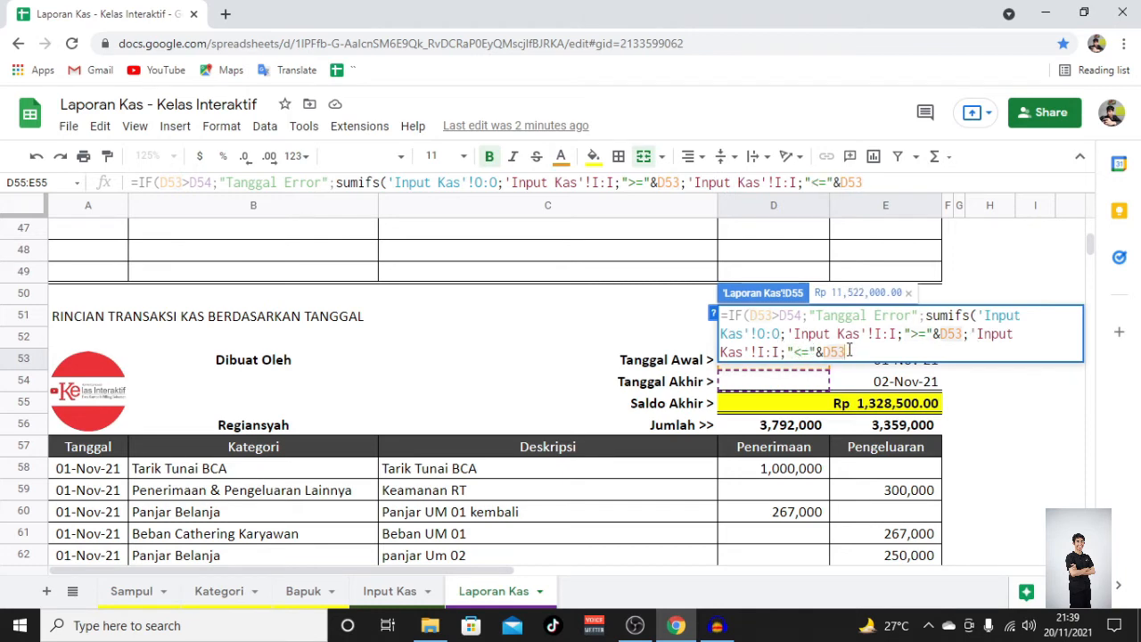
key("BackSpace")
type("4")
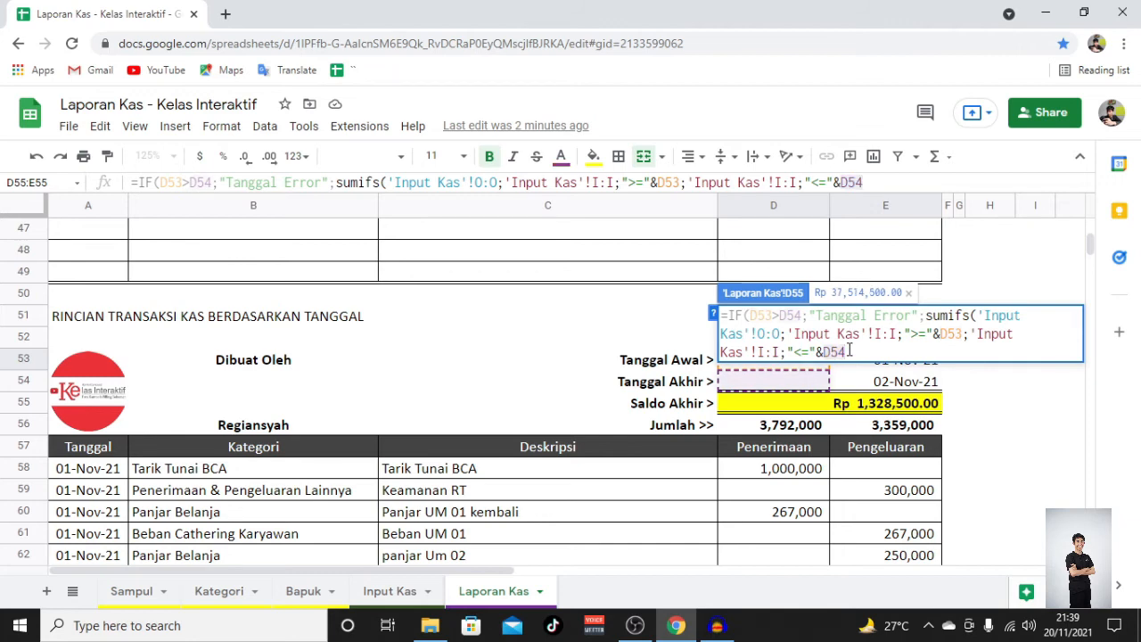
Step: Close the SUMIFS function, add the opening balance Sampul!G12 to it, and enter the formula
type(")")
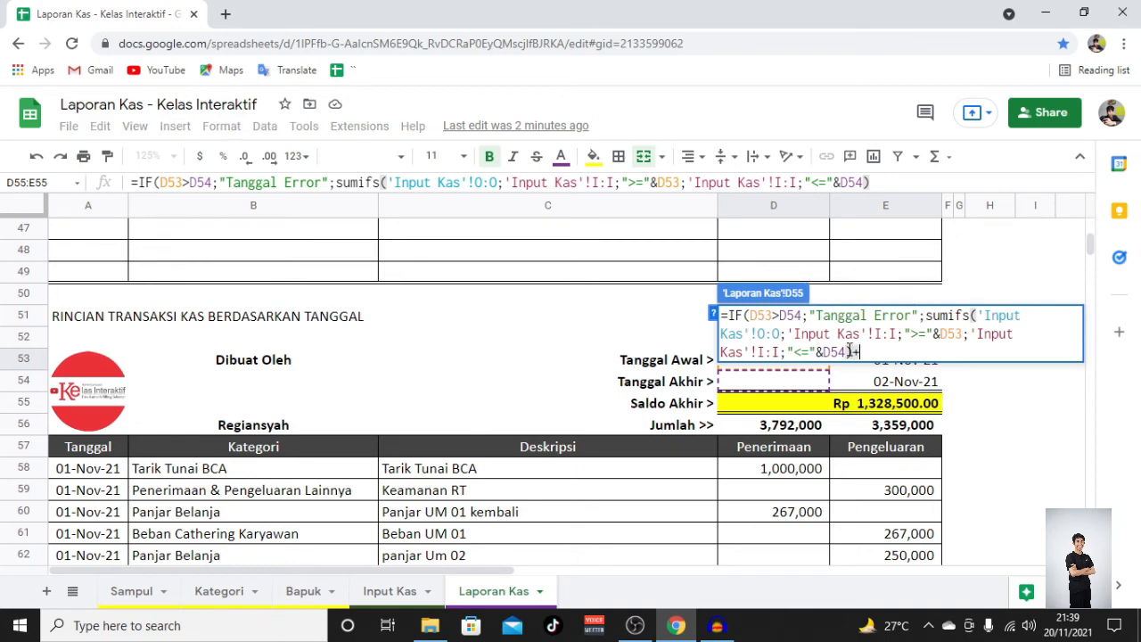
type("+")
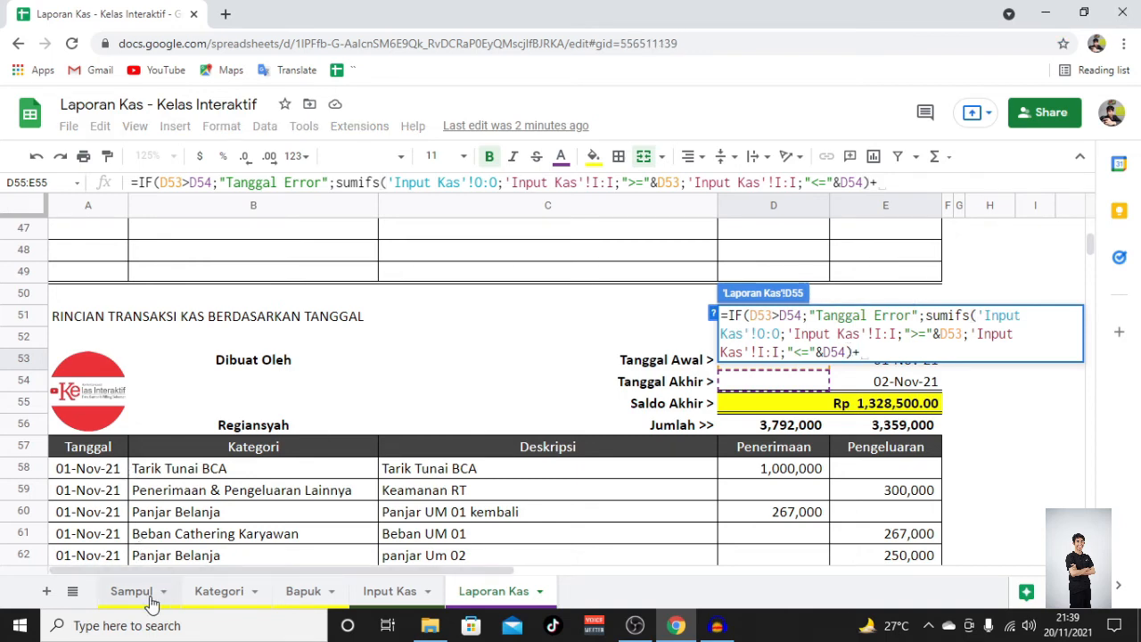
left_click(150, 601)
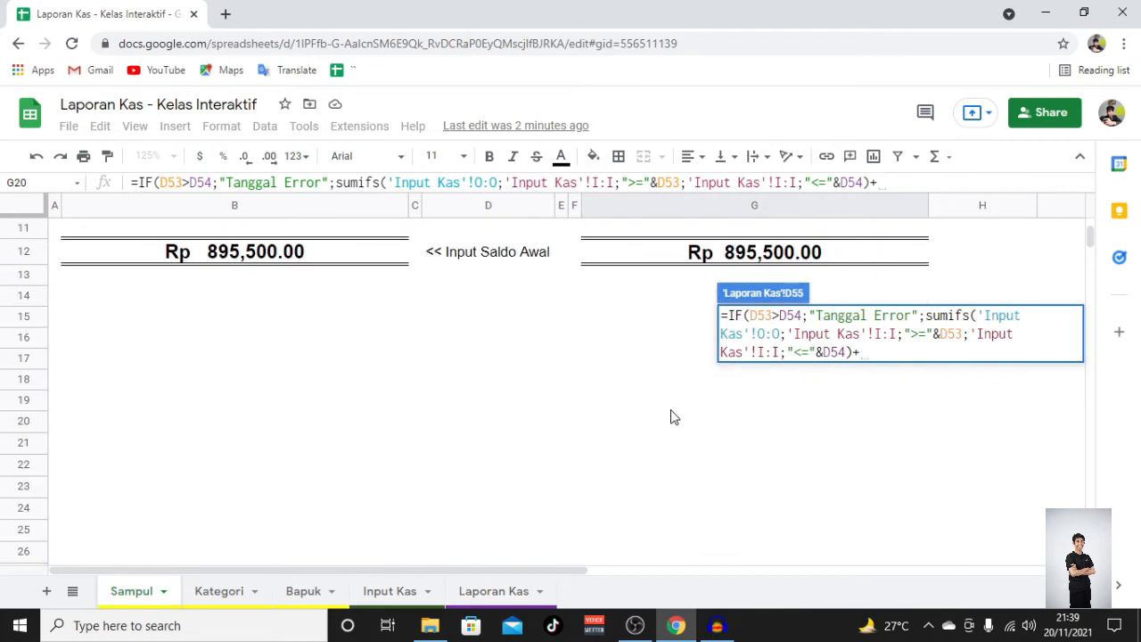
scroll(667, 413, "up", 3)
scroll(665, 406, "down", 2)
left_click(624, 351)
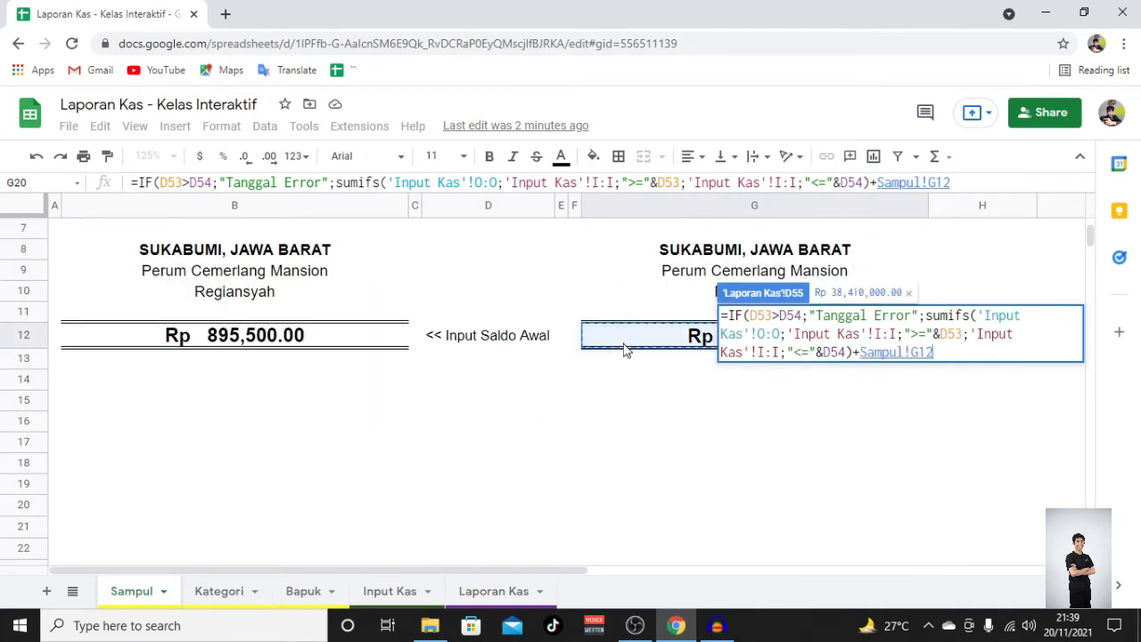
key("Return")
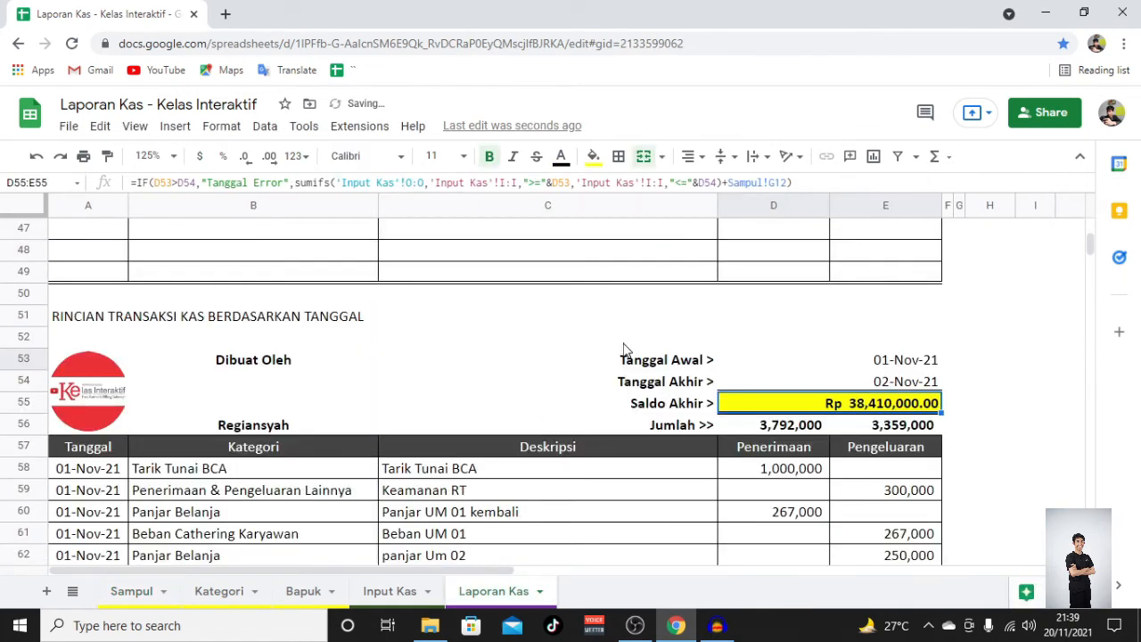
Step: Reopen the D55 formula and replace the SUMIFS sum range with the Penerimaan column 'Input Kas'!M:M
key("F2")
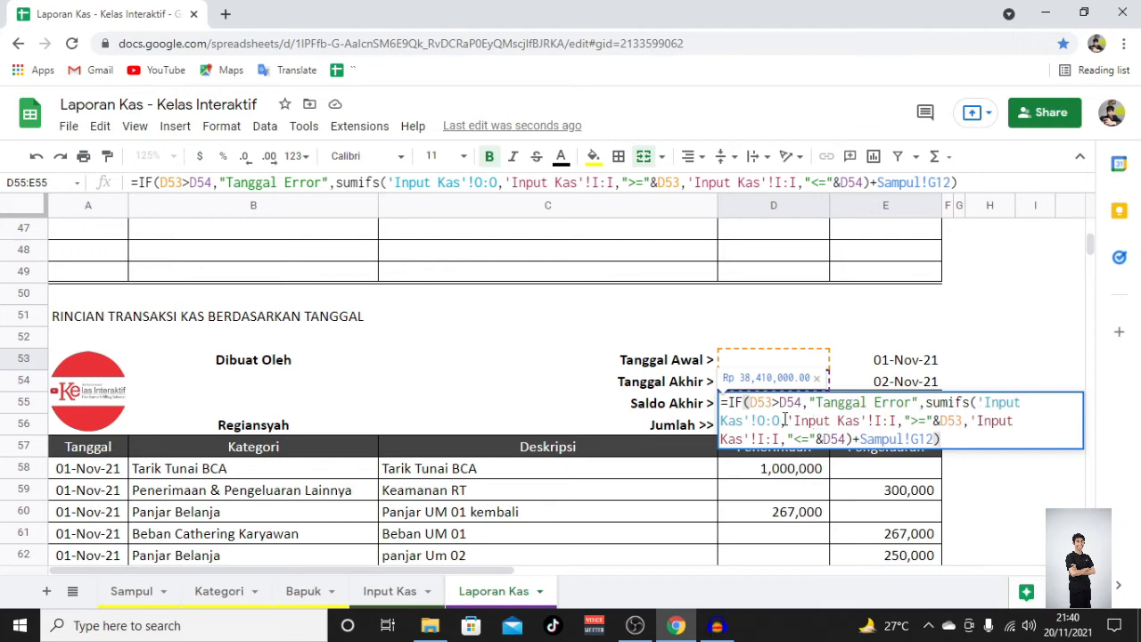
left_click_drag(782, 421, 978, 410)
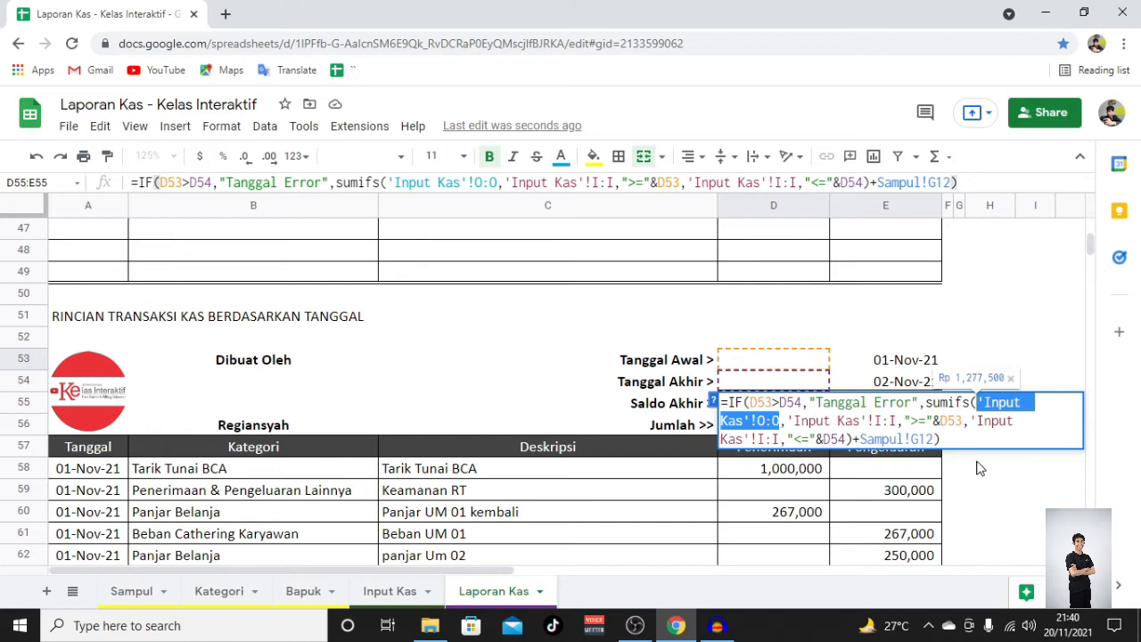
key("BackSpace")
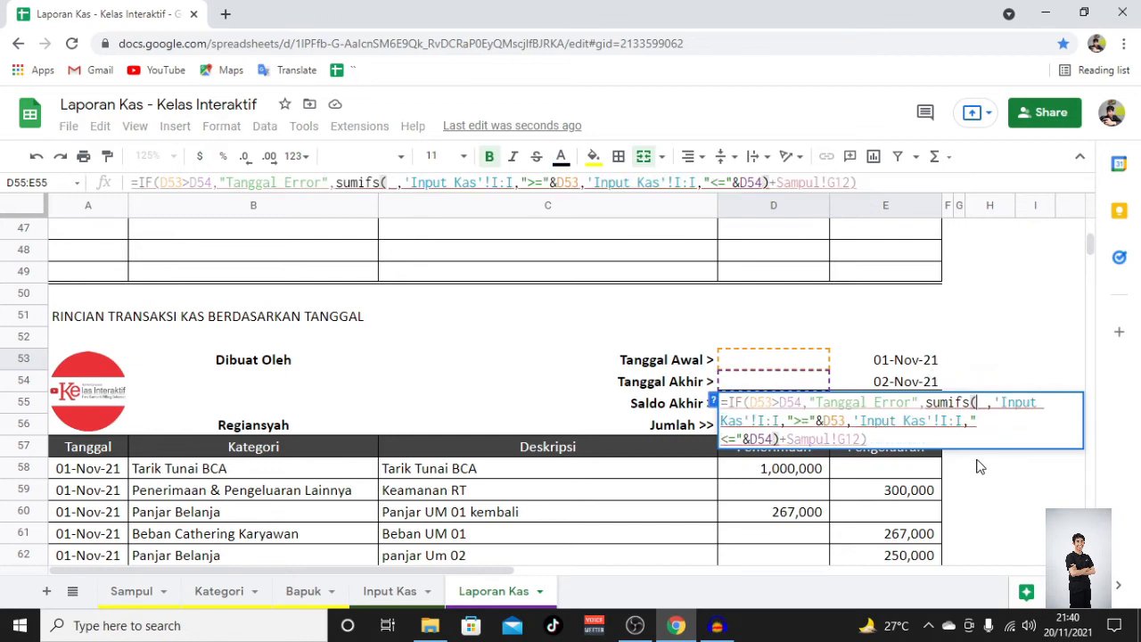
left_click(995, 492)
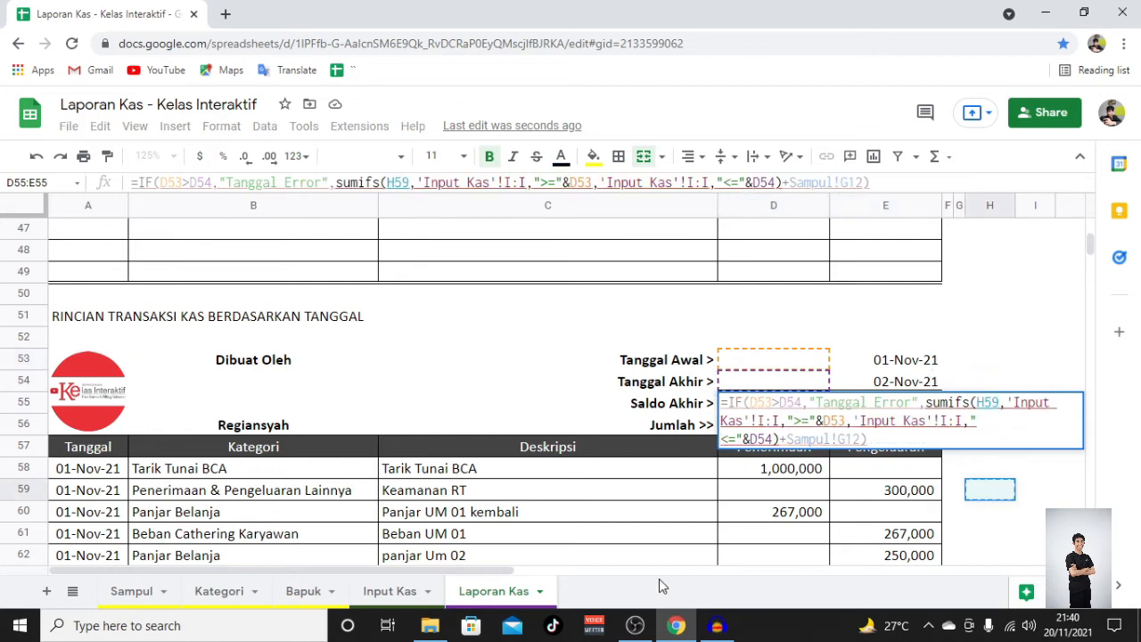
left_click(401, 597)
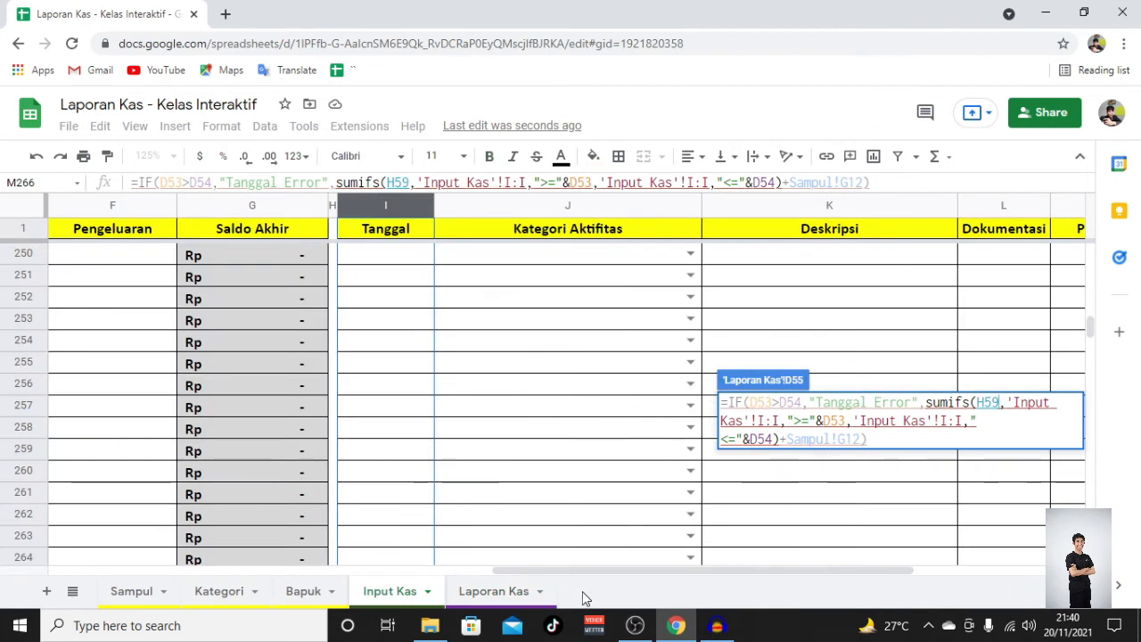
left_click_drag(576, 572, 722, 571)
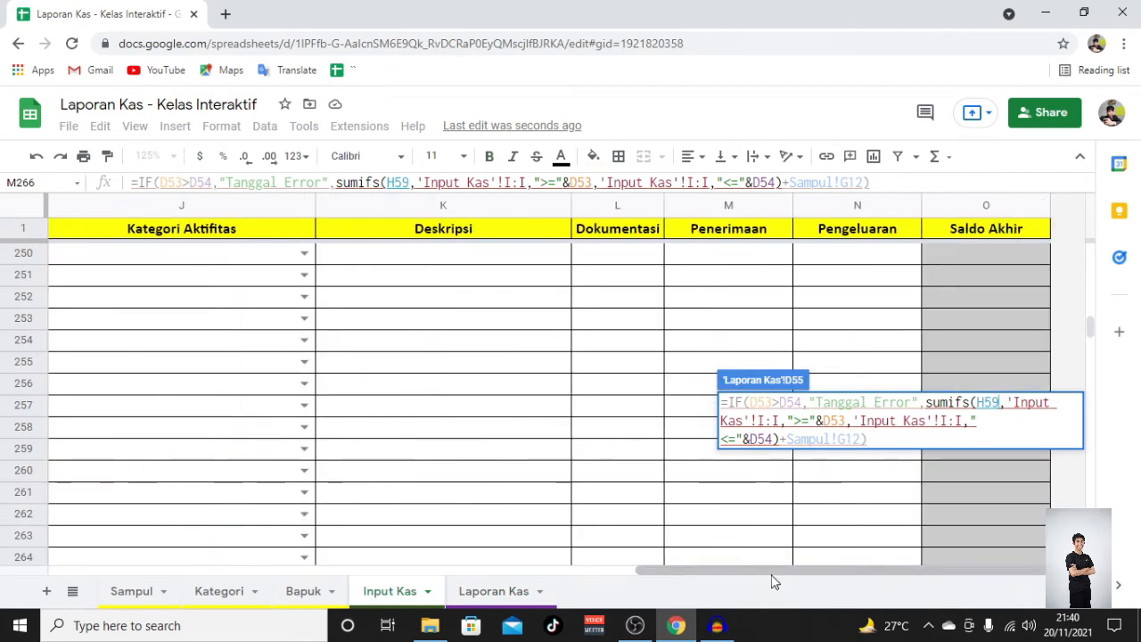
left_click(747, 207)
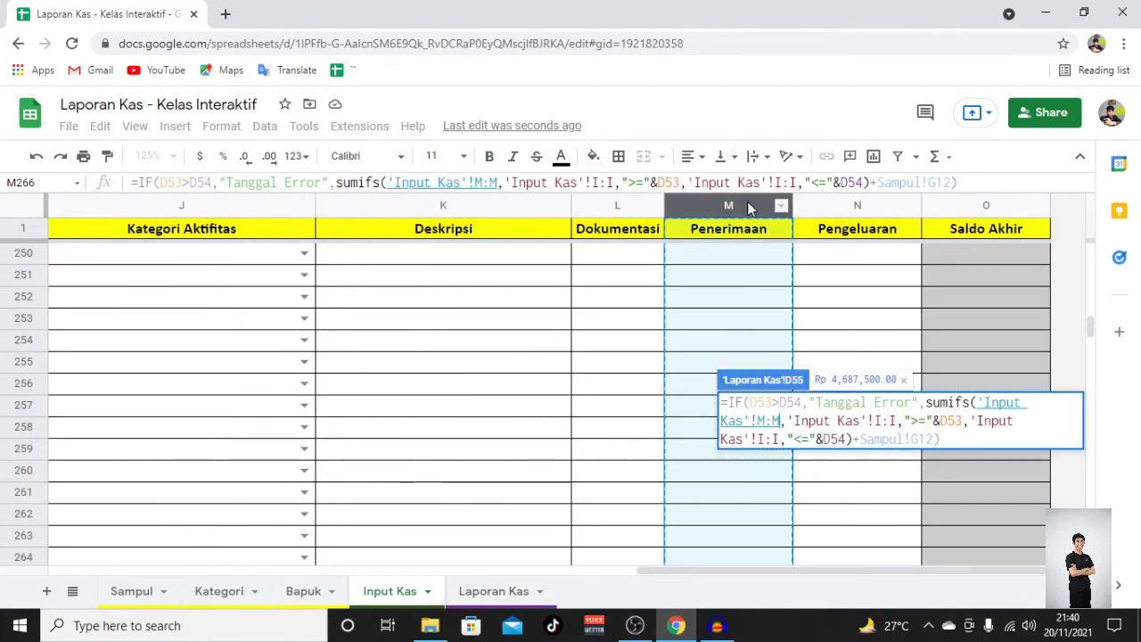
Step: Replace the +Sampul!G12 term and closing parenthesis at the end of the formula with a minus sign
left_click(866, 437)
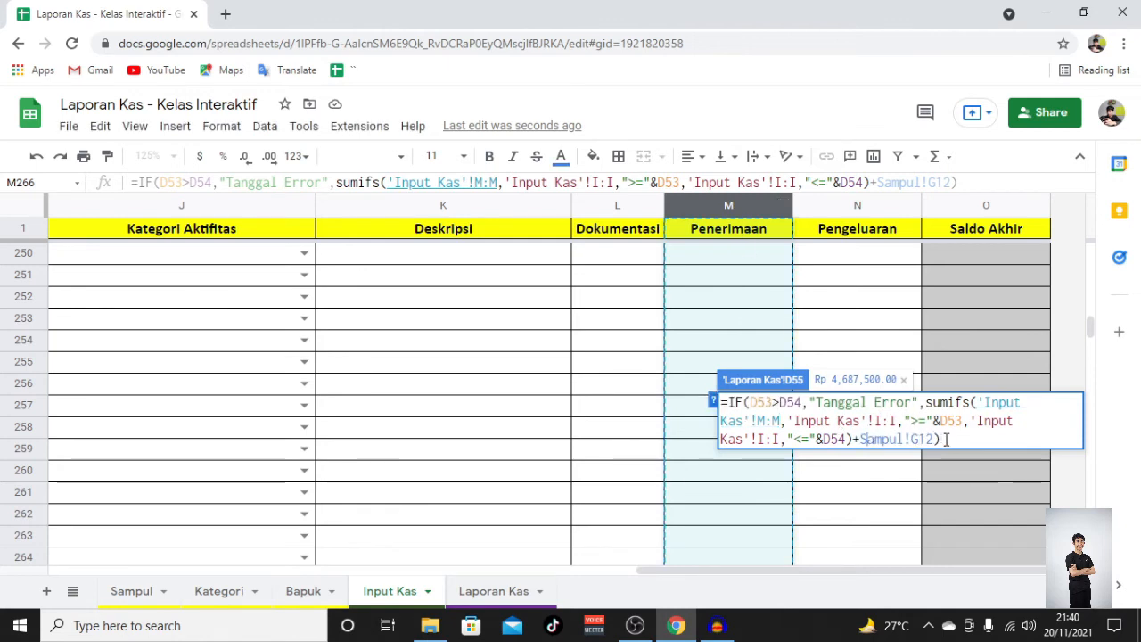
left_click_drag(940, 439, 873, 444)
left_click(864, 438)
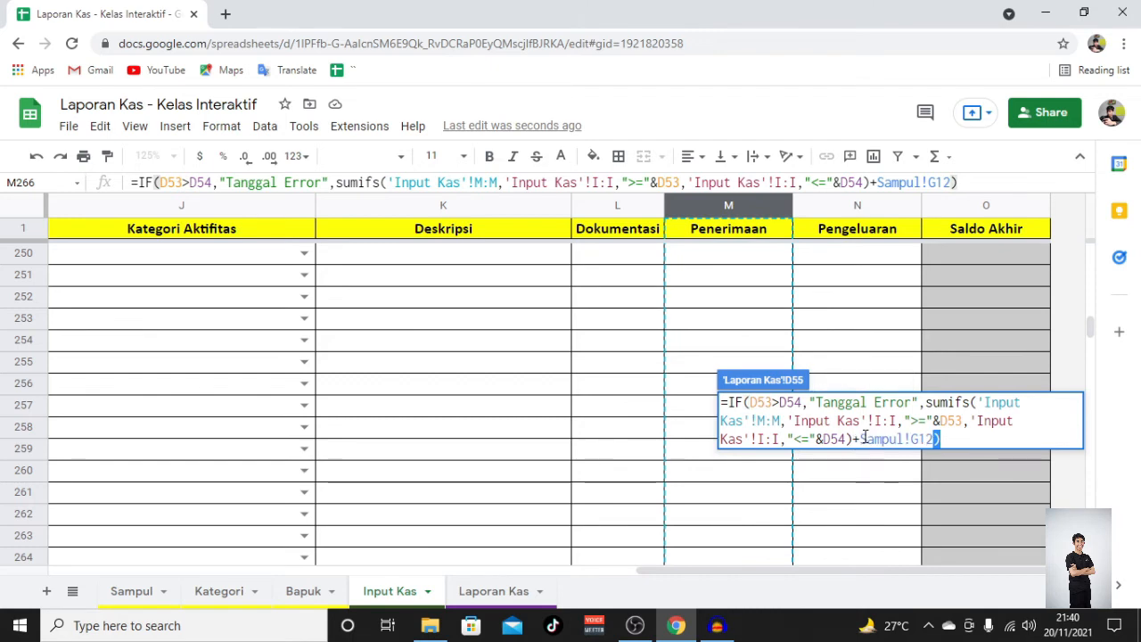
key("BackSpace")
type("-")
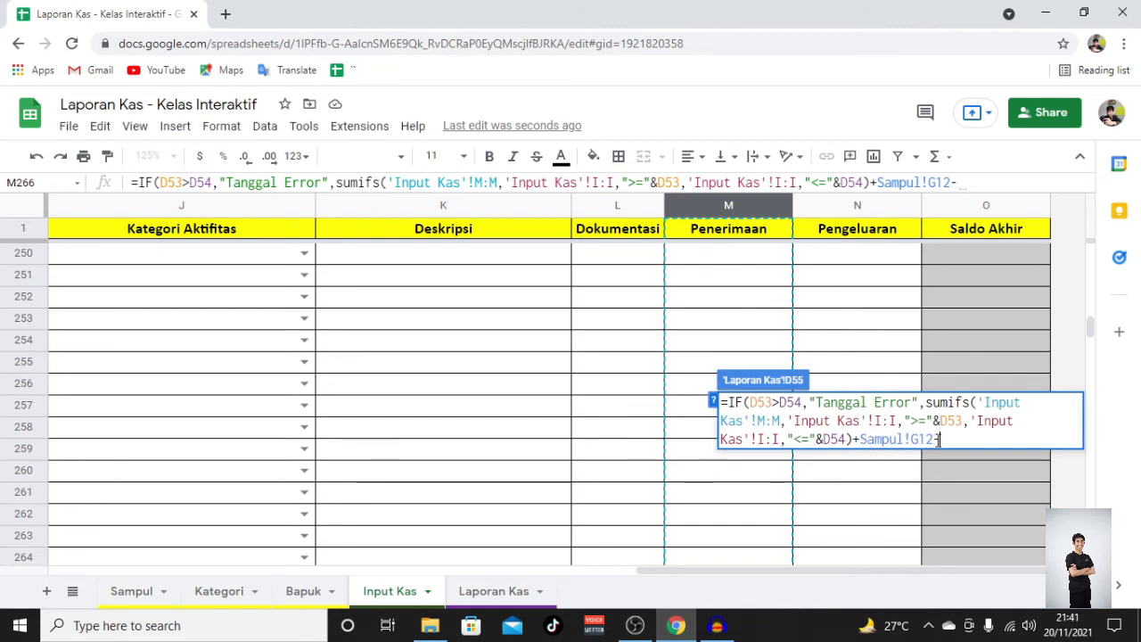
left_click_drag(949, 444, 866, 443)
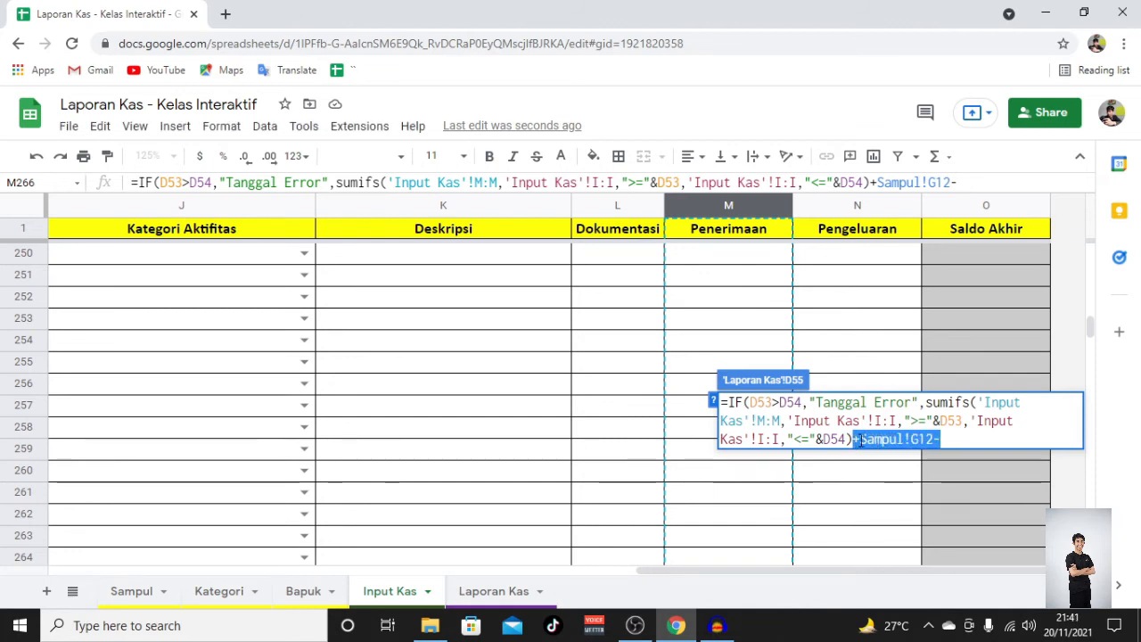
key("BackSpace")
type("-")
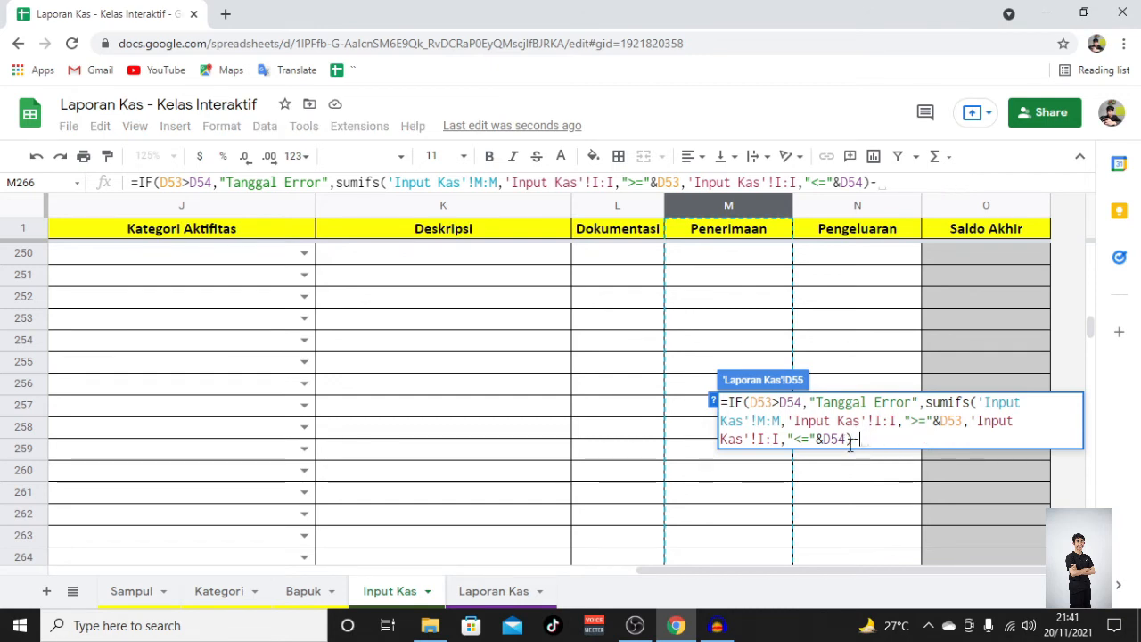
Step: Subtract a copy of the SUMIFS function, with its sum range changed to the Pengeluaran column 'Input Kas'!n:n
left_click_drag(852, 443, 928, 407)
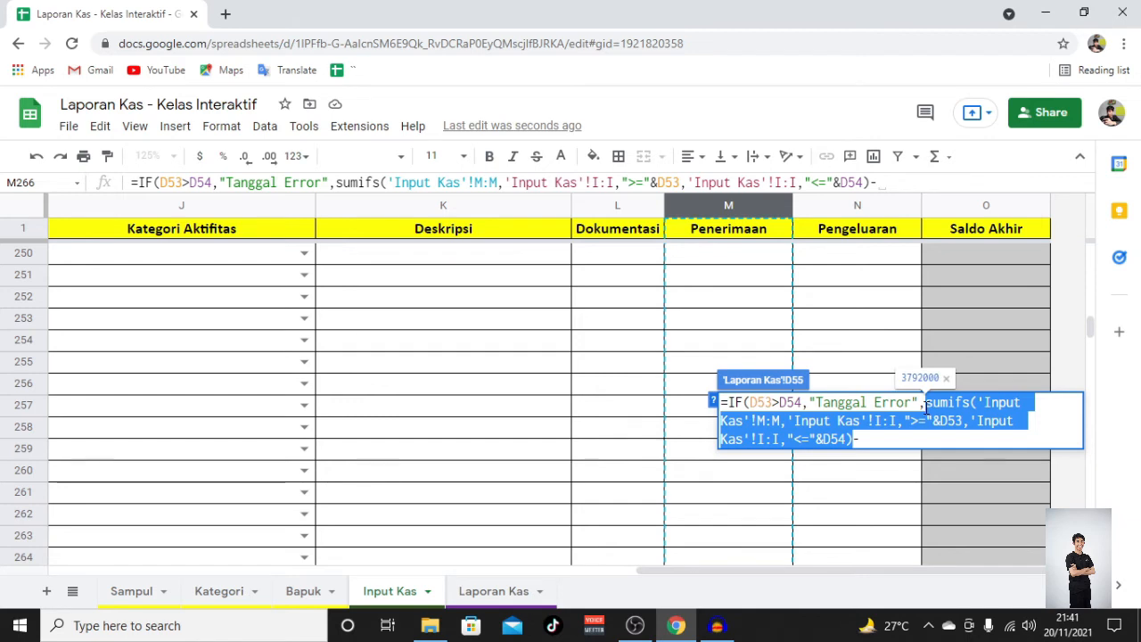
key("ctrl+c")
left_click(856, 438)
type("-")
key("ctrl+v")
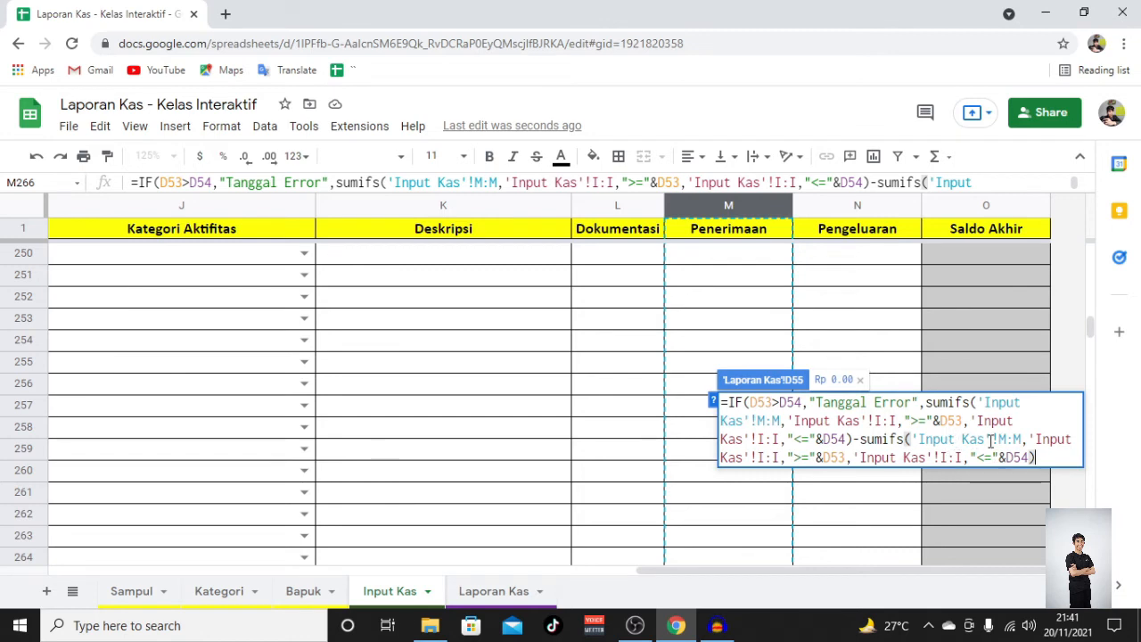
left_click_drag(1006, 439, 1014, 439)
type("n:n")
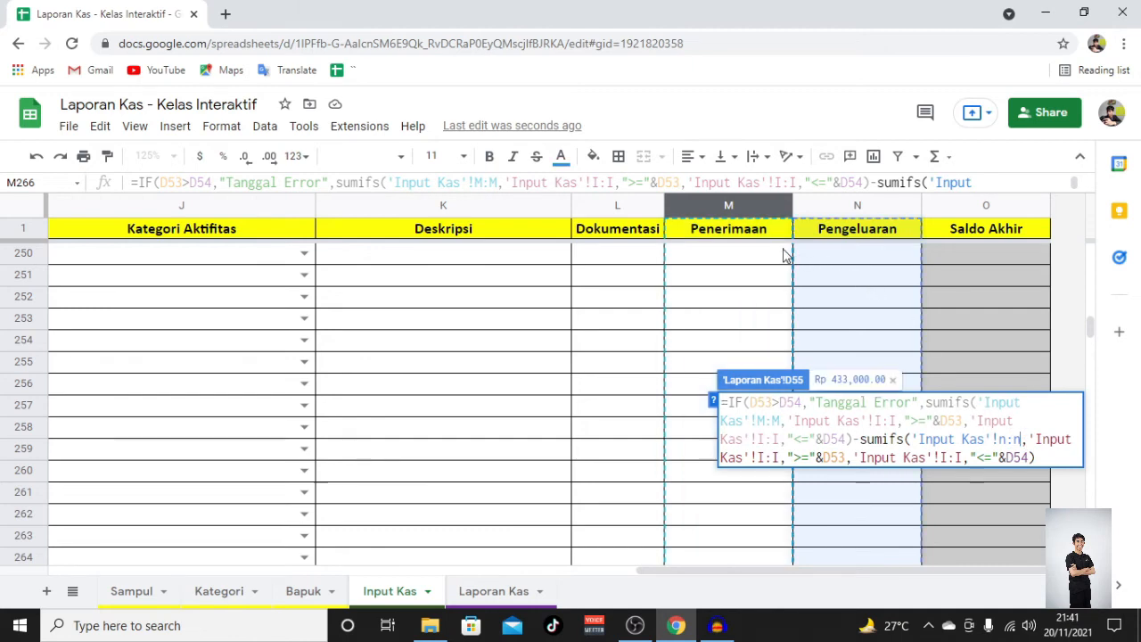
Step: Add the opening balance from Sampul!G12 at the end of the Saldo Akhir formula
left_click(1042, 458)
type("+")
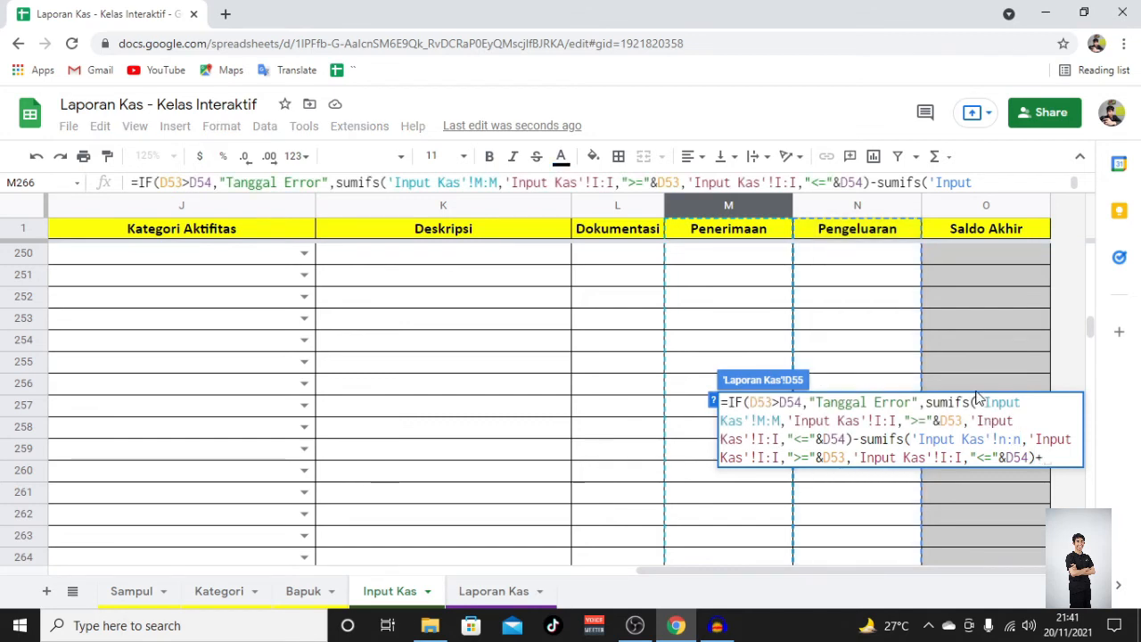
left_click(136, 595)
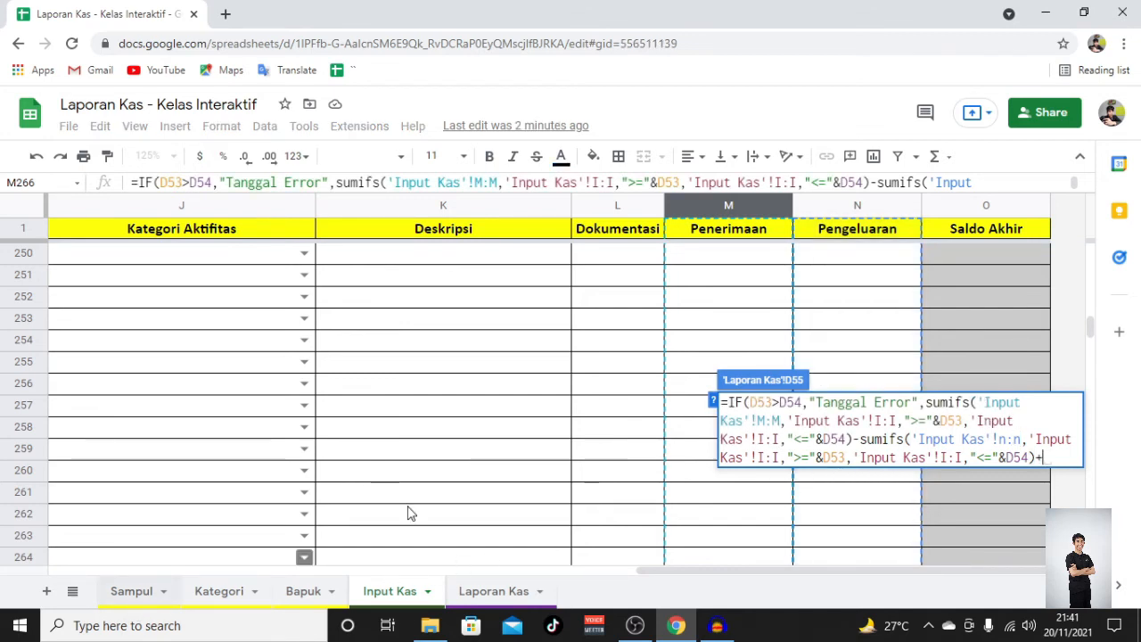
left_click(643, 338)
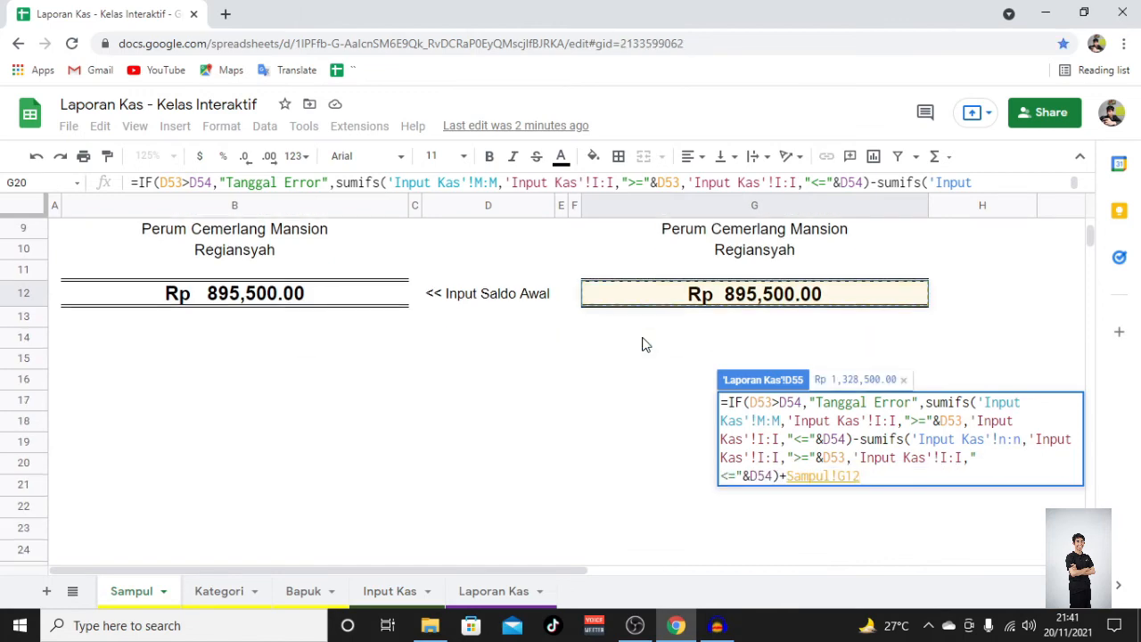
Step: Commit the Saldo Akhir formula and compare its result with the upper transaction table
key("Return")
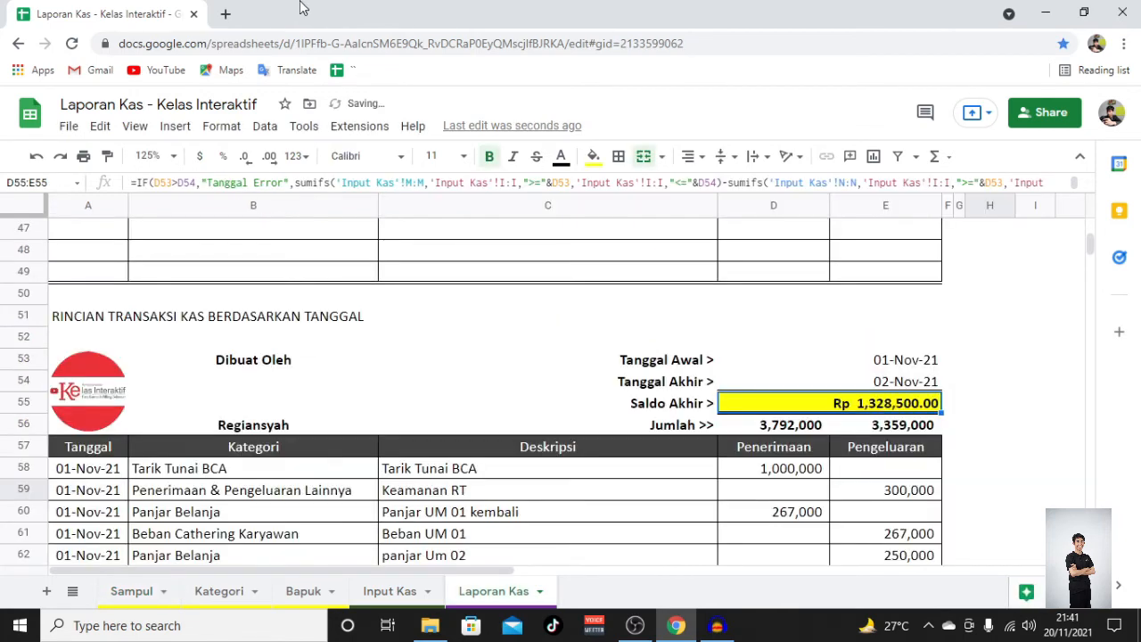
scroll(660, 288, "up", 10)
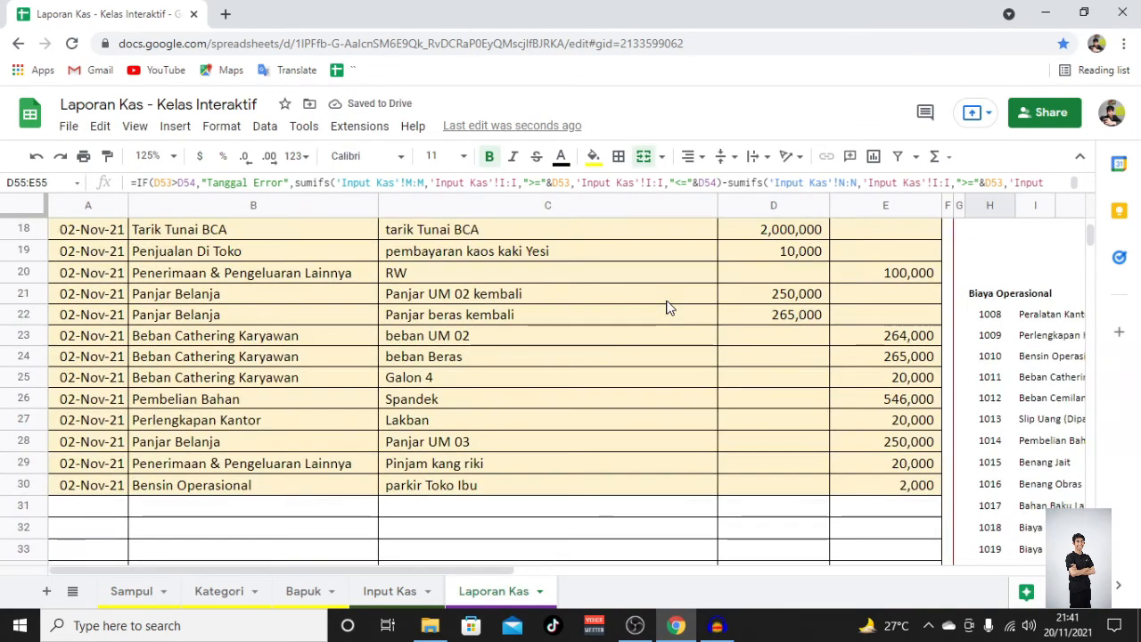
scroll(669, 306, "up", 5)
scroll(861, 344, "down", 7)
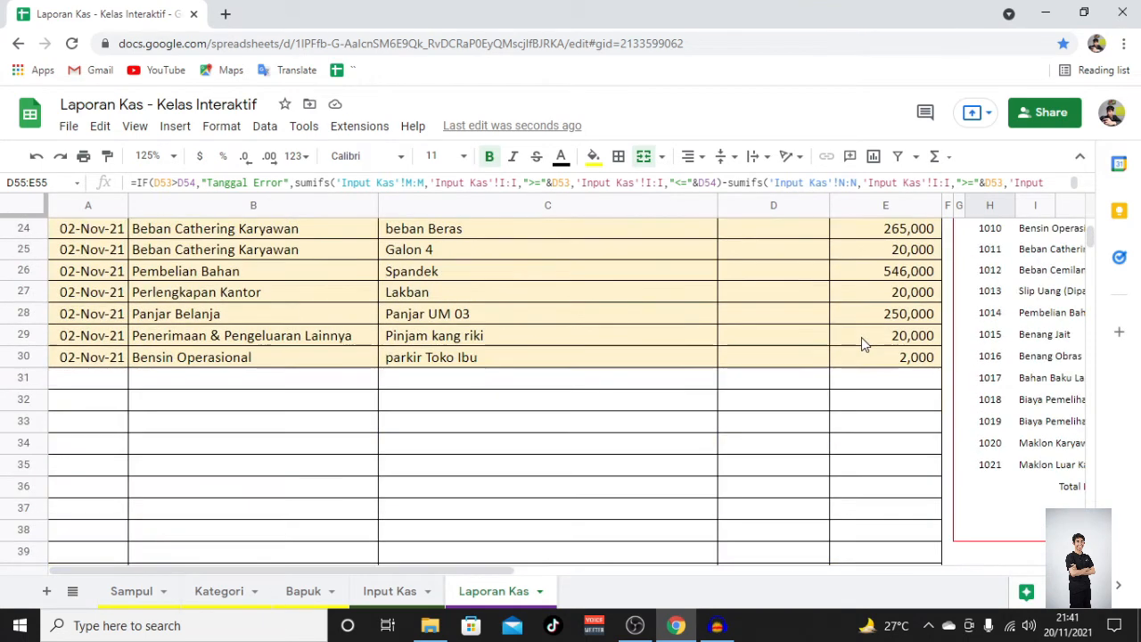
scroll(861, 338, "down", 10)
scroll(877, 362, "up", 5)
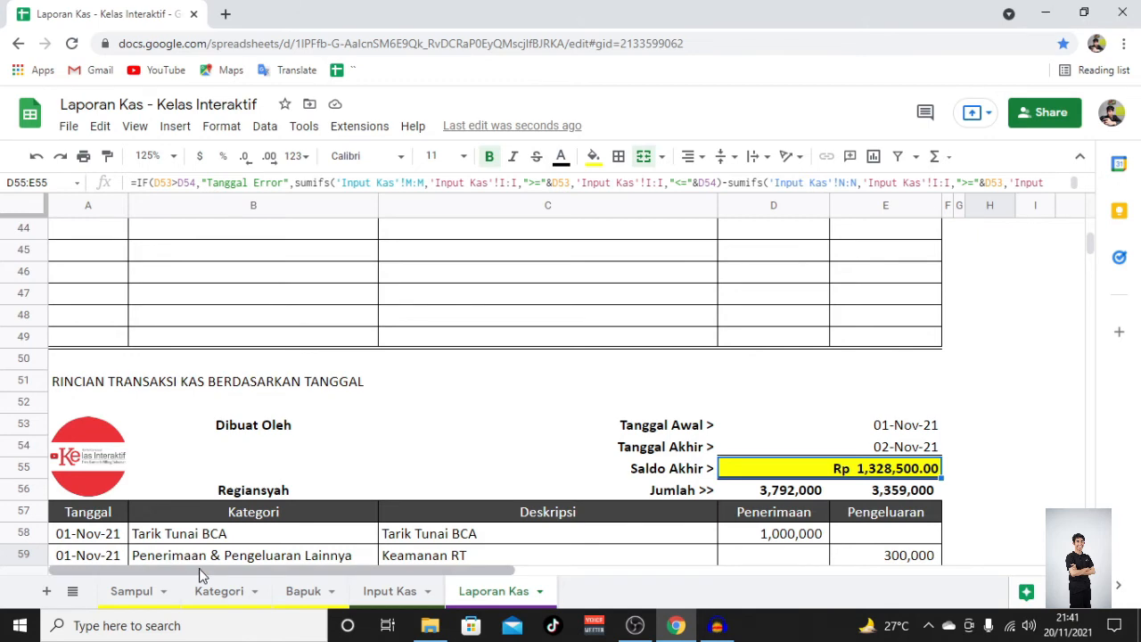
Step: Copy the Laporan Penerimaan & Pengeluaran Kas report block G1:N38 and paste the duplicate starting at G53
left_click_drag(199, 573, 547, 616)
scroll(596, 456, "up", 5)
scroll(596, 457, "up", 8)
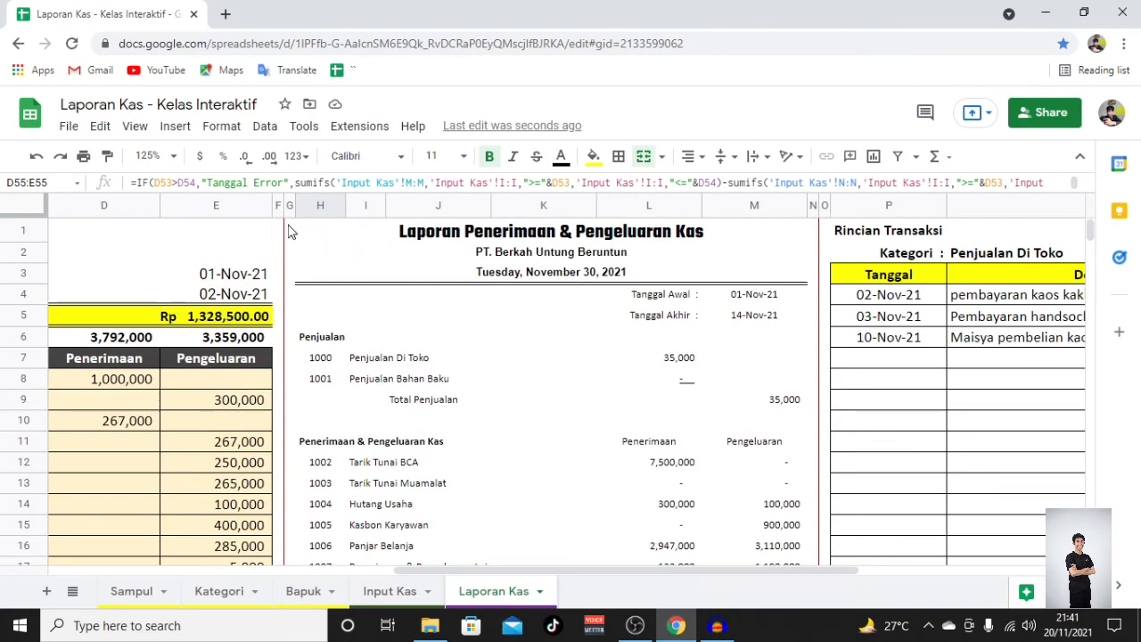
left_click(291, 230)
scroll(587, 359, "down", 1)
scroll(586, 358, "down", 10)
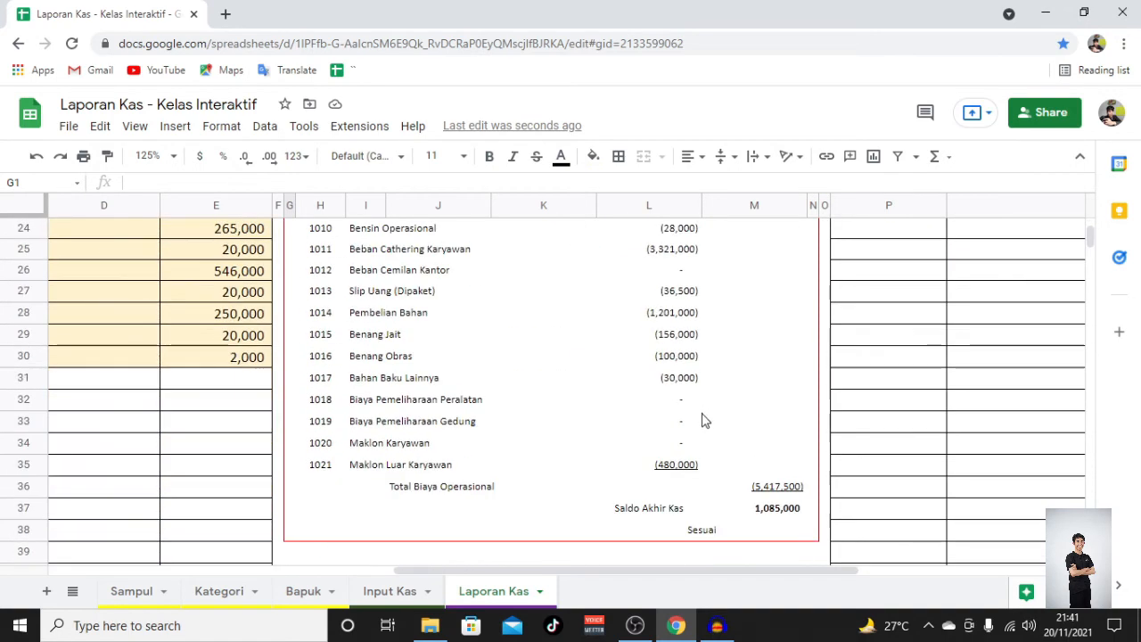
left_click(815, 324, "shift")
key("ctrl+c")
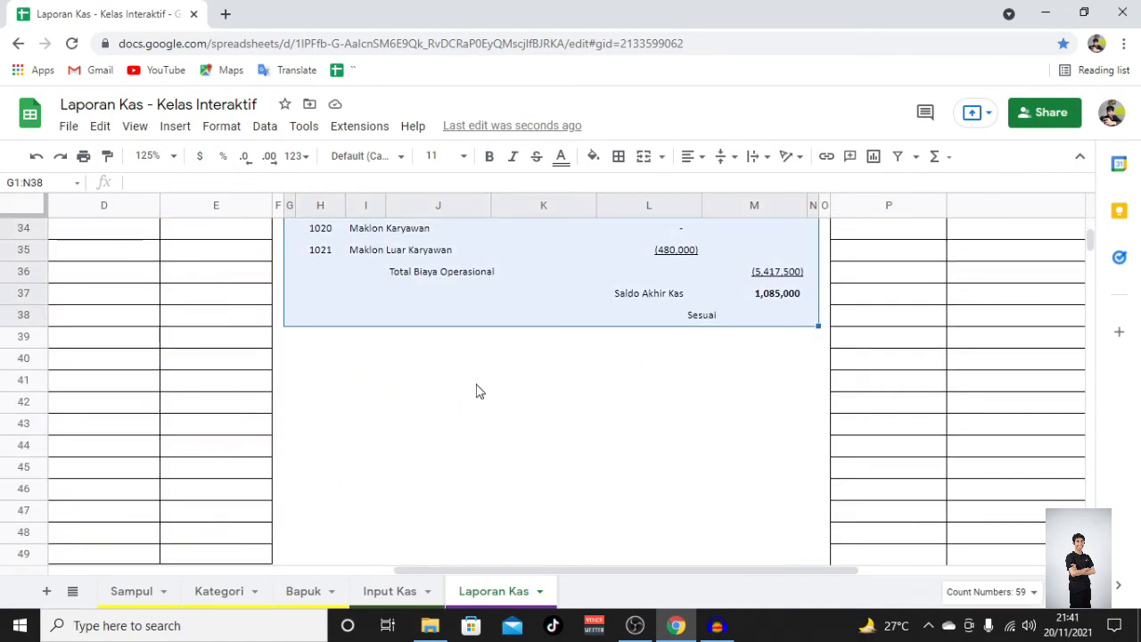
scroll(344, 423, "down", 4)
scroll(331, 400, "up", 4)
scroll(322, 415, "down", 5)
left_click(306, 341)
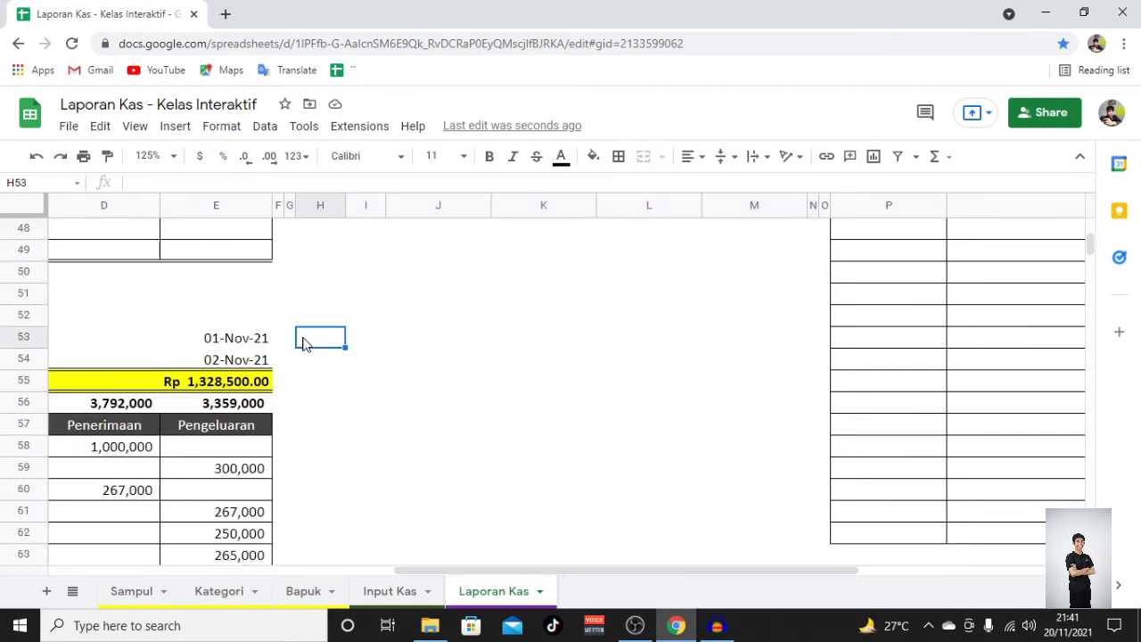
left_click(290, 337)
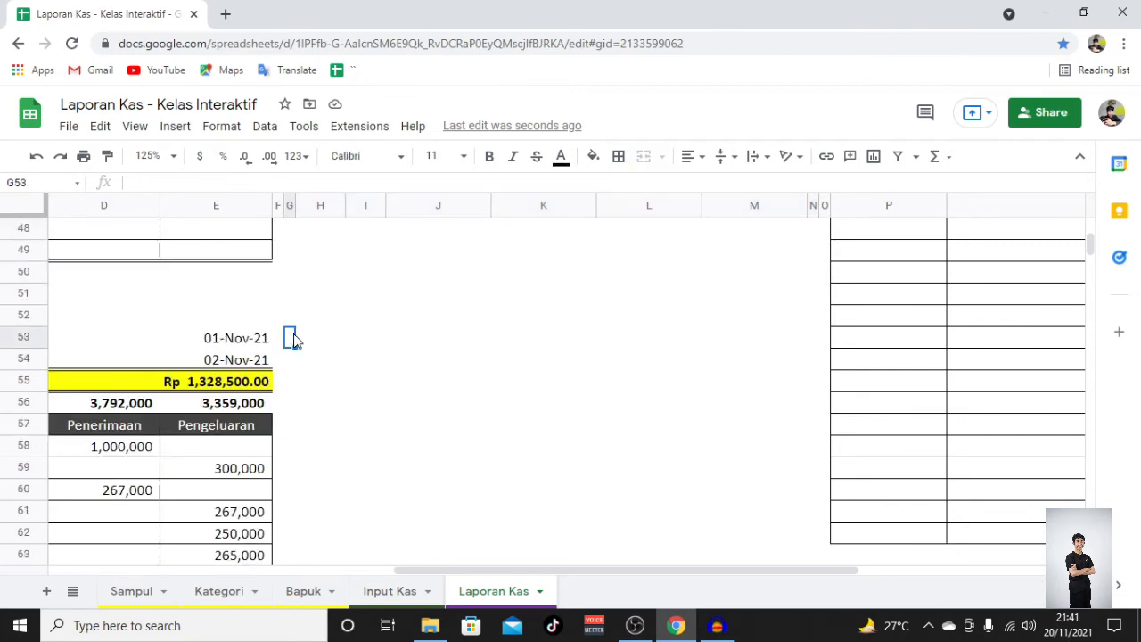
key("ctrl+v")
Step: Link the company name line H54 of the duplicated report to Sampul!G2
left_click(559, 367)
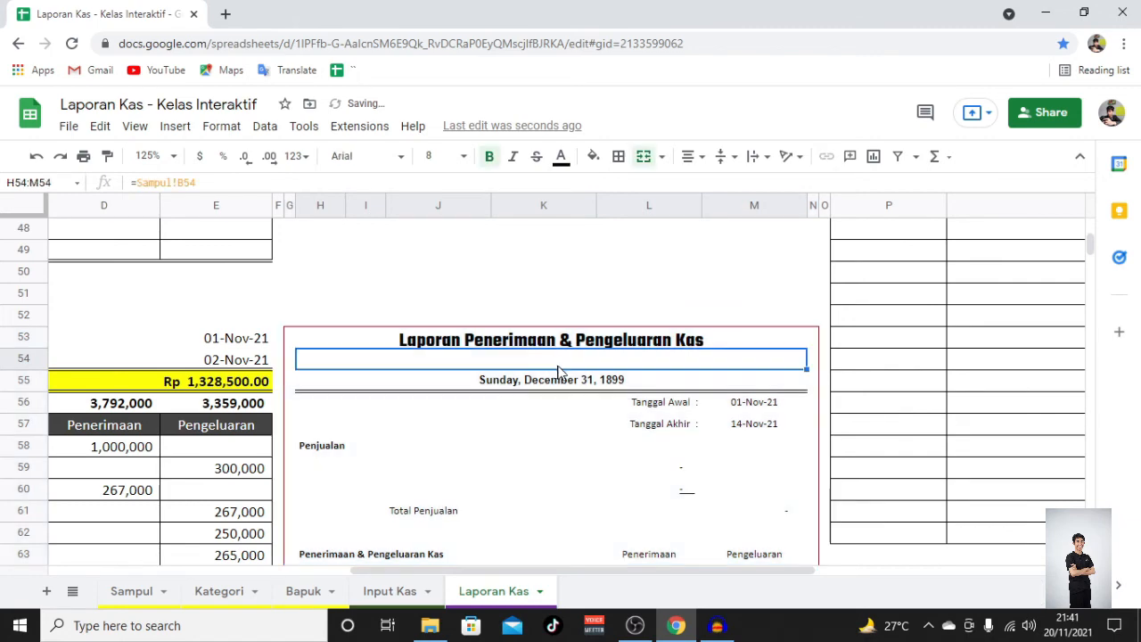
type("=")
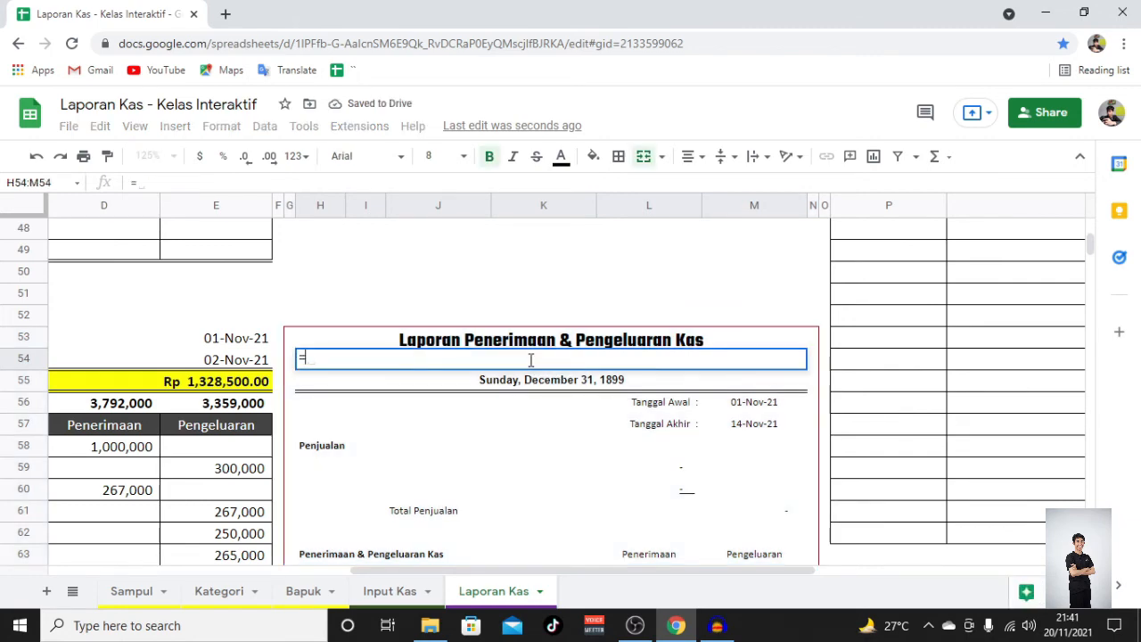
left_click(151, 597)
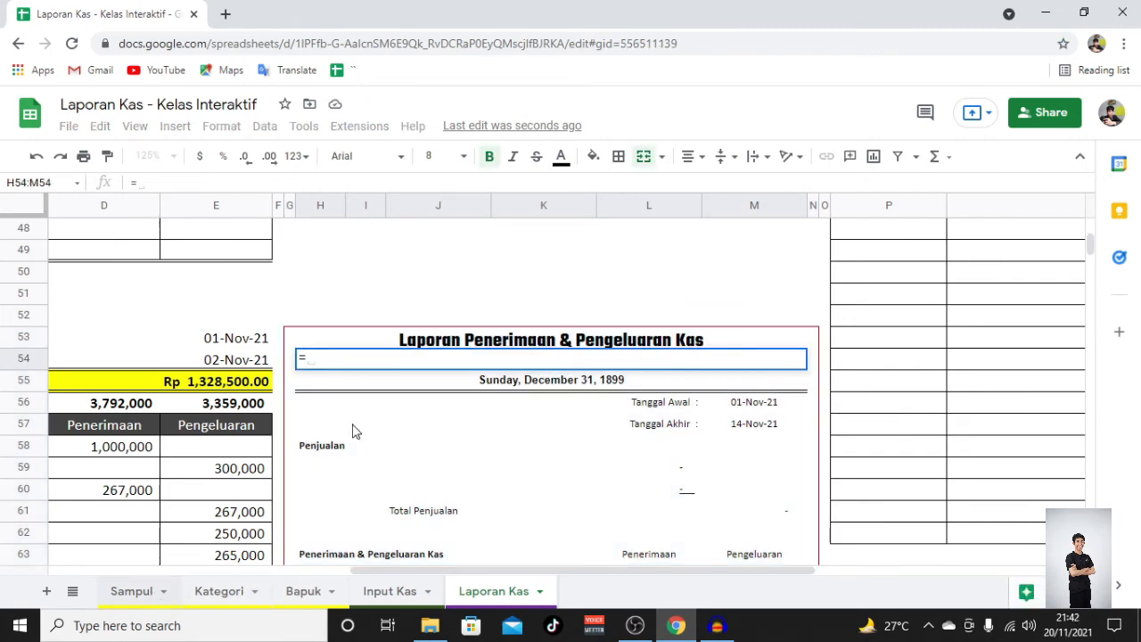
scroll(731, 322, "up", 3)
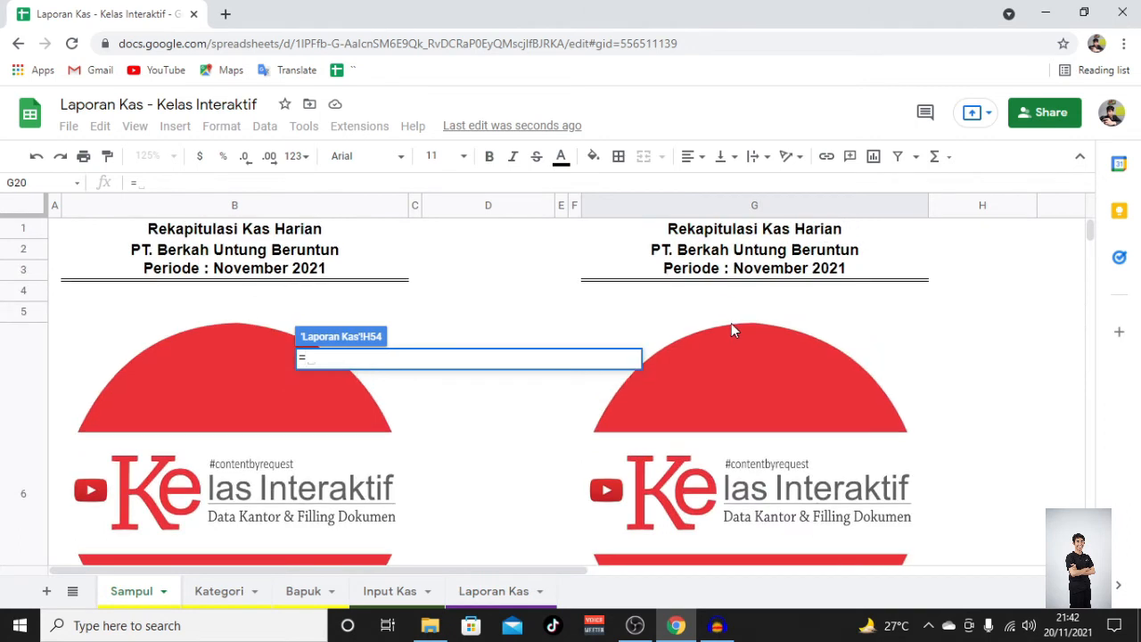
left_click(743, 255)
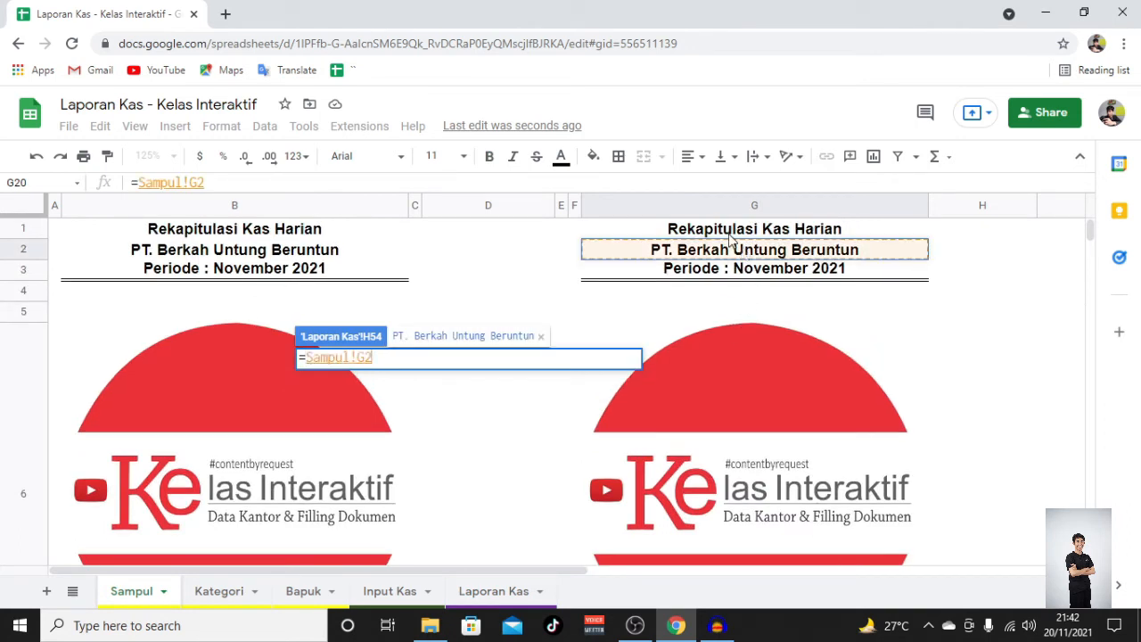
key("Return")
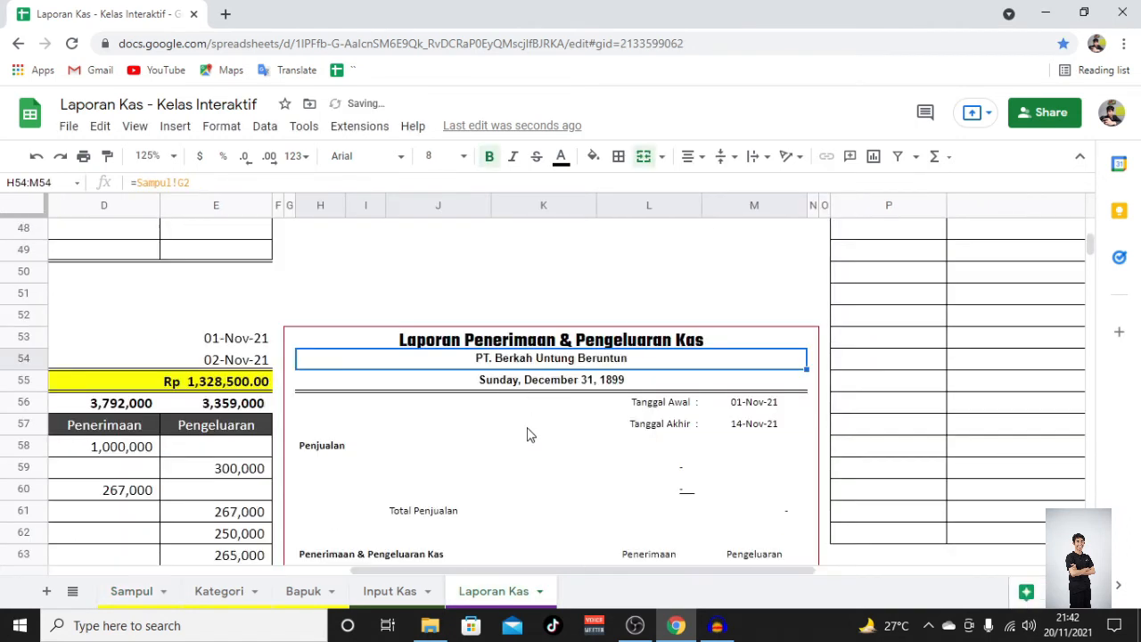
Step: Replace the date formula in H55 with an EOMONTH of Sampul!G3 and 0 months
left_click(541, 387)
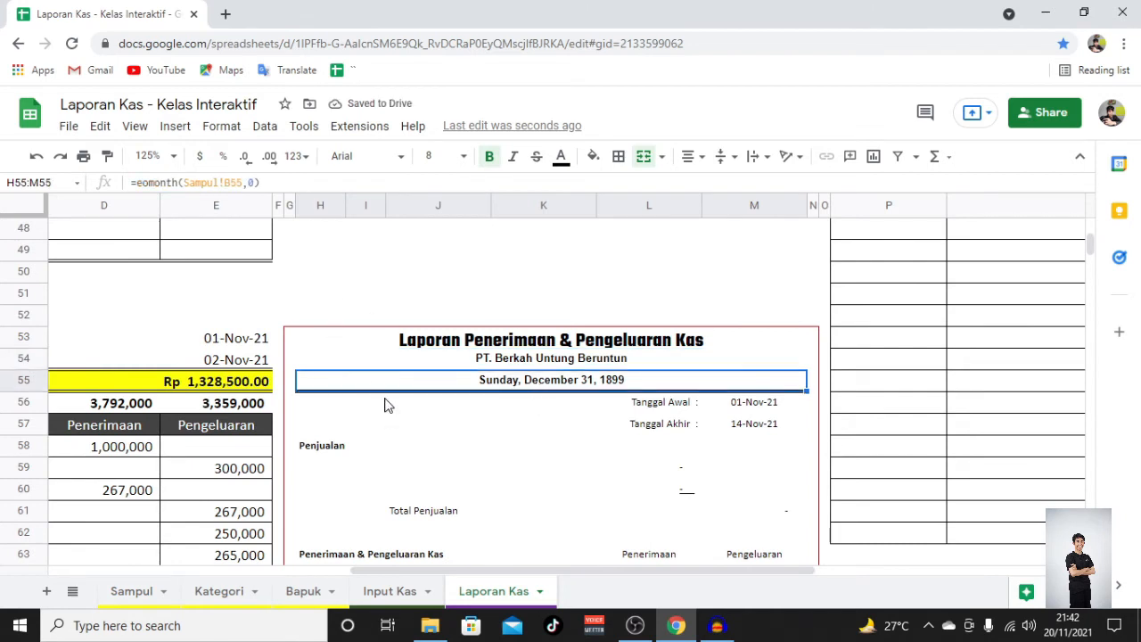
type("=e")
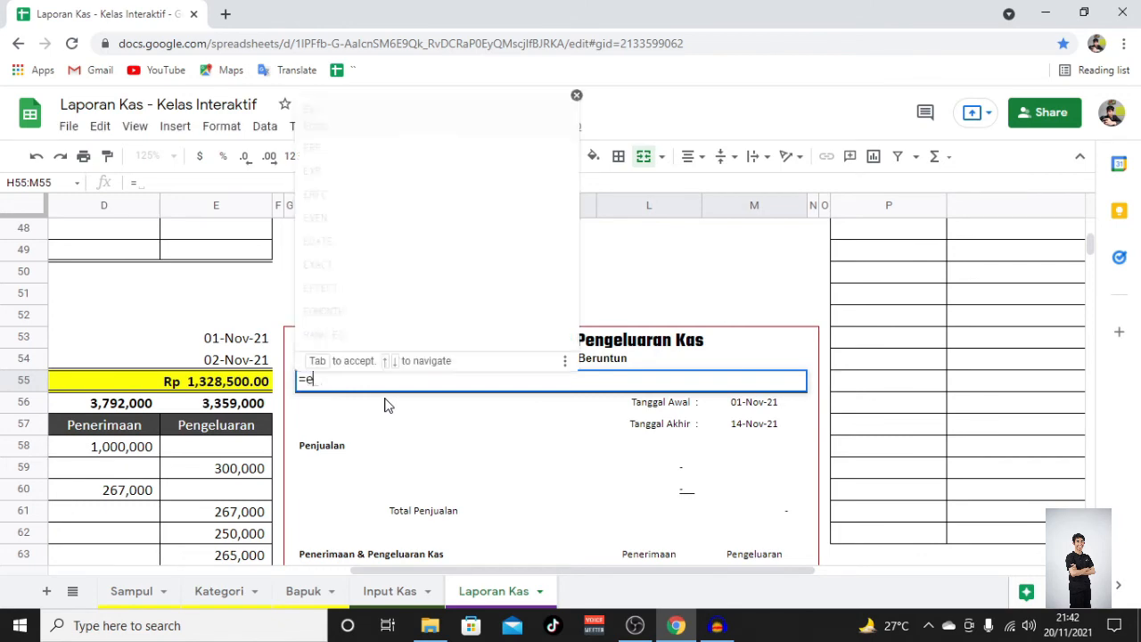
type("omonth(")
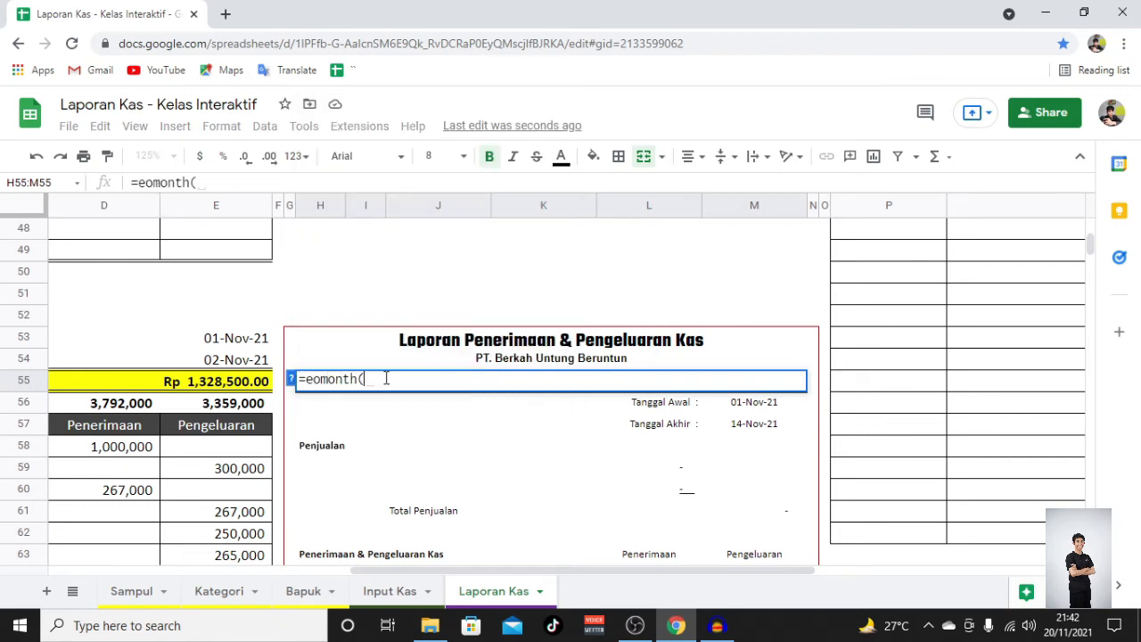
left_click(116, 591)
left_click(248, 270)
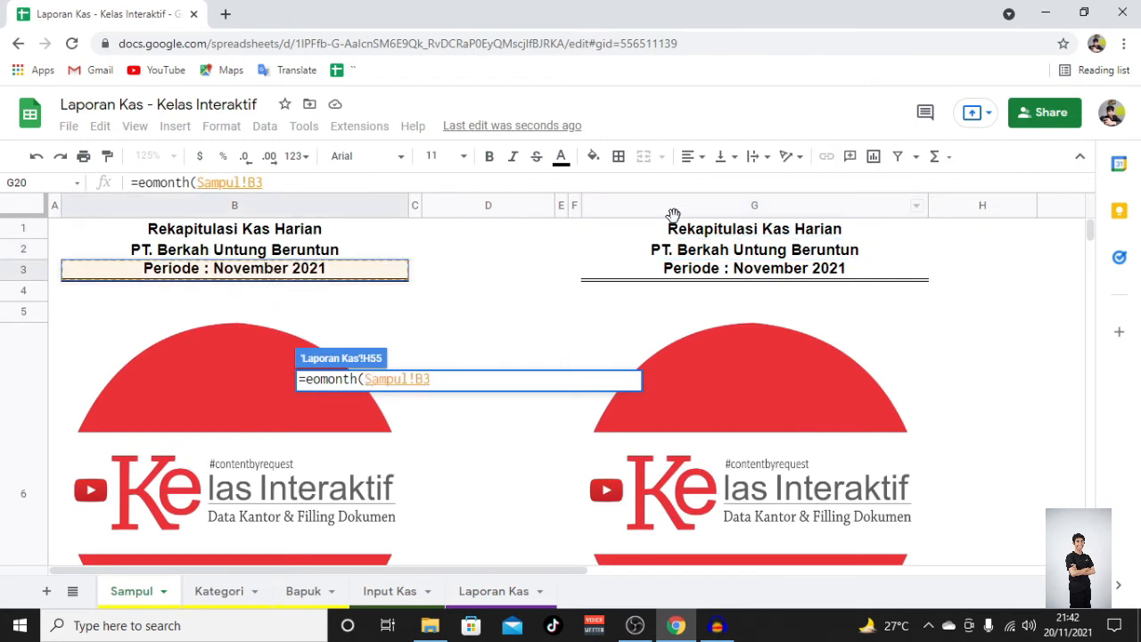
left_click(710, 271)
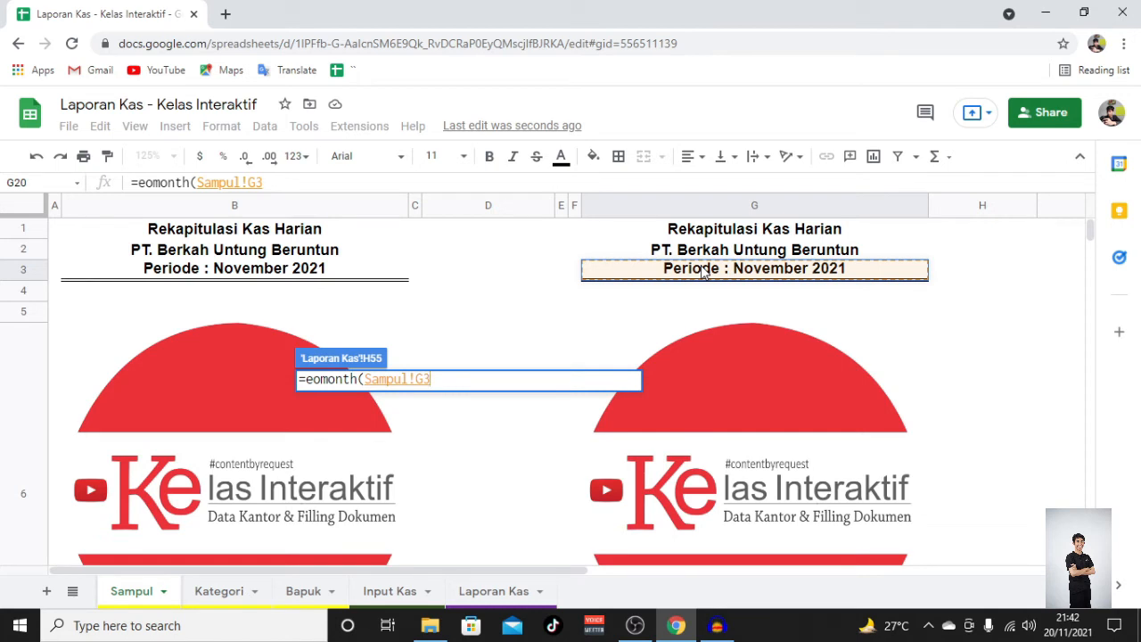
type(";0")
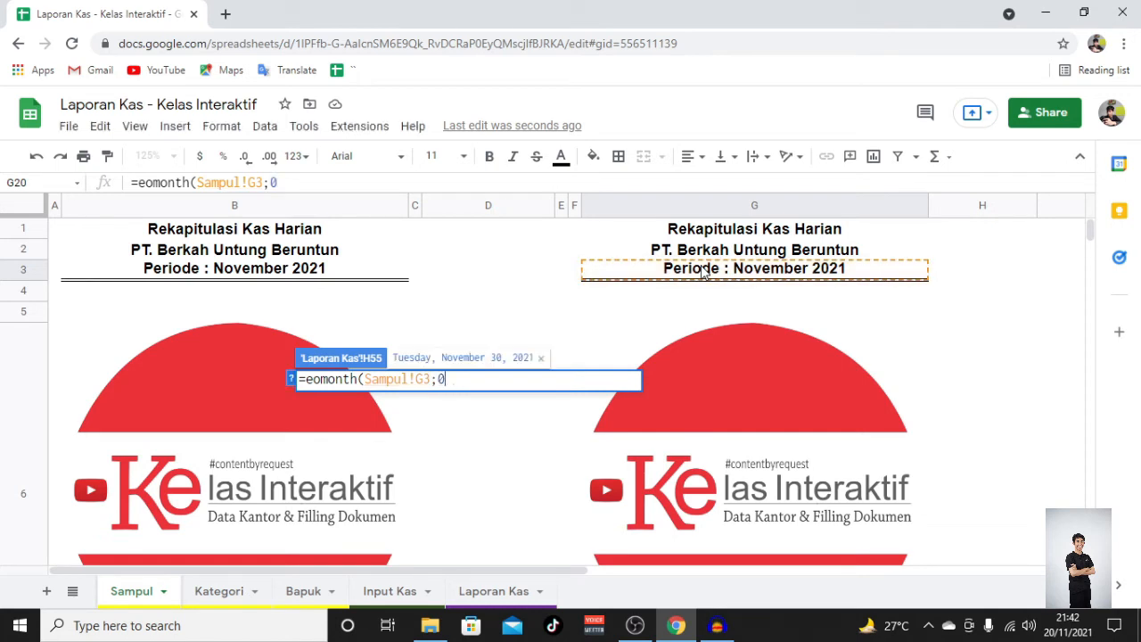
left_click(293, 378)
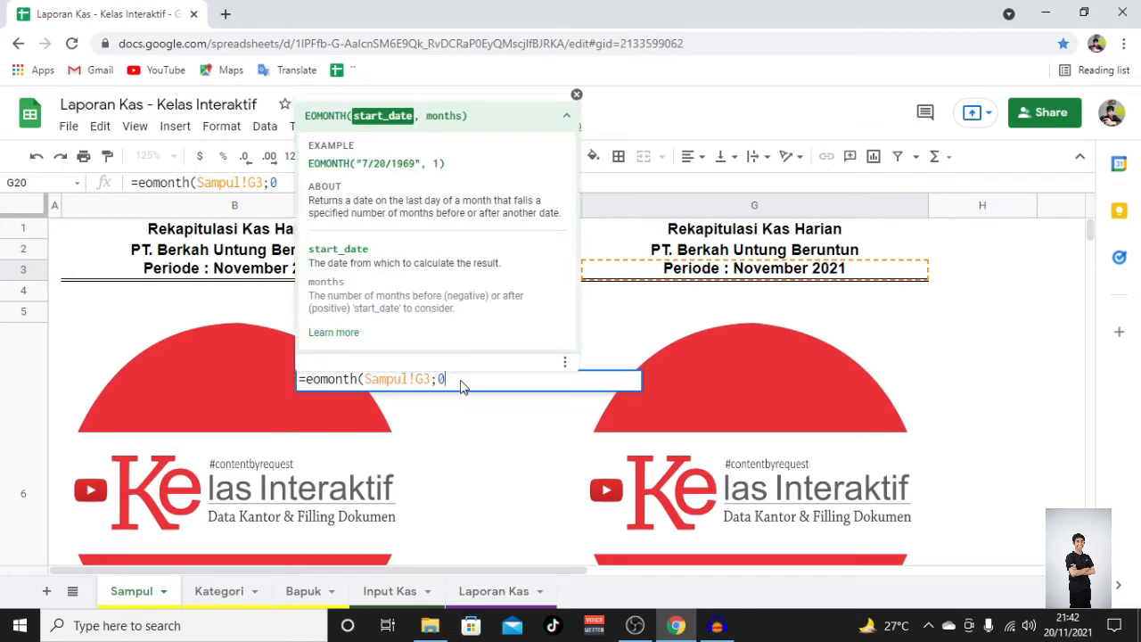
key("Return")
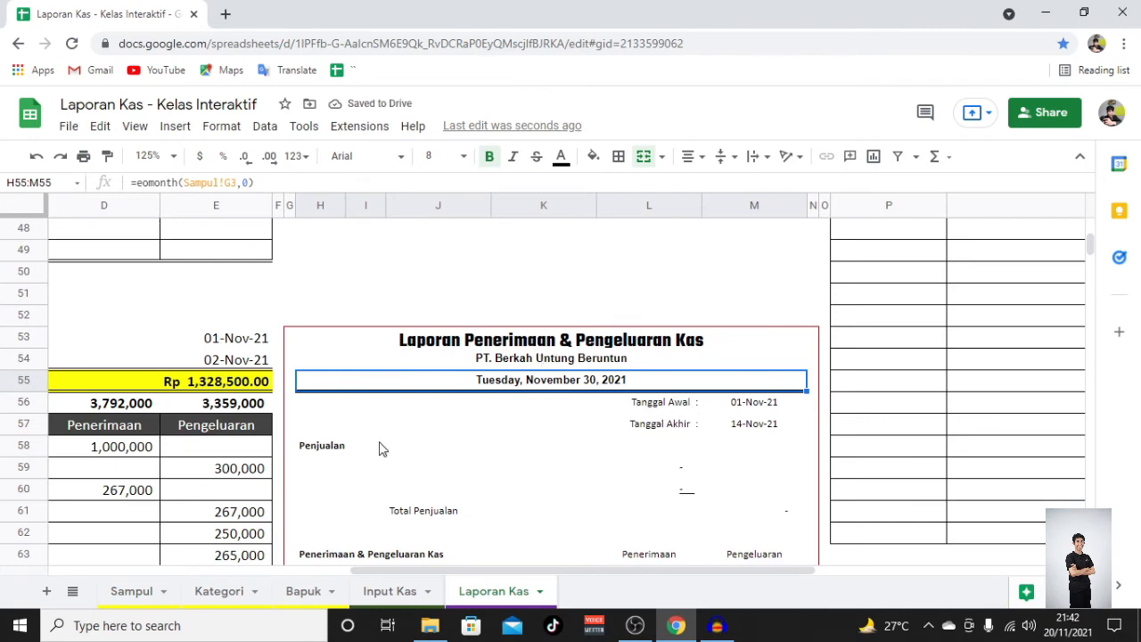
Step: Link the first category number under Penjualan, cell H59, to Kategori!D5
scroll(382, 448, "down", 2)
left_click(373, 361)
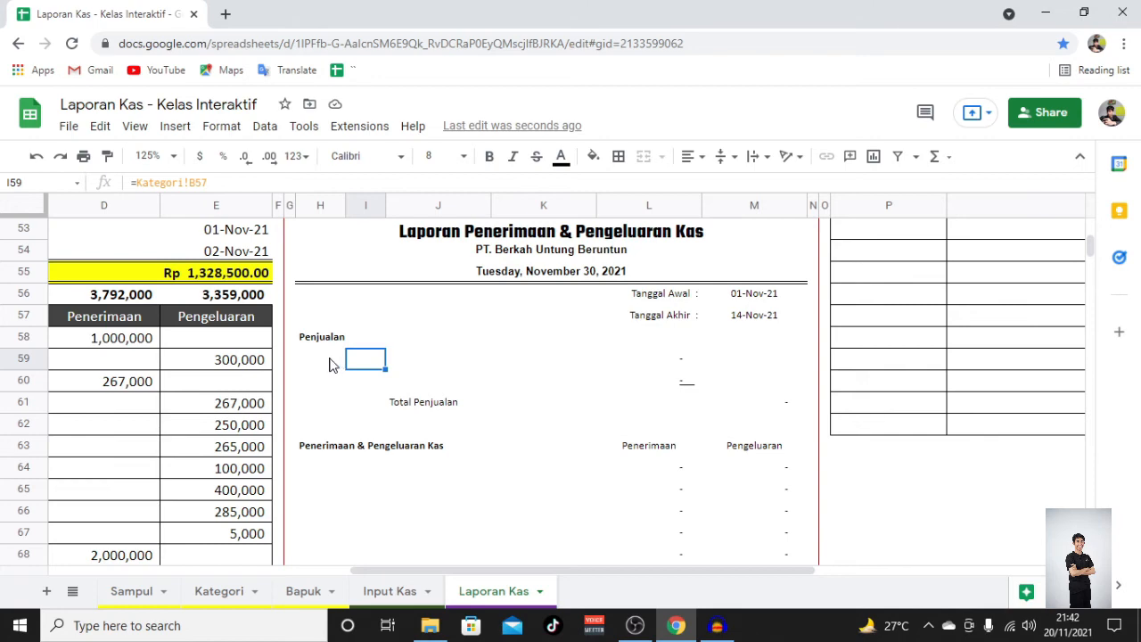
scroll(331, 359, "down", 5)
scroll(324, 433, "up", 5)
left_click(327, 360)
type("=")
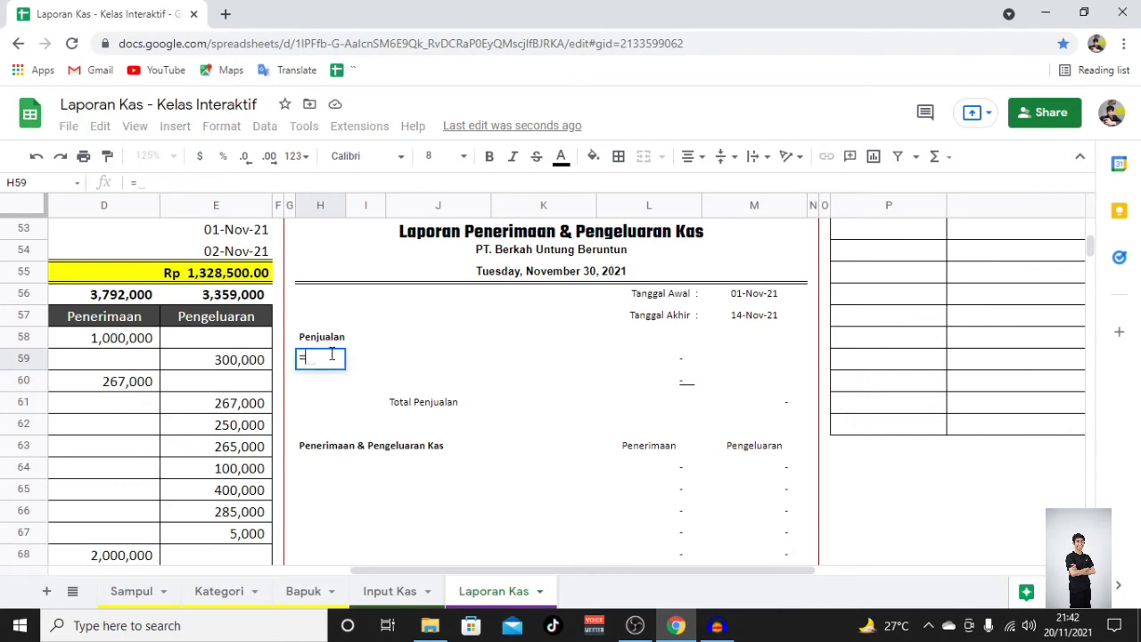
left_click(229, 602)
scroll(502, 341, "up", 6)
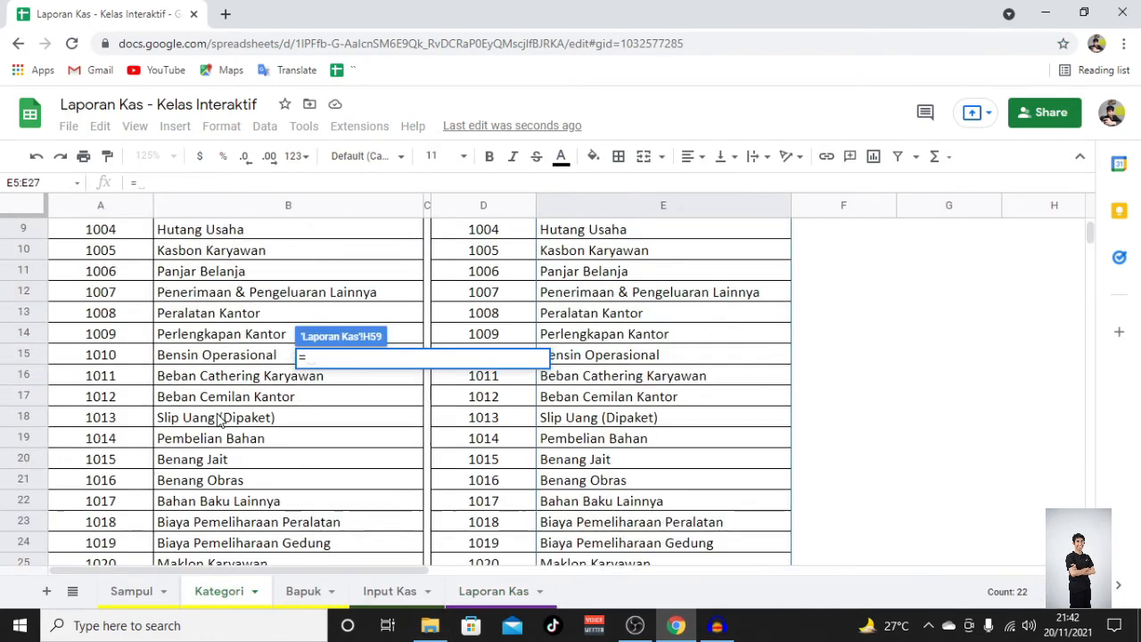
left_click(486, 328)
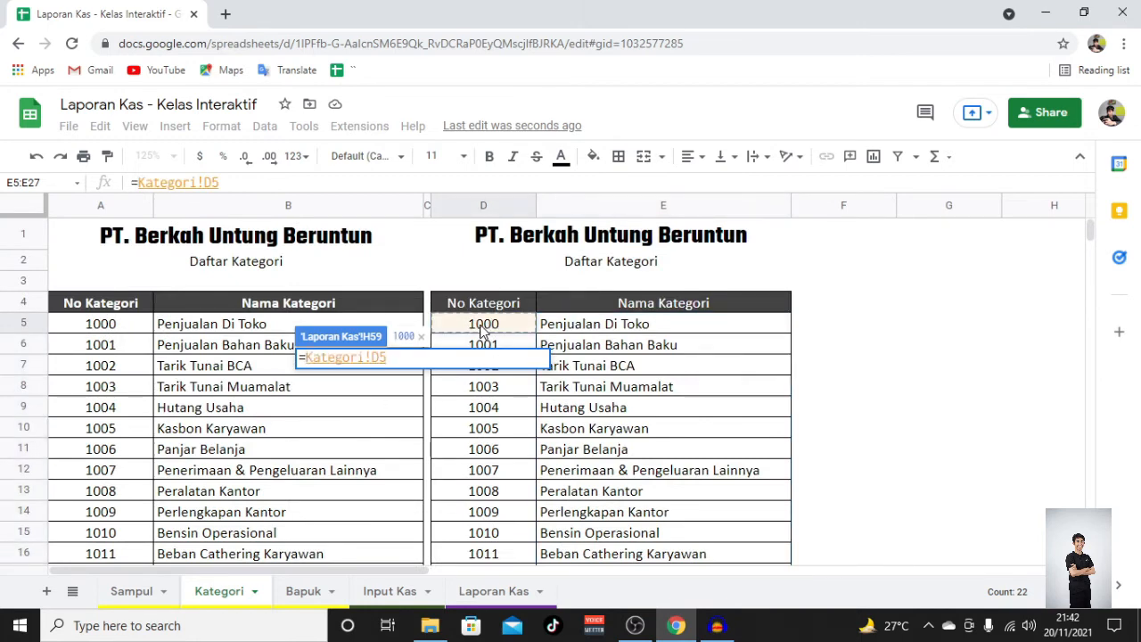
key("Return")
Step: Copy the category number in H59 and paste only its formula into the category name cell I59
left_click(355, 357)
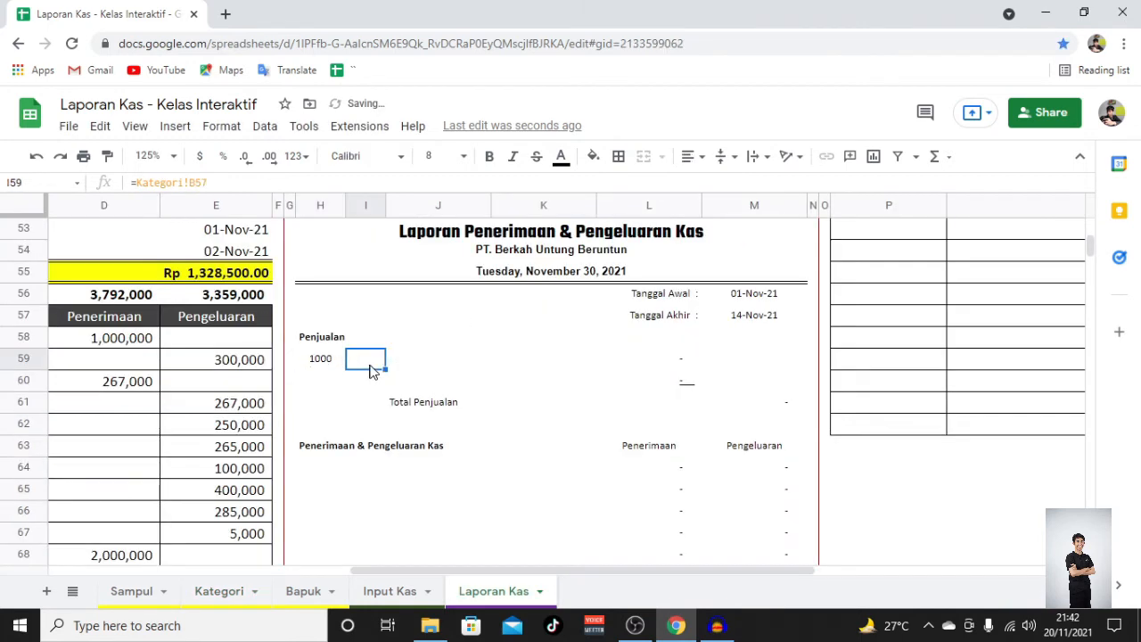
left_click(319, 364)
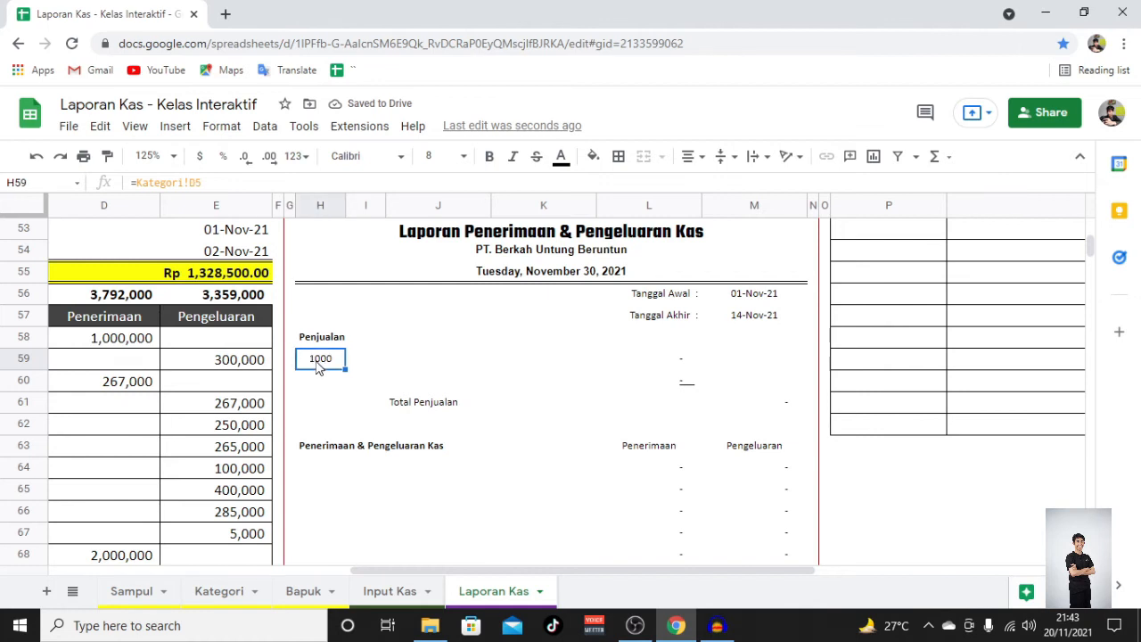
right_click(318, 367)
left_click(389, 209)
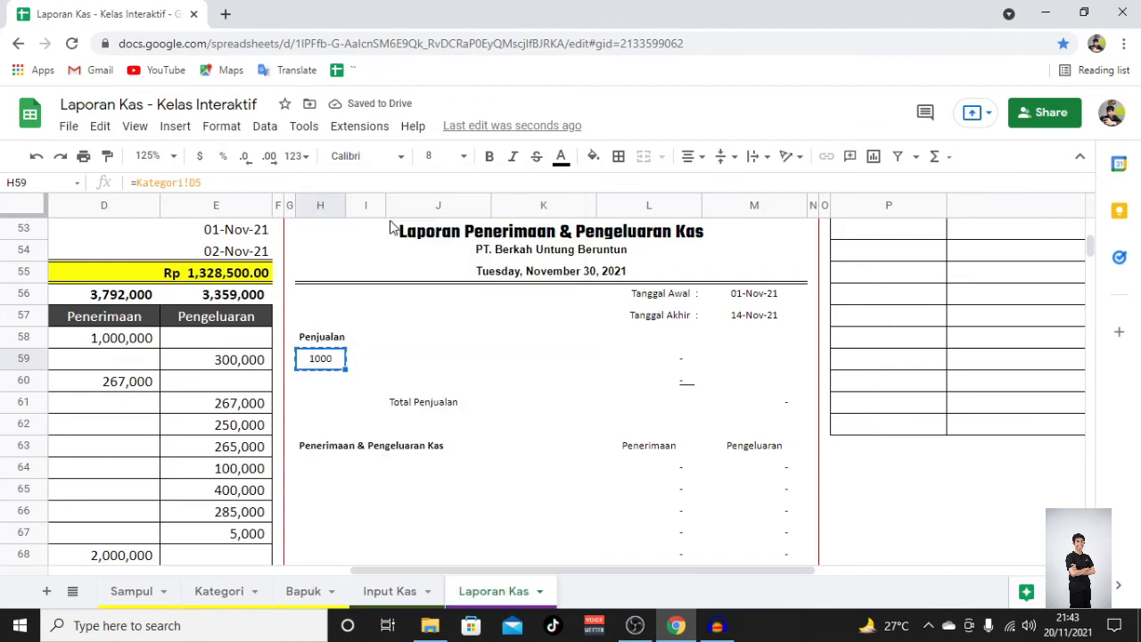
left_click(357, 361)
right_click(357, 361)
mouse_move(422, 264)
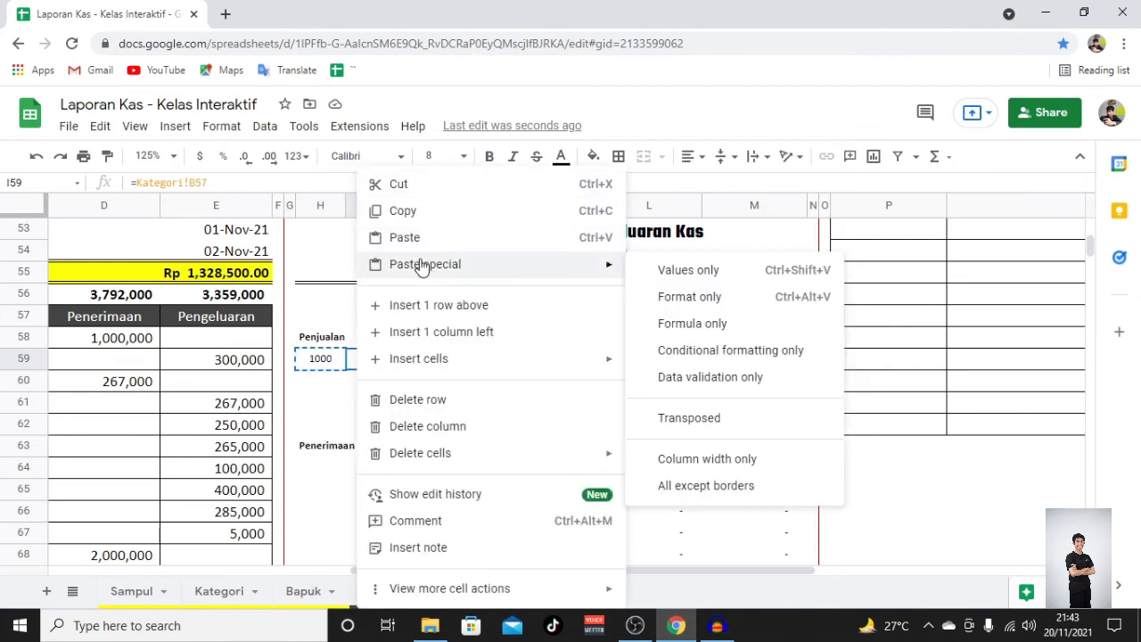
left_click(701, 324)
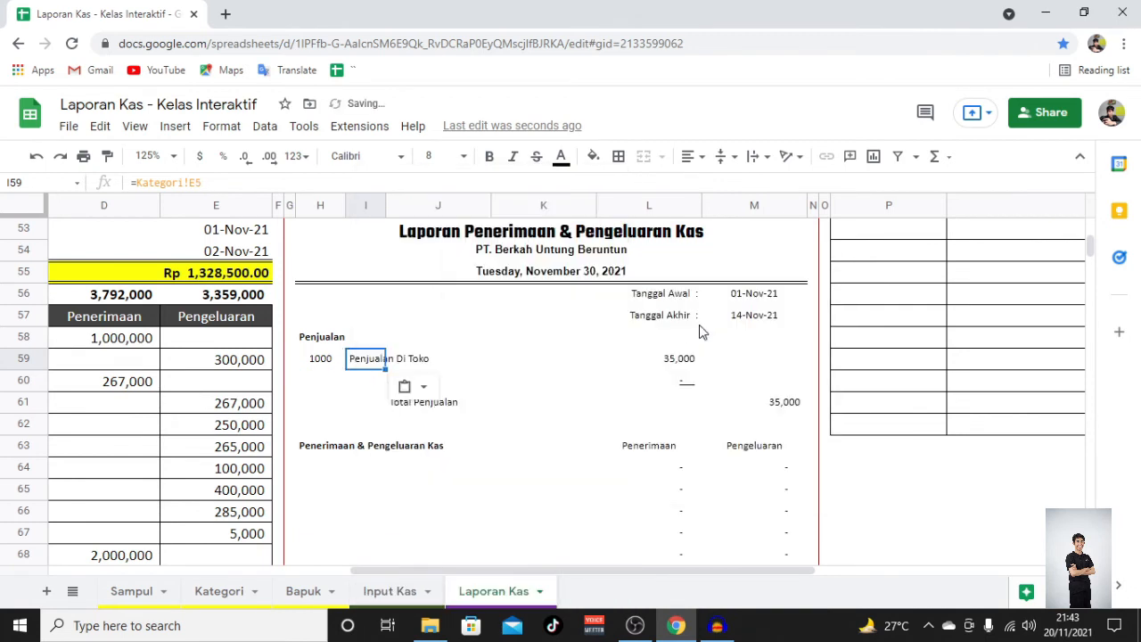
Step: Copy the category number and name formulas in H59:I59 to the second Penjualan row, H60:I60
left_click_drag(327, 362, 382, 384)
right_click(368, 361)
left_click(417, 239)
right_click(375, 390)
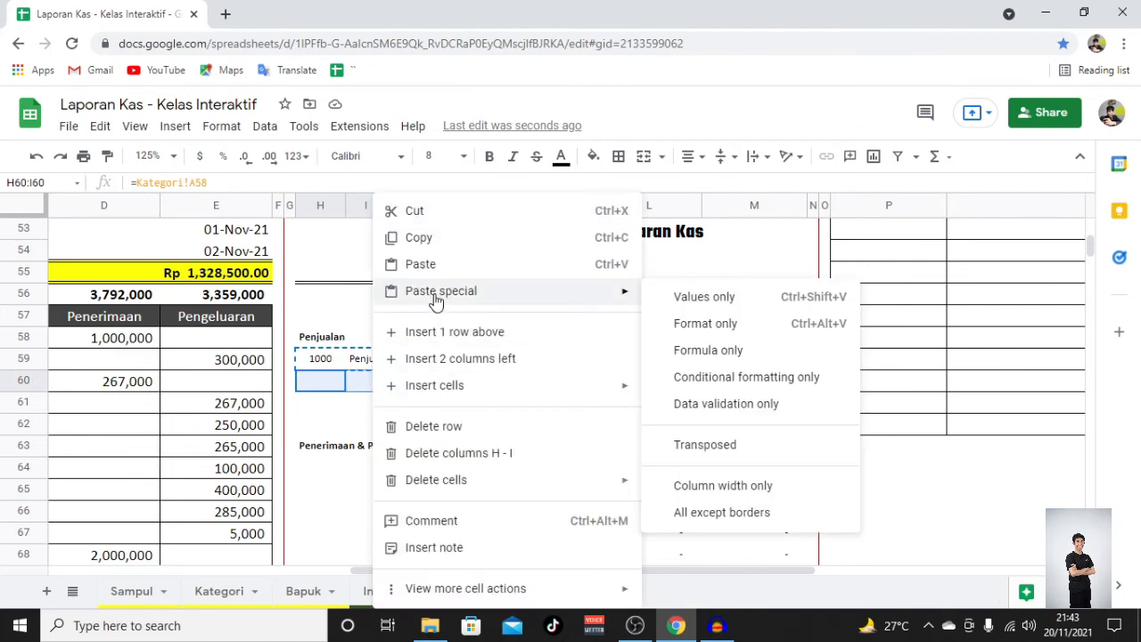
left_click(440, 268)
Step: Paste the copied category number and name formulas into H64:I64, the first row under Penerimaan & Pengeluaran Kas
scroll(399, 346, "down", 3)
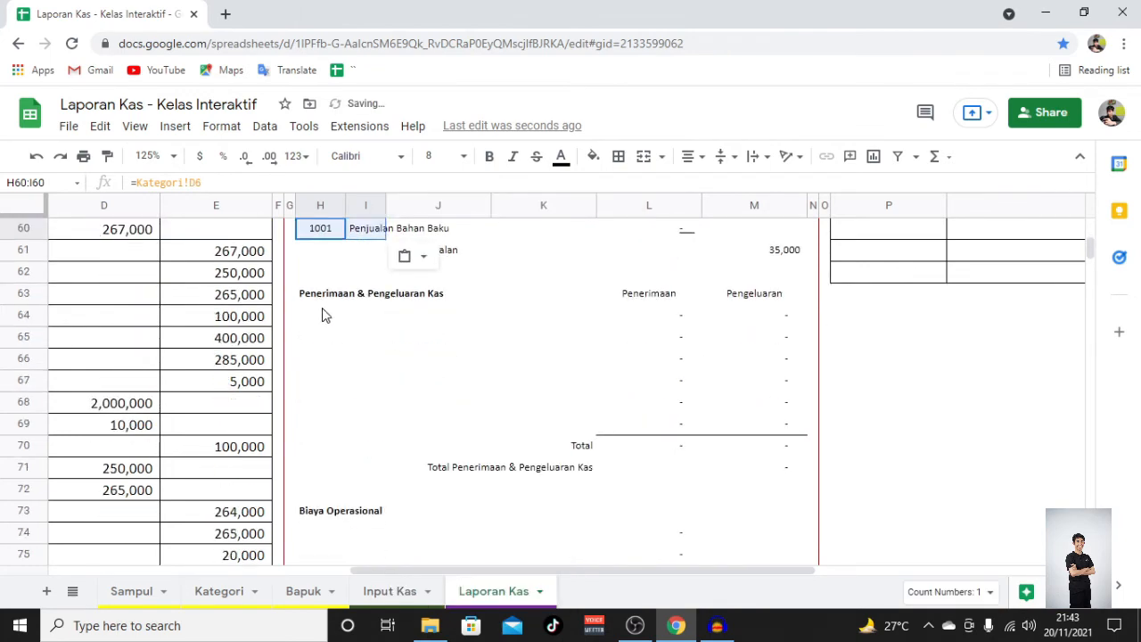
left_click_drag(324, 314, 365, 315)
right_click(363, 317)
left_click(412, 264)
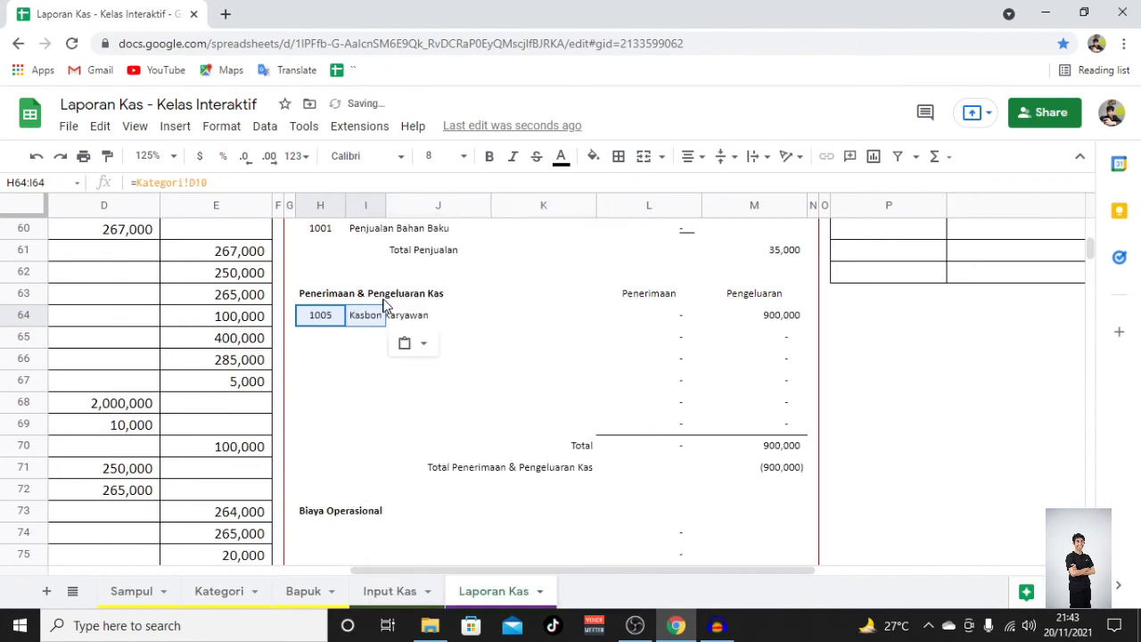
Step: Relink the first Penerimaan & Pengeluaran Kas category number, cell H64, to Kategori!D7
scroll(349, 352, "up", 2)
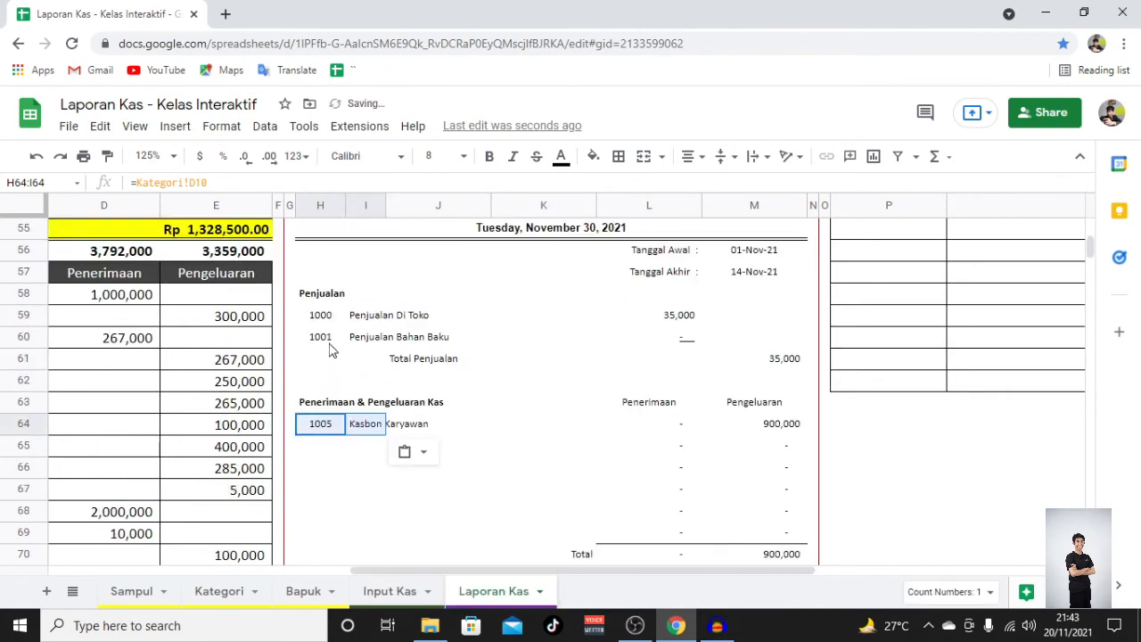
double_click(329, 348)
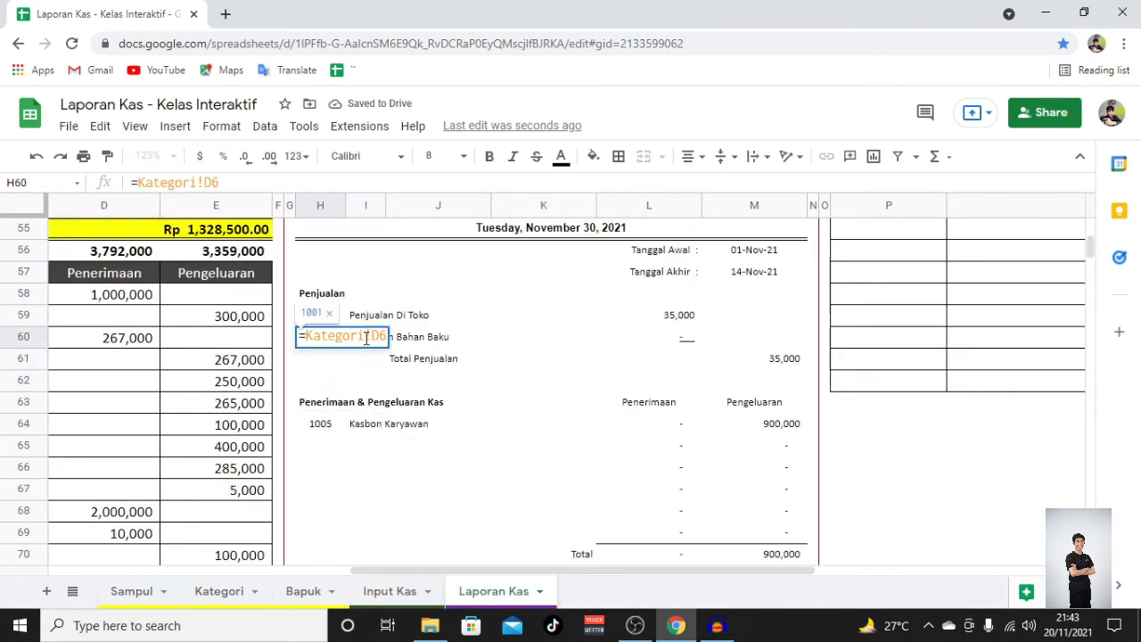
double_click(314, 424)
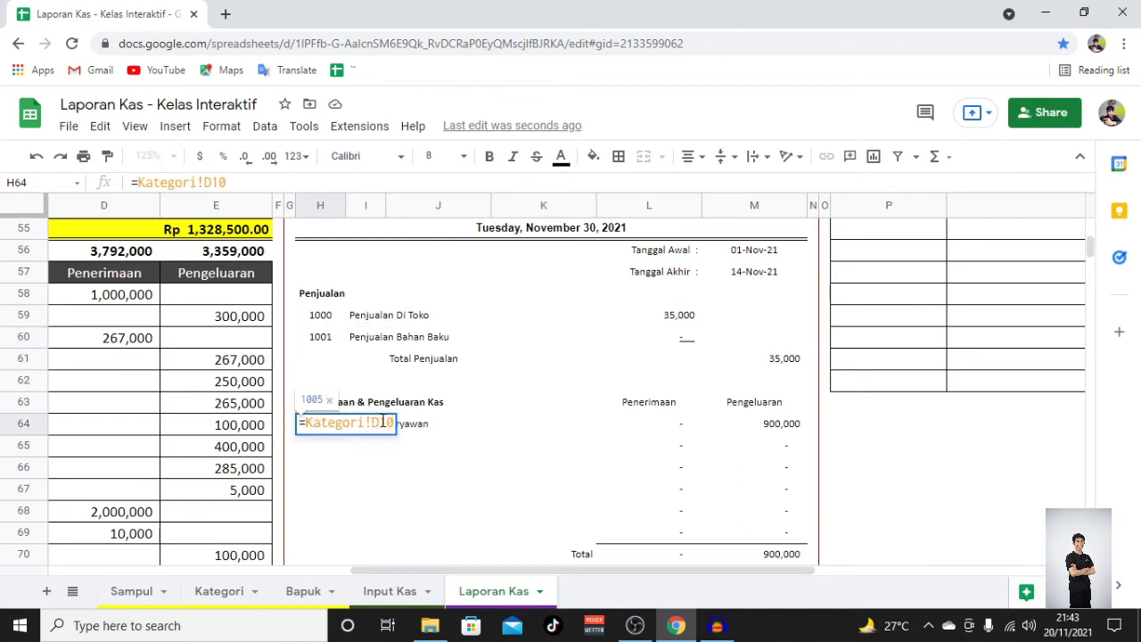
key("BackSpace")
key("BackSpace")
type("7")
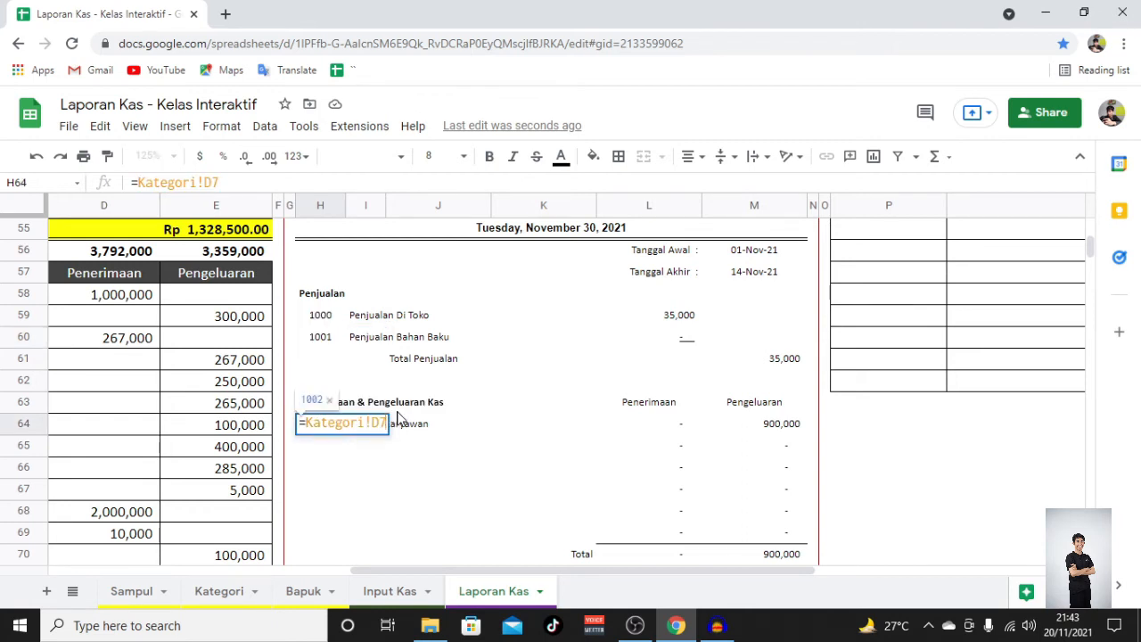
key("Return")
Step: Relink the category name in I64 to Kategori!E7
key("Up")
key("Right")
key("Return")
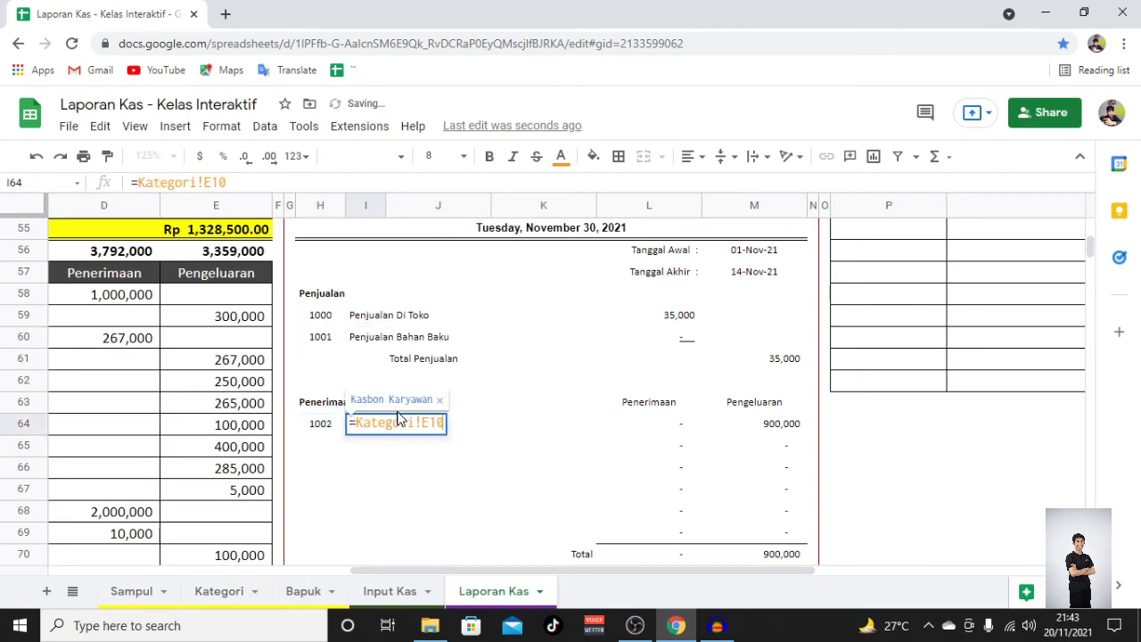
key("BackSpace")
key("BackSpace")
type("7")
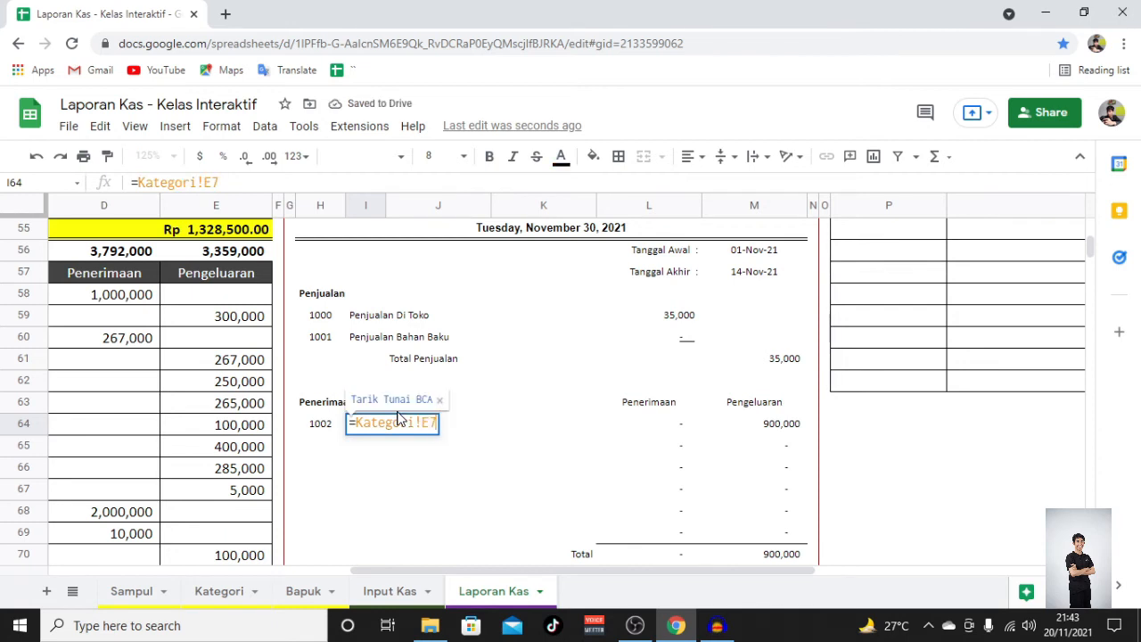
key("Return")
Step: Fill the category number and name formulas in H64:I64 down through row 69
left_click_drag(329, 430, 375, 428)
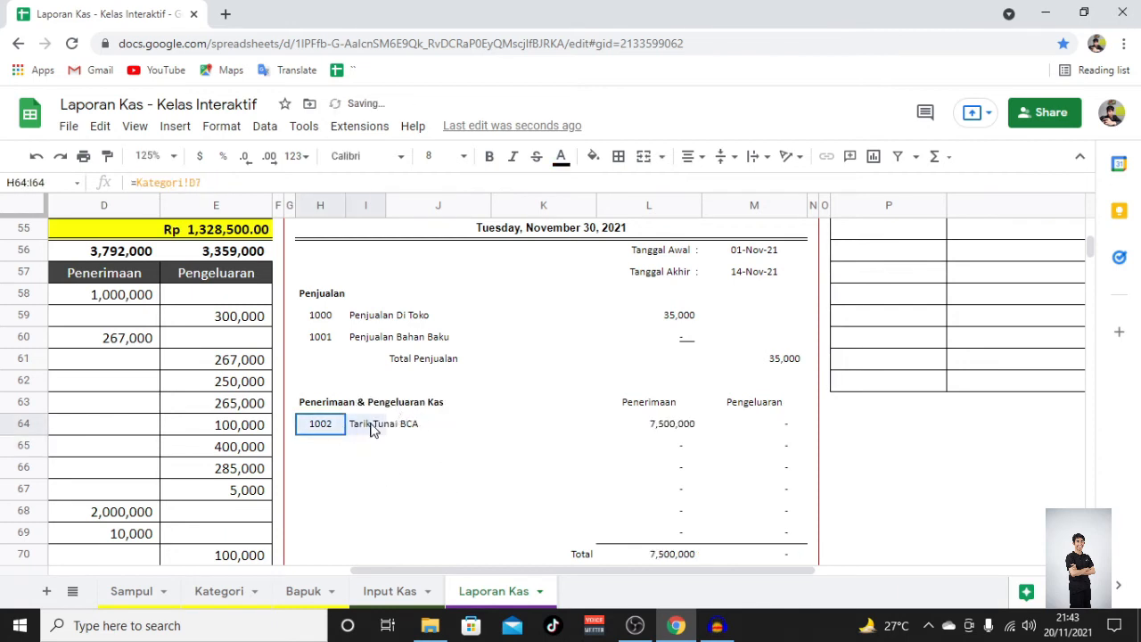
scroll(381, 435, "down", 2)
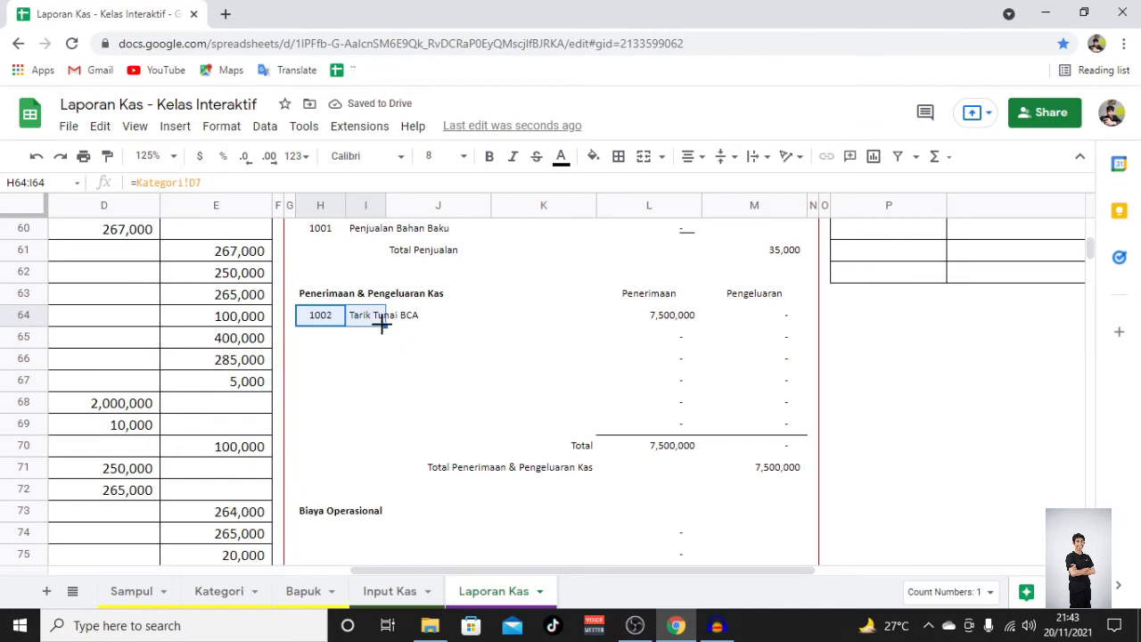
left_click_drag(386, 326, 396, 439)
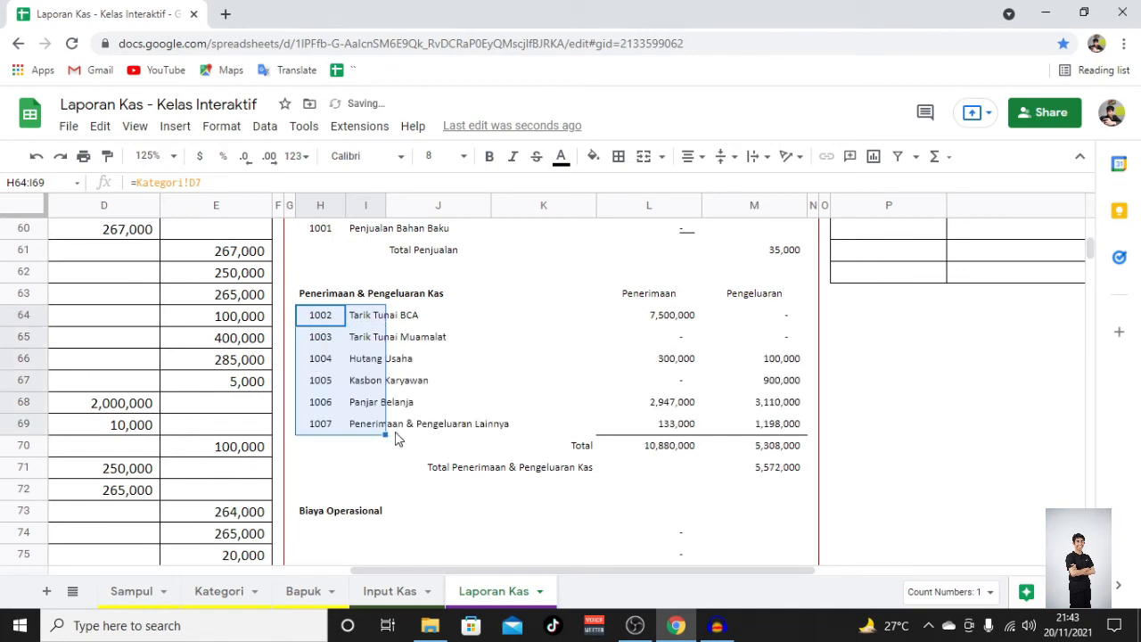
Step: Copy the category number and name formulas in H69:I69 to H74:I74, the first row under Biaya Operasional
scroll(384, 437, "down", 3)
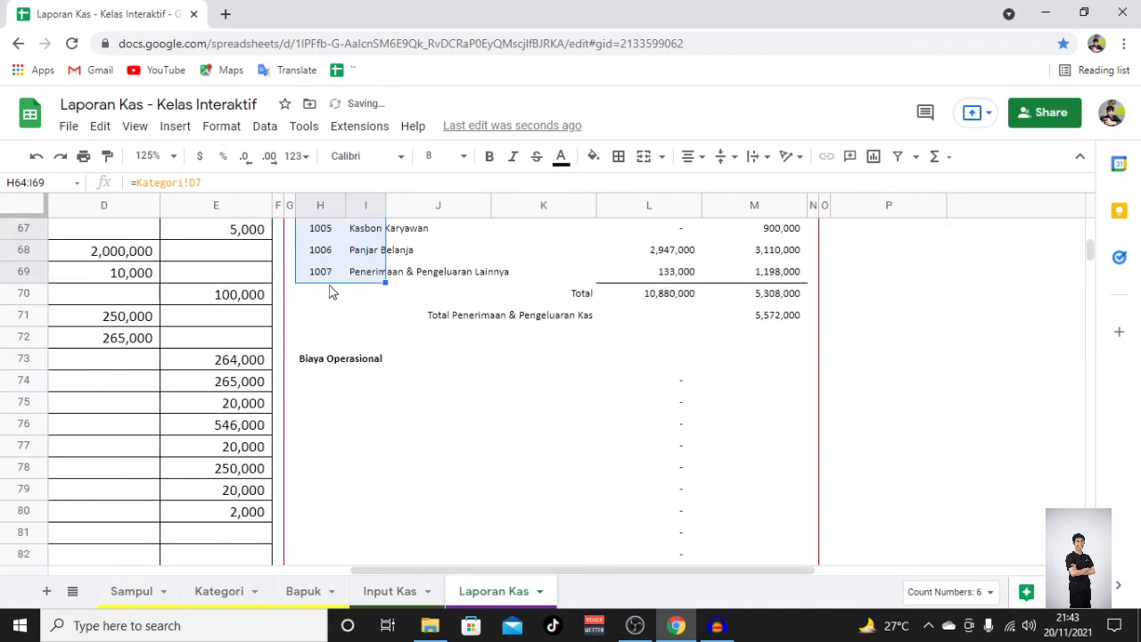
left_click(353, 278)
right_click(355, 280)
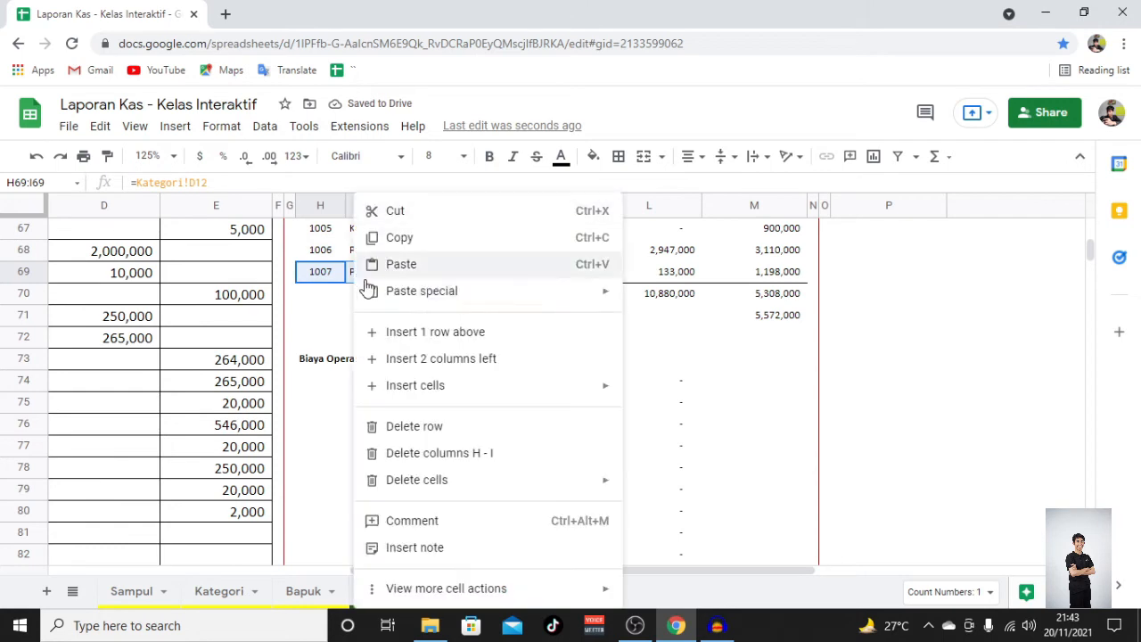
left_click(408, 236)
right_click(324, 366)
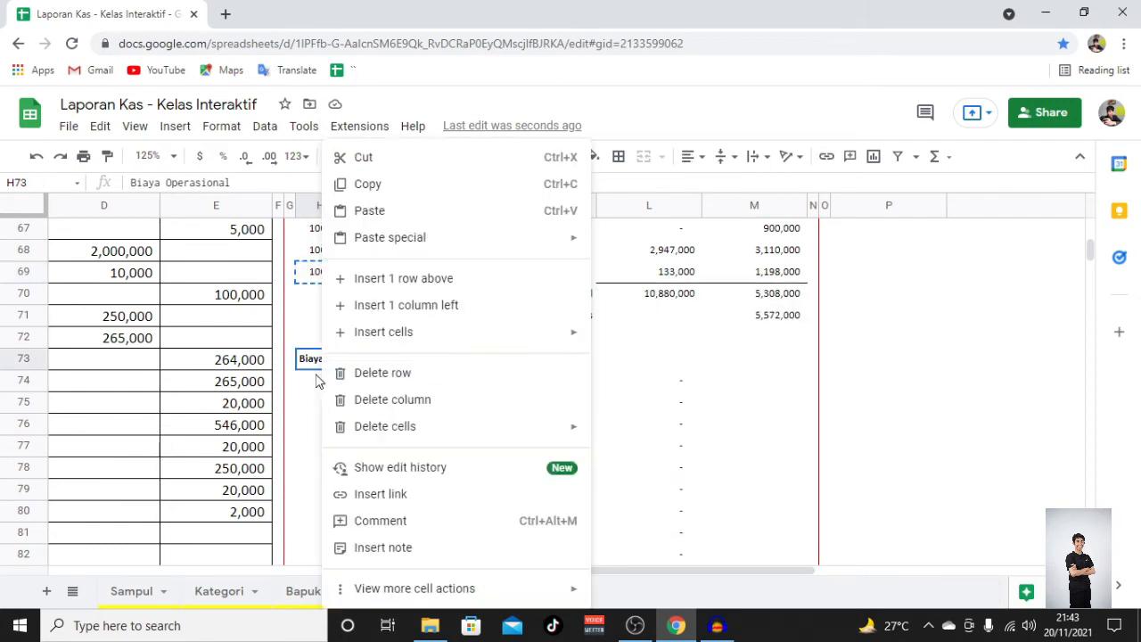
left_click(313, 389)
right_click(313, 389)
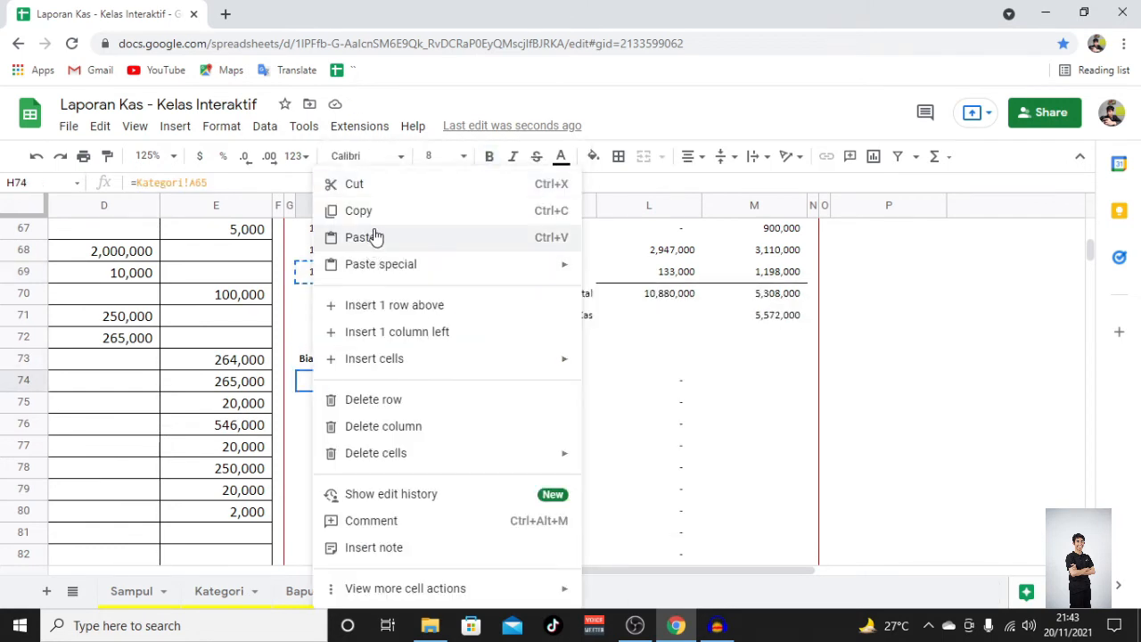
left_click(373, 236)
Step: Relink the first Biaya Operasional category number, cell H74, to Kategori!D13
double_click(331, 272)
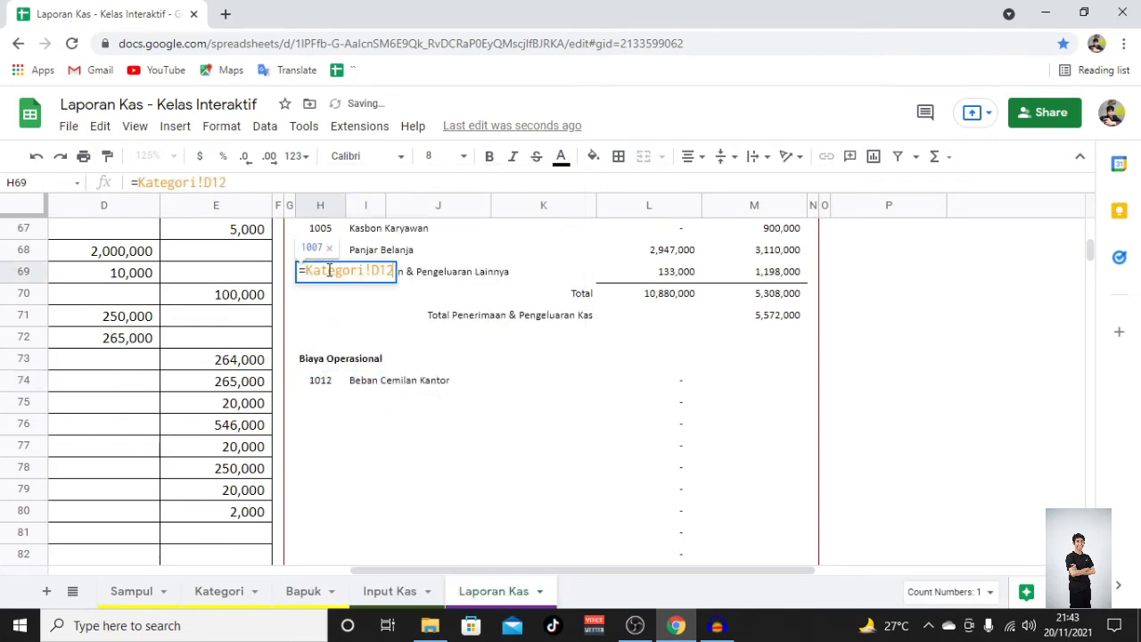
double_click(316, 390)
left_click_drag(390, 378, 403, 387)
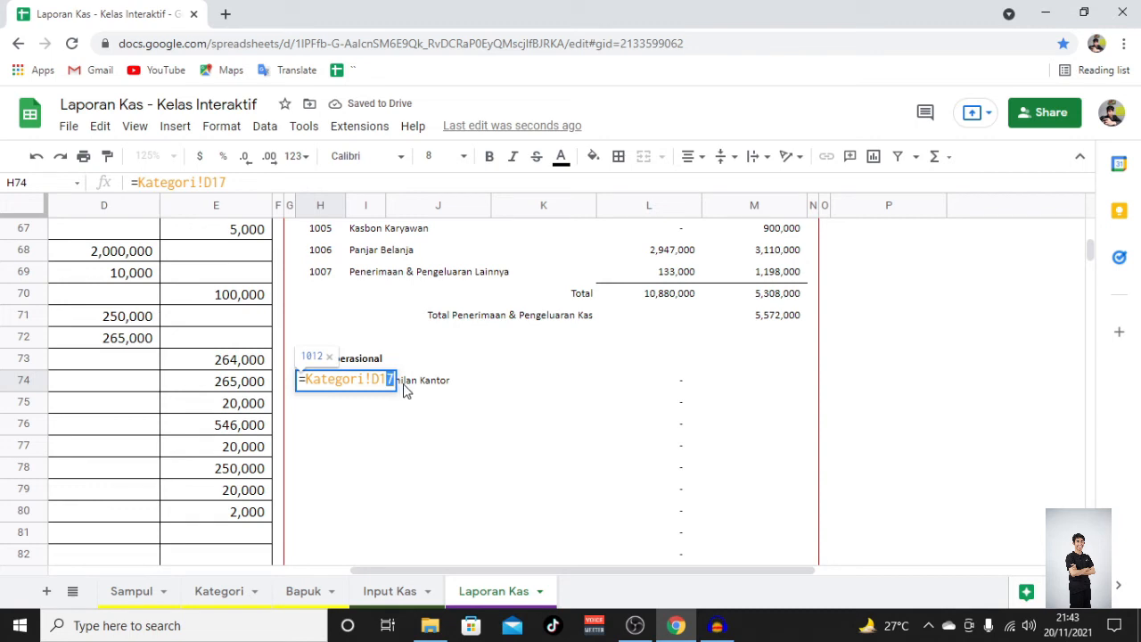
type("3")
key("Return")
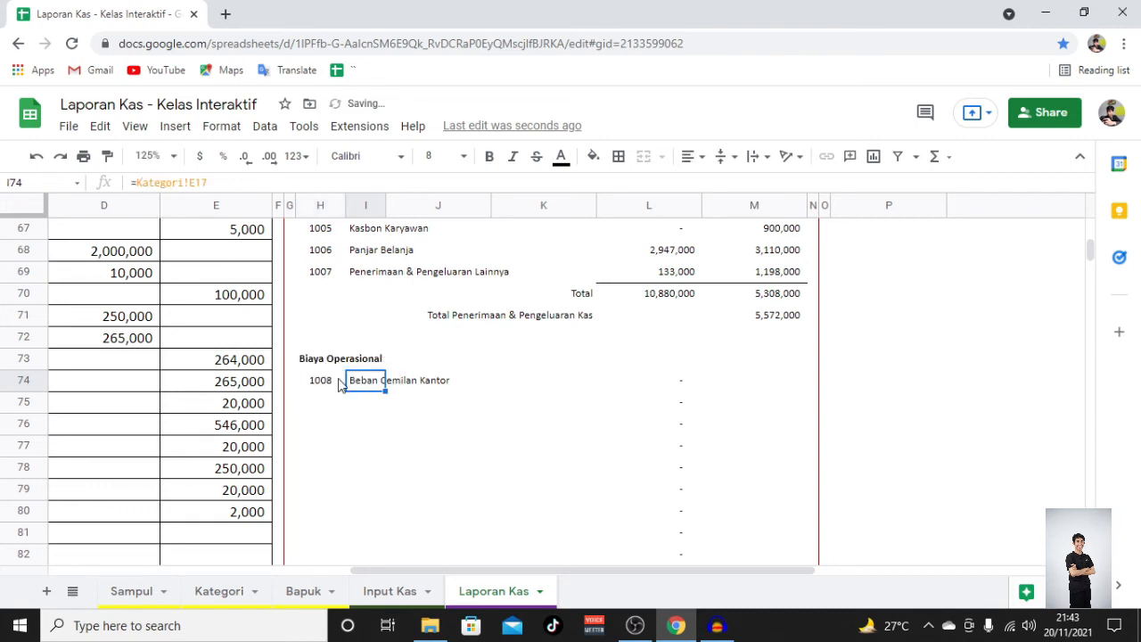
Step: Copy the category number in H74 and paste only its formula into the category name cell I74
left_click(342, 386)
right_click(321, 388)
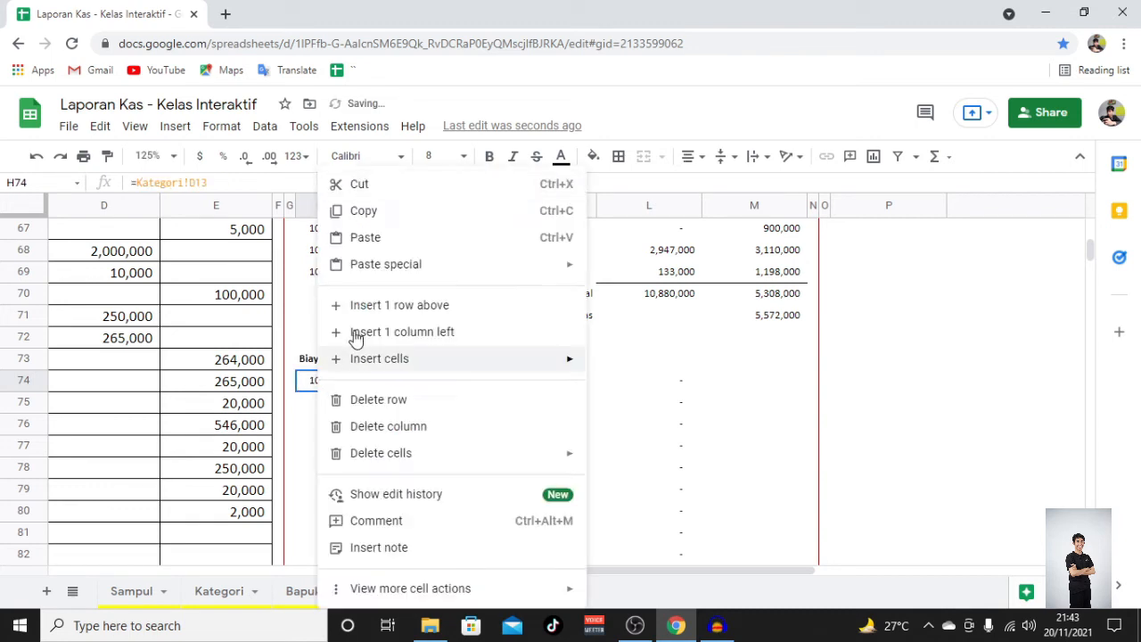
left_click(370, 211)
right_click(369, 387)
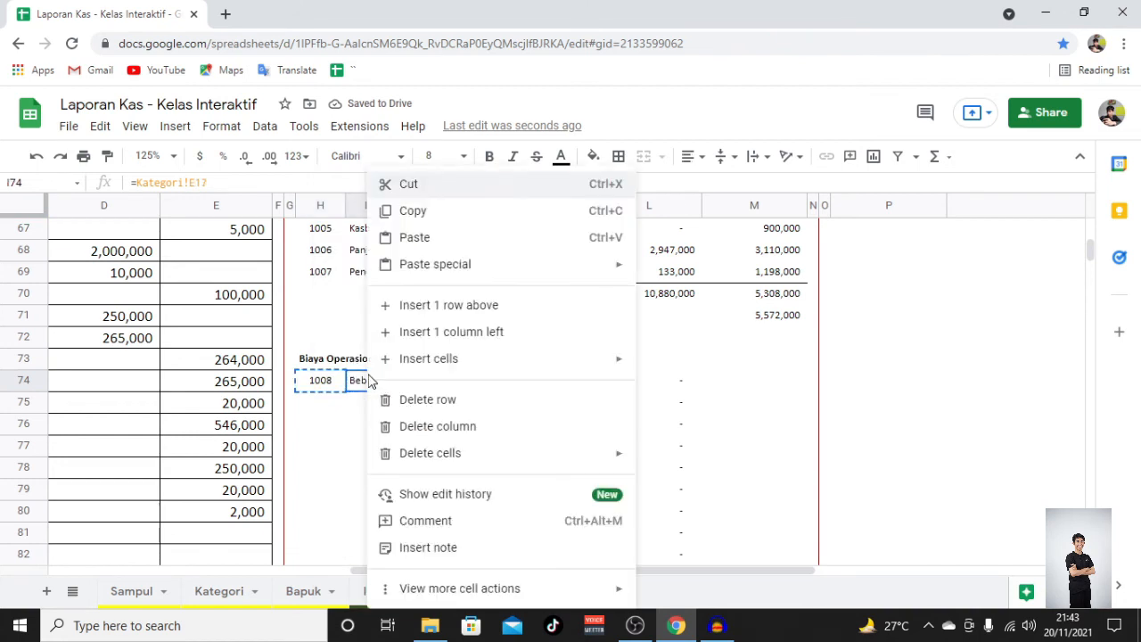
mouse_move(428, 267)
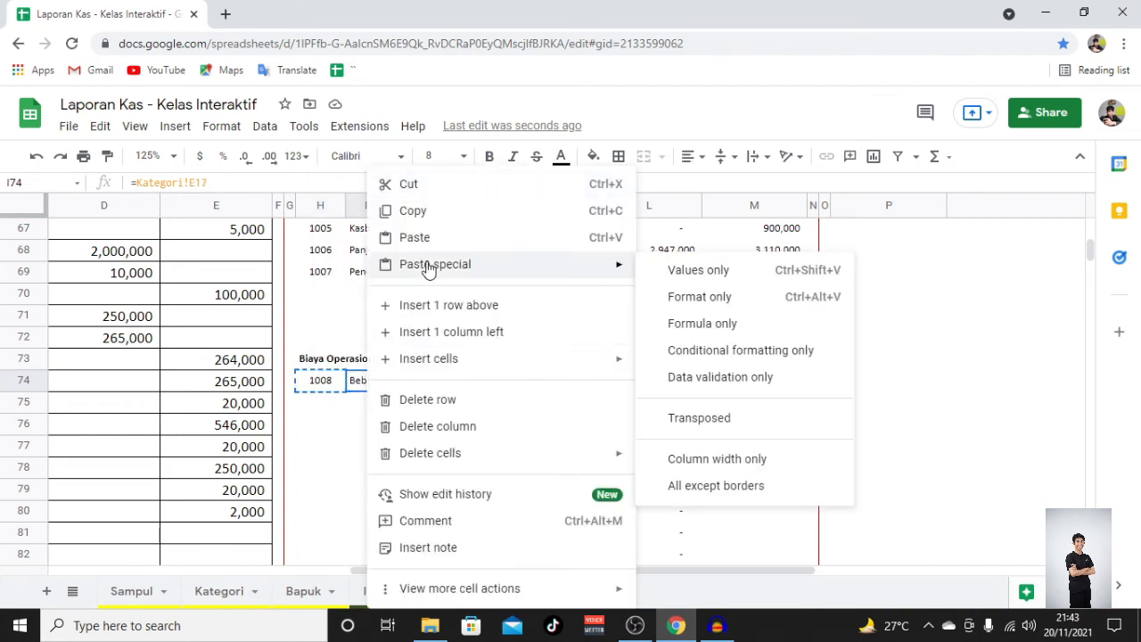
left_click(709, 325)
Step: Fill the Biaya Operasional category number and name formulas in H74:I74 down through row 87
left_click_drag(330, 383, 410, 505)
scroll(383, 450, "down", 3)
scroll(384, 451, "down", 1)
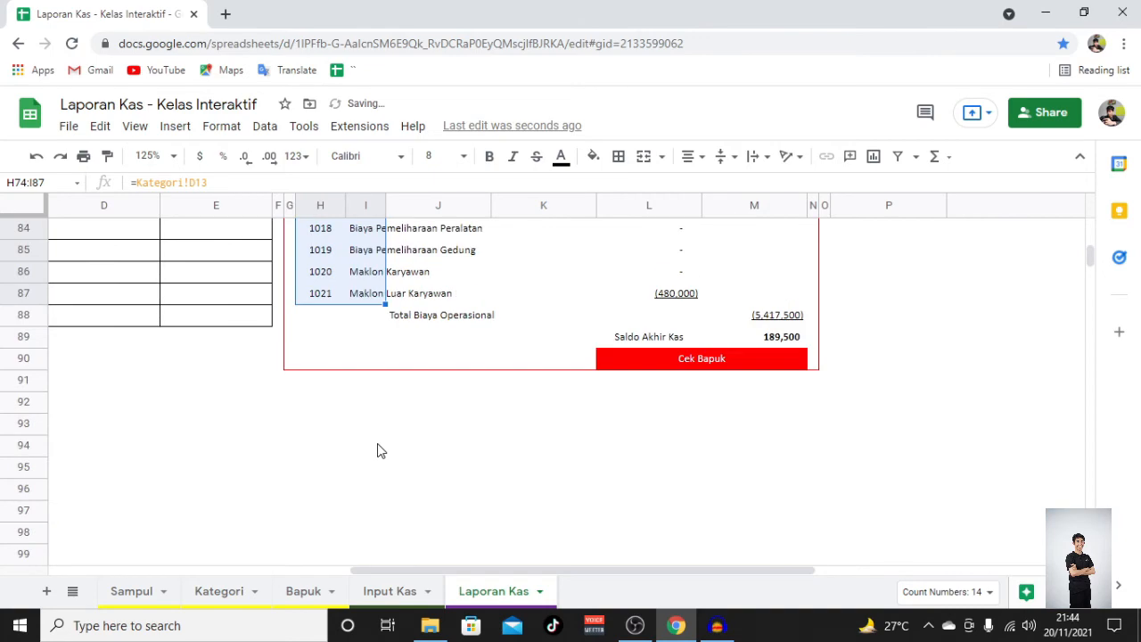
Step: Replace the Penjualan Di Toko amount formula in L59 with a new SUMIFS using Input Kas's second Penerimaan column, M:M, as the sum range
scroll(376, 450, "up", 7)
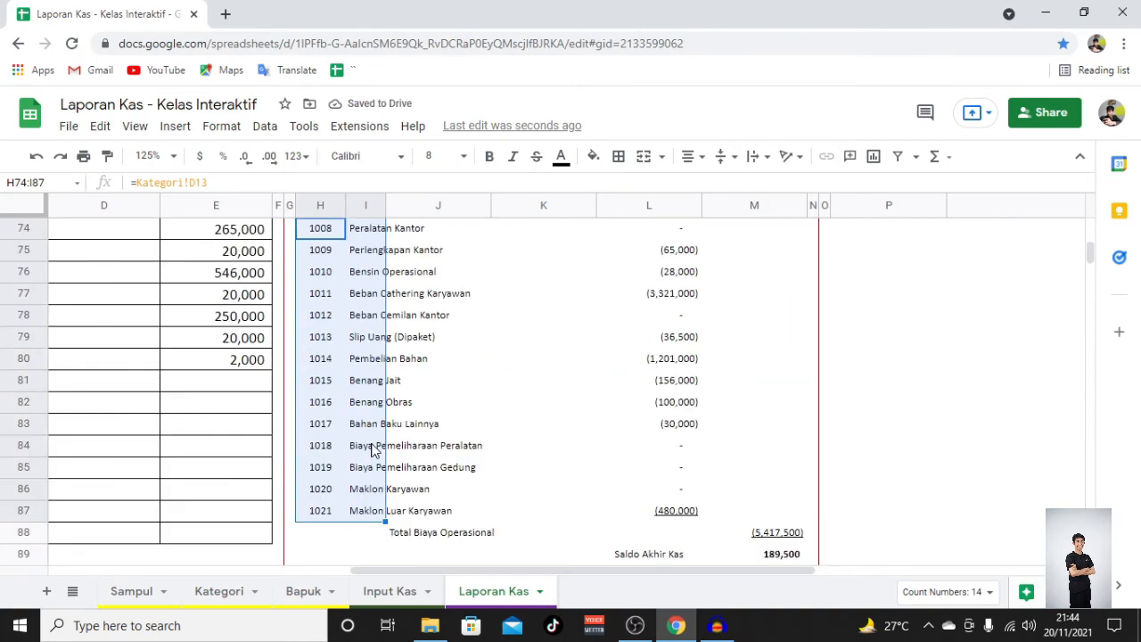
scroll(568, 288, "up", 3)
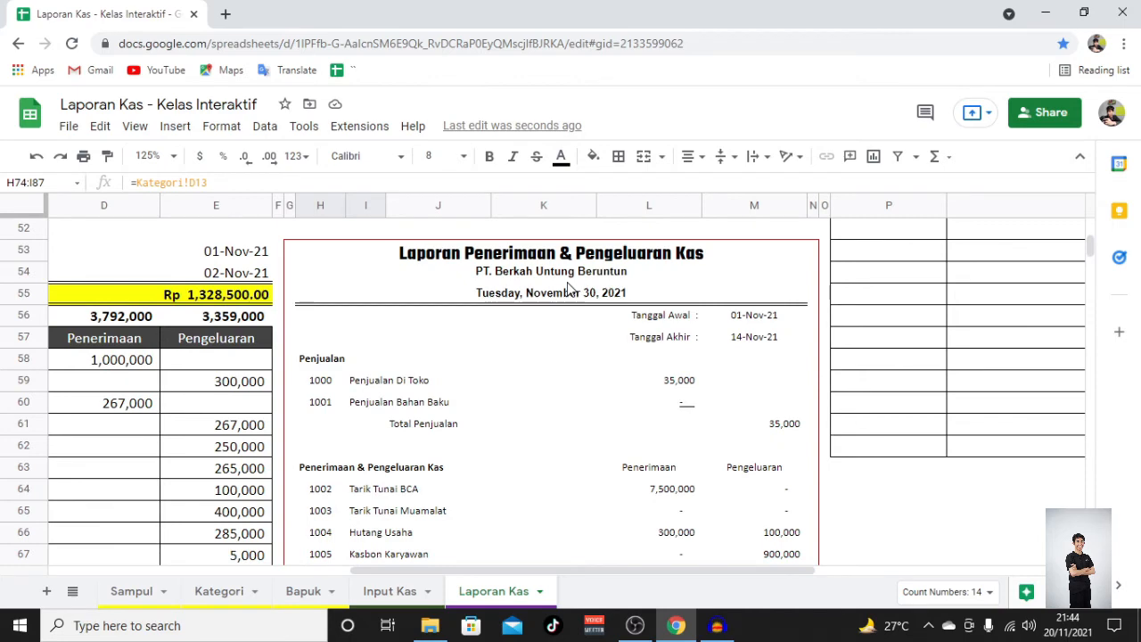
scroll(718, 390, "down", 2)
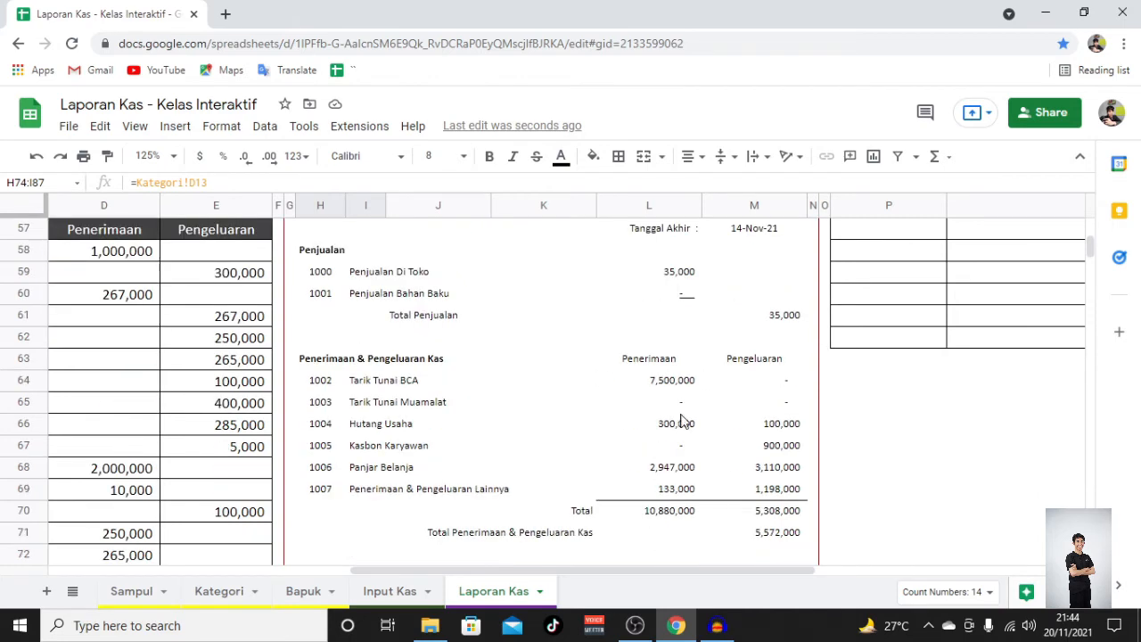
scroll(409, 344, "down", 2)
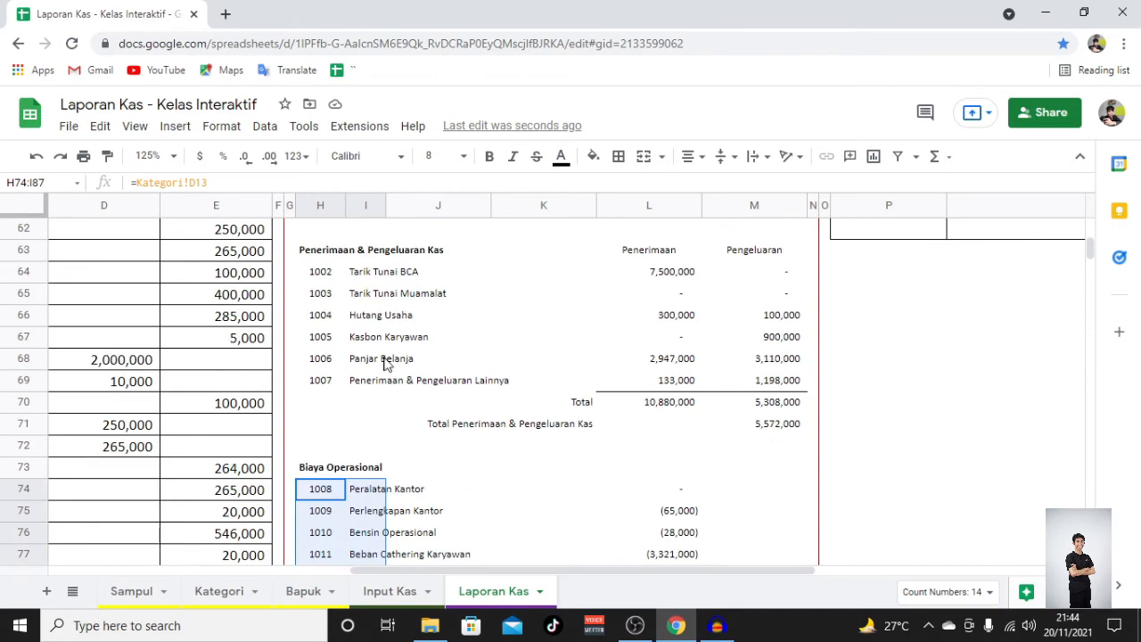
scroll(457, 395, "up", 4)
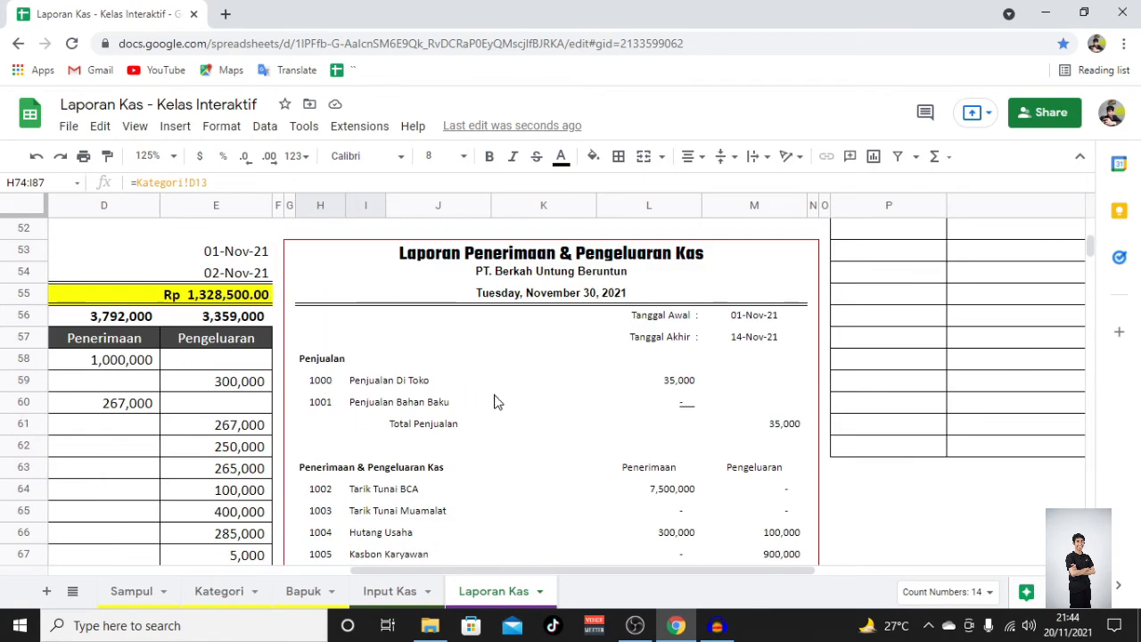
left_click(688, 384)
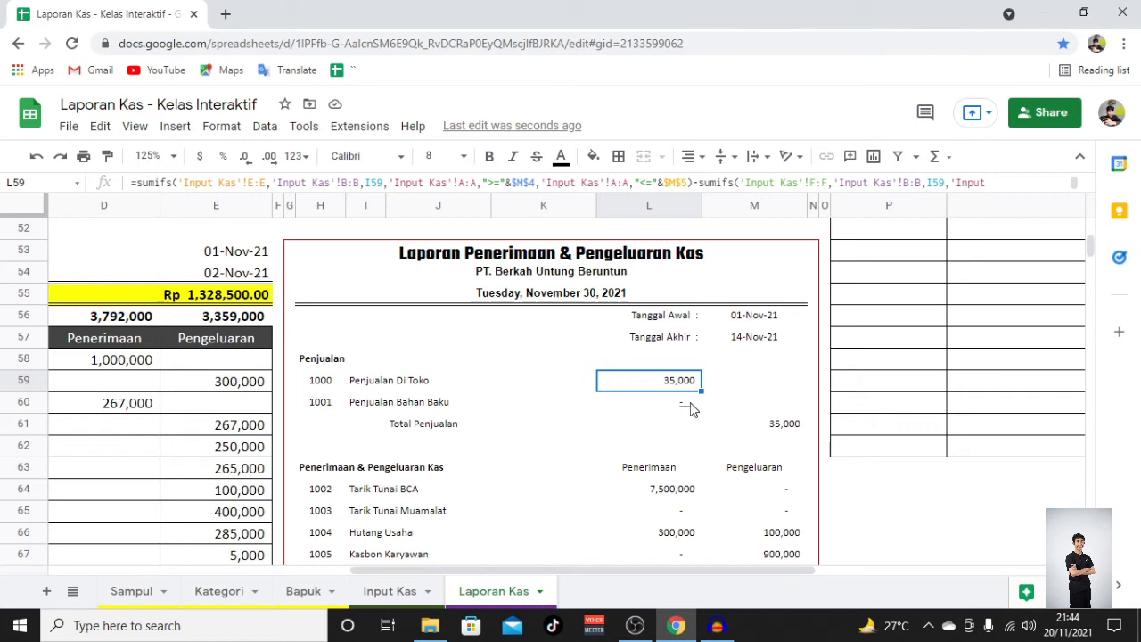
key("Delete")
type("=")
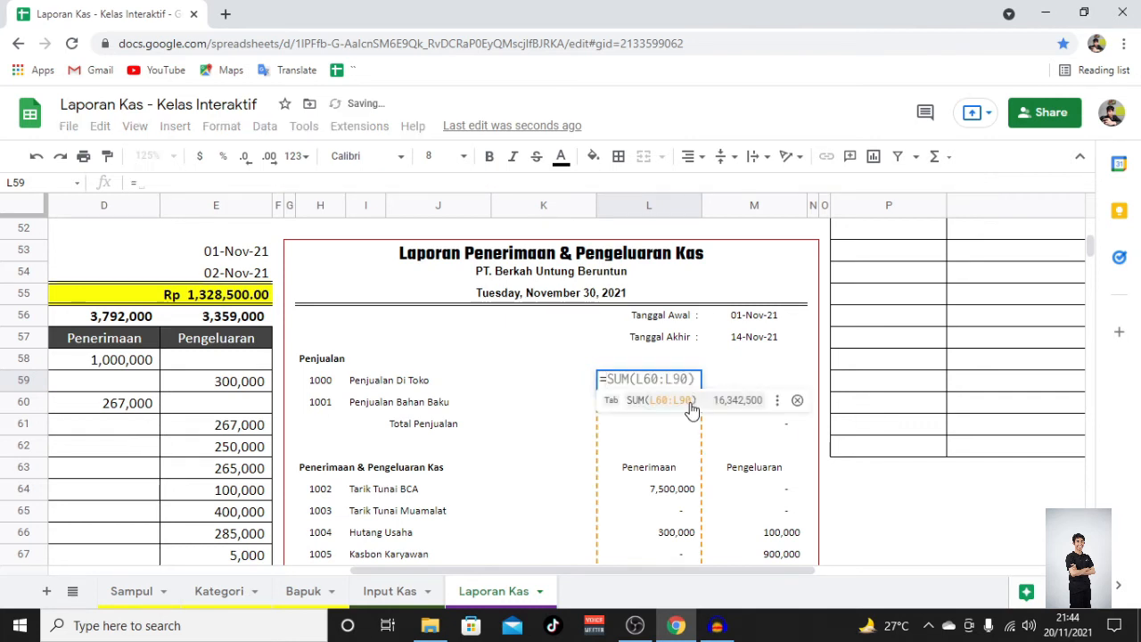
type("sumifs(")
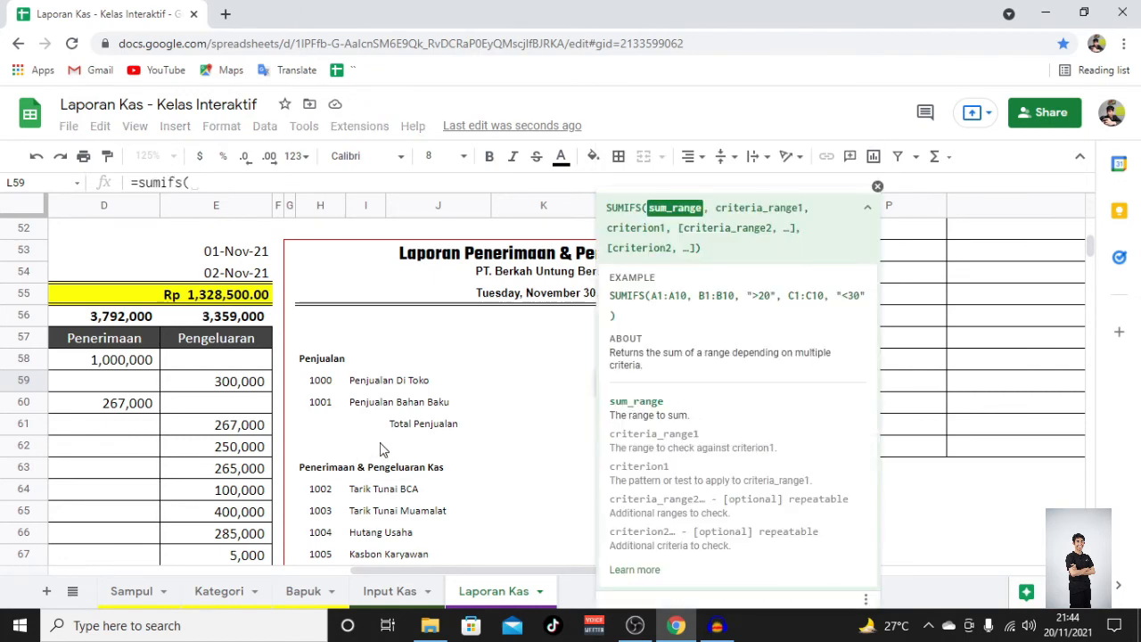
left_click(423, 339)
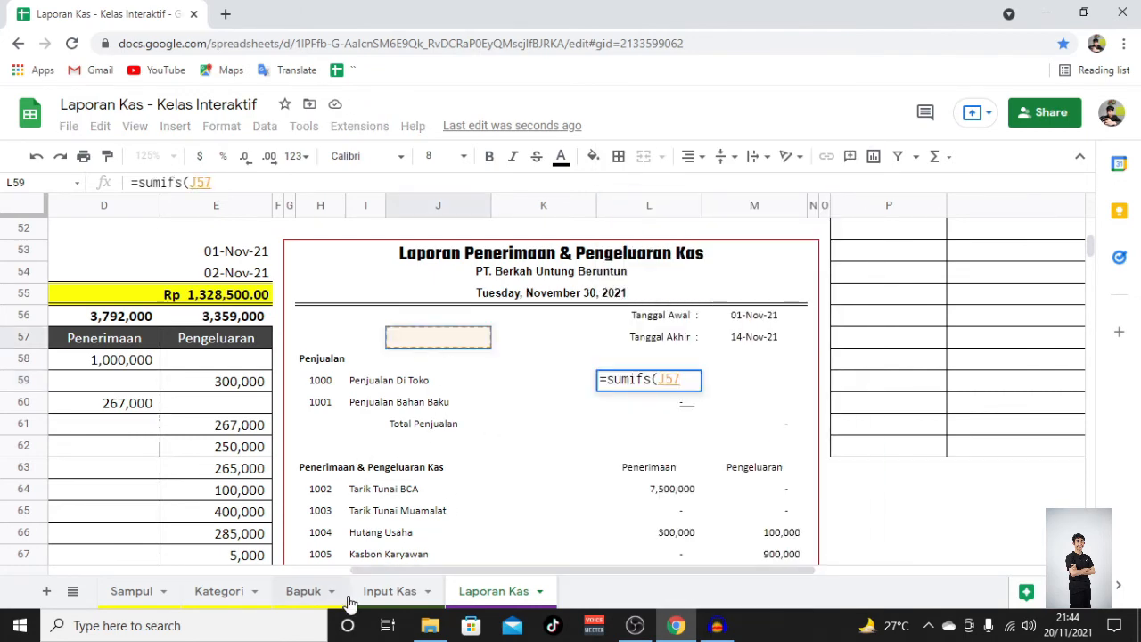
left_click(397, 593)
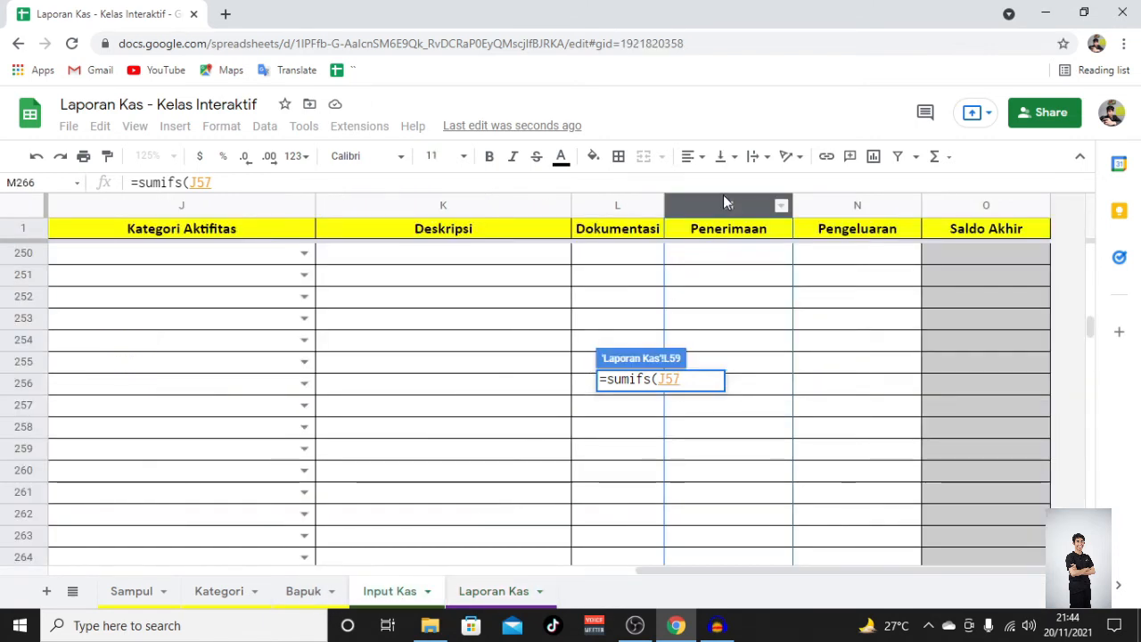
left_click(723, 203)
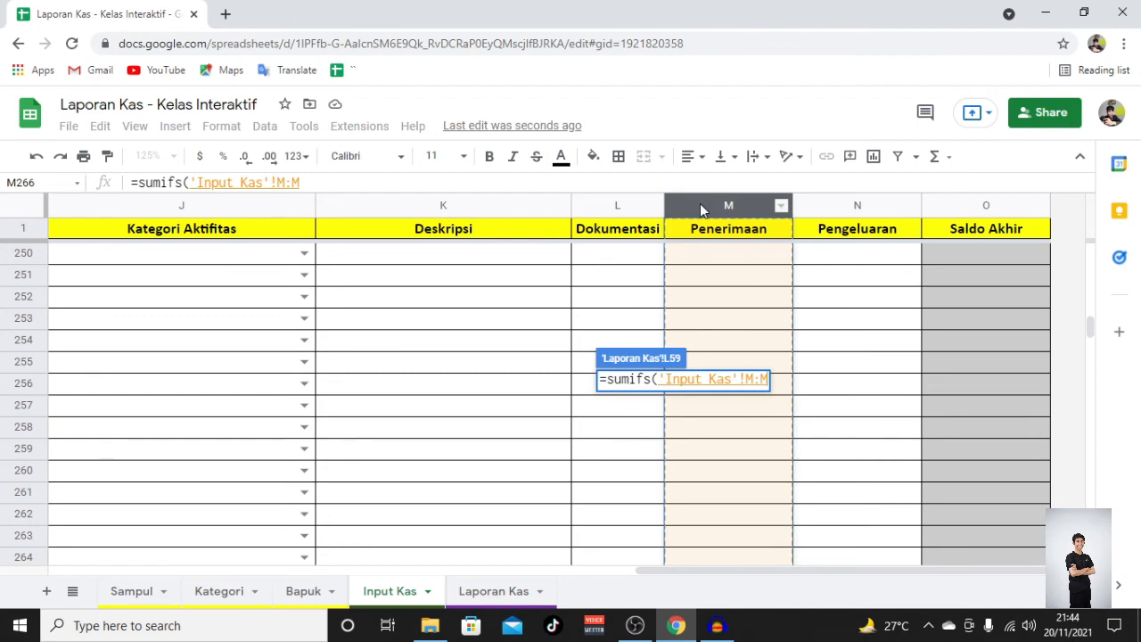
type(";")
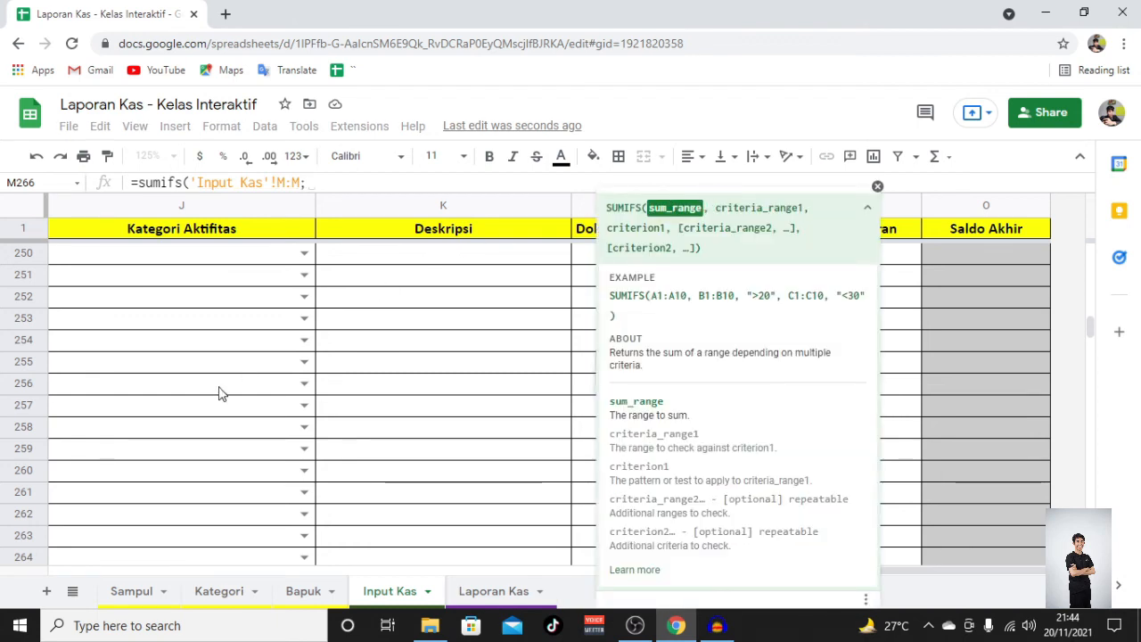
Step: Add a start-date criterion to the L59 SUMIFS: Input Kas's second Tanggal column, I:I, with ">="&M56
scroll(223, 387, "left", 5)
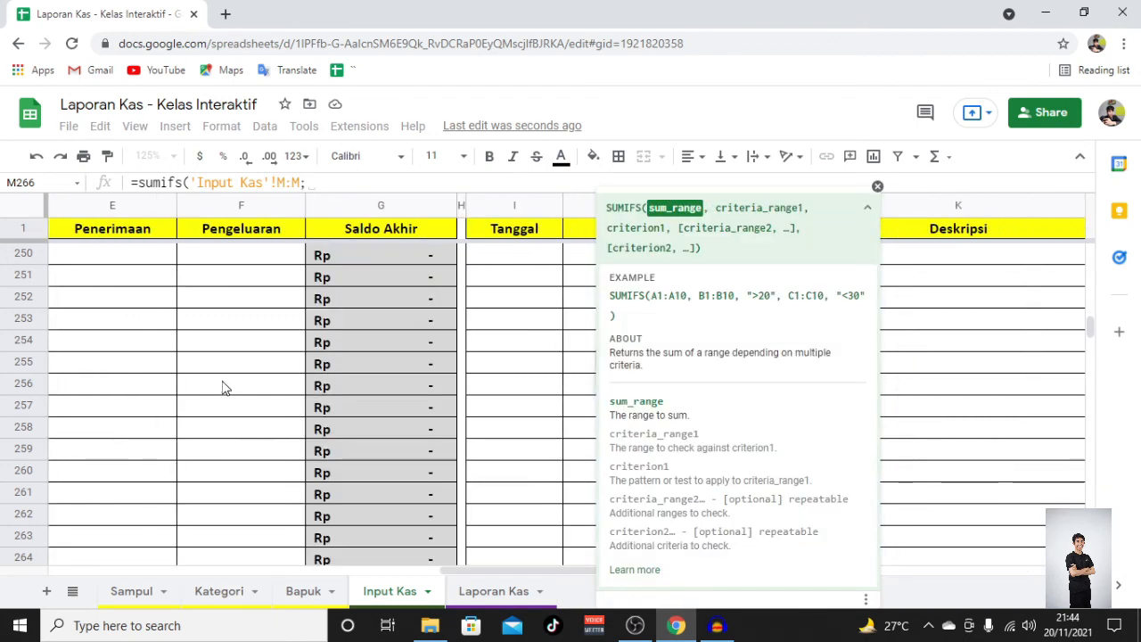
left_click(513, 206)
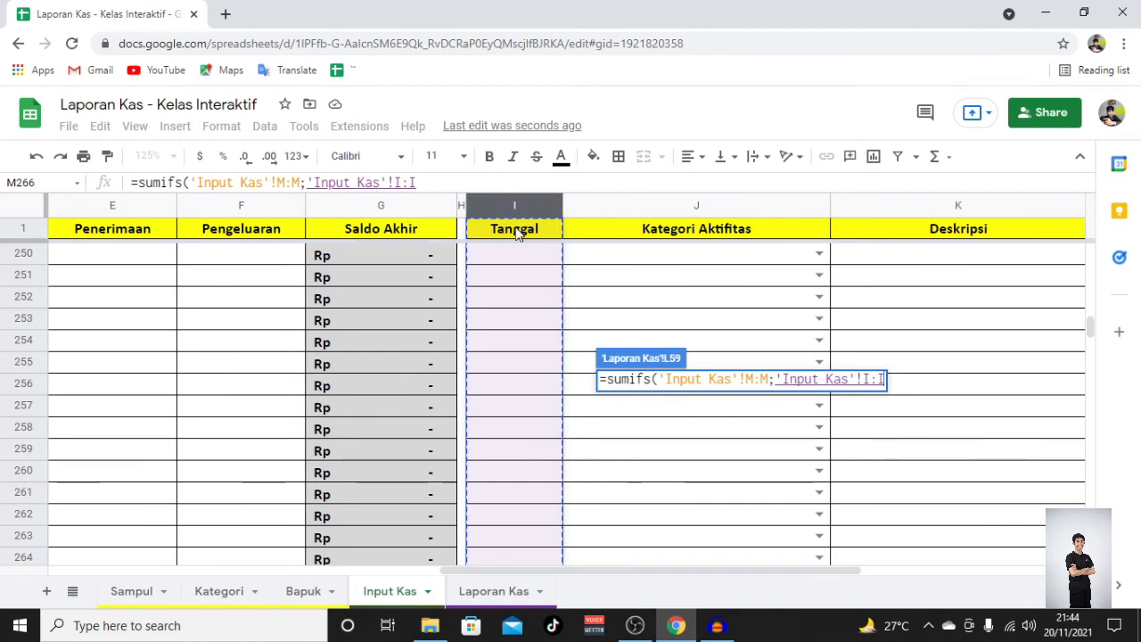
type(";")
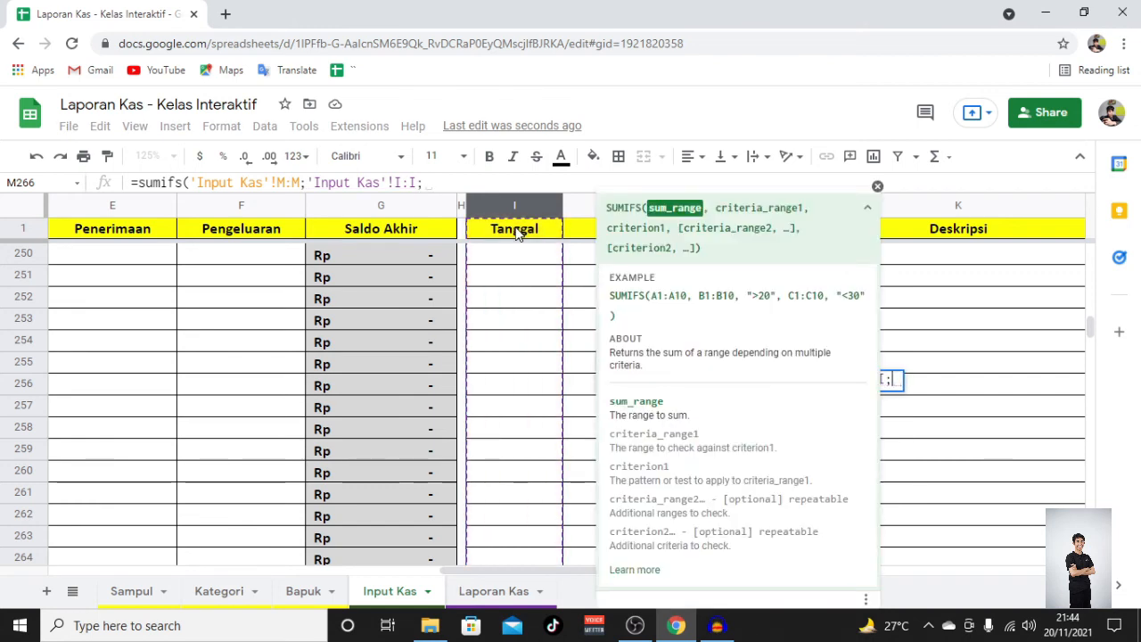
type("\"")
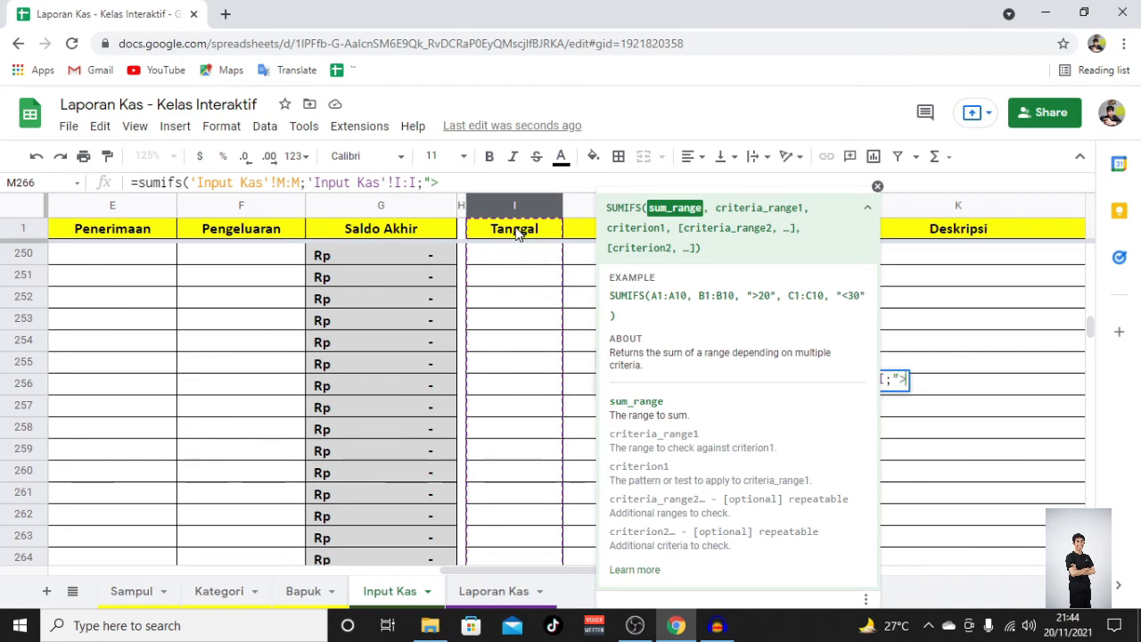
type(">=")
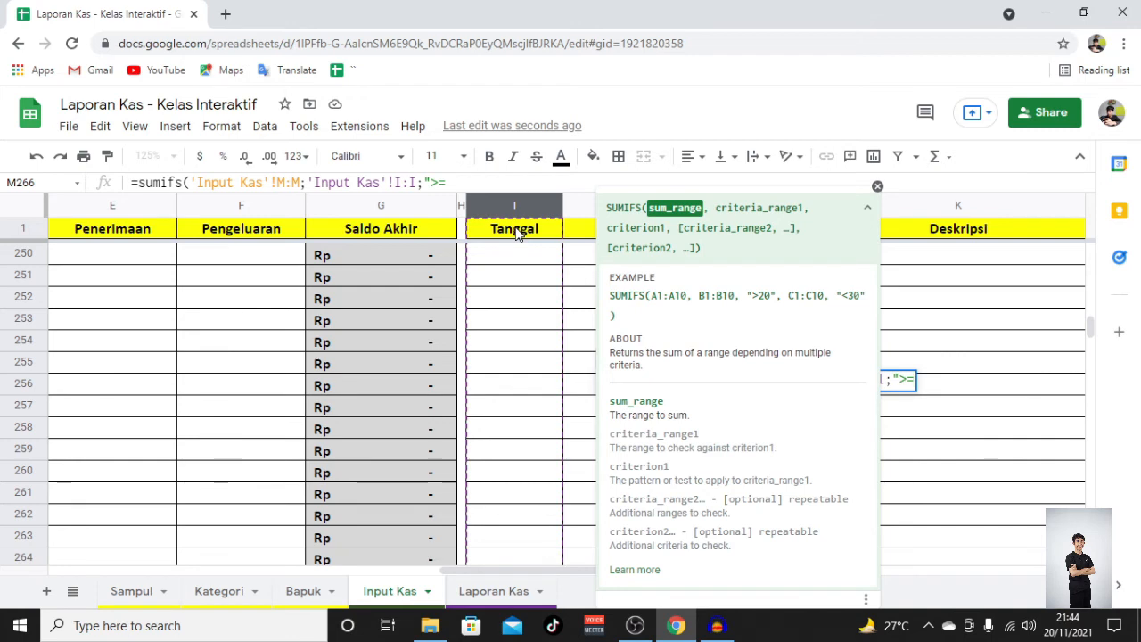
type("\"&")
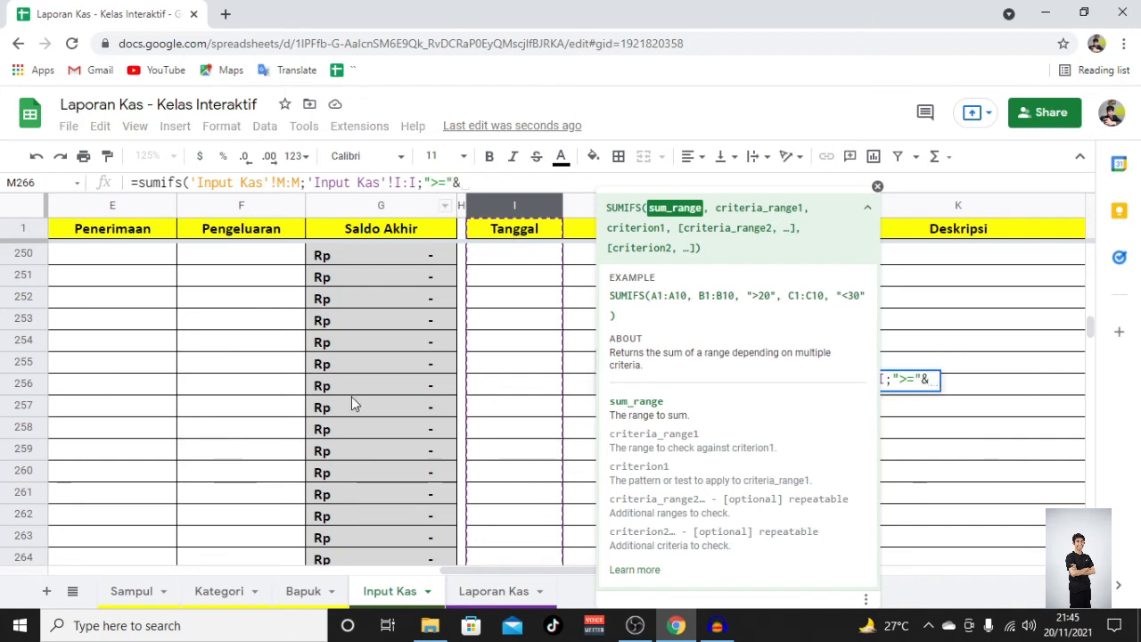
left_click(499, 591)
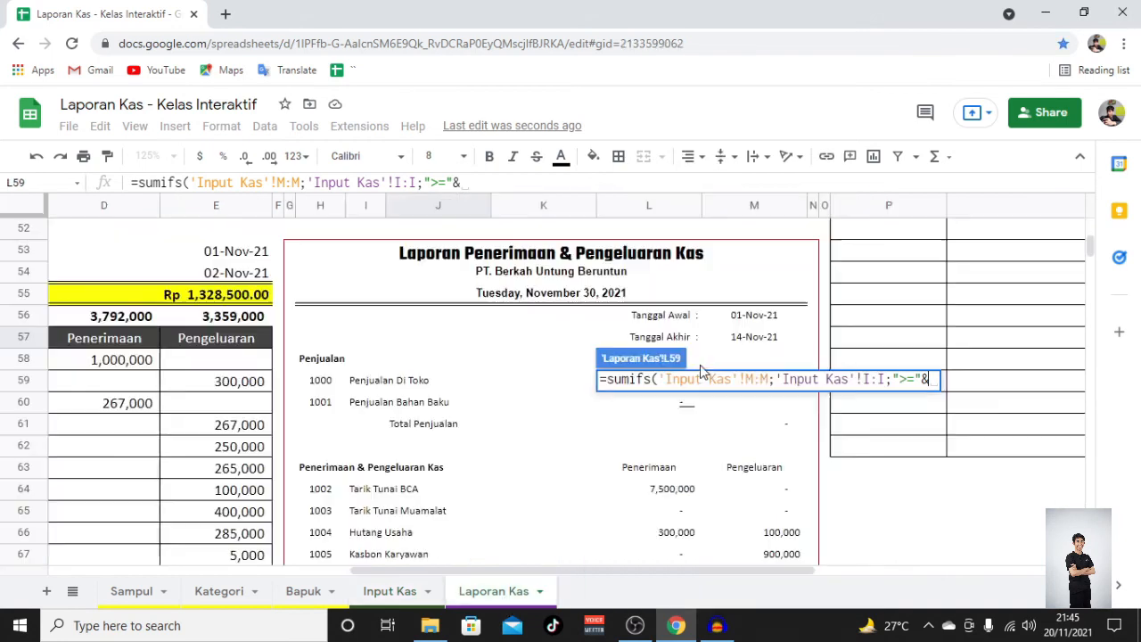
left_click(757, 317)
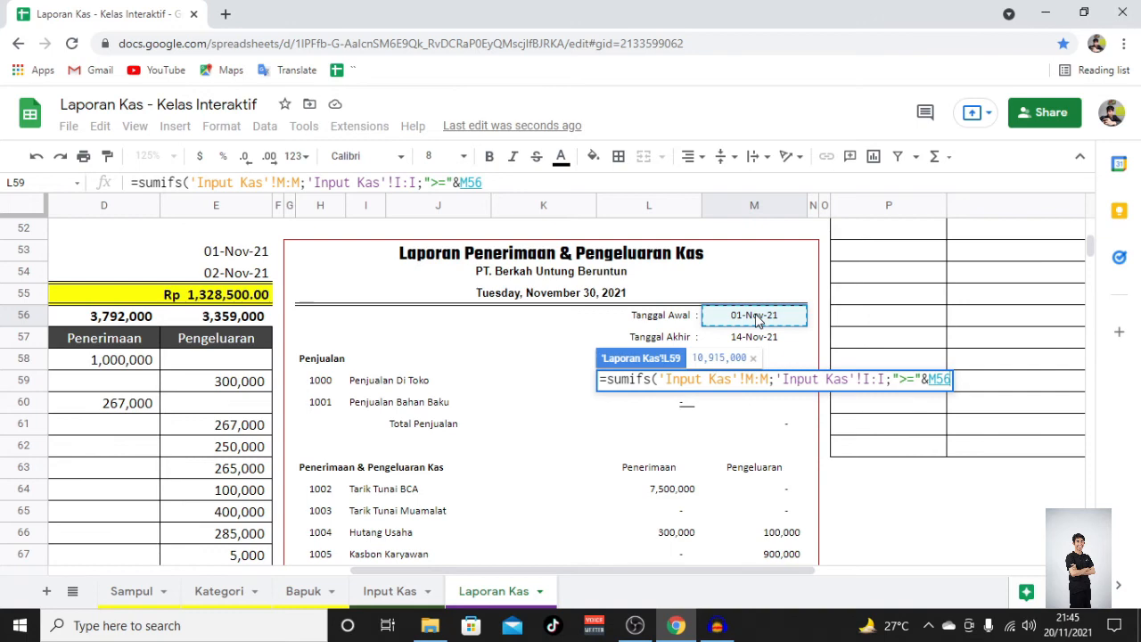
type(";")
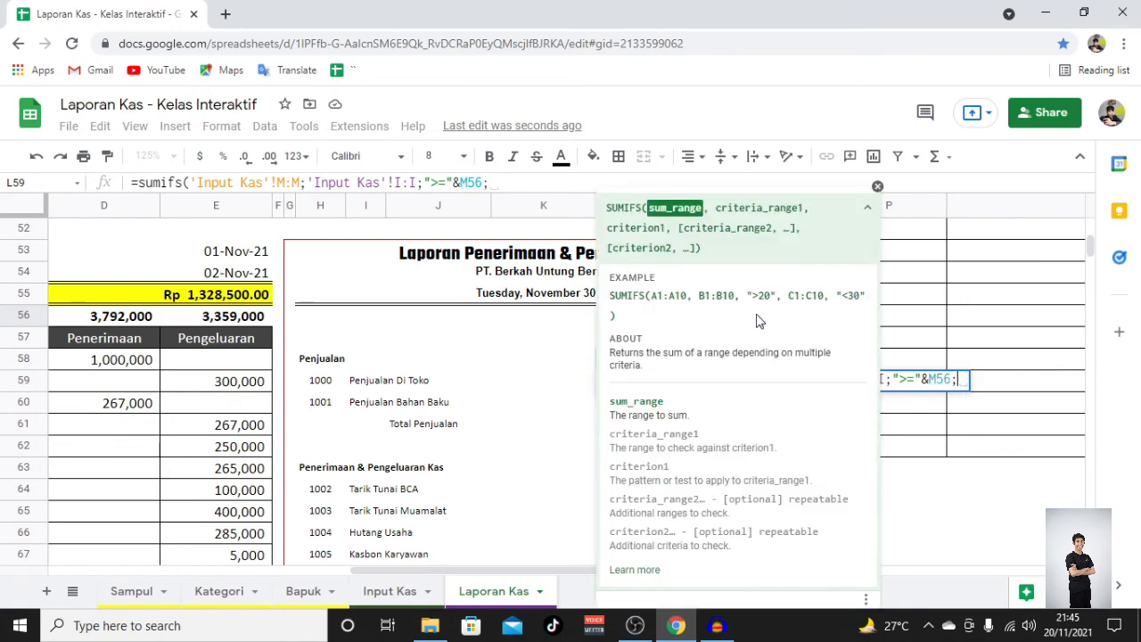
Step: Duplicate the date criterion within the L59 formula and change the copy to "<="&M57 for the end date
left_click_drag(952, 378, 920, 379)
left_click(879, 188)
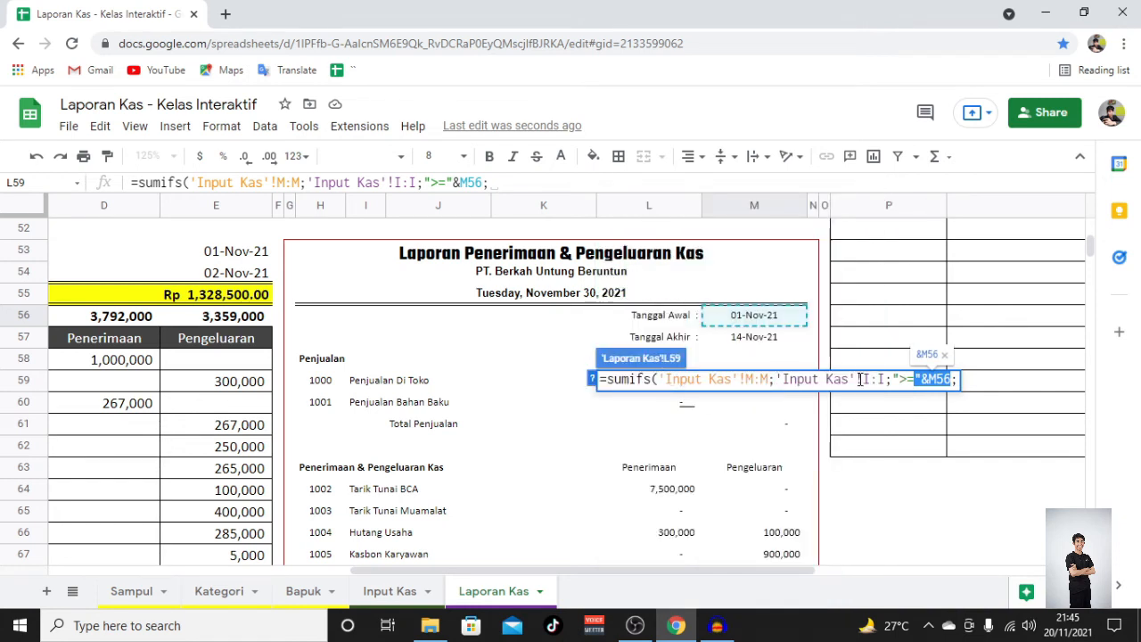
left_click(776, 381, "shift")
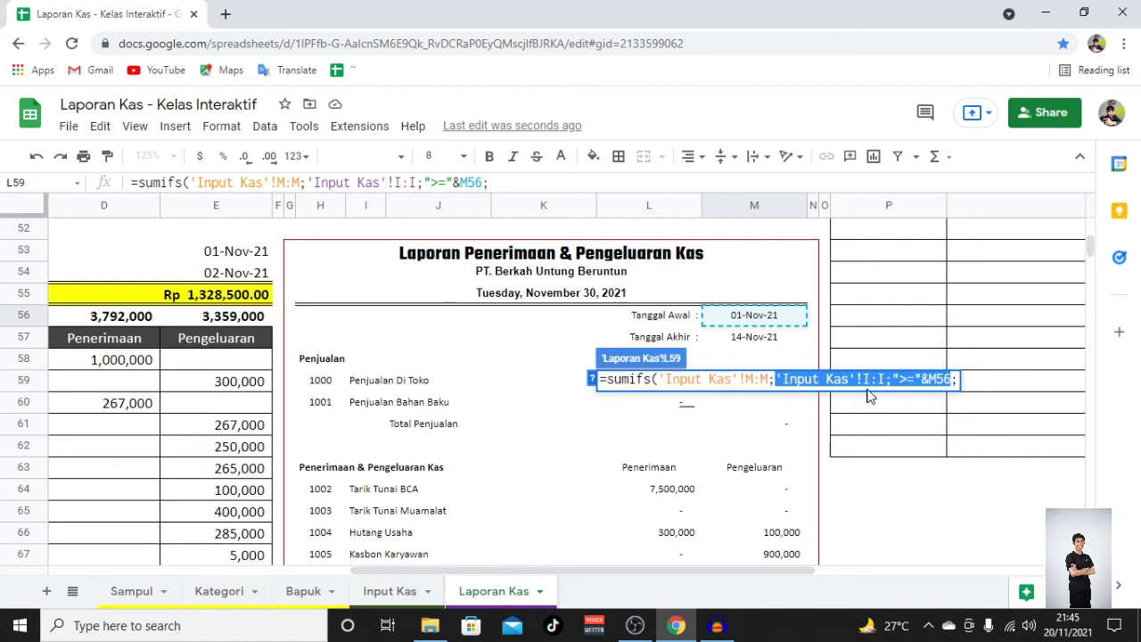
key("ctrl+c")
left_click(957, 380)
key("ctrl+v")
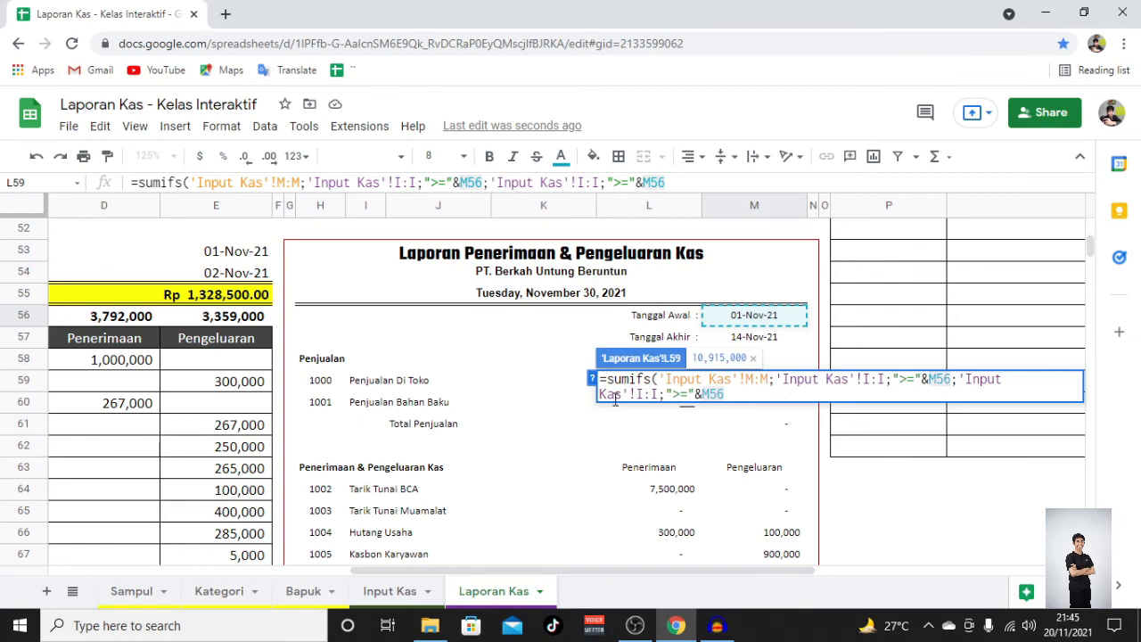
type("<")
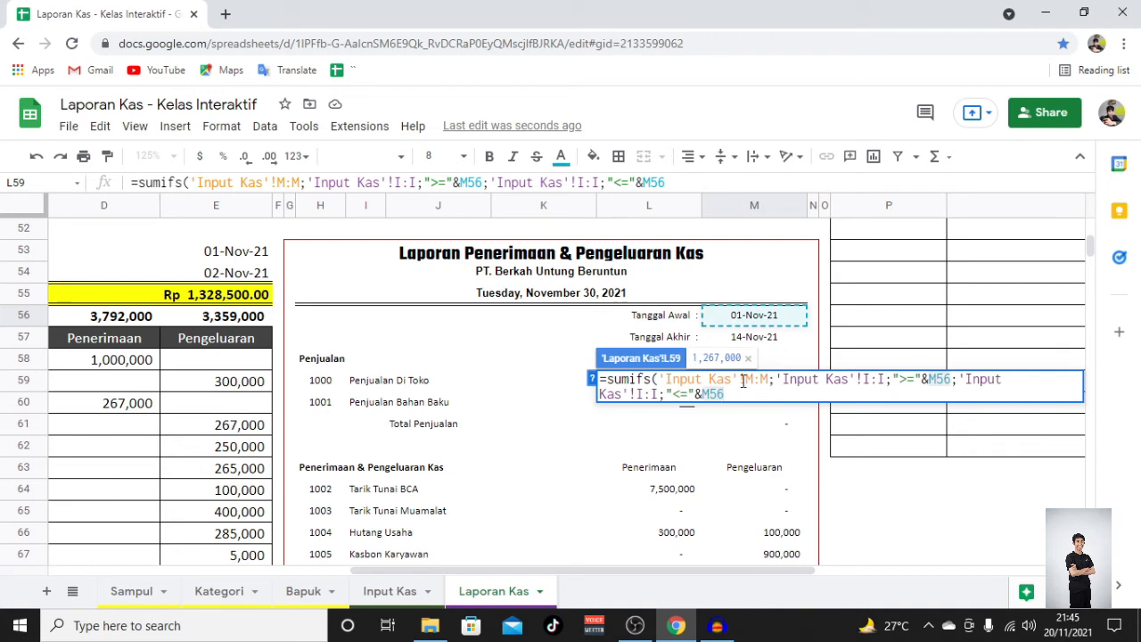
key("BackSpace")
type("7")
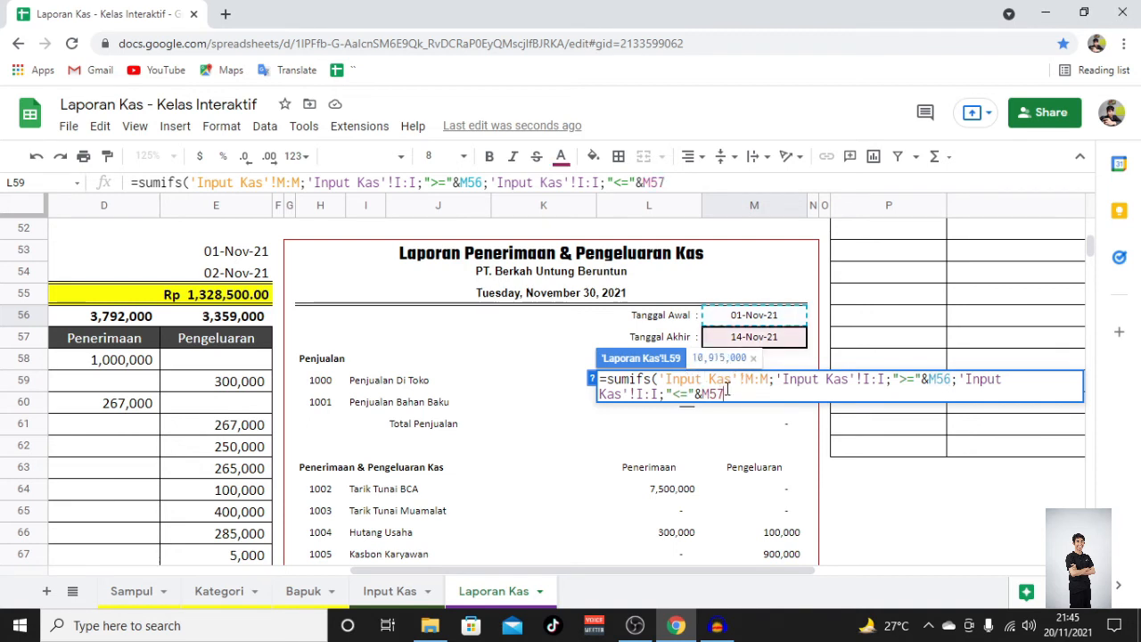
type(";")
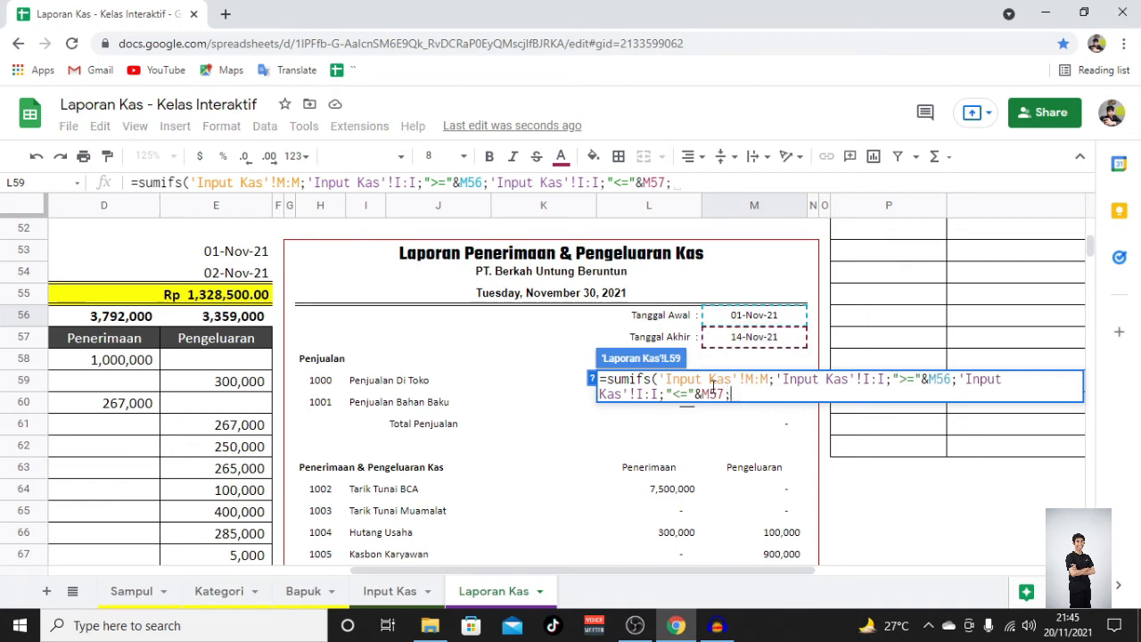
Step: Complete the L59 SUMIFS with a category criterion matching Input Kas's Kategori Aktifitas column, J:J, to I59
left_click(420, 594)
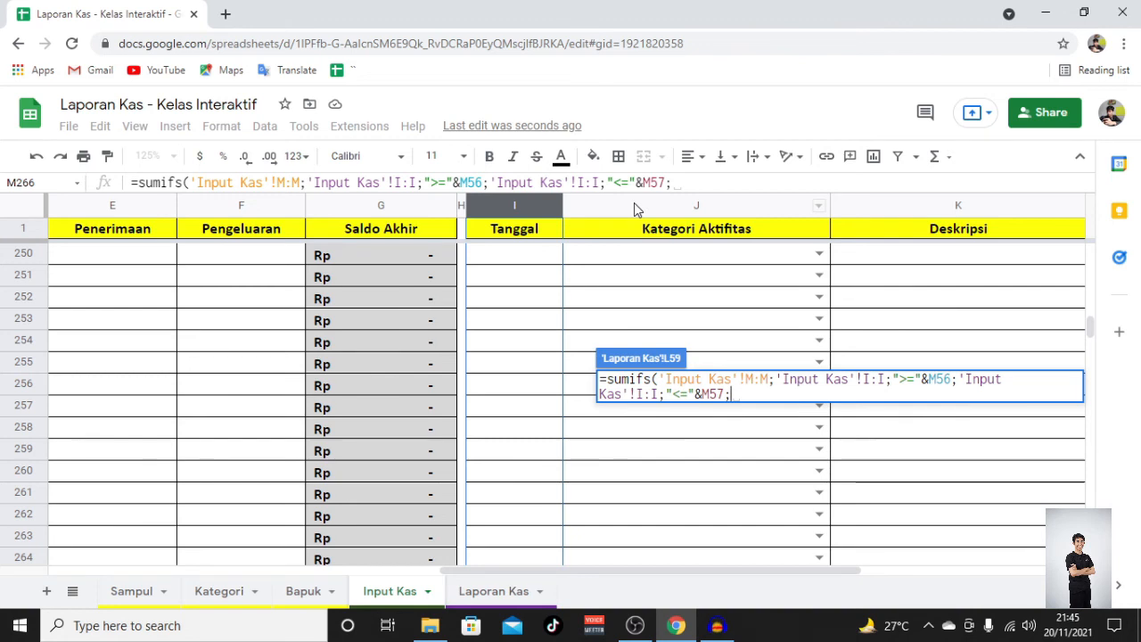
left_click(635, 203)
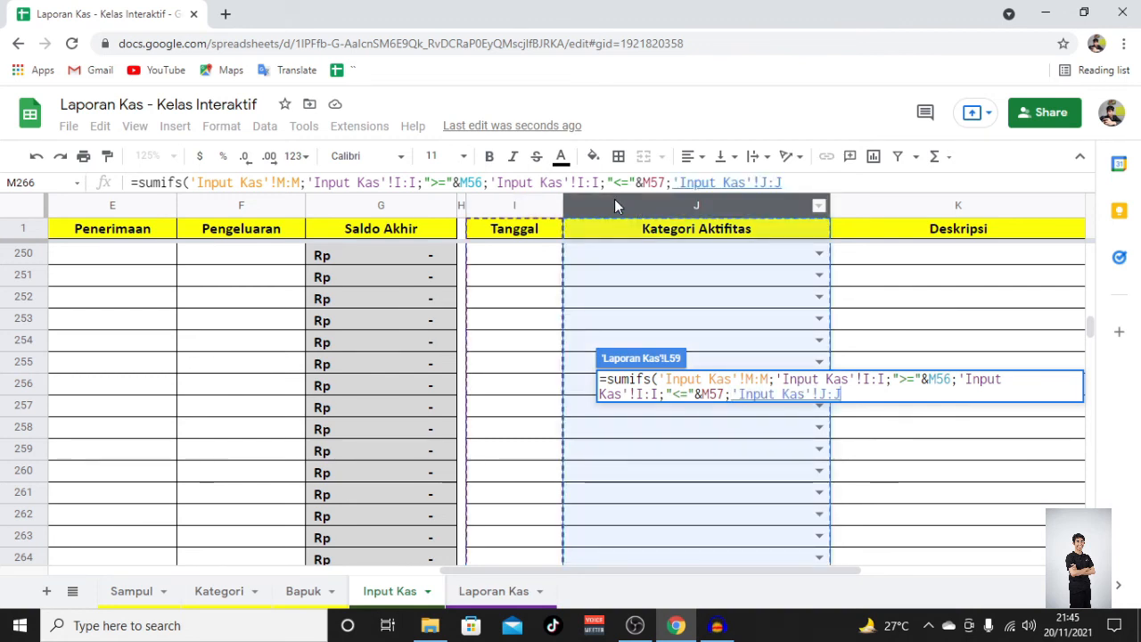
type(";")
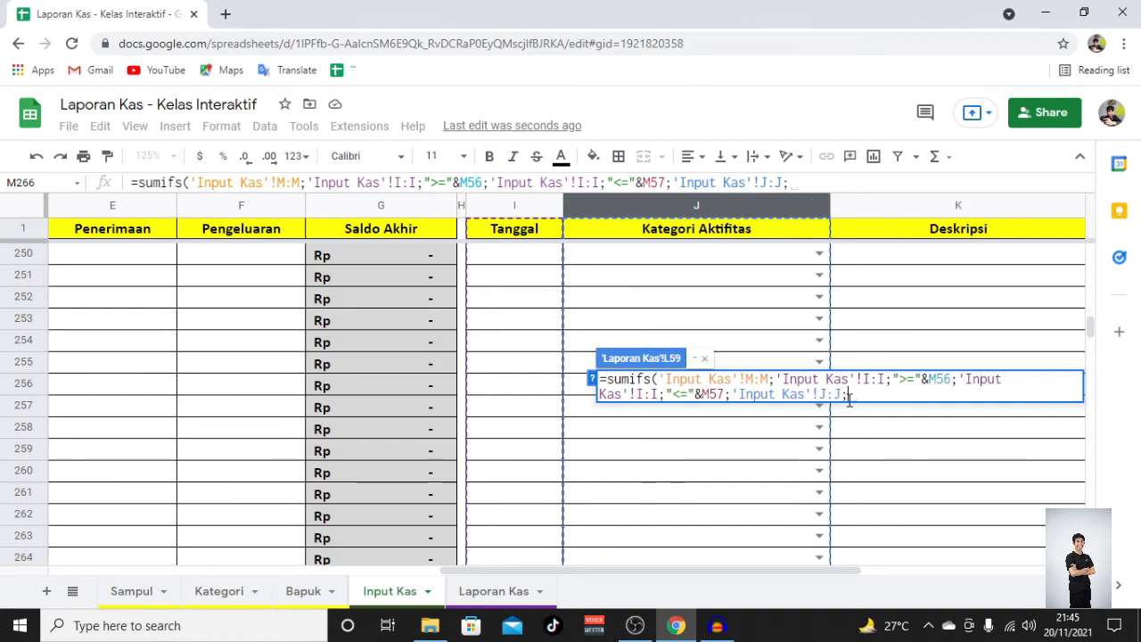
left_click(481, 588)
left_click(368, 382)
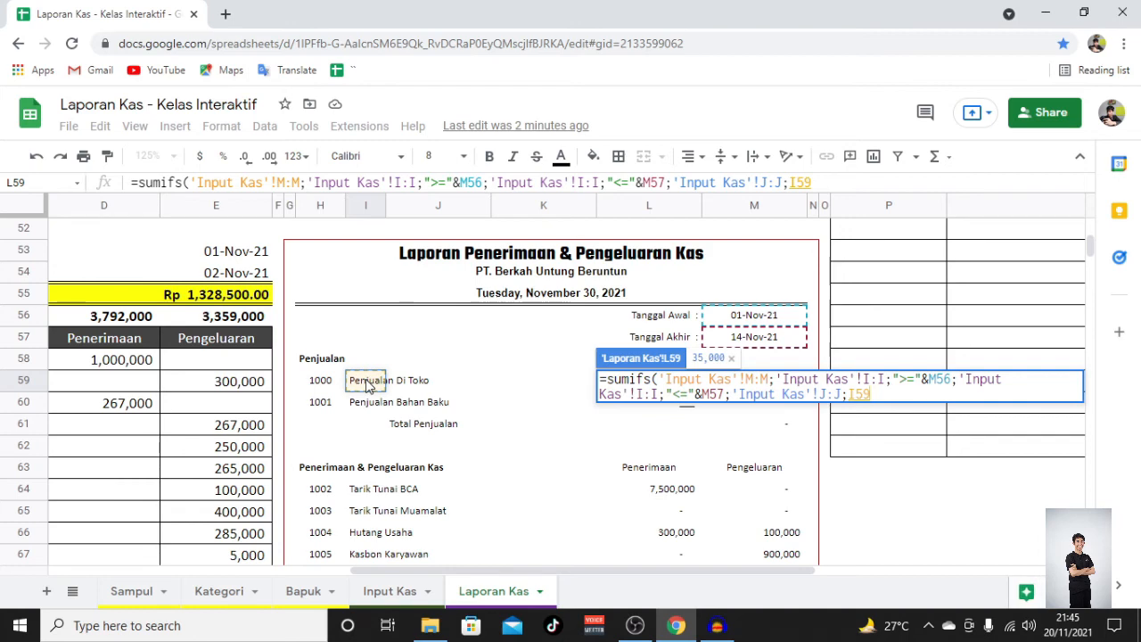
key("Return")
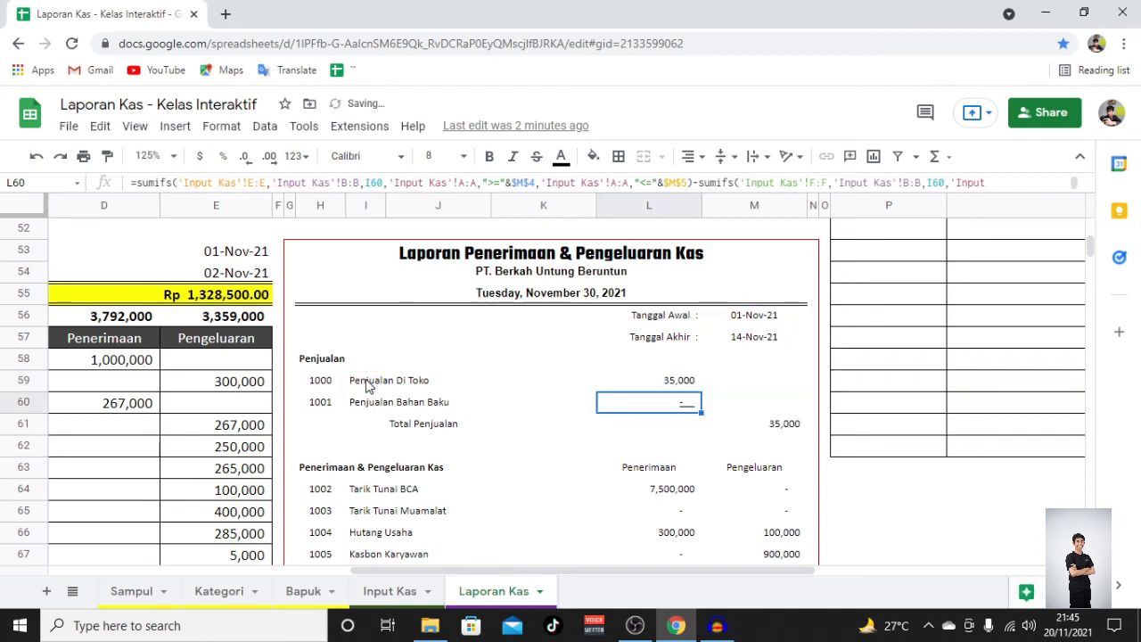
Step: Extend the L59 formula to subtract a copy of its SUMIFS that sums Input Kas's Pengeluaran column, N:N
key("Up")
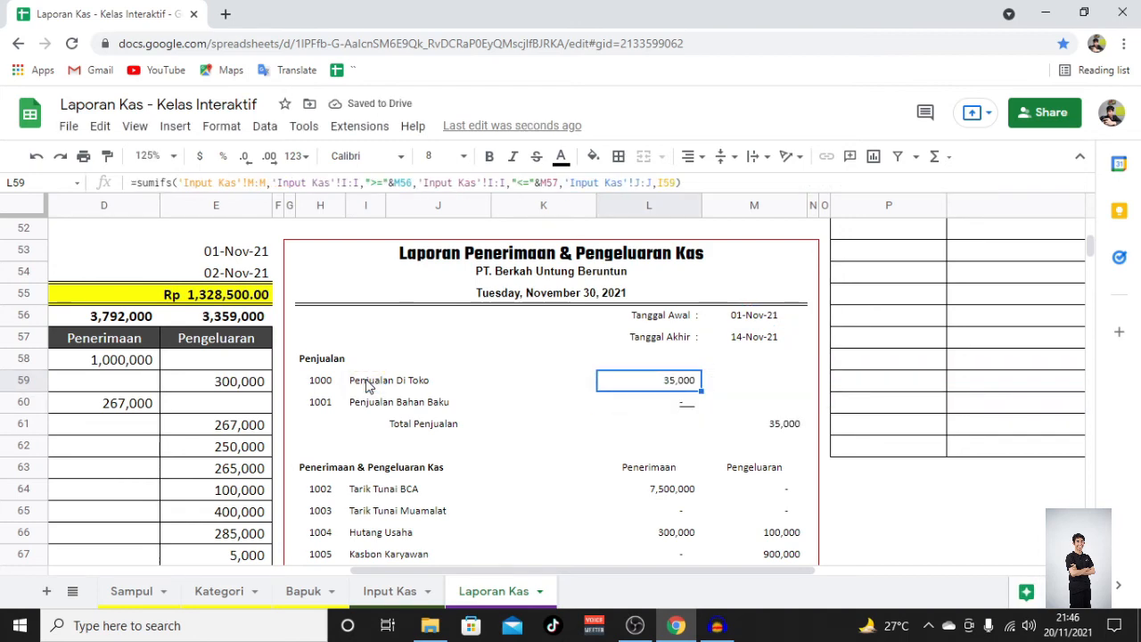
key("F2")
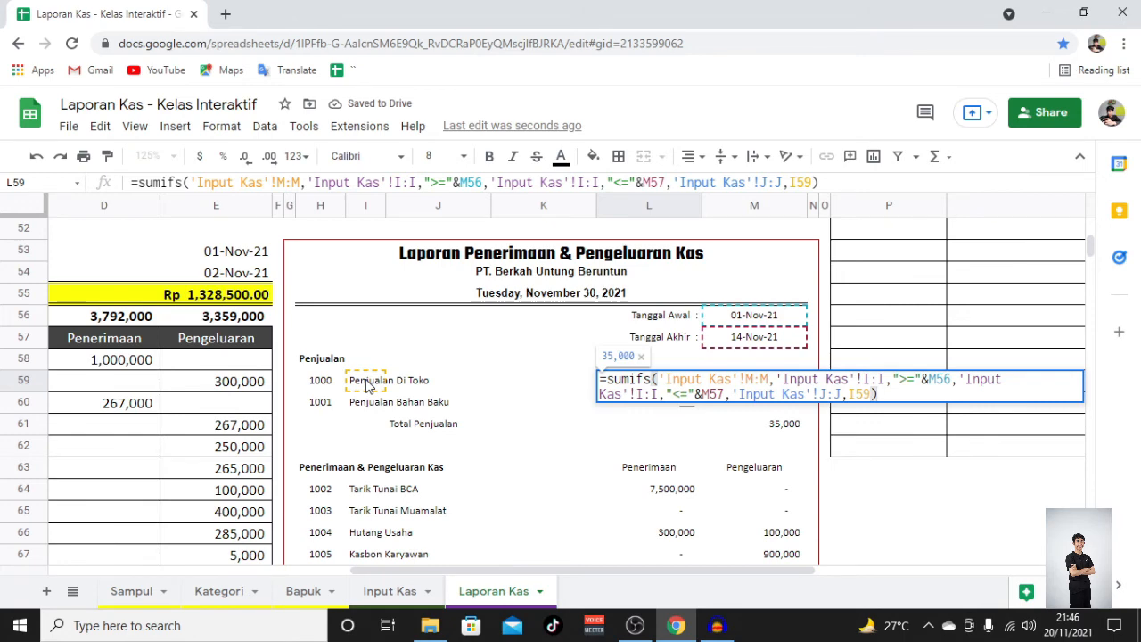
triple_click(607, 382)
key("ctrl+c")
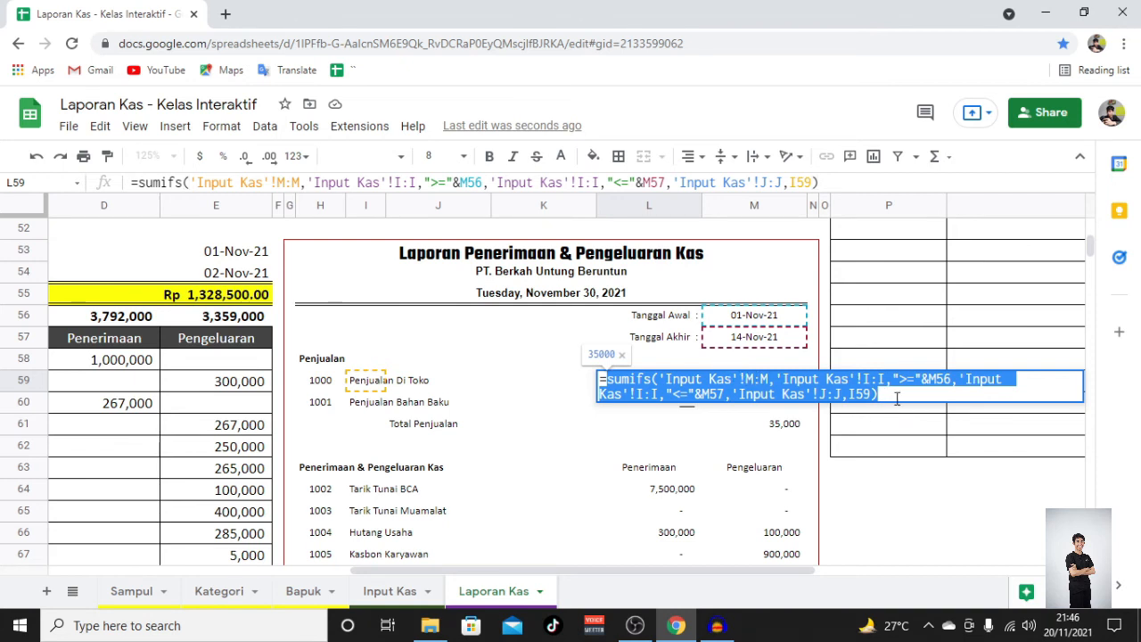
left_click(873, 386)
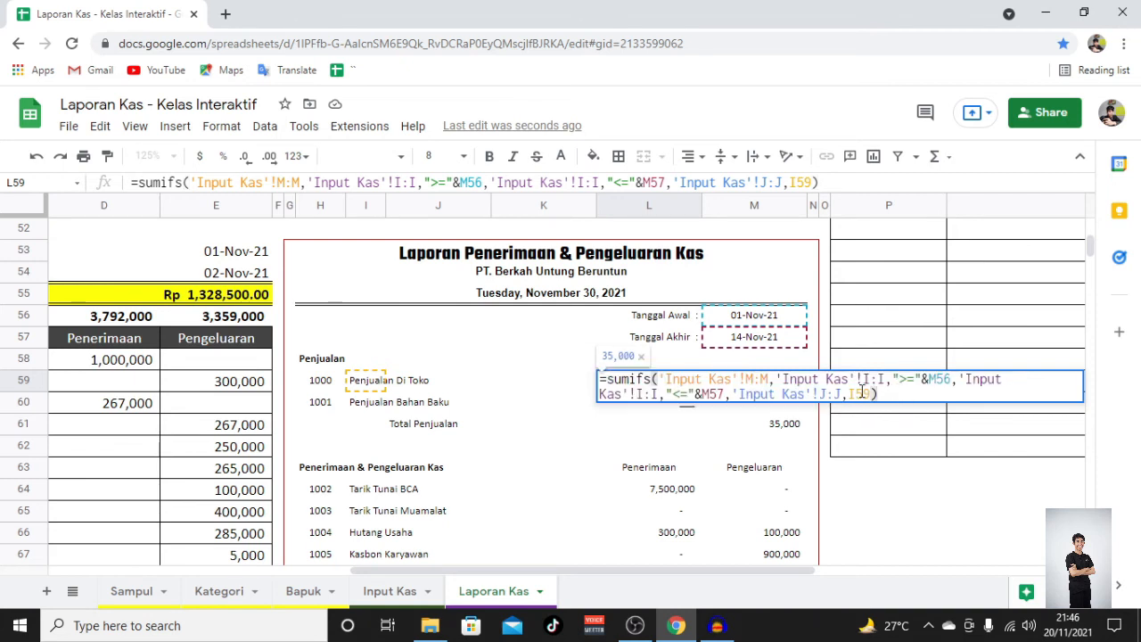
type("-")
key("ctrl+v")
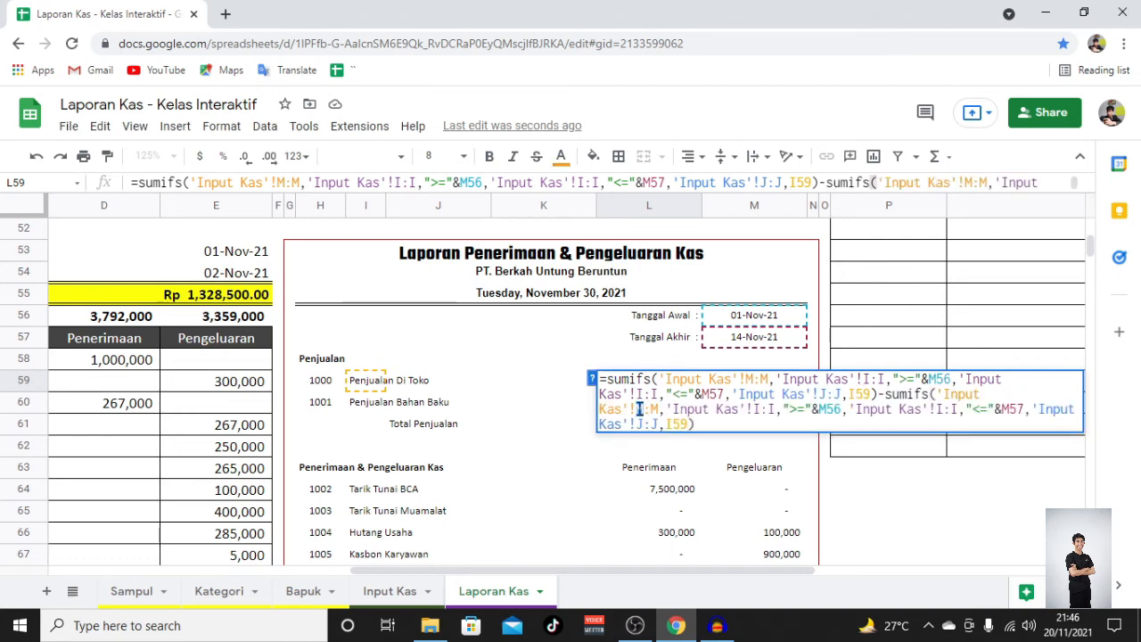
double_click(640, 409)
type("n")
double_click(657, 409)
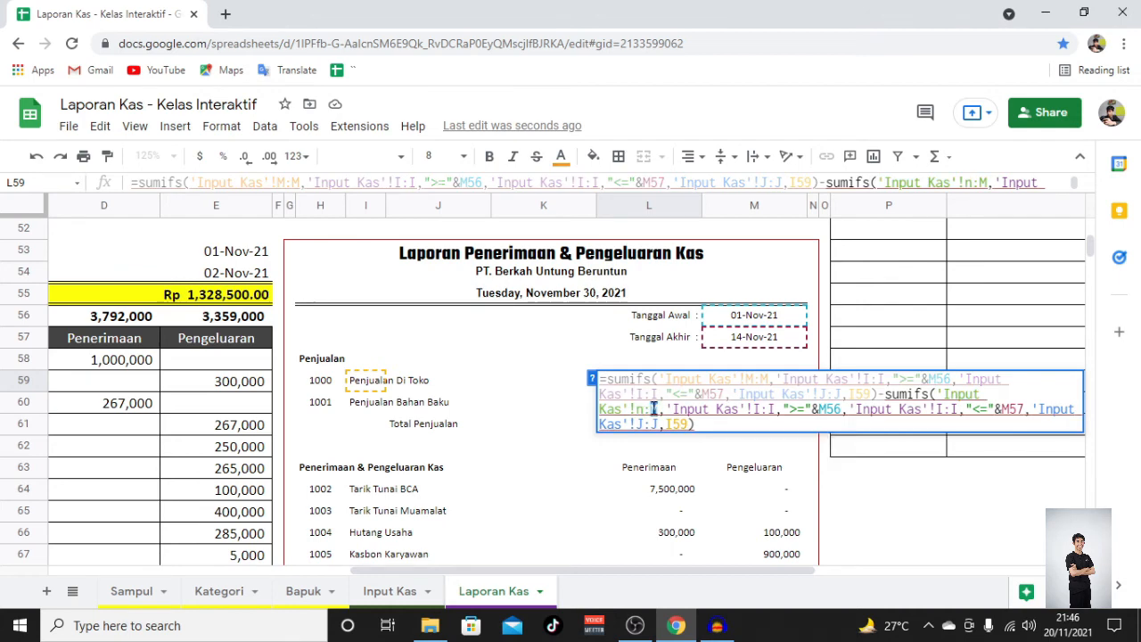
type("n")
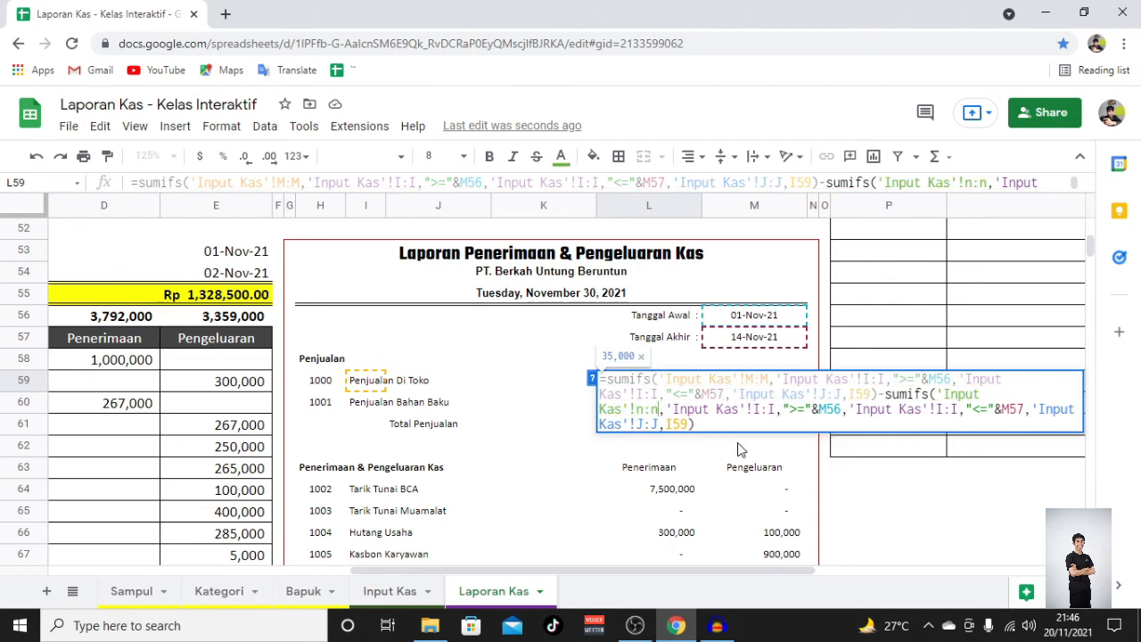
key("Return")
Step: Make the ranges and dates in L59's first SUMIFS absolute: $M:$M, both $I:$I, $M$56, $M$57 and $J:$J
key("Up")
key("F2")
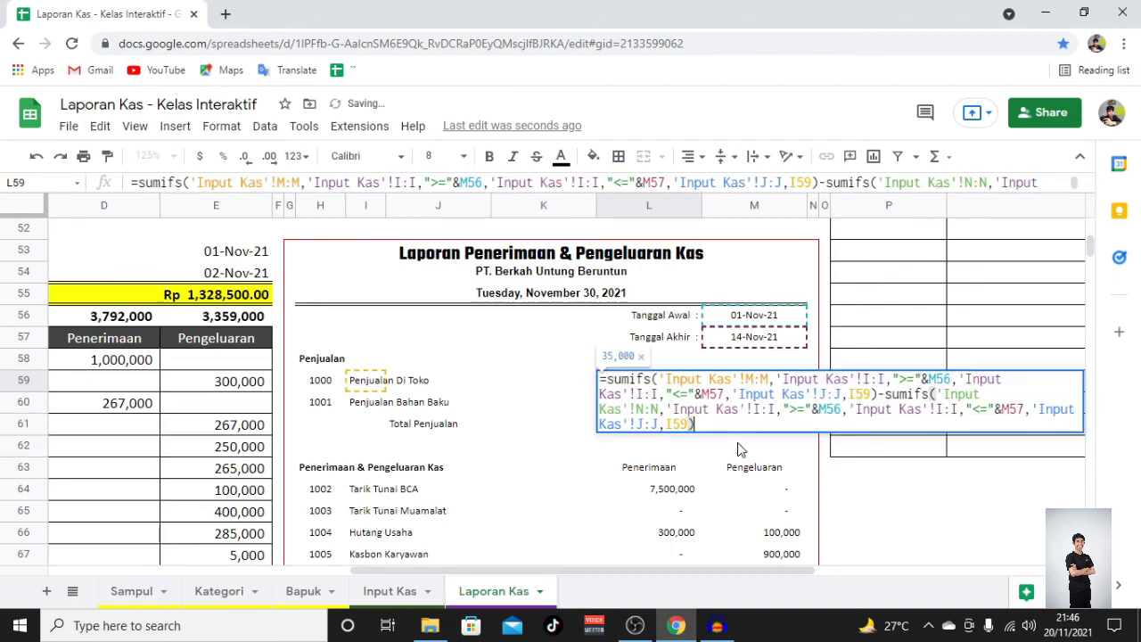
left_click(764, 379)
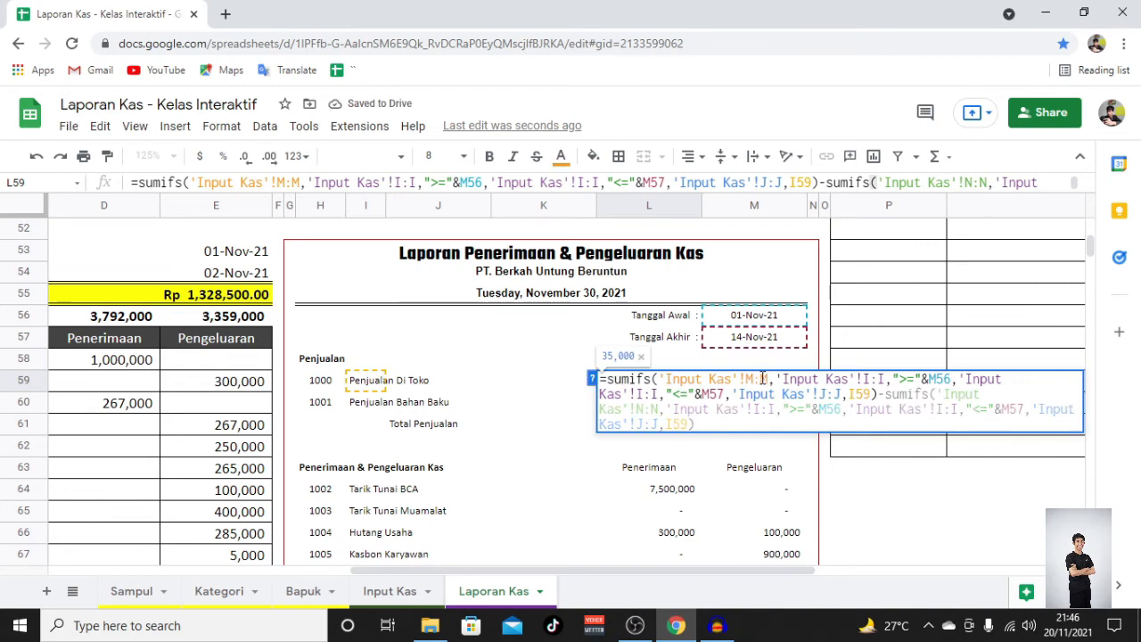
key("F4")
left_click(892, 379)
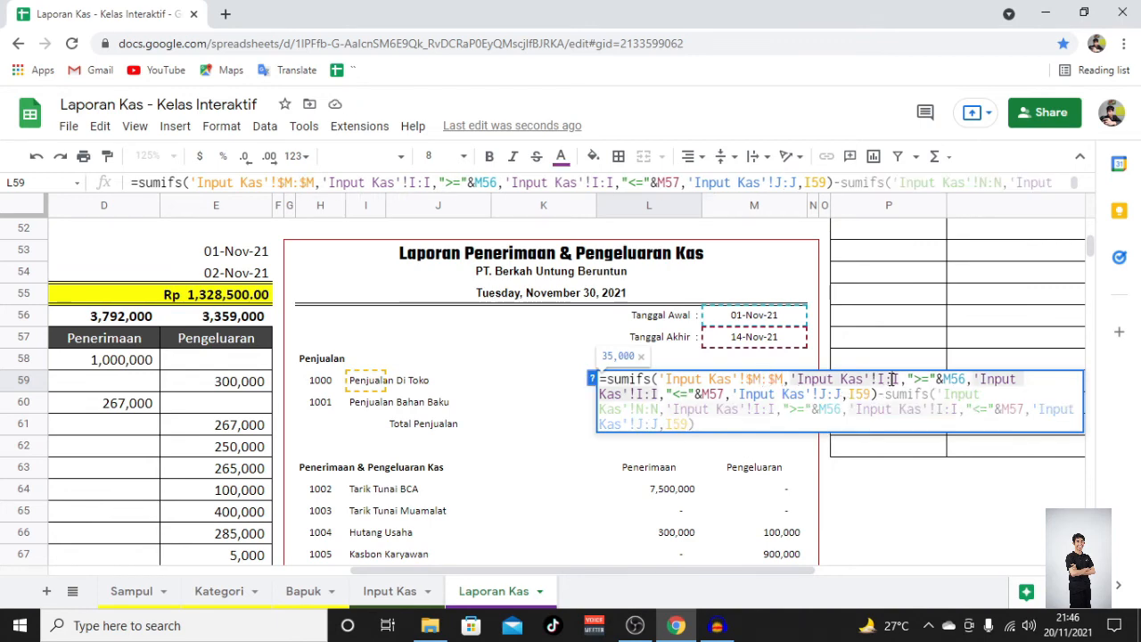
key("F4")
key("F4")
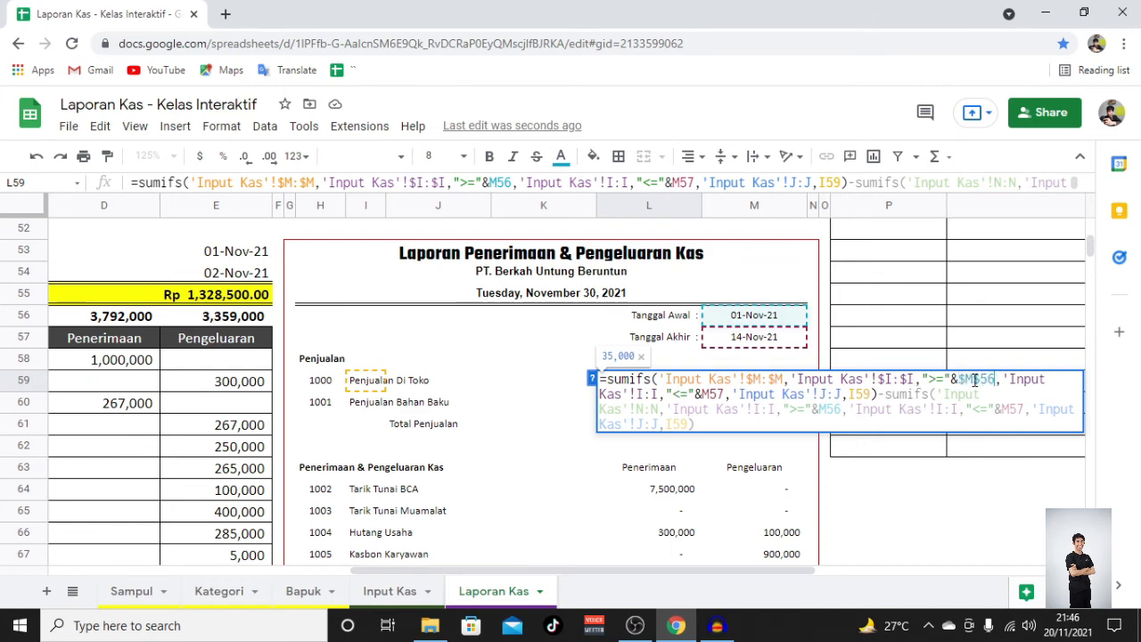
left_click(660, 394)
key("F4")
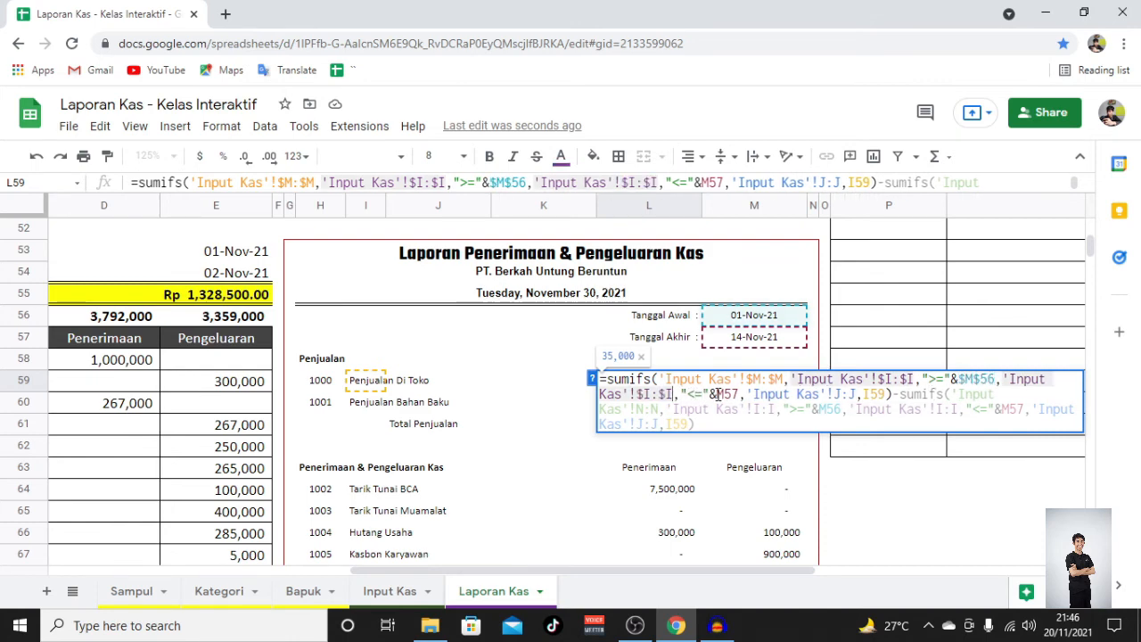
left_click(731, 395)
key("F4")
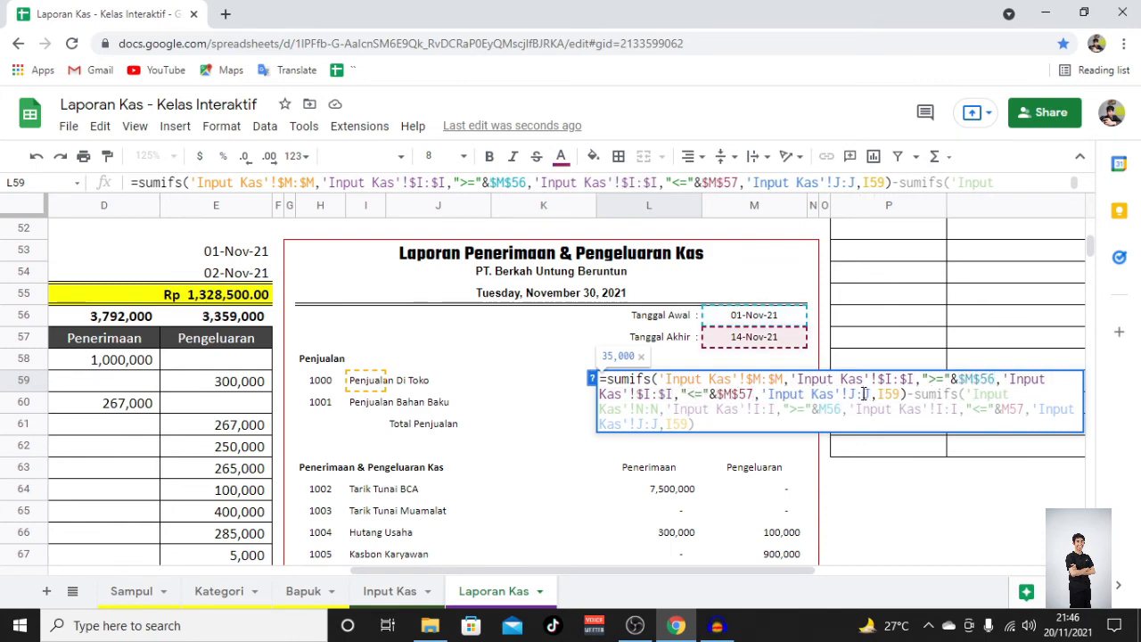
left_click(864, 394)
key("F4")
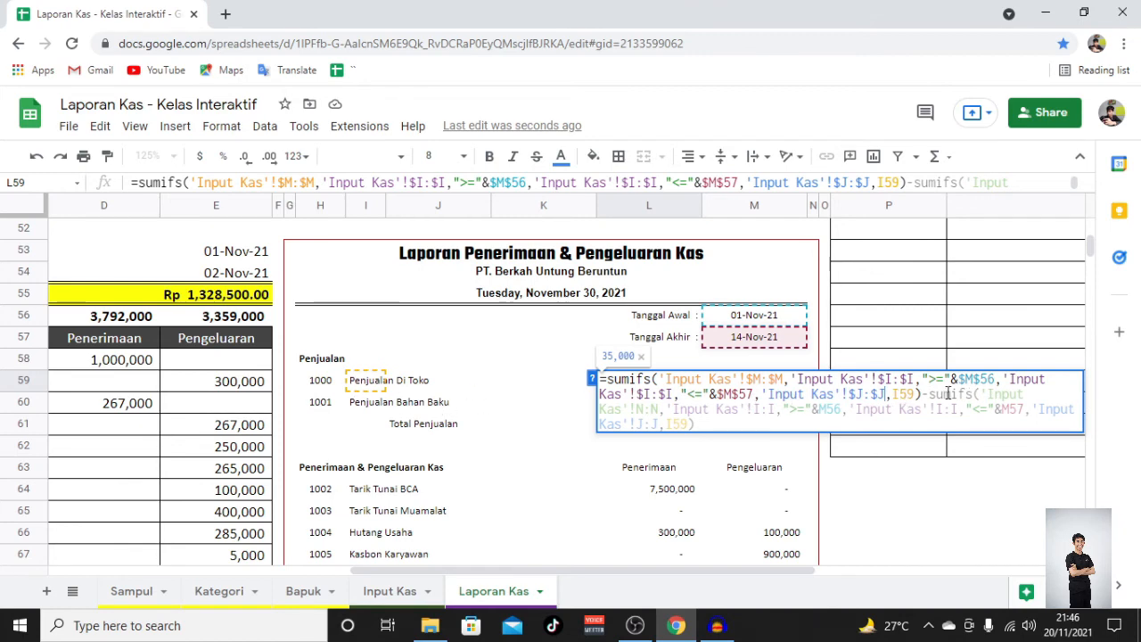
Step: Make the ranges and dates in L59's second SUMIFS absolute: $N:$N, both $I:$I, $M$56, $M$57 and $J:$J, and commit the formula
left_click(1011, 394)
key("F4")
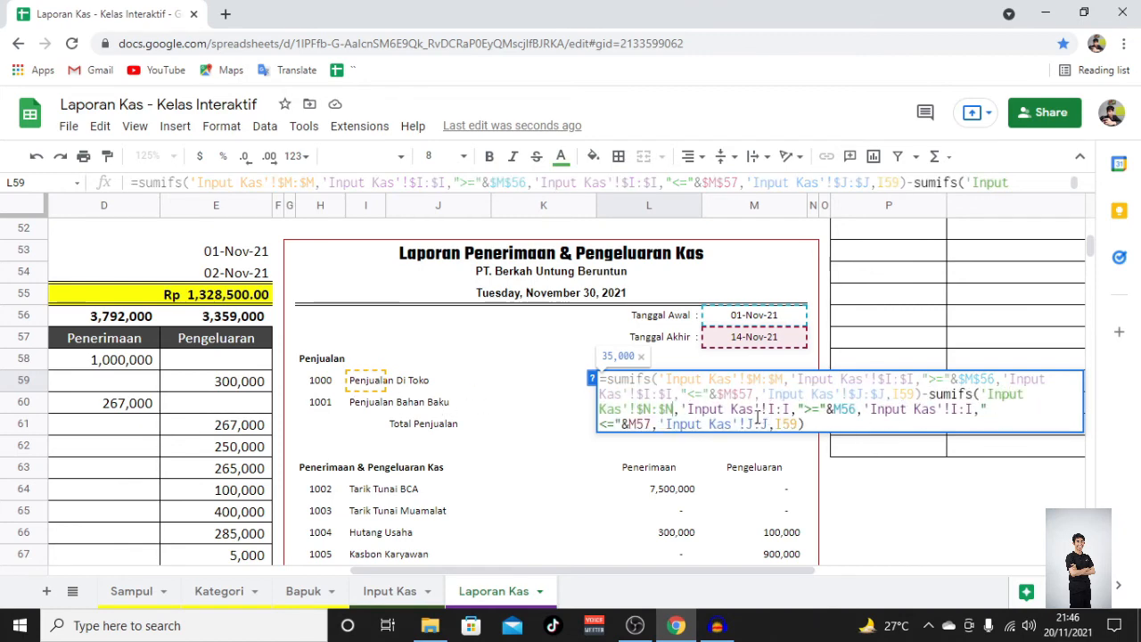
left_click(771, 408)
key("F4")
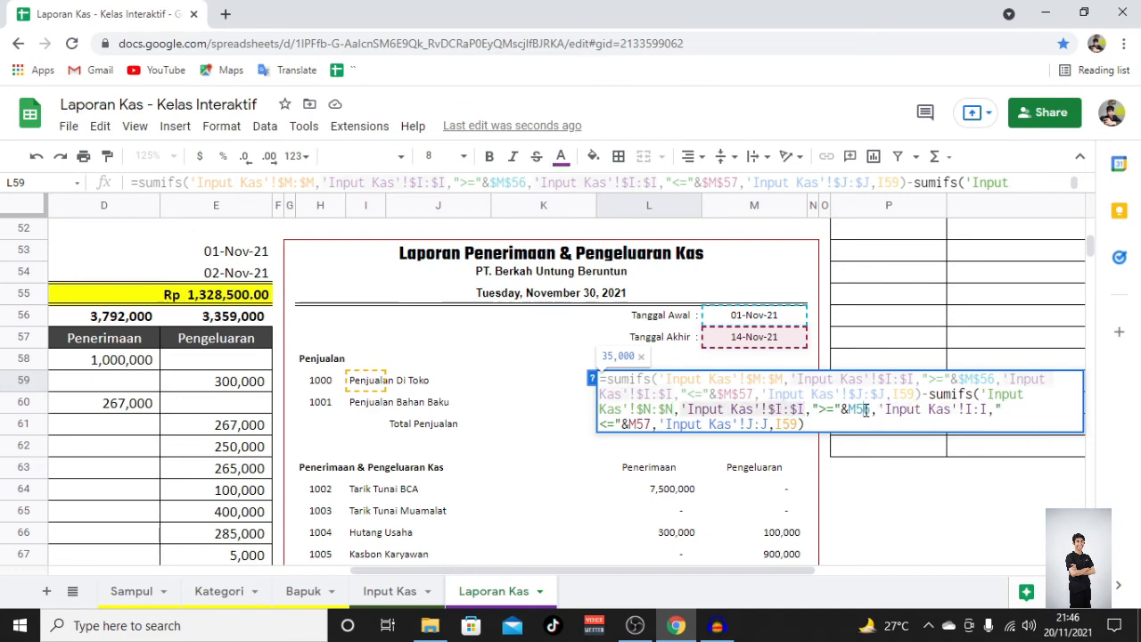
left_click(870, 409)
key("F4")
left_click(1003, 409)
key("F4")
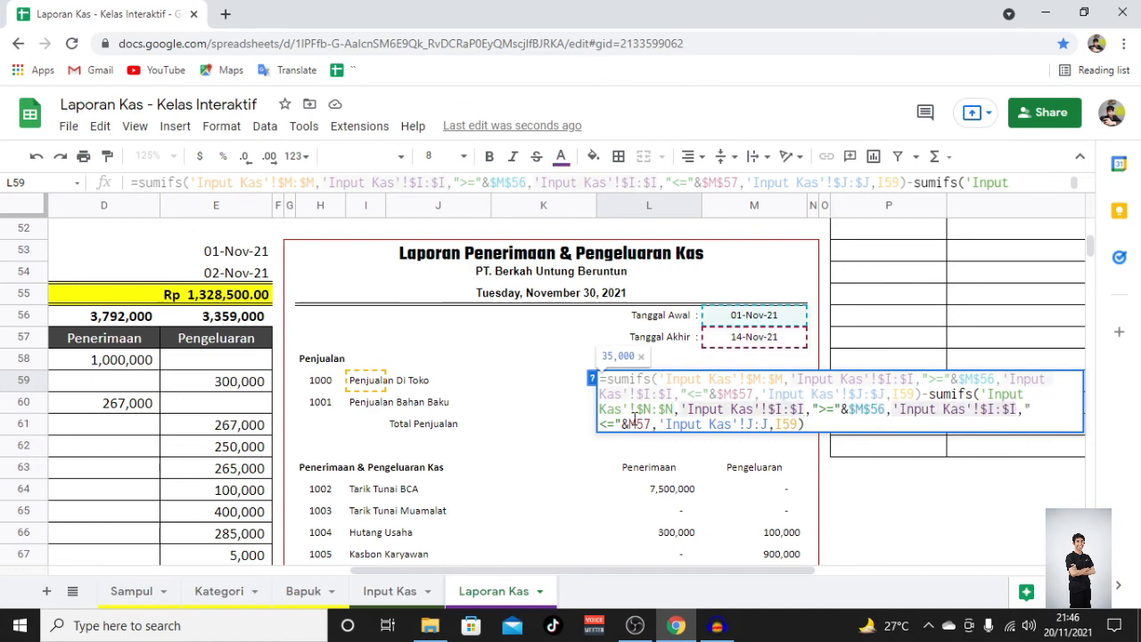
left_click(636, 425)
key("F4")
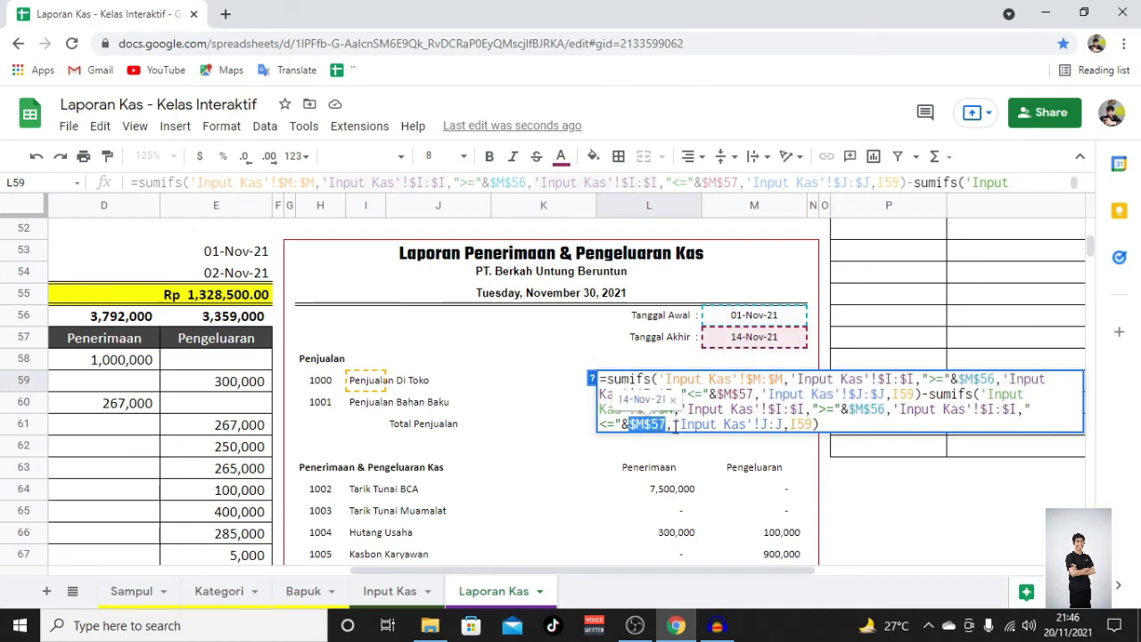
left_click(765, 424)
key("F4")
key("Return")
Step: Copy L59 and paste only its formula into L60, the Penjualan Bahan Baku amount
key("Up")
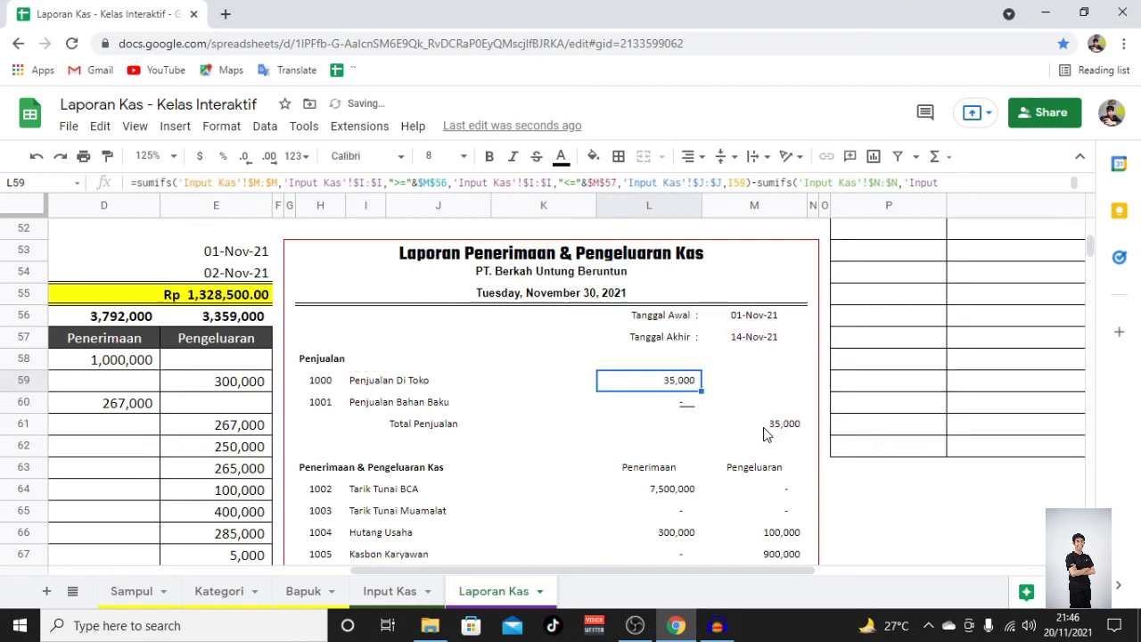
key("ctrl+c")
key("Down")
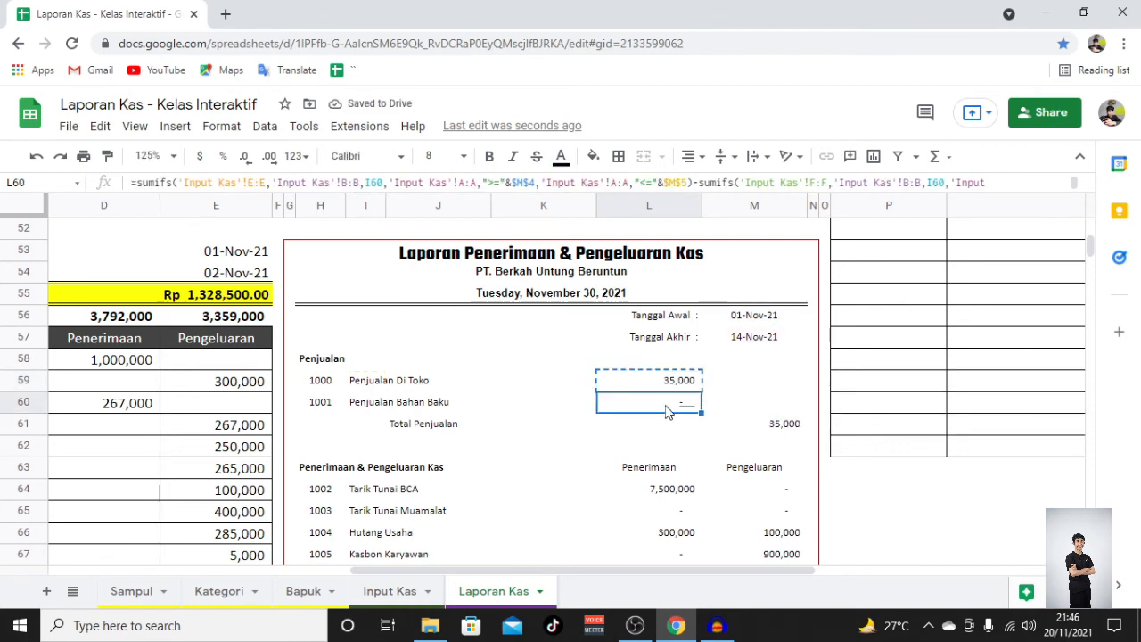
right_click(663, 405)
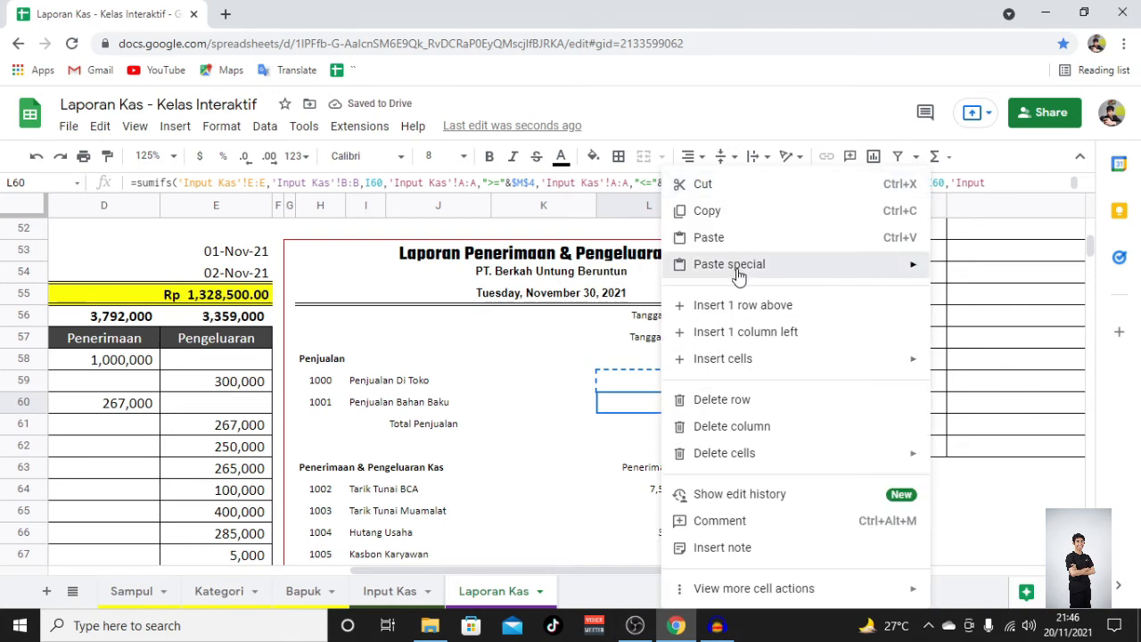
mouse_move(738, 264)
left_click(486, 324)
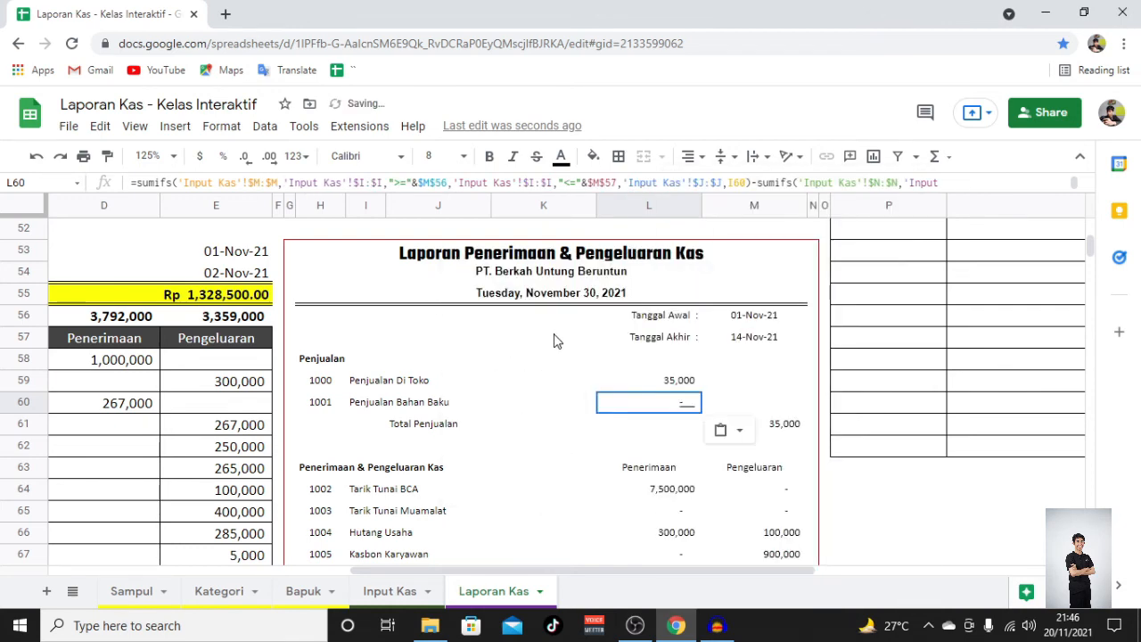
Step: Compare the Penerimaan formula for Tarik Tunai BCA in L64 with the first SUMIFS in L59
scroll(624, 430, "down", 2)
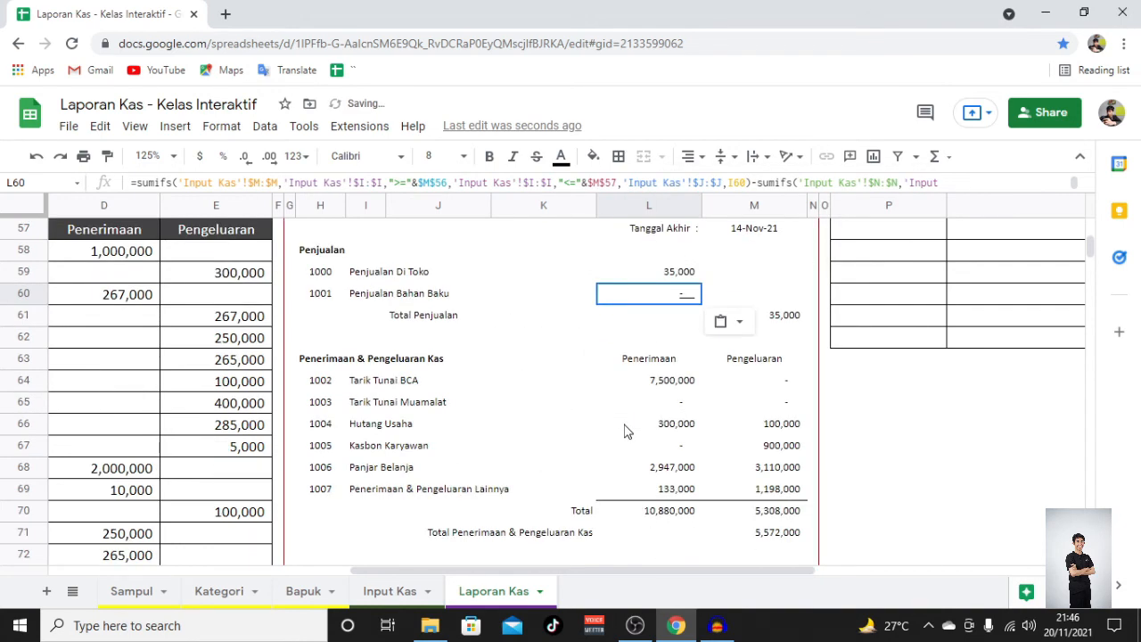
left_click(662, 390)
scroll(400, 408, "down", 3)
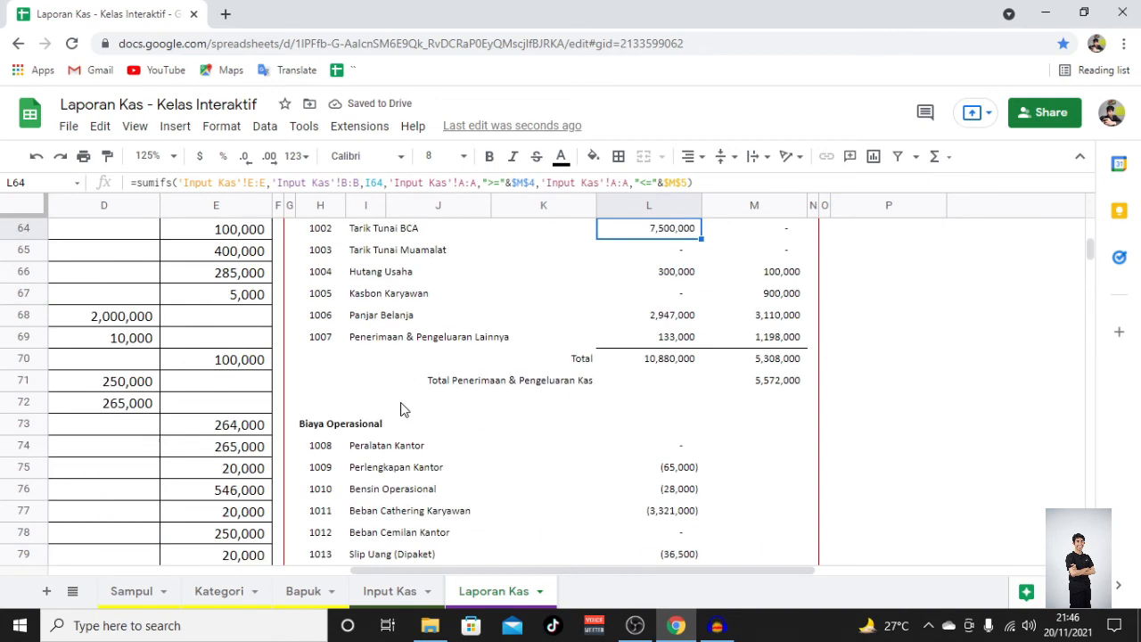
scroll(401, 408, "up", 2)
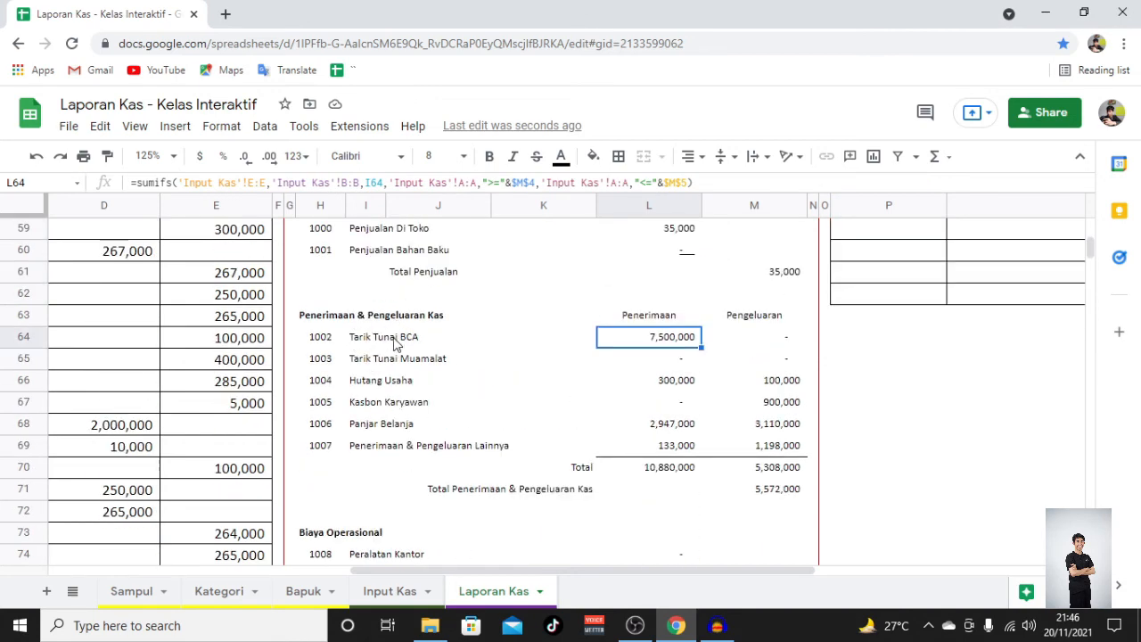
double_click(671, 336)
key("Escape")
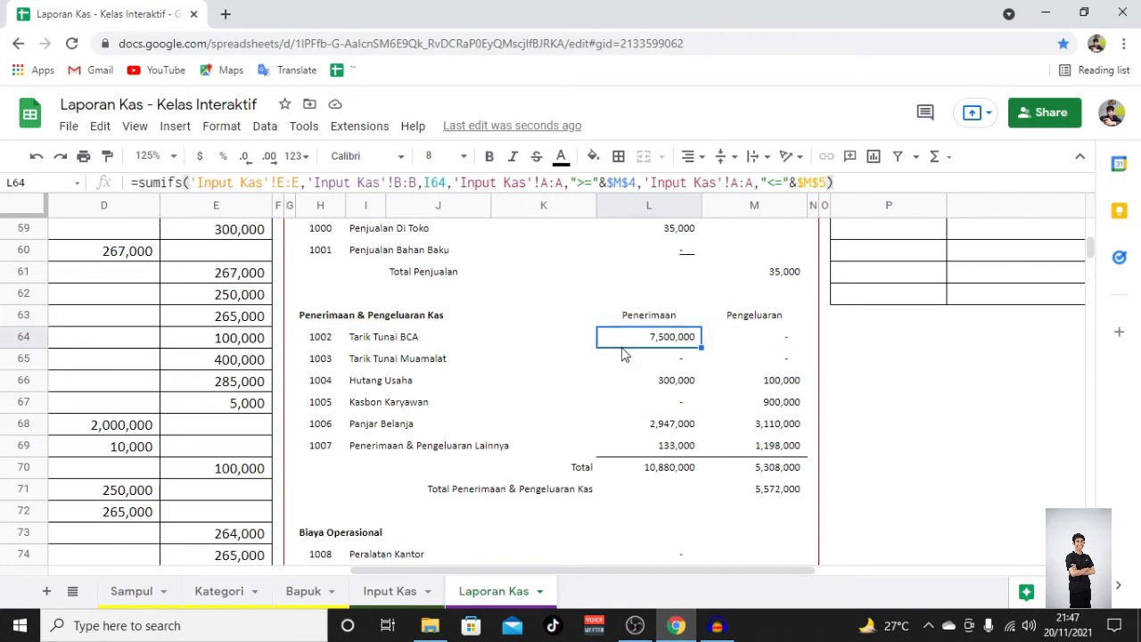
scroll(626, 351, "up", 3)
left_click(673, 380)
double_click(674, 381)
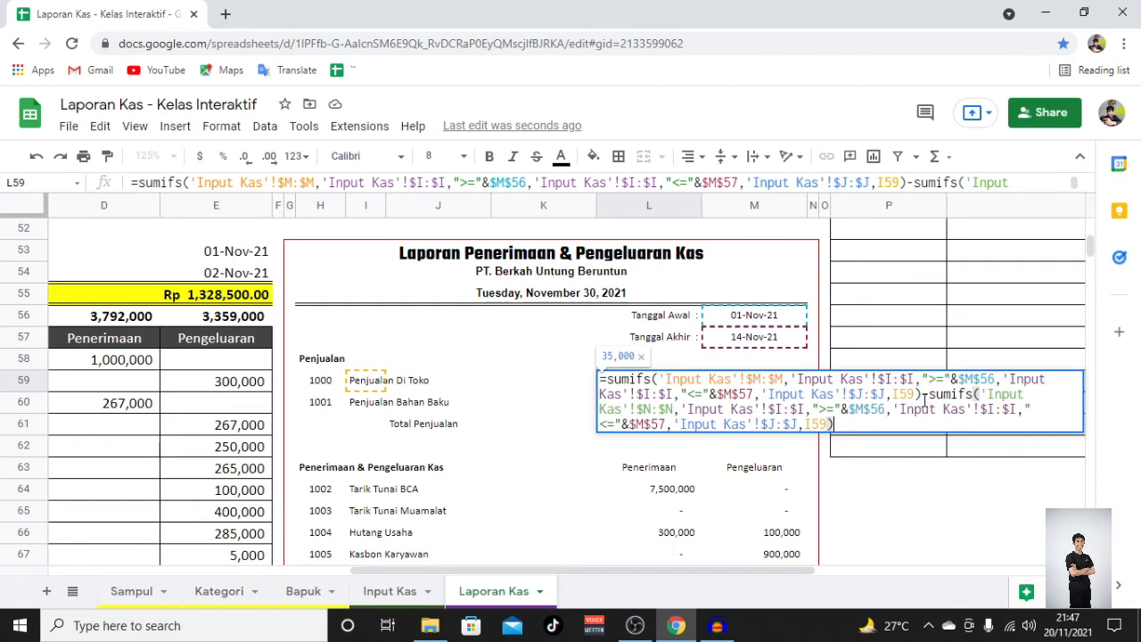
left_click_drag(923, 395, 604, 374)
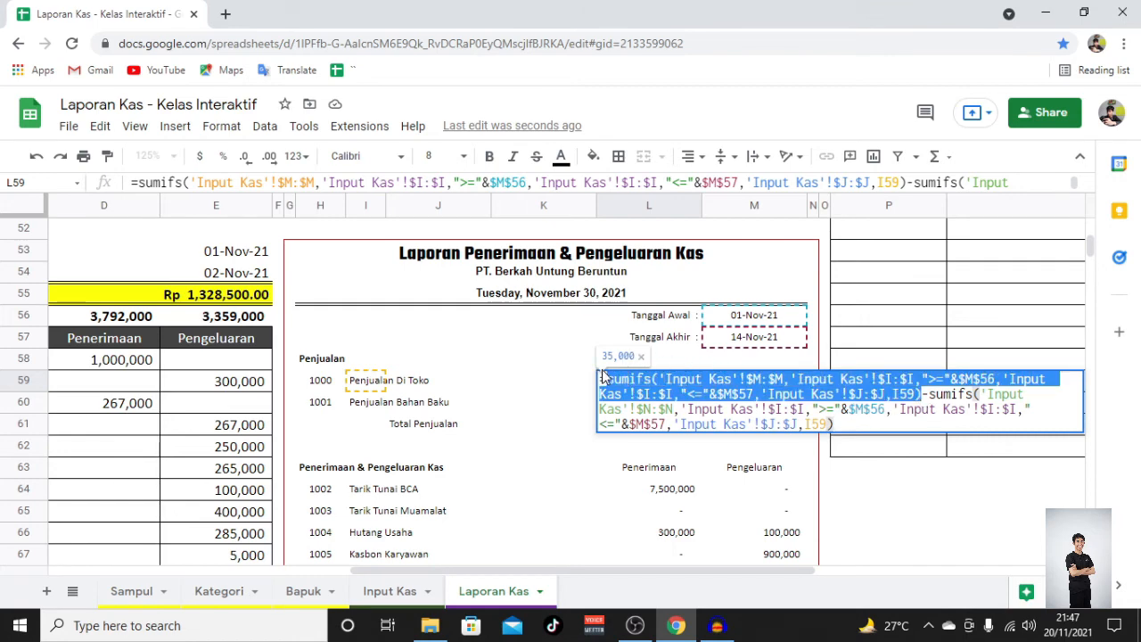
key("Escape")
Step: Examine the Pengeluaran formula for Tarik Tunai BCA in M64 and the sum range in L64's Penerimaan formula
left_click(649, 492)
left_click(649, 473)
scroll(649, 480, "down", 2)
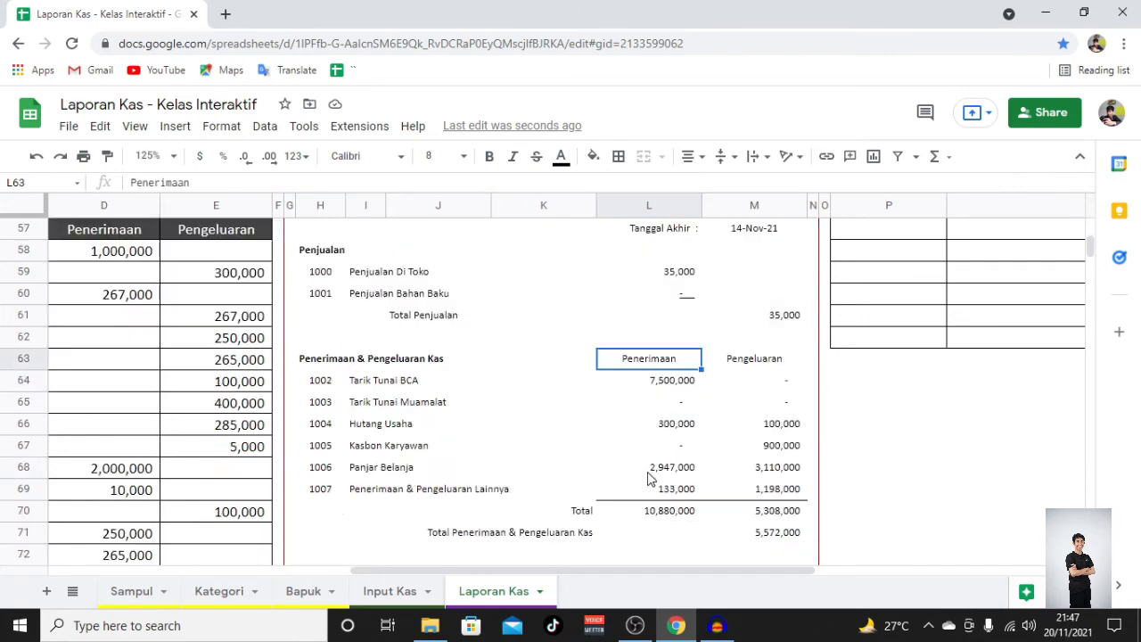
left_click(764, 386)
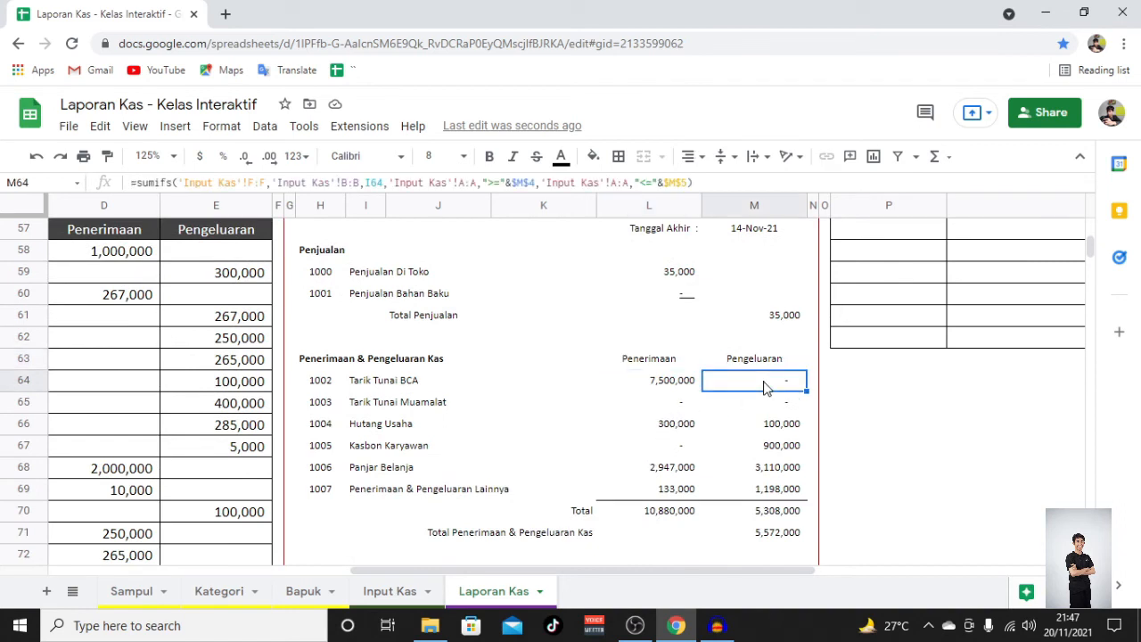
right_click(767, 390)
left_click(755, 385)
double_click(751, 379)
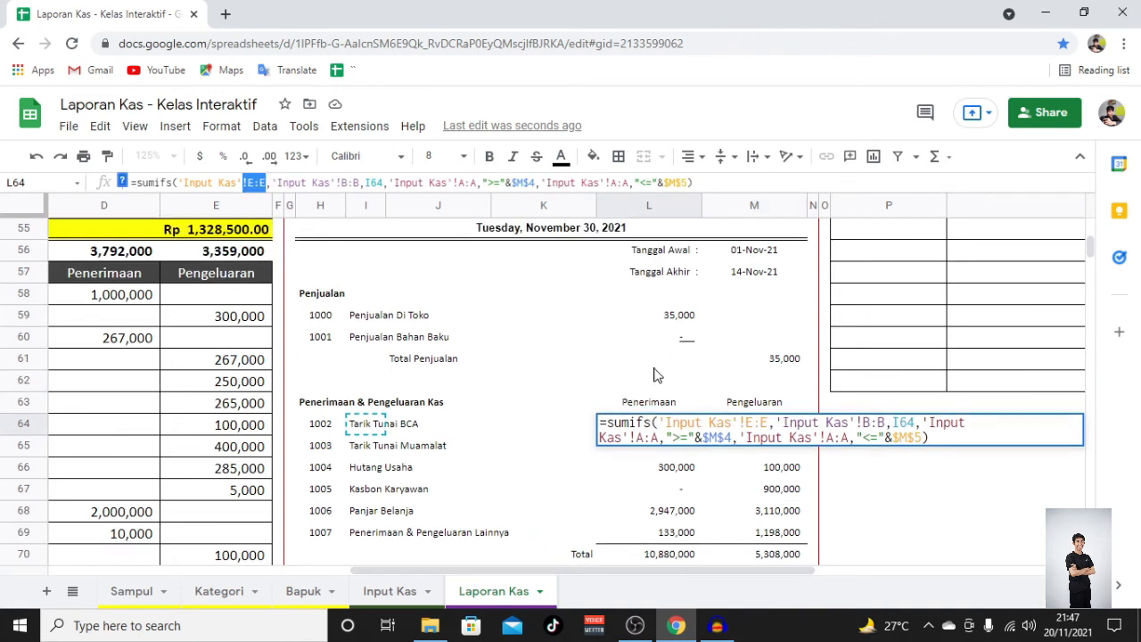
left_click(654, 375)
Step: Copy the Rincian Transaksi heading block P1:T3 and paste its values only at P64, below the existing table
scroll(653, 393, "down", 7)
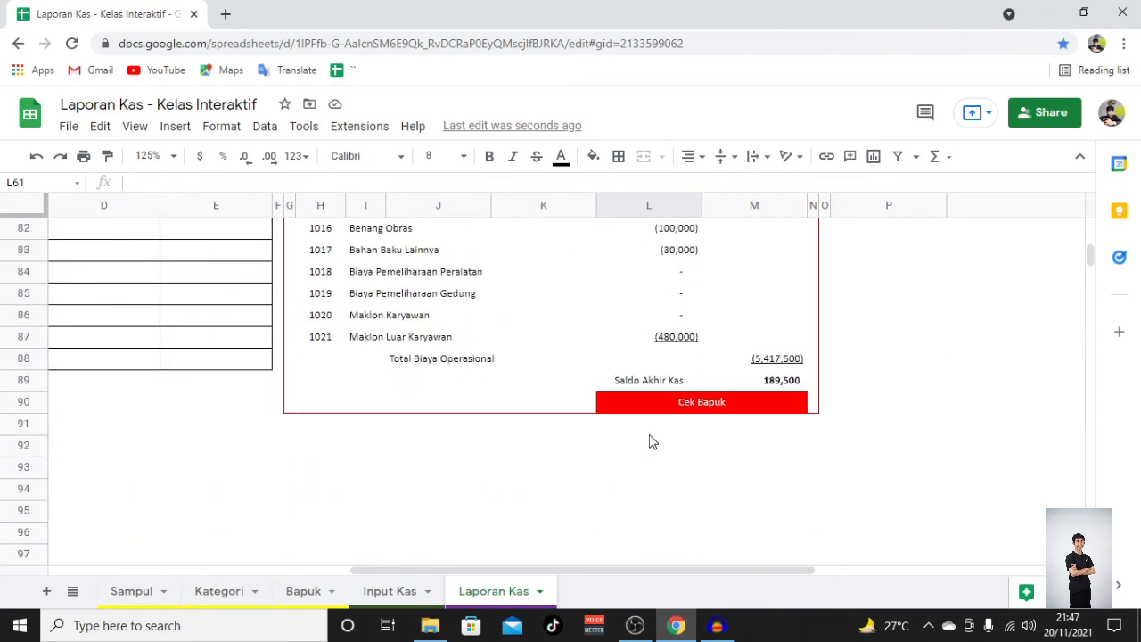
scroll(651, 442, "up", 11)
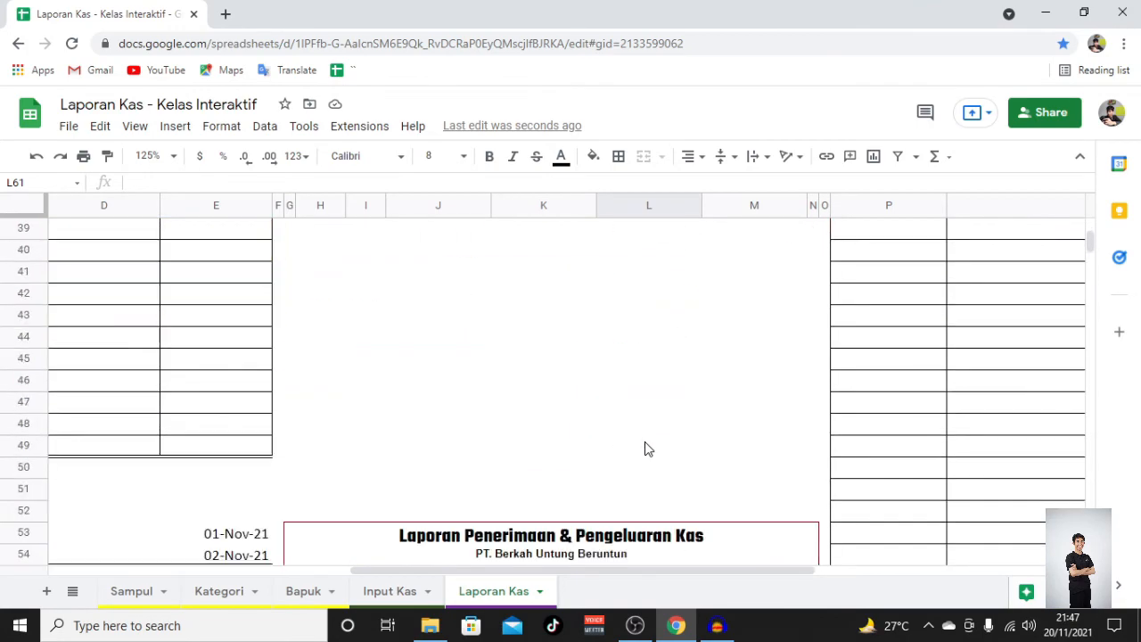
scroll(645, 442, "down", 4)
scroll(670, 432, "up", 9)
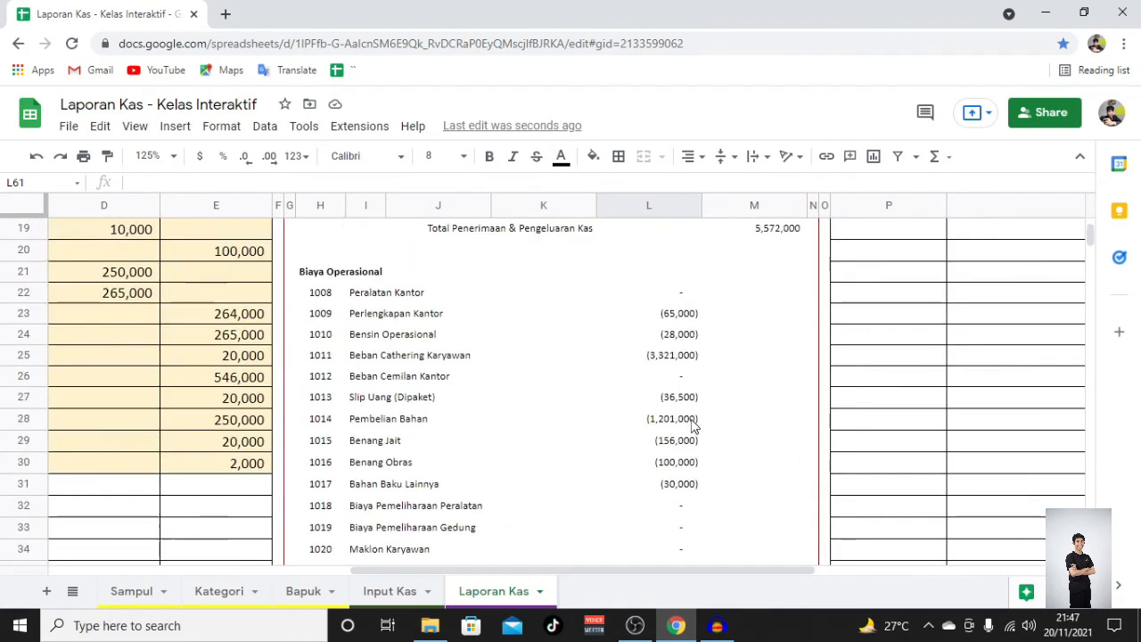
scroll(694, 426, "up", 5)
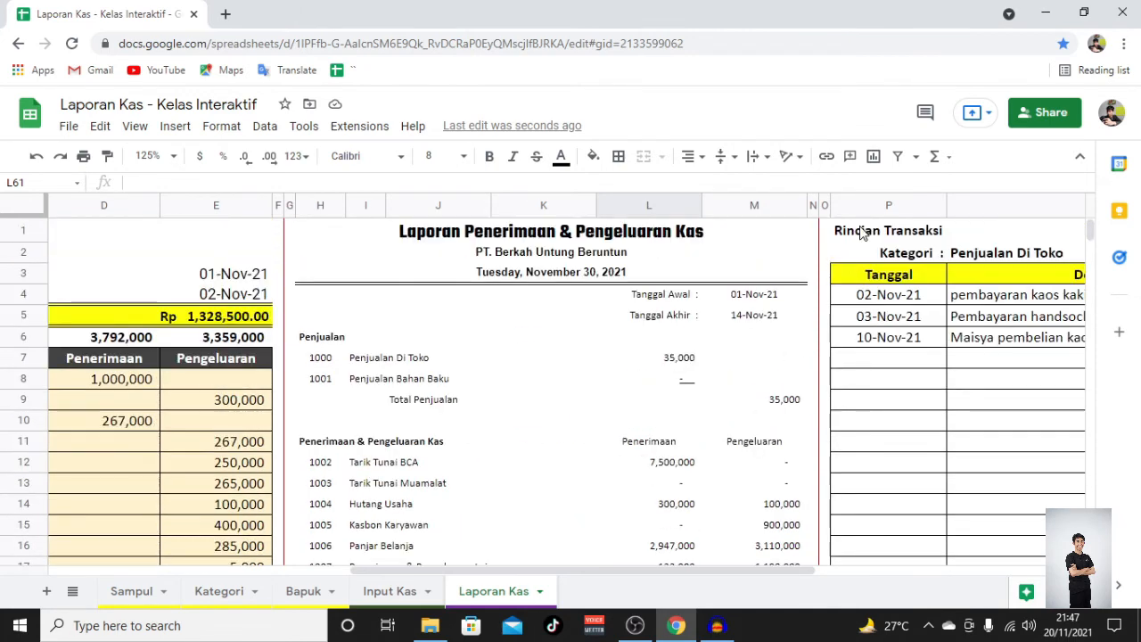
left_click(862, 232)
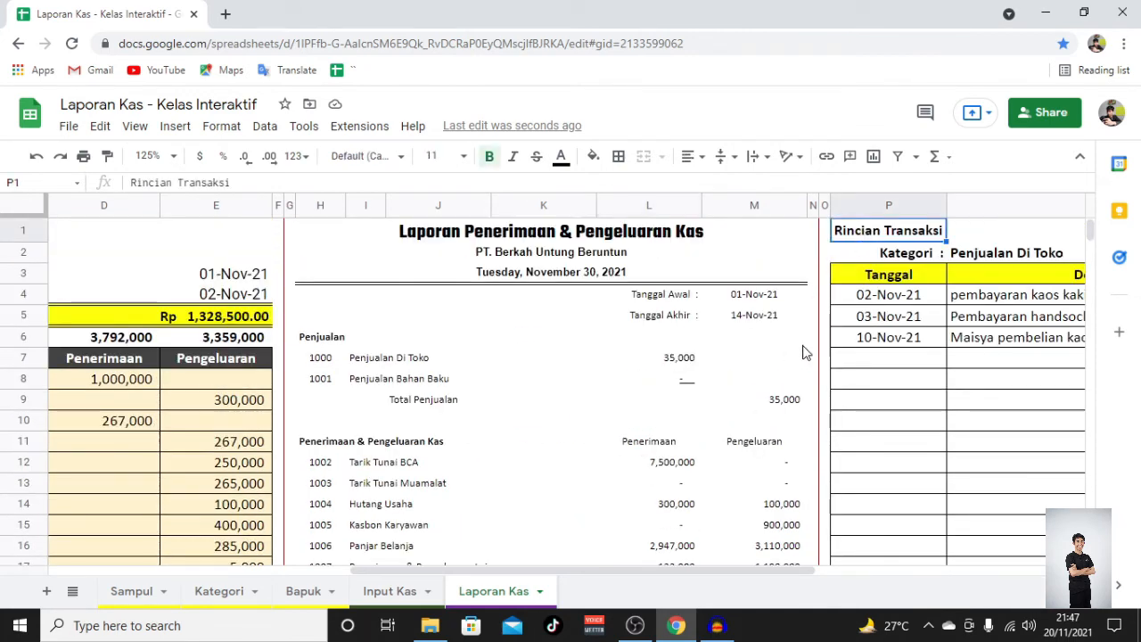
scroll(845, 349, "right", 3)
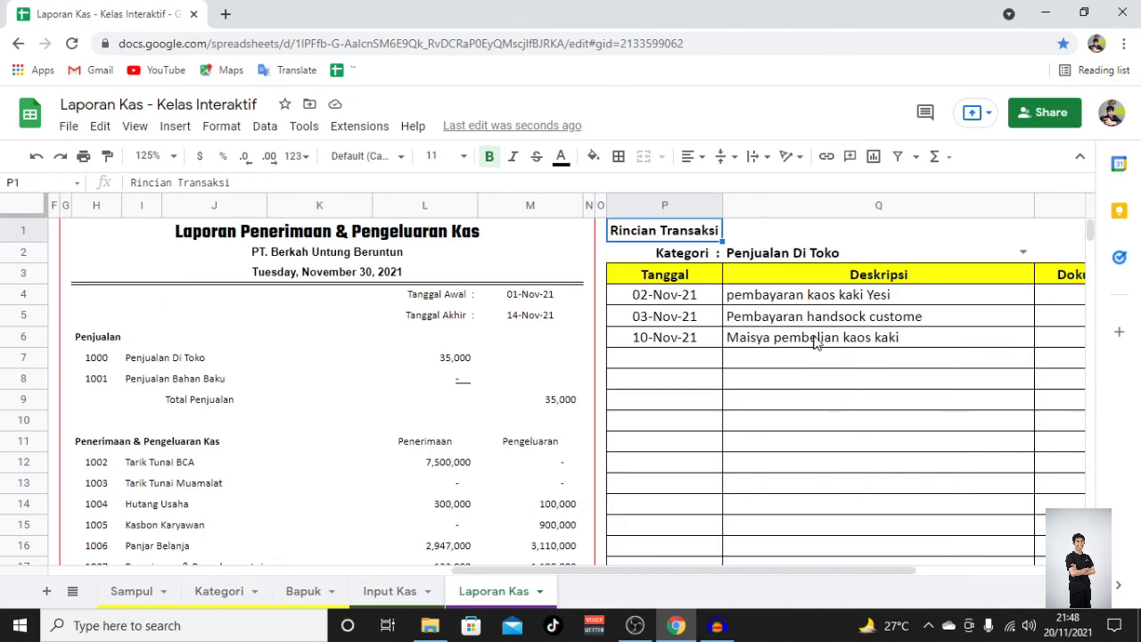
scroll(799, 331, "right", 4)
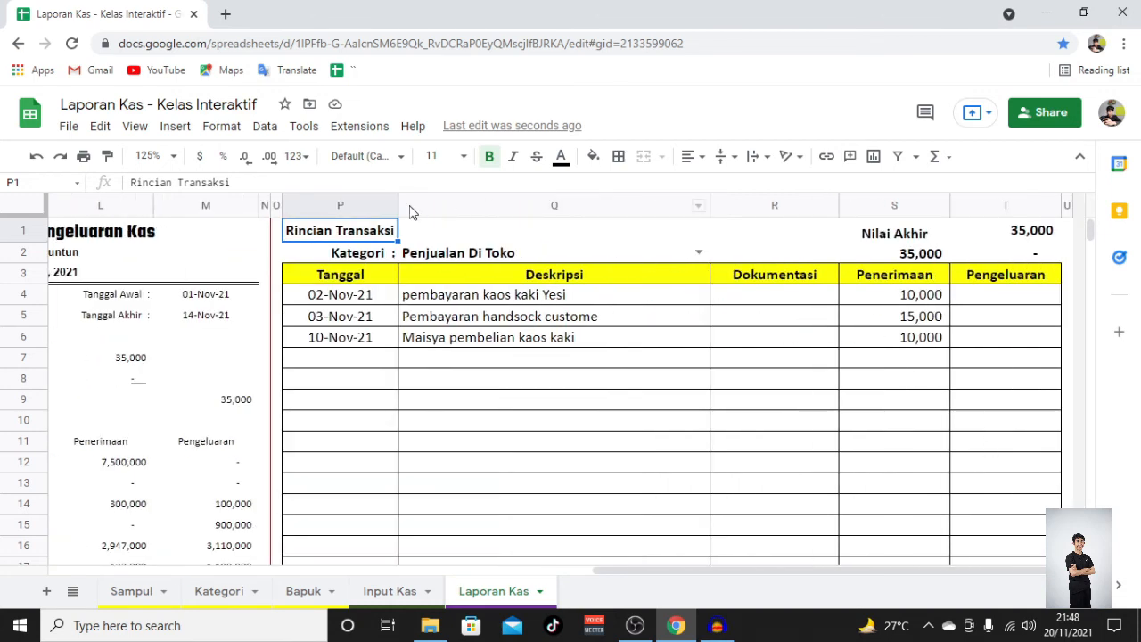
left_click(1001, 283, "shift")
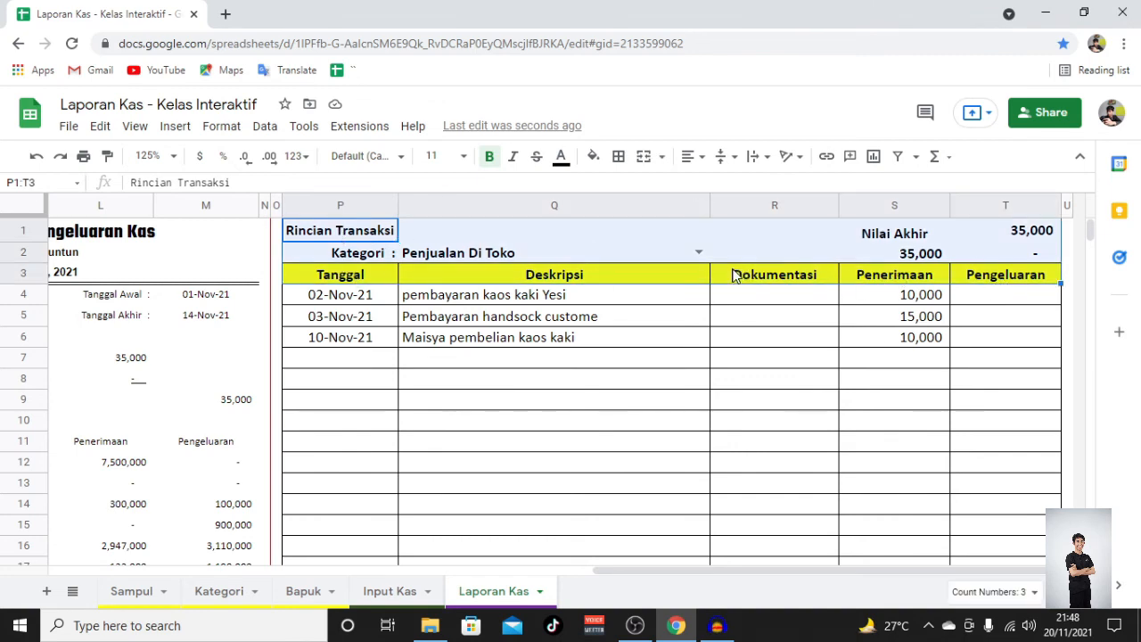
key("ctrl+c")
scroll(461, 370, "down", 1)
scroll(462, 370, "down", 15)
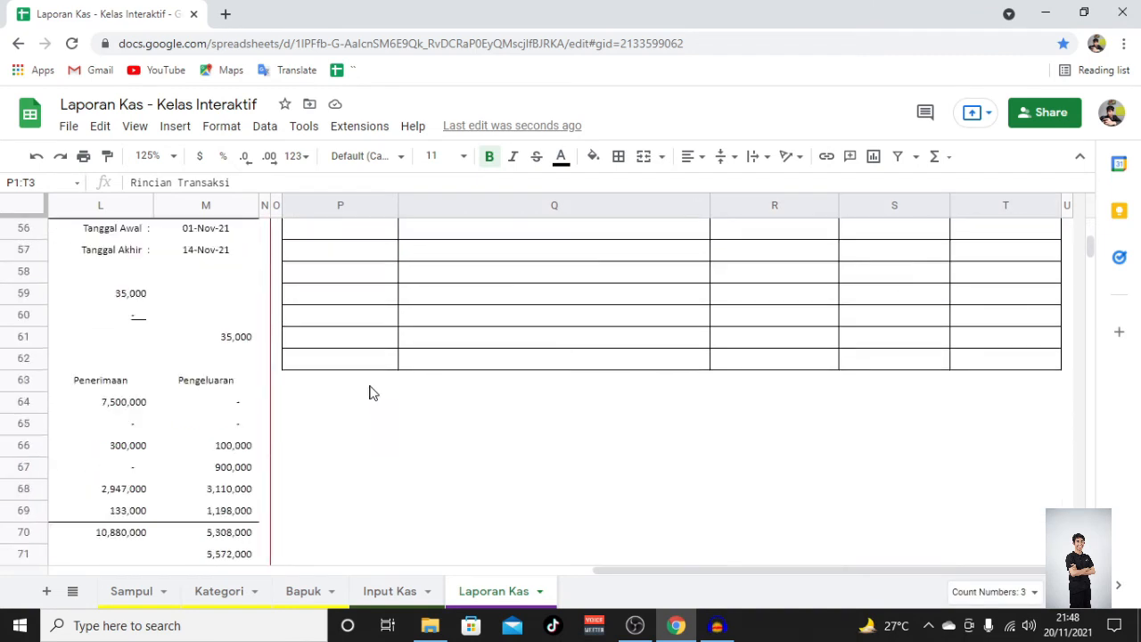
scroll(331, 315, "up", 1)
right_click(339, 321)
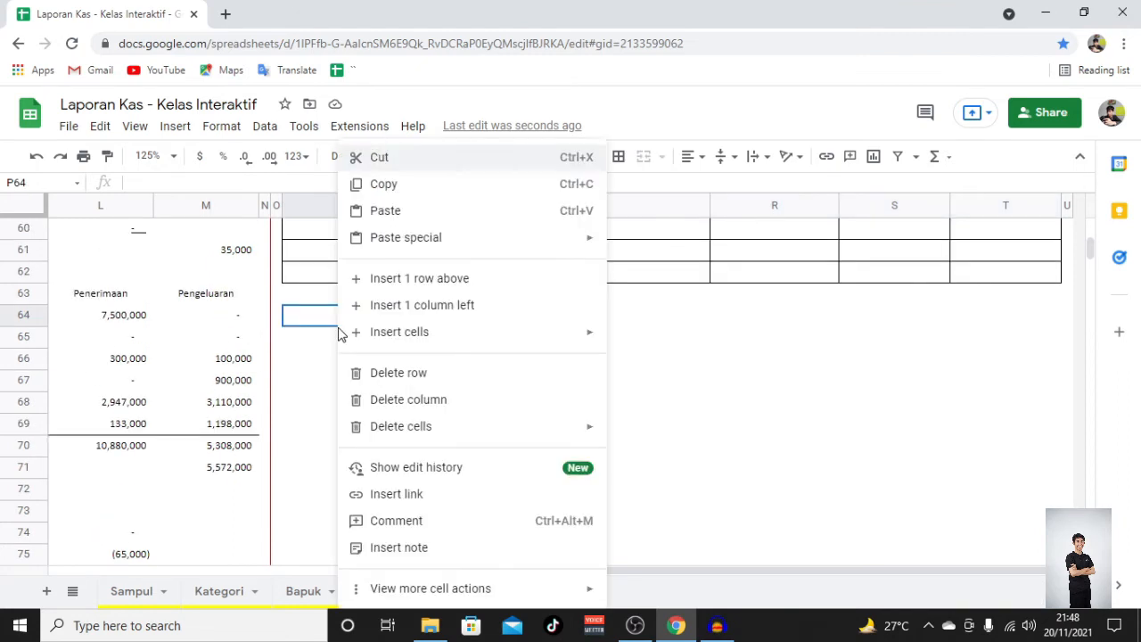
mouse_move(388, 244)
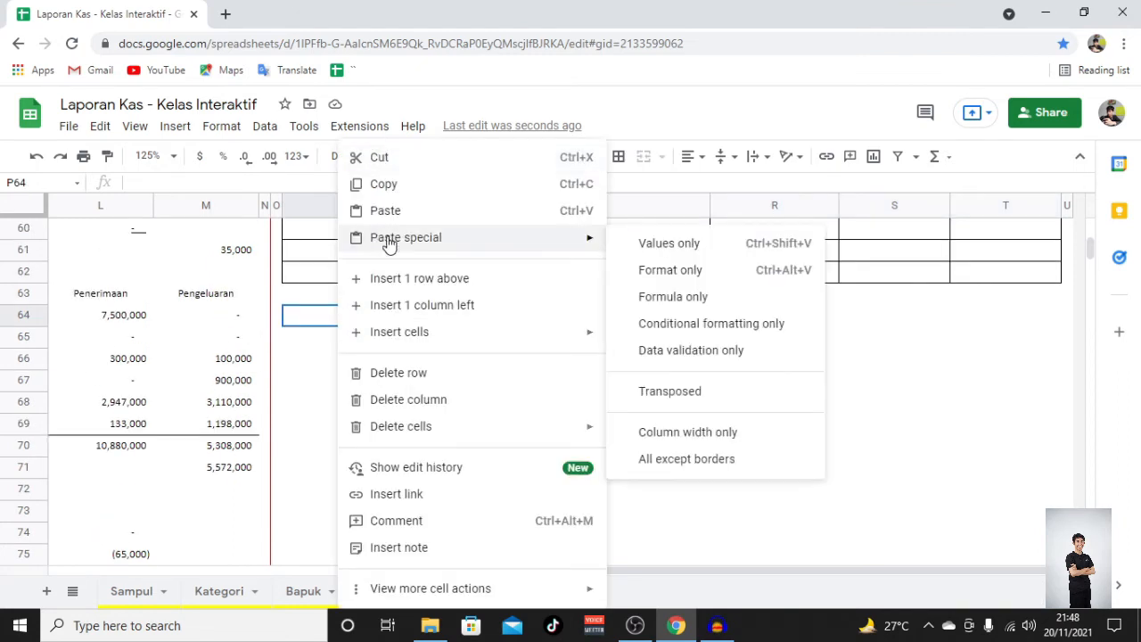
left_click(667, 246)
Step: Give the Kategori label in P65 a custom number format that appends a colon, and centre it horizontally
left_click(348, 323)
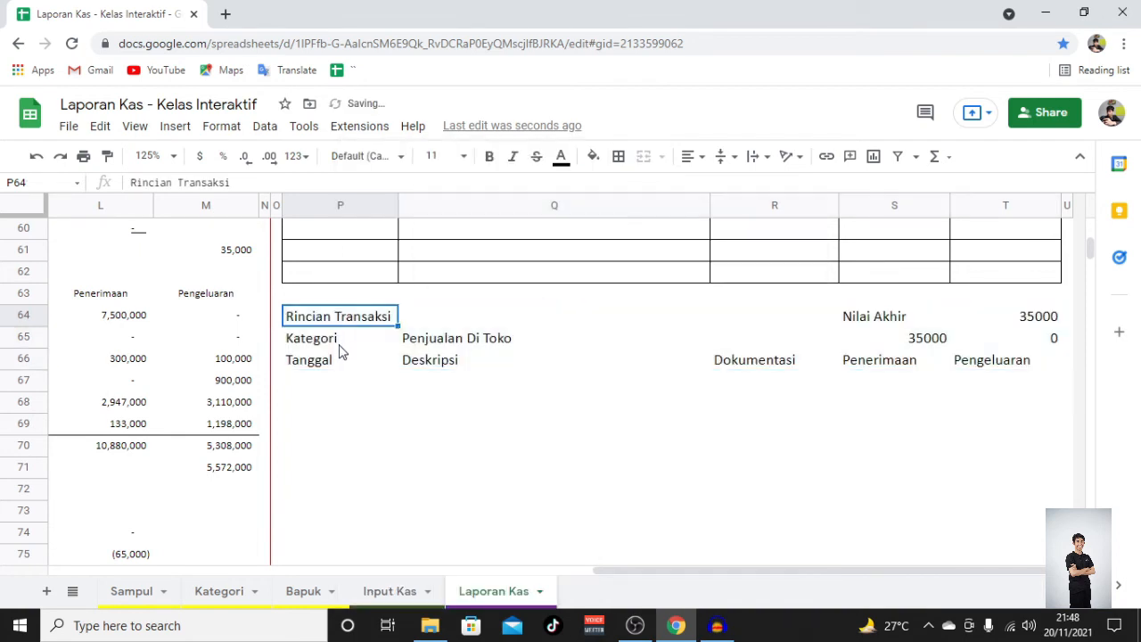
left_click_drag(344, 347, 427, 371)
left_click(362, 350)
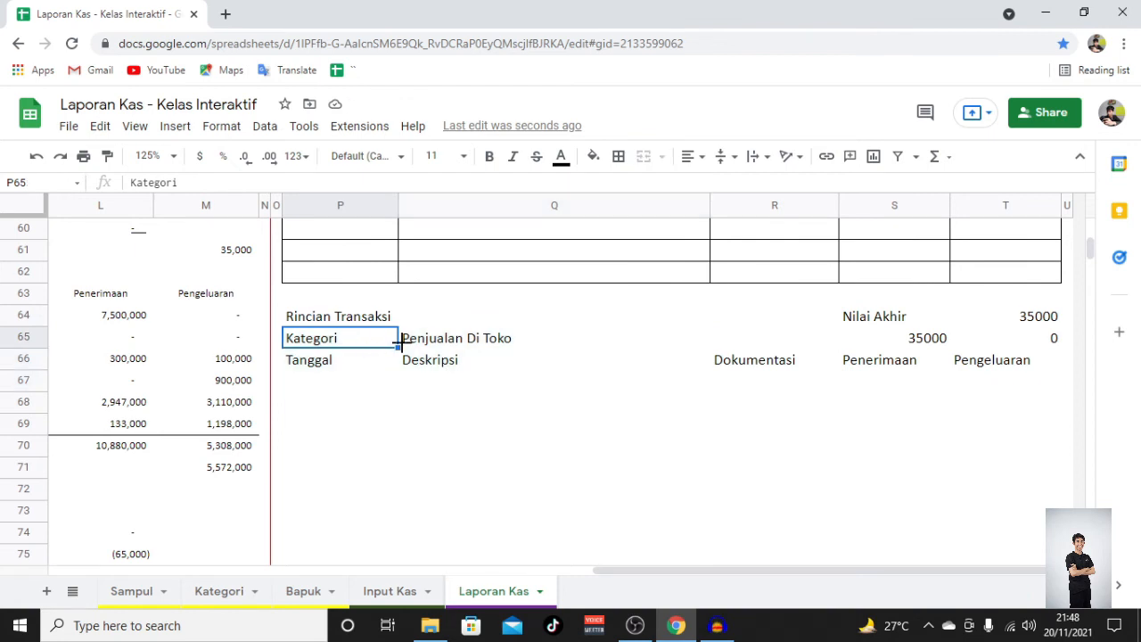
left_click(222, 126)
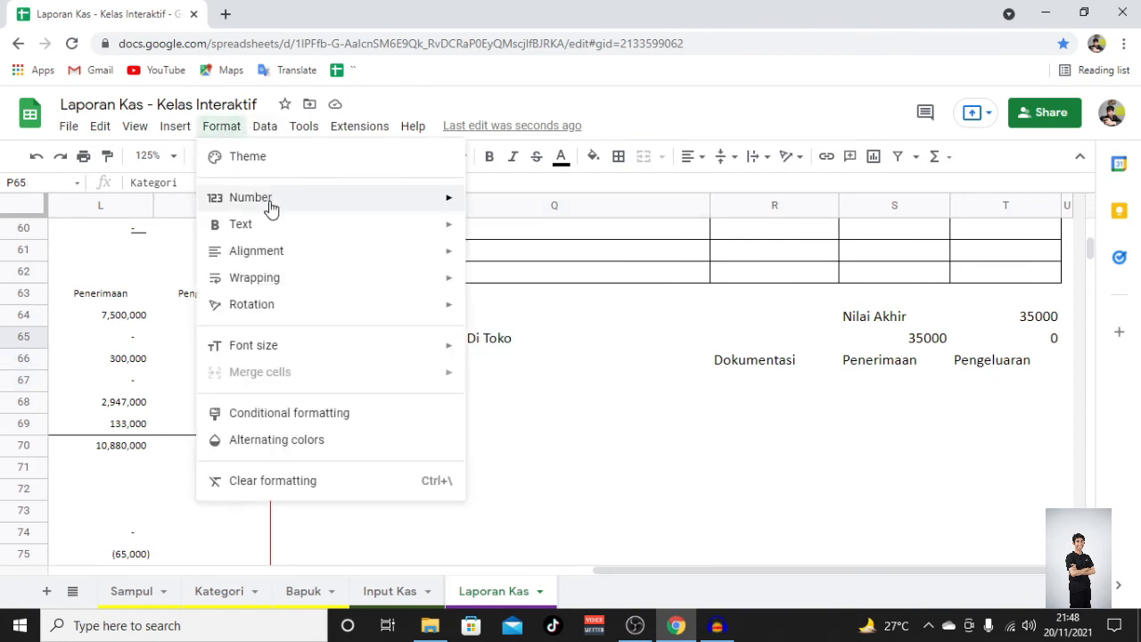
mouse_move(271, 206)
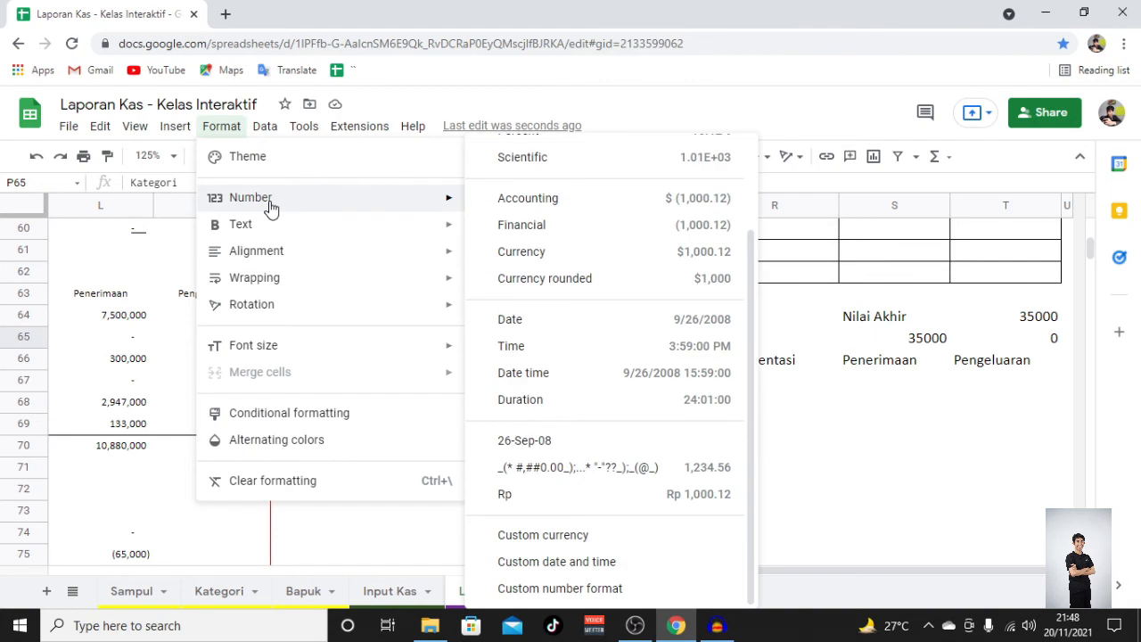
left_click(563, 590)
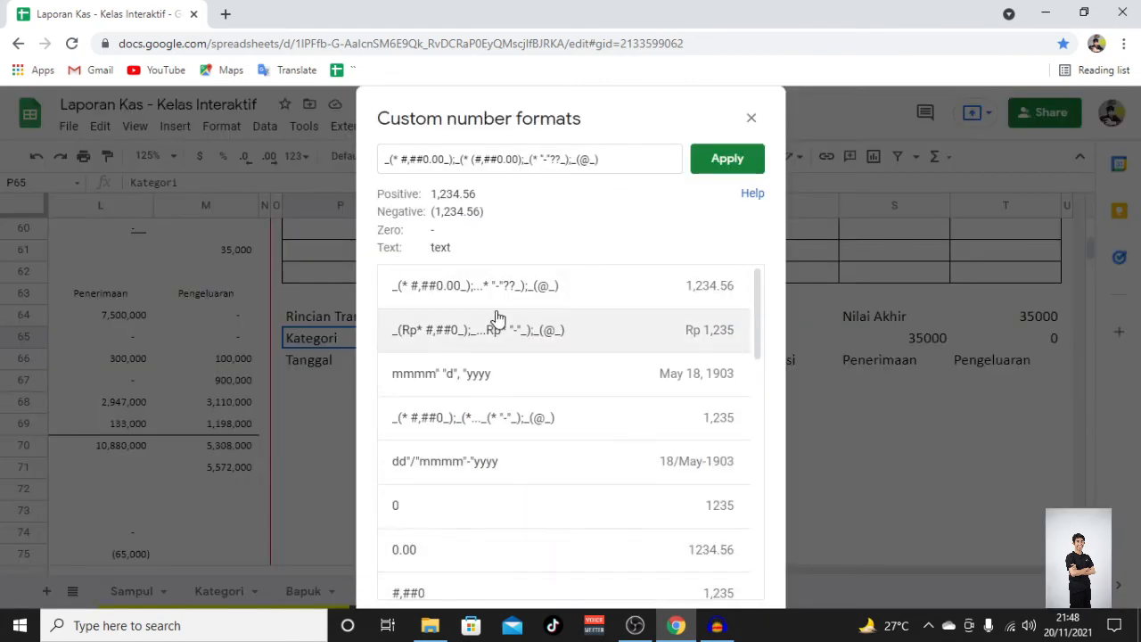
triple_click(632, 166)
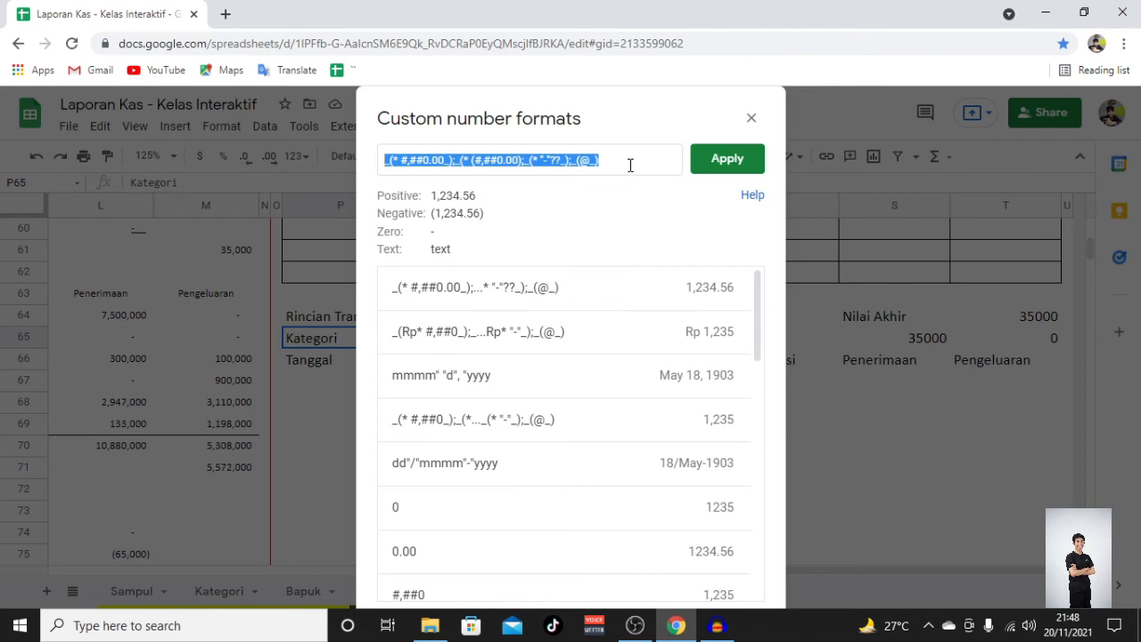
type("@")
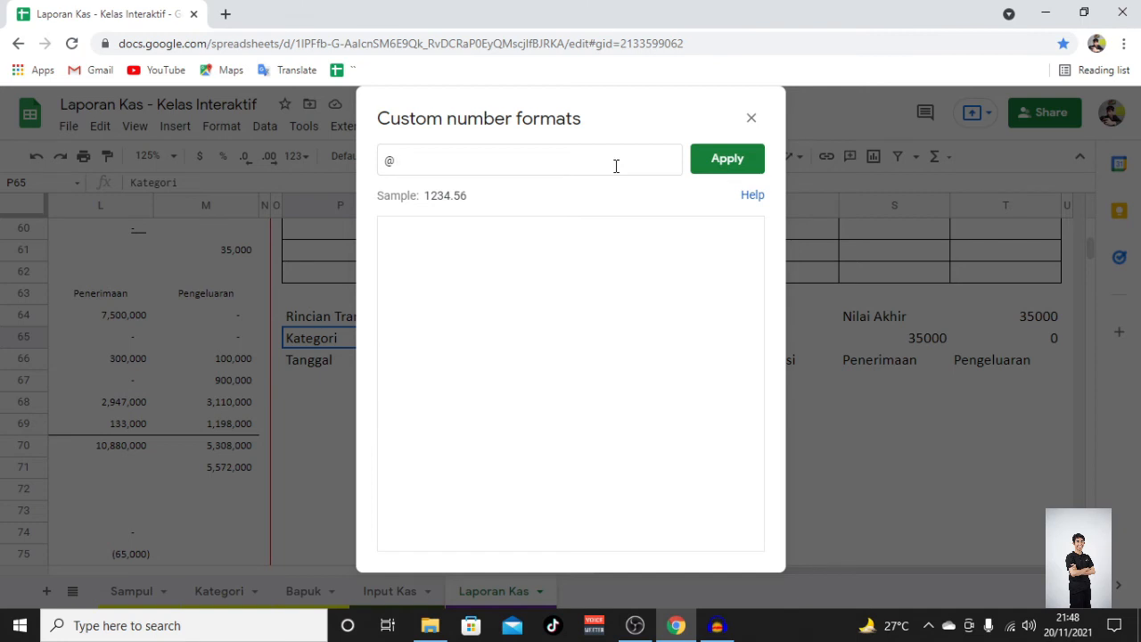
type("\":")
left_click(710, 162)
left_click(692, 157)
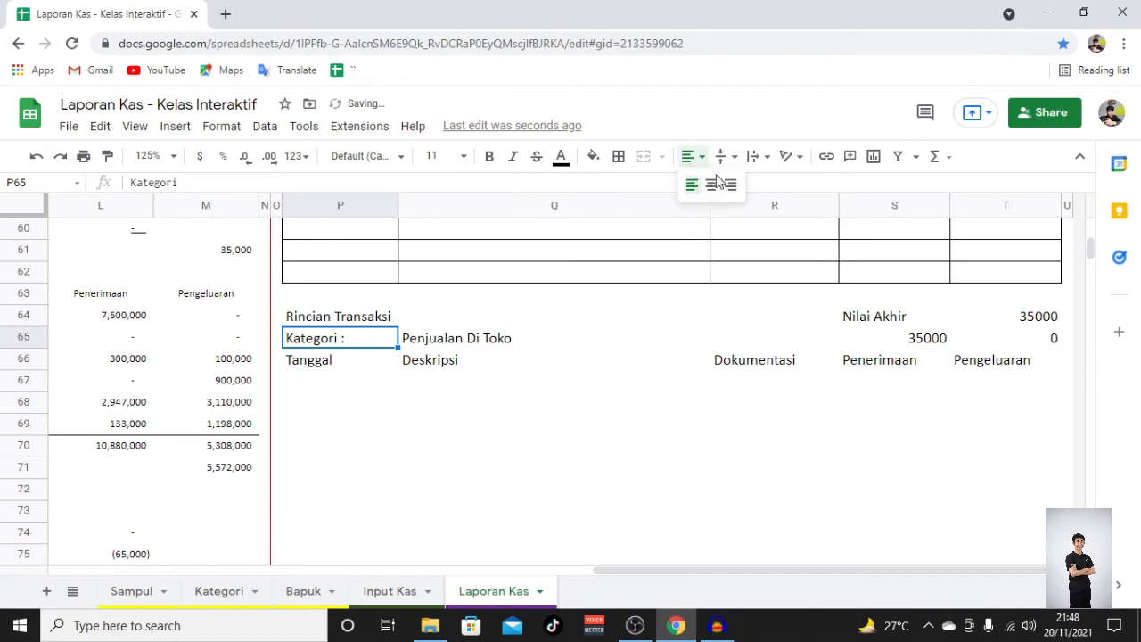
left_click(716, 184)
Step: Add a dropdown validation to Q65 using the list range Kategori!E5:E27, rejecting invalid input
left_click(489, 348)
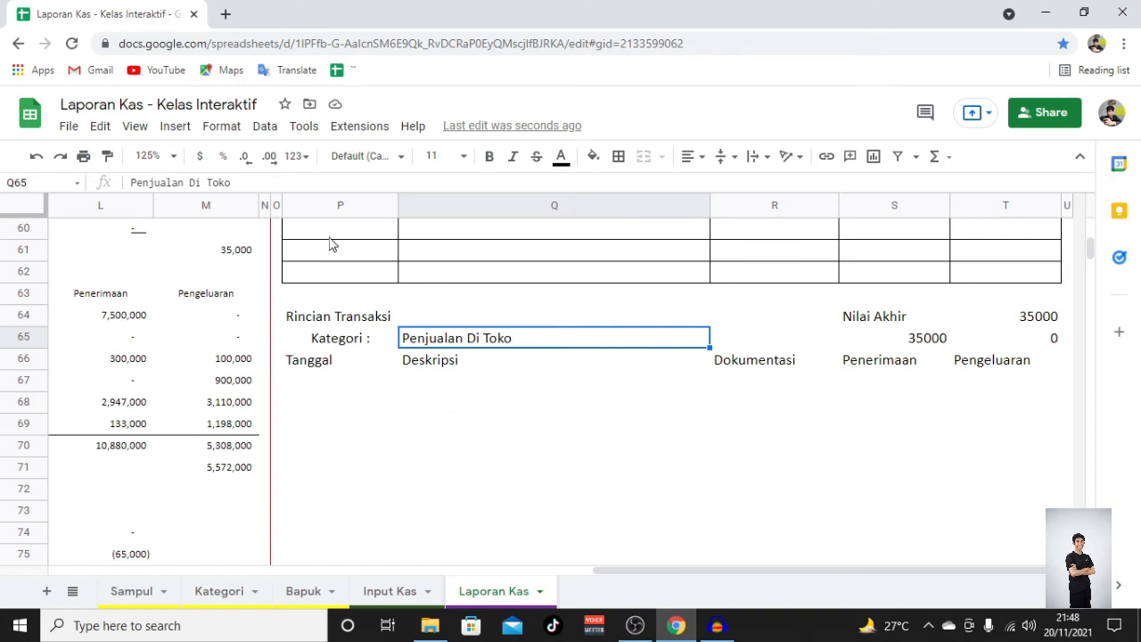
left_click(265, 126)
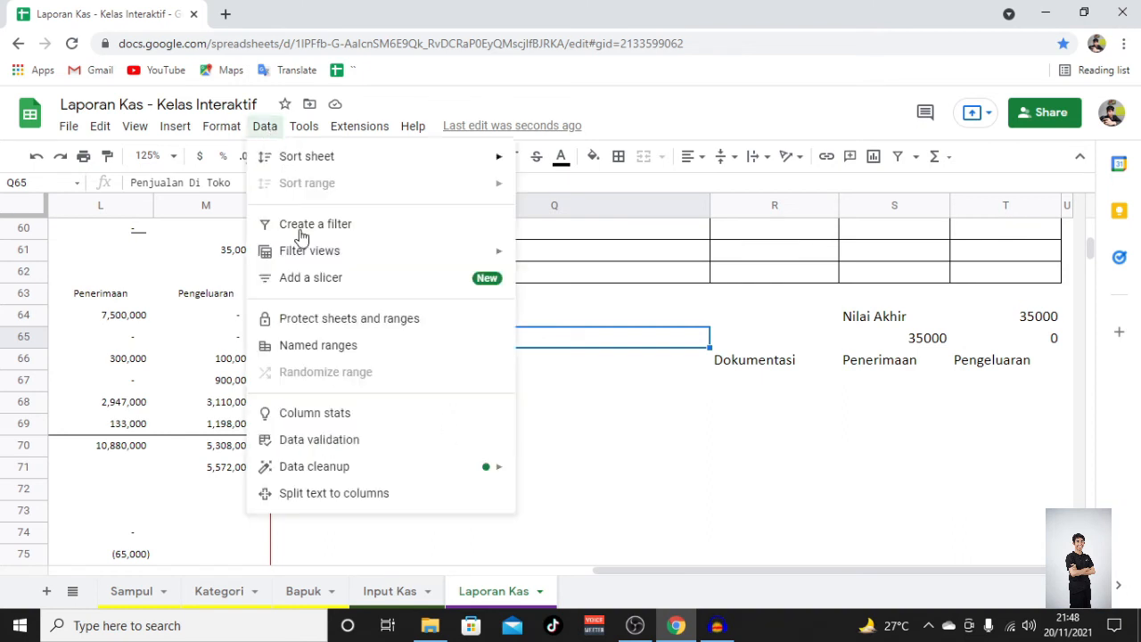
left_click(314, 438)
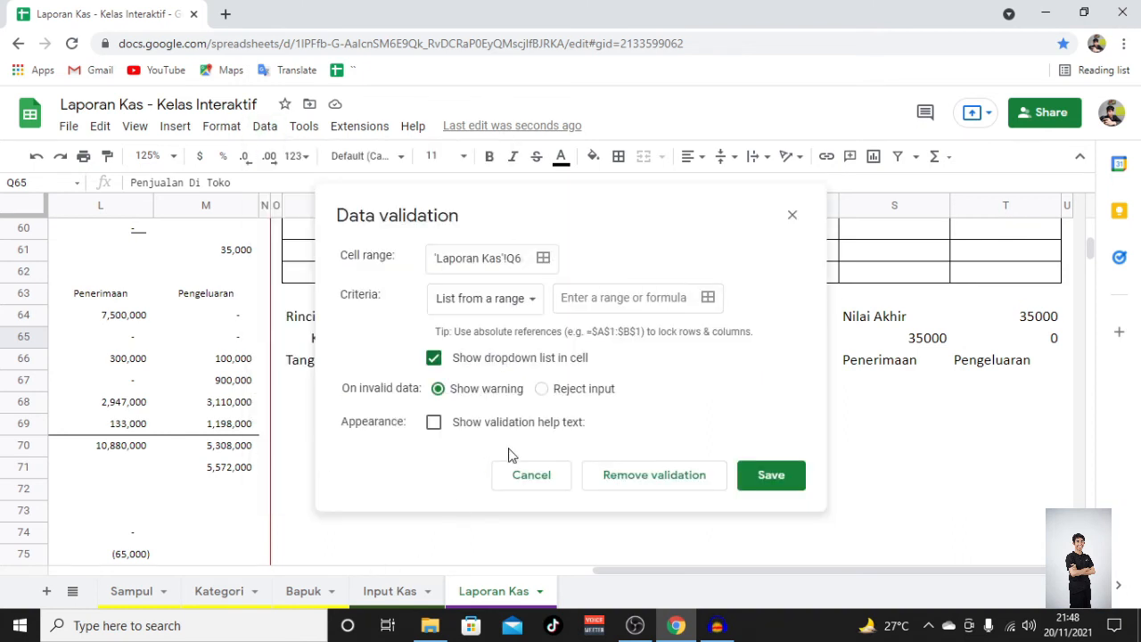
left_click(541, 389)
left_click(708, 297)
left_click(344, 515)
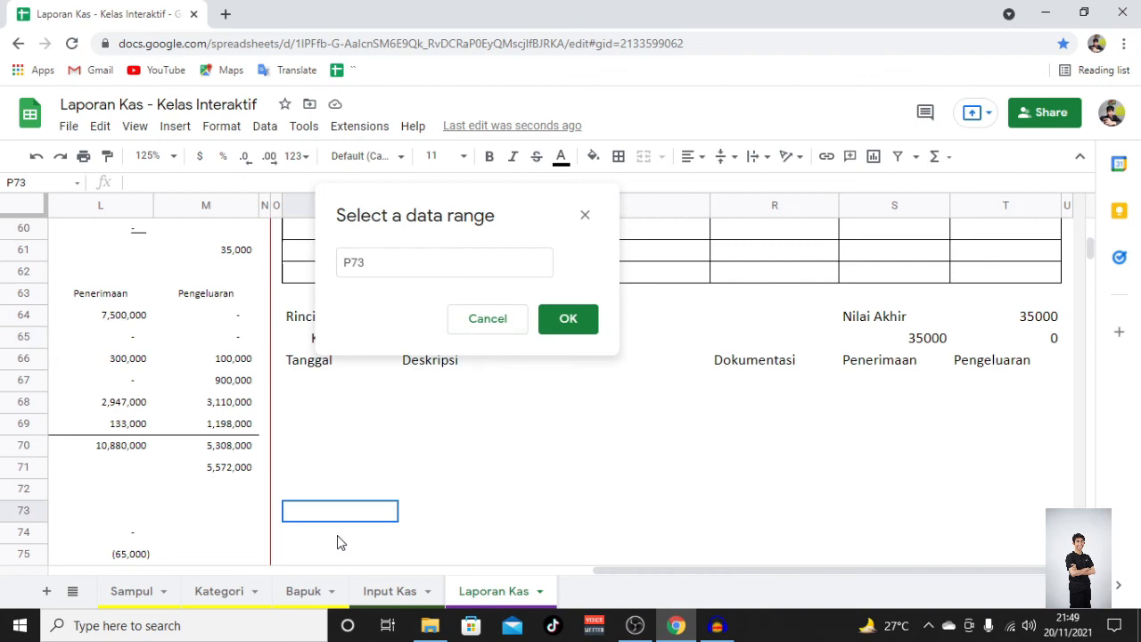
left_click(243, 596)
left_click(694, 326)
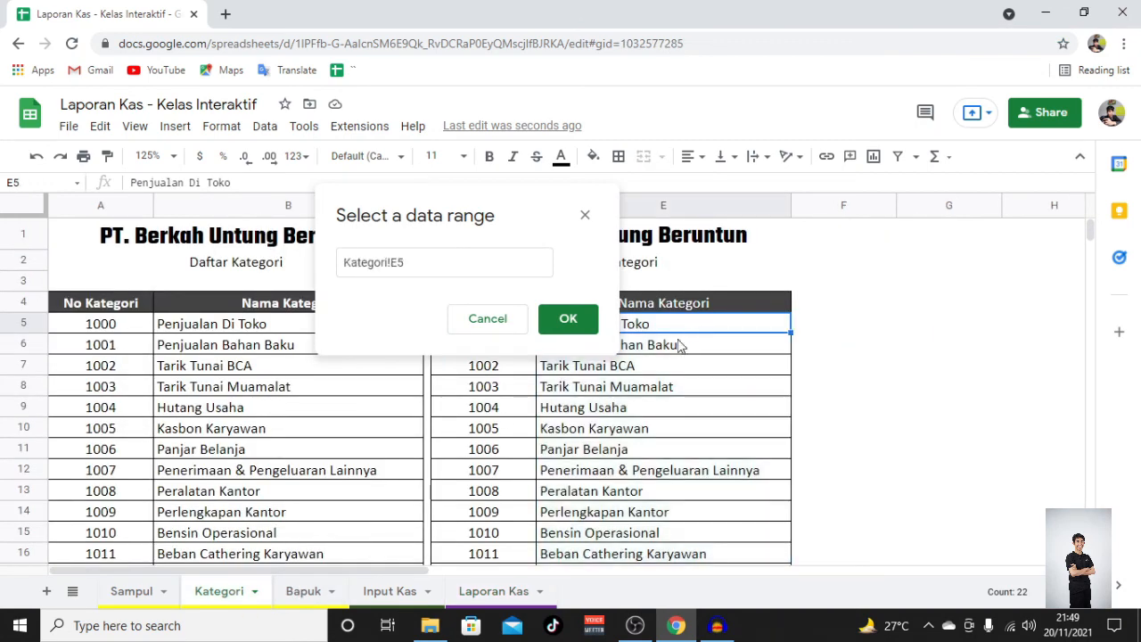
scroll(708, 401, "down", 7)
left_click(704, 337, "shift")
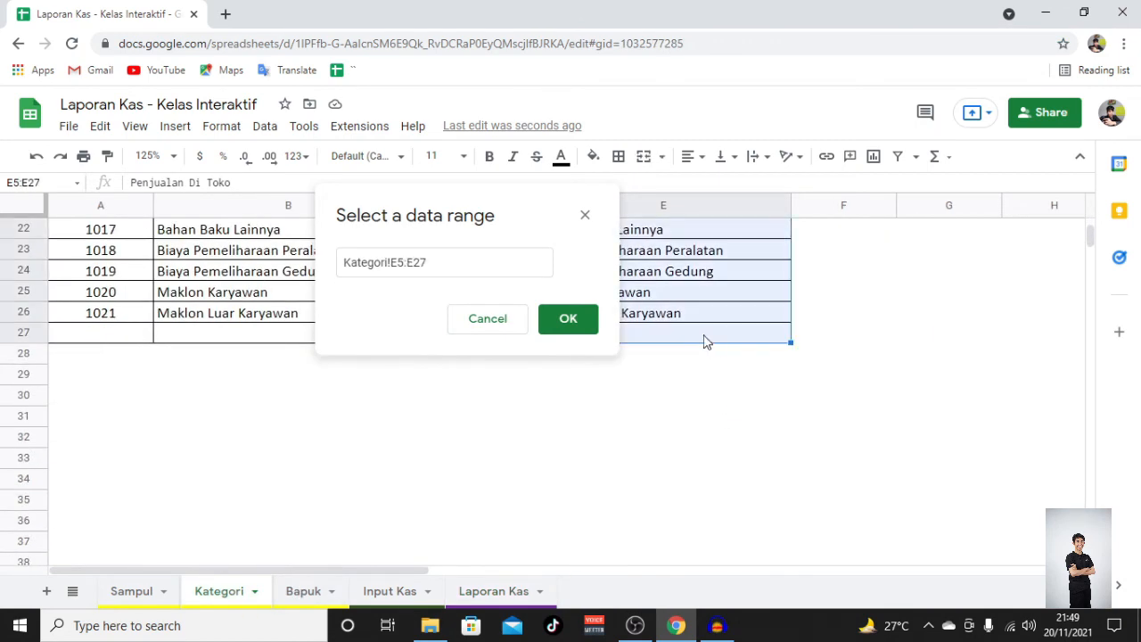
left_click(565, 318)
left_click(769, 476)
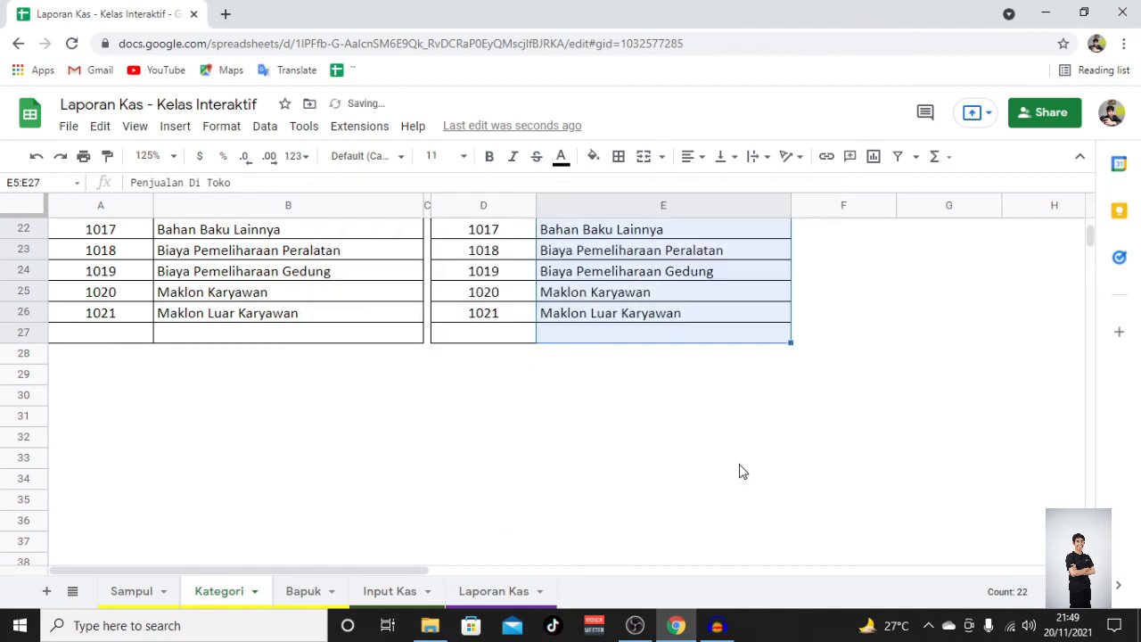
Step: Back in Laporan Kas, clear the pasted static amounts from S65:T65 and T64 in the new heading block
scroll(691, 494, "up", 1)
left_click(499, 591)
scroll(570, 419, "up", 1)
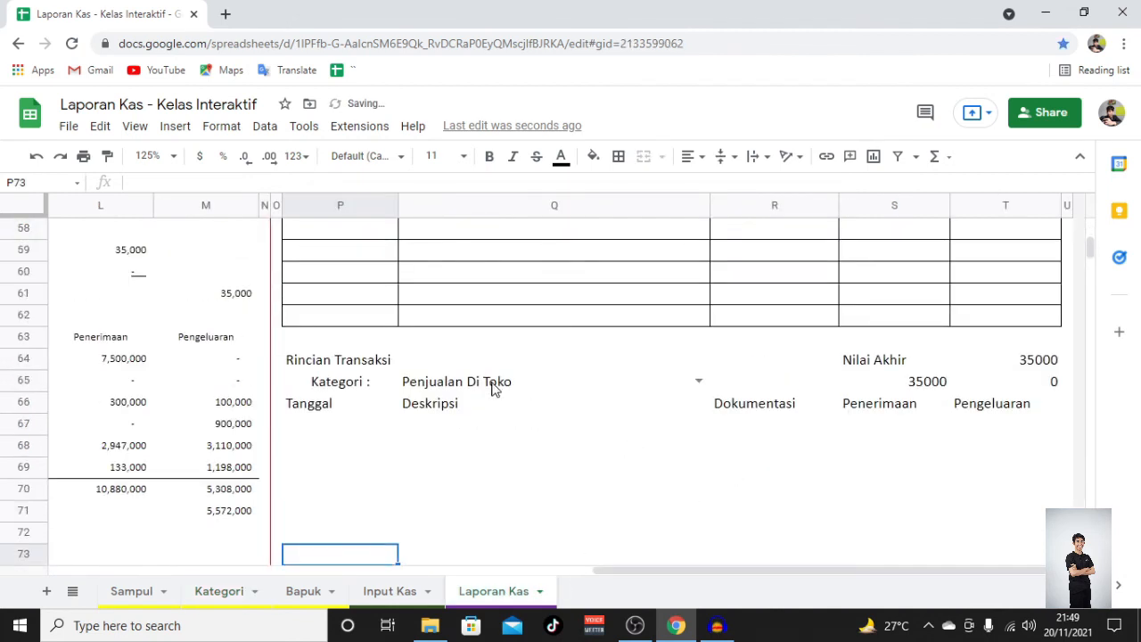
left_click(887, 392)
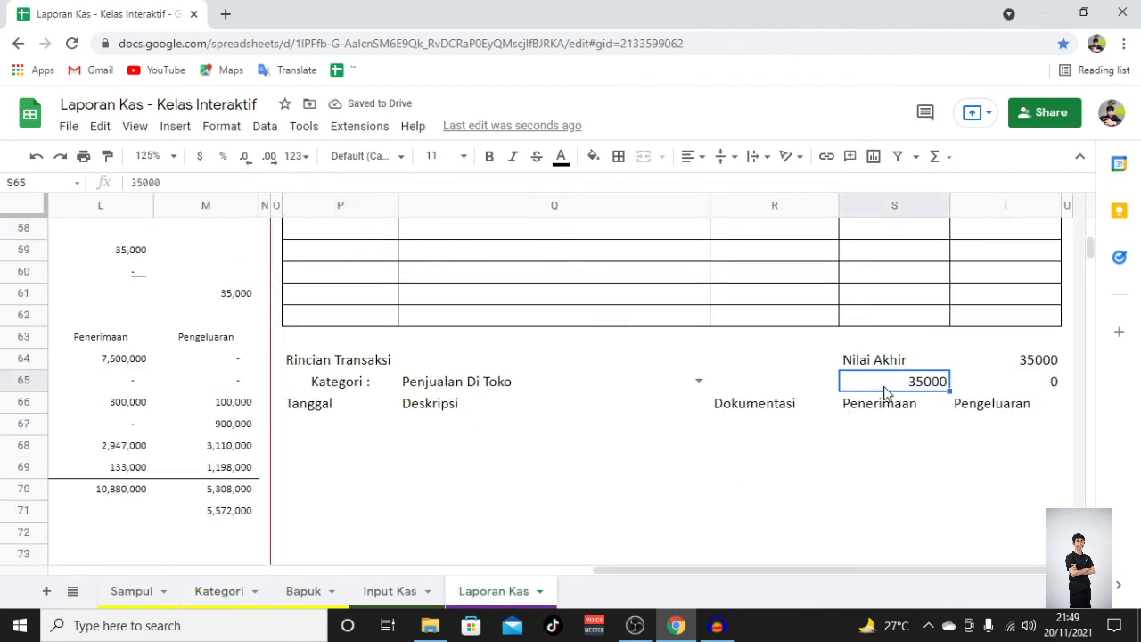
left_click(992, 386, "shift")
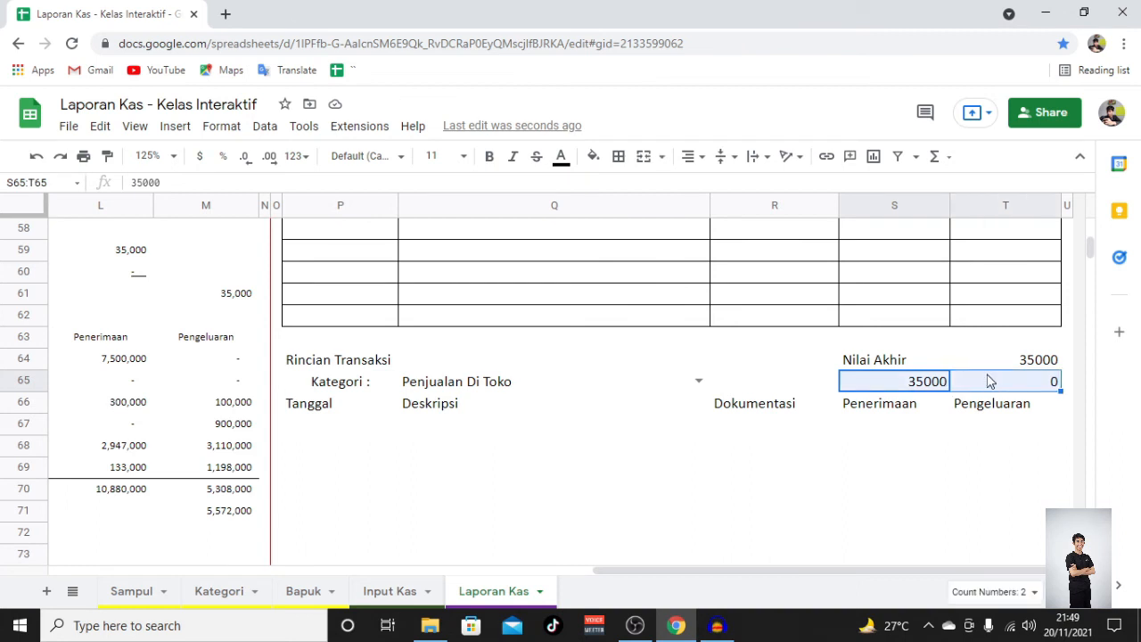
key("Delete")
key("Up")
key("Delete")
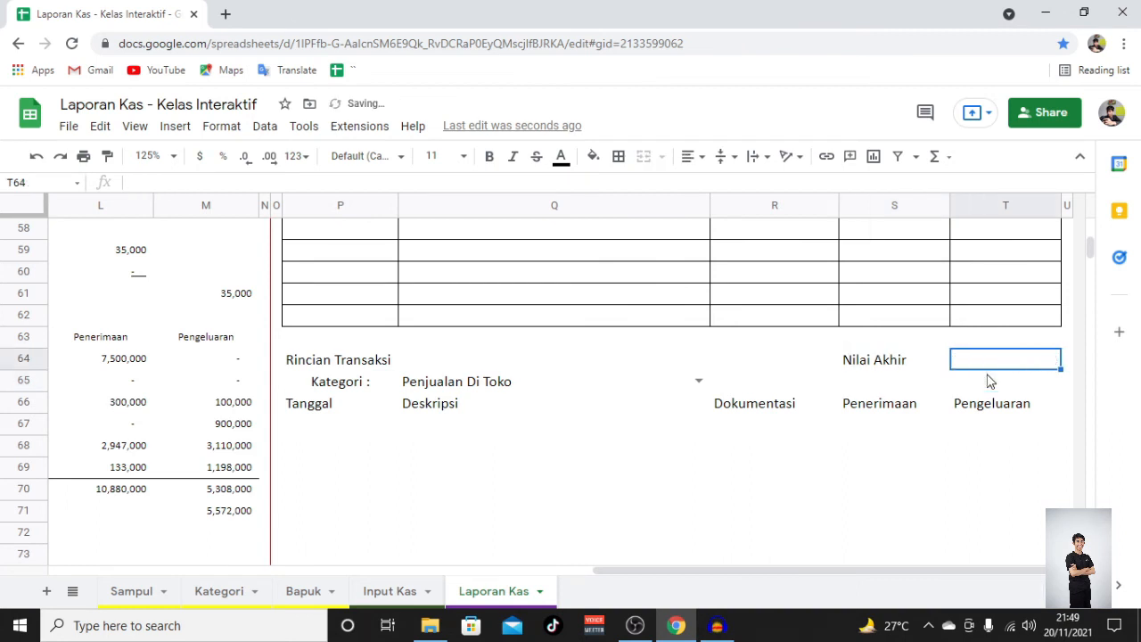
Step: Centre the column headings in P66:T66, fill them yellow and make them bold
left_click(328, 404)
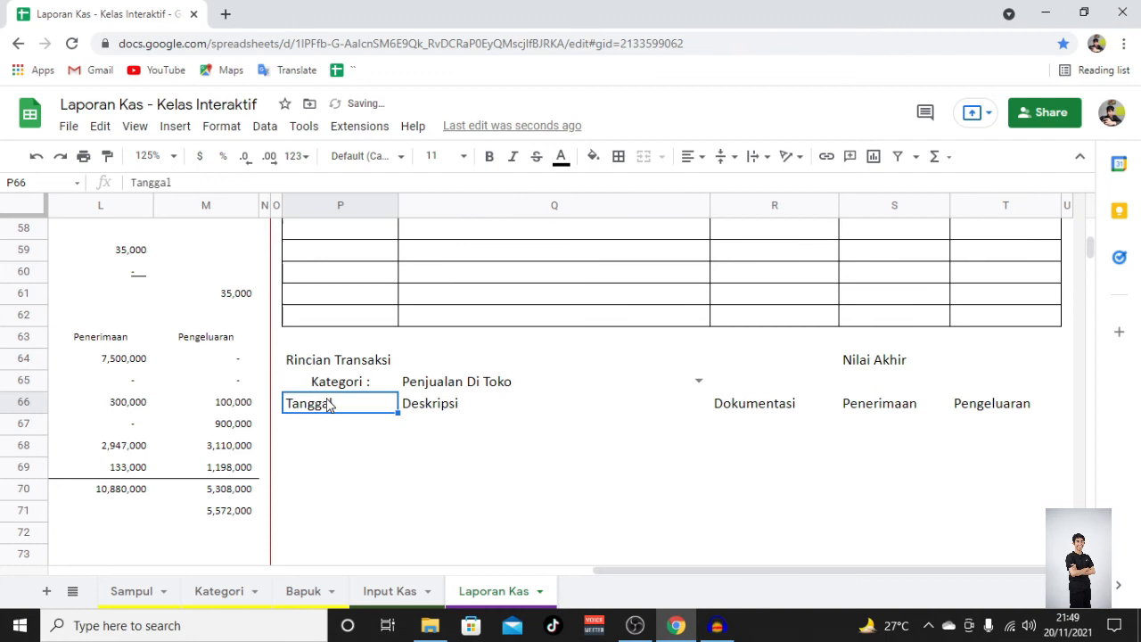
left_click(1000, 411, "shift")
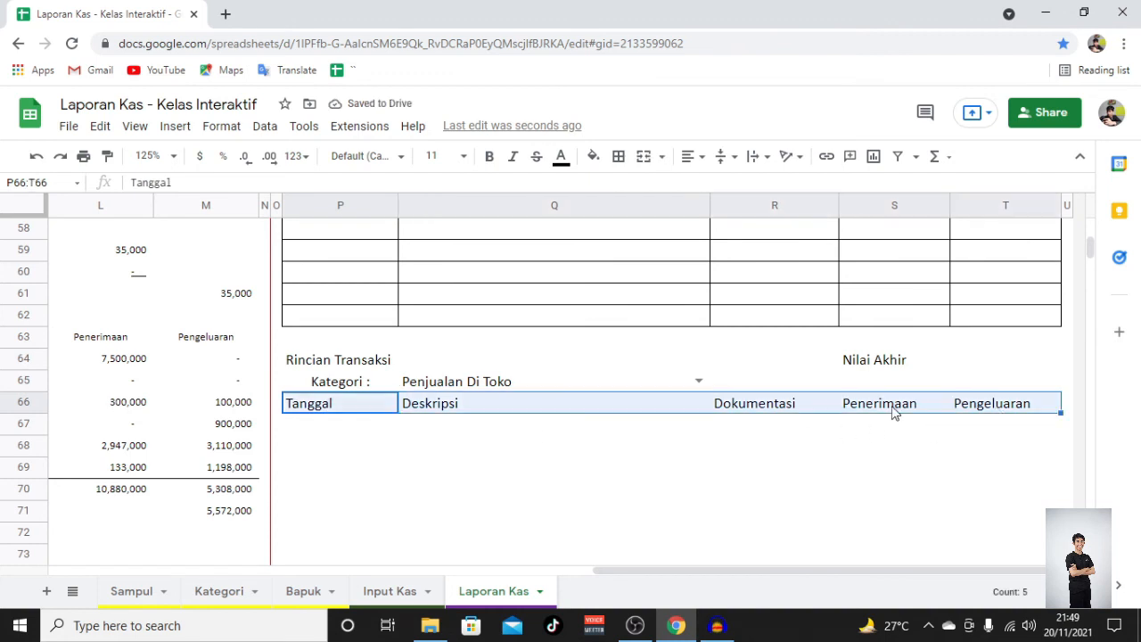
left_click(695, 157)
left_click(711, 187)
left_click(592, 159)
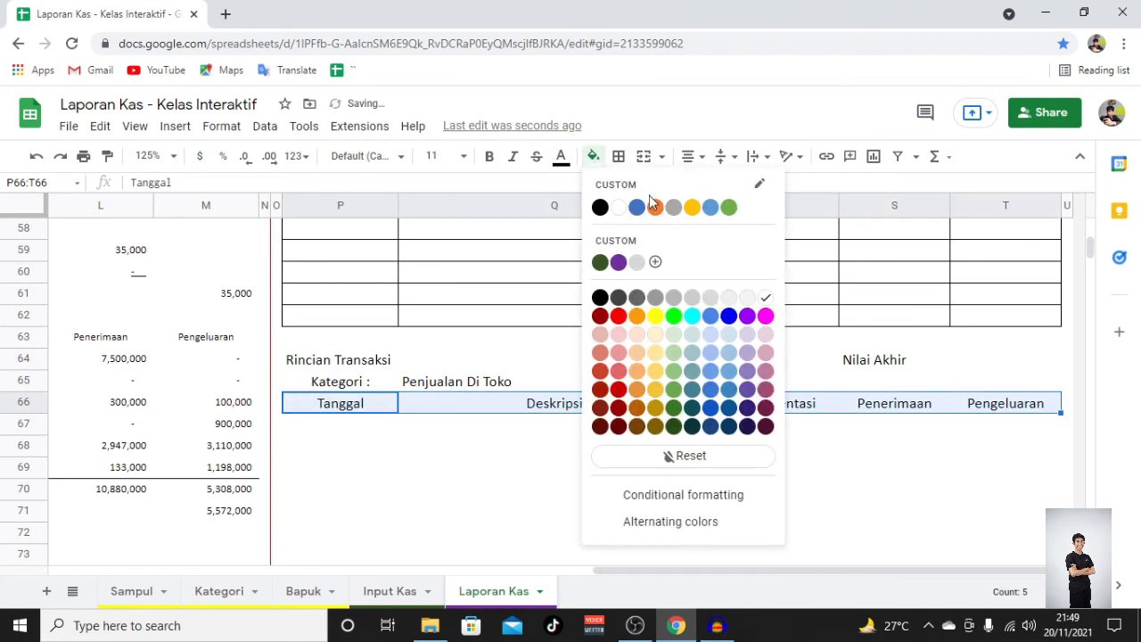
left_click(655, 316)
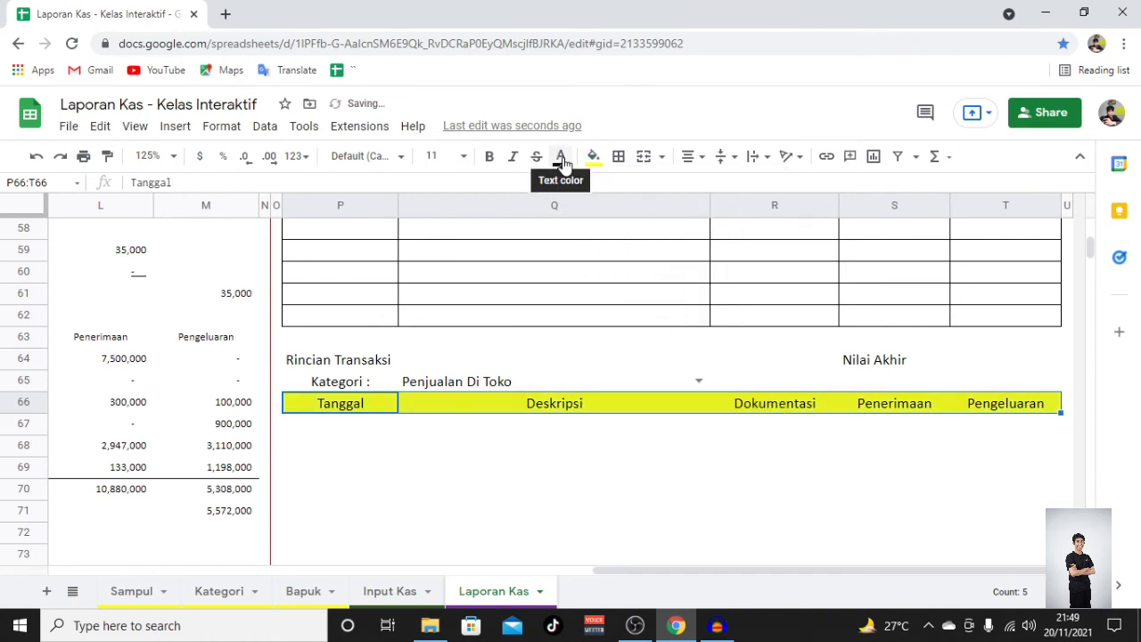
left_click(490, 156)
Step: Make the Rincian Transaksi title and Kategori rows in P64:T65 bold
scroll(419, 378, "up", 3)
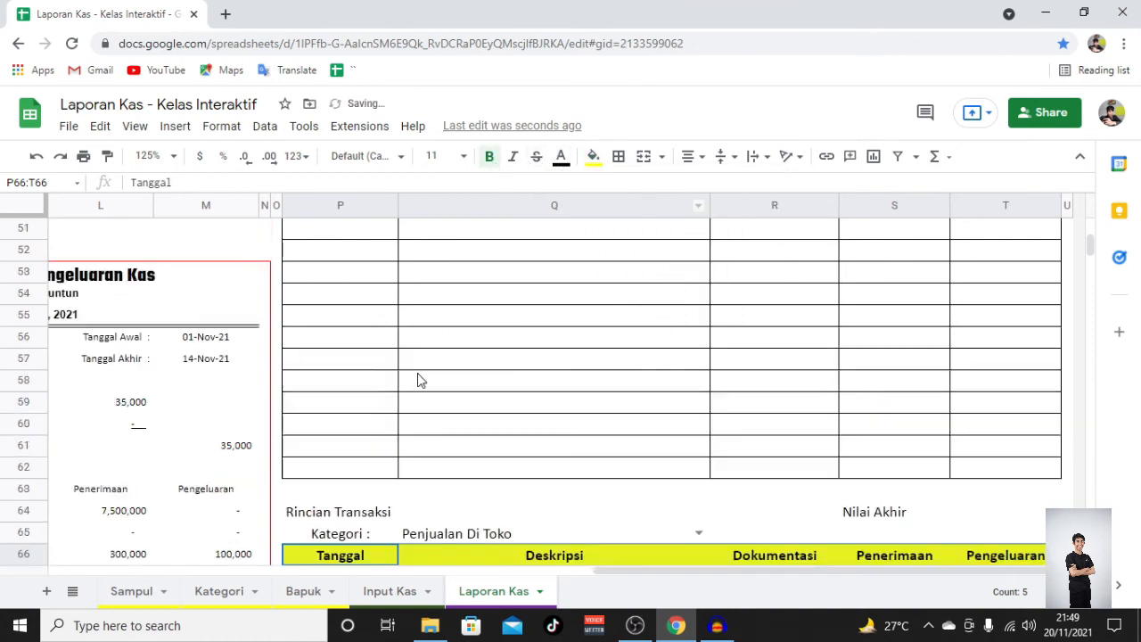
scroll(418, 378, "up", 6)
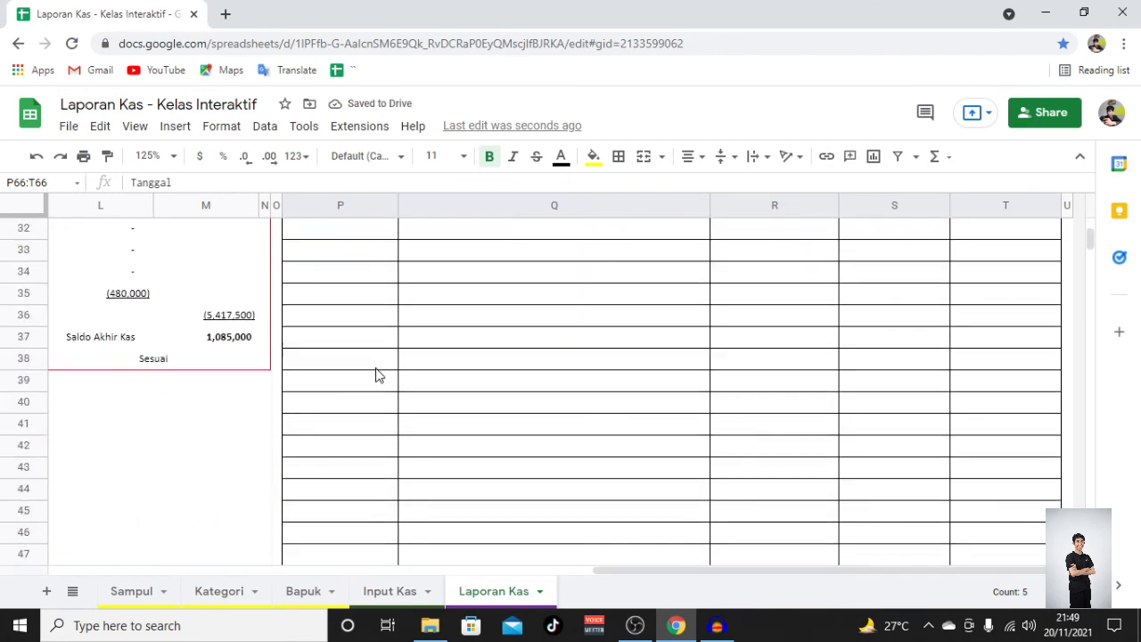
scroll(375, 375, "down", 10)
scroll(374, 374, "up", 2)
left_click(349, 339)
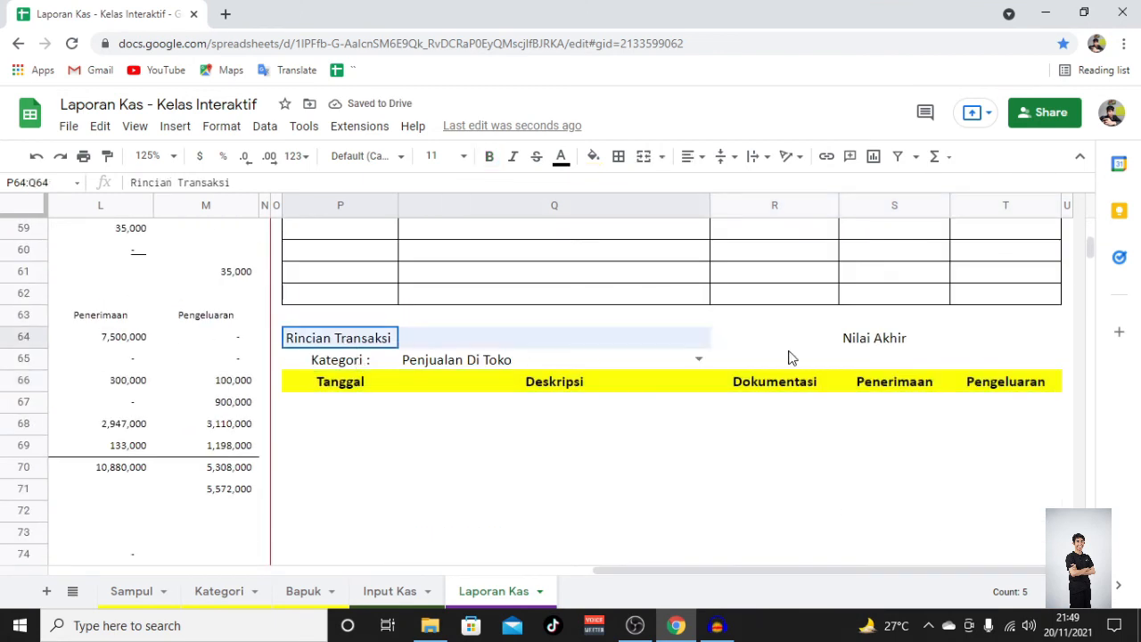
left_click_drag(789, 358, 977, 375)
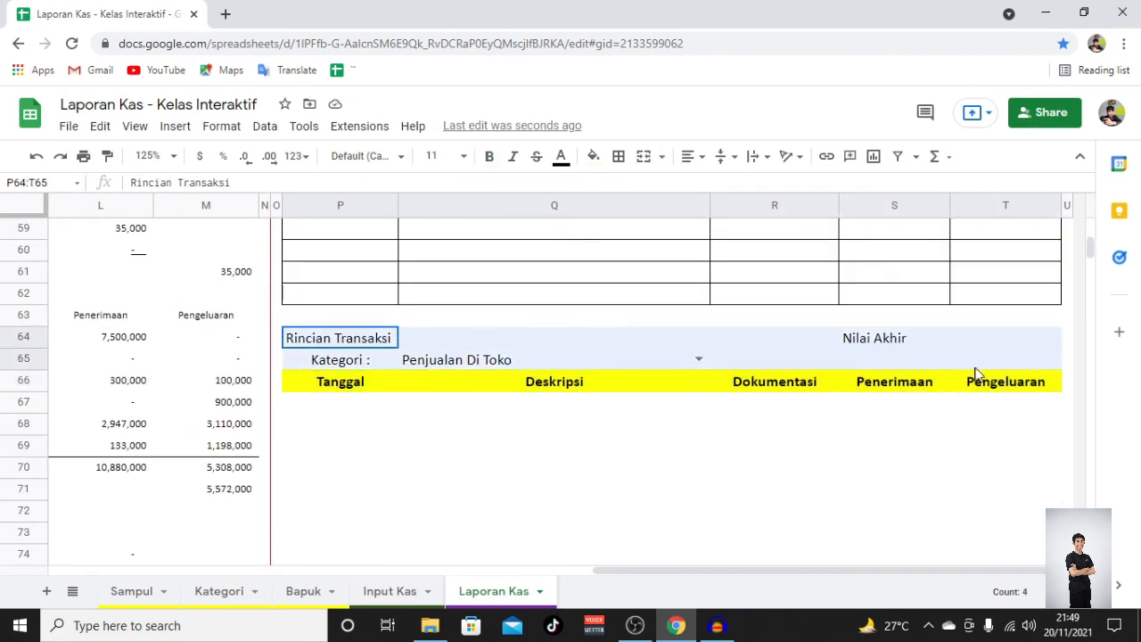
left_click(489, 156)
Step: Apply borders to all cells of the new transaction table, P66:T72
left_click(361, 387)
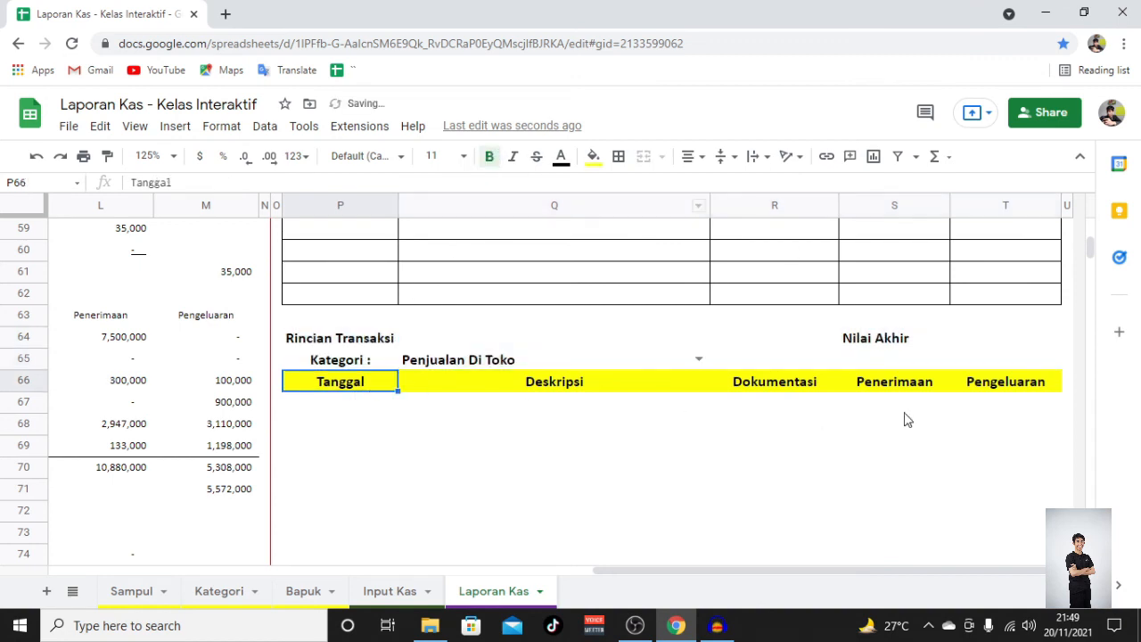
left_click(980, 518, "shift")
left_click(619, 158)
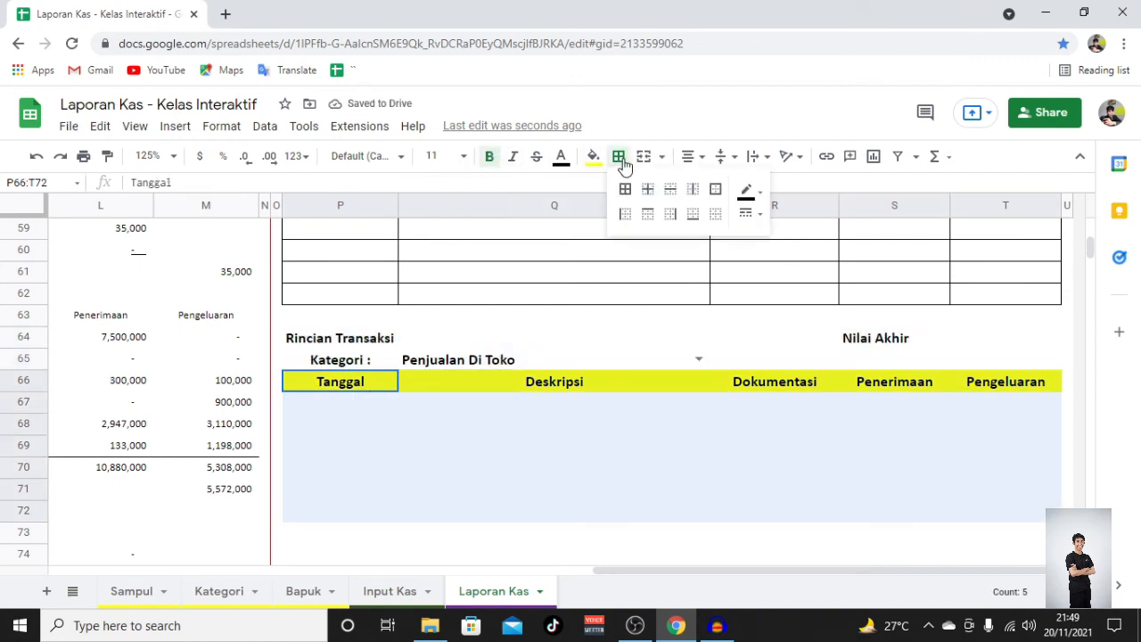
left_click(754, 214)
left_click(763, 243)
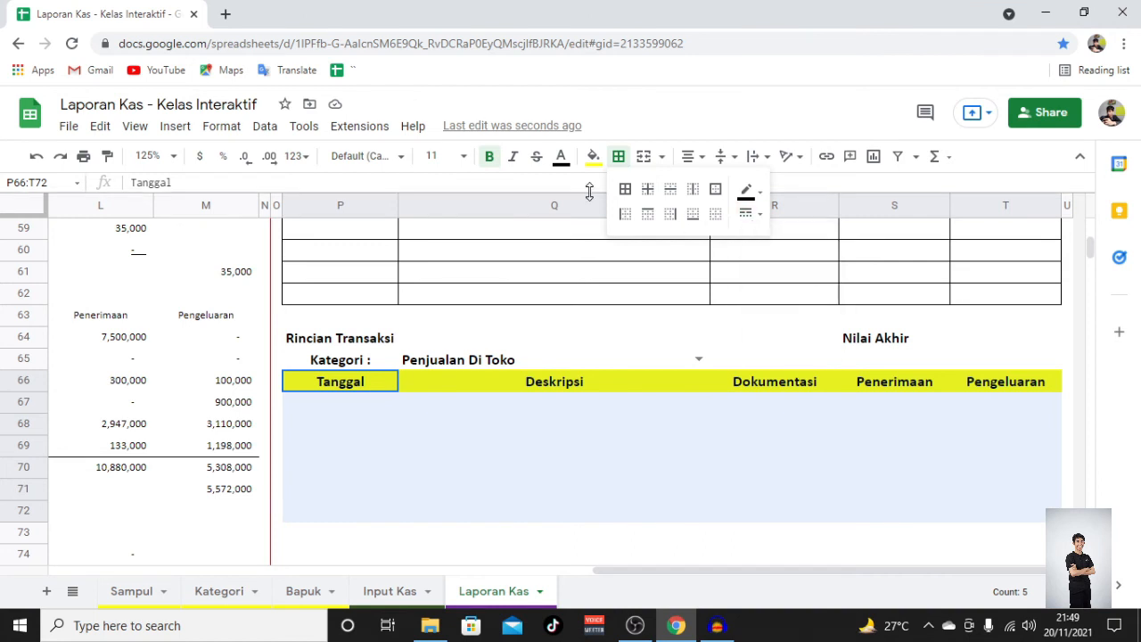
left_click(625, 189)
left_click(523, 451)
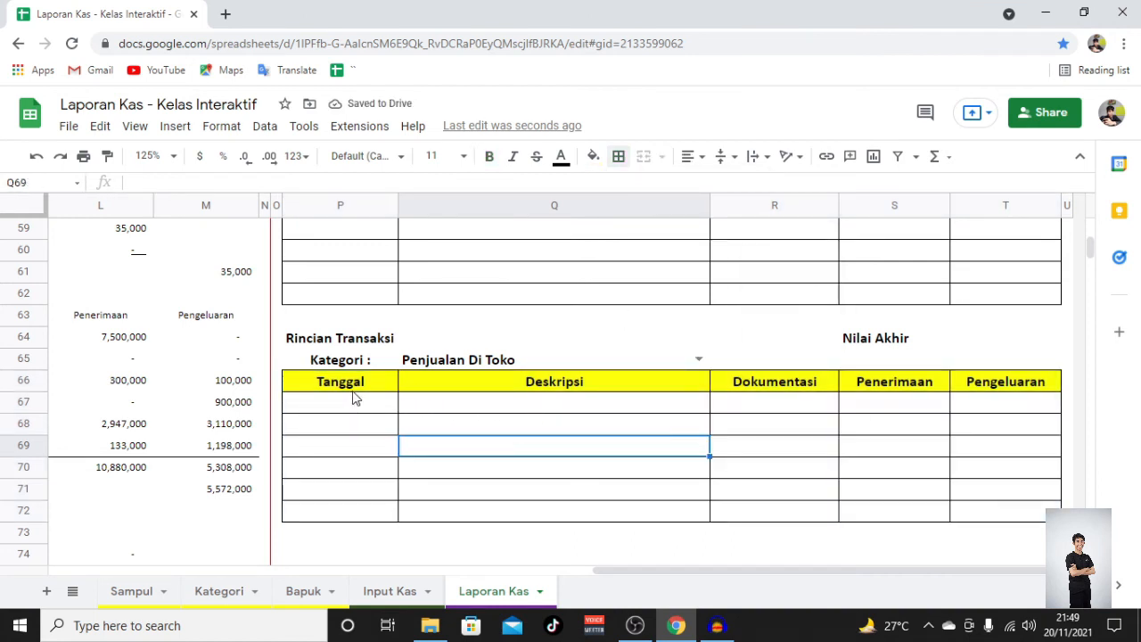
Step: Examine the Nilai Akhir formula in T1 of the original table and return to S65 in the new one
scroll(367, 404, "up", 15)
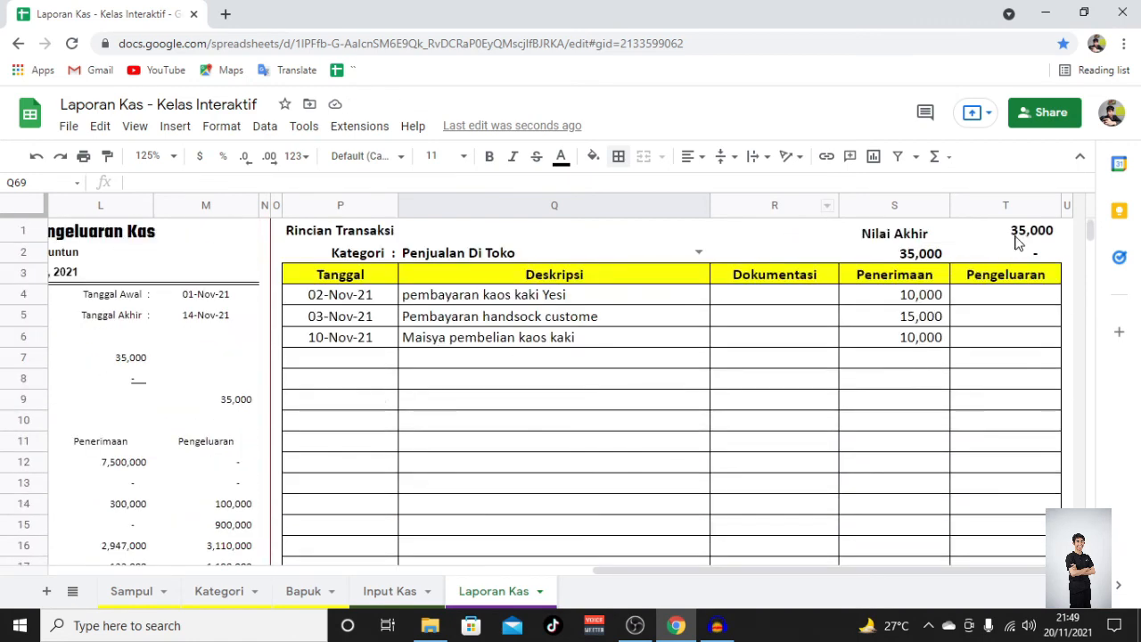
left_click(1008, 234)
double_click(996, 234)
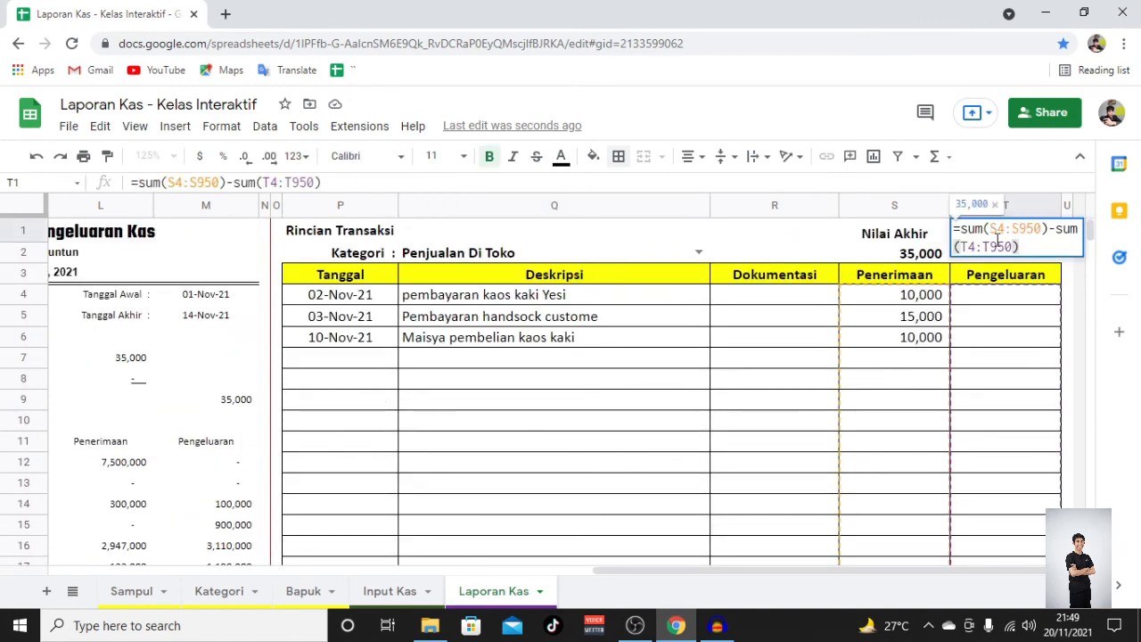
left_click(834, 462)
scroll(811, 465, "down", 15)
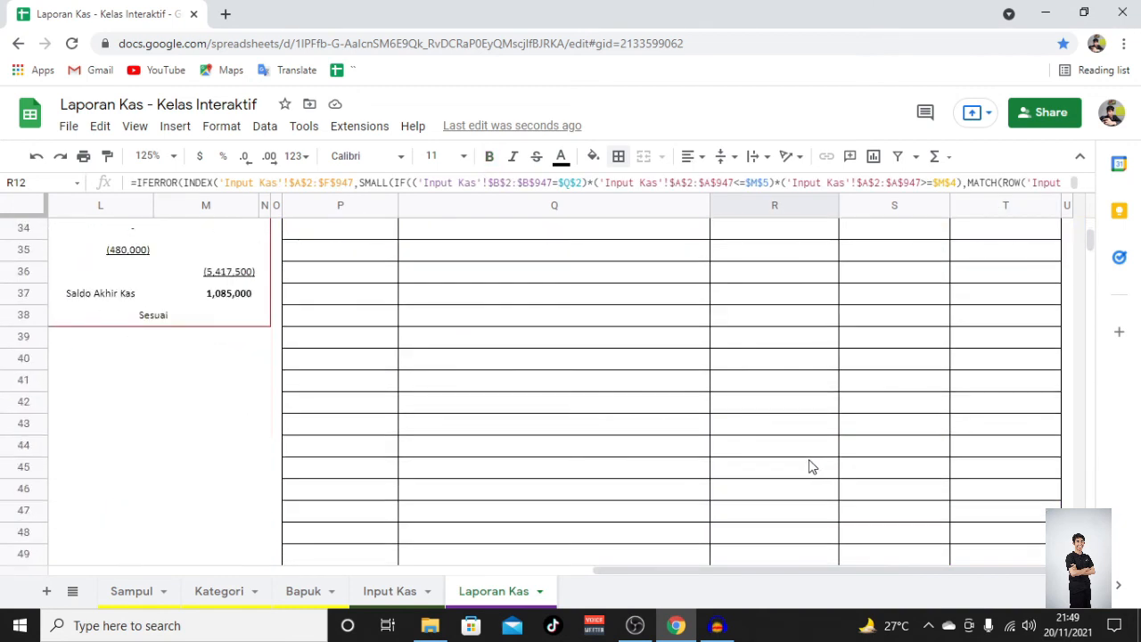
scroll(820, 437, "down", 4)
scroll(865, 392, "up", 3)
left_click(896, 364)
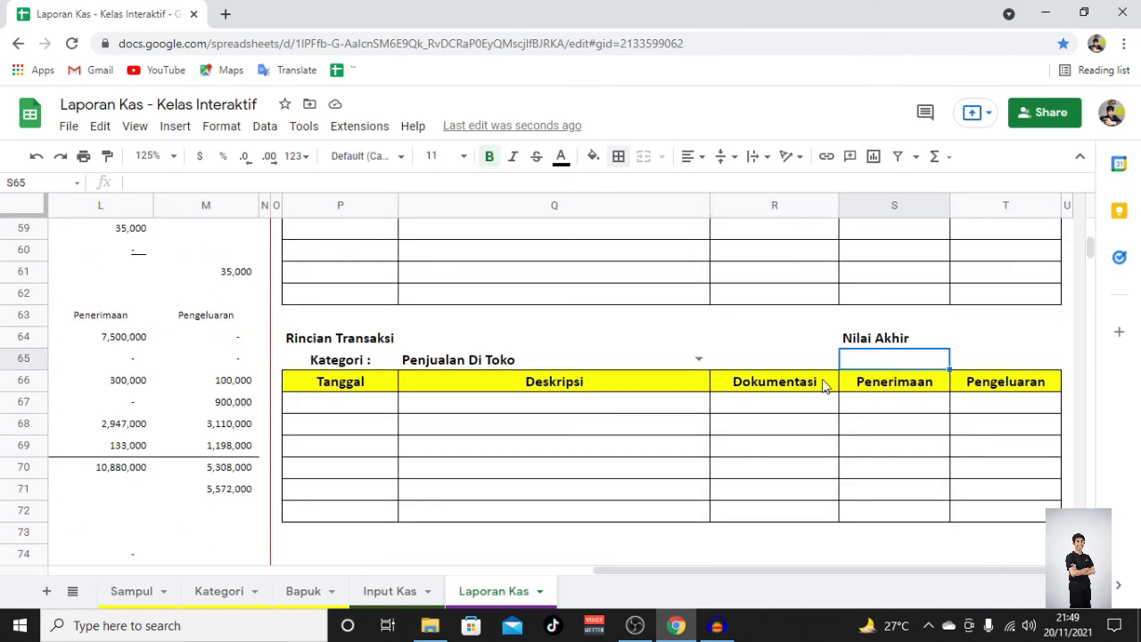
Step: Total the Penerimaan and Pengeluaran columns with =sum(S67:S72) in S65 and =sum(T67:T72) in T65
type("=")
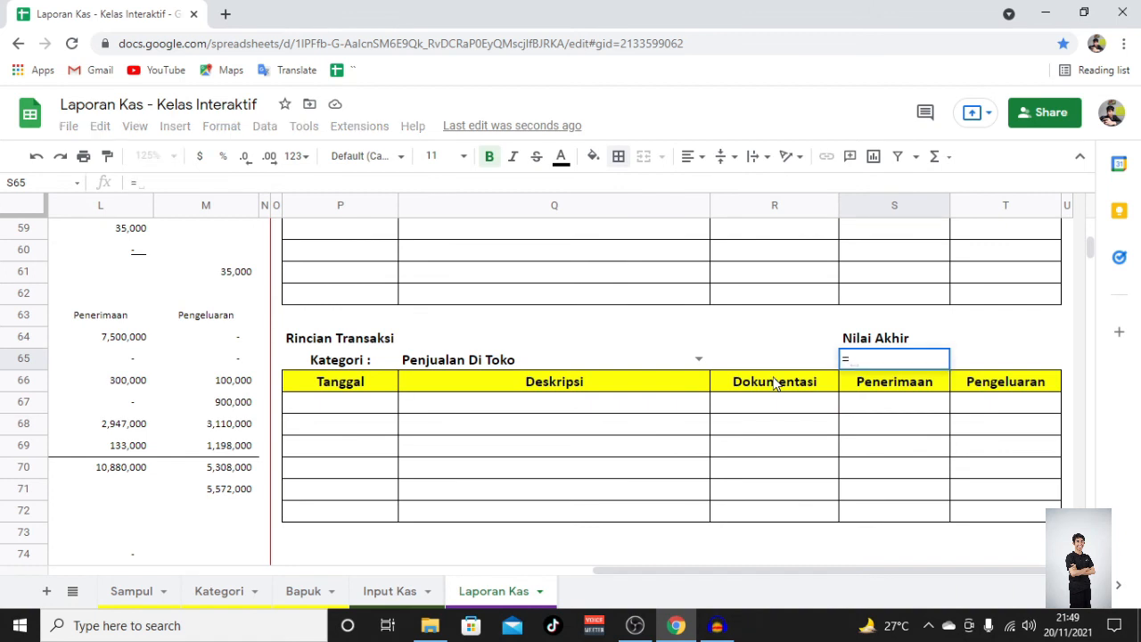
type("sum(")
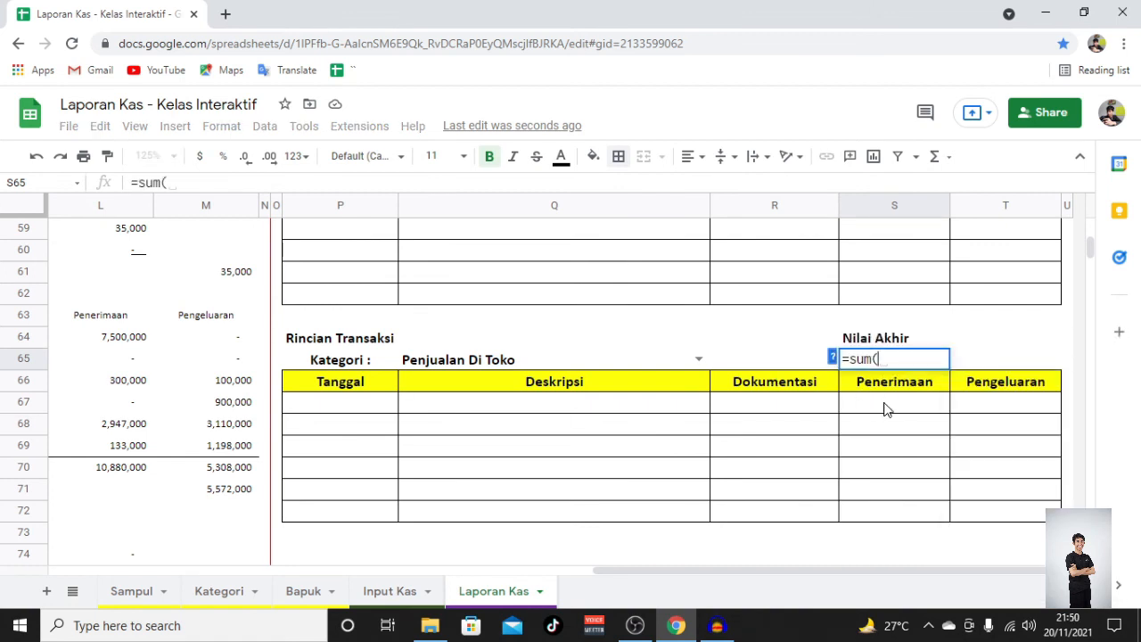
left_click_drag(886, 408, 889, 522)
key("Return")
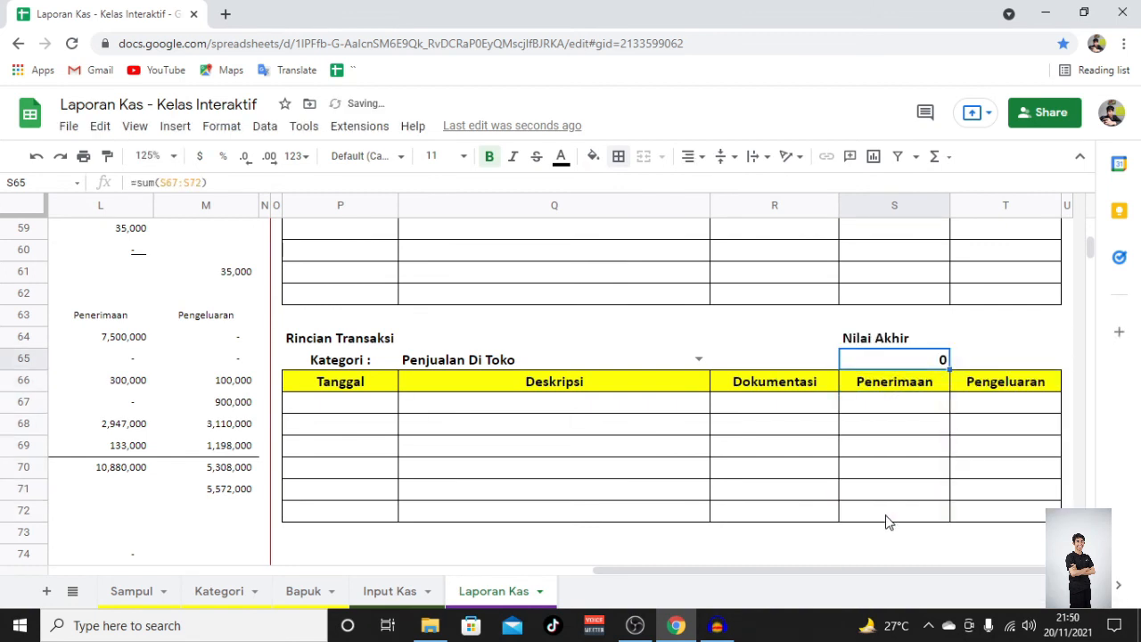
key("Right")
type("=sum(T67:T72)")
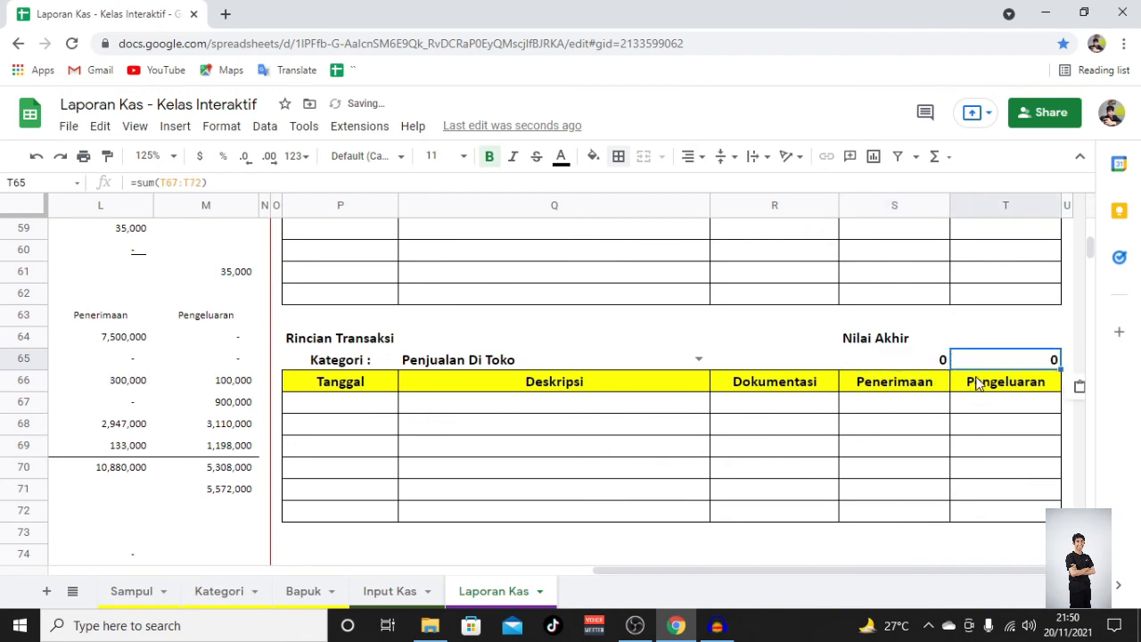
Step: Calculate Nilai Akhir in T64 with the formula =sum(S65-T65)
left_click(997, 345)
type("=")
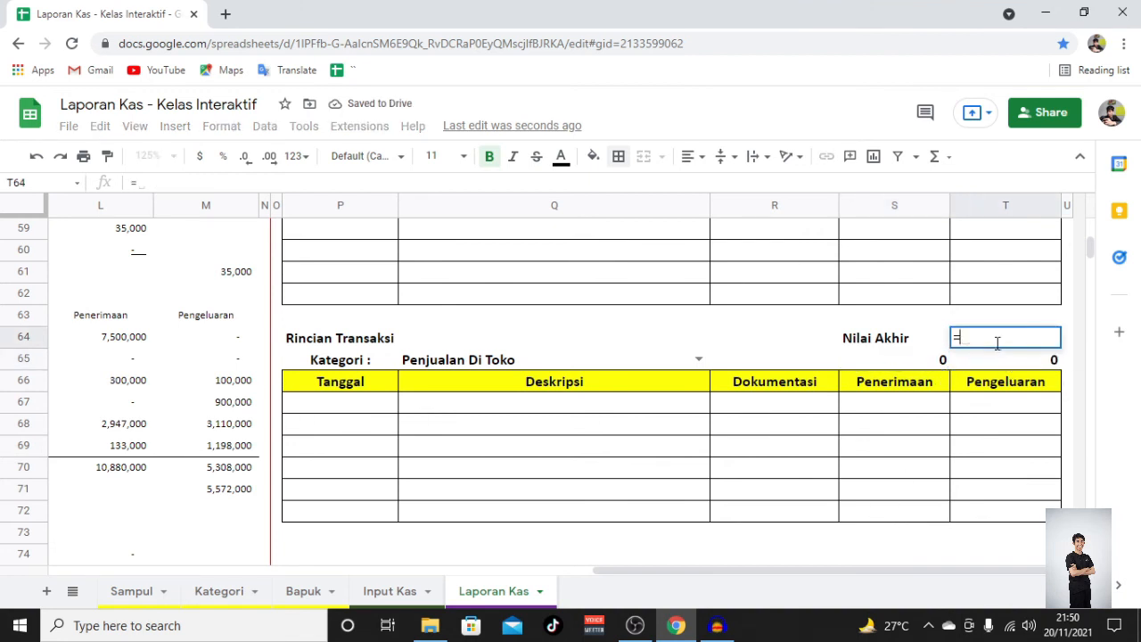
type("sum(")
left_click(922, 366)
type("-")
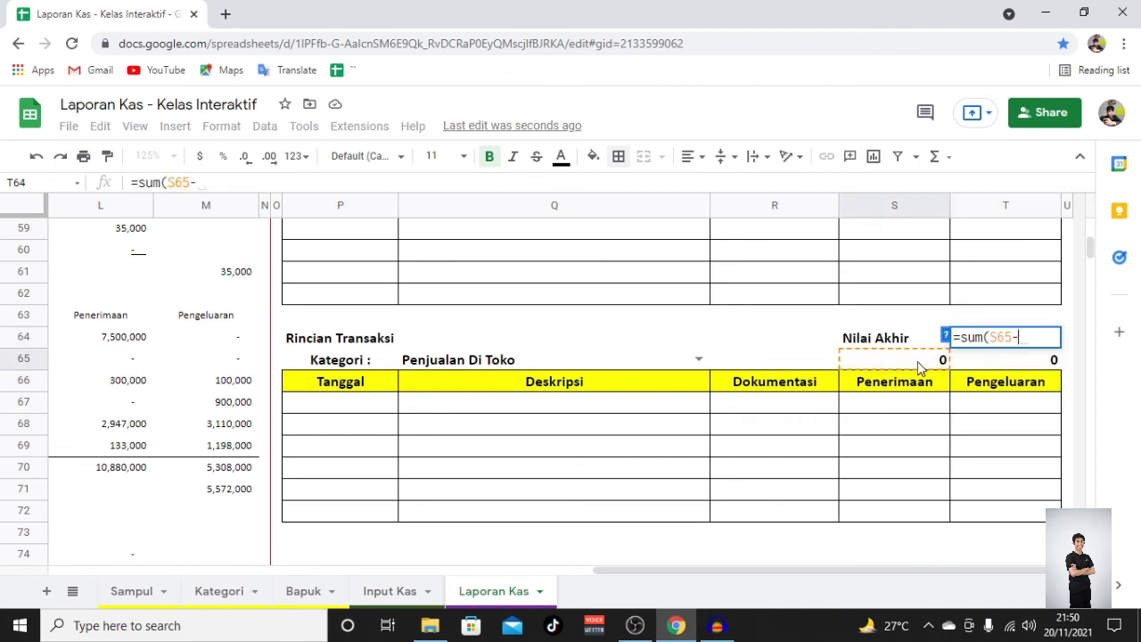
left_click(1030, 361)
key("Return")
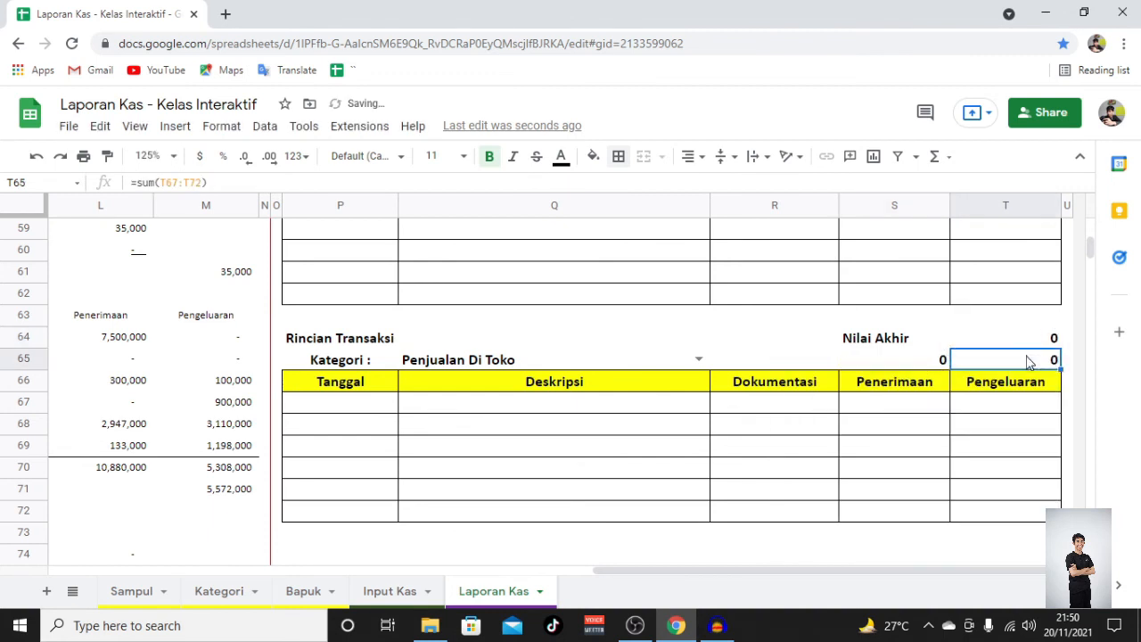
Step: Apply the custom accounting number format that shows zero as a dash to T64 and S65:T65
left_click(1002, 344)
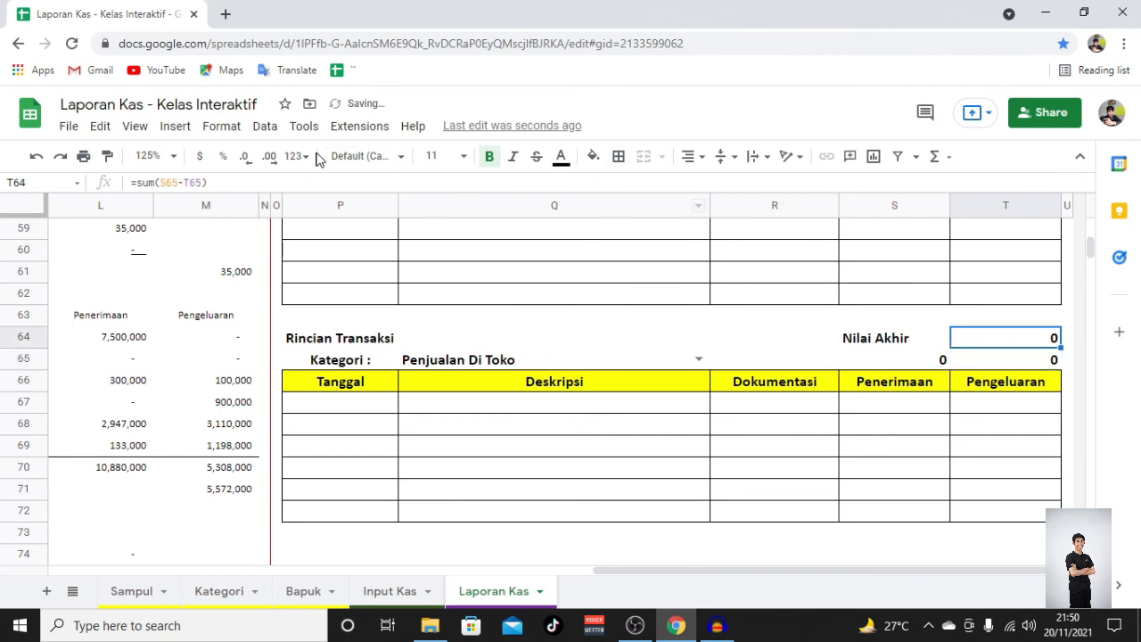
left_click(223, 127)
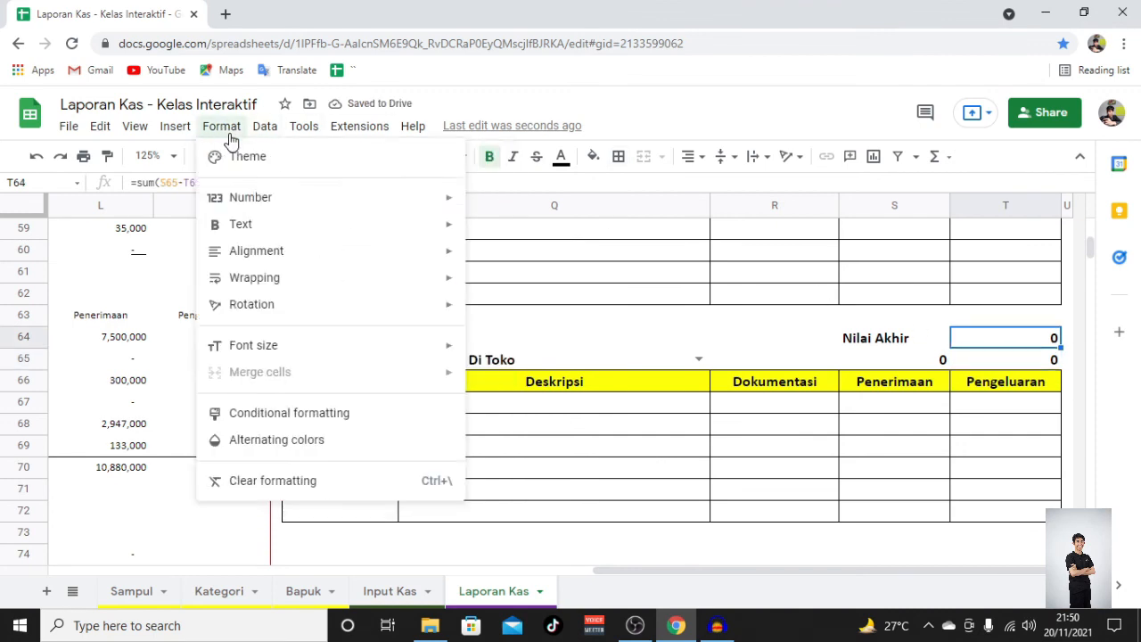
mouse_move(264, 205)
left_click(553, 498)
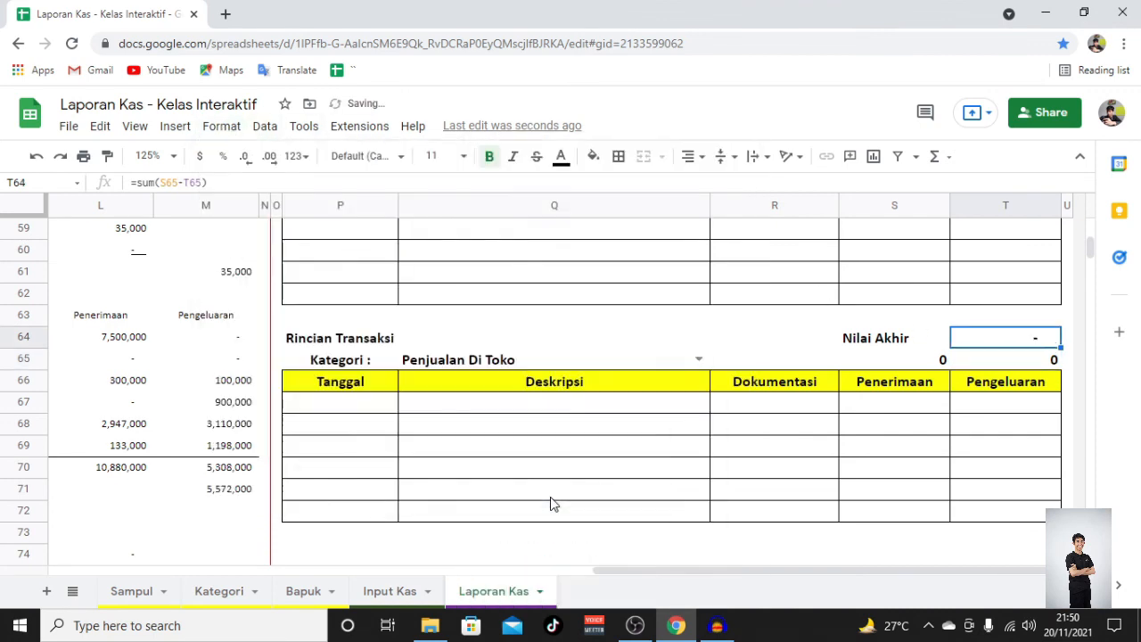
left_click_drag(921, 364, 1013, 362)
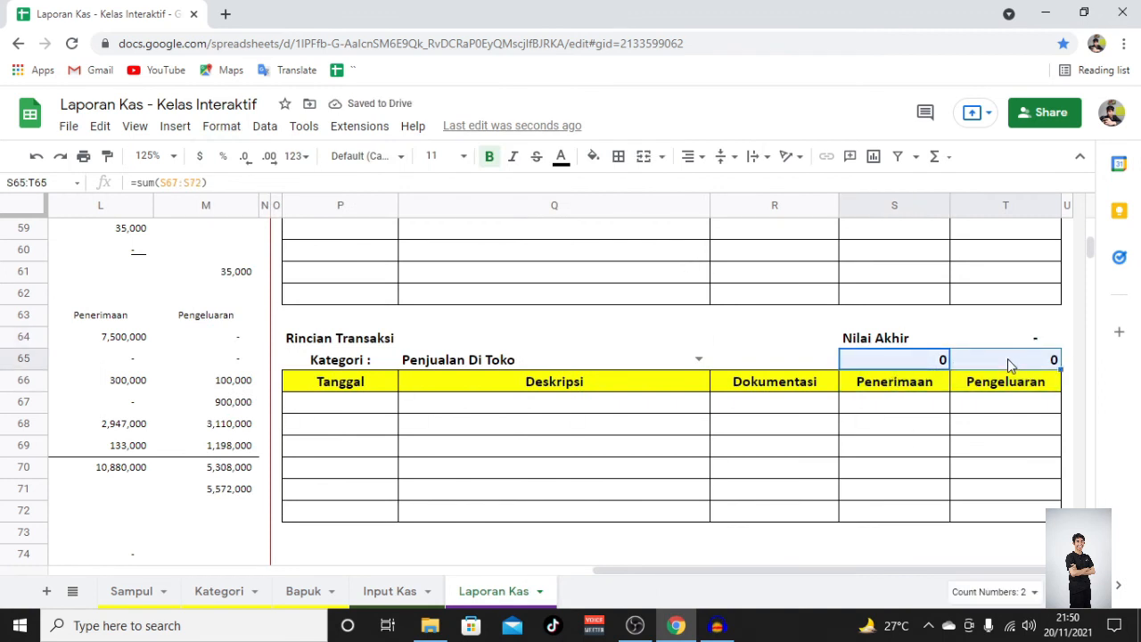
left_click(223, 126)
mouse_move(300, 197)
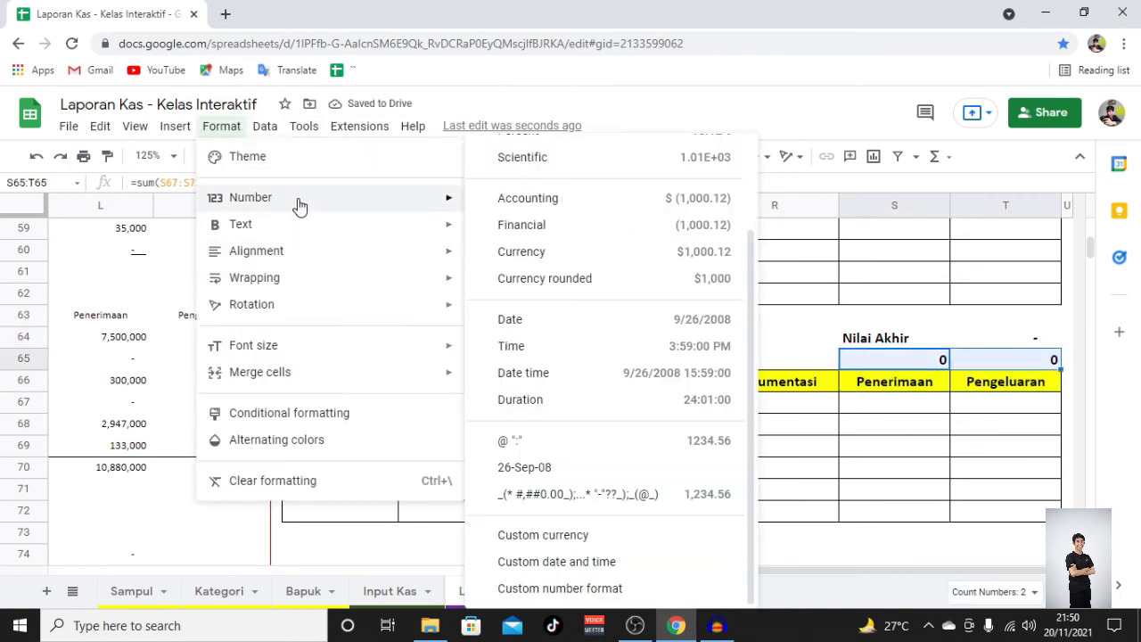
left_click(553, 497)
left_click(778, 468)
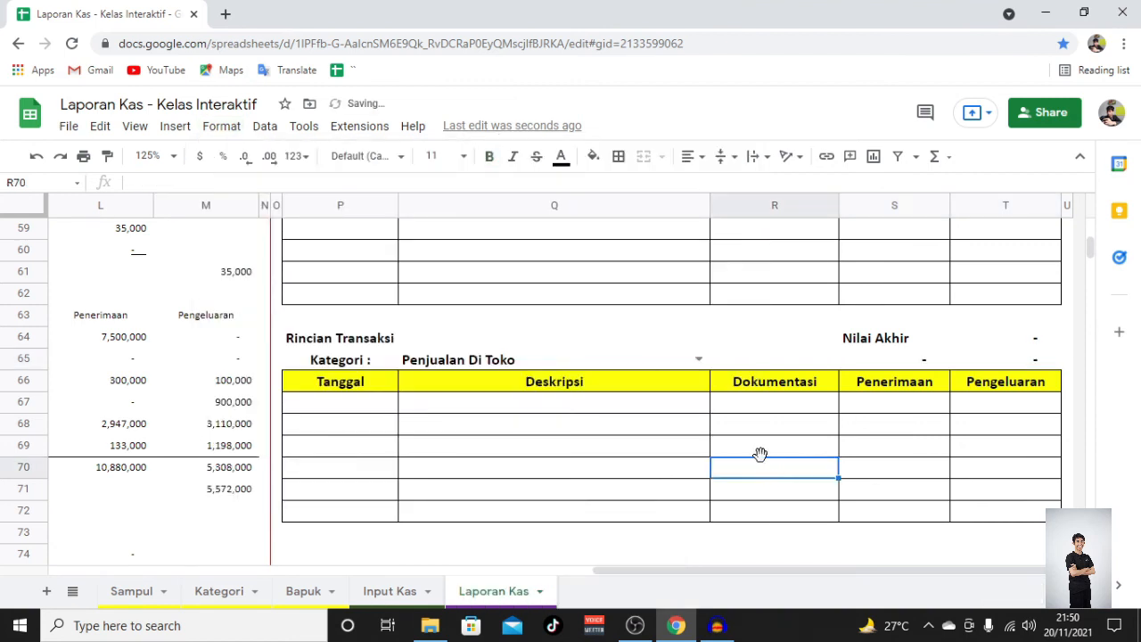
Step: Examine the date-based transaction table and the second cash report's Tanggal Awal, Tanggal Akhir and Penjualan Di Toko cells
left_click(343, 400)
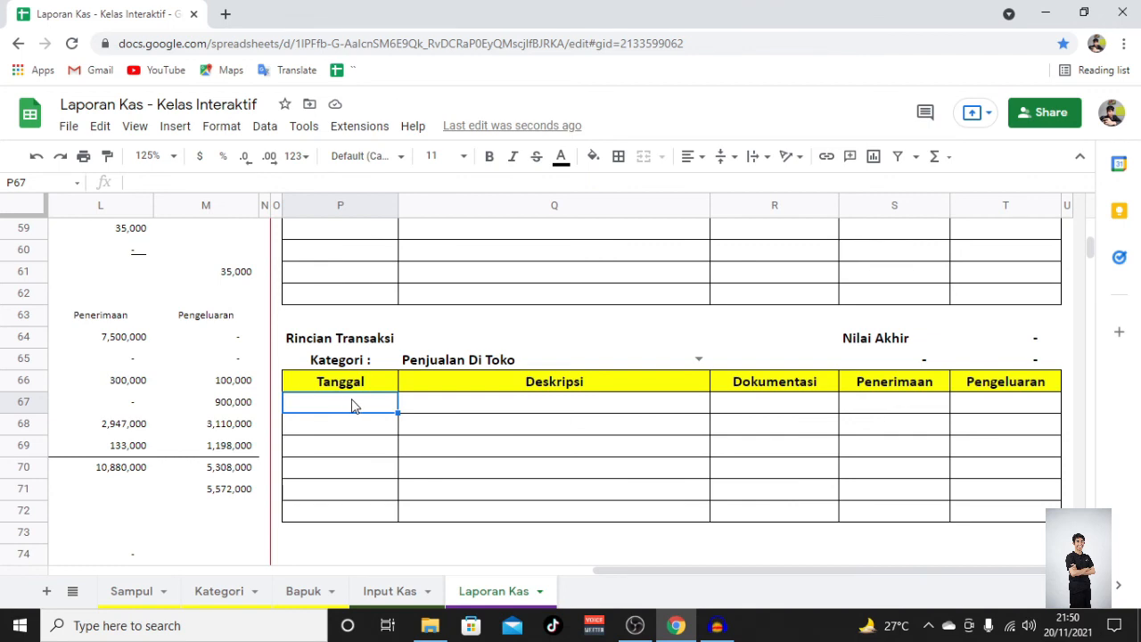
left_click_drag(657, 576, 359, 532)
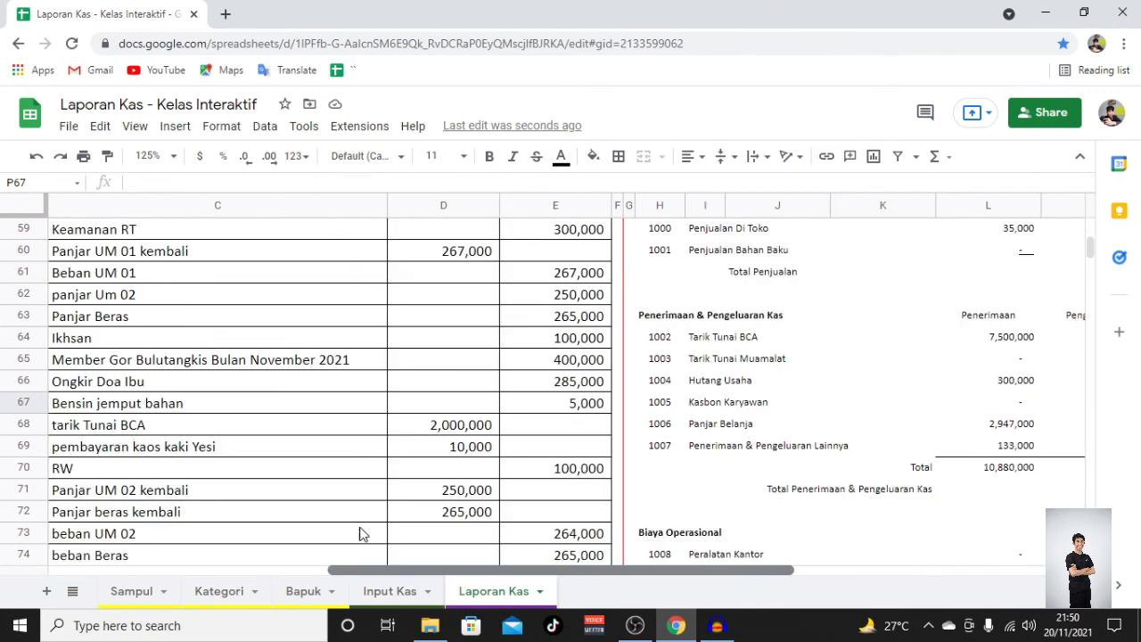
scroll(271, 413, "down", 5)
scroll(339, 472, "up", 9)
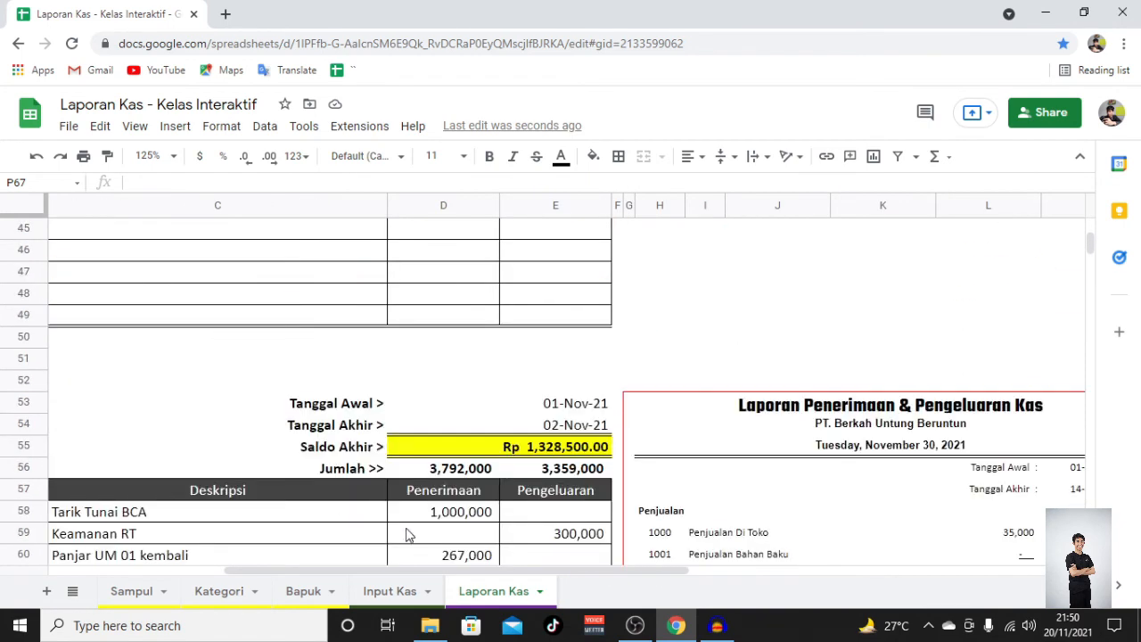
left_click_drag(509, 570, 677, 595)
scroll(555, 504, "down", 4)
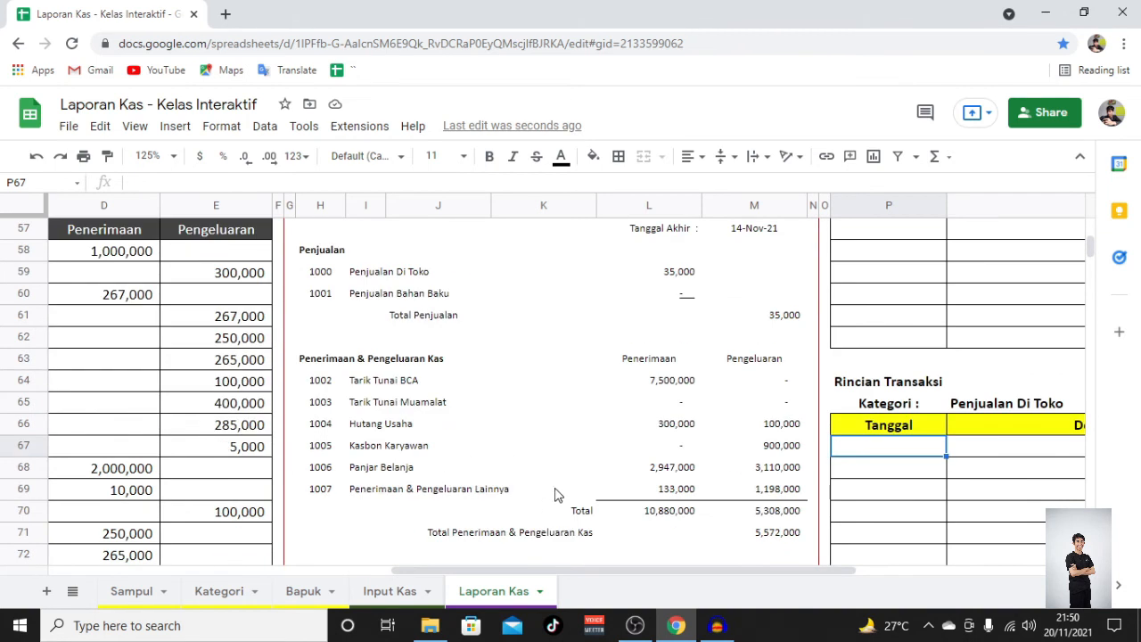
left_click(355, 273)
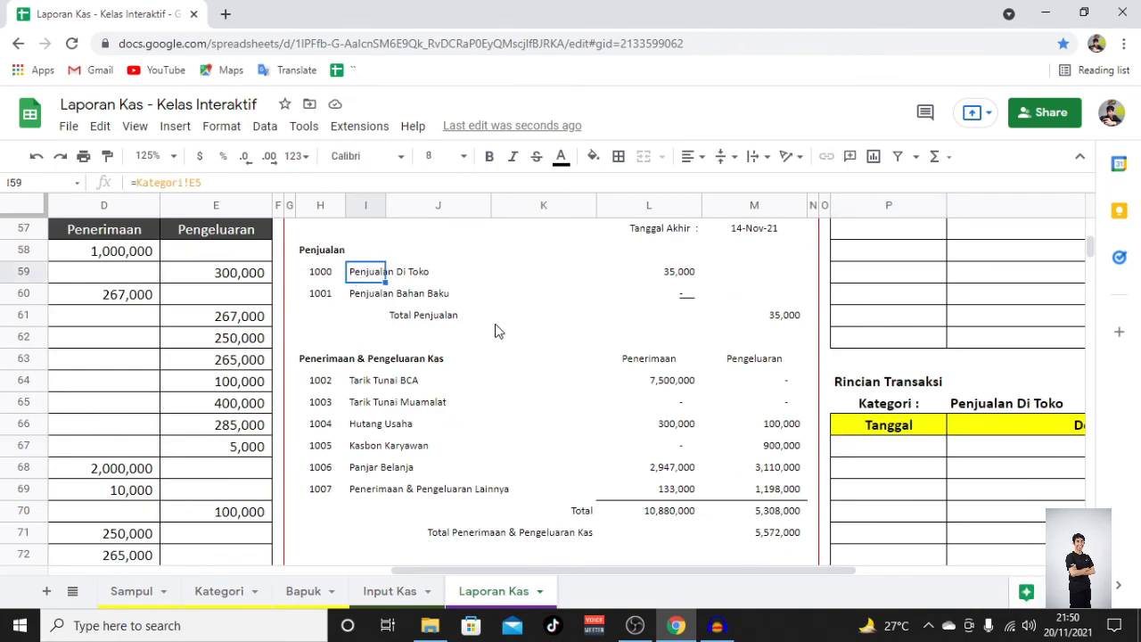
scroll(243, 393, "up", 4)
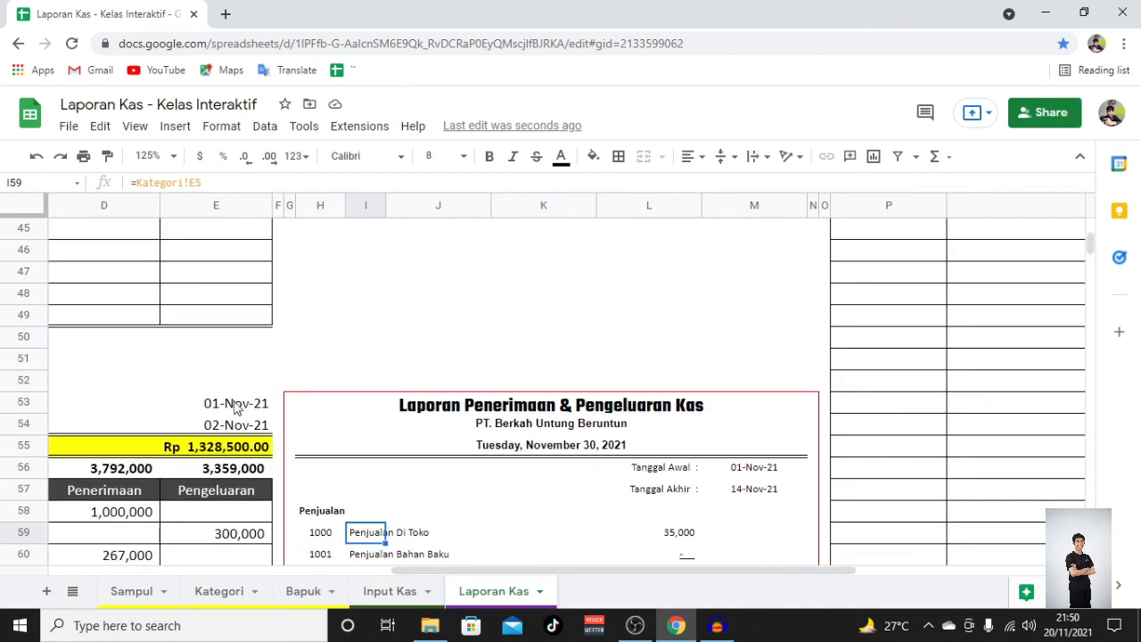
left_click(237, 407)
left_click_drag(580, 571, 305, 551)
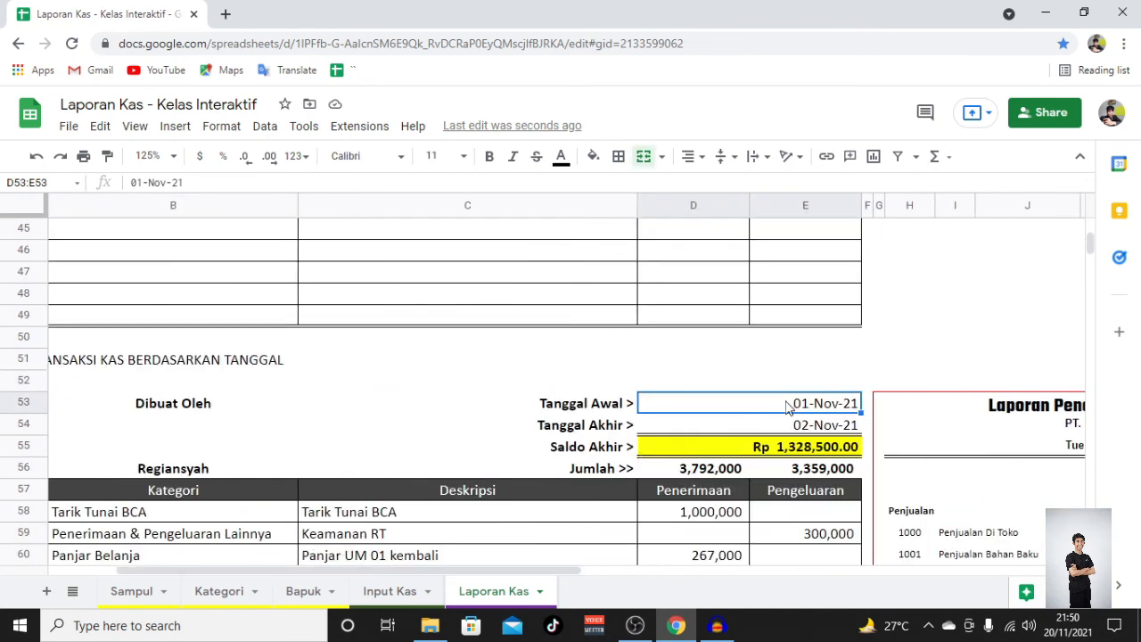
scroll(731, 491, "down", 3)
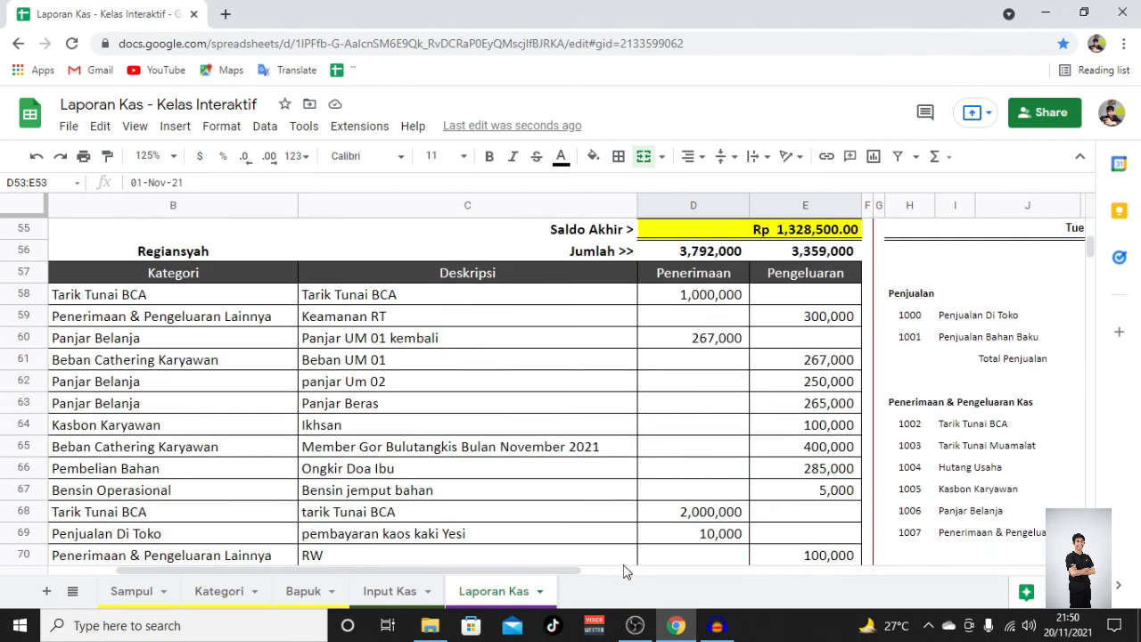
left_click_drag(458, 572, 777, 583)
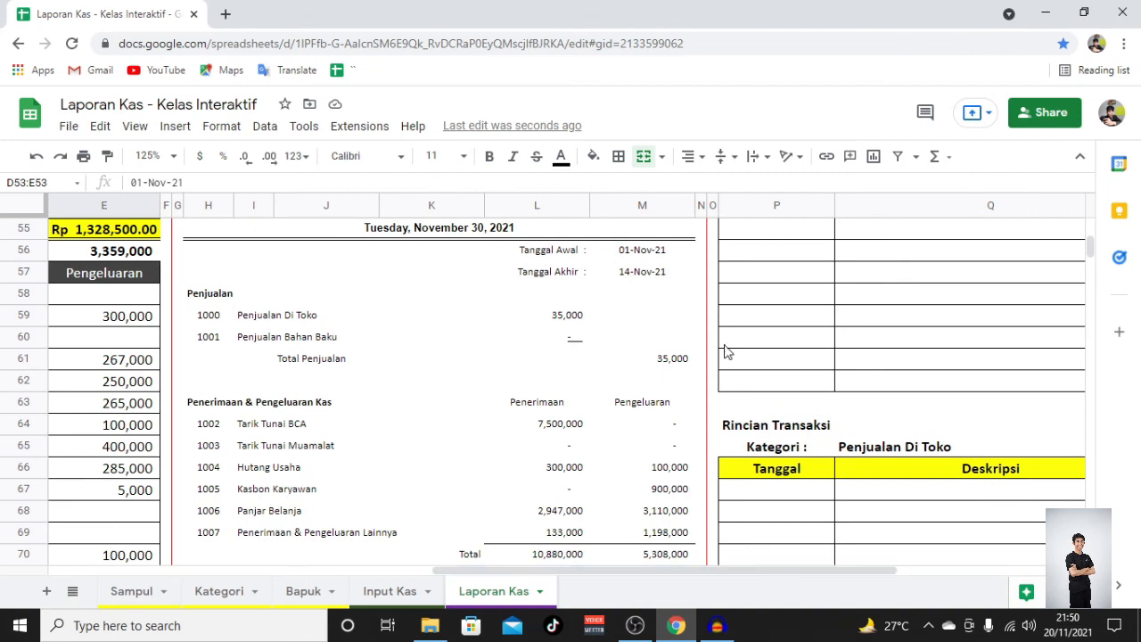
left_click(653, 257)
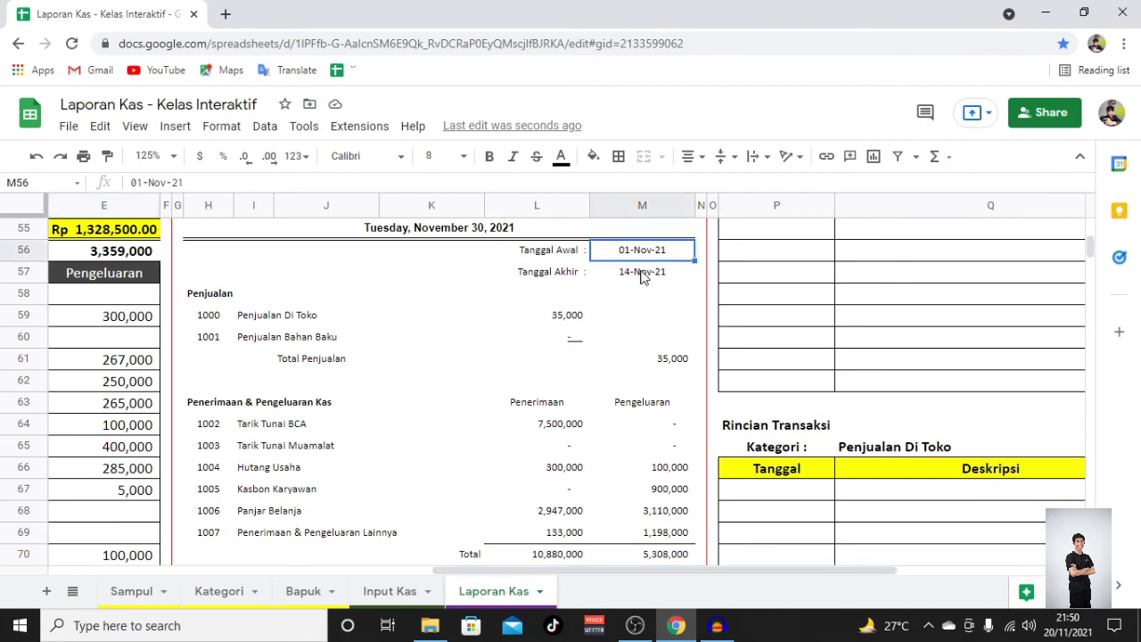
left_click(643, 277)
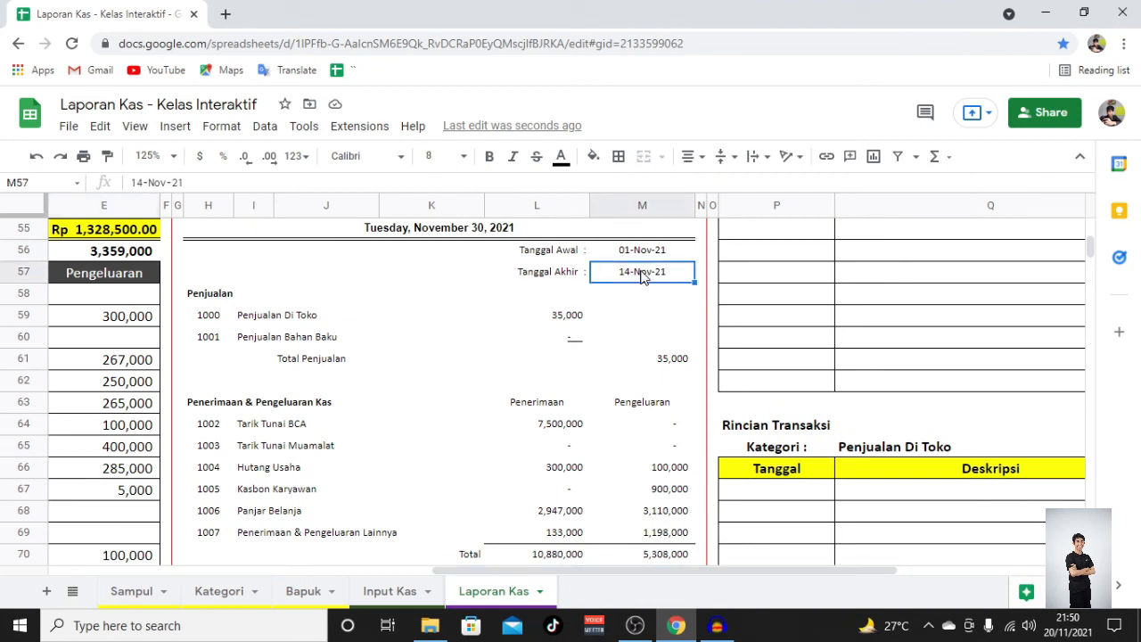
left_click(250, 323)
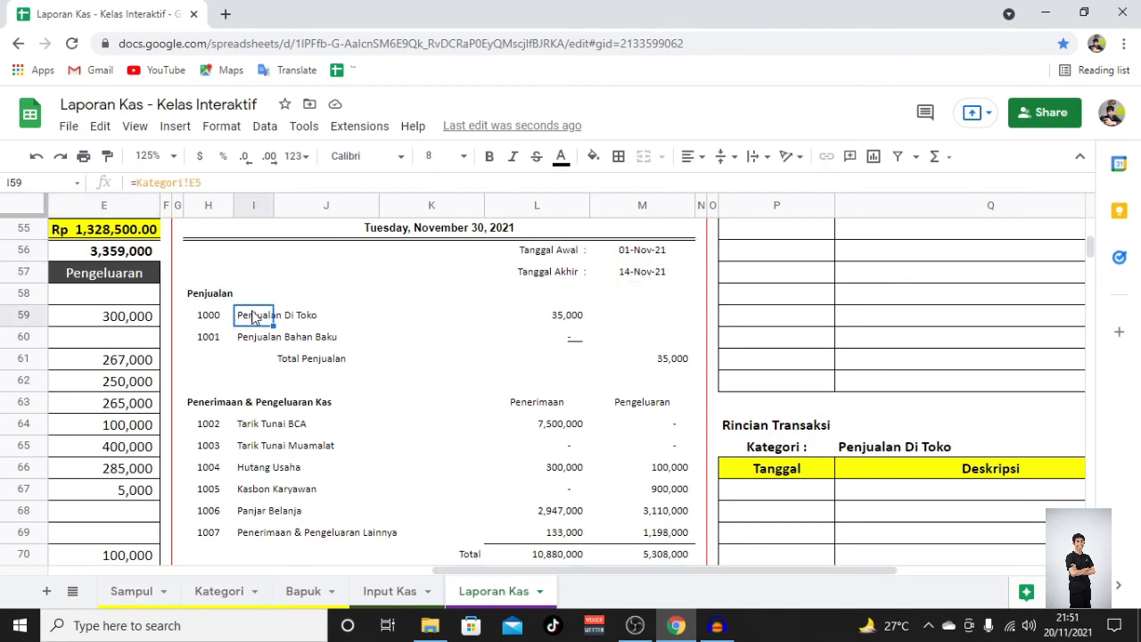
Step: Start an INDEX formula in P67, the first Tanggal cell of the second Rincian Transaksi table, over 'Input Kas'!I1:O280
left_click(794, 492)
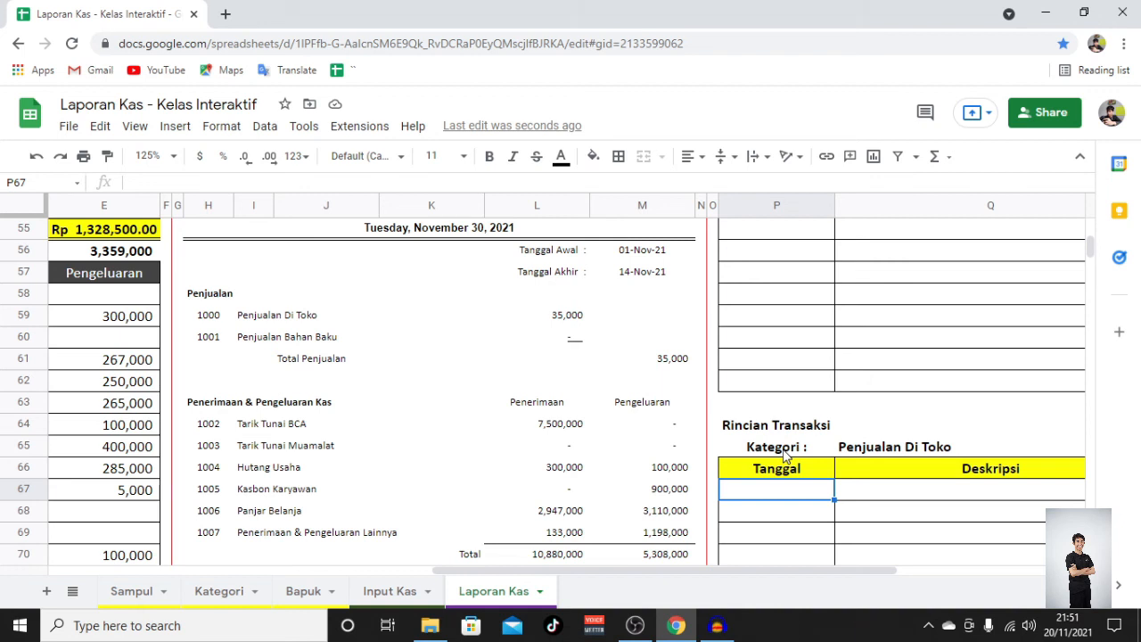
type("=index")
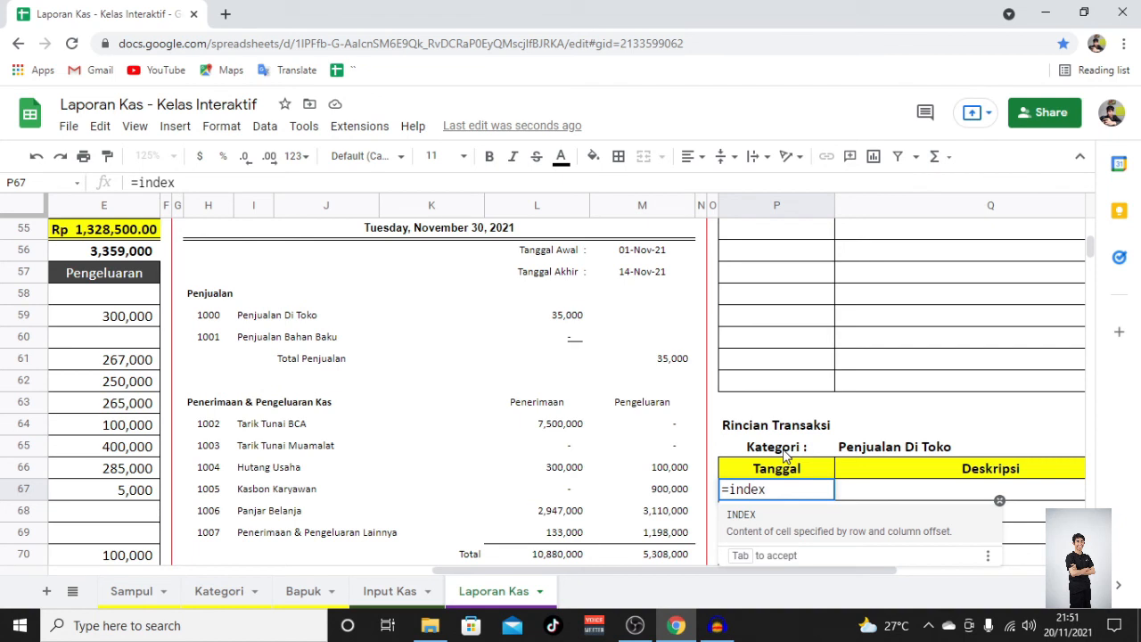
type("(")
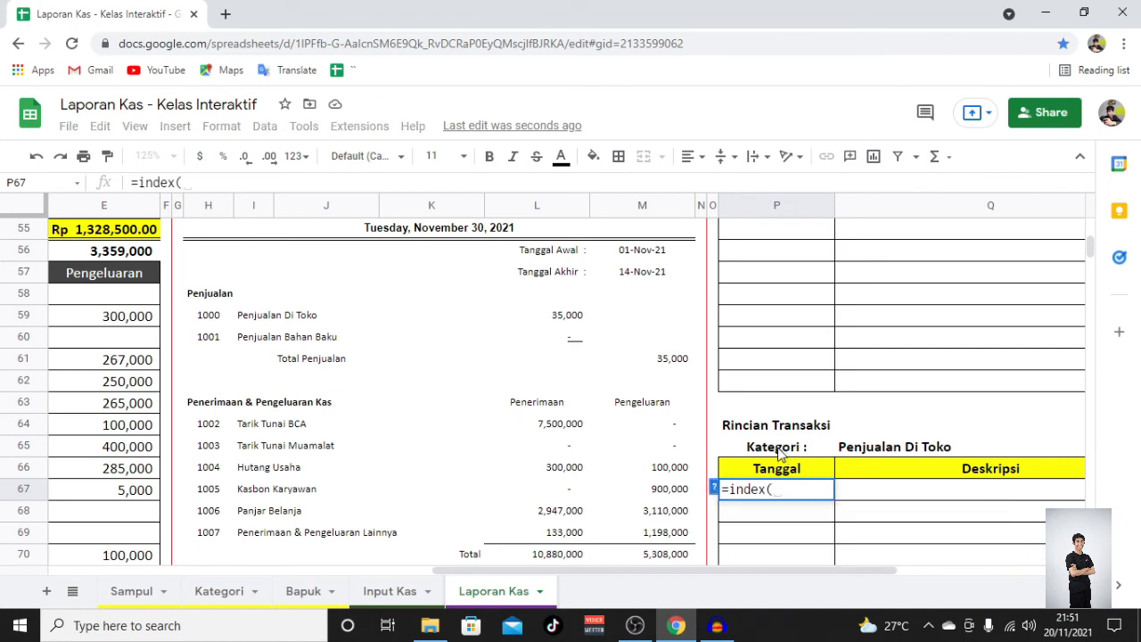
left_click(412, 593)
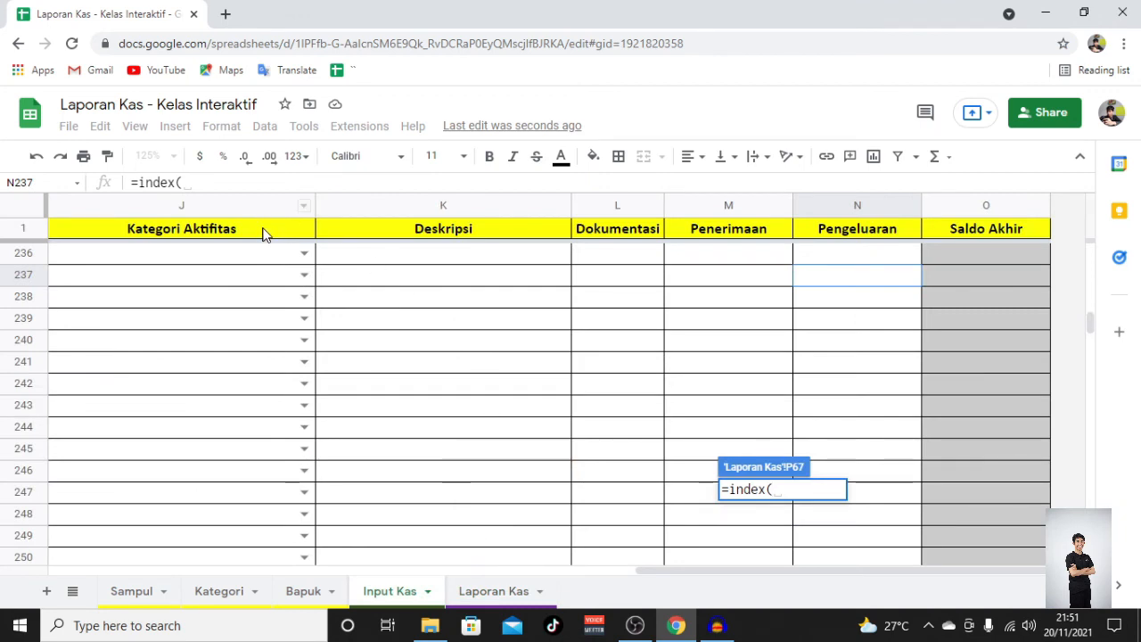
scroll(258, 237, "left", 5)
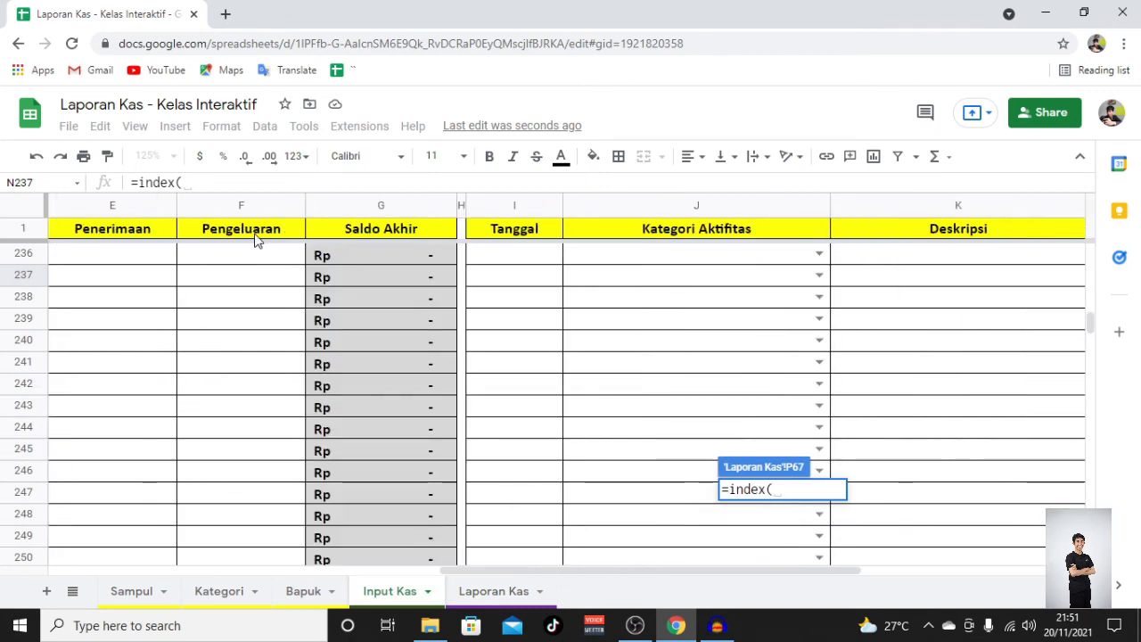
left_click(505, 230)
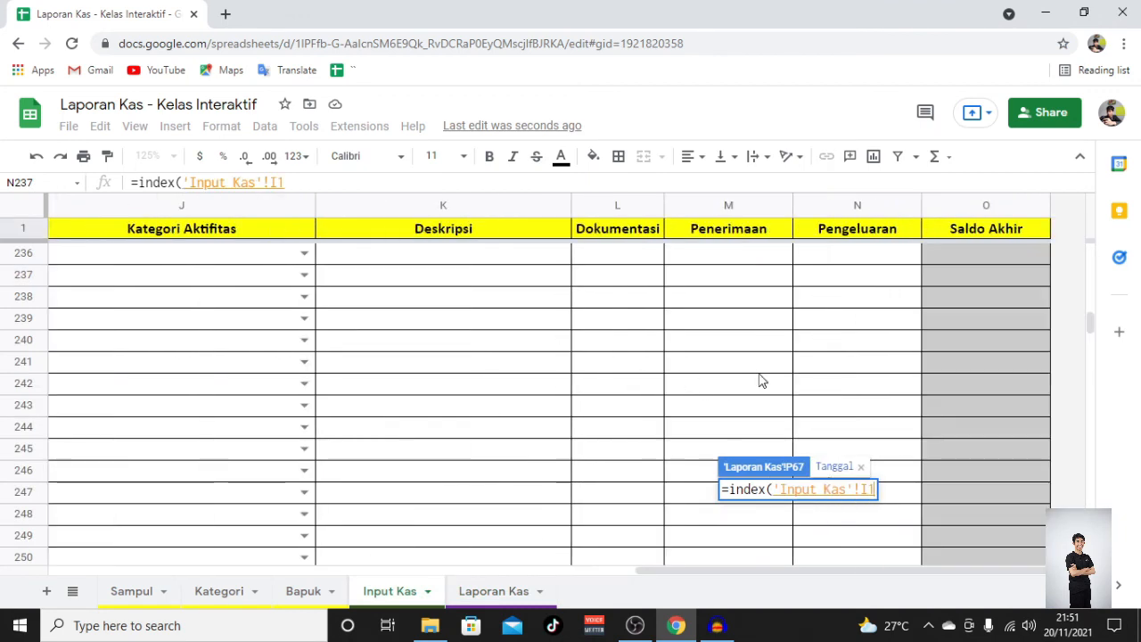
left_click(1022, 230, "shift")
left_click(332, 178)
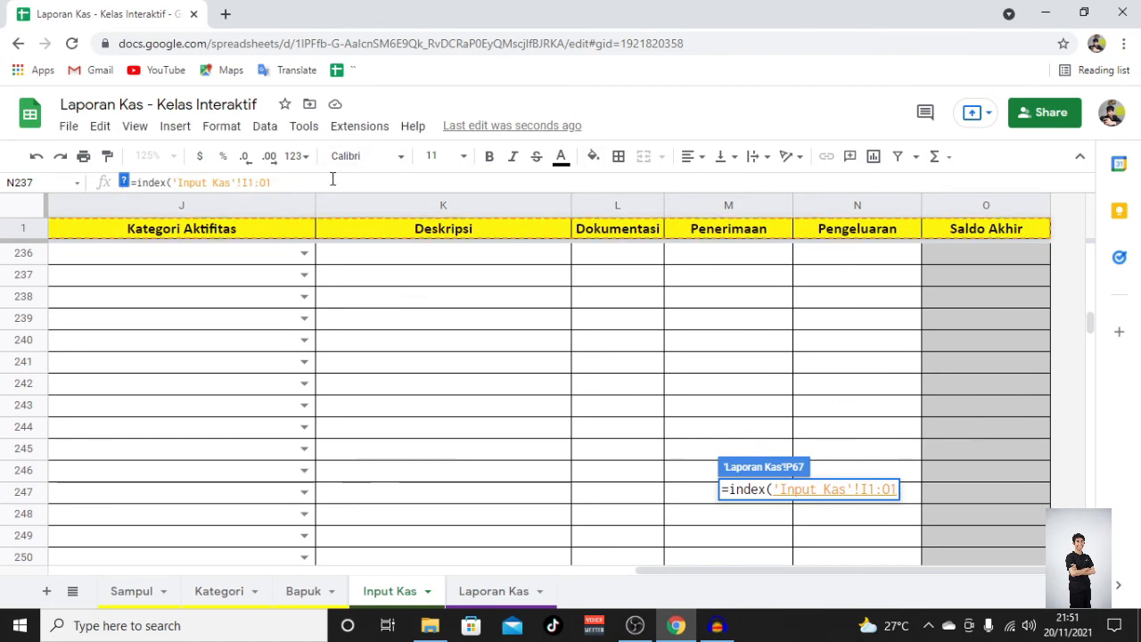
key("BackSpace")
type("280")
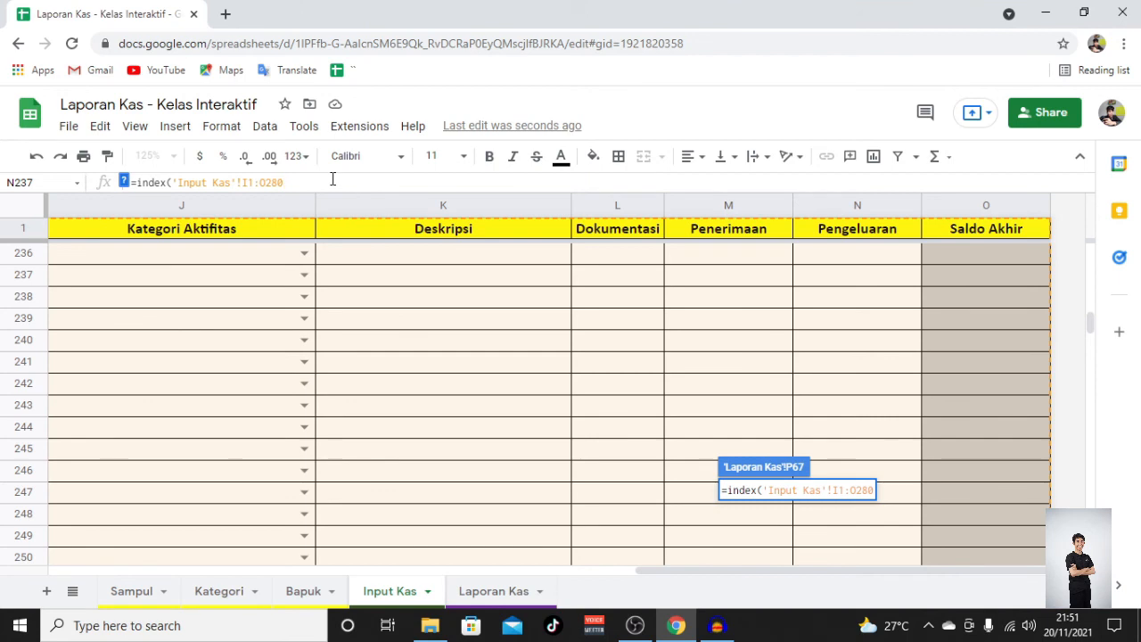
type(";")
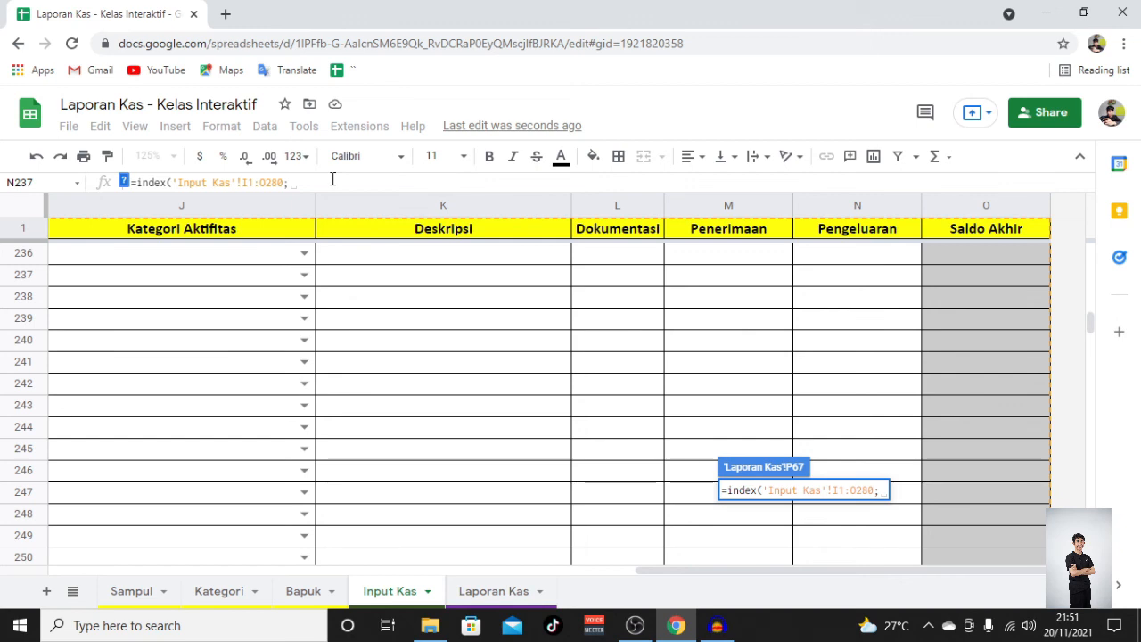
Step: Nest small(if( as the row argument of the P67 formula, with the first condition ('Input Kas'!I1:I280>=M56) for the start date
type("small")
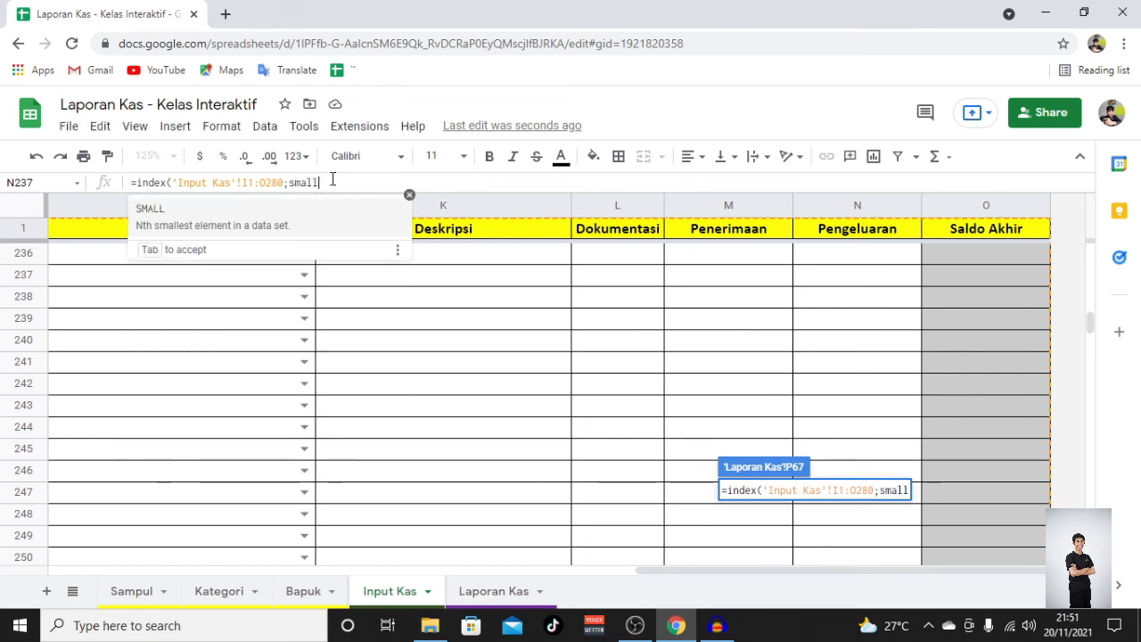
type("(if((")
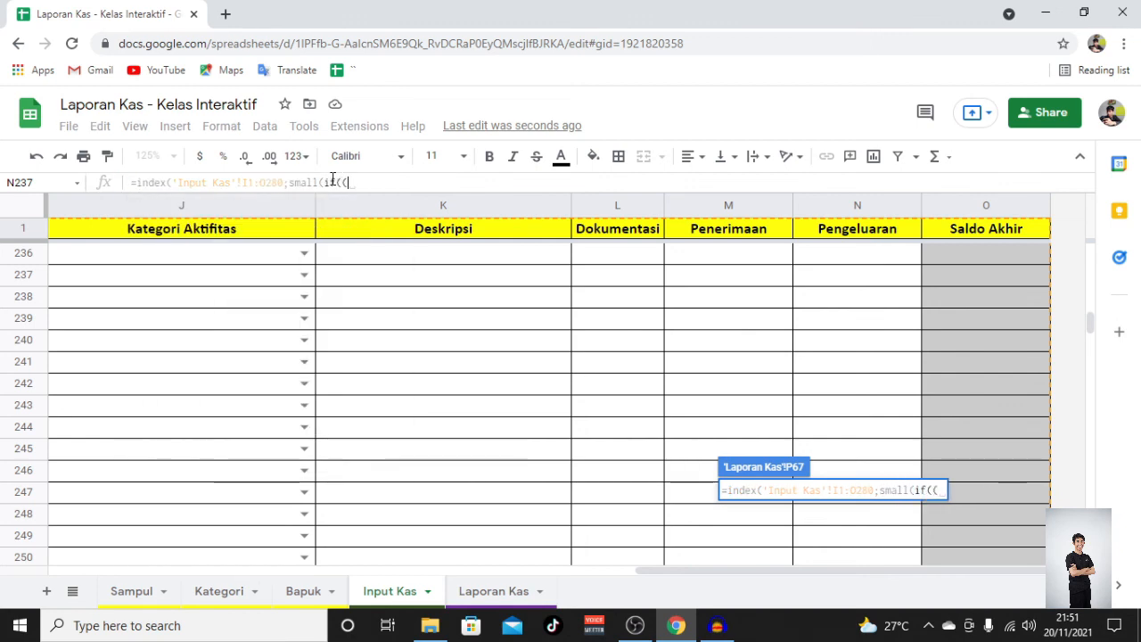
scroll(364, 309, "left", 1)
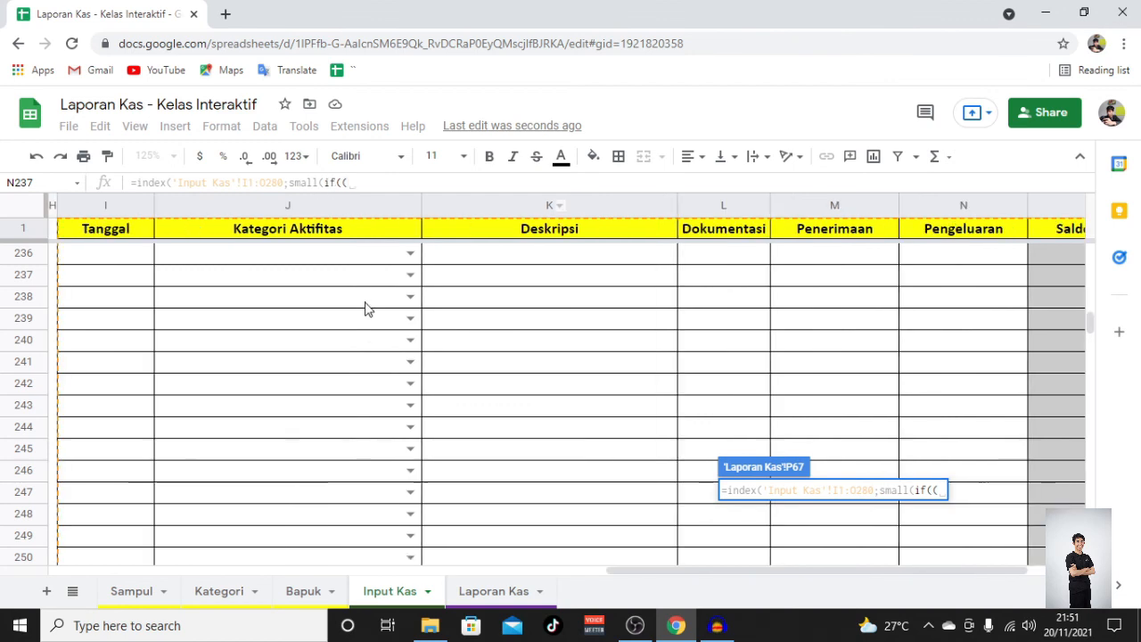
scroll(317, 303, "left", 2)
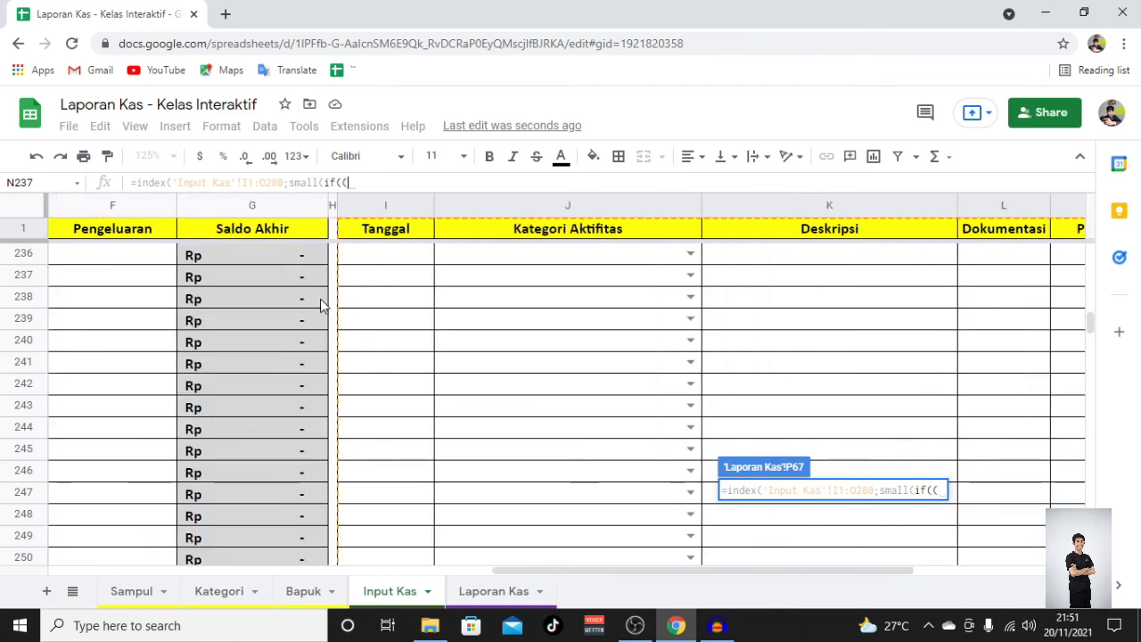
left_click(401, 237)
left_click(398, 280, "shift")
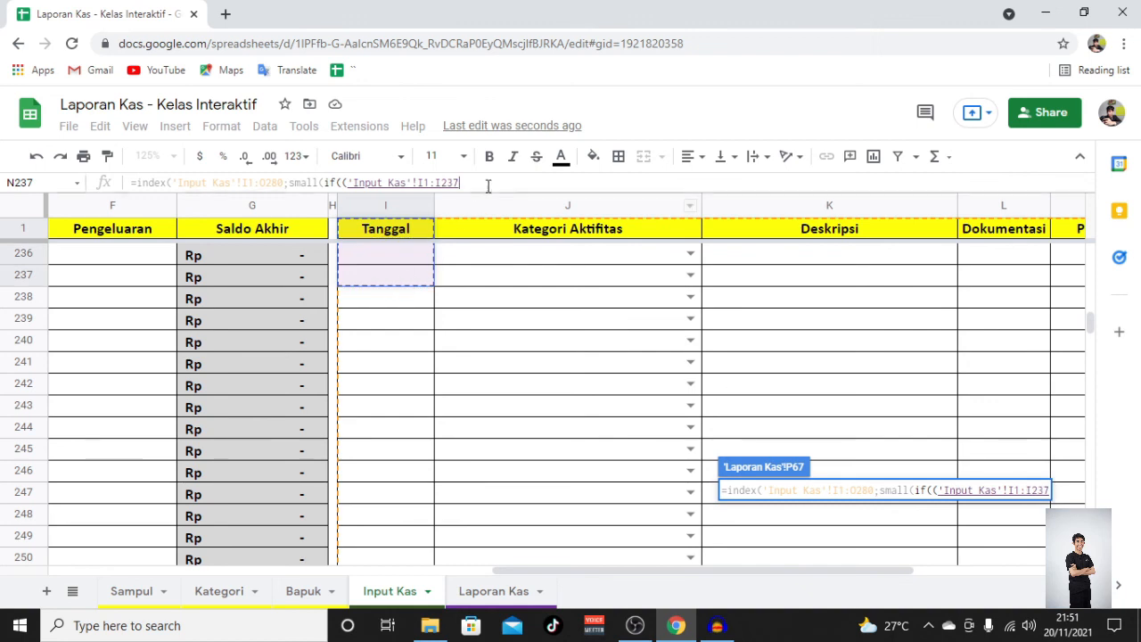
left_click_drag(460, 182, 445, 182)
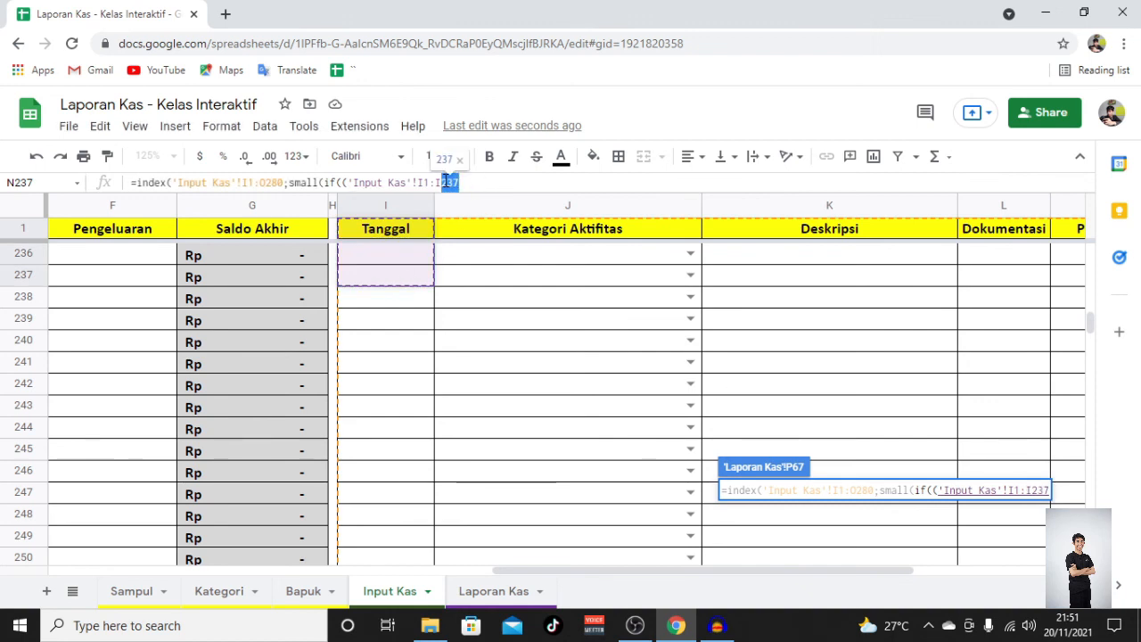
key("BackSpace")
type("80")
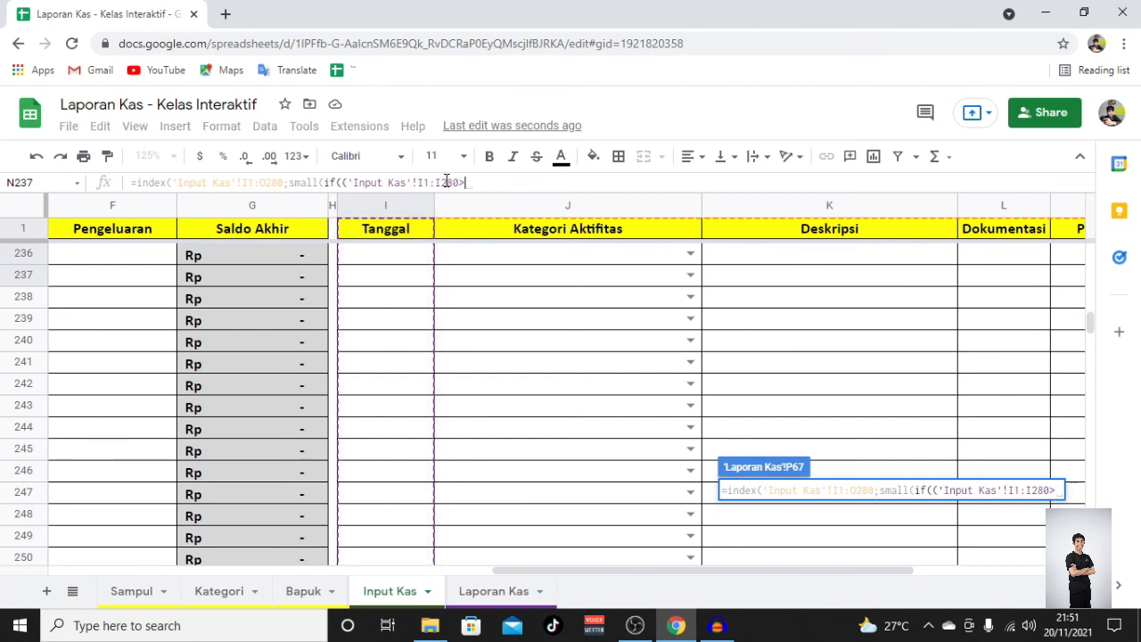
type(">=")
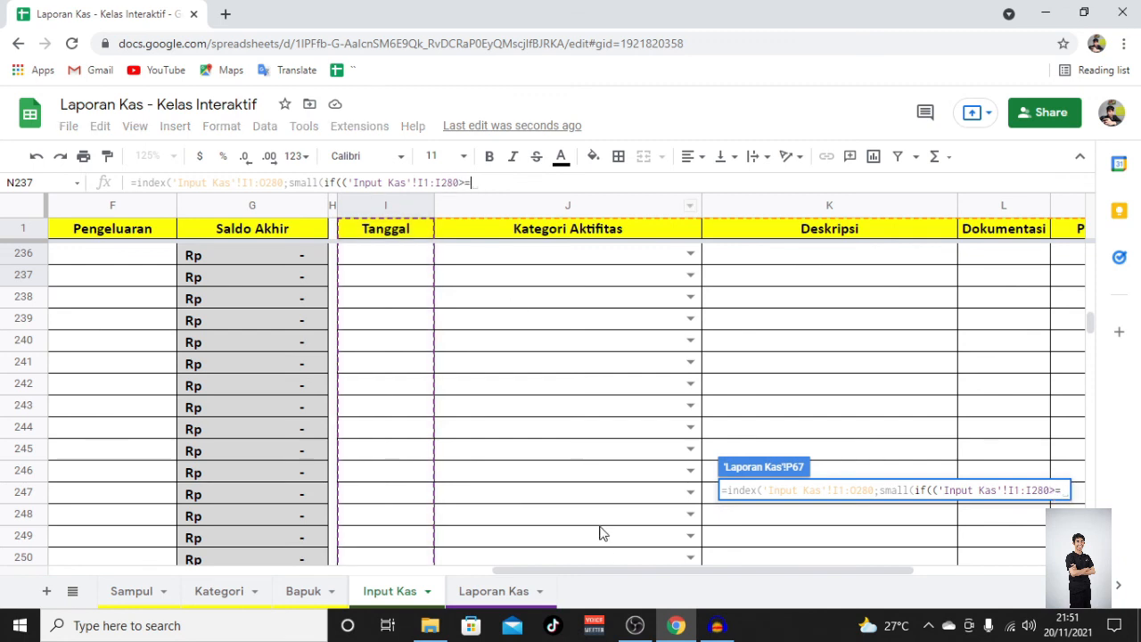
left_click(515, 593)
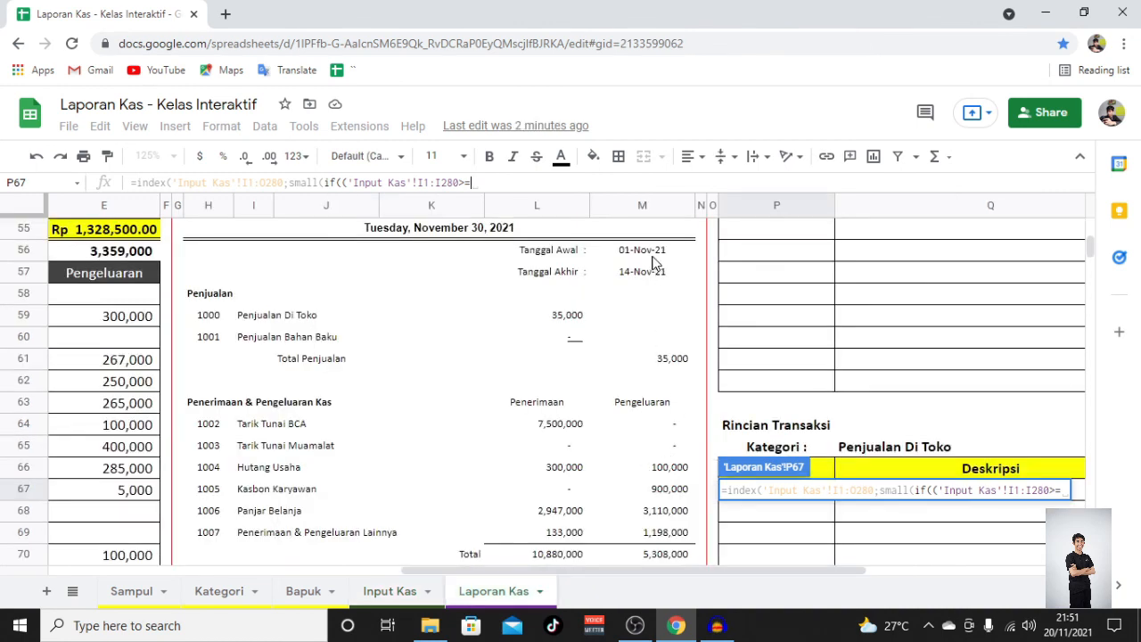
left_click(653, 260)
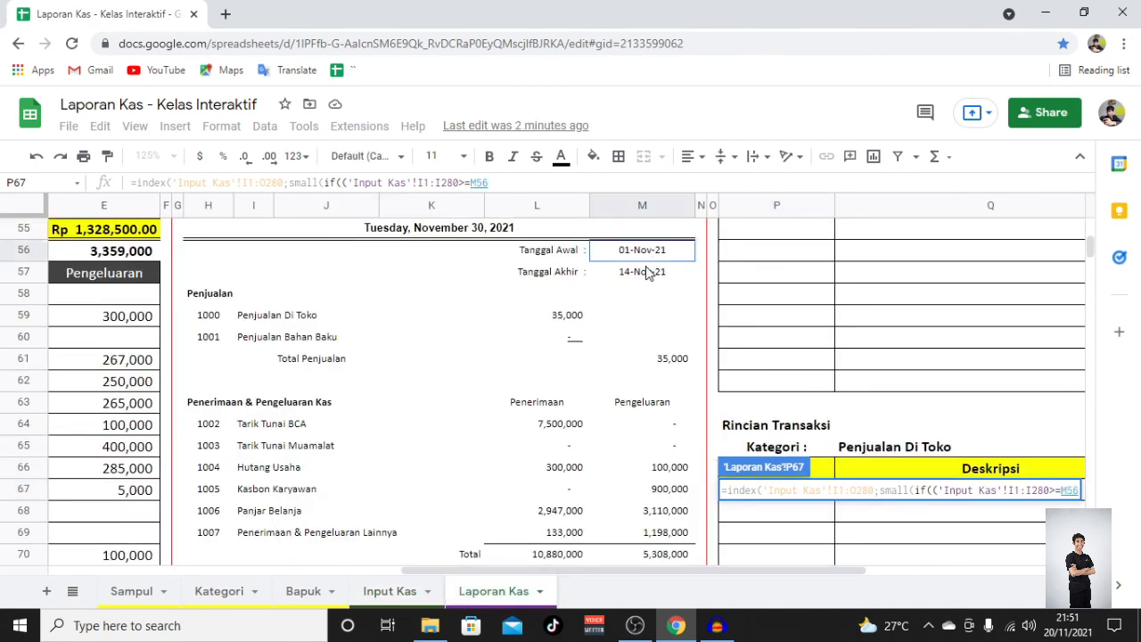
type(")")
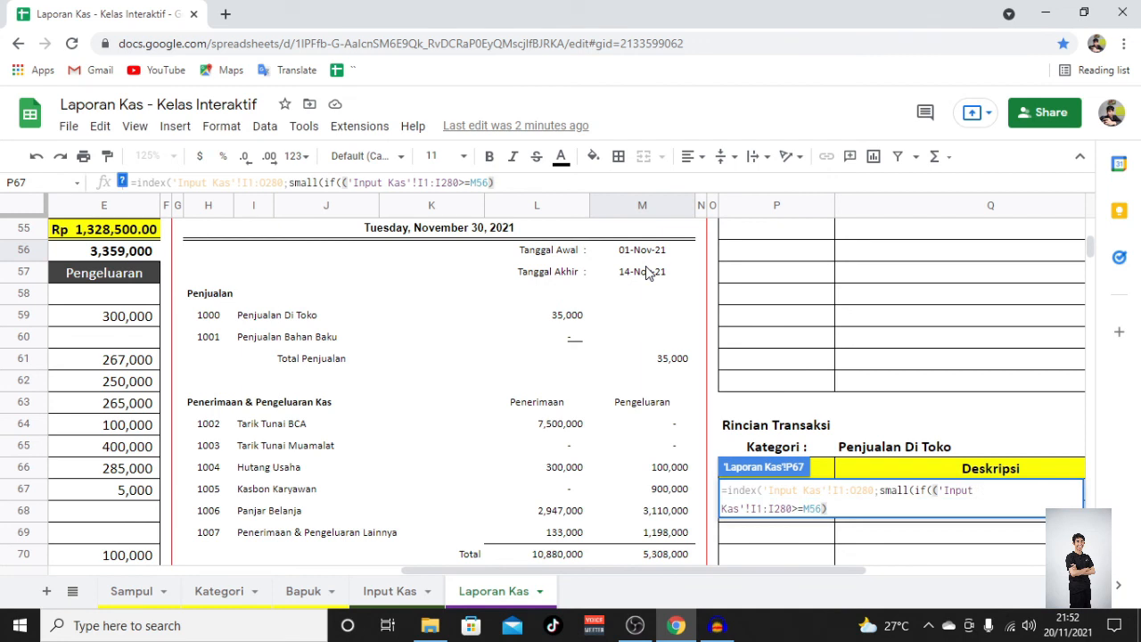
Step: Multiply by a copy of the date condition in the P67 formula, changed to ('Input Kas'!I1:I280<=M57) for the end date
type("*")
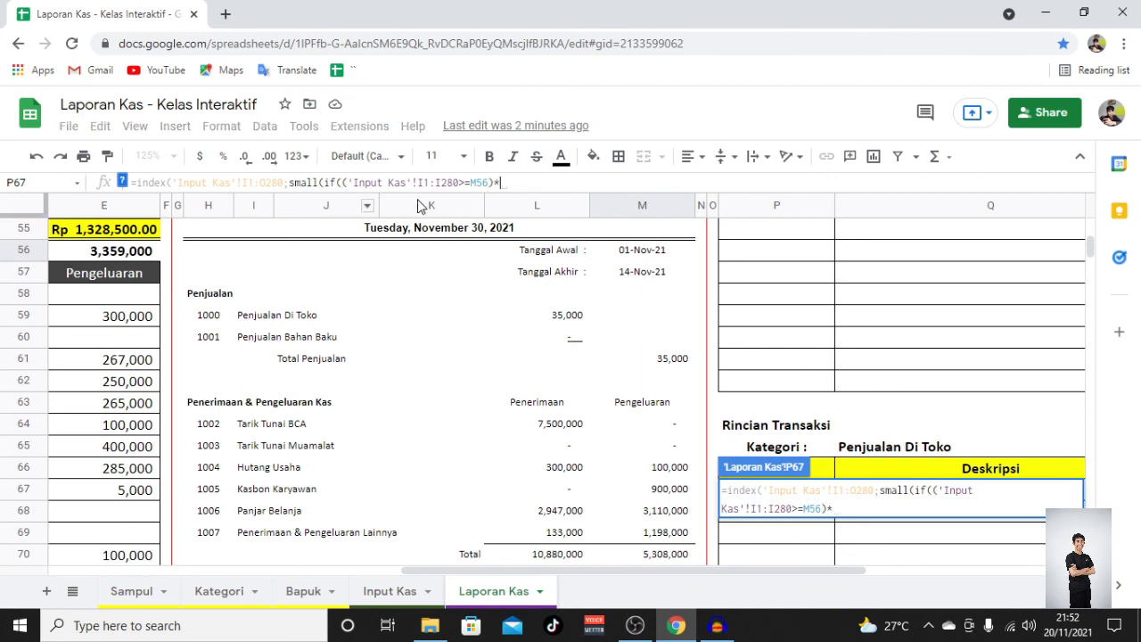
left_click_drag(493, 182, 345, 176)
key("ctrl+c")
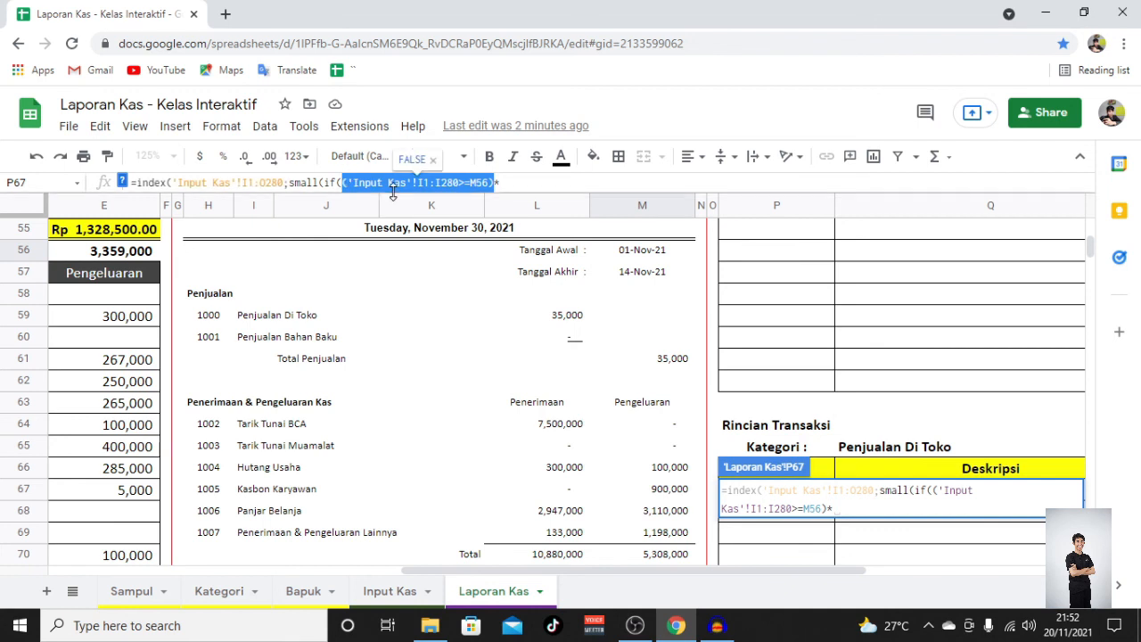
left_click(546, 181)
key("ctrl+v")
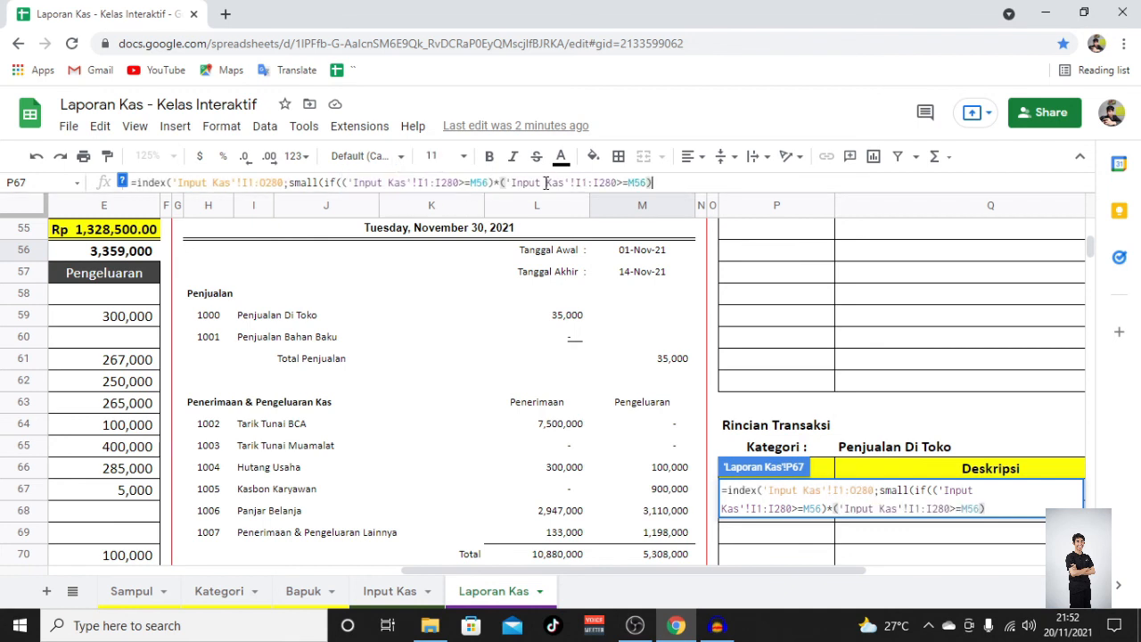
left_click_drag(624, 183, 614, 183)
type("<")
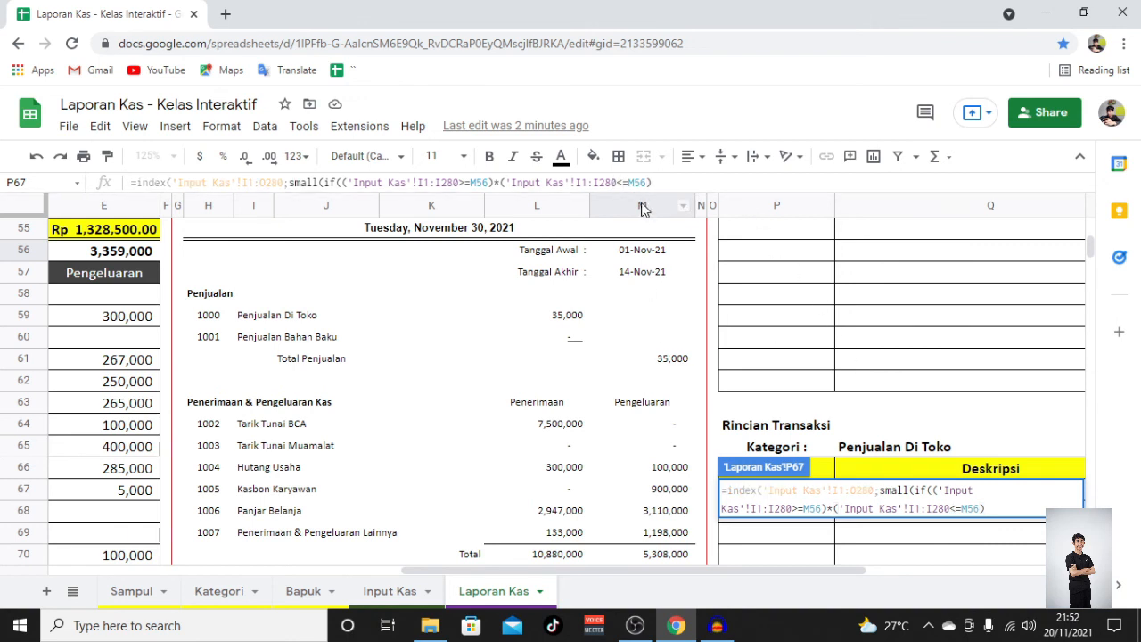
double_click(638, 182)
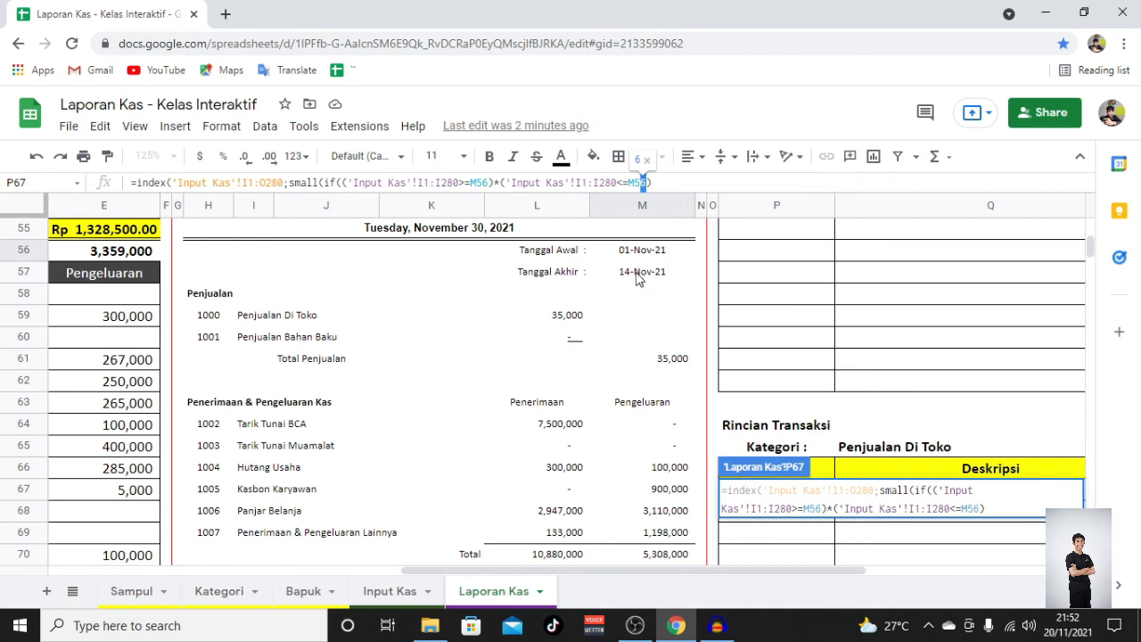
type("7")
left_click(694, 183)
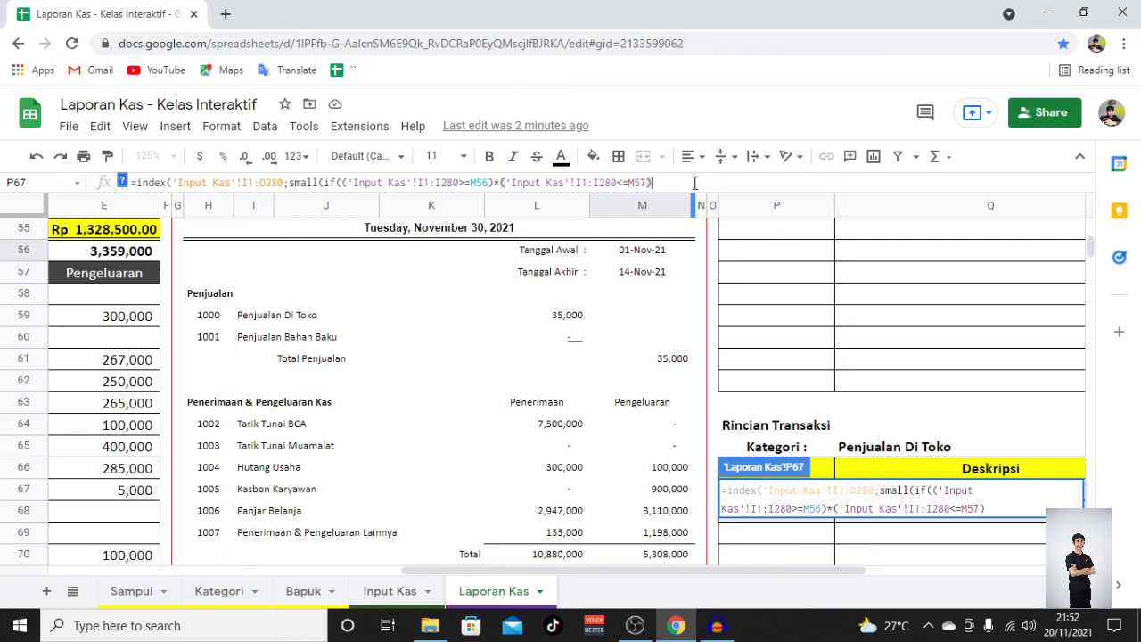
Step: Multiply by a third condition in the P67 formula, ('Input Kas'!J1:J280=Q65), to match the selected category
type("*")
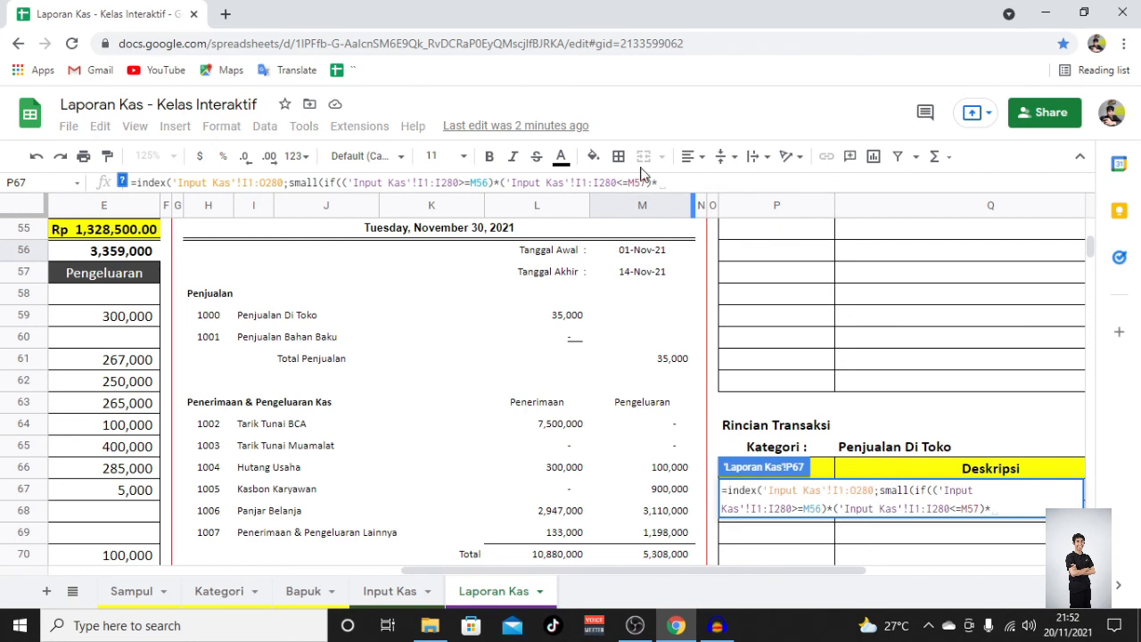
type("(")
left_click(395, 593)
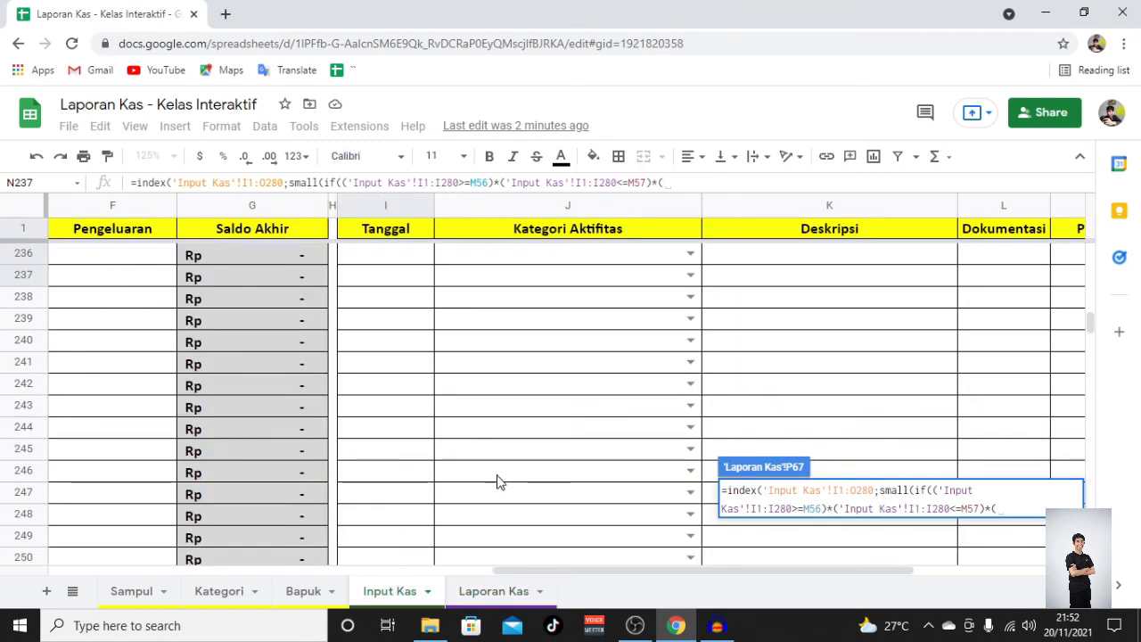
left_click(554, 234)
left_click(570, 392, "shift")
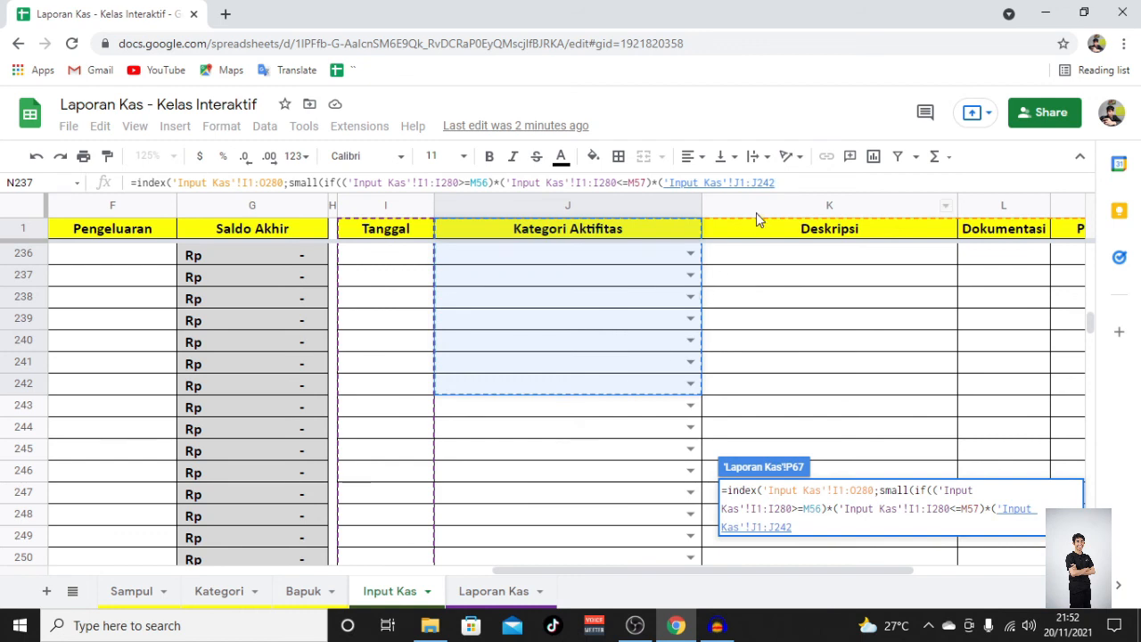
left_click_drag(776, 182, 768, 183)
type("80")
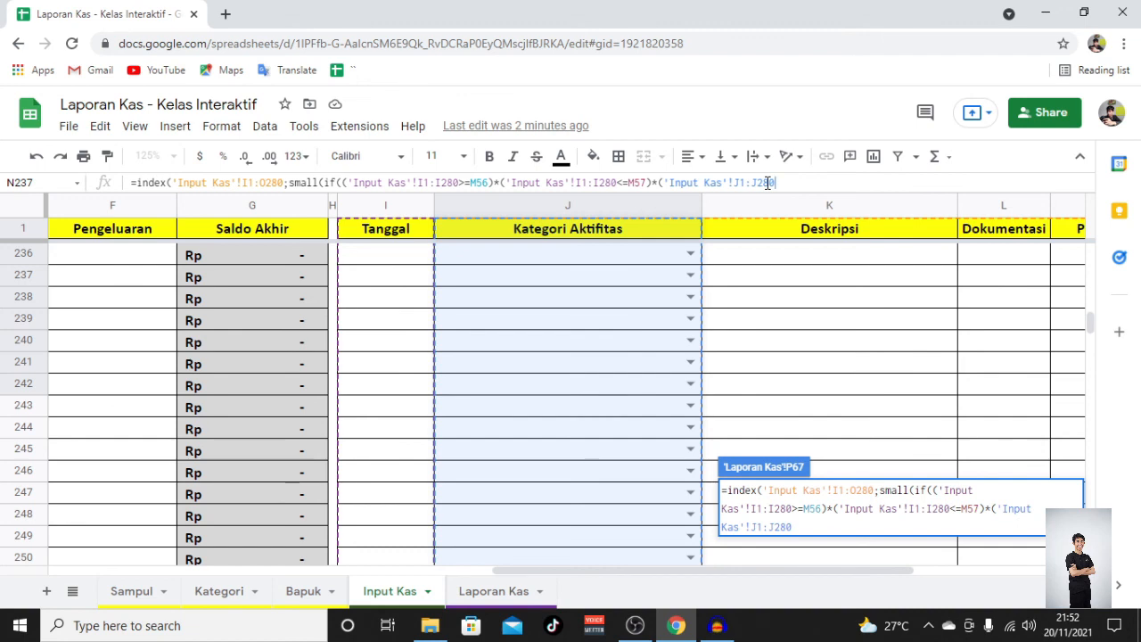
type("=")
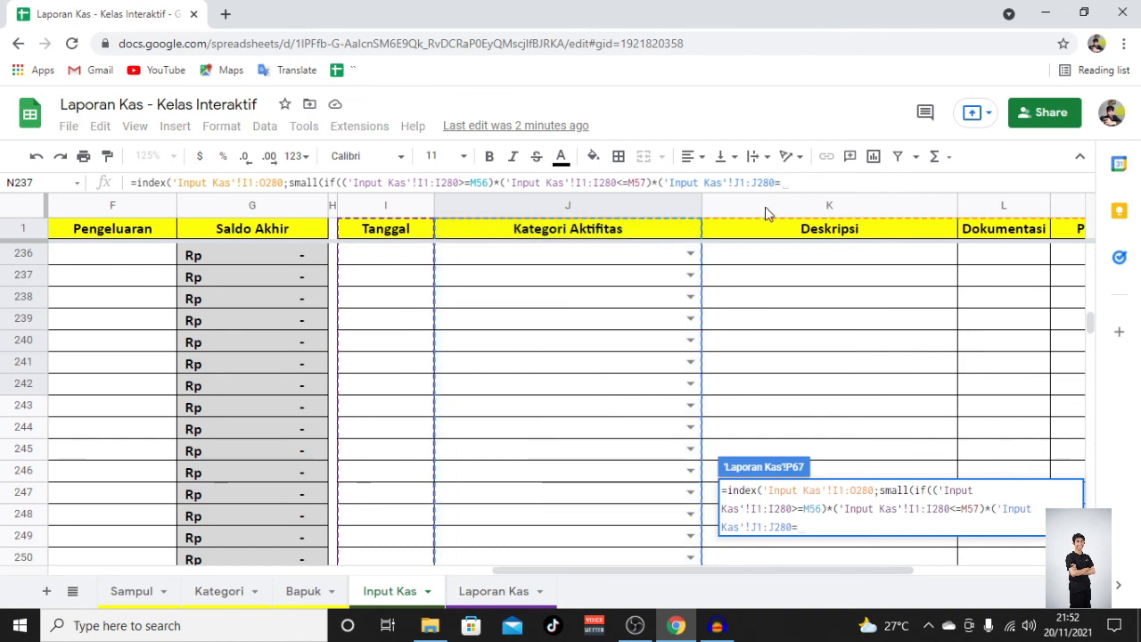
left_click(464, 595)
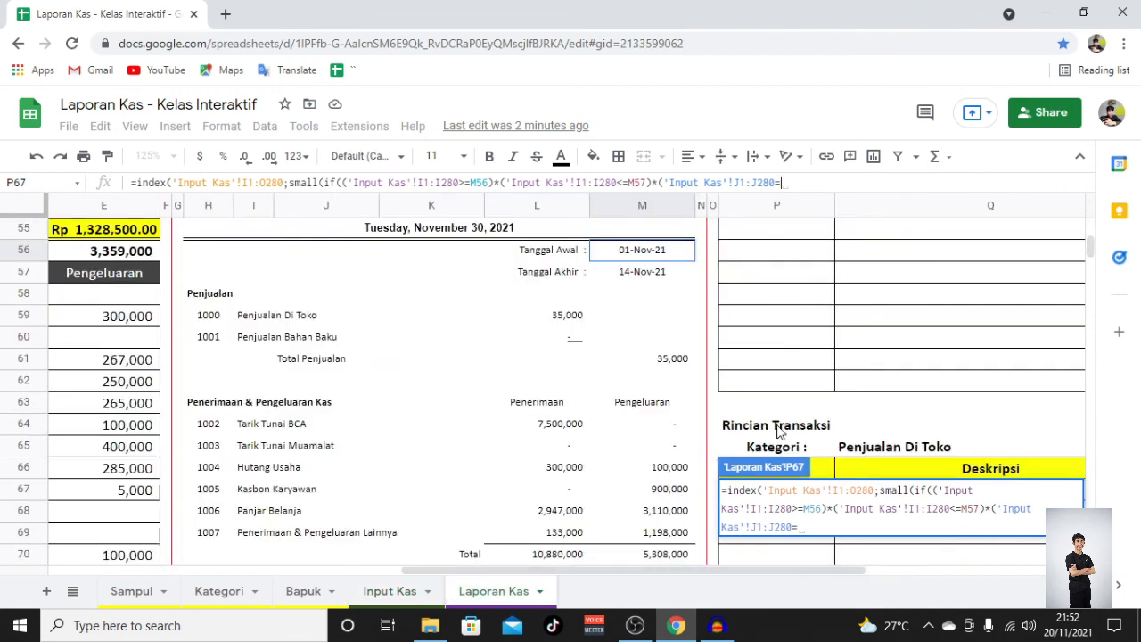
scroll(823, 331, "down", 3)
left_click(897, 292)
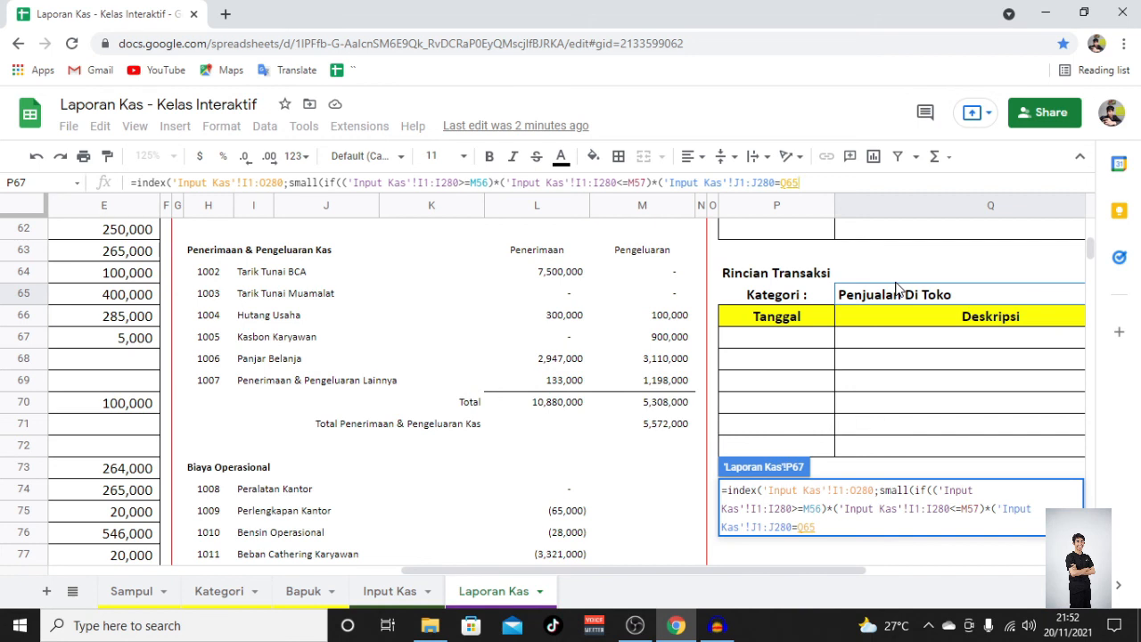
type(")")
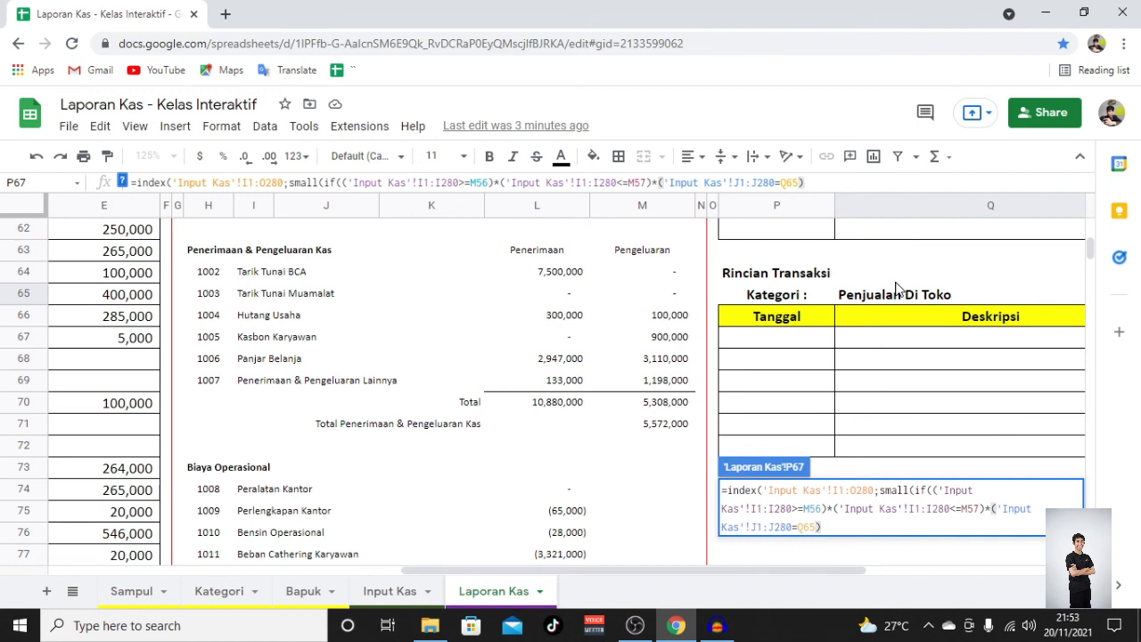
Step: Start a match( function as the value-if-true argument of the IF in the P67 formula
type("mat")
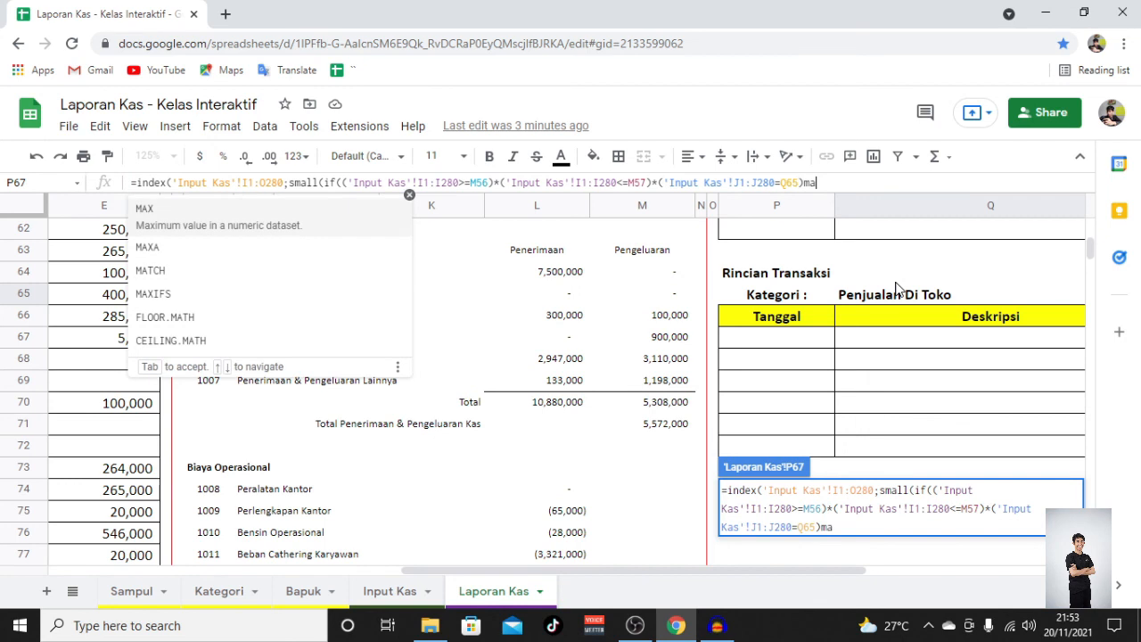
key("BackSpace")
key("BackSpace")
key("BackSpace")
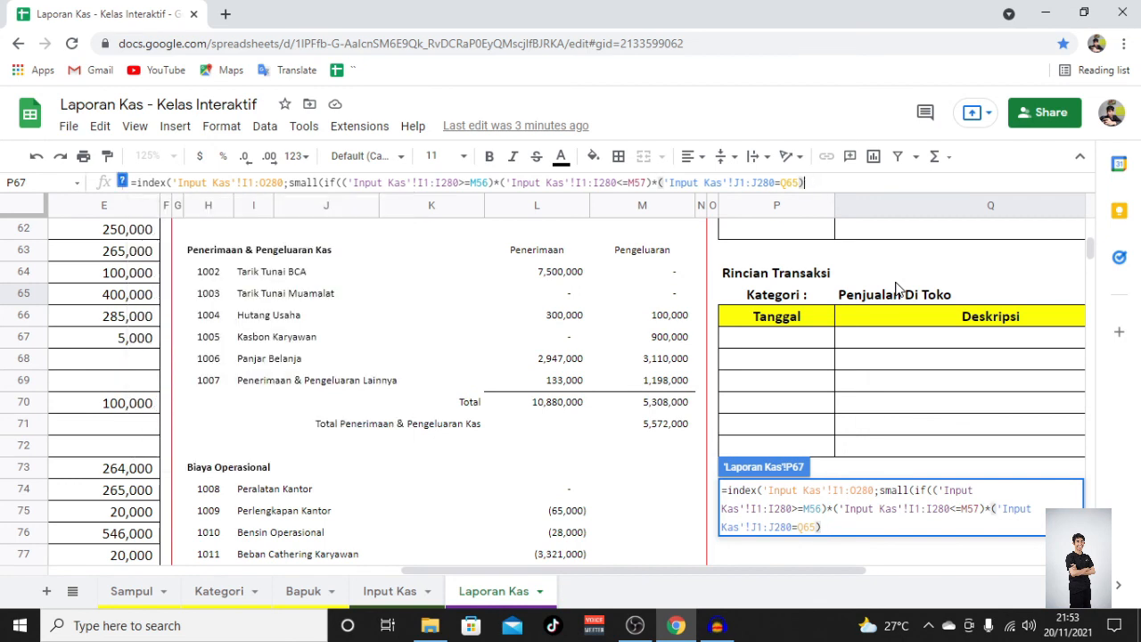
type(";match")
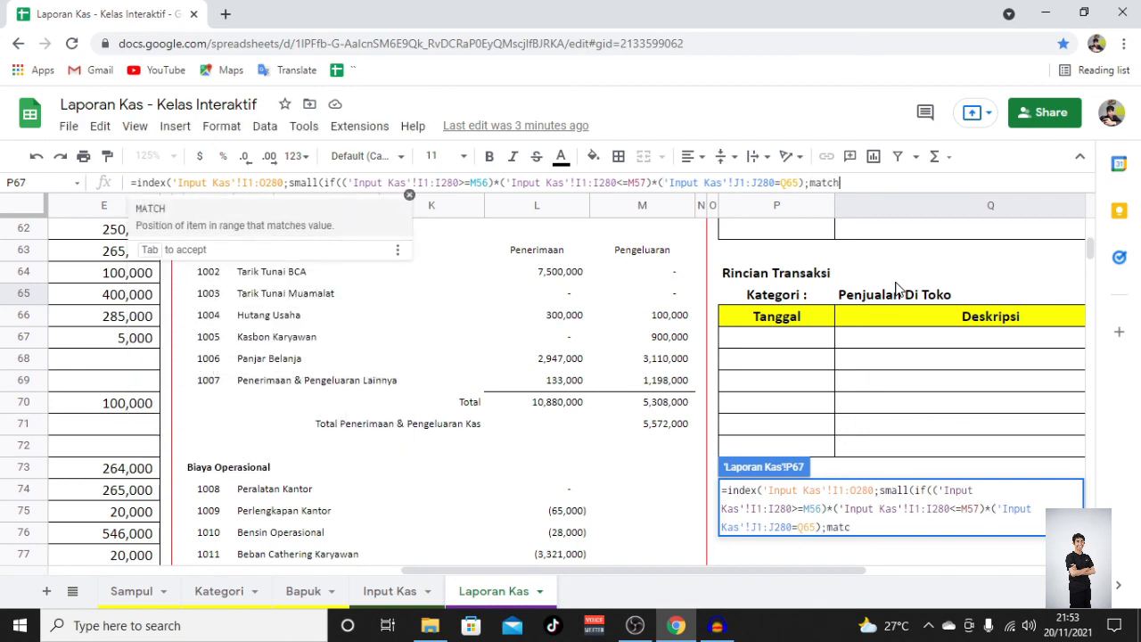
type("(")
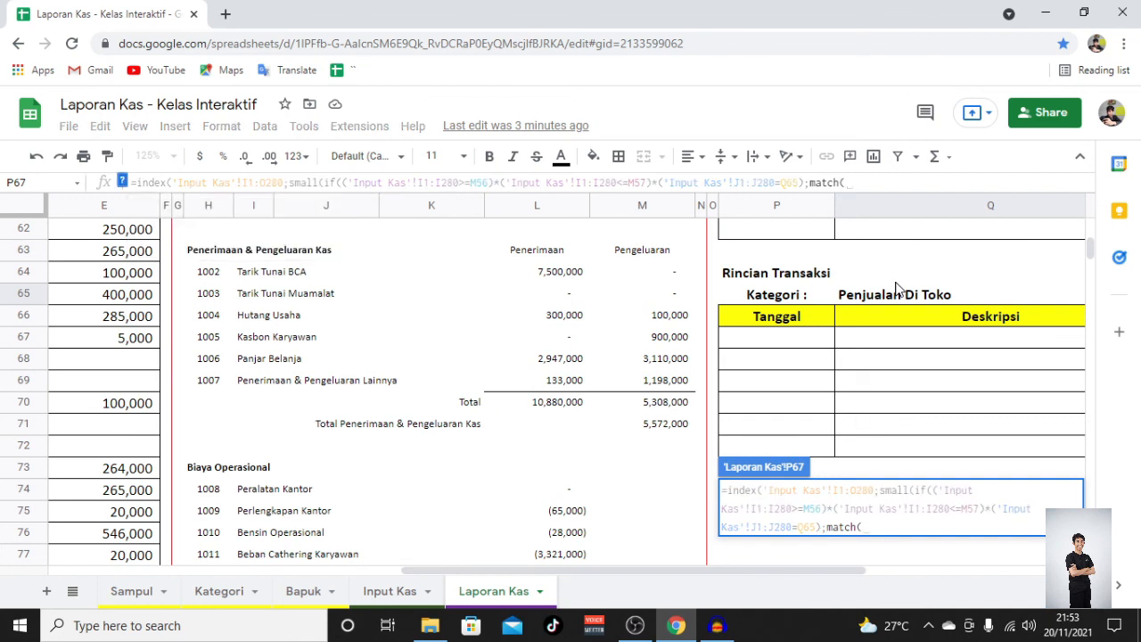
Step: Enter row('Input Kas'!I1:I280) as the first argument of MATCH in the P67 formula
type("row")
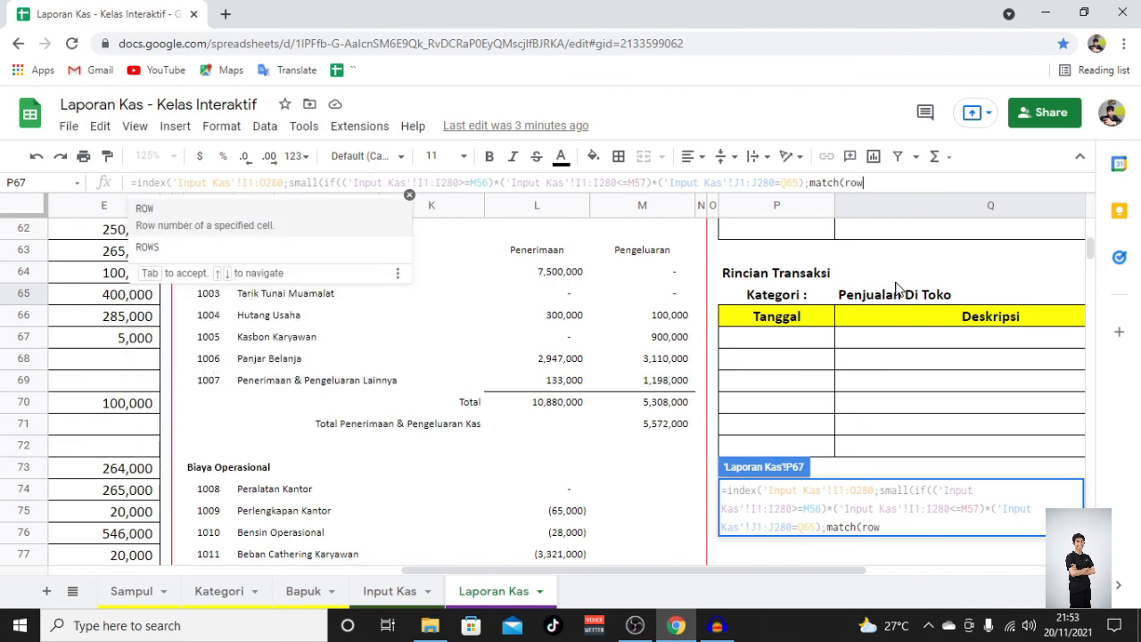
type("(")
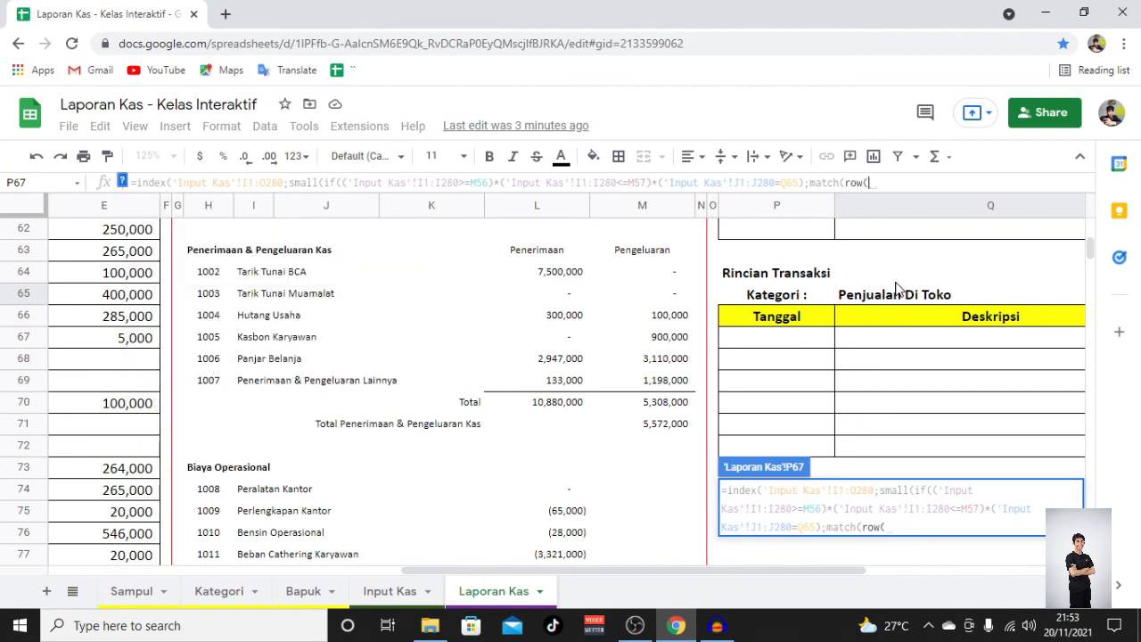
left_click(404, 595)
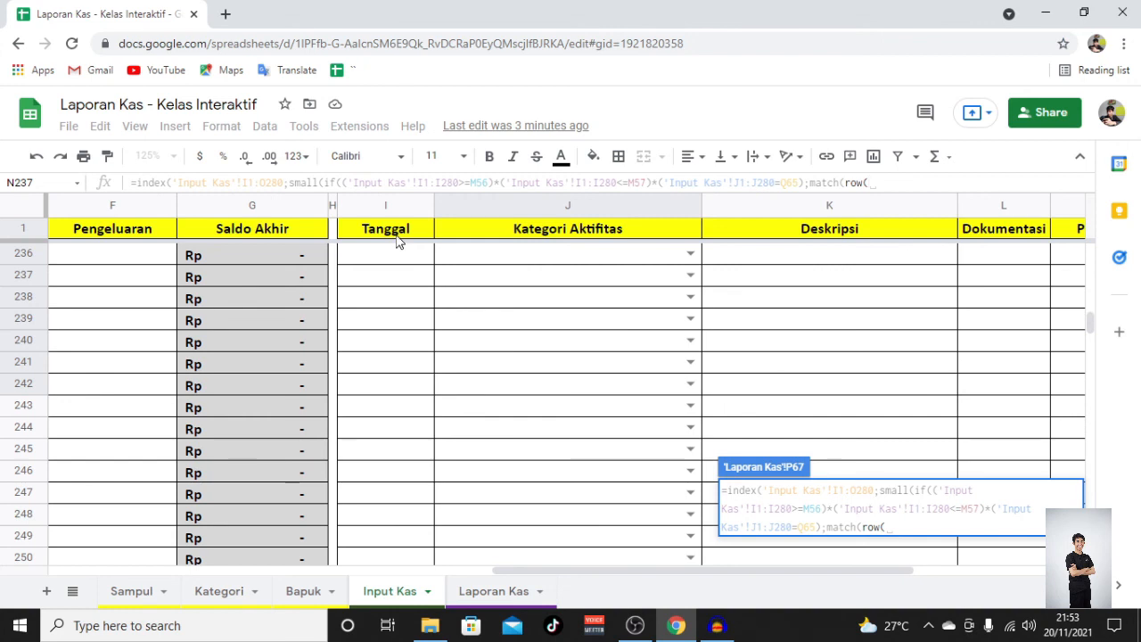
left_click(399, 241)
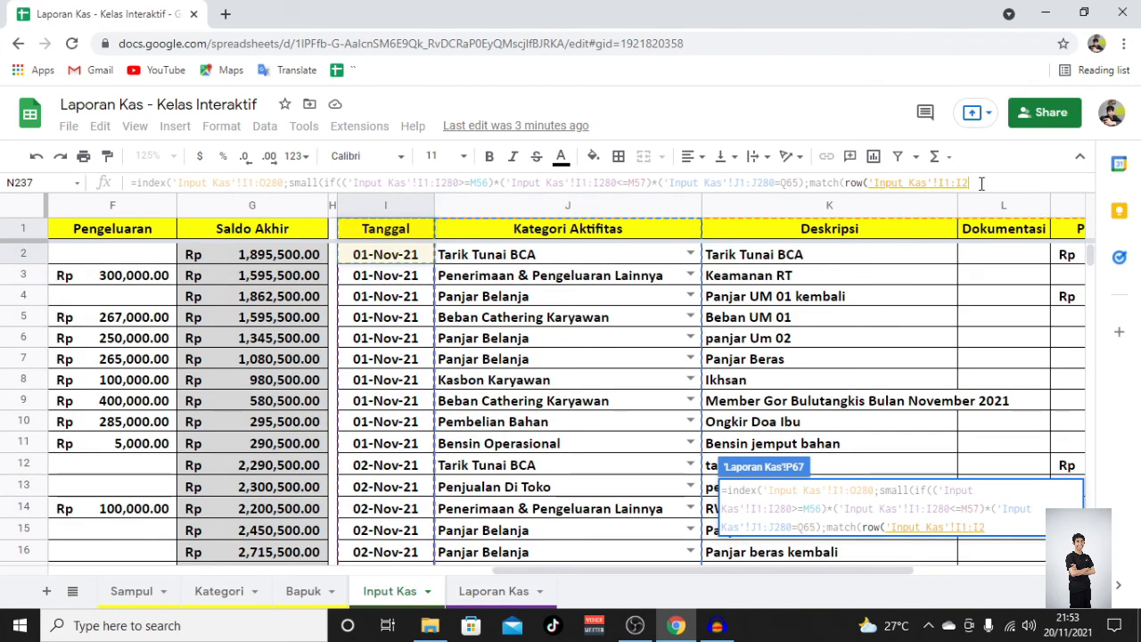
type("8")
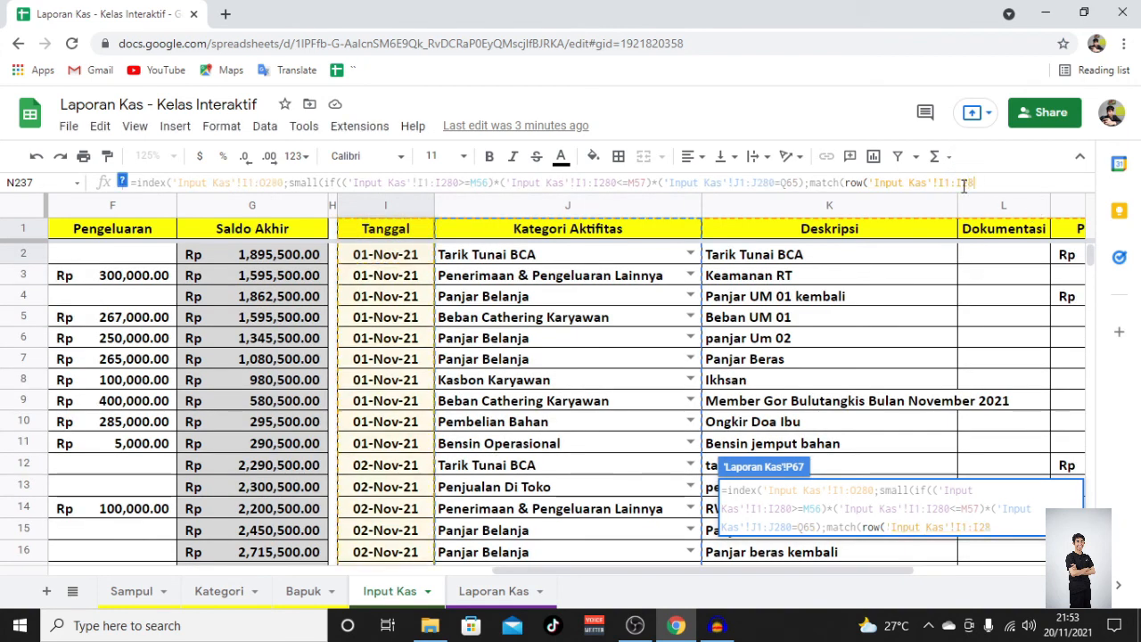
type("0)")
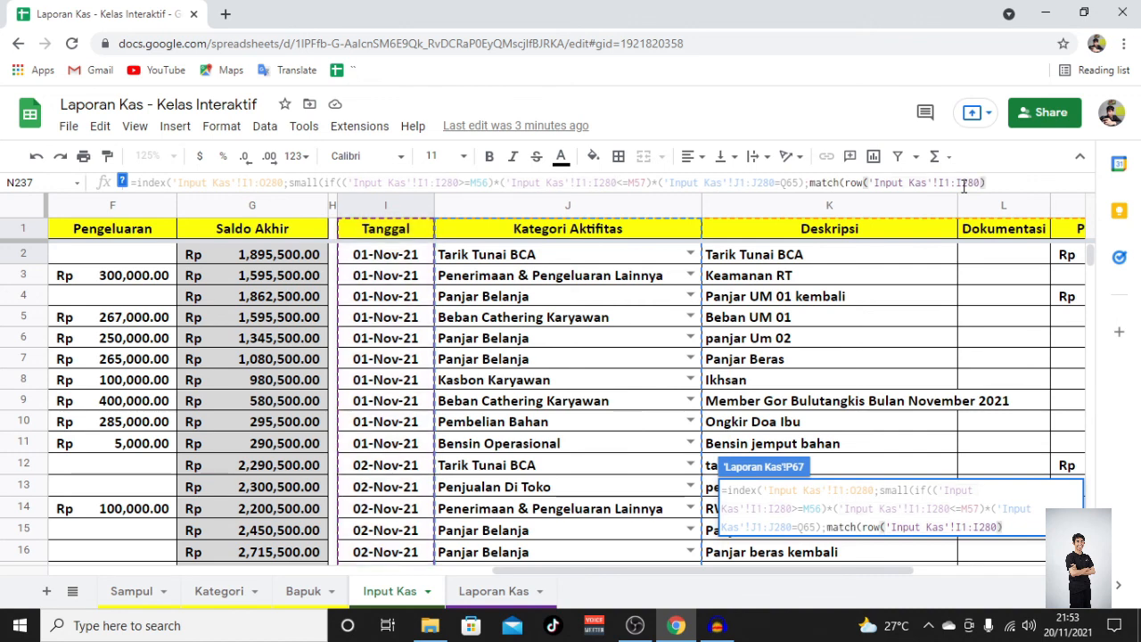
type(";")
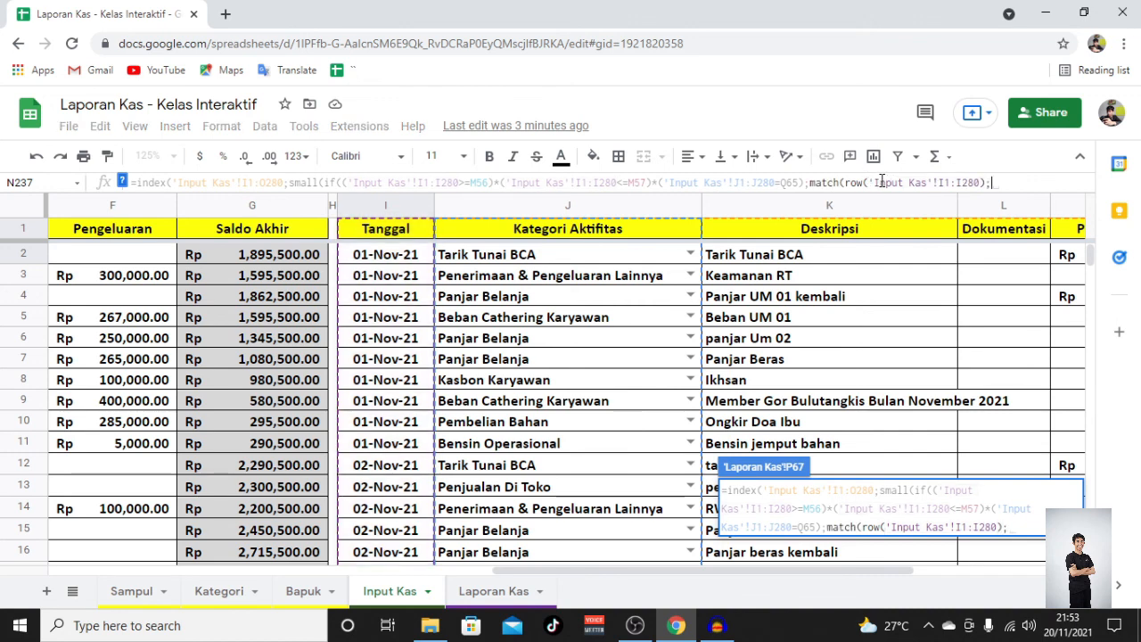
Step: Reuse row('Input Kas'!I1:I280) as the second MATCH argument in the P67 formula, and close the IF with "" as its false value
left_click(807, 184, "shift")
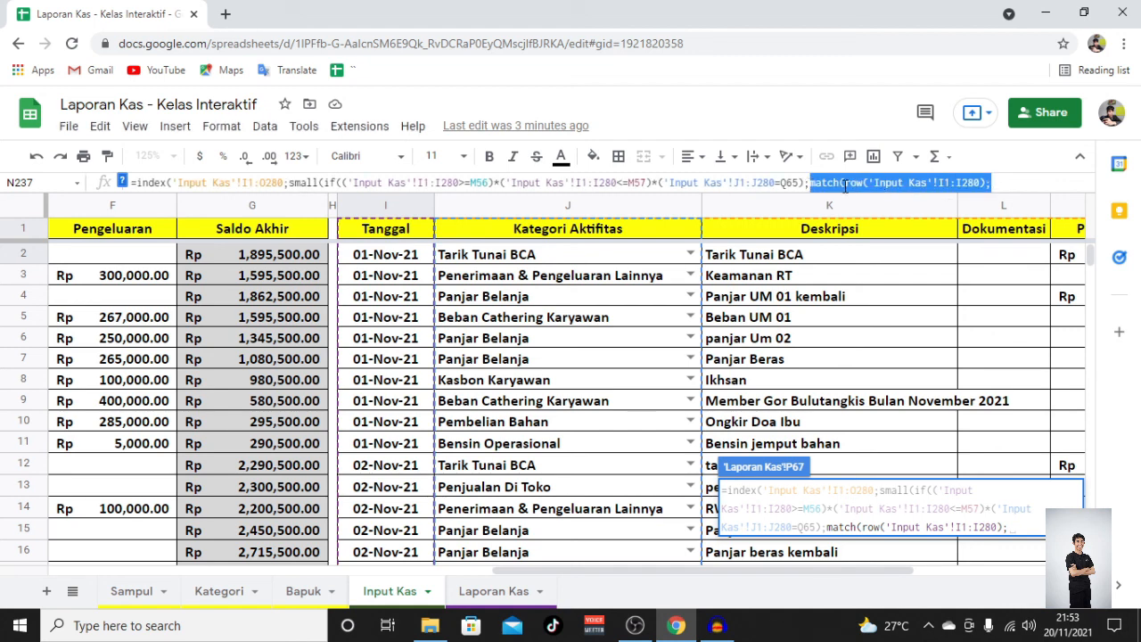
left_click(845, 184, "shift")
key("ctrl+c")
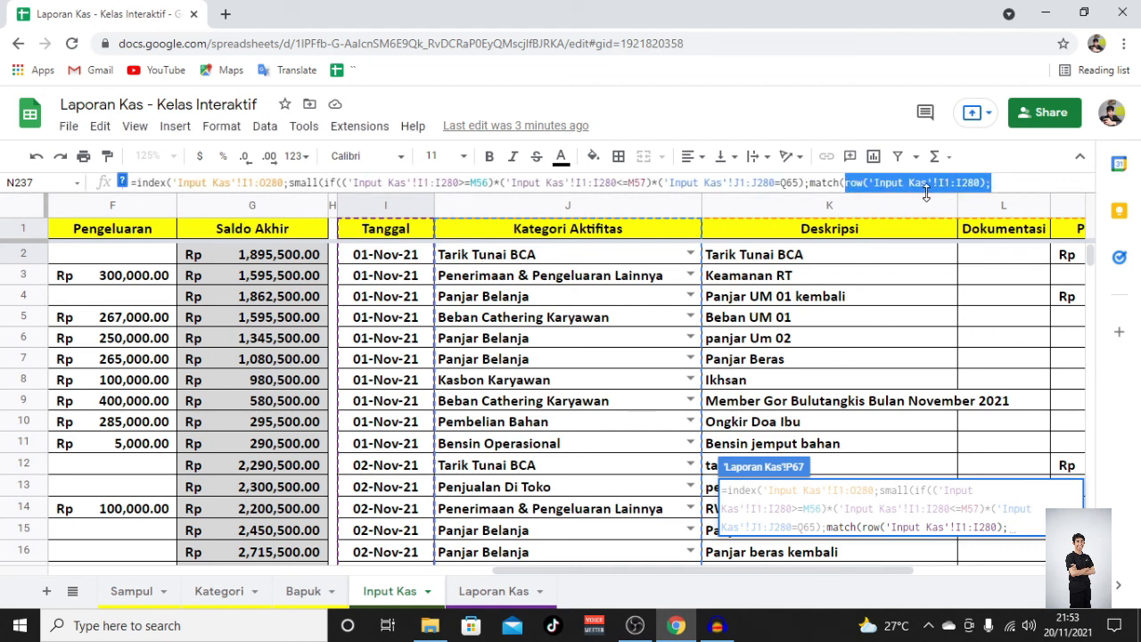
left_click(1027, 183)
key("ctrl+v")
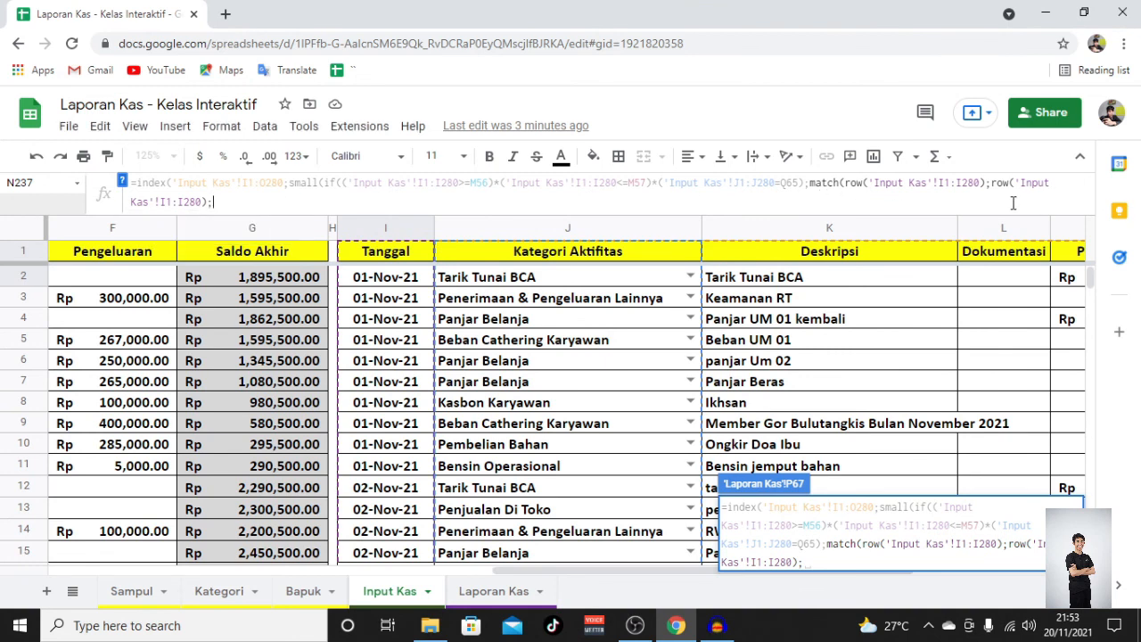
key("BackSpace")
type(")")
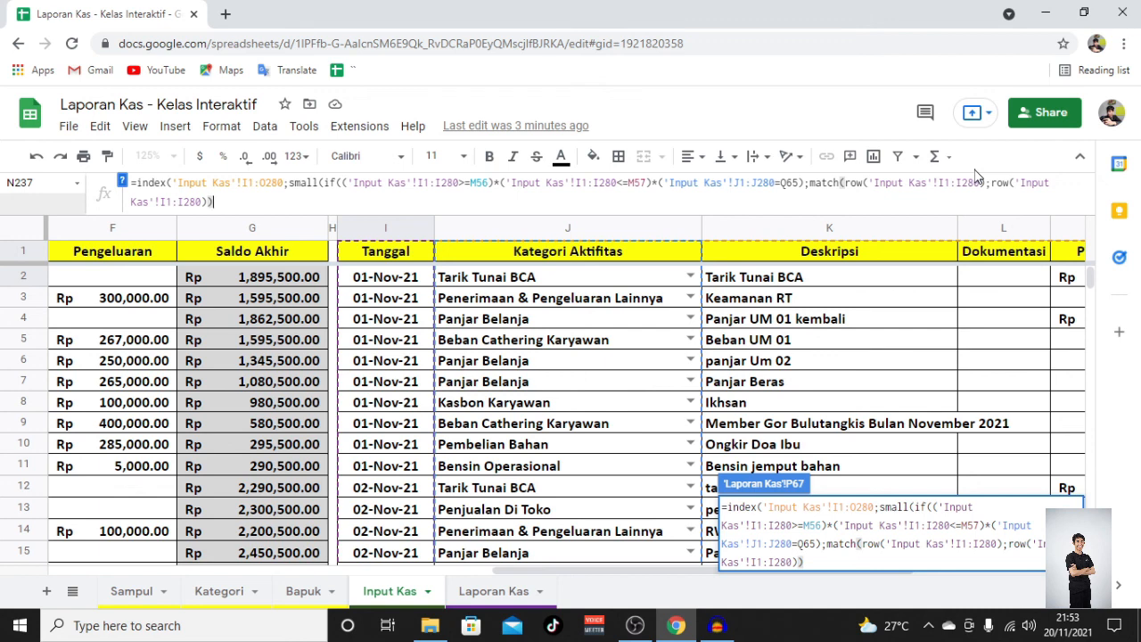
type(";\"\")")
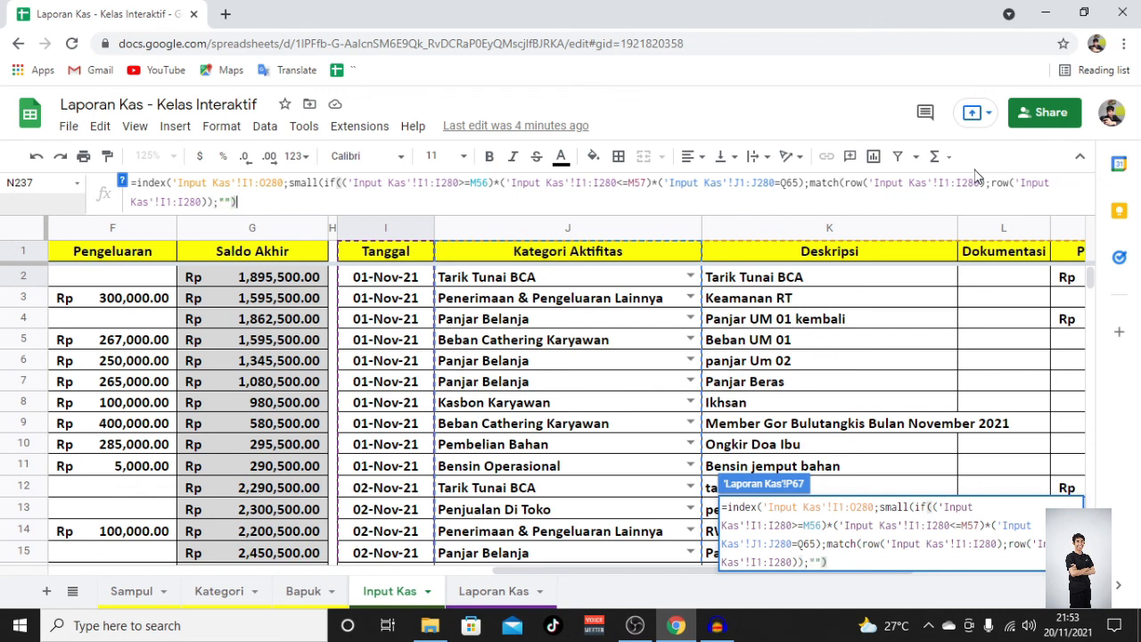
Step: Add row('Input Kas'!I1) as the position argument of SMALL in the P67 formula and close SMALL
type(";")
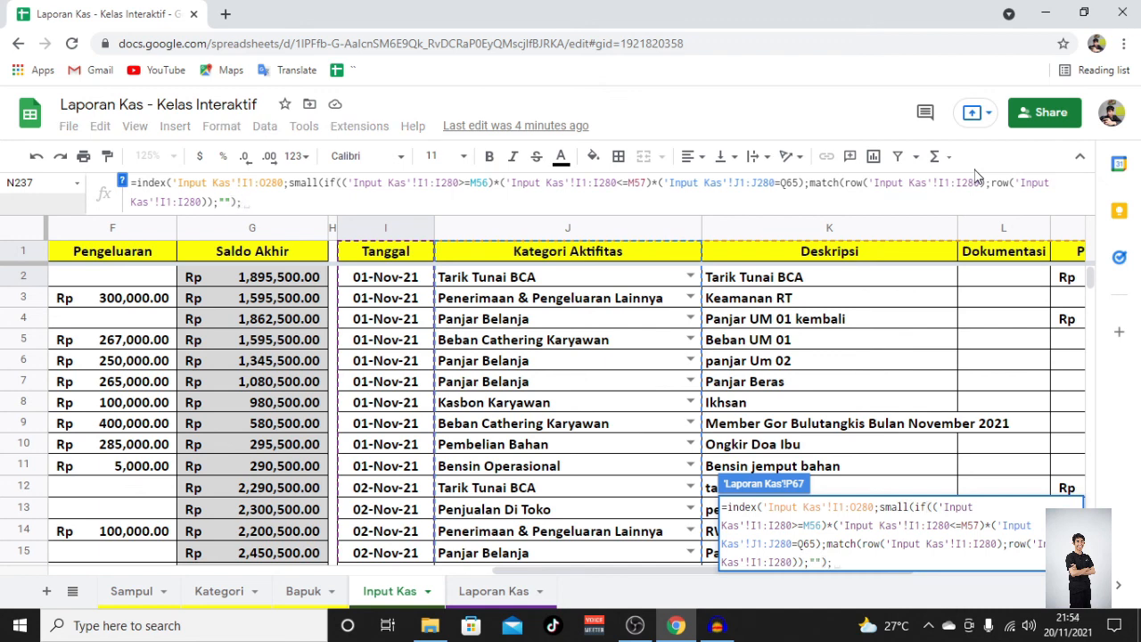
type("row")
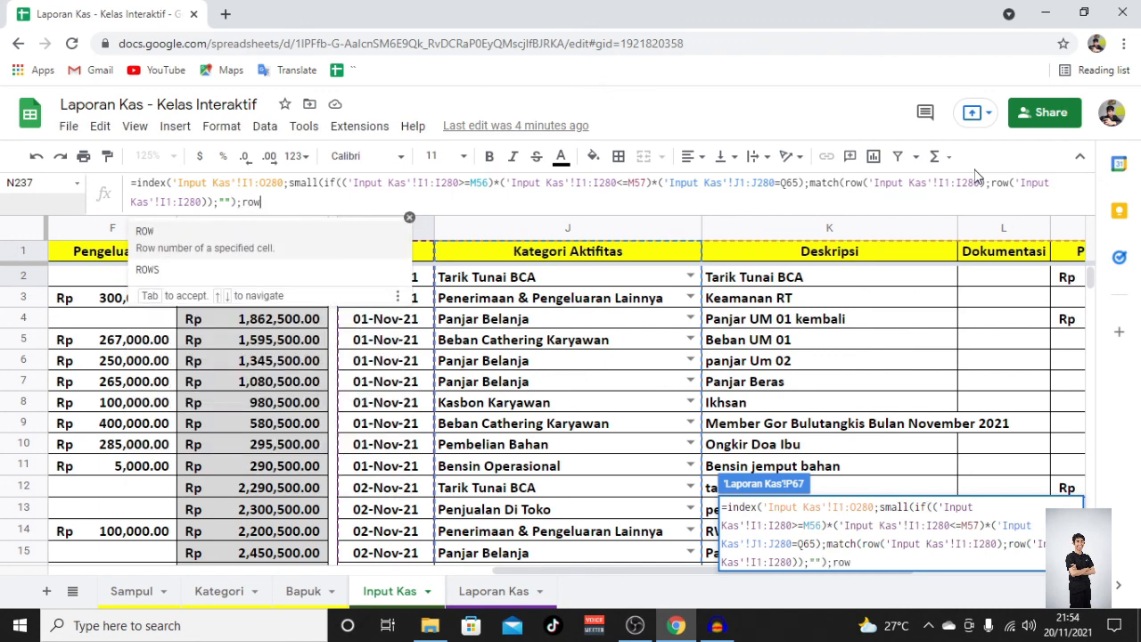
type("(")
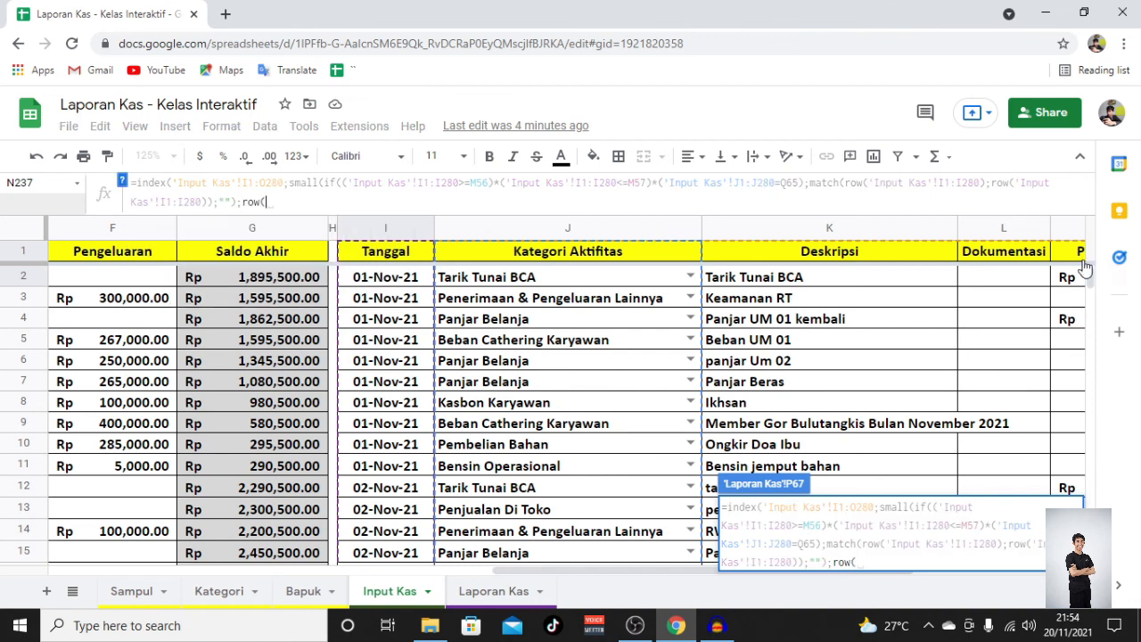
left_click(390, 253)
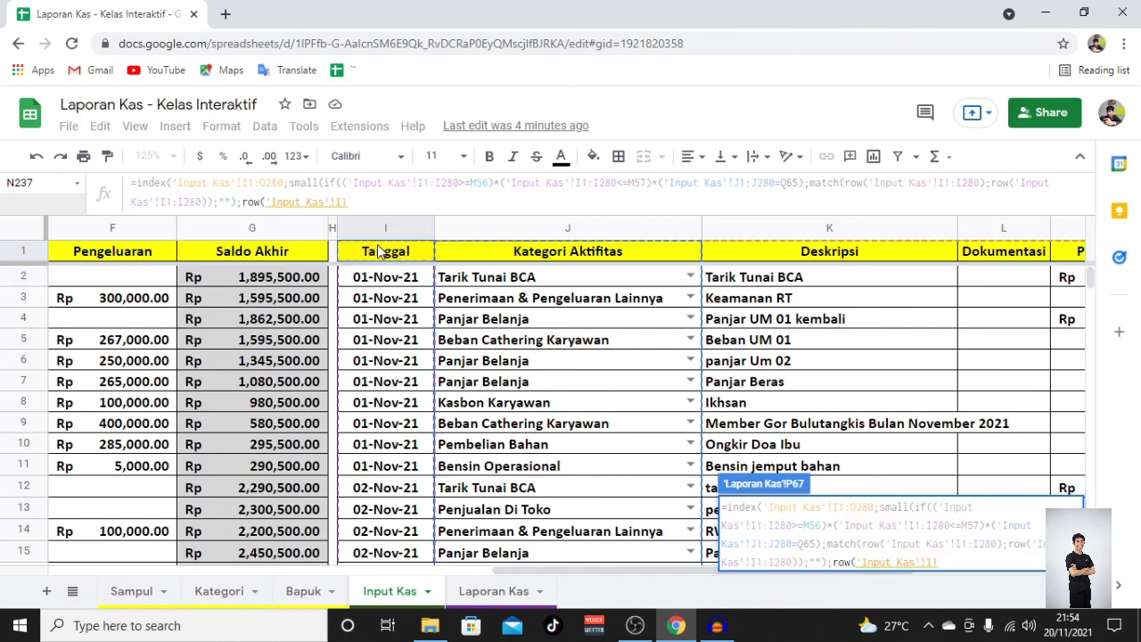
type(")")
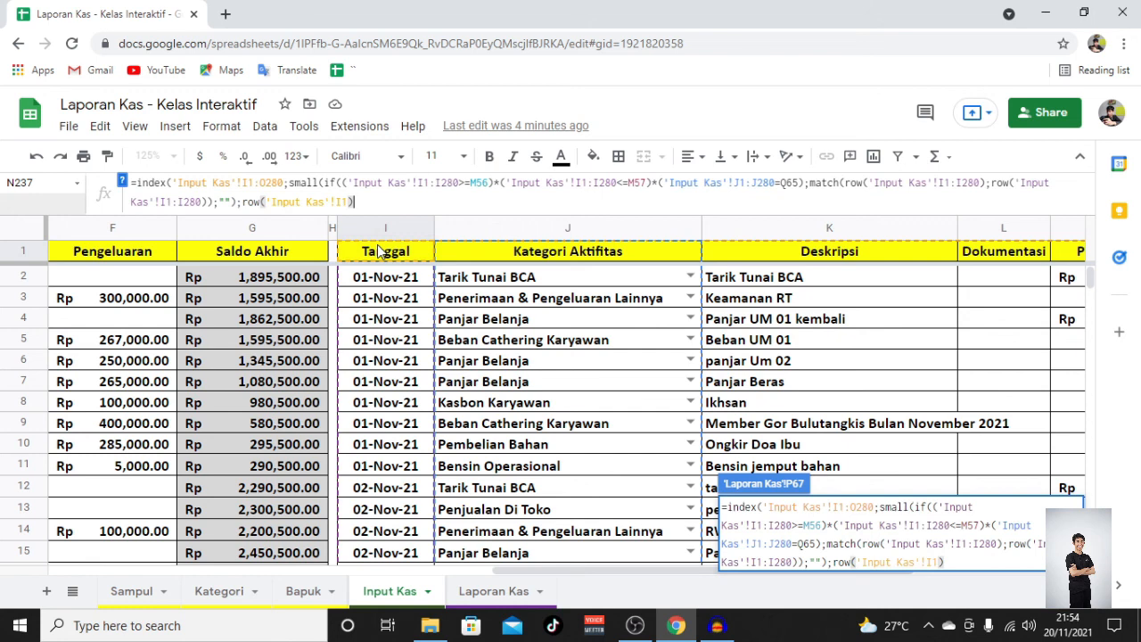
type(");")
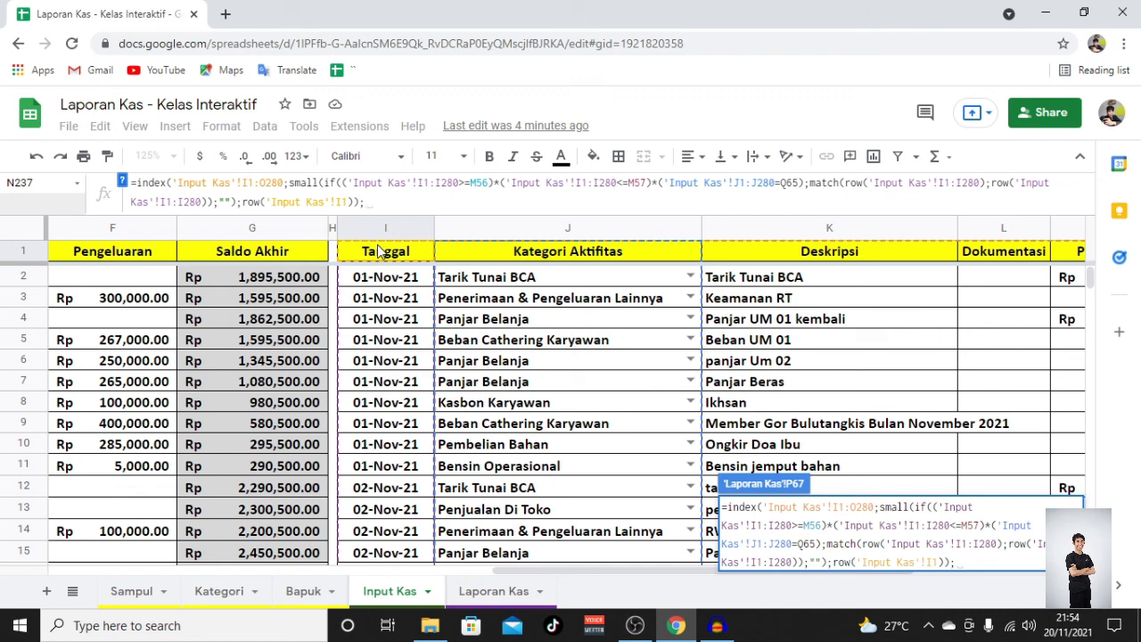
Step: Add column('Input Kas'!A1) as the column argument of INDEX in the P67 formula
type("c")
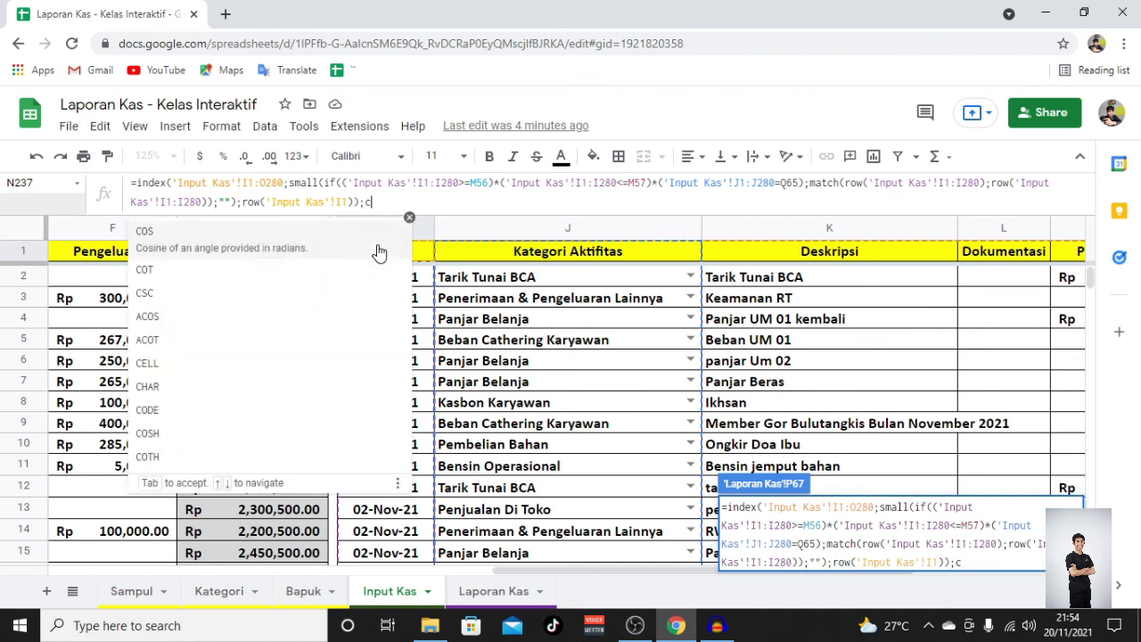
type("olumn")
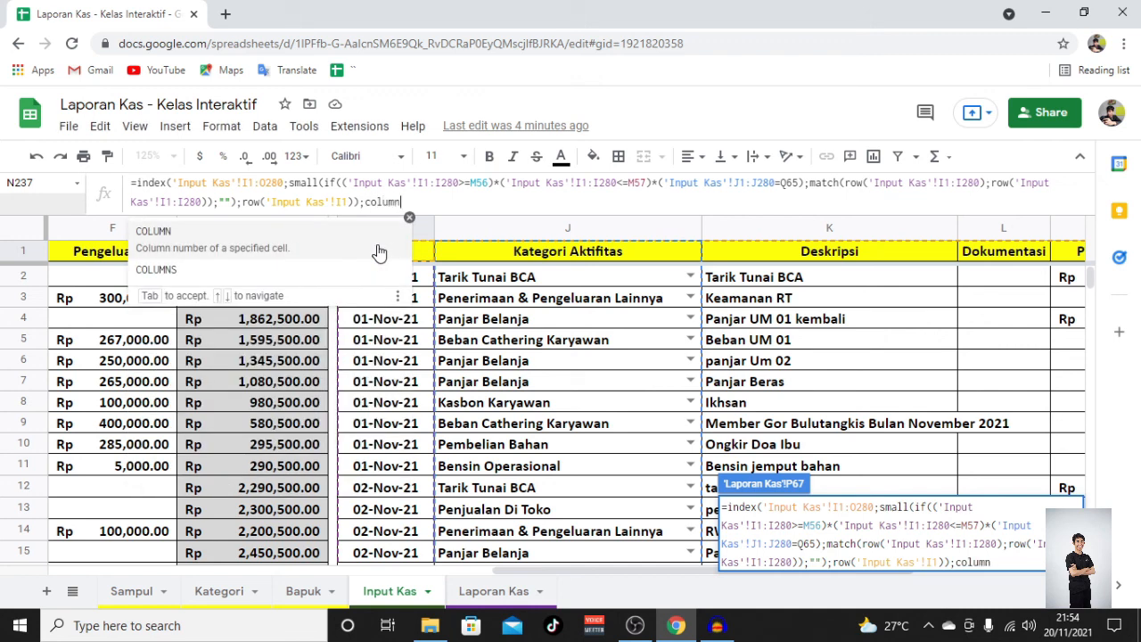
type("(")
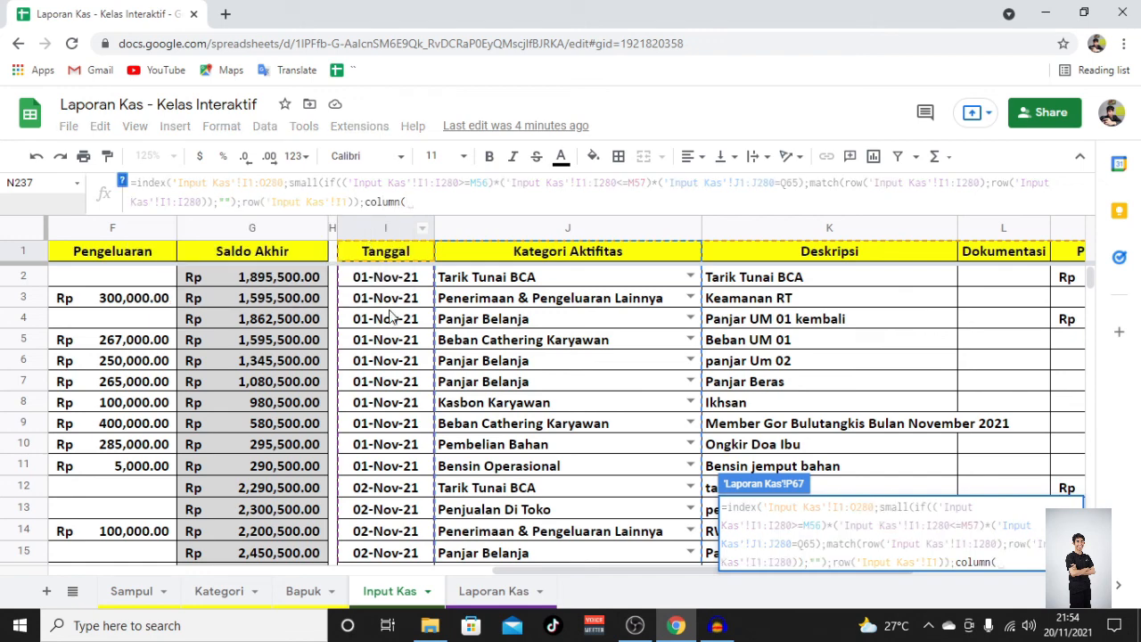
scroll(401, 312, "left", 5)
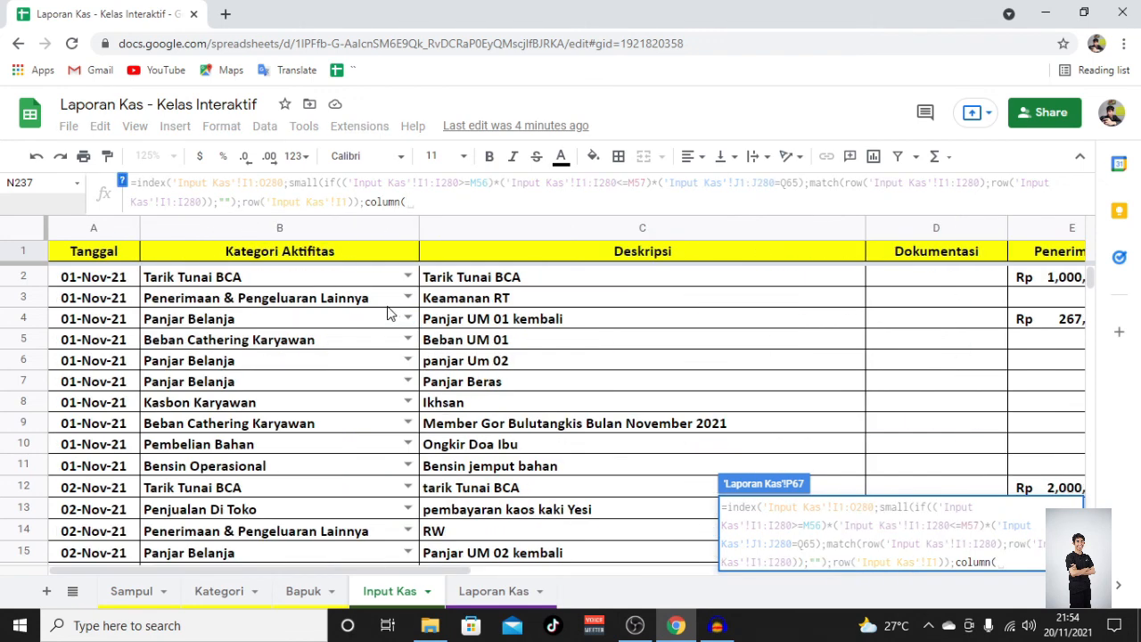
left_click(113, 256)
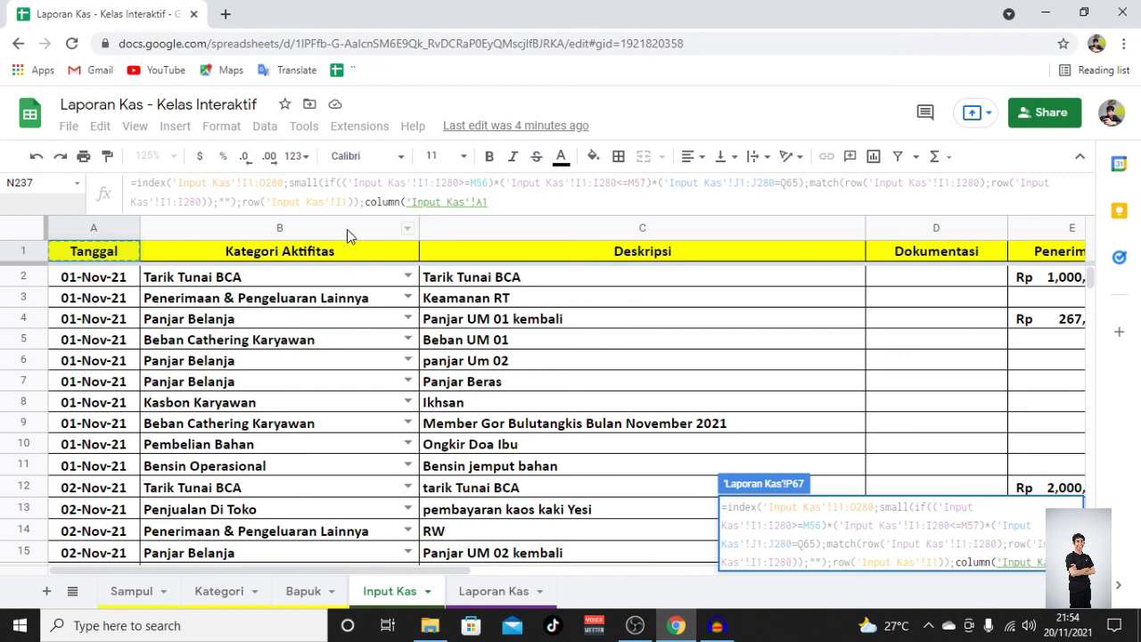
type(")")
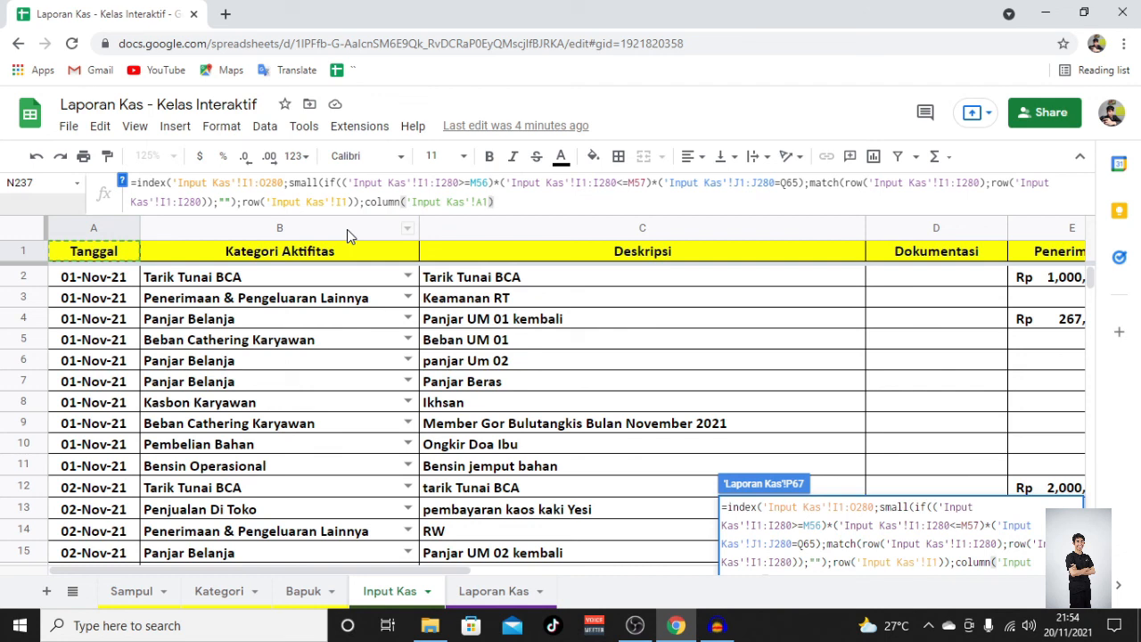
Step: Wrap the P67 formula in iferror( with ;"" appended after the column argument, and commit it
left_click(138, 184)
type("ifer")
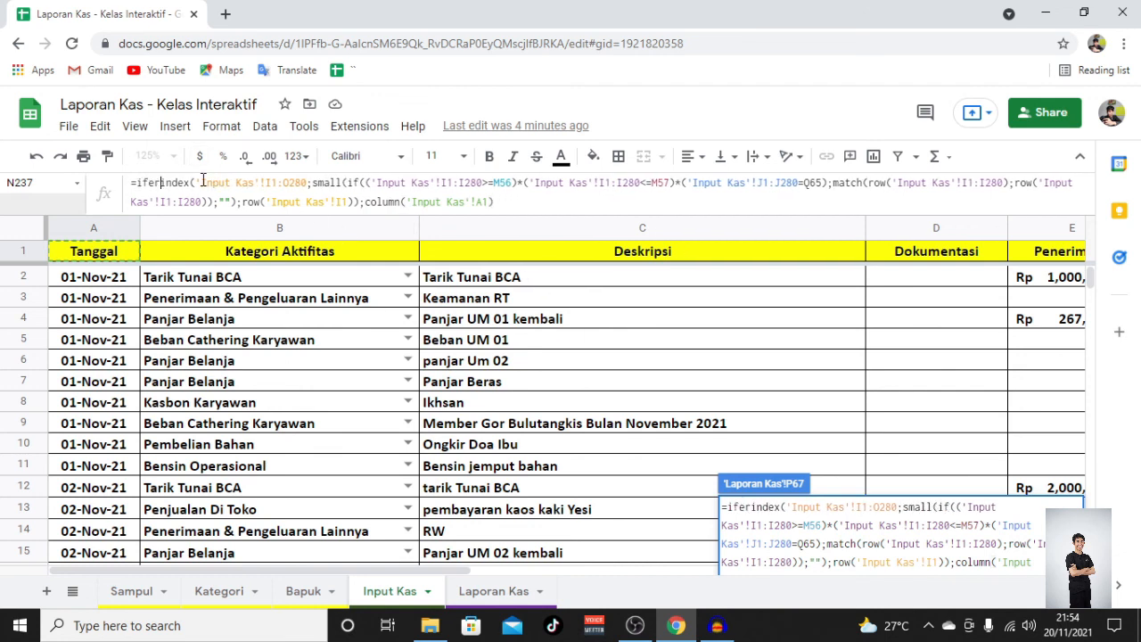
type("ror(")
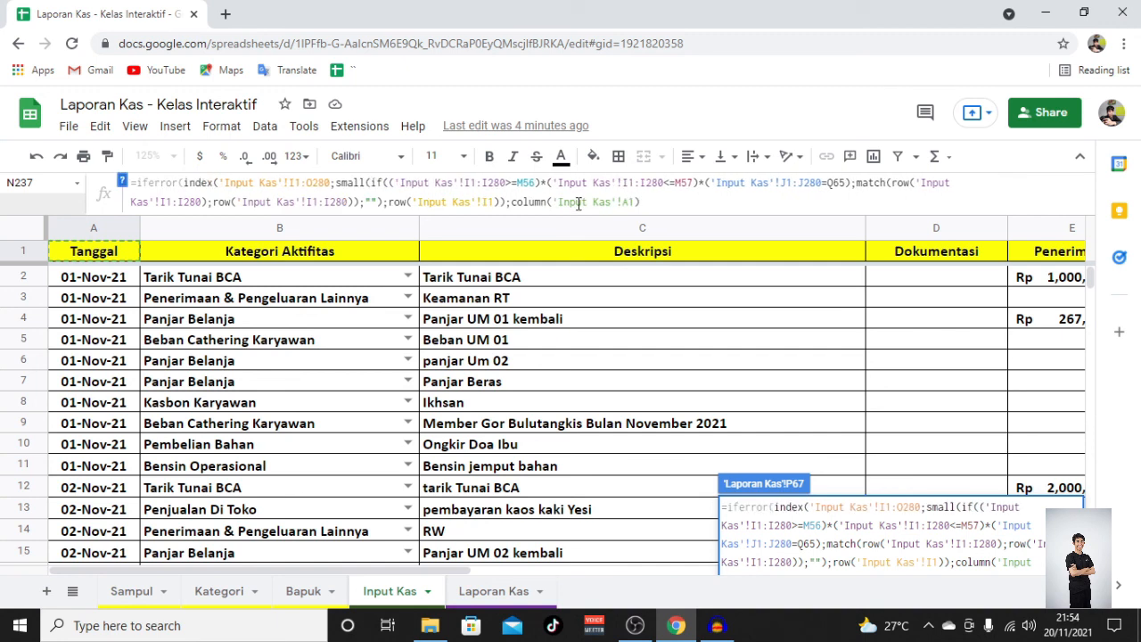
left_click(669, 203)
type(");\"\"")
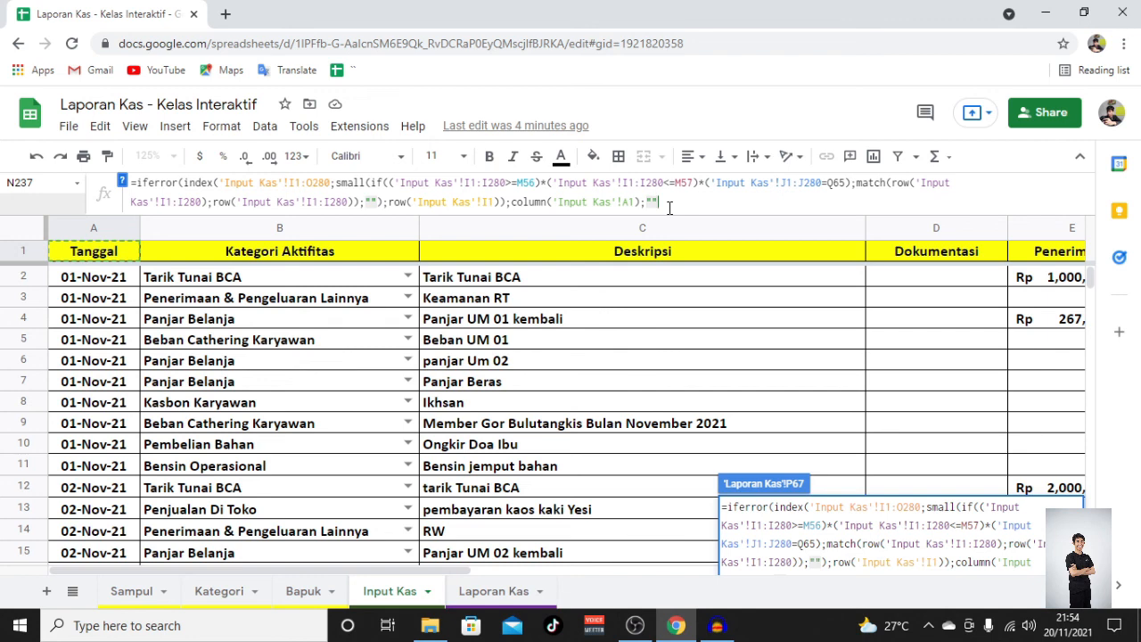
key("Return")
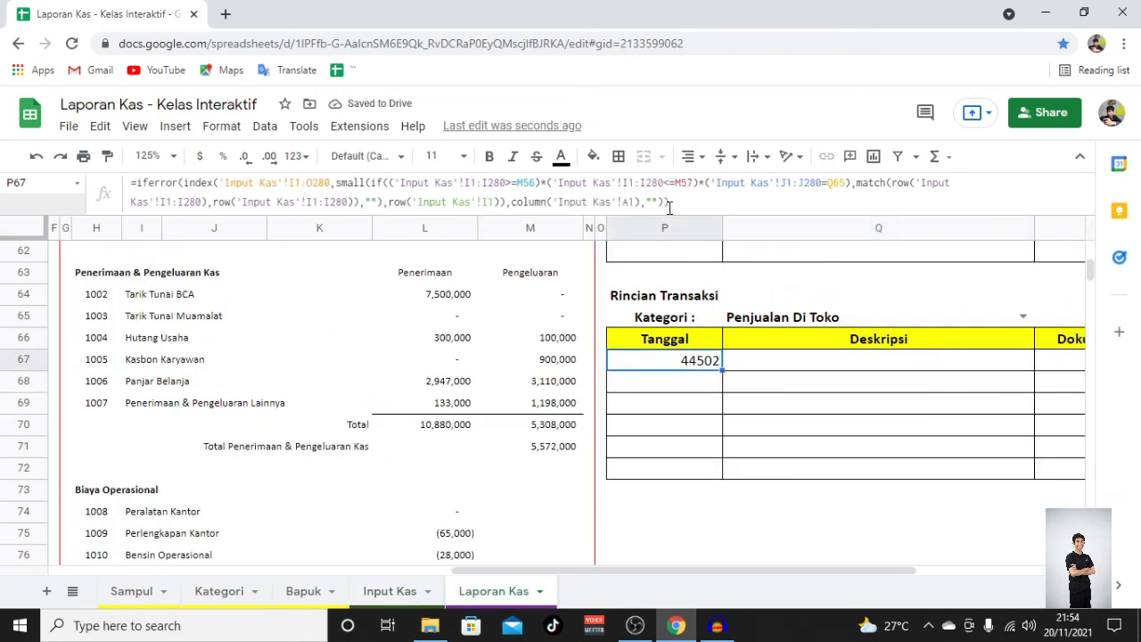
Step: Format the Tanggal result in P67 with the custom date format 26-Sep-08
left_click(221, 126)
mouse_move(265, 125)
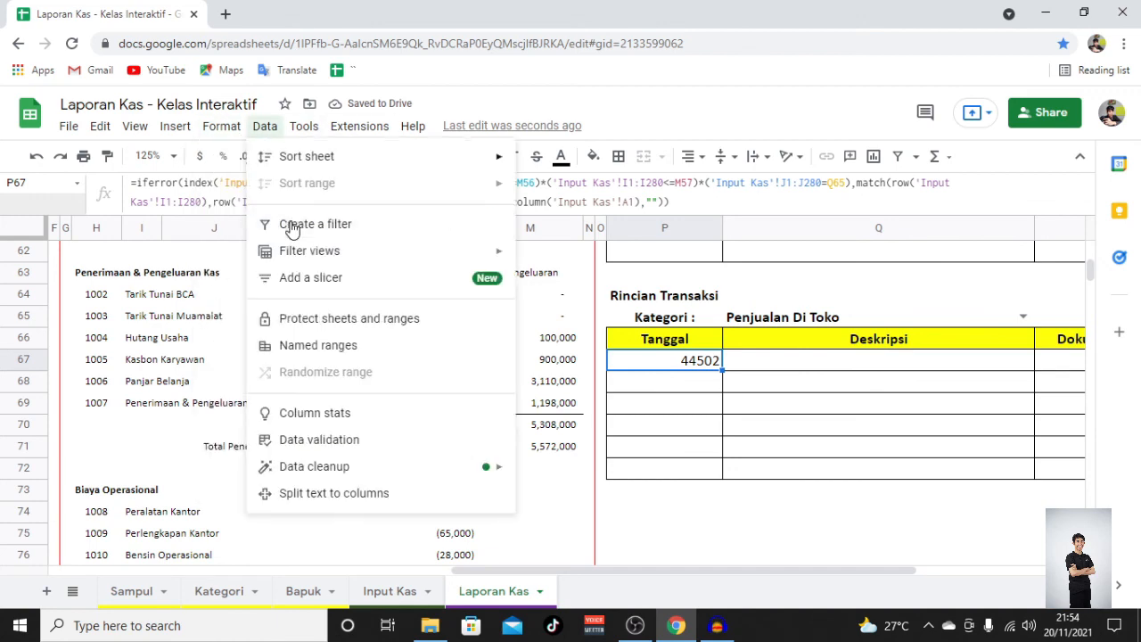
mouse_move(221, 126)
mouse_move(324, 195)
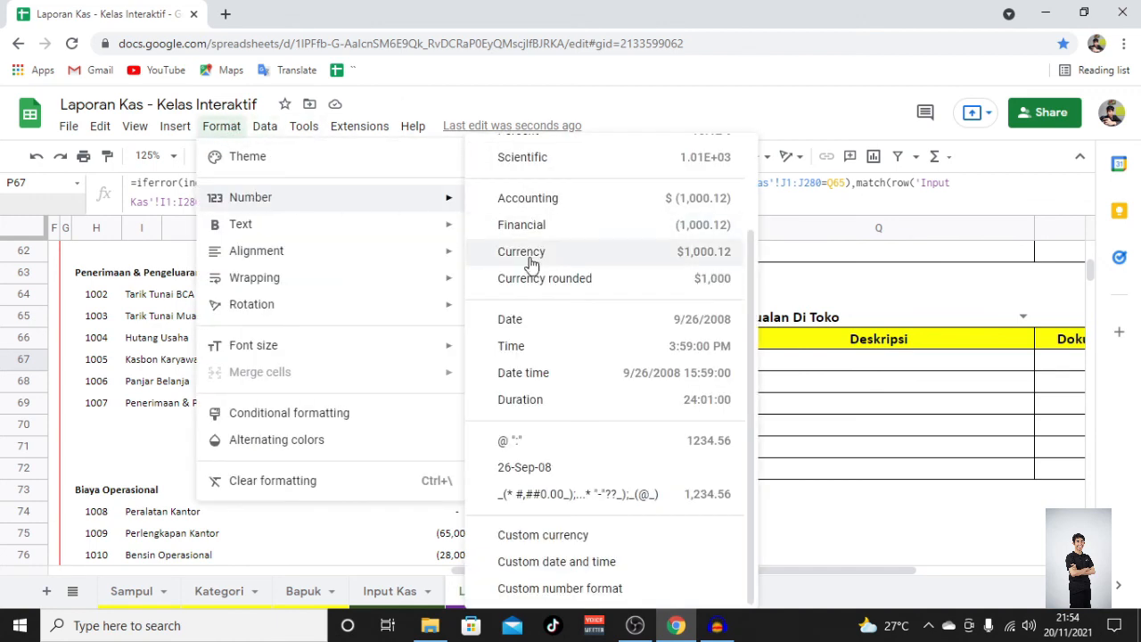
left_click(545, 470)
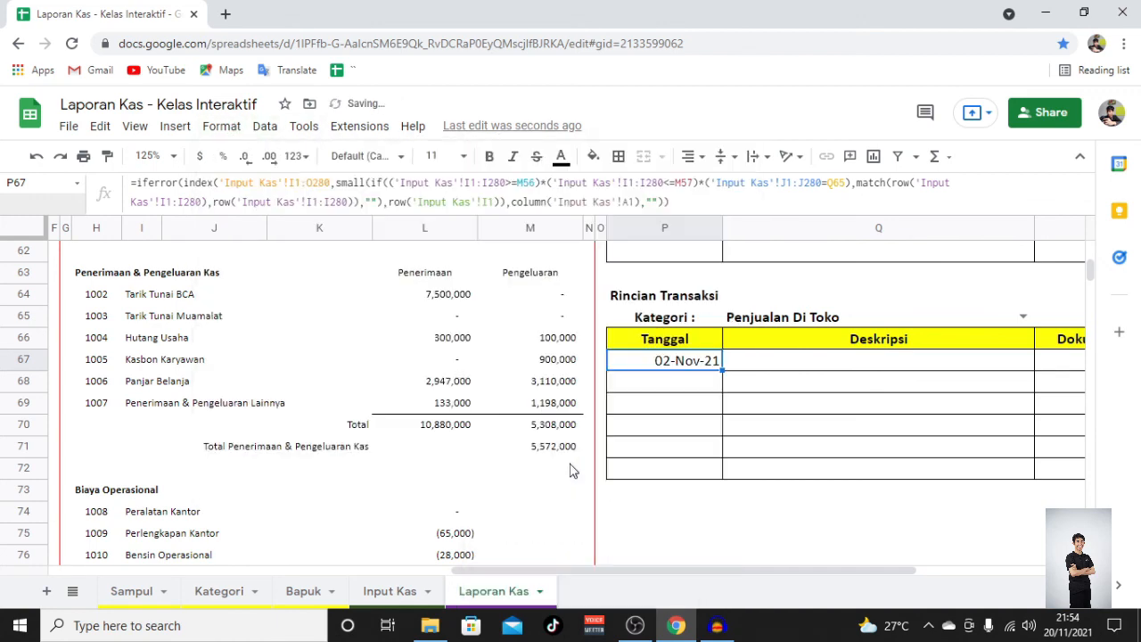
left_click(270, 187)
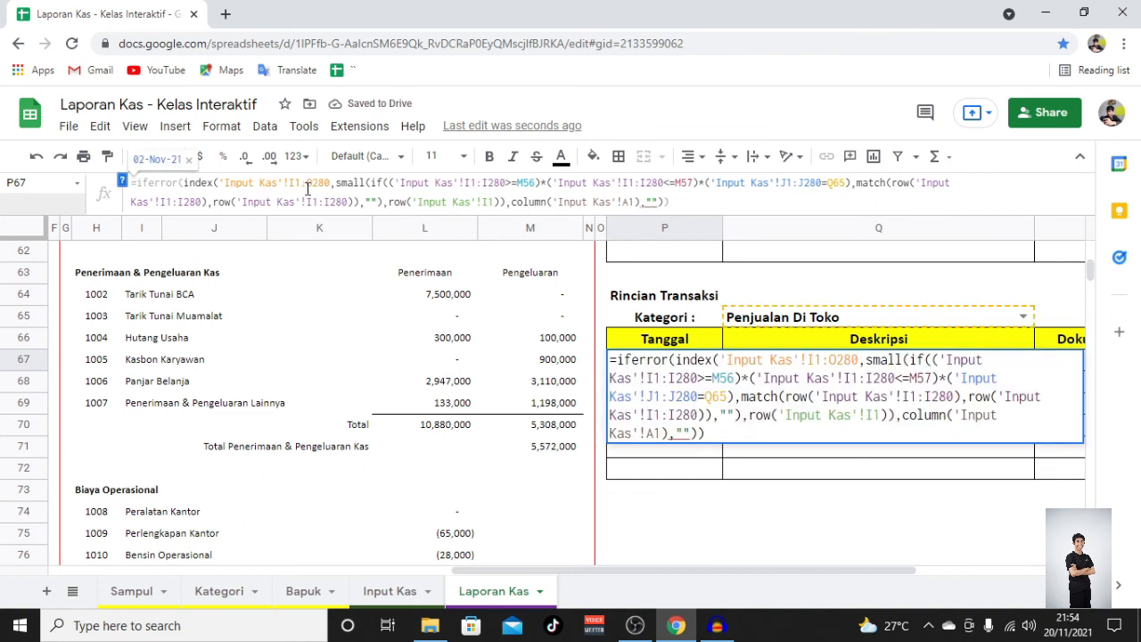
left_click_drag(222, 183, 395, 202)
key("F4")
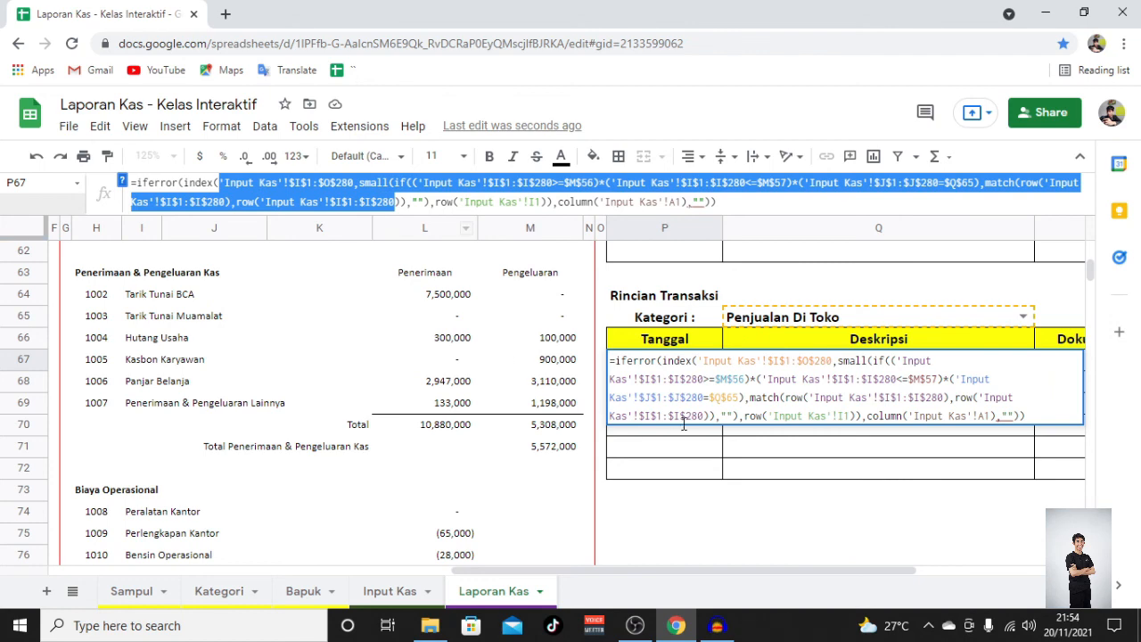
left_click(693, 471)
key("ctrl+z")
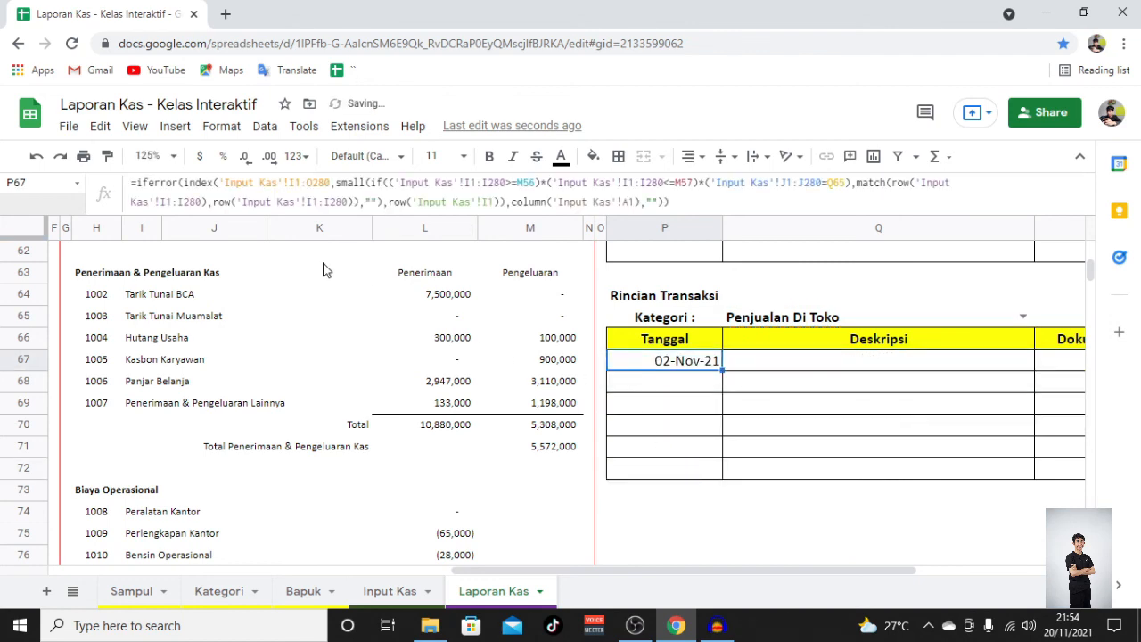
Step: In P67, make the INDEX range I1:O280 and both date conditions absolute, including the references $M$56 and $M$57
left_click(327, 187)
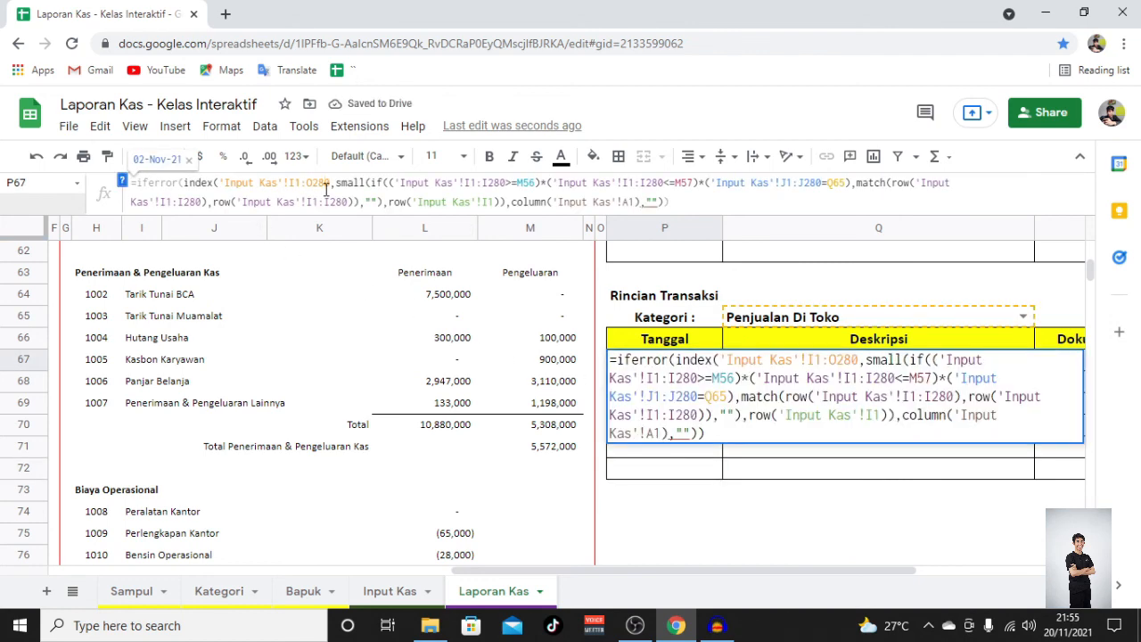
key("F4")
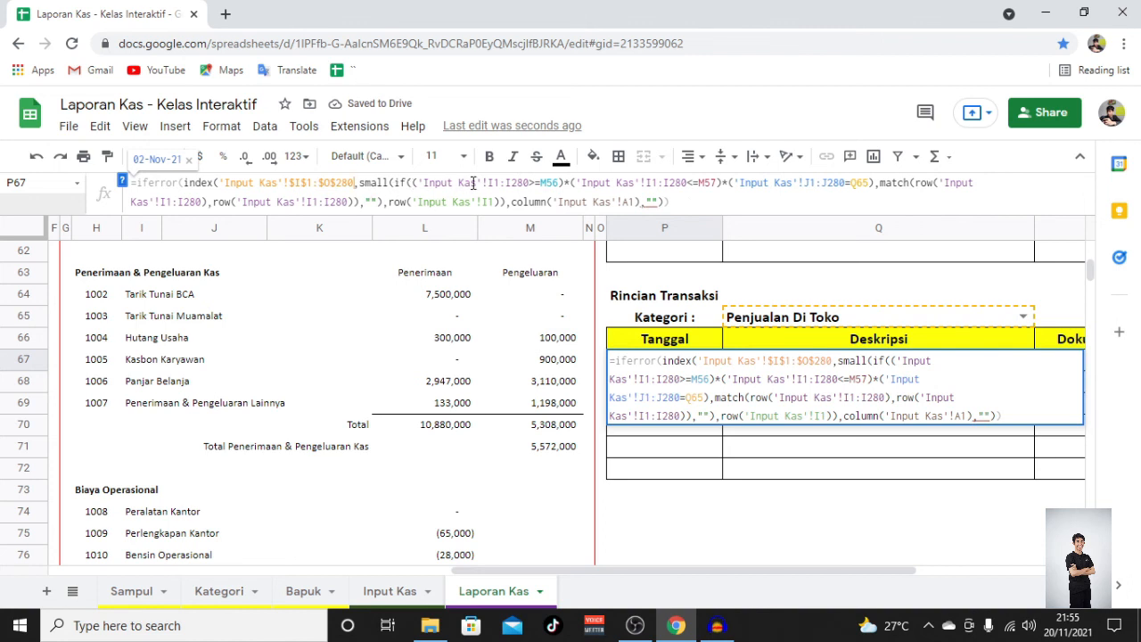
left_click(511, 182)
key("F4")
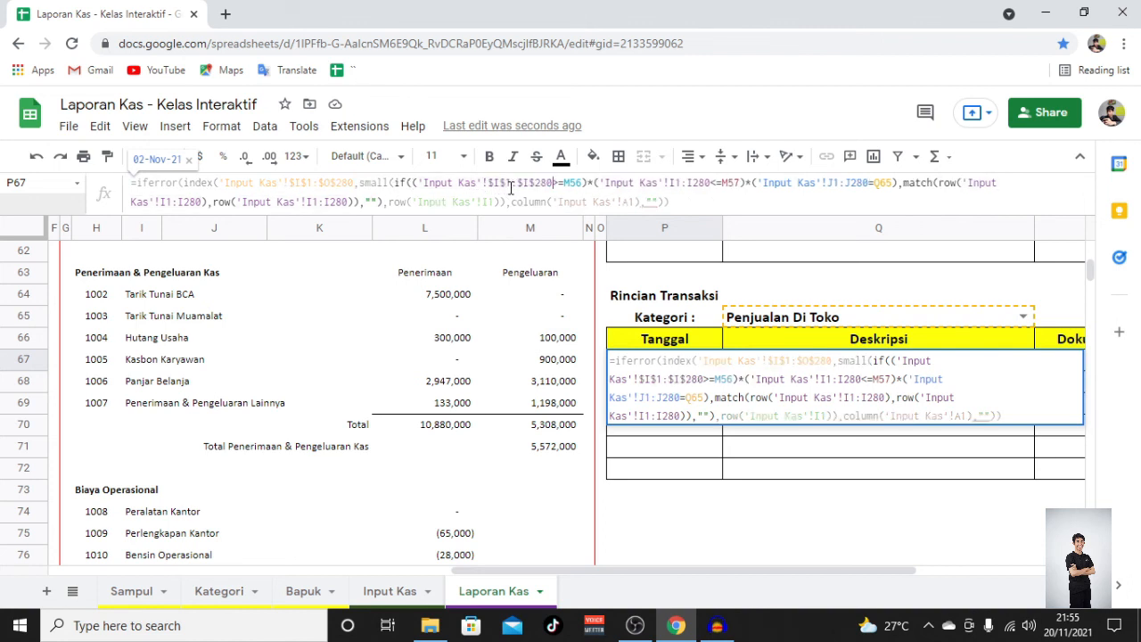
left_click(572, 184)
key("F4")
left_click(704, 182)
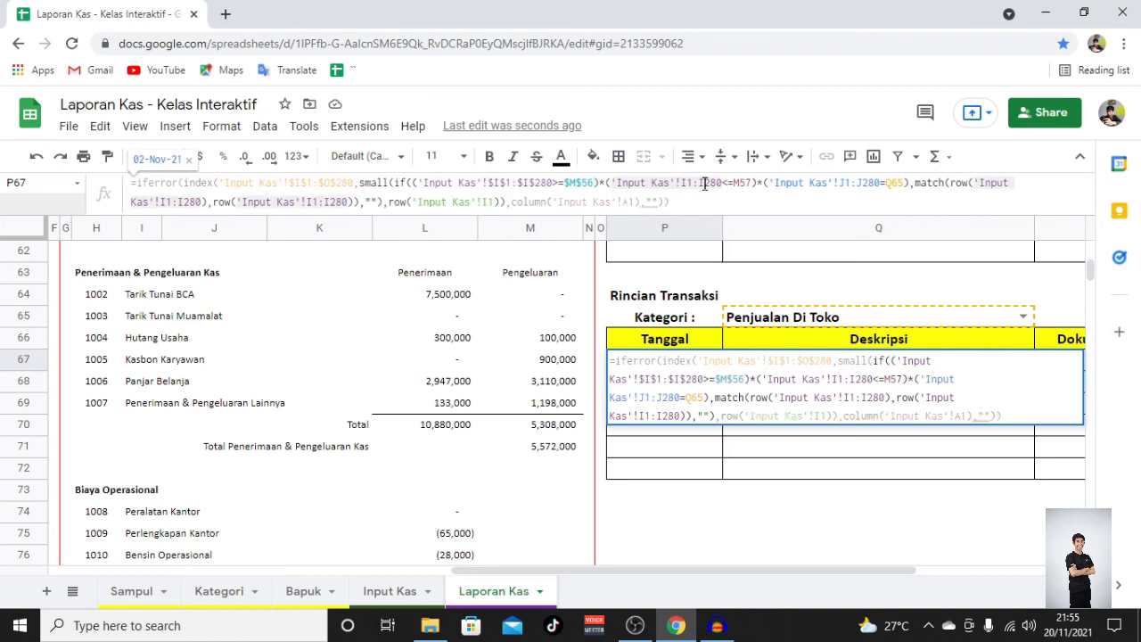
key("F4")
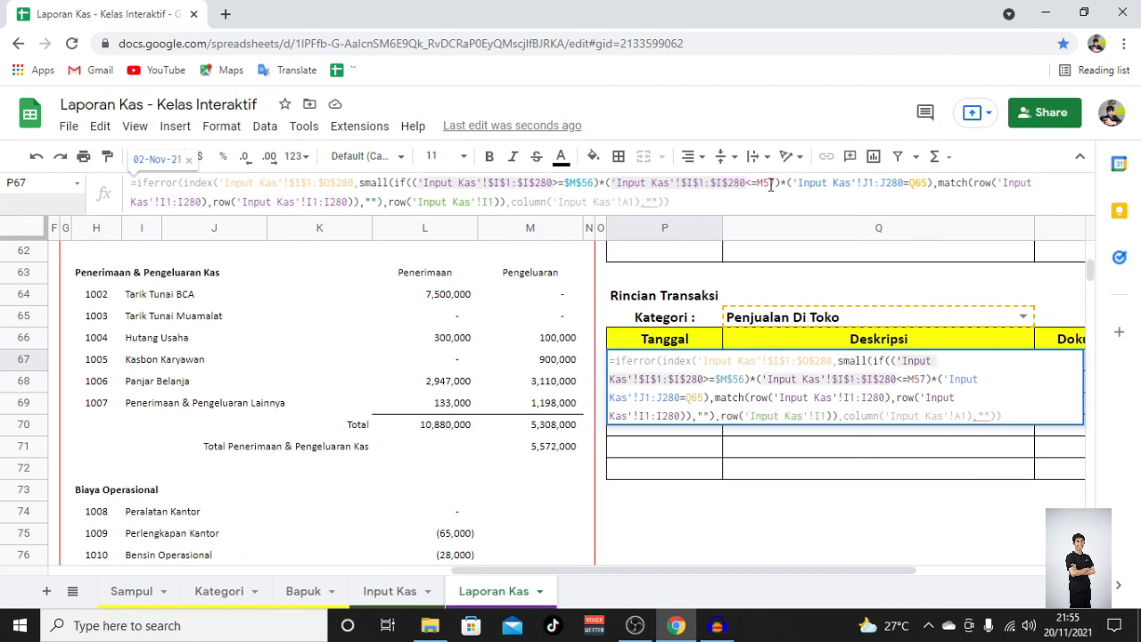
left_click(770, 183)
key("F4")
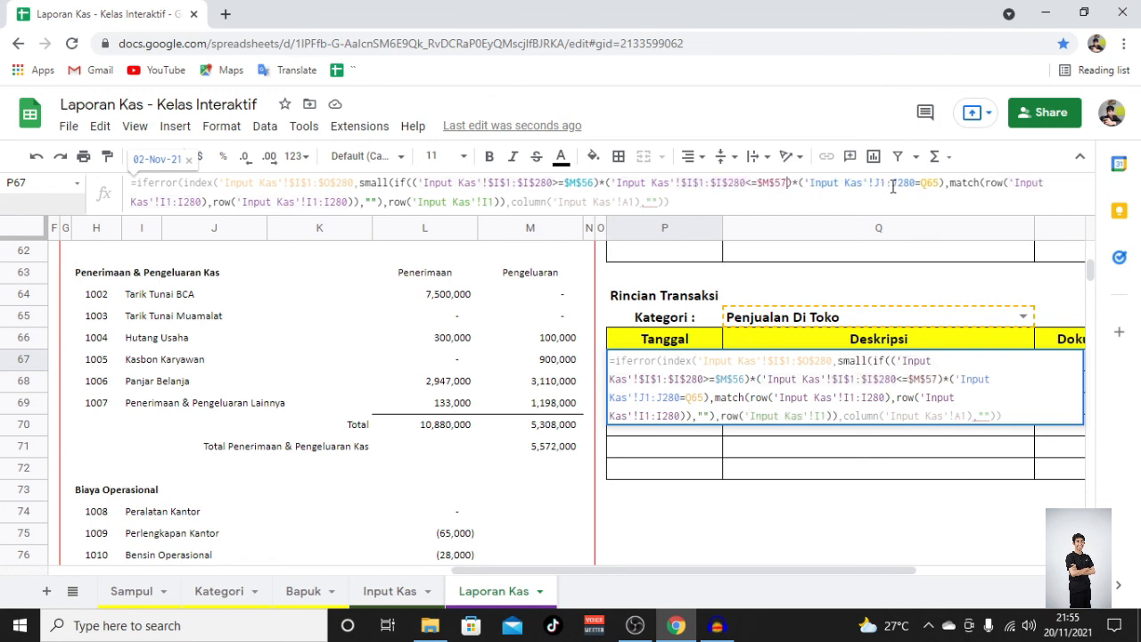
Step: Make the category condition $J$1:$J$280=$Q$65 and both ROW ranges $I$1:$I$280 inside MATCH absolute in P67, and commit the formula
left_click(892, 184)
key("F4")
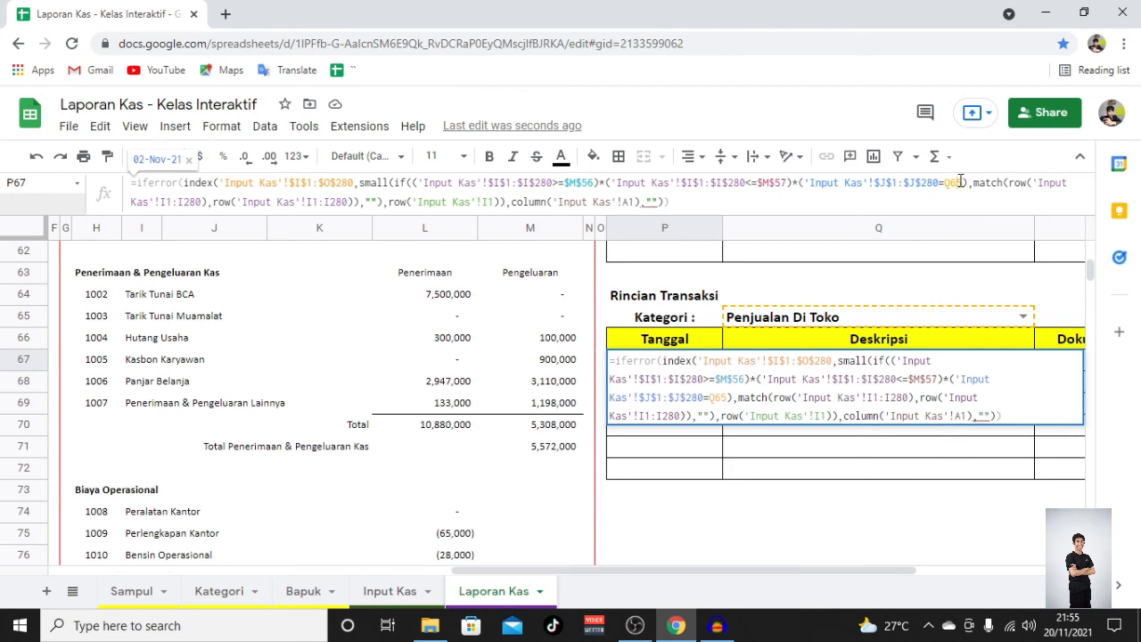
key("F4")
left_click(1057, 183)
key("F4")
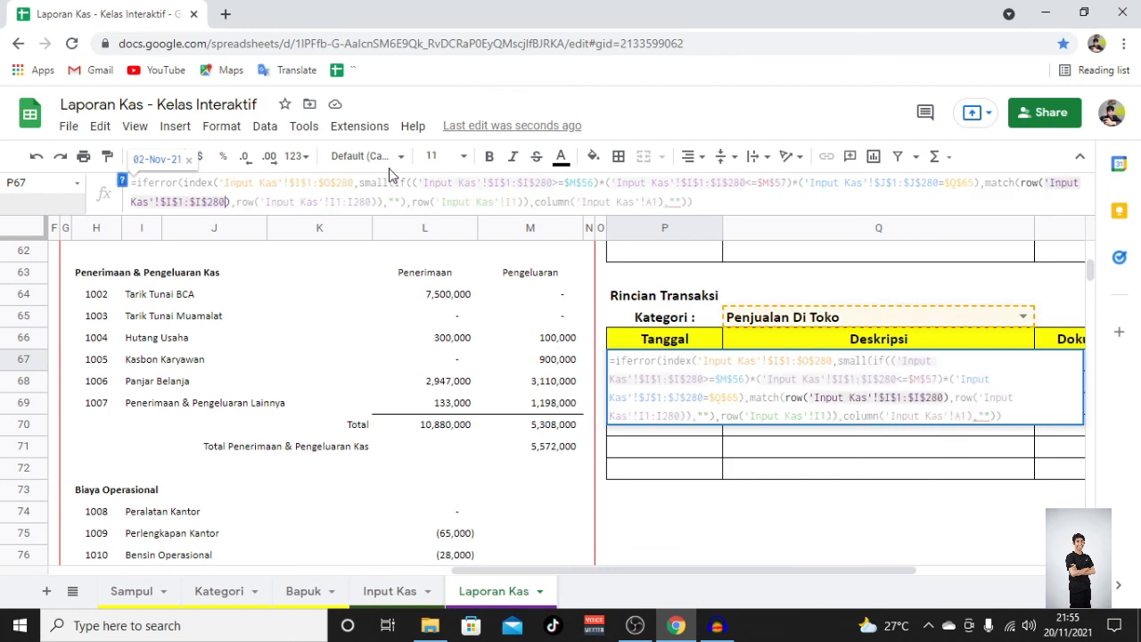
left_click(369, 203)
key("F4")
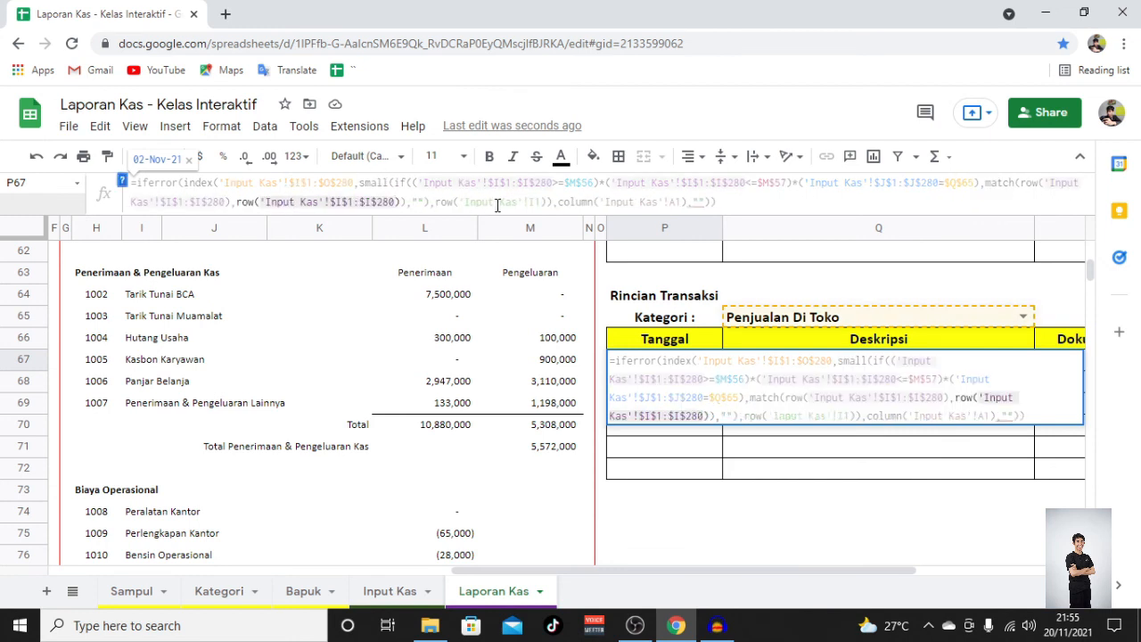
left_click(496, 204)
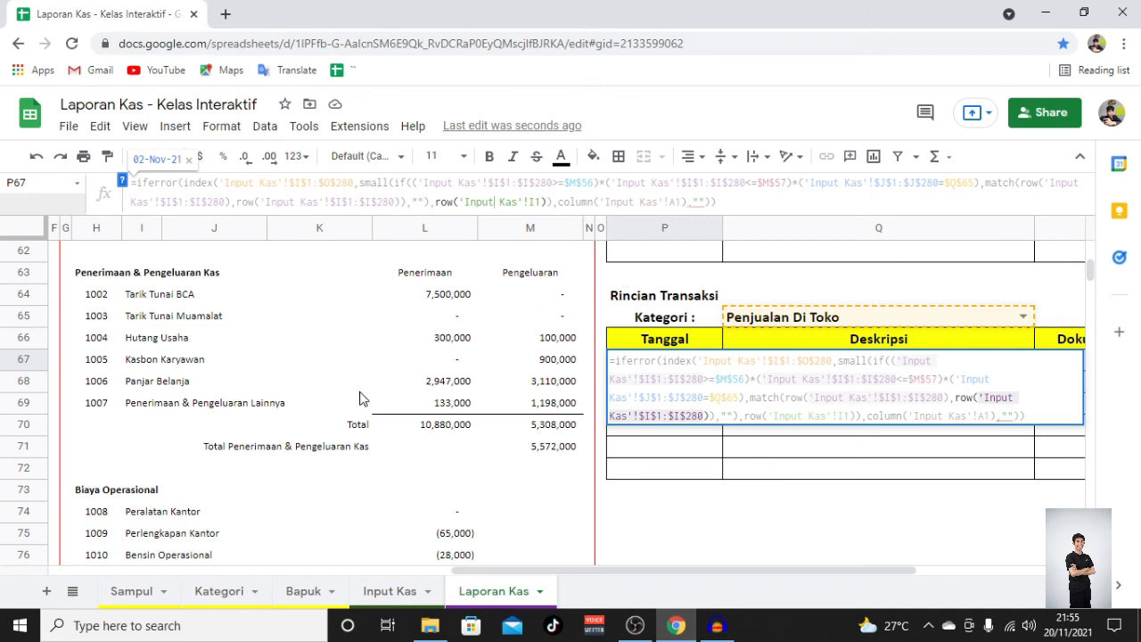
key("Return")
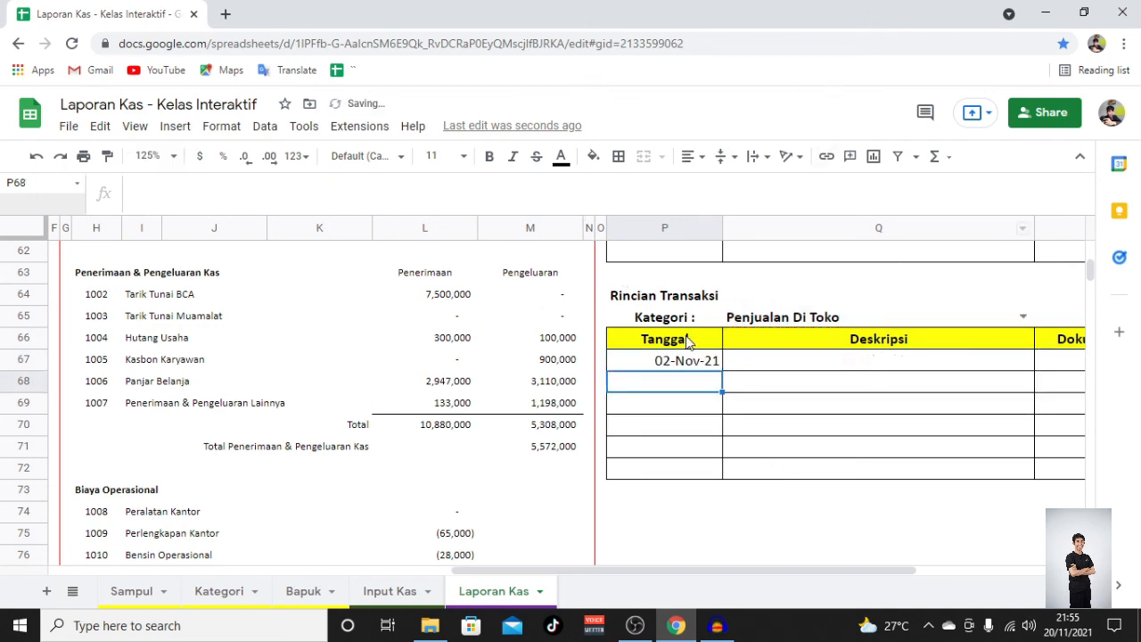
Step: Copy the Tanggal formula from P67 down through P72
left_click(692, 364)
key("ctrl+c")
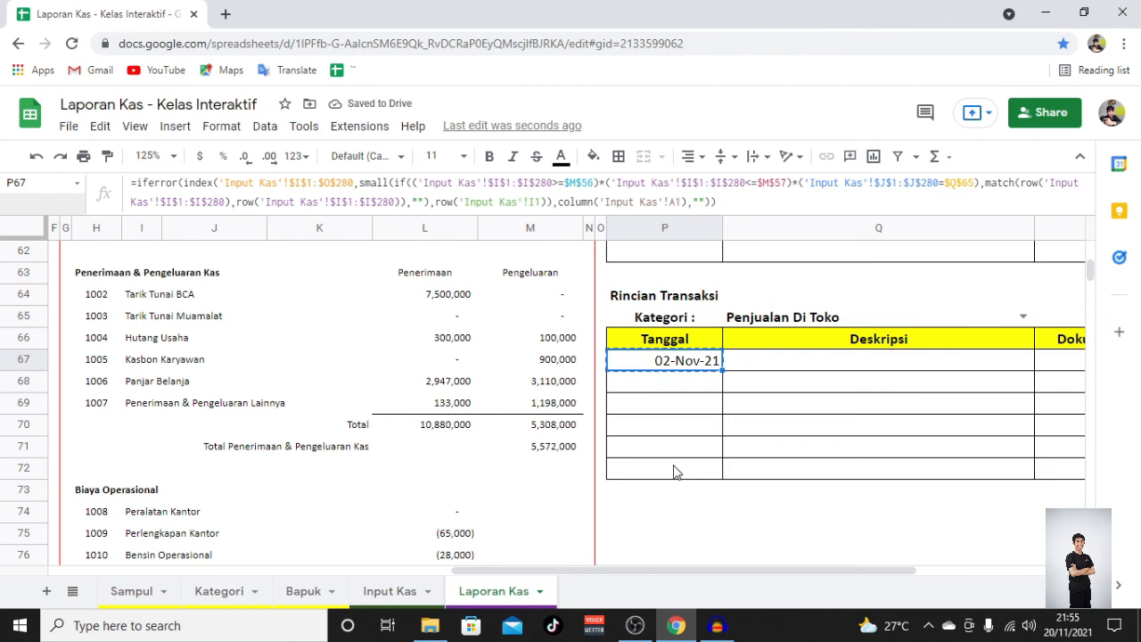
left_click(675, 470, "shift")
key("ctrl+v")
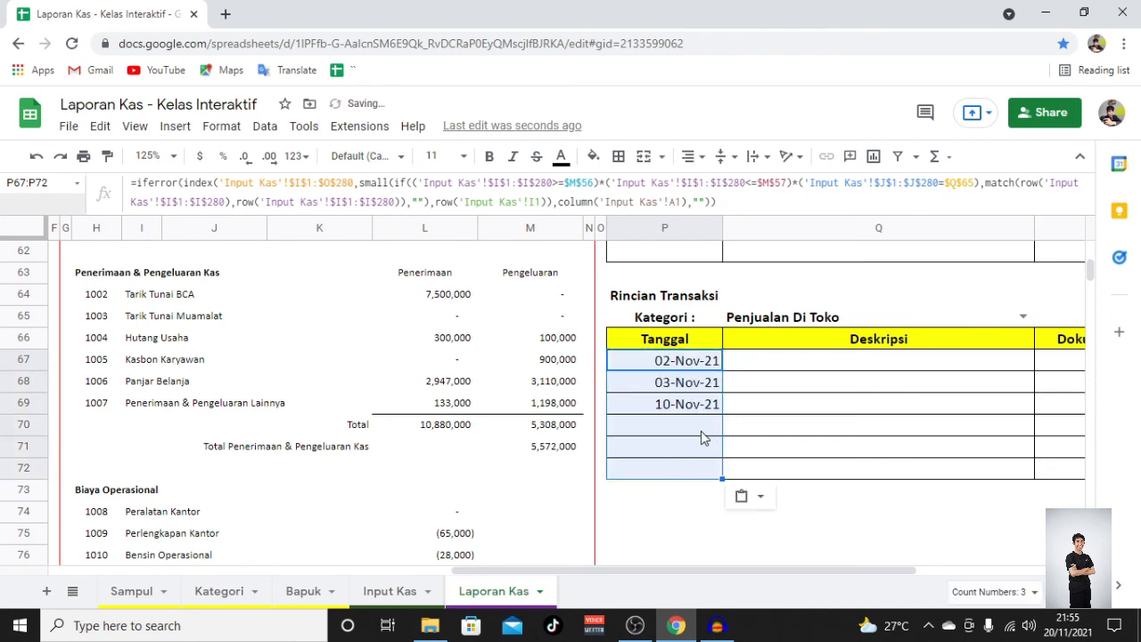
Step: Center the Tanggal cells P67:P72 horizontally
left_click(701, 431)
left_click_drag(696, 361, 678, 470)
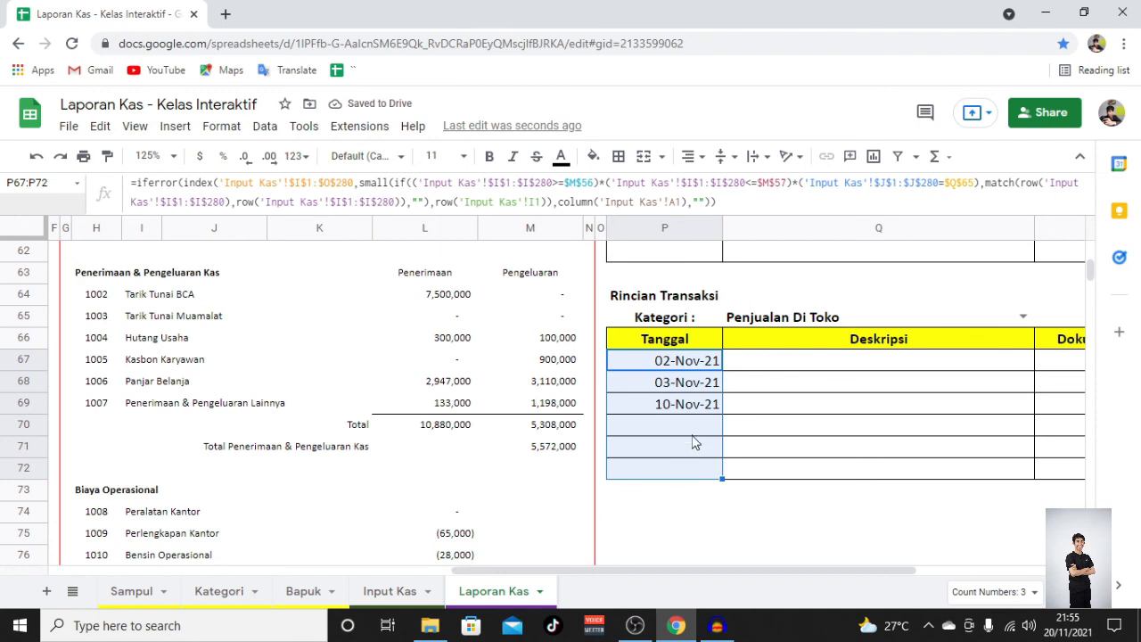
left_click(691, 156)
left_click(711, 190)
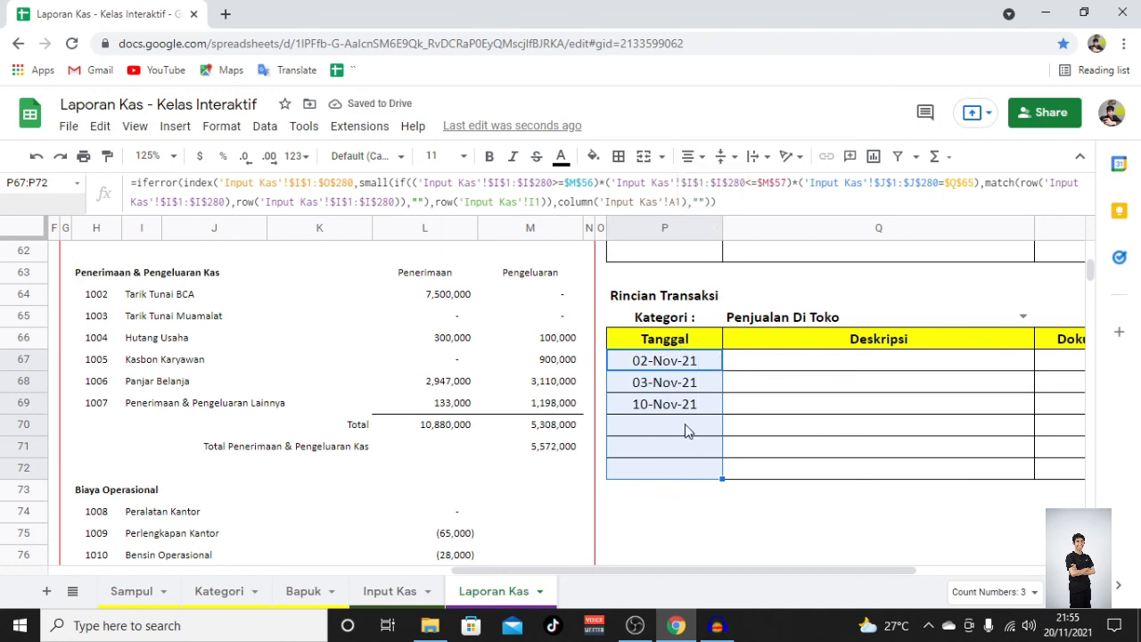
Step: Copy the Tanggal formulas in P67:P72 into the Deskripsi column, Q67:Q72
left_click(729, 369)
left_click(705, 372)
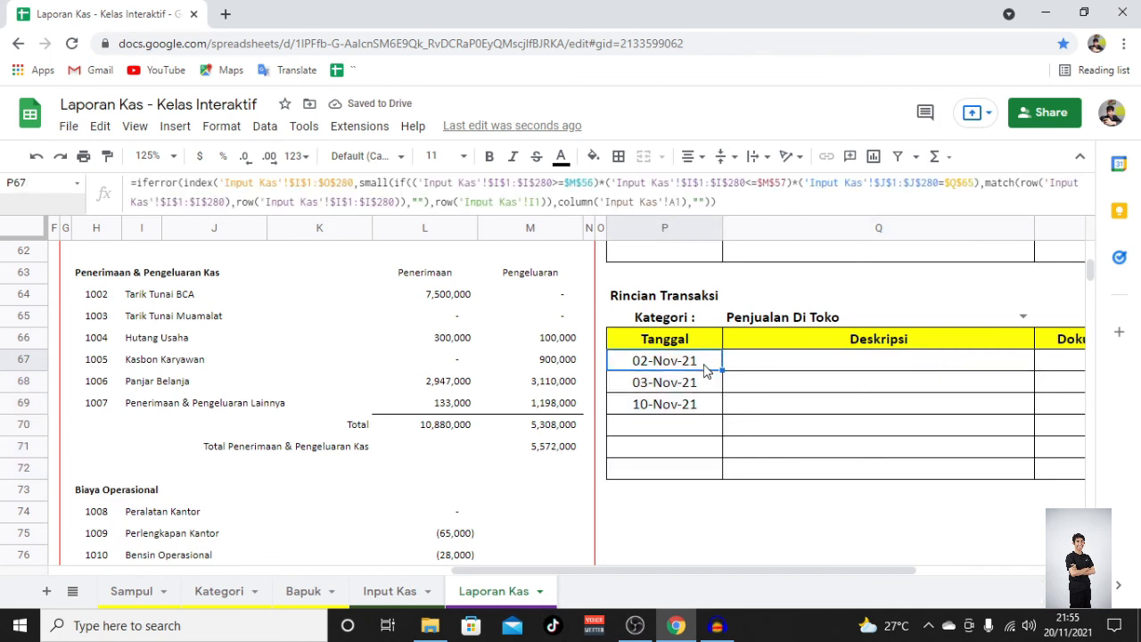
key("ctrl+c")
left_click(688, 472, "shift")
key("ctrl+c")
left_click(788, 372)
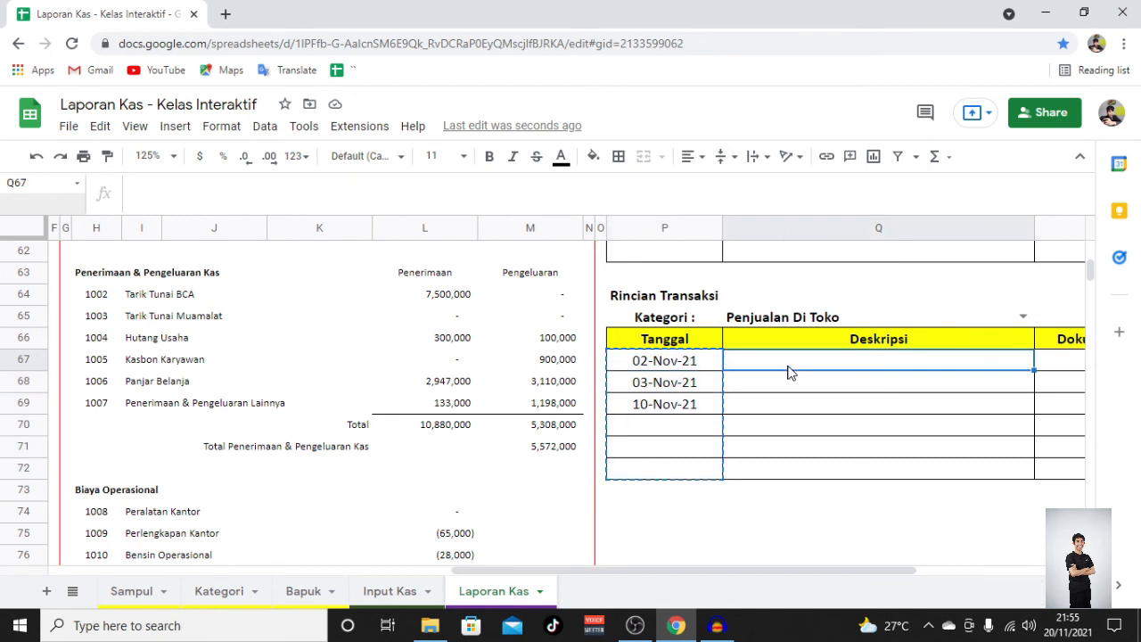
key("ctrl+v")
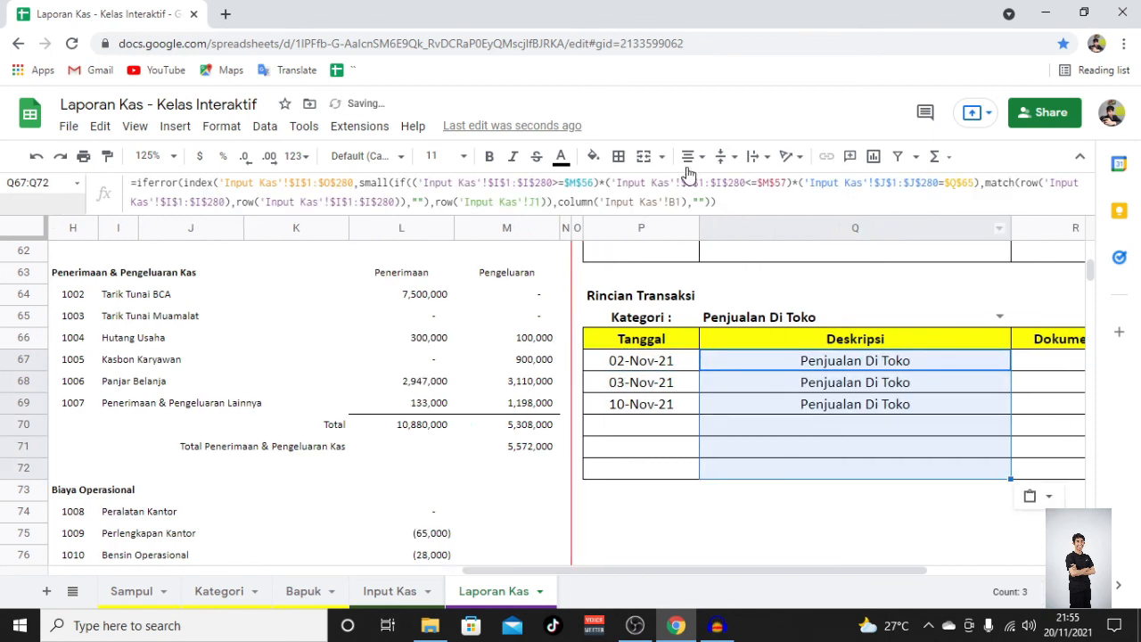
Step: Left-align the Deskripsi cells Q67:Q72
left_click(688, 156)
left_click(691, 188)
scroll(870, 401, "right", 2)
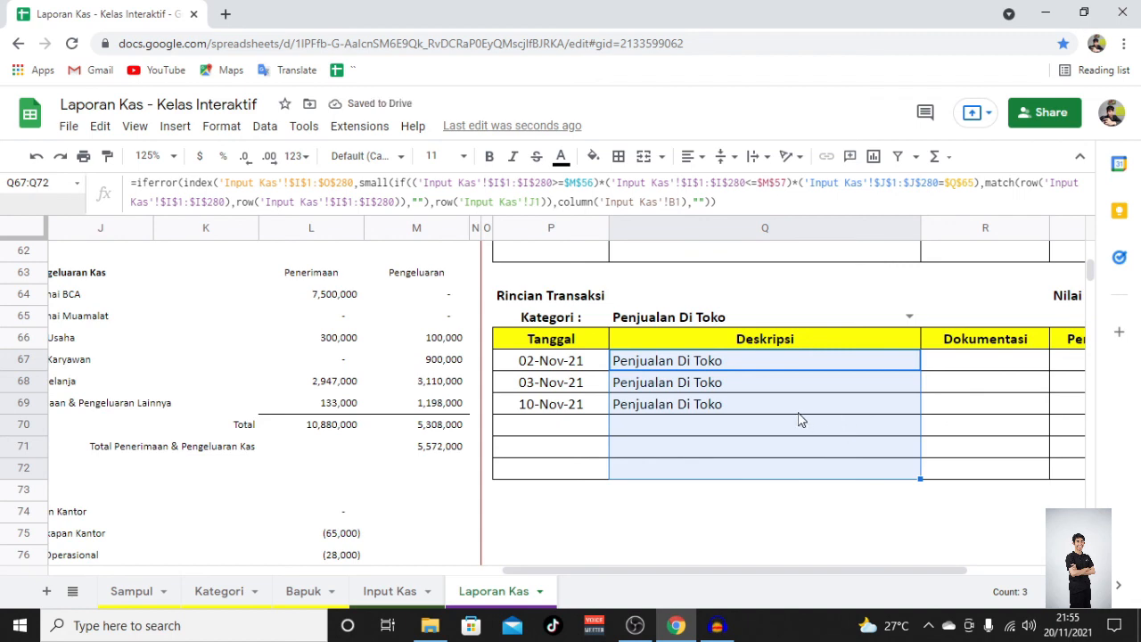
scroll(798, 419, "up", 2)
scroll(789, 415, "down", 2)
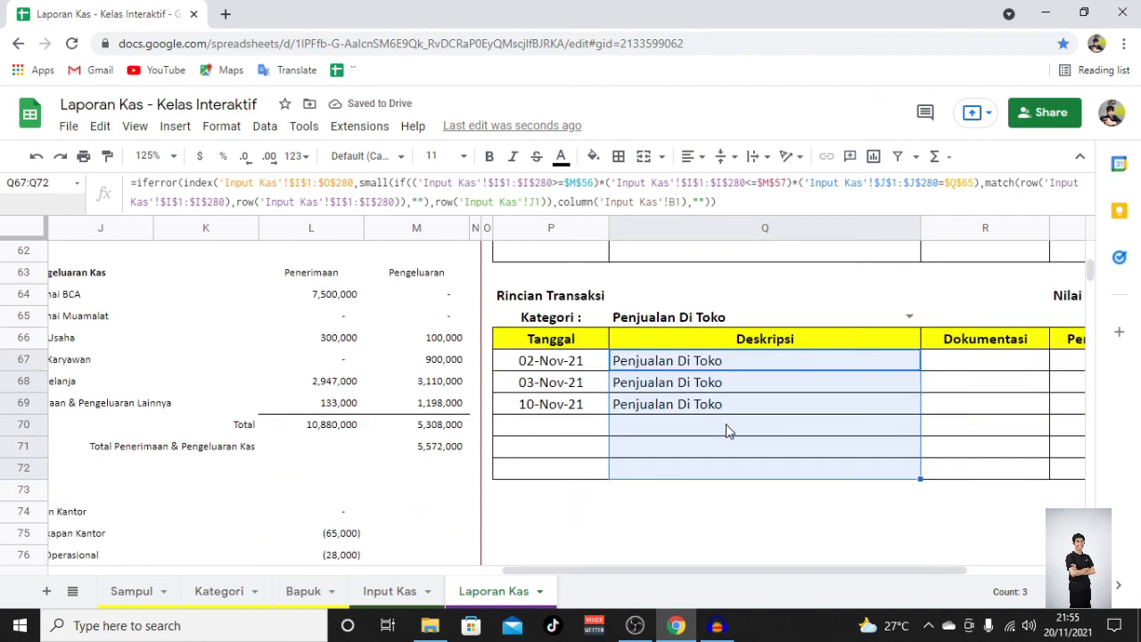
Step: Check the column order of Input Kas's second table and change the Q67 column argument to column('Input Kas'!C1)
left_click(669, 369)
left_click(403, 587)
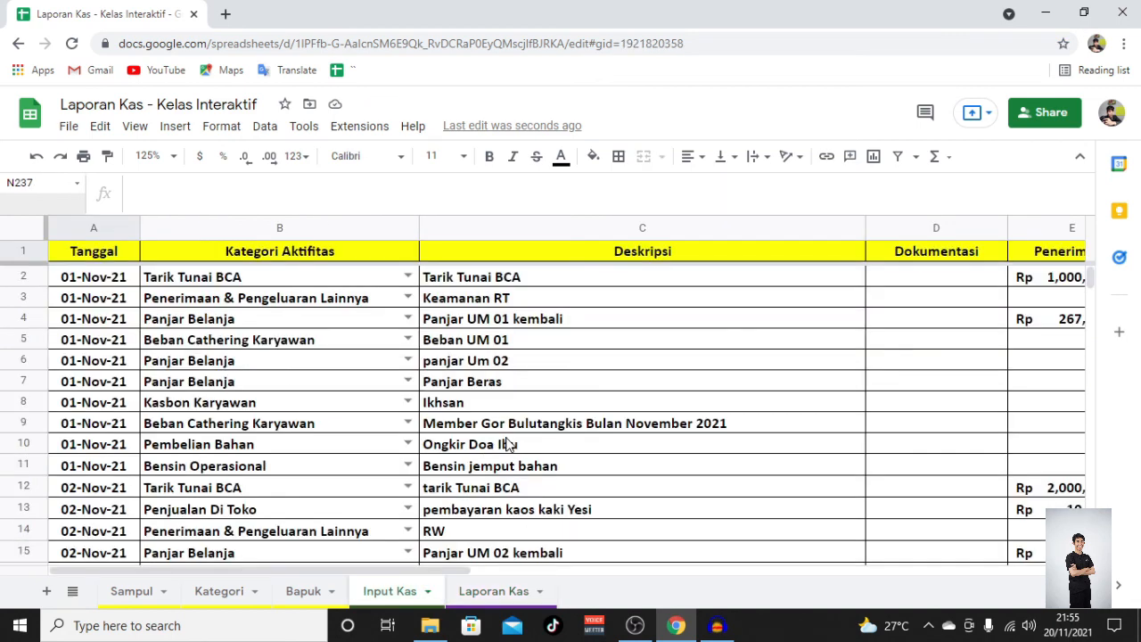
left_click_drag(410, 575, 932, 558)
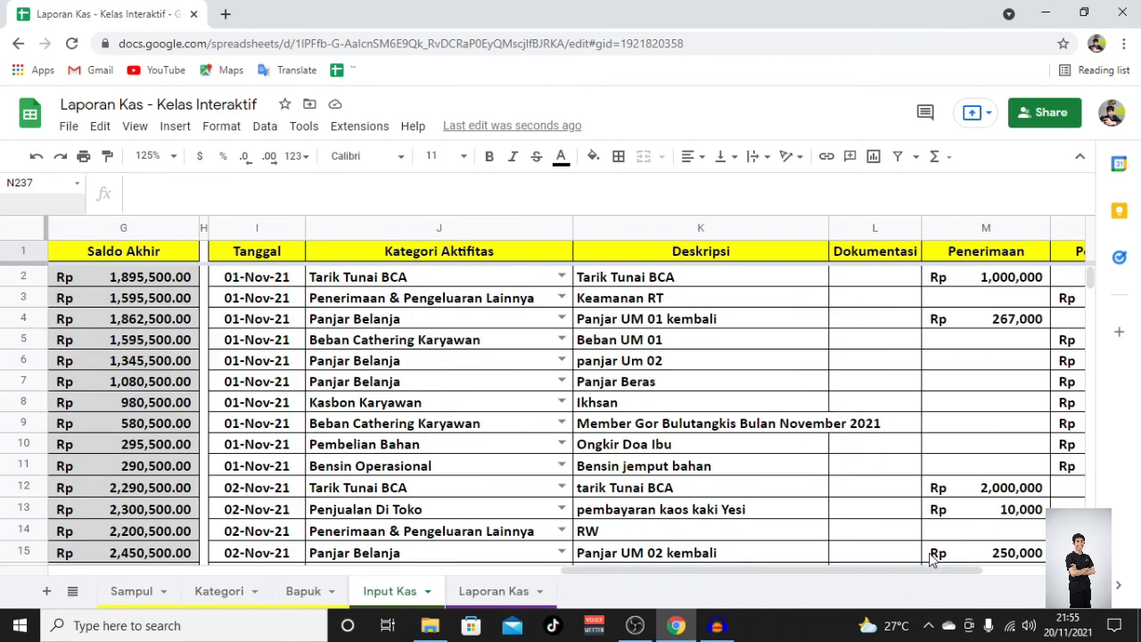
left_click(265, 318)
left_click(436, 320)
left_click(607, 339)
left_click(486, 594)
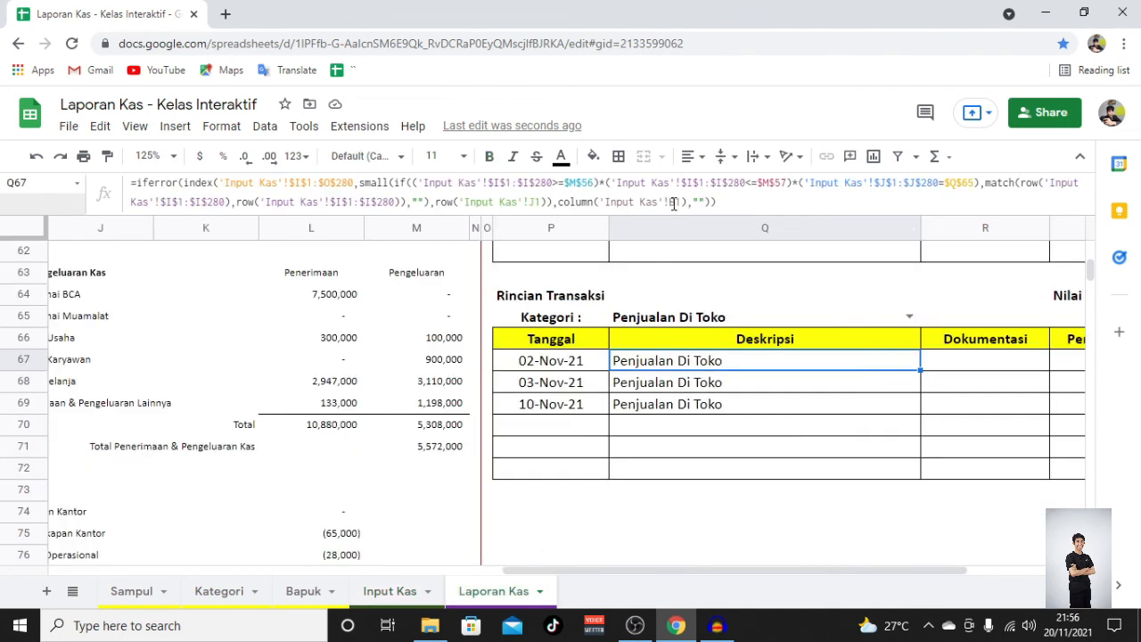
left_click_drag(675, 203, 669, 203)
type("c")
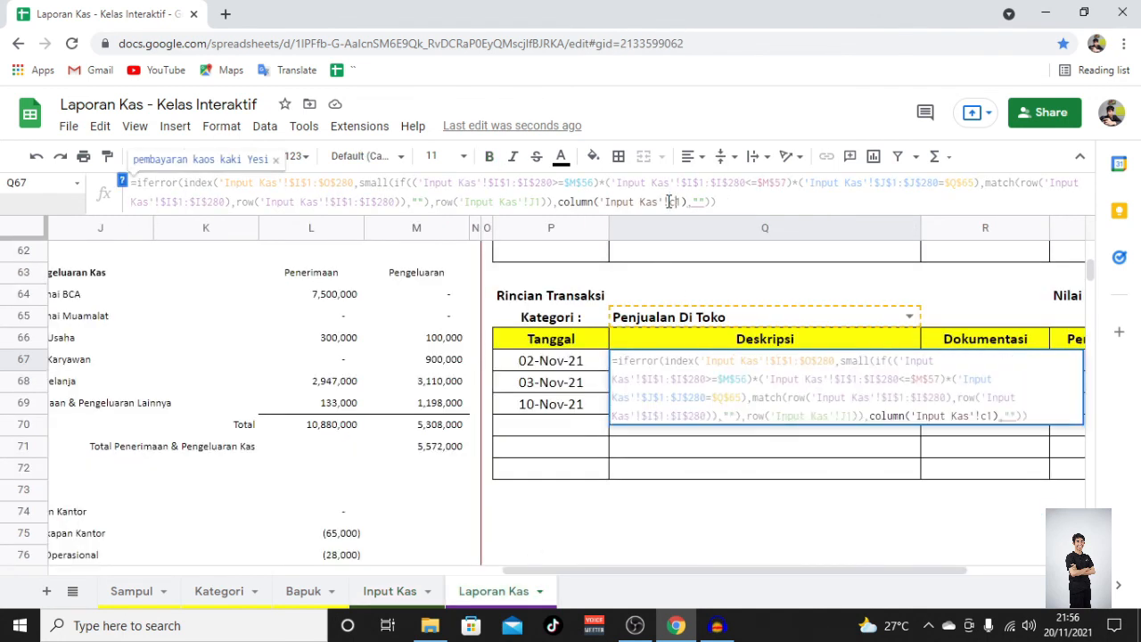
key("Return")
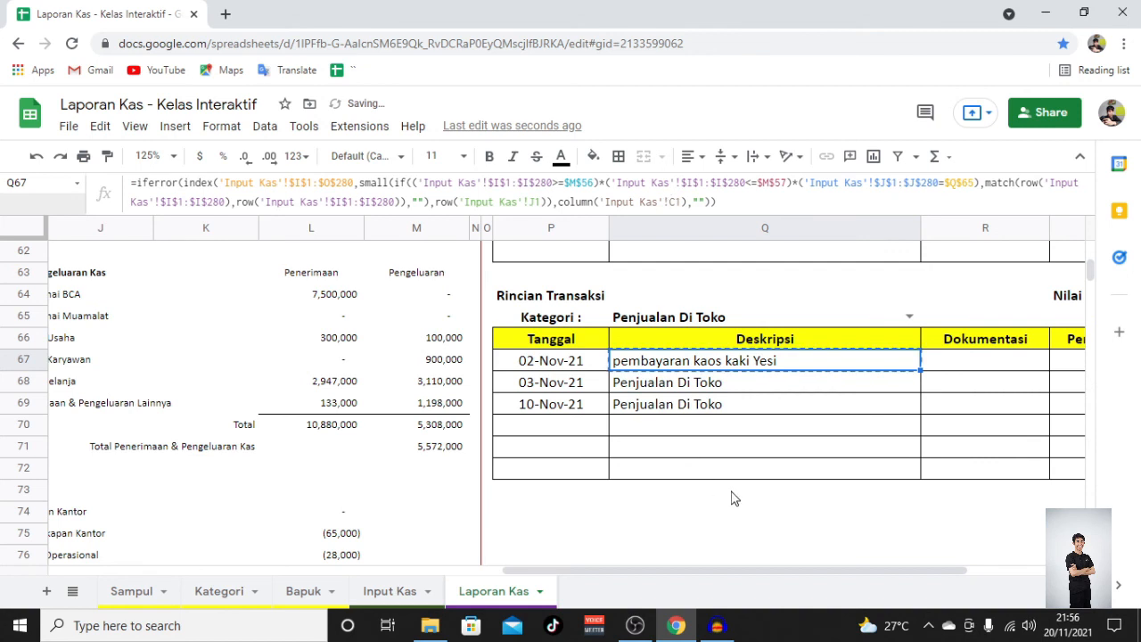
Step: Fill the Q67 formula down through Q72 and copy the Deskripsi formulas into Dokumentasi, Penerimaan and Pengeluaran, R67:T72
left_click(727, 472, "shift")
key("ctrl+v")
scroll(760, 437, "right", 3)
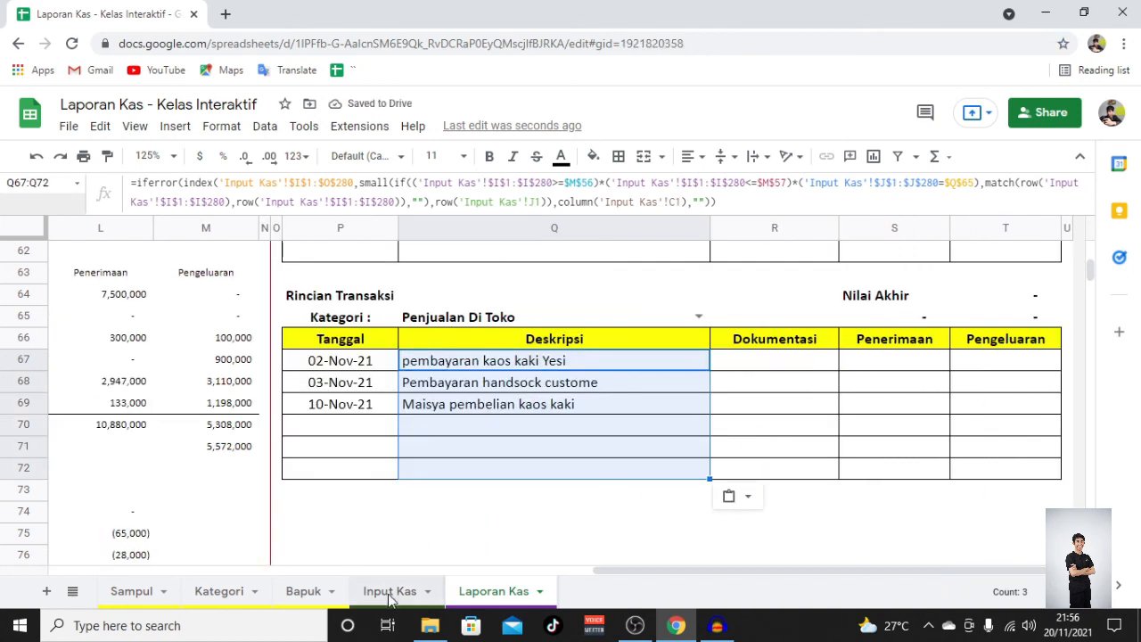
left_click(390, 593)
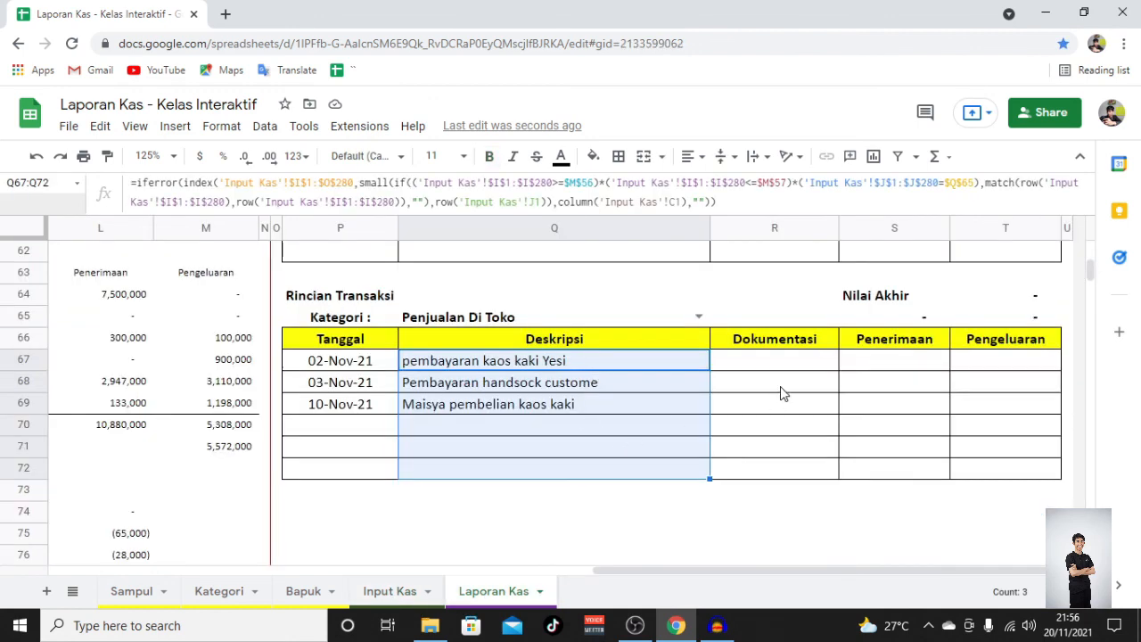
left_click_drag(758, 365, 999, 369)
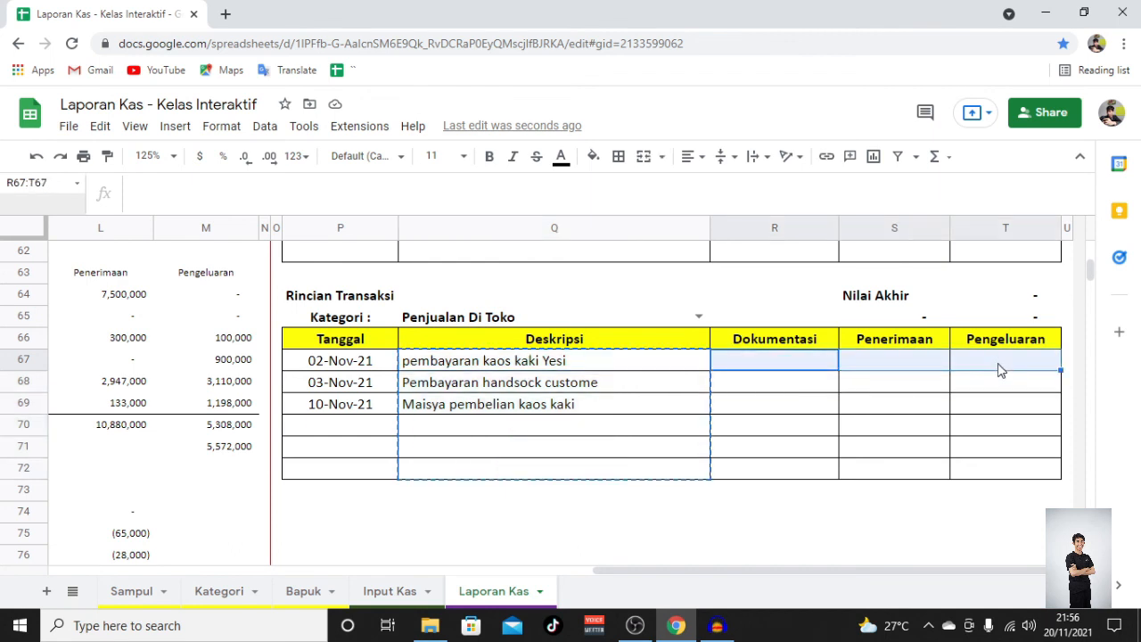
key("ctrl+v")
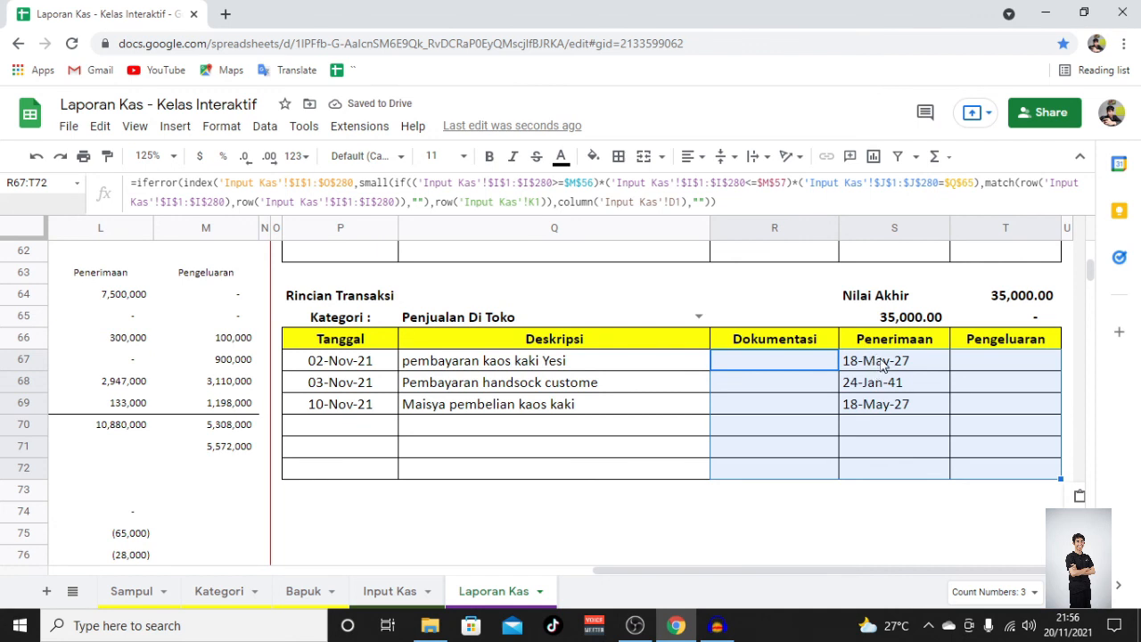
Step: Format the Penerimaan and Pengeluaran cells S67:T72 with the existing custom number format that shows 1,234.56
left_click_drag(878, 358, 999, 473)
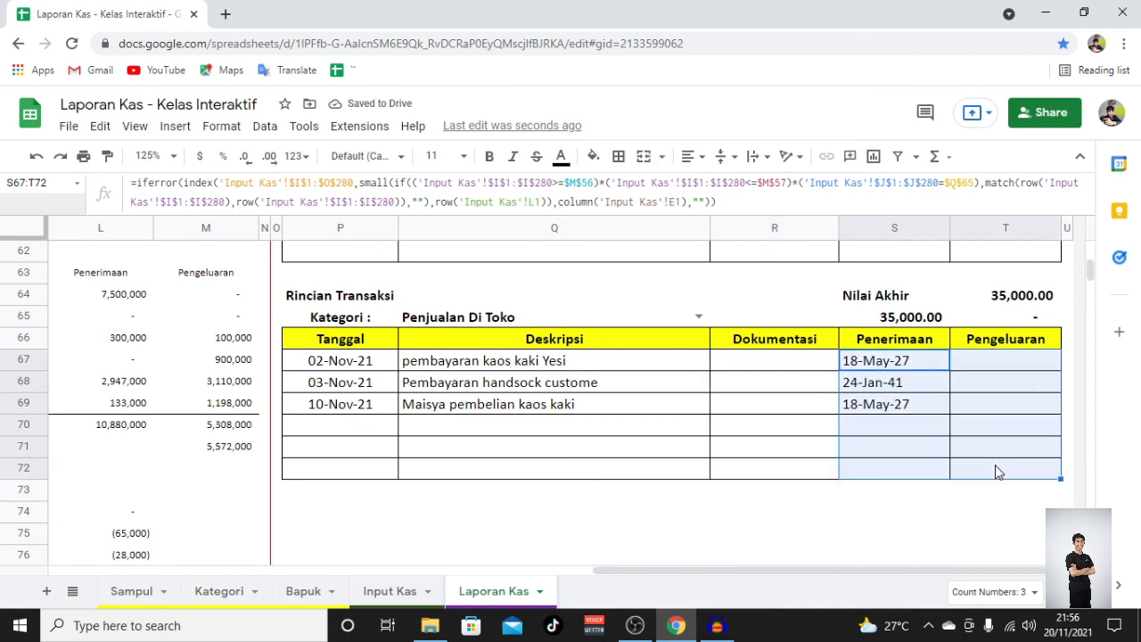
left_click(224, 127)
mouse_move(277, 198)
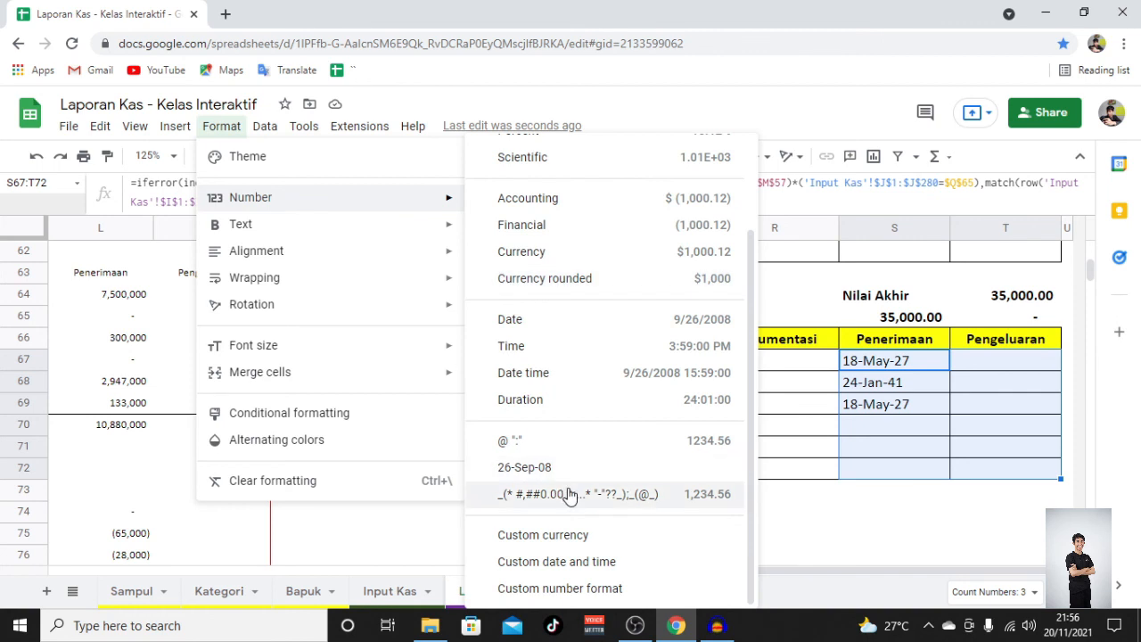
left_click(619, 500)
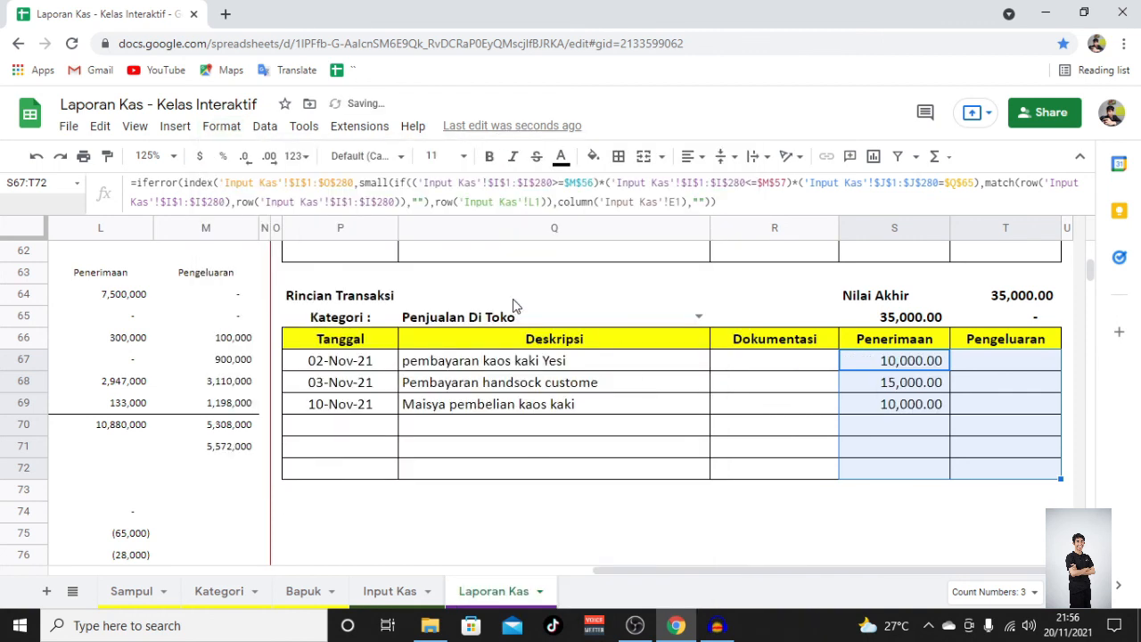
Step: Remove both decimal places from the Penerimaan and Pengeluaran cells S67:T72
left_click(246, 159)
left_click(247, 159)
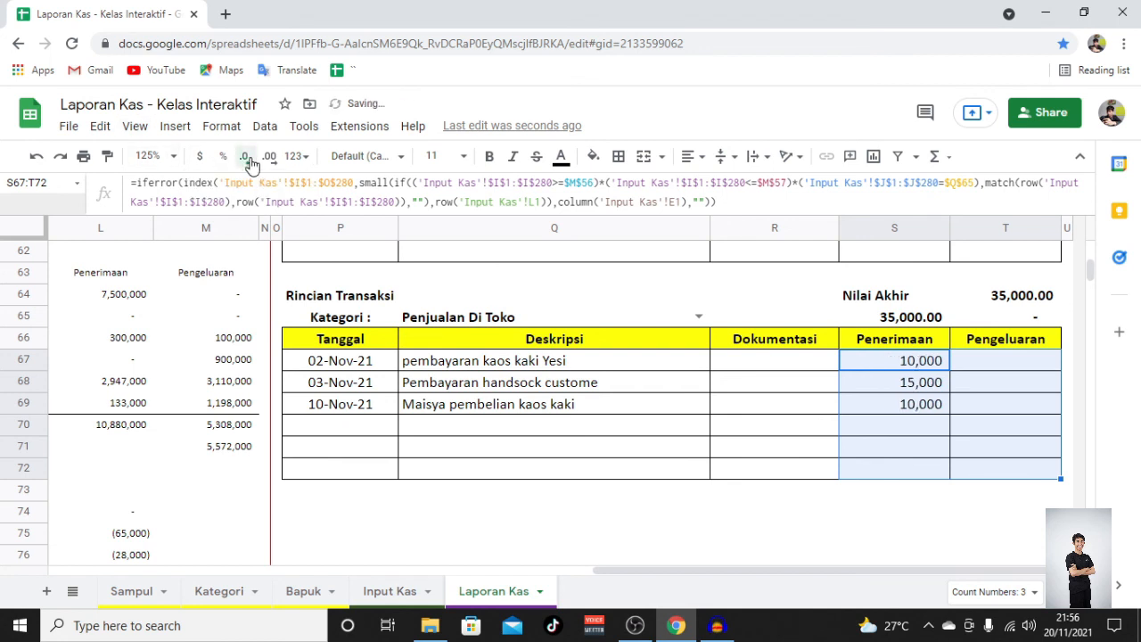
left_click(639, 435)
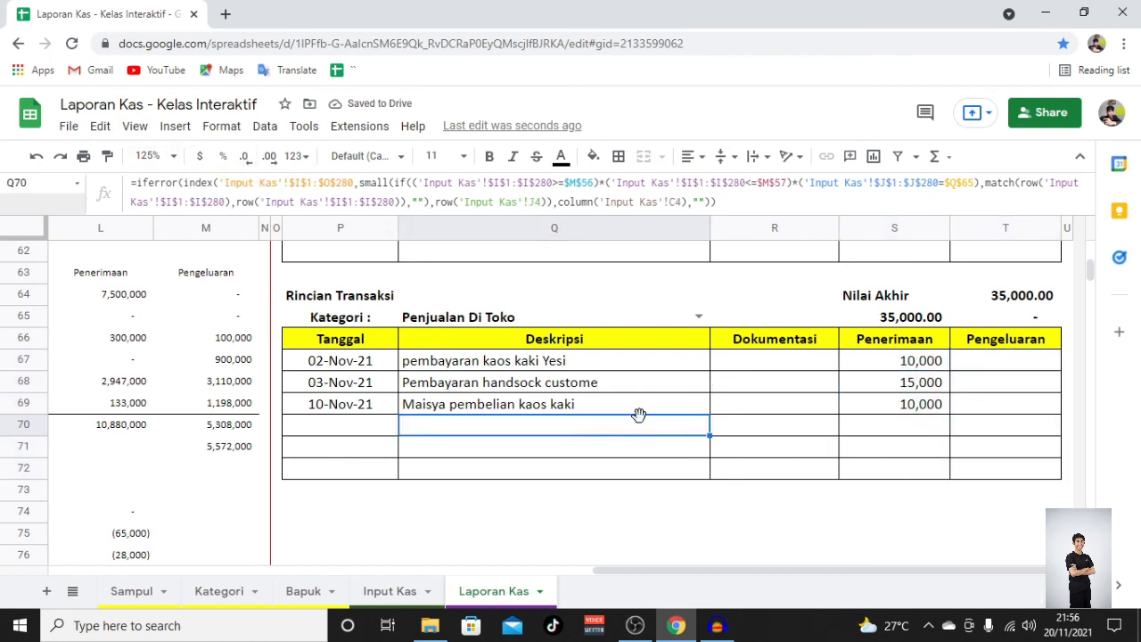
Step: Compare the new Rincian Transaksi table in P64:T72 with the longer transaction table above it and check the space below
scroll(559, 535, "up", 4)
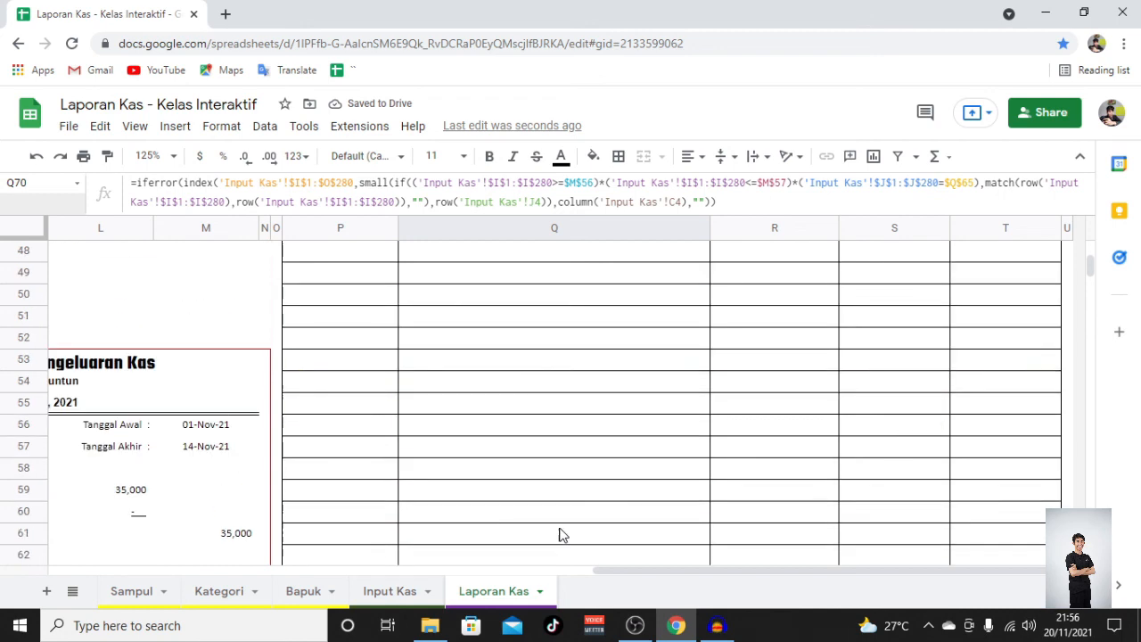
scroll(557, 535, "down", 5)
scroll(553, 535, "up", 2)
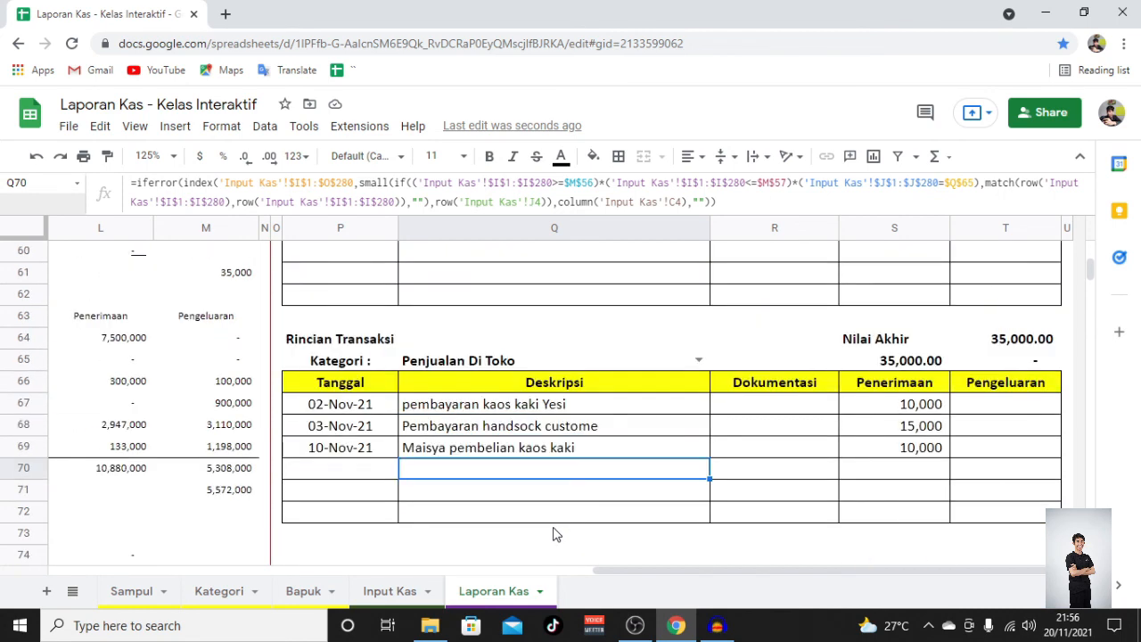
scroll(552, 533, "up", 5)
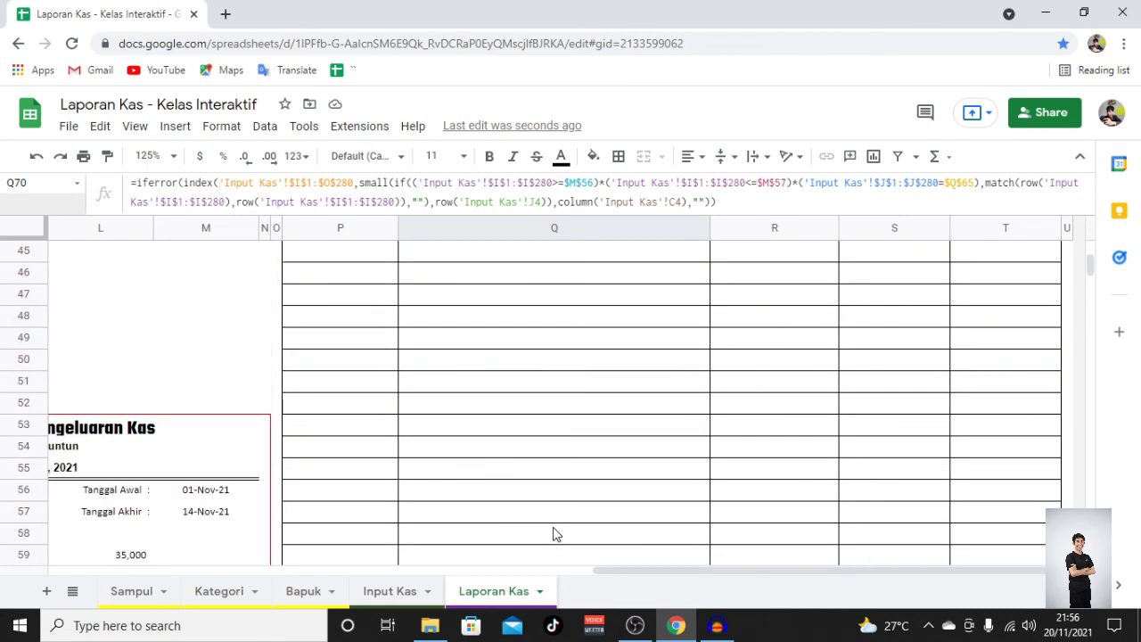
scroll(553, 533, "up", 8)
scroll(549, 535, "down", 12)
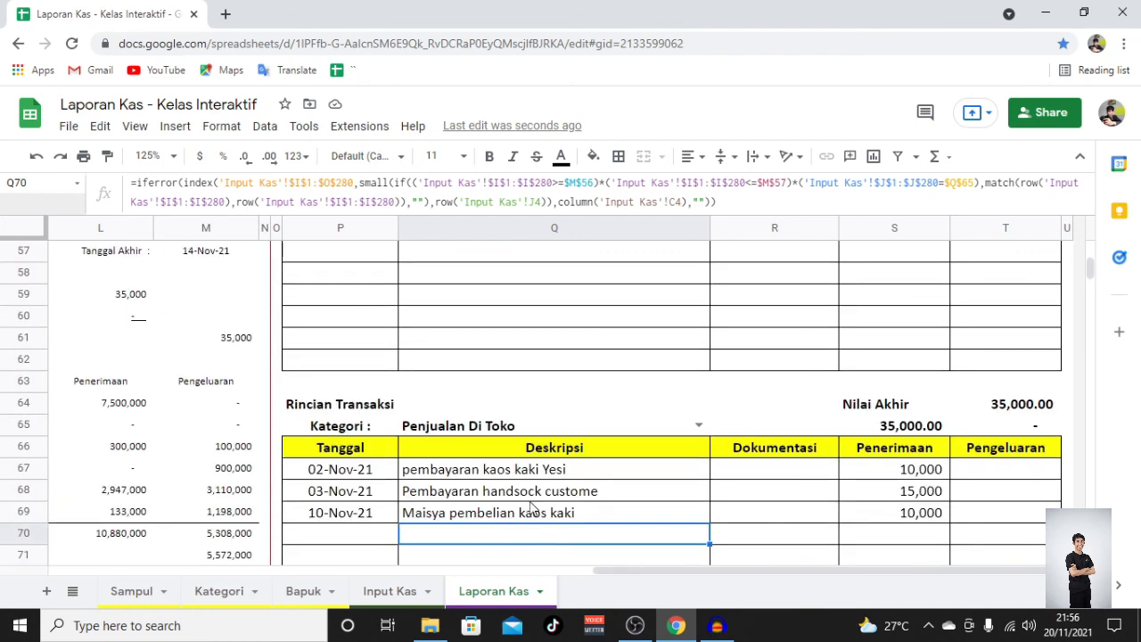
scroll(466, 473, "down", 5)
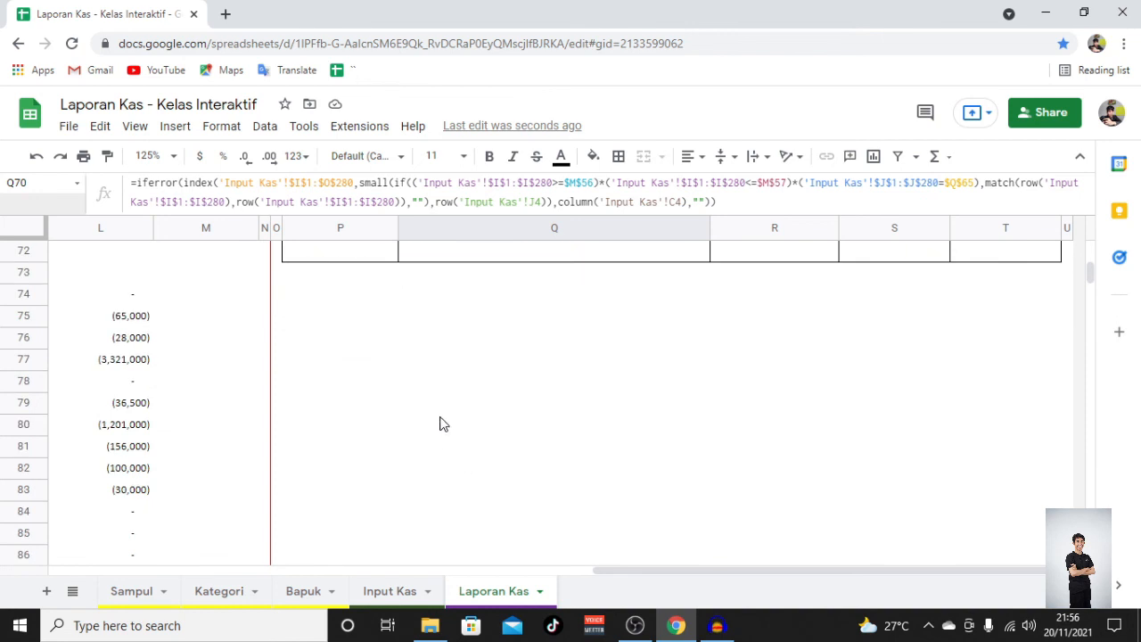
left_click(376, 351)
scroll(375, 350, "up", 3)
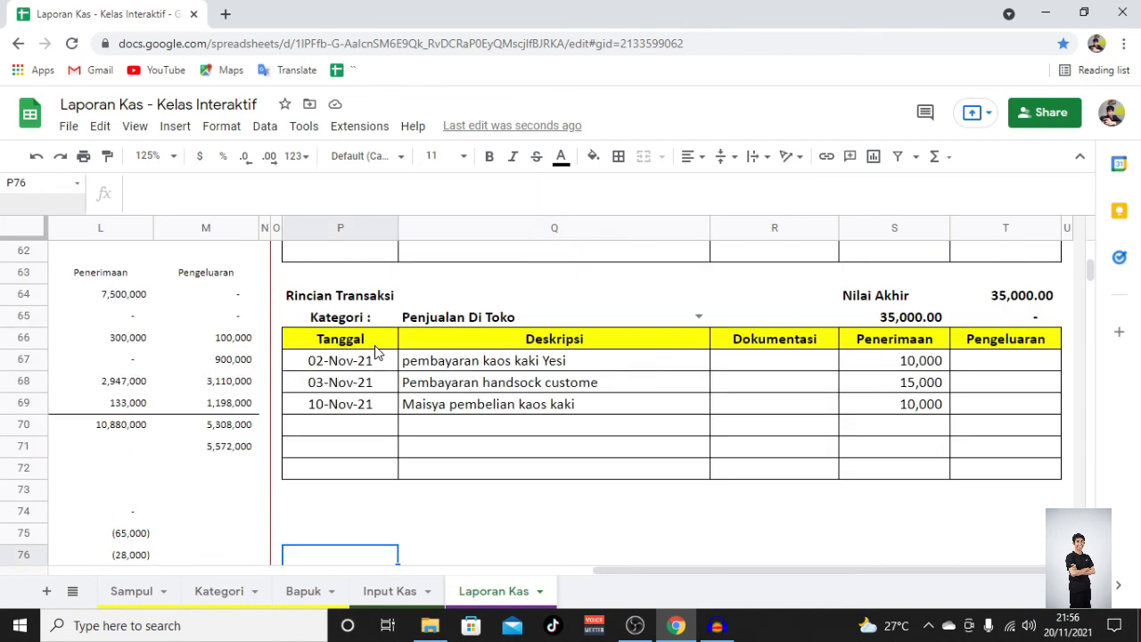